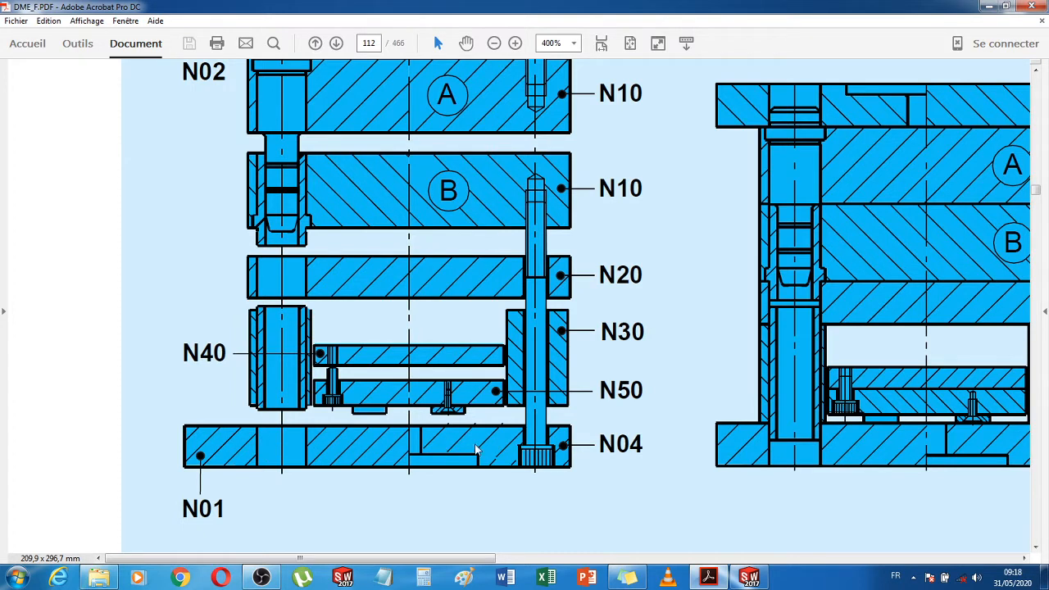
Examine the exploded section drawing of the mold base, from clamping plates N01 and N02 to ejector plates N40 and N50
{"action": "scroll", "coordinate": [251, 453], "scroll_direction": "up", "scroll_amount": 2}
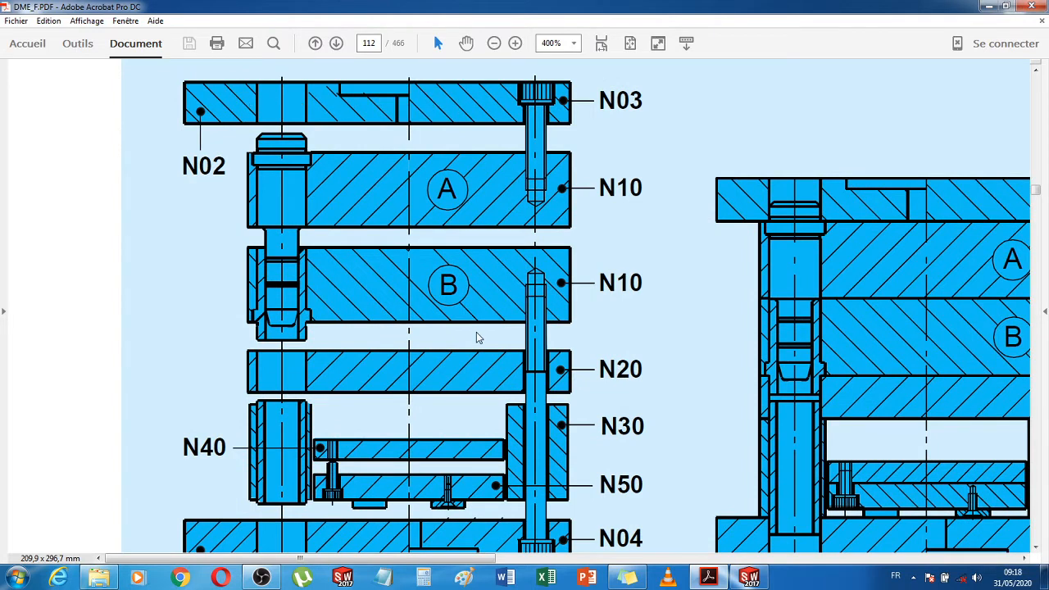
{"action": "scroll", "coordinate": [476, 332], "scroll_direction": "down", "scroll_amount": 1}
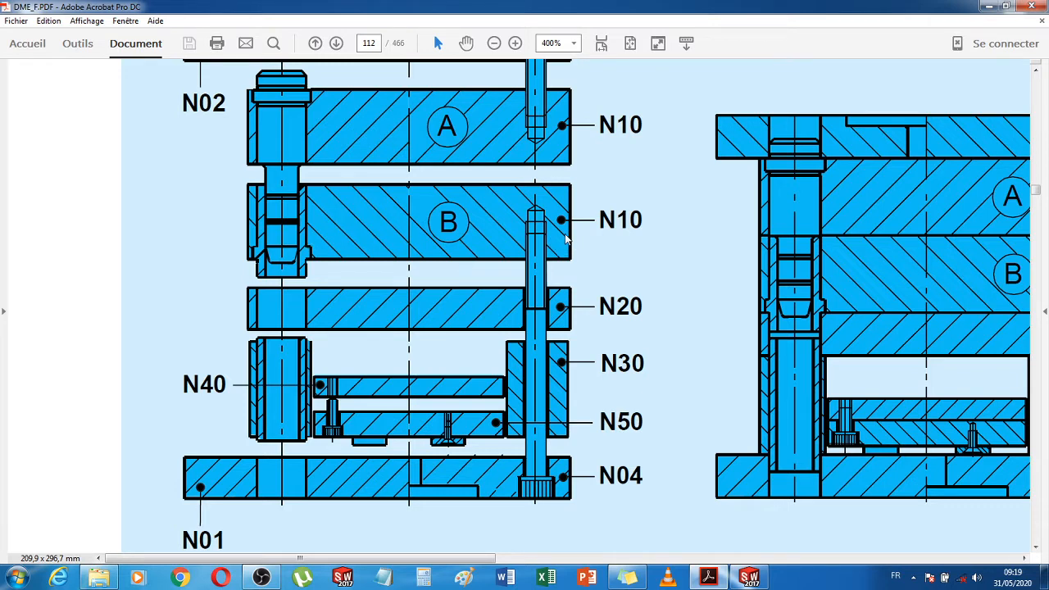
{"action": "scroll", "coordinate": [565, 233], "scroll_direction": "up", "scroll_amount": 2}
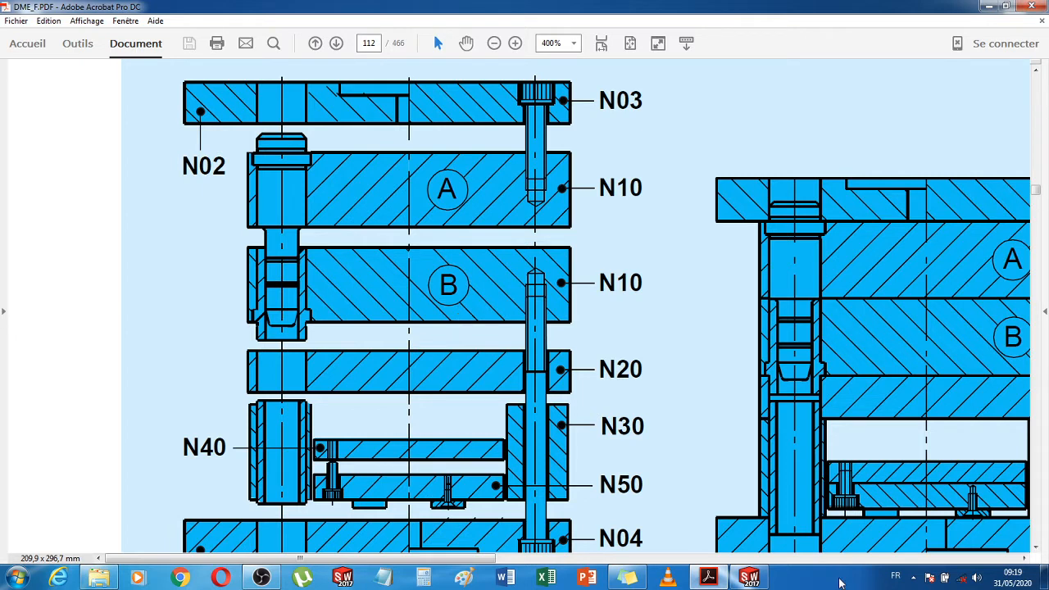
{"action": "left_click", "coordinate": [914, 577]}
{"action": "left_click", "coordinate": [914, 577]}
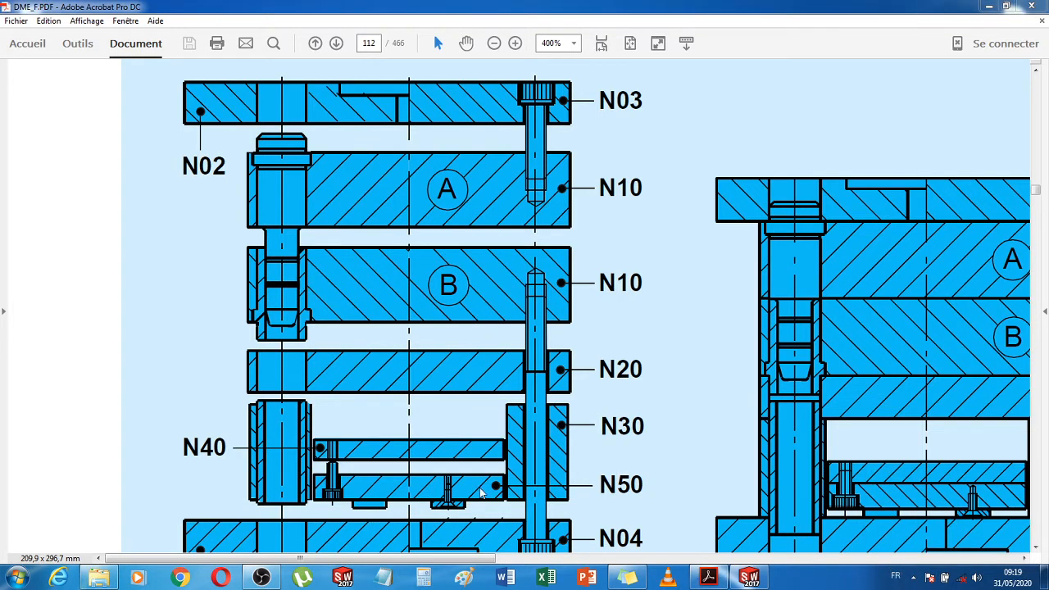
{"action": "scroll", "coordinate": [678, 433], "scroll_direction": "down", "scroll_amount": 2}
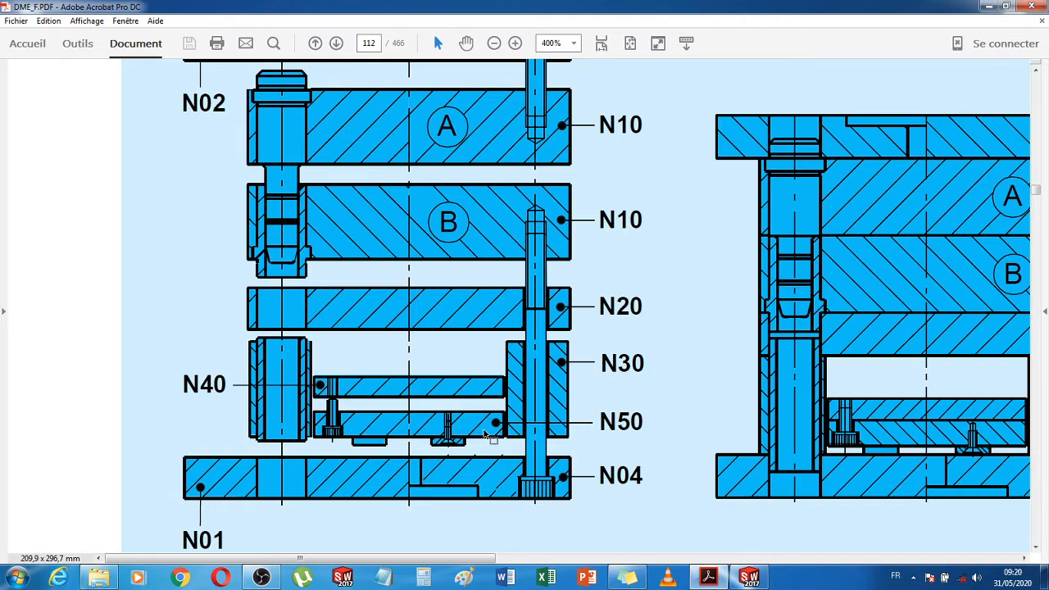
Find the section drawing of plate N50 and its reference table among the drilled N-plate details
{"action": "scroll", "coordinate": [609, 451], "scroll_direction": "down", "scroll_amount": 10}
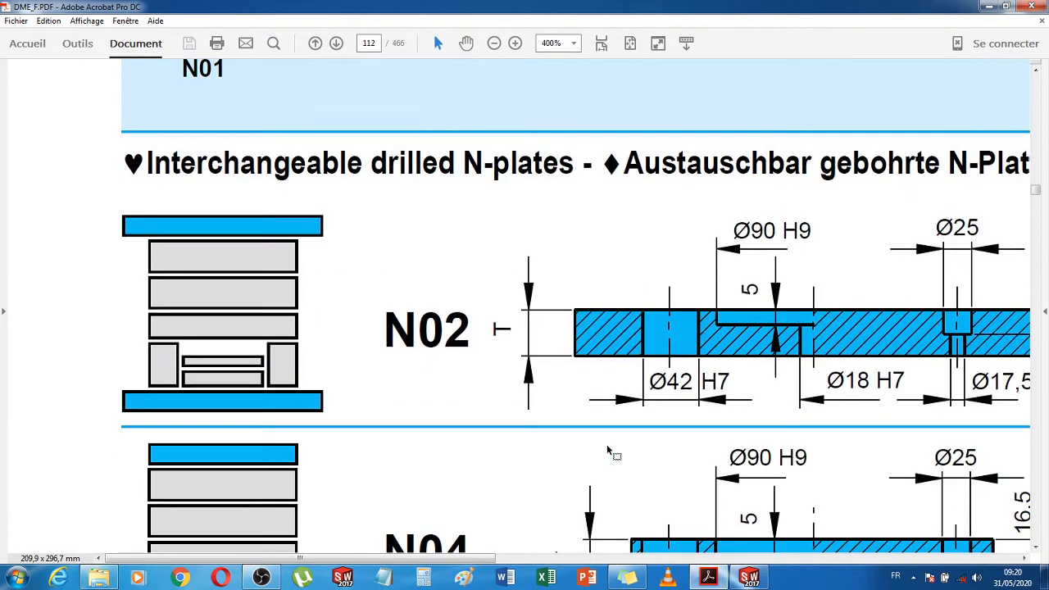
{"action": "scroll", "coordinate": [606, 445], "scroll_direction": "down", "scroll_amount": 2}
{"action": "left_click_drag", "start_coordinate": [466, 559], "coordinate": [594, 558]}
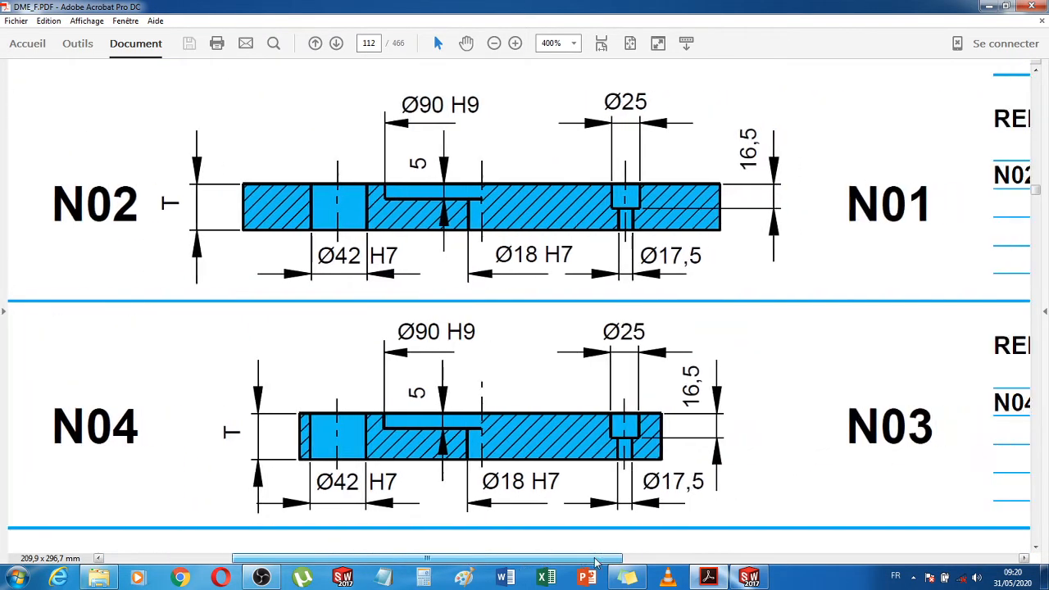
{"action": "scroll", "coordinate": [648, 524], "scroll_direction": "down", "scroll_amount": 18}
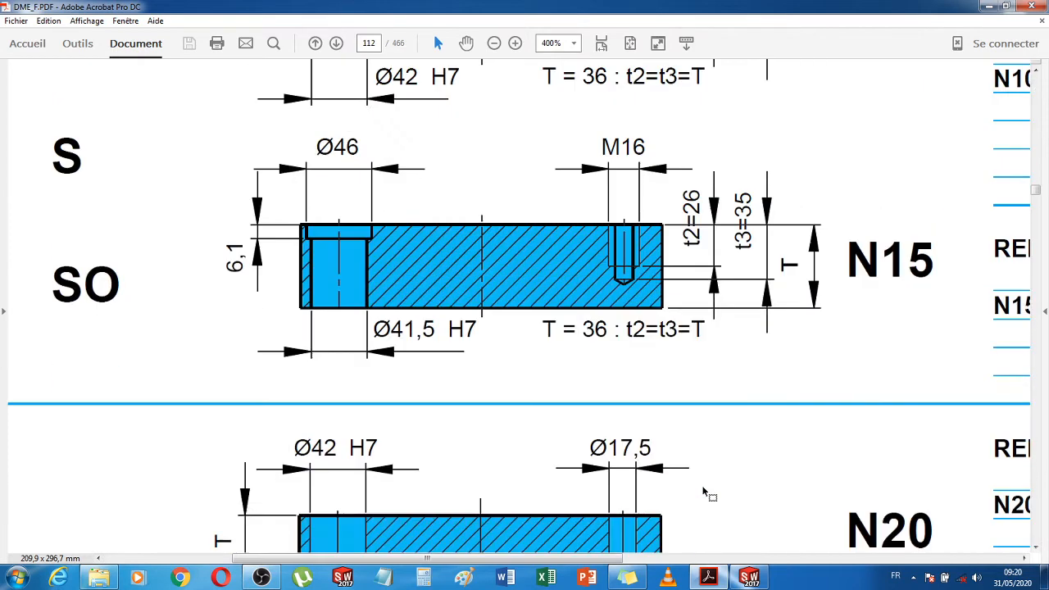
{"action": "scroll", "coordinate": [704, 492], "scroll_direction": "down", "scroll_amount": 12}
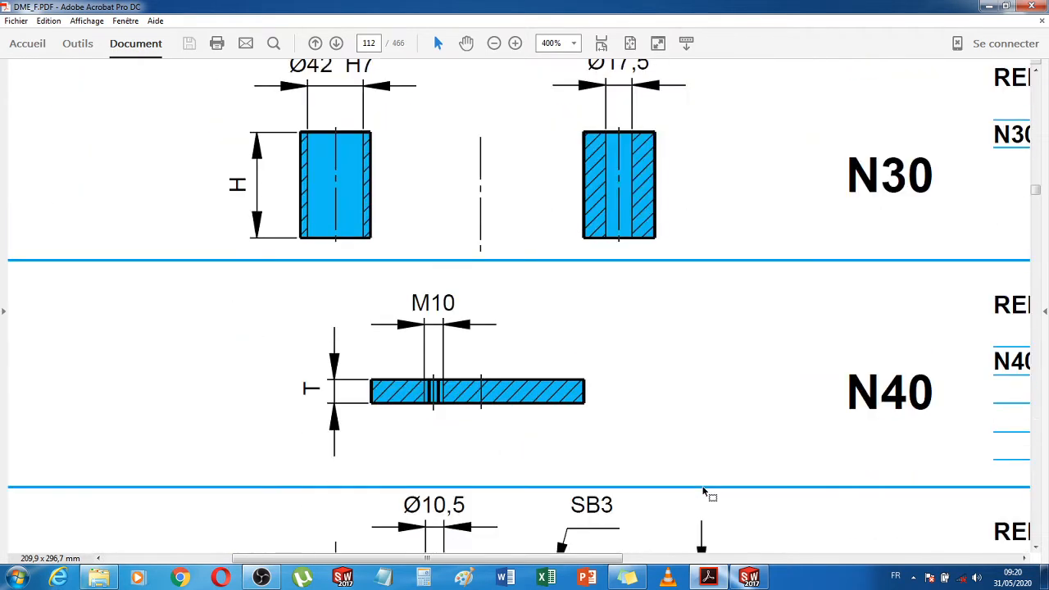
{"action": "scroll", "coordinate": [703, 492], "scroll_direction": "down", "scroll_amount": 2}
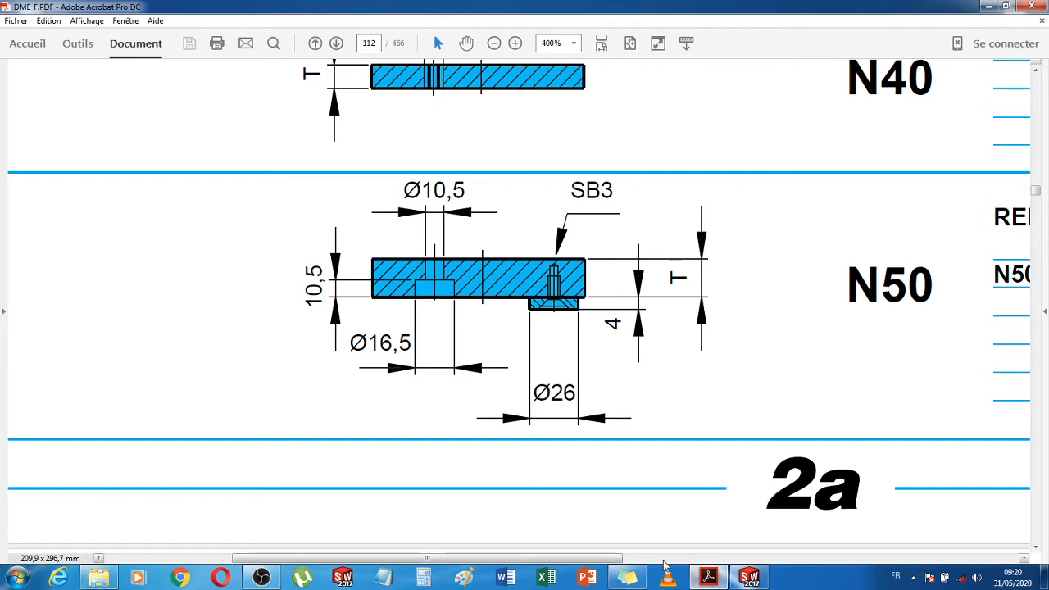
{"action": "mouse_move", "coordinate": [584, 567]}
{"action": "left_mouse_down"}
{"action": "mouse_move", "coordinate": [781, 572]}
{"action": "mouse_move", "coordinate": [660, 566]}
{"action": "left_mouse_up"}
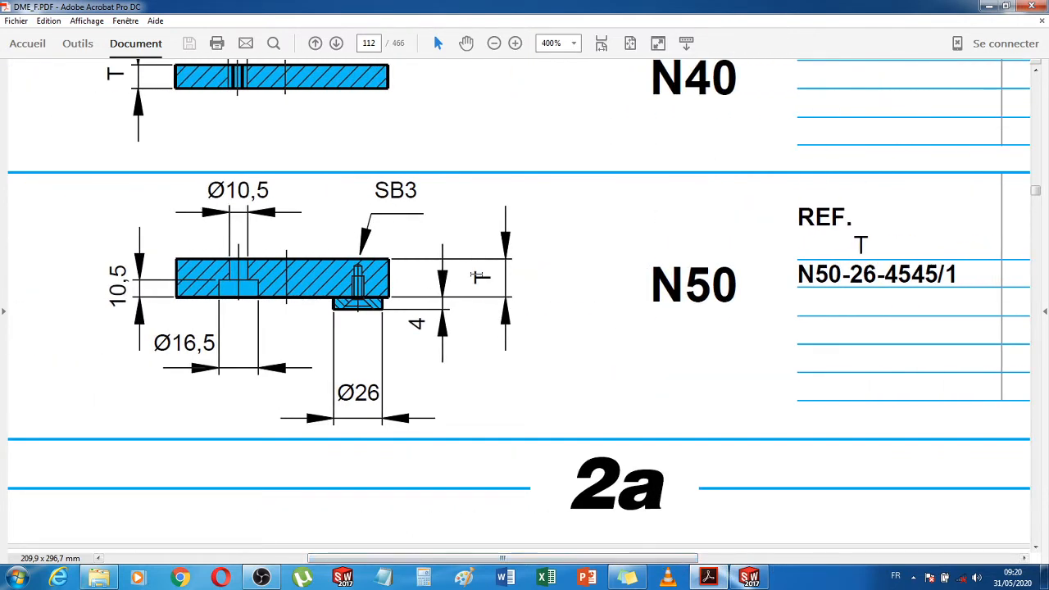
Look up the thickness T of plate N50 in its catalogue reference
{"action": "left_click_drag", "start_coordinate": [481, 270], "coordinate": [480, 280]}
{"action": "left_click", "coordinate": [538, 281]}
{"action": "left_click_drag", "start_coordinate": [851, 274], "coordinate": [875, 273]}
{"action": "double_click", "coordinate": [862, 242]}
{"action": "double_click", "coordinate": [868, 273]}
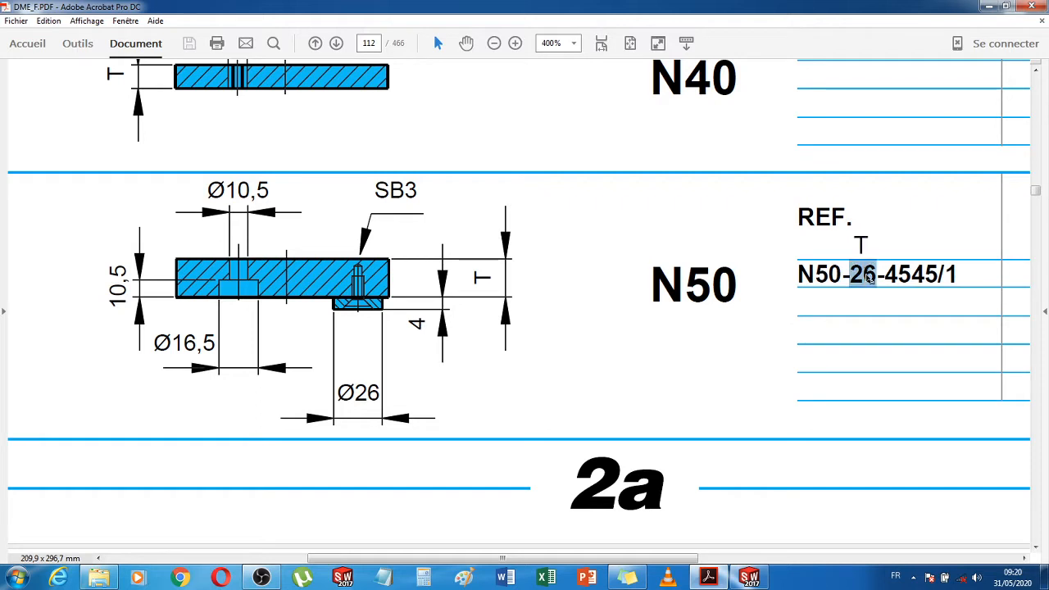
{"action": "left_click", "coordinate": [870, 276]}
Look up the ejector plate's width and length in the N + B plan view of mold base N 4545
{"action": "left_click_drag", "start_coordinate": [541, 562], "coordinate": [413, 564]}
{"action": "scroll", "coordinate": [432, 489], "scroll_direction": "down", "scroll_amount": 5}
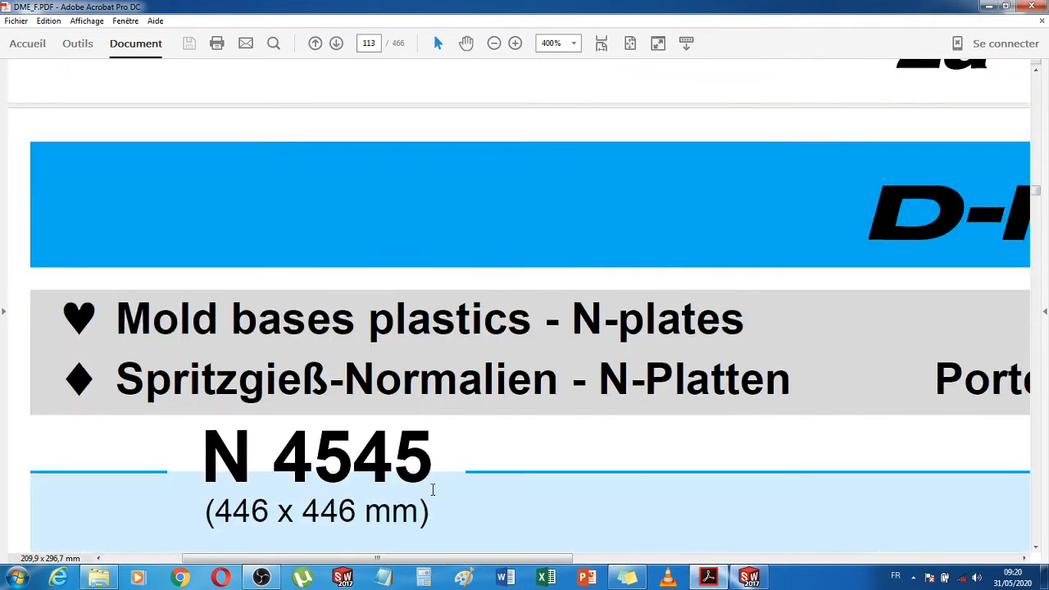
{"action": "scroll", "coordinate": [433, 489], "scroll_direction": "down", "scroll_amount": 10}
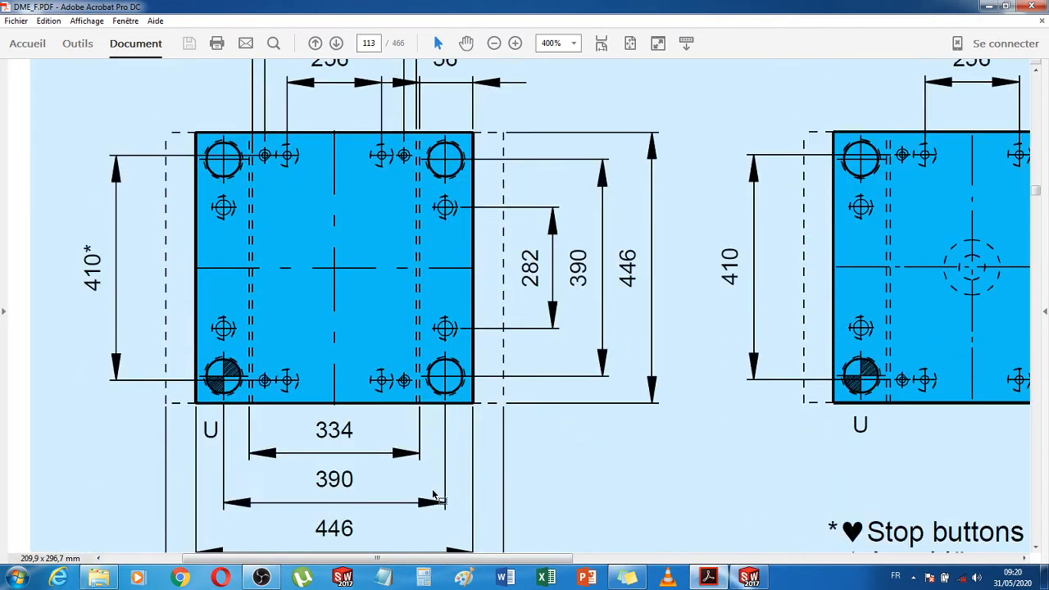
{"action": "scroll", "coordinate": [434, 496], "scroll_direction": "down", "scroll_amount": 2}
{"action": "left_click_drag", "start_coordinate": [524, 562], "coordinate": [479, 562]}
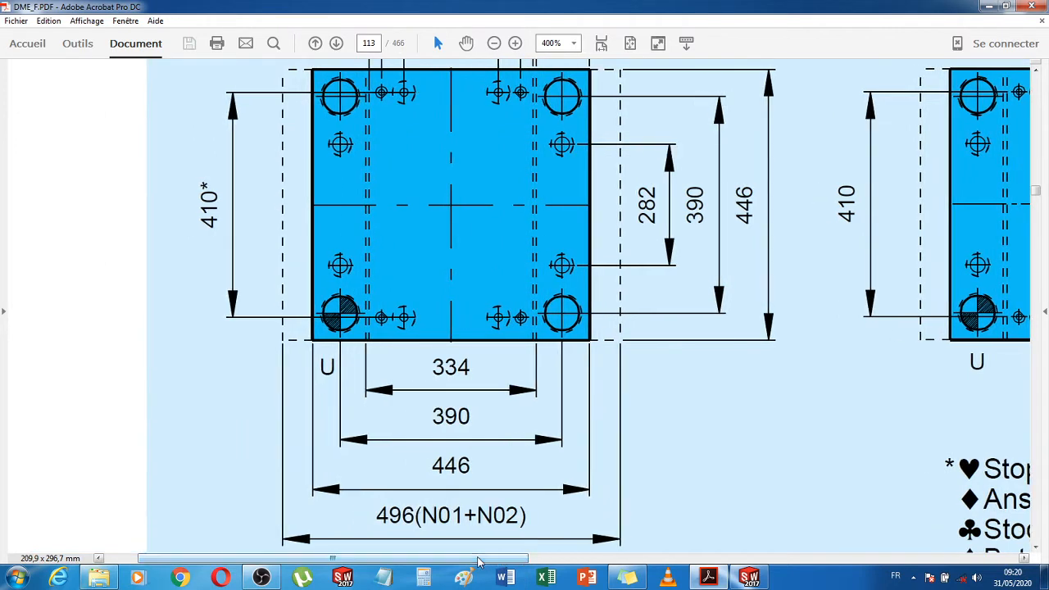
{"action": "scroll", "coordinate": [488, 478], "scroll_direction": "up", "scroll_amount": 4}
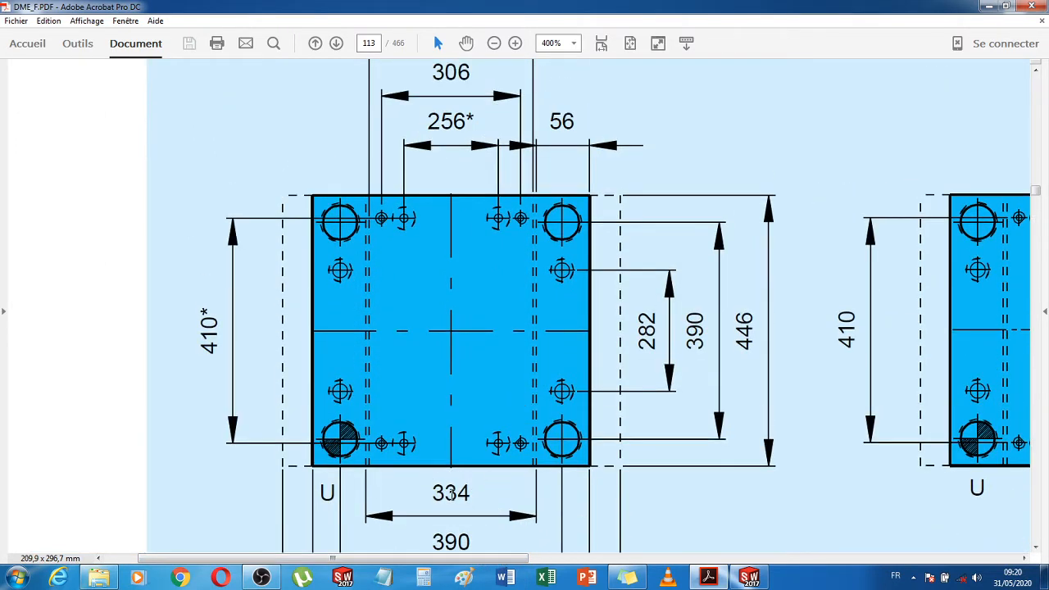
{"action": "scroll", "coordinate": [495, 485], "scroll_direction": "up", "scroll_amount": 3}
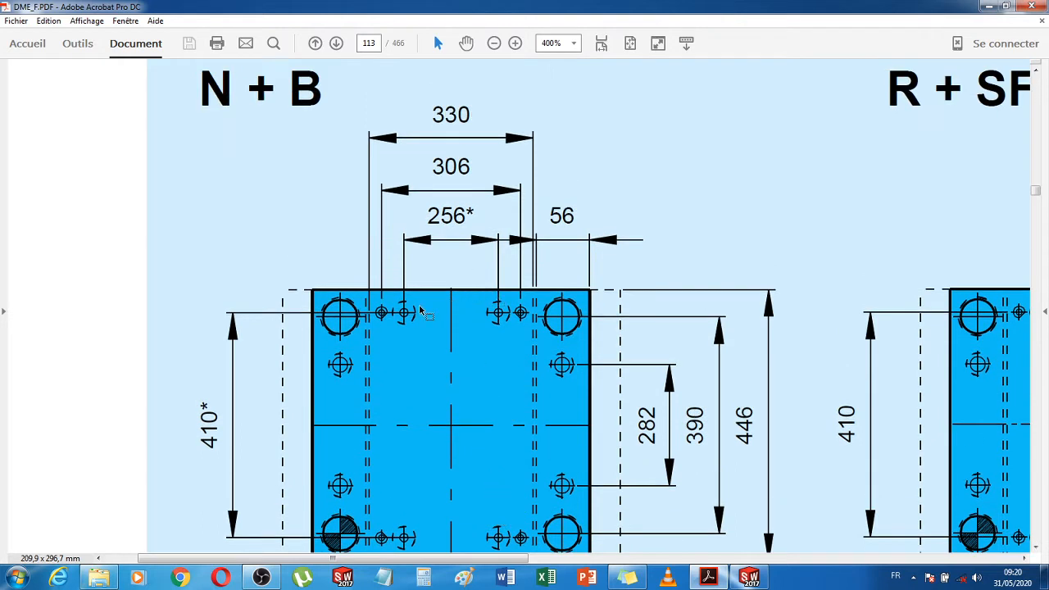
{"action": "double_click", "coordinate": [454, 113]}
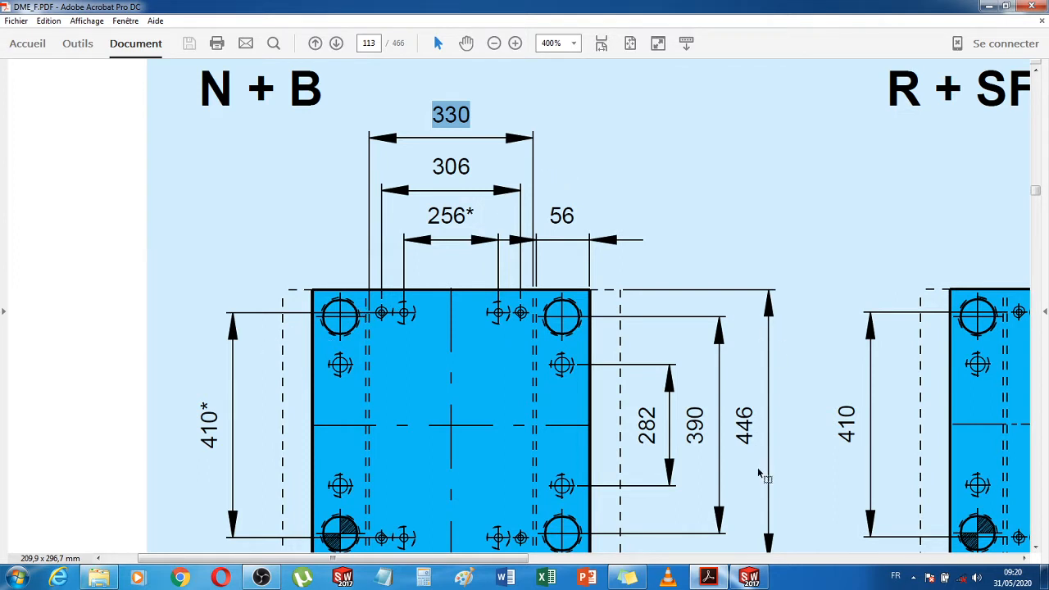
{"action": "scroll", "coordinate": [758, 474], "scroll_direction": "down", "scroll_amount": 1}
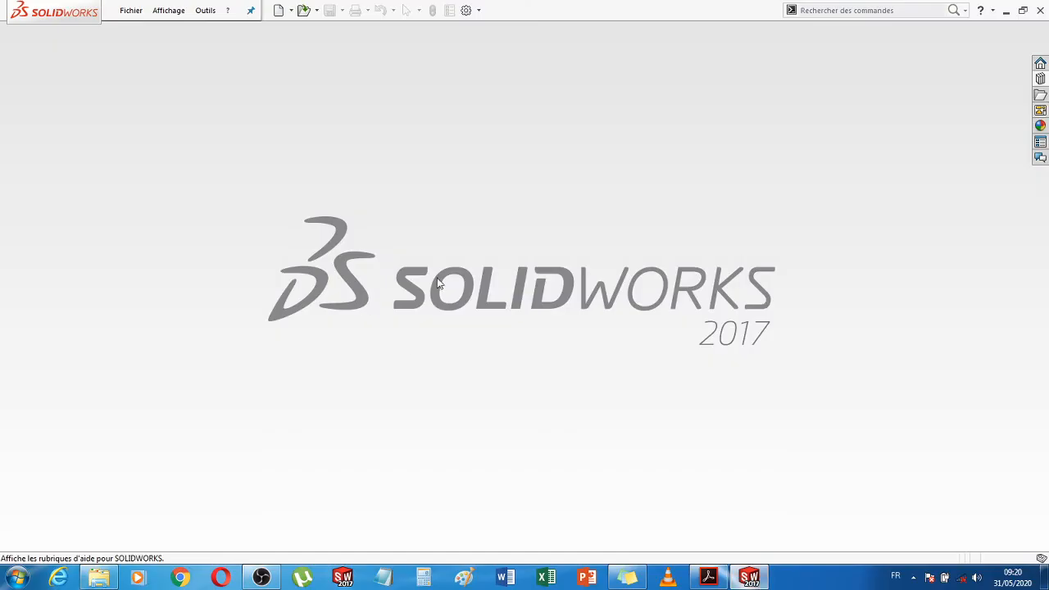
Switch to SOLIDWORKS and create a new part document
{"action": "left_click", "coordinate": [130, 12]}
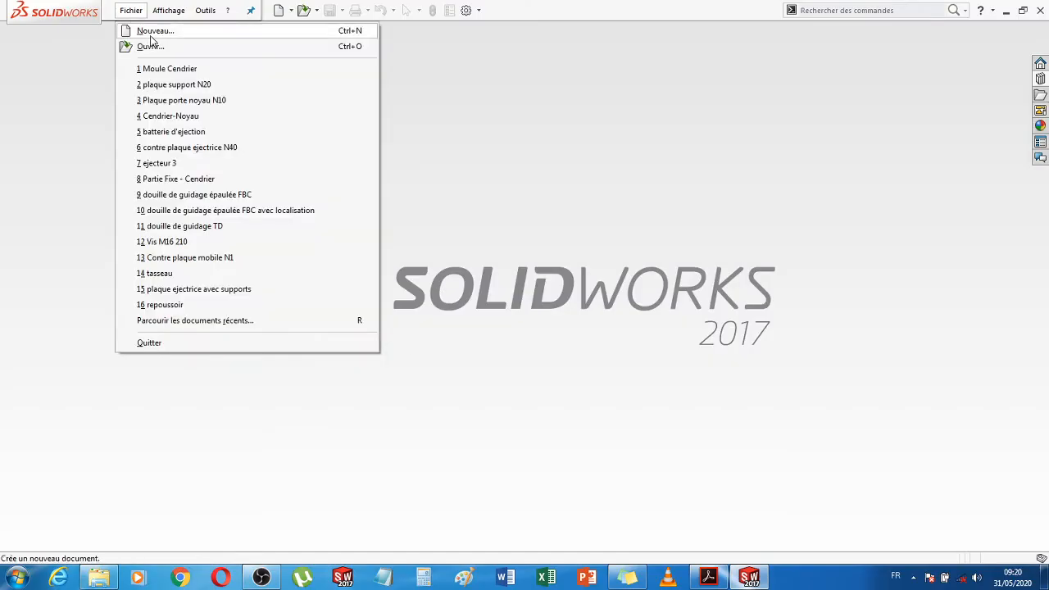
{"action": "left_click", "coordinate": [153, 32]}
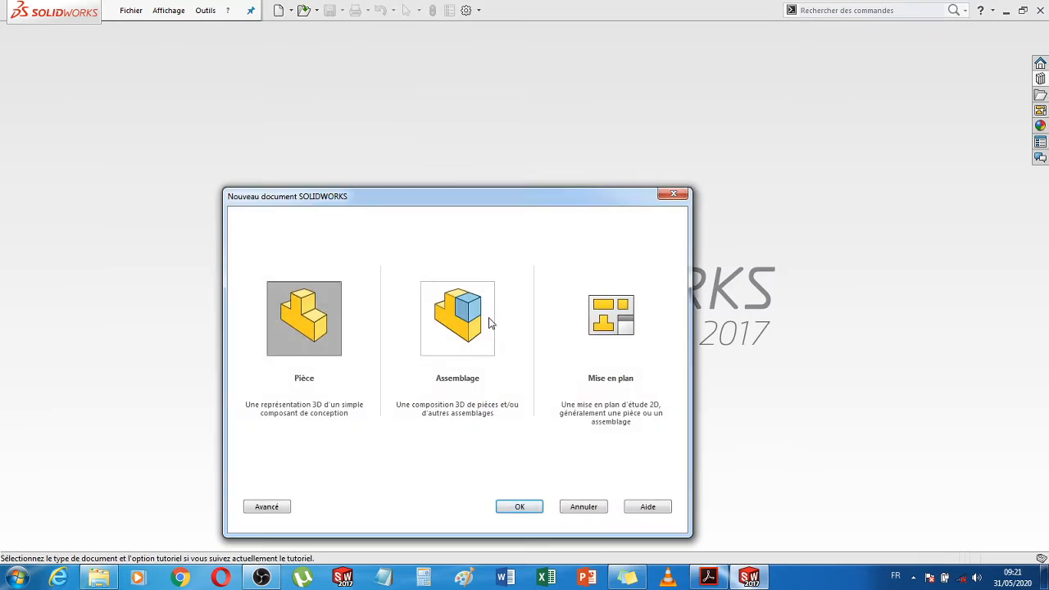
{"action": "double_click", "coordinate": [287, 315]}
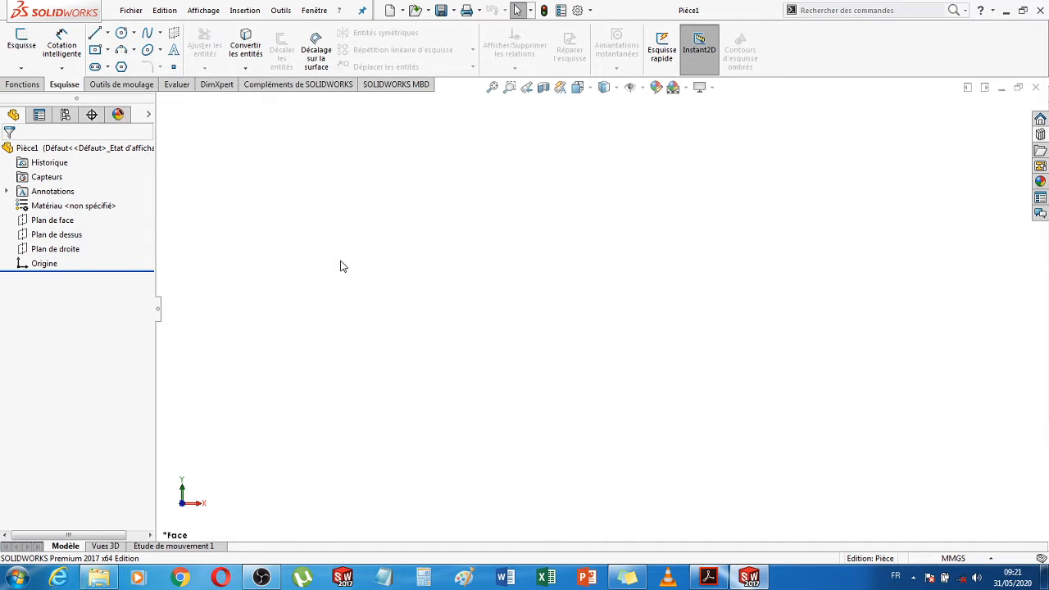
Sketch a center rectangle about 52 mm wide, centred on the origin of the top plane (Plan de dessus)
{"action": "left_click", "coordinate": [82, 235]}
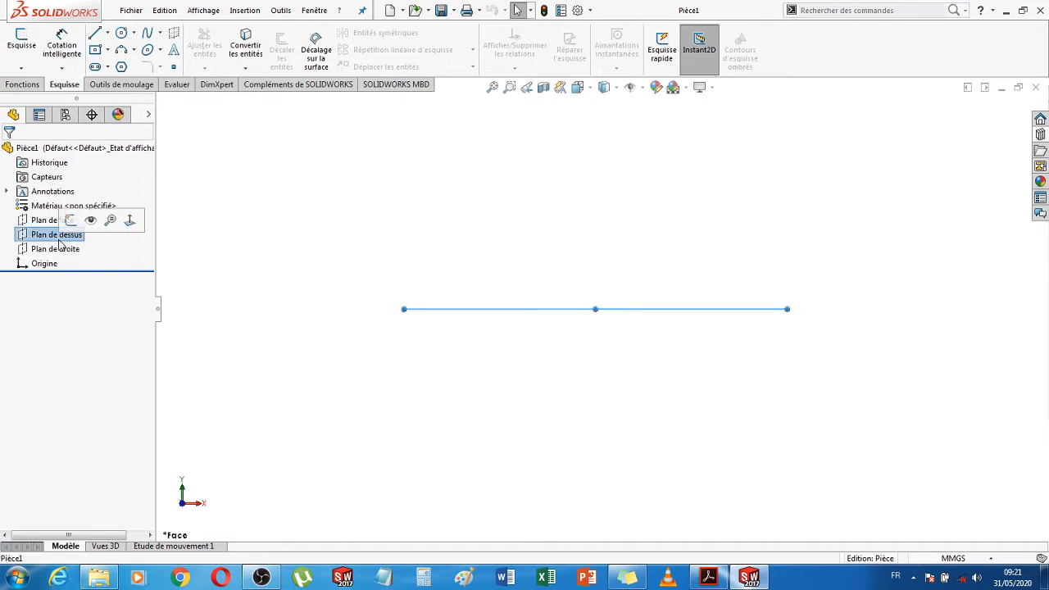
{"action": "left_click", "coordinate": [21, 41]}
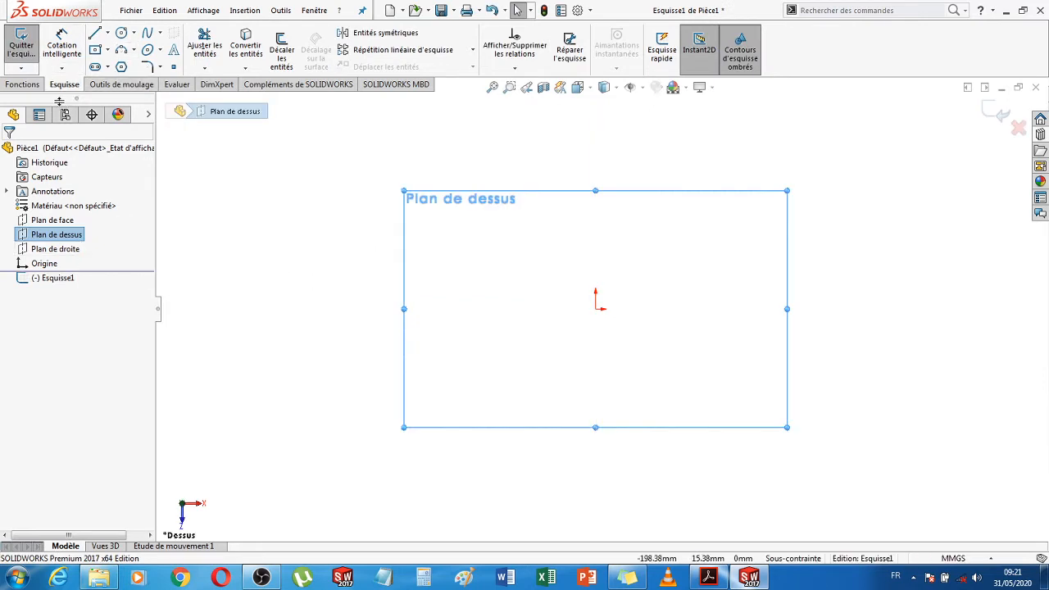
{"action": "left_click", "coordinate": [95, 50]}
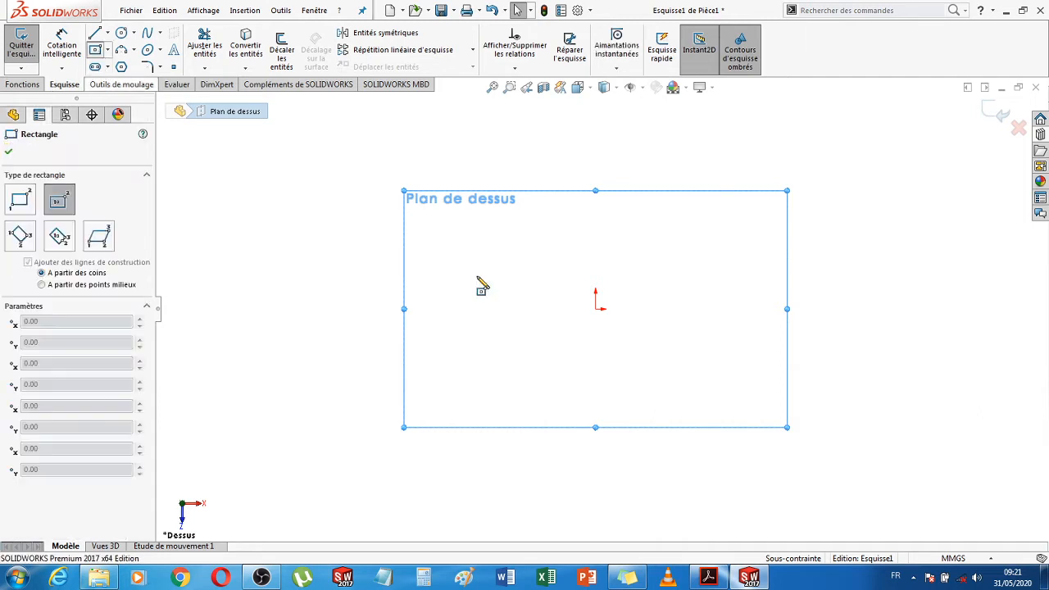
{"action": "left_click", "coordinate": [596, 309]}
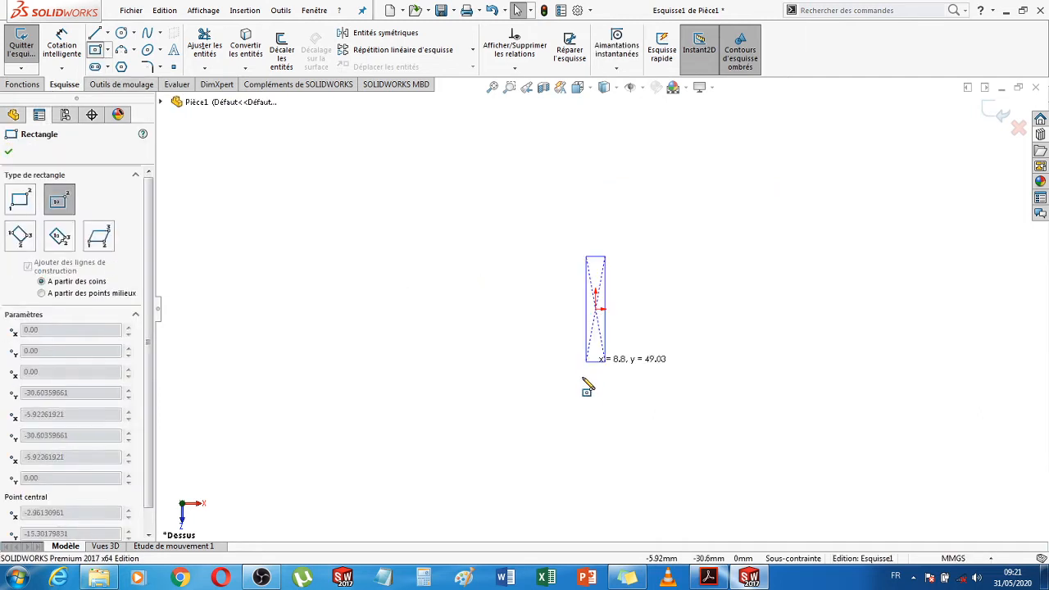
{"action": "left_click", "coordinate": [540, 394]}
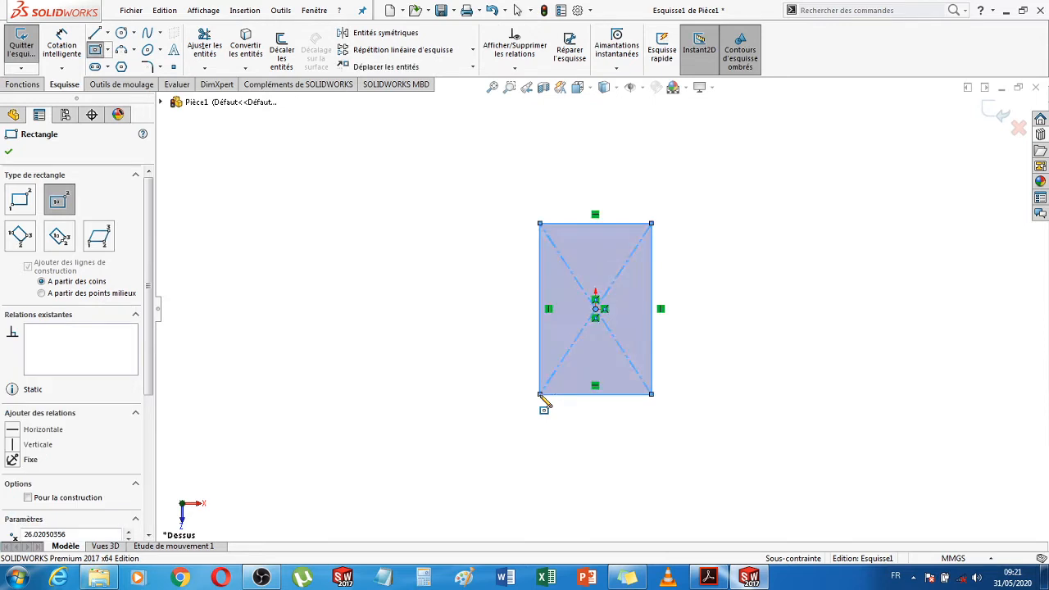
Dimension the rectangle's horizontal side to 330 mm and its vertical side to 446 mm
{"action": "left_click", "coordinate": [62, 46]}
{"action": "left_click", "coordinate": [588, 223]}
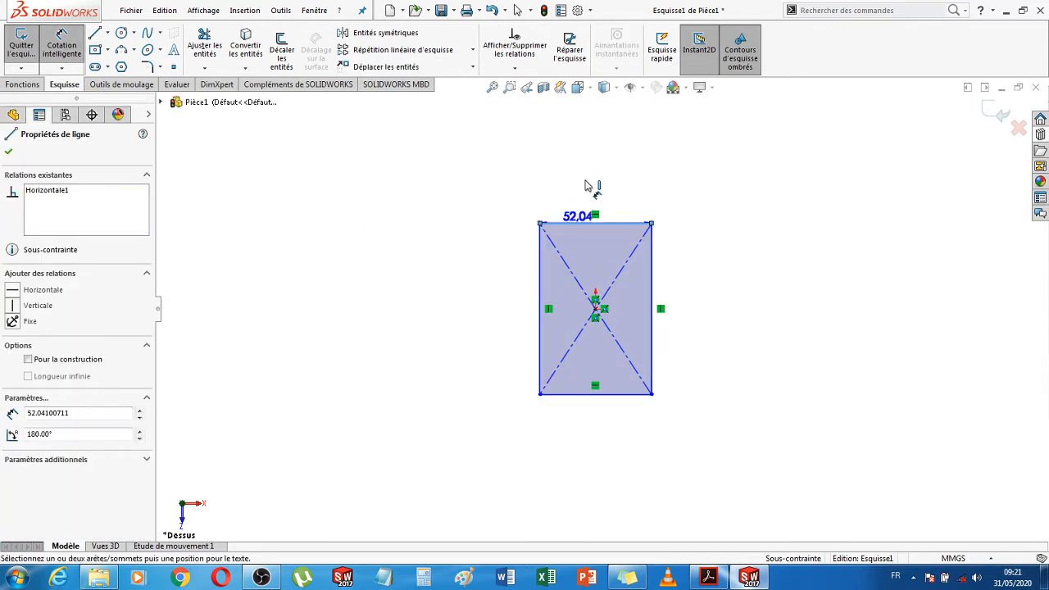
{"action": "left_click", "coordinate": [585, 185]}
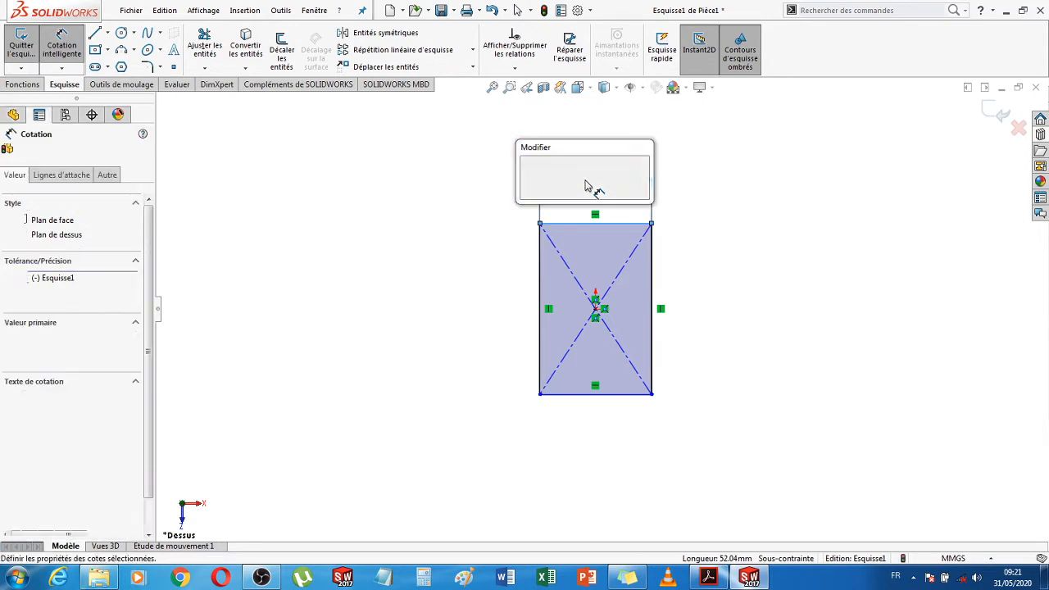
{"action": "type", "text": "330"}
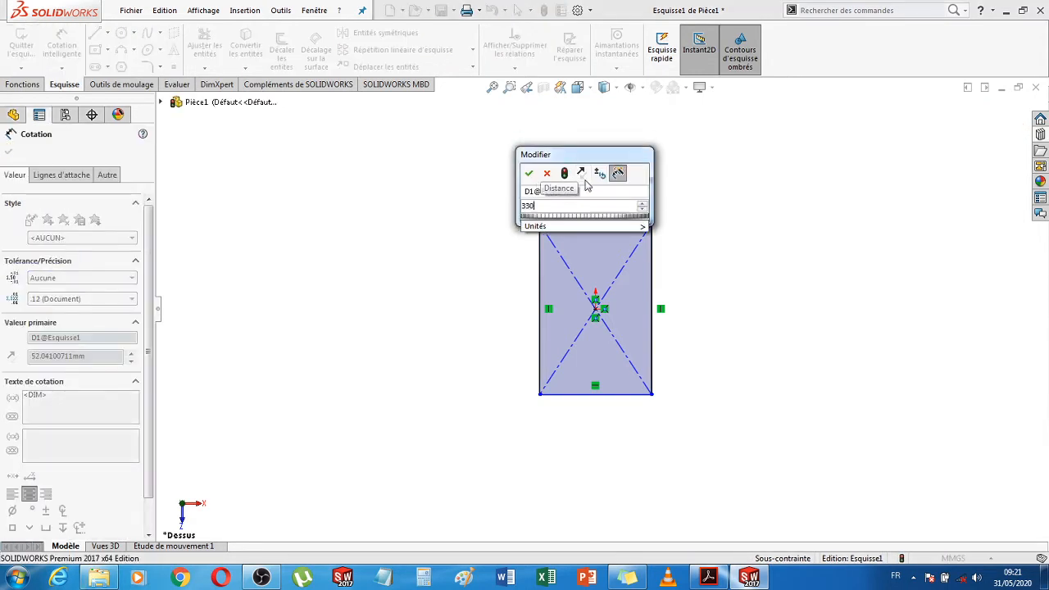
{"action": "key", "text": "Return"}
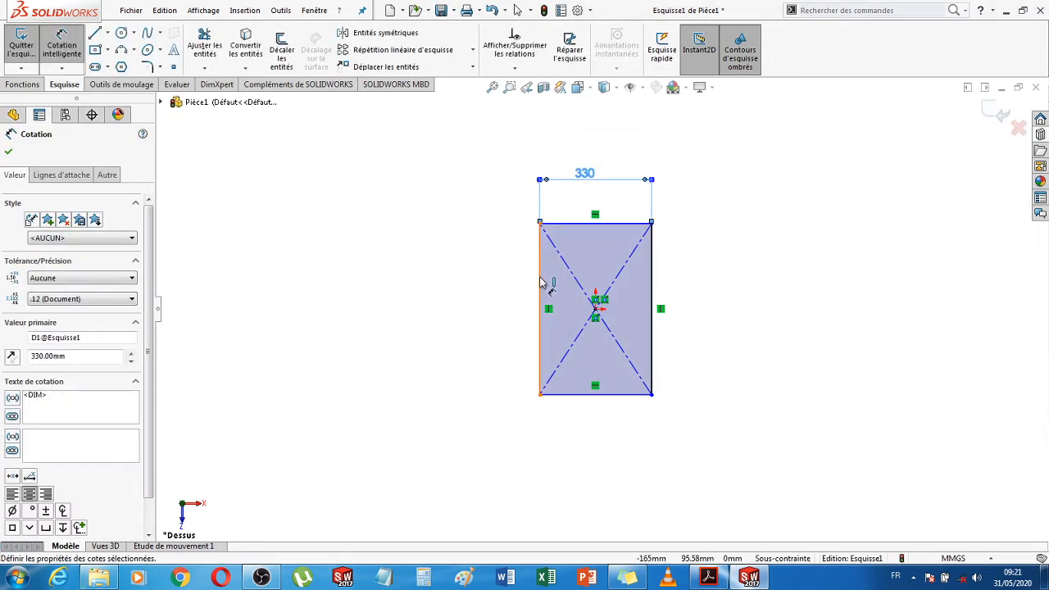
{"action": "left_click", "coordinate": [540, 289]}
{"action": "left_click", "coordinate": [472, 292]}
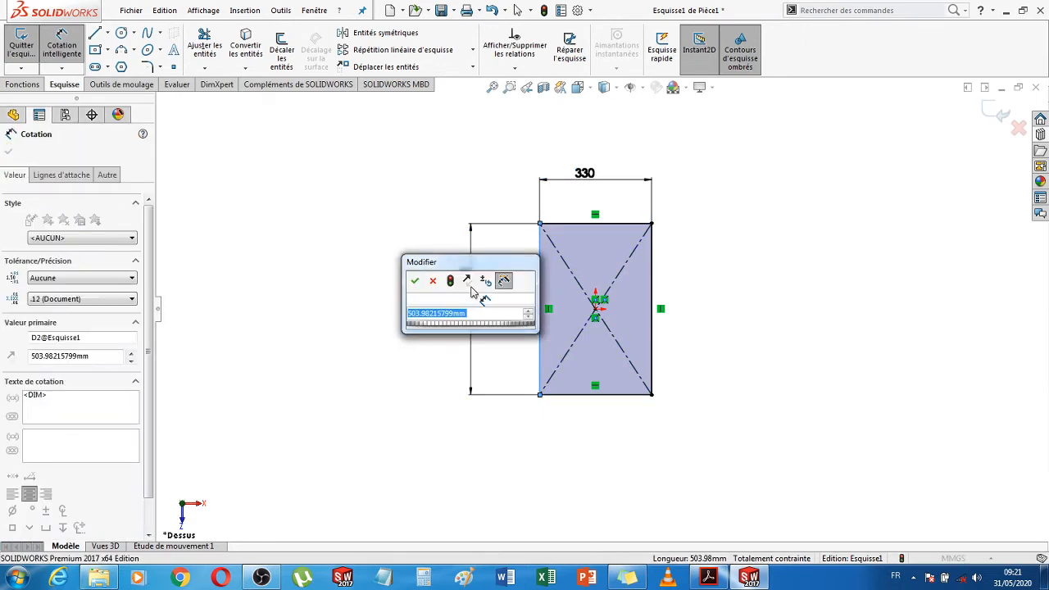
{"action": "type", "text": "446"}
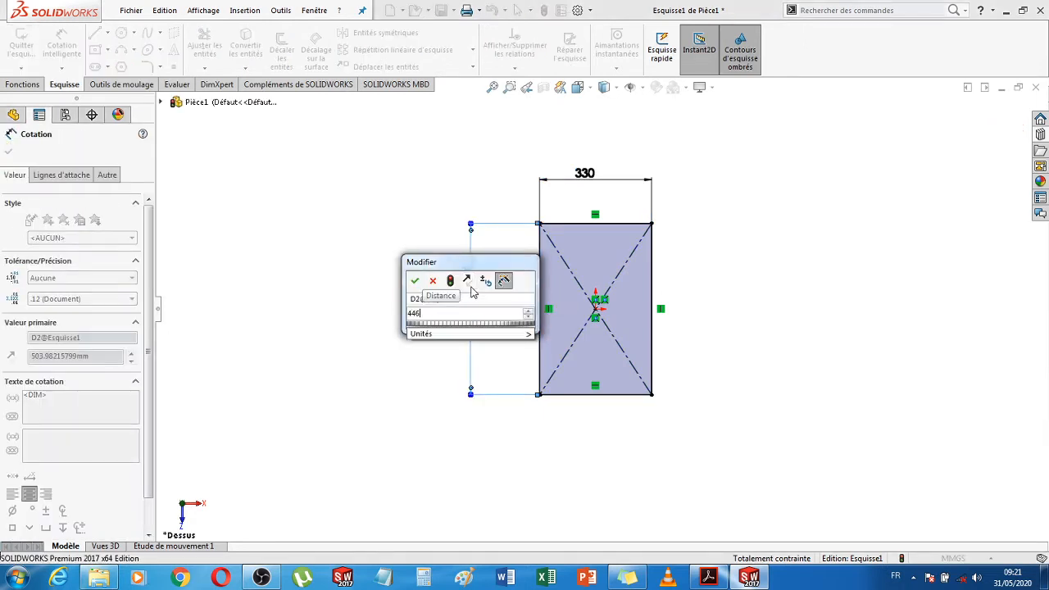
{"action": "key", "text": "Return"}
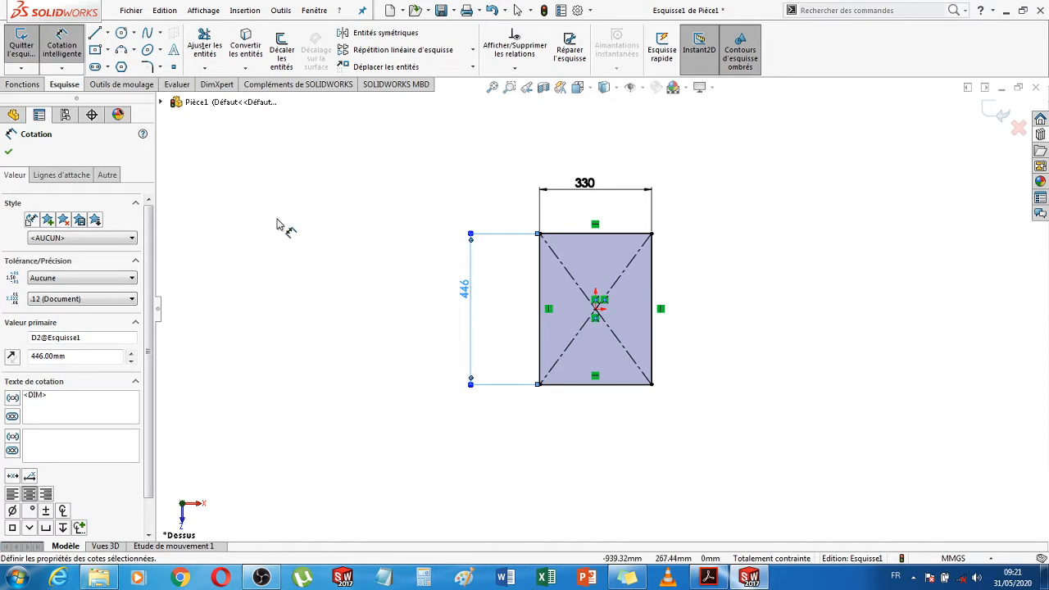
Extrude the 330 x 446 mm rectangle to a blind depth of 26 mm in the reversed direction, below the sketch plane
{"action": "left_click", "coordinate": [33, 84]}
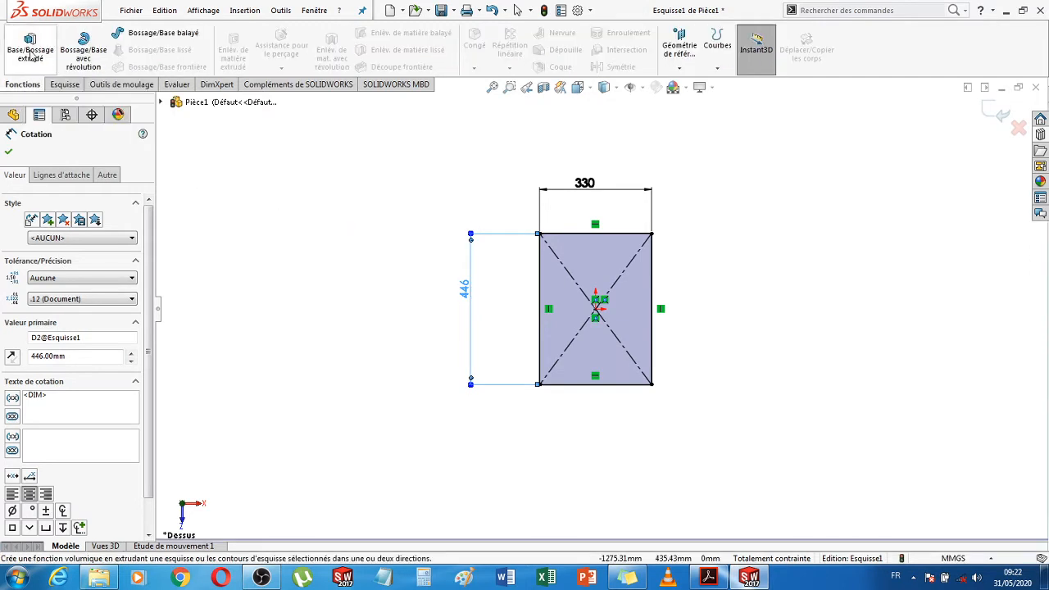
{"action": "left_click", "coordinate": [30, 47]}
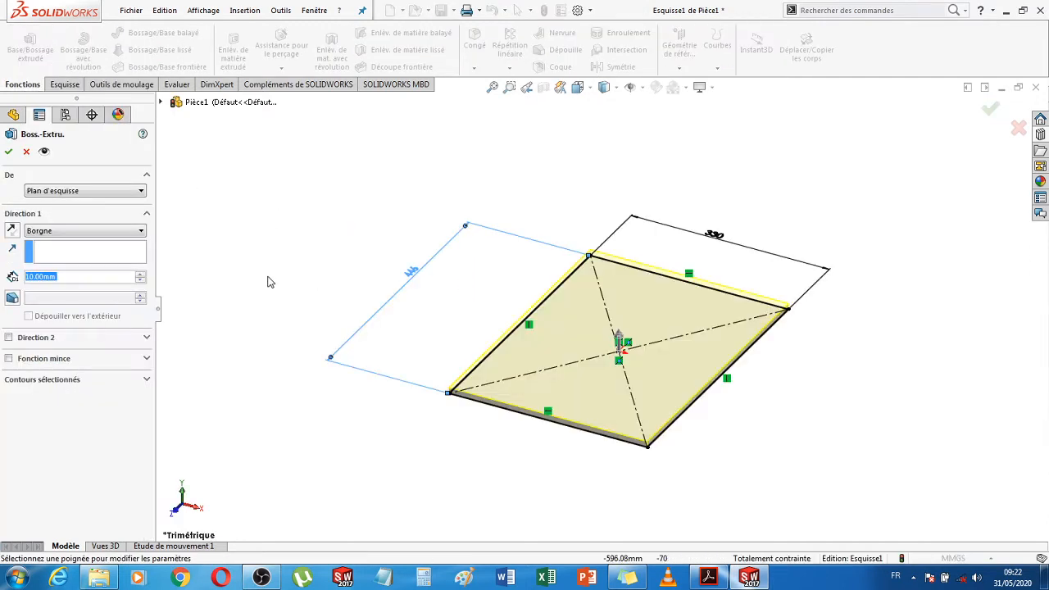
{"action": "left_click", "coordinate": [12, 232]}
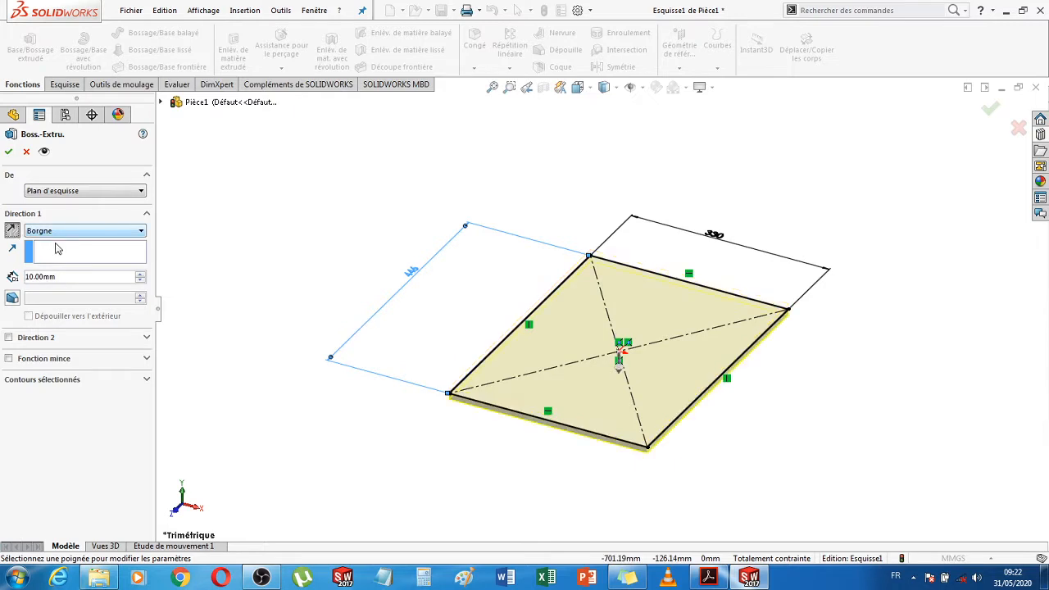
{"action": "double_click", "coordinate": [72, 276]}
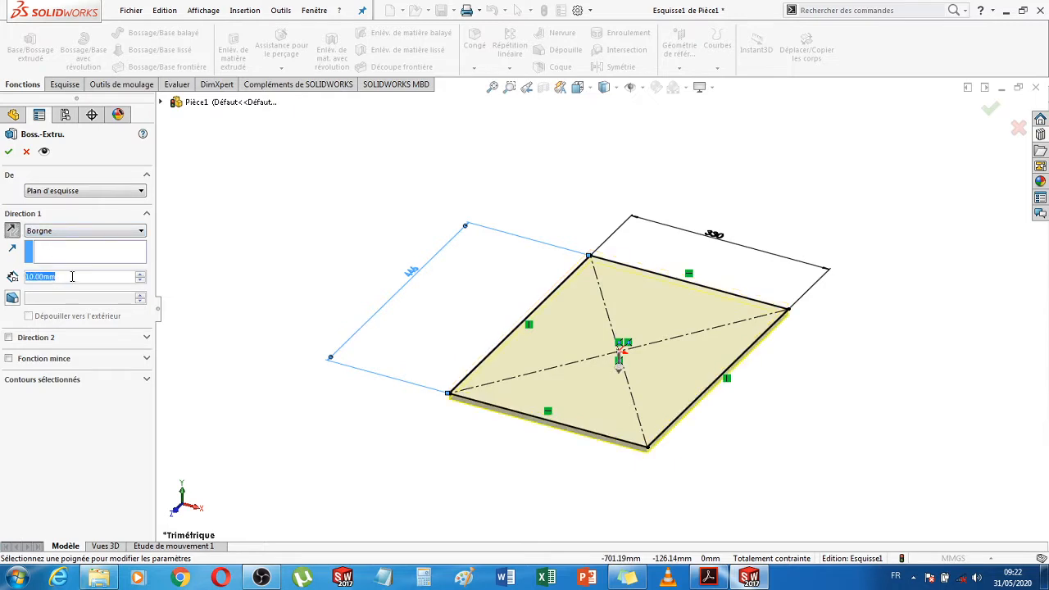
{"action": "type", "text": "26"}
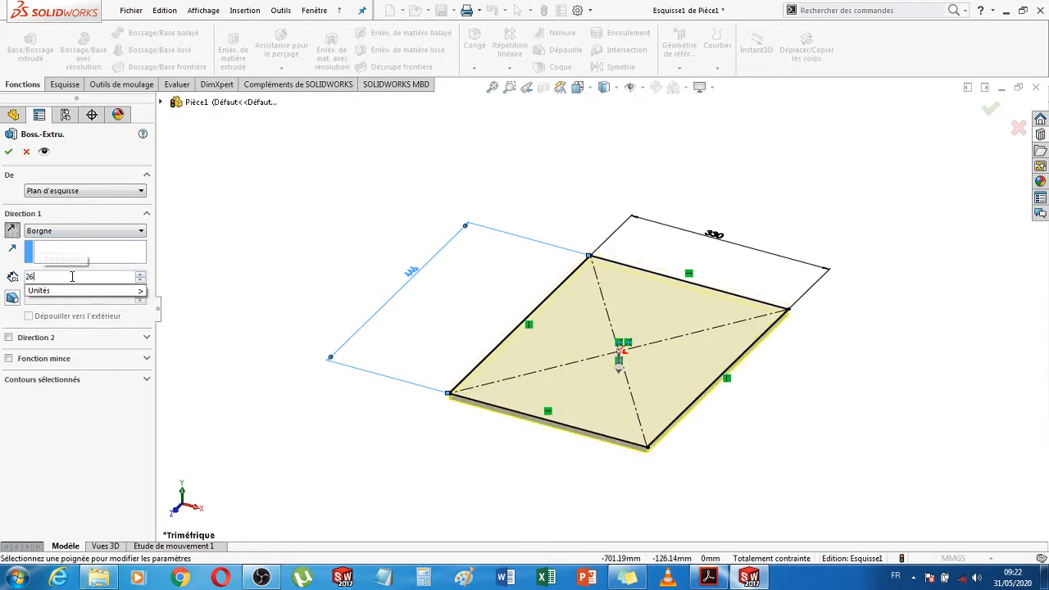
{"action": "key", "text": "Return"}
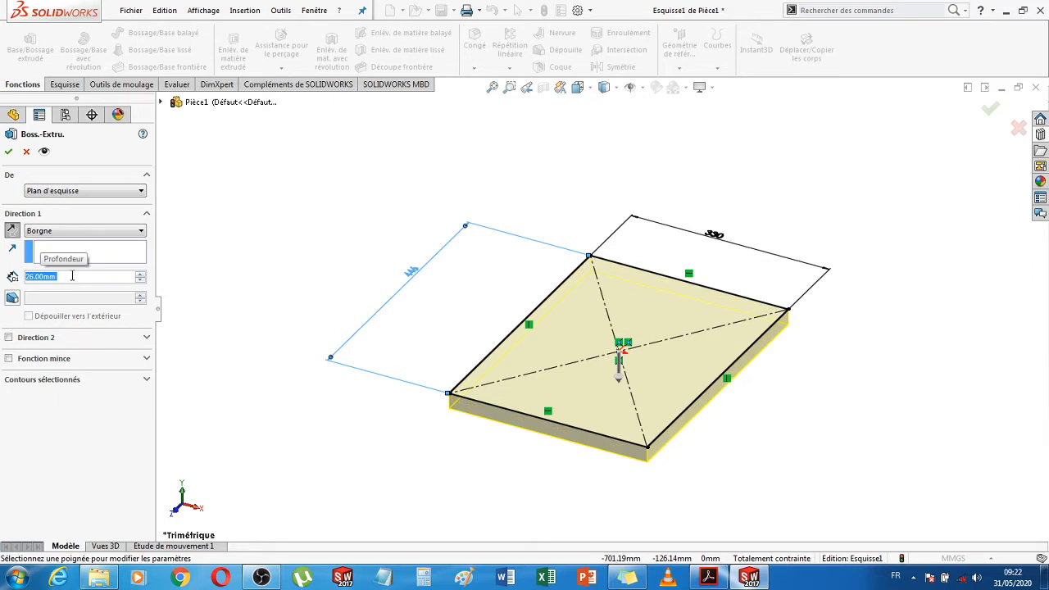
{"action": "left_click", "coordinate": [8, 152]}
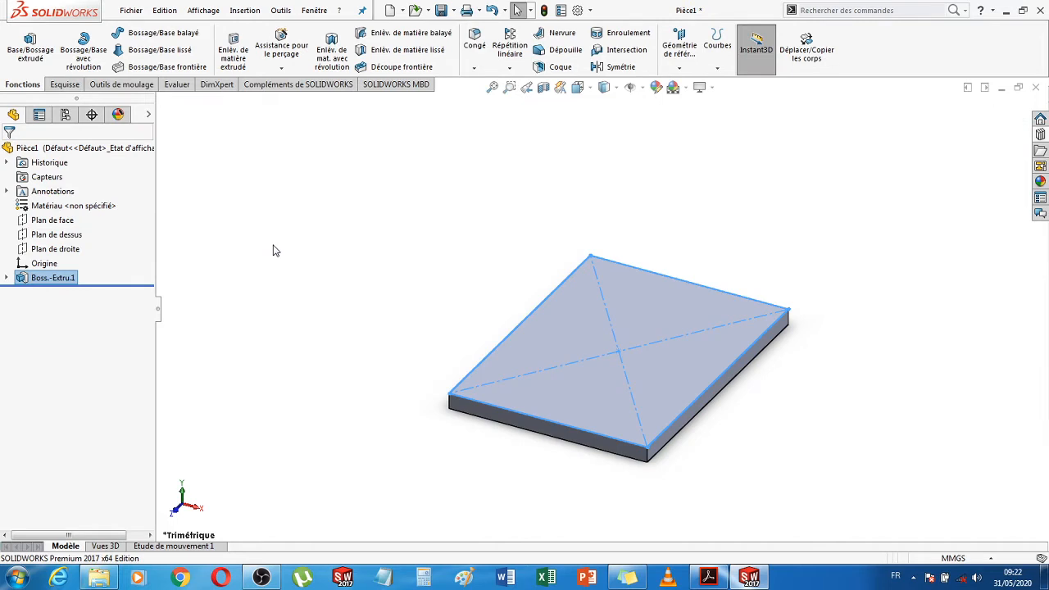
{"action": "left_click", "coordinate": [350, 296]}
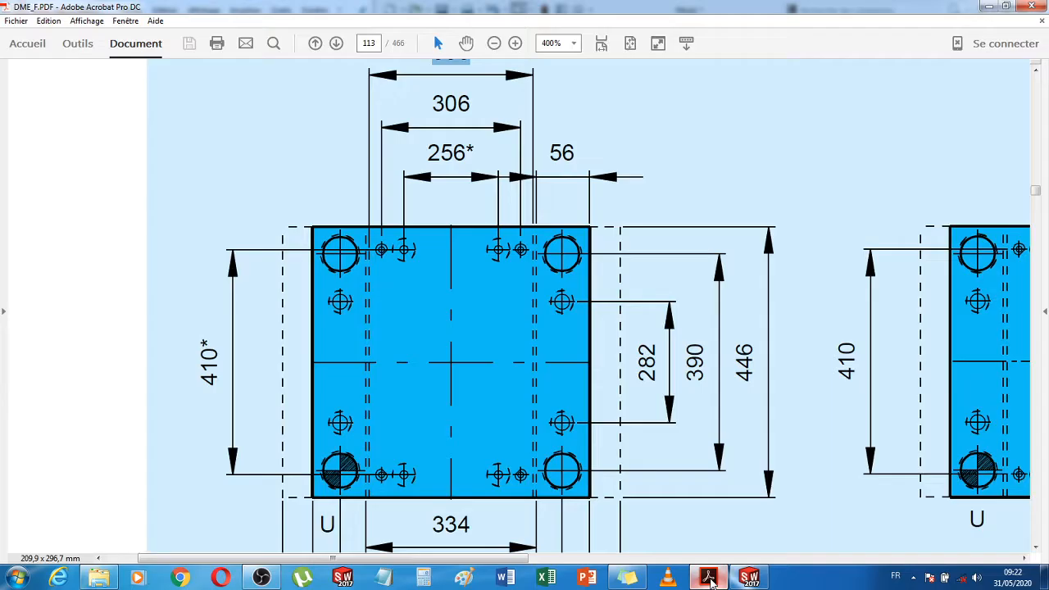
Switch to the DME catalogue PDF in Acrobat and look up the ejector plate's hole spacings and its counterbored screw hole dimensions
{"action": "left_click", "coordinate": [709, 578]}
{"action": "double_click", "coordinate": [450, 103]}
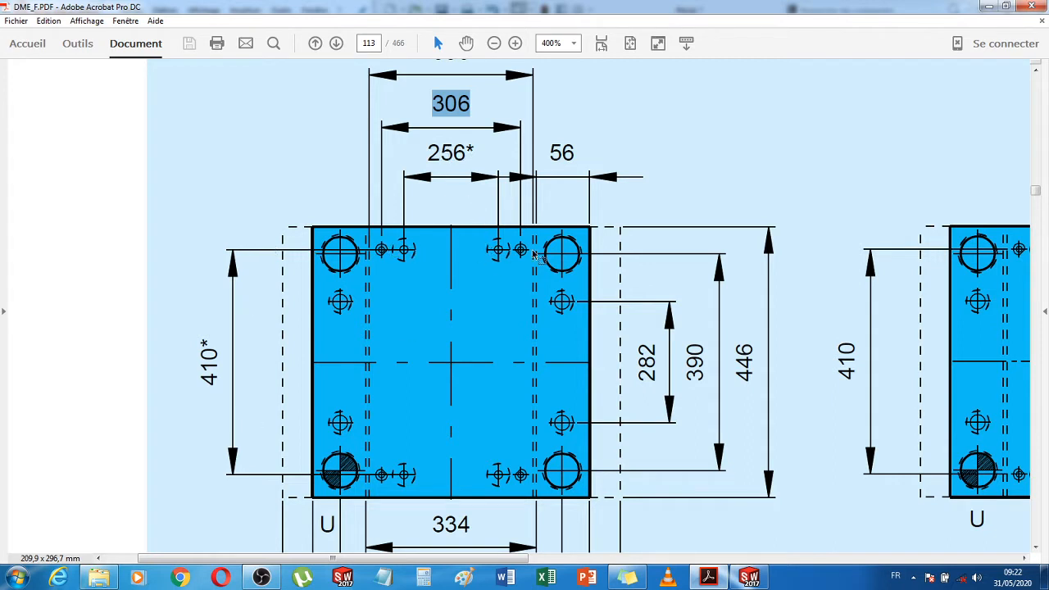
{"action": "left_click_drag", "start_coordinate": [508, 559], "coordinate": [685, 558]}
{"action": "scroll", "coordinate": [631, 350], "scroll_direction": "down", "scroll_amount": 8}
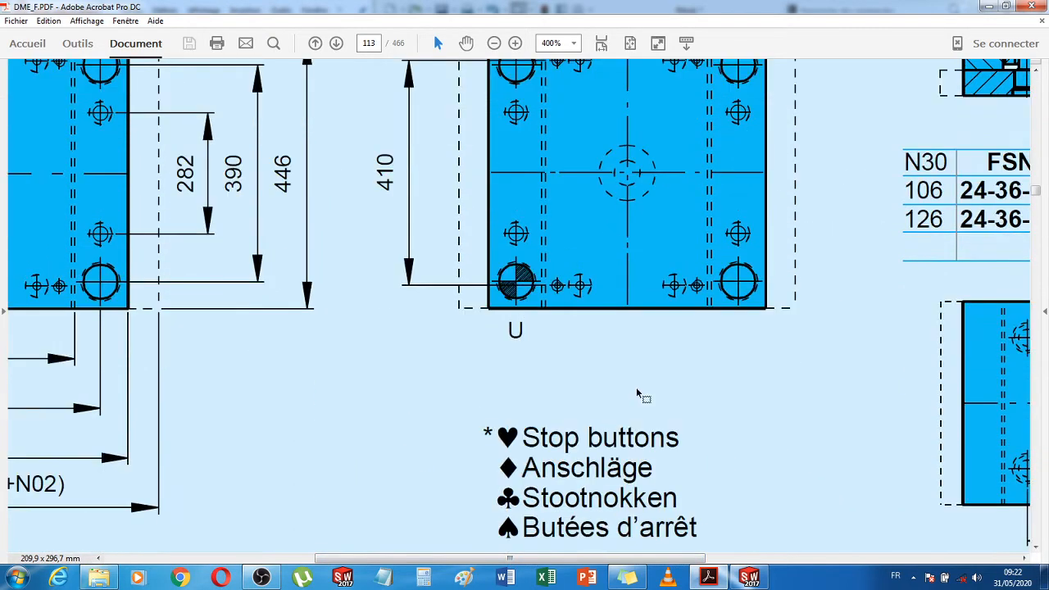
{"action": "scroll", "coordinate": [652, 443], "scroll_direction": "up", "scroll_amount": 5}
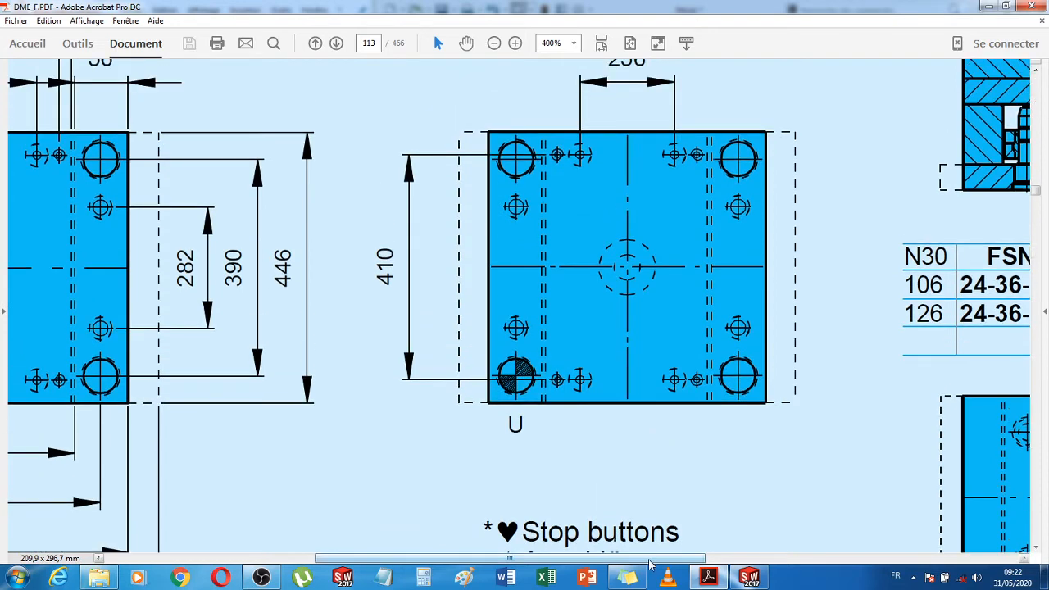
{"action": "scroll", "coordinate": [639, 197], "scroll_direction": "up", "scroll_amount": 1}
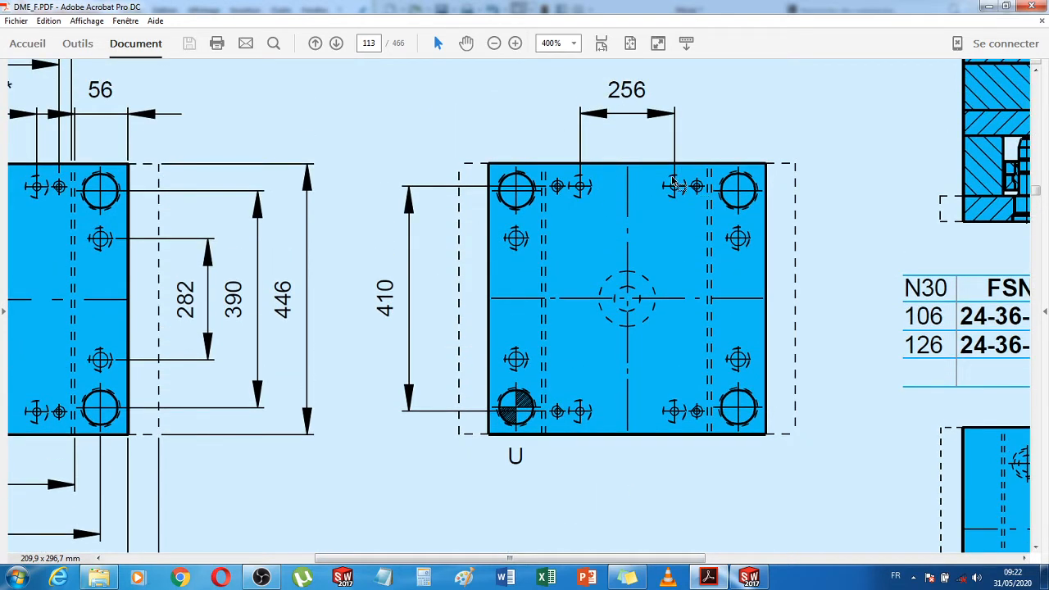
{"action": "scroll", "coordinate": [532, 561], "scroll_direction": "left", "scroll_amount": 3}
{"action": "scroll", "coordinate": [532, 560], "scroll_direction": "left", "scroll_amount": 7}
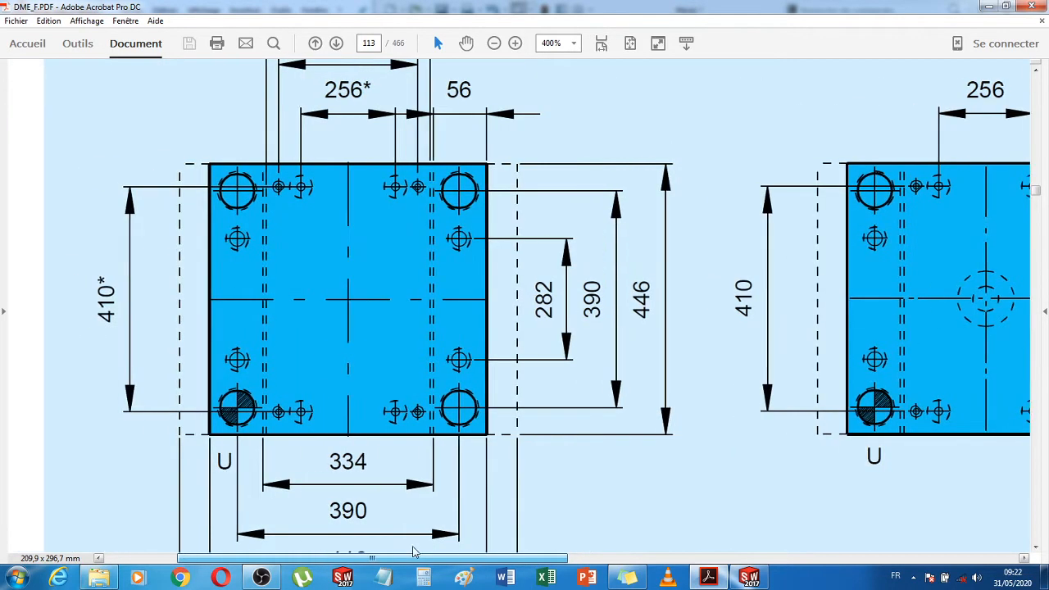
{"action": "scroll", "coordinate": [393, 192], "scroll_direction": "up", "scroll_amount": 1}
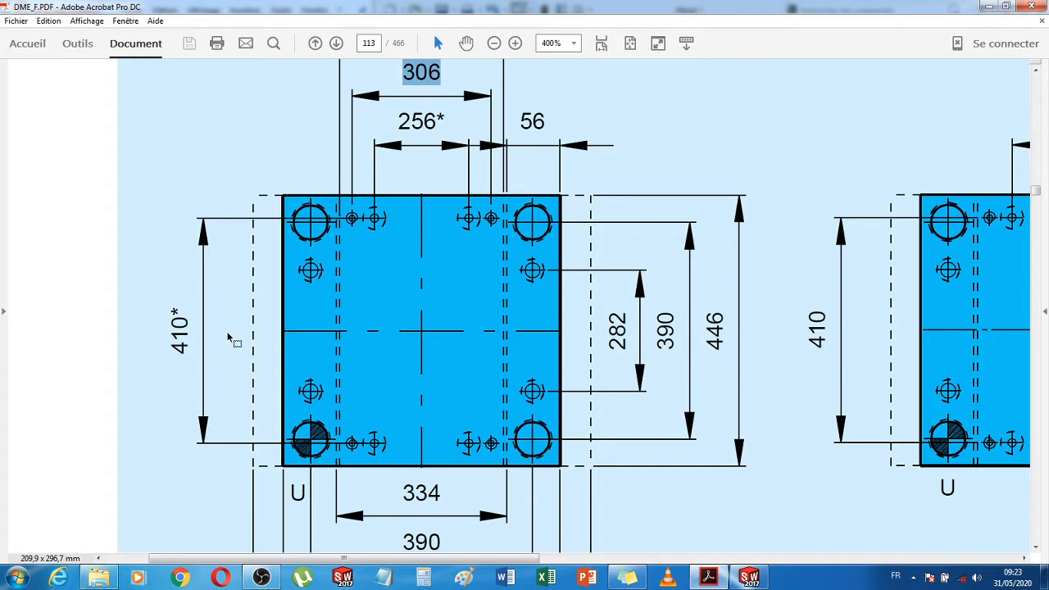
{"action": "scroll", "coordinate": [229, 335], "scroll_direction": "up", "scroll_amount": 15}
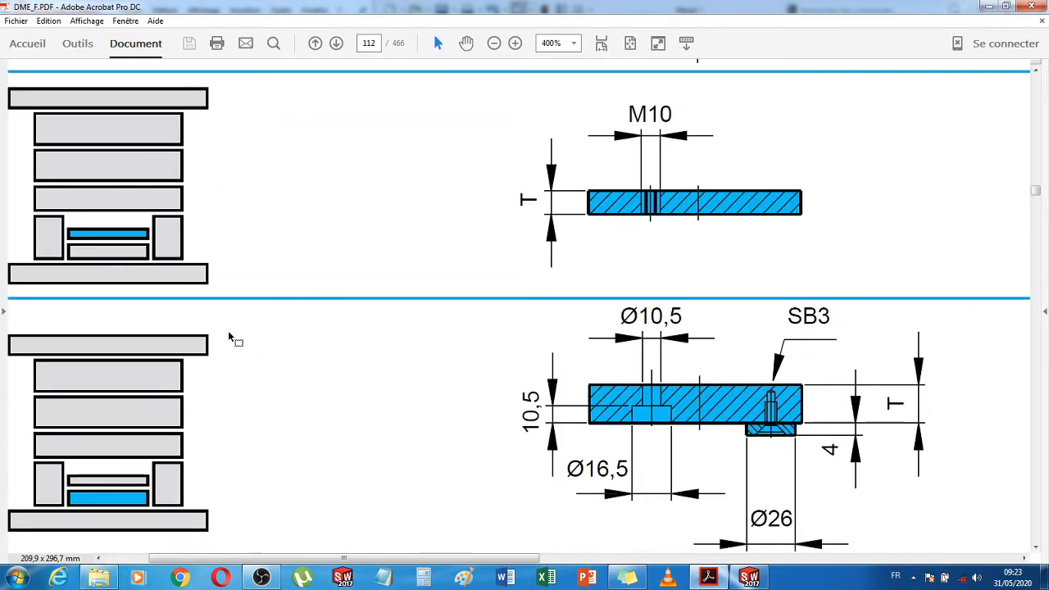
{"action": "scroll", "coordinate": [229, 336], "scroll_direction": "down", "scroll_amount": 5}
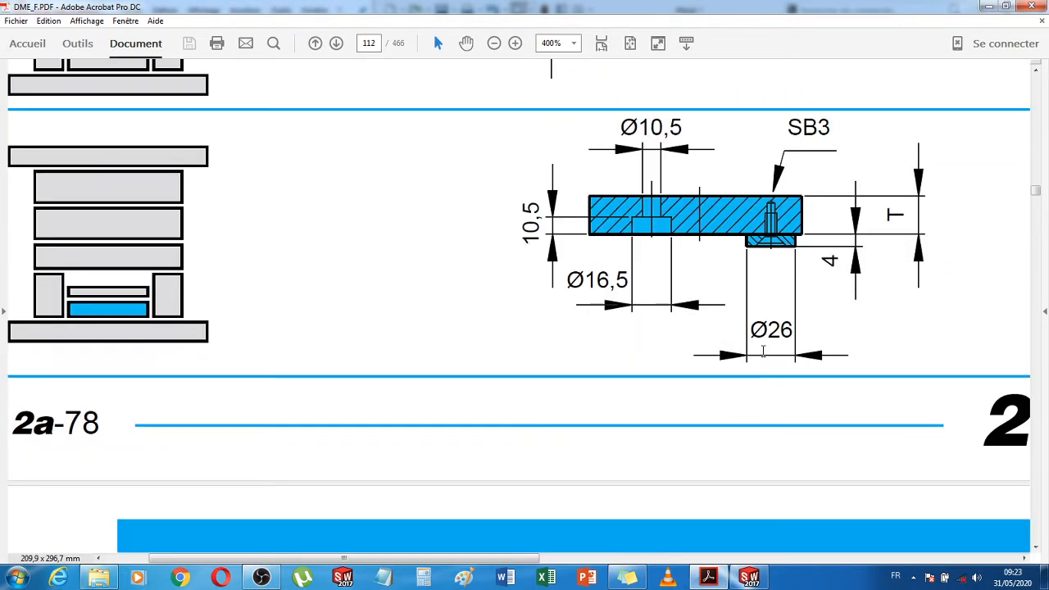
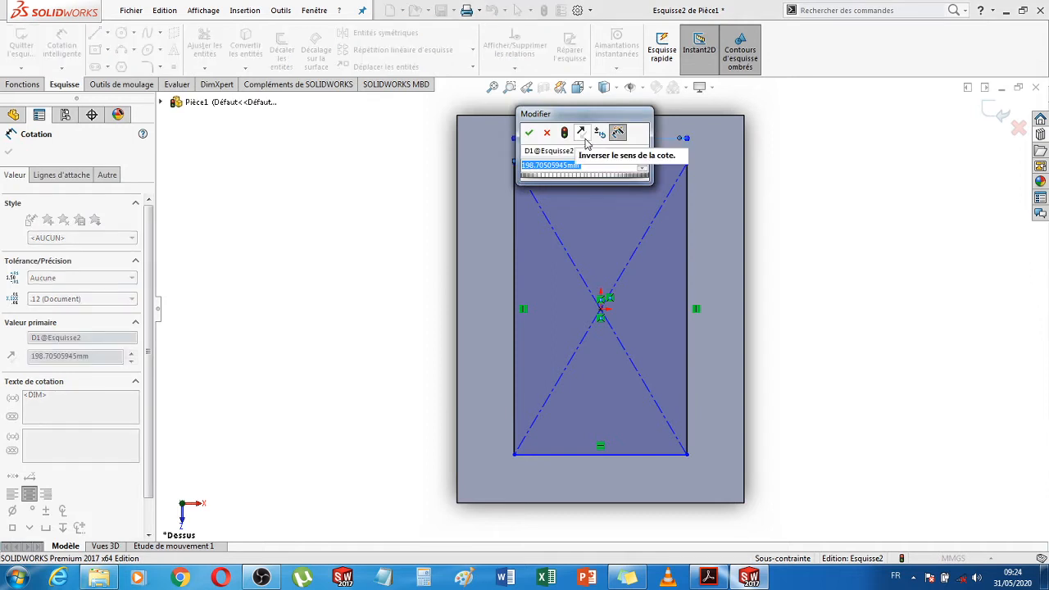
Dimension the center rectangle on the plate's face to 306 mm horizontally and 410 mm vertically
{"action": "type", "text": "30"}
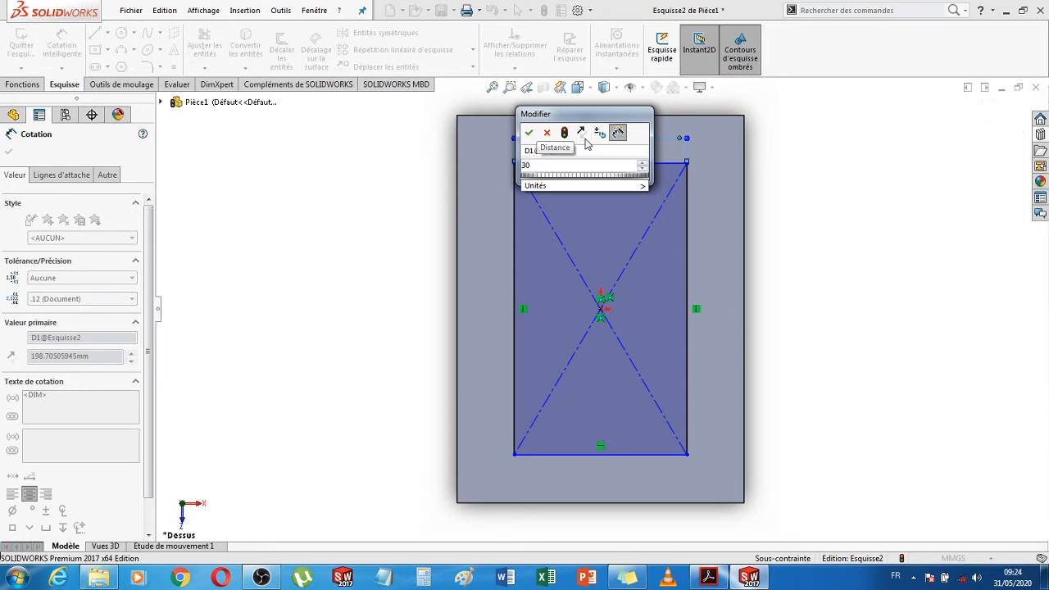
{"action": "type", "text": "6"}
{"action": "key", "text": "Return"}
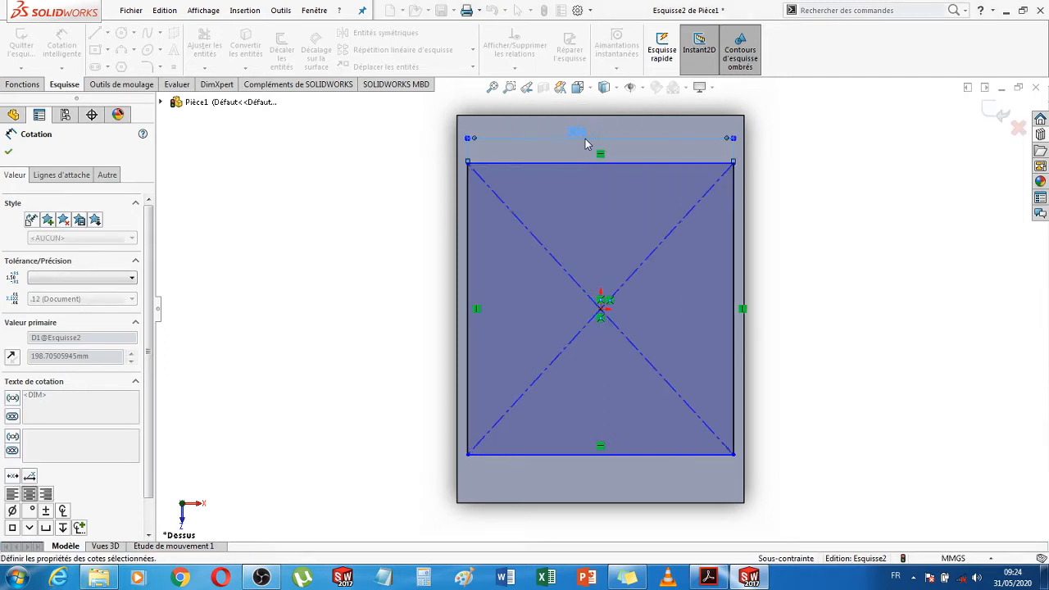
{"action": "left_click", "coordinate": [467, 248]}
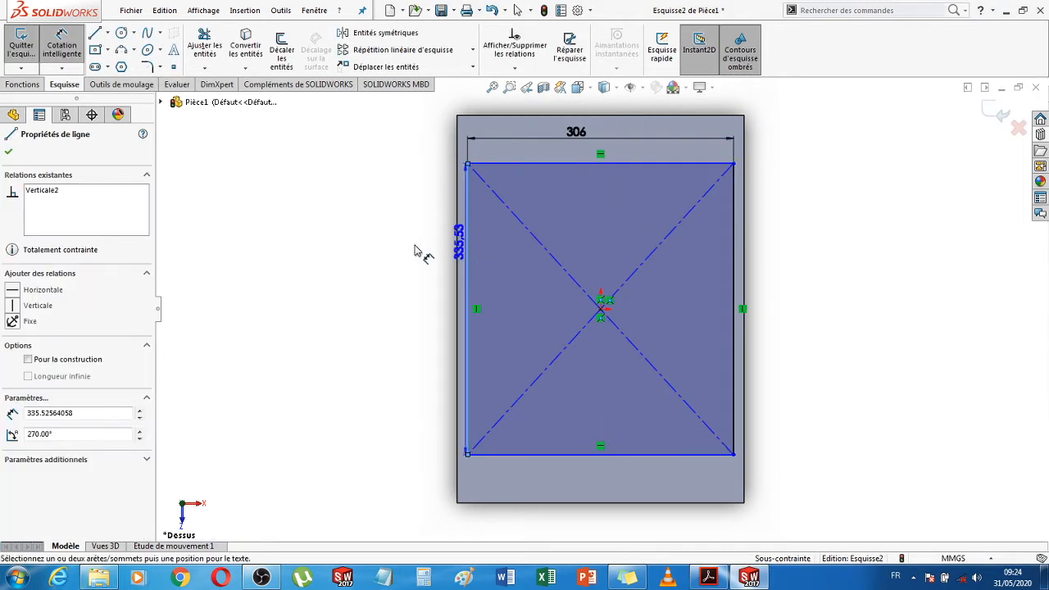
{"action": "left_click", "coordinate": [399, 254]}
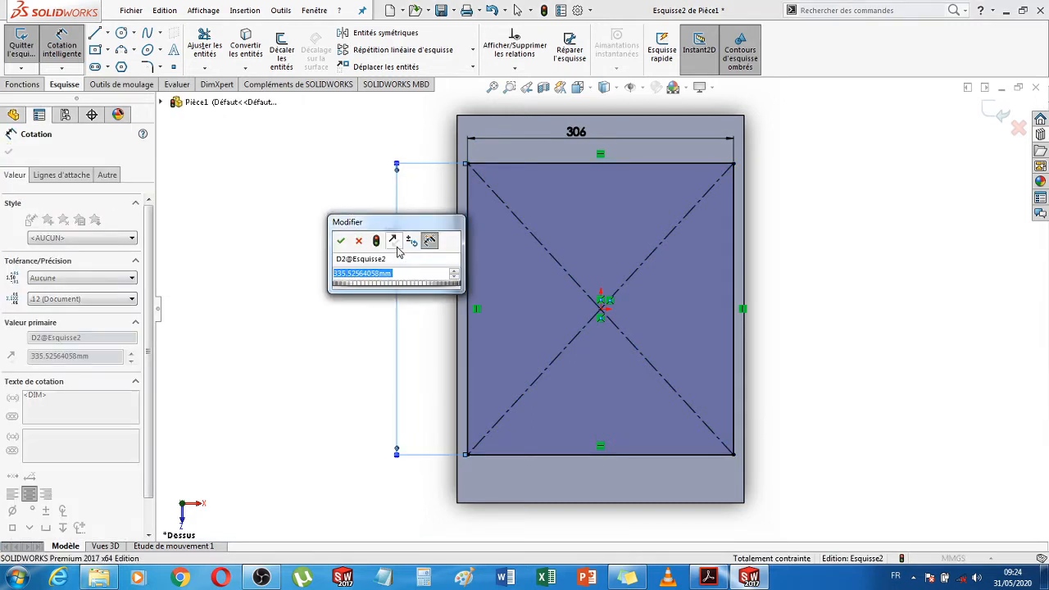
{"action": "key", "text": "Return"}
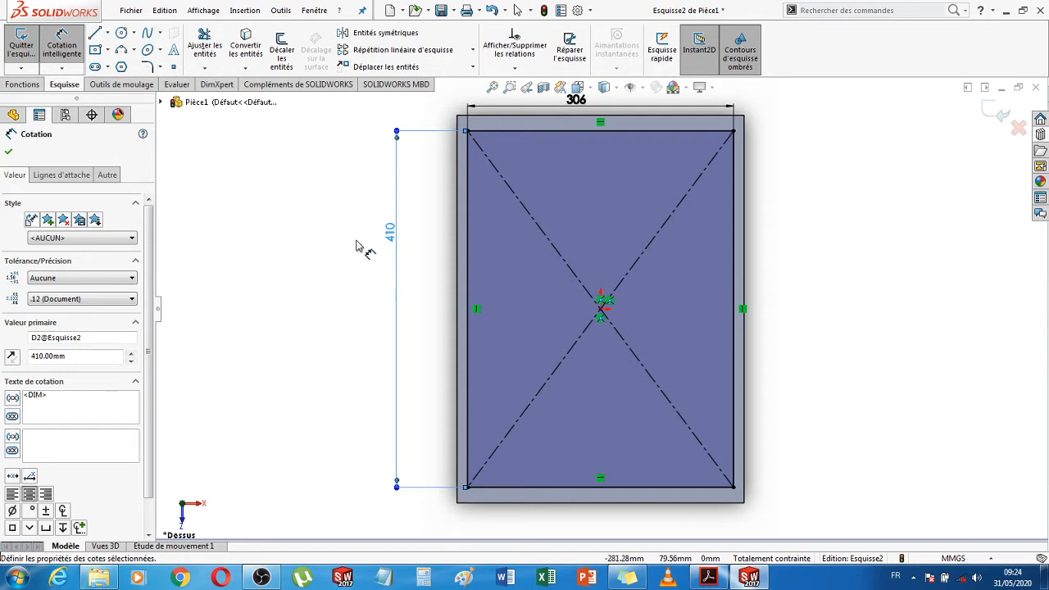
{"action": "key", "text": "Escape"}
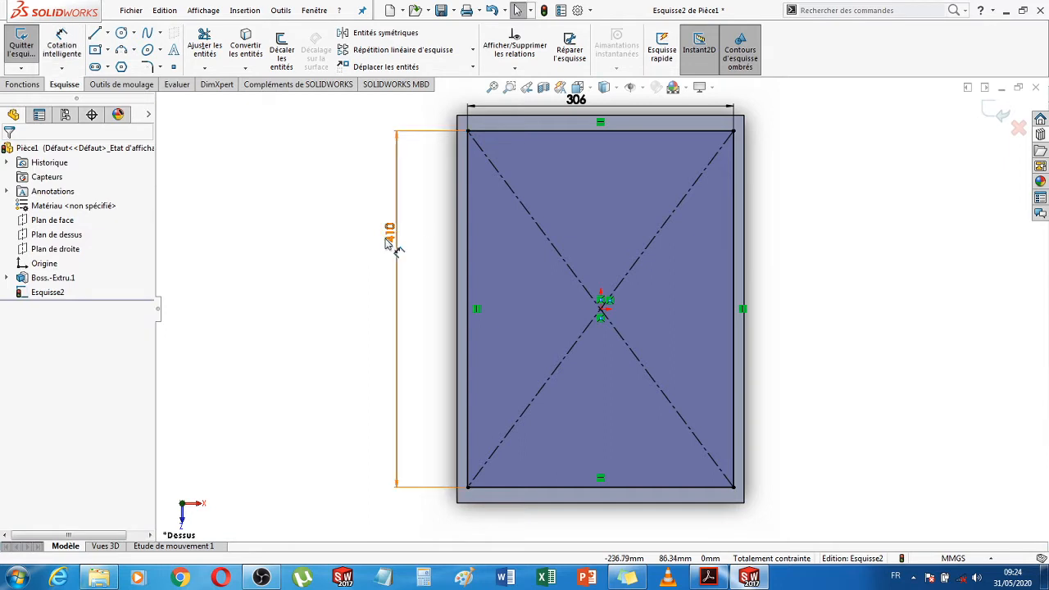
Convert all four sides of the 306 x 410 mm rectangle to construction geometry
{"action": "left_click", "coordinate": [469, 170]}
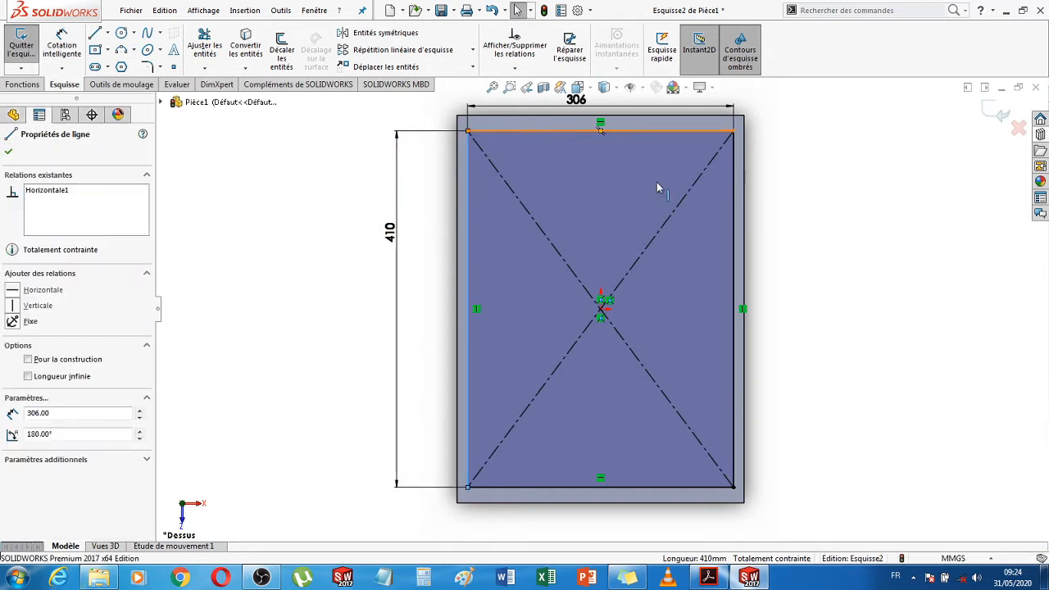
{"action": "left_click", "coordinate": [734, 205], "text": "ctrl"}
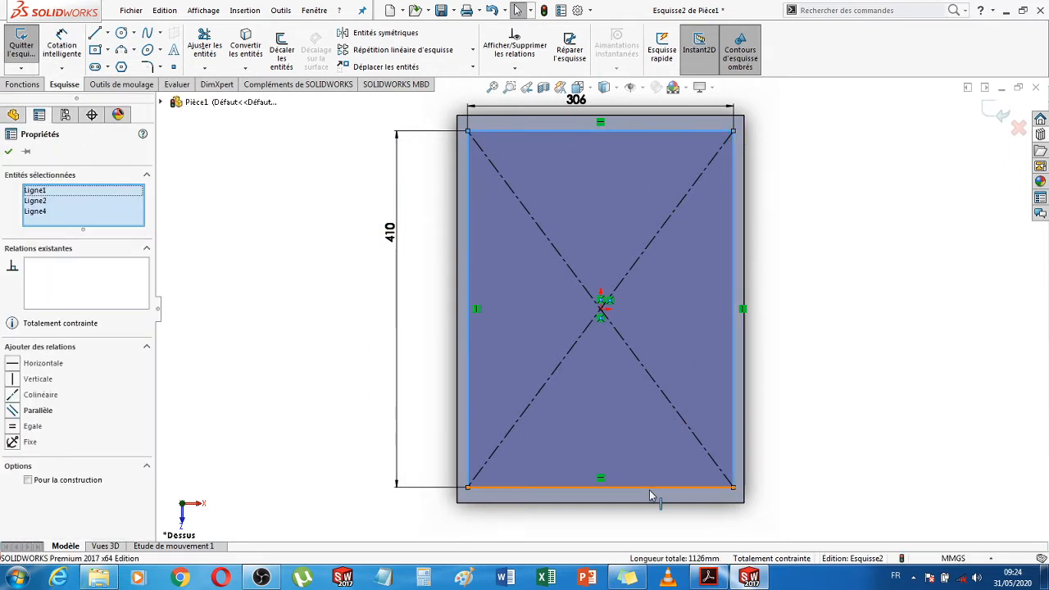
{"action": "left_click", "coordinate": [652, 490], "text": "ctrl"}
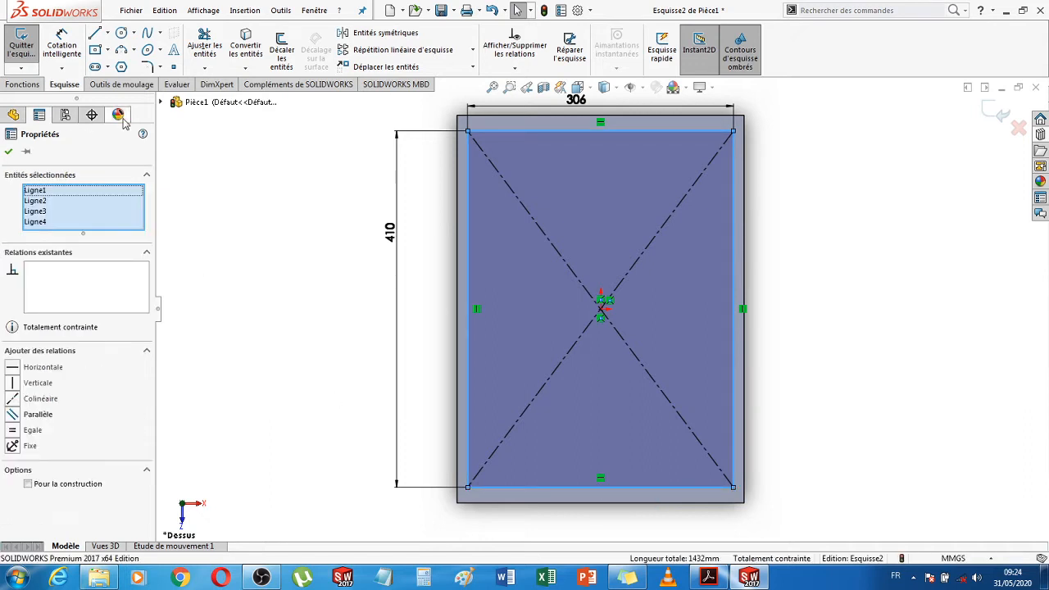
{"action": "right_click", "coordinate": [733, 242]}
{"action": "left_click", "coordinate": [769, 223]}
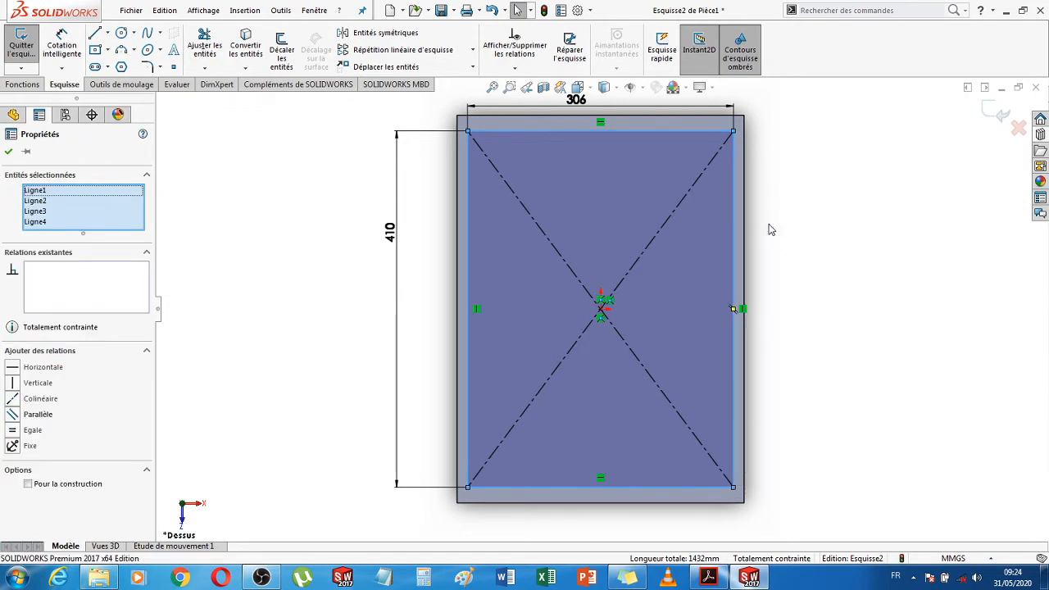
{"action": "left_click", "coordinate": [777, 230]}
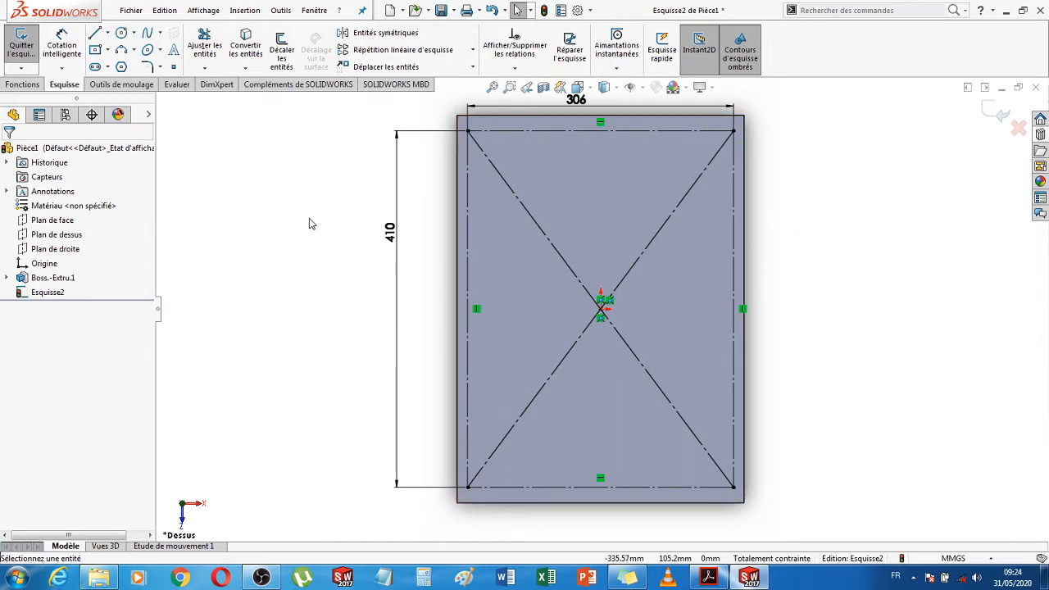
Sketch four circles with radii of about 8 to 17 mm, one centred on each corner of the construction rectangle
{"action": "left_click", "coordinate": [122, 33]}
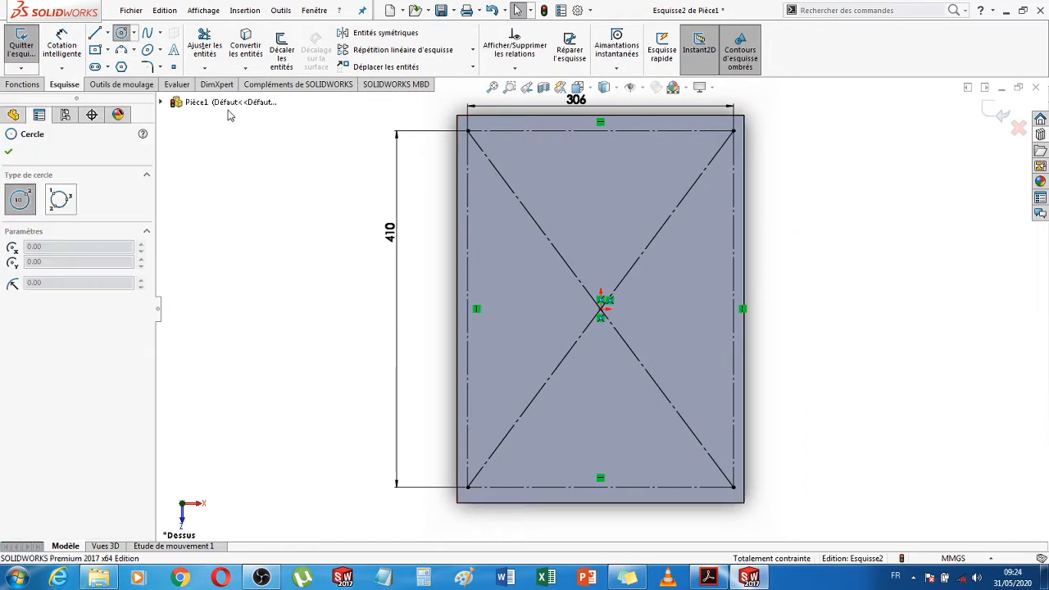
{"action": "left_click", "coordinate": [468, 131]}
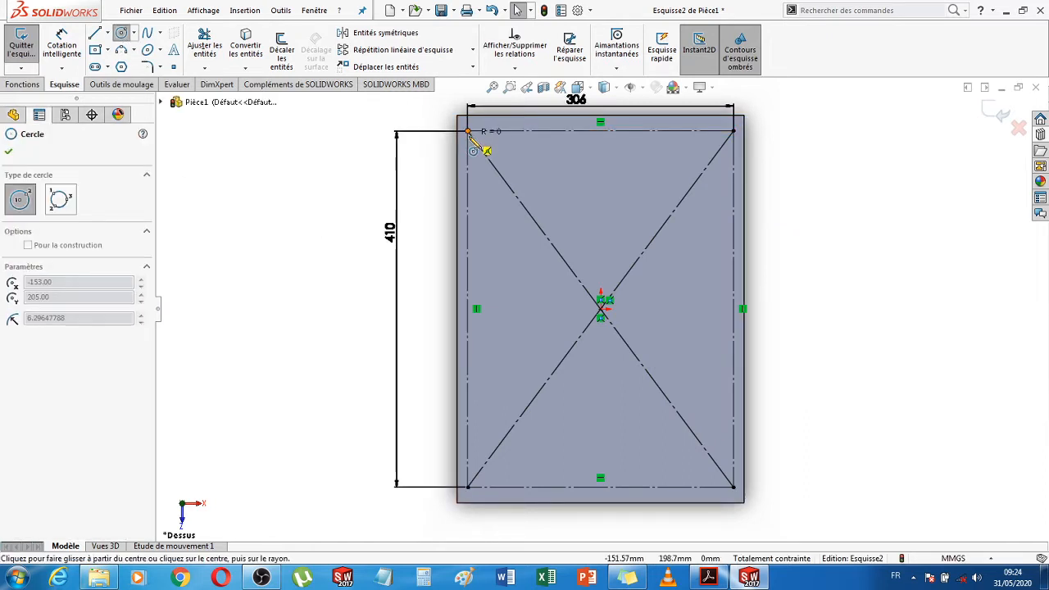
{"action": "left_click", "coordinate": [475, 144]}
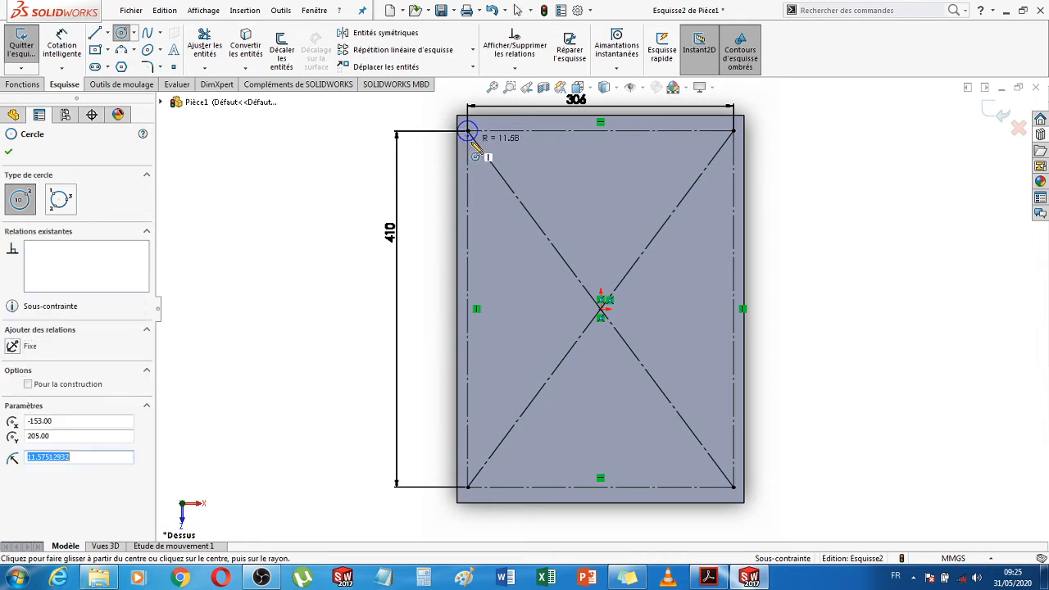
{"action": "left_click", "coordinate": [735, 134]}
{"action": "left_click", "coordinate": [735, 144]}
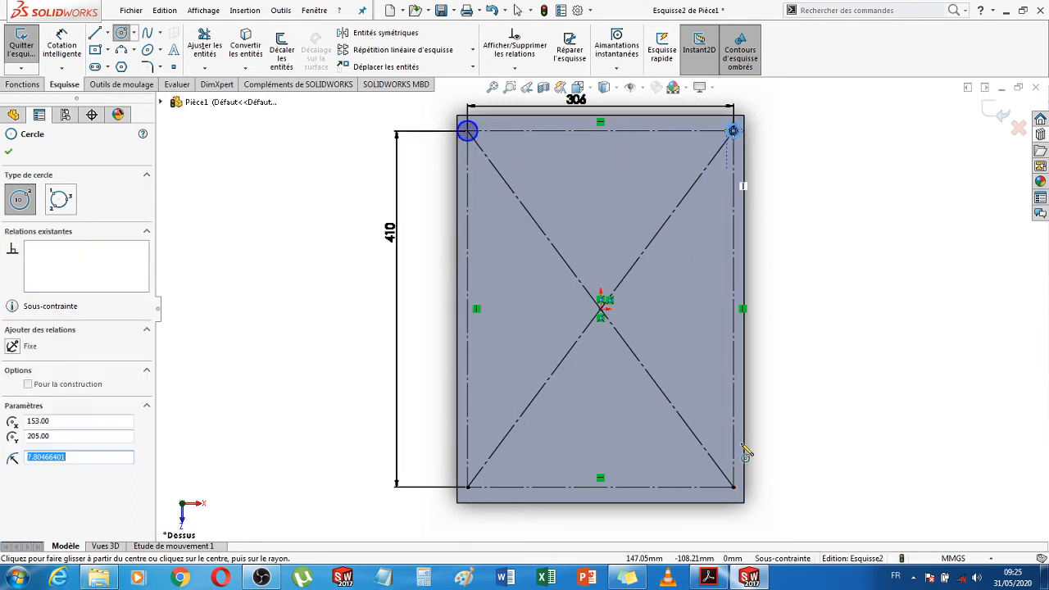
{"action": "left_click", "coordinate": [733, 488]}
{"action": "left_click", "coordinate": [723, 497]}
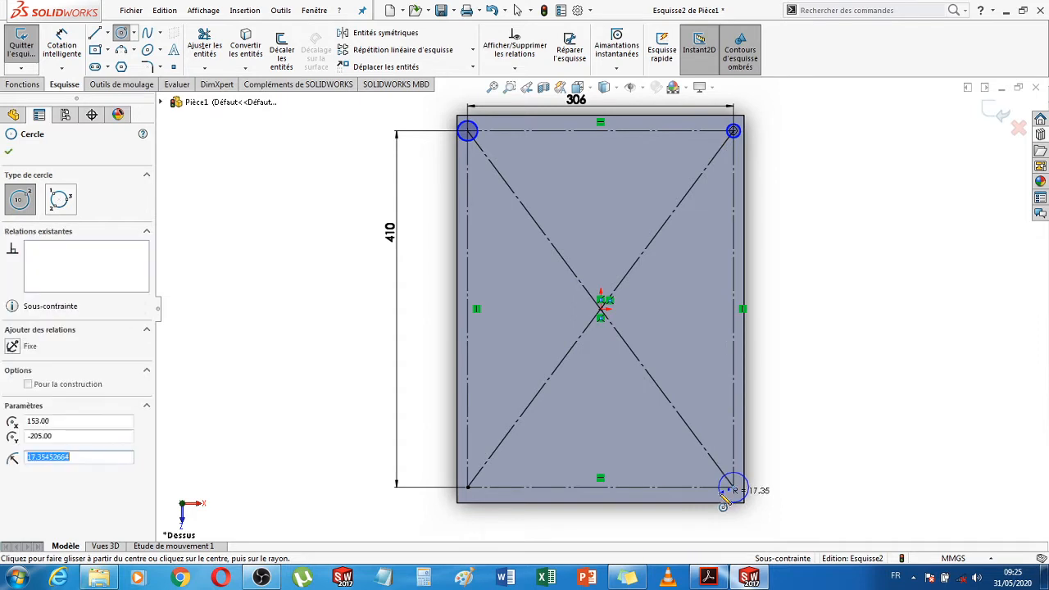
{"action": "left_click", "coordinate": [468, 487]}
{"action": "left_click", "coordinate": [475, 492]}
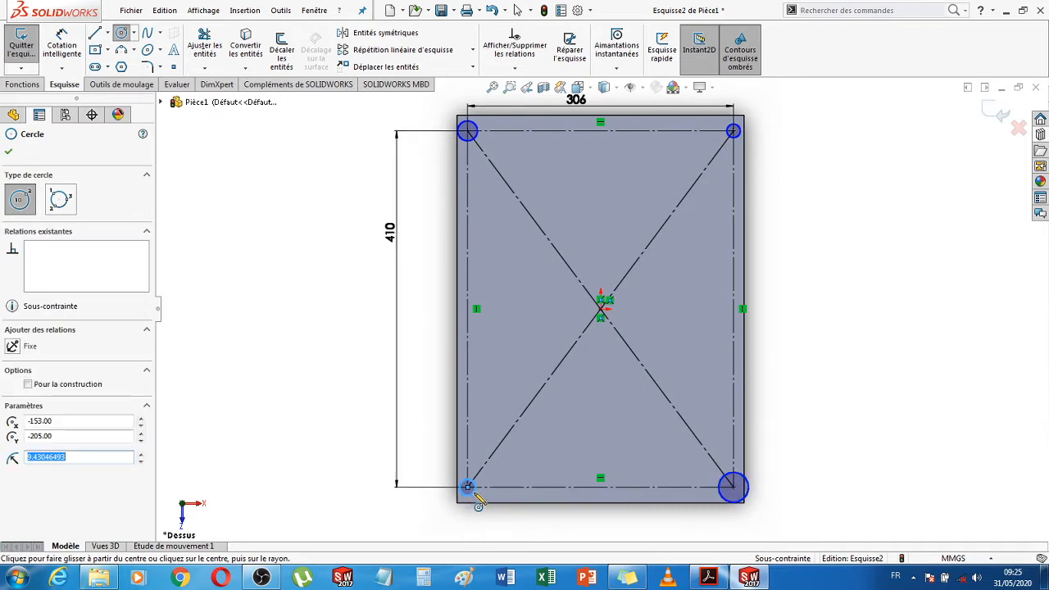
Dimension the diameter of the circle at the lower-left corner of the construction rectangle to 16.5 mm
{"action": "left_click", "coordinate": [66, 47]}
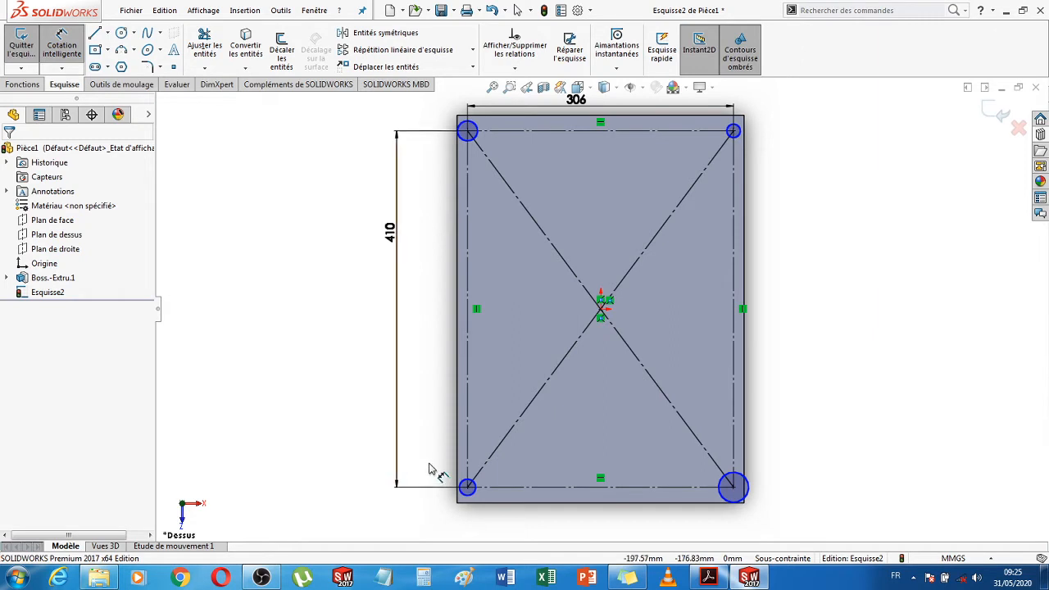
{"action": "left_click", "coordinate": [463, 491]}
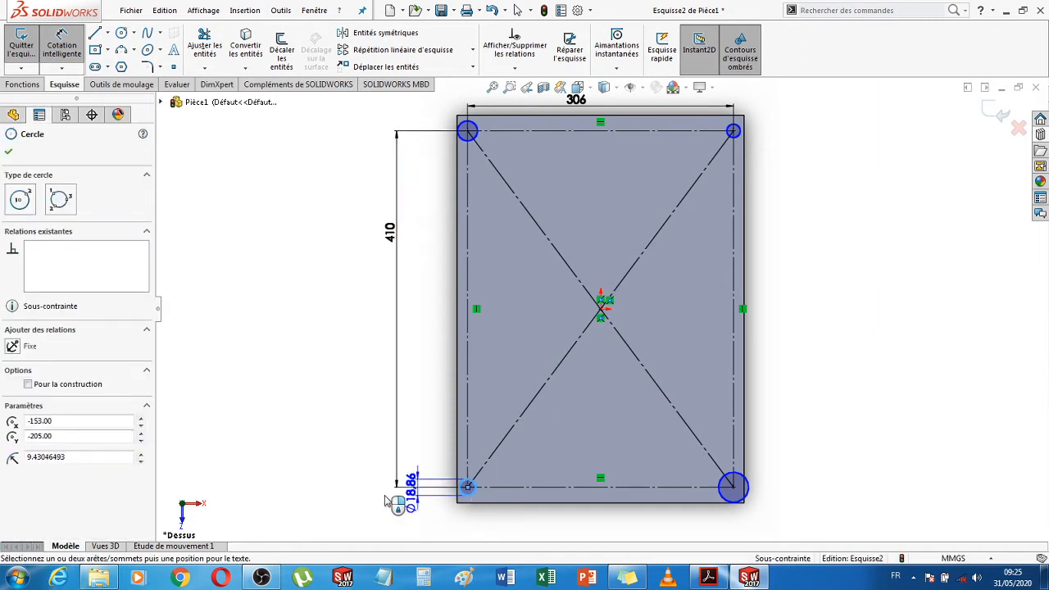
{"action": "left_click", "coordinate": [338, 494]}
{"action": "type", "text": "10.5"}
{"action": "key", "text": "Return"}
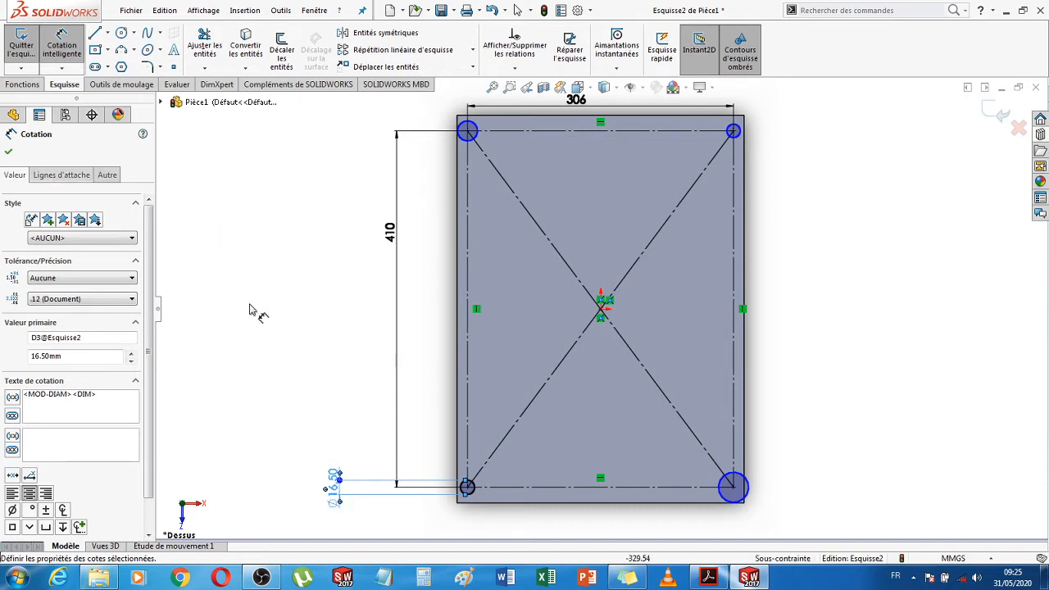
{"action": "key", "text": "Escape"}
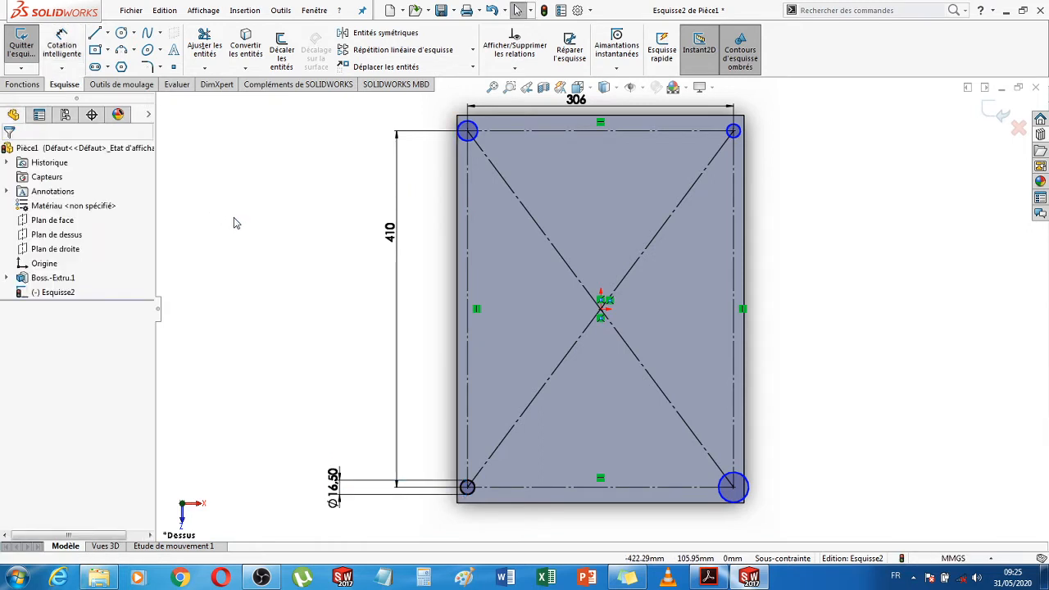
Apply an Equal relation to the four corner circles
{"action": "left_click", "coordinate": [469, 490]}
{"action": "left_click", "coordinate": [467, 132], "text": "ctrl"}
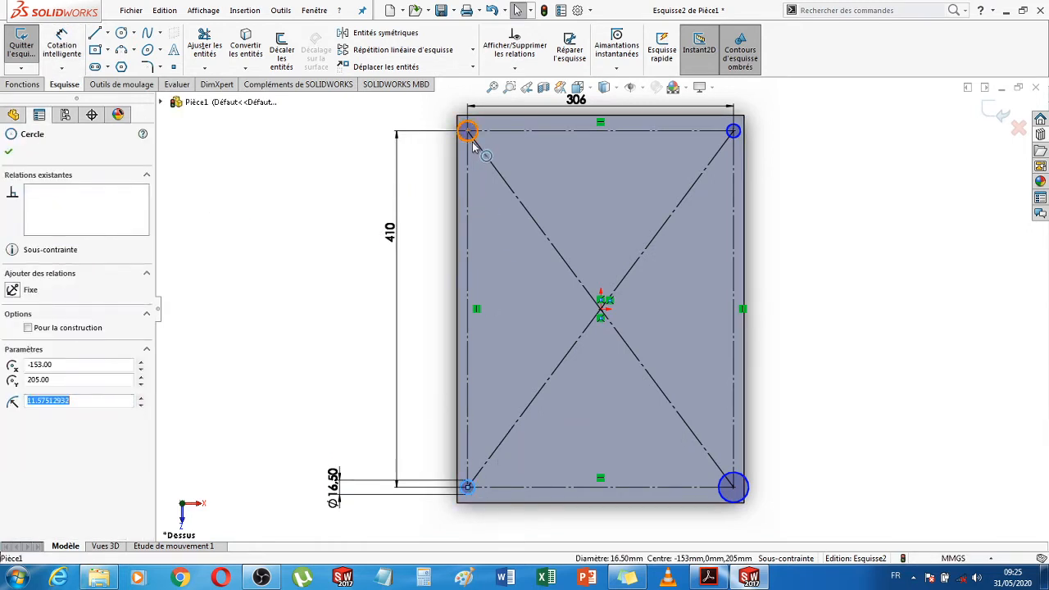
{"action": "left_click", "coordinate": [732, 131], "text": "ctrl"}
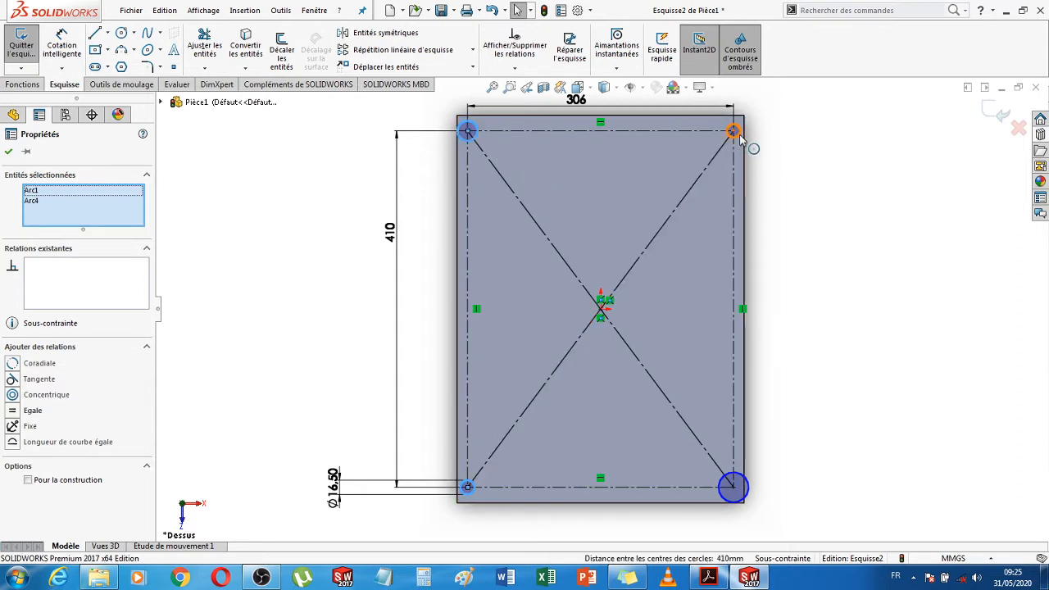
{"action": "left_click", "coordinate": [737, 485], "text": "ctrl"}
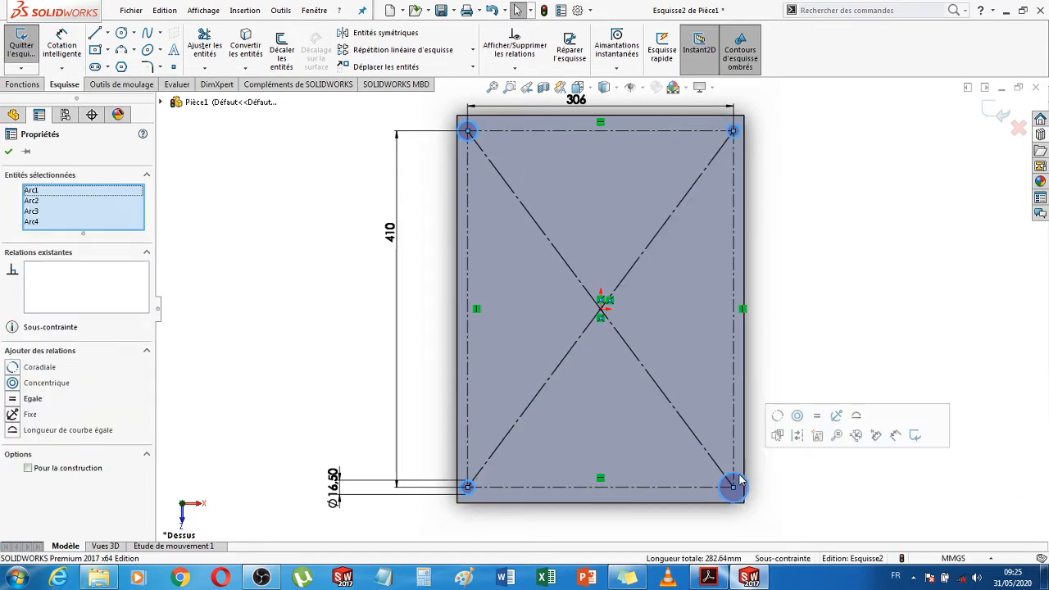
{"action": "left_click", "coordinate": [12, 400]}
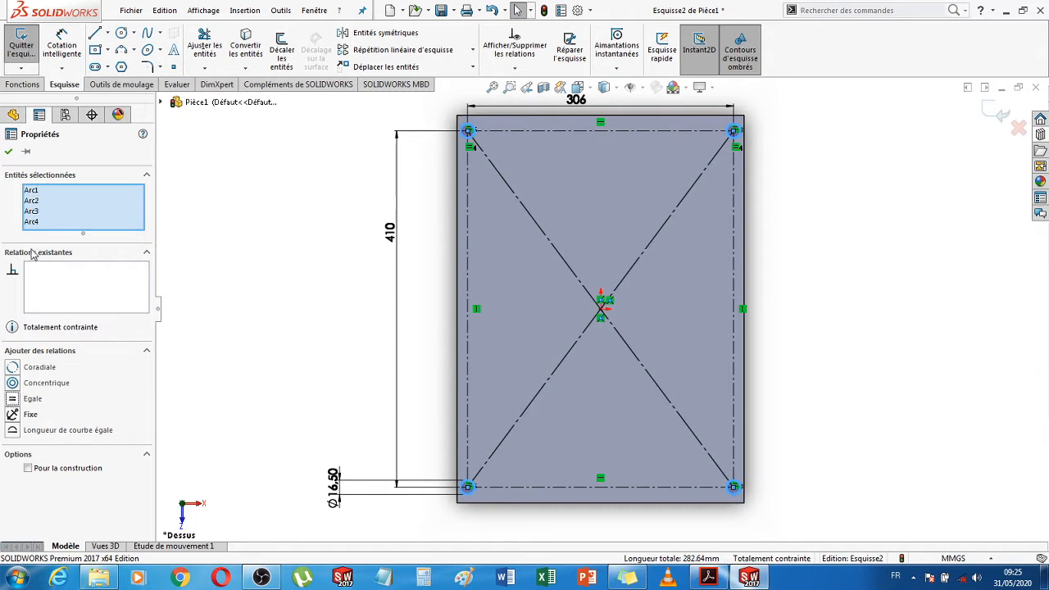
{"action": "left_click", "coordinate": [9, 153]}
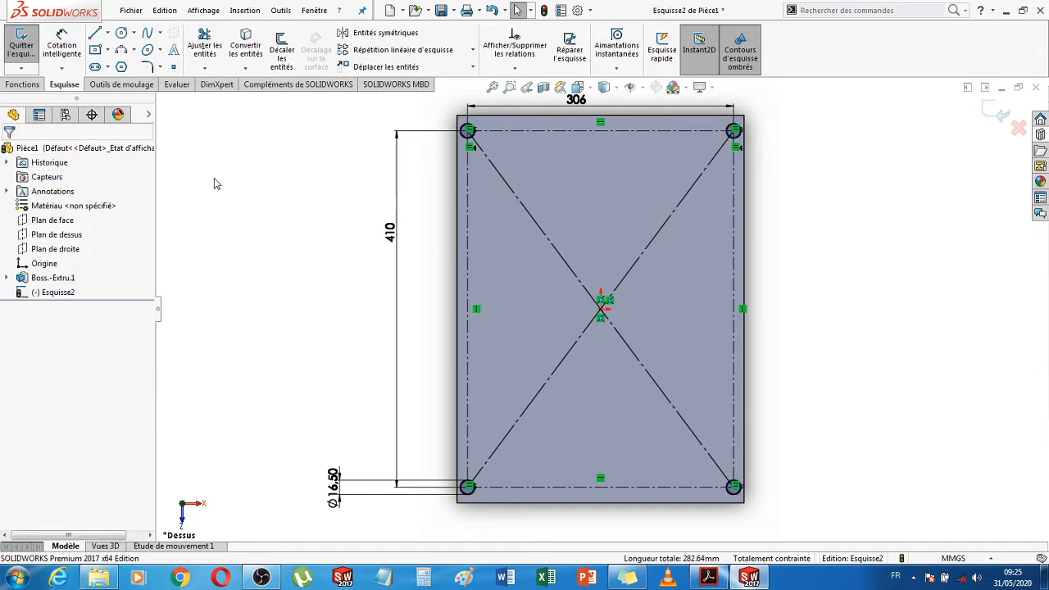
Cut the four corner circles into the plate with a blind extruded cut 10.5 mm deep
{"action": "left_click", "coordinate": [22, 84]}
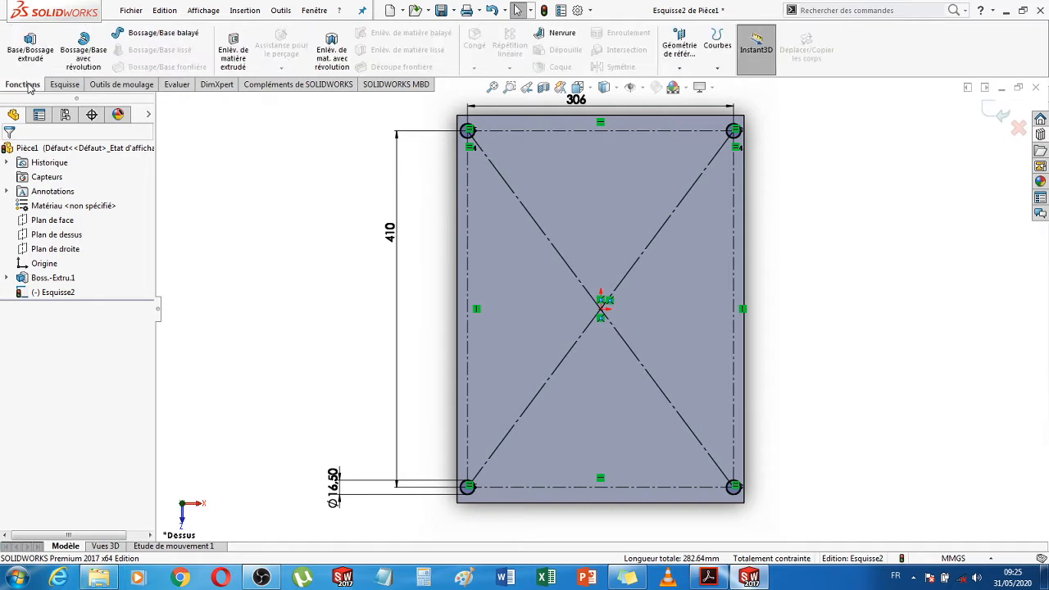
{"action": "left_click", "coordinate": [234, 51]}
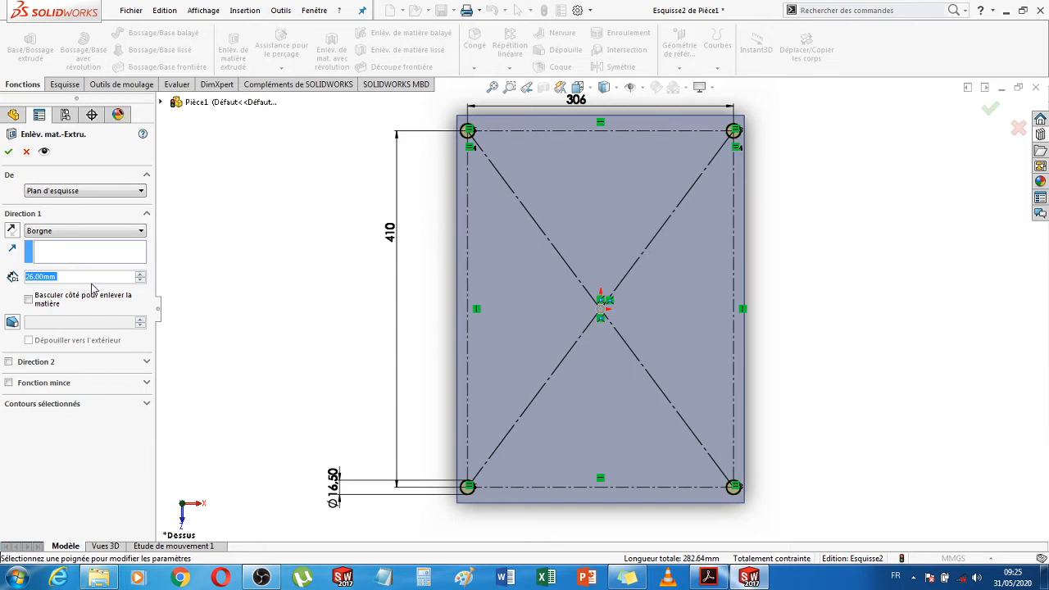
{"action": "type", "text": "10.5"}
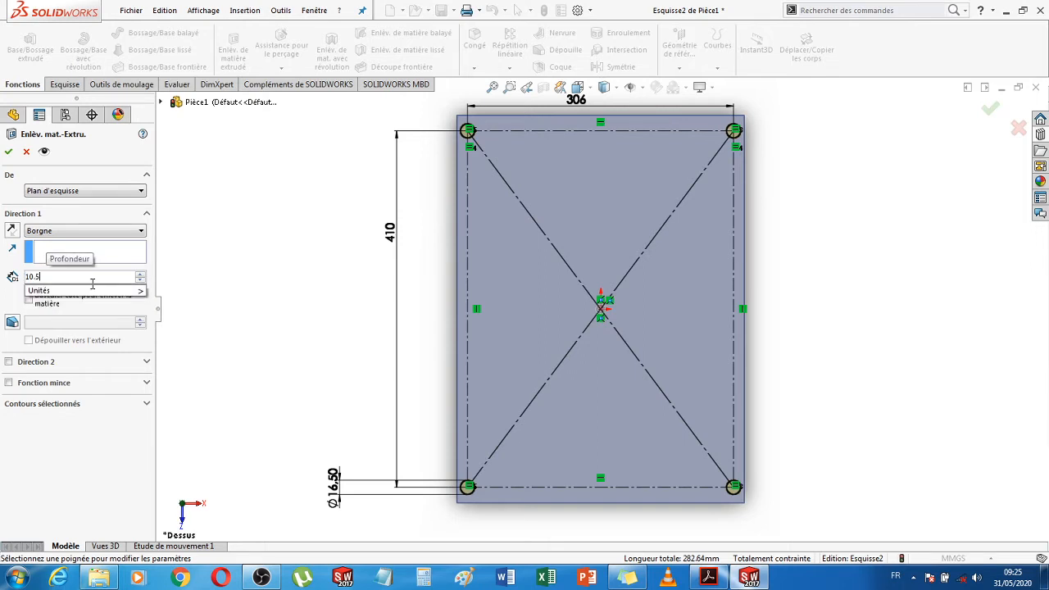
{"action": "key", "text": "Return"}
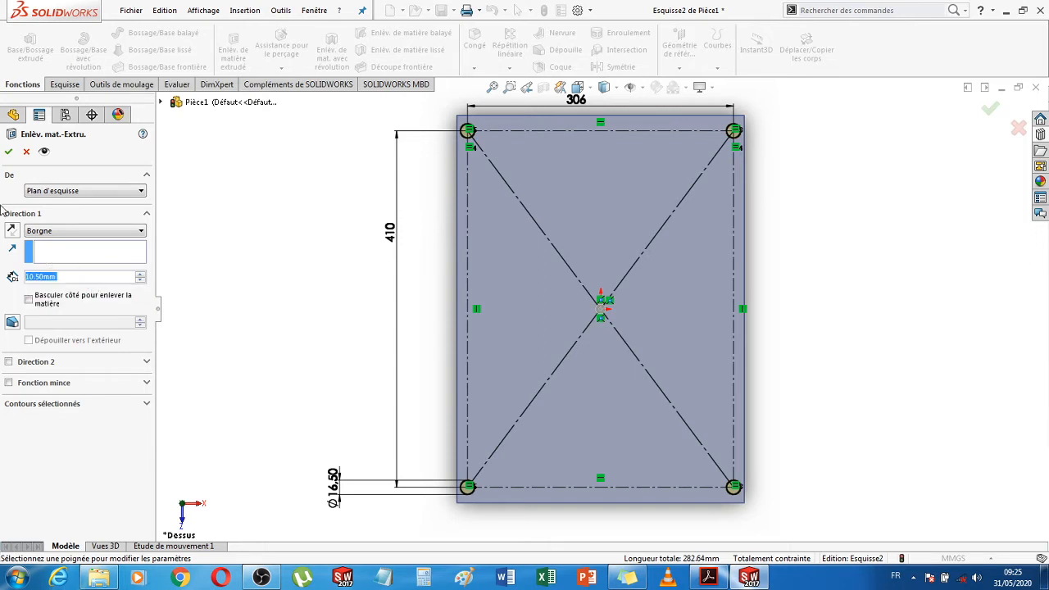
{"action": "left_click", "coordinate": [8, 152]}
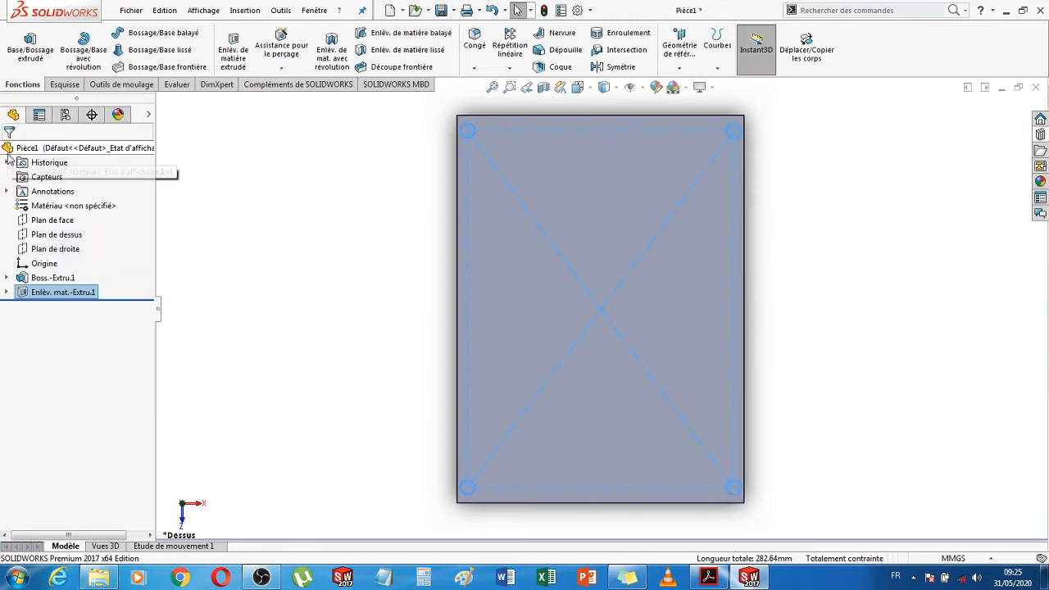
Orbit and zoom around the plate to examine the four blind corner recesses
{"action": "left_click", "coordinate": [824, 290]}
{"action": "middle_click_drag", "start_coordinate": [822, 296], "coordinate": [745, 313]}
{"action": "scroll", "coordinate": [629, 164], "scroll_direction": "down", "scroll_amount": 5}
{"action": "middle_click_drag", "start_coordinate": [629, 171], "coordinate": [789, 221]}
{"action": "scroll", "coordinate": [756, 298], "scroll_direction": "up", "scroll_amount": 5}
{"action": "middle_click_drag", "start_coordinate": [736, 337], "coordinate": [766, 294]}
{"action": "left_click", "coordinate": [488, 351]}
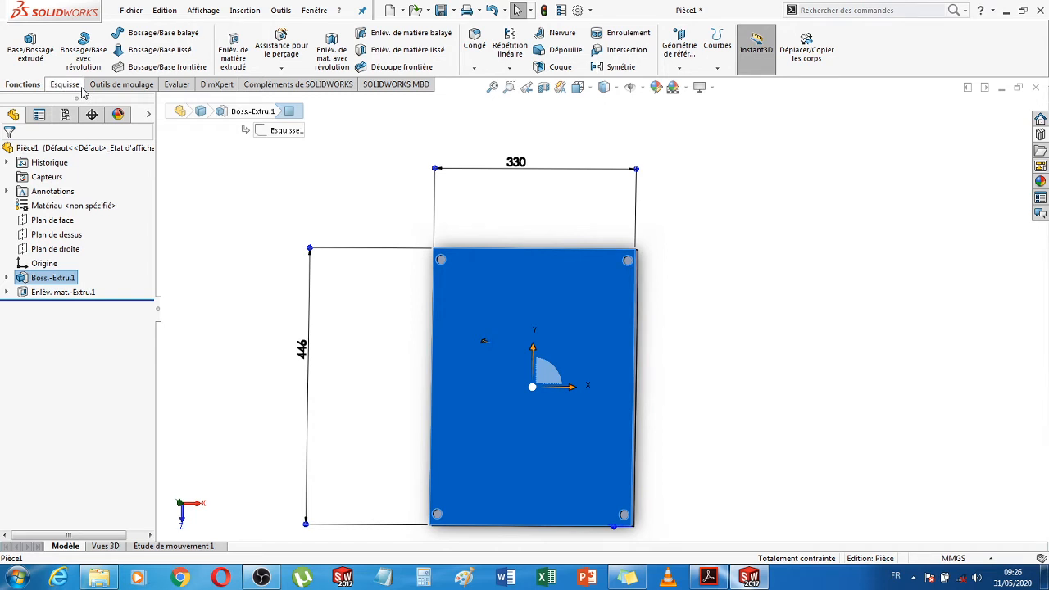
{"action": "left_click", "coordinate": [231, 221]}
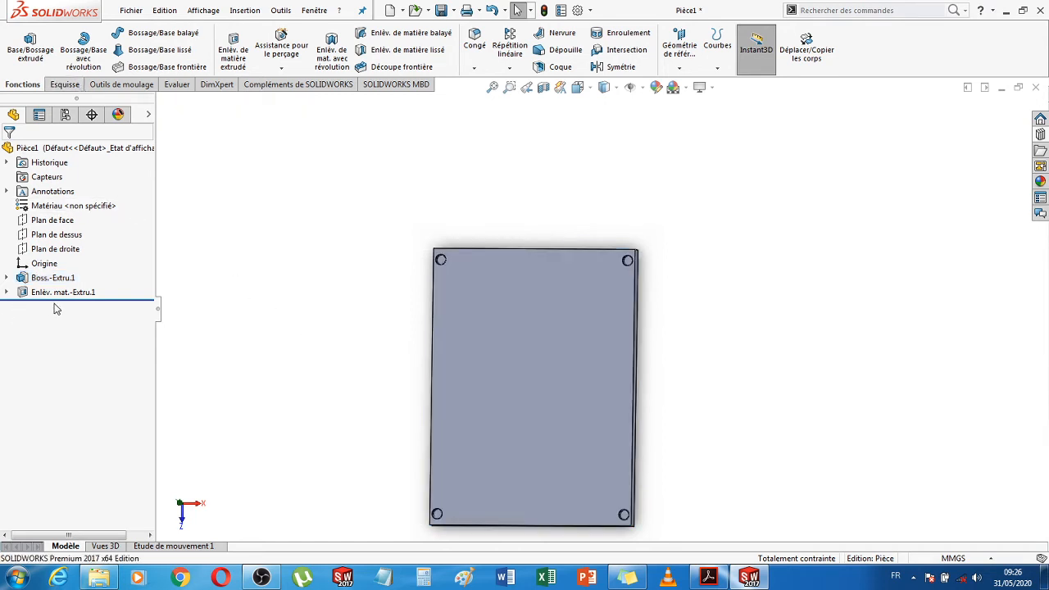
Start a sketch on the recessed plate face and draw a circle of about 3.1 mm radius centred on the upper-left recess
{"action": "left_click", "coordinate": [556, 311]}
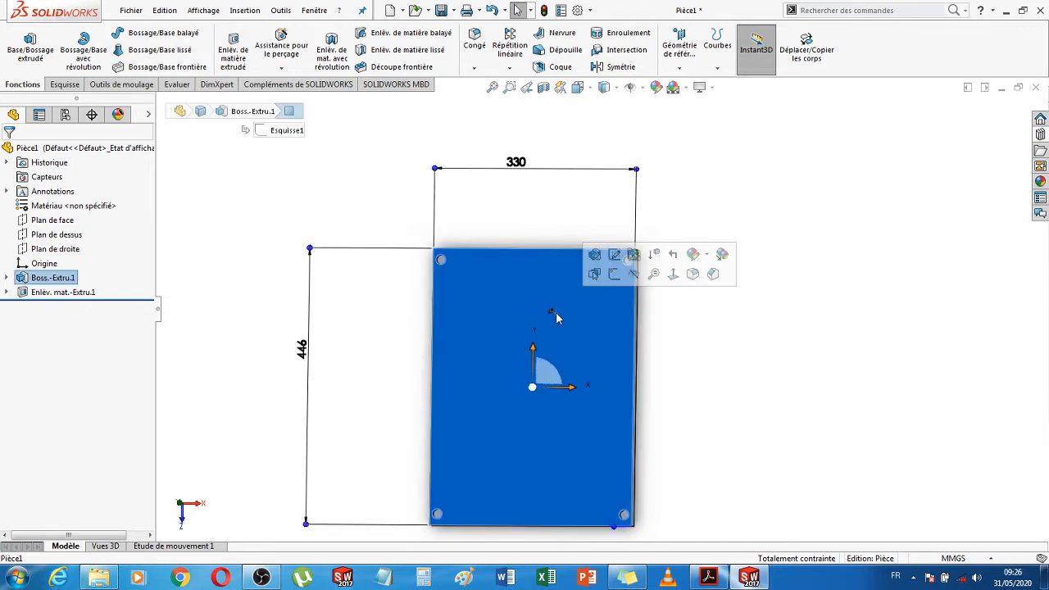
{"action": "left_click", "coordinate": [74, 85]}
{"action": "left_click", "coordinate": [121, 33]}
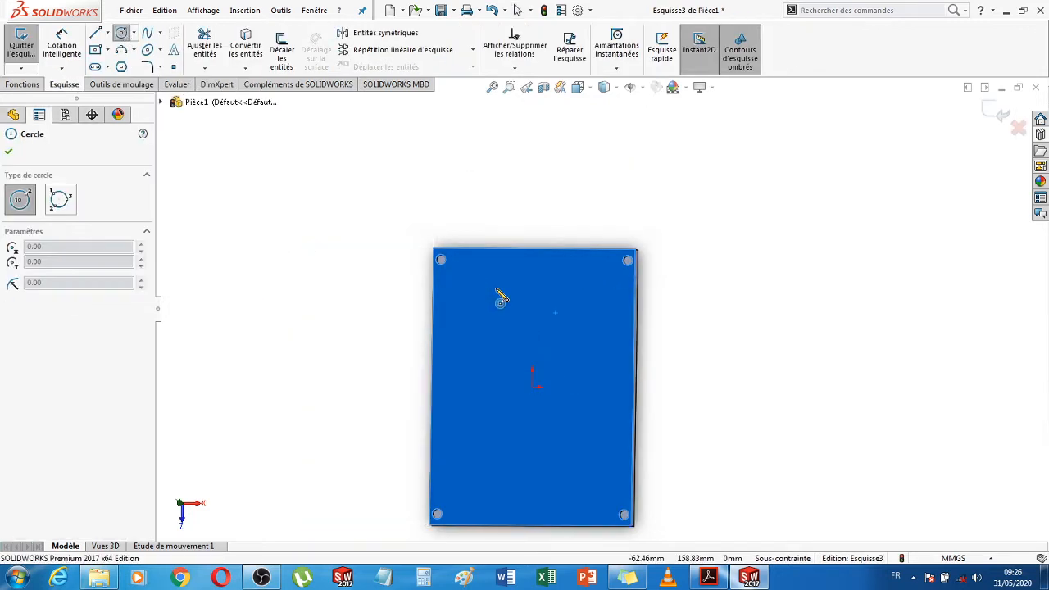
{"action": "scroll", "coordinate": [456, 293], "scroll_direction": "down", "scroll_amount": 5}
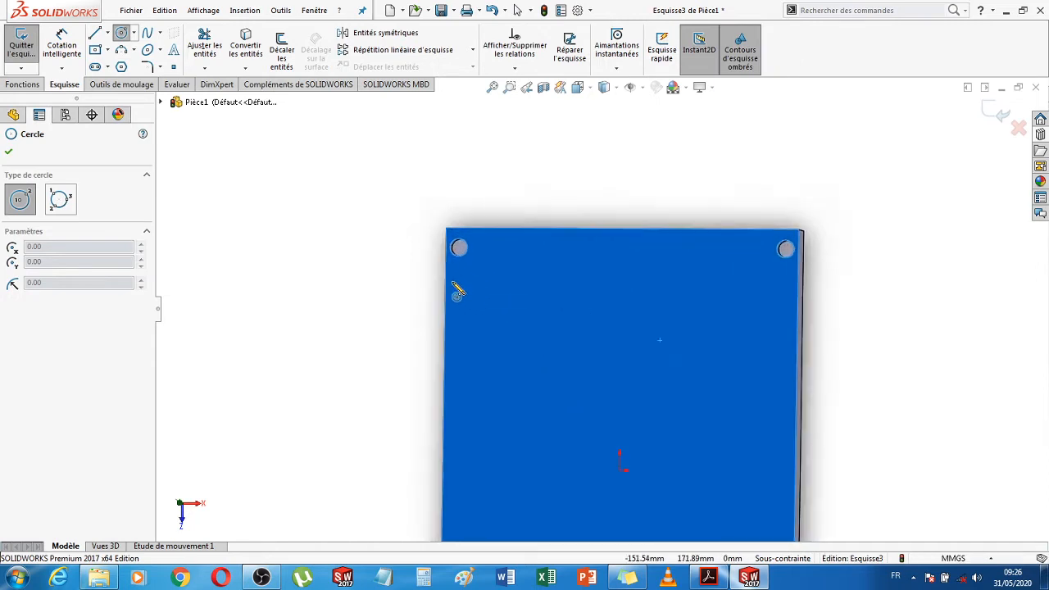
{"action": "scroll", "coordinate": [464, 287], "scroll_direction": "down", "scroll_amount": 2}
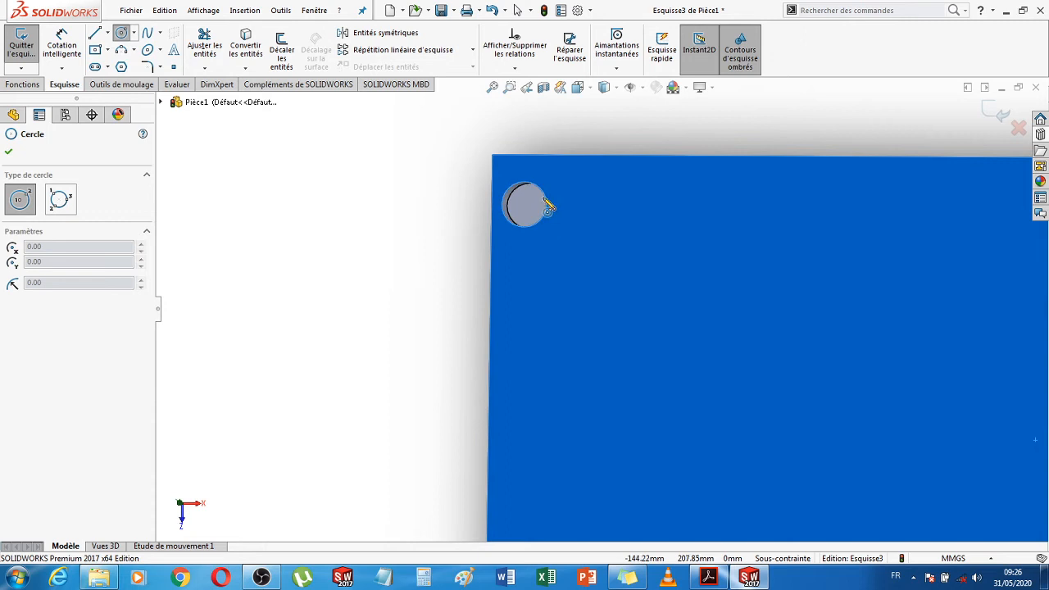
{"action": "left_click", "coordinate": [524, 205]}
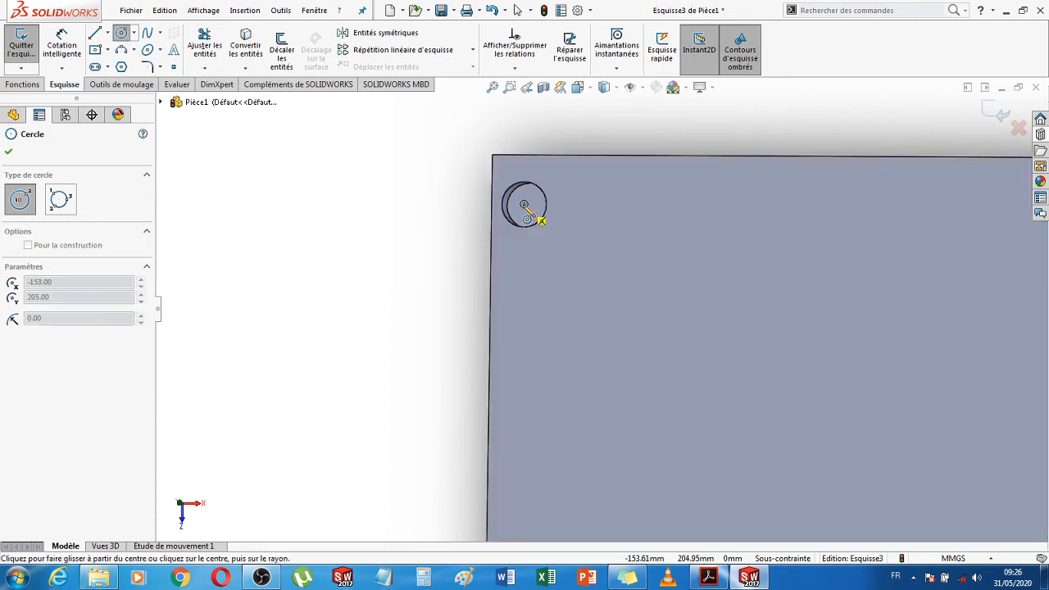
{"action": "left_click", "coordinate": [528, 220]}
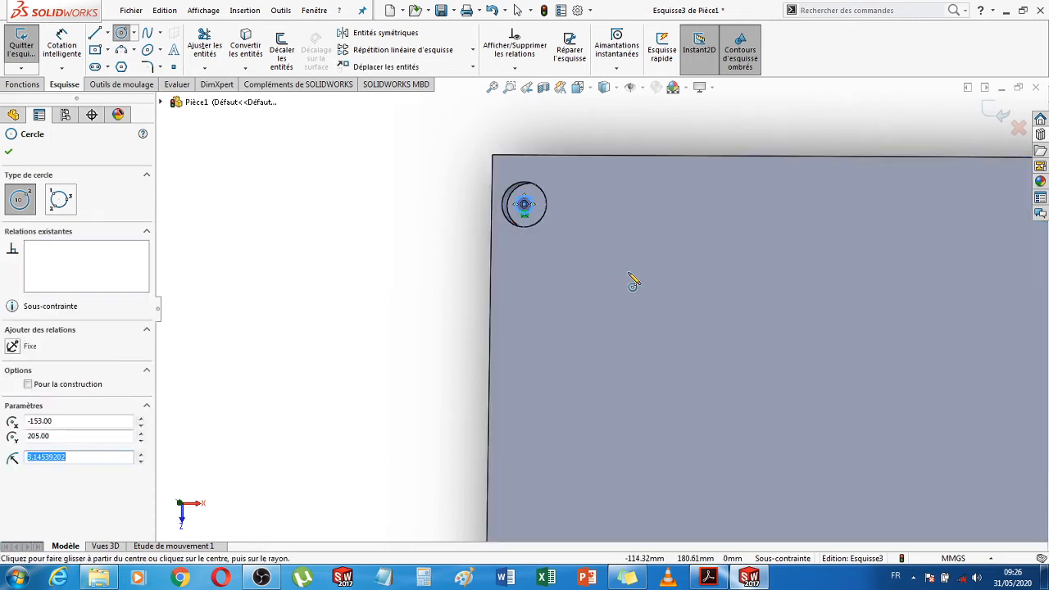
Set the view to Top and sketch a circle of about 22.6 mm radius centred on the upper-right recess
{"action": "scroll", "coordinate": [631, 284], "scroll_direction": "up", "scroll_amount": 3}
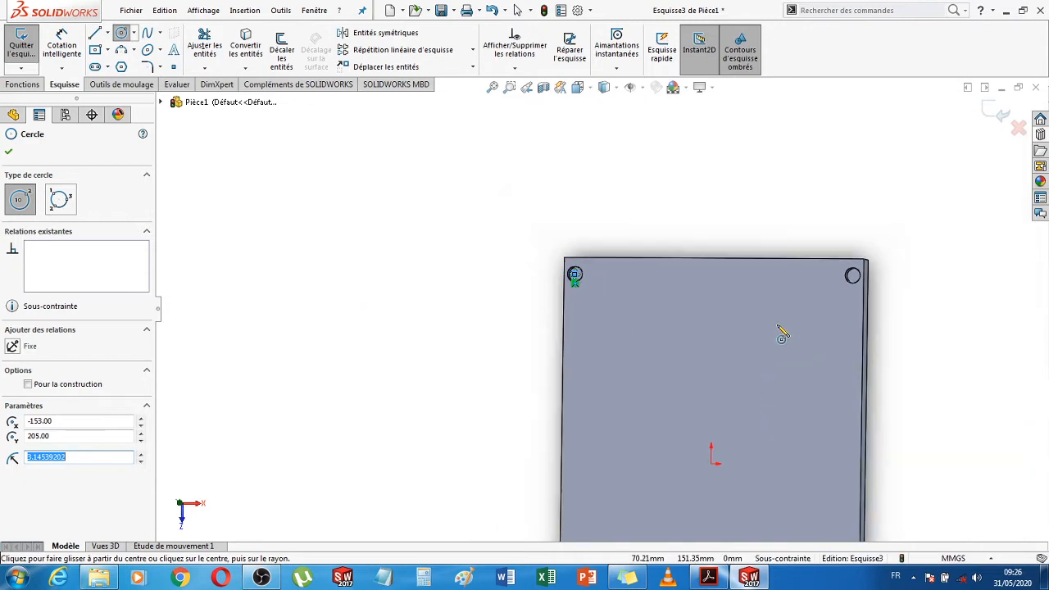
{"action": "left_click", "coordinate": [578, 88]}
{"action": "left_click", "coordinate": [652, 160]}
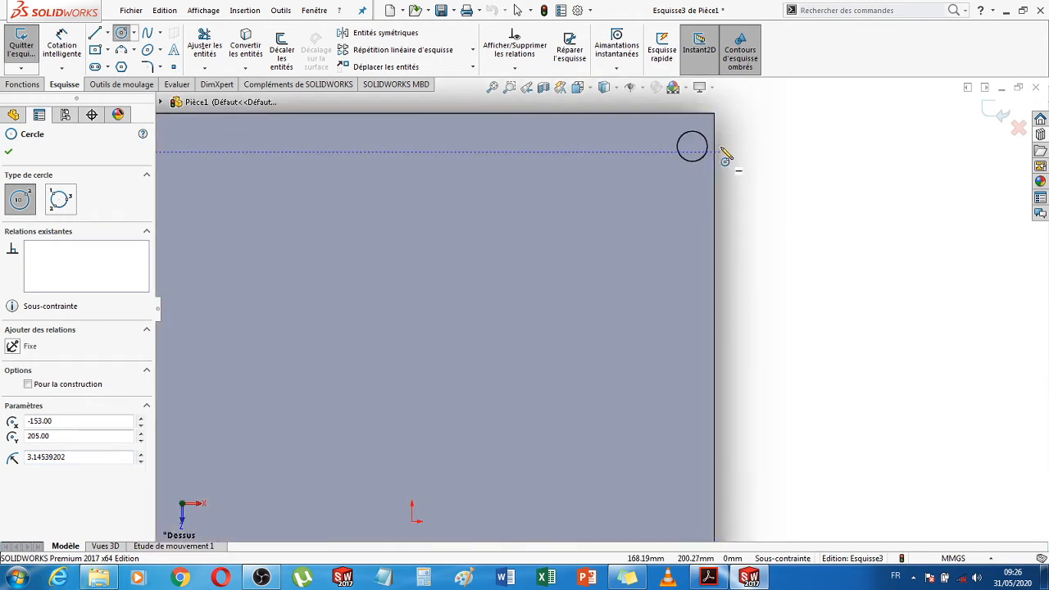
{"action": "left_click", "coordinate": [679, 155]}
{"action": "left_click", "coordinate": [642, 193]}
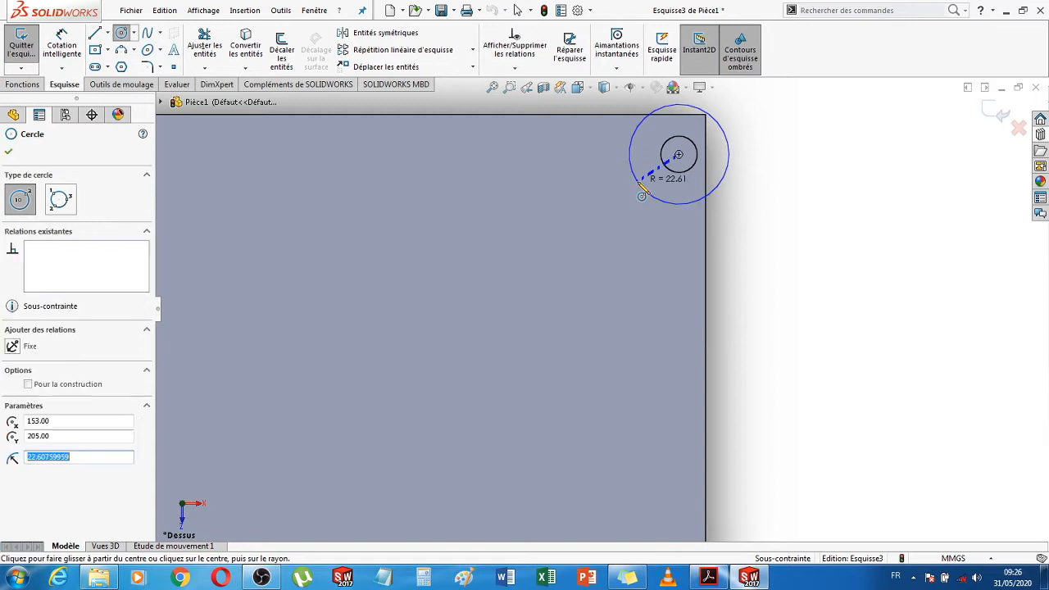
Sketch circles centred on the two lower recesses, about 18 mm radius at the right and about 3.3 mm at the left
{"action": "scroll", "coordinate": [609, 243], "scroll_direction": "up", "scroll_amount": 5}
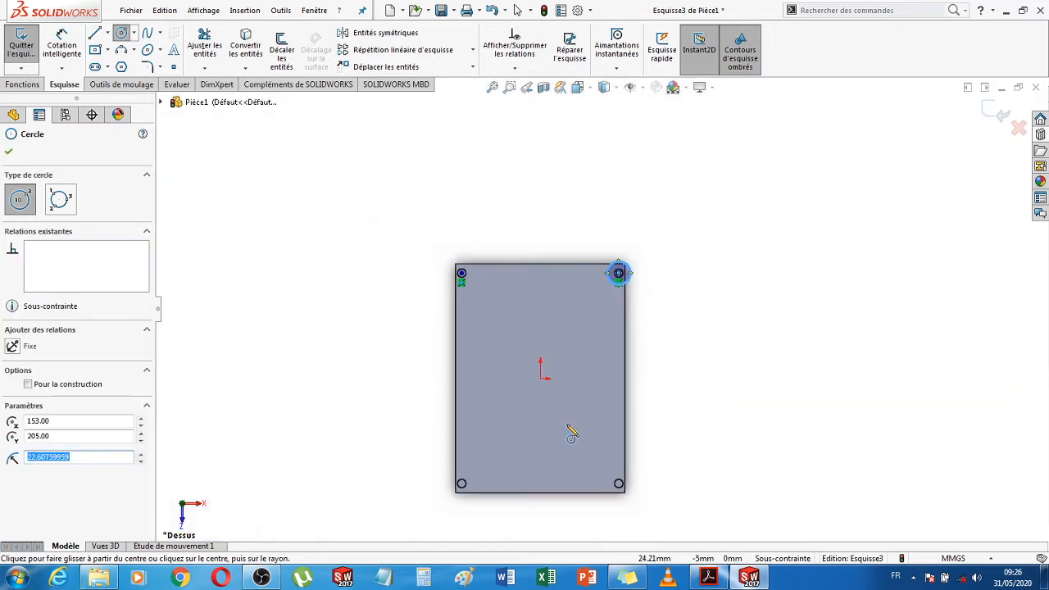
{"action": "scroll", "coordinate": [590, 423], "scroll_direction": "down", "scroll_amount": 7}
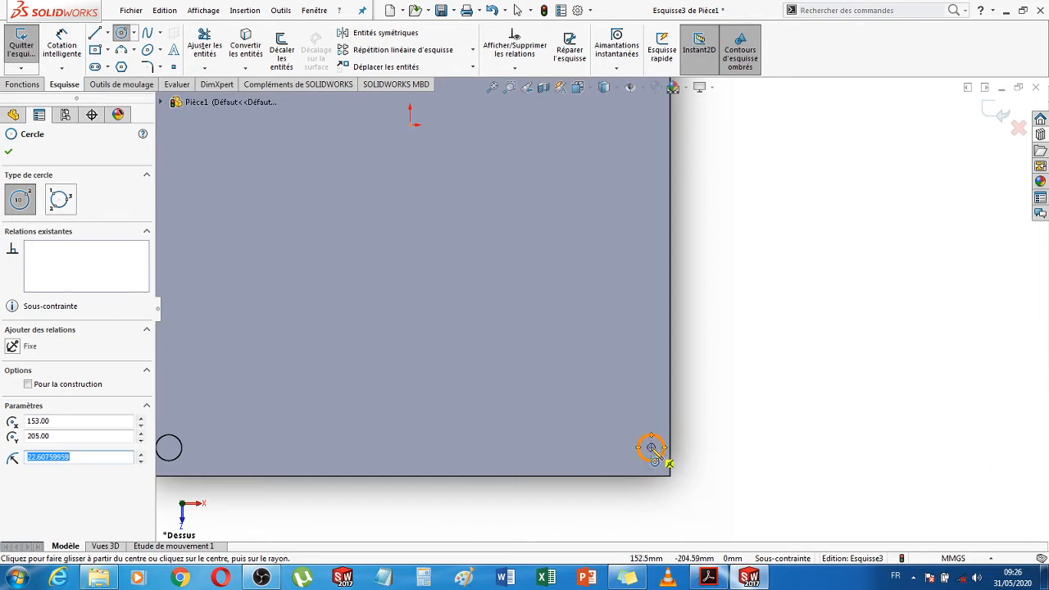
{"action": "left_click", "coordinate": [652, 448]}
{"action": "left_click", "coordinate": [629, 464]}
{"action": "scroll", "coordinate": [500, 443], "scroll_direction": "up", "scroll_amount": 2}
{"action": "scroll", "coordinate": [341, 404], "scroll_direction": "down", "scroll_amount": 4}
{"action": "scroll", "coordinate": [336, 418], "scroll_direction": "down", "scroll_amount": 2}
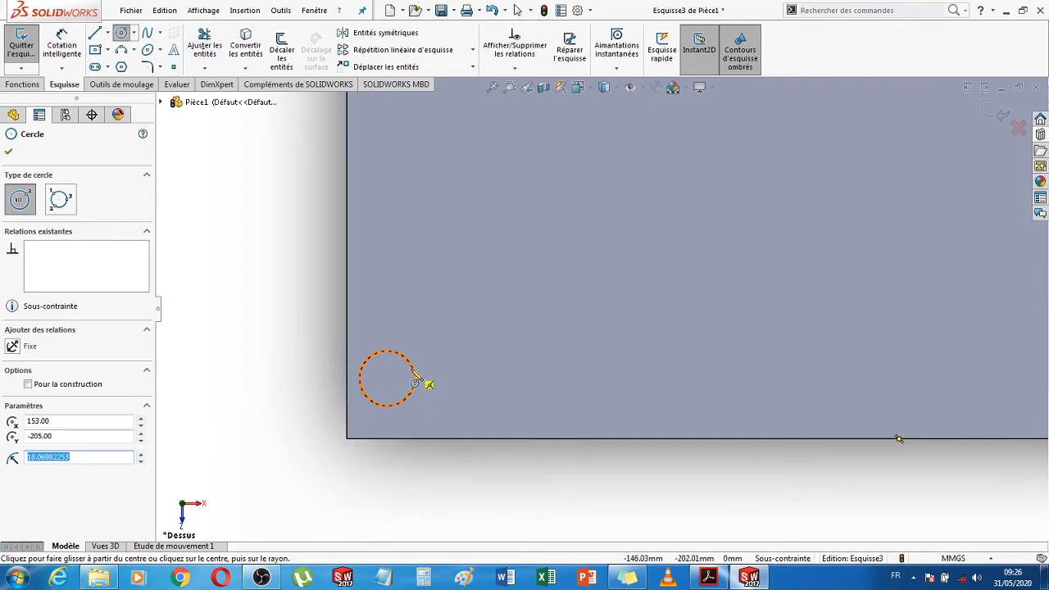
{"action": "left_click", "coordinate": [387, 379]}
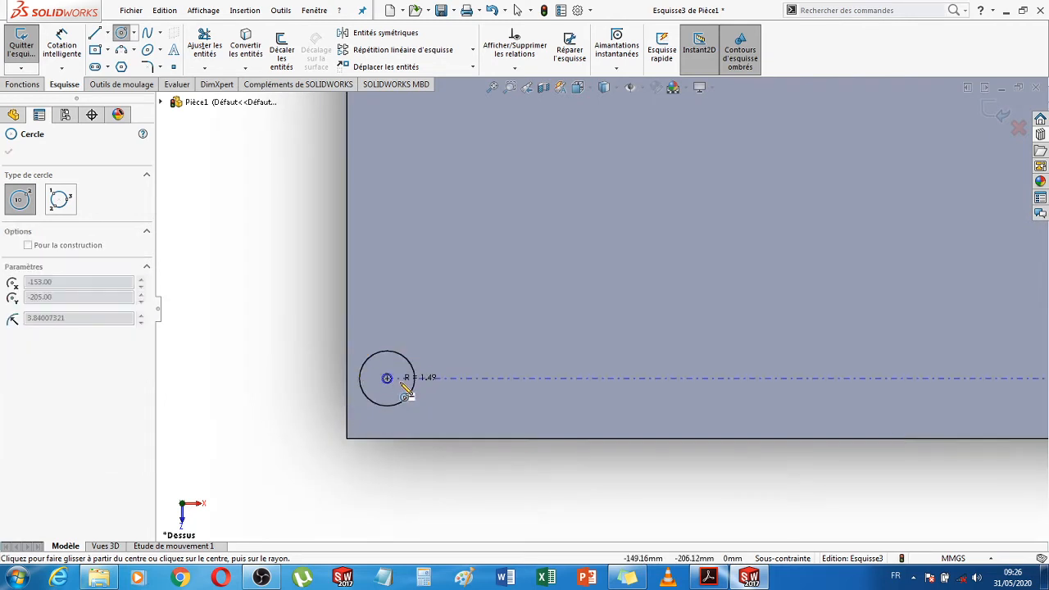
{"action": "left_click", "coordinate": [400, 384]}
{"action": "key", "text": "Escape"}
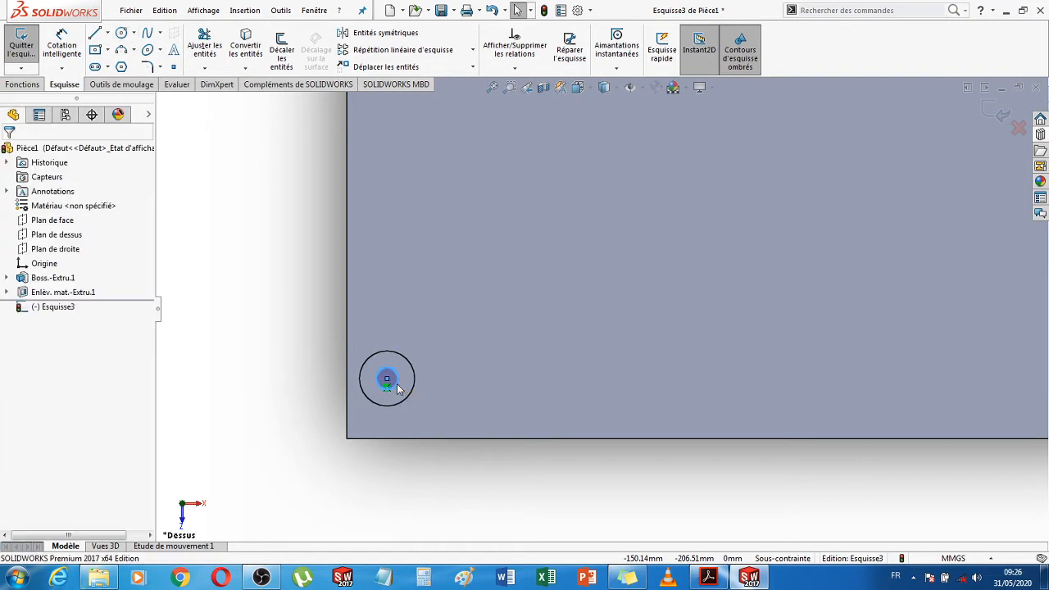
Dimension the diameter of the circle inside the lower-left recess to 10.5 mm
{"action": "left_click", "coordinate": [61, 49]}
{"action": "left_click", "coordinate": [386, 378]}
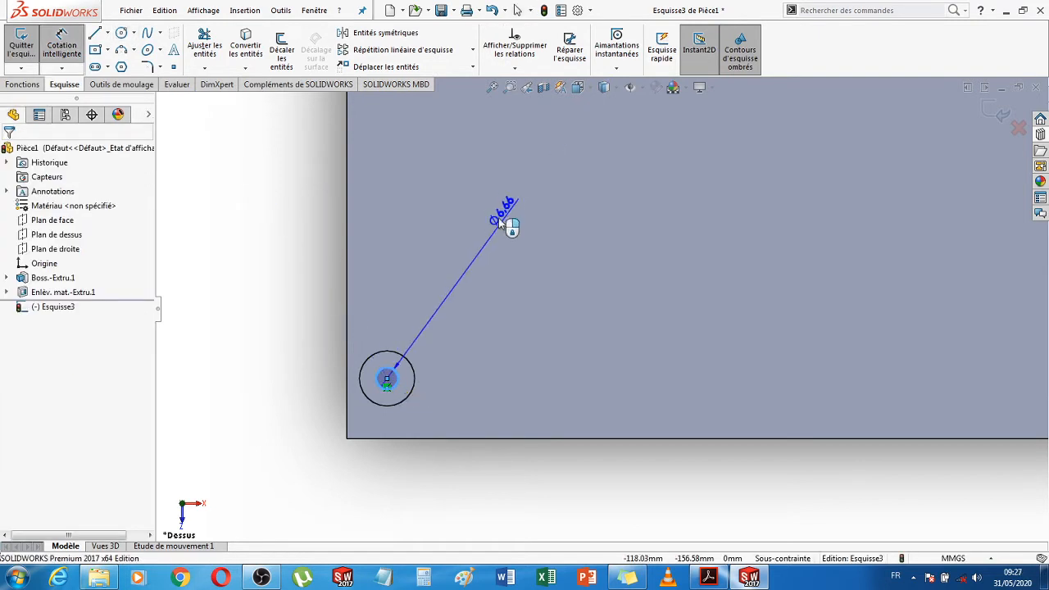
{"action": "left_click", "coordinate": [475, 365]}
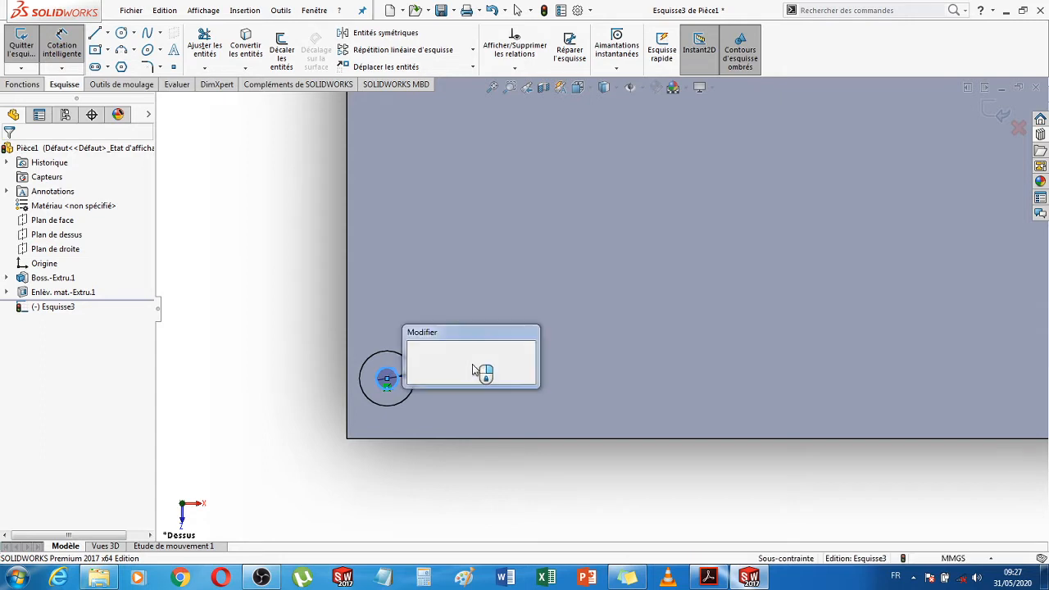
{"action": "type", "text": "10"}
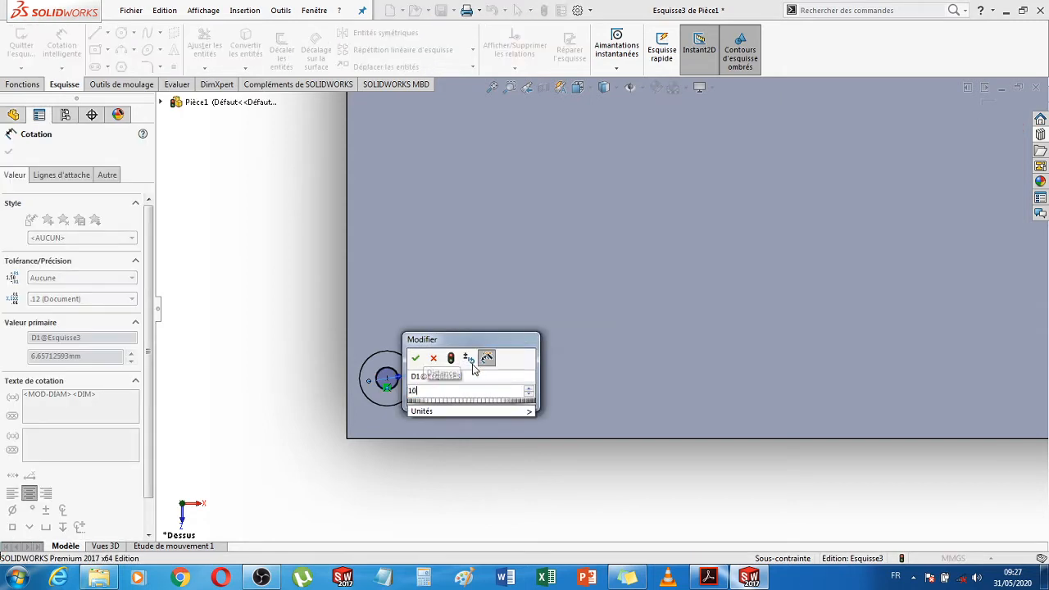
{"action": "type", "text": ".5"}
{"action": "key", "text": "Return"}
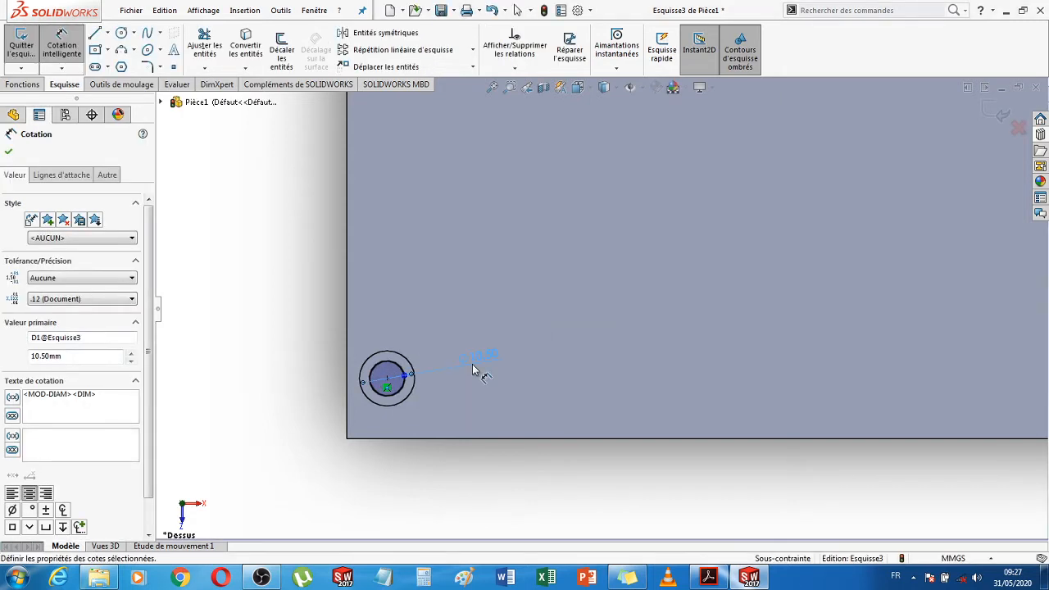
{"action": "scroll", "coordinate": [476, 369], "scroll_direction": "up", "scroll_amount": 5}
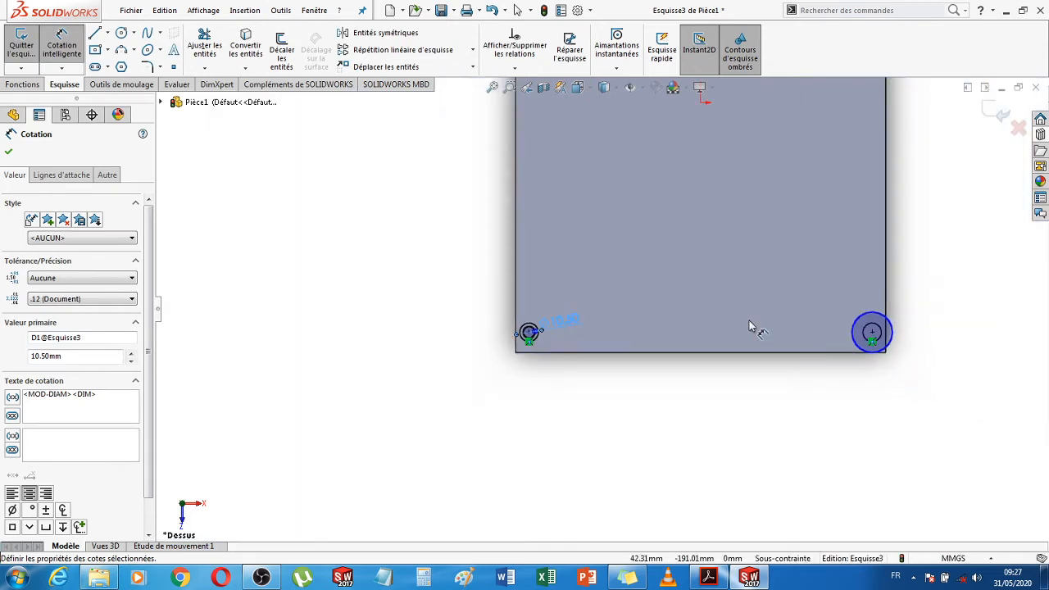
Make the four corner-hole circles equal in size, matching the 10.5 mm diameter circle
{"action": "key", "text": "Escape"}
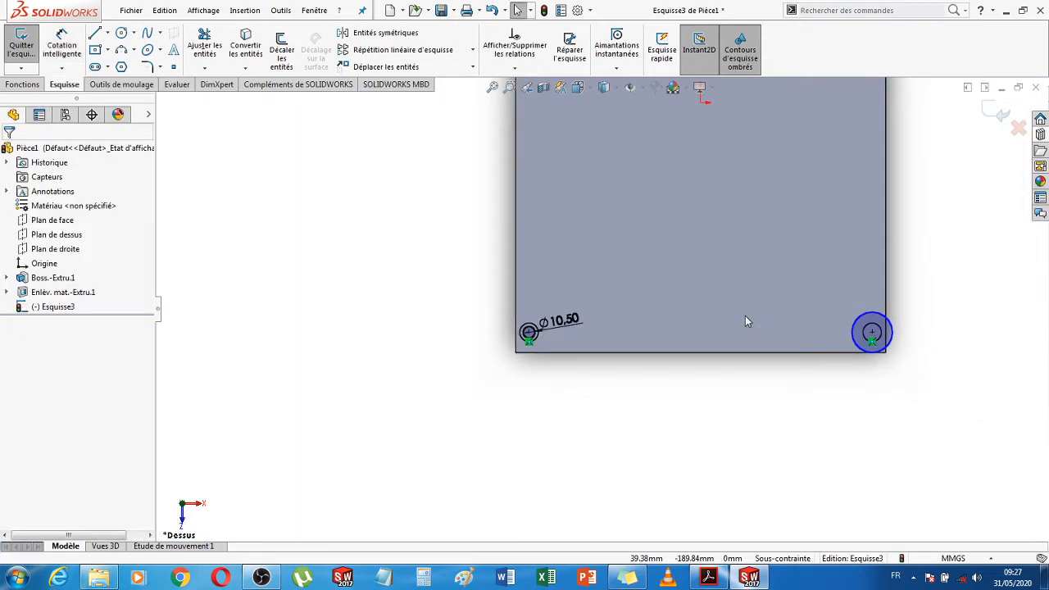
{"action": "scroll", "coordinate": [543, 361], "scroll_direction": "down", "scroll_amount": 1}
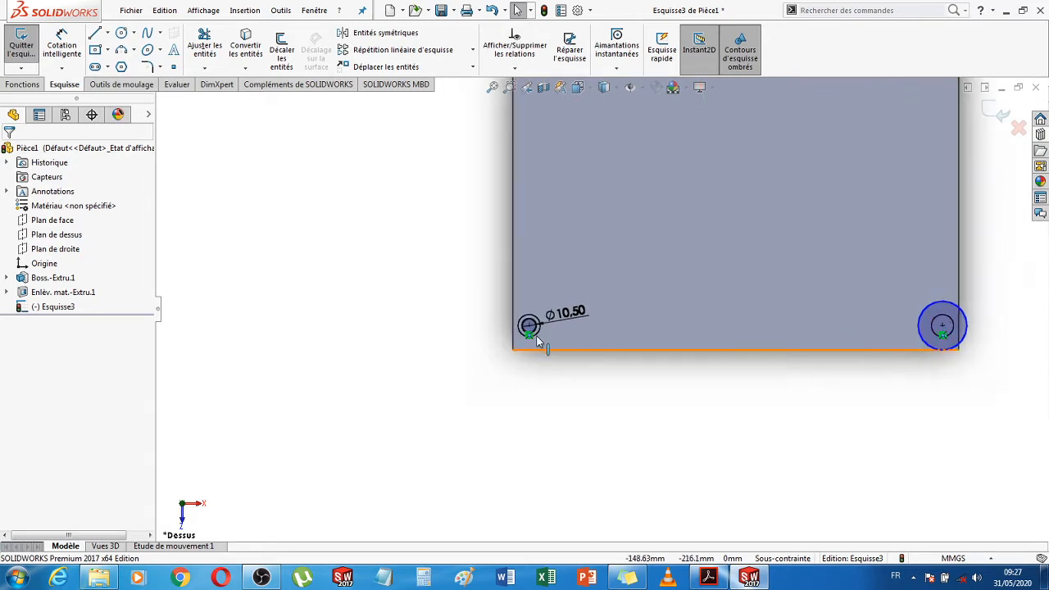
{"action": "scroll", "coordinate": [537, 332], "scroll_direction": "down", "scroll_amount": 1}
{"action": "left_click", "coordinate": [533, 327]}
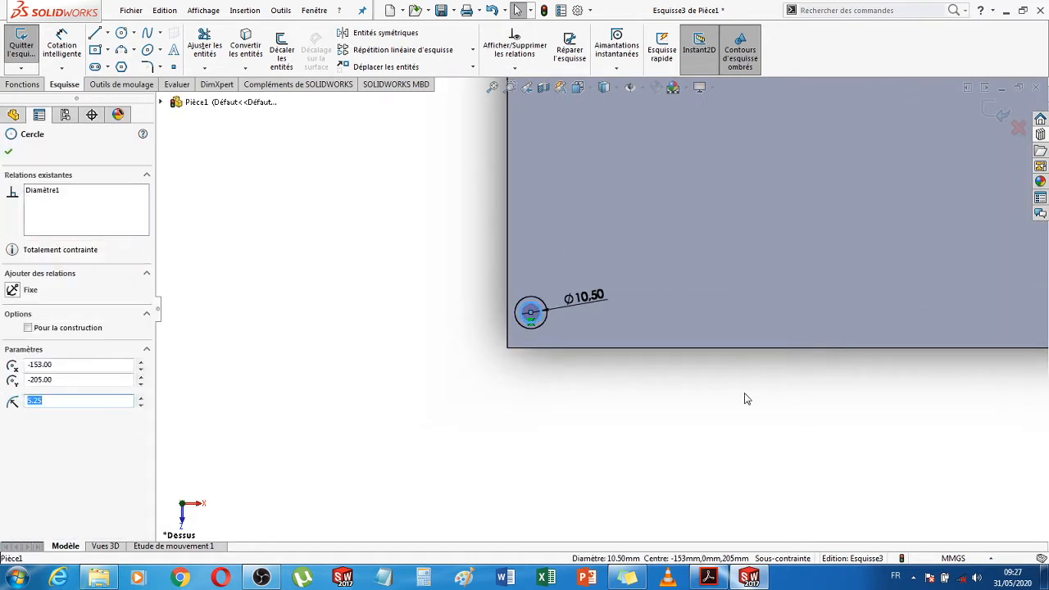
{"action": "scroll", "coordinate": [746, 395], "scroll_direction": "up", "scroll_amount": 4}
{"action": "scroll", "coordinate": [939, 313], "scroll_direction": "down", "scroll_amount": 6}
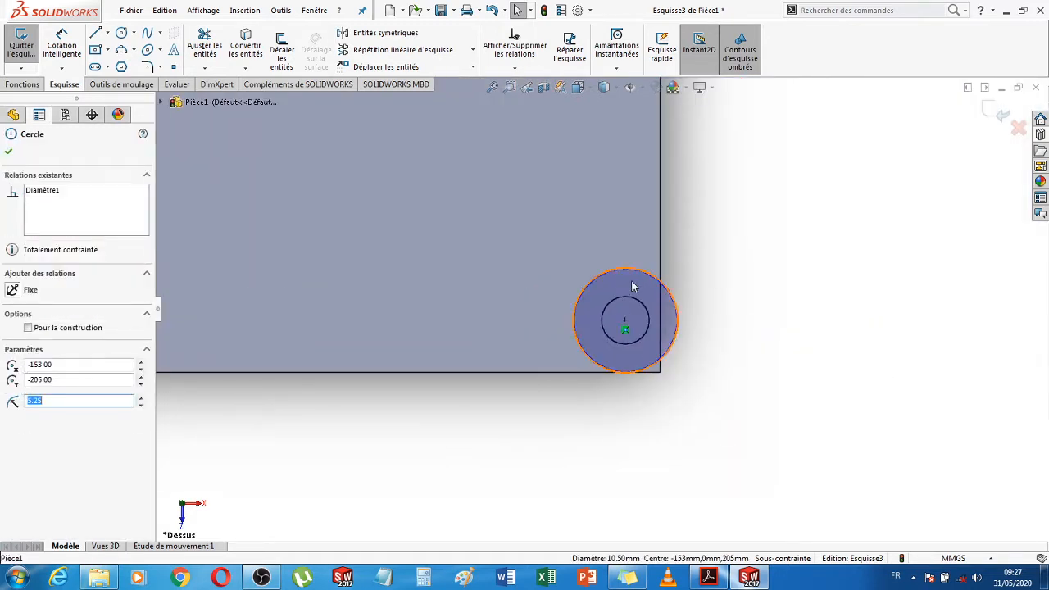
{"action": "left_click", "coordinate": [626, 271], "text": "ctrl"}
{"action": "scroll", "coordinate": [621, 266], "scroll_direction": "up", "scroll_amount": 2}
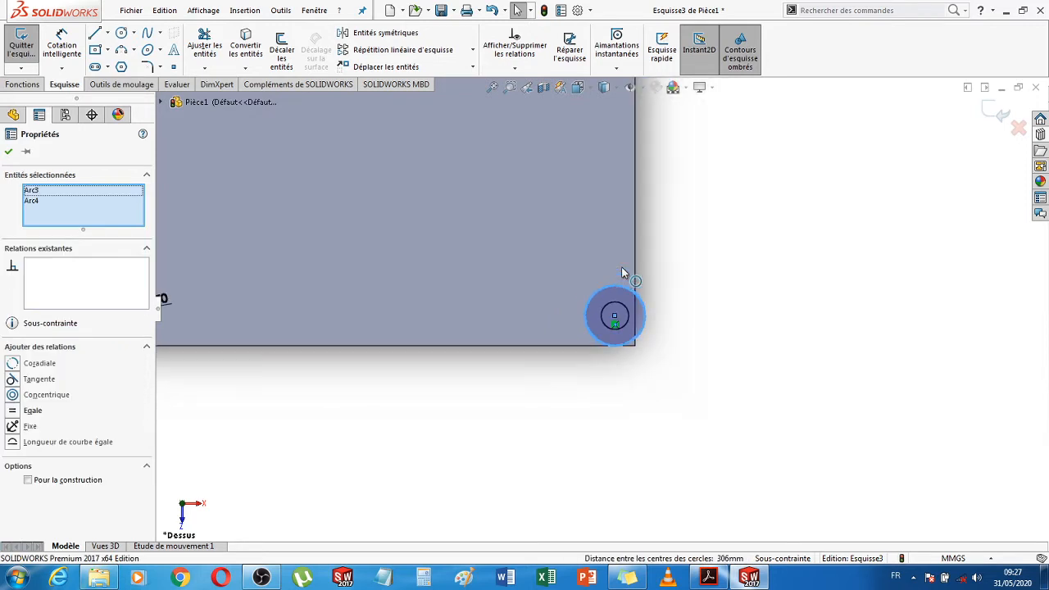
{"action": "scroll", "coordinate": [622, 268], "scroll_direction": "up", "scroll_amount": 5}
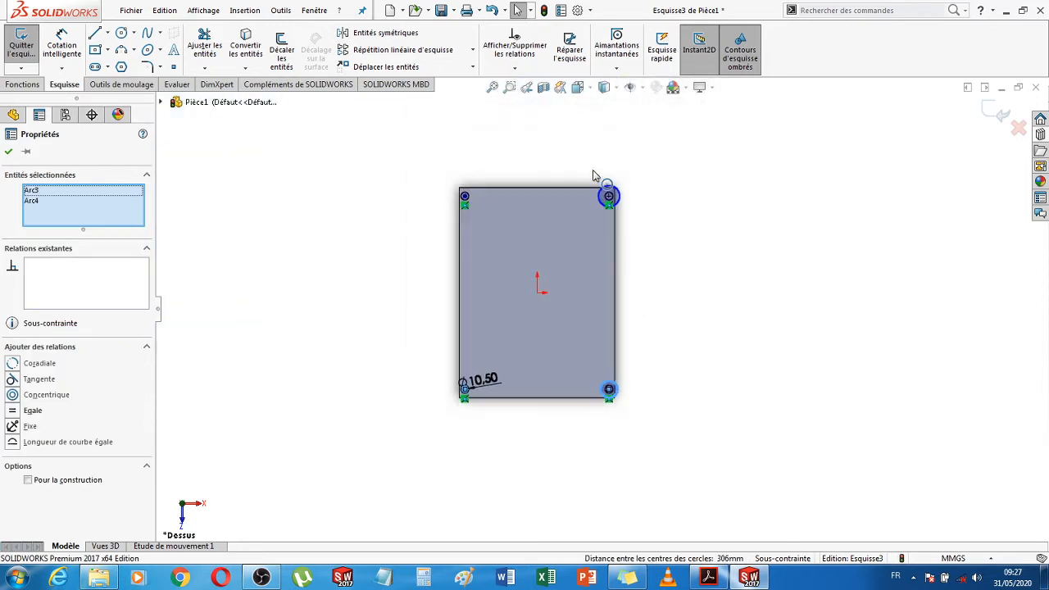
{"action": "scroll", "coordinate": [610, 193], "scroll_direction": "down", "scroll_amount": 4}
{"action": "left_click", "coordinate": [650, 268]}
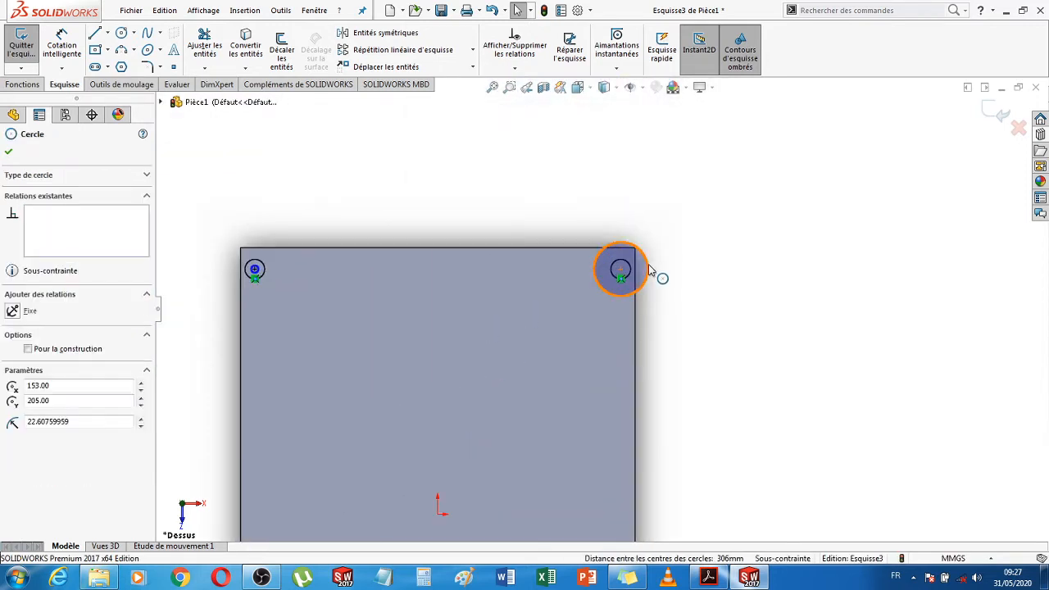
{"action": "left_click", "coordinate": [256, 270], "text": "ctrl"}
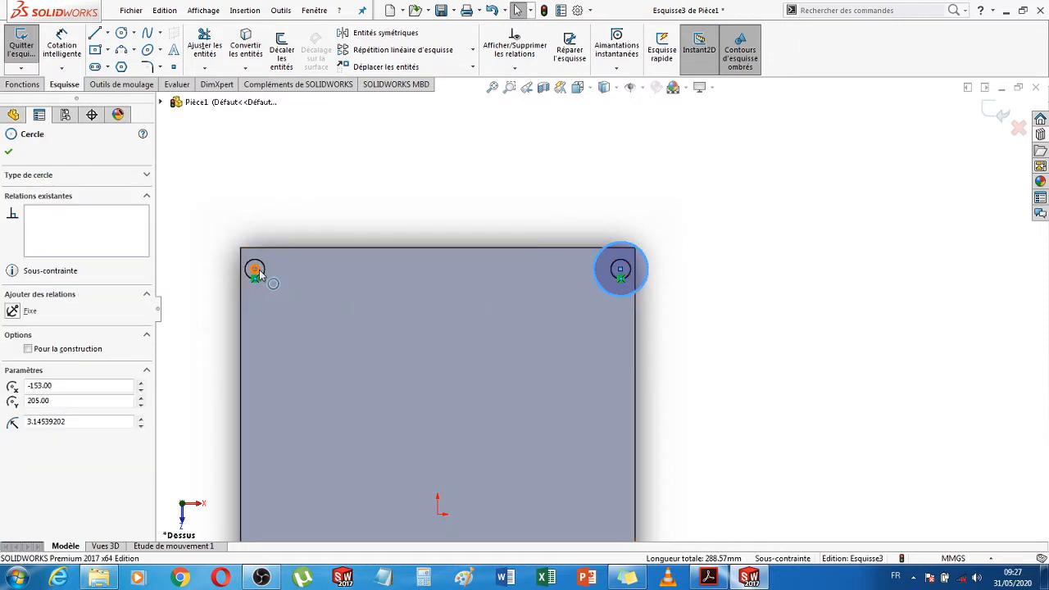
{"action": "left_click", "coordinate": [13, 401]}
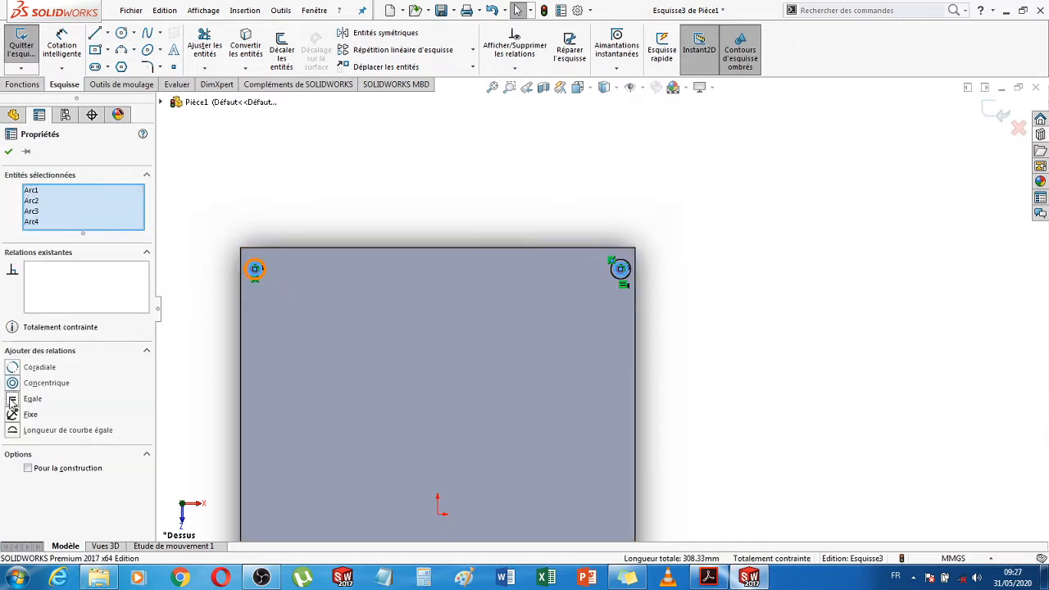
{"action": "left_click", "coordinate": [7, 153]}
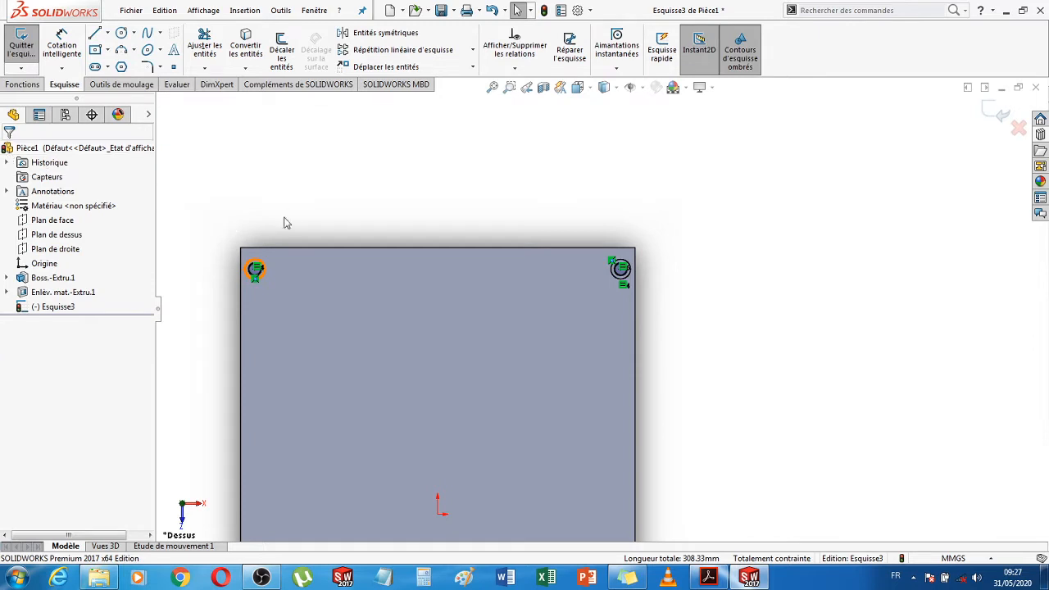
Cut-extrude the four 10.5 mm corner circles through the plate
{"action": "scroll", "coordinate": [286, 216], "scroll_direction": "down", "scroll_amount": 1}
{"action": "scroll", "coordinate": [287, 217], "scroll_direction": "up", "scroll_amount": 5}
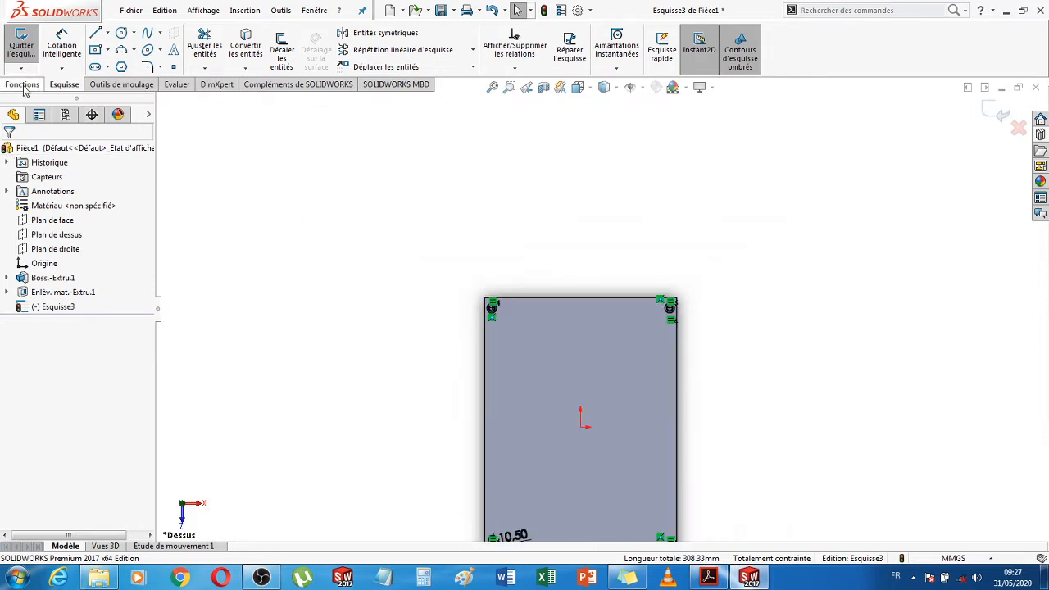
{"action": "left_click", "coordinate": [23, 86]}
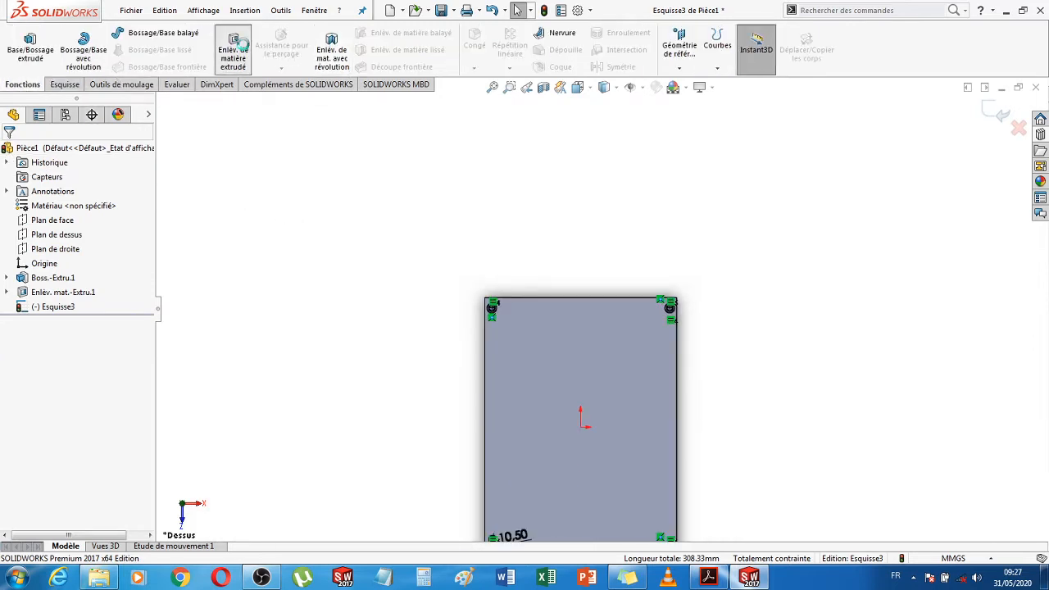
{"action": "left_click", "coordinate": [235, 49]}
{"action": "left_click", "coordinate": [78, 232]}
{"action": "left_click", "coordinate": [70, 245]}
{"action": "left_click", "coordinate": [9, 153]}
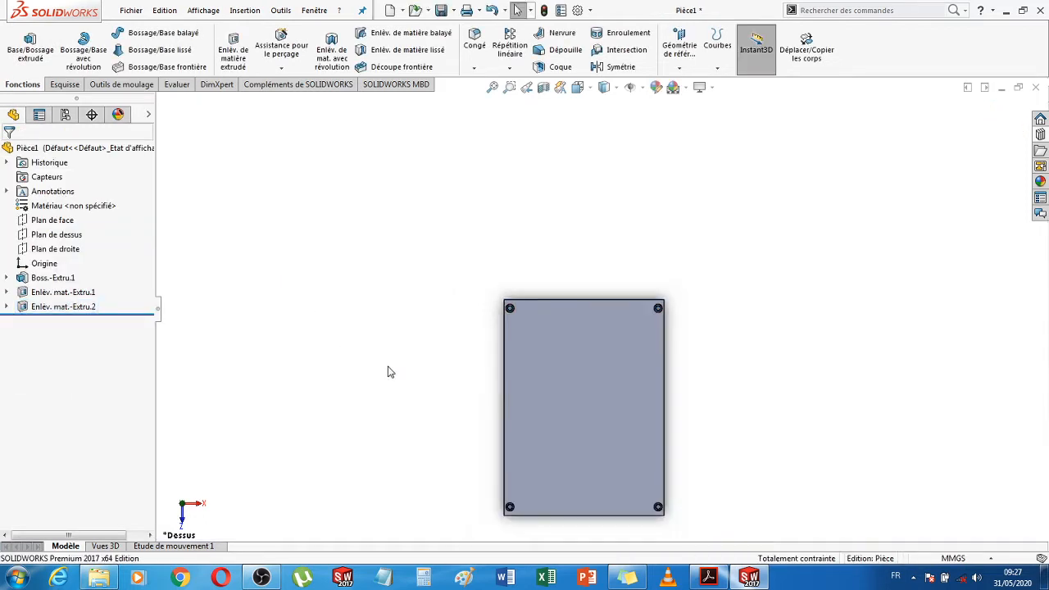
{"action": "middle_click_drag", "start_coordinate": [618, 388], "coordinate": [792, 376]}
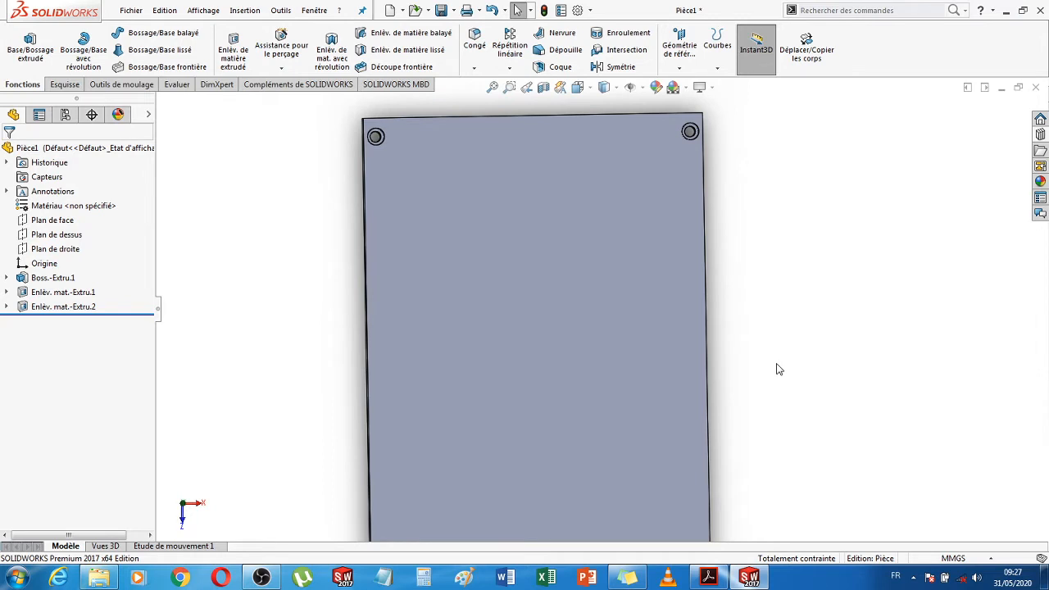
Switch to the DME catalogue PDF and examine the ejector plate section and the stop-button spacings on the N + B plate drawing
{"action": "left_click", "coordinate": [710, 577]}
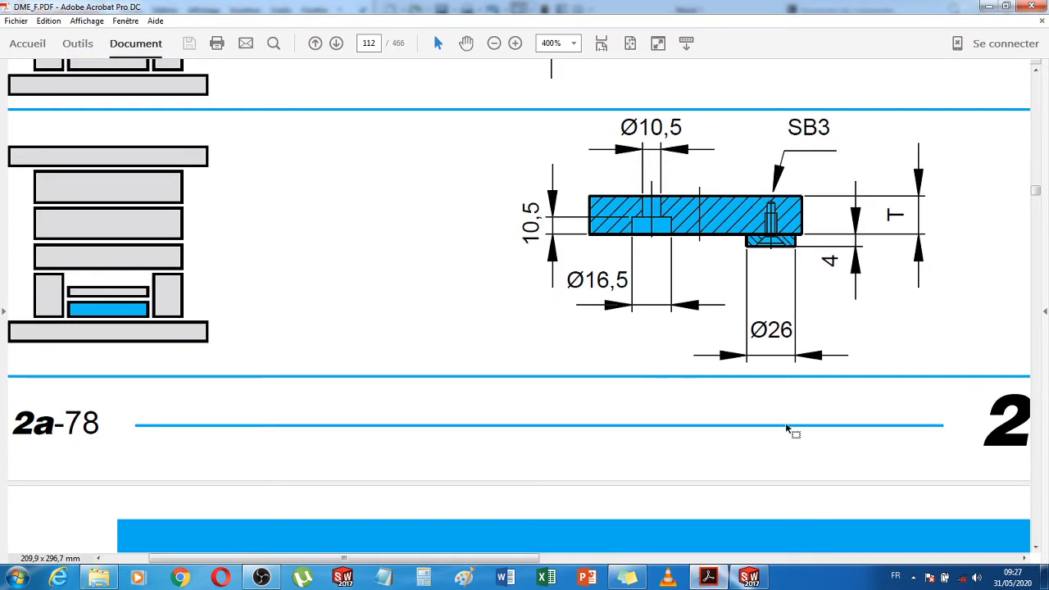
{"action": "mouse_move", "coordinate": [752, 579]}
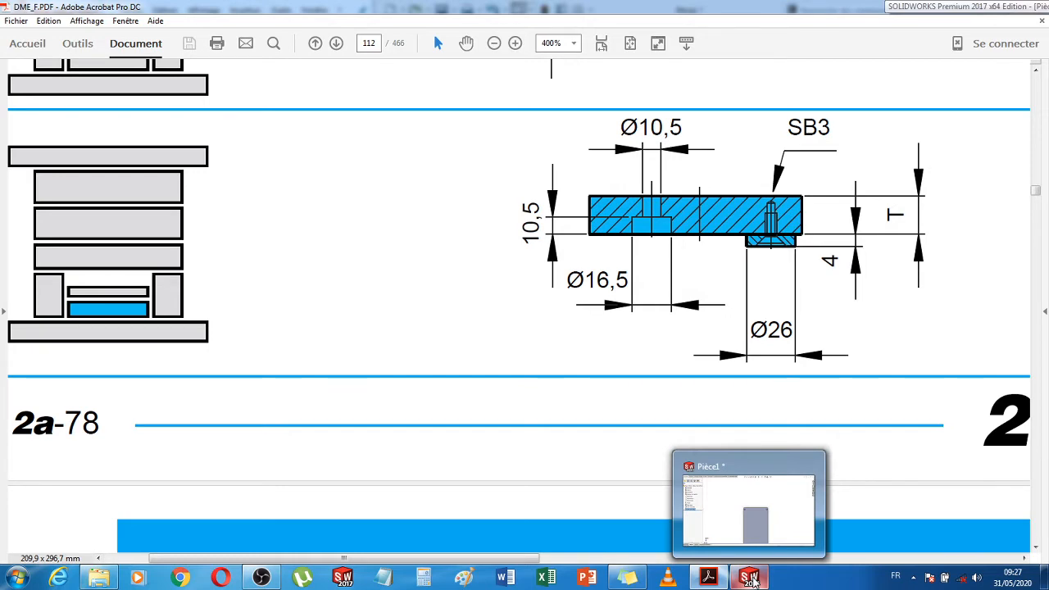
{"action": "left_click", "coordinate": [751, 579]}
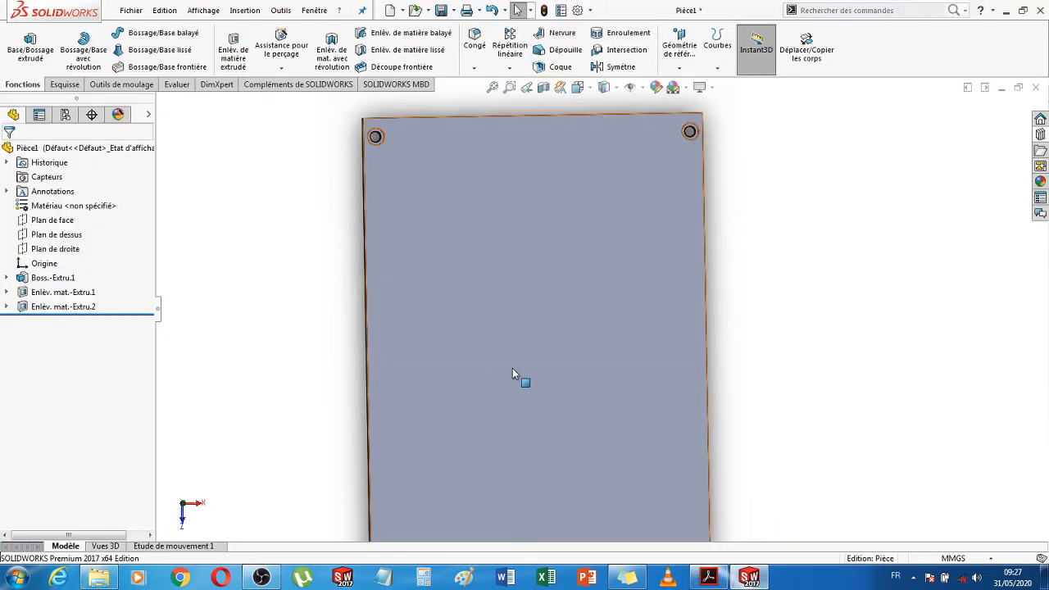
{"action": "left_click", "coordinate": [709, 578]}
{"action": "scroll", "coordinate": [757, 452], "scroll_direction": "down", "scroll_amount": 6}
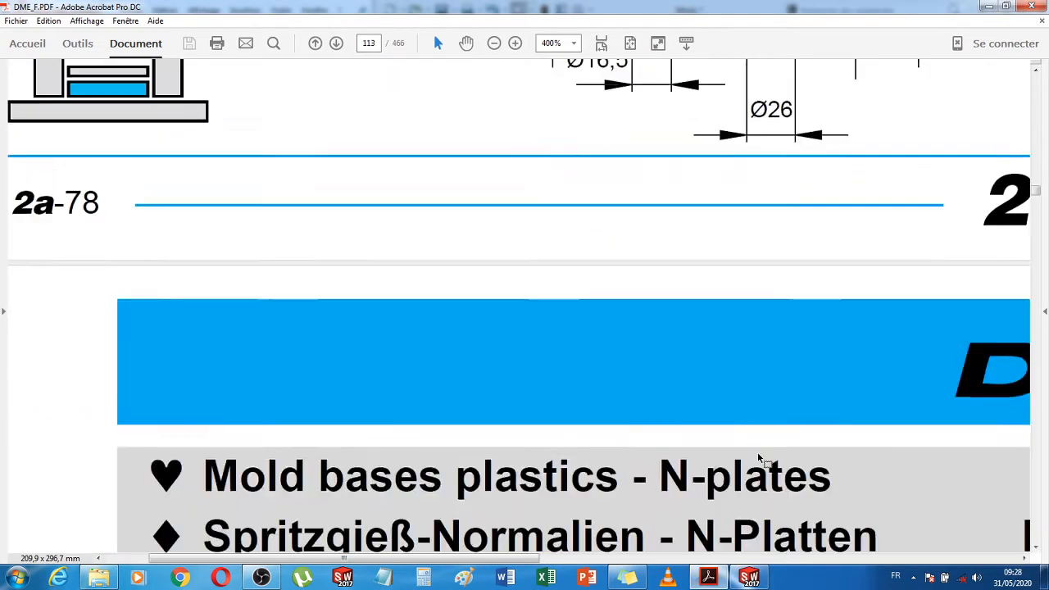
{"action": "scroll", "coordinate": [757, 452], "scroll_direction": "down", "scroll_amount": 6}
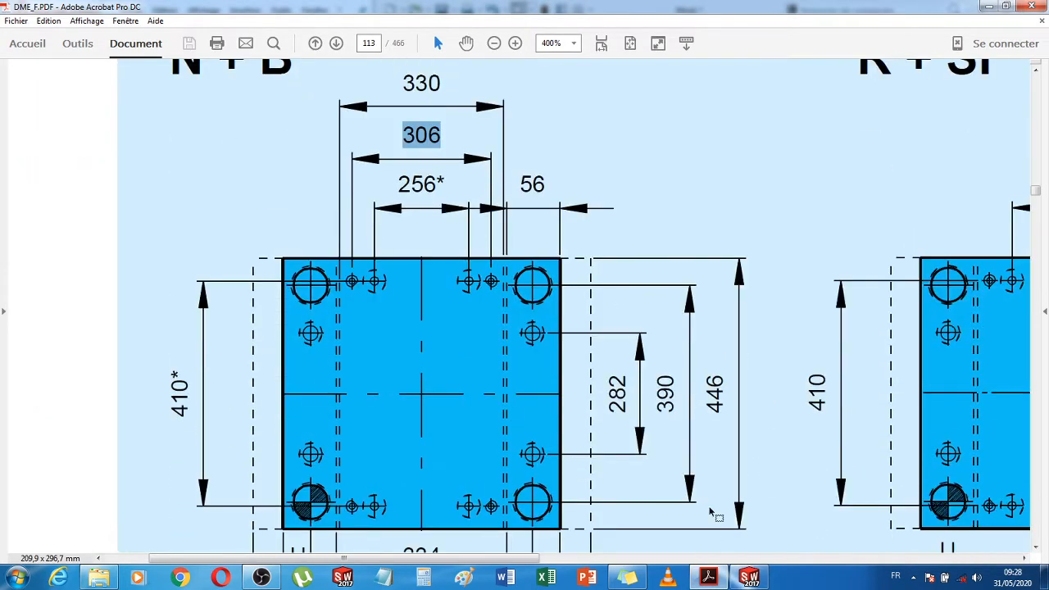
{"action": "left_click_drag", "start_coordinate": [520, 558], "coordinate": [647, 558]}
{"action": "scroll", "coordinate": [793, 469], "scroll_direction": "down", "scroll_amount": 5}
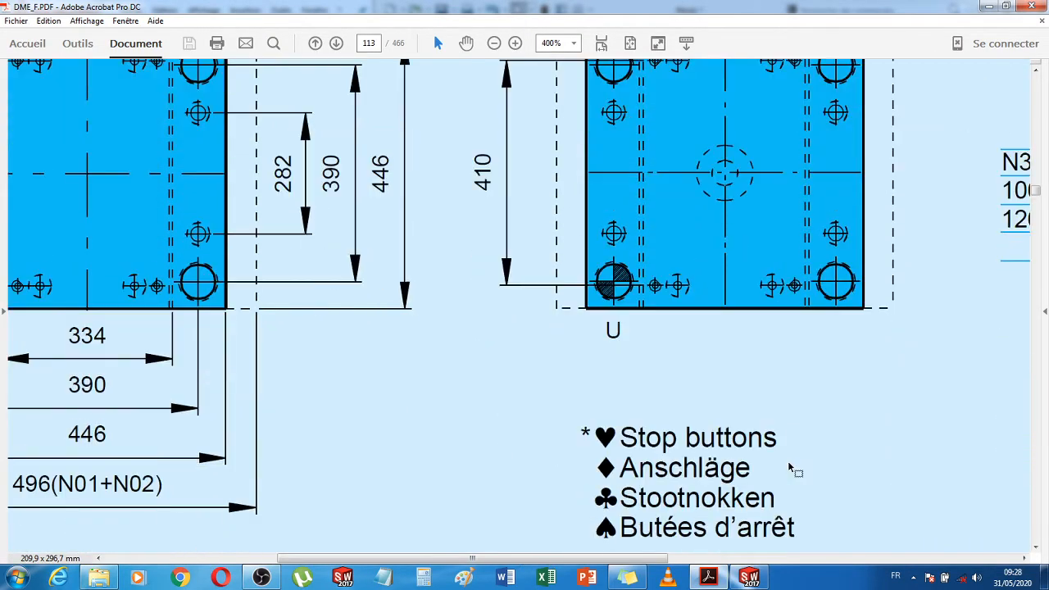
{"action": "scroll", "coordinate": [794, 468], "scroll_direction": "up", "scroll_amount": 6}
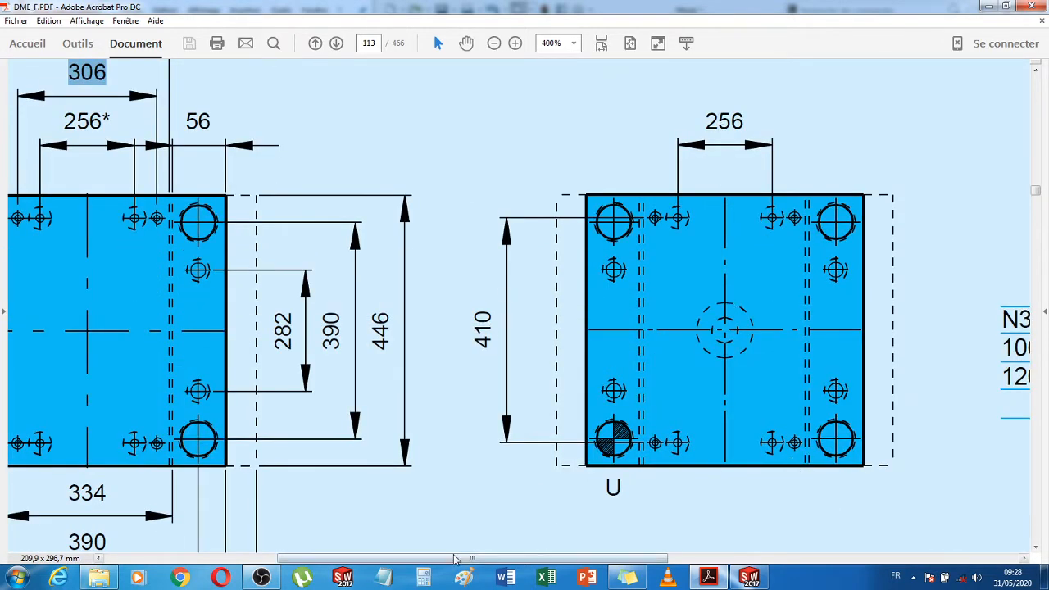
{"action": "left_click_drag", "start_coordinate": [453, 564], "coordinate": [282, 564]}
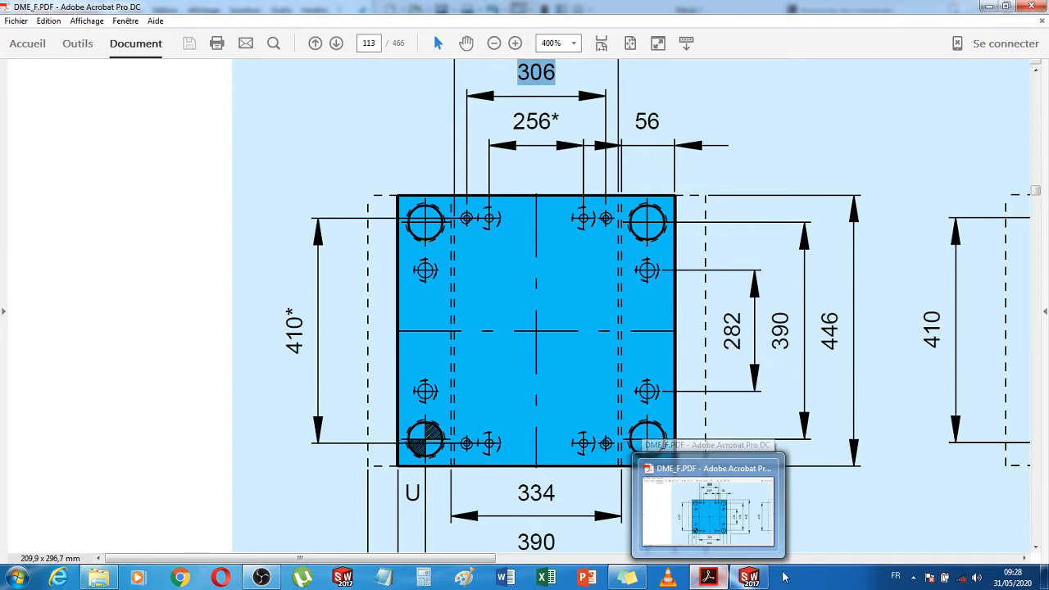
Back in SOLIDWORKS, sketch a centre rectangle of about 174 by 247 mm on the large plate face, centred on the origin
{"action": "left_click", "coordinate": [750, 578]}
{"action": "left_click", "coordinate": [490, 291]}
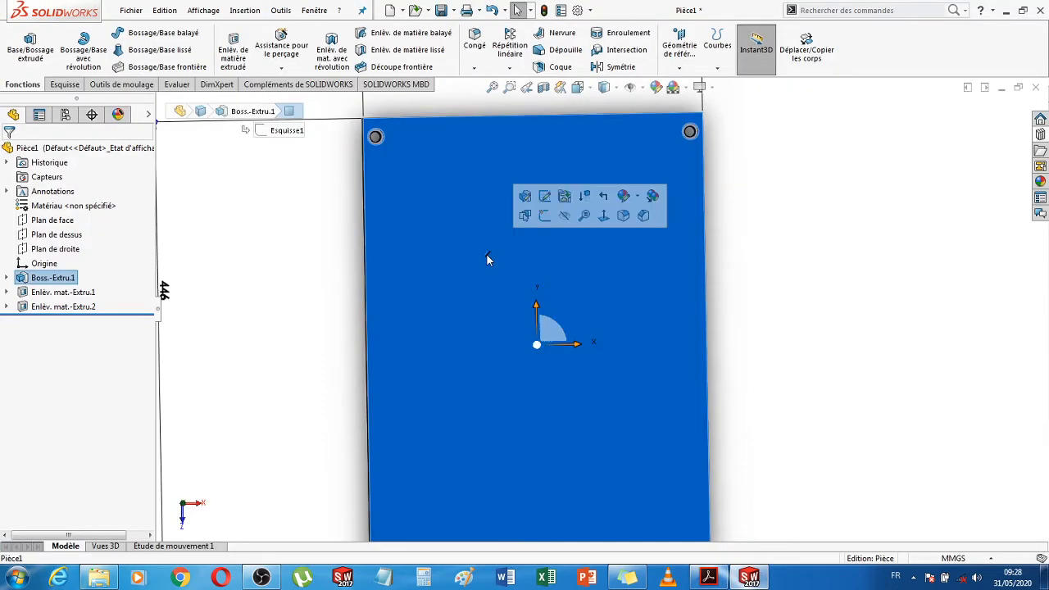
{"action": "left_click", "coordinate": [77, 87]}
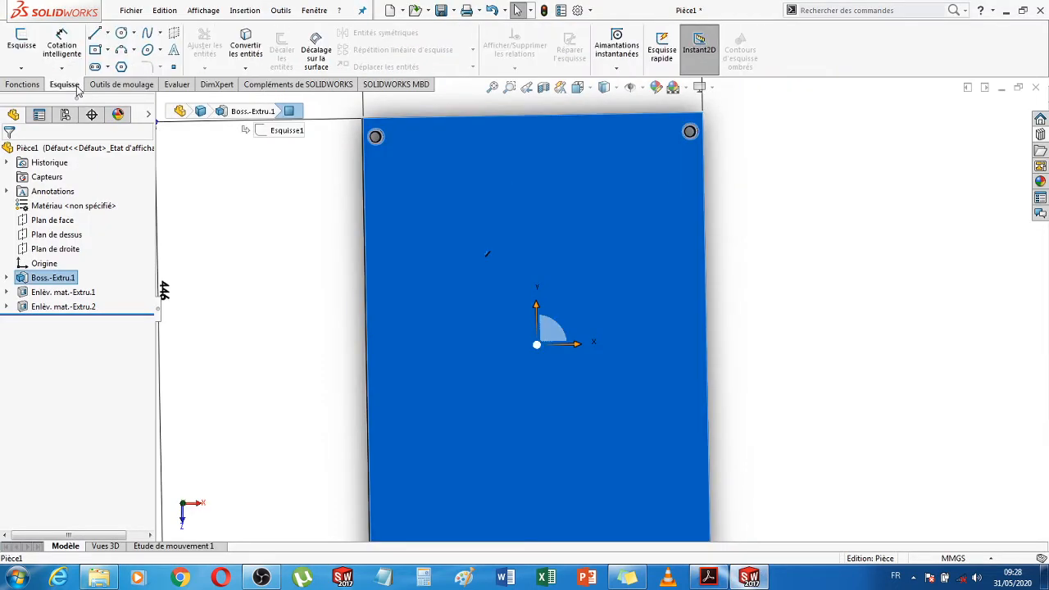
{"action": "left_click", "coordinate": [95, 52]}
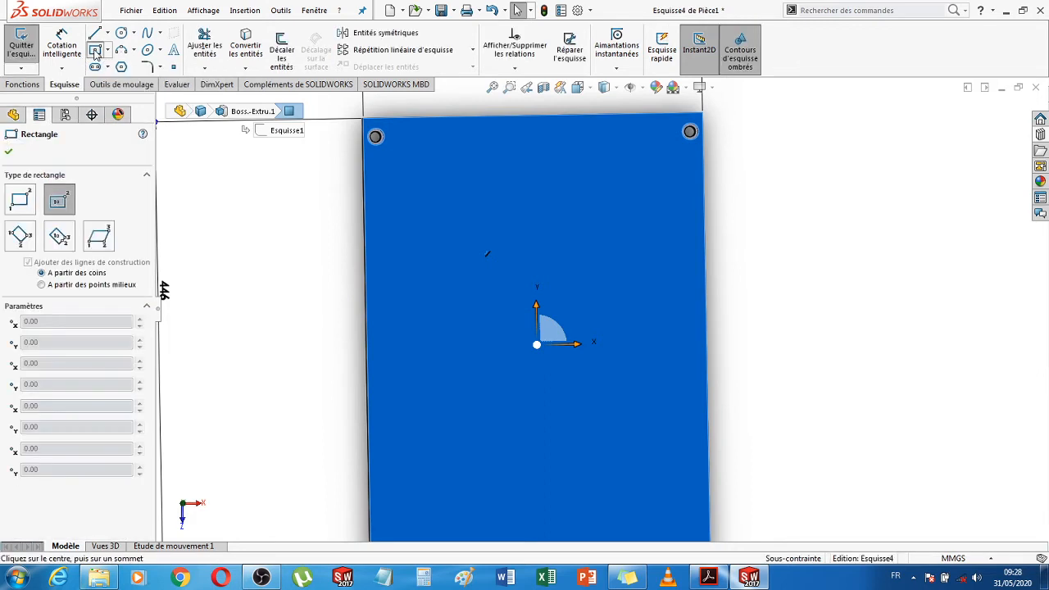
{"action": "left_click", "coordinate": [537, 343]}
{"action": "left_click", "coordinate": [508, 414]}
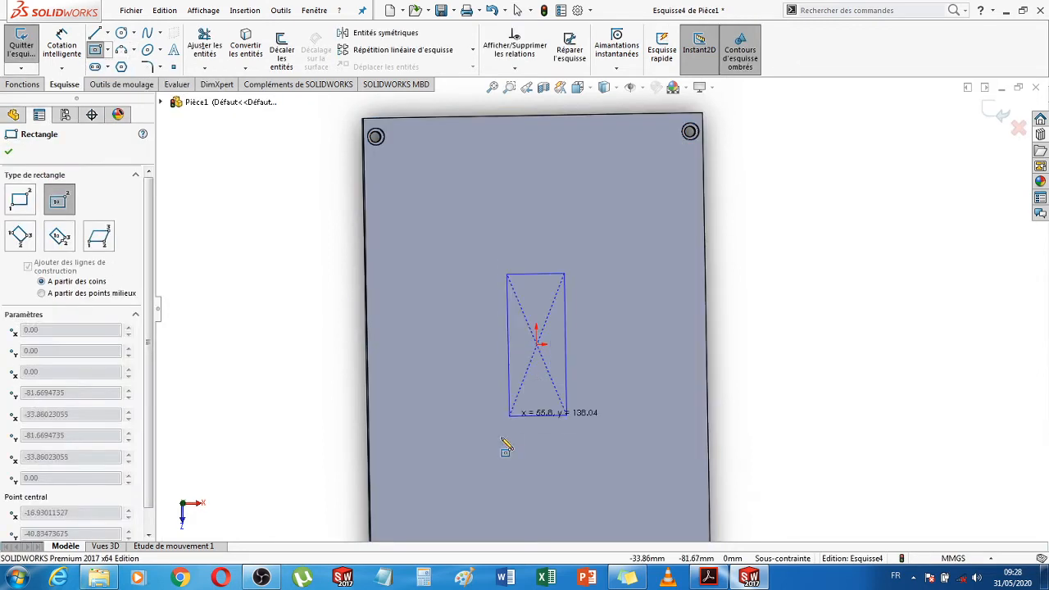
{"action": "left_click", "coordinate": [448, 473]}
{"action": "key", "text": "Escape"}
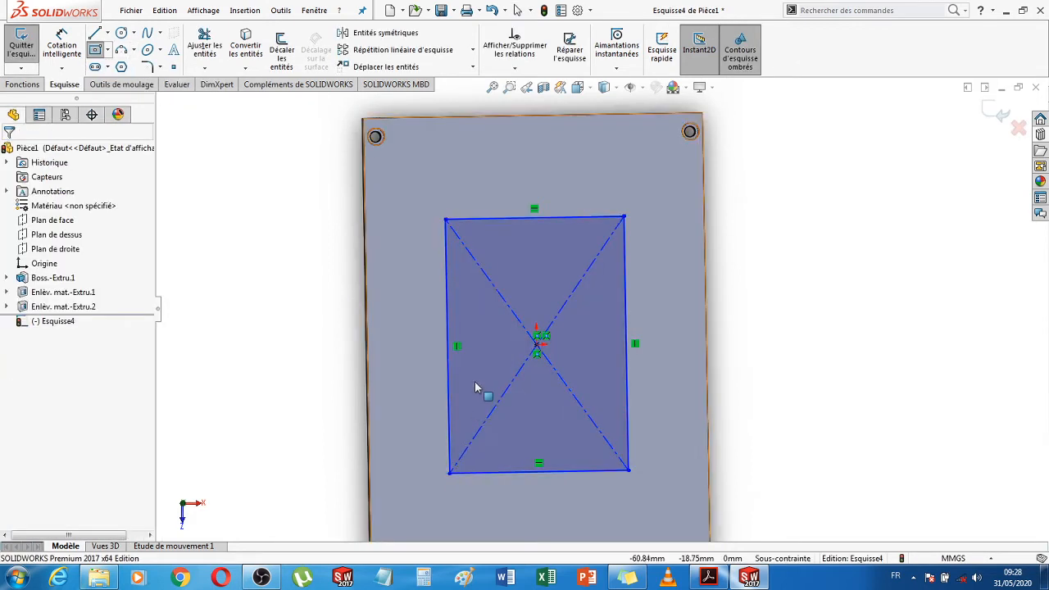
Convert the rectangle's four sides to construction lines
{"action": "left_click", "coordinate": [484, 220]}
{"action": "left_click", "coordinate": [627, 265], "text": "ctrl"}
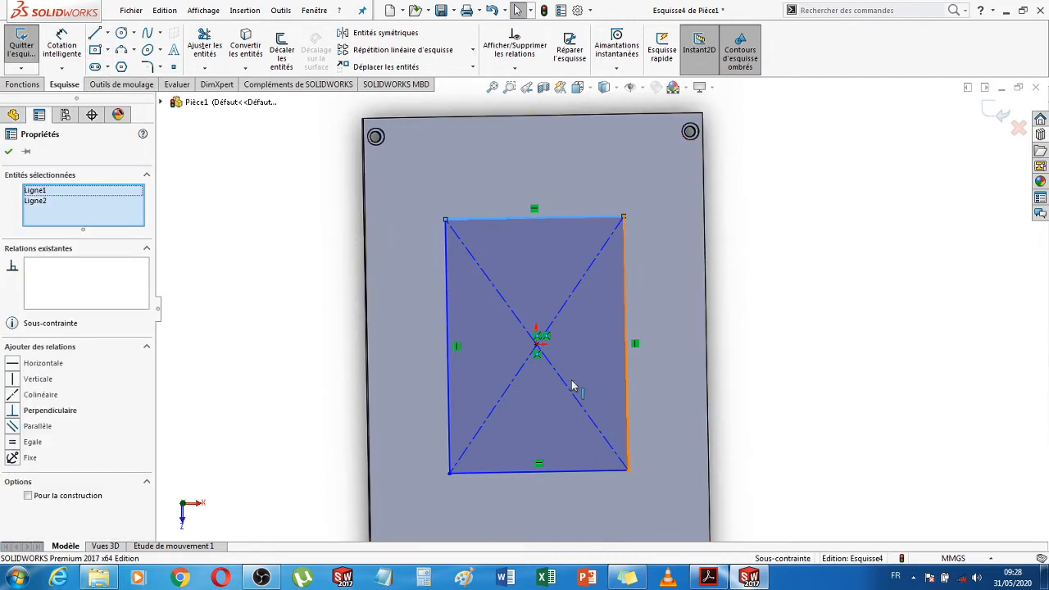
{"action": "left_click", "coordinate": [524, 471], "text": "ctrl"}
{"action": "left_click", "coordinate": [448, 307], "text": "ctrl"}
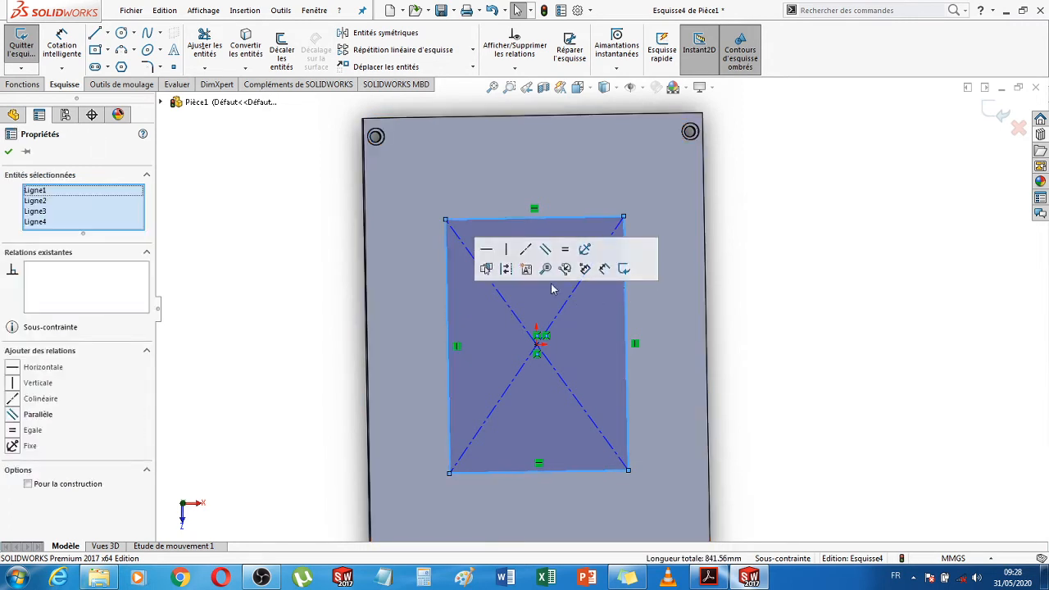
{"action": "left_click", "coordinate": [505, 270]}
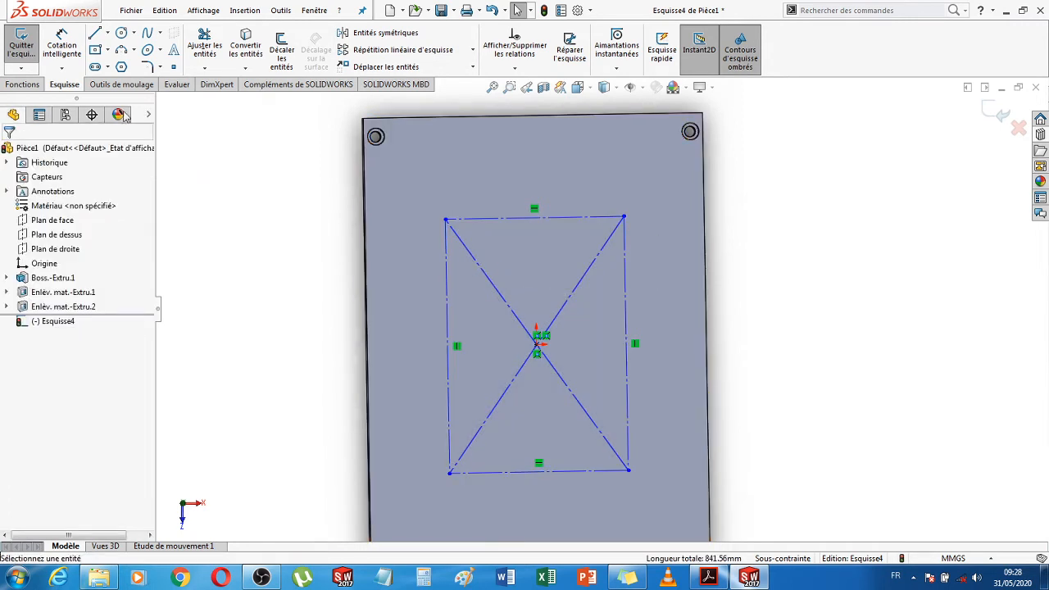
Dimension the construction rectangle to 256 mm wide and 410 mm high
{"action": "left_click", "coordinate": [63, 43]}
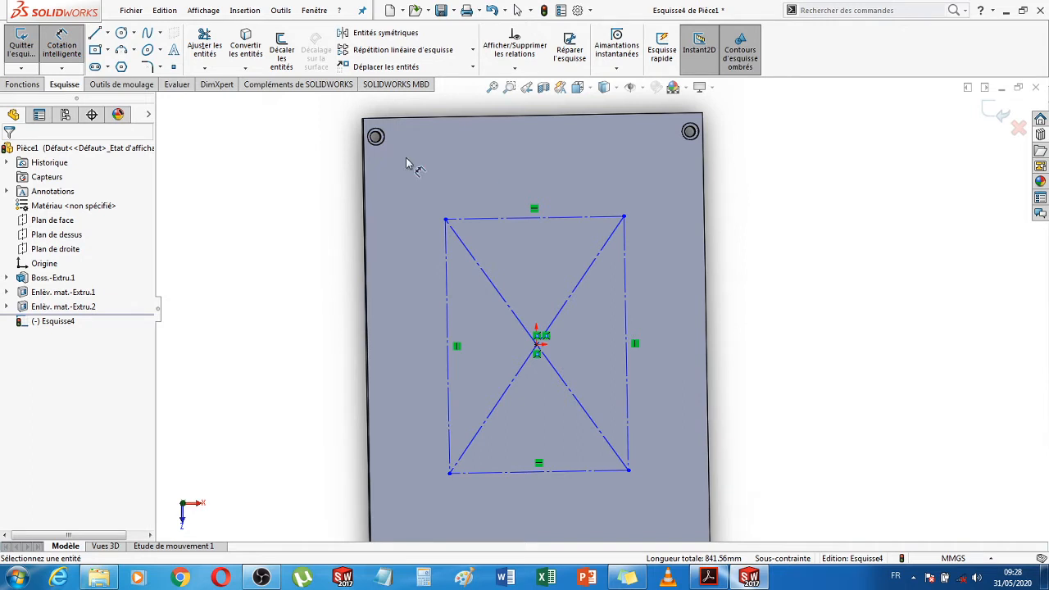
{"action": "left_click", "coordinate": [502, 219]}
{"action": "left_click", "coordinate": [508, 180]}
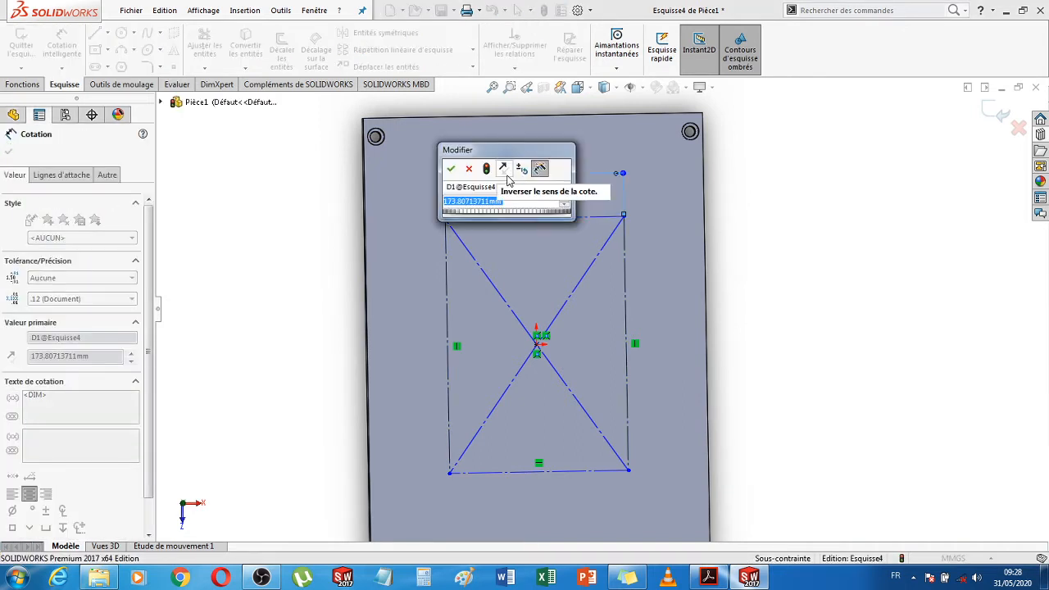
{"action": "key", "text": "Return"}
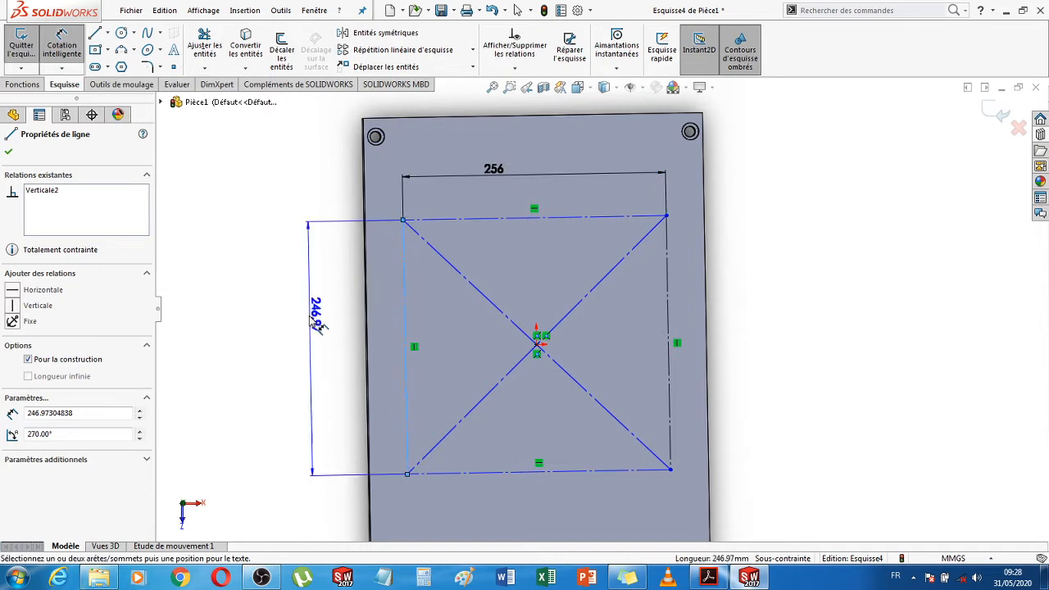
{"action": "left_click", "coordinate": [309, 321]}
{"action": "left_click", "coordinate": [313, 322]}
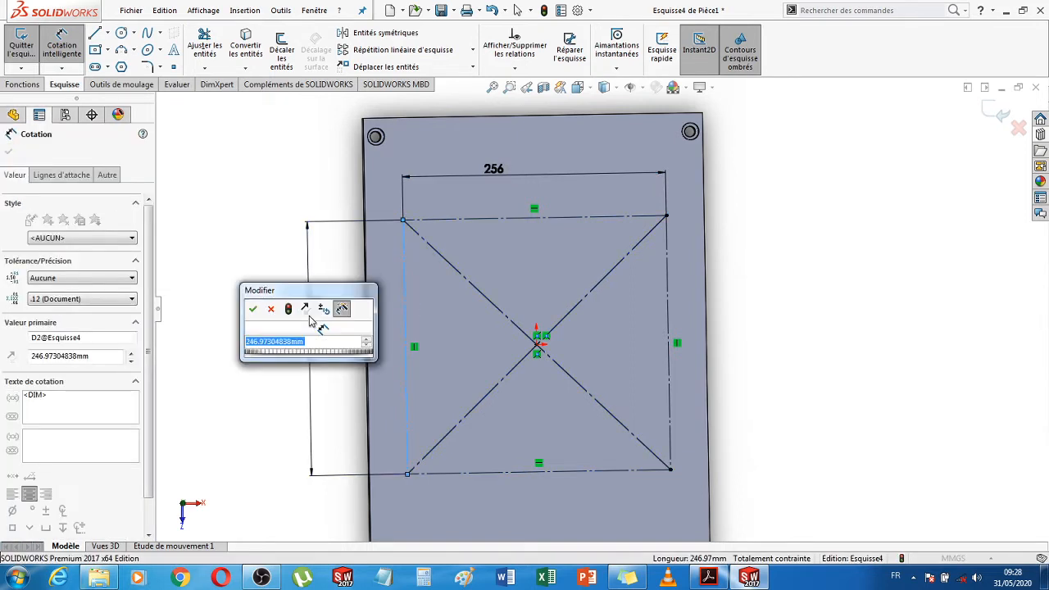
{"action": "type", "text": "410"}
{"action": "key", "text": "Return"}
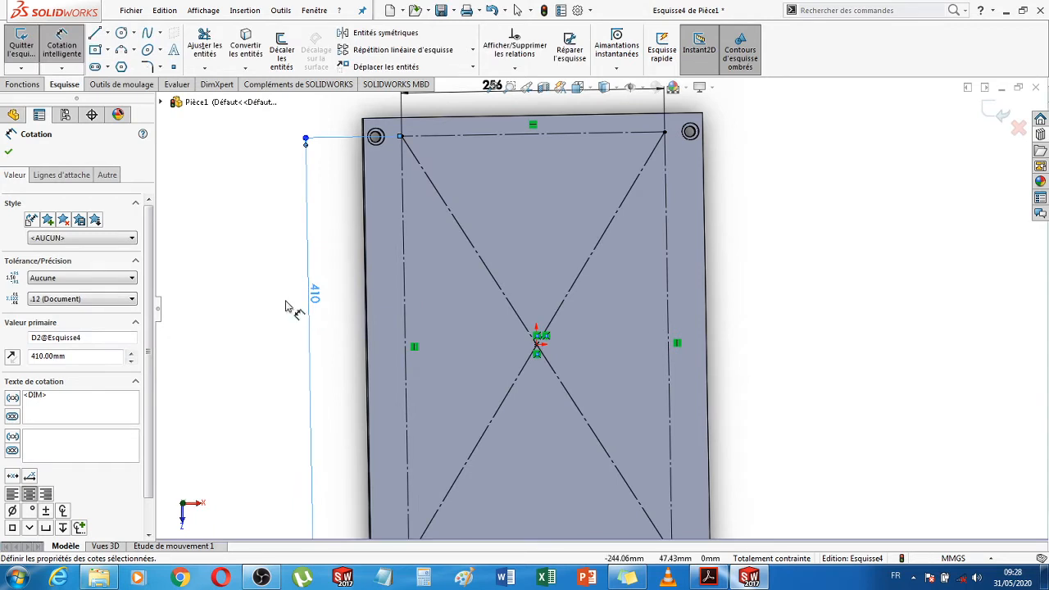
Exit the construction rectangle sketch and start the Hole Wizard
{"action": "key", "text": "Escape"}
{"action": "key", "text": "Escape"}
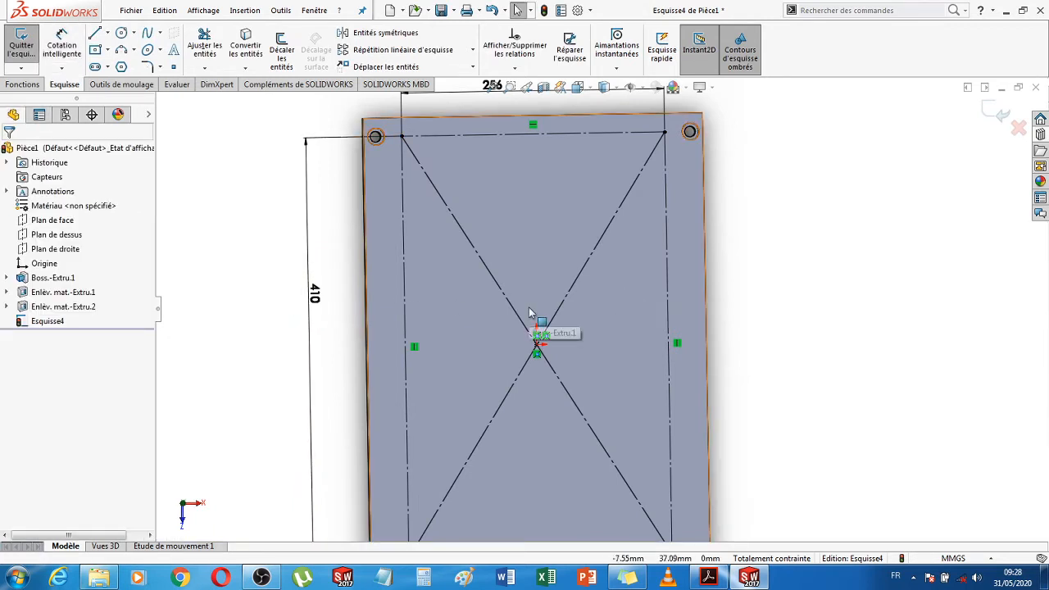
{"action": "left_click", "coordinate": [999, 117]}
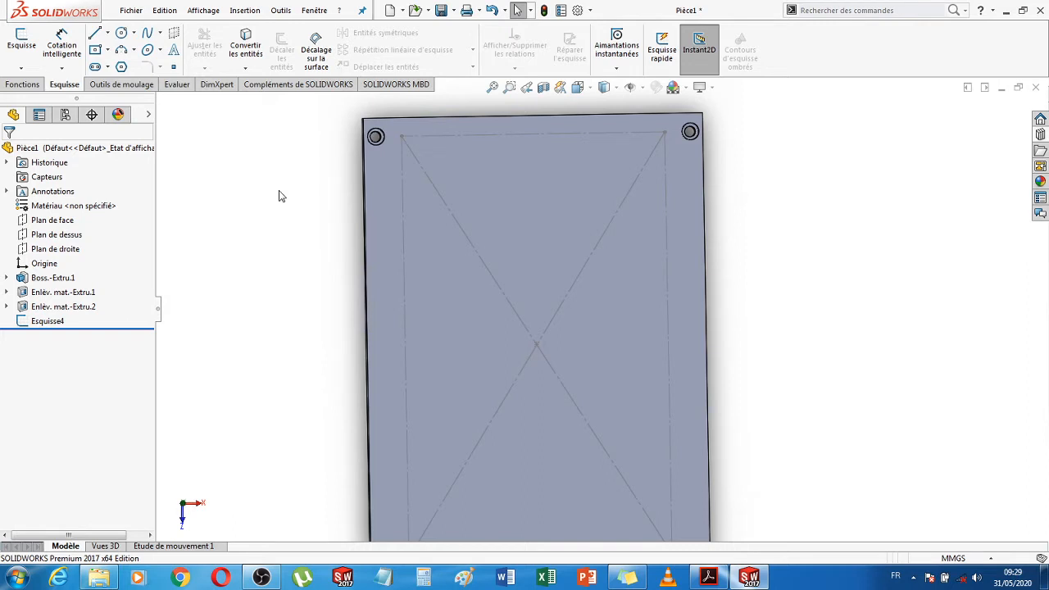
{"action": "left_click", "coordinate": [18, 86]}
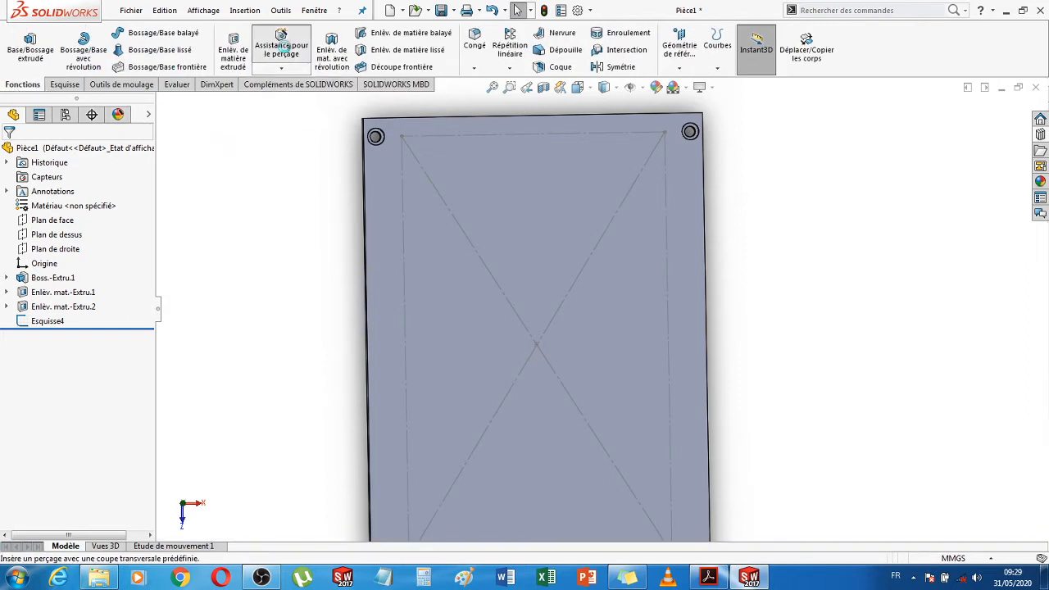
{"action": "left_click", "coordinate": [281, 43]}
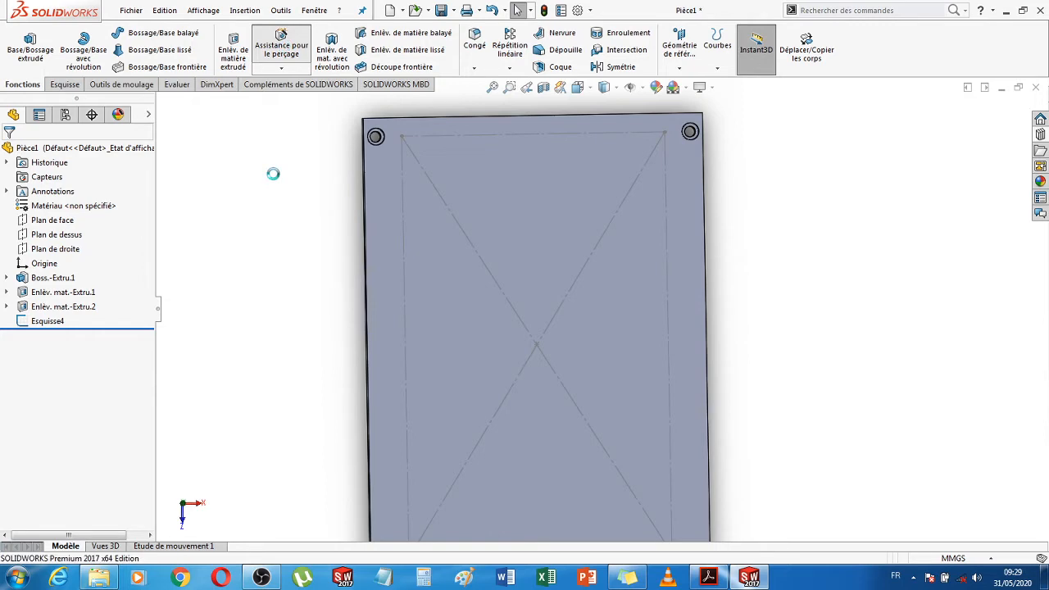
Switch to the DME catalogue PDF and examine the ejector plate section and the SB stop-button drawing for its screw thread and dimensions
{"action": "left_click", "coordinate": [702, 579]}
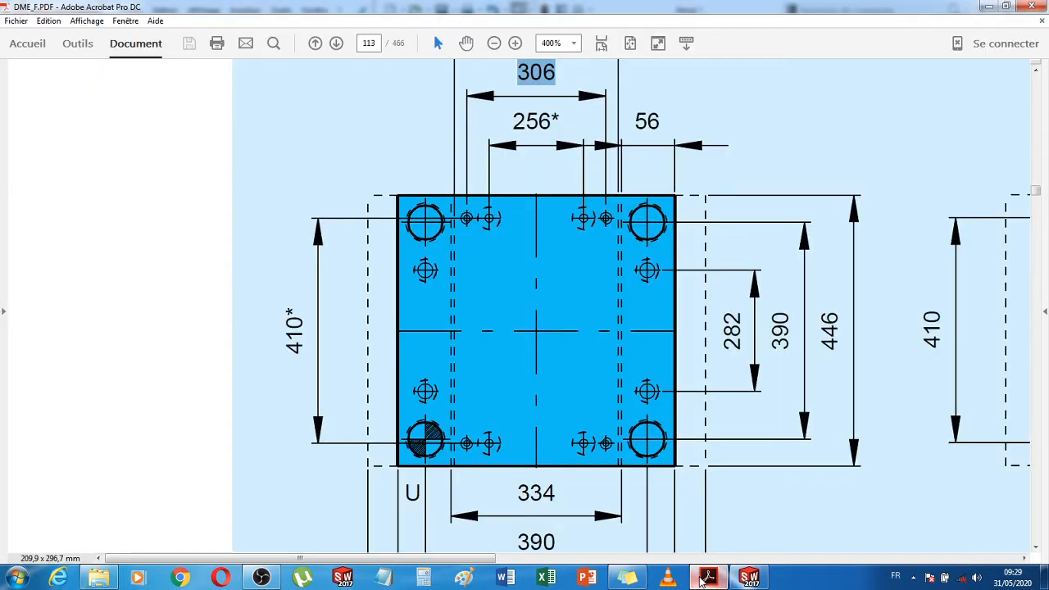
{"action": "scroll", "coordinate": [713, 483], "scroll_direction": "up", "scroll_amount": 15}
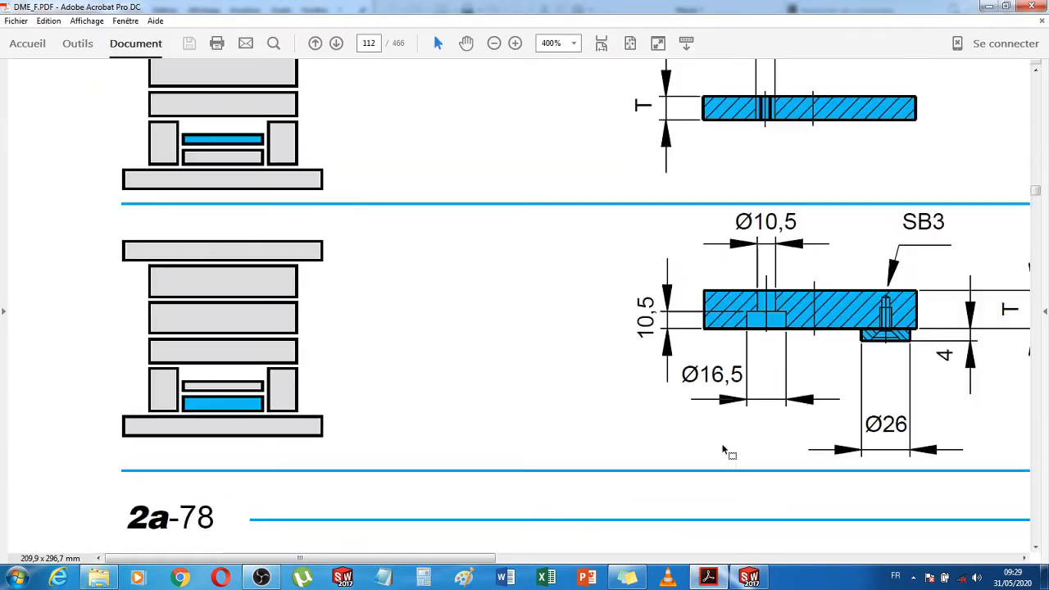
{"action": "scroll", "coordinate": [721, 447], "scroll_direction": "down", "scroll_amount": 2}
{"action": "scroll", "coordinate": [782, 464], "scroll_direction": "down", "scroll_amount": 8}
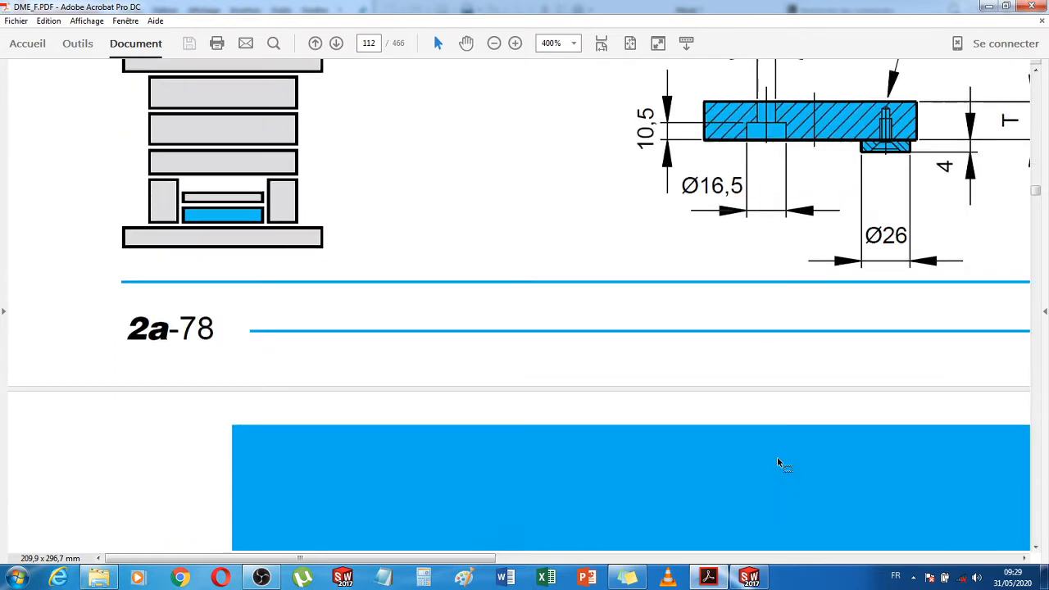
{"action": "left_click", "coordinate": [1037, 486]}
{"action": "left_click", "coordinate": [1037, 486]}
{"action": "left_click", "coordinate": [1037, 485]}
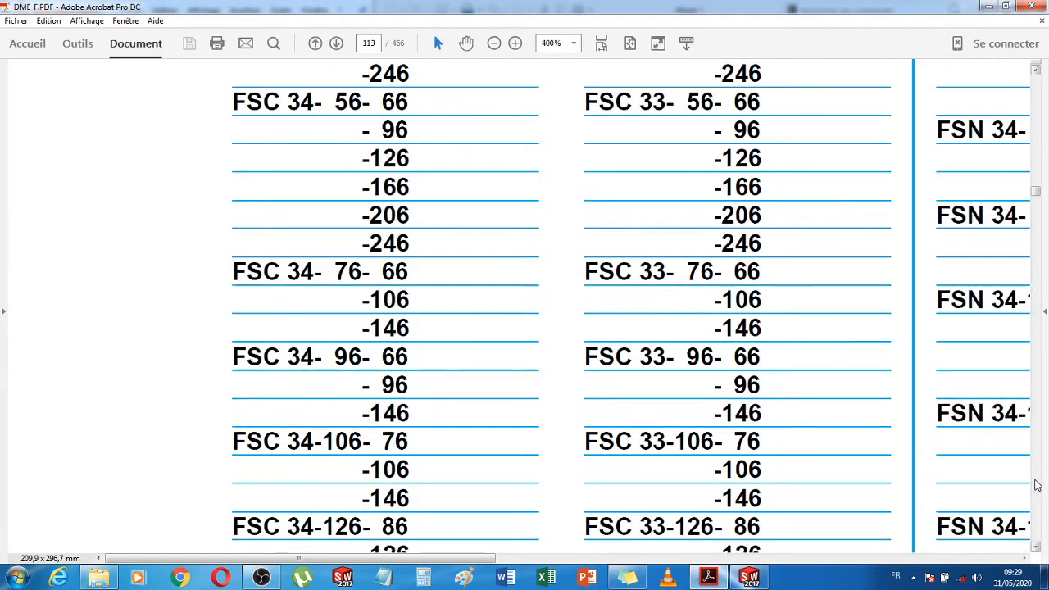
{"action": "left_click", "coordinate": [1038, 485]}
{"action": "scroll", "coordinate": [751, 520], "scroll_direction": "down", "scroll_amount": 6}
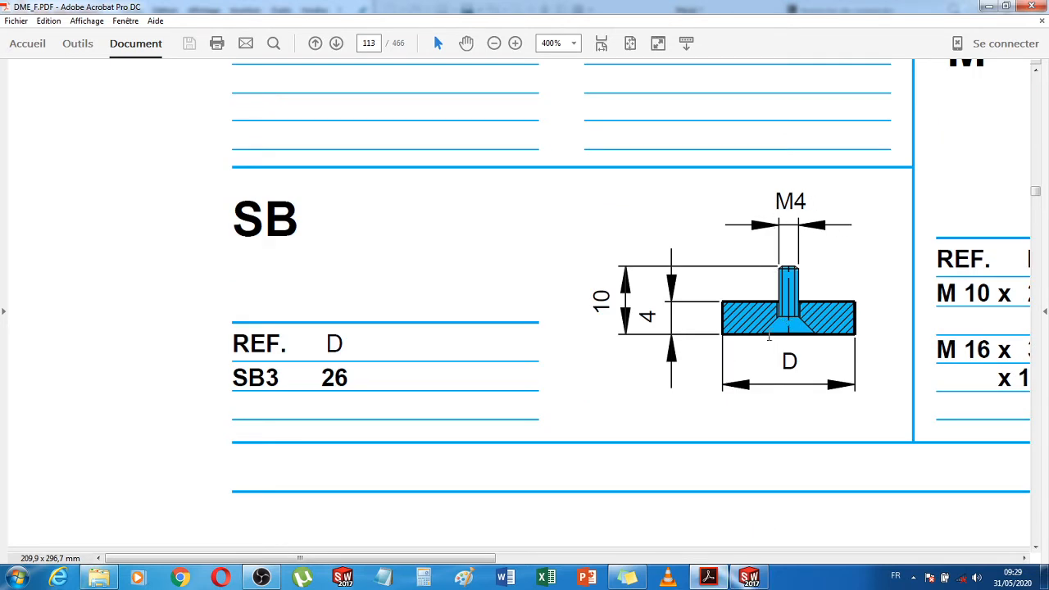
{"action": "mouse_move", "coordinate": [749, 578]}
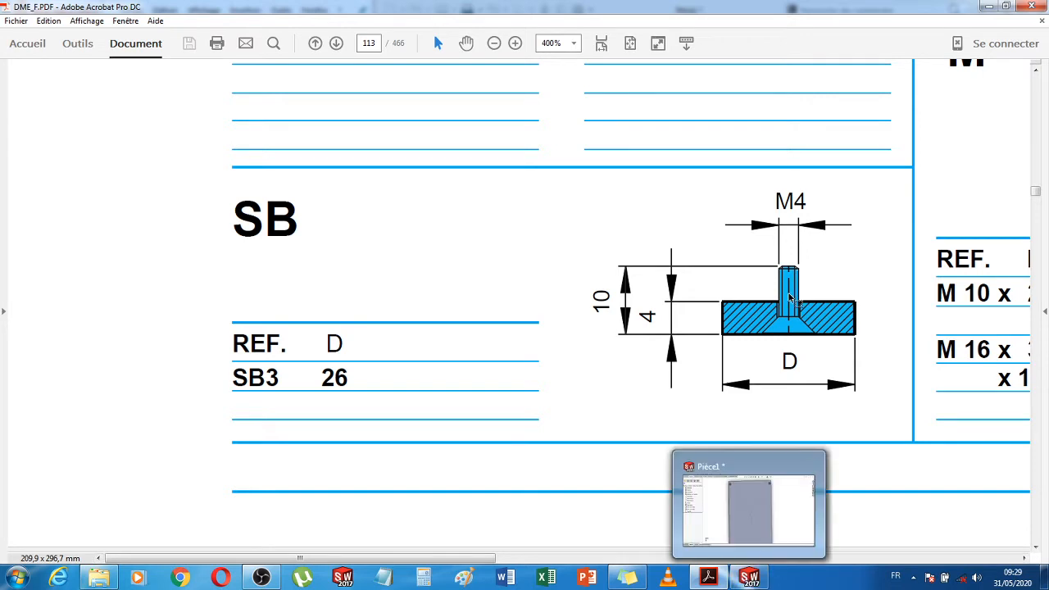
Back in SOLIDWORKS, try the countersink hole type (Fraisage) and look through its available sizes
{"action": "left_click", "coordinate": [762, 551]}
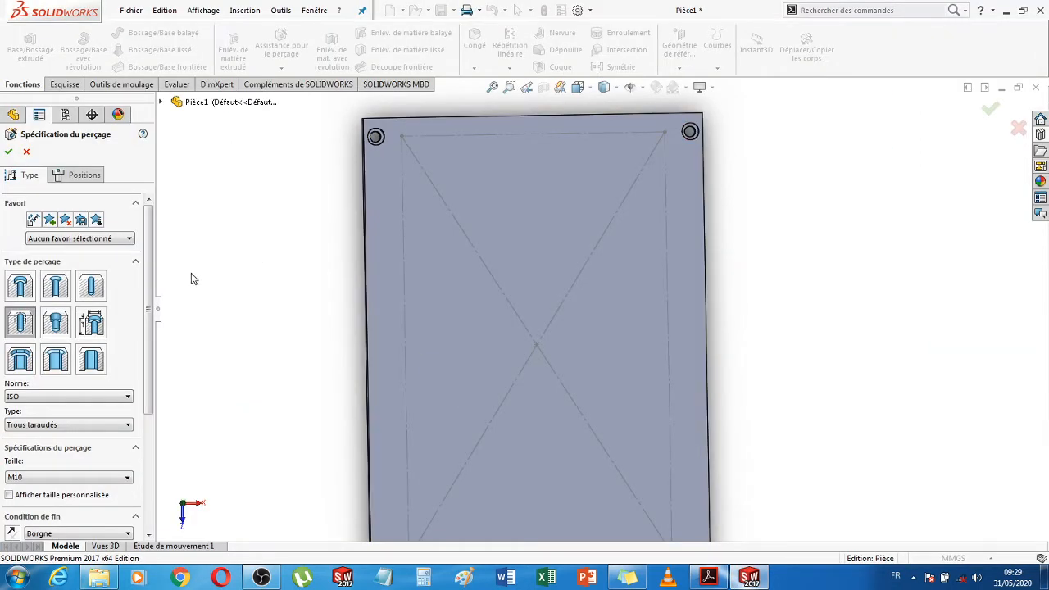
{"action": "left_click_drag", "start_coordinate": [148, 319], "coordinate": [150, 353]}
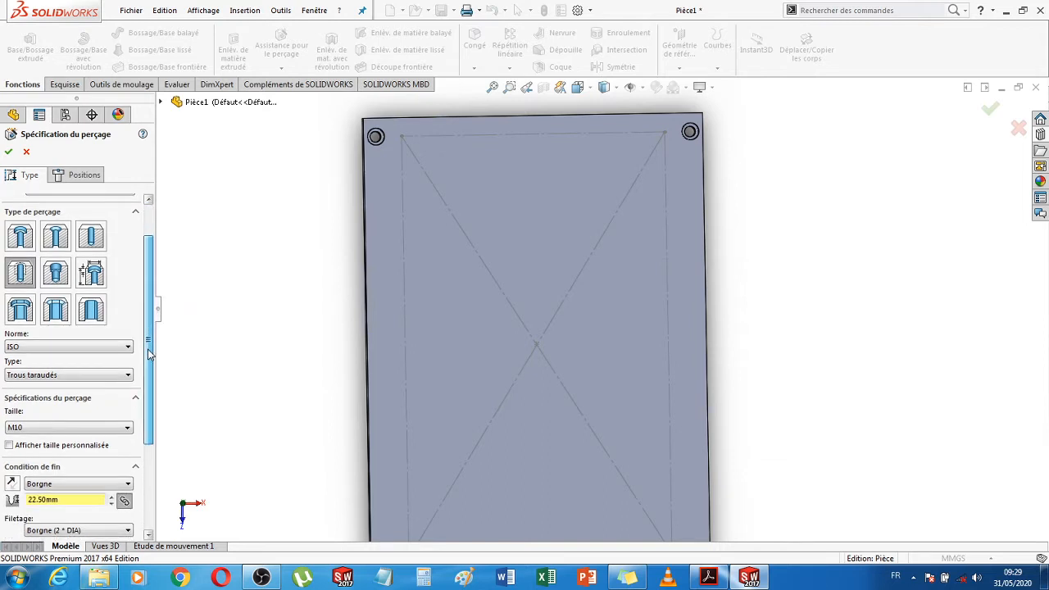
{"action": "left_click", "coordinate": [55, 227]}
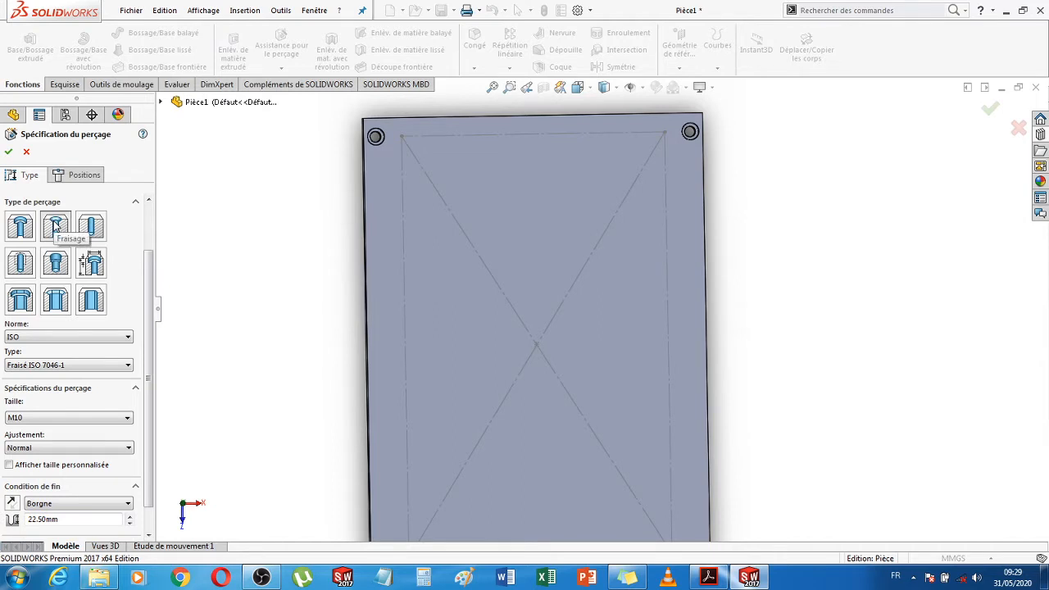
{"action": "left_click", "coordinate": [56, 227]}
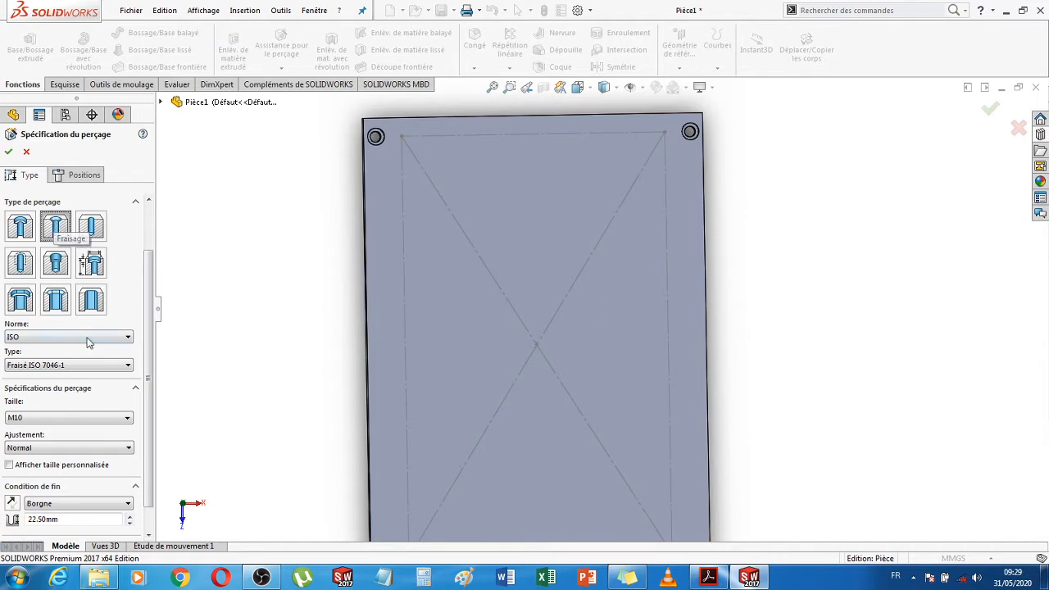
{"action": "left_click", "coordinate": [119, 420]}
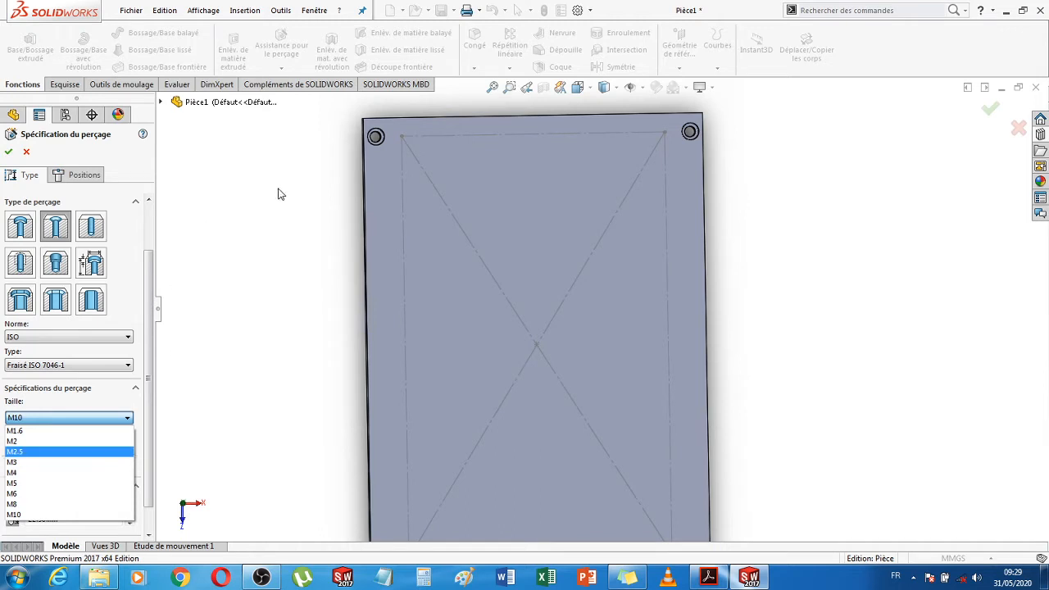
{"action": "left_click", "coordinate": [27, 260]}
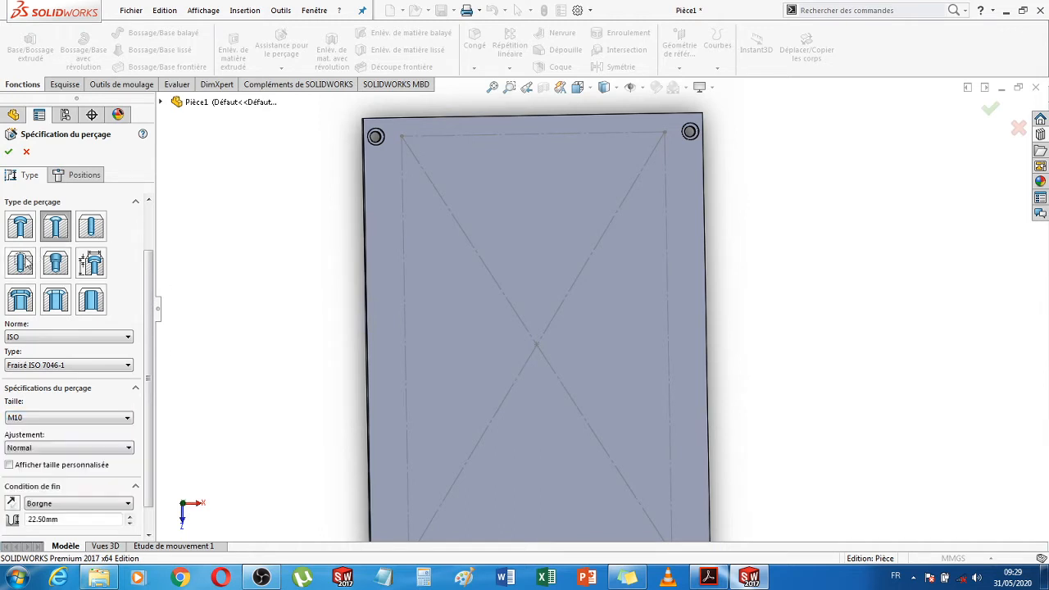
Specify an ISO tapped hole of type Trous taraudés in size M10, checking the stop-button drawing in the catalogue PDF
{"action": "left_click", "coordinate": [22, 261]}
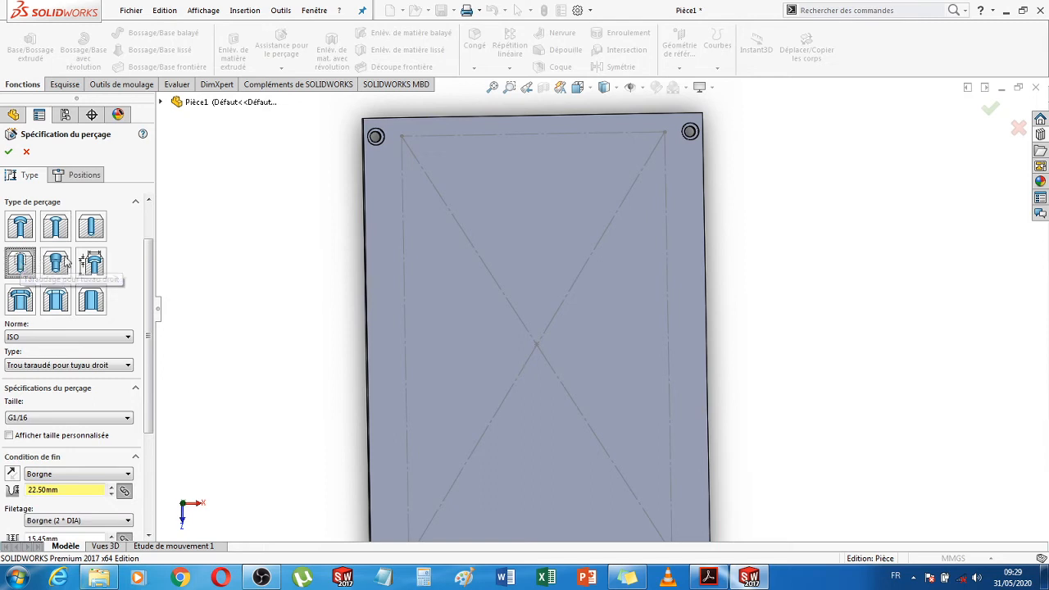
{"action": "left_click", "coordinate": [709, 578]}
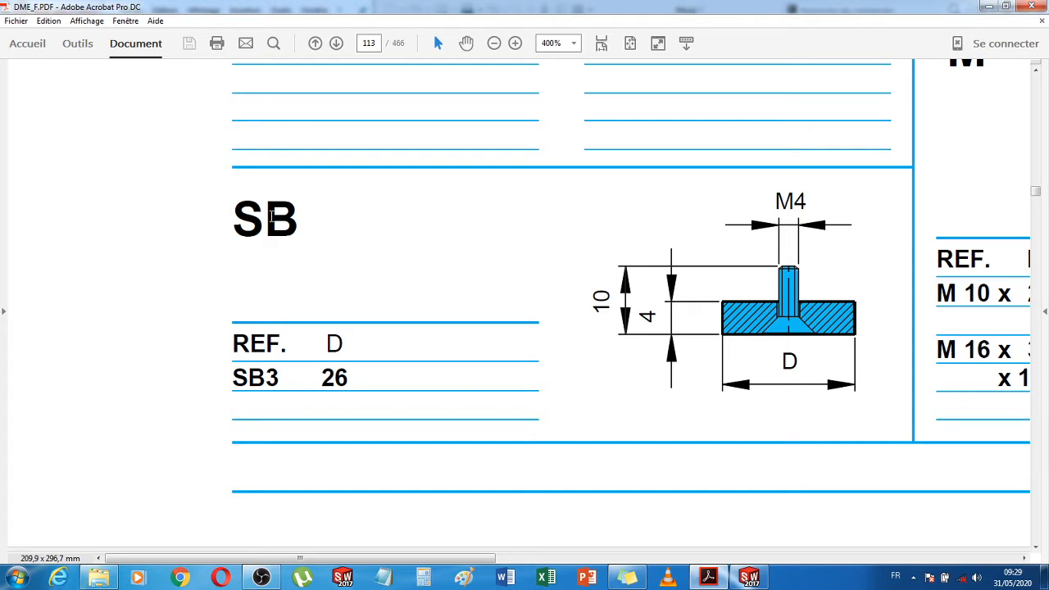
{"action": "left_click", "coordinate": [750, 577]}
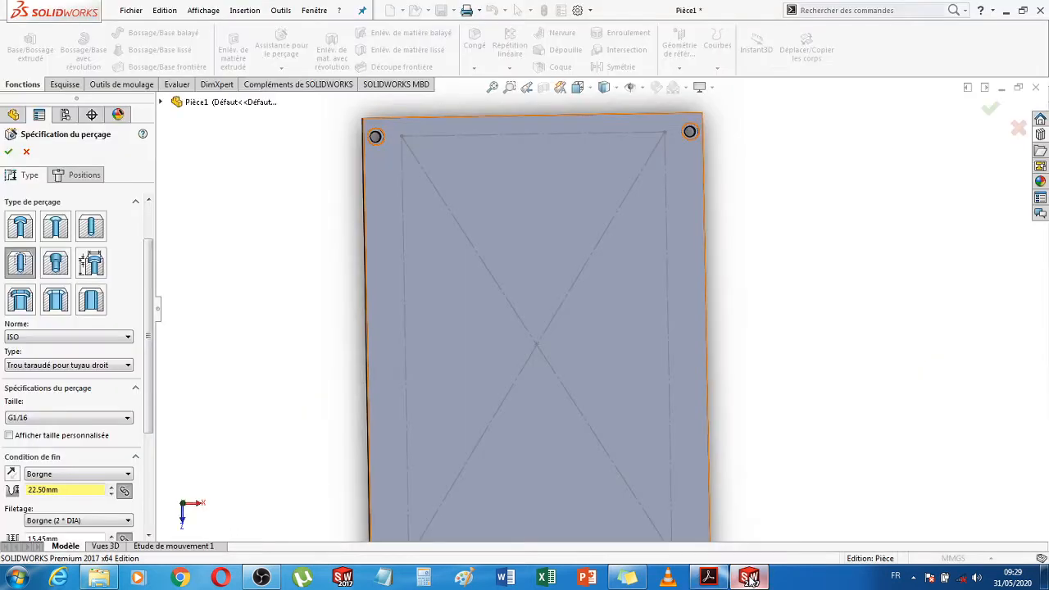
{"action": "left_click_drag", "start_coordinate": [150, 387], "coordinate": [144, 430]}
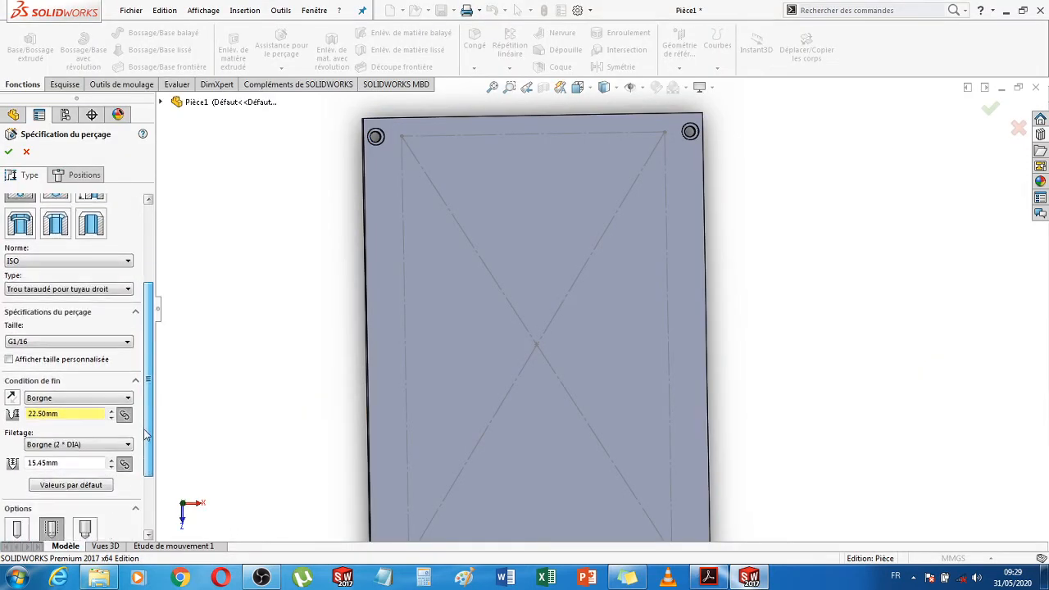
{"action": "left_click", "coordinate": [100, 291]}
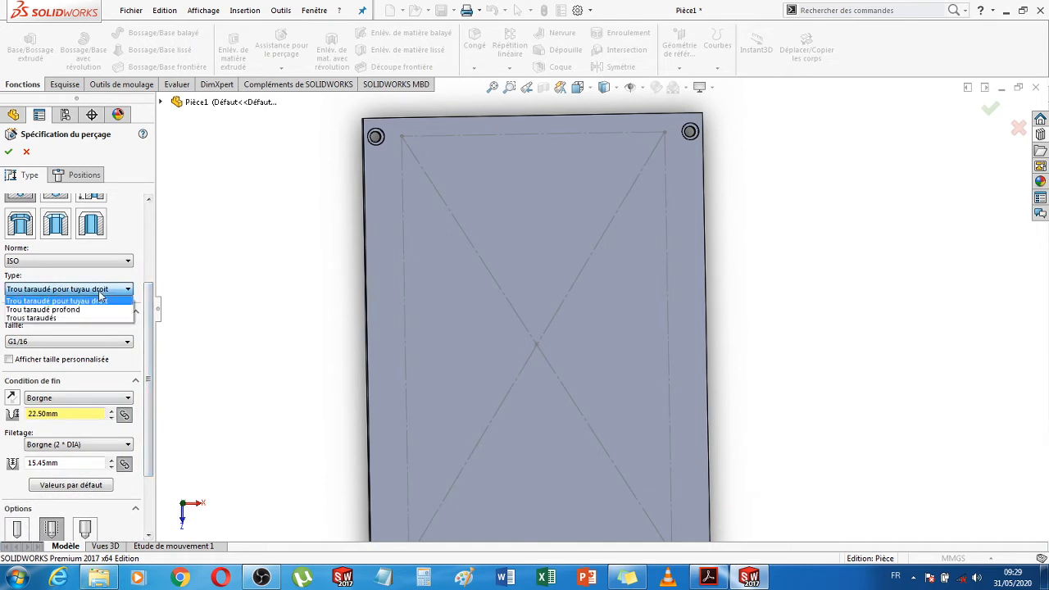
{"action": "left_click", "coordinate": [49, 317]}
{"action": "left_click", "coordinate": [69, 343]}
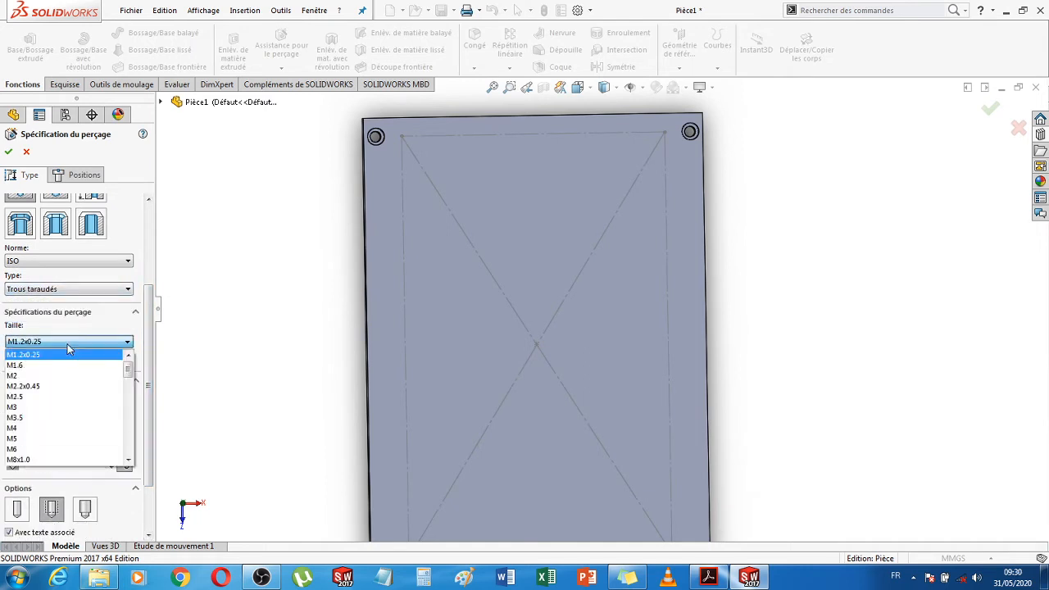
{"action": "scroll", "coordinate": [60, 427], "scroll_direction": "down", "scroll_amount": 2}
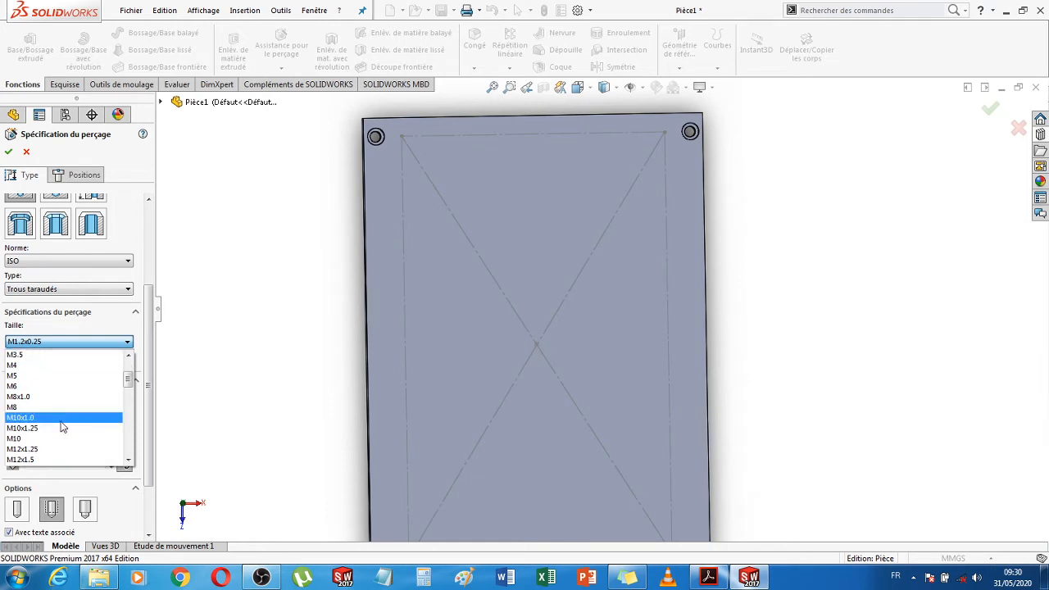
{"action": "left_click", "coordinate": [53, 439]}
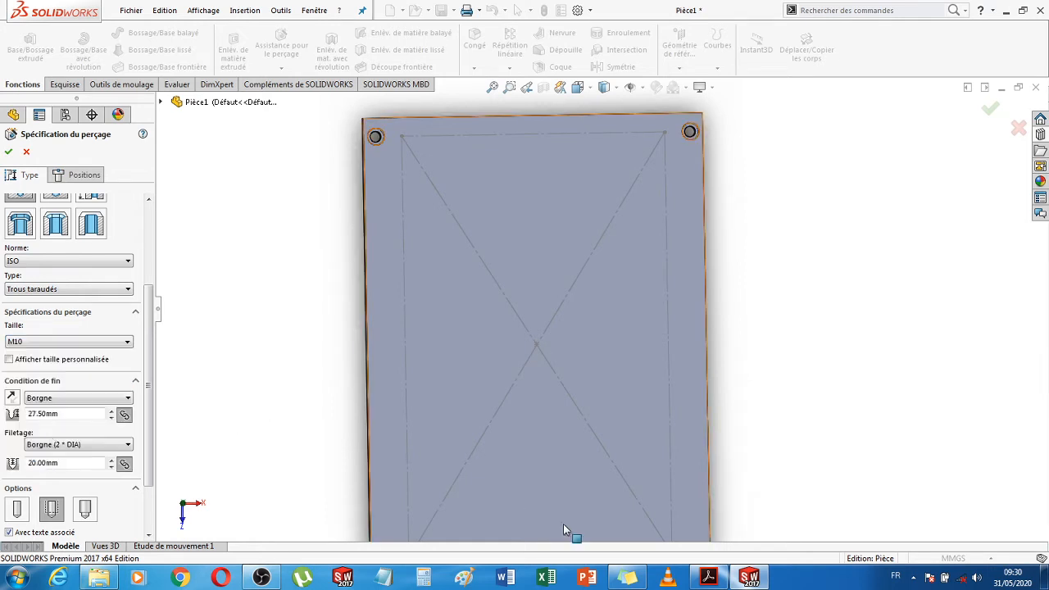
Switch to the catalogue PDF and examine the SB3 stop-button screw in the N50 ejector plate section
{"action": "mouse_move", "coordinate": [706, 572]}
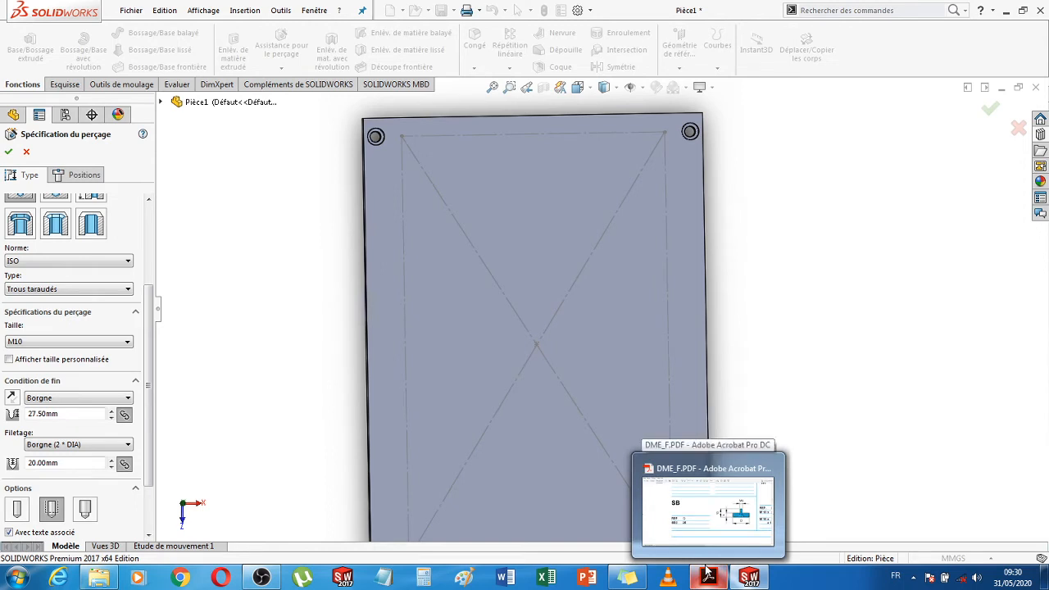
{"action": "left_click", "coordinate": [707, 573]}
{"action": "scroll", "coordinate": [807, 446], "scroll_direction": "up", "scroll_amount": 6}
{"action": "scroll", "coordinate": [807, 447], "scroll_direction": "up", "scroll_amount": 10}
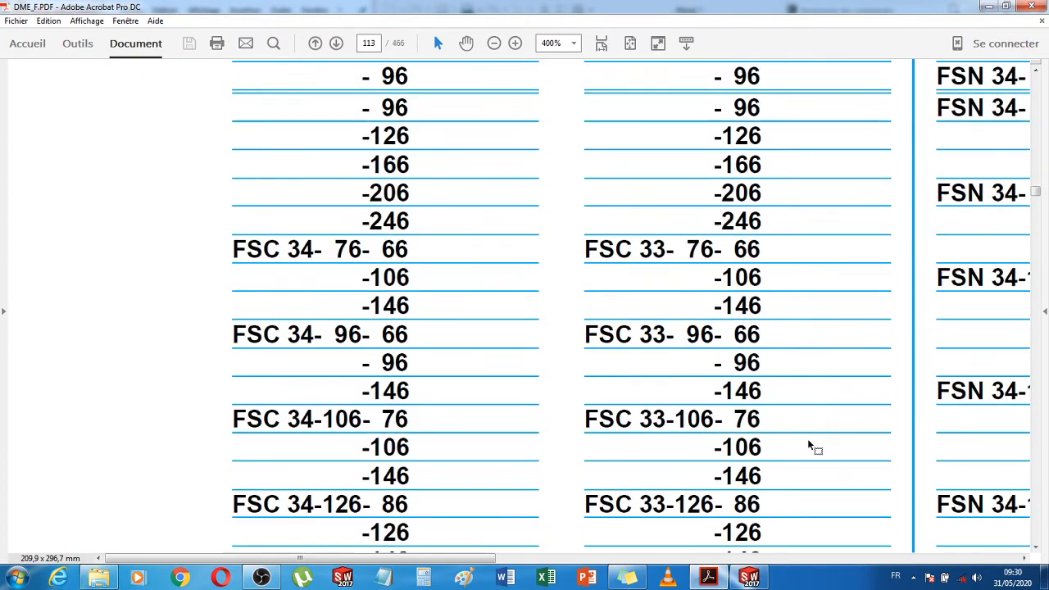
{"action": "scroll", "coordinate": [808, 443], "scroll_direction": "up", "scroll_amount": 10}
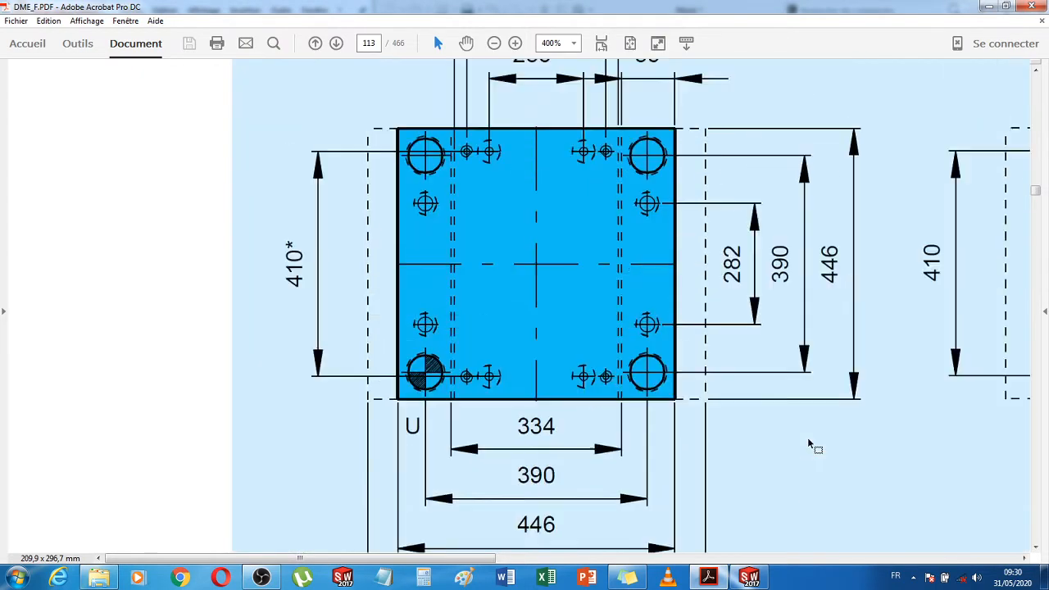
{"action": "scroll", "coordinate": [807, 443], "scroll_direction": "up", "scroll_amount": 12}
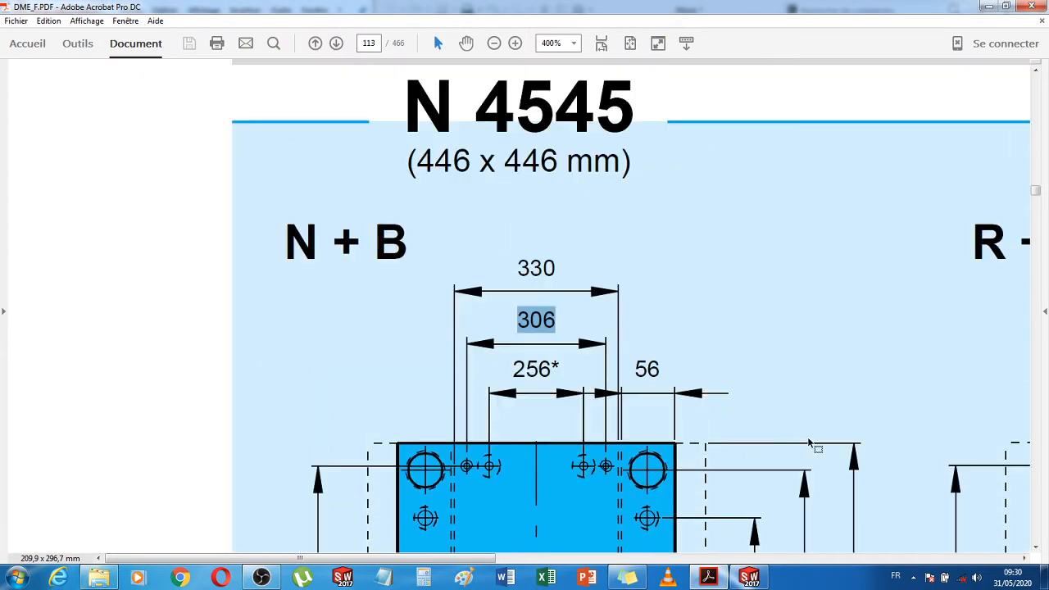
{"action": "scroll", "coordinate": [808, 441], "scroll_direction": "up", "scroll_amount": 3}
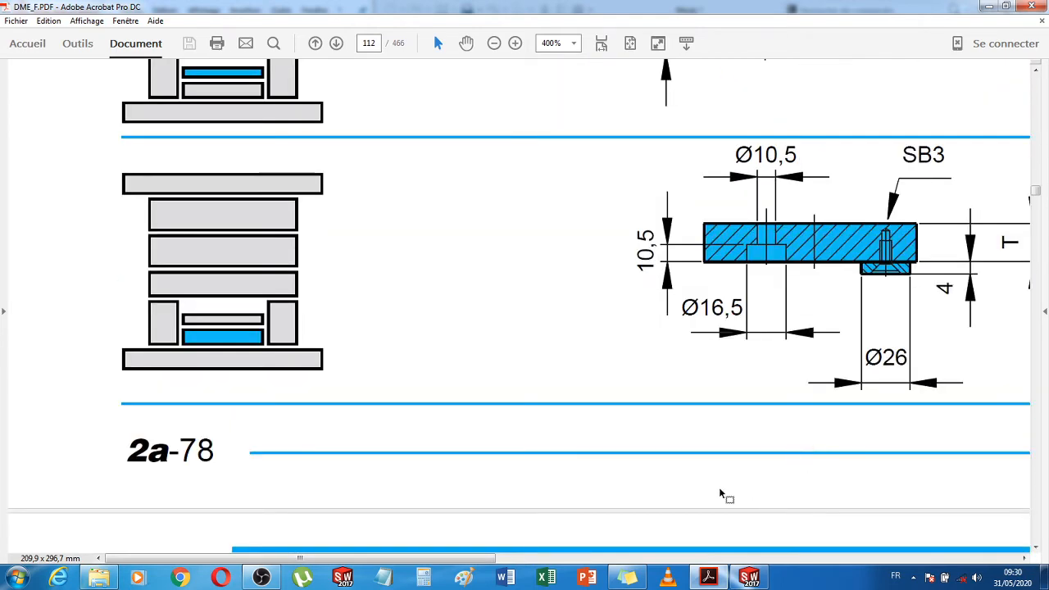
{"action": "scroll", "coordinate": [697, 493], "scroll_direction": "down", "scroll_amount": 1}
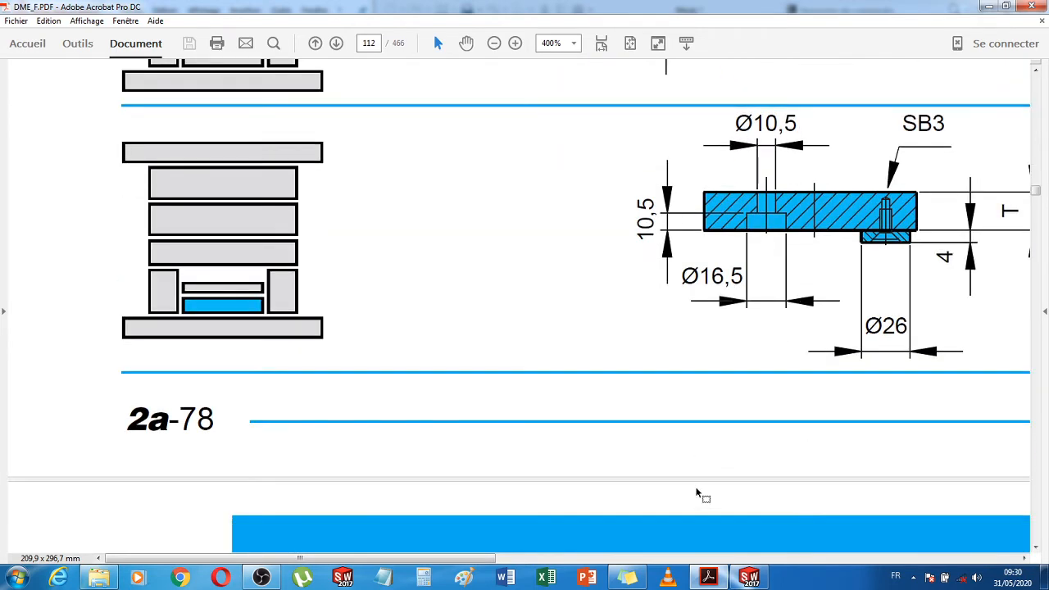
{"action": "left_click_drag", "start_coordinate": [300, 558], "coordinate": [432, 558]}
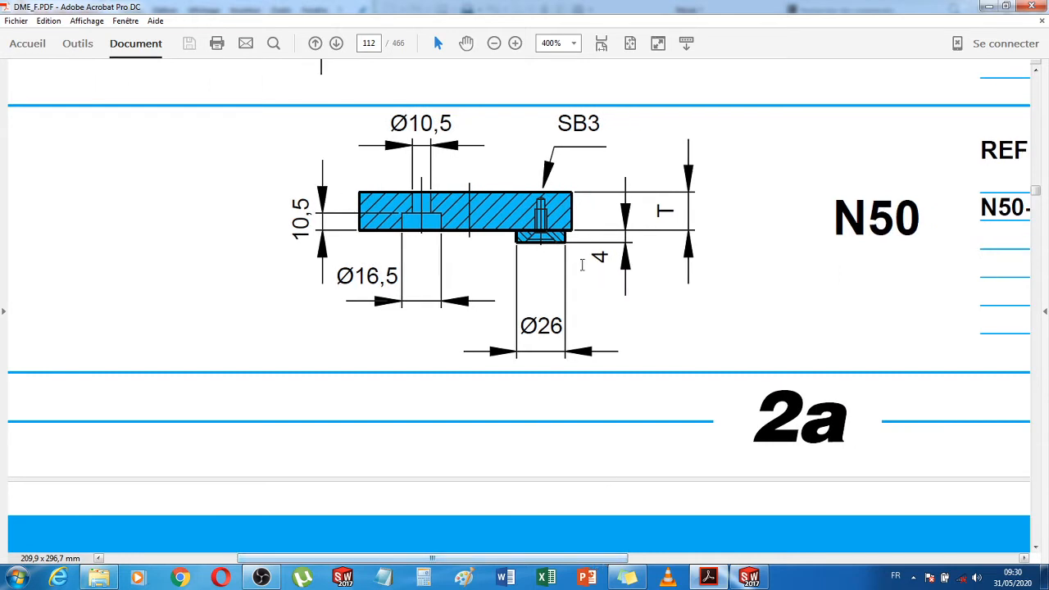
Back in SOLIDWORKS, set the tapped hole size to M4
{"action": "left_click", "coordinate": [750, 578]}
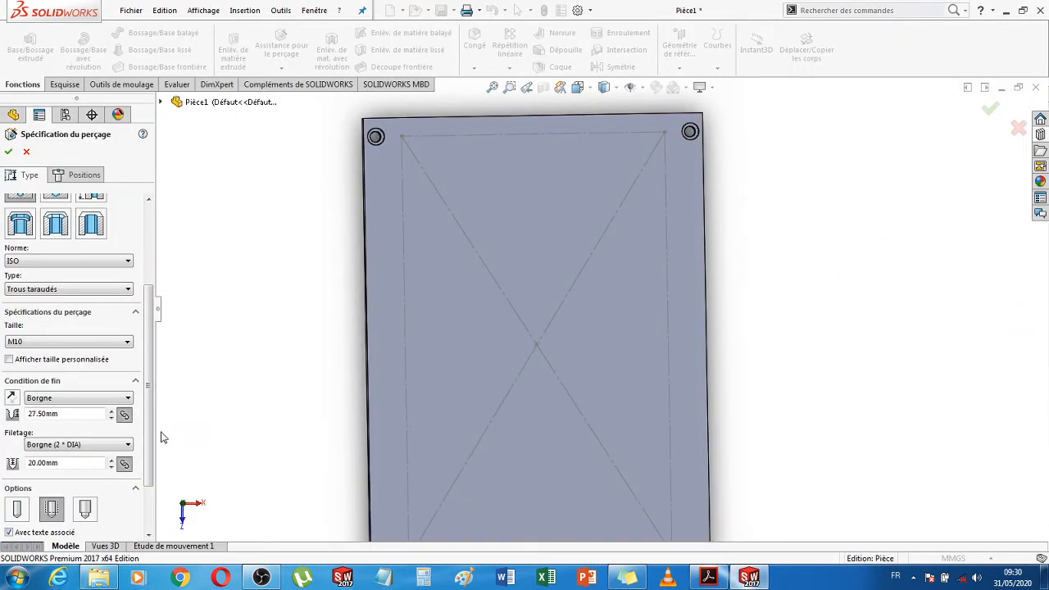
{"action": "scroll", "coordinate": [153, 429], "scroll_direction": "down", "scroll_amount": 2}
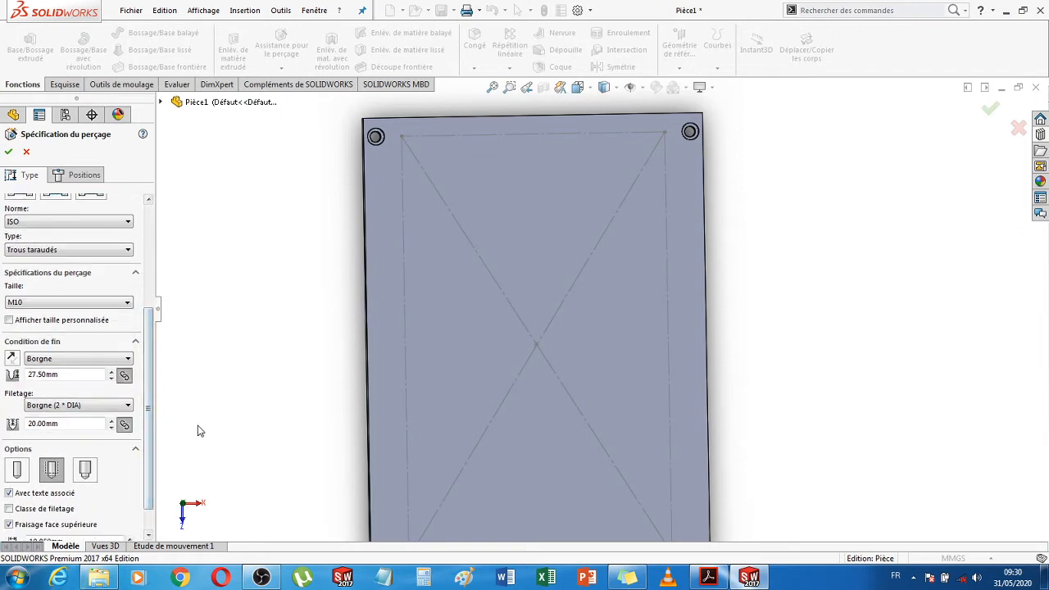
{"action": "left_click", "coordinate": [99, 304]}
{"action": "scroll", "coordinate": [131, 329], "scroll_direction": "up", "scroll_amount": 5}
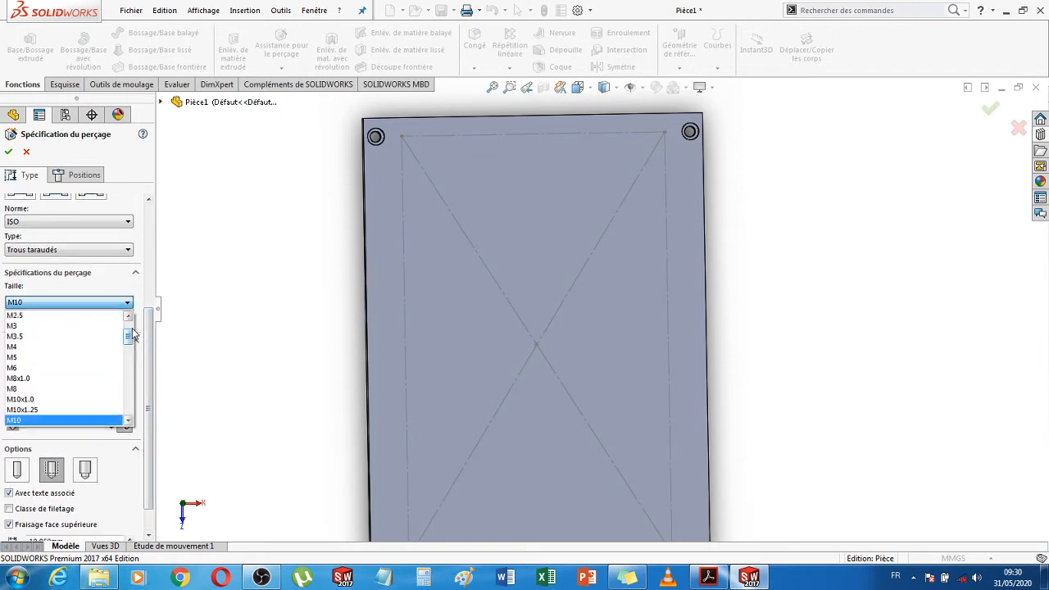
{"action": "left_click", "coordinate": [73, 352]}
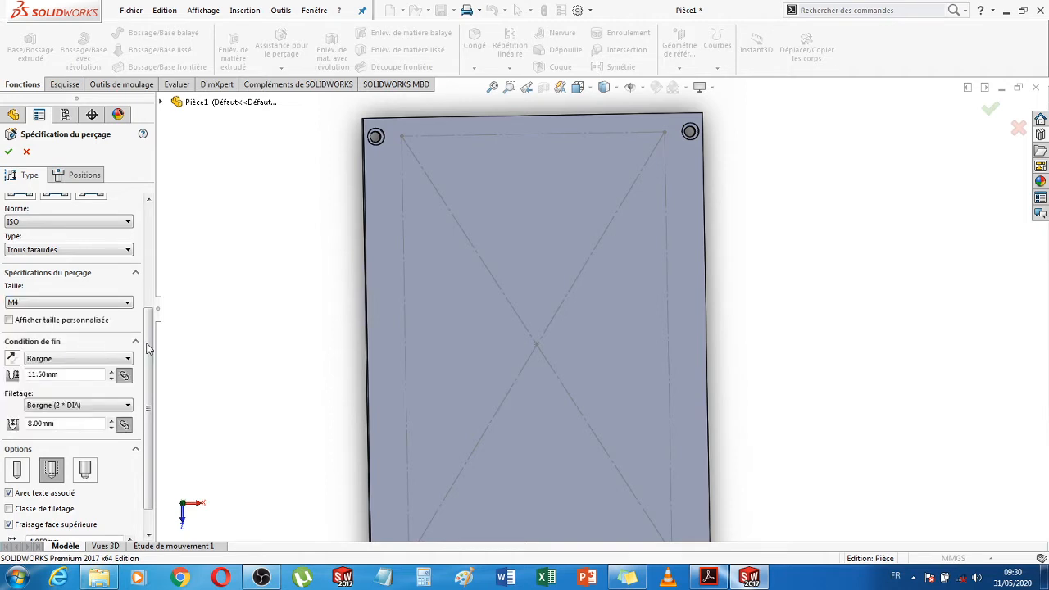
Place M4 tapped-hole points on the plate face at the two upper corners of the construction rectangle
{"action": "left_click_drag", "start_coordinate": [151, 409], "coordinate": [149, 369]}
{"action": "left_click", "coordinate": [9, 152]}
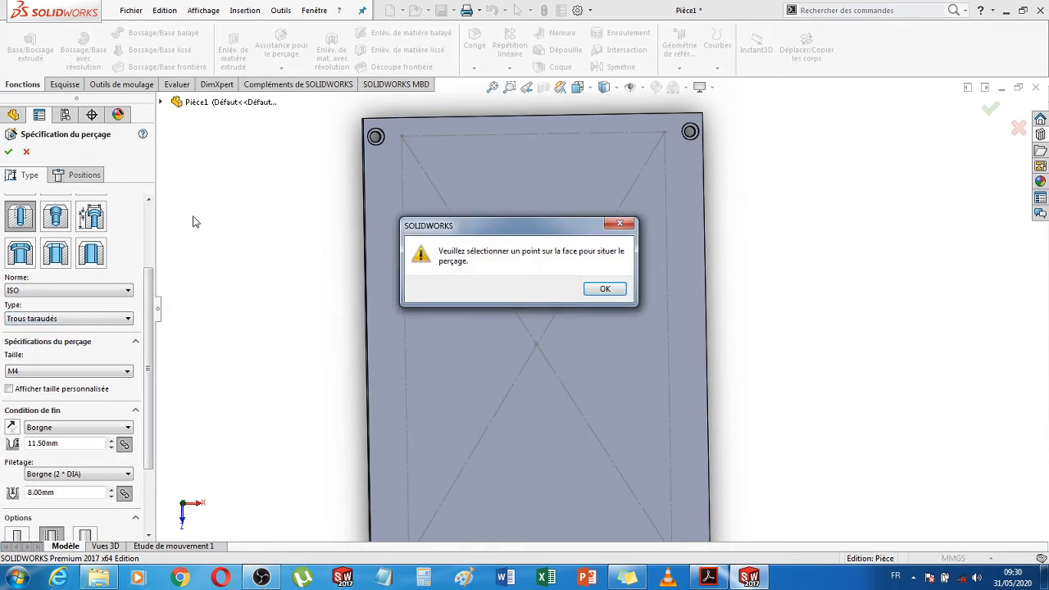
{"action": "left_click", "coordinate": [603, 289]}
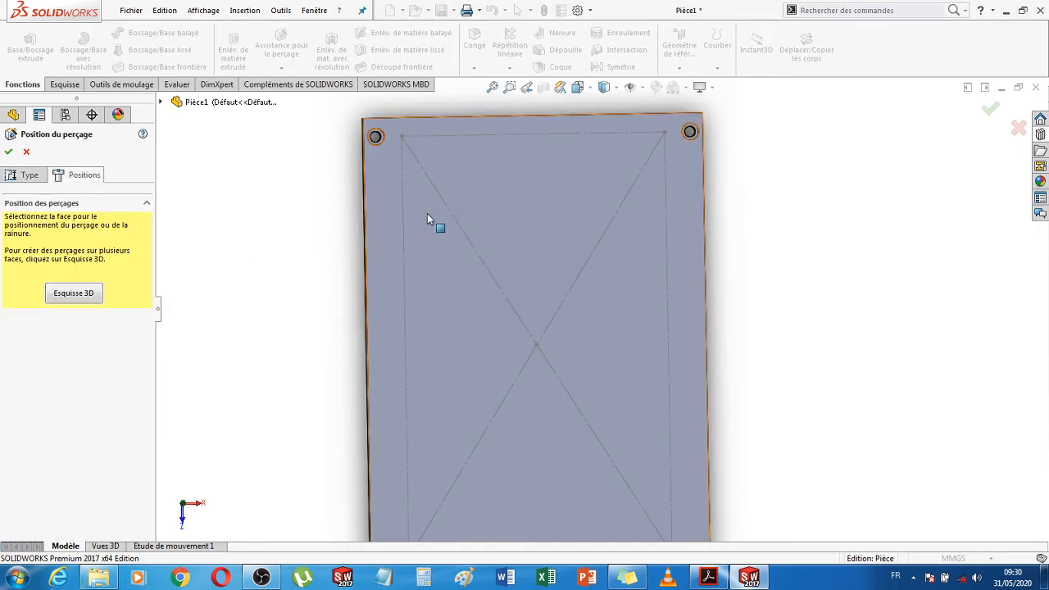
{"action": "left_click", "coordinate": [425, 243]}
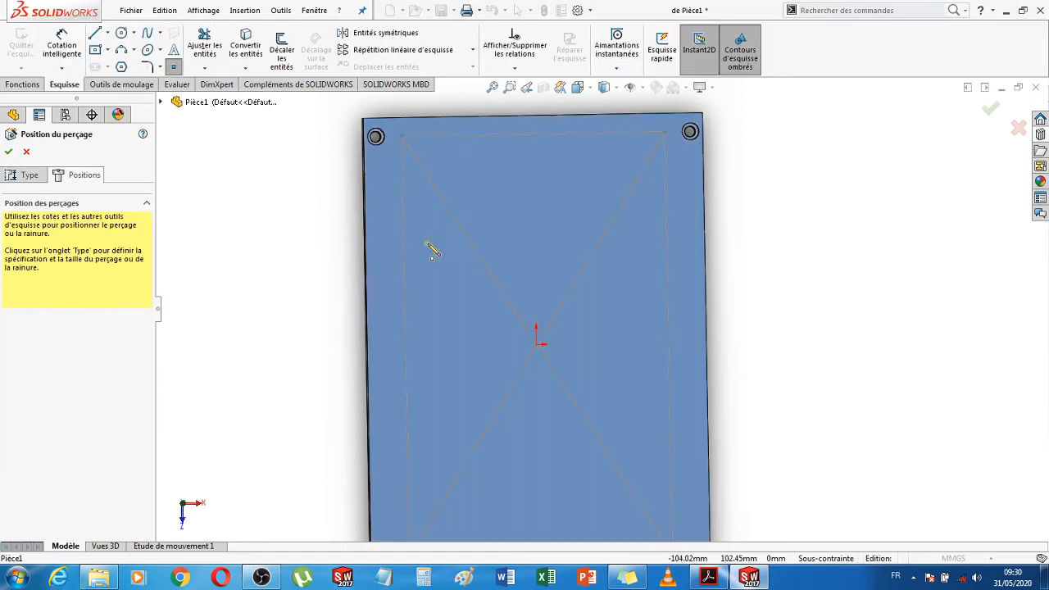
{"action": "left_click", "coordinate": [401, 136]}
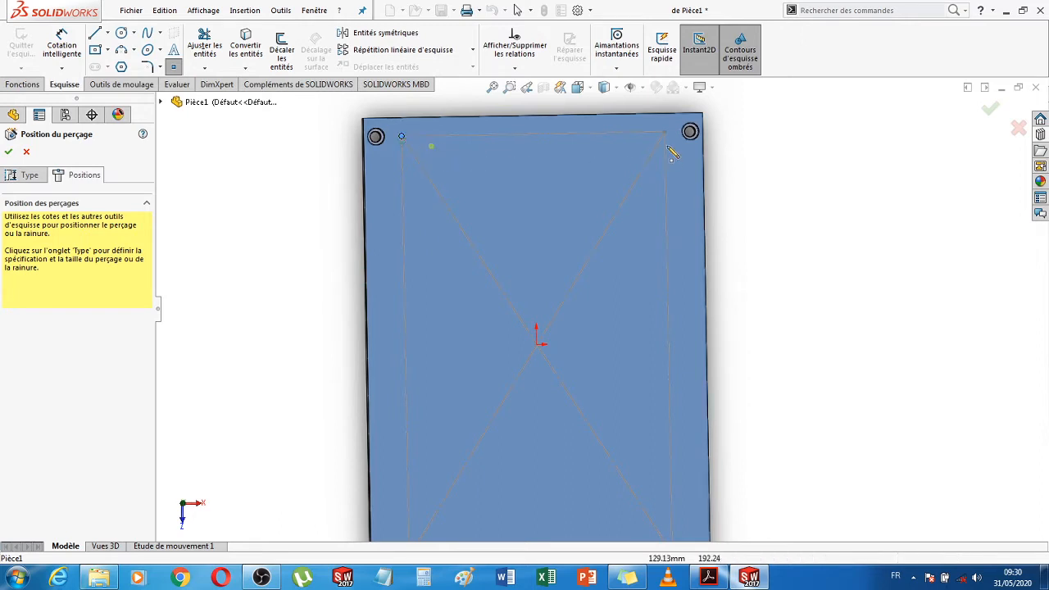
{"action": "scroll", "coordinate": [669, 140], "scroll_direction": "down", "scroll_amount": 5}
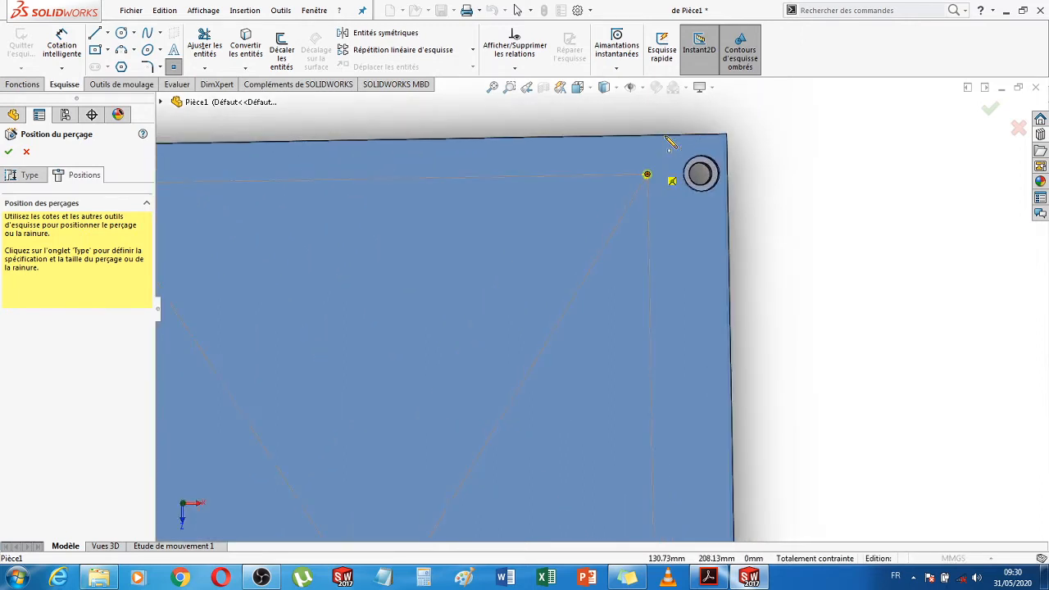
{"action": "scroll", "coordinate": [649, 211], "scroll_direction": "down", "scroll_amount": 2}
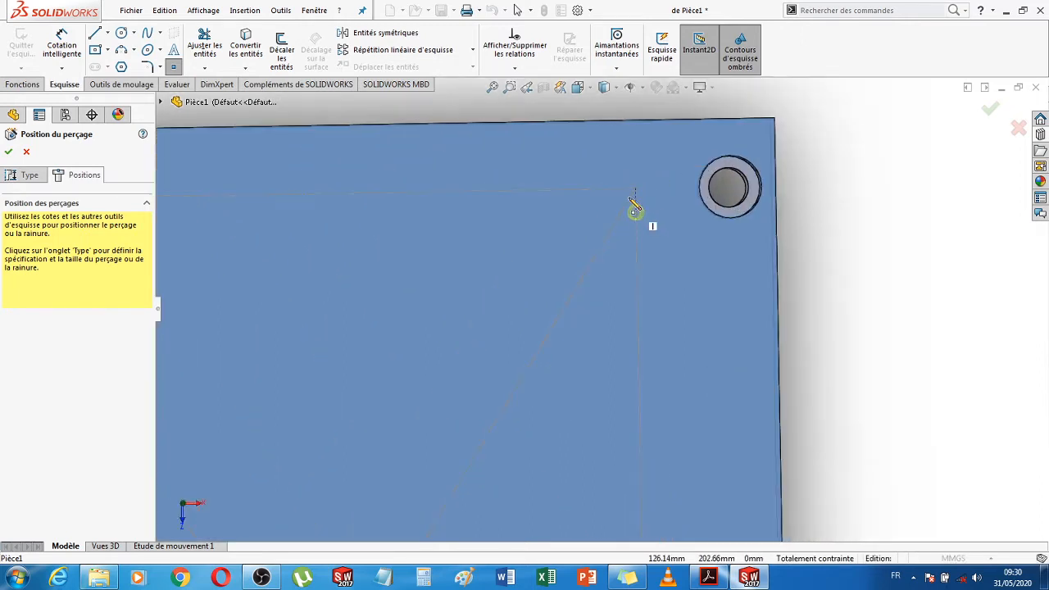
{"action": "left_click", "coordinate": [637, 190]}
{"action": "left_click", "coordinate": [610, 307]}
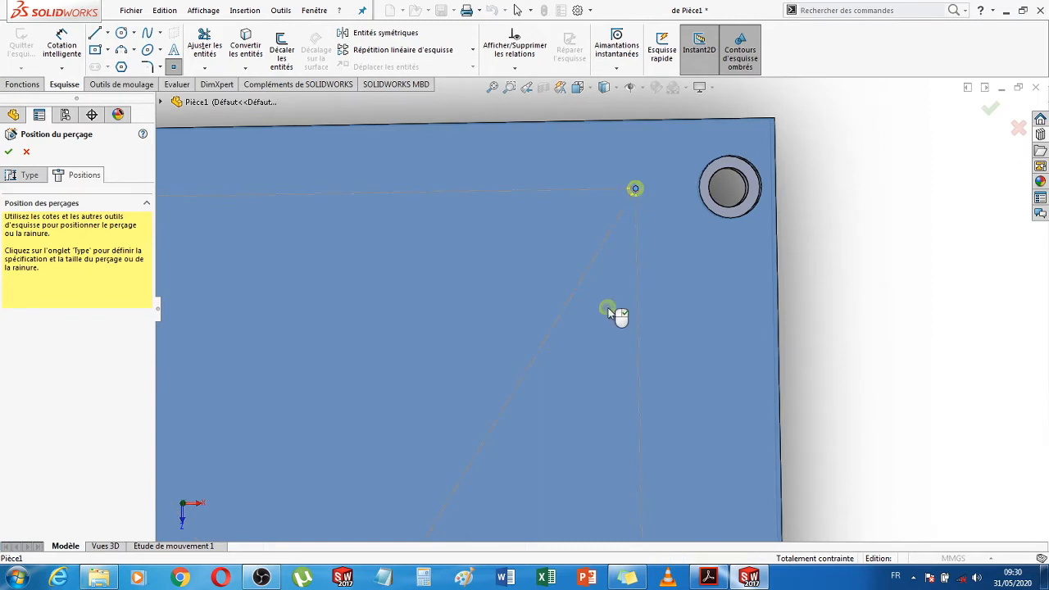
Add M4 tapped-hole points at the two lower corners of the construction rectangle
{"action": "scroll", "coordinate": [616, 312], "scroll_direction": "up", "scroll_amount": 3}
{"action": "scroll", "coordinate": [467, 422], "scroll_direction": "up", "scroll_amount": 4}
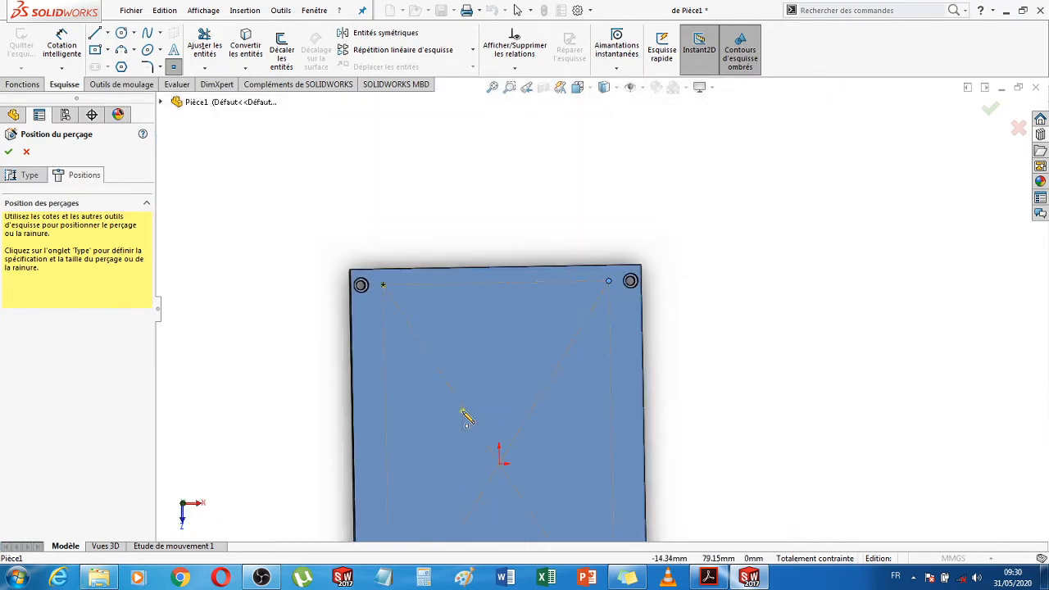
{"action": "scroll", "coordinate": [546, 457], "scroll_direction": "down", "scroll_amount": 6}
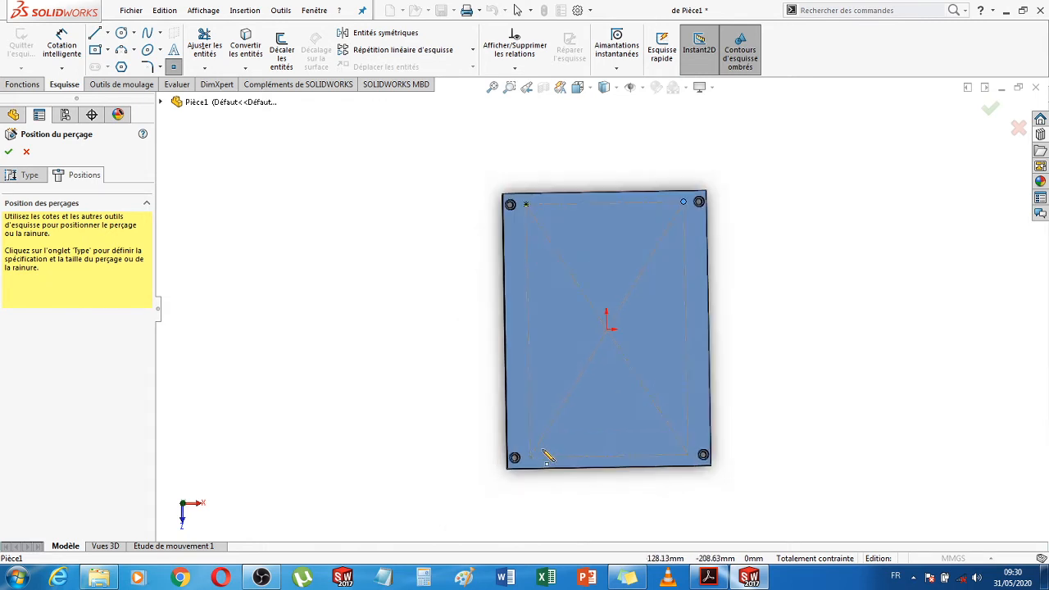
{"action": "scroll", "coordinate": [587, 434], "scroll_direction": "down", "scroll_amount": 2}
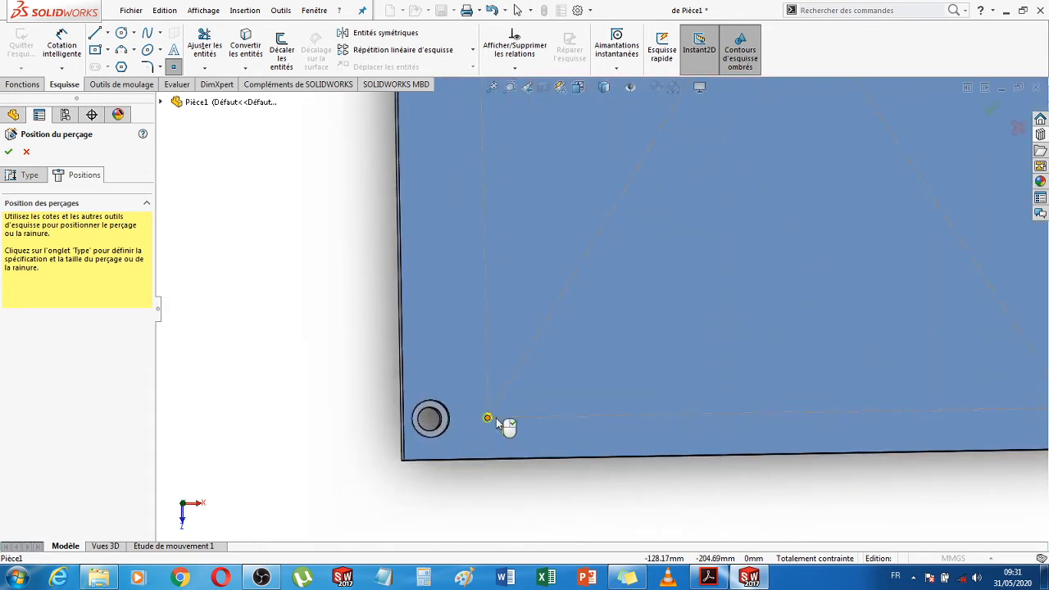
{"action": "scroll", "coordinate": [814, 415], "scroll_direction": "up", "scroll_amount": 5}
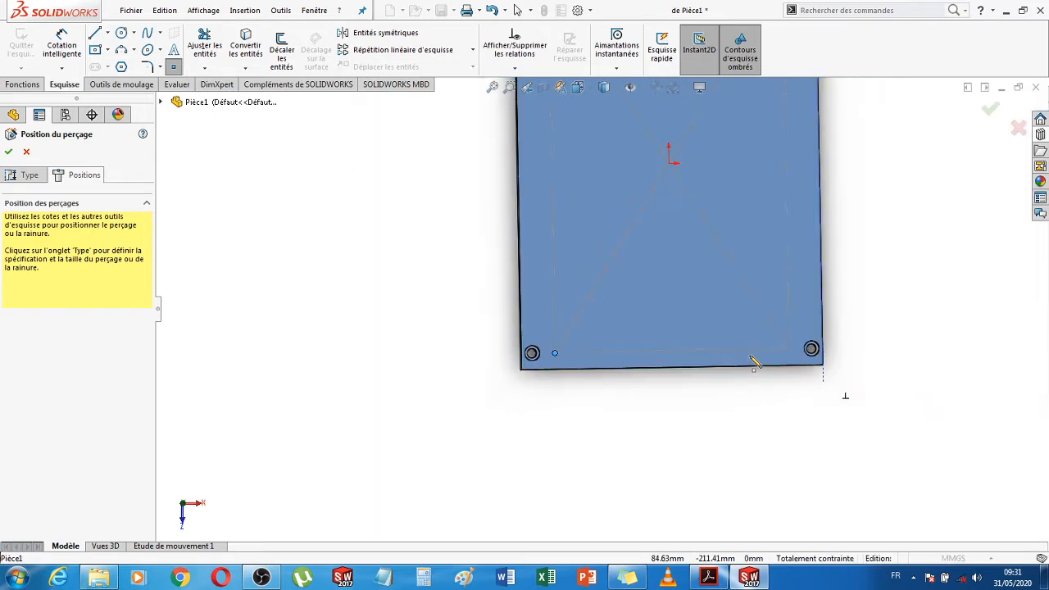
{"action": "scroll", "coordinate": [754, 363], "scroll_direction": "down", "scroll_amount": 4}
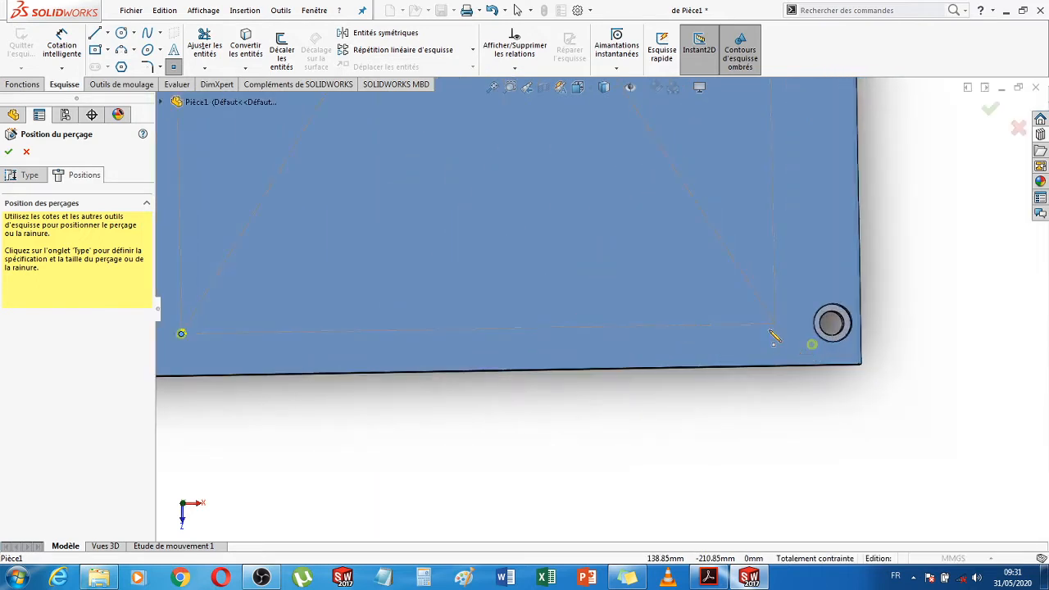
{"action": "scroll", "coordinate": [777, 330], "scroll_direction": "down", "scroll_amount": 1}
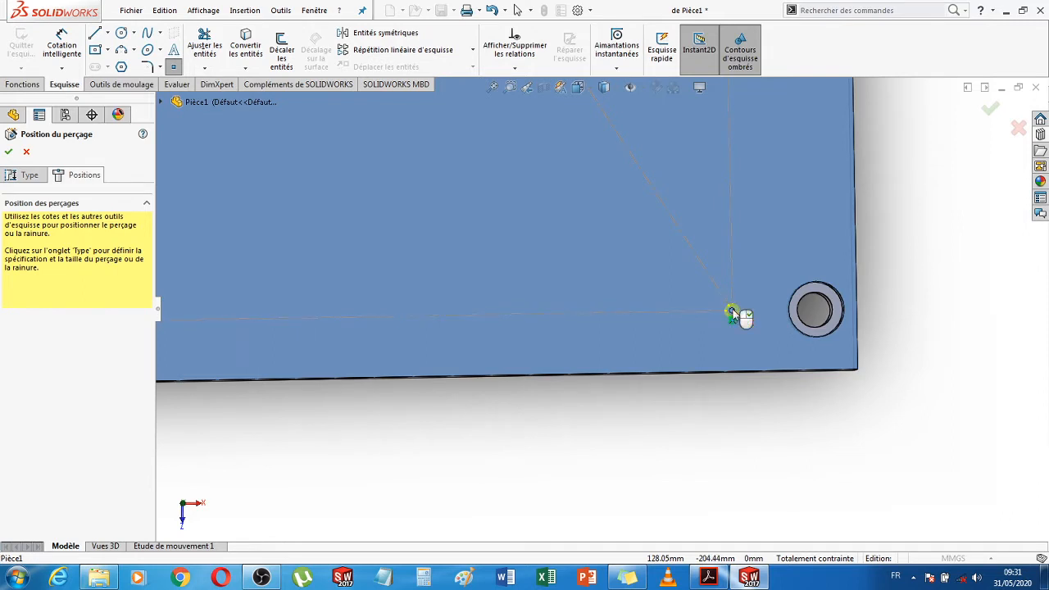
{"action": "left_click", "coordinate": [699, 340]}
{"action": "scroll", "coordinate": [703, 348], "scroll_direction": "up", "scroll_amount": 1}
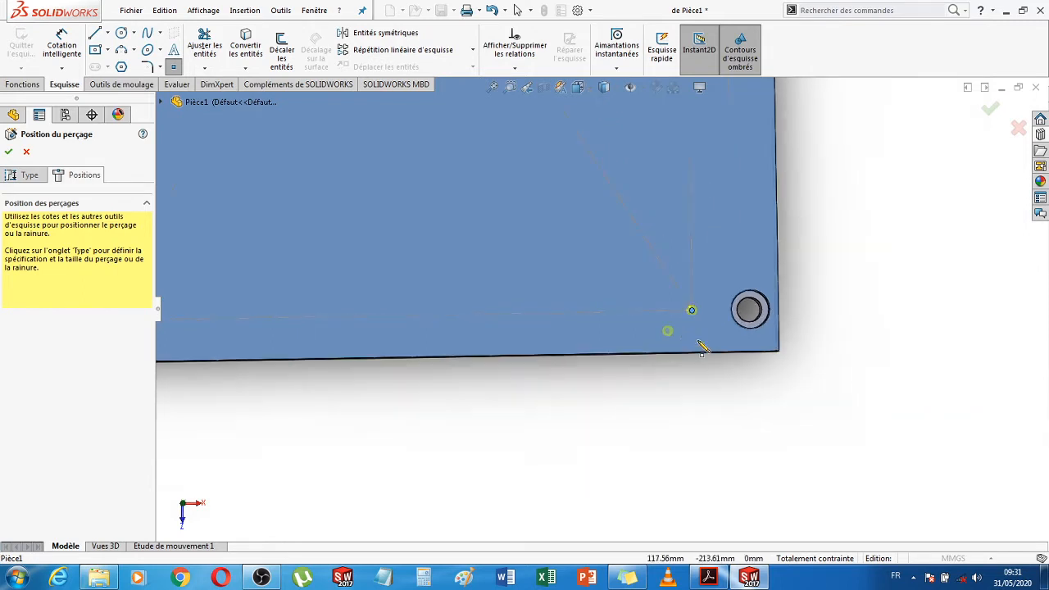
Check the placed points and create the M4 tapped holes at all four corners of the construction rectangle
{"action": "scroll", "coordinate": [702, 348], "scroll_direction": "up", "scroll_amount": 6}
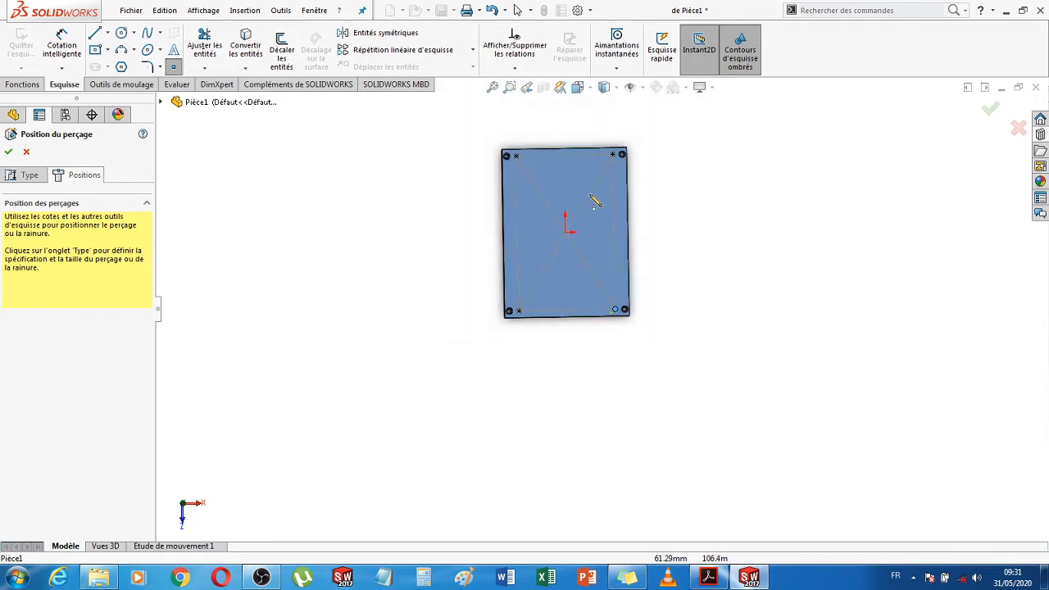
{"action": "scroll", "coordinate": [562, 181], "scroll_direction": "down", "scroll_amount": 5}
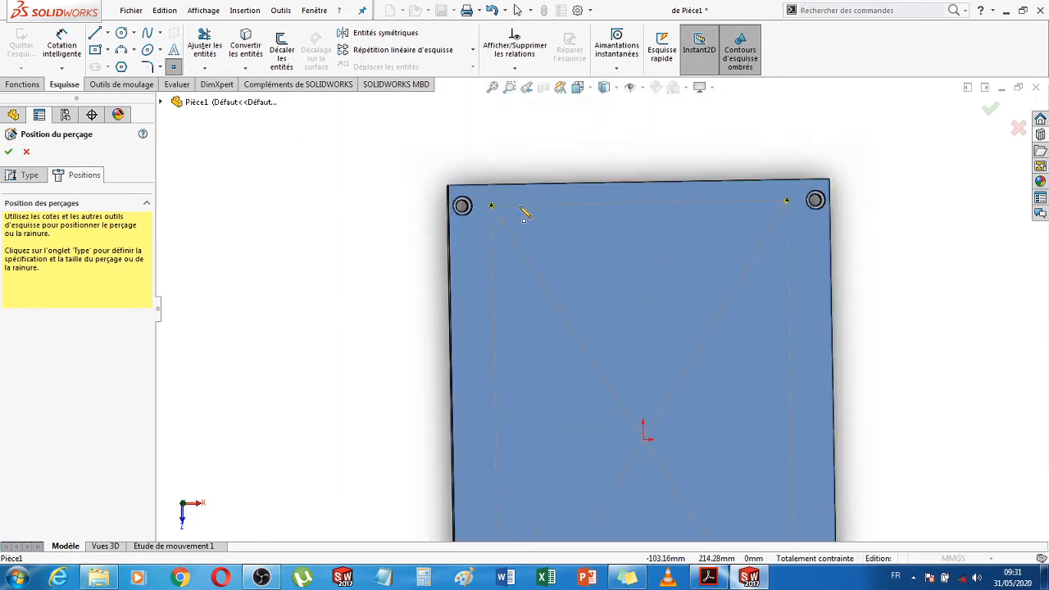
{"action": "scroll", "coordinate": [516, 217], "scroll_direction": "down", "scroll_amount": 2}
{"action": "scroll", "coordinate": [485, 250], "scroll_direction": "down", "scroll_amount": 2}
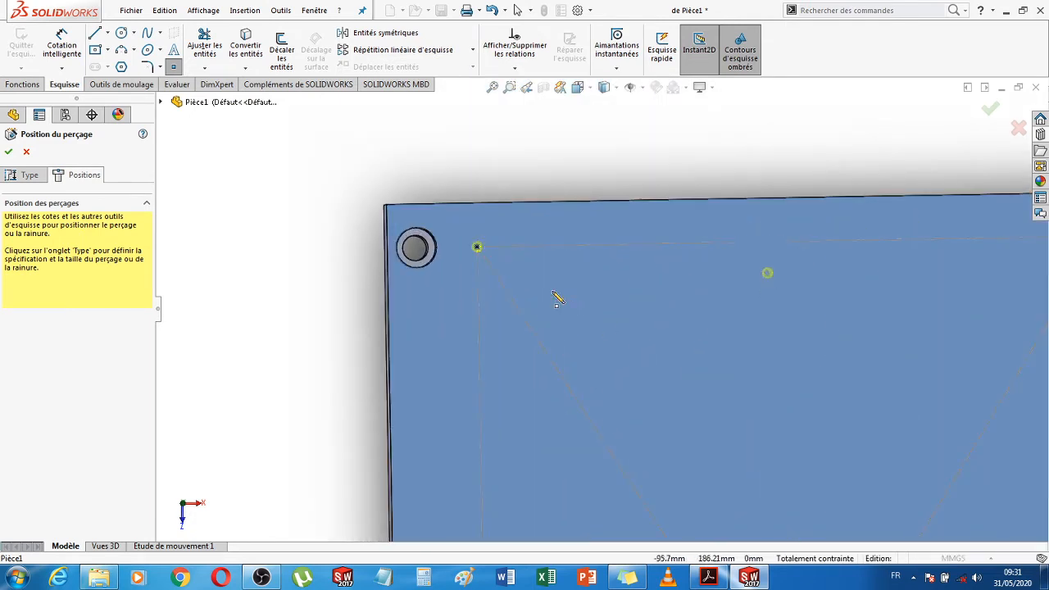
{"action": "scroll", "coordinate": [500, 258], "scroll_direction": "down", "scroll_amount": 3}
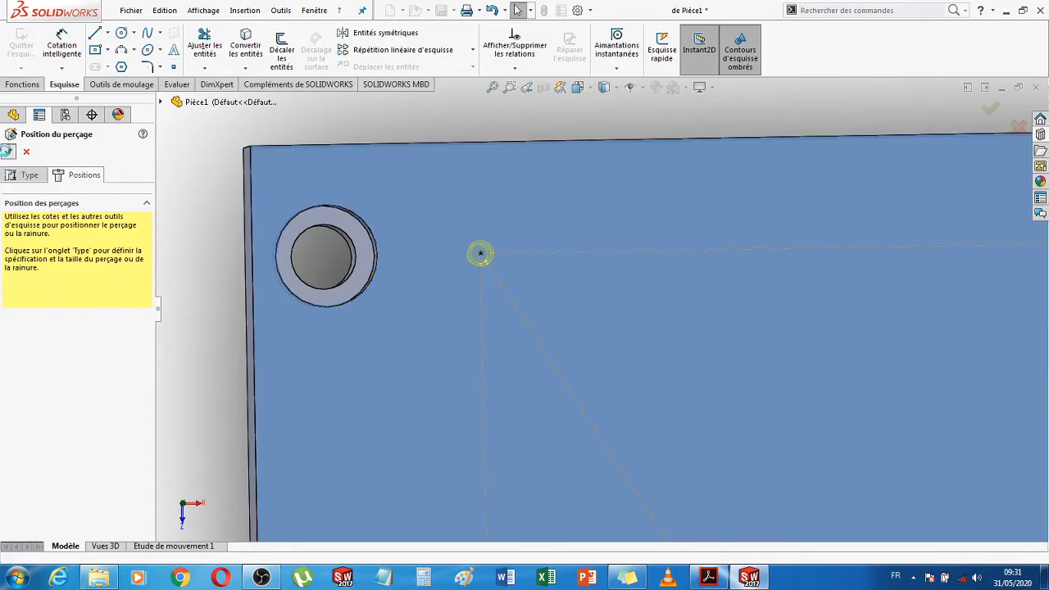
{"action": "left_click", "coordinate": [8, 152]}
Hide the Esquisse4 construction sketch and inspect the tapped and counterbored holes from both sides of the plate
{"action": "scroll", "coordinate": [511, 388], "scroll_direction": "up", "scroll_amount": 10}
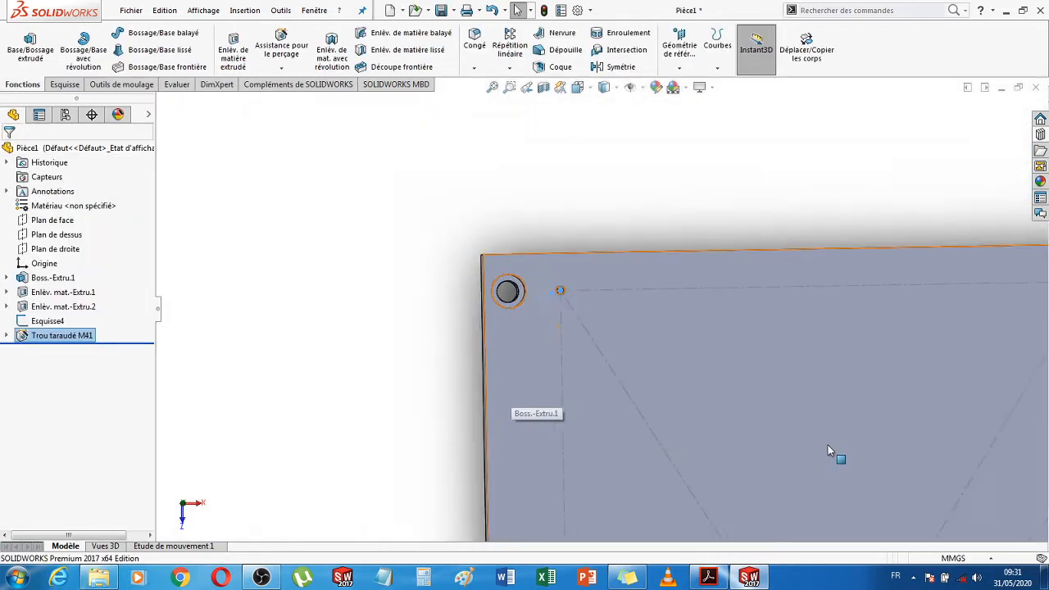
{"action": "middle_click_drag", "start_coordinate": [867, 415], "coordinate": [634, 426]}
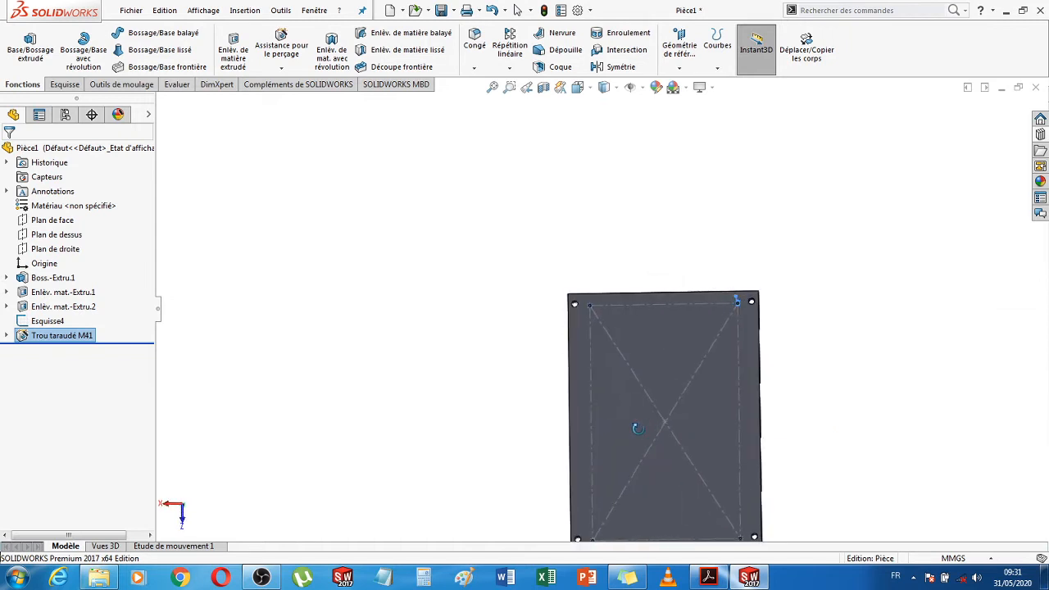
{"action": "left_click", "coordinate": [902, 416]}
{"action": "middle_click_drag", "start_coordinate": [902, 421], "coordinate": [768, 467]}
{"action": "scroll", "coordinate": [765, 466], "scroll_direction": "down", "scroll_amount": 2}
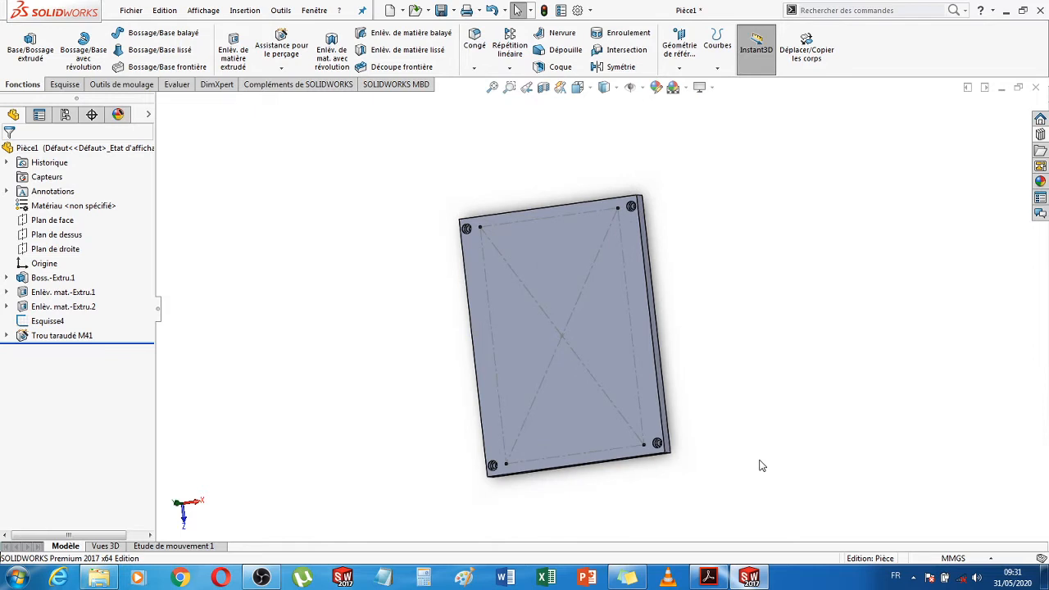
{"action": "left_click", "coordinate": [49, 321]}
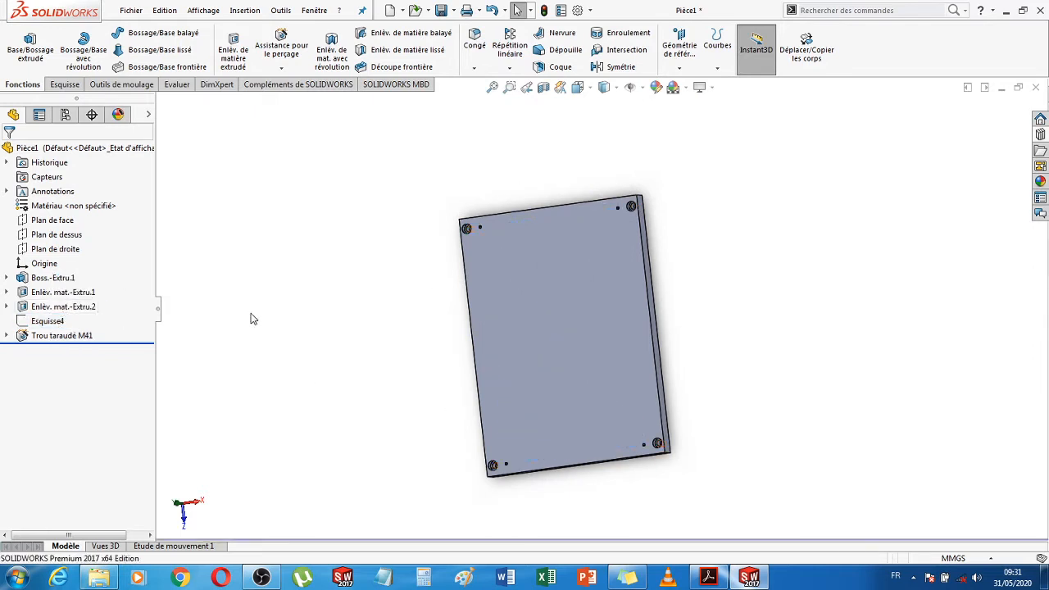
{"action": "middle_click_drag", "start_coordinate": [295, 330], "coordinate": [337, 318]}
{"action": "scroll", "coordinate": [525, 233], "scroll_direction": "down", "scroll_amount": 10}
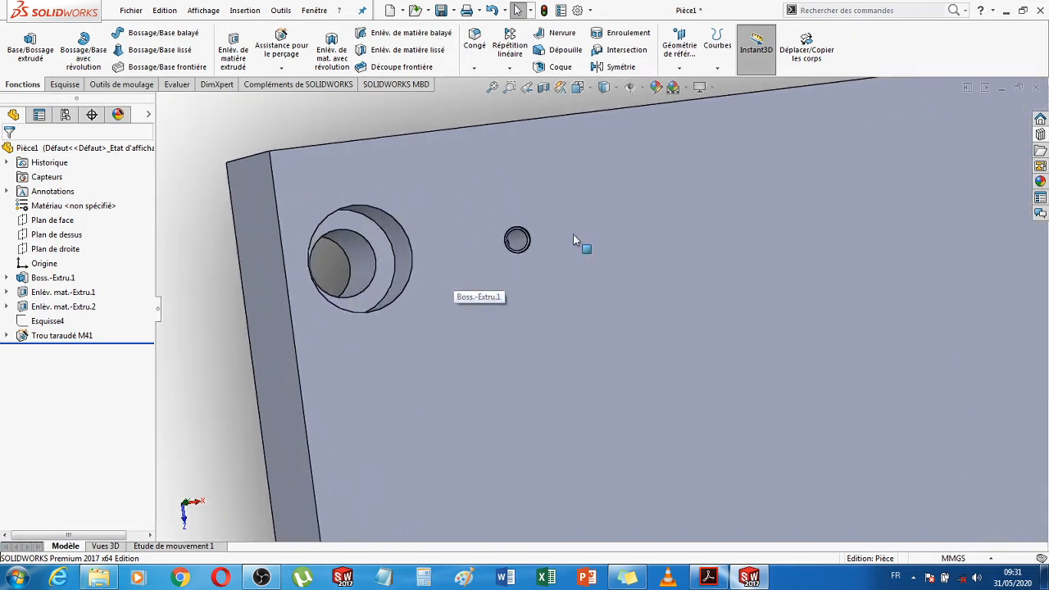
{"action": "scroll", "coordinate": [573, 239], "scroll_direction": "up", "scroll_amount": 8}
{"action": "scroll", "coordinate": [684, 363], "scroll_direction": "up", "scroll_amount": 6}
{"action": "middle_click_drag", "start_coordinate": [798, 394], "coordinate": [607, 298]}
{"action": "middle_click_drag", "start_coordinate": [831, 352], "coordinate": [740, 303]}
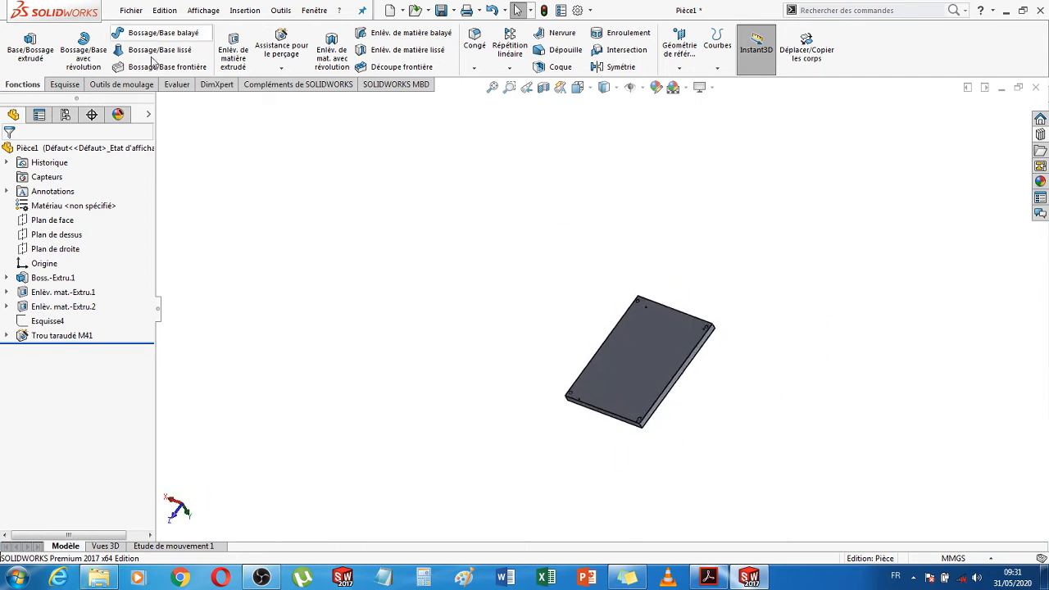
Save the part as "plaque ejectrice N50" in the TP 2 folder on the desktop (Bureau)
{"action": "left_click", "coordinate": [128, 10]}
{"action": "left_click", "coordinate": [533, 186]}
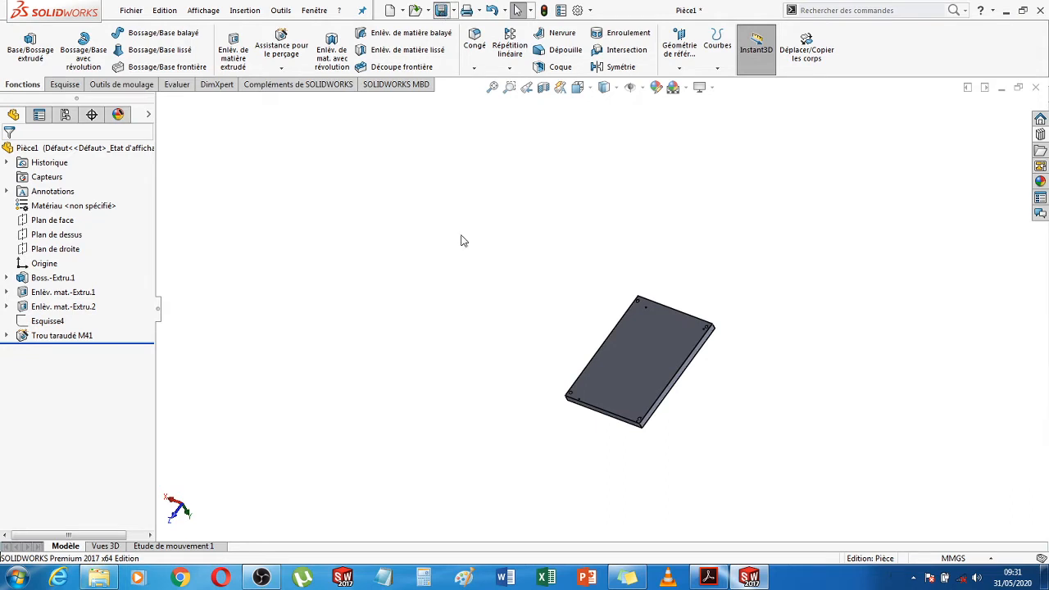
{"action": "key", "text": "ctrl+s"}
{"action": "type", "text": "plaque ejectrice N50"}
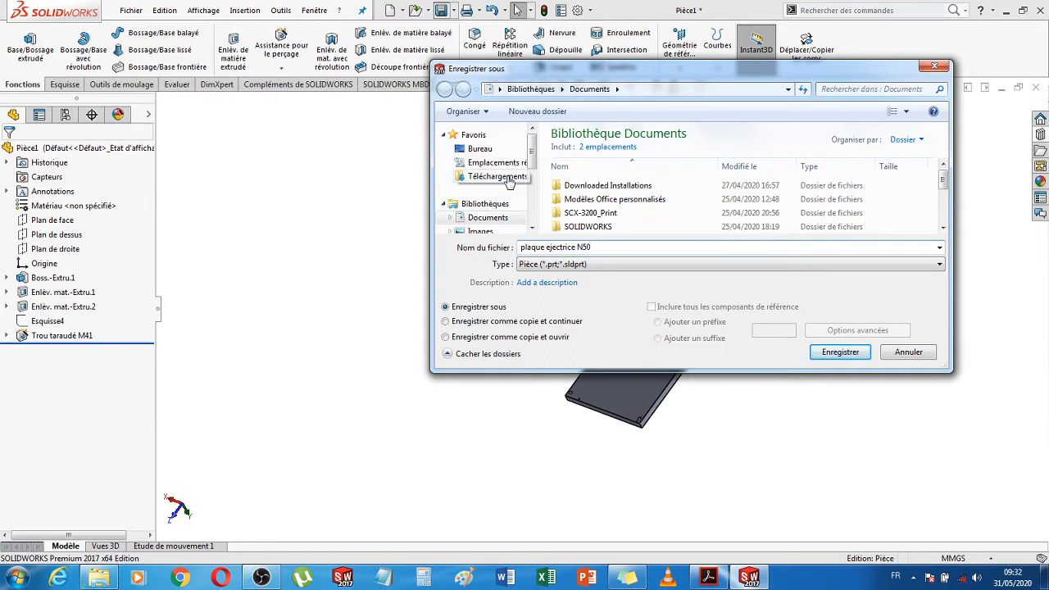
{"action": "left_click", "coordinate": [479, 148]}
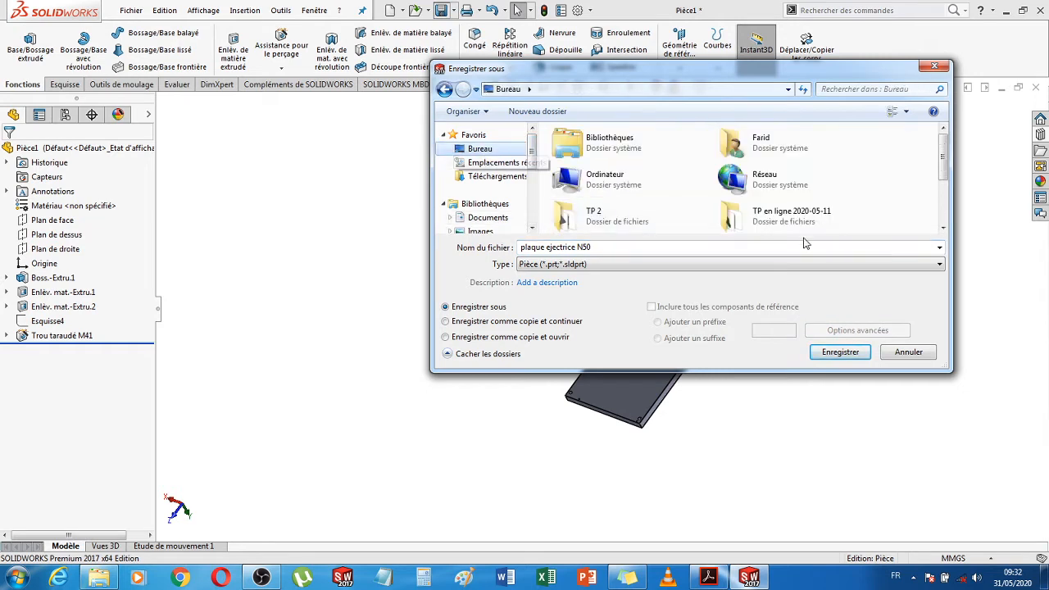
{"action": "left_click", "coordinate": [569, 233]}
{"action": "double_click", "coordinate": [569, 232]}
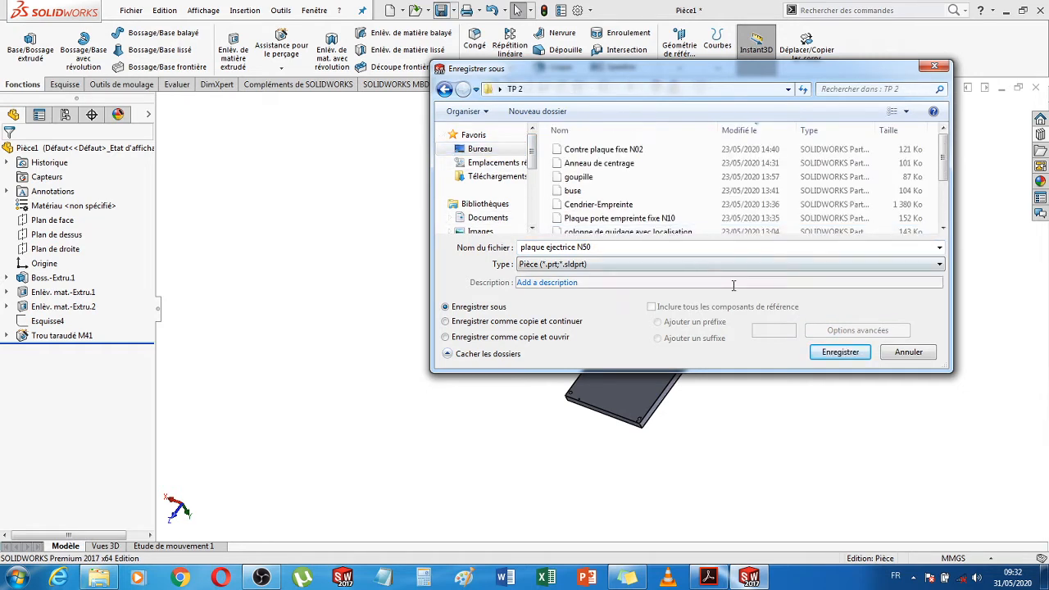
{"action": "left_click", "coordinate": [840, 351]}
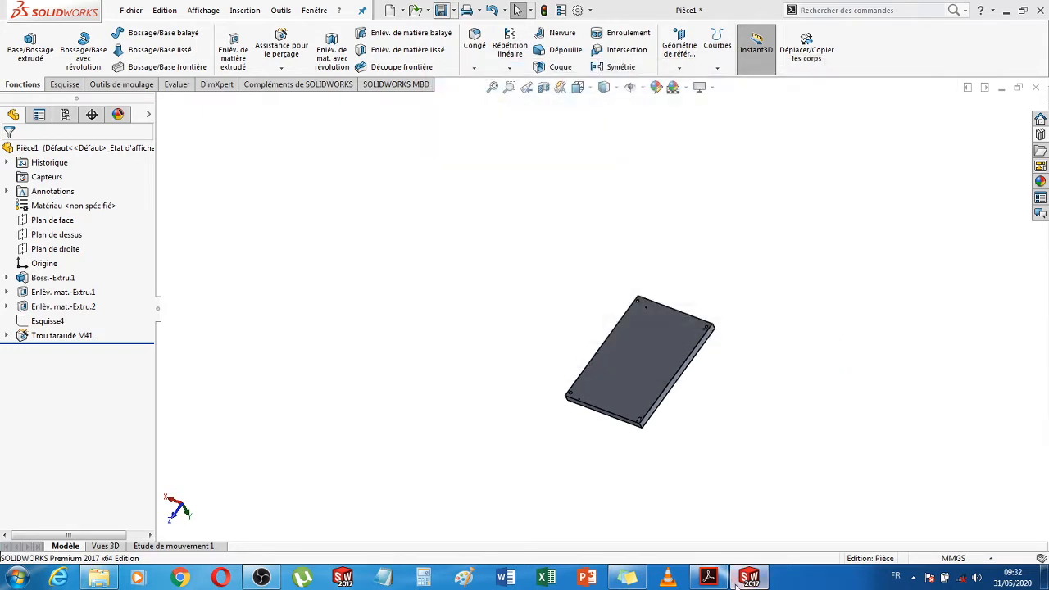
Switch to the catalogue PDF and examine the N40 plate section with its M10 hole, above the N50 section
{"action": "left_click", "coordinate": [709, 577]}
{"action": "scroll", "coordinate": [574, 445], "scroll_direction": "up", "scroll_amount": 5}
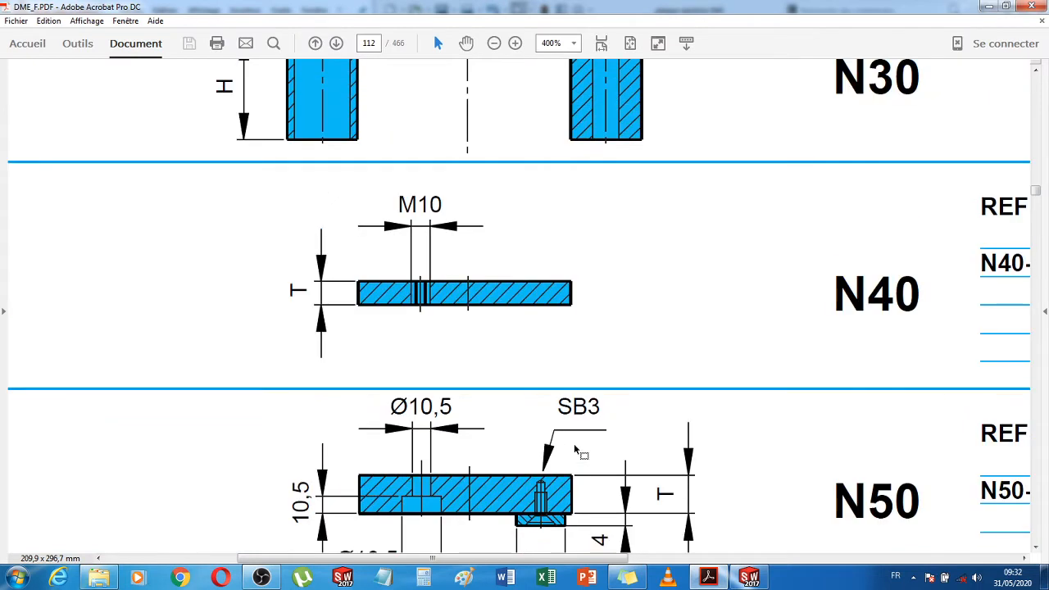
{"action": "mouse_move", "coordinate": [559, 562]}
{"action": "left_mouse_down"}
{"action": "mouse_move", "coordinate": [597, 562]}
{"action": "mouse_move", "coordinate": [569, 562]}
{"action": "left_mouse_up"}
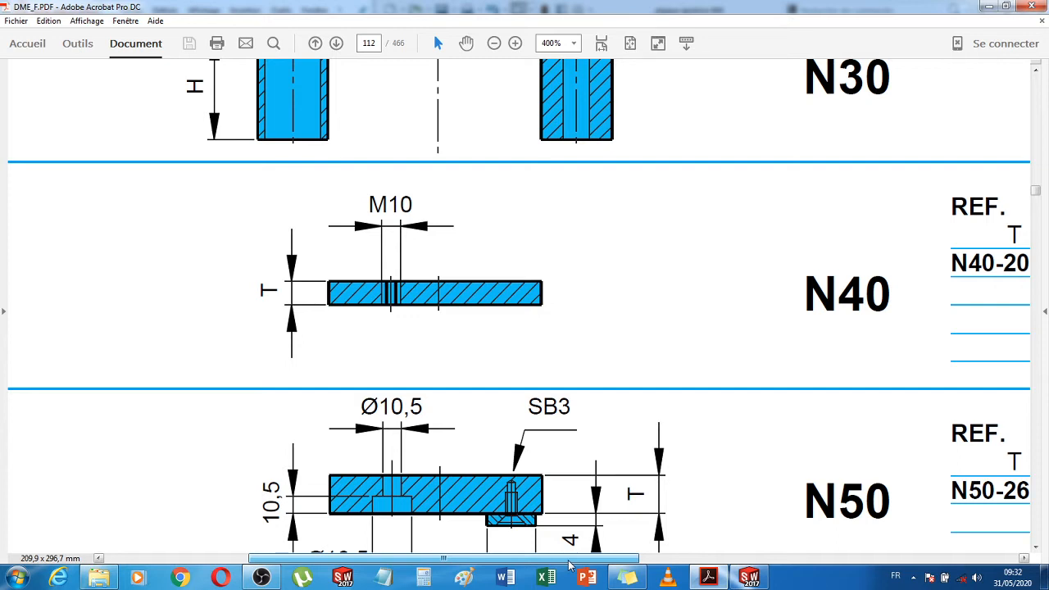
Return to SOLIDWORKS and close the saved N50 ejector plate part
{"action": "left_click", "coordinate": [749, 578]}
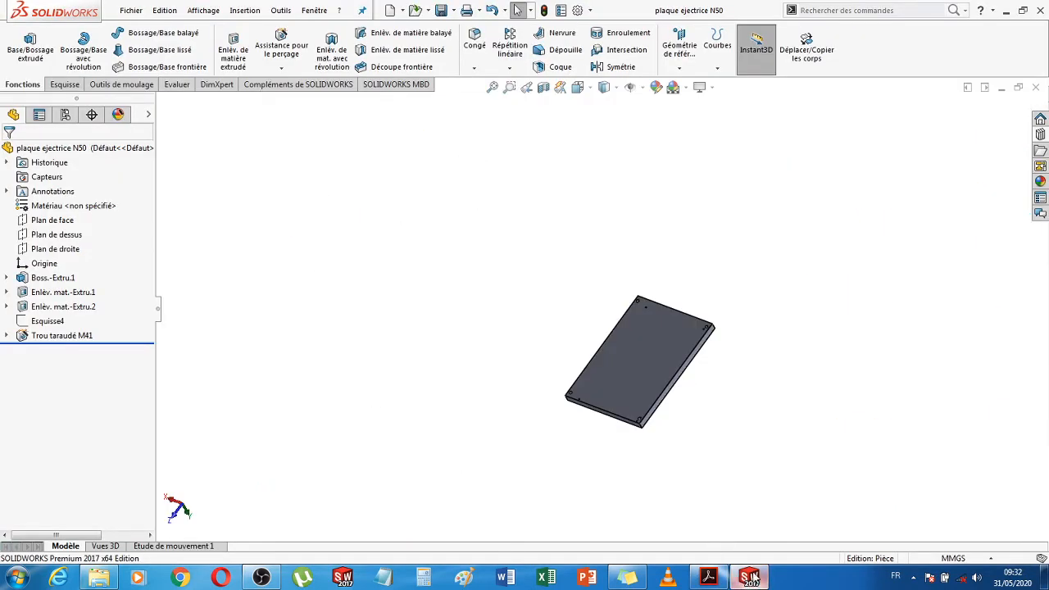
{"action": "left_click", "coordinate": [752, 578]}
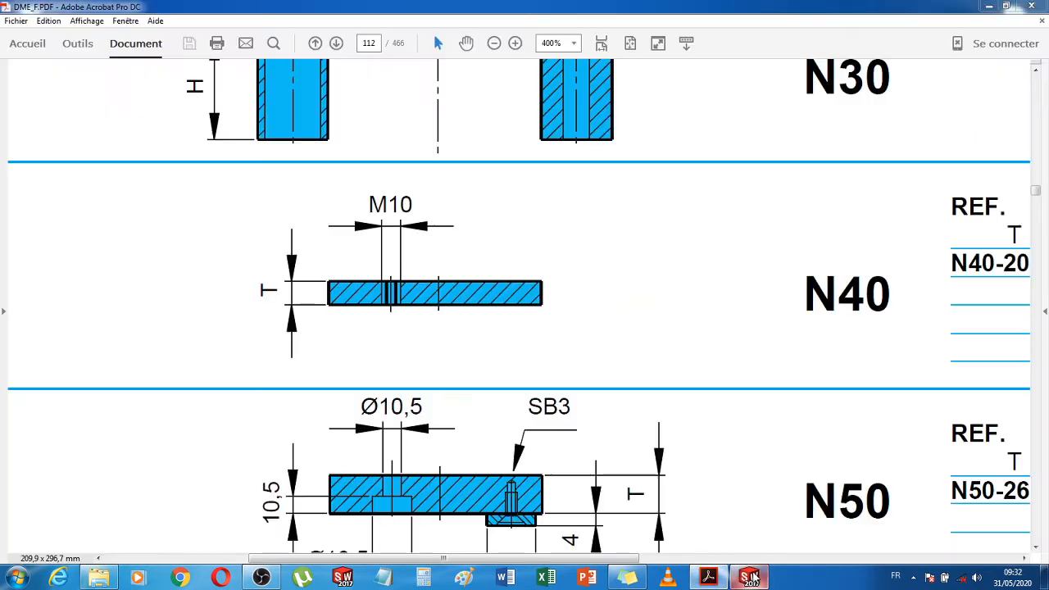
{"action": "left_click", "coordinate": [753, 578]}
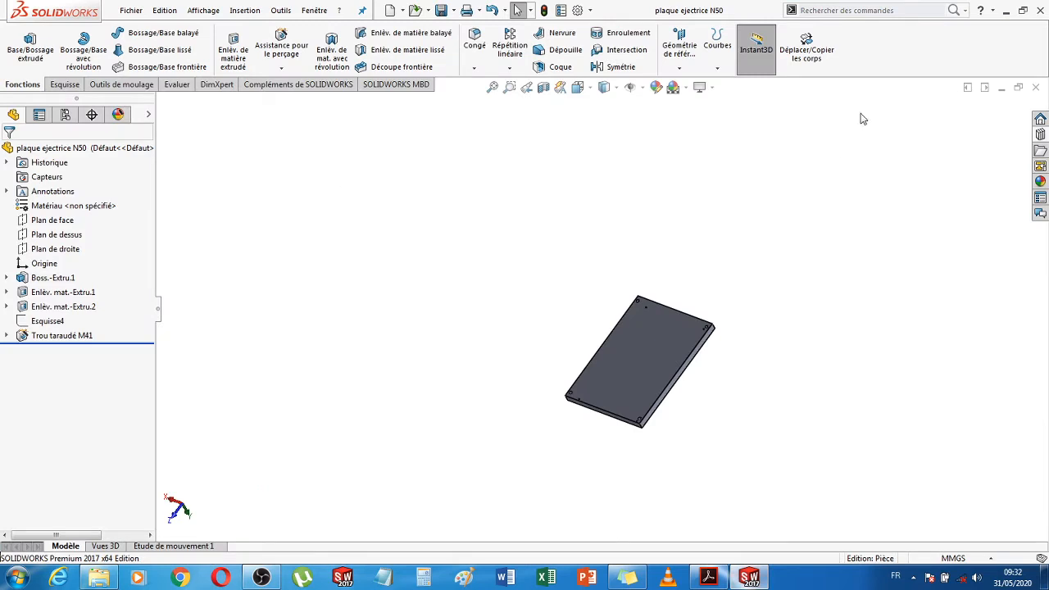
{"action": "left_click", "coordinate": [1037, 88]}
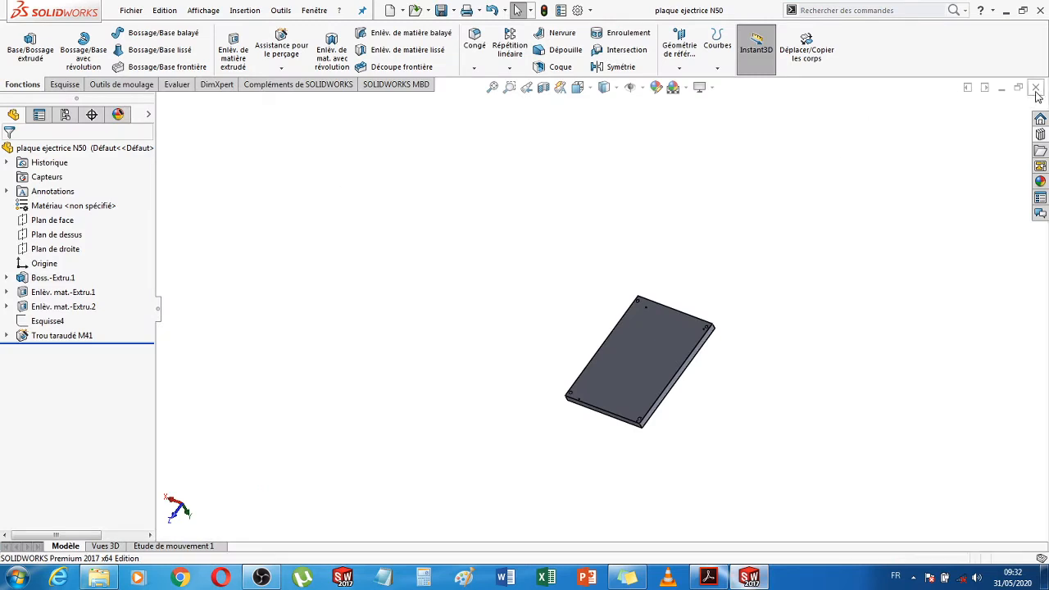
Create a new part and start a sketch on the top plane (Plan de dessus)
{"action": "left_click", "coordinate": [128, 10]}
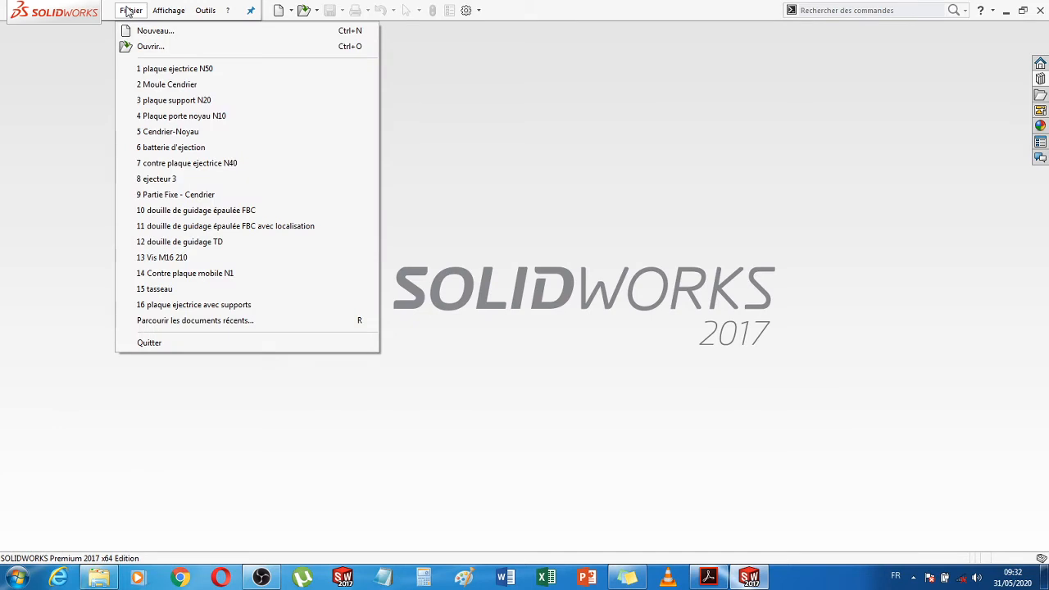
{"action": "left_click", "coordinate": [145, 32]}
{"action": "double_click", "coordinate": [302, 319]}
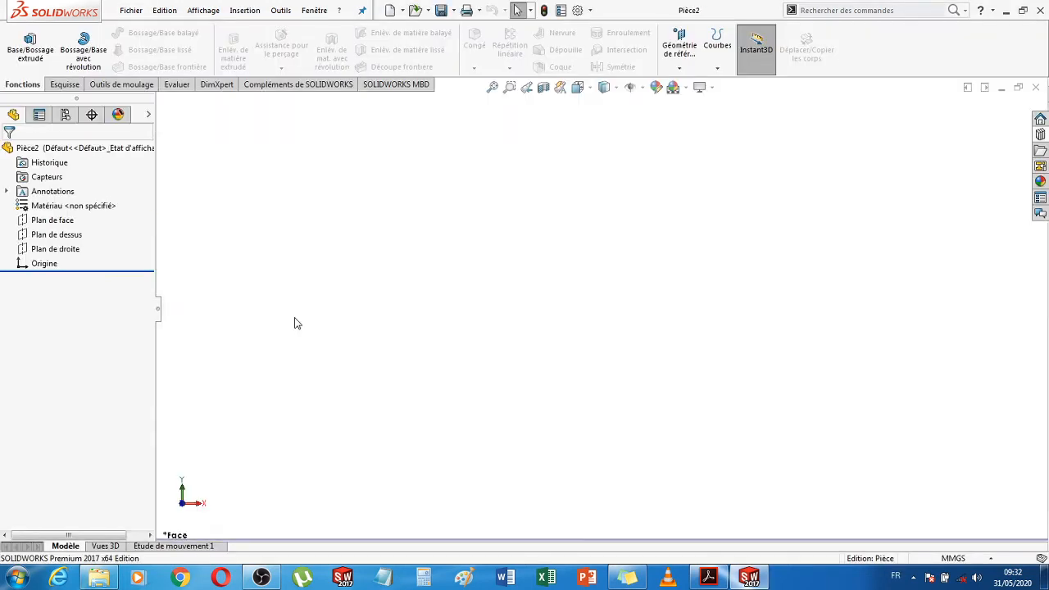
{"action": "left_click", "coordinate": [68, 236]}
{"action": "left_click", "coordinate": [79, 213]}
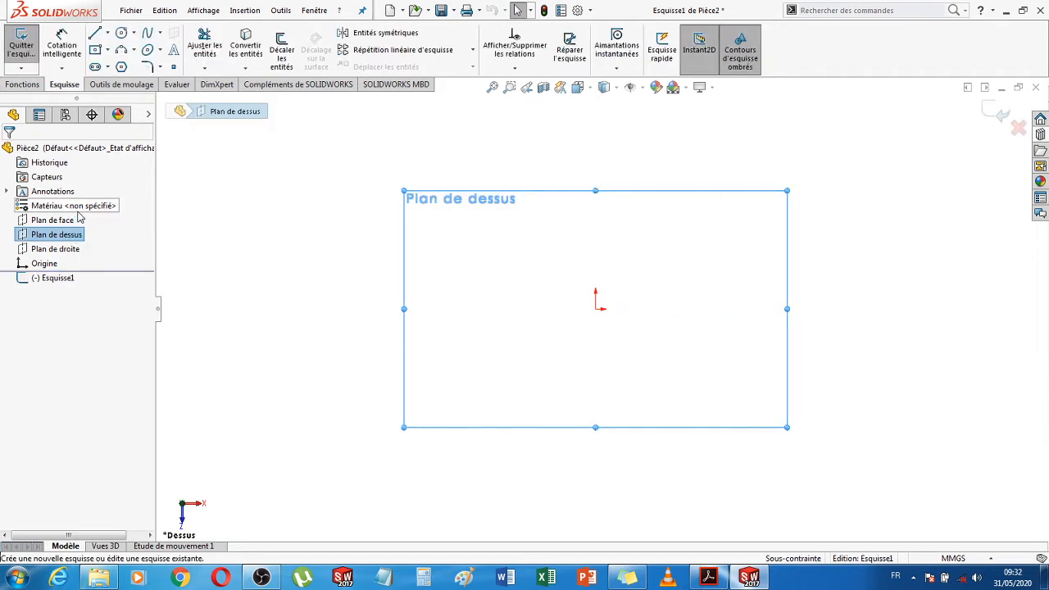
Draw a centre rectangle from the origin, about 103 mm wide and 131 mm high
{"action": "left_click", "coordinate": [95, 49]}
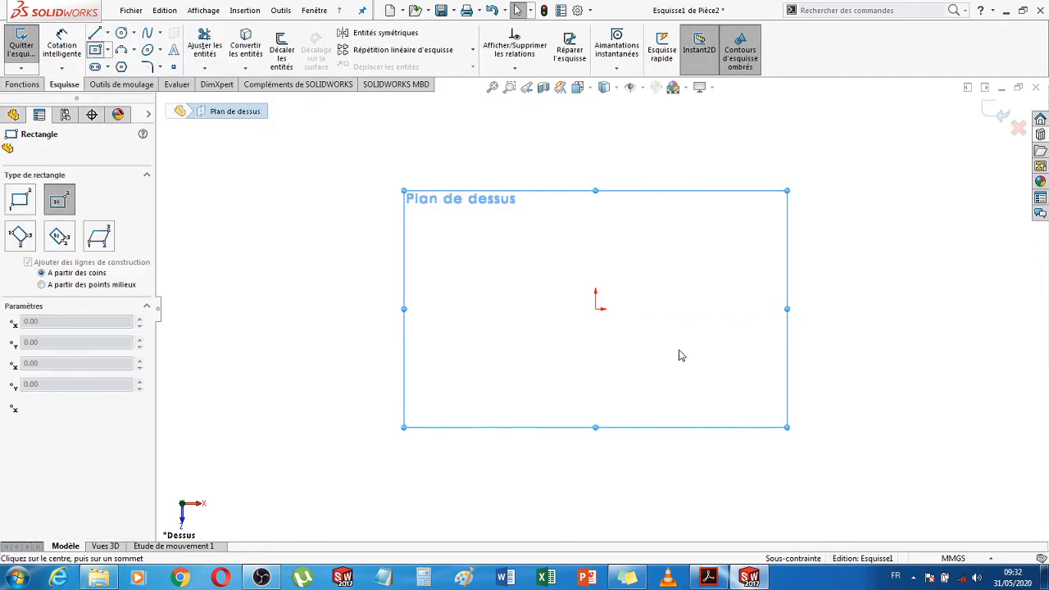
{"action": "left_click", "coordinate": [597, 311]}
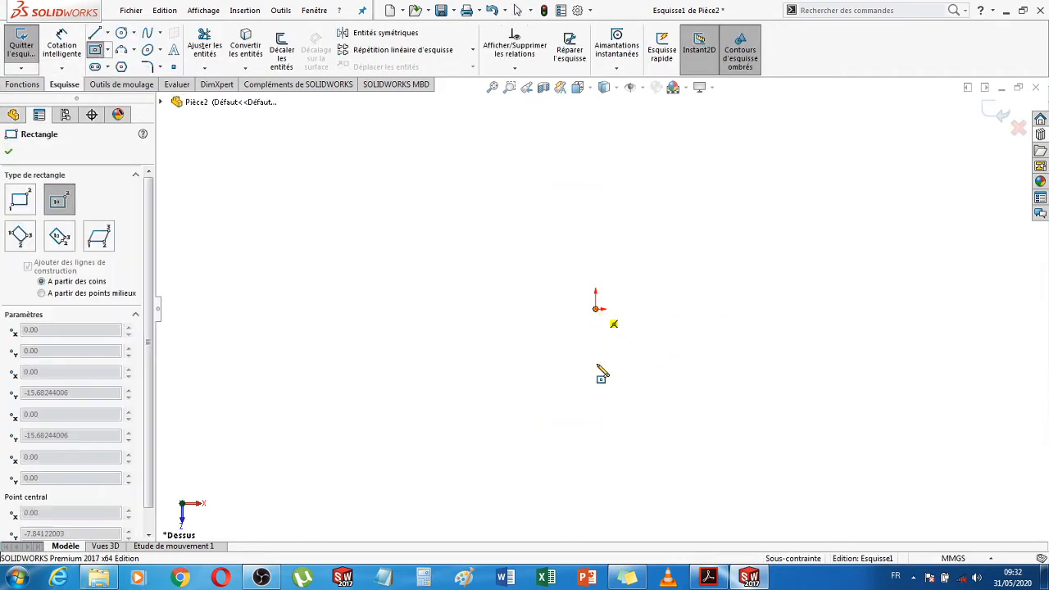
{"action": "left_click", "coordinate": [485, 450]}
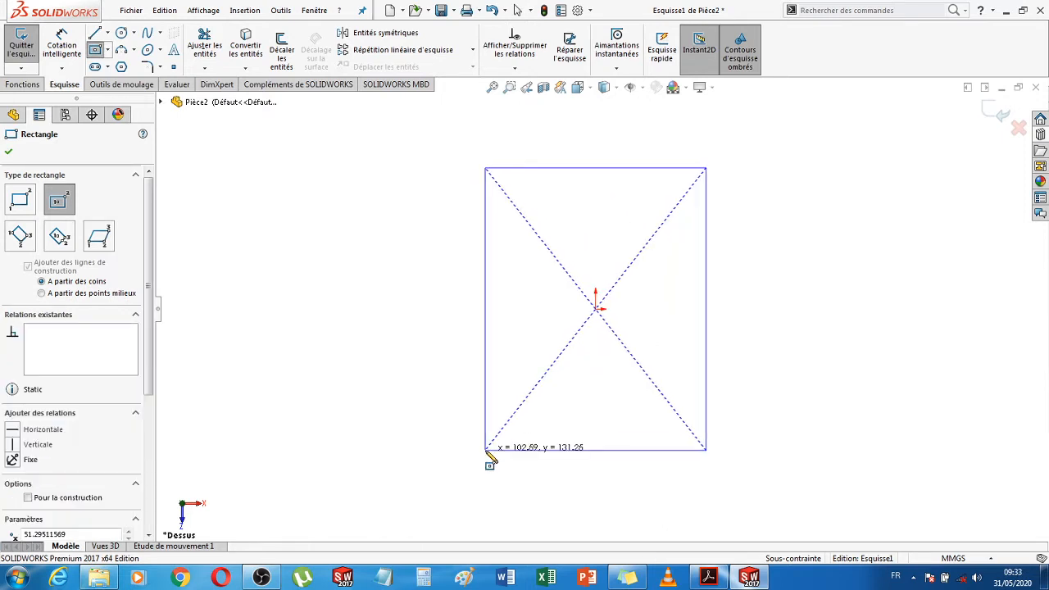
{"action": "key", "text": "Escape"}
Dimension the rectangle 330 mm wide and 446 mm high
{"action": "left_click", "coordinate": [61, 45]}
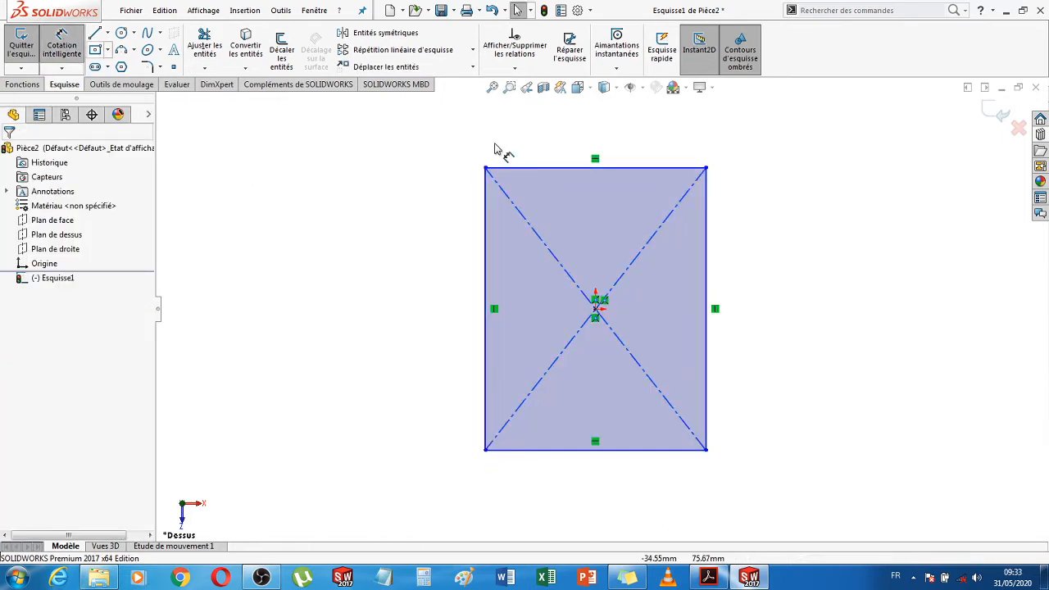
{"action": "left_click", "coordinate": [553, 170]}
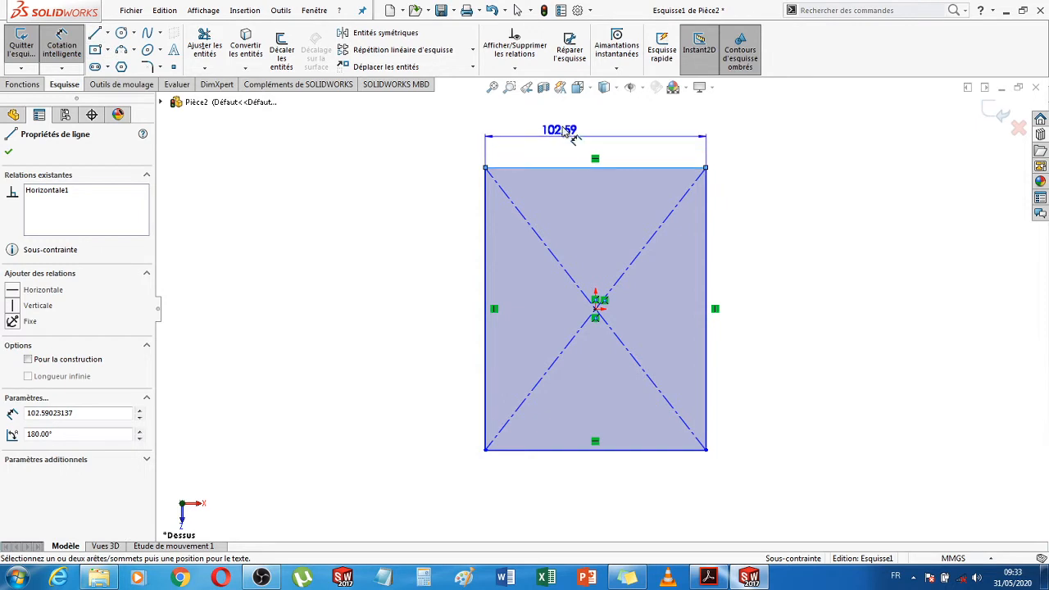
{"action": "left_click", "coordinate": [562, 133]}
{"action": "type", "text": "330"}
{"action": "key", "text": "Return"}
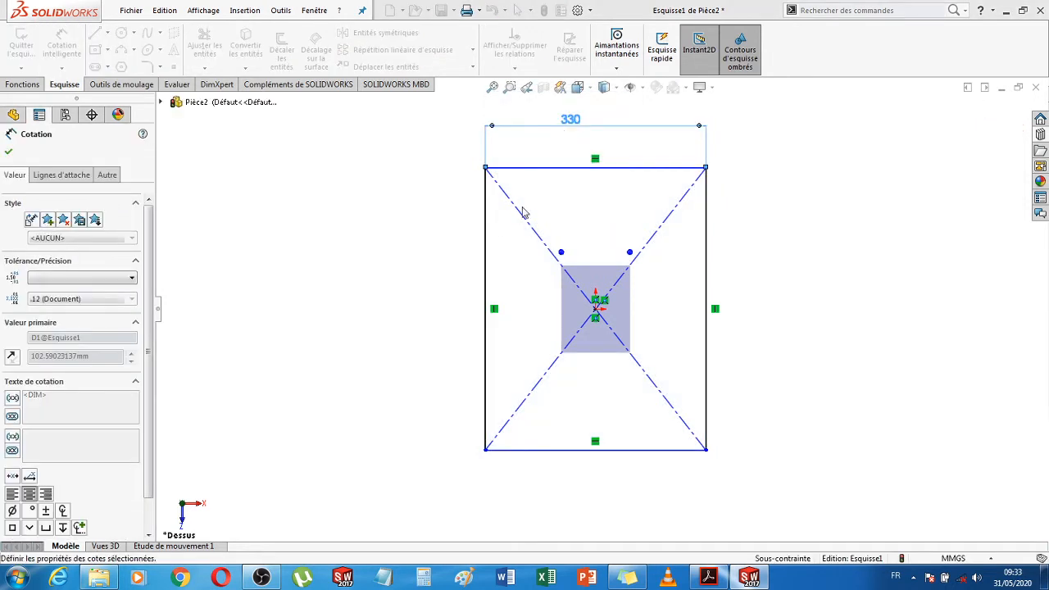
{"action": "left_click", "coordinate": [487, 235]}
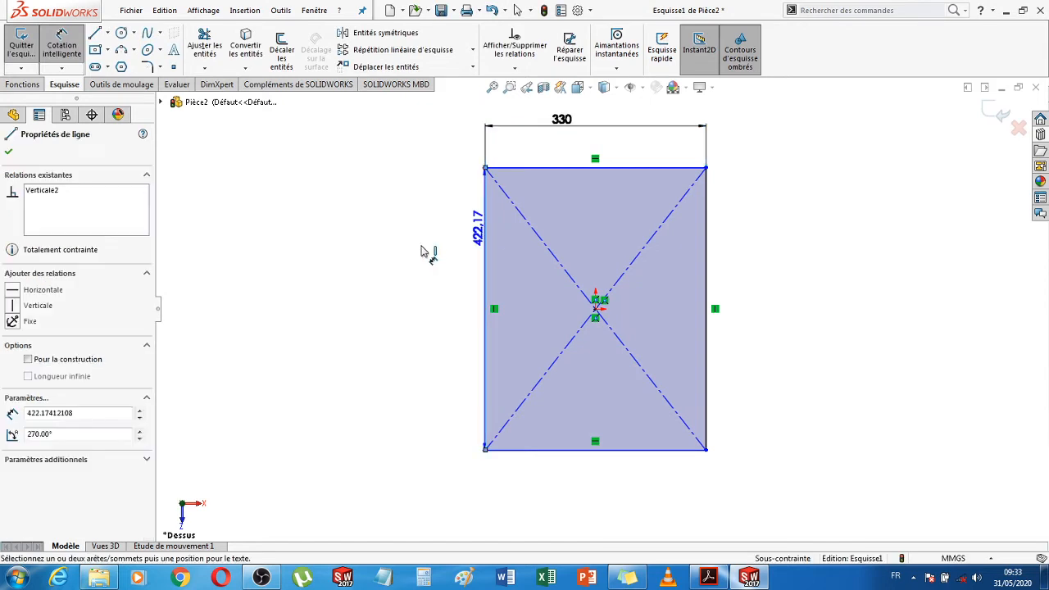
{"action": "left_click", "coordinate": [420, 251]}
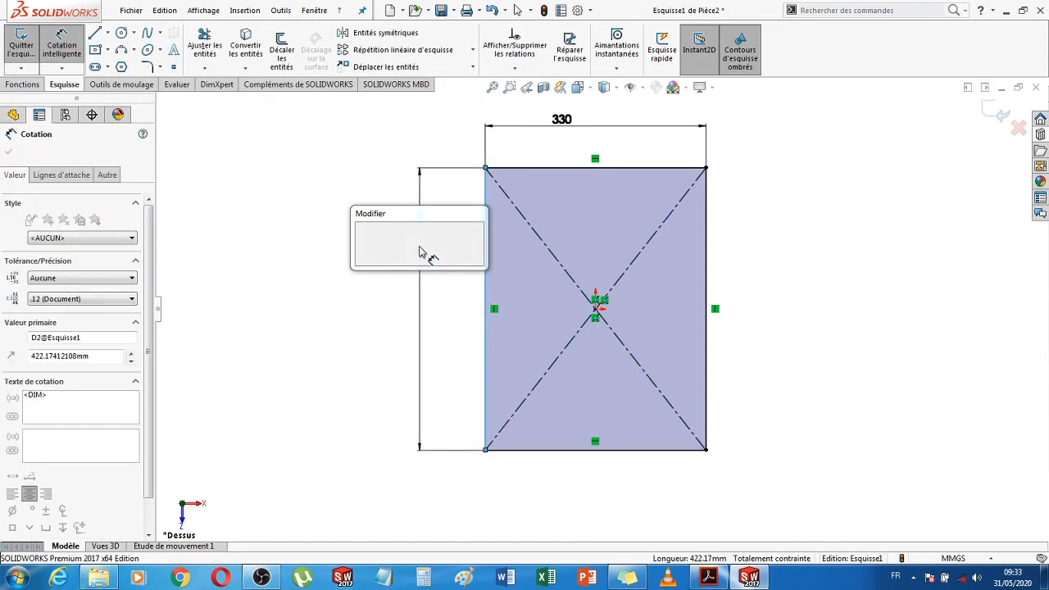
{"action": "type", "text": "446"}
{"action": "key", "text": "Return"}
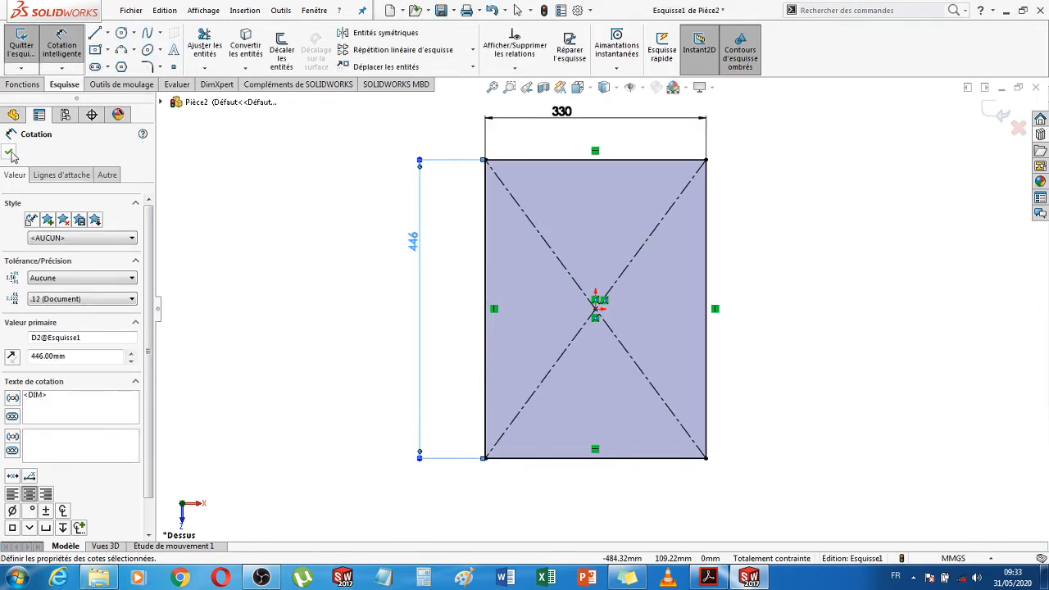
{"action": "left_click", "coordinate": [22, 85]}
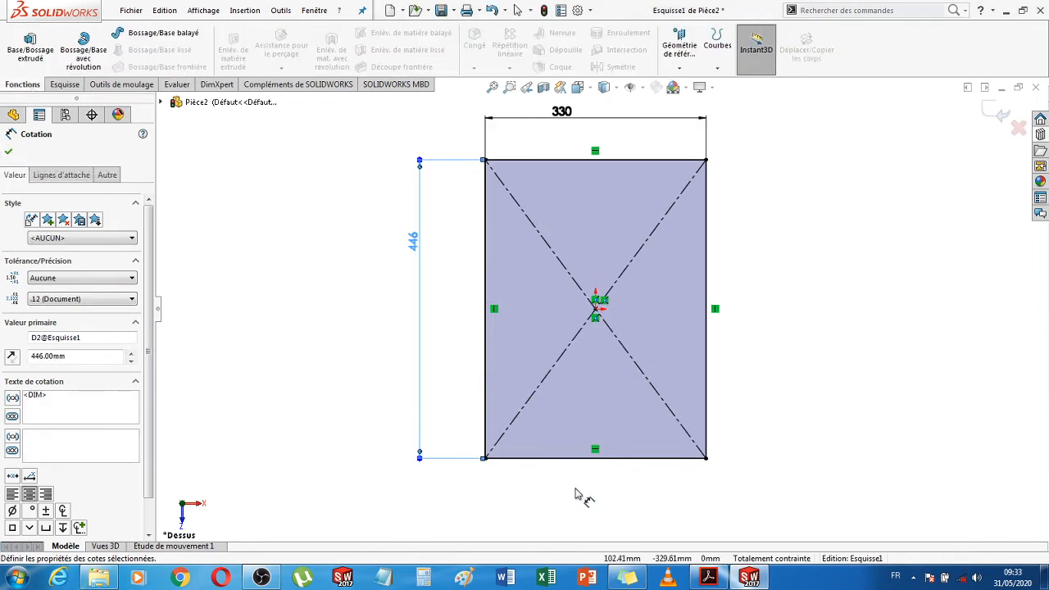
Switch to the catalogue PDF and look up the N40 plate's thickness T and its section drawing
{"action": "left_click", "coordinate": [710, 577]}
{"action": "left_click_drag", "start_coordinate": [600, 559], "coordinate": [759, 562]}
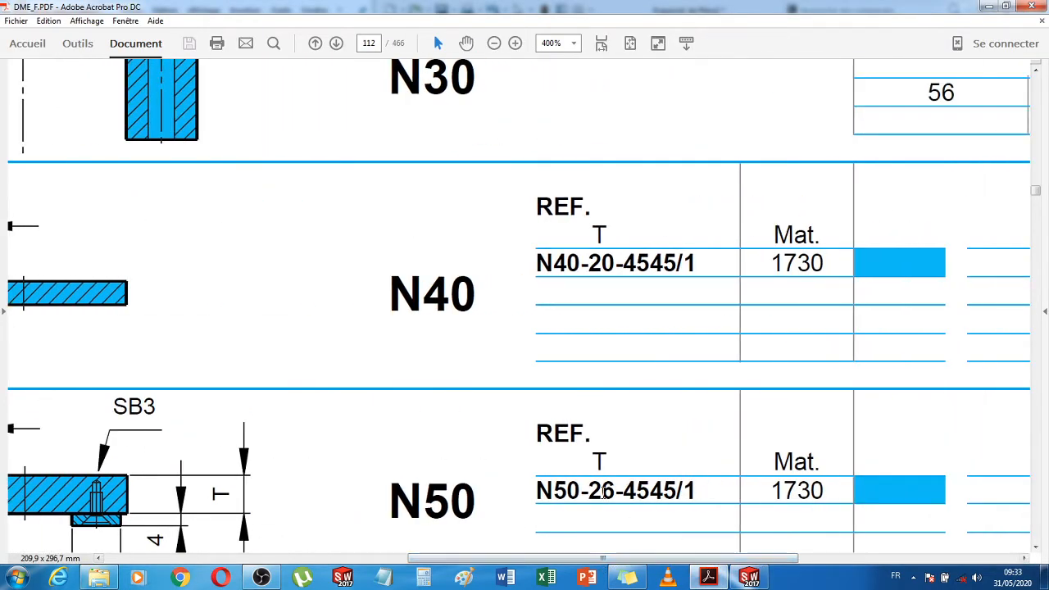
{"action": "left_click_drag", "start_coordinate": [587, 262], "coordinate": [616, 262]}
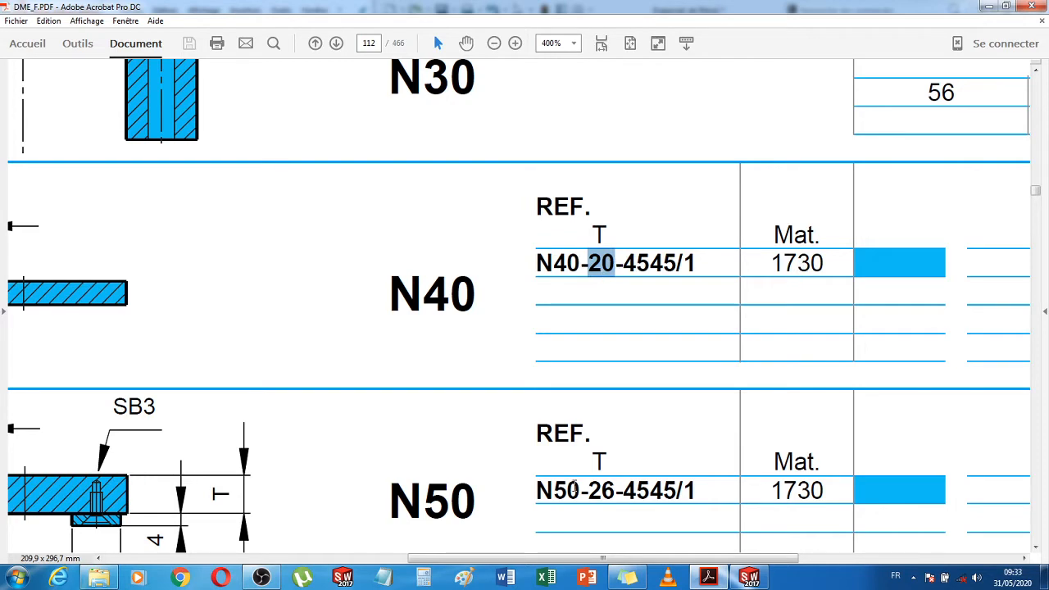
{"action": "left_click_drag", "start_coordinate": [648, 554], "coordinate": [495, 554]}
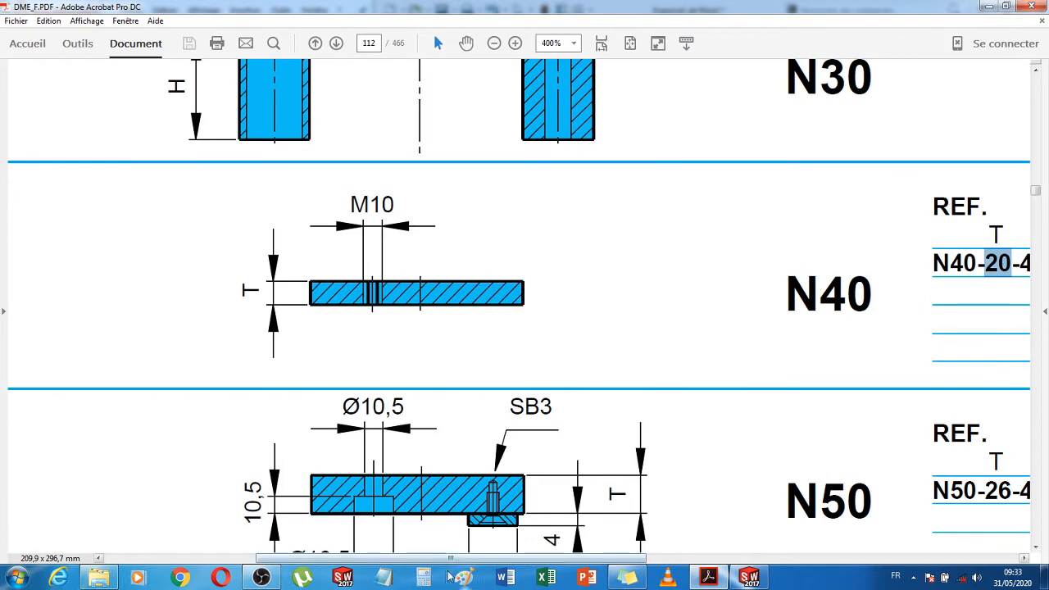
Return to SOLIDWORKS and extrude the rectangle as a blind boss 20 mm thick
{"action": "left_click", "coordinate": [756, 582]}
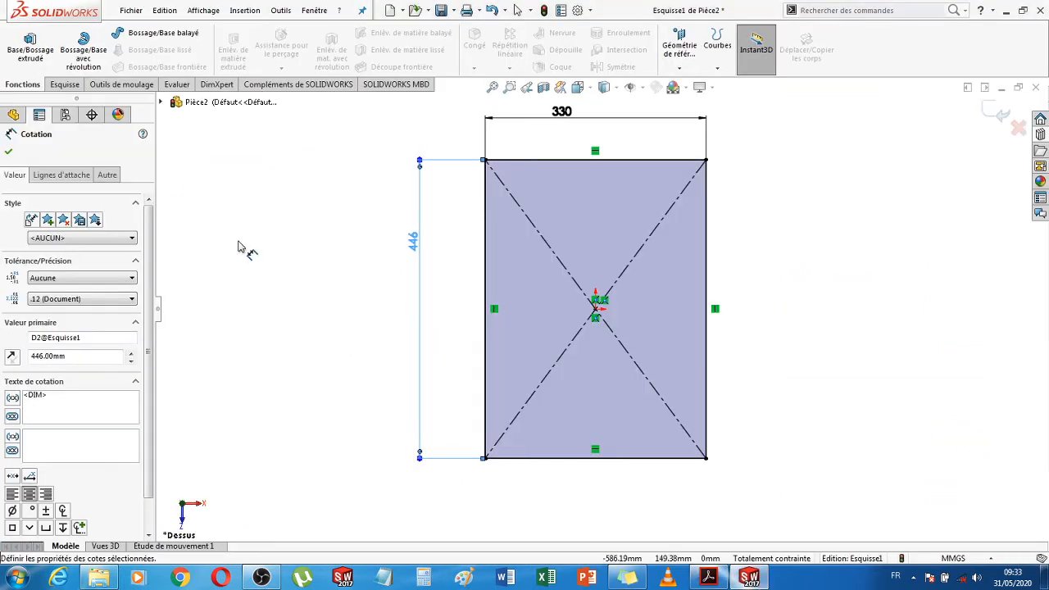
{"action": "left_click", "coordinate": [32, 43]}
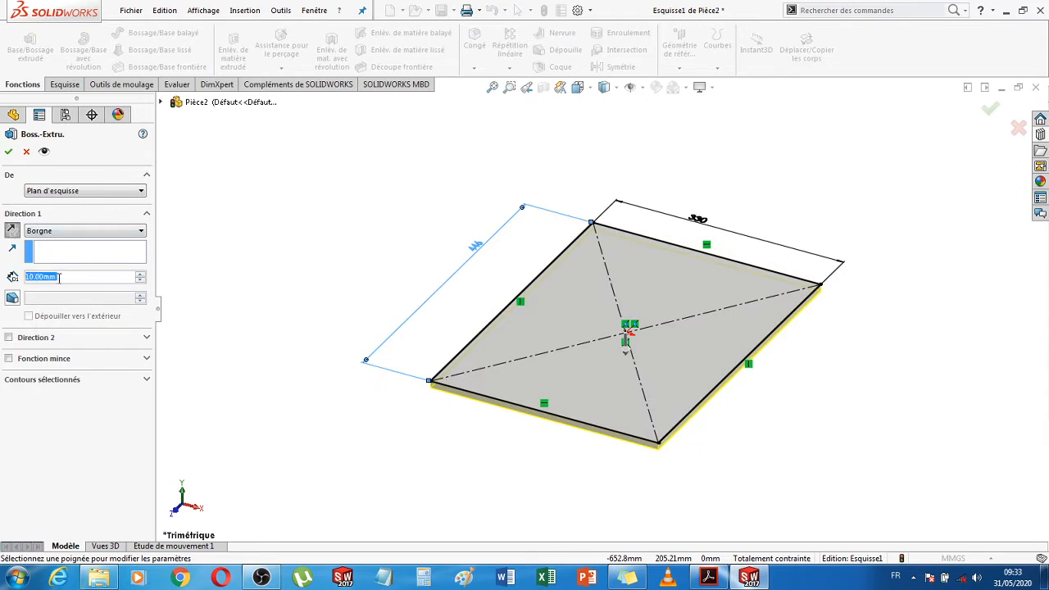
{"action": "type", "text": "20"}
{"action": "key", "text": "Return"}
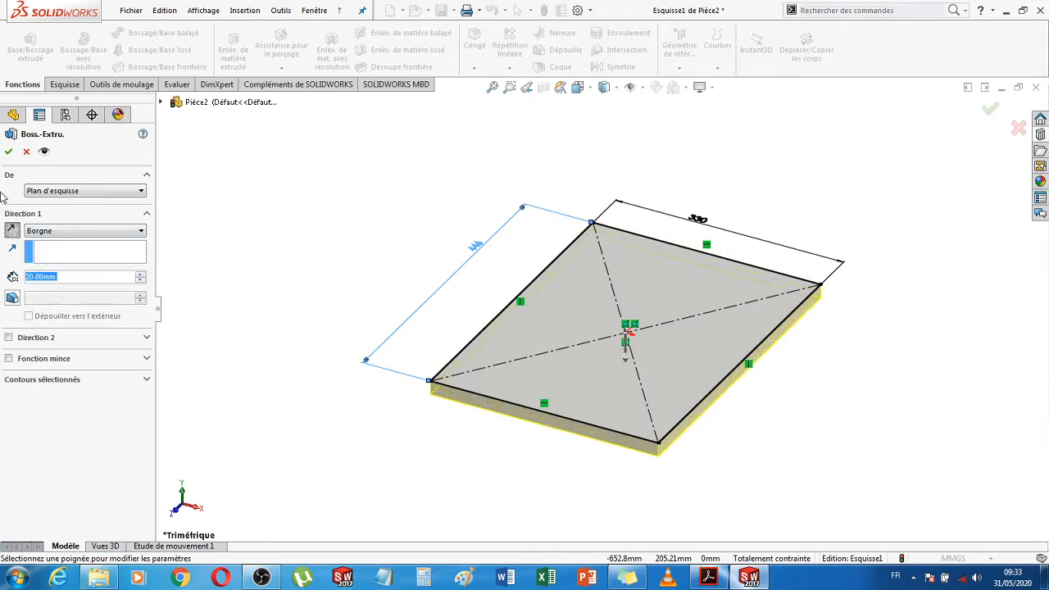
{"action": "left_click", "coordinate": [8, 151]}
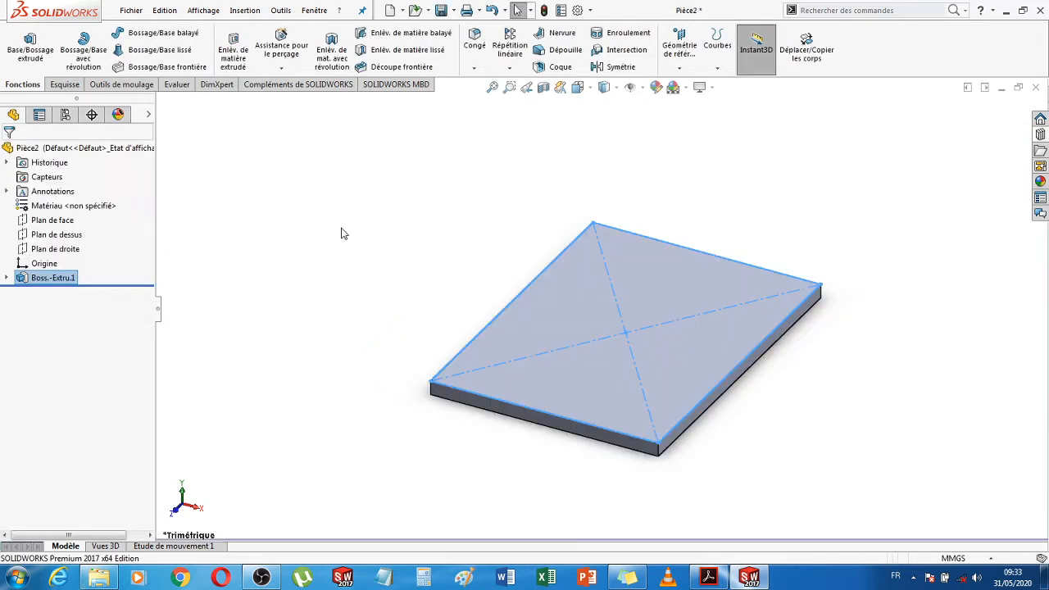
Sketch a centre rectangle from the origin on the plate's upper large face, about 166 mm wide and 327 mm high
{"action": "middle_click_drag", "start_coordinate": [389, 250], "coordinate": [431, 335]}
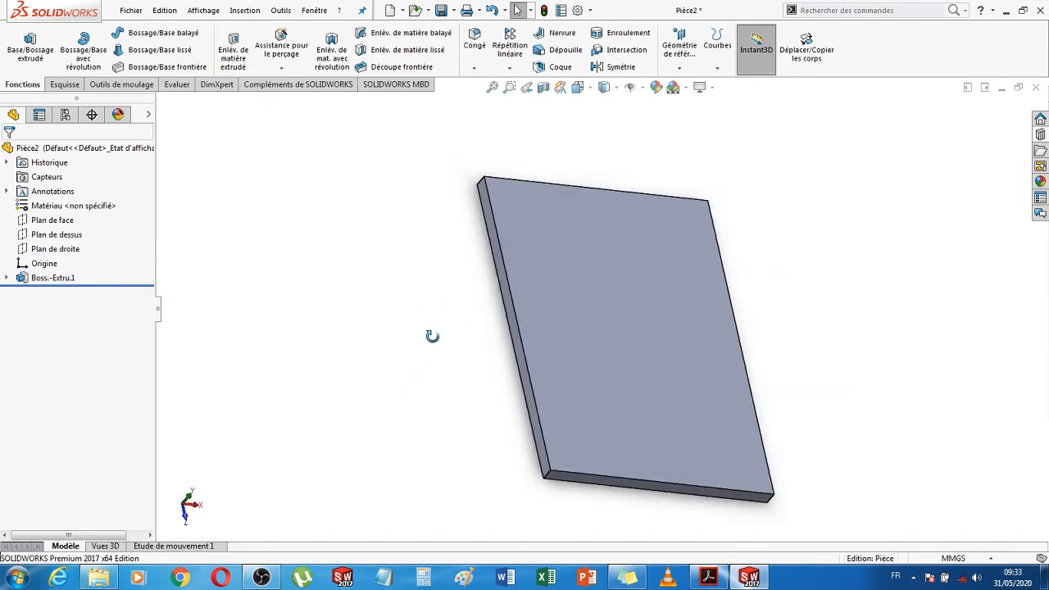
{"action": "left_click", "coordinate": [594, 255]}
{"action": "left_click", "coordinate": [710, 211]}
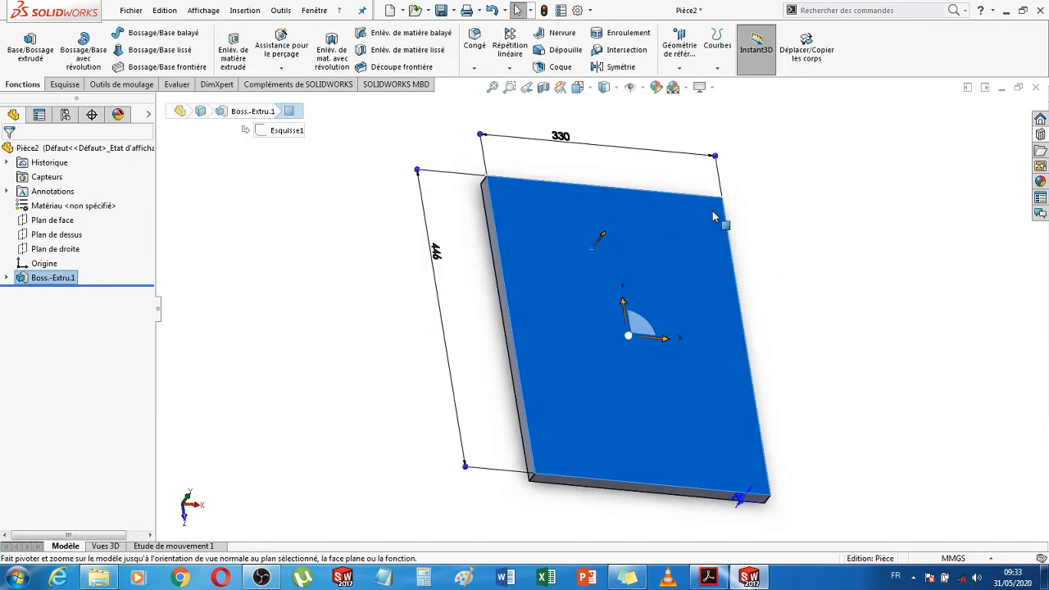
{"action": "left_click", "coordinate": [66, 85]}
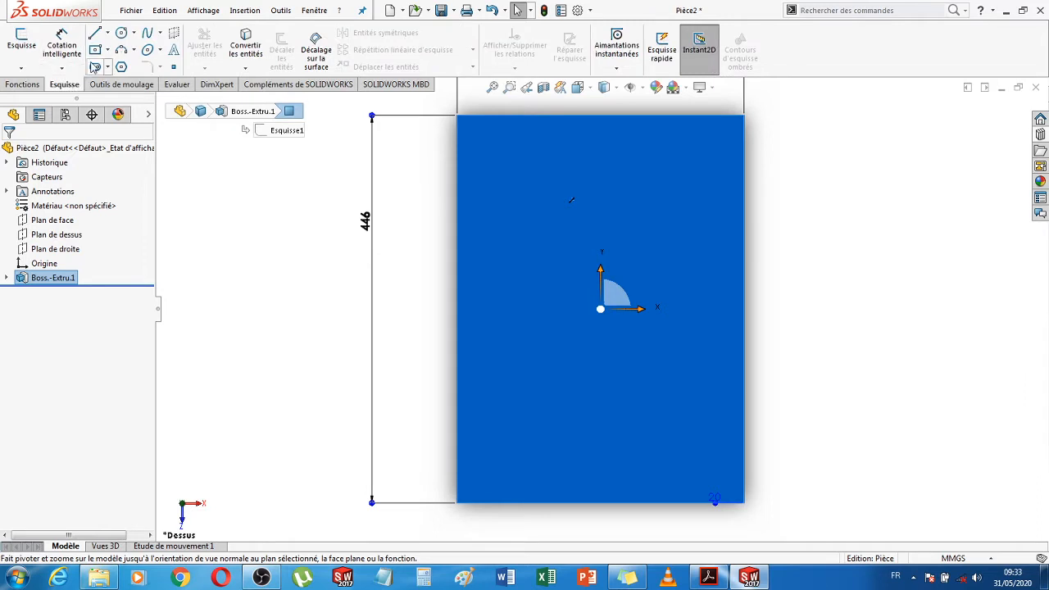
{"action": "left_click", "coordinate": [96, 49]}
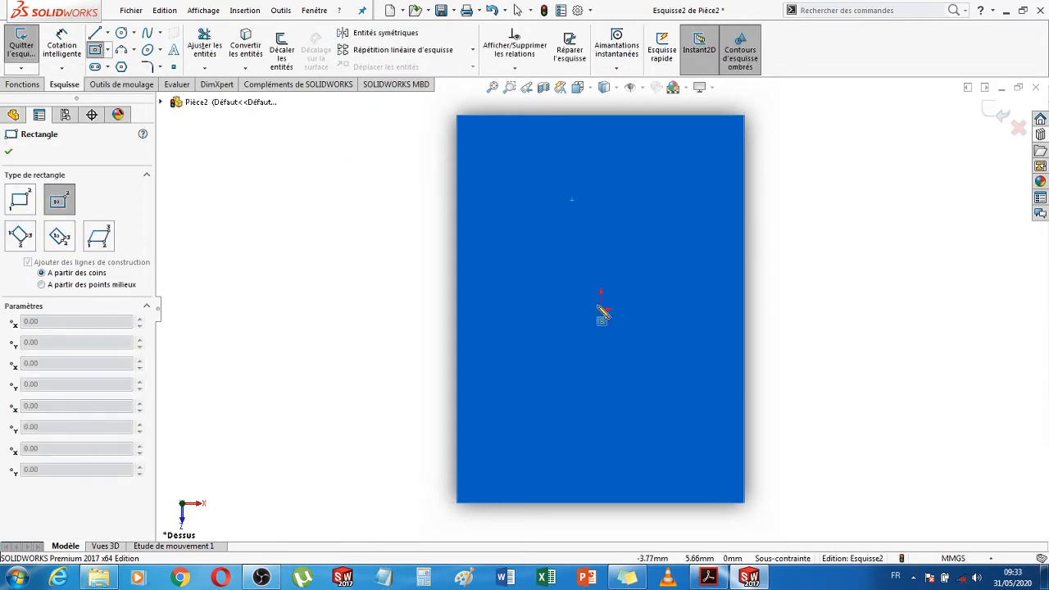
{"action": "left_click", "coordinate": [600, 309]}
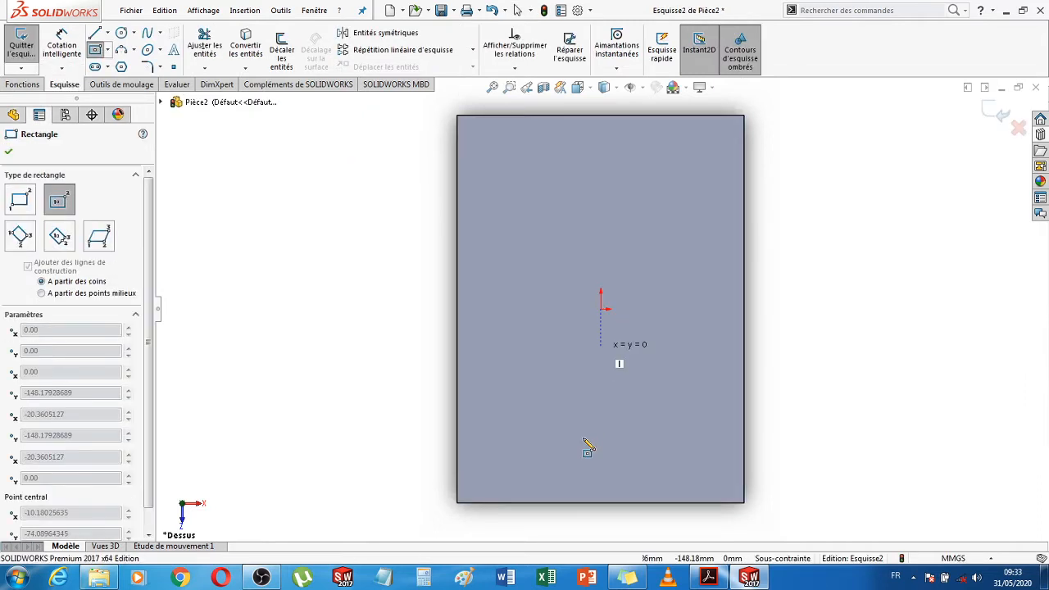
{"action": "left_click", "coordinate": [529, 450]}
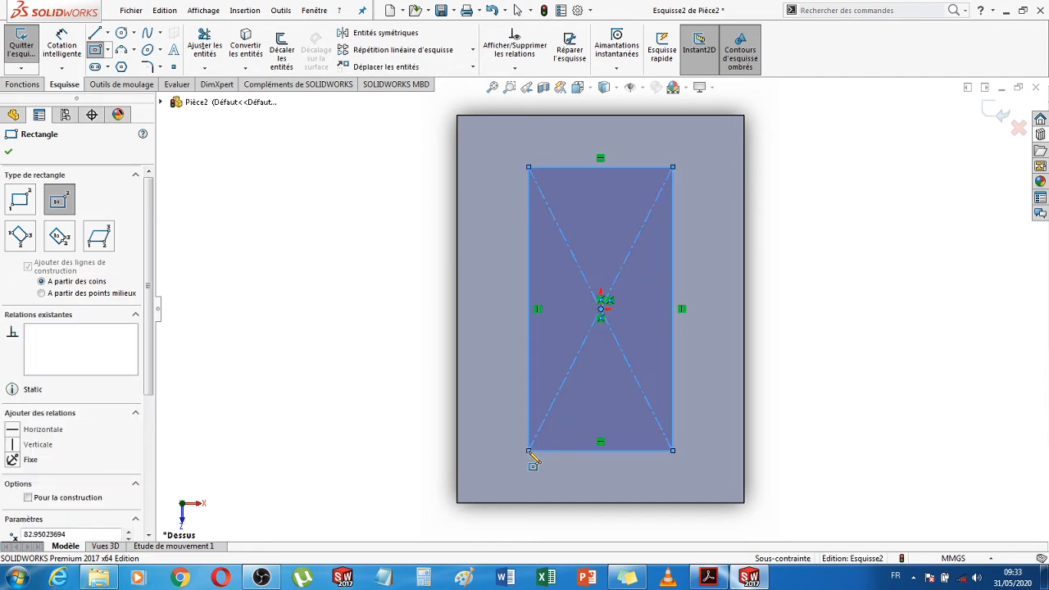
{"action": "key", "text": "Escape"}
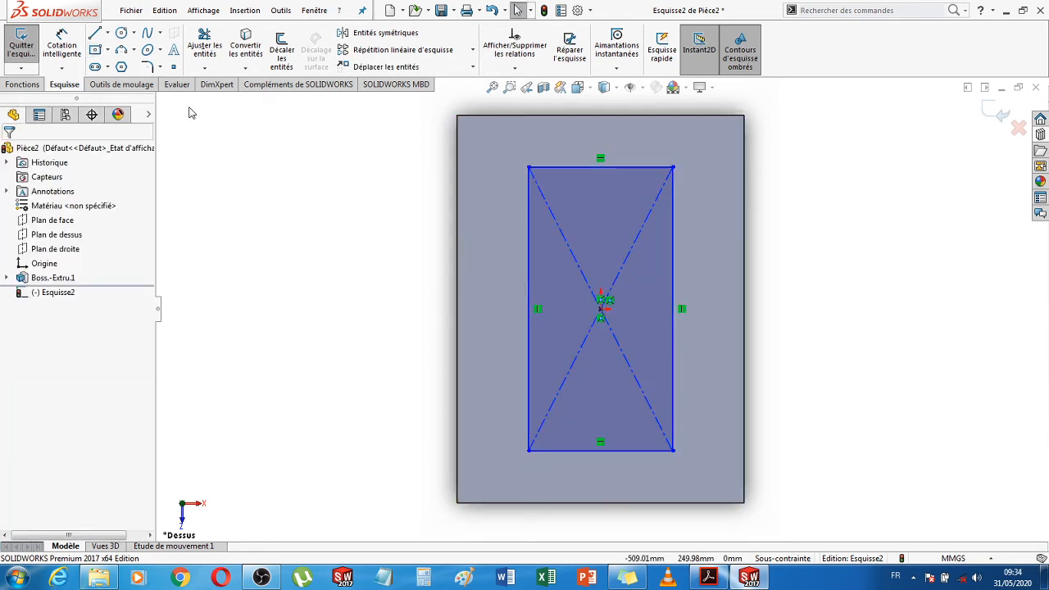
Convert the four sides of the inner rectangle to construction lines
{"action": "left_click", "coordinate": [529, 211]}
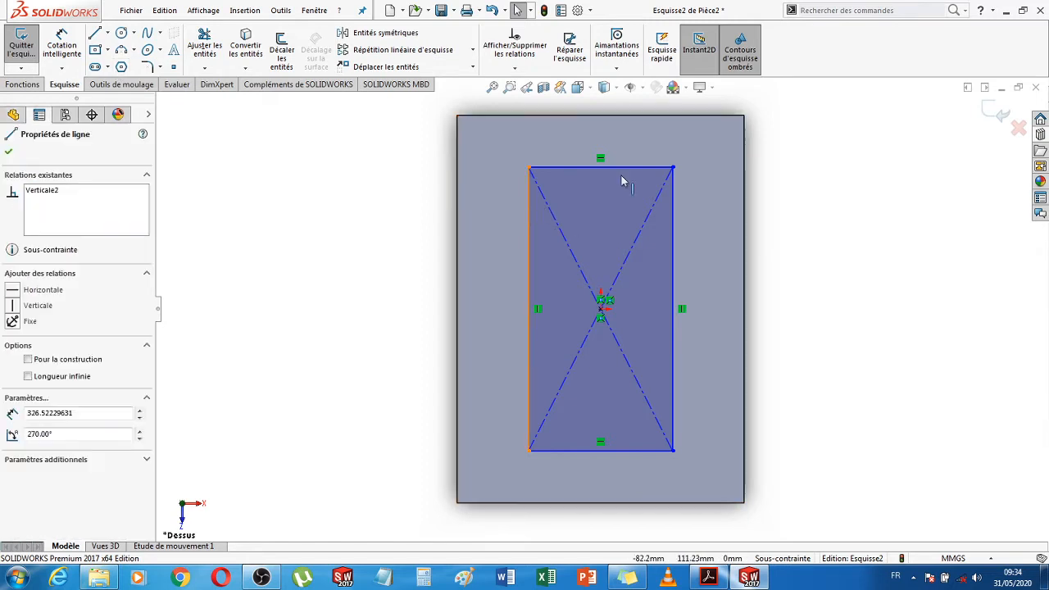
{"action": "left_click", "coordinate": [673, 217], "text": "ctrl"}
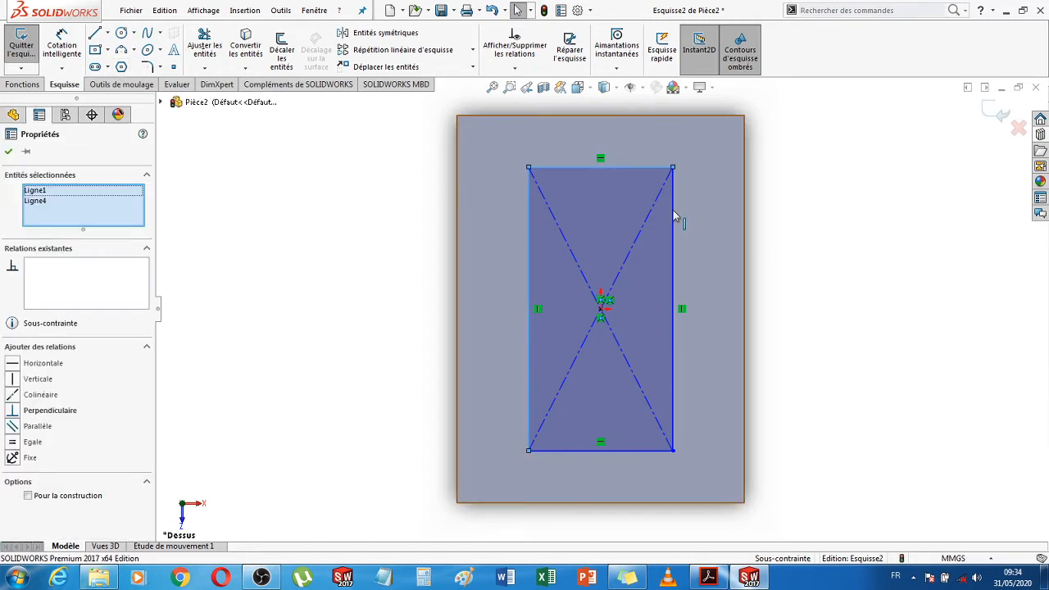
{"action": "left_click", "coordinate": [637, 451], "text": "ctrl"}
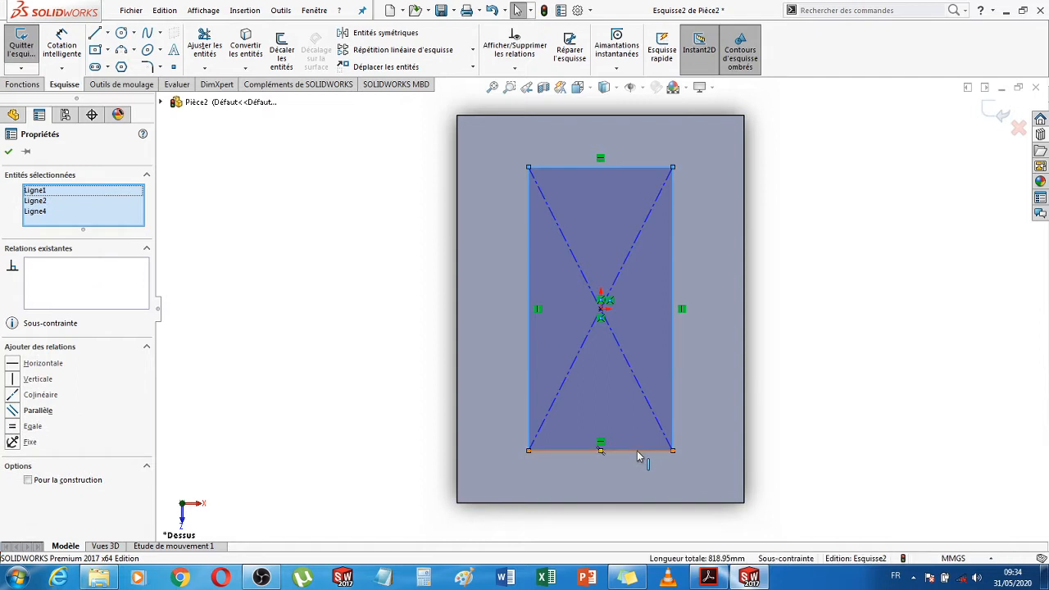
{"action": "right_click", "coordinate": [671, 278]}
{"action": "left_click", "coordinate": [704, 259]}
{"action": "left_click", "coordinate": [479, 285]}
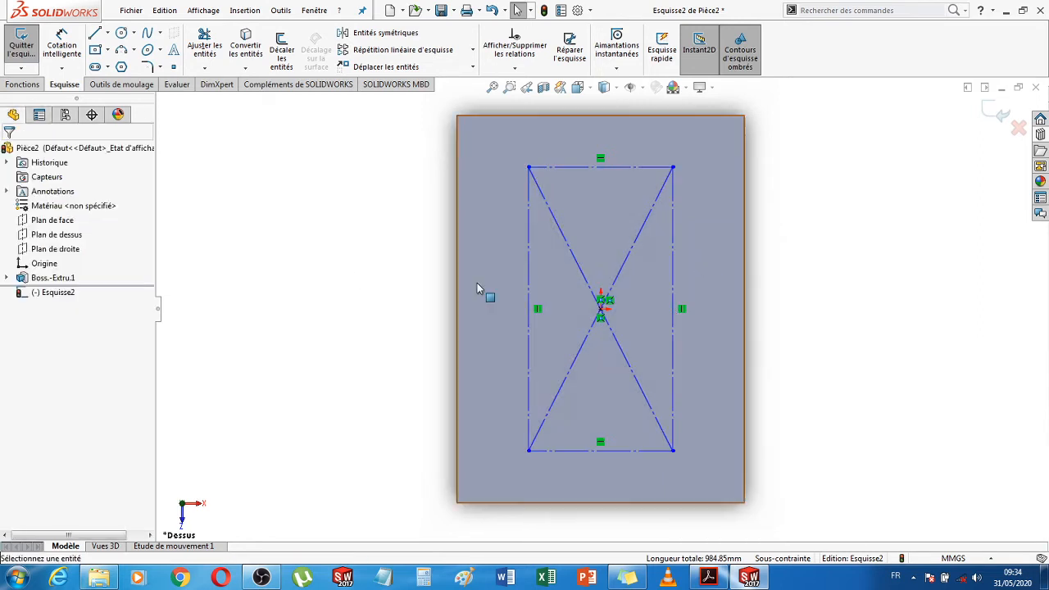
Dimension the construction rectangle's width as 306 mm
{"action": "left_click", "coordinate": [63, 36]}
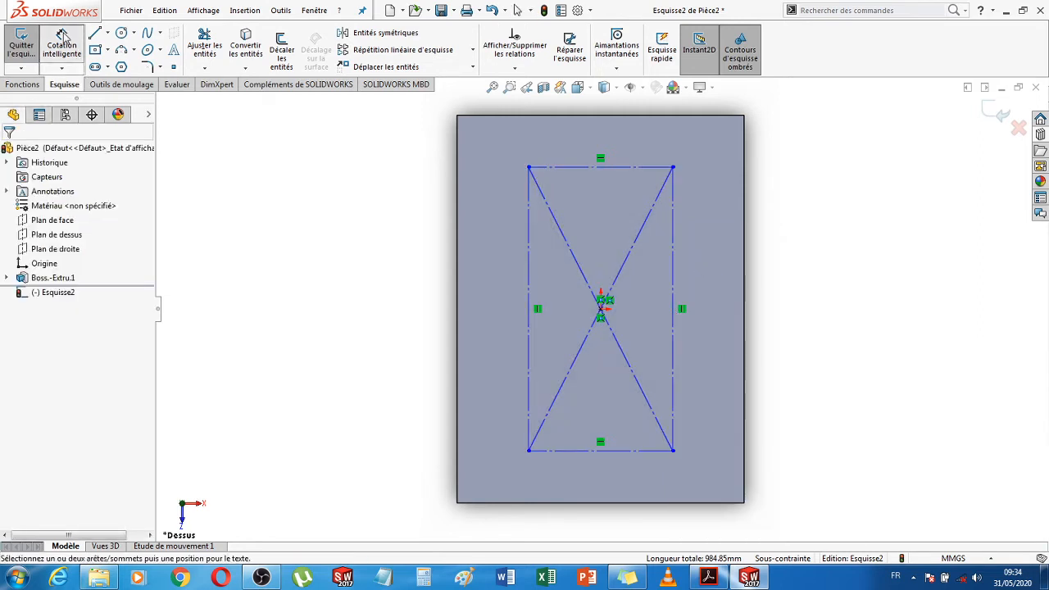
{"action": "left_click", "coordinate": [580, 171]}
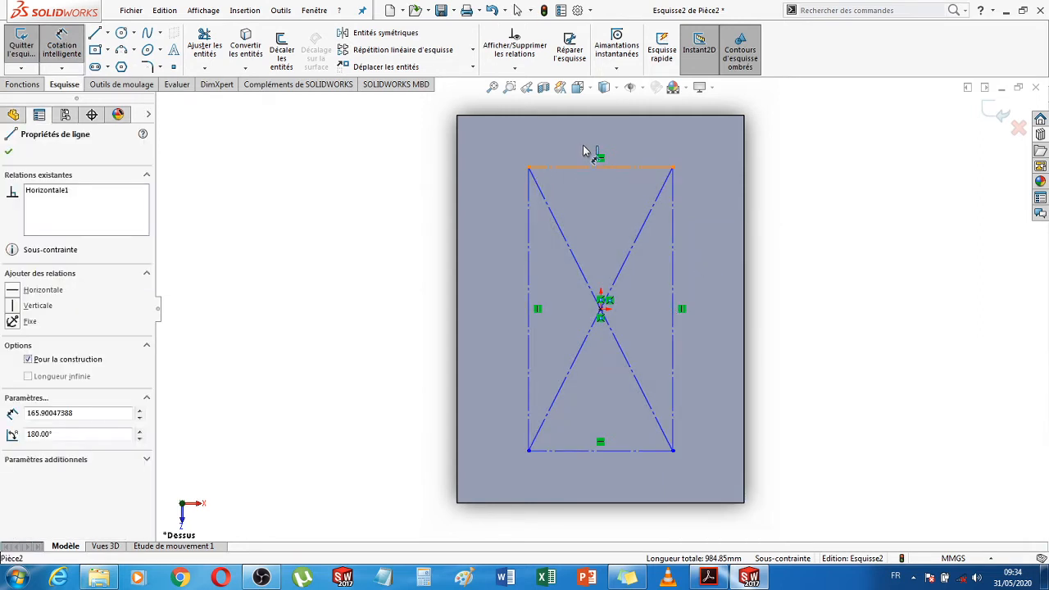
{"action": "left_click", "coordinate": [583, 145]}
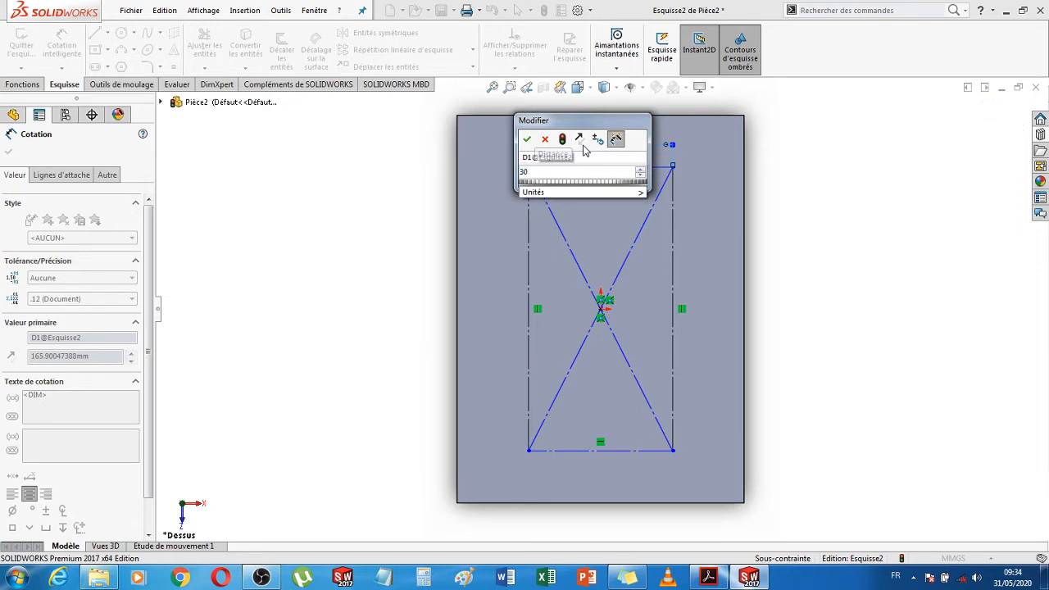
{"action": "key", "text": "Return"}
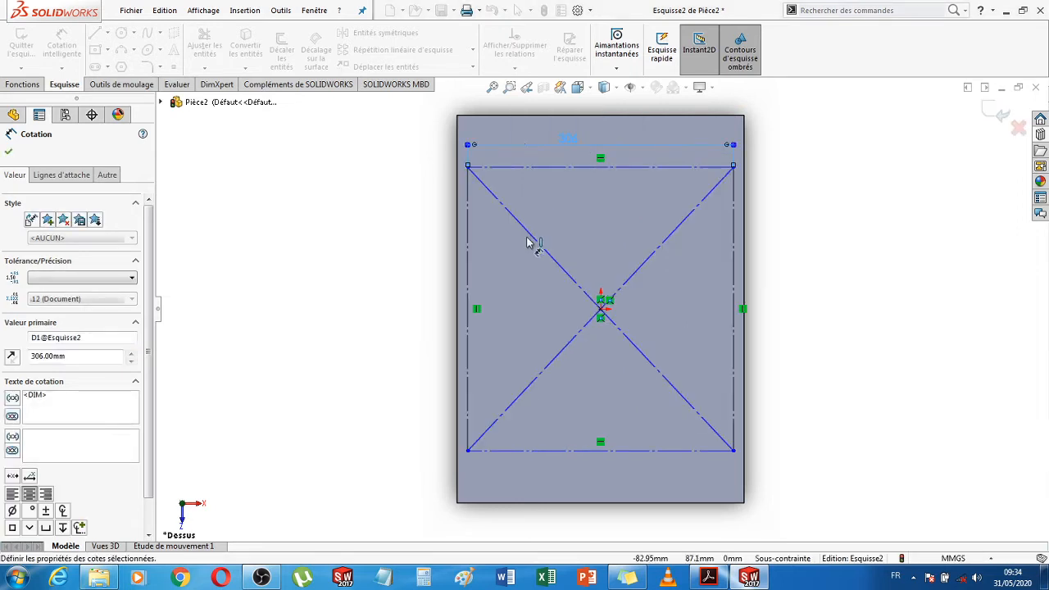
Dimension the construction rectangle's height as 410 mm
{"action": "left_click", "coordinate": [378, 259]}
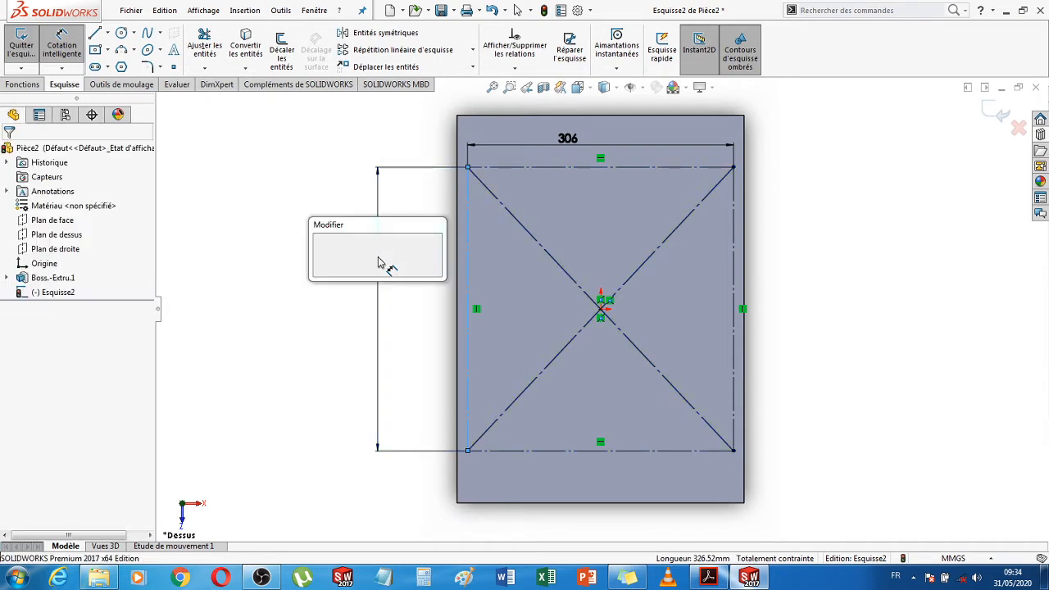
{"action": "type", "text": "410"}
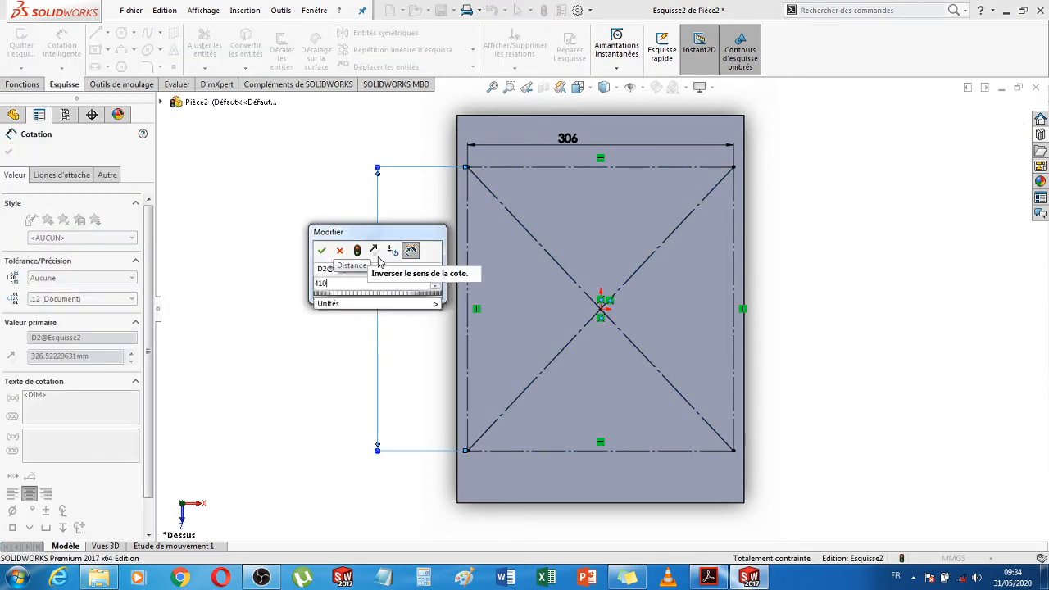
{"action": "key", "text": "Return"}
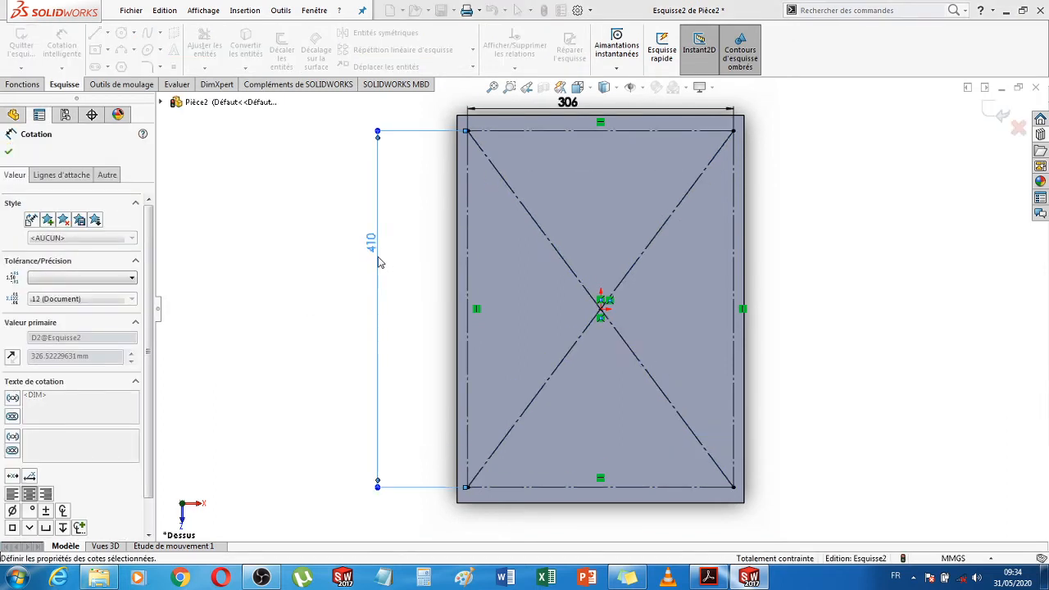
{"action": "key", "text": "Escape"}
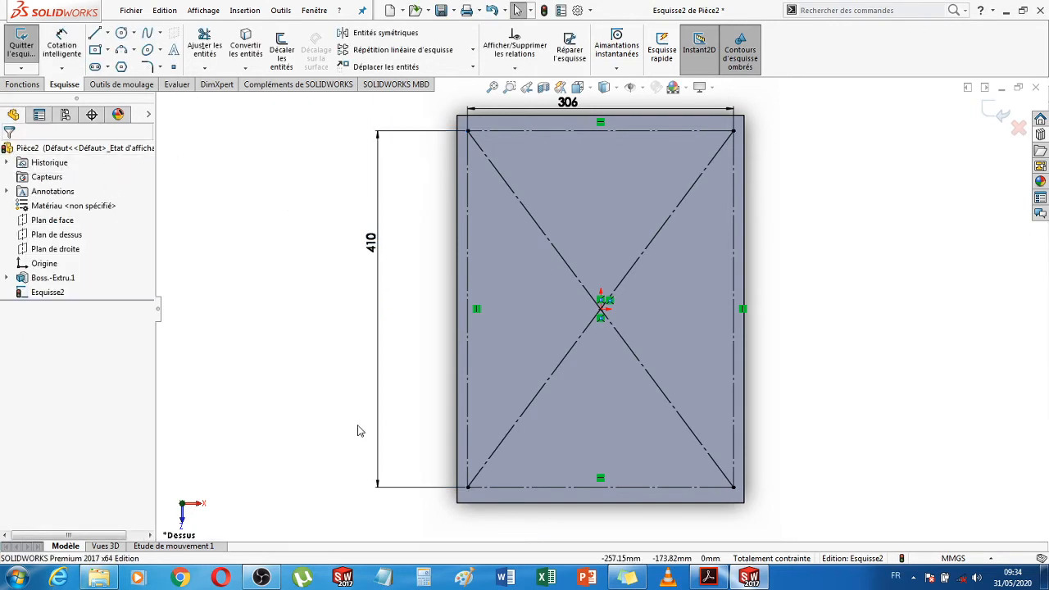
Check the N40 plate's hole callout in the DME_F.PDF catalogue, and close the rectangle sketch back in SOLIDWORKS
{"action": "left_click", "coordinate": [709, 578]}
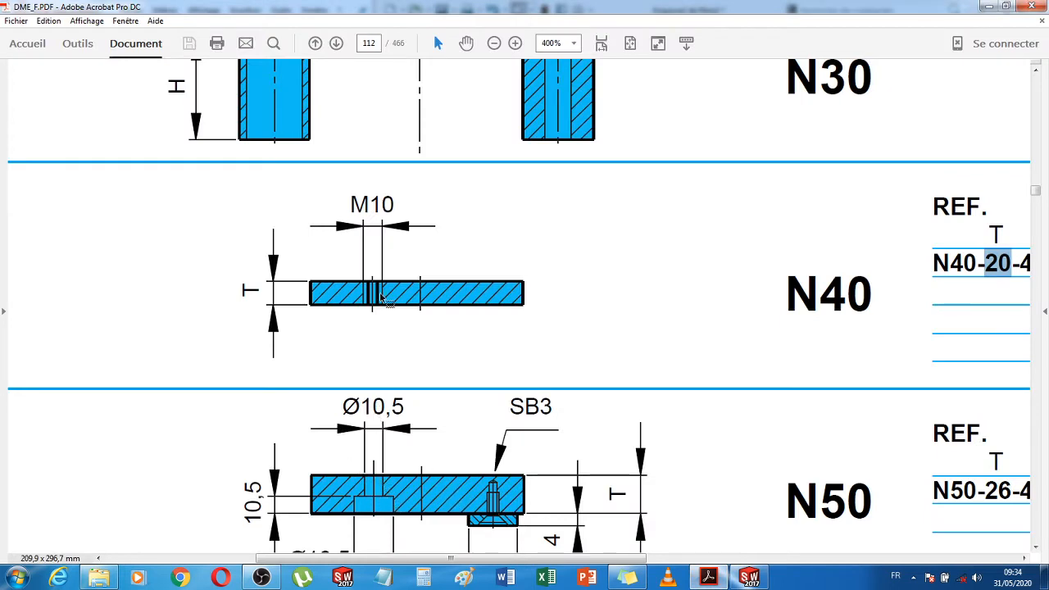
{"action": "left_click", "coordinate": [749, 578]}
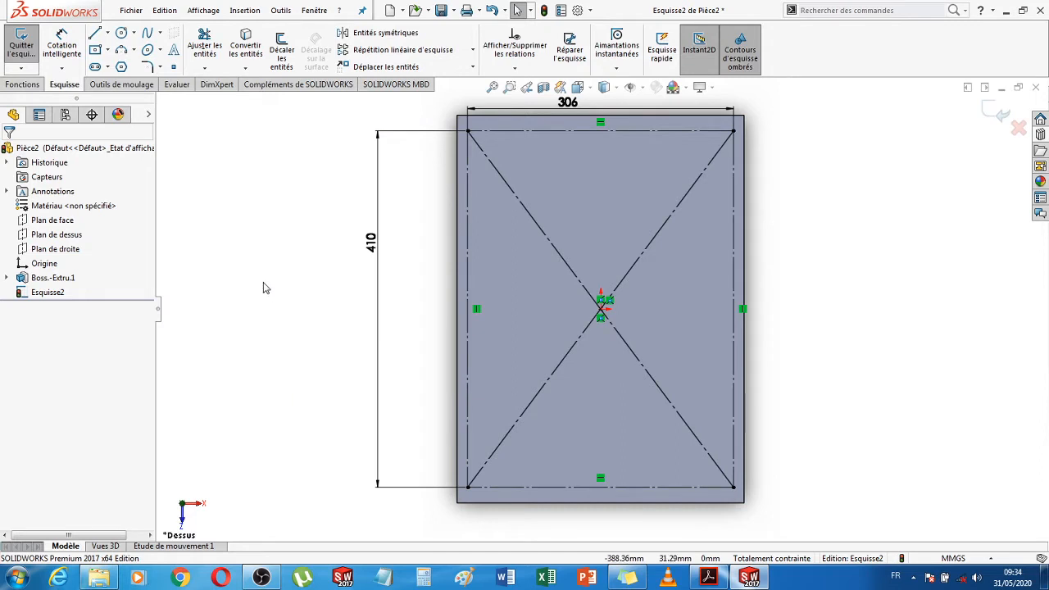
{"action": "left_click", "coordinate": [1000, 117]}
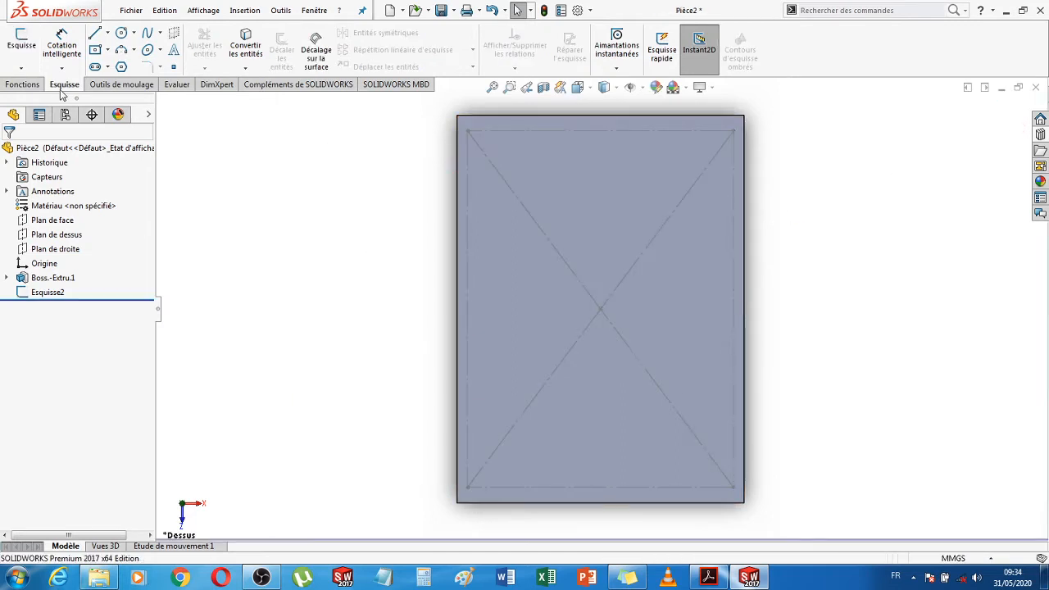
Start a Hole Wizard straight tapped hole using the ISO standard, type Trous taraudés, in size M10
{"action": "left_click", "coordinate": [22, 84]}
{"action": "left_click", "coordinate": [281, 40]}
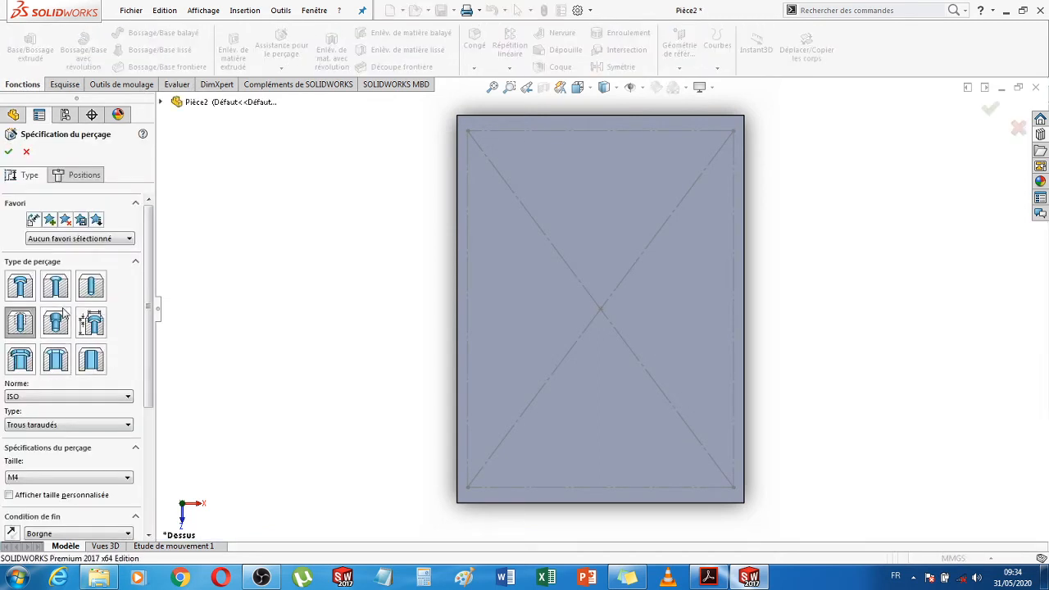
{"action": "left_click", "coordinate": [20, 322]}
{"action": "left_click", "coordinate": [67, 479]}
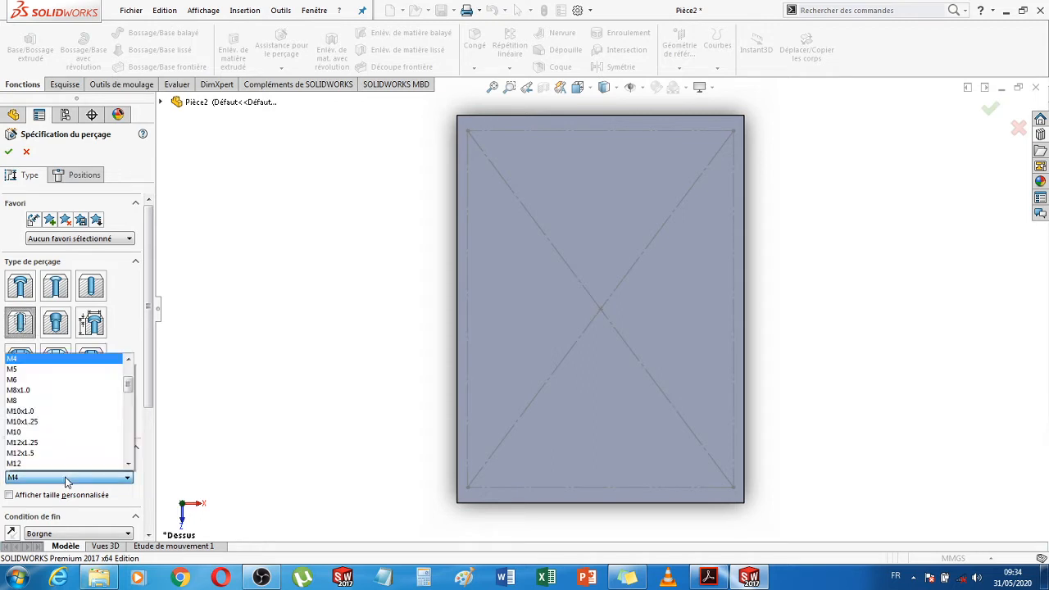
{"action": "scroll", "coordinate": [66, 426], "scroll_direction": "down", "scroll_amount": 1}
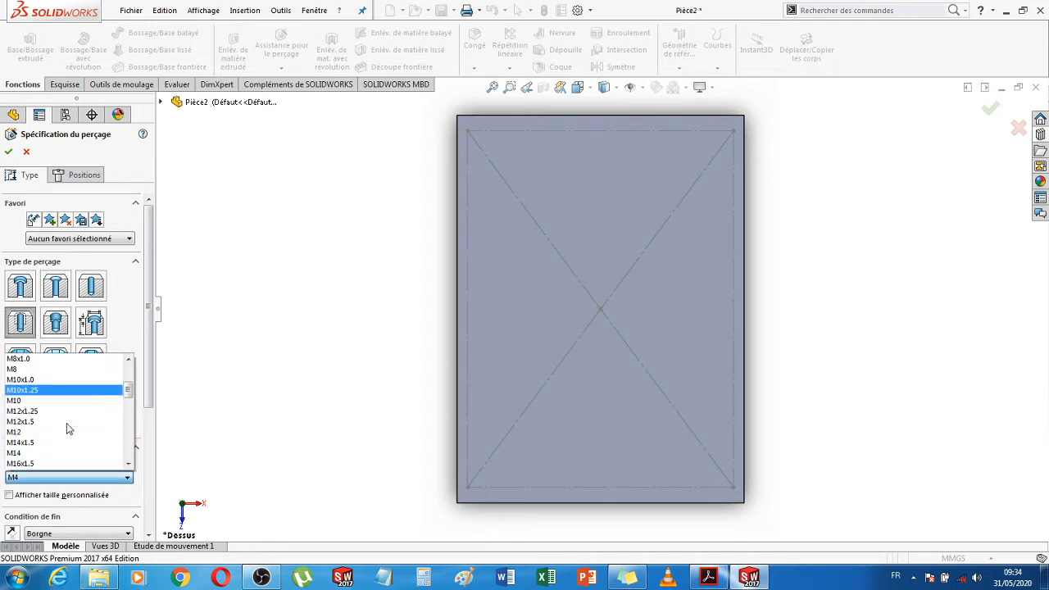
{"action": "left_click", "coordinate": [70, 406]}
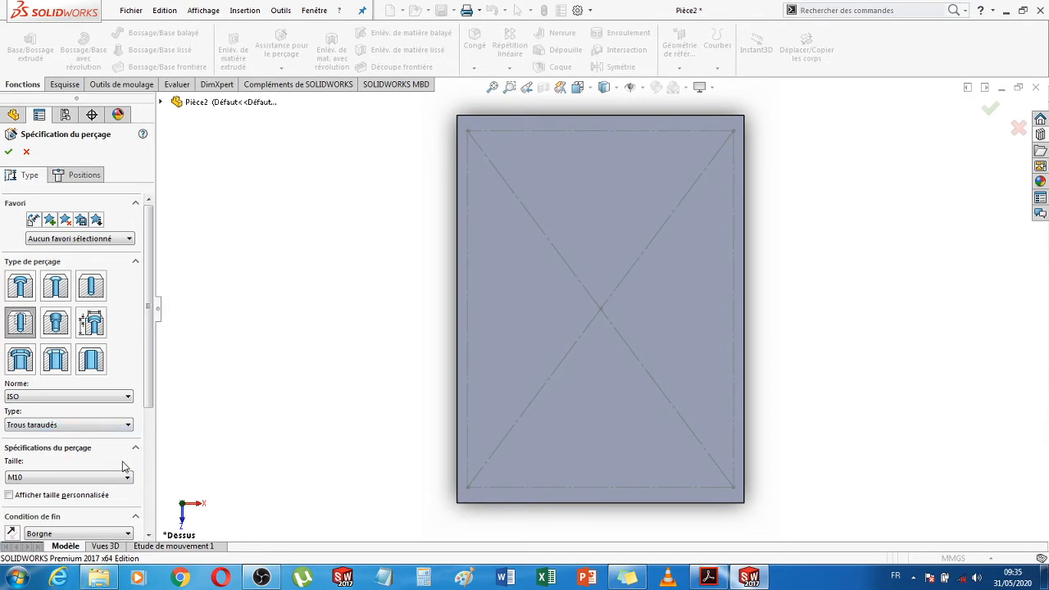
{"action": "scroll", "coordinate": [153, 397], "scroll_direction": "down", "scroll_amount": 5}
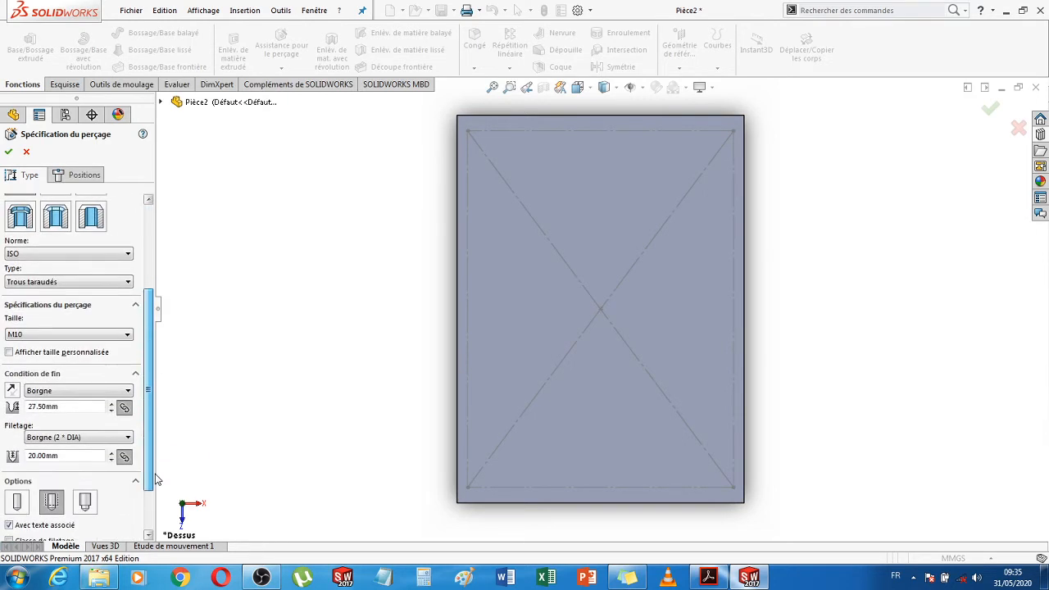
{"action": "middle_click_drag", "start_coordinate": [349, 359], "coordinate": [459, 383]}
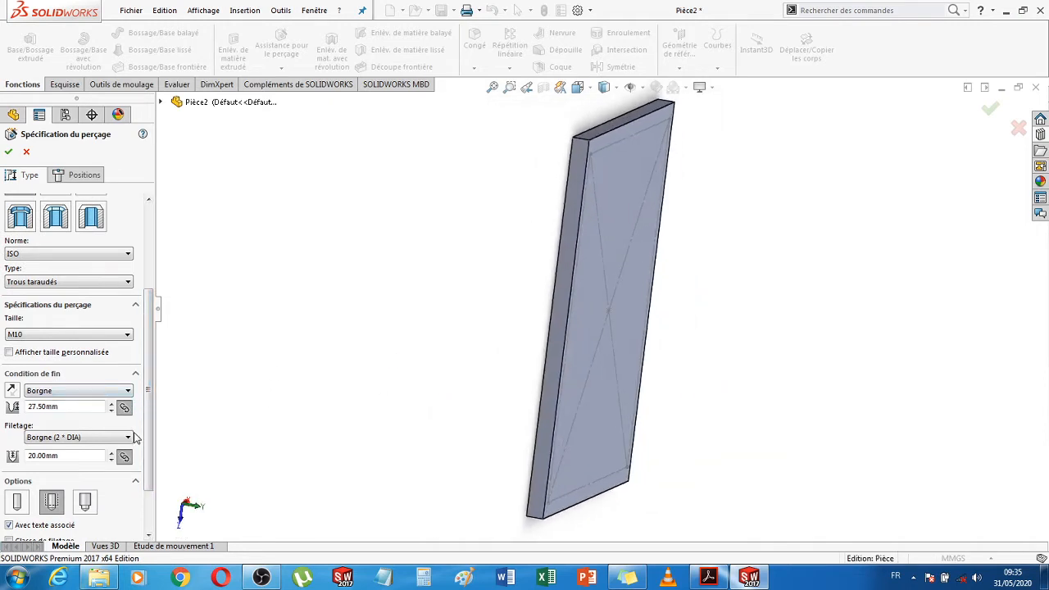
Set the tapped hole's blind drilling depth to 15 mm
{"action": "left_click", "coordinate": [127, 392]}
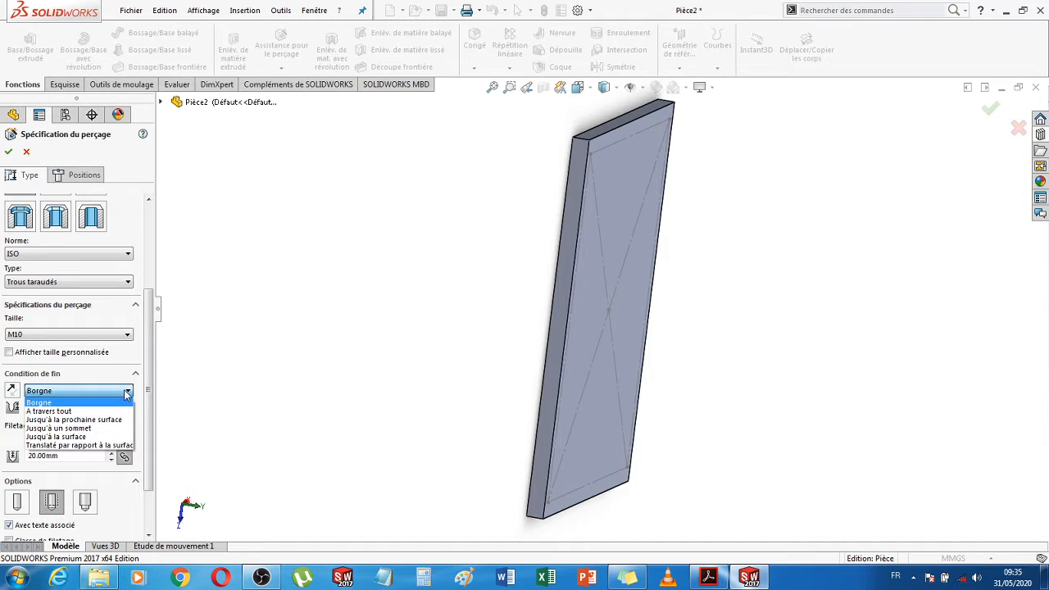
{"action": "left_click", "coordinate": [127, 392]}
{"action": "left_click", "coordinate": [78, 407]}
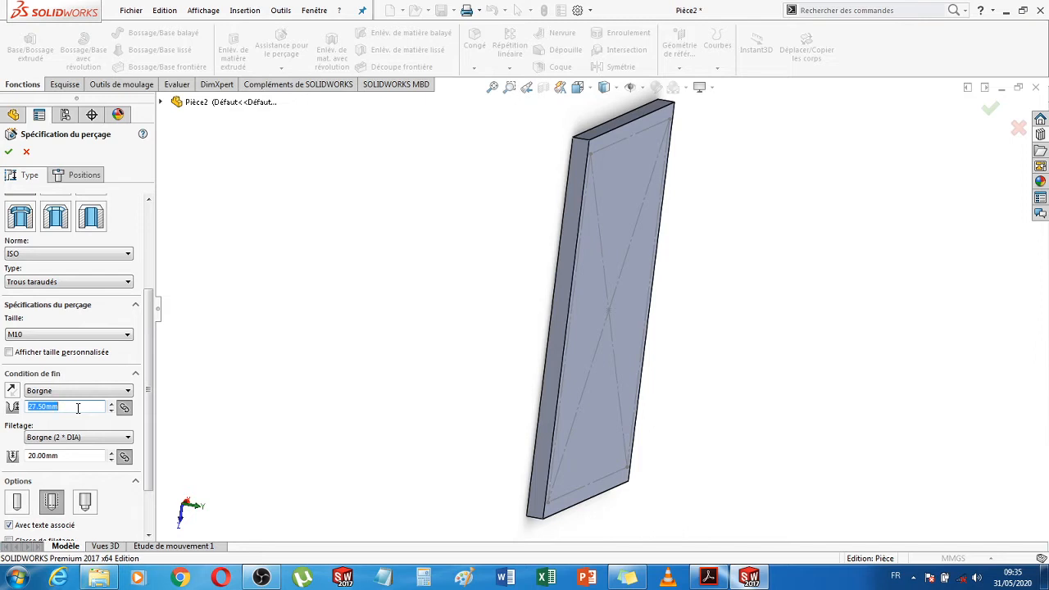
{"action": "type", "text": "15"}
{"action": "key", "text": "Return"}
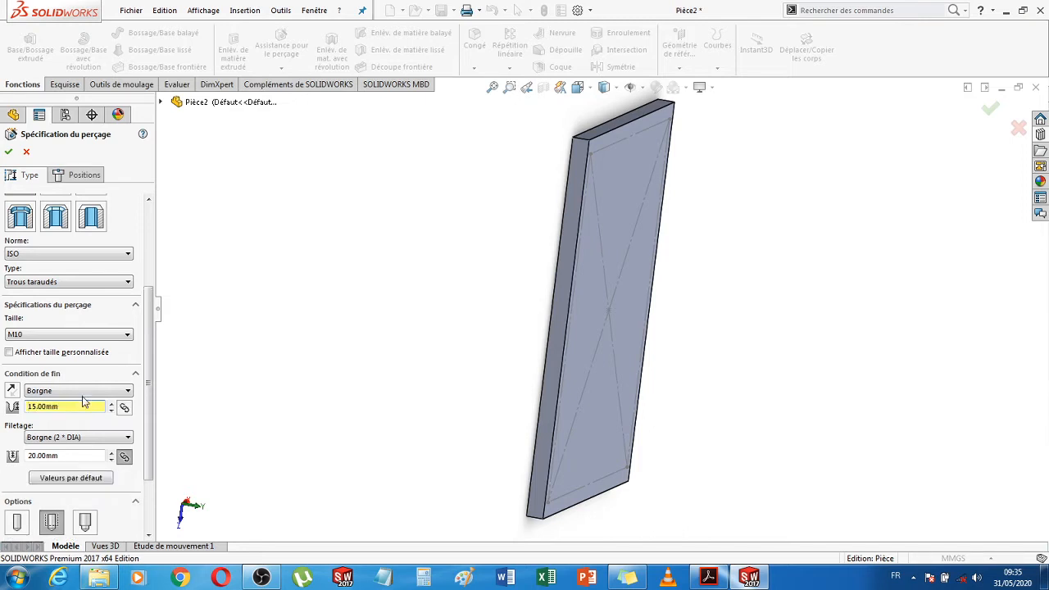
Set the tapped hole's end condition to through all (A travers tout) and check it against the N40 section in the catalogue
{"action": "left_click", "coordinate": [86, 391]}
{"action": "left_click", "coordinate": [85, 406]}
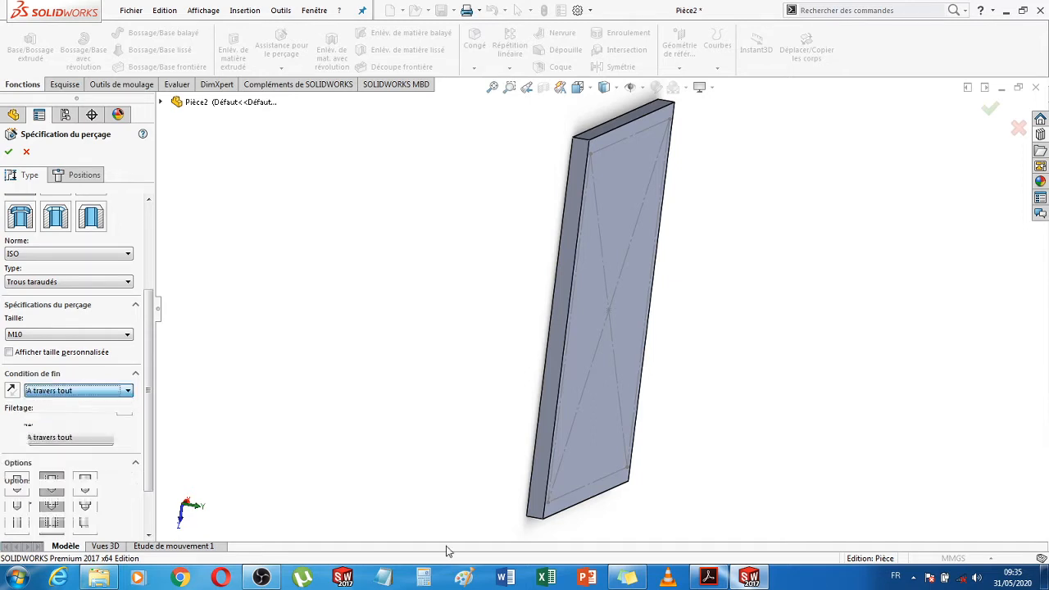
{"action": "left_click", "coordinate": [709, 578]}
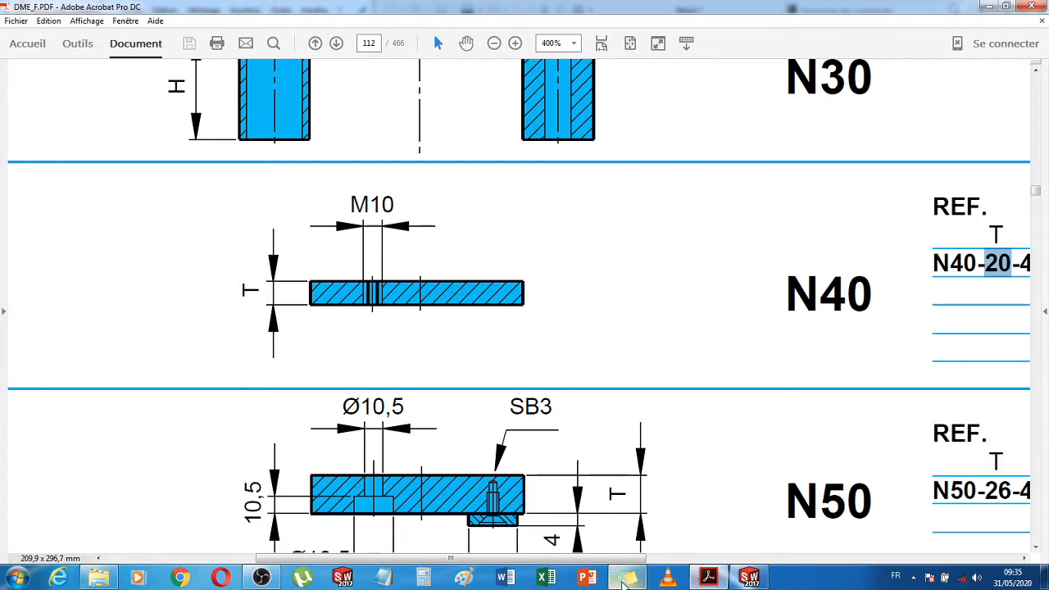
{"action": "left_click", "coordinate": [749, 578]}
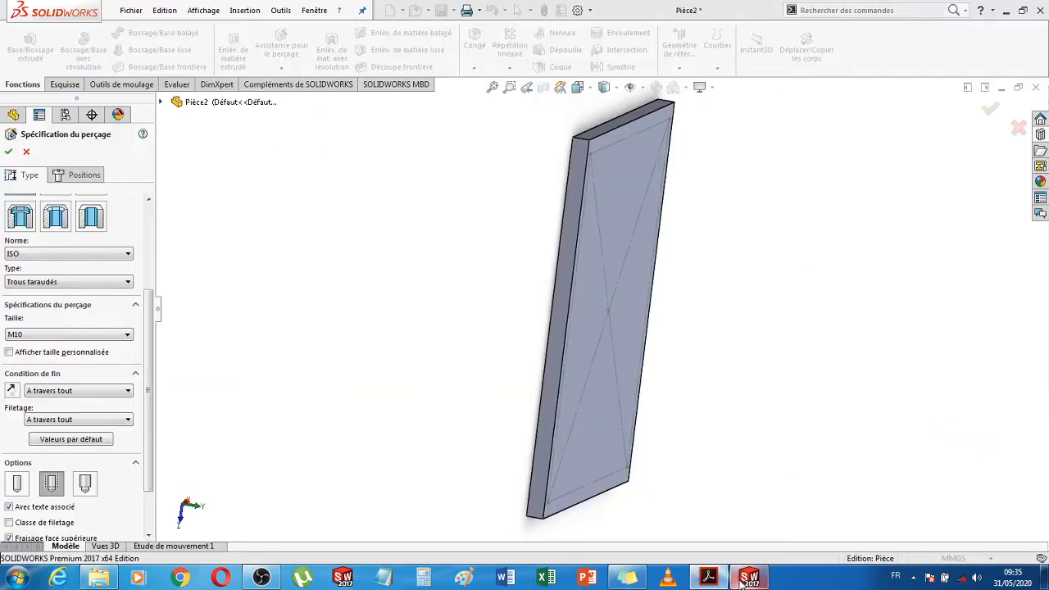
Choose the plate's large face for the holes and place points on the construction rectangle's two upper corners
{"action": "left_click", "coordinate": [9, 152]}
{"action": "left_click", "coordinate": [605, 288]}
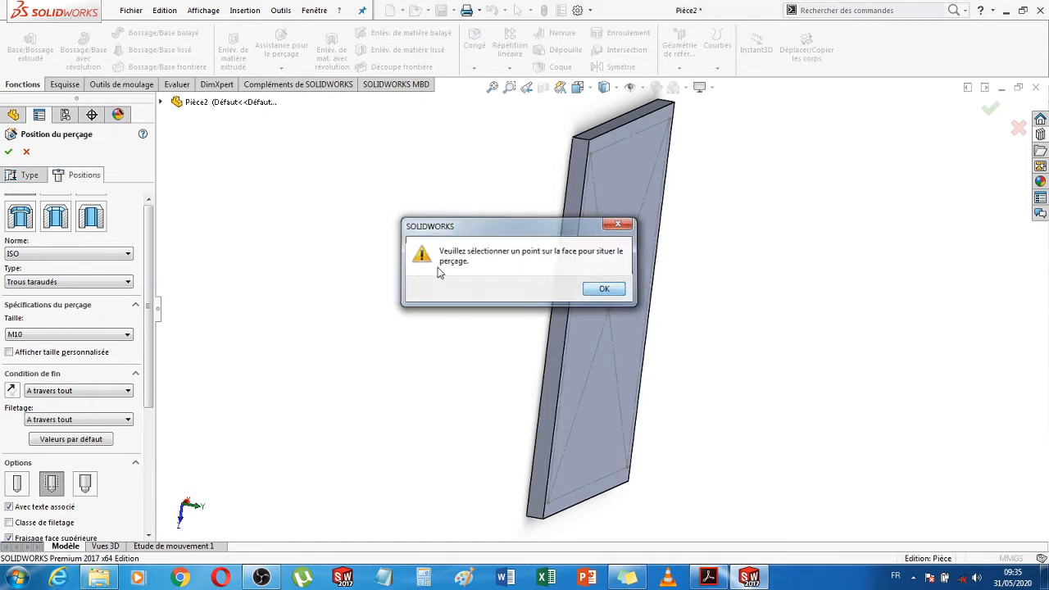
{"action": "middle_click_drag", "start_coordinate": [764, 358], "coordinate": [575, 250]}
{"action": "left_click", "coordinate": [546, 231]}
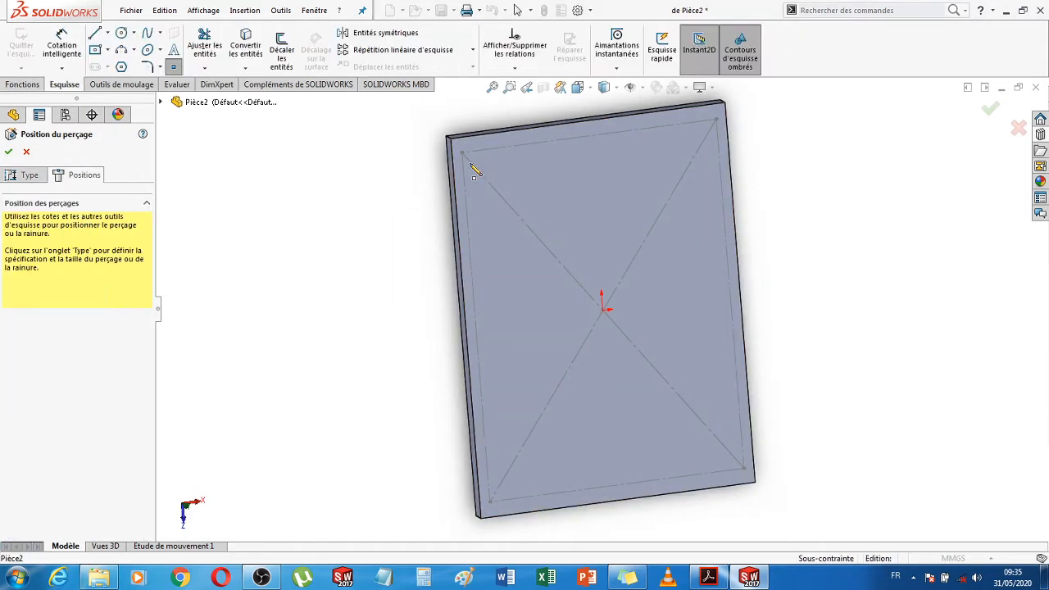
{"action": "scroll", "coordinate": [475, 173], "scroll_direction": "down", "scroll_amount": 5}
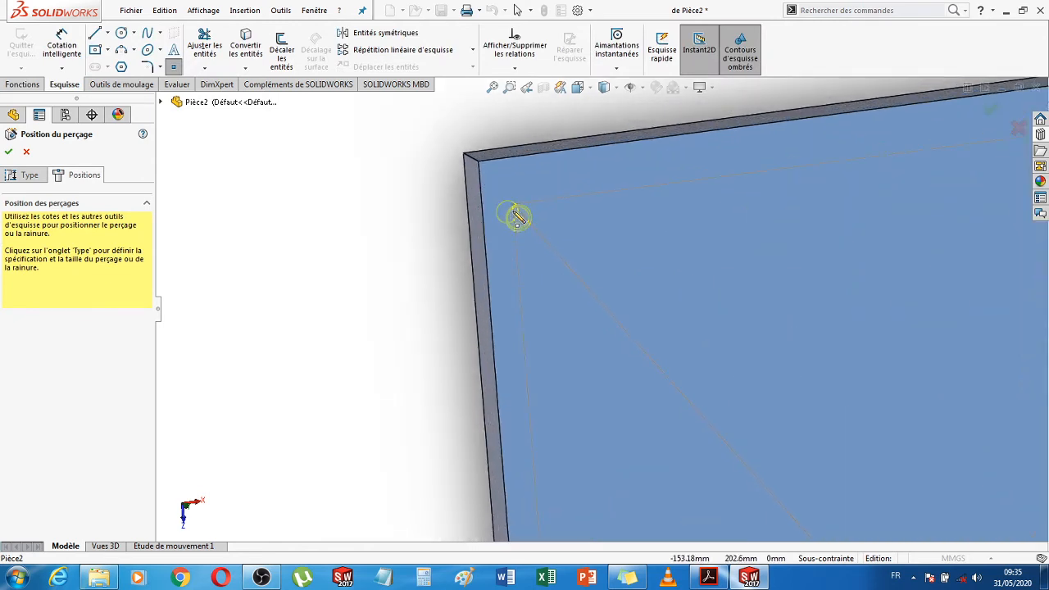
{"action": "left_click", "coordinate": [512, 204]}
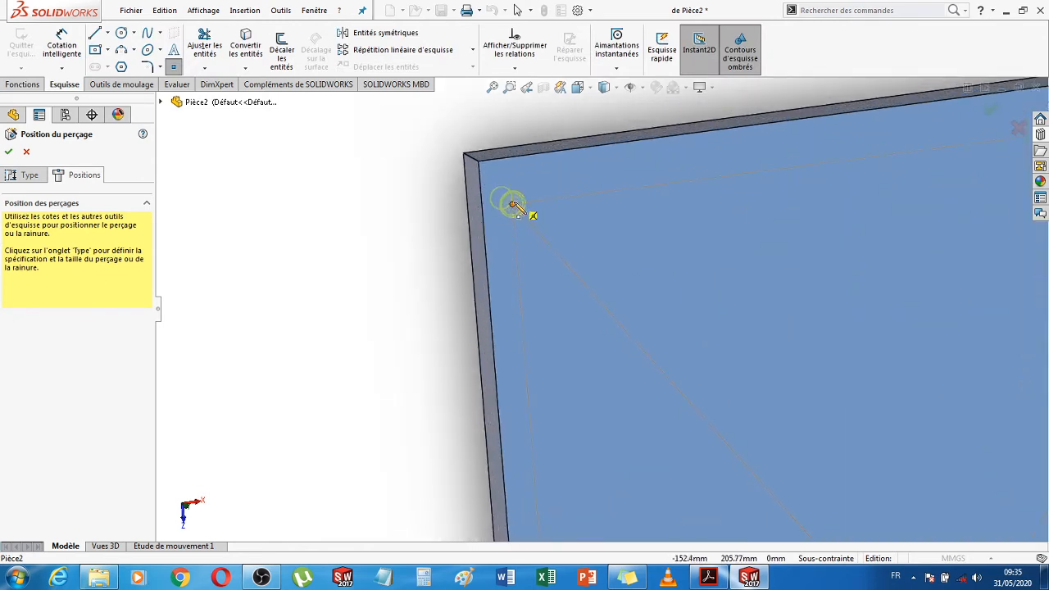
{"action": "scroll", "coordinate": [770, 319], "scroll_direction": "up", "scroll_amount": 3}
{"action": "middle_click_drag", "start_coordinate": [976, 222], "coordinate": [768, 257], "text": "ctrl"}
{"action": "left_click", "coordinate": [717, 246]}
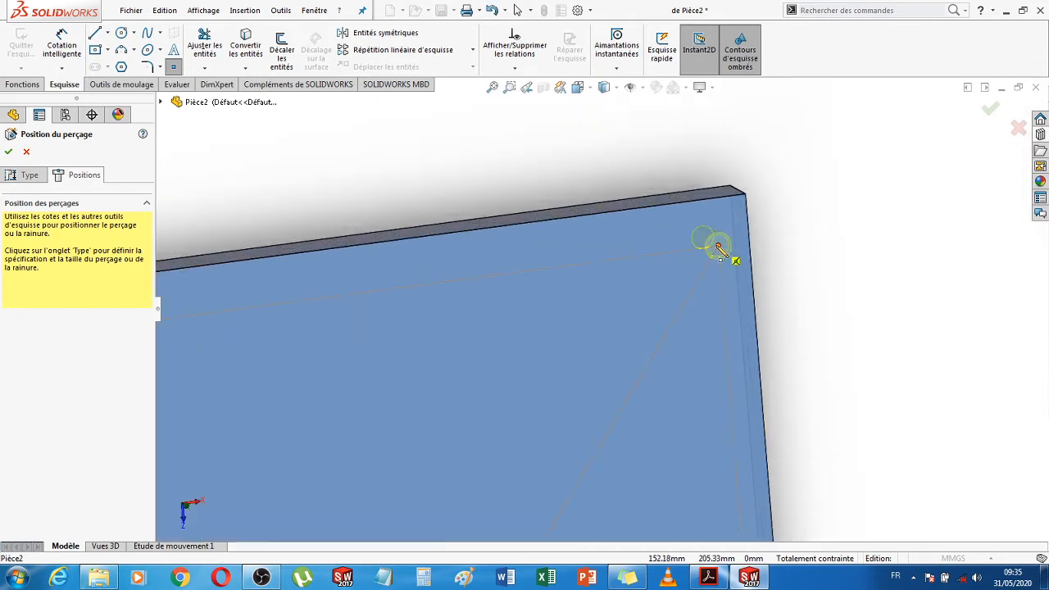
Place hole points on the construction rectangle's two lower corners and finish the M10 tapped hole feature
{"action": "scroll", "coordinate": [649, 395], "scroll_direction": "up", "scroll_amount": 6}
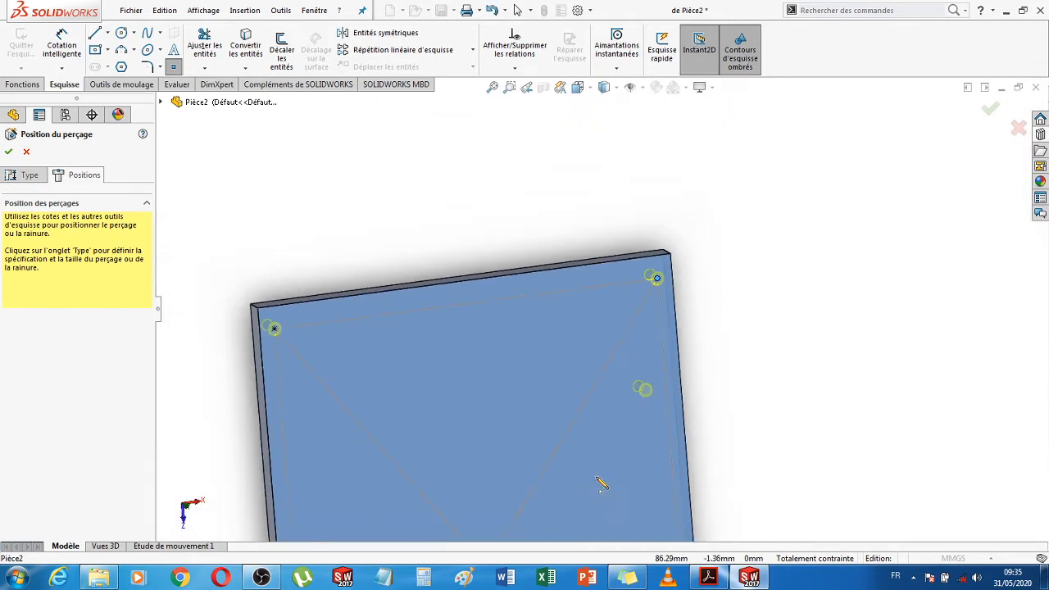
{"action": "scroll", "coordinate": [598, 461], "scroll_direction": "up", "scroll_amount": 3}
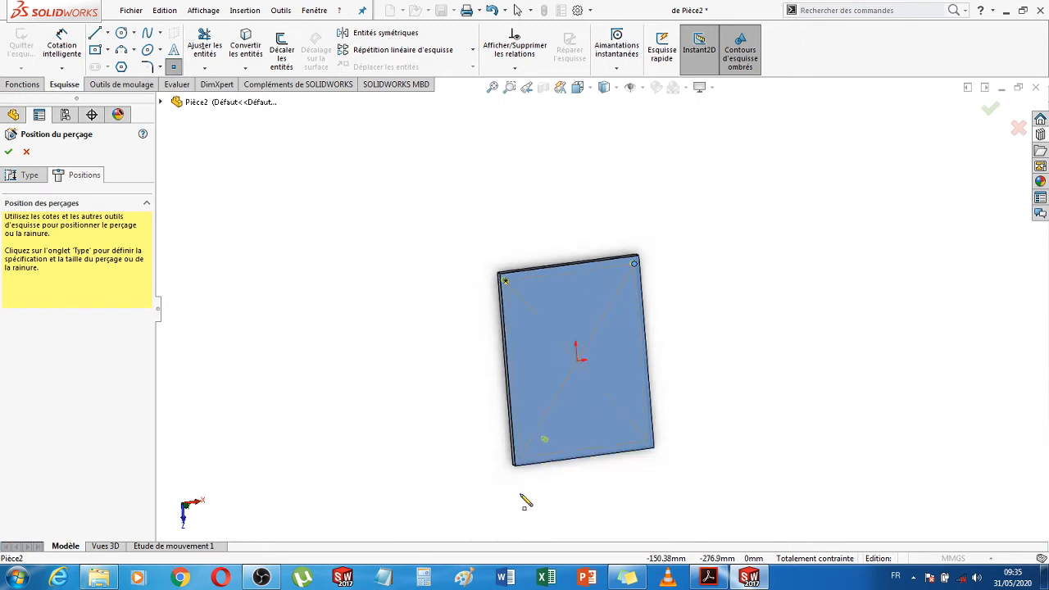
{"action": "scroll", "coordinate": [533, 475], "scroll_direction": "down", "scroll_amount": 6}
{"action": "scroll", "coordinate": [527, 340], "scroll_direction": "down", "scroll_amount": 1}
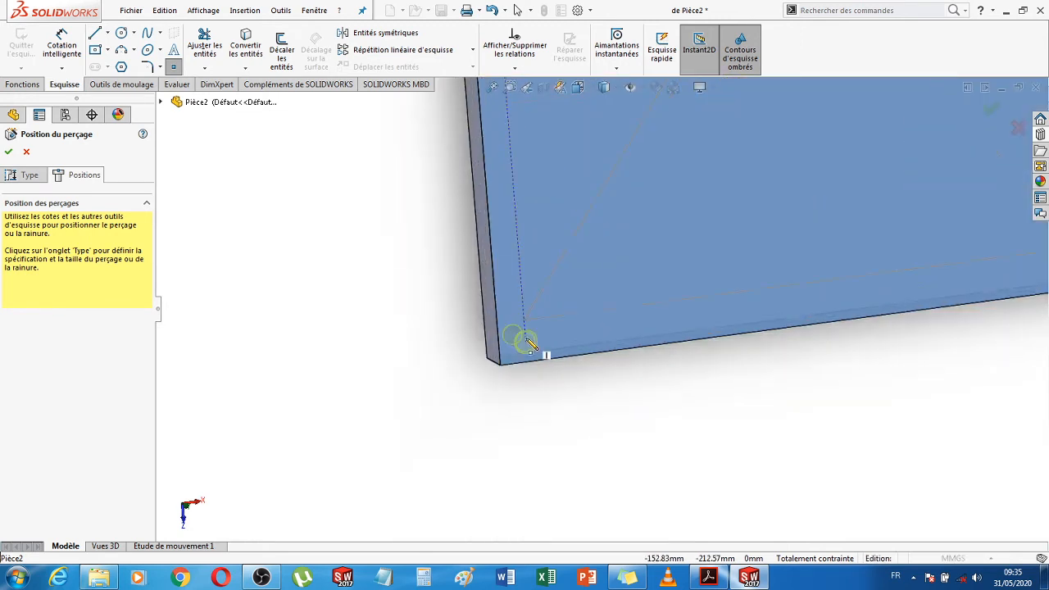
{"action": "left_click", "coordinate": [525, 321]}
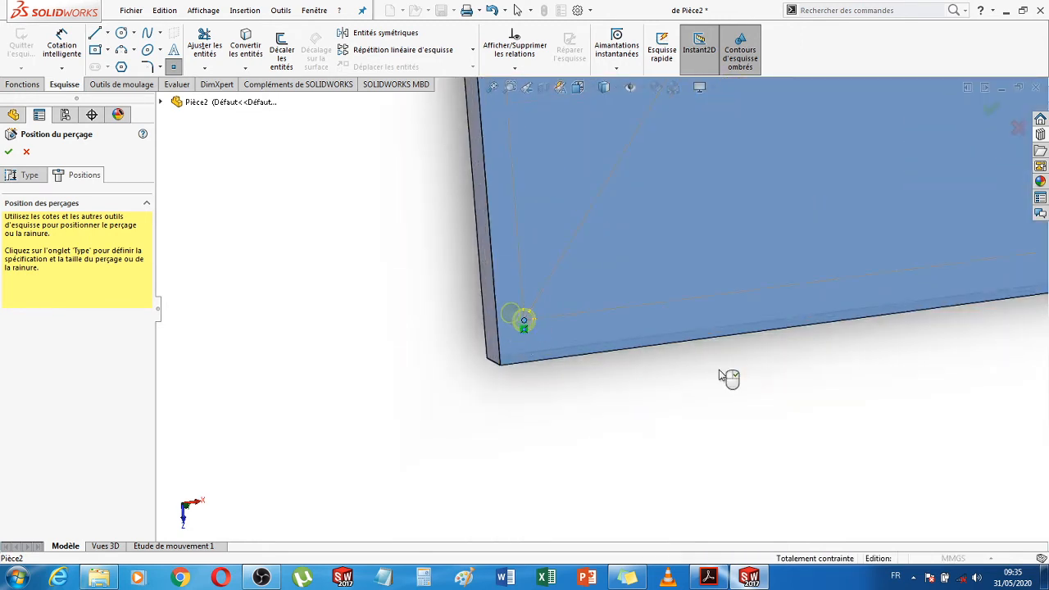
{"action": "scroll", "coordinate": [757, 374], "scroll_direction": "up", "scroll_amount": 5}
{"action": "scroll", "coordinate": [729, 302], "scroll_direction": "down", "scroll_amount": 1}
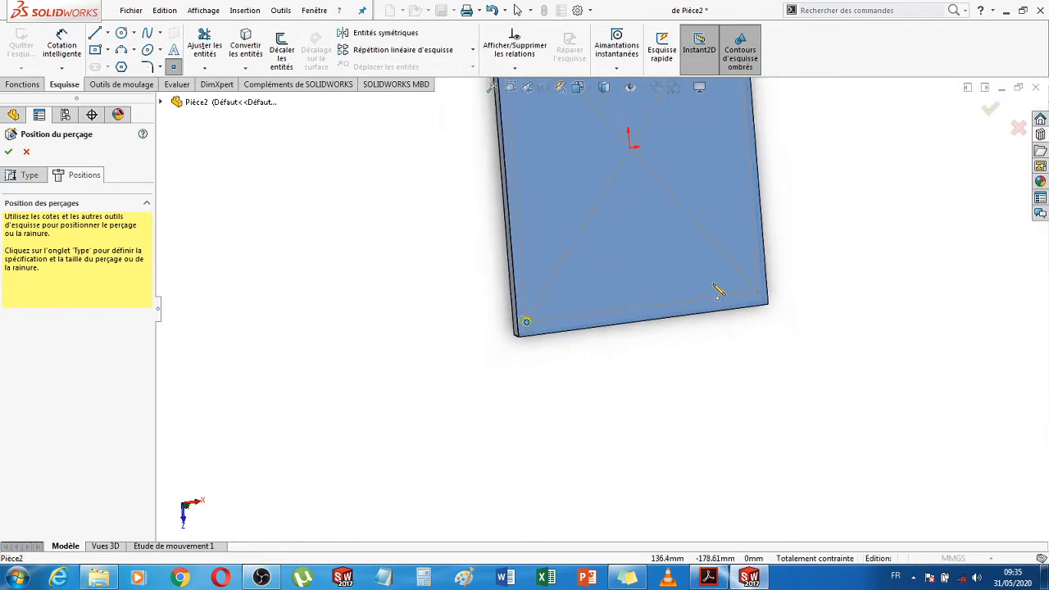
{"action": "scroll", "coordinate": [731, 315], "scroll_direction": "down", "scroll_amount": 3}
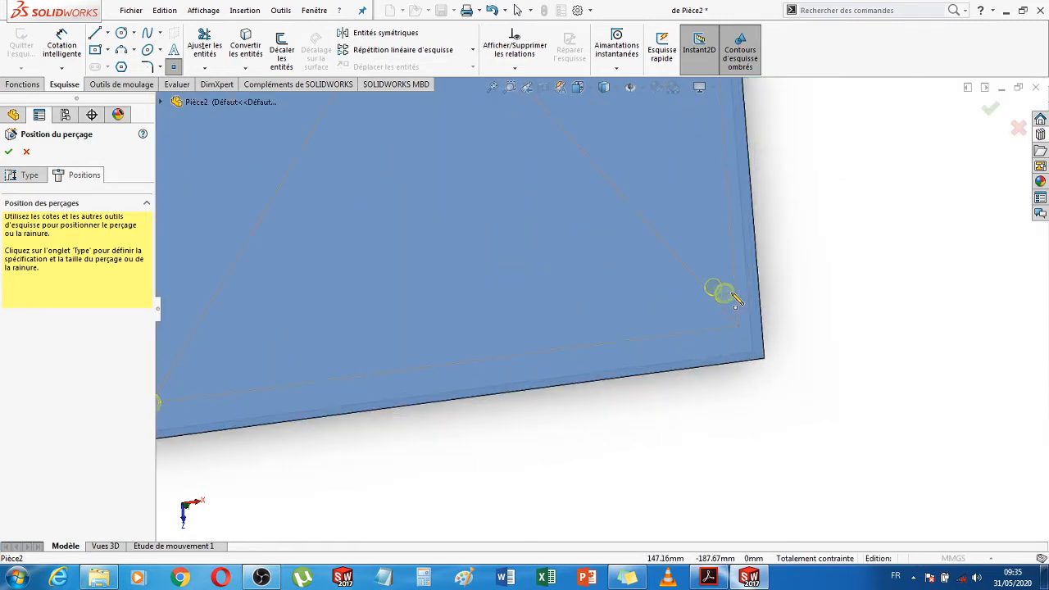
{"action": "left_click", "coordinate": [728, 344]}
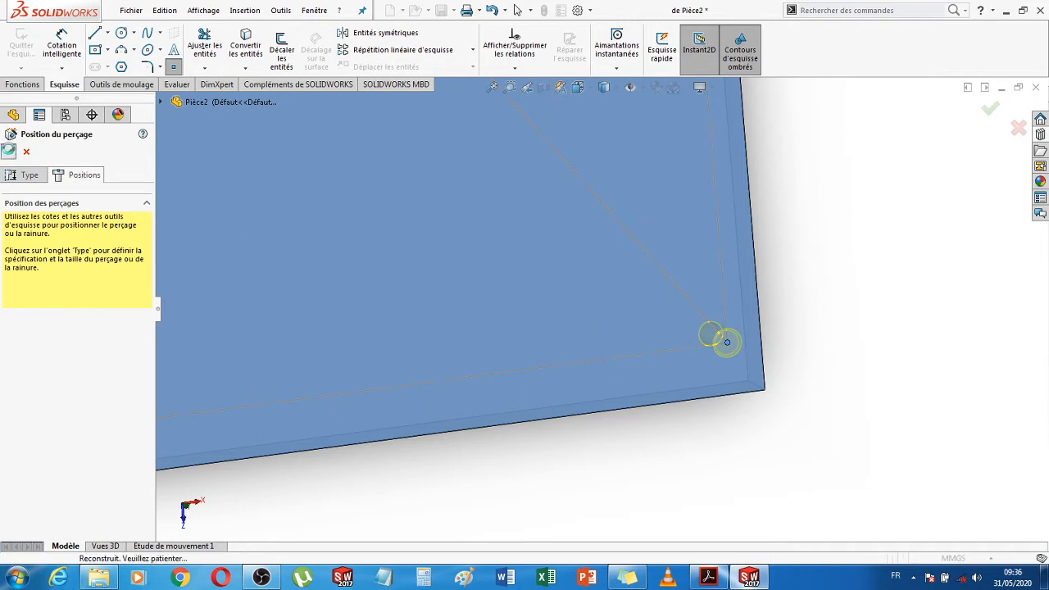
{"action": "left_click", "coordinate": [9, 154]}
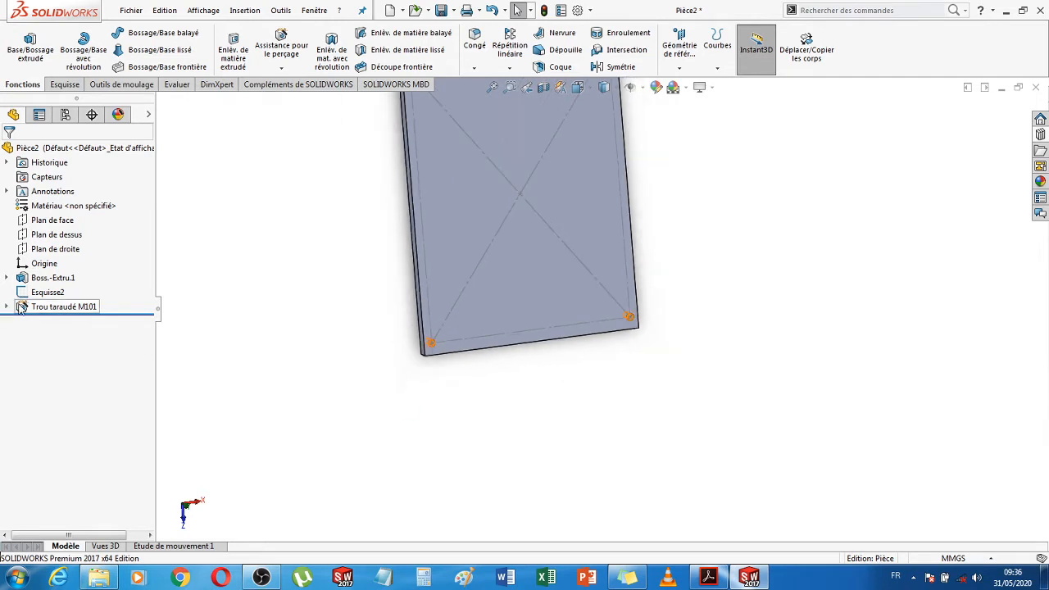
Hide the construction rectangle sketch Esquisse2
{"action": "left_click", "coordinate": [46, 292]}
{"action": "left_click", "coordinate": [59, 273]}
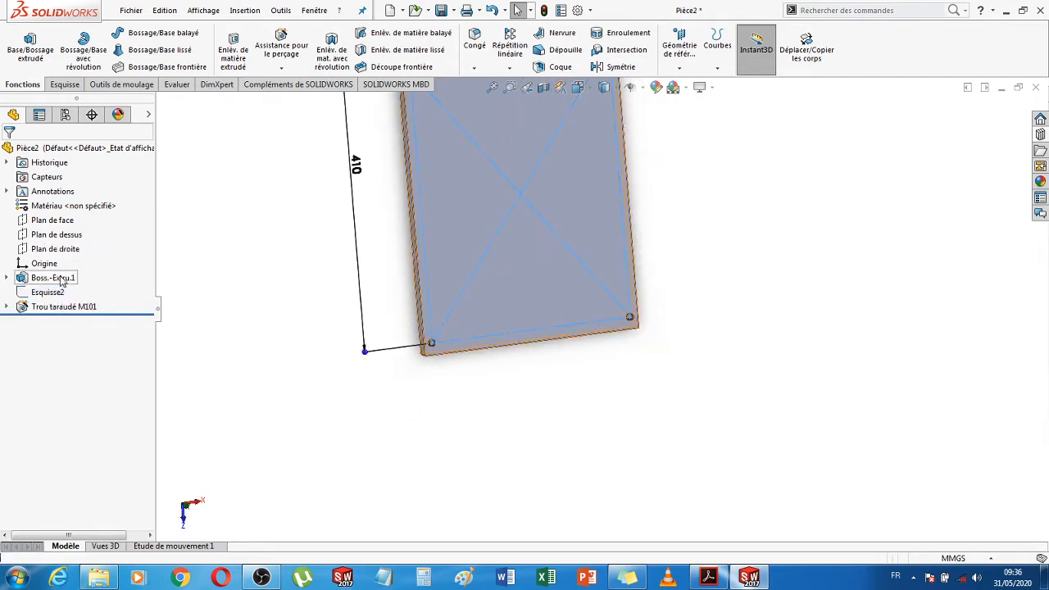
Save the part as "contre plaque ejectrice N40" in the TP 2 folder and close it
{"action": "scroll", "coordinate": [820, 381], "scroll_direction": "up", "scroll_amount": 2}
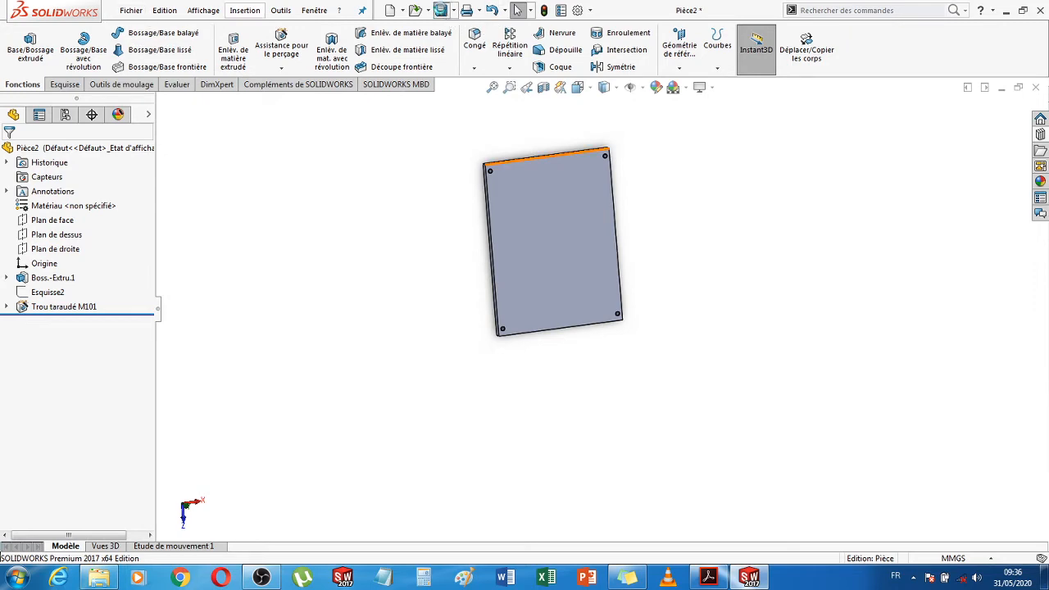
{"action": "left_click", "coordinate": [441, 9]}
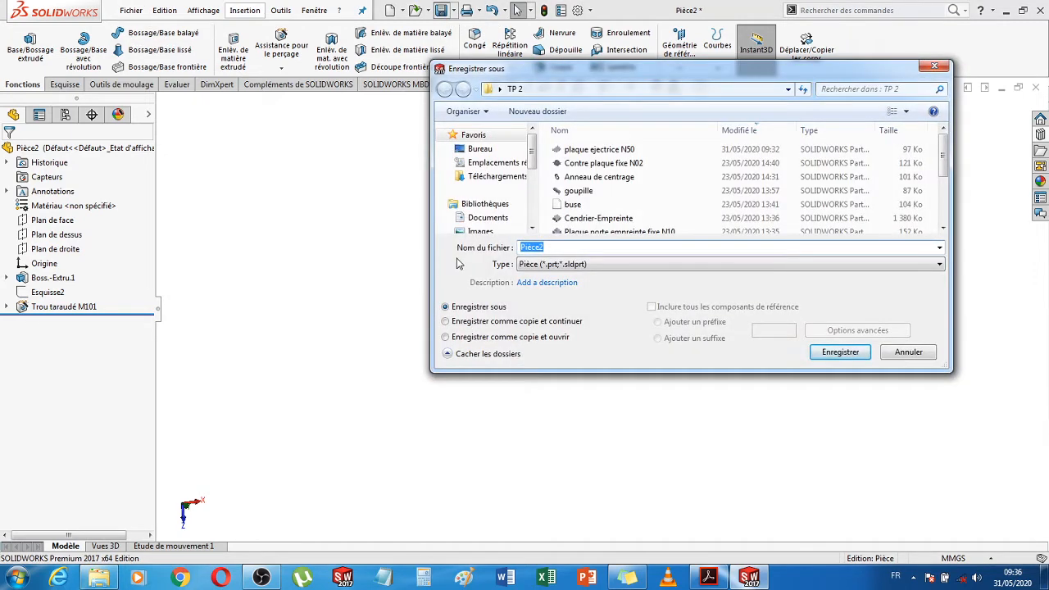
{"action": "type", "text": "plaque"}
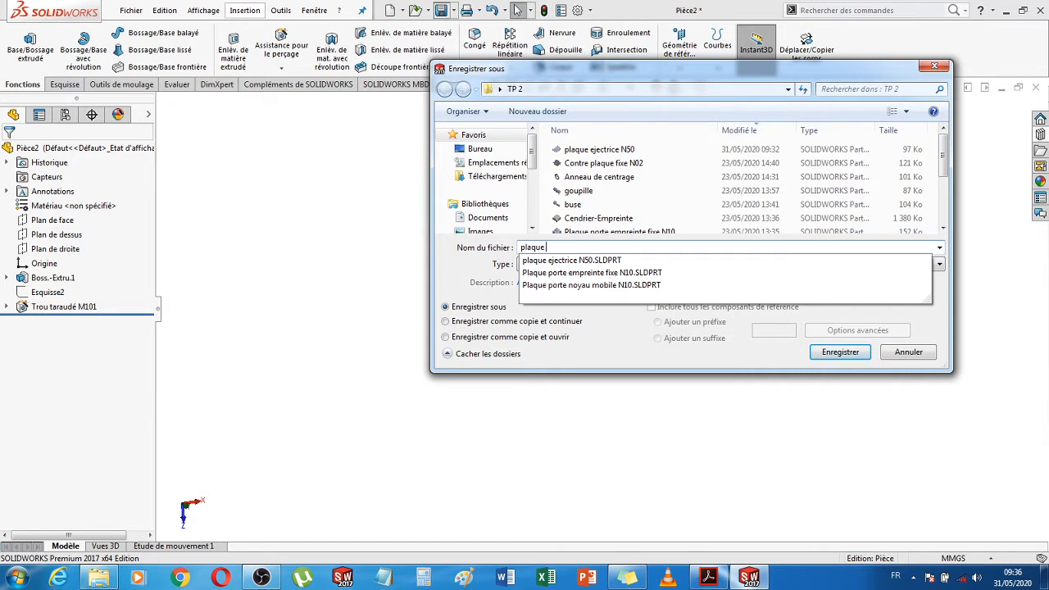
{"action": "key", "text": "BackSpace"}
{"action": "type", "text": "contr"}
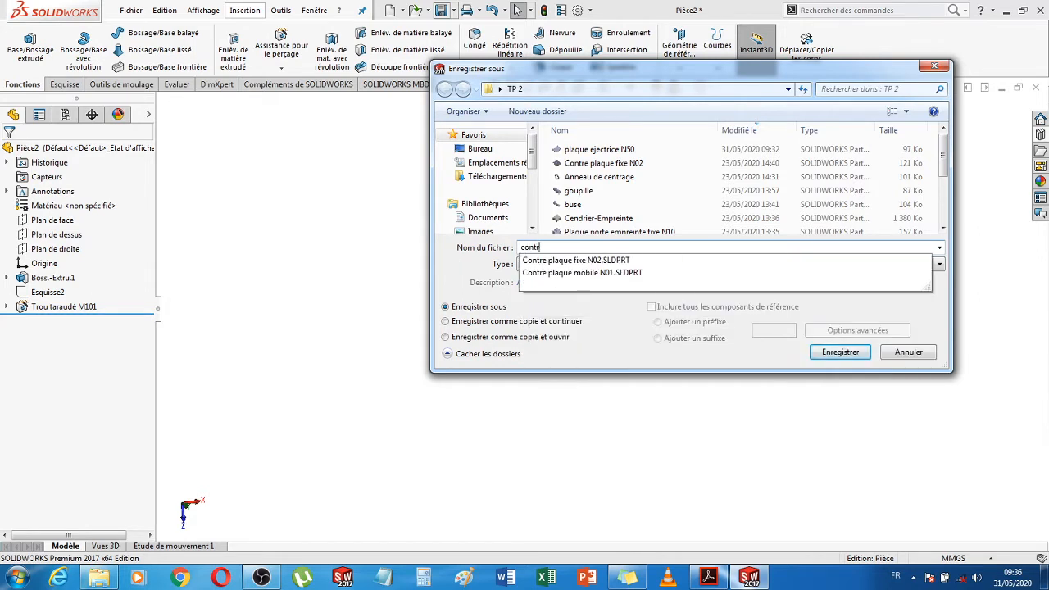
{"action": "type", "text": "e plaque ejectrice N40-"}
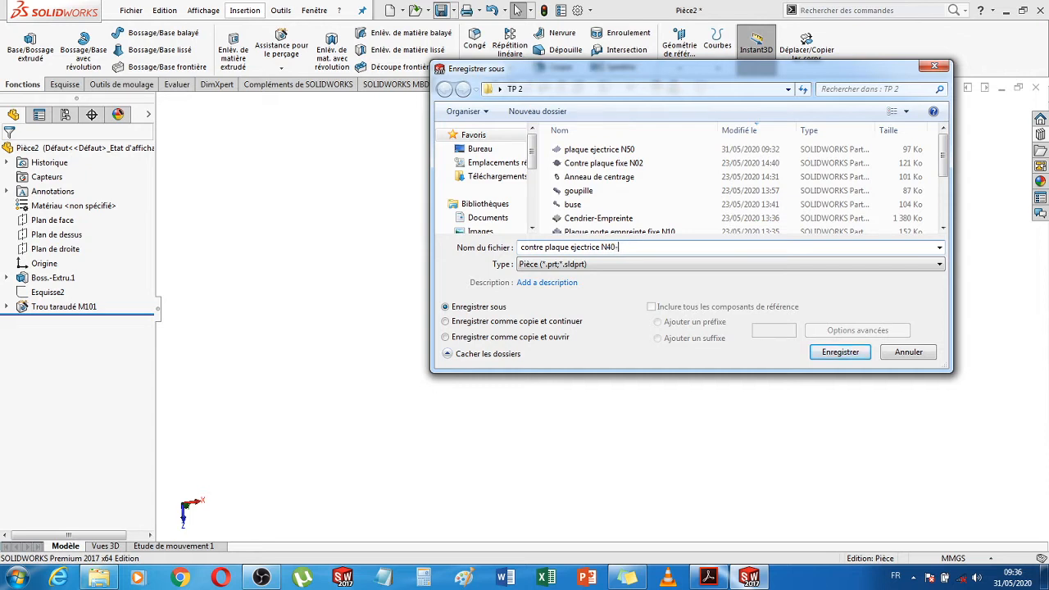
{"action": "key", "text": "Return"}
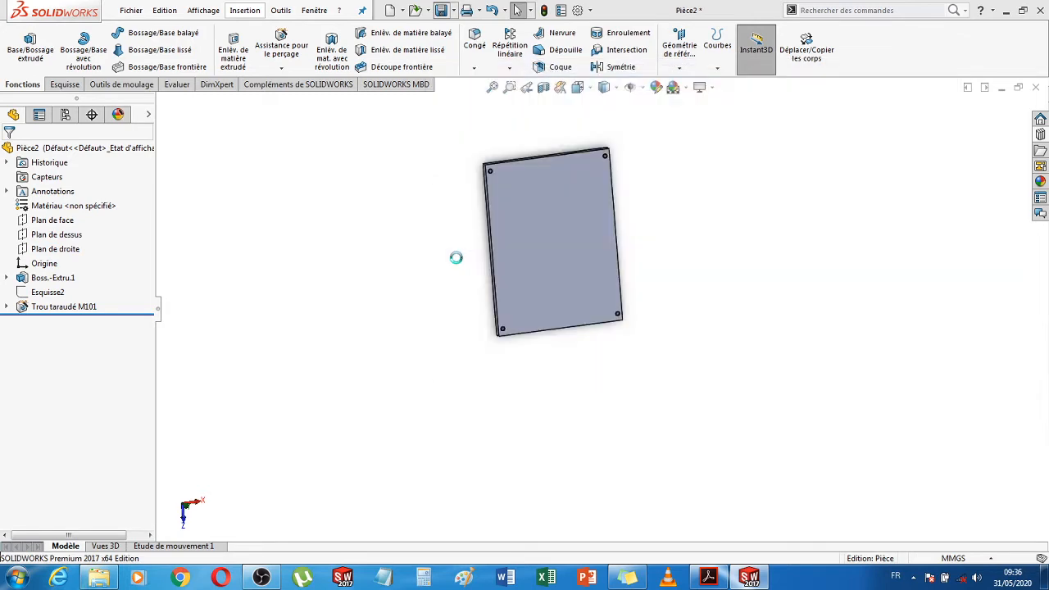
{"action": "left_click", "coordinate": [1035, 87]}
Switch to the DME catalogue and examine the N50 section and the N 4545 exploded assembly for the discs under the ejector plate
{"action": "left_click", "coordinate": [709, 578]}
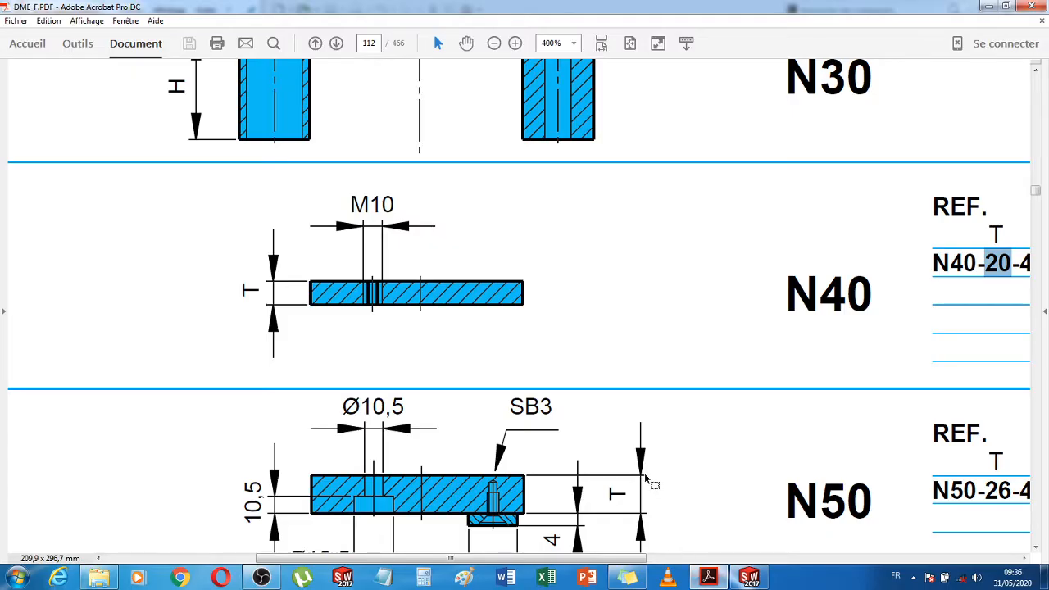
{"action": "scroll", "coordinate": [645, 479], "scroll_direction": "down", "scroll_amount": 3}
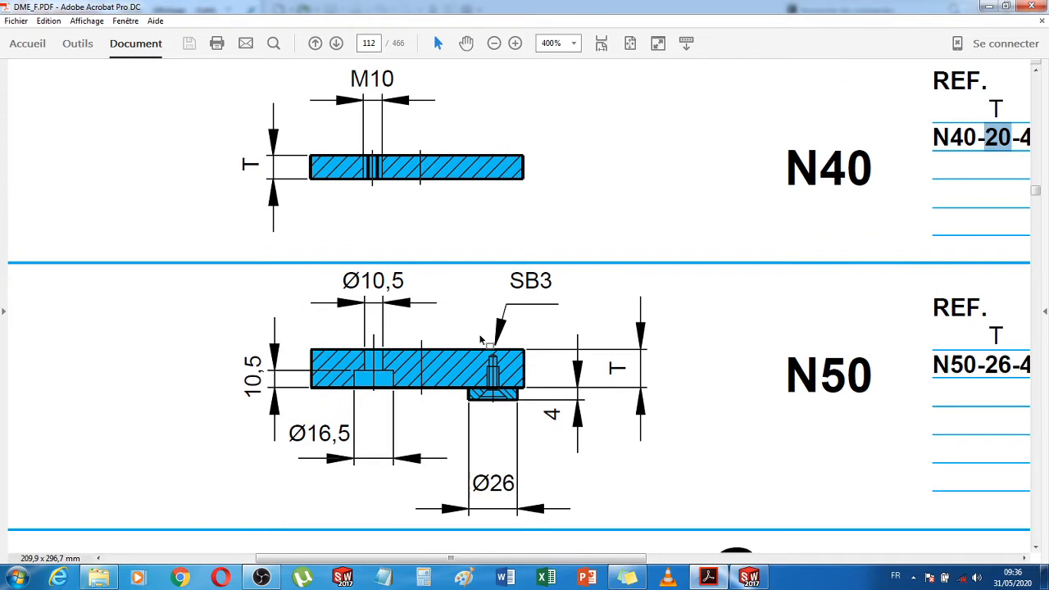
{"action": "scroll", "coordinate": [472, 302], "scroll_direction": "up", "scroll_amount": 7}
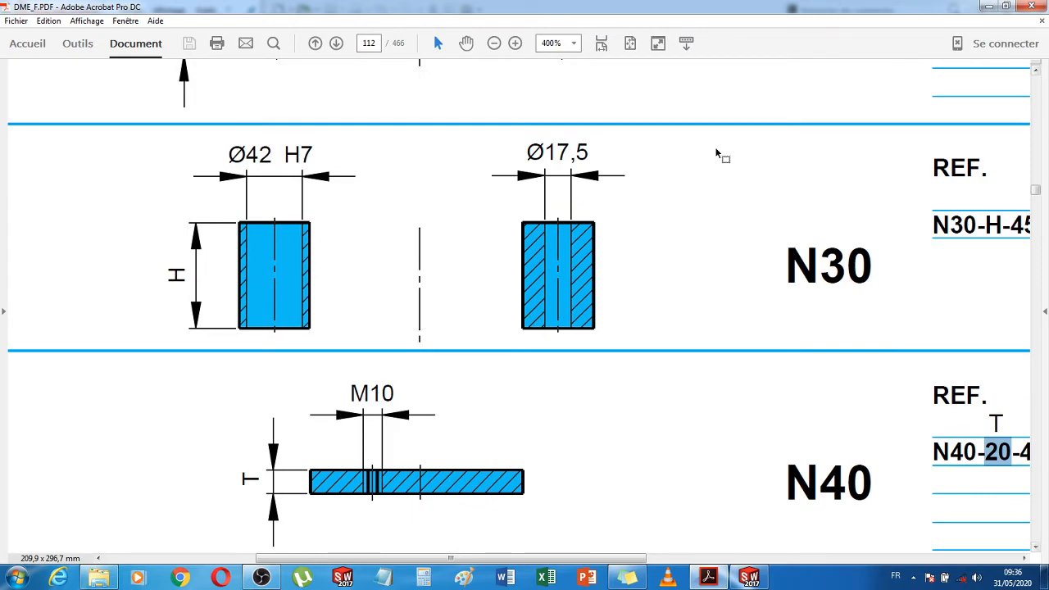
{"action": "left_click", "coordinate": [602, 42]}
{"action": "scroll", "coordinate": [539, 260], "scroll_direction": "up", "scroll_amount": 3}
{"action": "scroll", "coordinate": [539, 261], "scroll_direction": "up", "scroll_amount": 15}
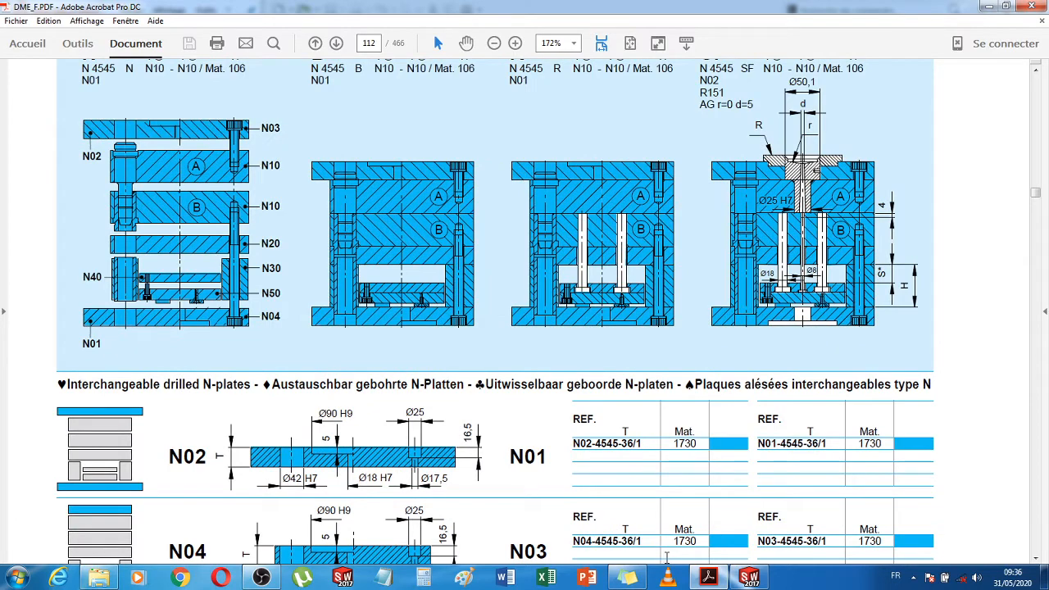
{"action": "left_click", "coordinate": [513, 44]}
{"action": "left_click", "coordinate": [513, 45]}
{"action": "left_click", "coordinate": [514, 44]}
{"action": "left_click_drag", "start_coordinate": [631, 558], "coordinate": [394, 548]}
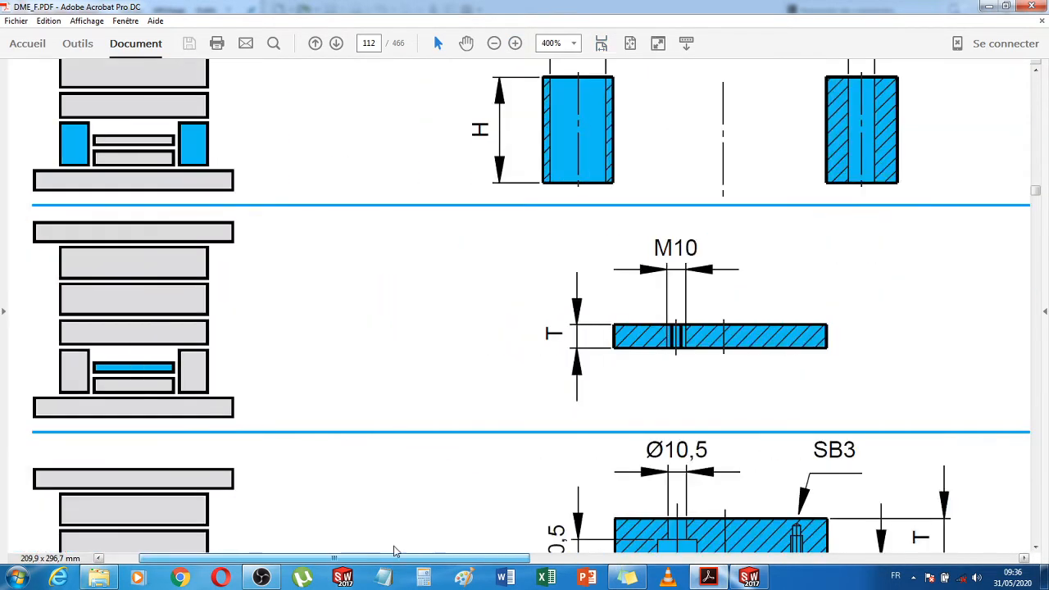
{"action": "scroll", "coordinate": [482, 433], "scroll_direction": "up", "scroll_amount": 10}
{"action": "scroll", "coordinate": [482, 434], "scroll_direction": "up", "scroll_amount": 15}
{"action": "scroll", "coordinate": [481, 434], "scroll_direction": "up", "scroll_amount": 2}
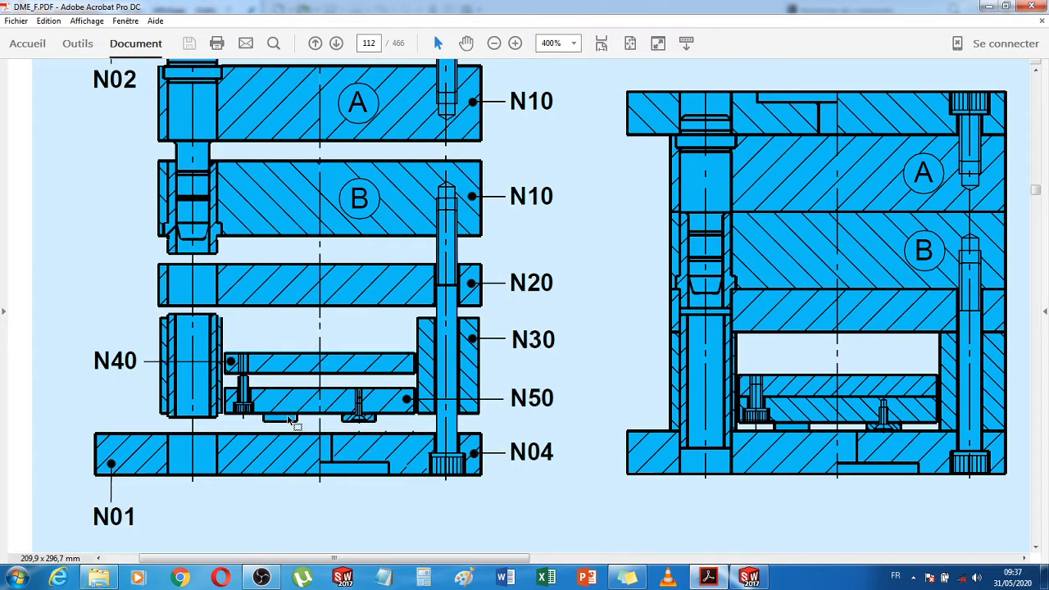
Check the SB3 disc in the N50 section and look up its detail drawing on catalogue page 113
{"action": "scroll", "coordinate": [355, 434], "scroll_direction": "down", "scroll_amount": 15}
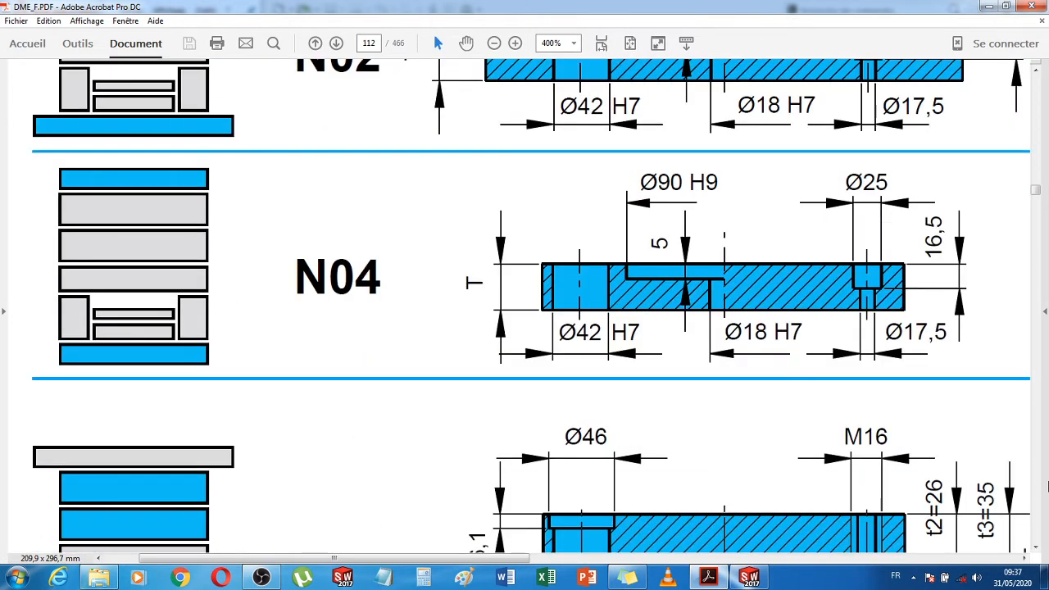
{"action": "scroll", "coordinate": [1036, 476], "scroll_direction": "down", "scroll_amount": 10}
{"action": "scroll", "coordinate": [1037, 476], "scroll_direction": "up", "scroll_amount": 5}
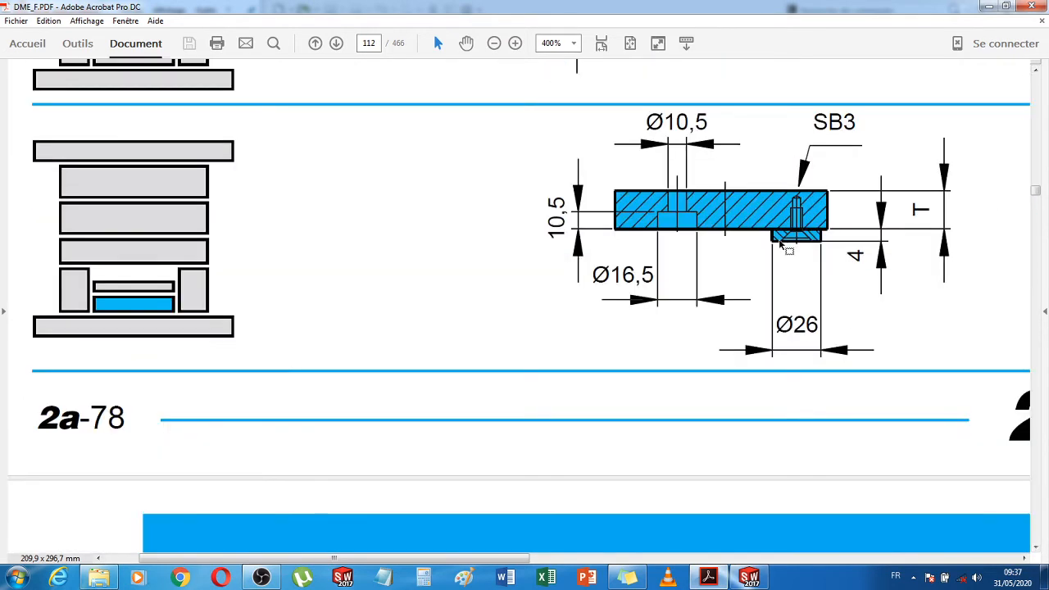
{"action": "scroll", "coordinate": [1030, 481], "scroll_direction": "down", "scroll_amount": 20}
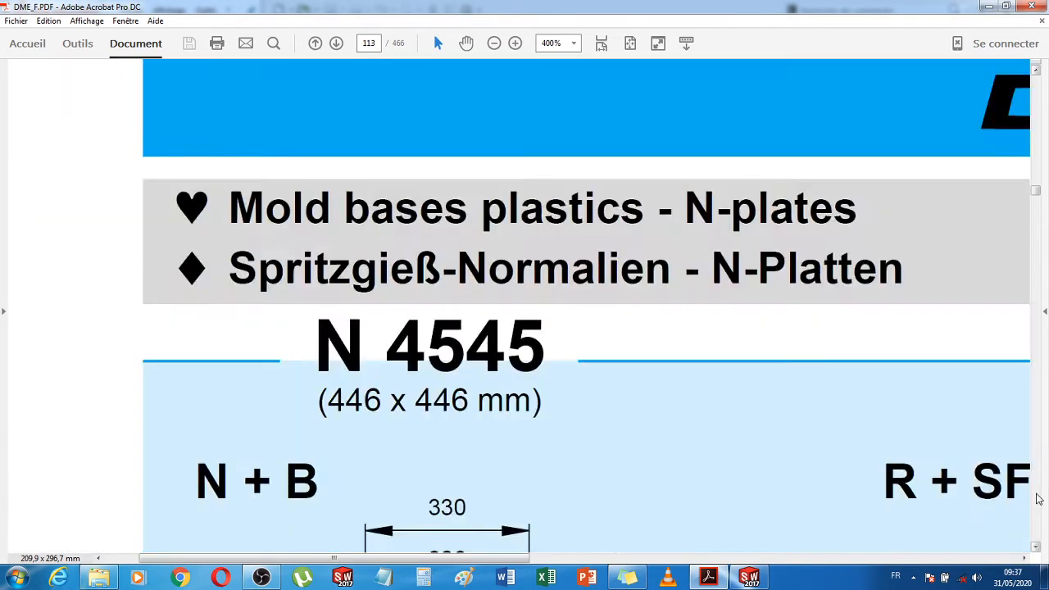
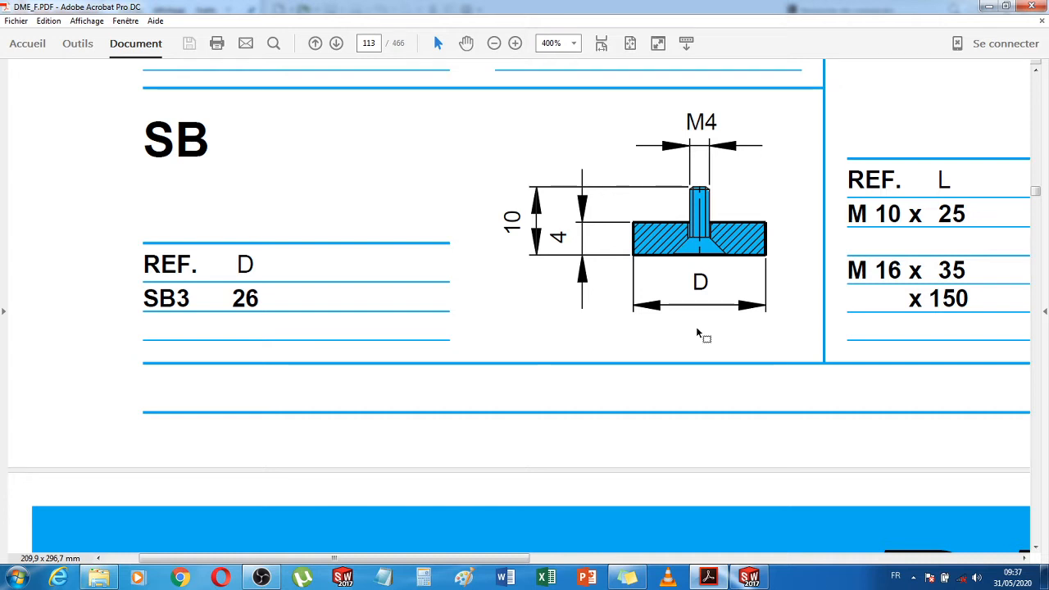
Switch back to SOLIDWORKS, create a new part and open a sketch on the top plane (Plan de dessus)
{"action": "left_click", "coordinate": [749, 578]}
{"action": "left_click", "coordinate": [131, 9]}
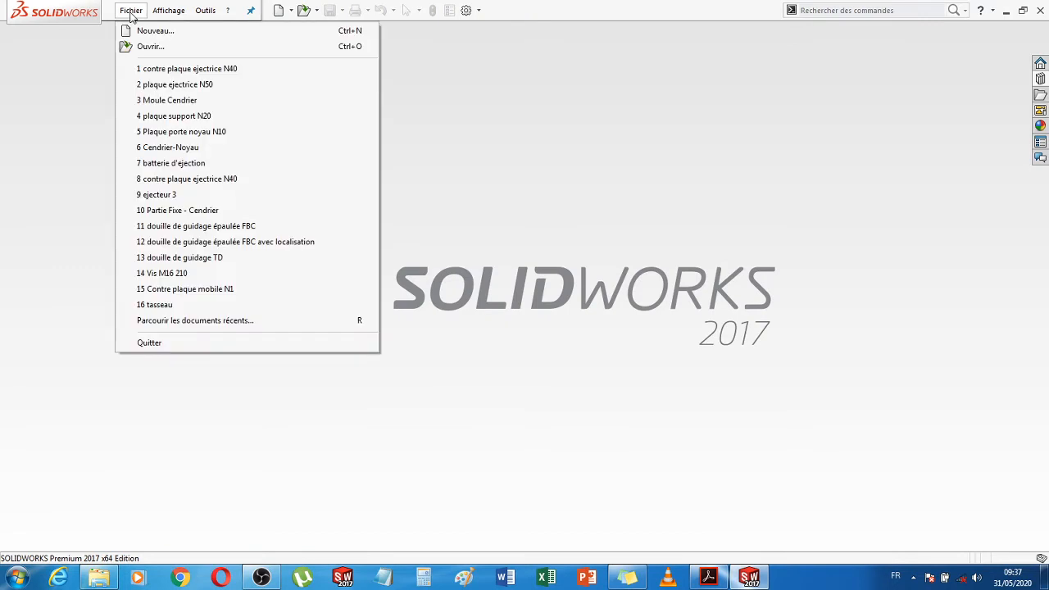
{"action": "left_click", "coordinate": [161, 33]}
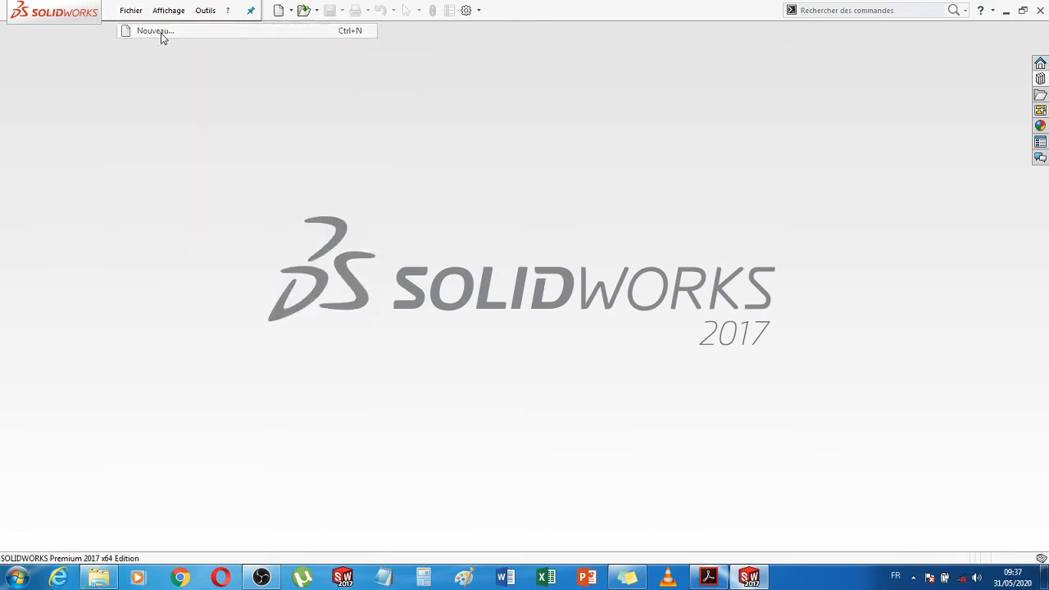
{"action": "double_click", "coordinate": [325, 336]}
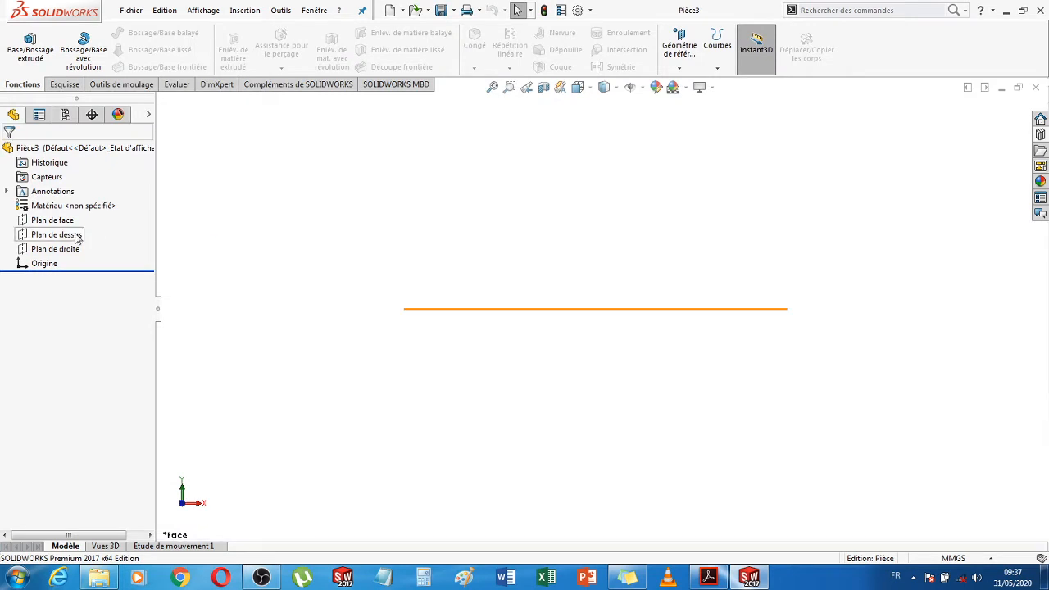
{"action": "left_click", "coordinate": [77, 237]}
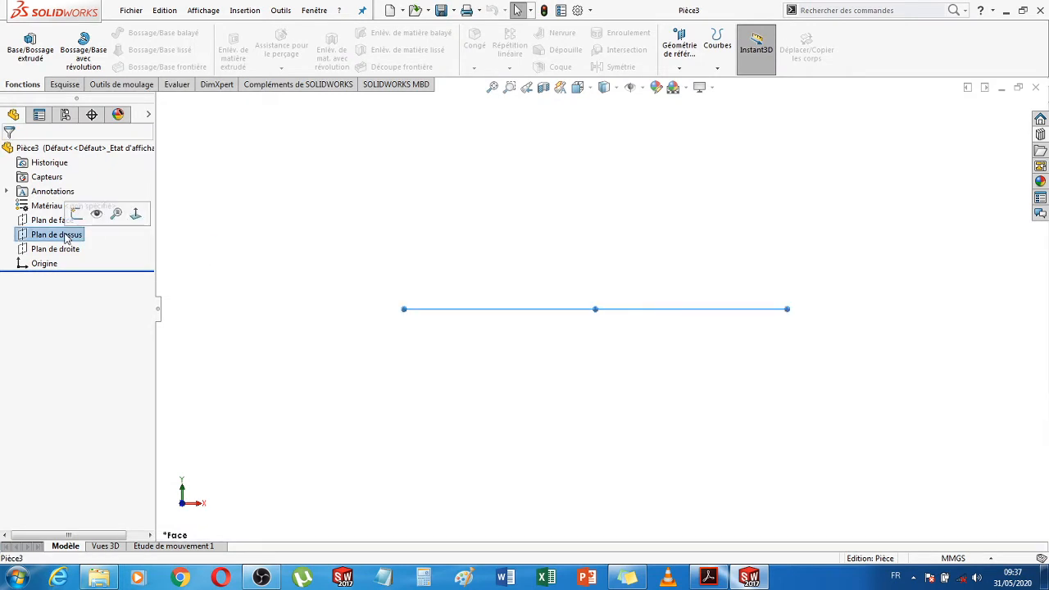
{"action": "left_click", "coordinate": [82, 223]}
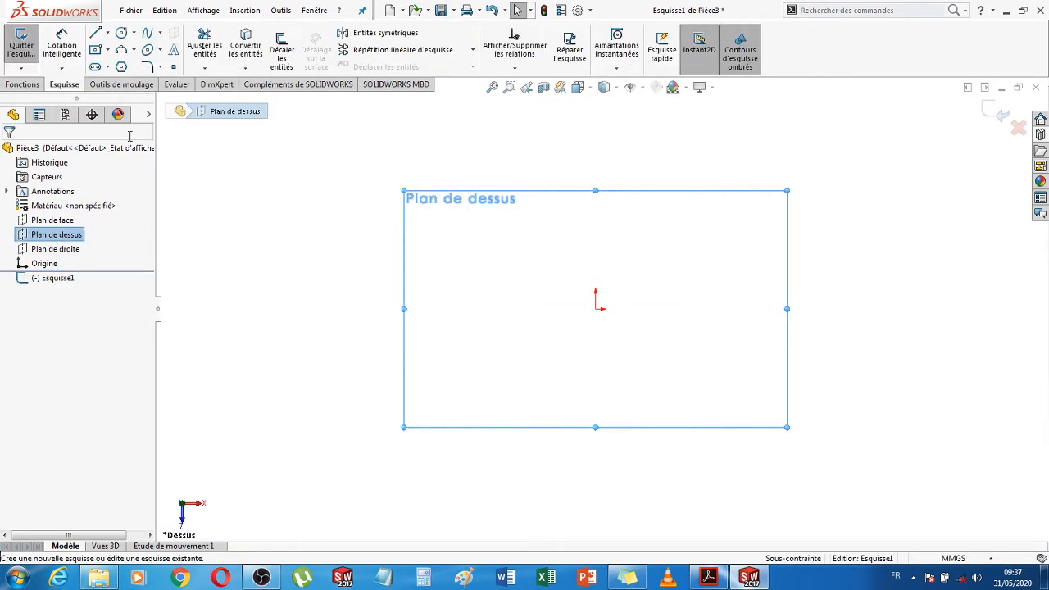
Sketch a circle of about 43 mm radius centred on the origin and dimension its diameter to 26 mm
{"action": "left_click", "coordinate": [121, 34]}
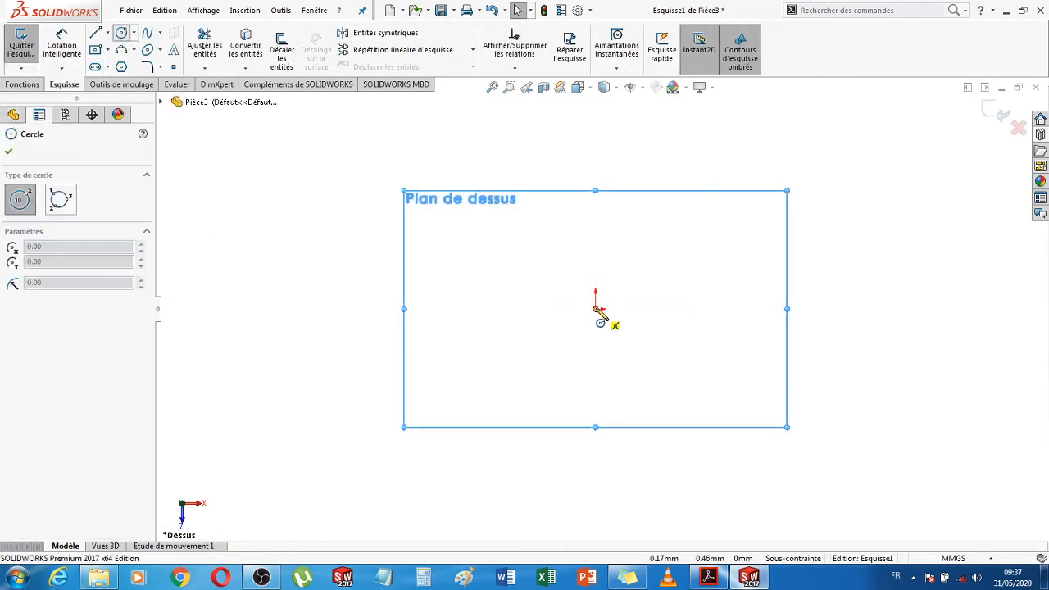
{"action": "left_click_drag", "start_coordinate": [595, 309], "coordinate": [539, 392]}
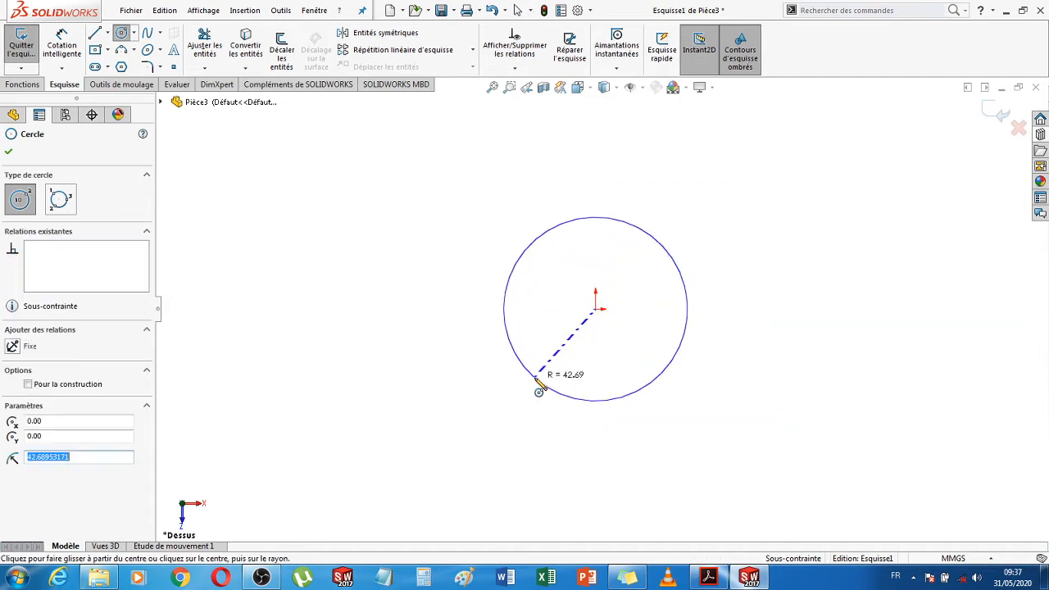
{"action": "key", "text": "Escape"}
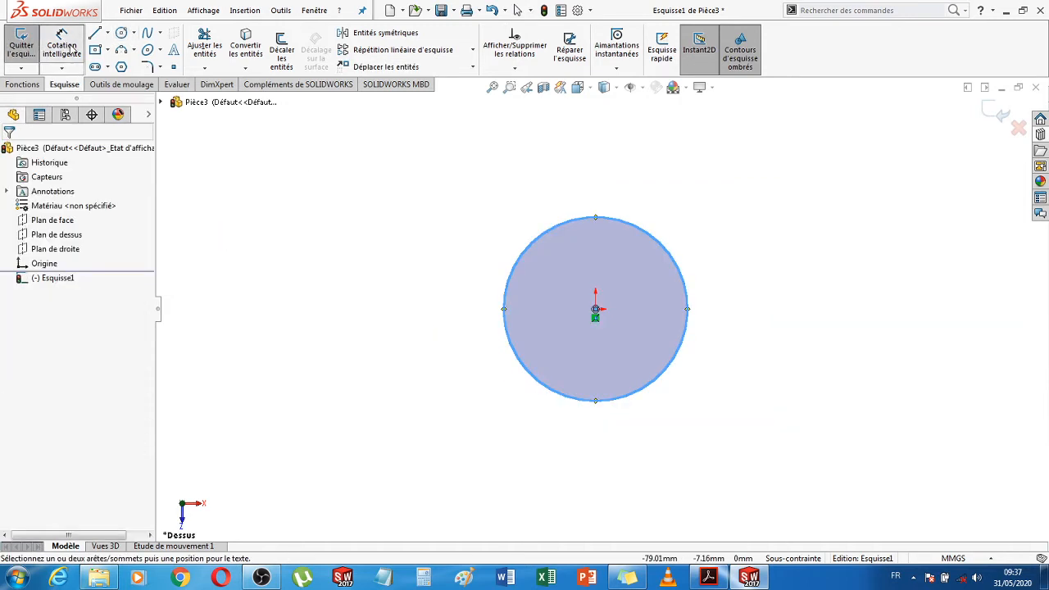
{"action": "left_click", "coordinate": [516, 250]}
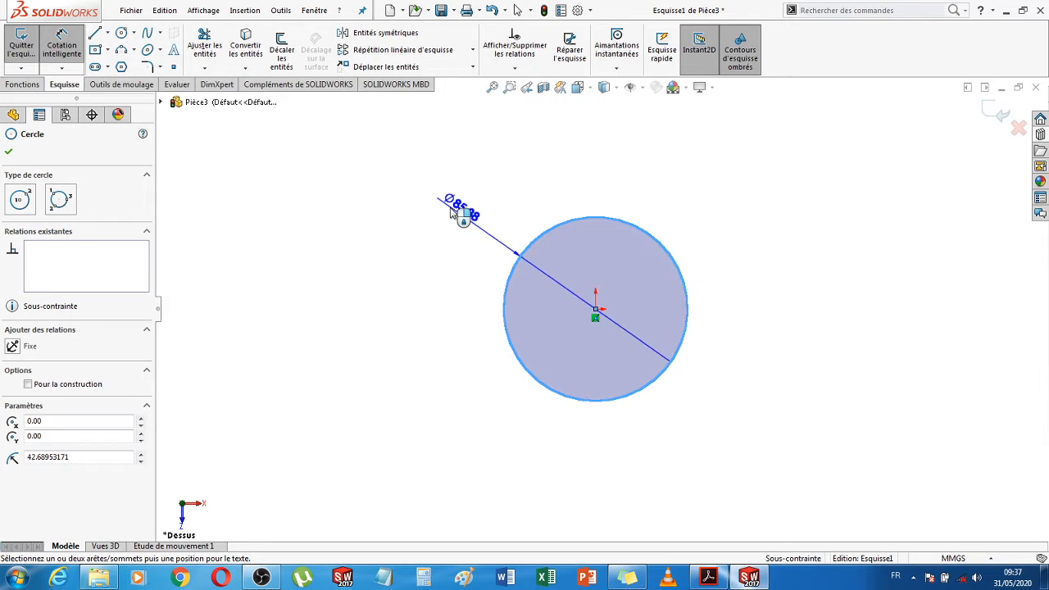
{"action": "left_click", "coordinate": [451, 211]}
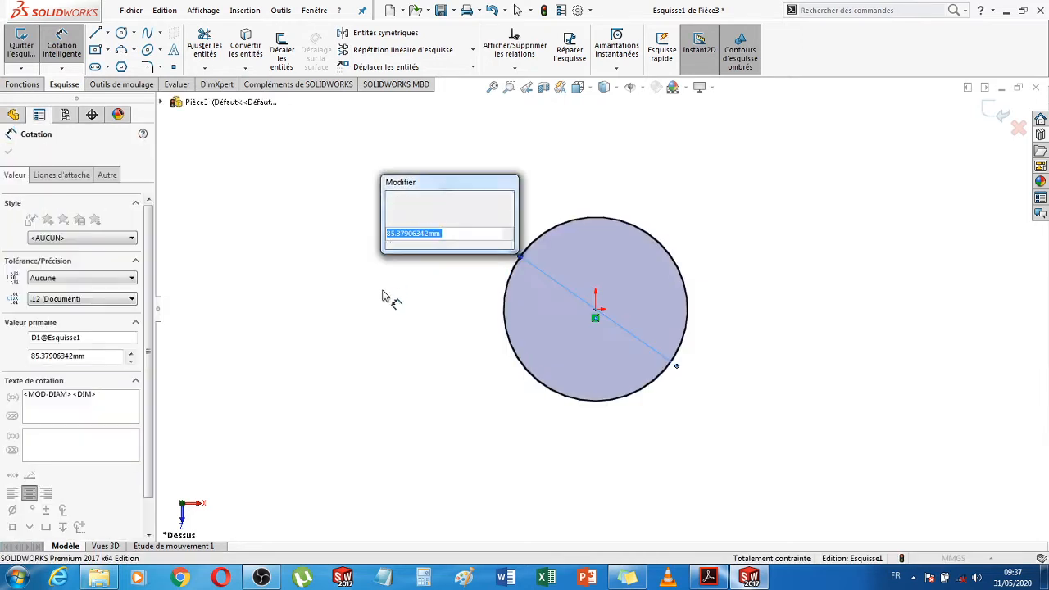
{"action": "type", "text": "26"}
{"action": "key", "text": "Return"}
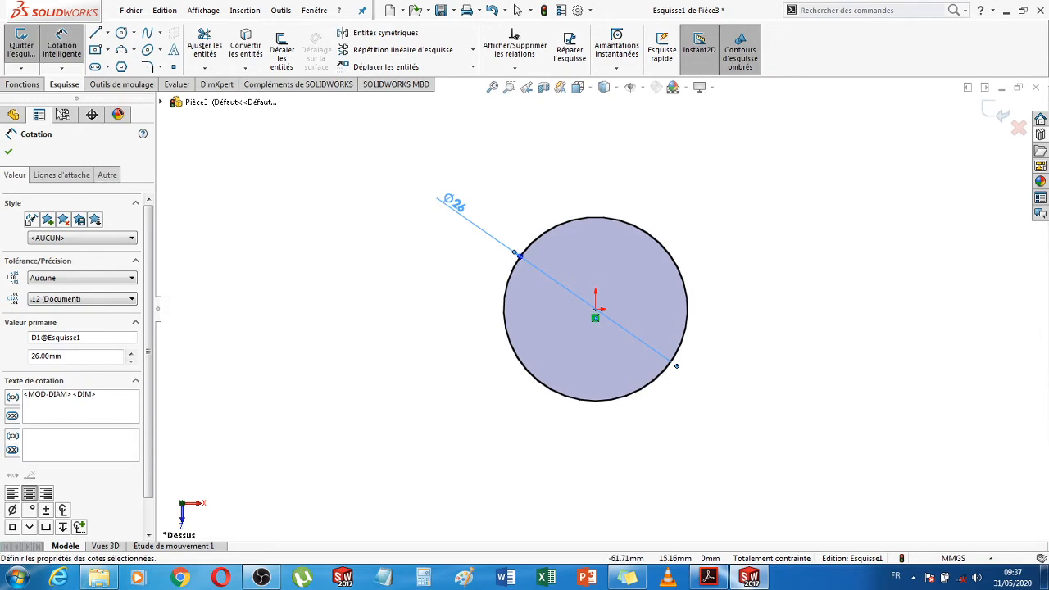
Extrude the circle 4 mm in the reversed direction, checking the thickness against the SB drawing in the catalogue
{"action": "left_click", "coordinate": [29, 86]}
{"action": "left_click", "coordinate": [30, 47]}
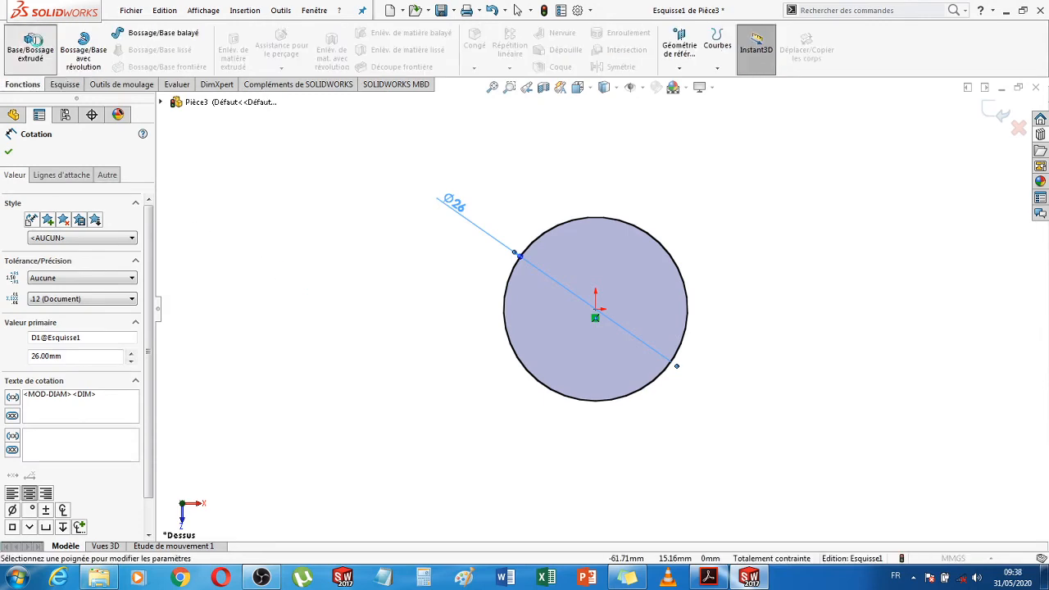
{"action": "left_click", "coordinate": [718, 580]}
{"action": "left_click", "coordinate": [718, 581]}
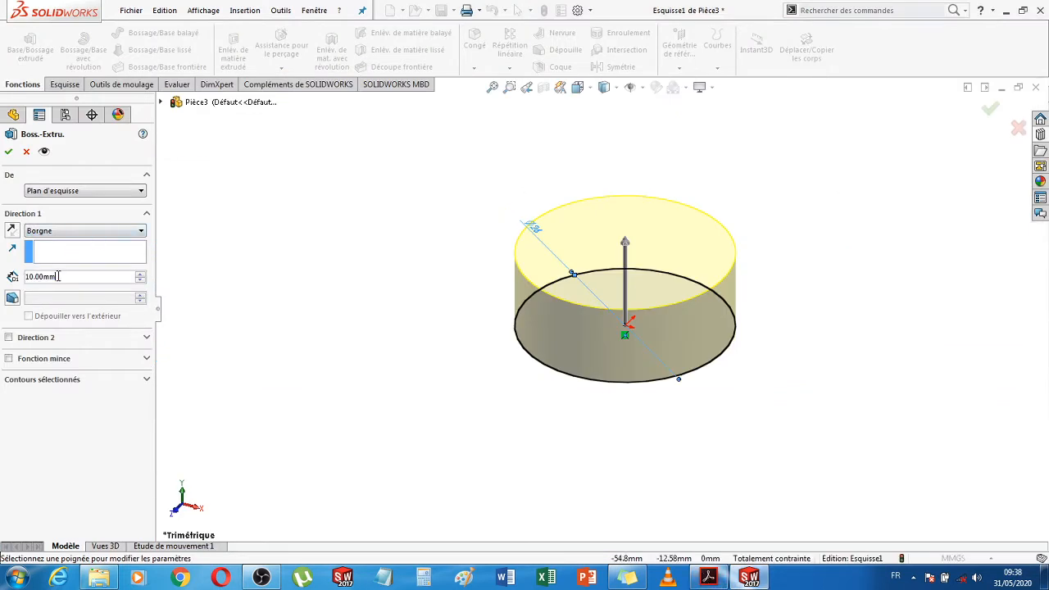
{"action": "type", "text": "4"}
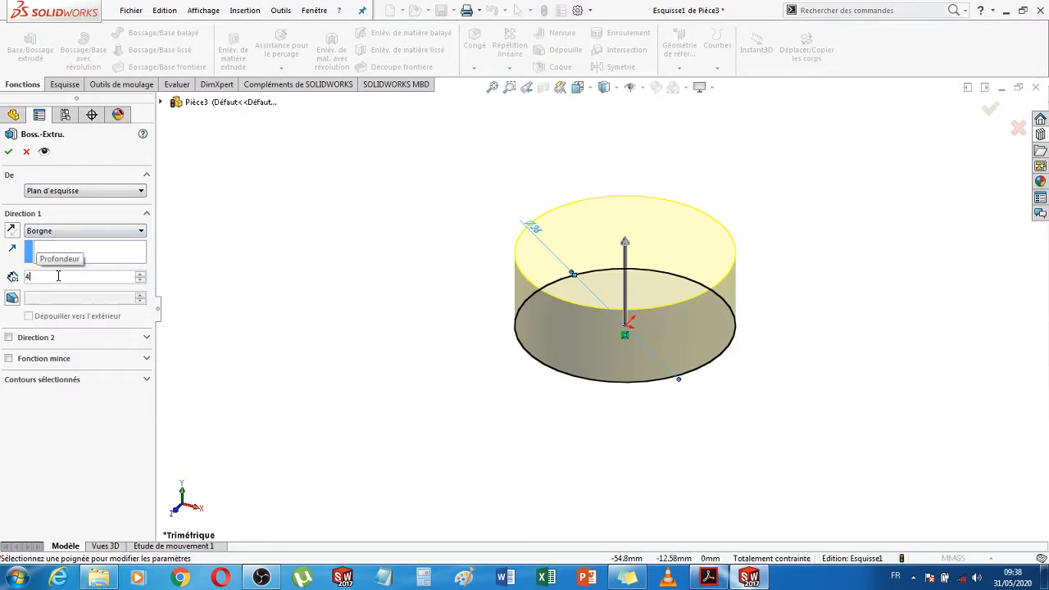
{"action": "key", "text": "Return"}
{"action": "left_click", "coordinate": [13, 231]}
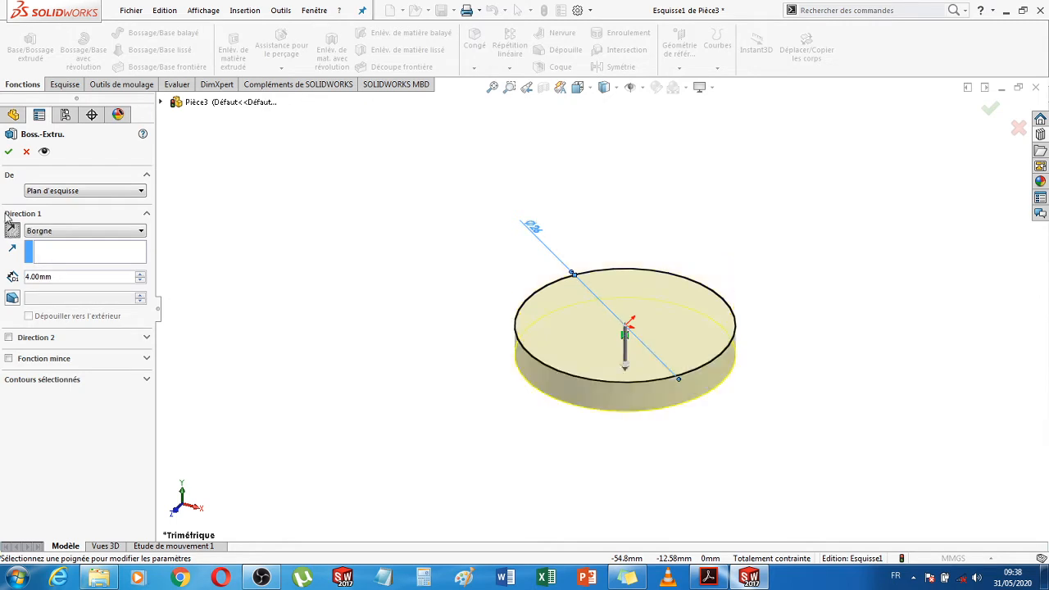
{"action": "left_click", "coordinate": [9, 150]}
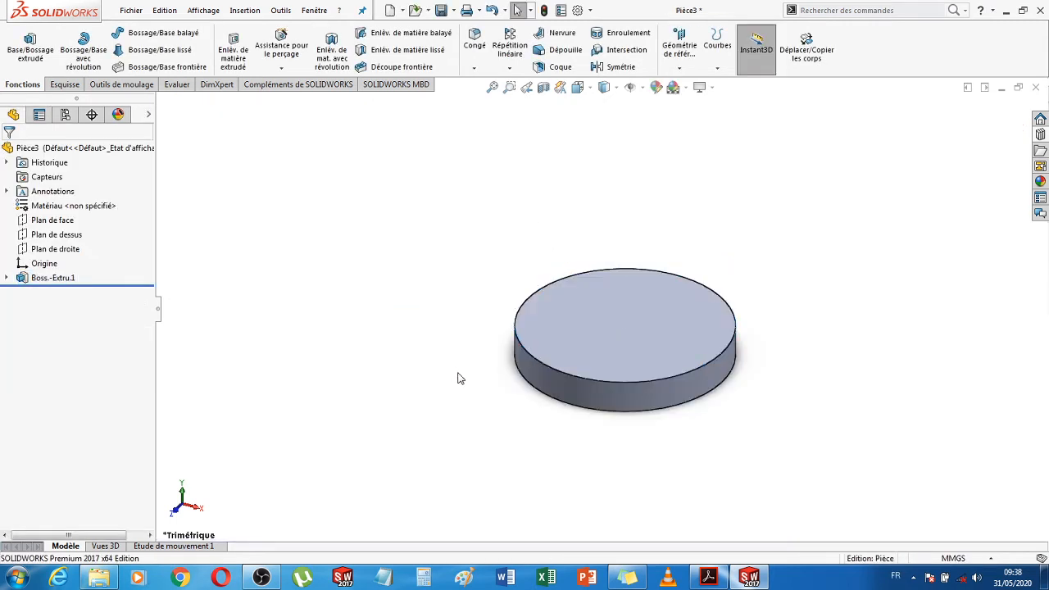
Start a Hole Wizard hole on the disc as an ISO tapped hole (Trous taraudés), size M4
{"action": "middle_click_drag", "start_coordinate": [435, 346], "coordinate": [437, 396]}
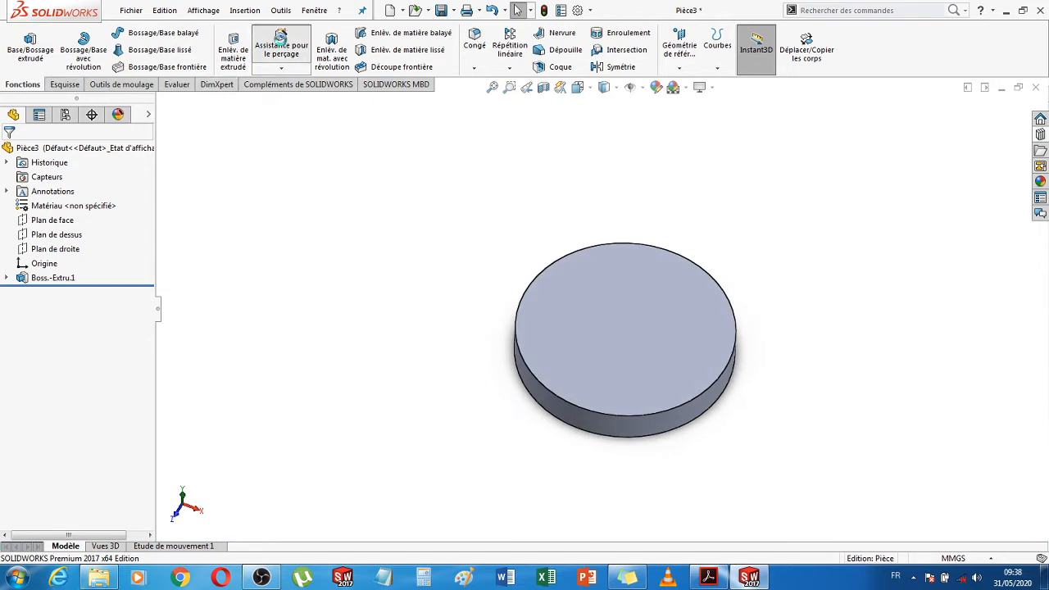
{"action": "left_click", "coordinate": [281, 39]}
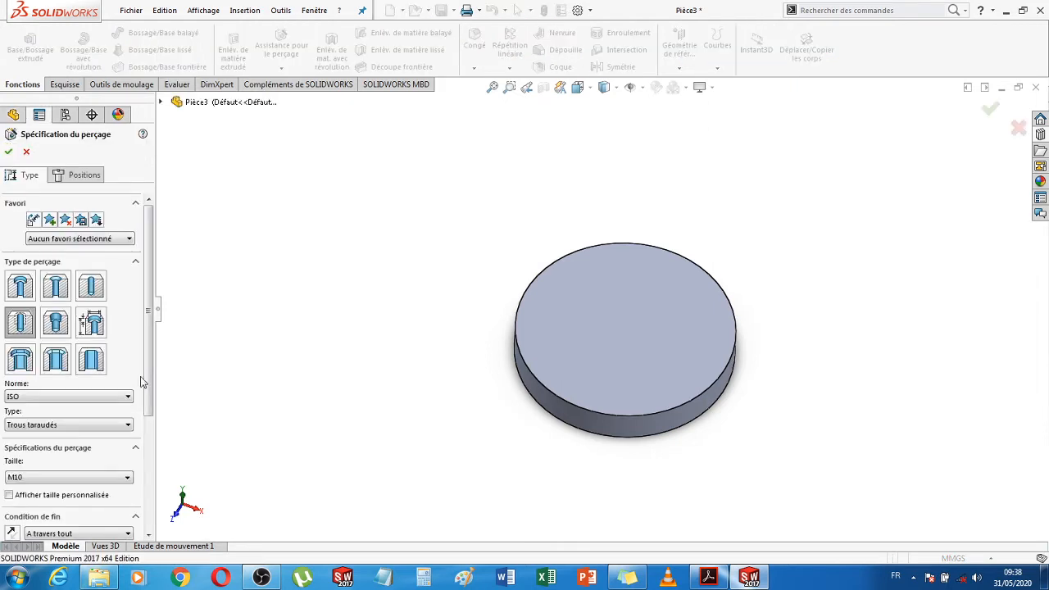
{"action": "left_click", "coordinate": [59, 292]}
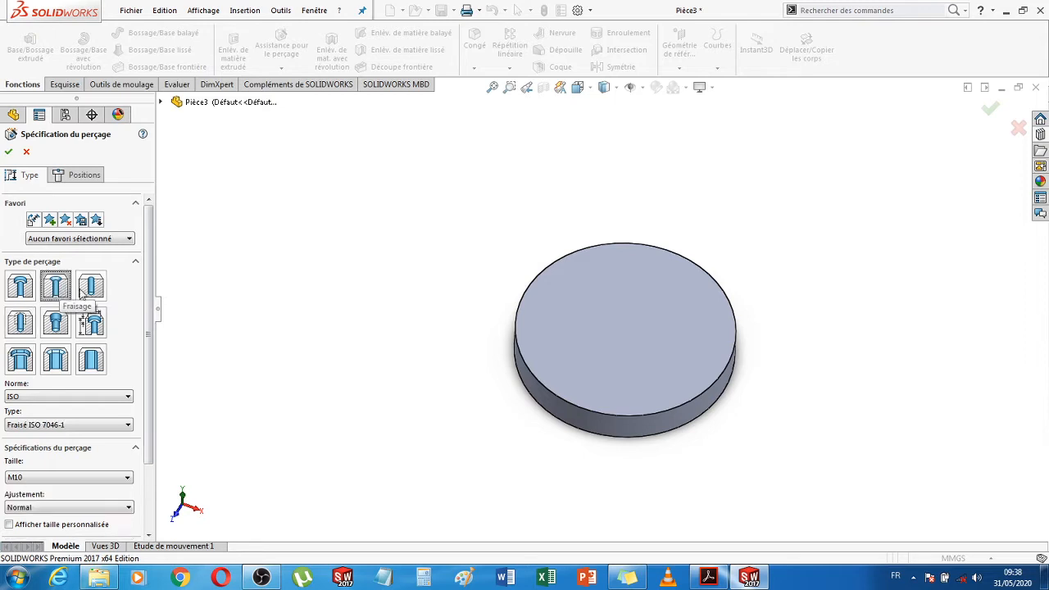
{"action": "left_click", "coordinate": [20, 322]}
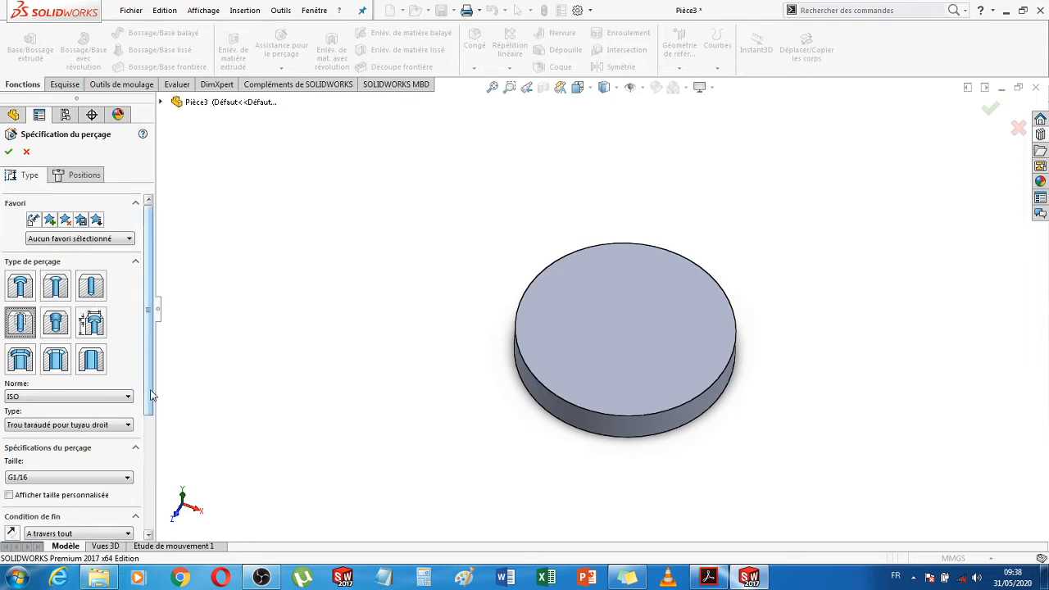
{"action": "scroll", "coordinate": [57, 344], "scroll_direction": "down", "scroll_amount": 2}
{"action": "left_click", "coordinate": [105, 374]}
{"action": "left_click", "coordinate": [91, 402]}
{"action": "scroll", "coordinate": [148, 395], "scroll_direction": "down", "scroll_amount": 2}
{"action": "scroll", "coordinate": [148, 396], "scroll_direction": "down", "scroll_amount": 1}
{"action": "left_click", "coordinate": [82, 326]}
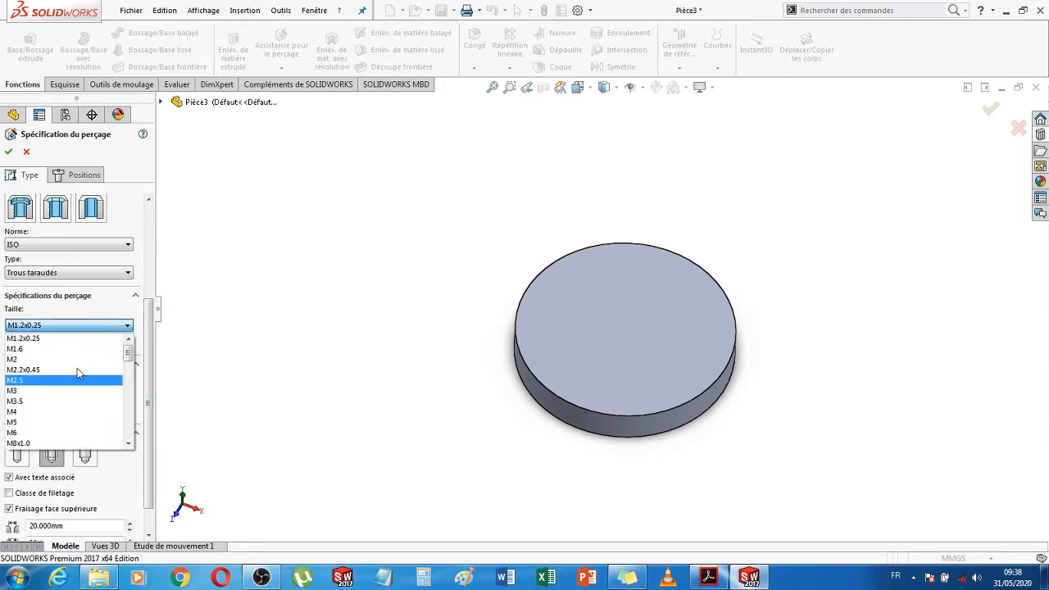
{"action": "left_click", "coordinate": [63, 412]}
{"action": "scroll", "coordinate": [150, 423], "scroll_direction": "down", "scroll_amount": 1}
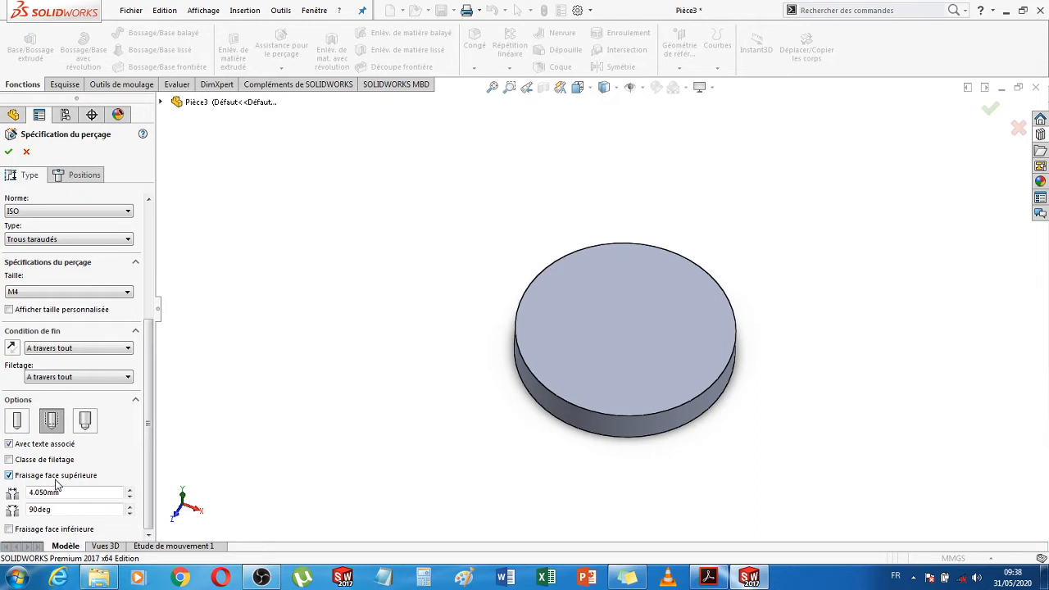
Change the hole type to an ISO 7046-1 countersink, keeping size M4, normal fit and through all, and review its options
{"action": "scroll", "coordinate": [152, 420], "scroll_direction": "up", "scroll_amount": 5}
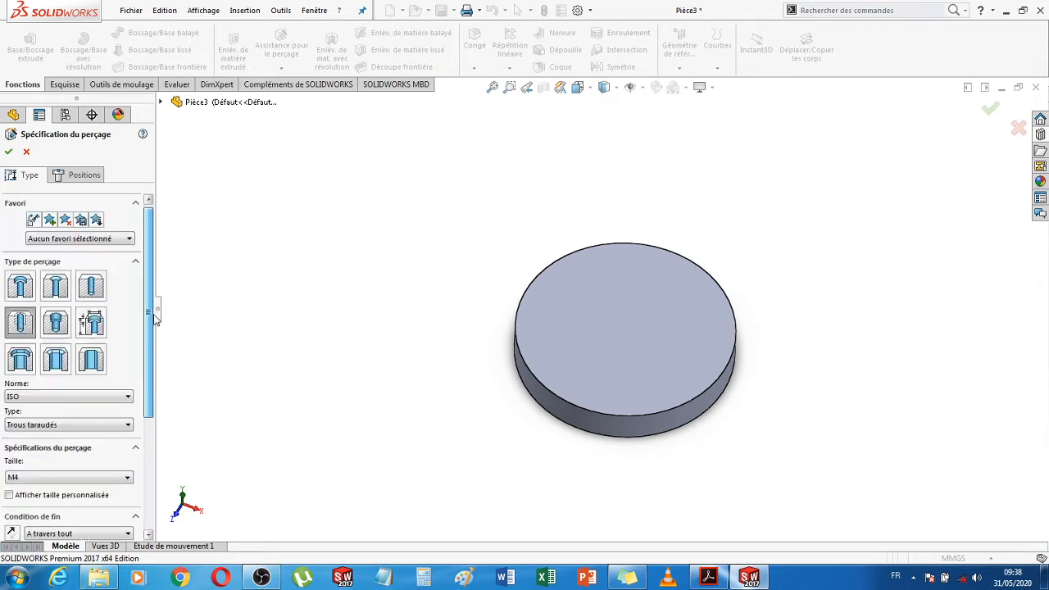
{"action": "left_click", "coordinate": [56, 287]}
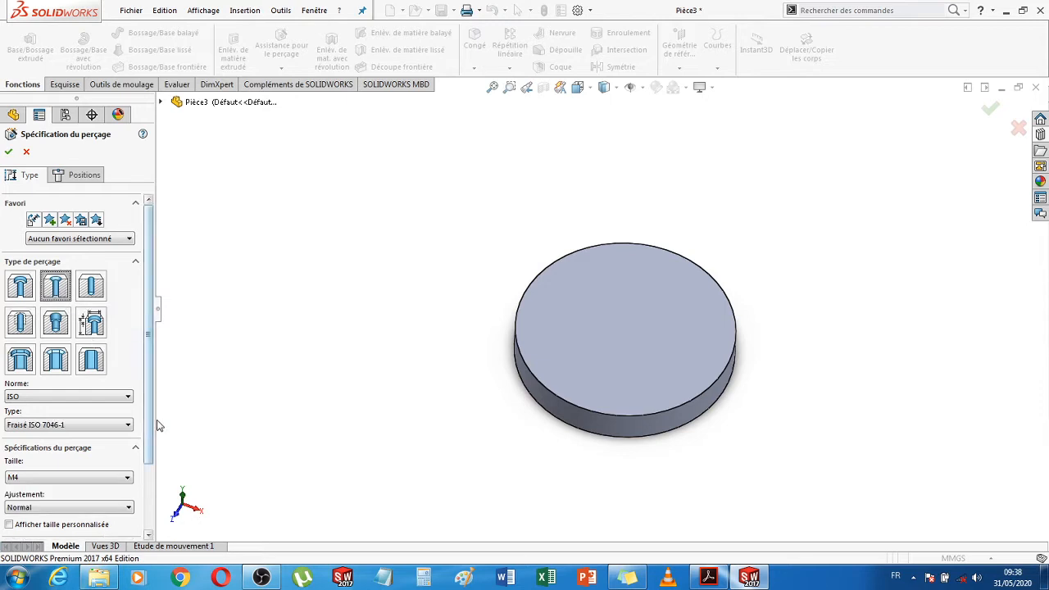
{"action": "scroll", "coordinate": [152, 424], "scroll_direction": "down", "scroll_amount": 1}
{"action": "scroll", "coordinate": [152, 426], "scroll_direction": "down", "scroll_amount": 3}
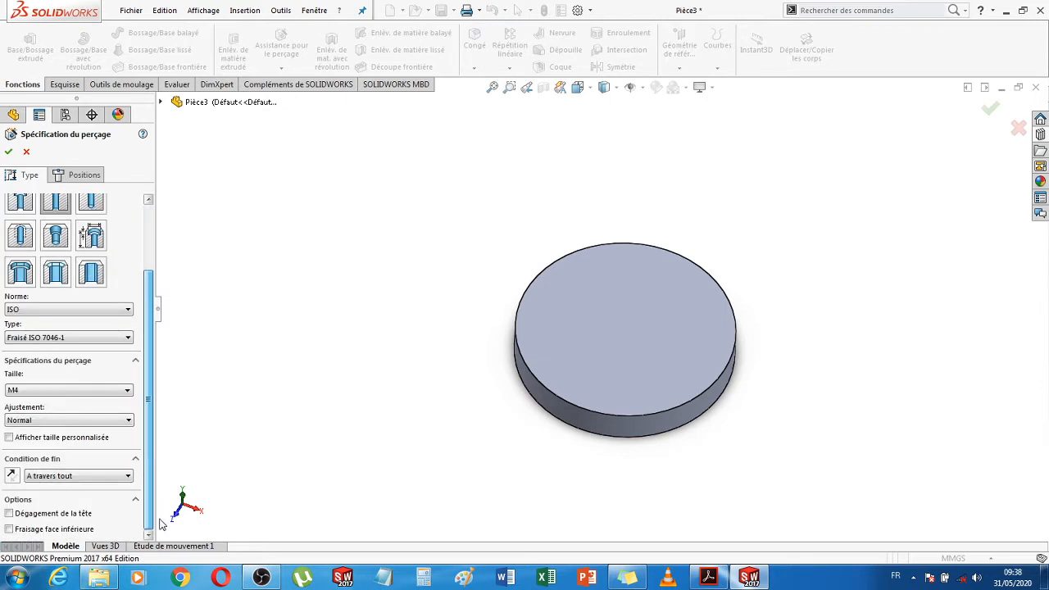
{"action": "scroll", "coordinate": [162, 458], "scroll_direction": "up", "scroll_amount": 4}
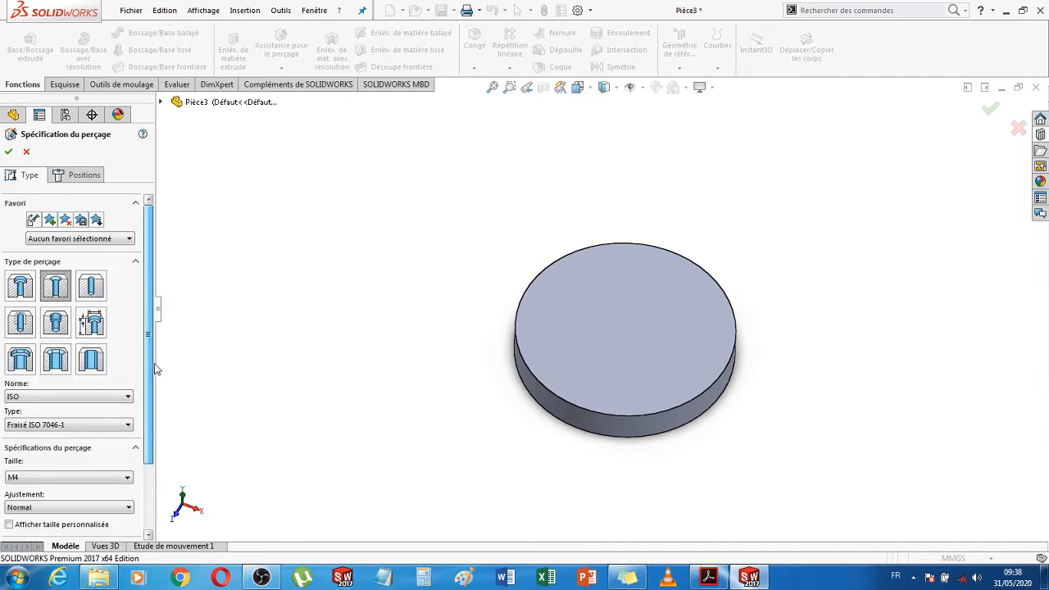
Position the M4 countersunk hole on the disc's upper circular face
{"action": "left_click", "coordinate": [81, 175]}
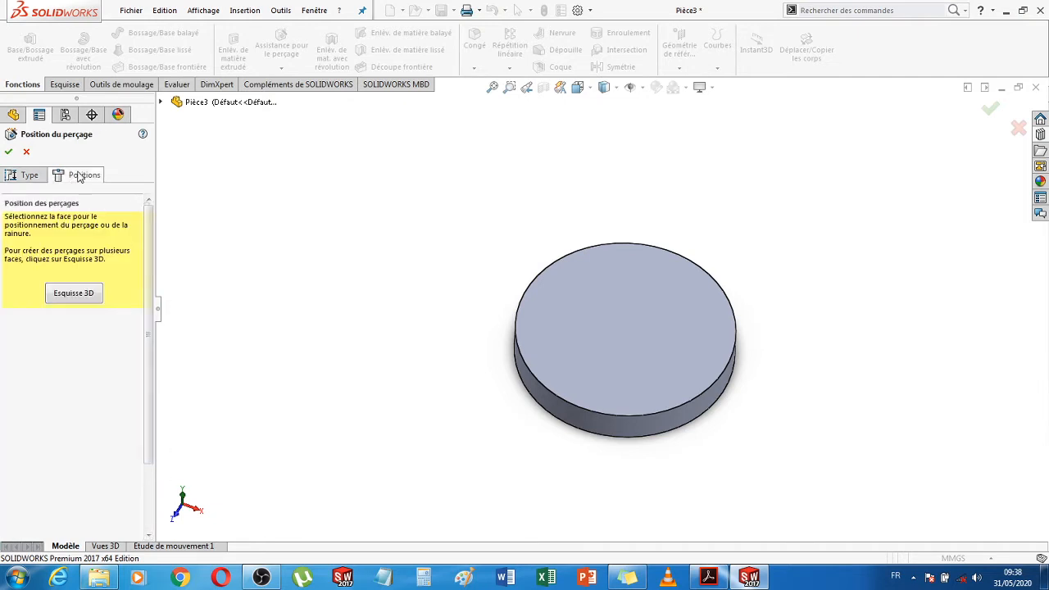
{"action": "left_click", "coordinate": [593, 330]}
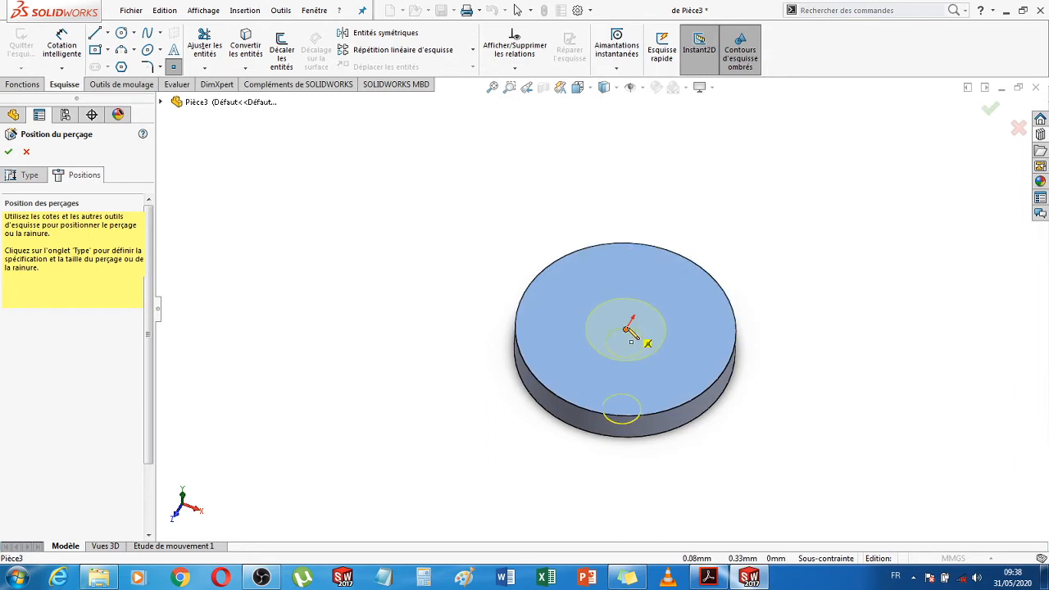
Position the countersunk screw hole at the centre of the disc's upper face and finish the hole
{"action": "left_click", "coordinate": [627, 331]}
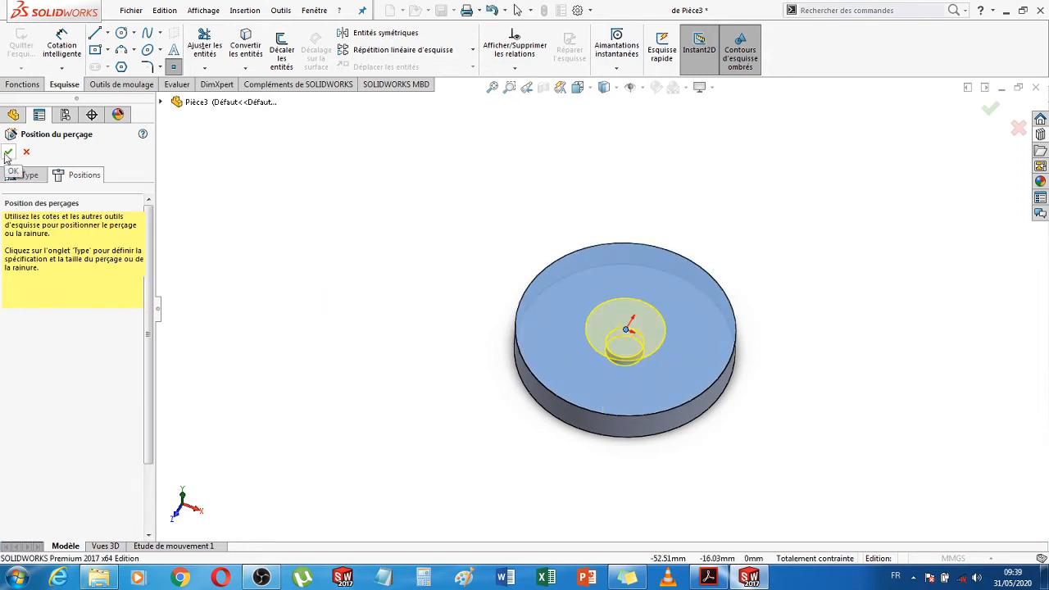
{"action": "scroll", "coordinate": [693, 377], "scroll_direction": "up", "scroll_amount": 3}
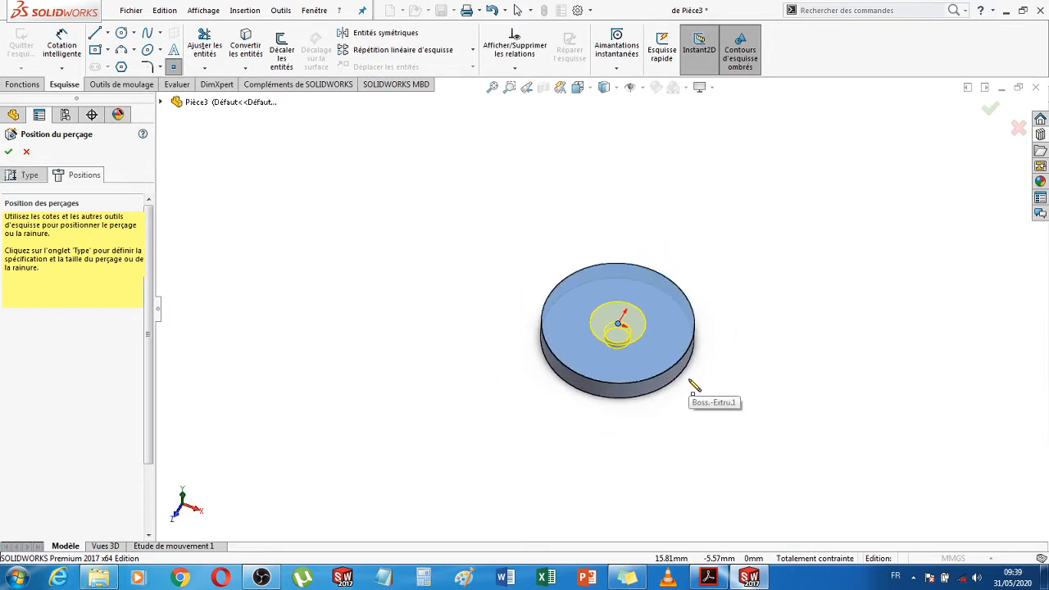
{"action": "key", "text": "Escape"}
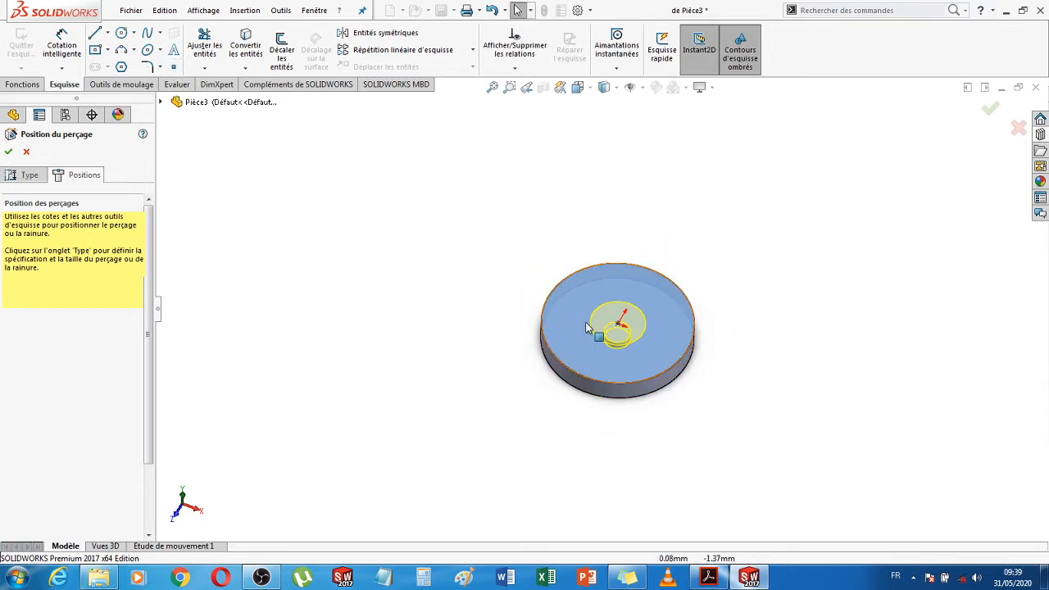
{"action": "scroll", "coordinate": [621, 328], "scroll_direction": "down", "scroll_amount": 3}
{"action": "scroll", "coordinate": [614, 322], "scroll_direction": "down", "scroll_amount": 2}
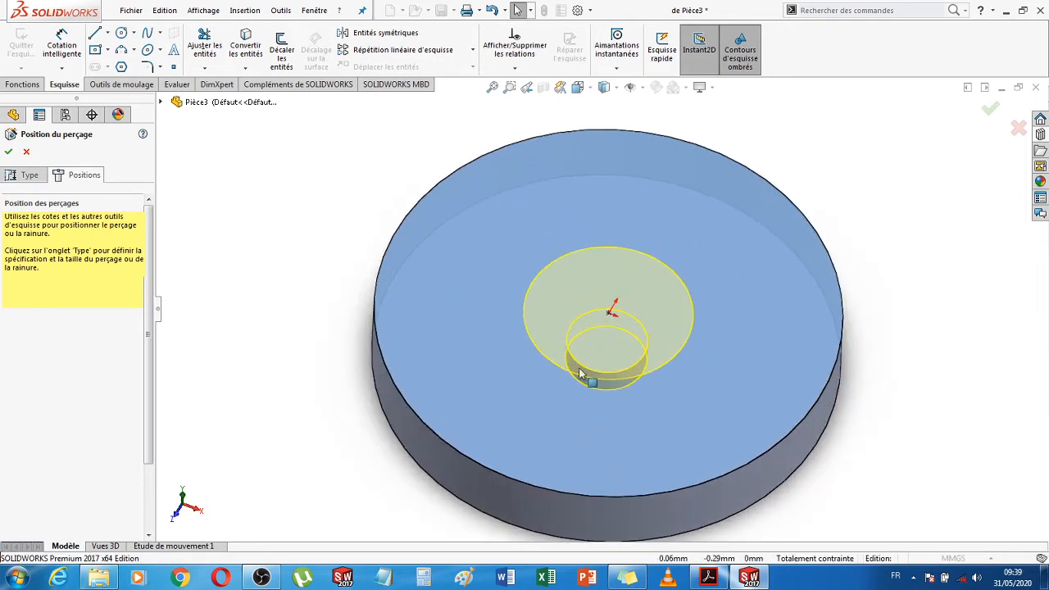
{"action": "left_click_drag", "start_coordinate": [611, 314], "coordinate": [584, 328]}
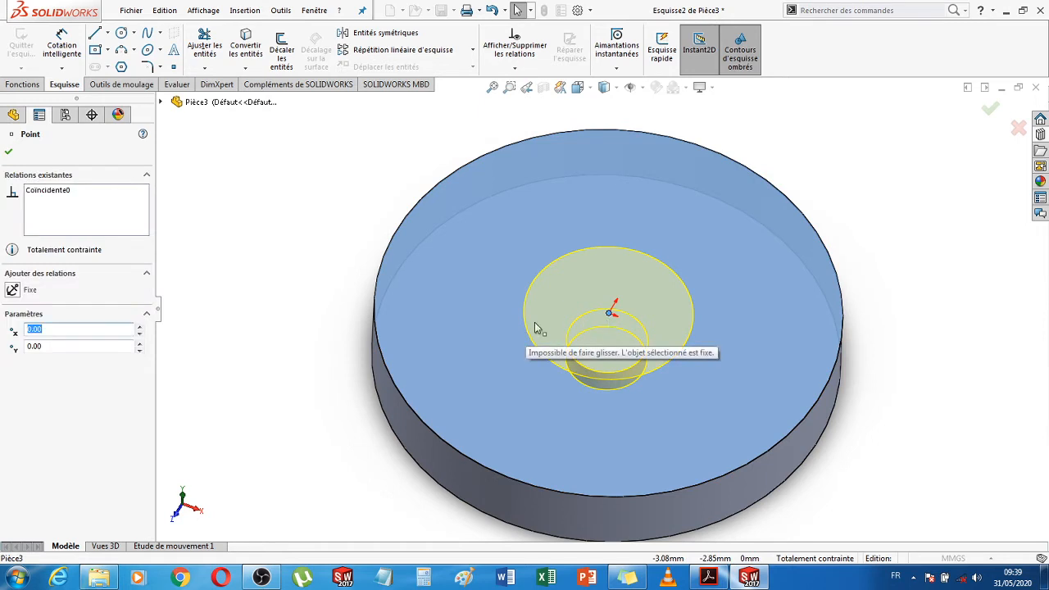
{"action": "left_click", "coordinate": [9, 153]}
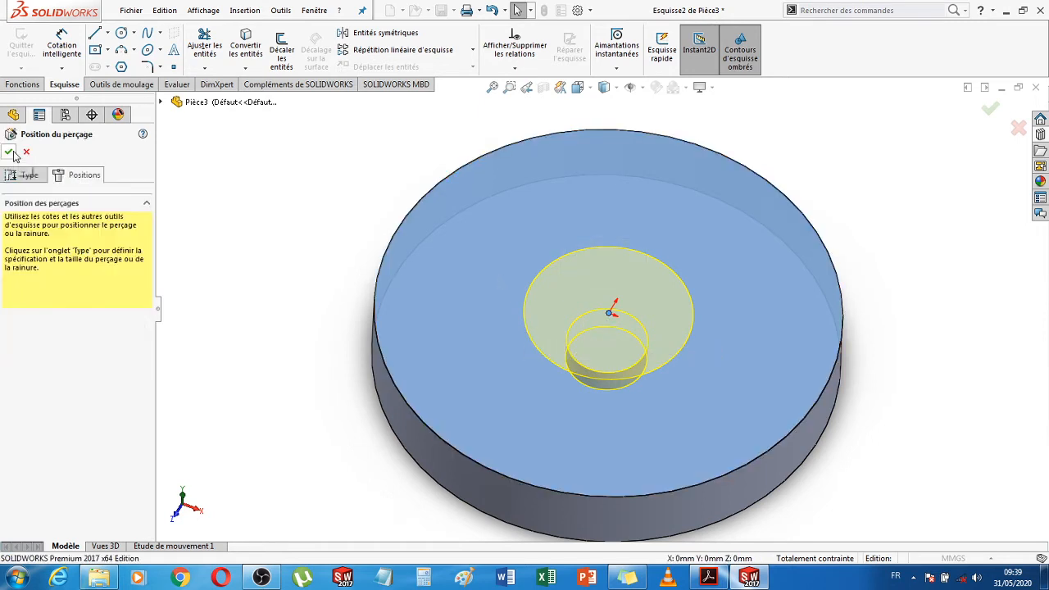
{"action": "left_click", "coordinate": [9, 153]}
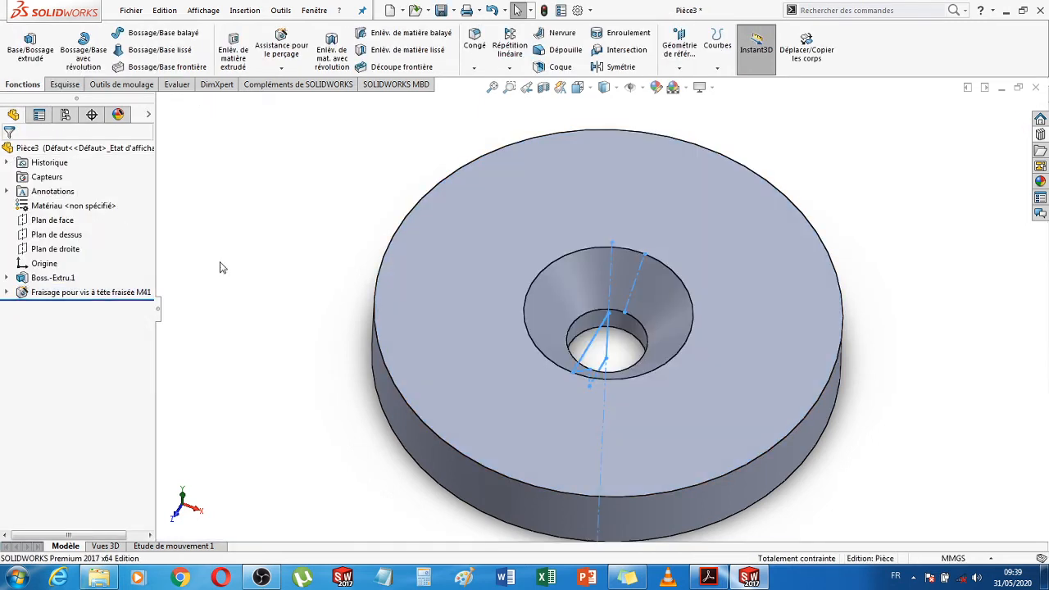
Save the part as "butée SB" in the TP 2 folder and close it
{"action": "scroll", "coordinate": [317, 298], "scroll_direction": "up", "scroll_amount": 5}
{"action": "middle_click_drag", "start_coordinate": [317, 298], "coordinate": [720, 259]}
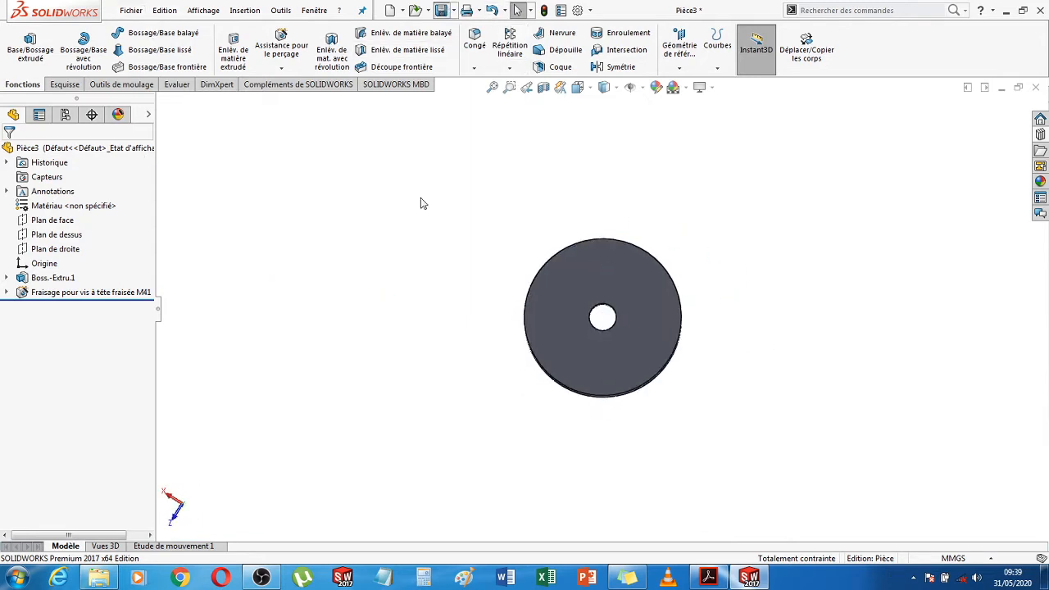
{"action": "type", "text": "bute"}
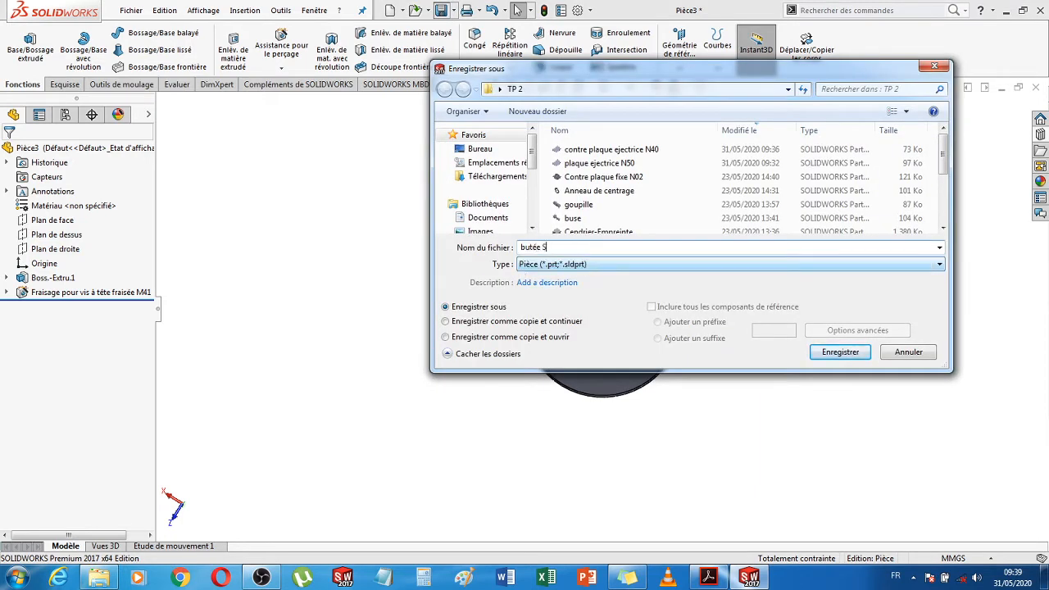
{"action": "left_click", "coordinate": [840, 353]}
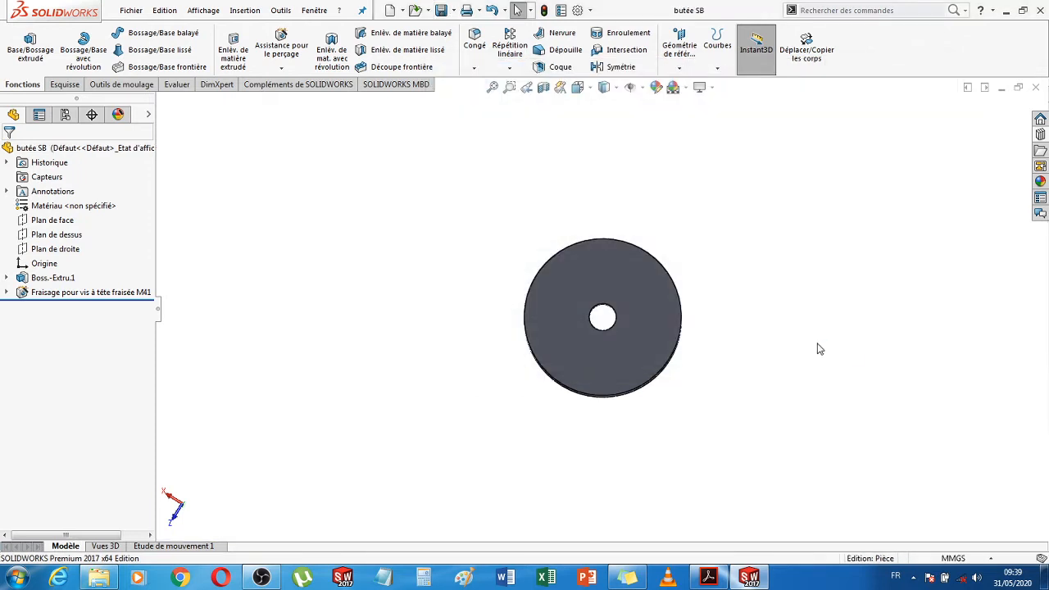
{"action": "left_click", "coordinate": [1037, 88]}
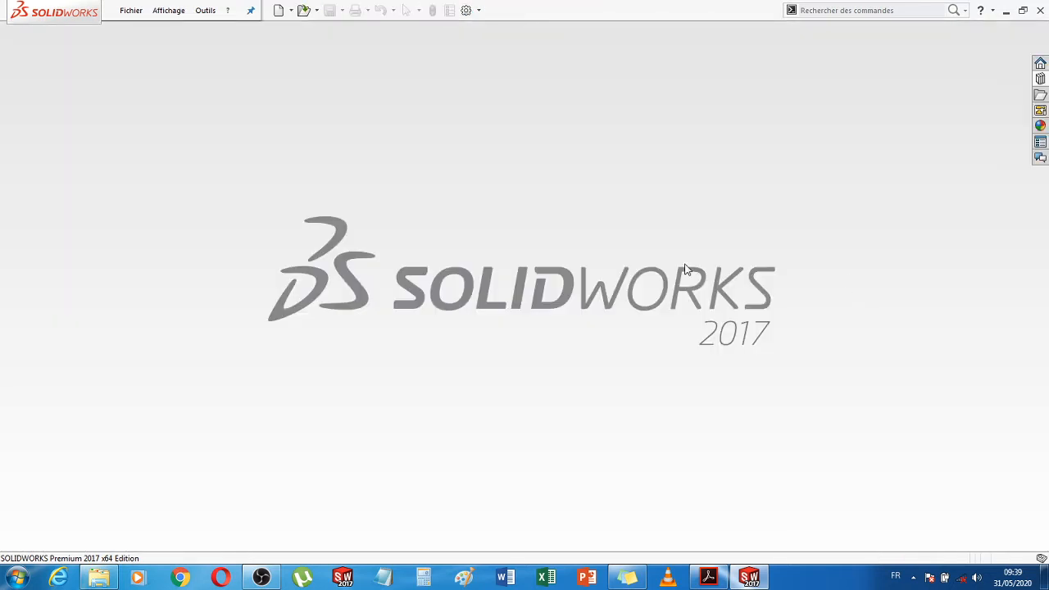
Check the SB stop drawing in the DME catalogue PDF and create a new assembly document in SOLIDWORKS
{"action": "left_click", "coordinate": [131, 11]}
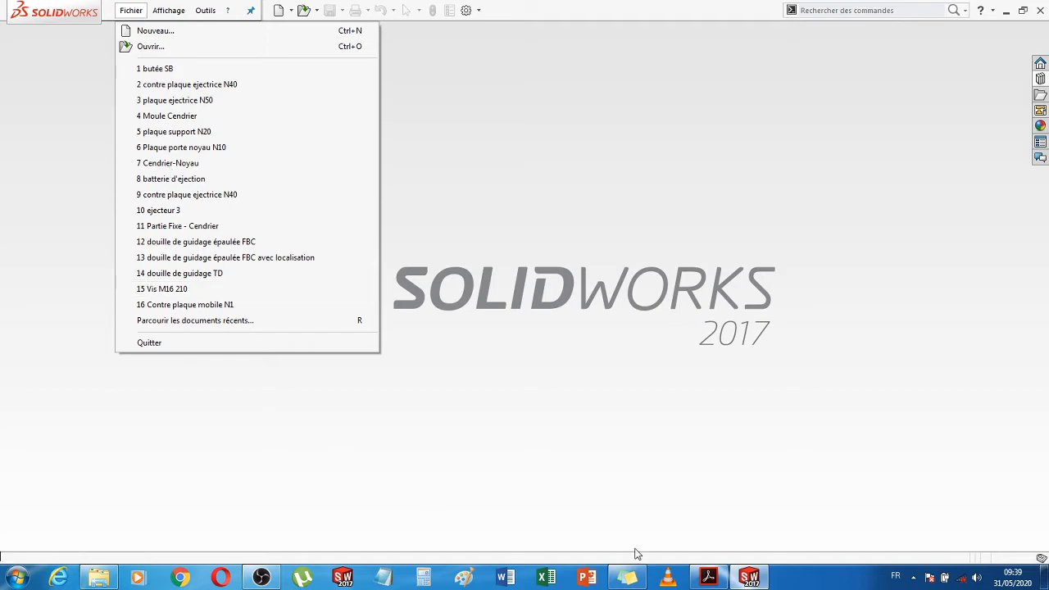
{"action": "left_click", "coordinate": [706, 581]}
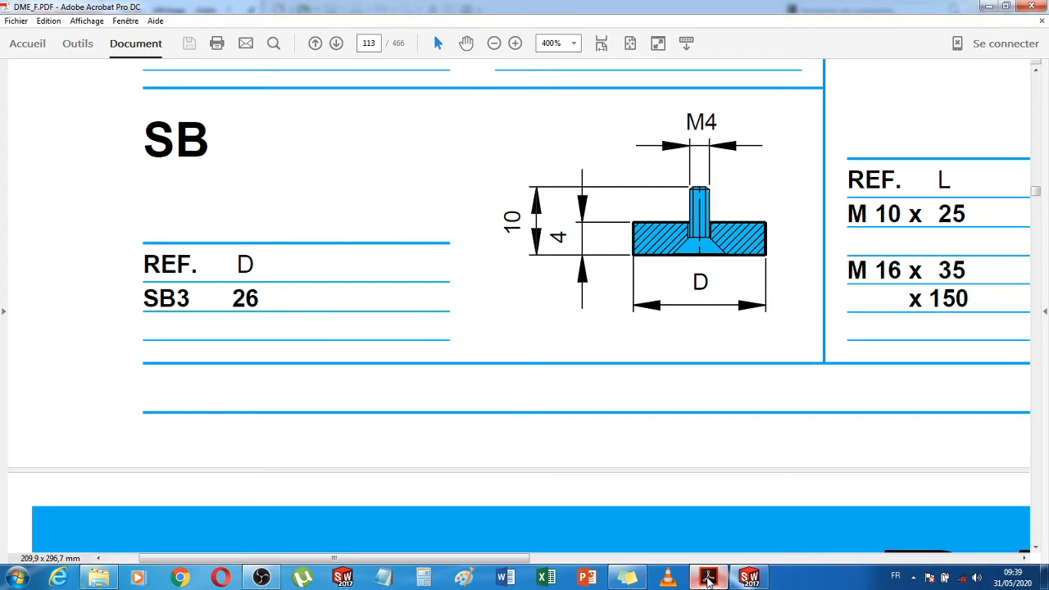
{"action": "left_click", "coordinate": [709, 581]}
{"action": "left_click", "coordinate": [131, 10]}
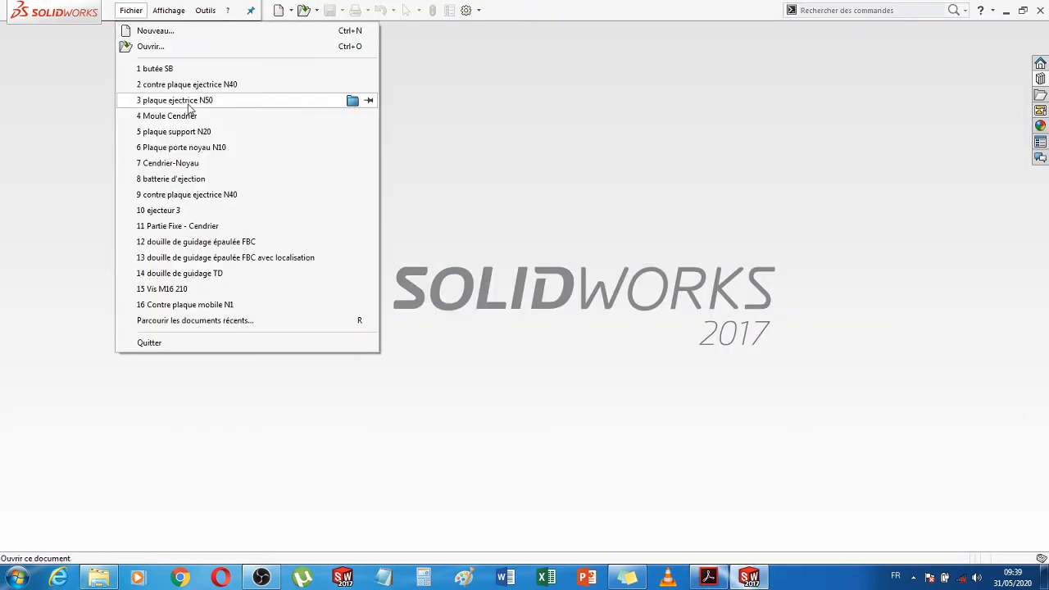
{"action": "left_click", "coordinate": [172, 32]}
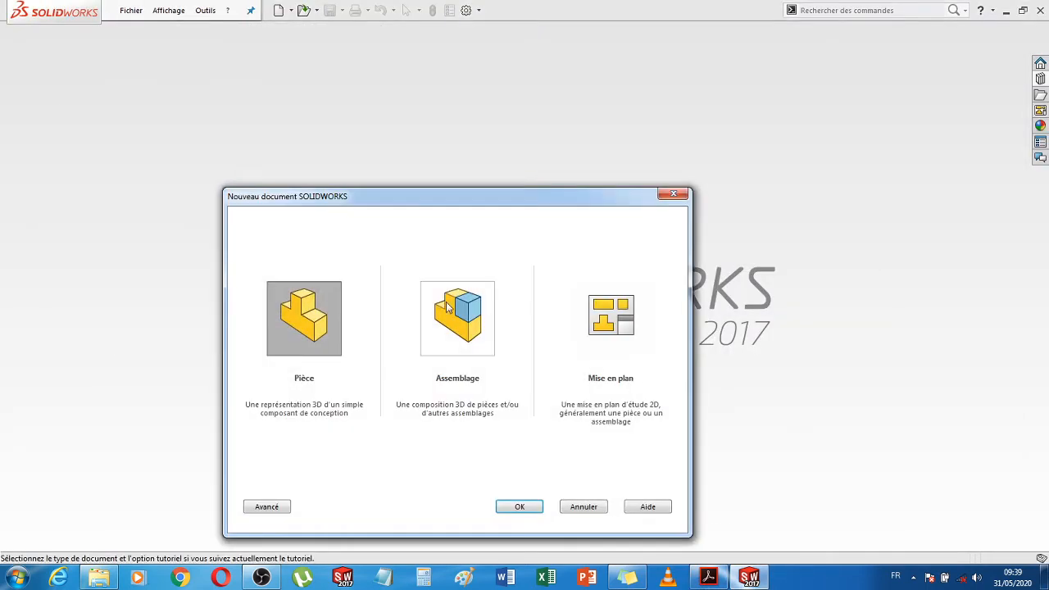
{"action": "double_click", "coordinate": [470, 328]}
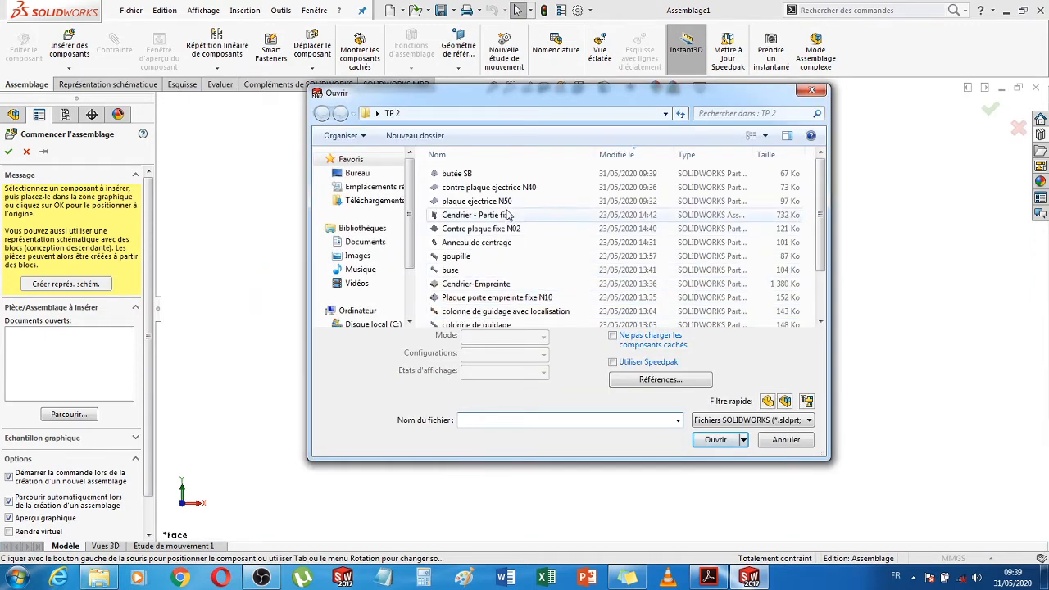
Insert the part "plaque ejectrice N50" from the TP 2 folder as the assembly's first component
{"action": "left_click_drag", "start_coordinate": [822, 213], "coordinate": [823, 256]}
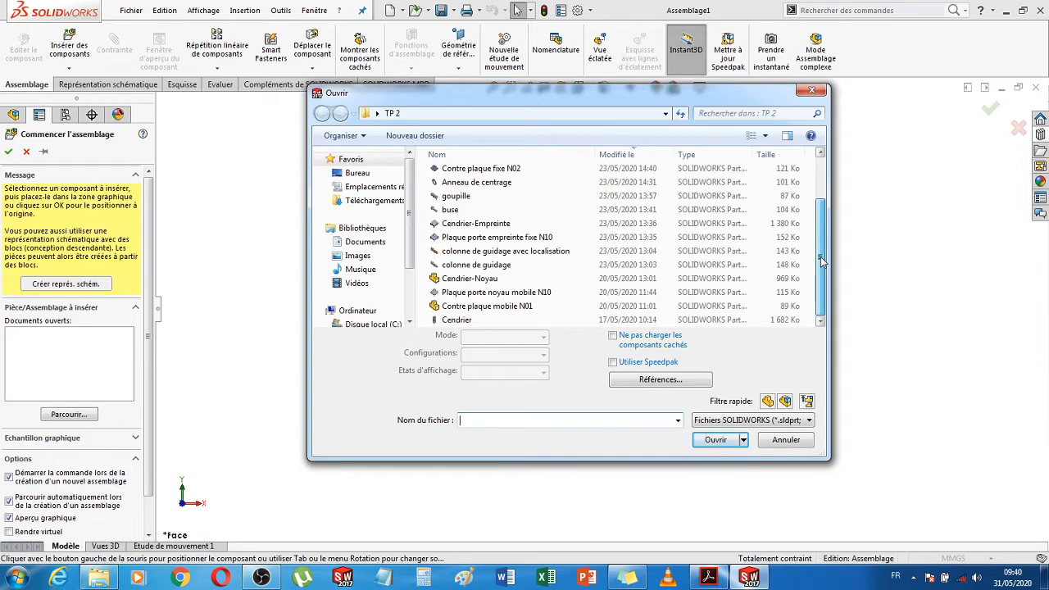
{"action": "left_click", "coordinate": [519, 155]}
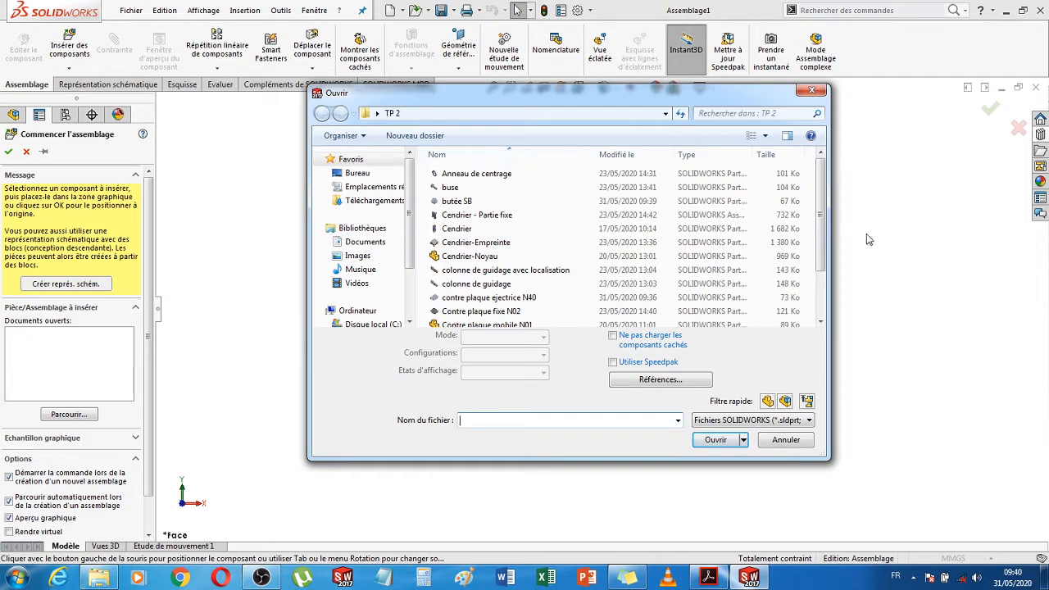
{"action": "left_click_drag", "start_coordinate": [822, 236], "coordinate": [822, 277]}
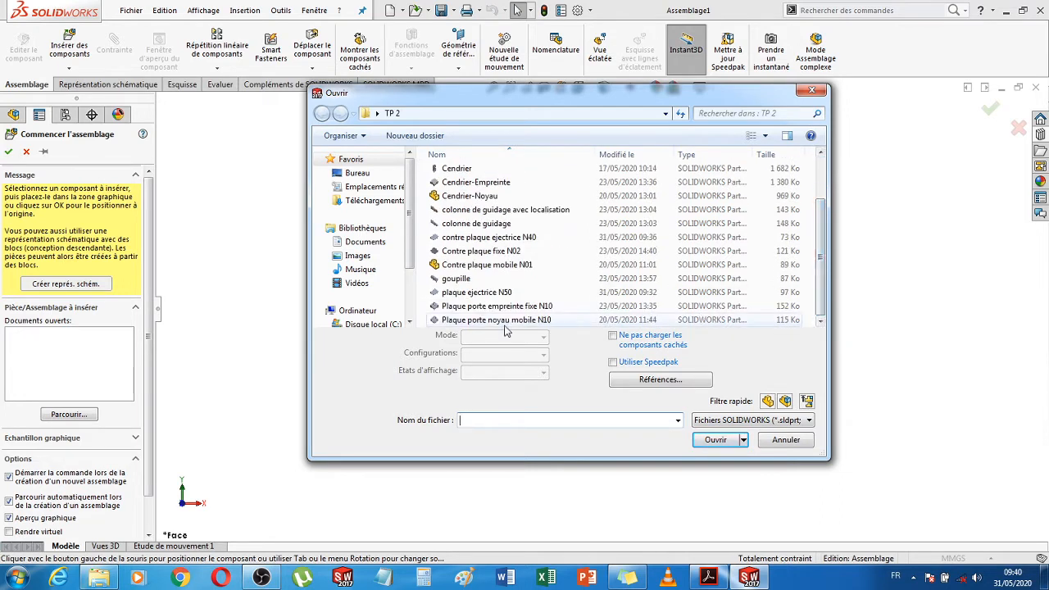
{"action": "double_click", "coordinate": [475, 293]}
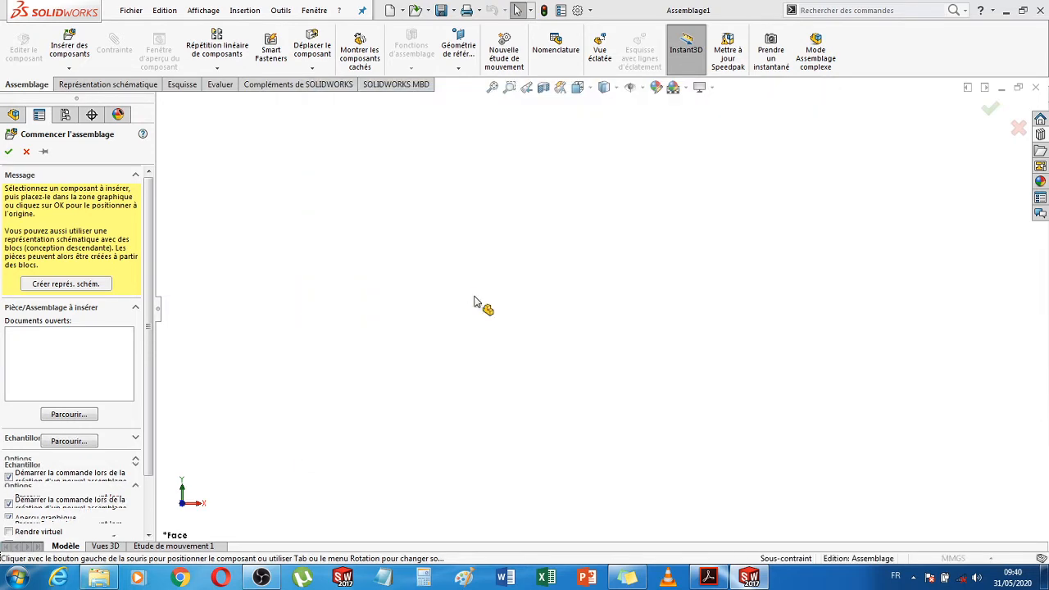
{"action": "left_click", "coordinate": [590, 391]}
{"action": "middle_click_drag", "start_coordinate": [883, 242], "coordinate": [812, 328]}
{"action": "scroll", "coordinate": [813, 327], "scroll_direction": "up", "scroll_amount": 2}
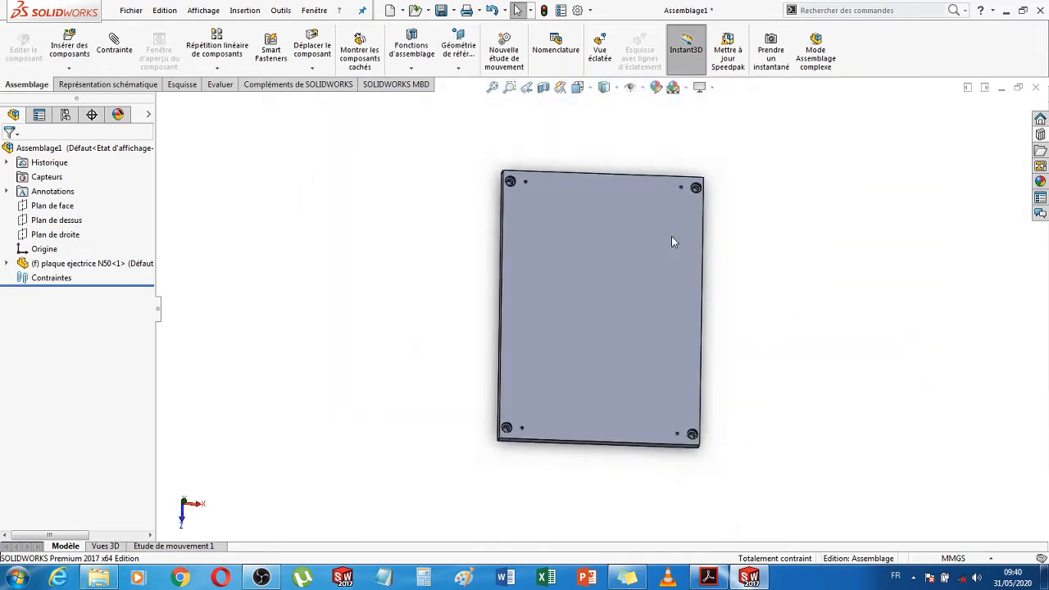
Insert one "butée SB" component beside the plate's corner with the counterbored and small holes
{"action": "left_click", "coordinate": [69, 41]}
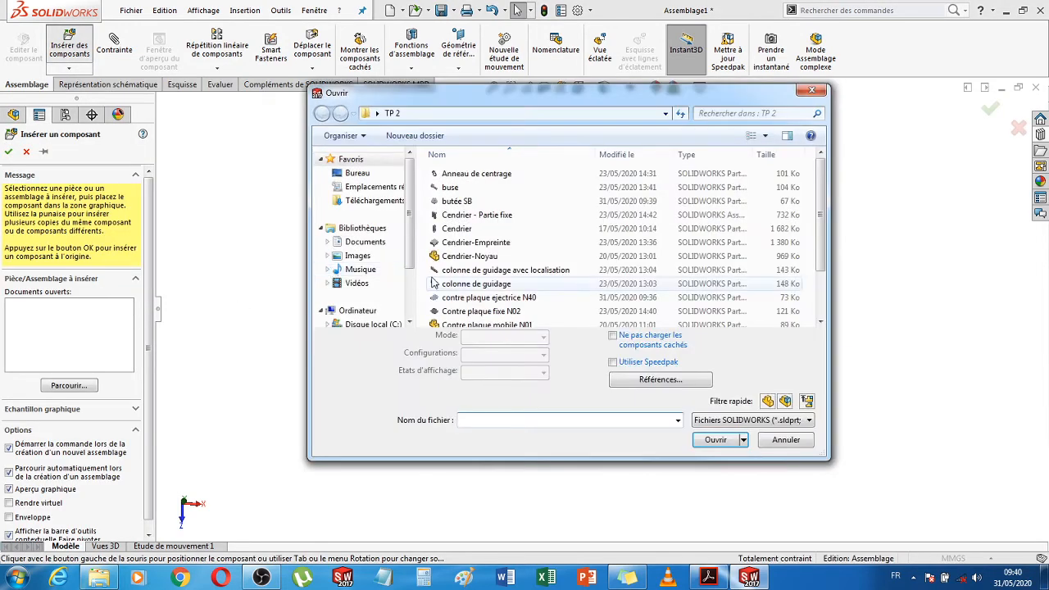
{"action": "double_click", "coordinate": [459, 201]}
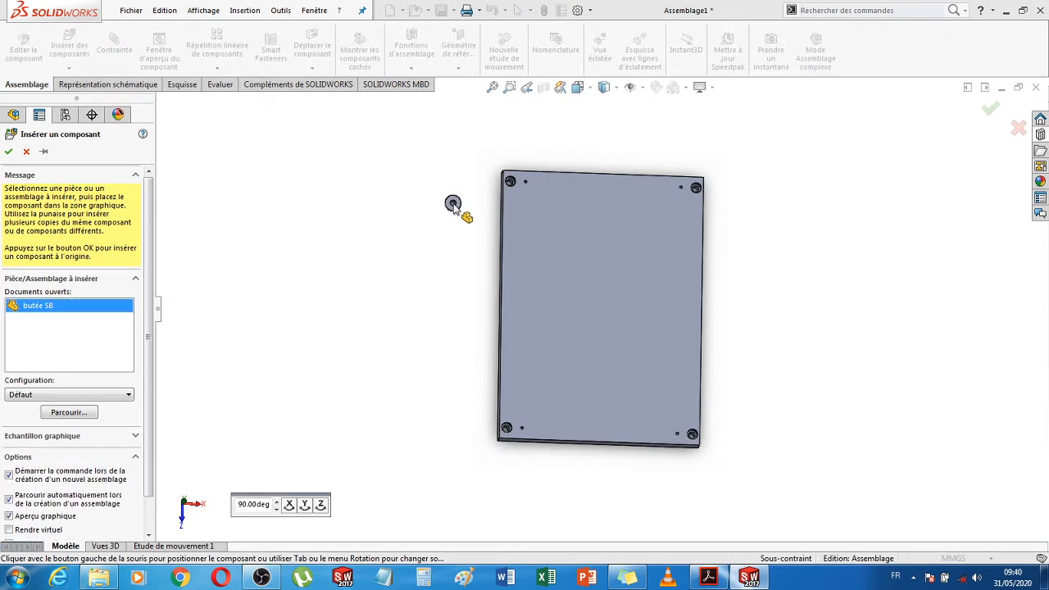
{"action": "scroll", "coordinate": [493, 203], "scroll_direction": "down", "scroll_amount": 6}
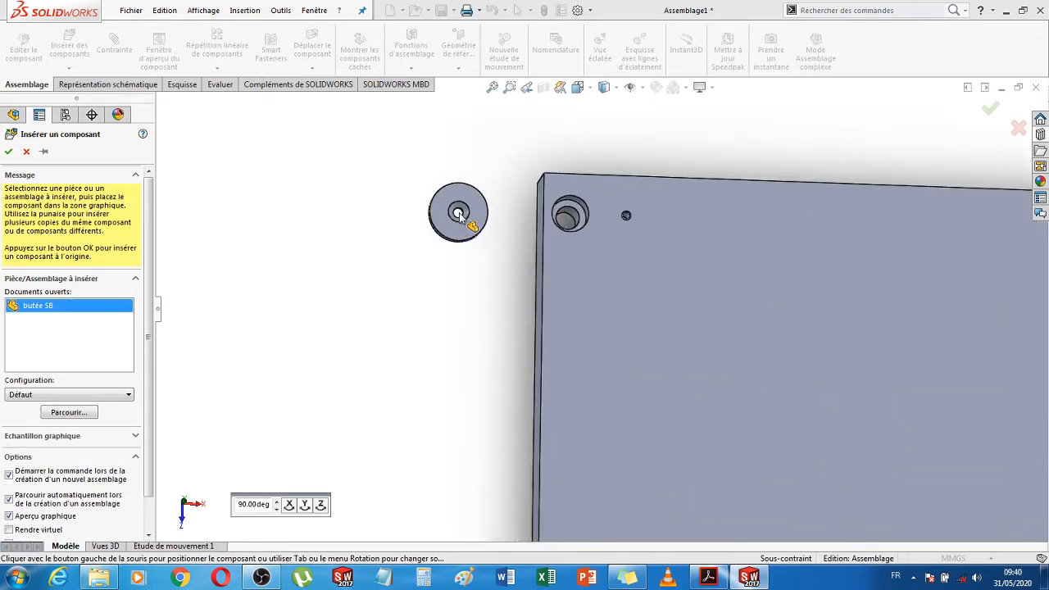
{"action": "left_click", "coordinate": [417, 220]}
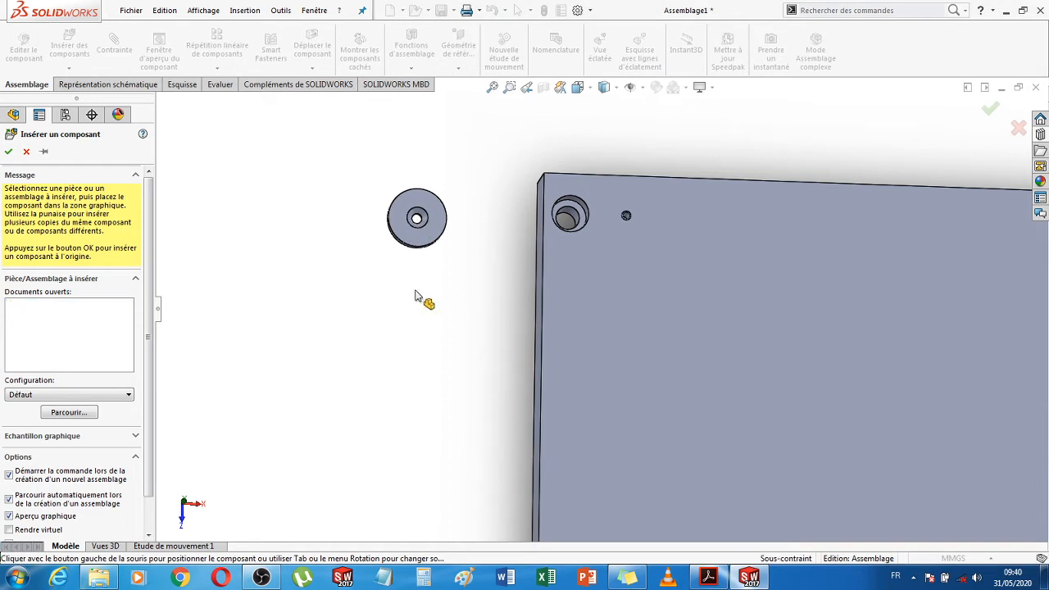
Add a coincident mate between the stop's flat back face and the ejector plate's large face with the counterbored holes
{"action": "middle_click_drag", "start_coordinate": [390, 294], "coordinate": [462, 293]}
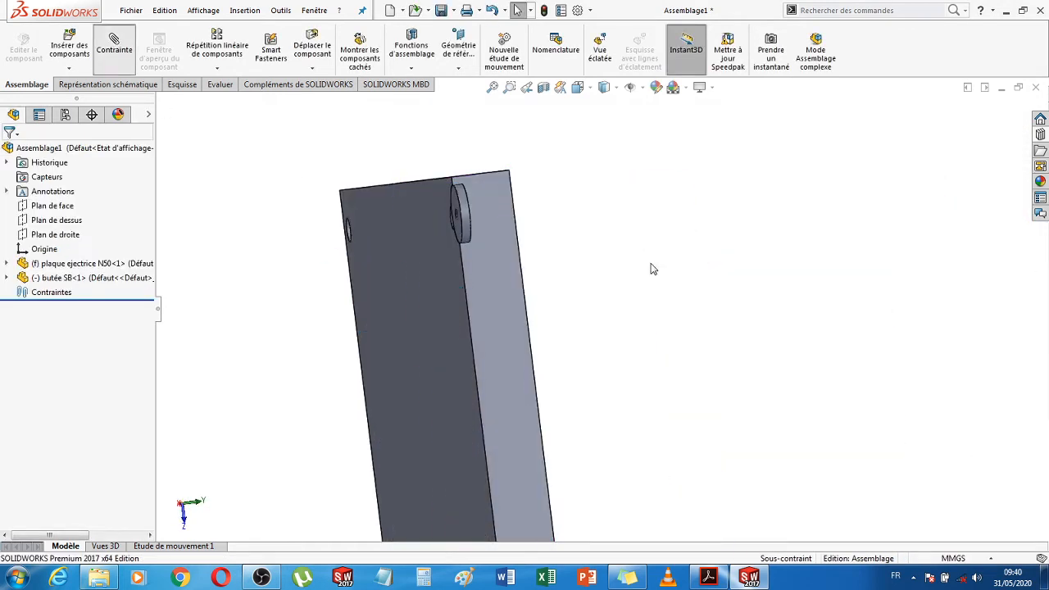
{"action": "middle_click_drag", "start_coordinate": [662, 258], "coordinate": [613, 264]}
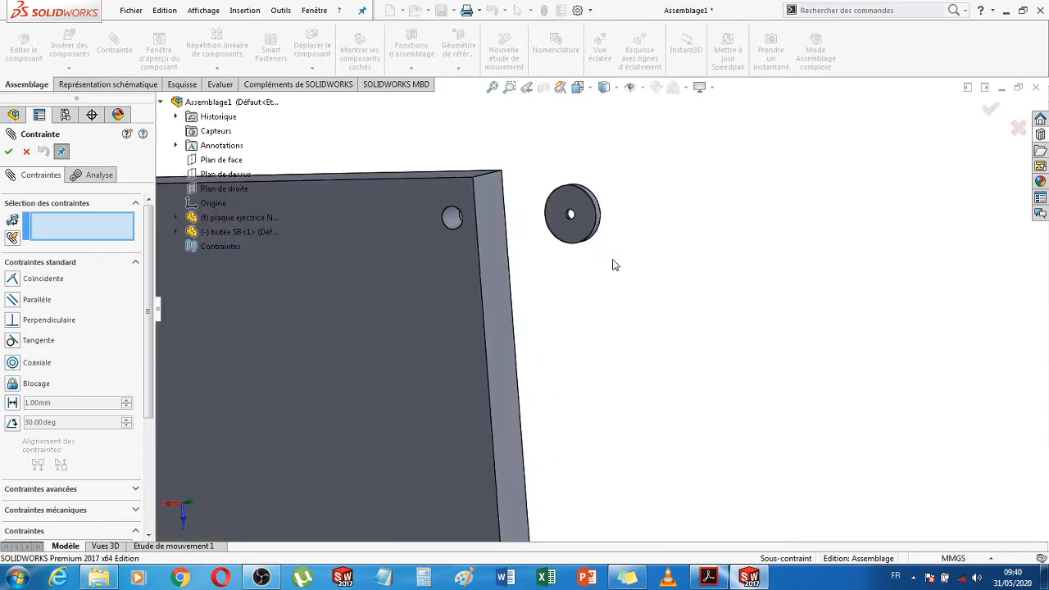
{"action": "left_click", "coordinate": [589, 225]}
{"action": "middle_click_drag", "start_coordinate": [707, 277], "coordinate": [581, 268]}
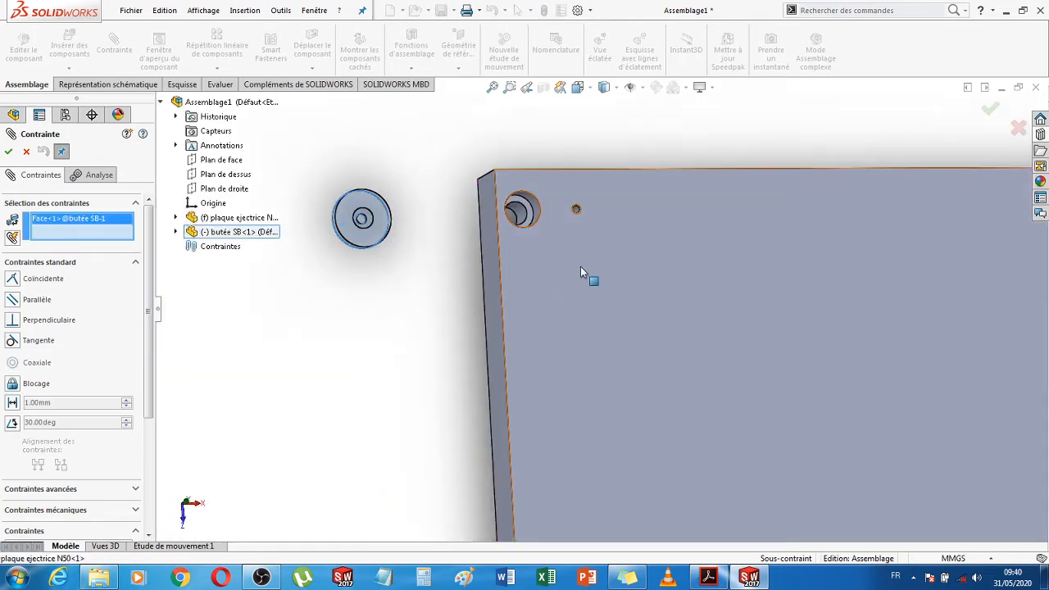
{"action": "left_click", "coordinate": [580, 268]}
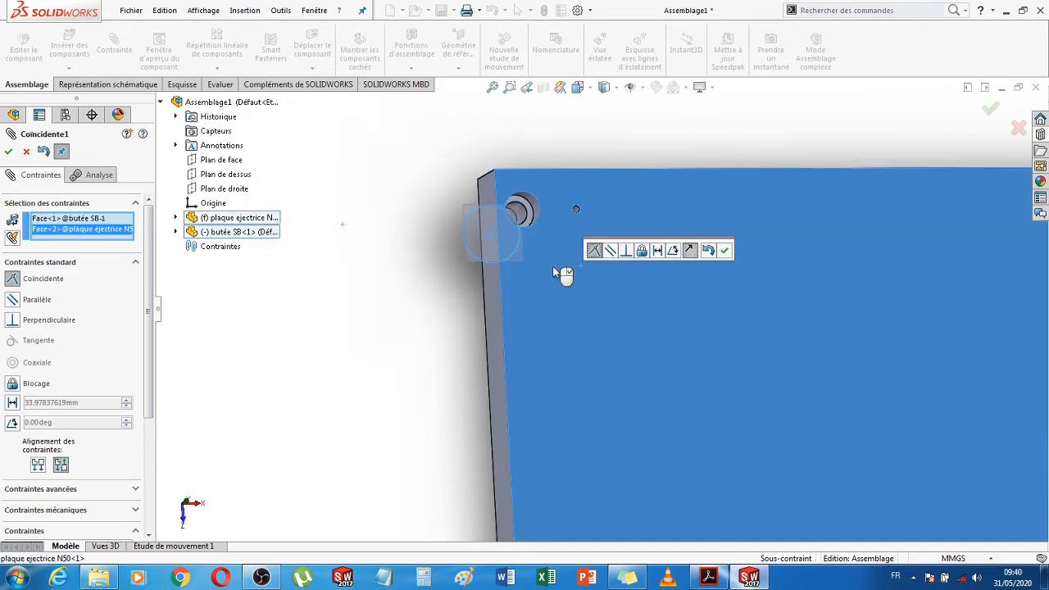
{"action": "left_click", "coordinate": [8, 151]}
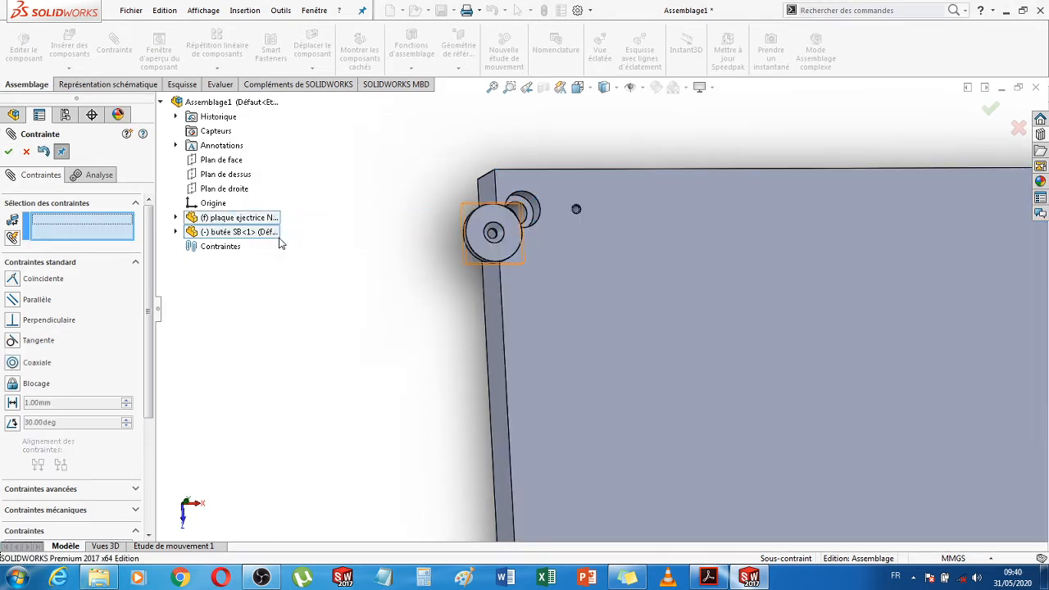
Add a concentric mate between the stop's through hole and the small hole near the plate's corner, then end mating
{"action": "scroll", "coordinate": [515, 249], "scroll_direction": "down", "scroll_amount": 2}
{"action": "scroll", "coordinate": [515, 249], "scroll_direction": "down", "scroll_amount": 5}
{"action": "middle_click_drag", "start_coordinate": [511, 277], "coordinate": [532, 247]}
{"action": "scroll", "coordinate": [667, 264], "scroll_direction": "down", "scroll_amount": 1}
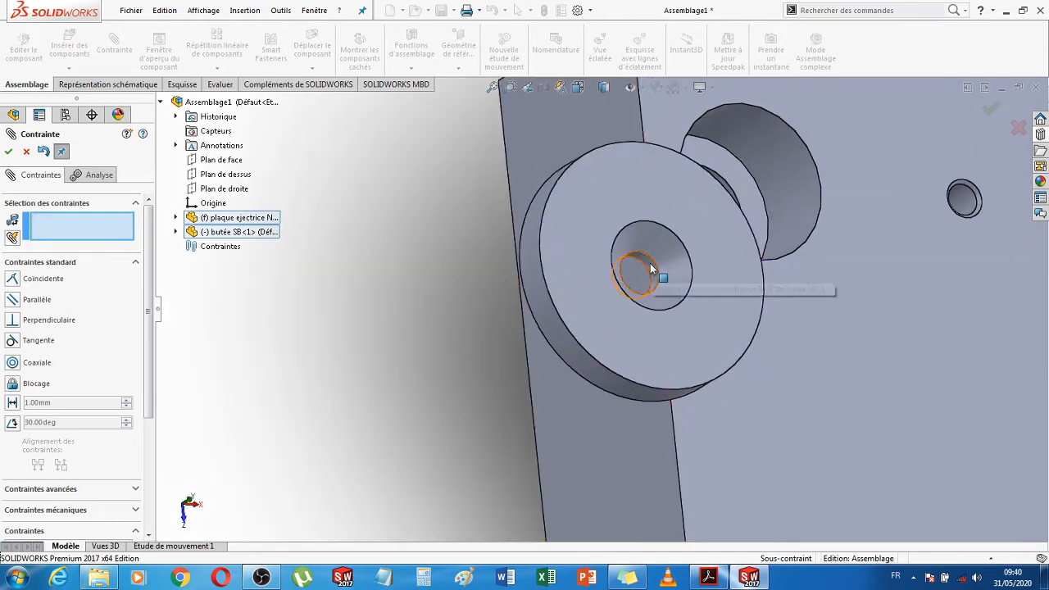
{"action": "left_click", "coordinate": [668, 265]}
{"action": "left_click", "coordinate": [963, 200]}
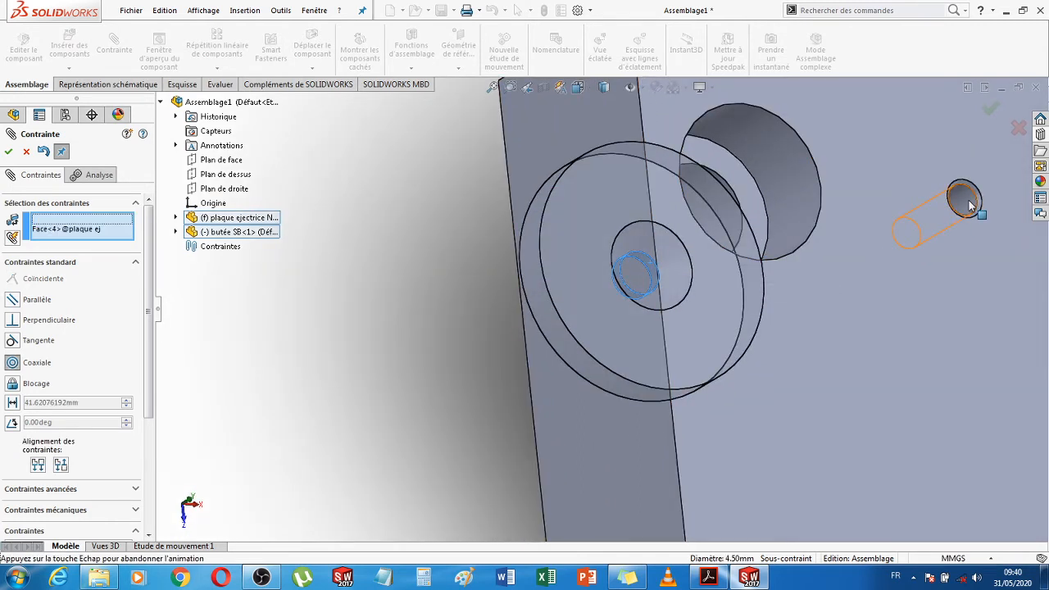
{"action": "left_click", "coordinate": [9, 152]}
{"action": "scroll", "coordinate": [527, 339], "scroll_direction": "up", "scroll_amount": 10}
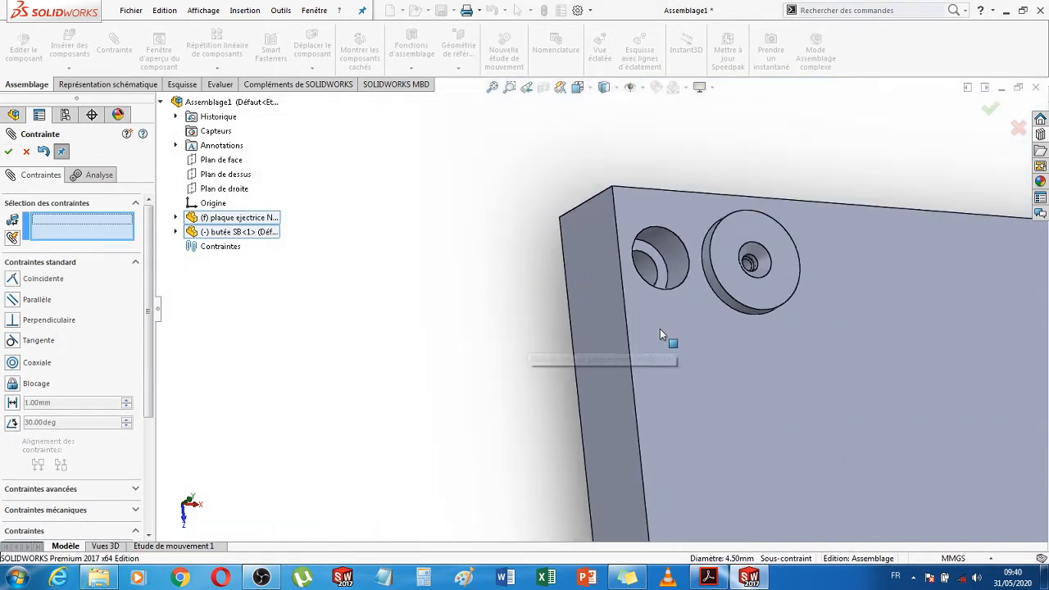
{"action": "middle_click_drag", "start_coordinate": [859, 328], "coordinate": [832, 326]}
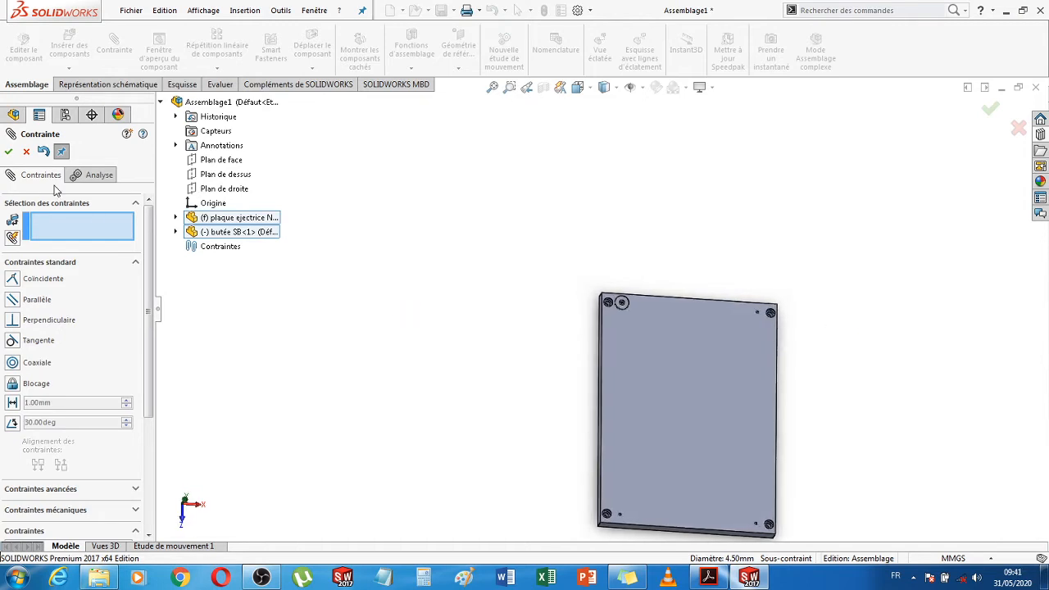
{"action": "left_click", "coordinate": [25, 153]}
Start Copy with Mates for the butée SB component on the plate and advance to the selection of new mate references
{"action": "left_click", "coordinate": [69, 69]}
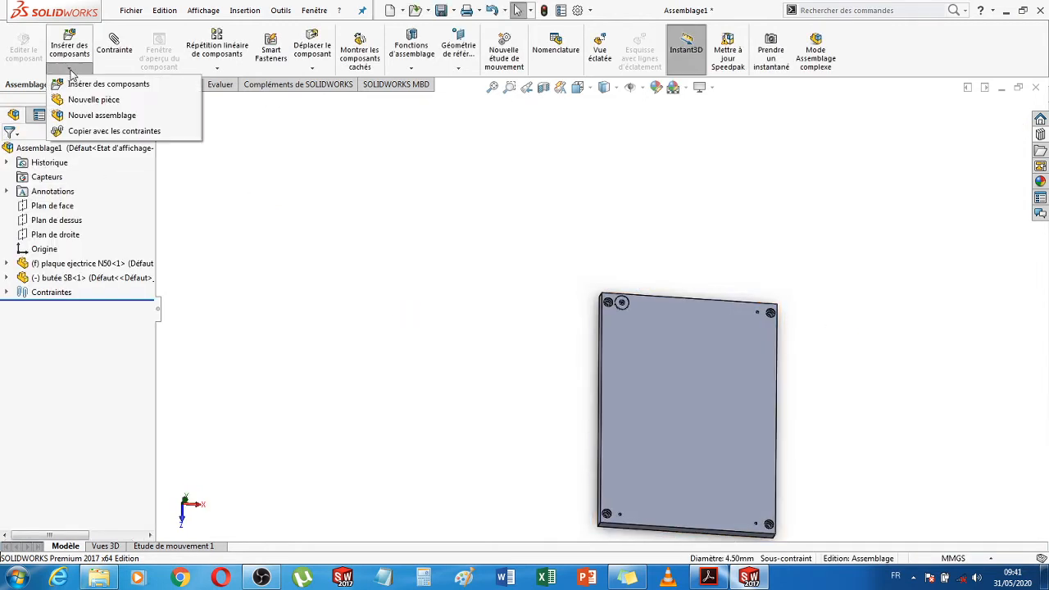
{"action": "left_click", "coordinate": [114, 131]}
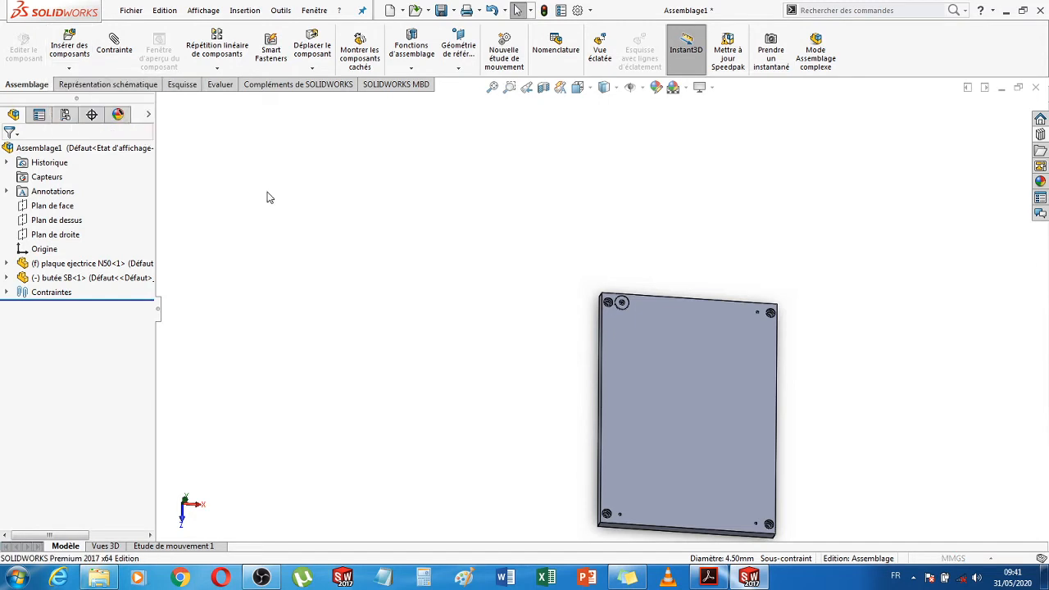
{"action": "scroll", "coordinate": [578, 325], "scroll_direction": "down", "scroll_amount": 5}
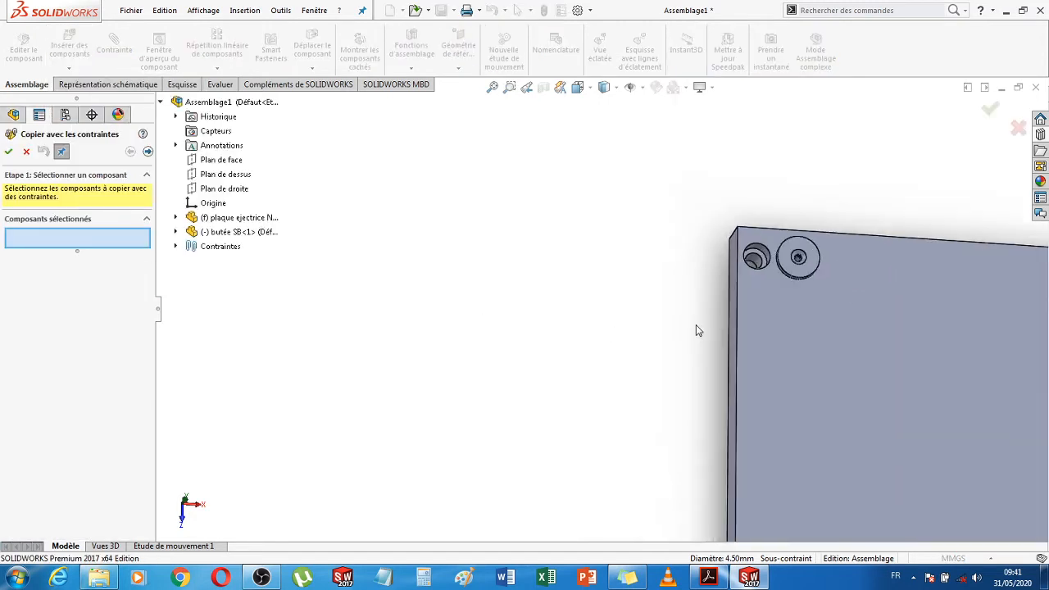
{"action": "left_click", "coordinate": [850, 246]}
{"action": "scroll", "coordinate": [625, 352], "scroll_direction": "up", "scroll_amount": 4}
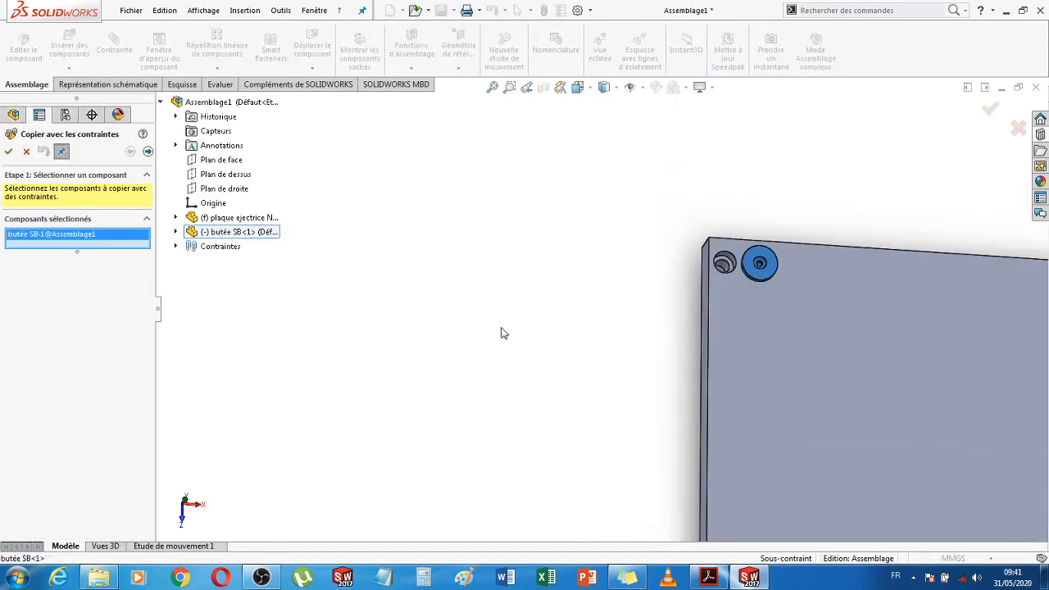
{"action": "left_click", "coordinate": [9, 153]}
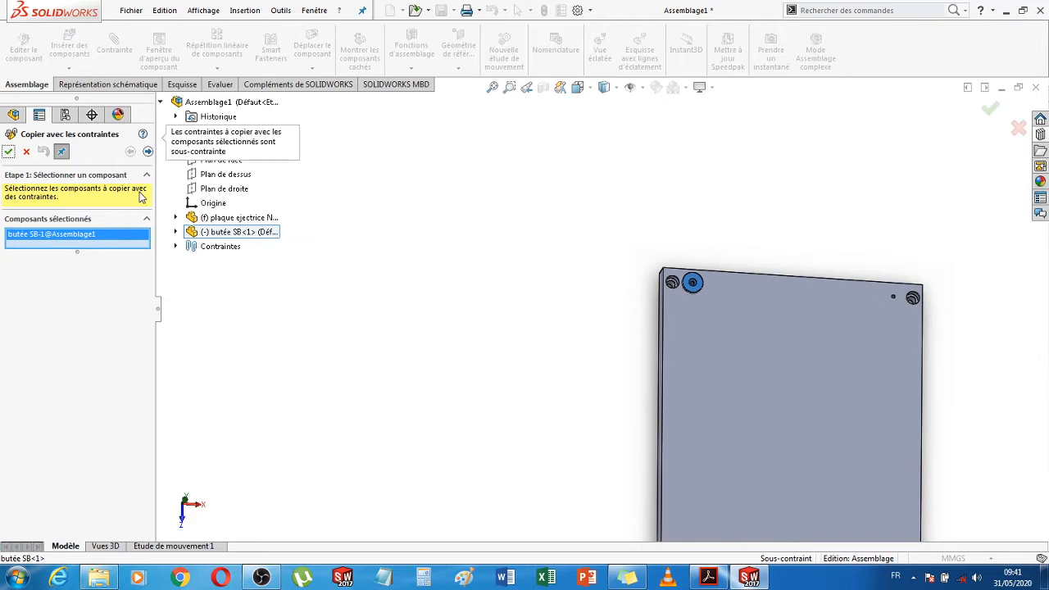
{"action": "left_click", "coordinate": [148, 153]}
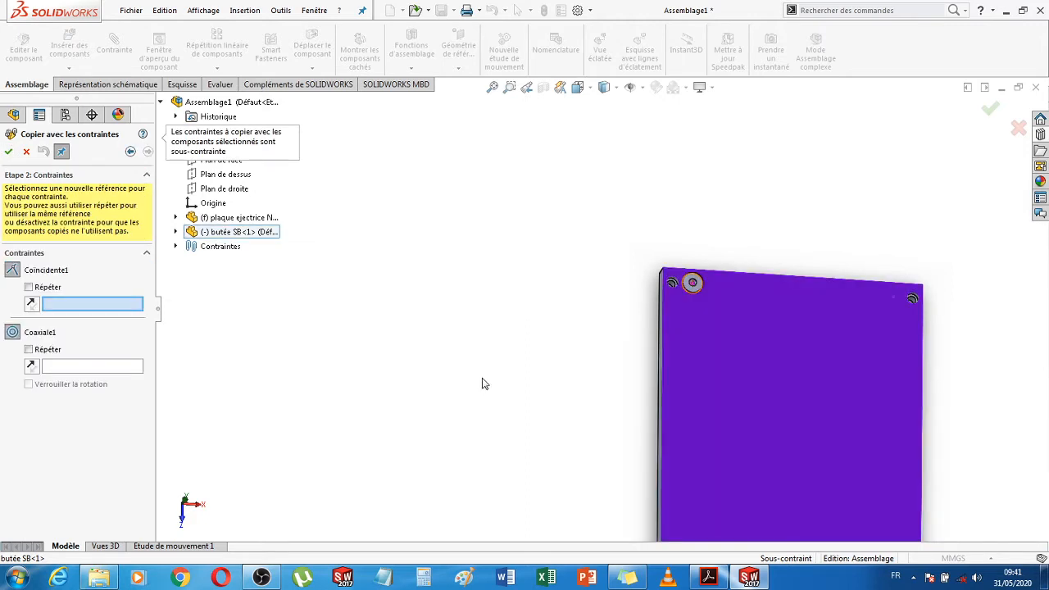
Place a second stop using the plate's large face and the small hole at the other end of the first stop's short edge
{"action": "scroll", "coordinate": [508, 385], "scroll_direction": "up", "scroll_amount": 2}
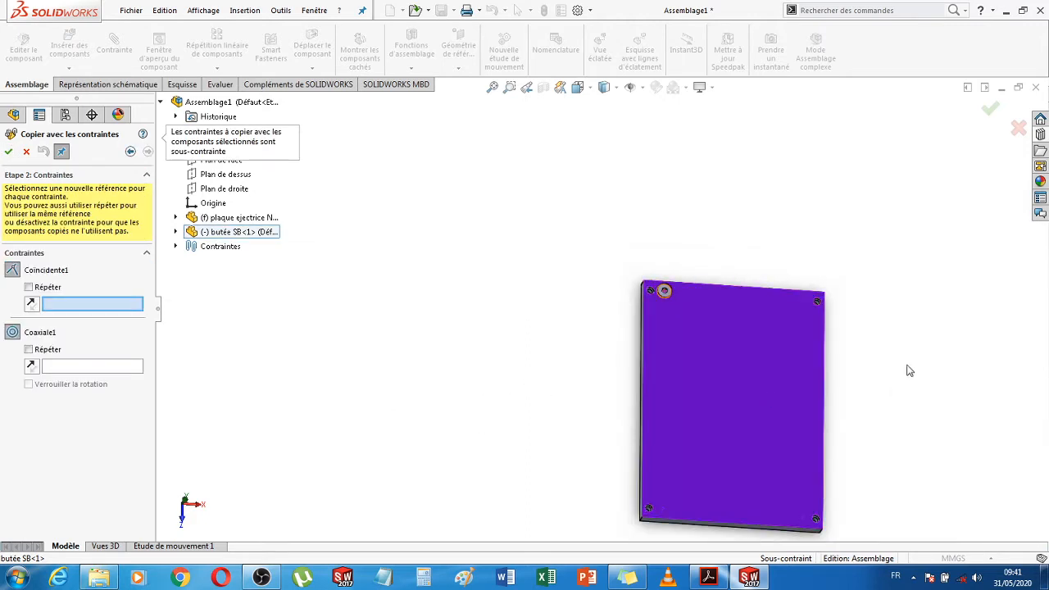
{"action": "scroll", "coordinate": [896, 393], "scroll_direction": "down", "scroll_amount": 4}
{"action": "left_click", "coordinate": [576, 265]}
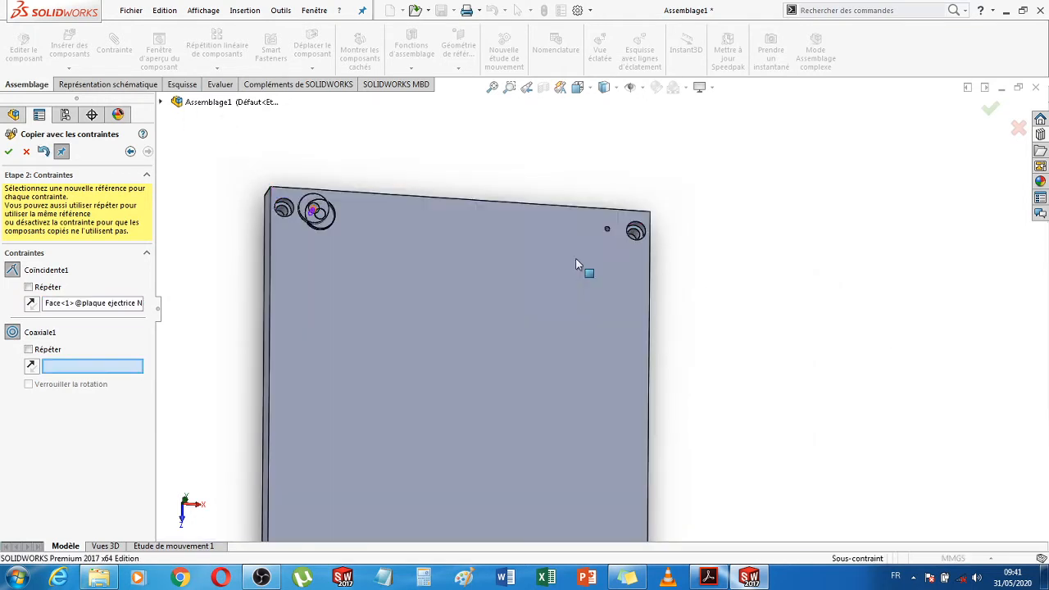
{"action": "scroll", "coordinate": [631, 217], "scroll_direction": "down", "scroll_amount": 8}
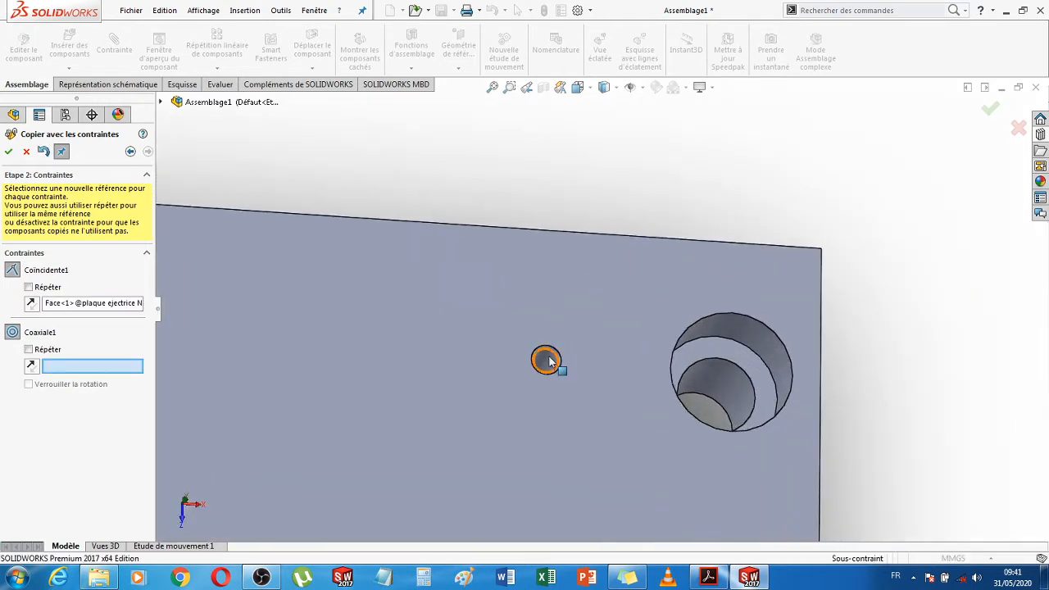
{"action": "left_click", "coordinate": [547, 361]}
{"action": "scroll", "coordinate": [553, 423], "scroll_direction": "up", "scroll_amount": 4}
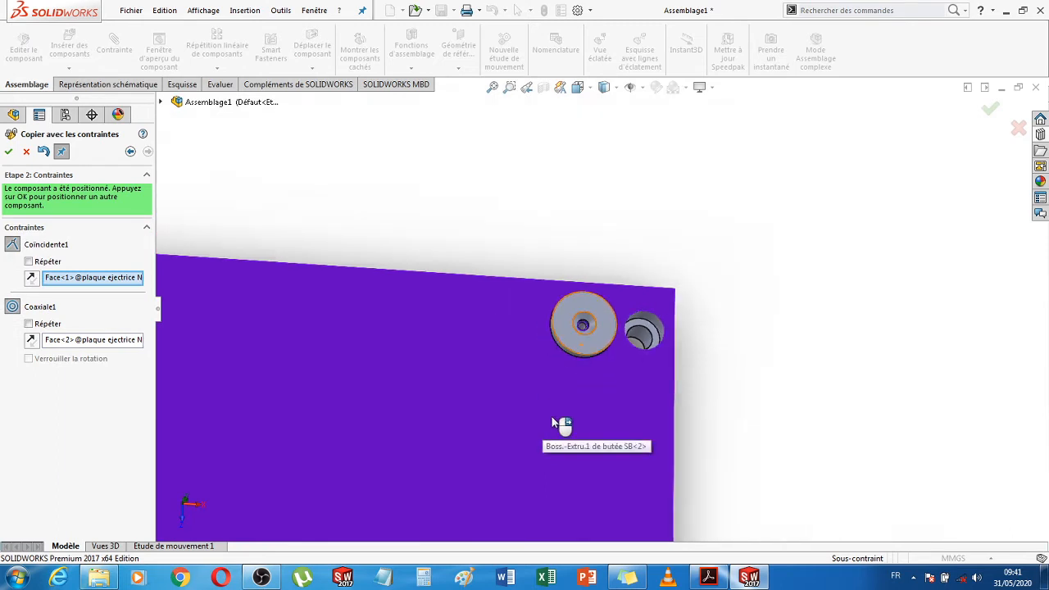
{"action": "scroll", "coordinate": [552, 422], "scroll_direction": "up", "scroll_amount": 2}
{"action": "left_click", "coordinate": [8, 152]}
Place a third stop using the plate's large face and the small hole at the other end of the first stop's long edge
{"action": "scroll", "coordinate": [486, 489], "scroll_direction": "up", "scroll_amount": 3}
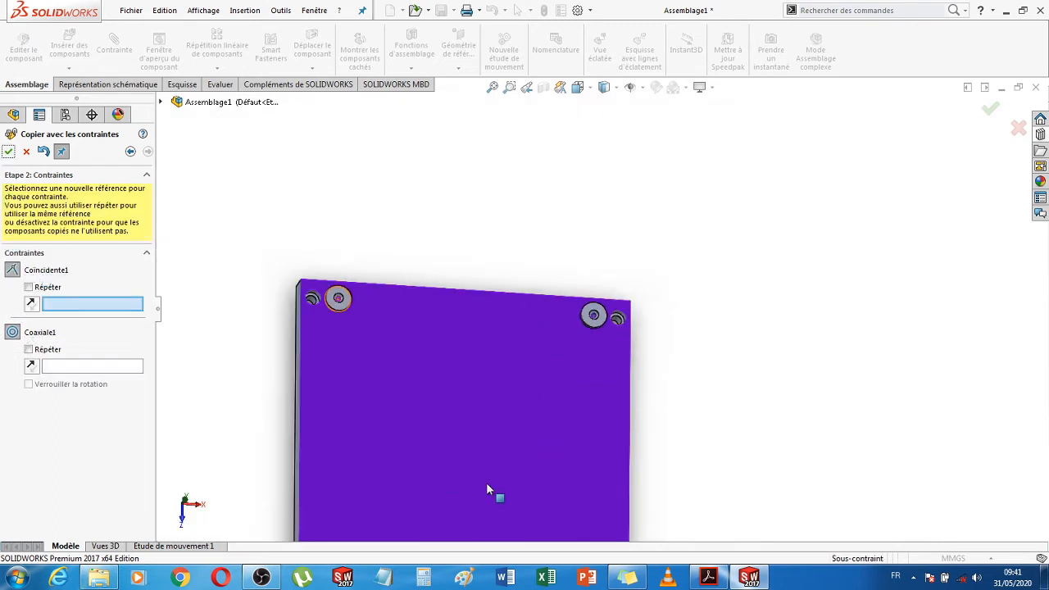
{"action": "scroll", "coordinate": [486, 483], "scroll_direction": "up", "scroll_amount": 2}
{"action": "scroll", "coordinate": [487, 475], "scroll_direction": "down", "scroll_amount": 1}
{"action": "left_click", "coordinate": [491, 480]}
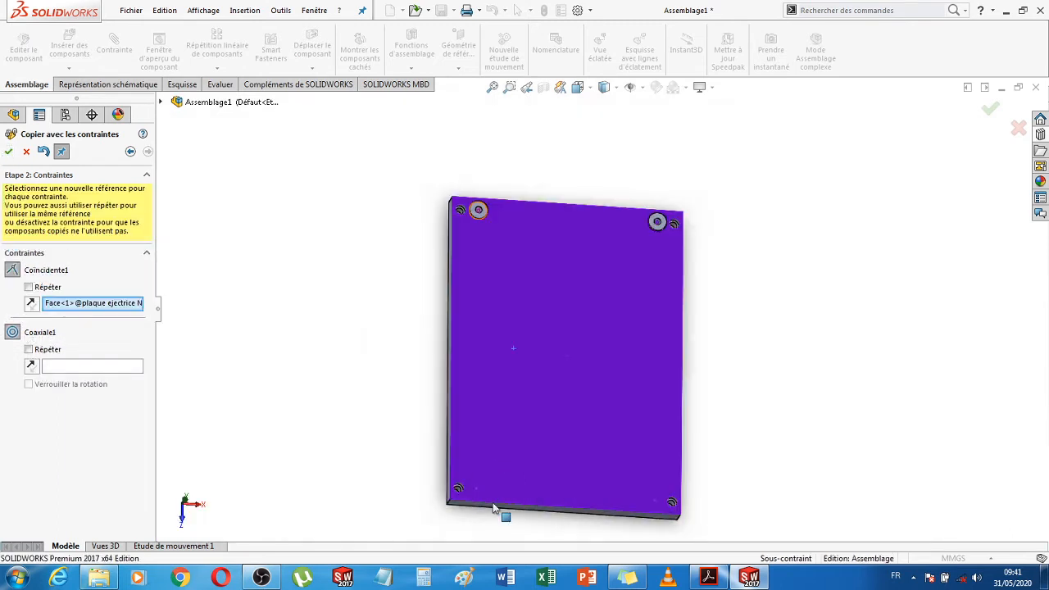
{"action": "scroll", "coordinate": [494, 508], "scroll_direction": "down", "scroll_amount": 6}
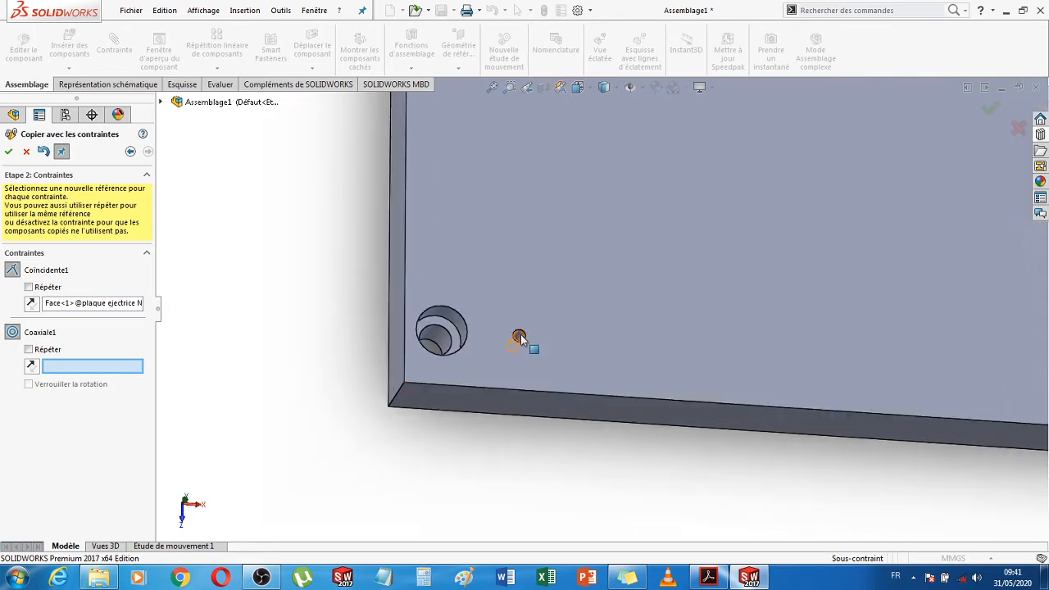
{"action": "scroll", "coordinate": [523, 333], "scroll_direction": "down", "scroll_amount": 4}
{"action": "left_click", "coordinate": [549, 326]}
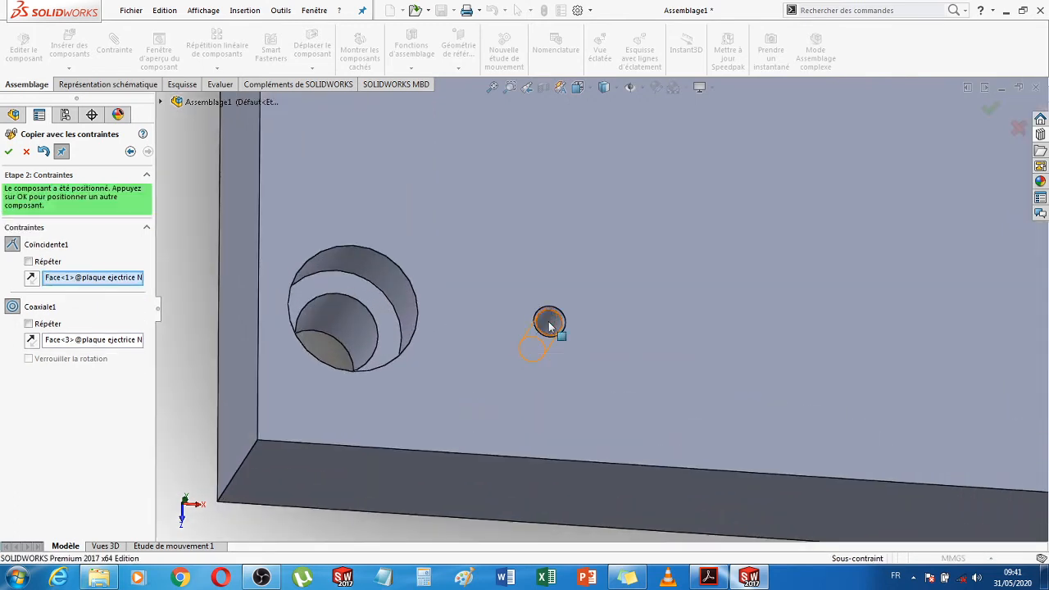
{"action": "left_click", "coordinate": [8, 153]}
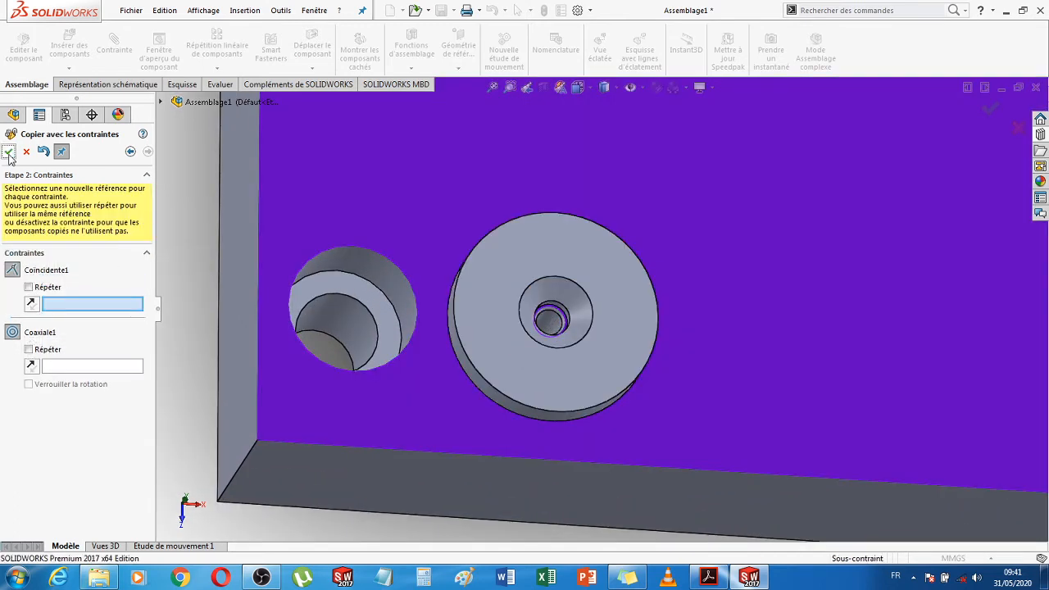
Place a fourth stop using the plate's large face and the small hole at the last free corner, and end the mated copying
{"action": "scroll", "coordinate": [896, 421], "scroll_direction": "up", "scroll_amount": 6}
{"action": "scroll", "coordinate": [896, 421], "scroll_direction": "up", "scroll_amount": 2}
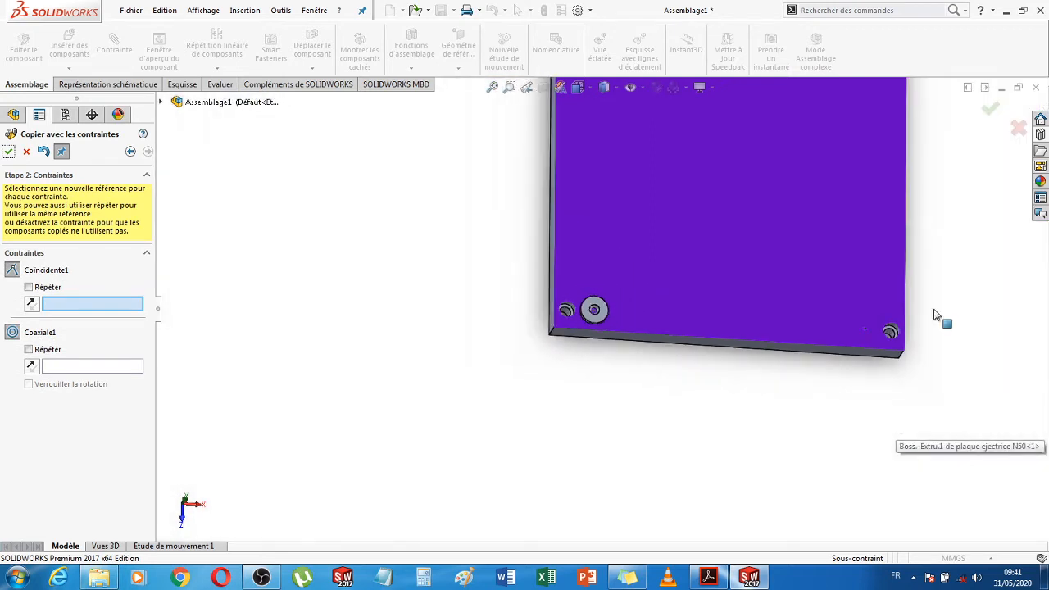
{"action": "left_click", "coordinate": [870, 302]}
{"action": "scroll", "coordinate": [851, 344], "scroll_direction": "down", "scroll_amount": 4}
{"action": "scroll", "coordinate": [828, 327], "scroll_direction": "down", "scroll_amount": 5}
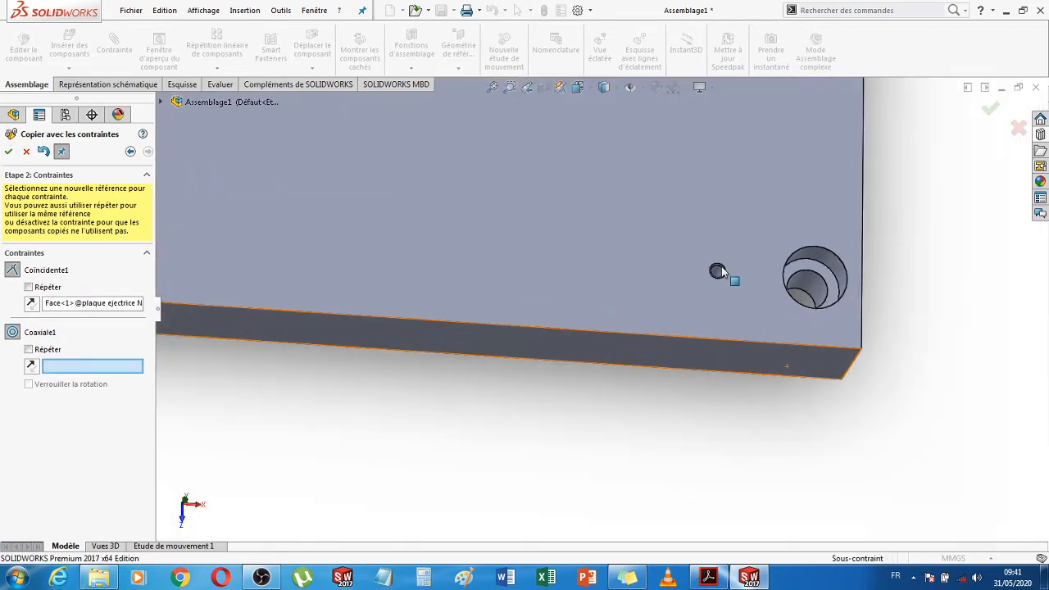
{"action": "left_click", "coordinate": [679, 285]}
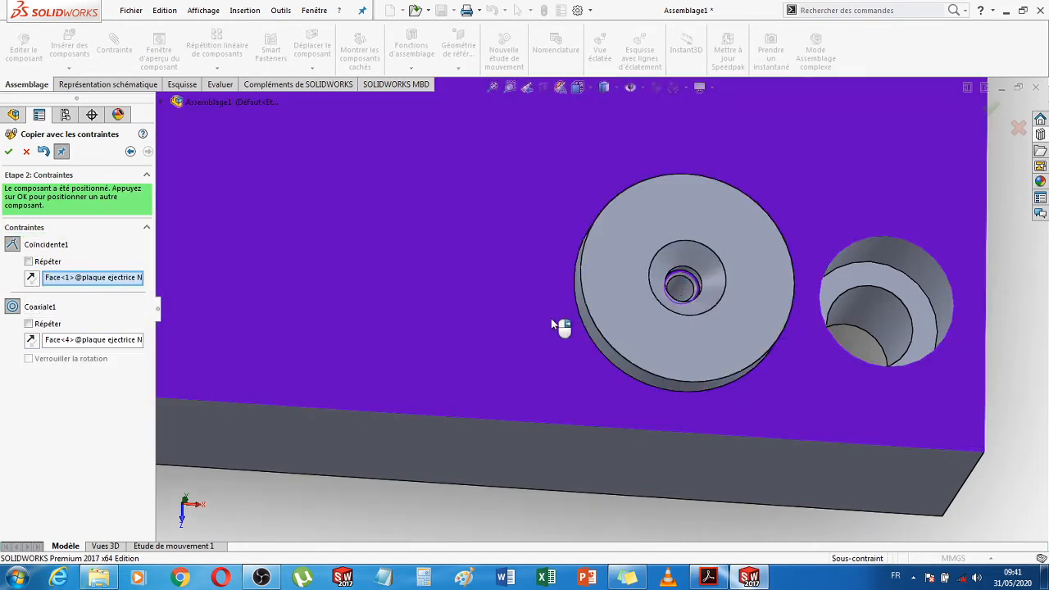
{"action": "left_click", "coordinate": [8, 153]}
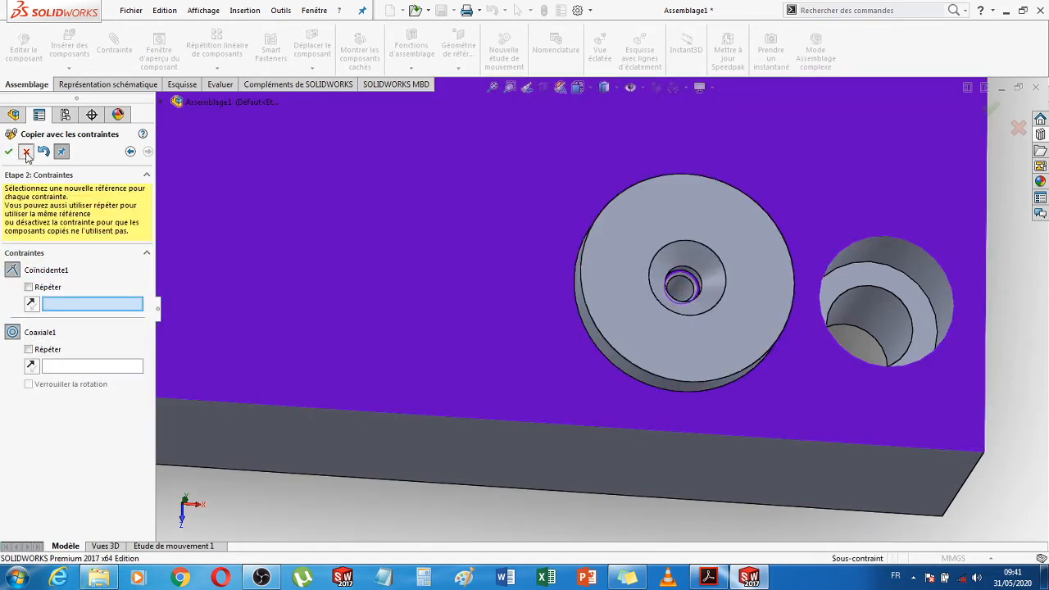
{"action": "left_click", "coordinate": [26, 152]}
Switch to the DME_F.PDF catalogue in Adobe Acrobat and examine the ejector plate section showing how the SB3 stop is fastened on page 112
{"action": "scroll", "coordinate": [573, 317], "scroll_direction": "up", "scroll_amount": 5}
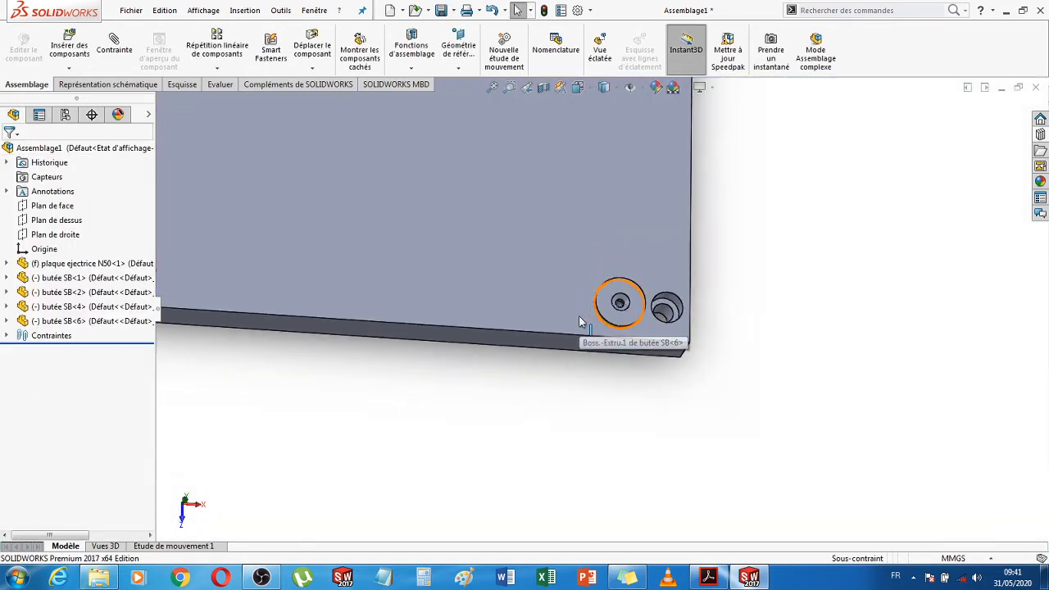
{"action": "scroll", "coordinate": [533, 419], "scroll_direction": "up", "scroll_amount": 5}
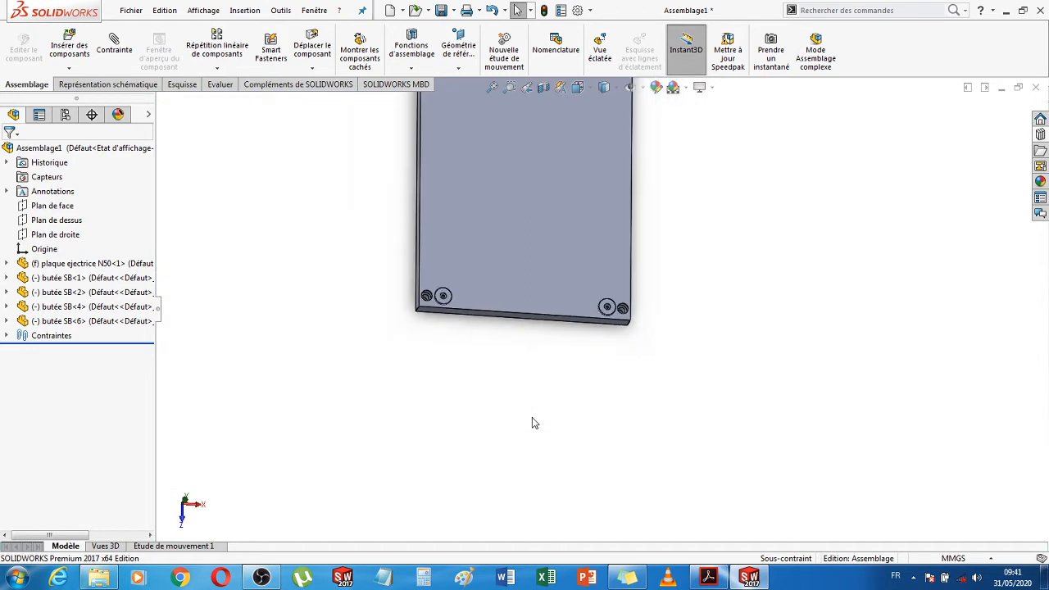
{"action": "middle_click_drag", "start_coordinate": [447, 379], "coordinate": [633, 249]}
{"action": "middle_click_drag", "start_coordinate": [572, 369], "coordinate": [498, 275]}
{"action": "left_click", "coordinate": [709, 577]}
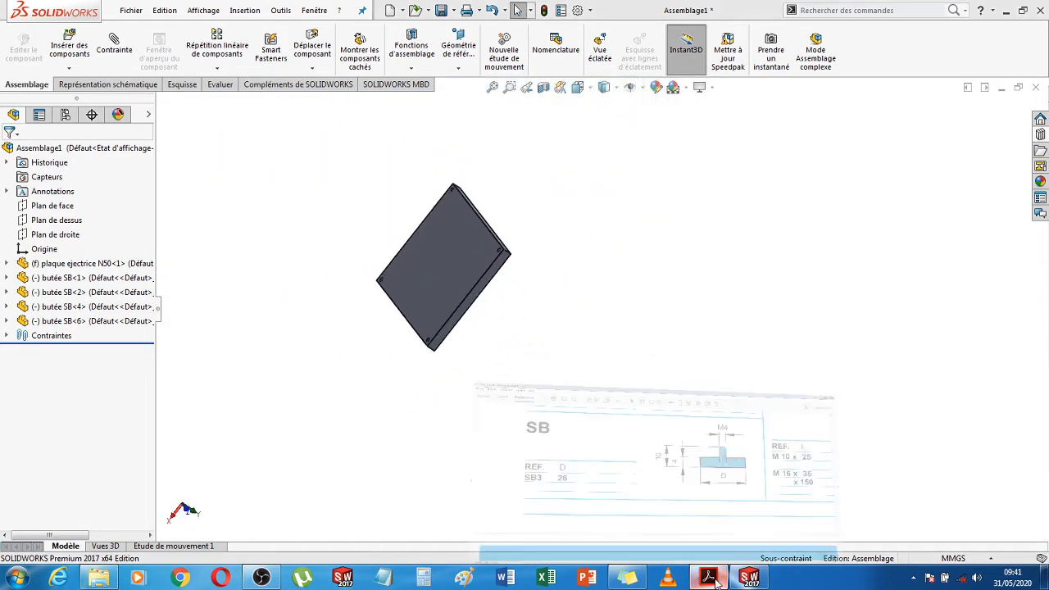
{"action": "scroll", "coordinate": [703, 461], "scroll_direction": "up", "scroll_amount": 10}
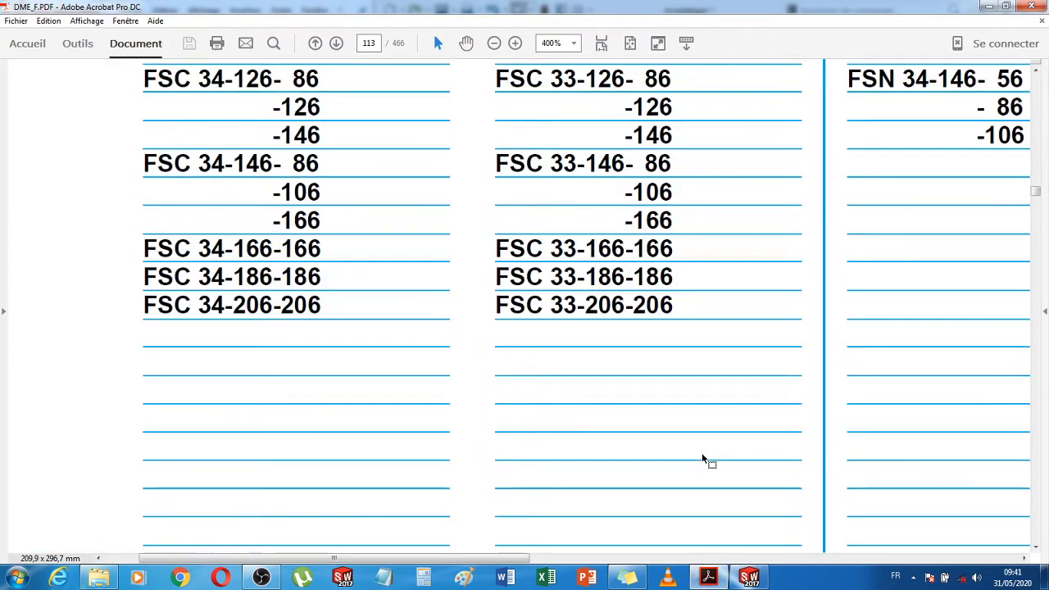
{"action": "scroll", "coordinate": [1037, 123], "scroll_direction": "up", "scroll_amount": 15}
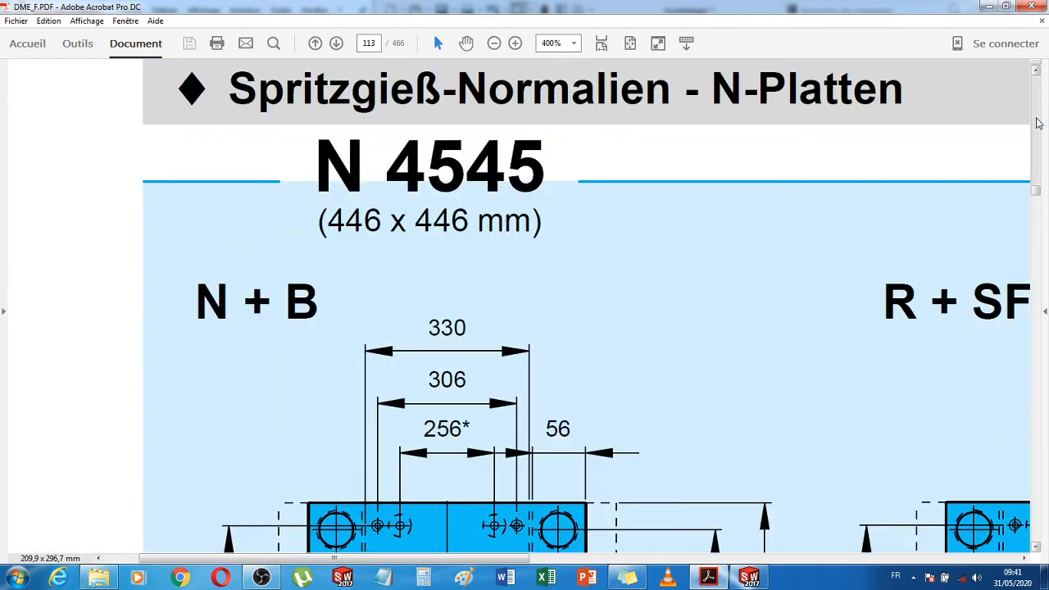
{"action": "scroll", "coordinate": [1037, 123], "scroll_direction": "up", "scroll_amount": 10}
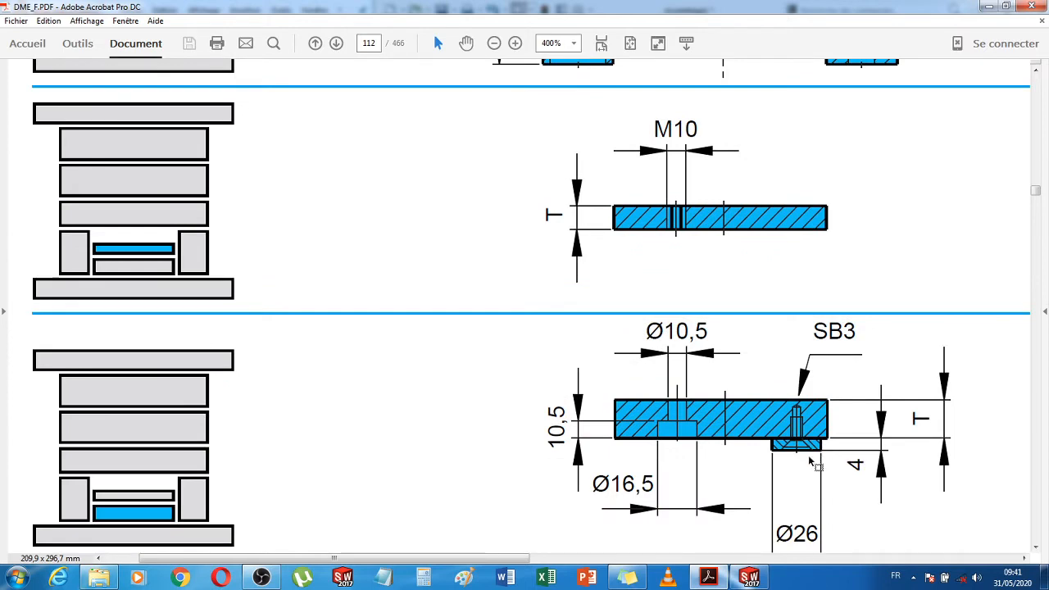
Switch back to SOLIDWORKS and examine the back face of the ejector plate and the corner holes
{"action": "left_click", "coordinate": [751, 578]}
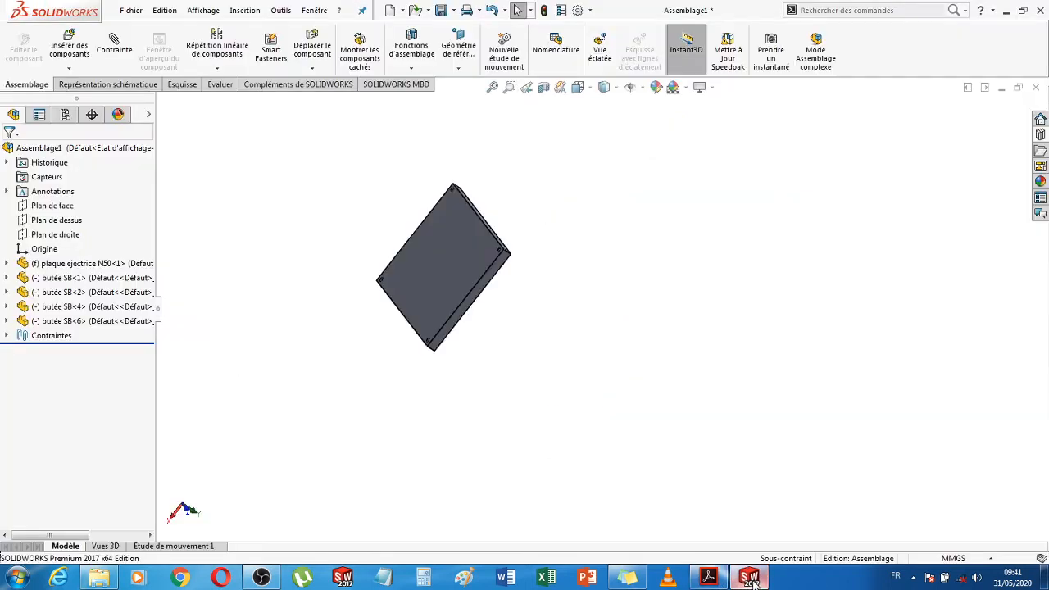
{"action": "middle_click_drag", "start_coordinate": [587, 401], "coordinate": [601, 414]}
{"action": "scroll", "coordinate": [492, 374], "scroll_direction": "down", "scroll_amount": 3}
{"action": "scroll", "coordinate": [492, 372], "scroll_direction": "up", "scroll_amount": 2}
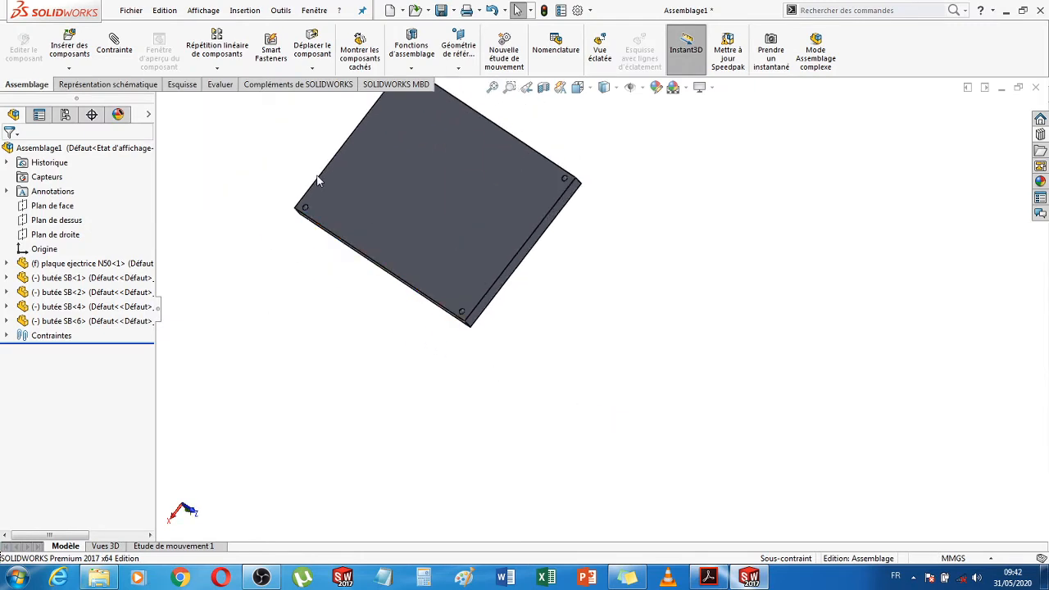
{"action": "scroll", "coordinate": [320, 178], "scroll_direction": "down", "scroll_amount": 7}
{"action": "scroll", "coordinate": [789, 368], "scroll_direction": "up", "scroll_amount": 5}
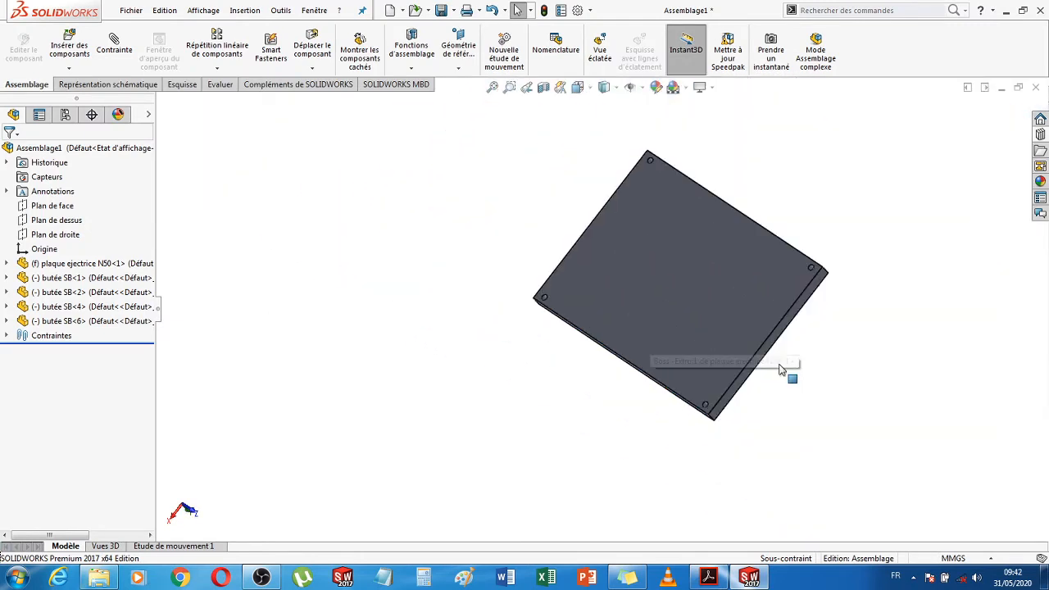
{"action": "middle_click_drag", "start_coordinate": [836, 393], "coordinate": [702, 227]}
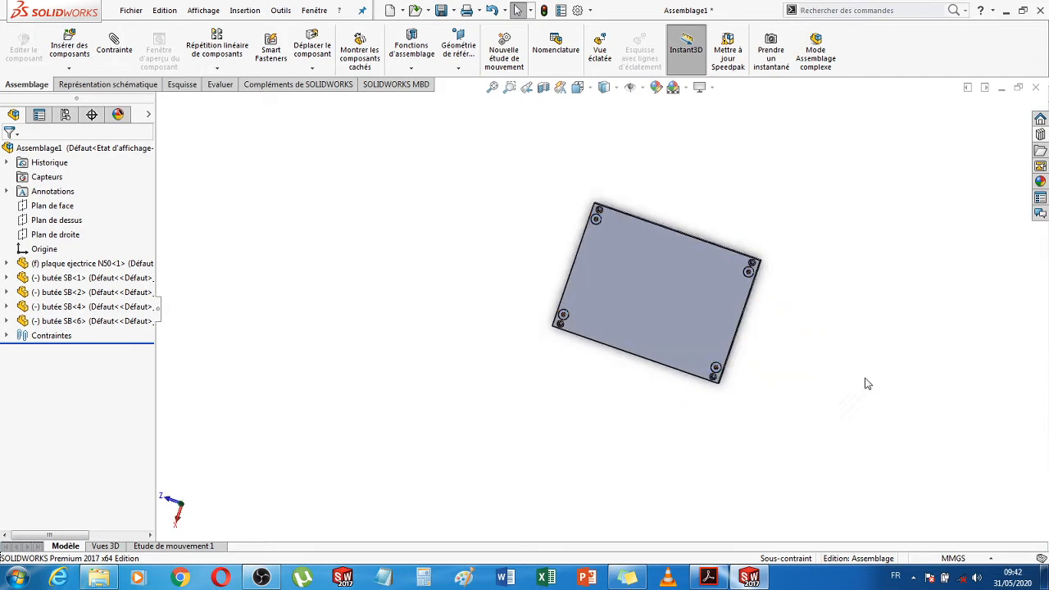
Examine the mounted stop at the plate's corner, including its countersunk screw hole and the edge where the countersink meets the bore
{"action": "scroll", "coordinate": [861, 369], "scroll_direction": "down", "scroll_amount": 5}
{"action": "scroll", "coordinate": [710, 336], "scroll_direction": "up", "scroll_amount": 3}
{"action": "middle_click_drag", "start_coordinate": [709, 335], "coordinate": [625, 269]}
{"action": "scroll", "coordinate": [639, 270], "scroll_direction": "down", "scroll_amount": 2}
{"action": "scroll", "coordinate": [656, 273], "scroll_direction": "down", "scroll_amount": 3}
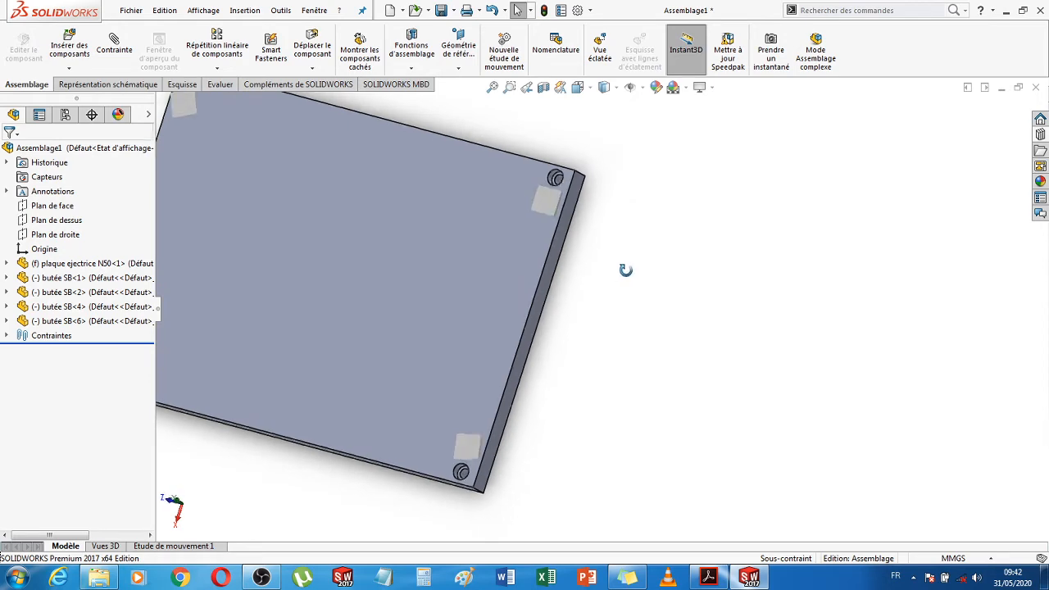
{"action": "scroll", "coordinate": [547, 216], "scroll_direction": "down", "scroll_amount": 2}
{"action": "scroll", "coordinate": [546, 215], "scroll_direction": "down", "scroll_amount": 5}
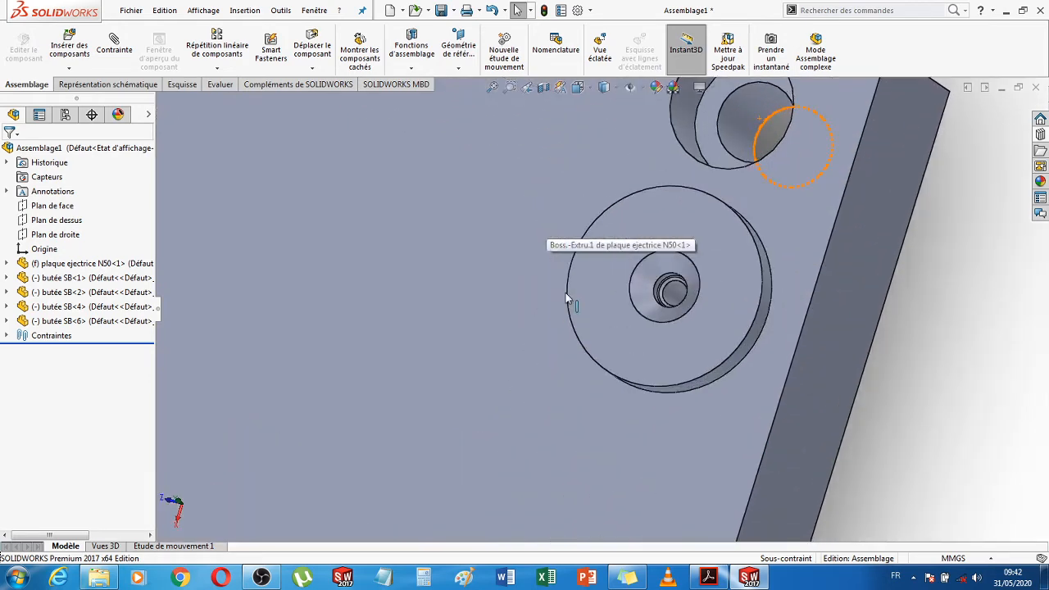
{"action": "scroll", "coordinate": [747, 334], "scroll_direction": "up", "scroll_amount": 4}
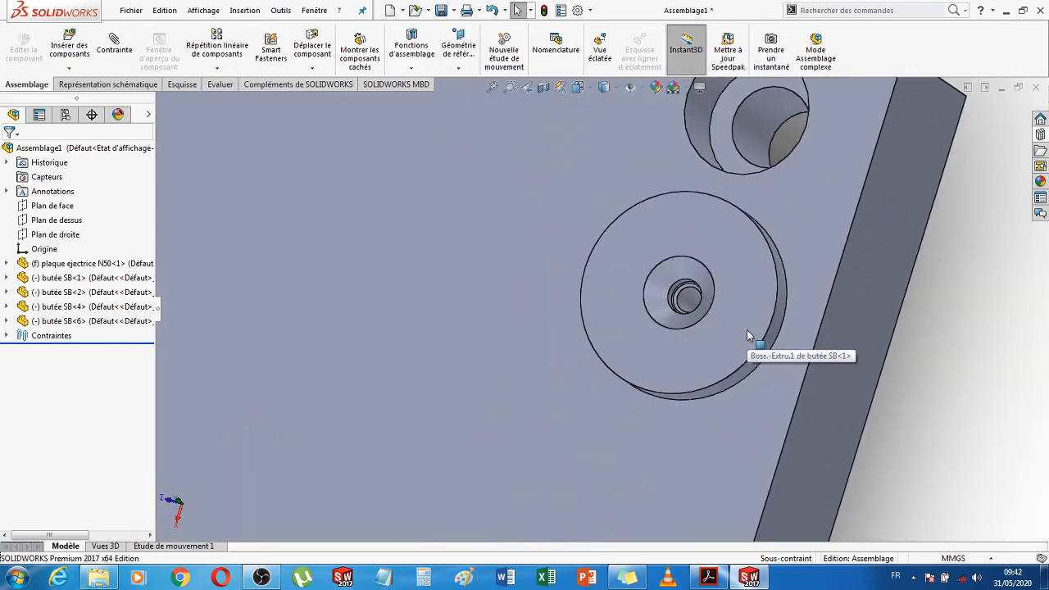
{"action": "scroll", "coordinate": [647, 304], "scroll_direction": "down", "scroll_amount": 5}
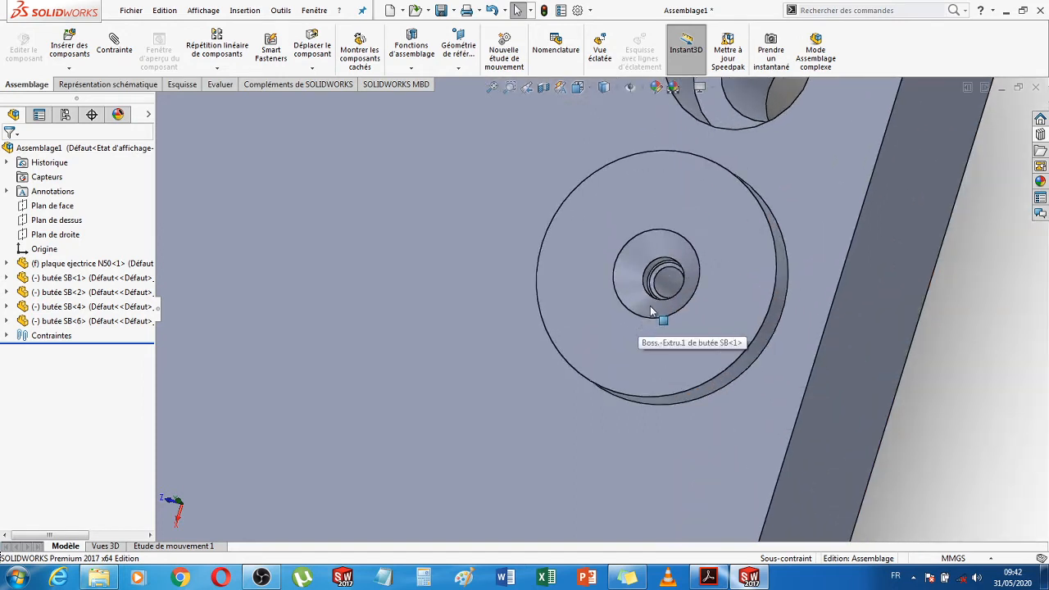
{"action": "left_click", "coordinate": [654, 245]}
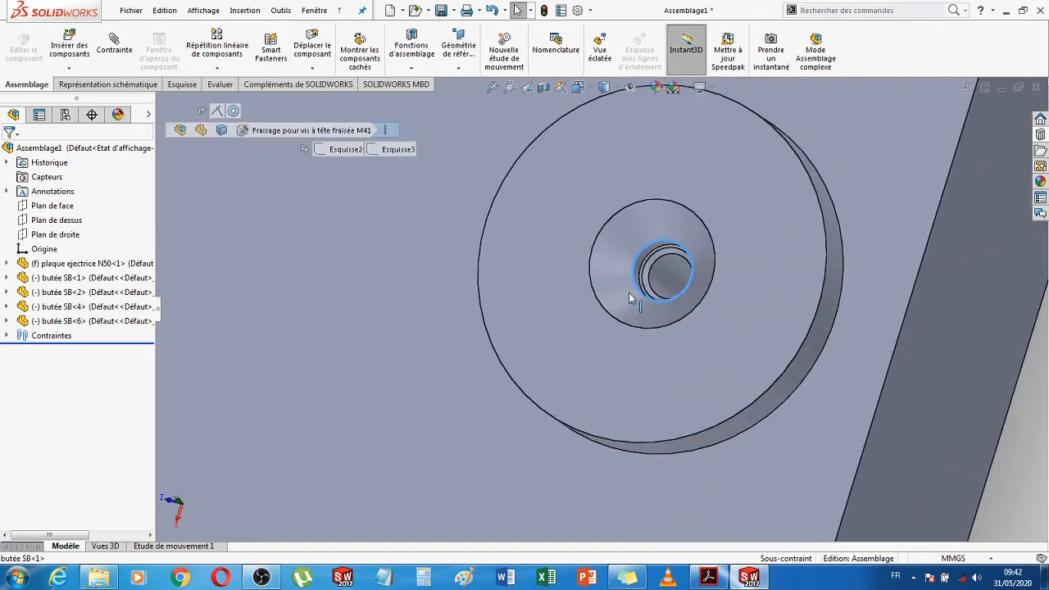
{"action": "scroll", "coordinate": [629, 291], "scroll_direction": "up", "scroll_amount": 3}
{"action": "scroll", "coordinate": [623, 304], "scroll_direction": "up", "scroll_amount": 6}
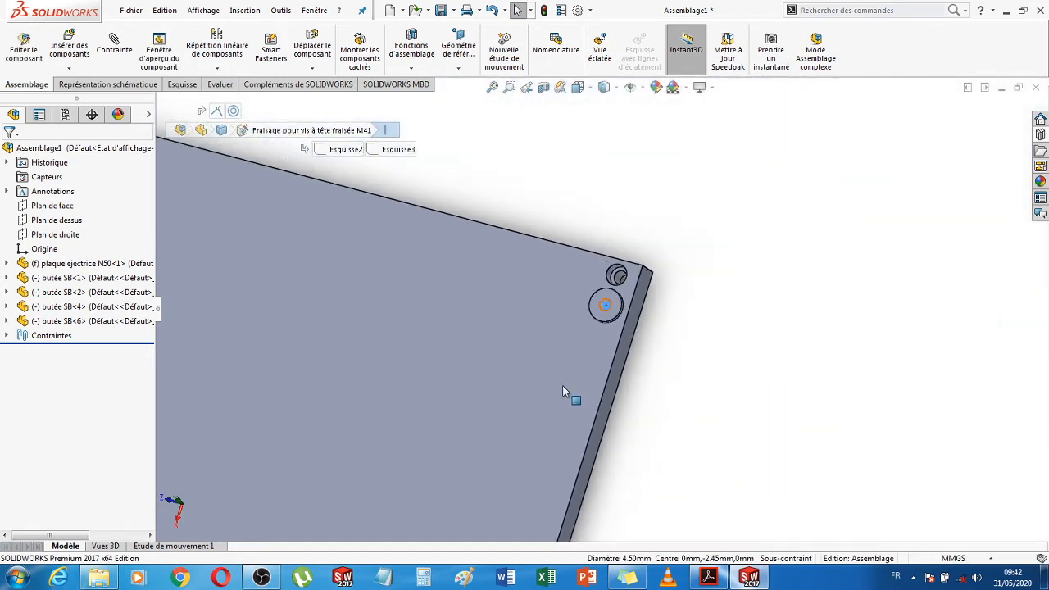
Add the inner countersink edge of a second corner stop's screw hole to the current edge selection
{"action": "scroll", "coordinate": [558, 408], "scroll_direction": "down", "scroll_amount": 4}
{"action": "scroll", "coordinate": [565, 411], "scroll_direction": "up", "scroll_amount": 2}
{"action": "scroll", "coordinate": [590, 430], "scroll_direction": "down", "scroll_amount": 3}
{"action": "scroll", "coordinate": [604, 447], "scroll_direction": "down", "scroll_amount": 3}
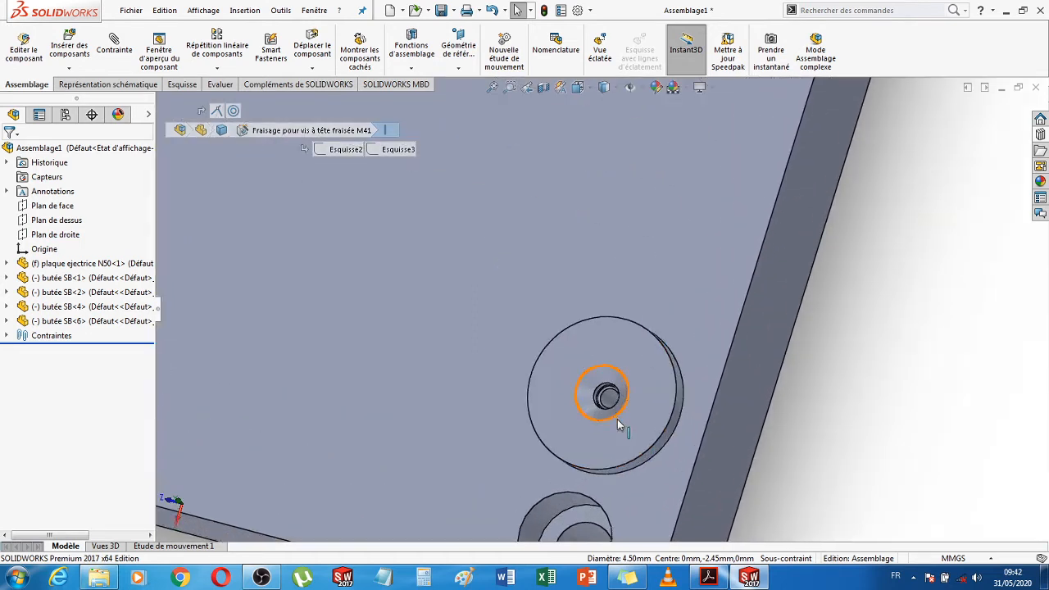
{"action": "left_click", "coordinate": [596, 382]}
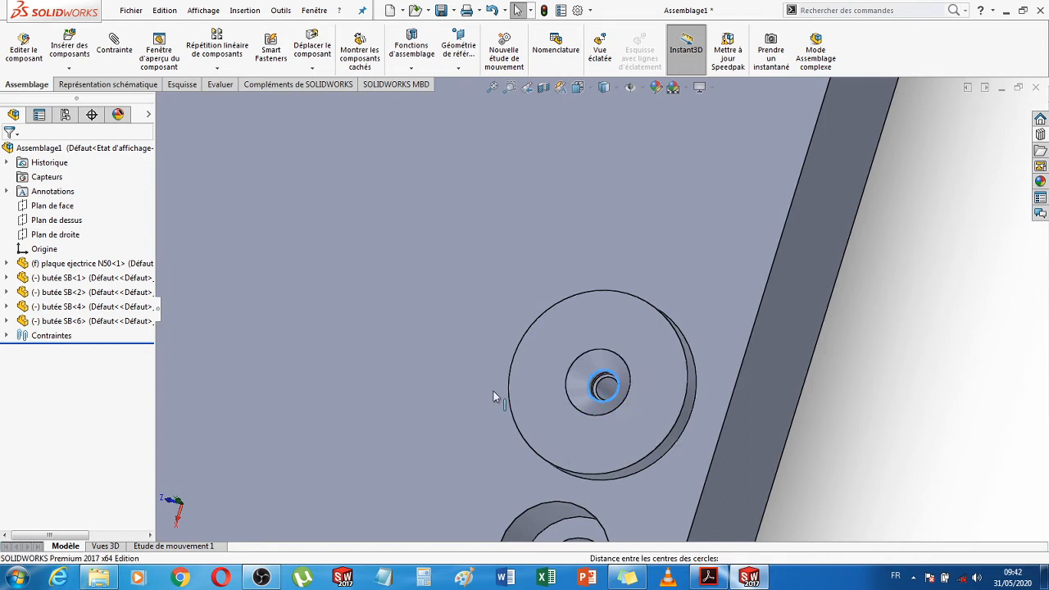
Extend the selection with the matching inner screw hole edges of the two remaining corner stops
{"action": "scroll", "coordinate": [493, 394], "scroll_direction": "up", "scroll_amount": 5}
{"action": "scroll", "coordinate": [493, 396], "scroll_direction": "up", "scroll_amount": 2}
{"action": "scroll", "coordinate": [448, 385], "scroll_direction": "down", "scroll_amount": 8}
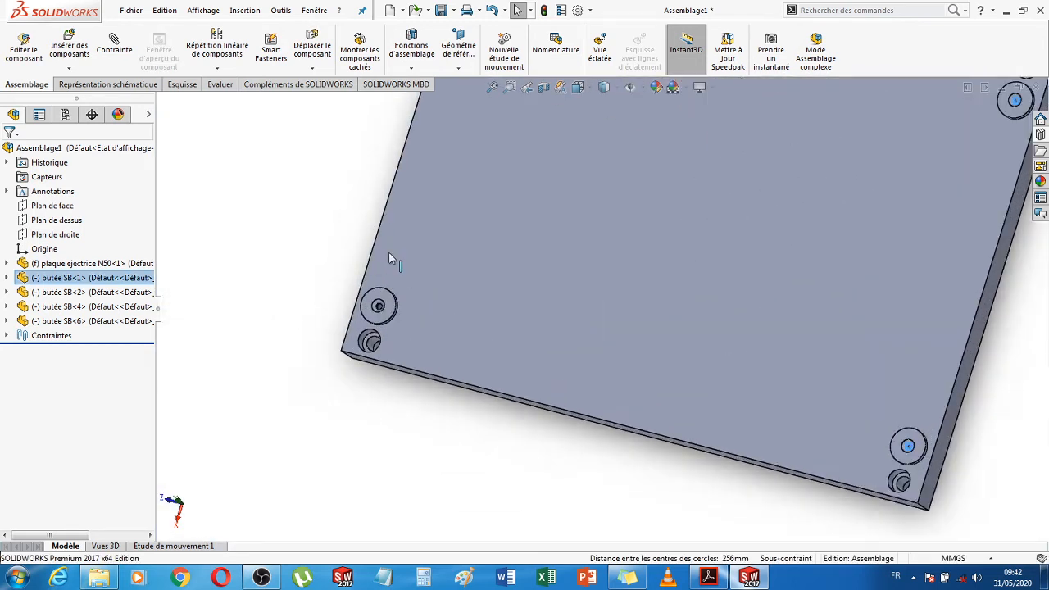
{"action": "scroll", "coordinate": [447, 379], "scroll_direction": "down", "scroll_amount": 3}
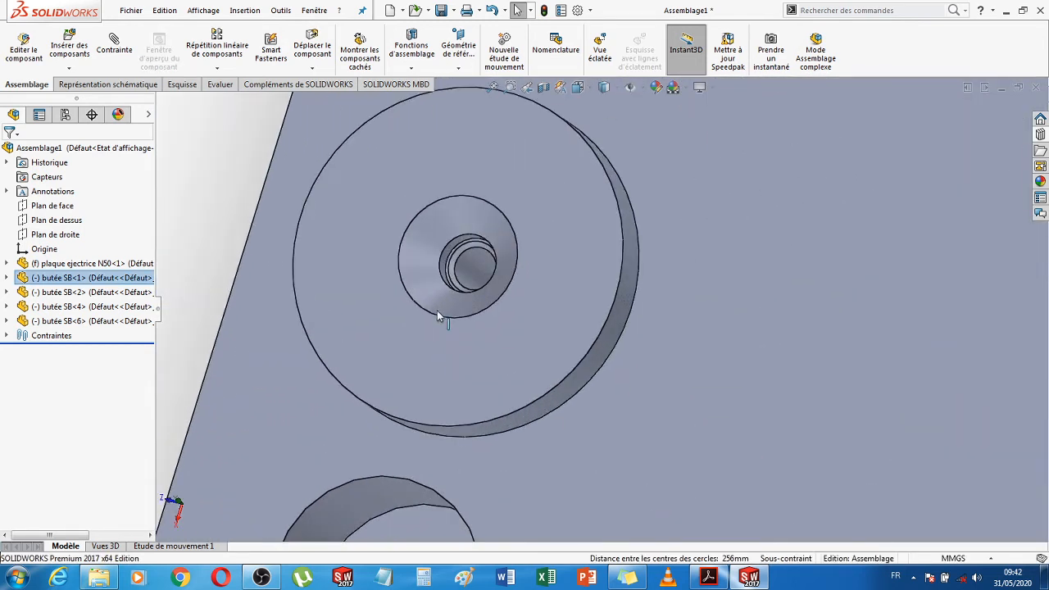
{"action": "left_click", "coordinate": [445, 253]}
{"action": "scroll", "coordinate": [520, 284], "scroll_direction": "up", "scroll_amount": 8}
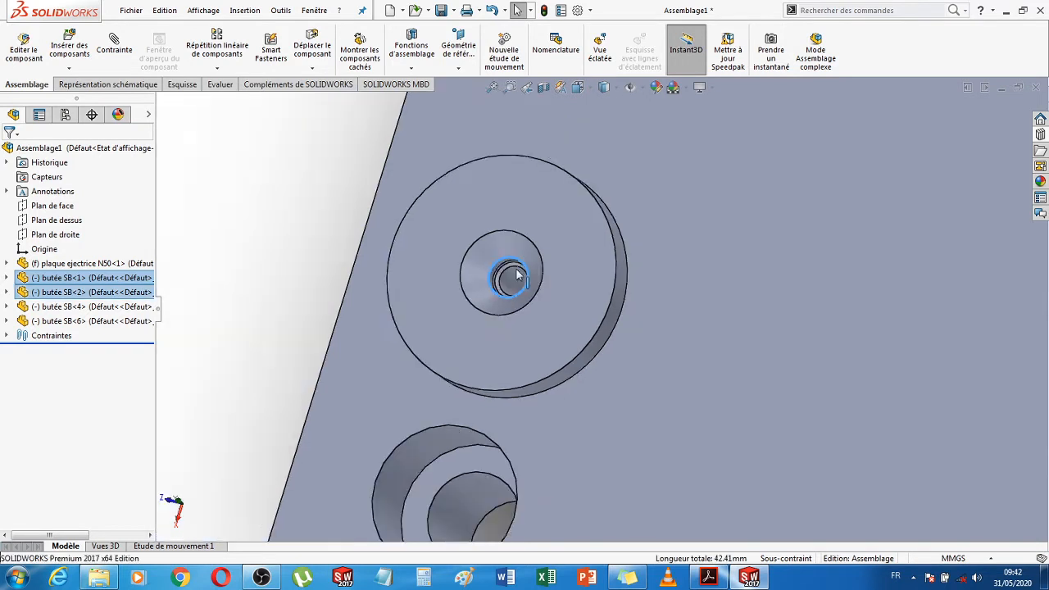
{"action": "scroll", "coordinate": [533, 270], "scroll_direction": "up", "scroll_amount": 5}
{"action": "scroll", "coordinate": [653, 145], "scroll_direction": "down", "scroll_amount": 10}
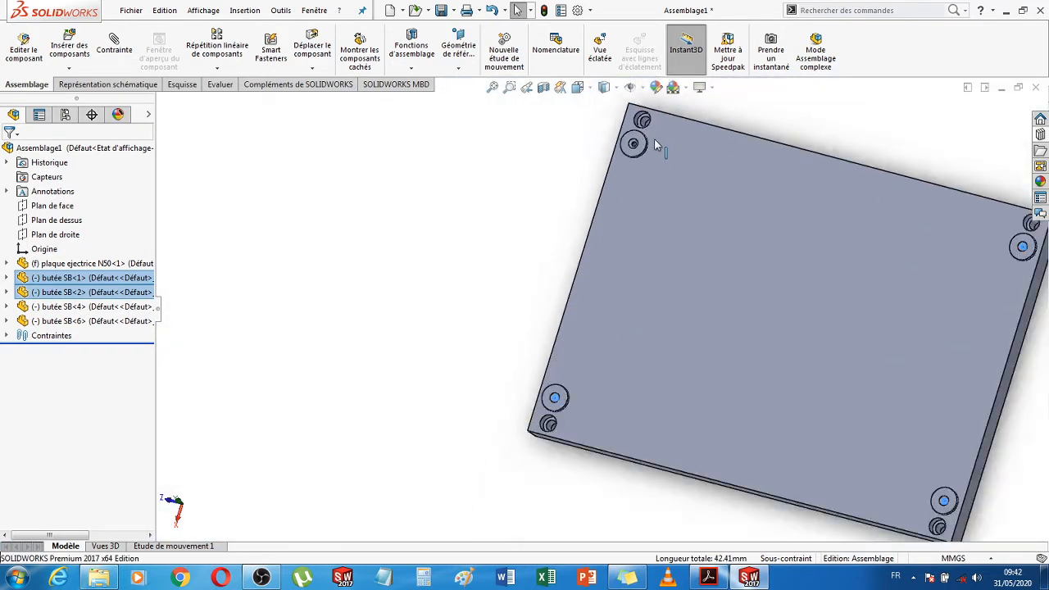
{"action": "scroll", "coordinate": [604, 231], "scroll_direction": "down", "scroll_amount": 5}
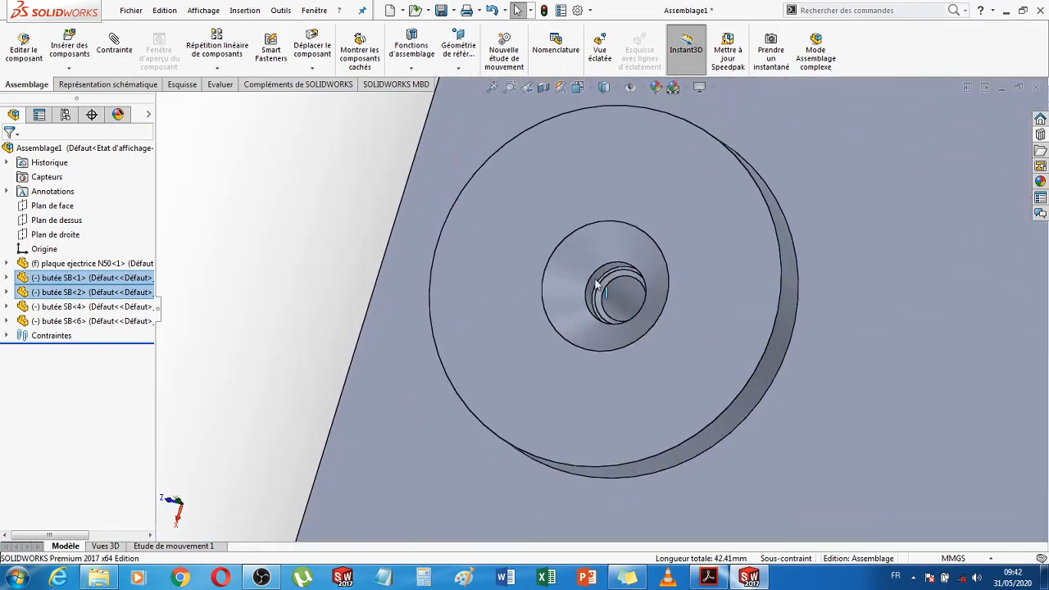
{"action": "left_click", "coordinate": [598, 278]}
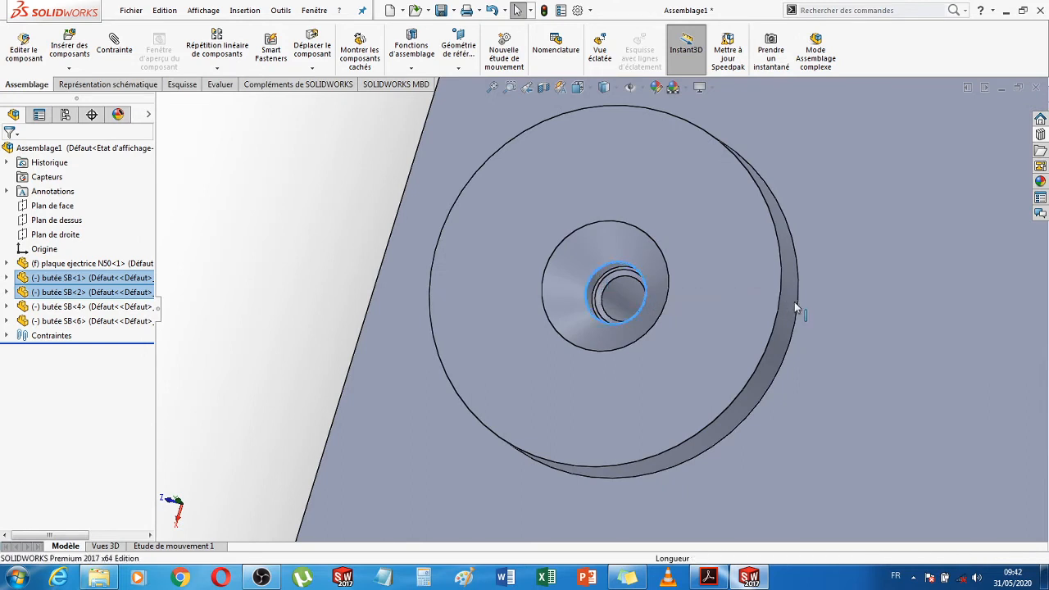
Open the design library and activate the Toolbox add-in
{"action": "scroll", "coordinate": [795, 301], "scroll_direction": "up", "scroll_amount": 6}
{"action": "scroll", "coordinate": [838, 331], "scroll_direction": "up", "scroll_amount": 10}
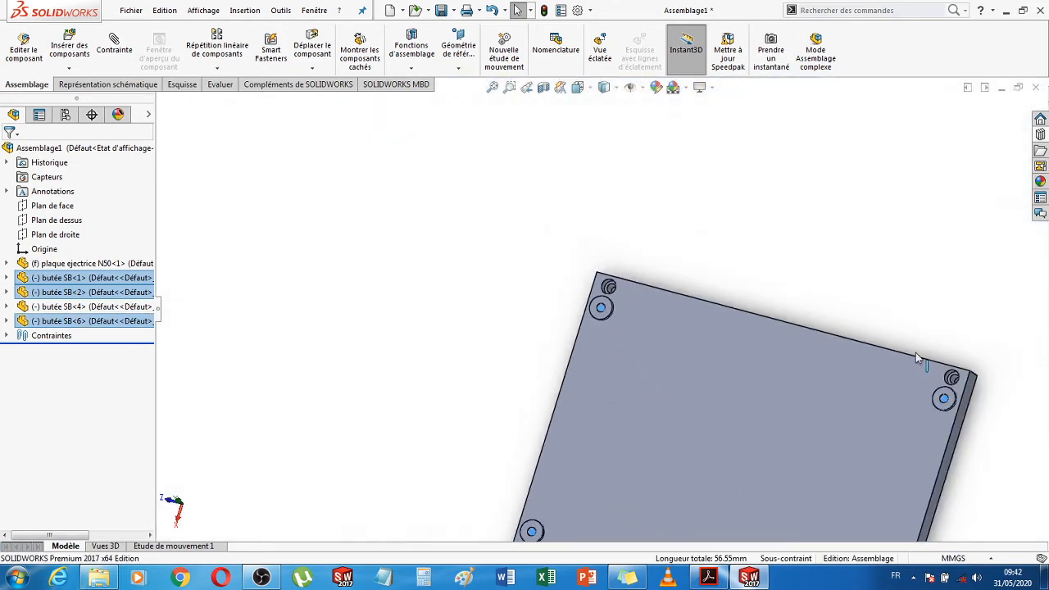
{"action": "scroll", "coordinate": [900, 394], "scroll_direction": "down", "scroll_amount": 2}
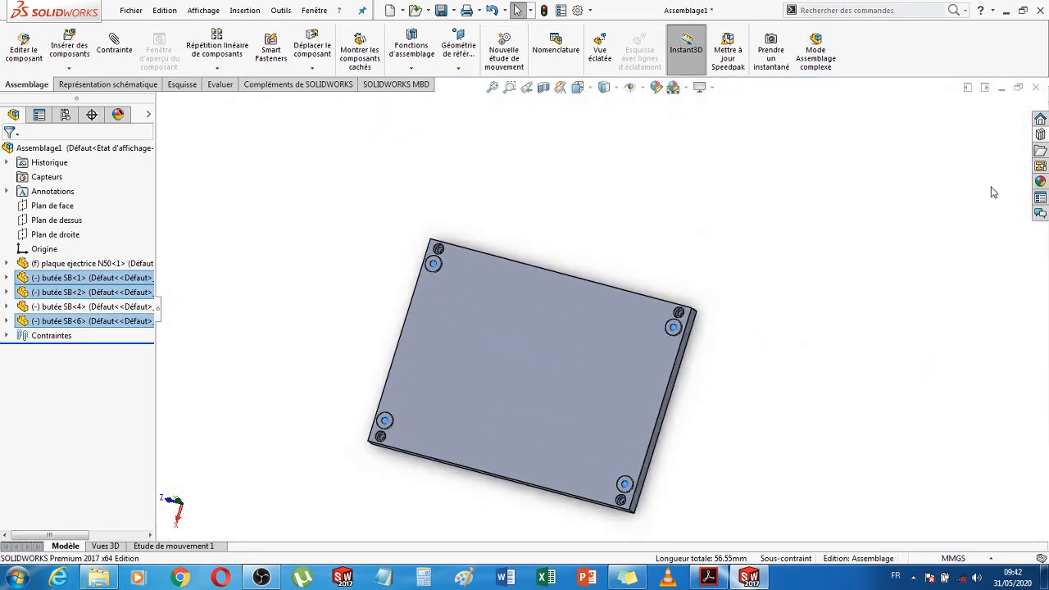
{"action": "left_click", "coordinate": [1040, 134]}
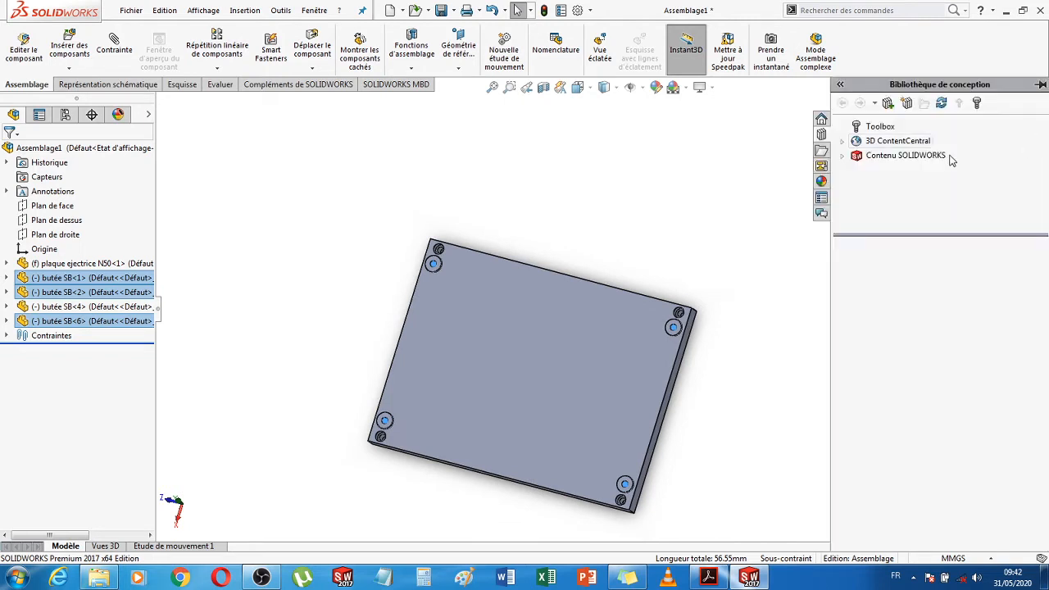
{"action": "left_click", "coordinate": [873, 128]}
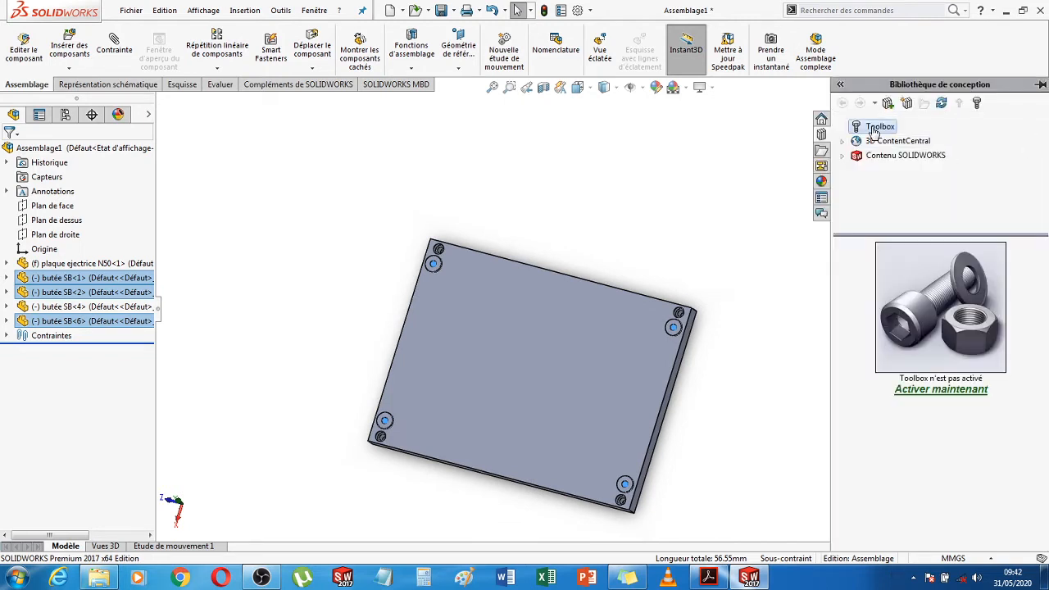
{"action": "left_click", "coordinate": [942, 391]}
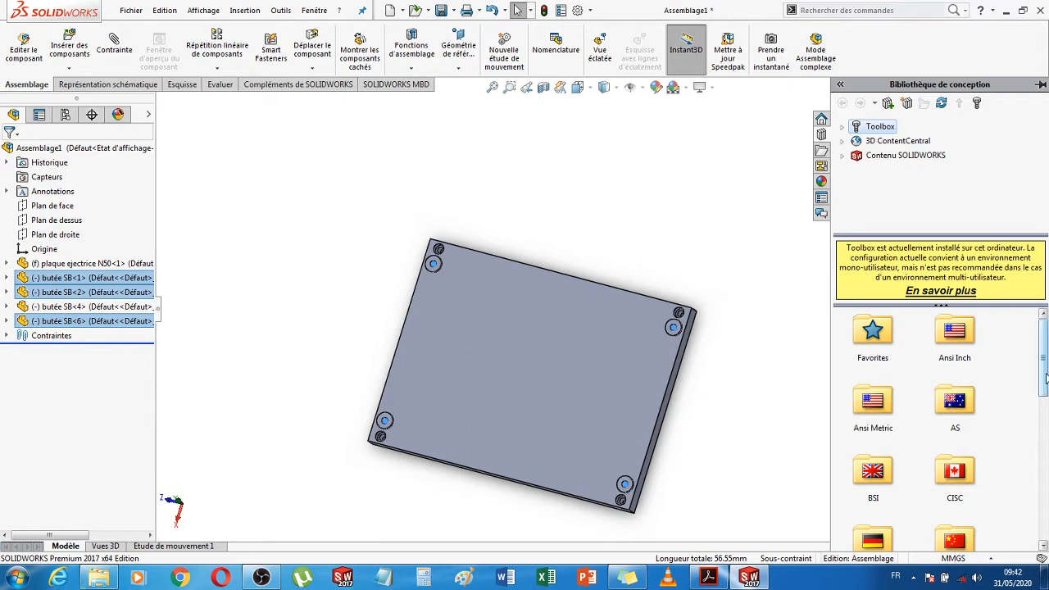
Browse the Toolbox to the ISO standard's Vis CHC category of socket head screws
{"action": "scroll", "coordinate": [963, 447], "scroll_direction": "down", "scroll_amount": 3}
{"action": "left_click", "coordinate": [963, 422]}
{"action": "double_click", "coordinate": [963, 420]}
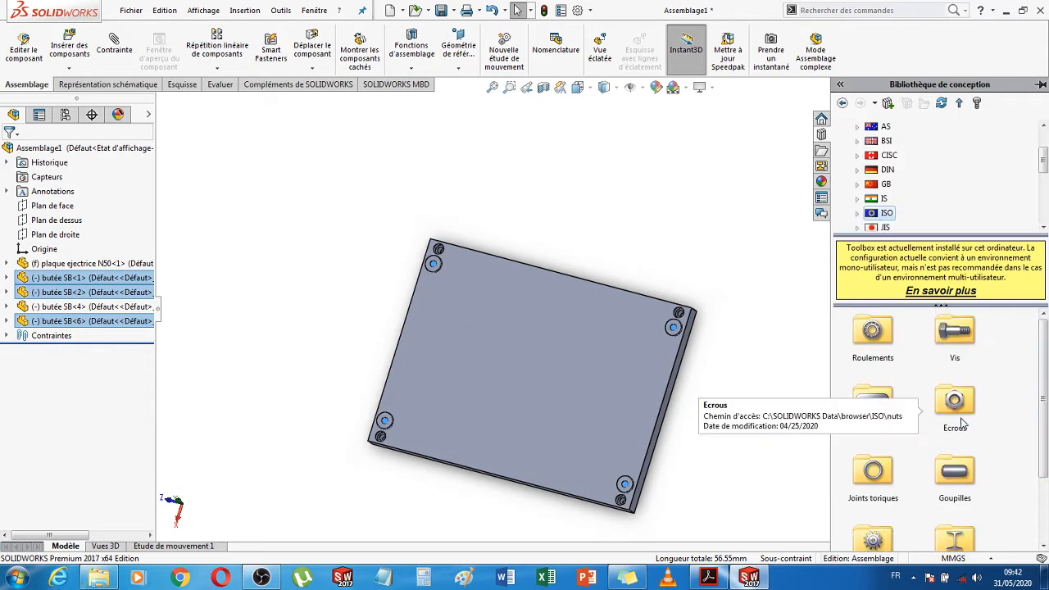
{"action": "double_click", "coordinate": [953, 336]}
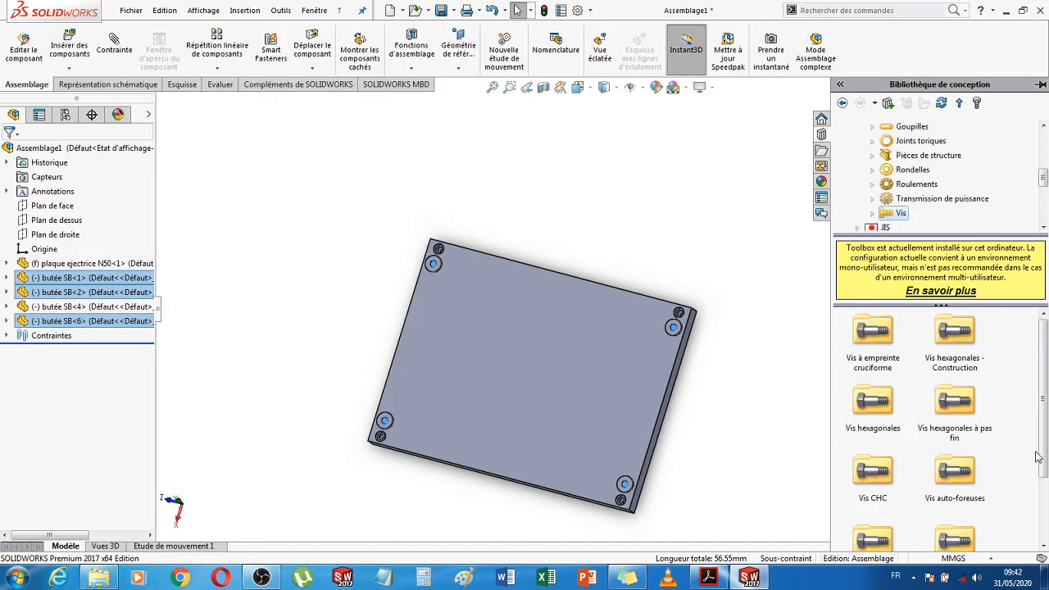
{"action": "left_click", "coordinate": [871, 473]}
{"action": "double_click", "coordinate": [869, 475]}
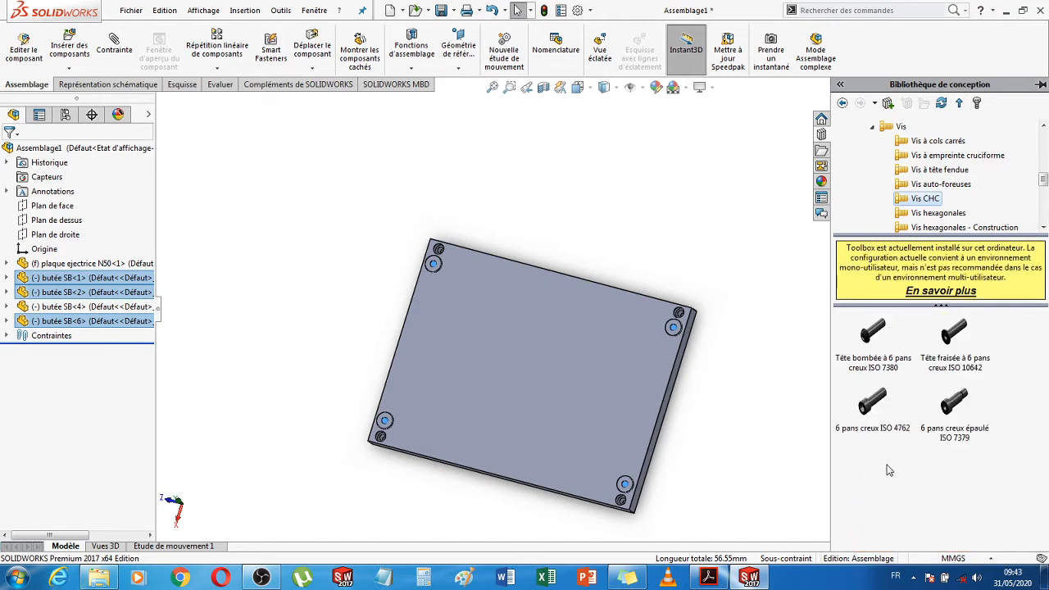
Insert the ISO 10642 hexagon socket countersunk head screw into the assembly at the four selected hole edges
{"action": "mouse_move", "coordinate": [871, 341]}
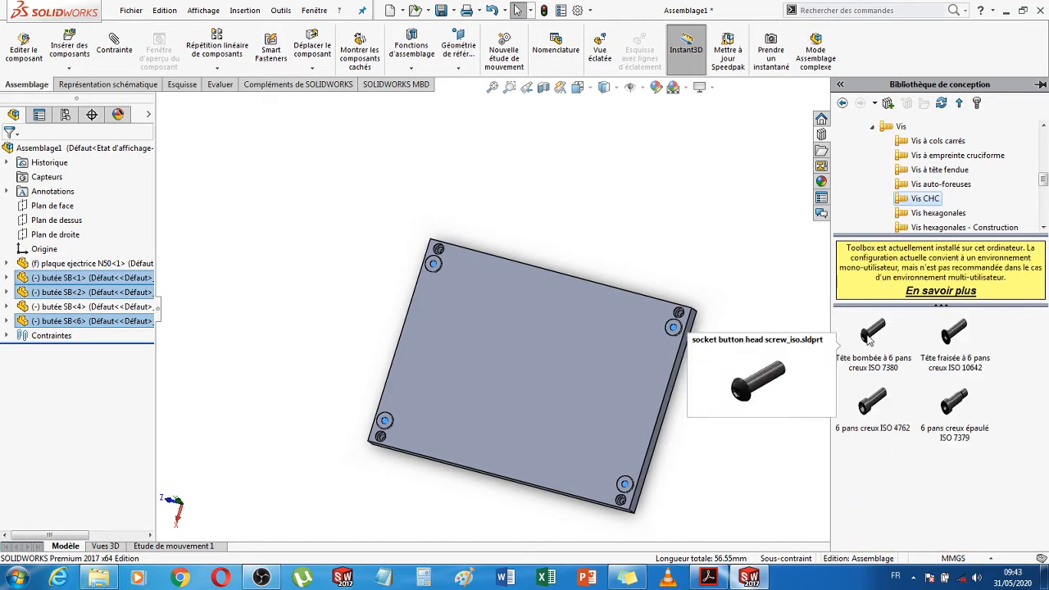
{"action": "mouse_move", "coordinate": [949, 344]}
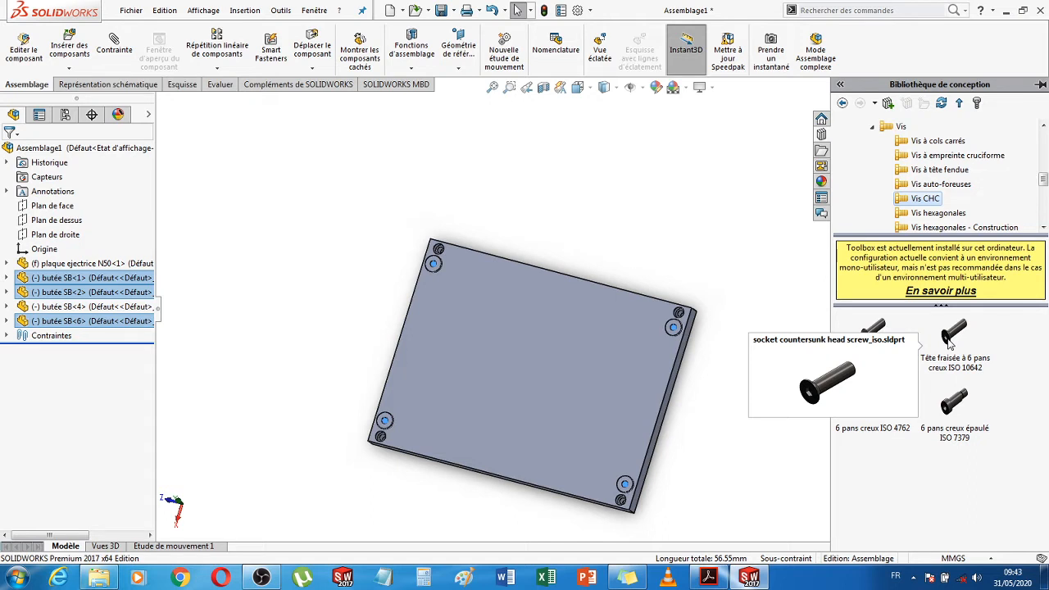
{"action": "left_click", "coordinate": [951, 336]}
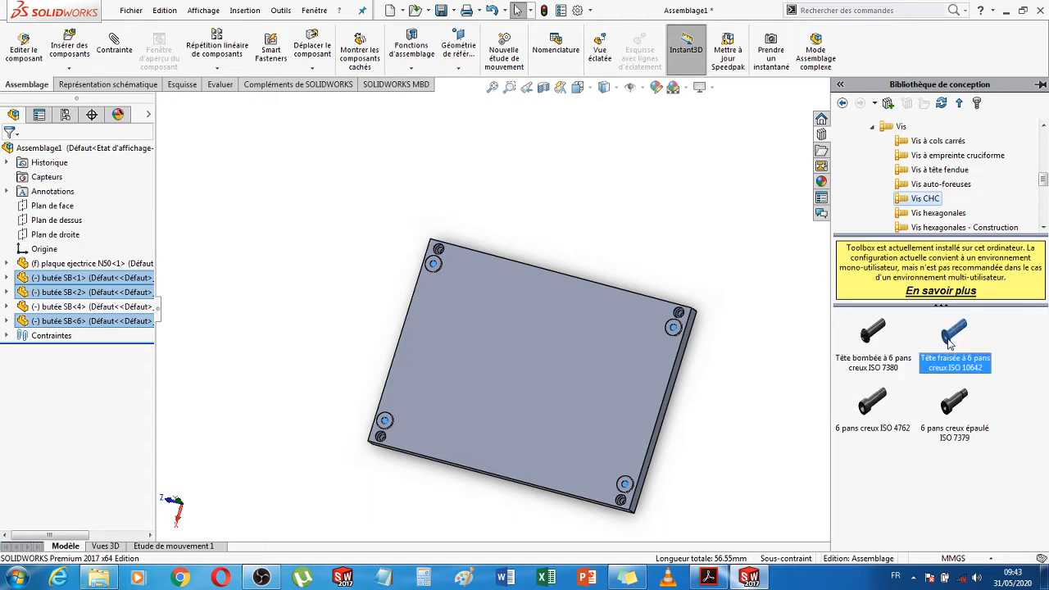
{"action": "right_click", "coordinate": [951, 336]}
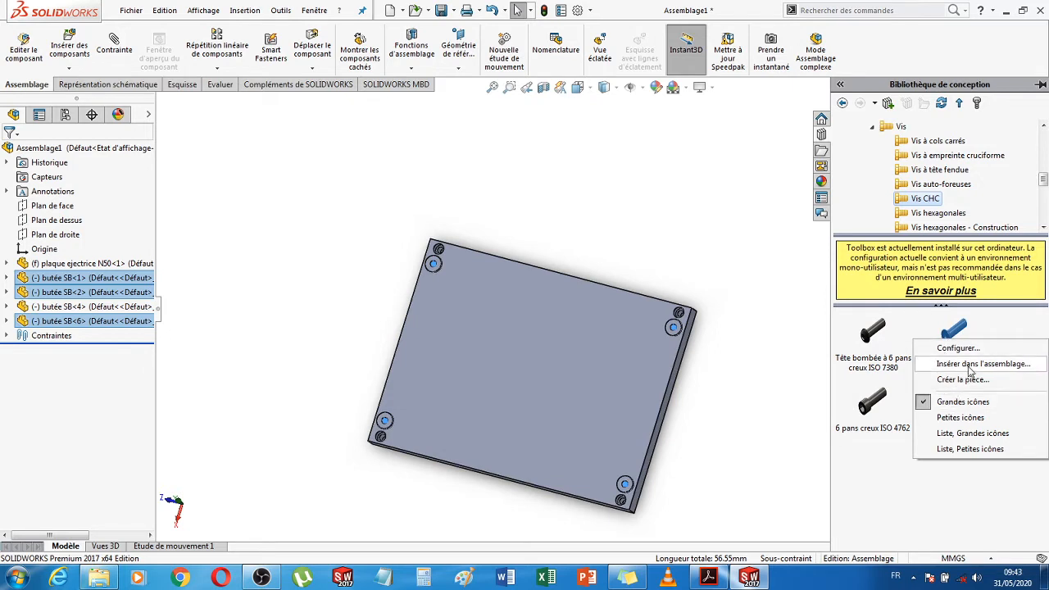
{"action": "left_click", "coordinate": [967, 365]}
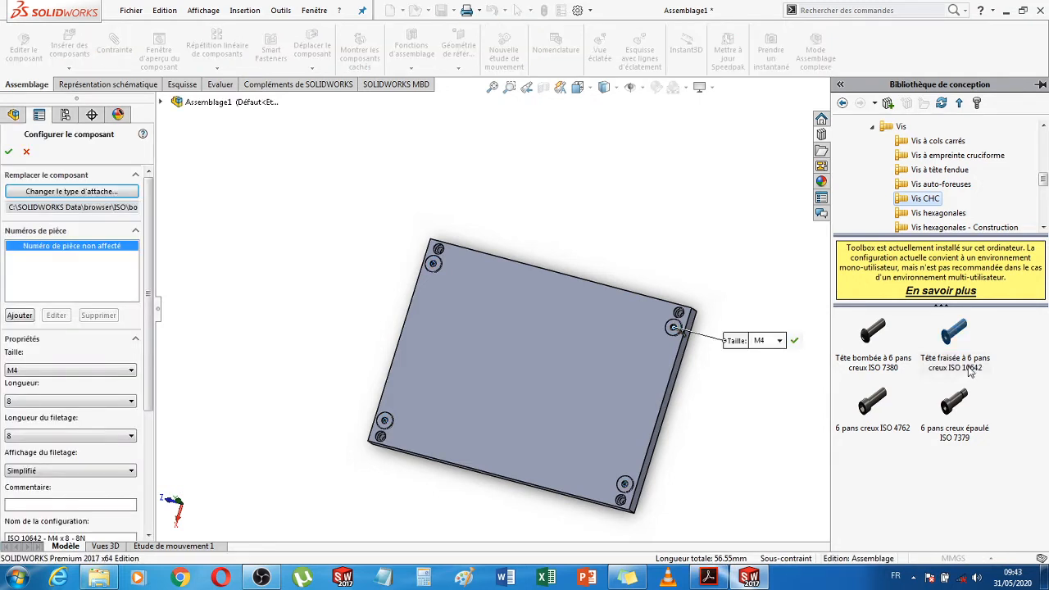
Examine the M4 screw preview on the stops from the plate's side and check the screw length setting
{"action": "scroll", "coordinate": [740, 392], "scroll_direction": "down", "scroll_amount": 6}
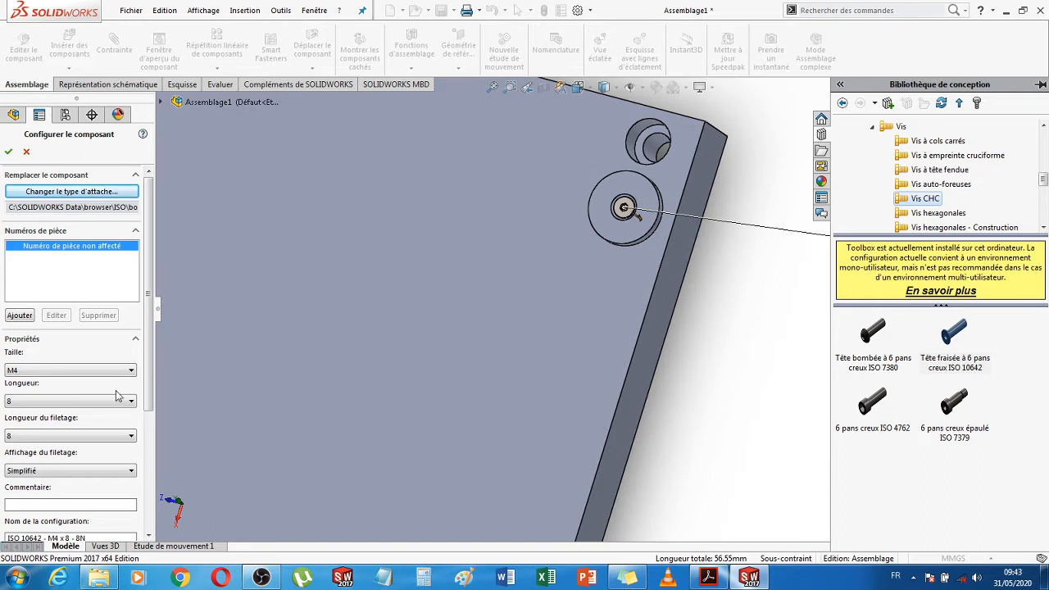
{"action": "key", "text": "f"}
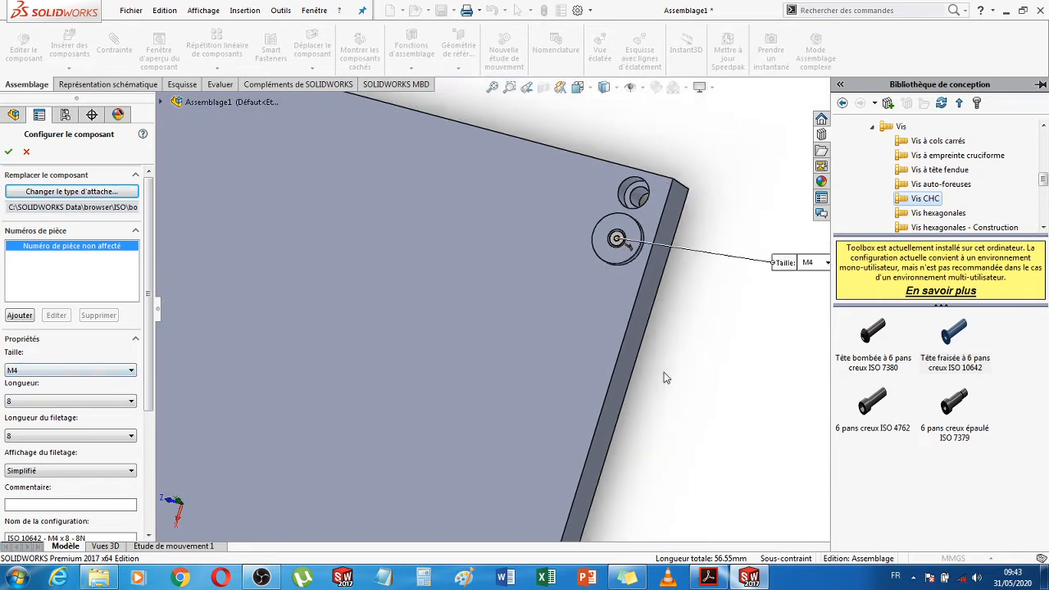
{"action": "middle_click_drag", "start_coordinate": [653, 376], "coordinate": [604, 349]}
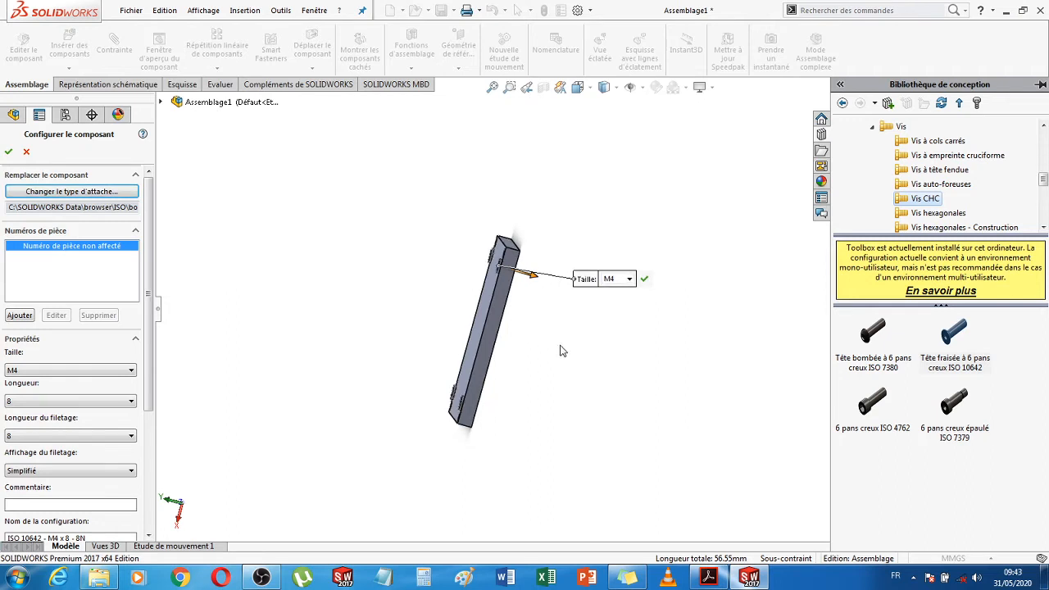
{"action": "left_click", "coordinate": [133, 401]}
{"action": "left_click", "coordinate": [133, 401]}
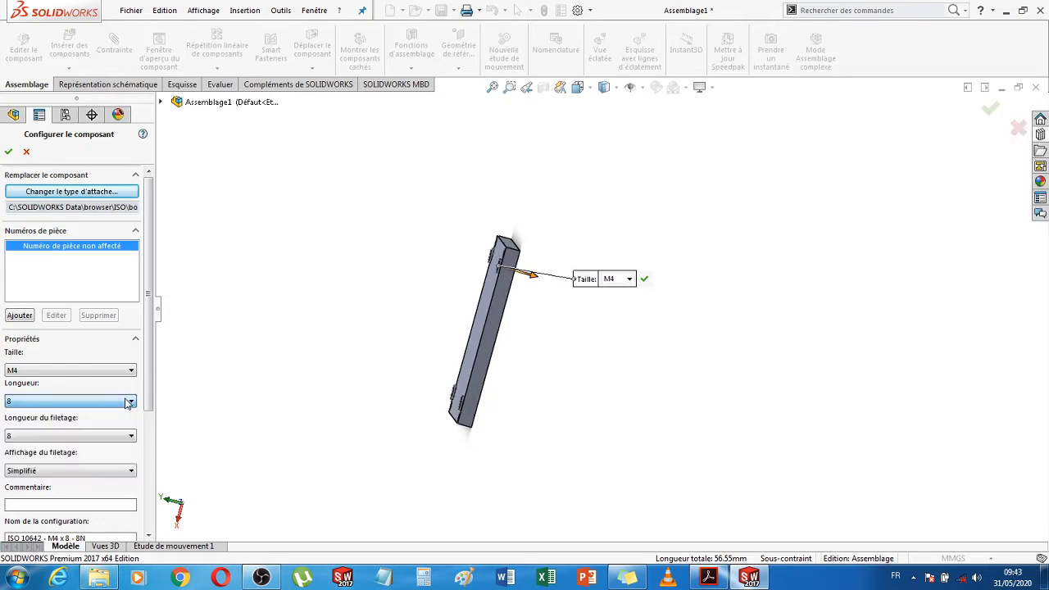
{"action": "scroll", "coordinate": [557, 331], "scroll_direction": "down", "scroll_amount": 1}
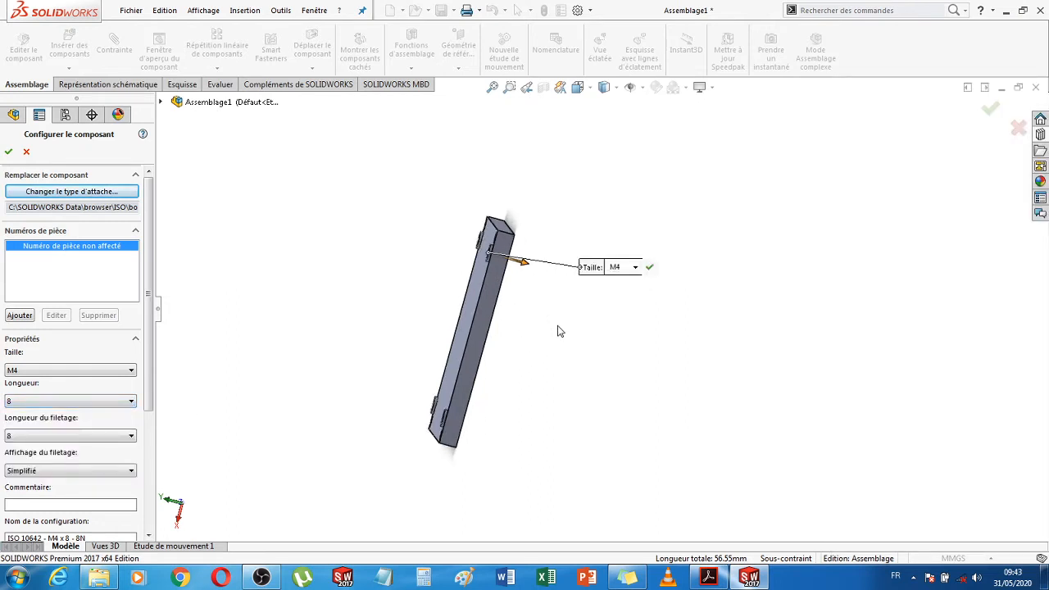
Switch to the DME_F.PDF catalogue in Adobe Acrobat and examine the SB stop drawing's screw dimensions on page 113
{"action": "left_click", "coordinate": [710, 579]}
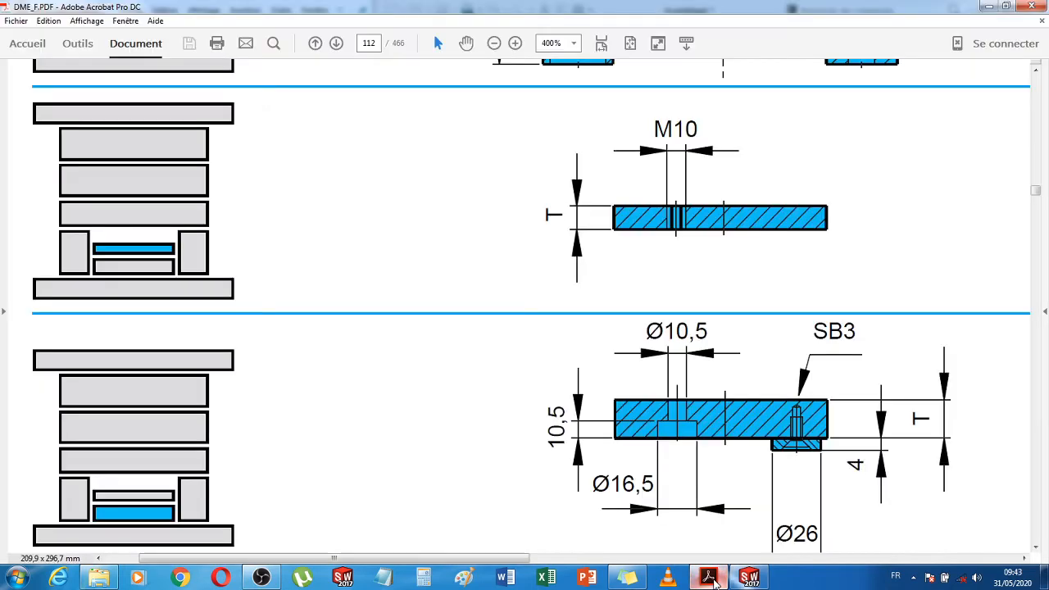
{"action": "scroll", "coordinate": [749, 485], "scroll_direction": "down", "scroll_amount": 3}
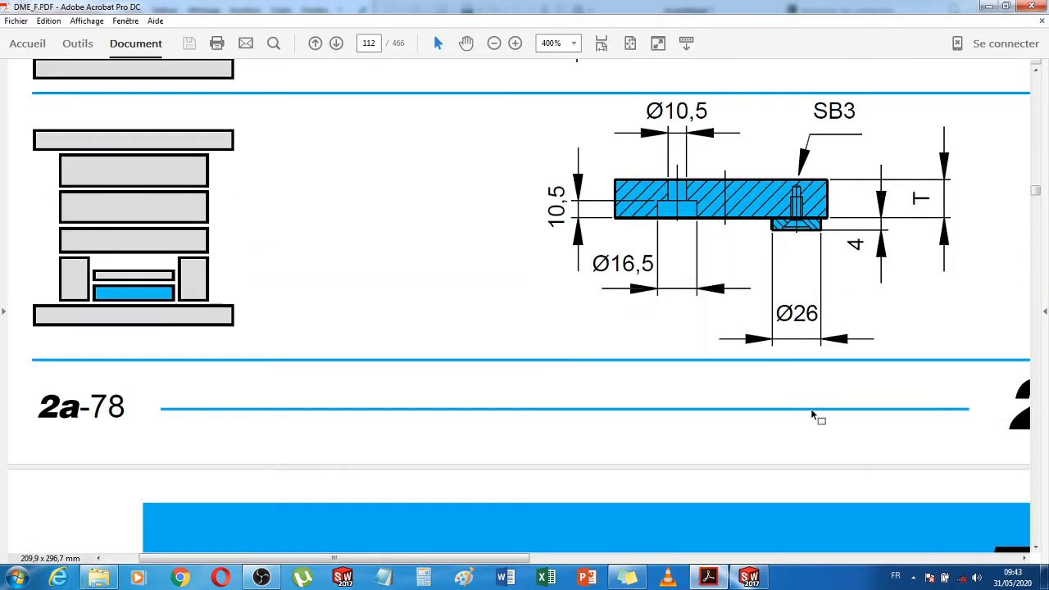
{"action": "scroll", "coordinate": [1013, 479], "scroll_direction": "down", "scroll_amount": 3}
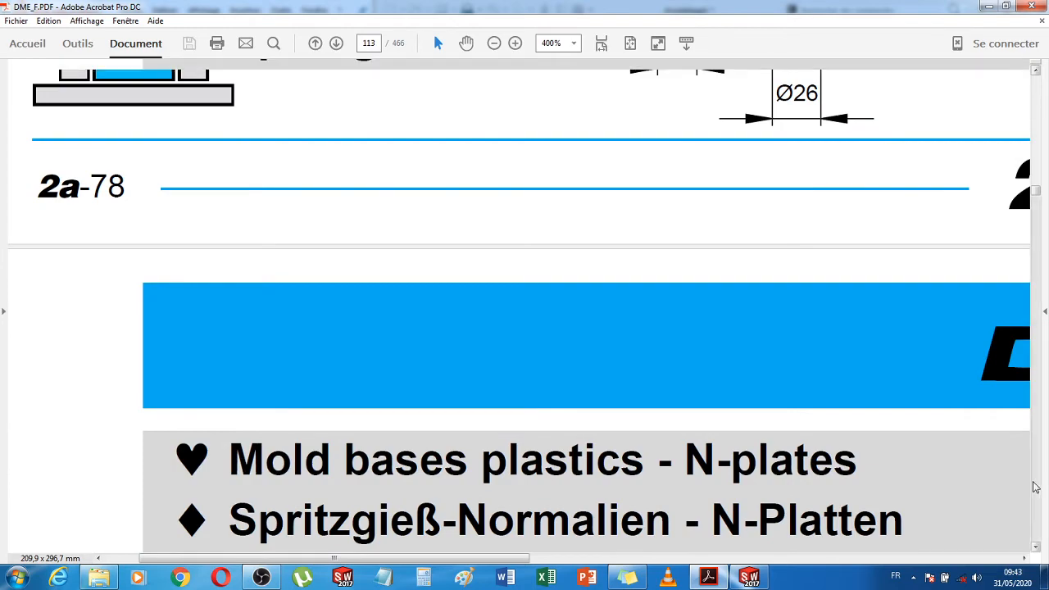
{"action": "left_click", "coordinate": [1032, 482]}
{"action": "left_click", "coordinate": [1034, 482]}
{"action": "left_click", "coordinate": [1035, 482]}
{"action": "left_click", "coordinate": [1035, 482]}
{"action": "left_click", "coordinate": [1035, 482]}
{"action": "left_click", "coordinate": [1036, 482]}
{"action": "left_click", "coordinate": [1035, 482]}
{"action": "scroll", "coordinate": [852, 469], "scroll_direction": "up", "scroll_amount": 4}
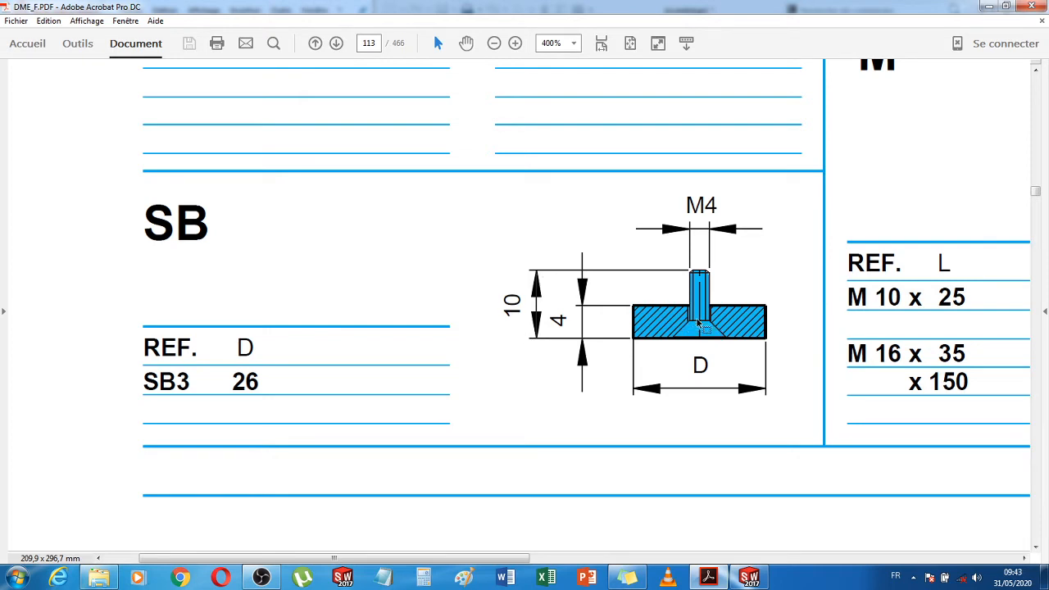
Back in SOLIDWORKS, set the M4 countersunk screws' length to 10 after rechecking the SB drawing, and accept the component configuration
{"action": "left_click", "coordinate": [744, 579]}
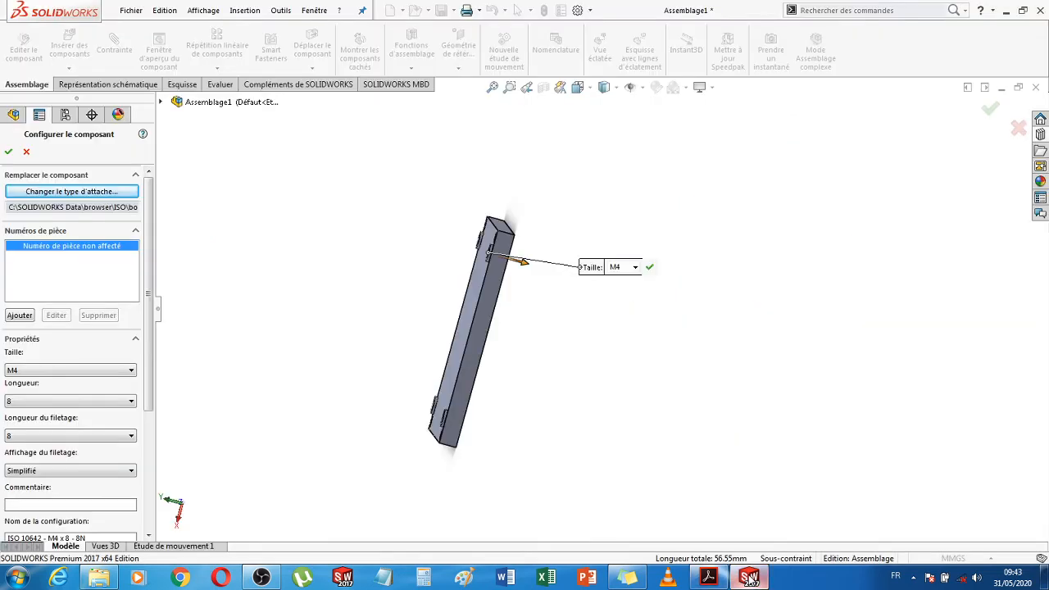
{"action": "mouse_move", "coordinate": [150, 381]}
{"action": "left_mouse_down"}
{"action": "mouse_move", "coordinate": [148, 403]}
{"action": "mouse_move", "coordinate": [146, 384]}
{"action": "left_mouse_up"}
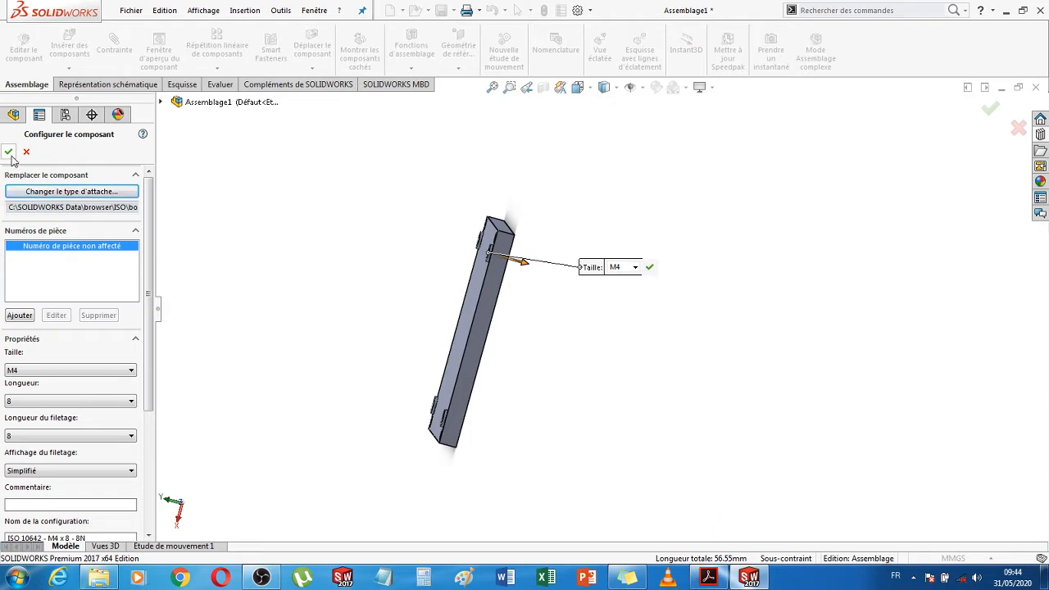
{"action": "scroll", "coordinate": [150, 340], "scroll_direction": "down", "scroll_amount": 1}
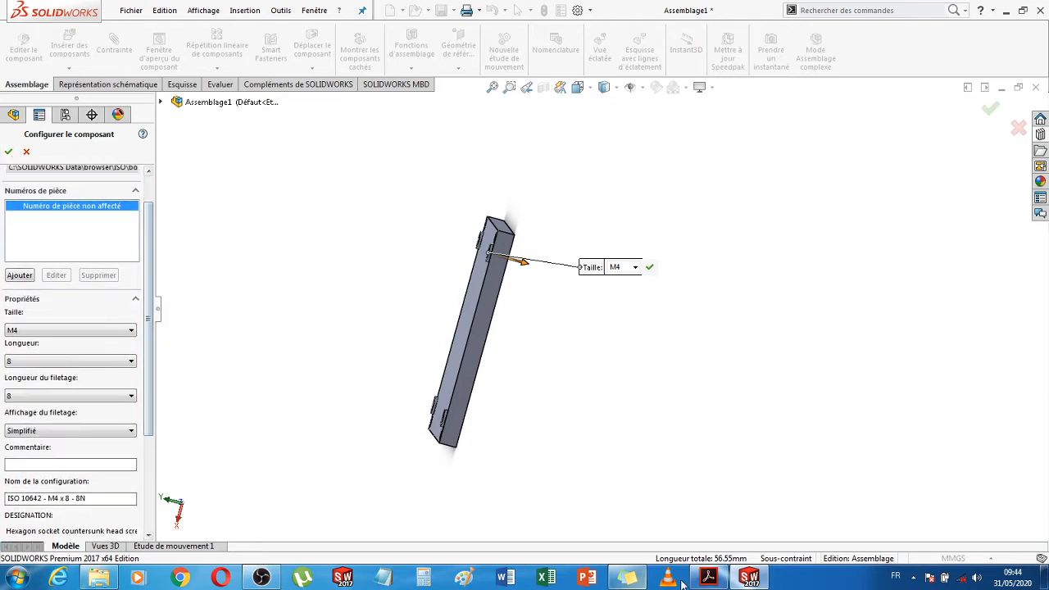
{"action": "left_click", "coordinate": [760, 580]}
{"action": "left_click", "coordinate": [760, 580]}
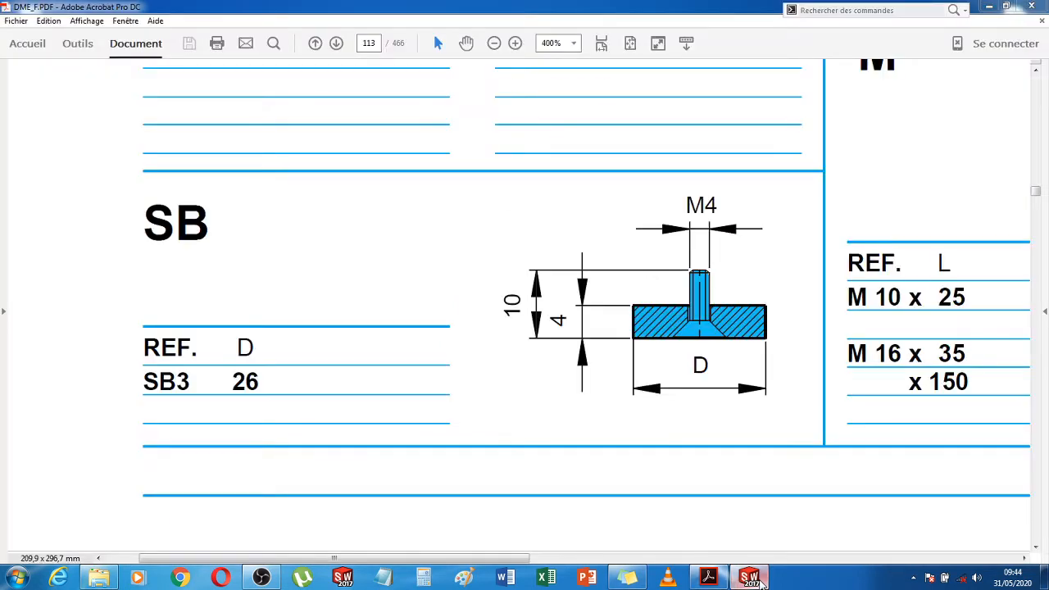
{"action": "left_click_drag", "start_coordinate": [151, 396], "coordinate": [151, 426]}
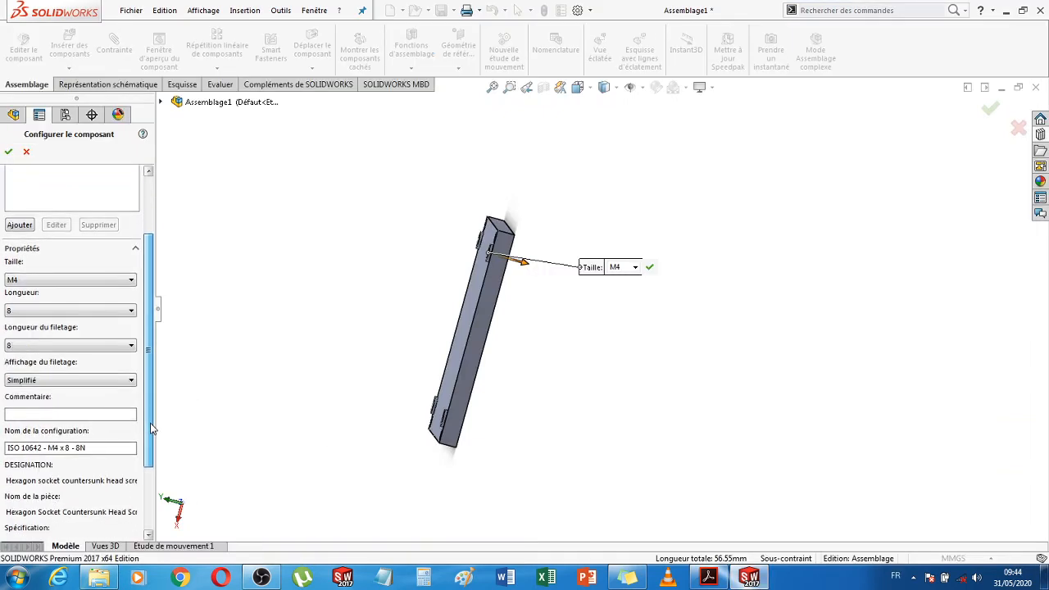
{"action": "left_click", "coordinate": [98, 309]}
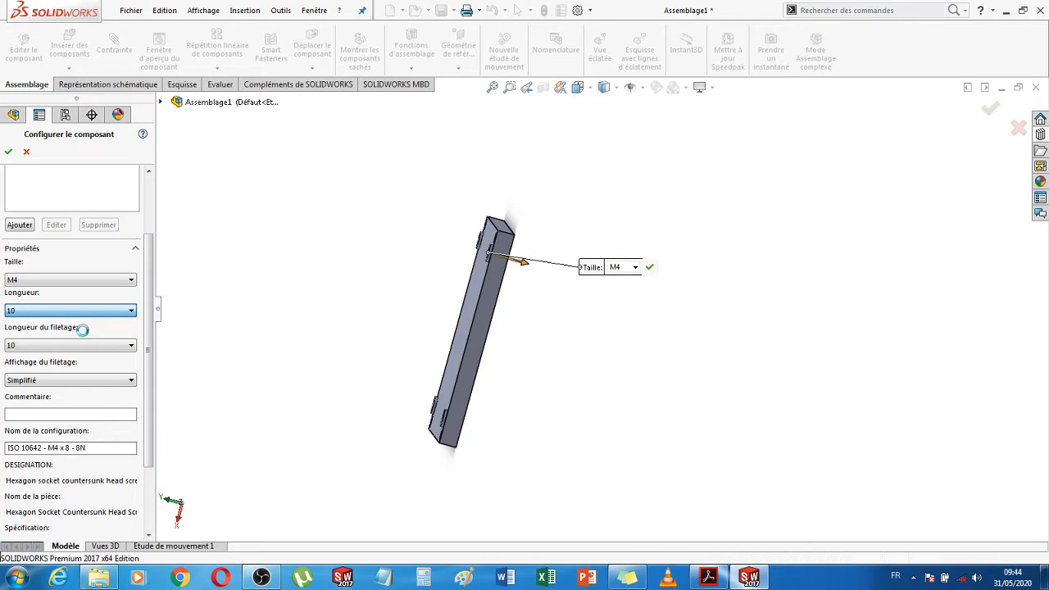
{"action": "left_click", "coordinate": [8, 153]}
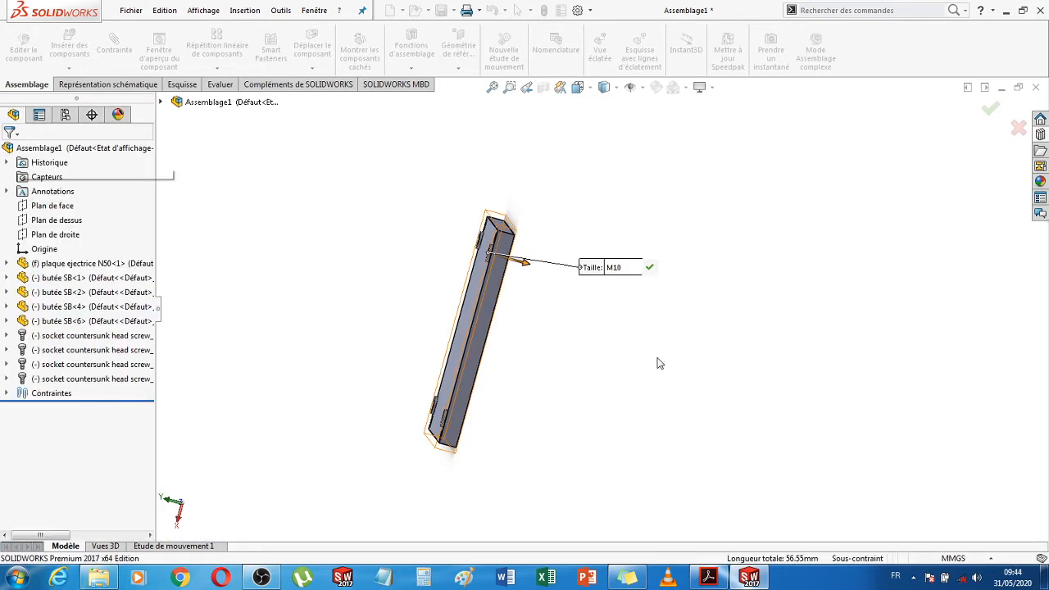
Examine how the countersunk screw sits in the stop and plate's blind hole, using a wireframe front view
{"action": "left_click", "coordinate": [610, 87]}
{"action": "left_click", "coordinate": [607, 184]}
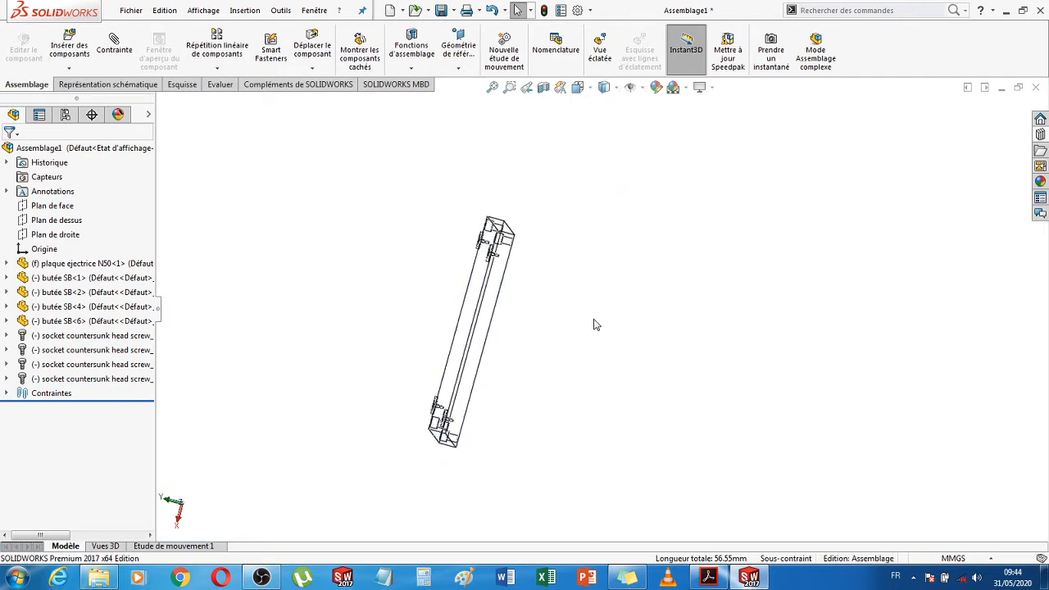
{"action": "middle_click_drag", "start_coordinate": [563, 317], "coordinate": [558, 270]}
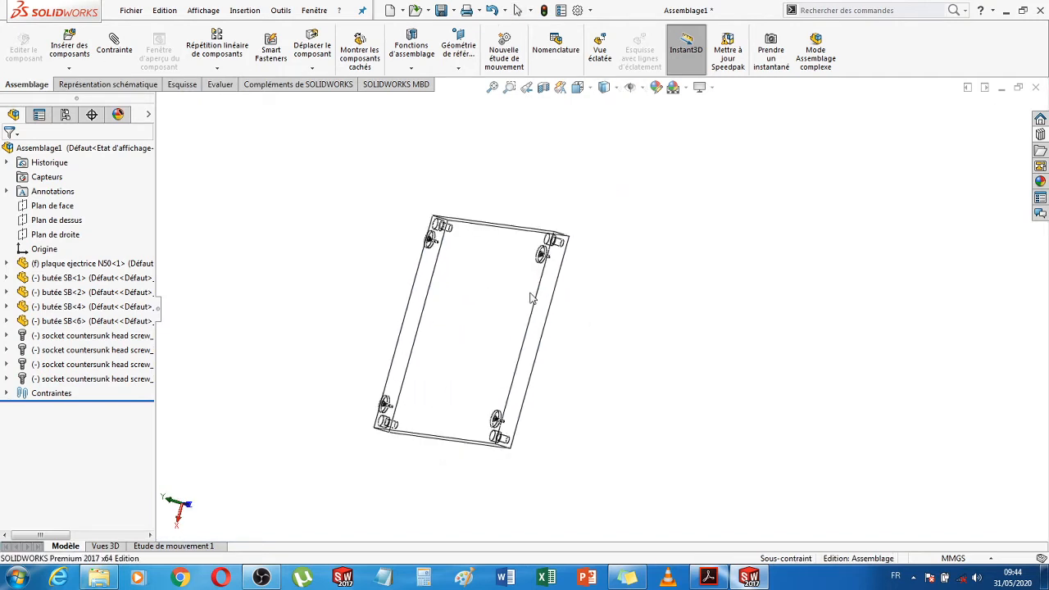
{"action": "left_click", "coordinate": [577, 87]}
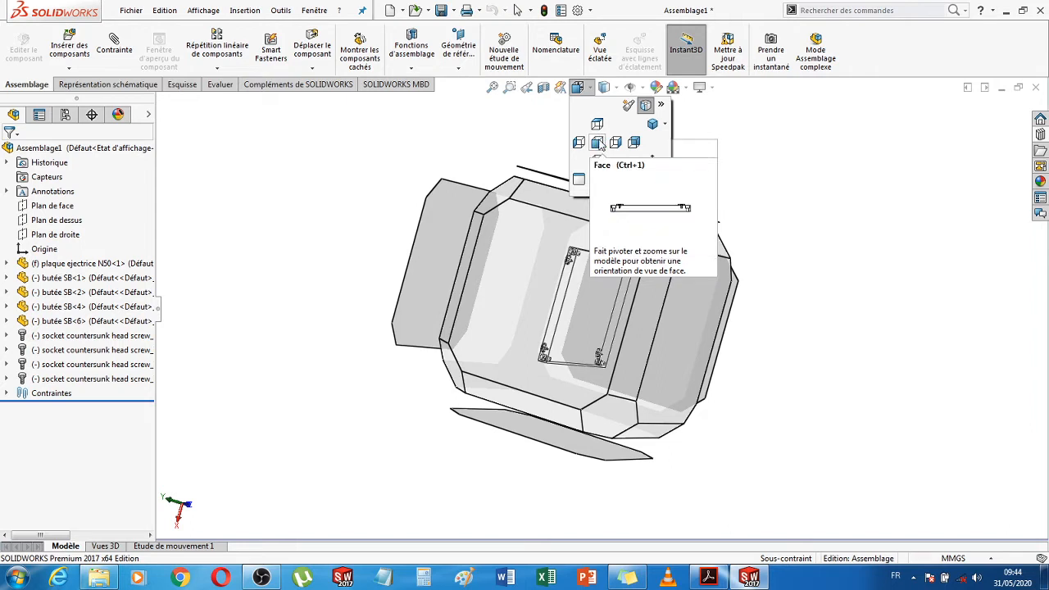
{"action": "left_click", "coordinate": [597, 142]}
{"action": "scroll", "coordinate": [409, 293], "scroll_direction": "down", "scroll_amount": 6}
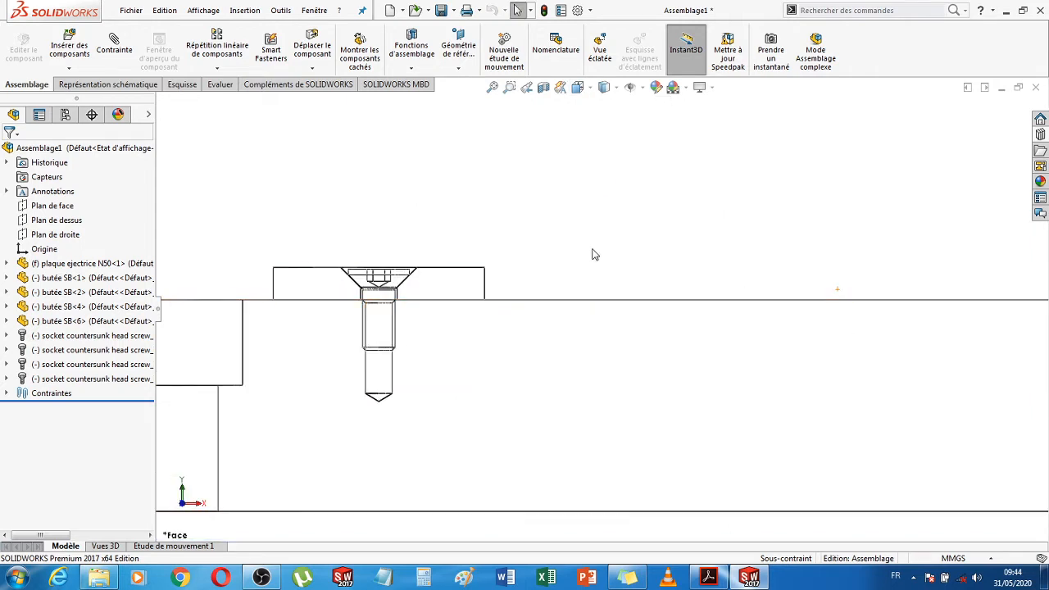
{"action": "scroll", "coordinate": [607, 254], "scroll_direction": "up", "scroll_amount": 3}
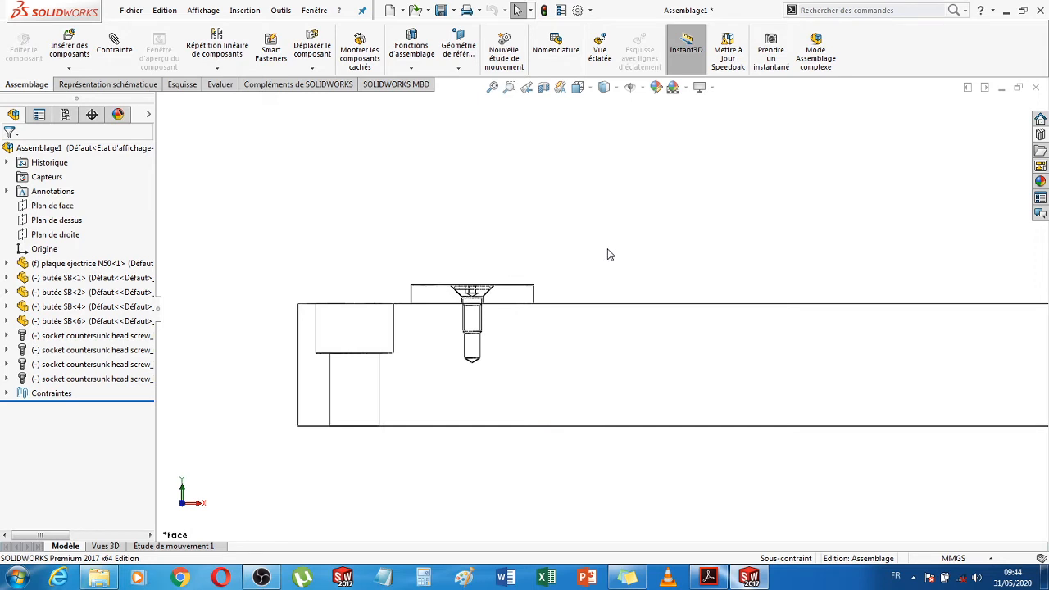
{"action": "scroll", "coordinate": [664, 250], "scroll_direction": "up", "scroll_amount": 5}
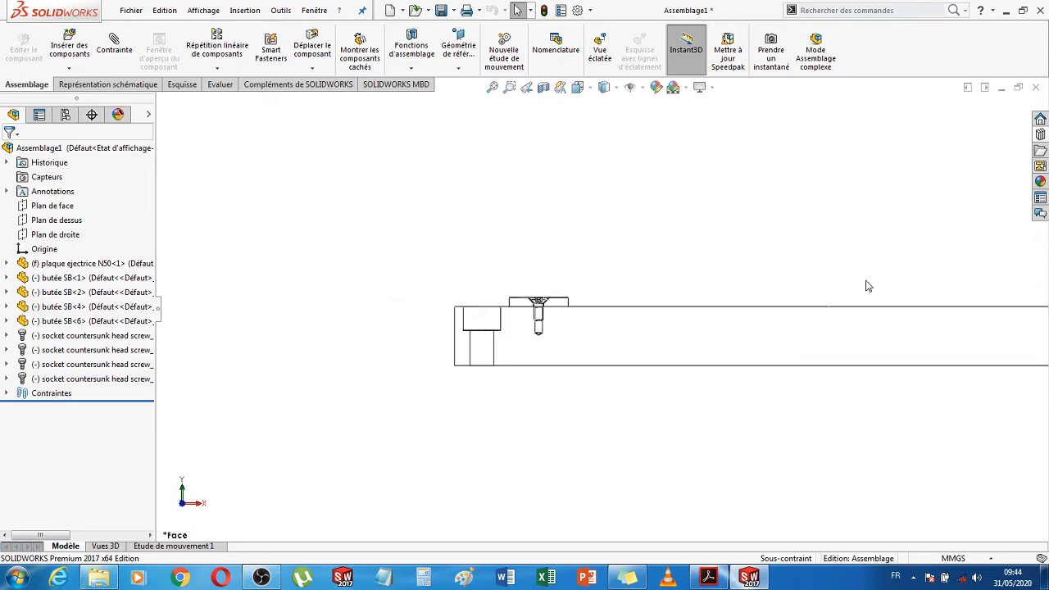
Return the assembly's display to shaded with edges and turn it to show the plate's underside
{"action": "middle_click_drag", "start_coordinate": [893, 257], "coordinate": [815, 355]}
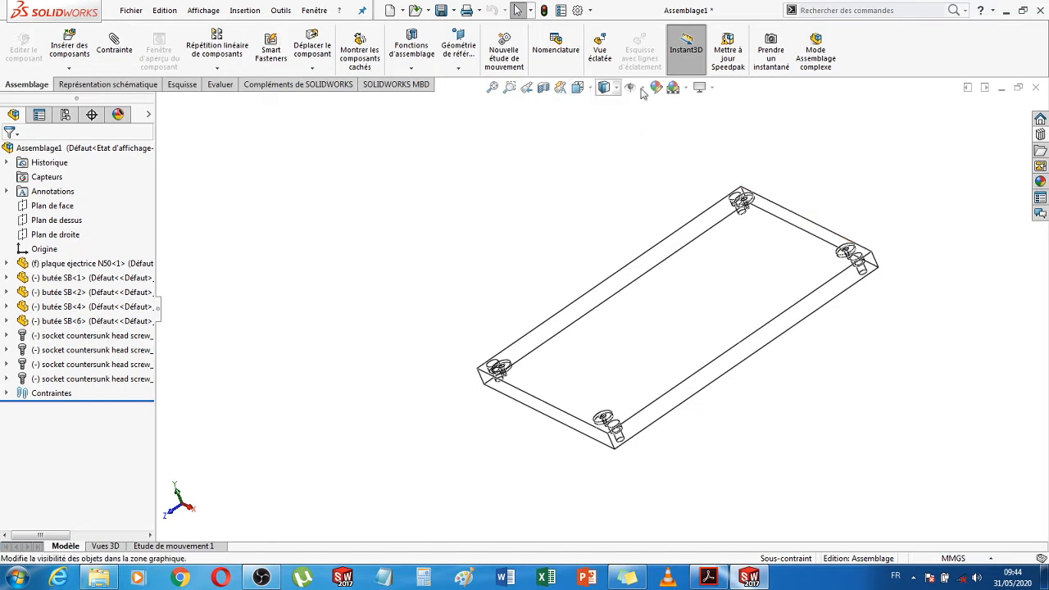
{"action": "left_click", "coordinate": [616, 88]}
{"action": "left_click", "coordinate": [608, 105]}
{"action": "mouse_move", "coordinate": [390, 308]}
{"action": "middle_mouse_down"}
{"action": "mouse_move", "coordinate": [443, 303]}
{"action": "mouse_move", "coordinate": [729, 421]}
{"action": "mouse_move", "coordinate": [665, 320]}
{"action": "mouse_move", "coordinate": [758, 299]}
{"action": "mouse_move", "coordinate": [901, 409]}
{"action": "mouse_move", "coordinate": [884, 332]}
{"action": "middle_mouse_up"}
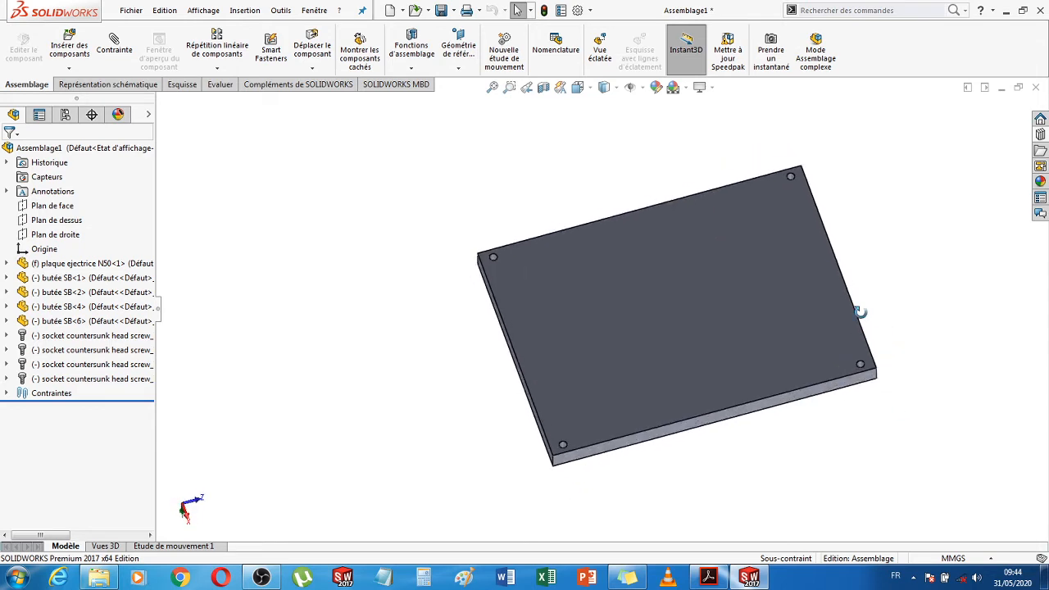
Save the assembly in the TP 2 folder as "plaque ejectrice N50 avec butées SB" and close it
{"action": "left_click", "coordinate": [441, 10]}
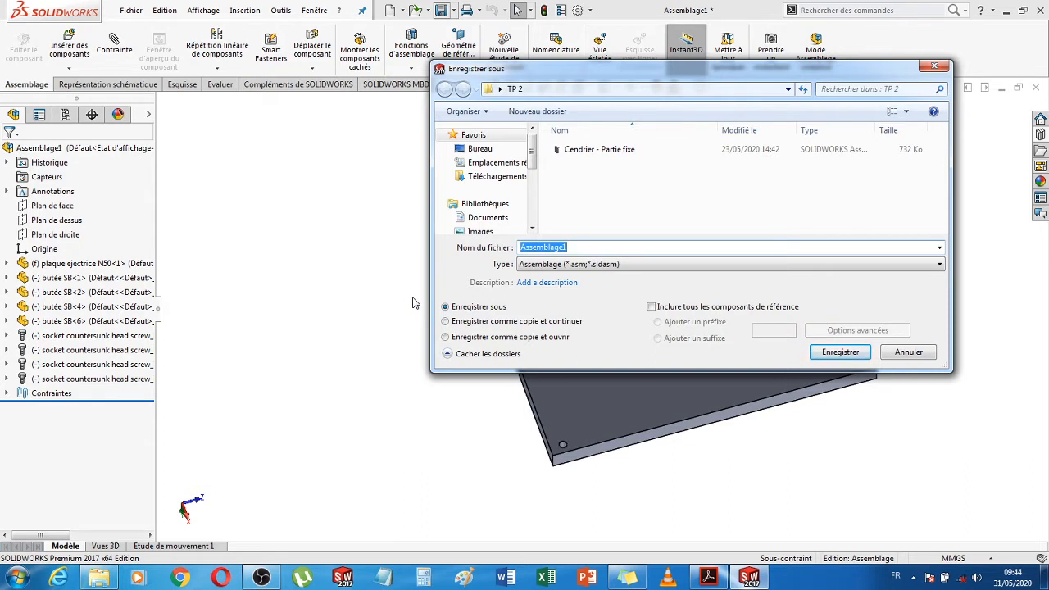
{"action": "type", "text": "plaque ejectrice"}
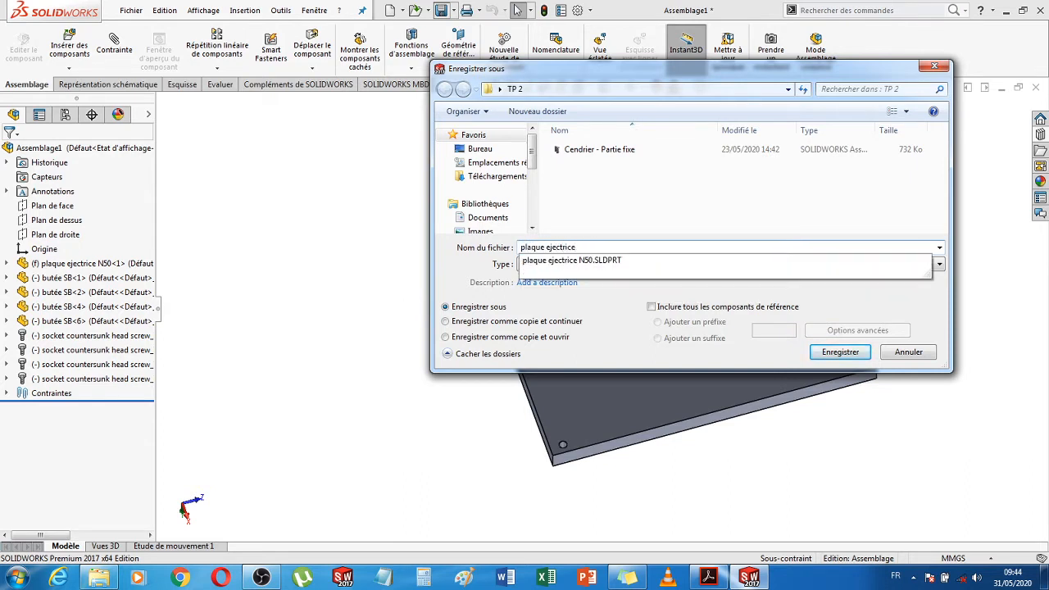
{"action": "type", "text": " N50 avec butées SB"}
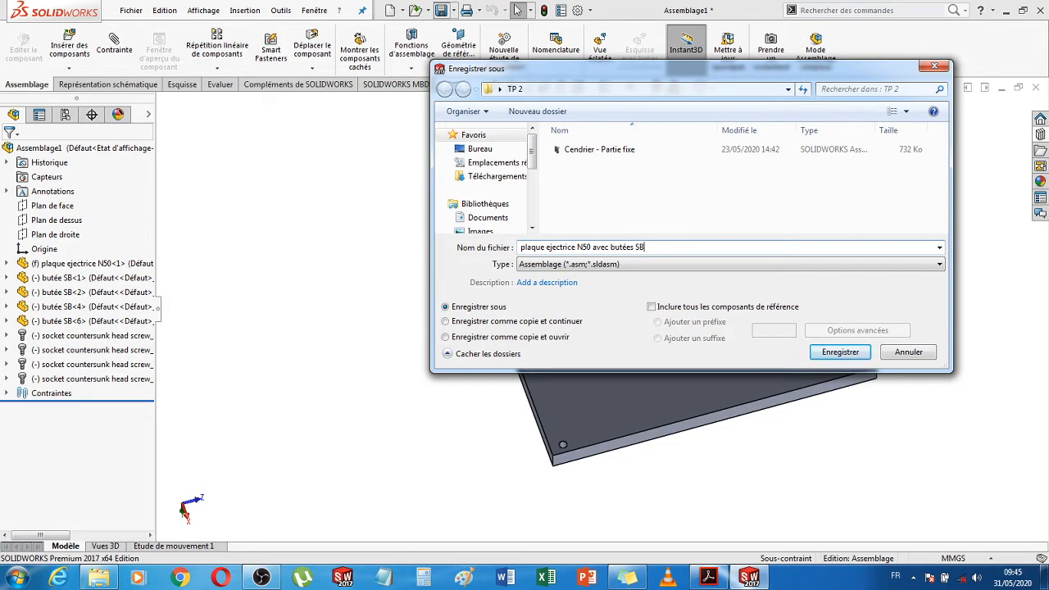
{"action": "key", "text": "Return"}
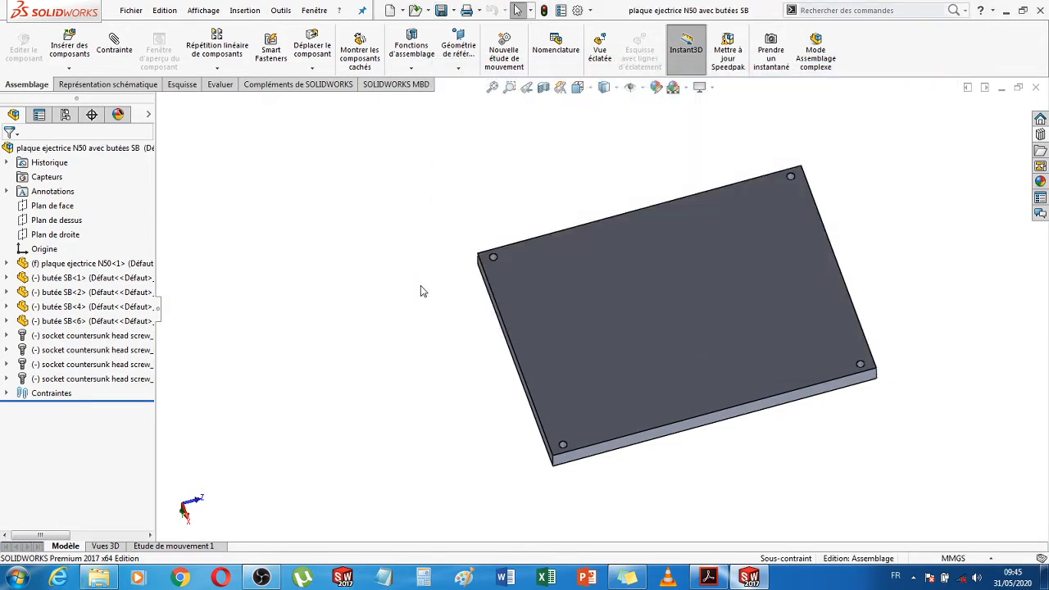
{"action": "left_click", "coordinate": [1036, 88]}
Switch to the DME_F.PDF catalogue in Adobe Acrobat and examine the N30 drawing and its available H heights on page 112
{"action": "left_click", "coordinate": [709, 577]}
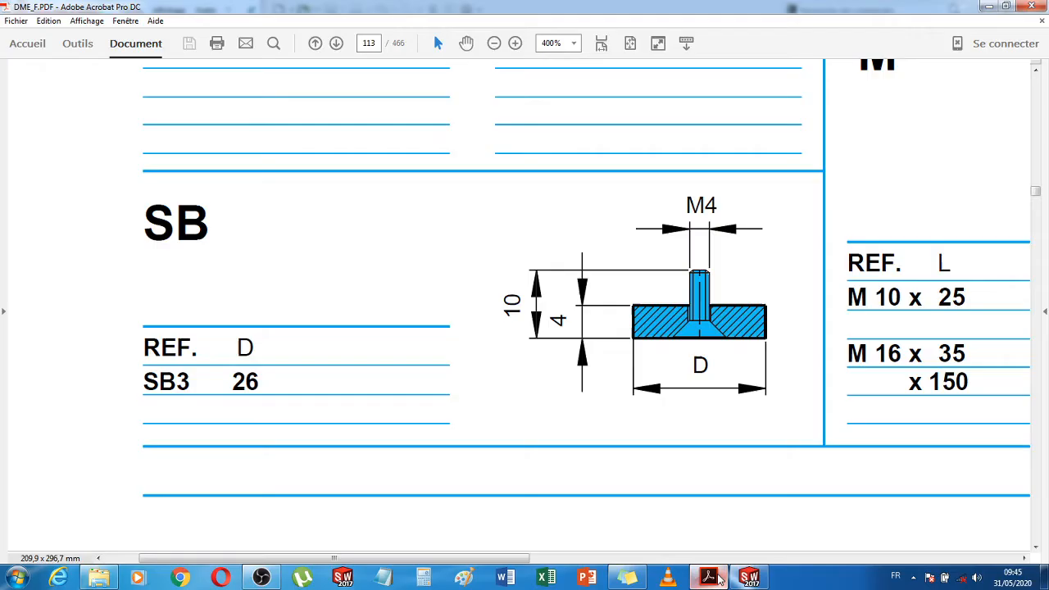
{"action": "scroll", "coordinate": [687, 464], "scroll_direction": "up", "scroll_amount": 3}
{"action": "scroll", "coordinate": [1044, 100], "scroll_direction": "up", "scroll_amount": 20}
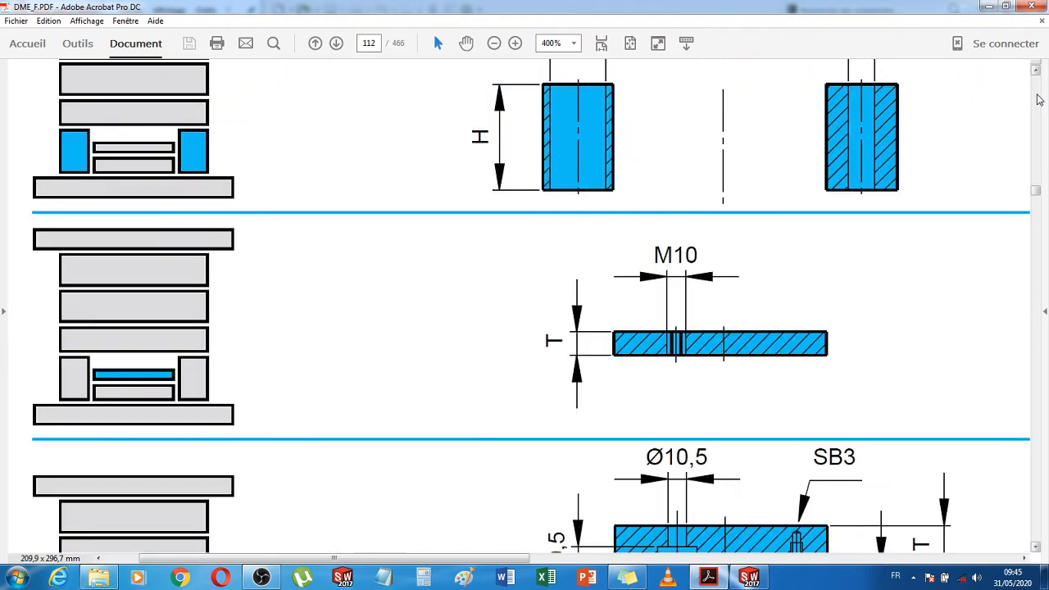
{"action": "scroll", "coordinate": [848, 372], "scroll_direction": "up", "scroll_amount": 2}
{"action": "left_click_drag", "start_coordinate": [499, 558], "coordinate": [602, 564]}
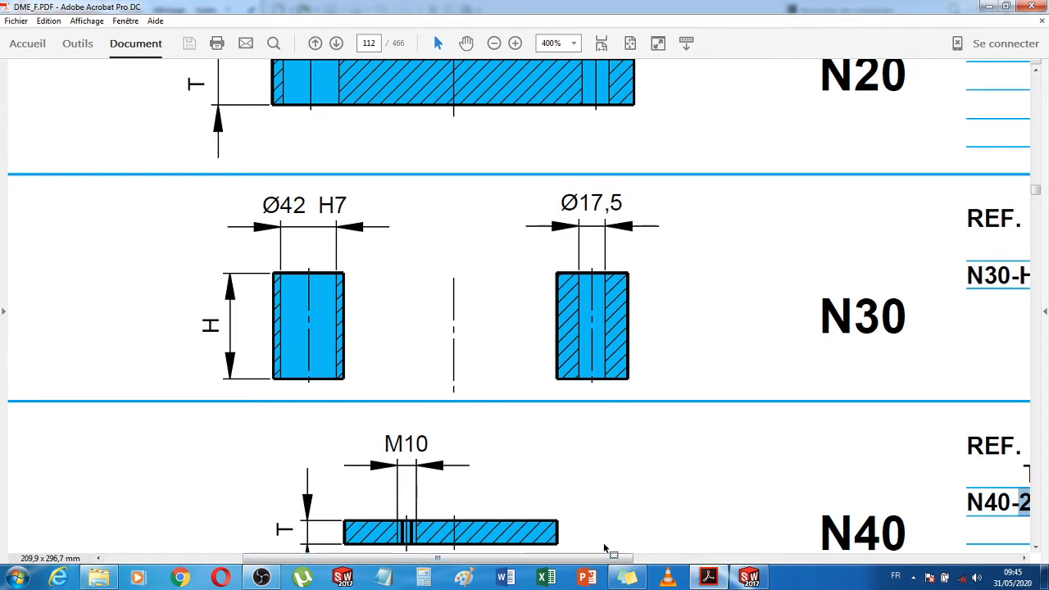
{"action": "left_click_drag", "start_coordinate": [499, 564], "coordinate": [776, 508]}
{"action": "double_click", "coordinate": [646, 248]}
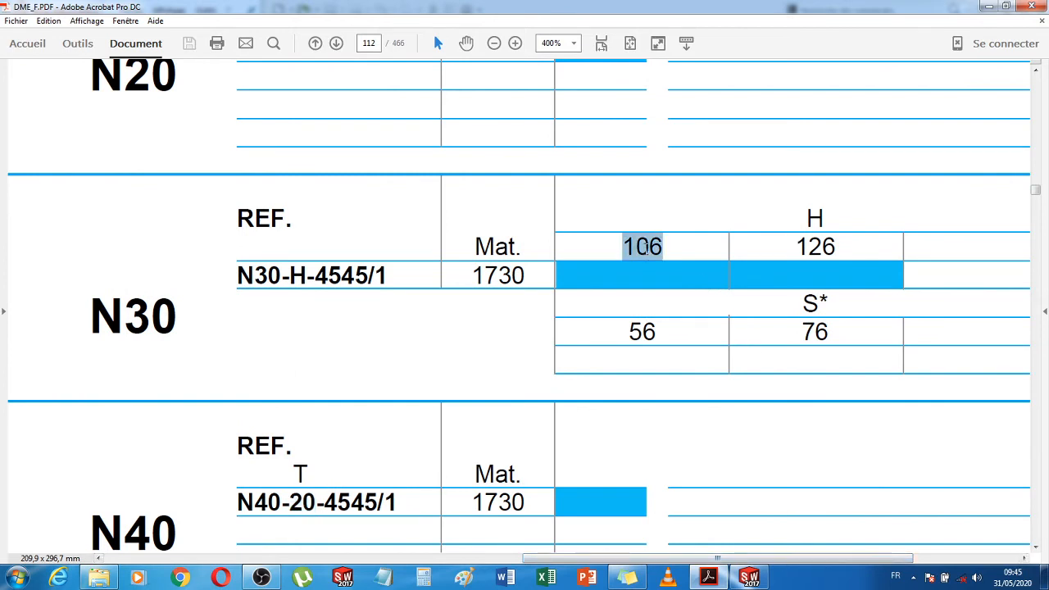
{"action": "double_click", "coordinate": [812, 248]}
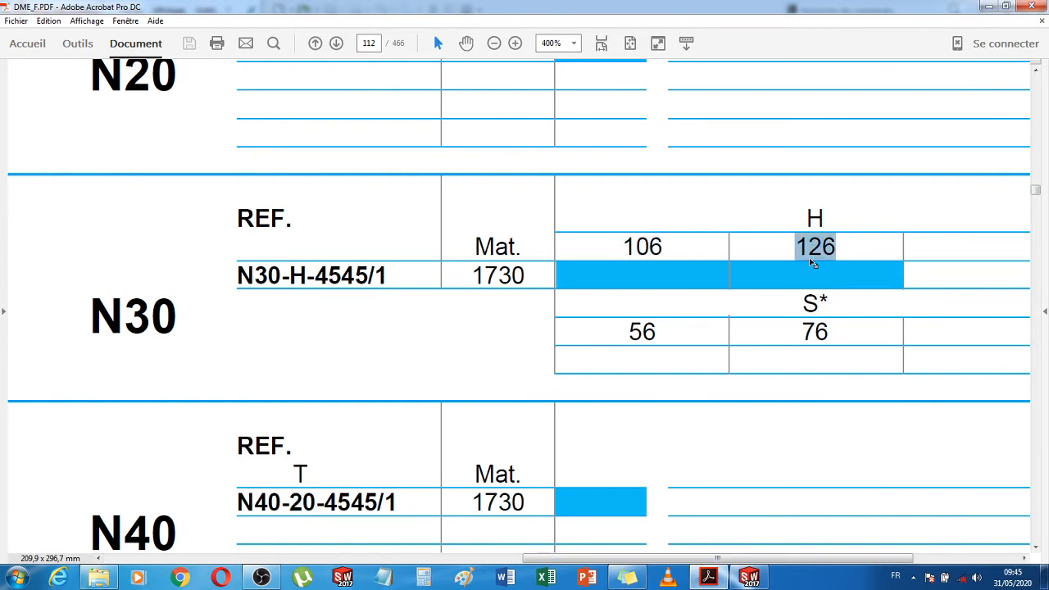
{"action": "left_click", "coordinate": [810, 250]}
{"action": "left_click_drag", "start_coordinate": [652, 562], "coordinate": [358, 562]}
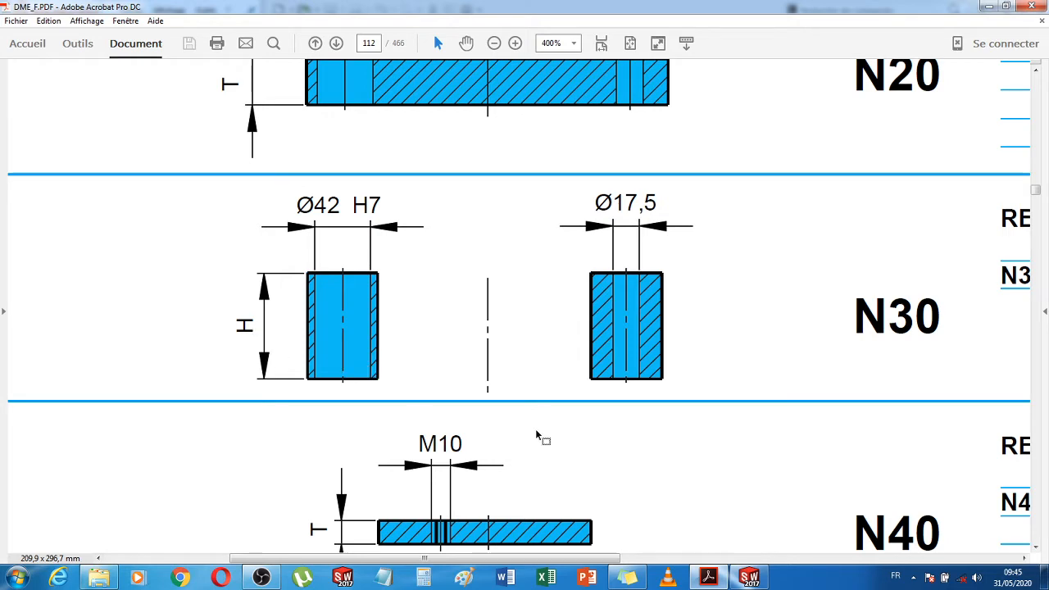
{"action": "left_click_drag", "start_coordinate": [604, 561], "coordinate": [948, 557]}
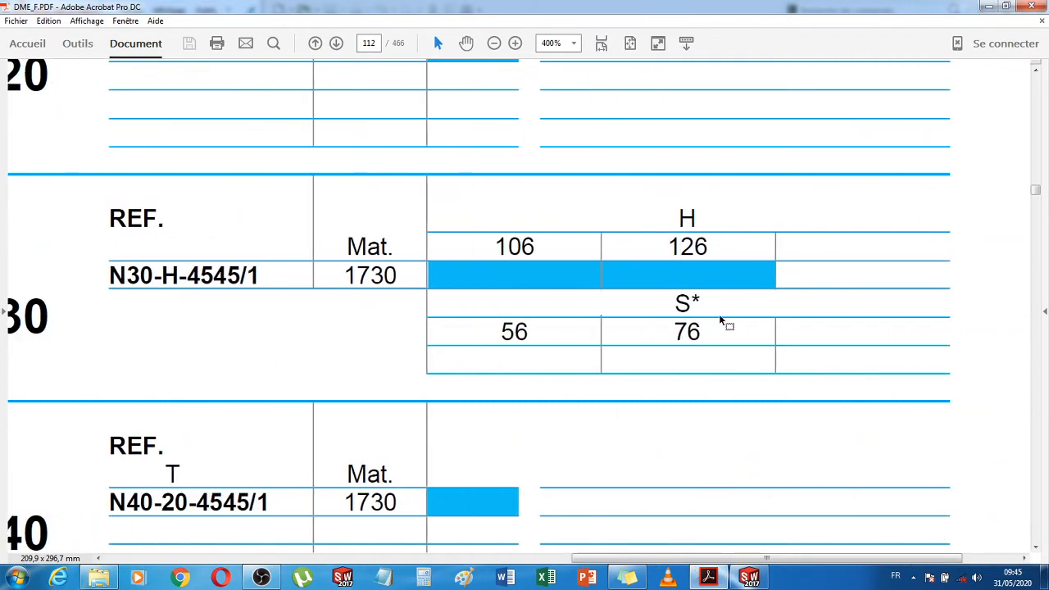
Examine the S* ejection stroke in the N30 table and in the mould section drawing on page 112
{"action": "left_click_drag", "start_coordinate": [676, 300], "coordinate": [706, 301]}
{"action": "left_click", "coordinate": [688, 309]}
{"action": "left_click", "coordinate": [695, 305]}
{"action": "scroll", "coordinate": [708, 439], "scroll_direction": "up", "scroll_amount": 10}
{"action": "scroll", "coordinate": [708, 440], "scroll_direction": "up", "scroll_amount": 15}
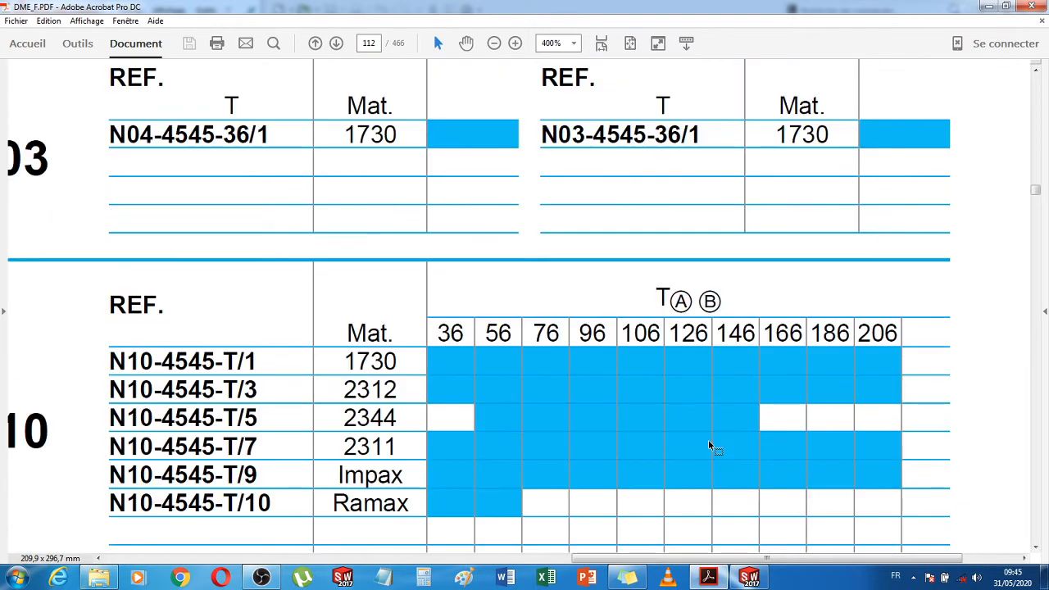
{"action": "scroll", "coordinate": [710, 443], "scroll_direction": "up", "scroll_amount": 1}
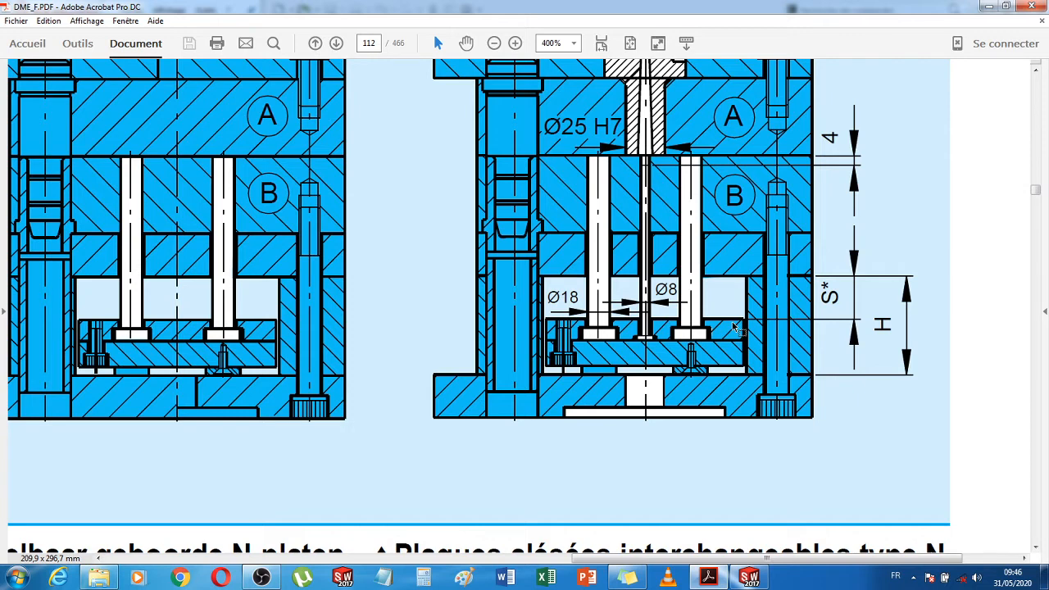
Switch to SOLIDWORKS and open the Cendrier part from the TP 2 folder, using a temporary replacement for the missing ISOCPEUR font
{"action": "left_click", "coordinate": [749, 577]}
{"action": "left_click", "coordinate": [130, 10]}
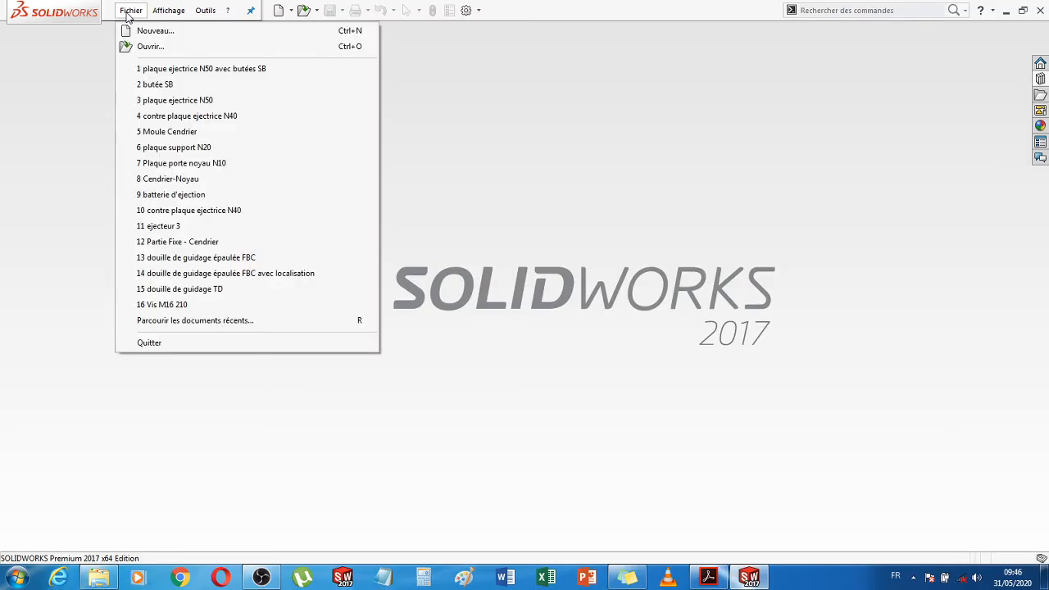
{"action": "left_click", "coordinate": [150, 48]}
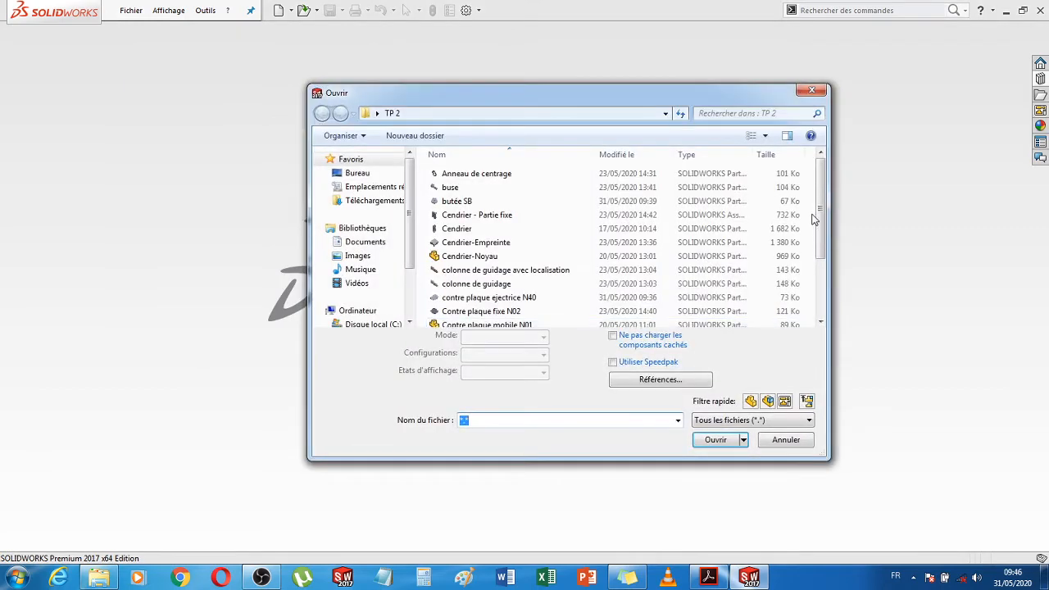
{"action": "mouse_move", "coordinate": [822, 207]}
{"action": "left_mouse_down"}
{"action": "mouse_move", "coordinate": [828, 290]}
{"action": "mouse_move", "coordinate": [822, 205]}
{"action": "left_mouse_up"}
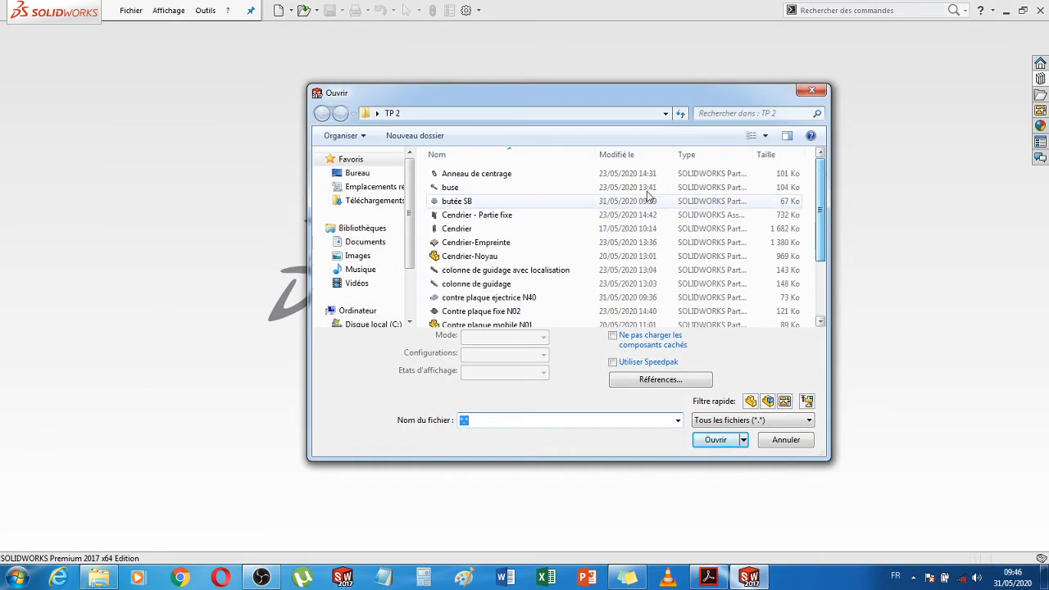
{"action": "left_click", "coordinate": [469, 231]}
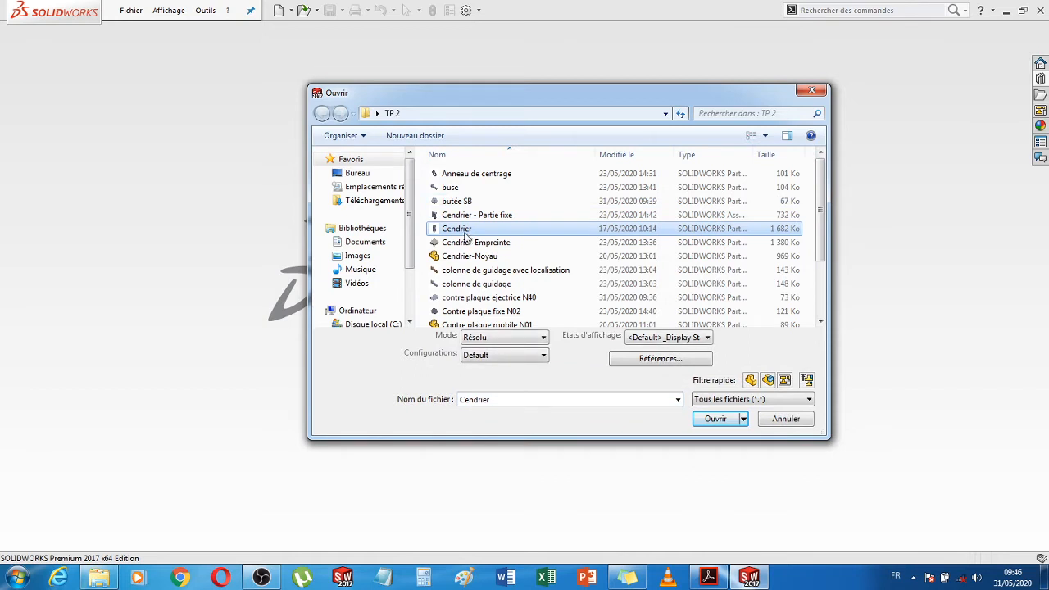
{"action": "double_click", "coordinate": [464, 230]}
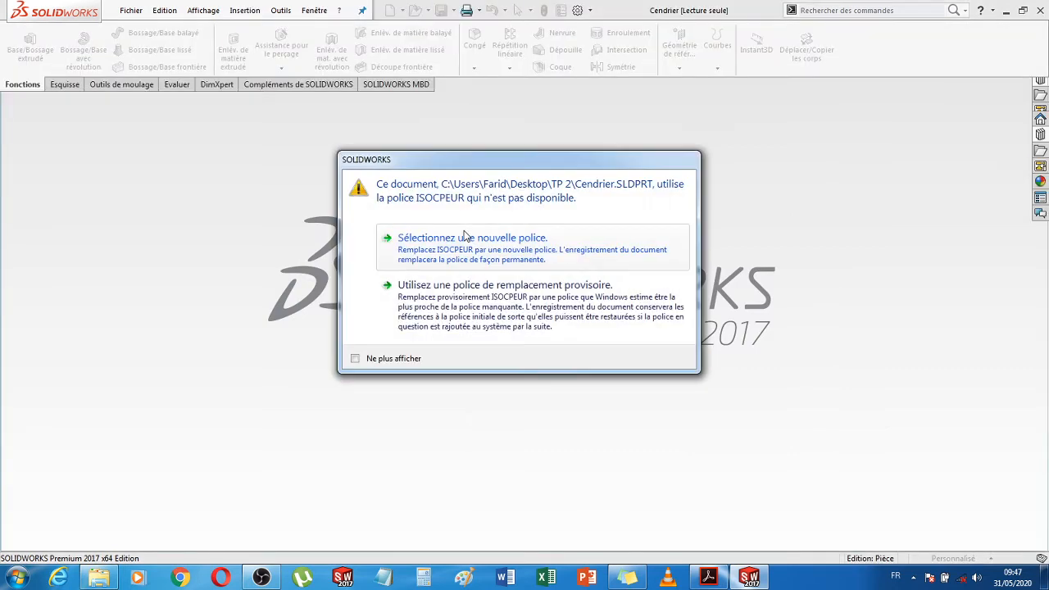
{"action": "left_click", "coordinate": [482, 311]}
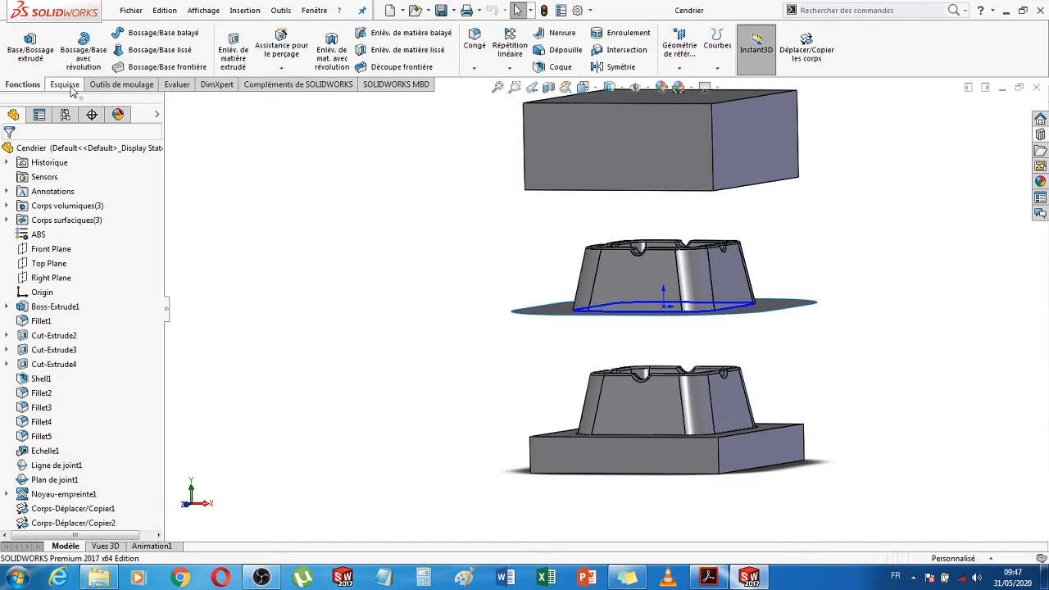
Measure the distance between the lower rim face and the upper rim face of the Cendrier body, and close the part
{"action": "left_click", "coordinate": [178, 86]}
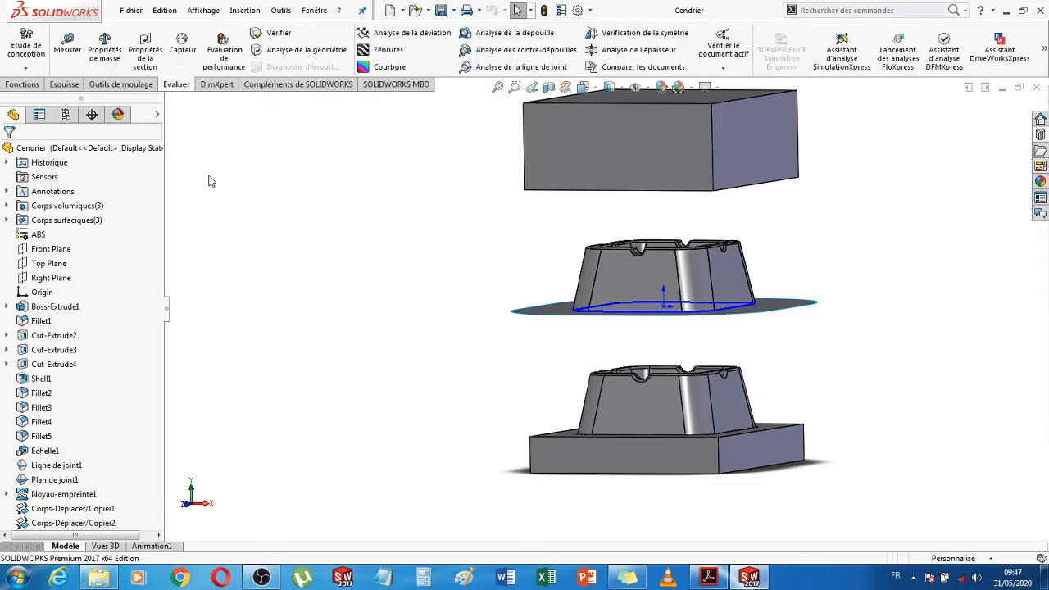
{"action": "left_click", "coordinate": [72, 49]}
{"action": "middle_click_drag", "start_coordinate": [560, 369], "coordinate": [607, 300]}
{"action": "scroll", "coordinate": [607, 302], "scroll_direction": "down", "scroll_amount": 10}
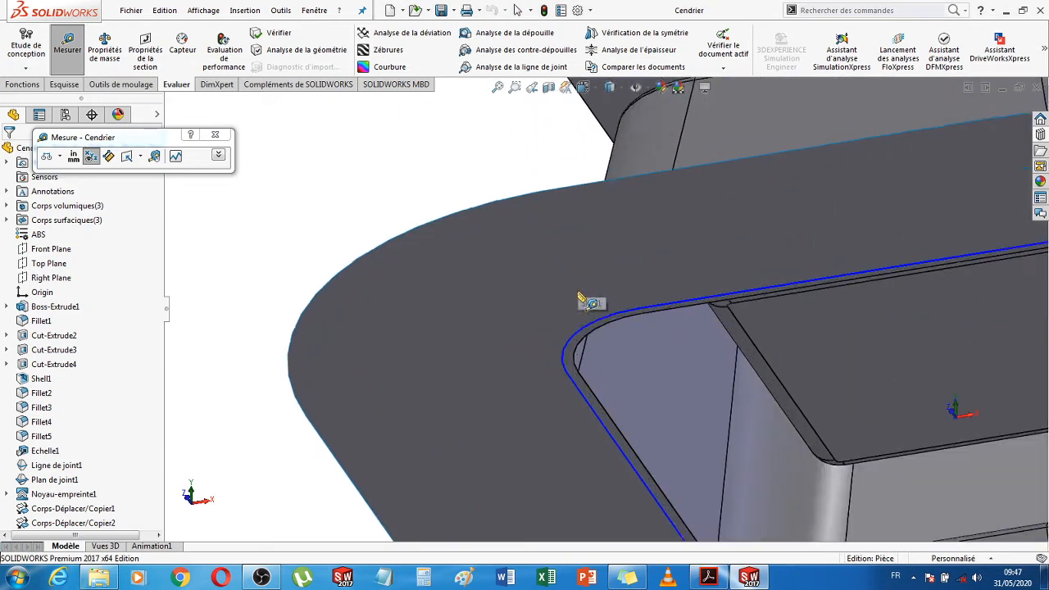
{"action": "left_click", "coordinate": [585, 398]}
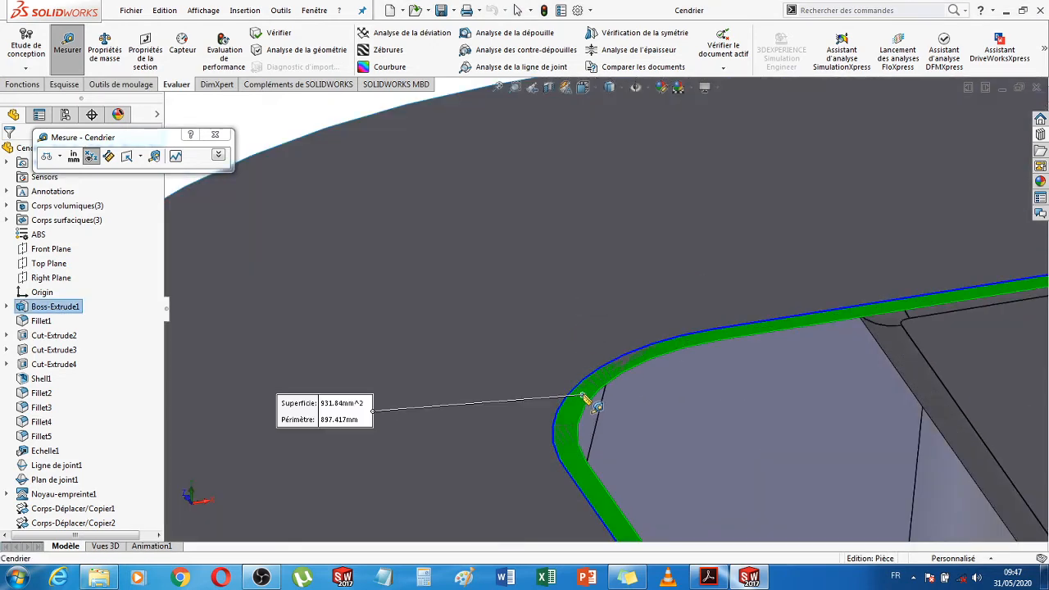
{"action": "scroll", "coordinate": [585, 396], "scroll_direction": "up", "scroll_amount": 5}
{"action": "scroll", "coordinate": [584, 397], "scroll_direction": "up", "scroll_amount": 5}
{"action": "middle_click_drag", "start_coordinate": [584, 398], "coordinate": [506, 300]}
{"action": "scroll", "coordinate": [711, 218], "scroll_direction": "down", "scroll_amount": 1}
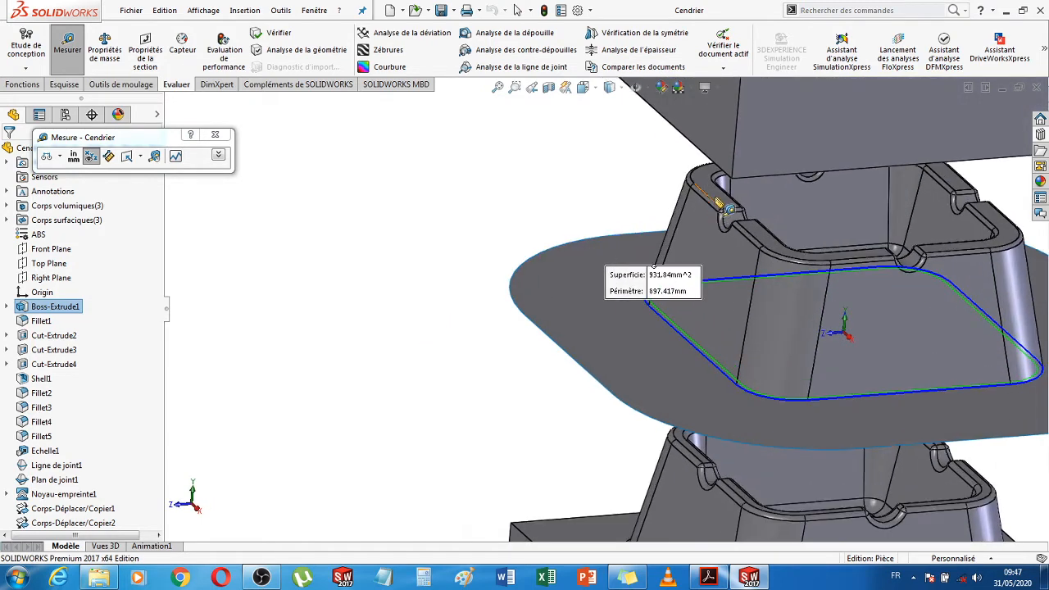
{"action": "left_click", "coordinate": [717, 199]}
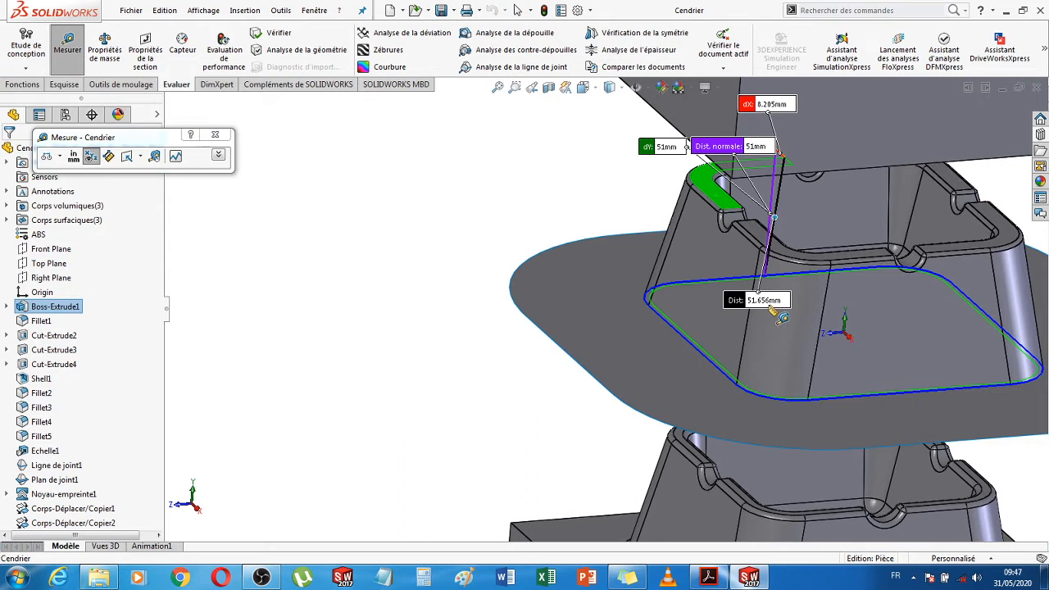
{"action": "scroll", "coordinate": [808, 320], "scroll_direction": "up", "scroll_amount": 1}
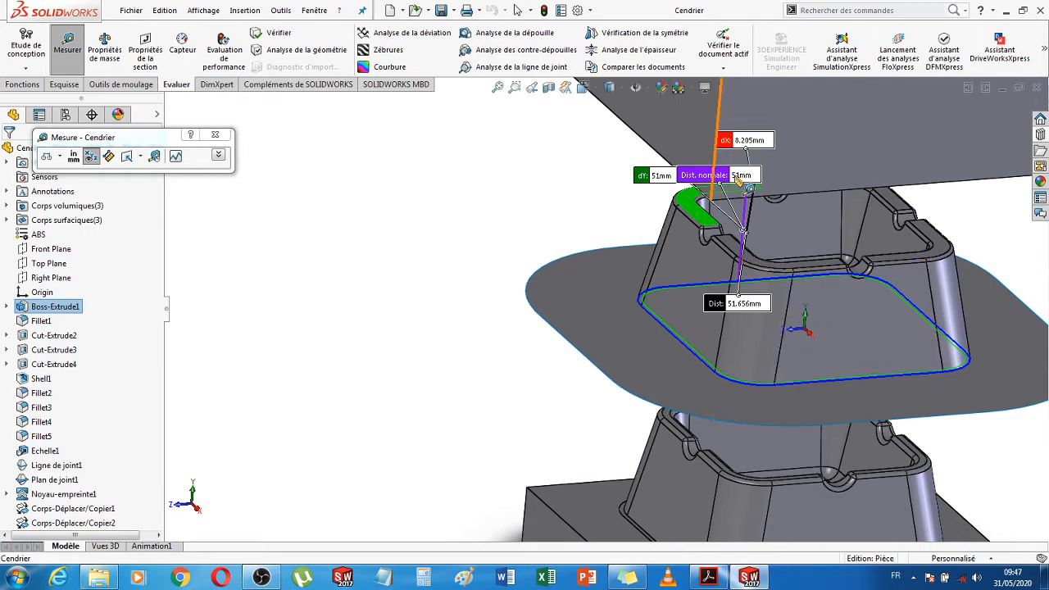
{"action": "scroll", "coordinate": [742, 181], "scroll_direction": "up", "scroll_amount": 3}
{"action": "key", "text": "Escape"}
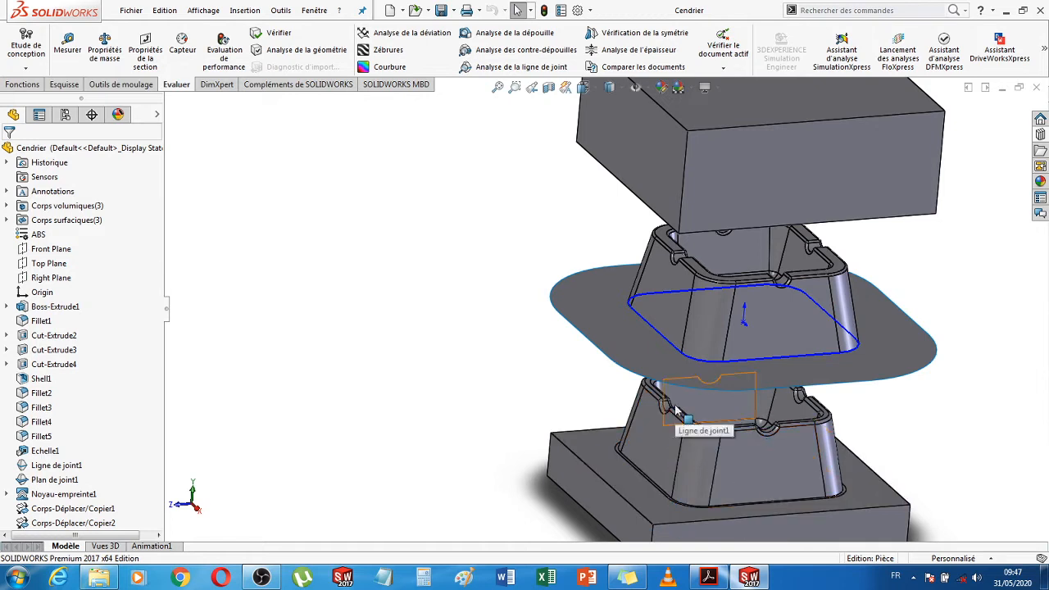
{"action": "left_click", "coordinate": [1037, 87]}
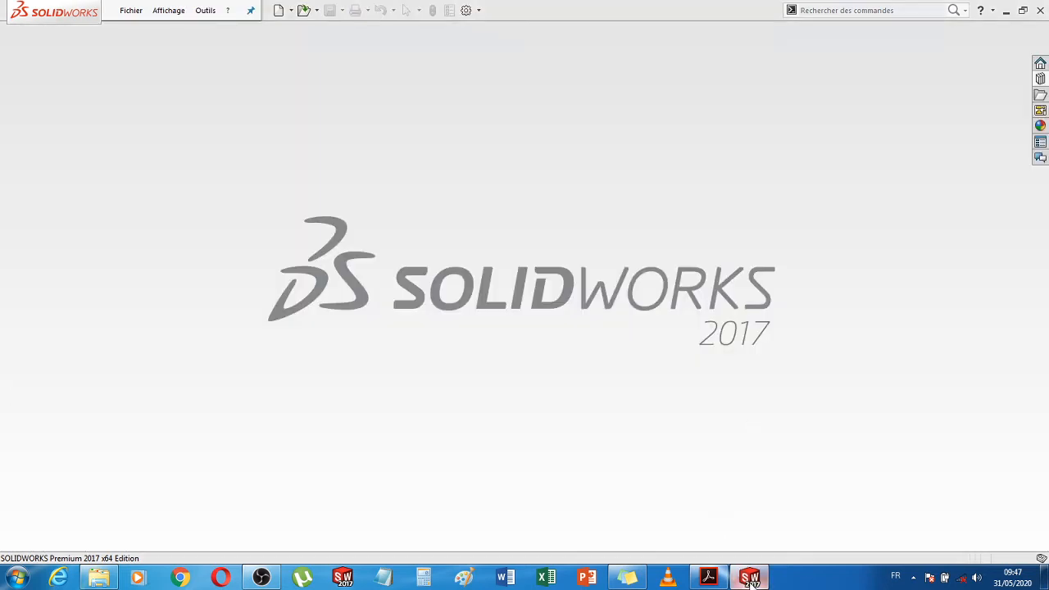
Switch to the DME_F.PDF catalogue in Adobe Acrobat and check S* in the mould section and the 56 stroke in the N30 table
{"action": "left_click", "coordinate": [710, 577]}
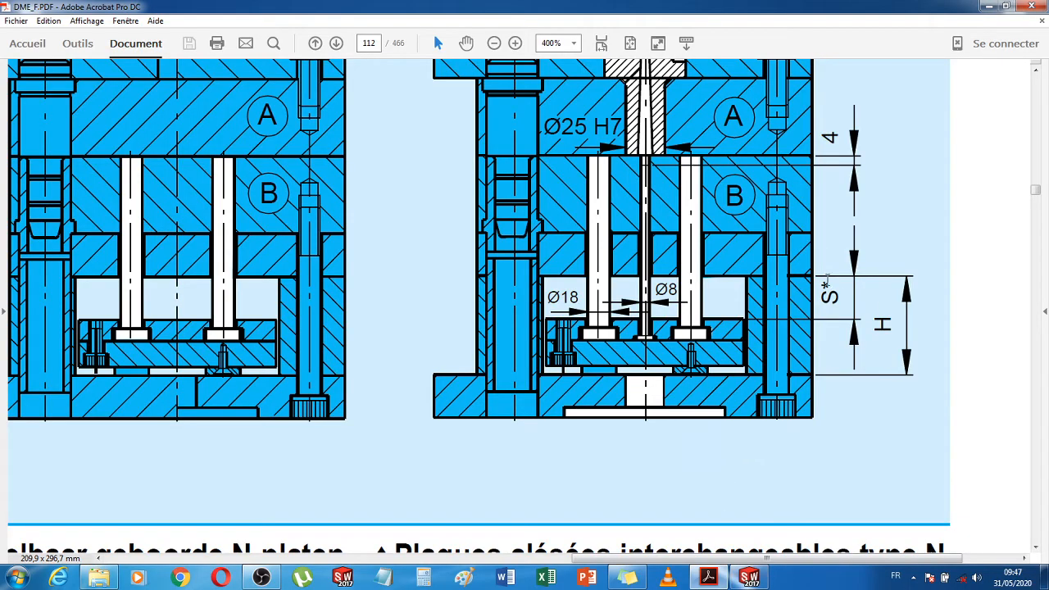
{"action": "left_click_drag", "start_coordinate": [825, 283], "coordinate": [830, 305]}
{"action": "left_click", "coordinate": [852, 392]}
{"action": "scroll", "coordinate": [861, 456], "scroll_direction": "down", "scroll_amount": 10}
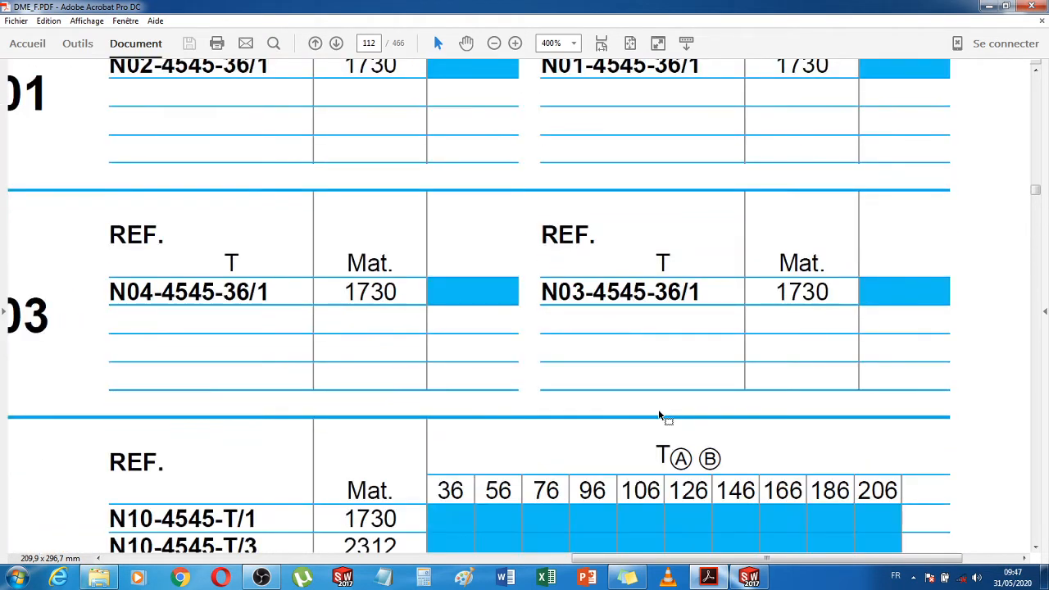
{"action": "scroll", "coordinate": [660, 414], "scroll_direction": "down", "scroll_amount": 10}
{"action": "scroll", "coordinate": [658, 409], "scroll_direction": "down", "scroll_amount": 3}
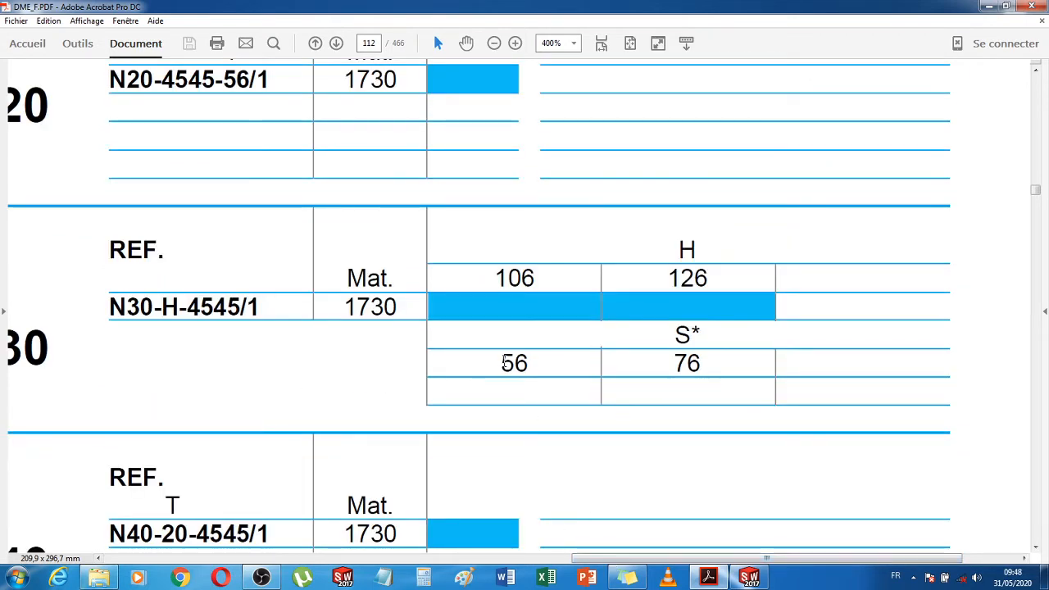
{"action": "left_click_drag", "start_coordinate": [503, 363], "coordinate": [534, 362]}
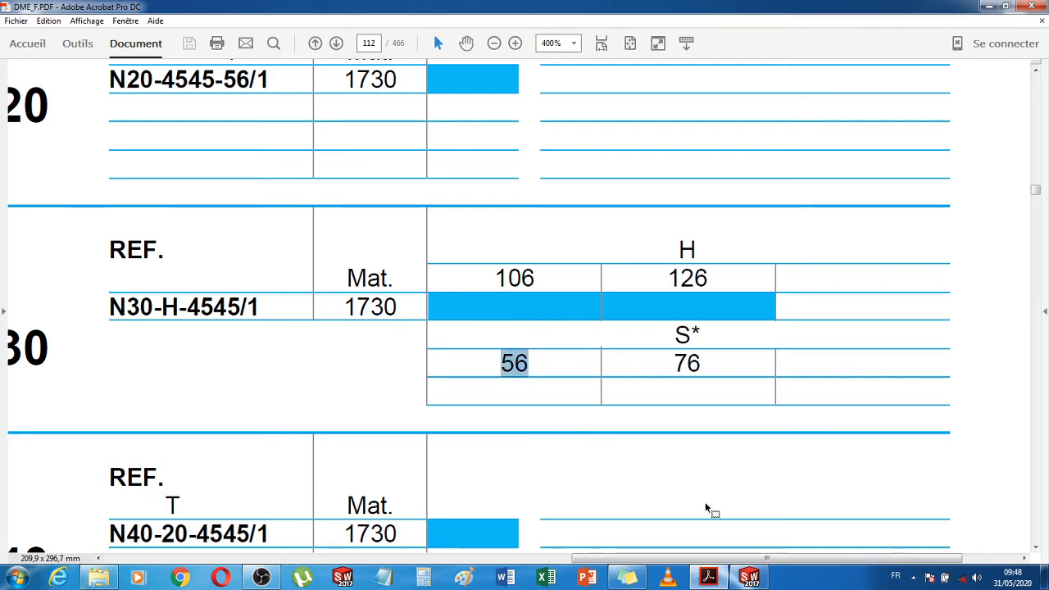
Match the 56 mm S* stroke with its H height of 106 in the N30-H-4545/1 table
{"action": "left_click_drag", "start_coordinate": [705, 557], "coordinate": [608, 543]}
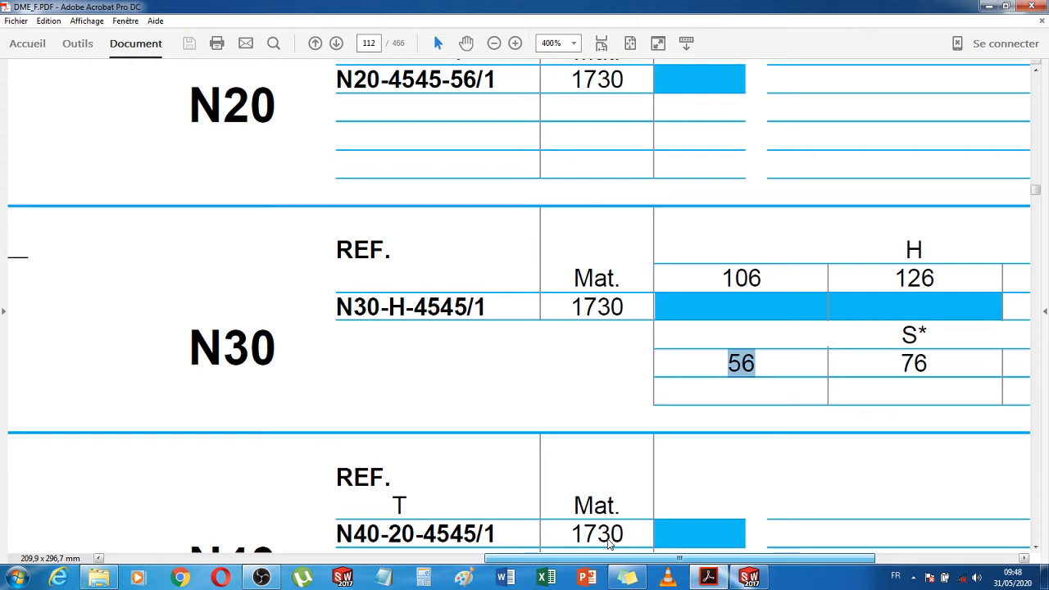
{"action": "mouse_move", "coordinate": [608, 542]}
{"action": "left_mouse_down"}
{"action": "mouse_move", "coordinate": [386, 541]}
{"action": "mouse_move", "coordinate": [613, 552]}
{"action": "left_mouse_up"}
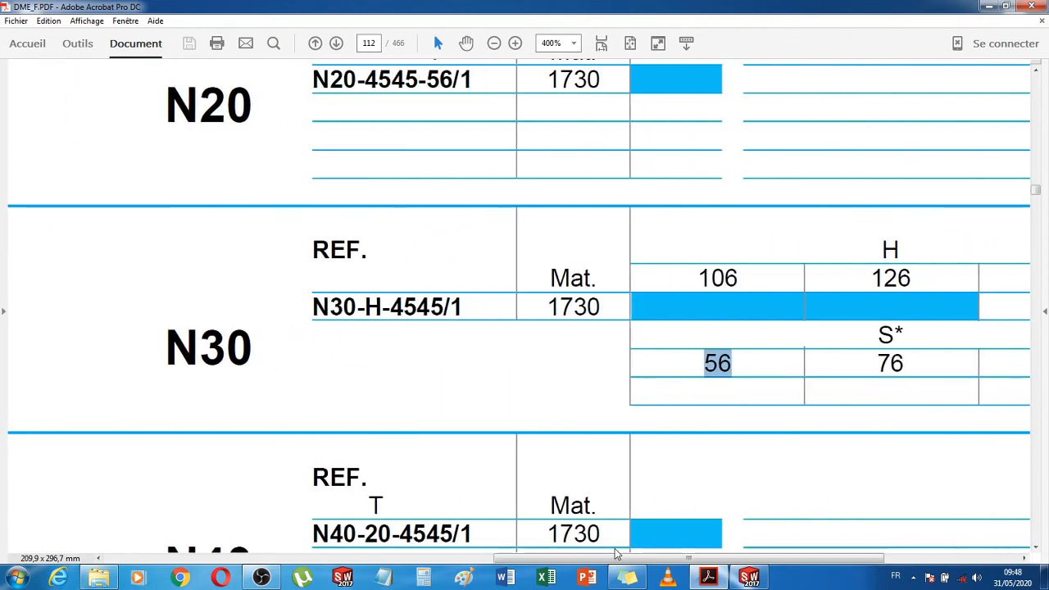
{"action": "left_click", "coordinate": [719, 371]}
{"action": "double_click", "coordinate": [719, 367]}
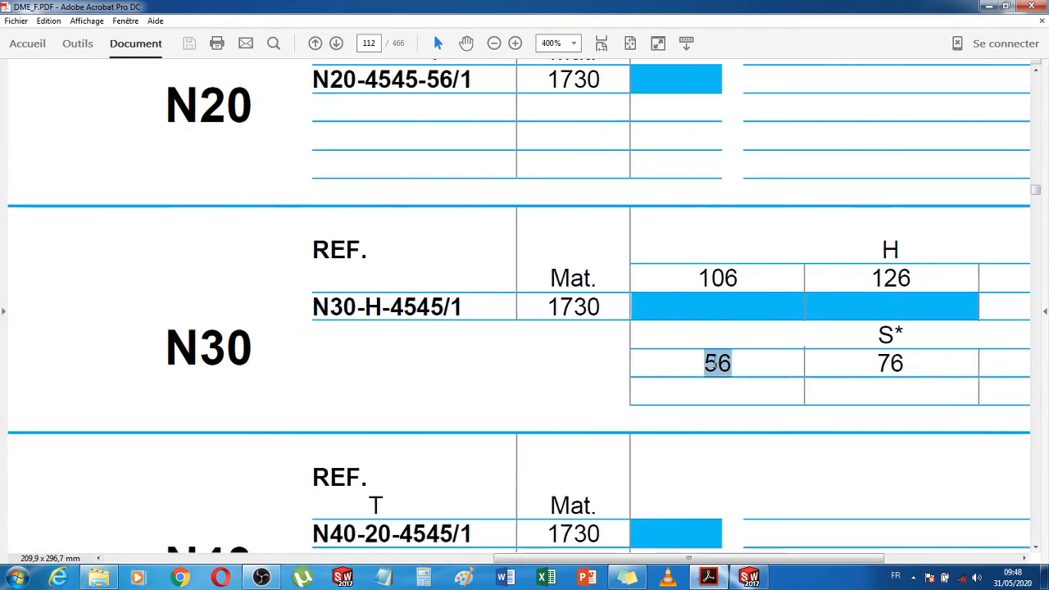
{"action": "left_click", "coordinate": [719, 365]}
{"action": "double_click", "coordinate": [722, 278]}
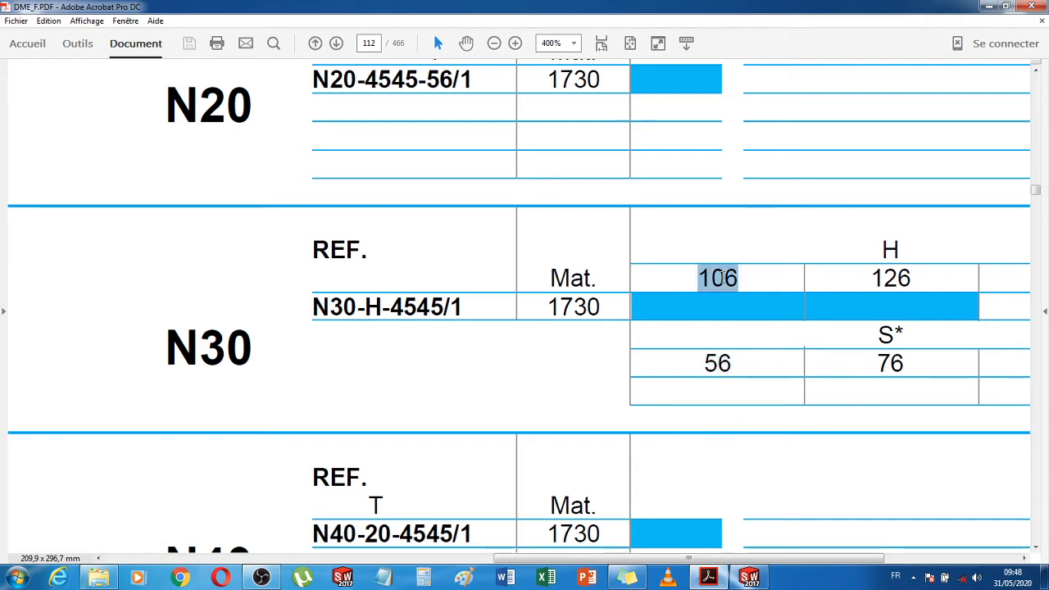
Examine the N30 section drawing, its hole diameters and its place in the mould assembly views on page 112
{"action": "left_click_drag", "start_coordinate": [700, 557], "coordinate": [425, 557]}
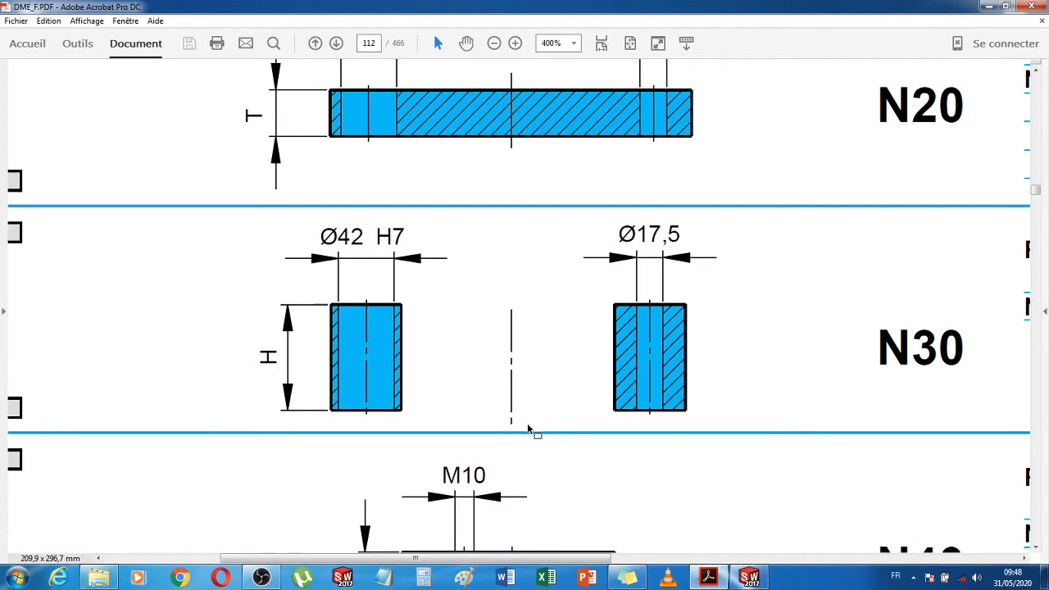
{"action": "scroll", "coordinate": [529, 429], "scroll_direction": "up", "scroll_amount": 3}
{"action": "scroll", "coordinate": [528, 431], "scroll_direction": "down", "scroll_amount": 4}
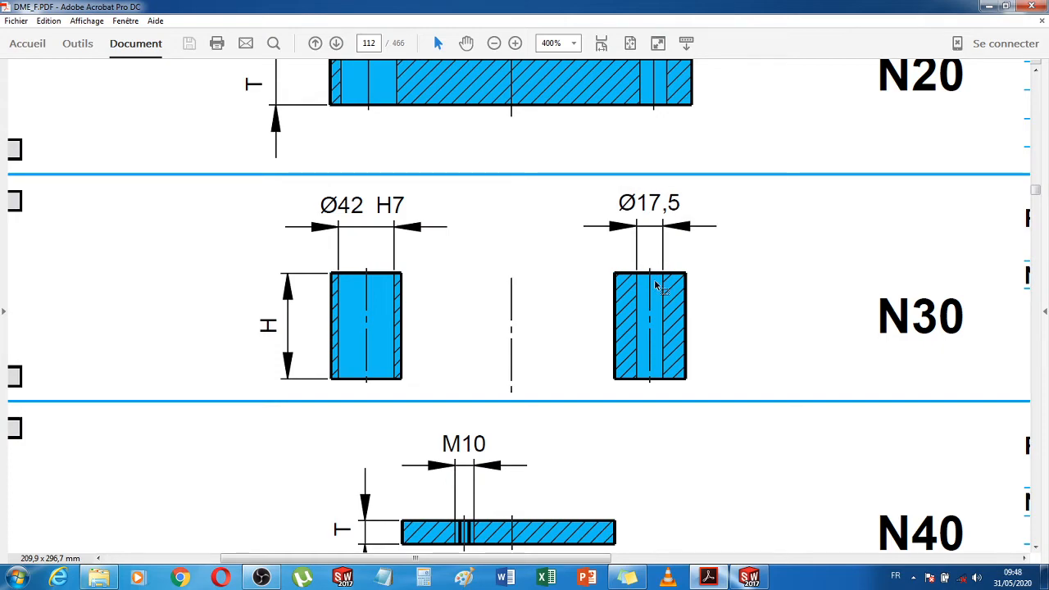
{"action": "scroll", "coordinate": [656, 309], "scroll_direction": "up", "scroll_amount": 15}
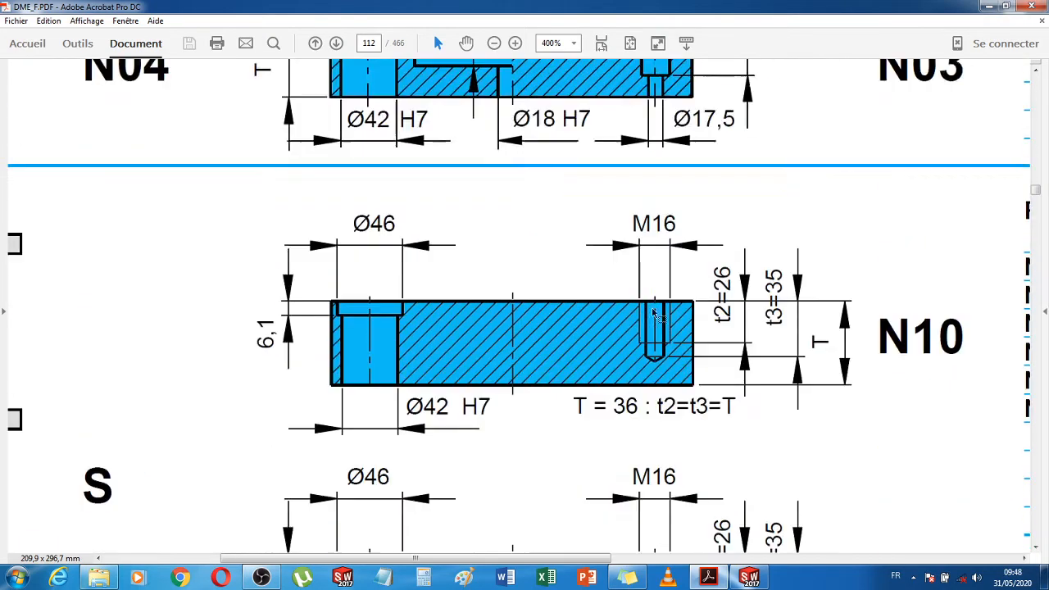
{"action": "scroll", "coordinate": [653, 307], "scroll_direction": "up", "scroll_amount": 15}
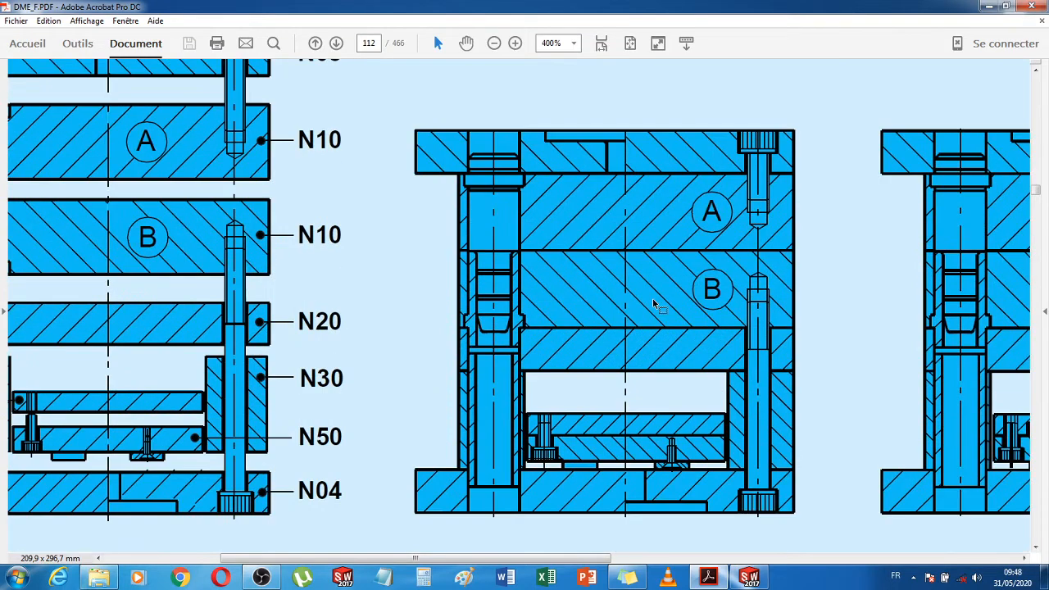
{"action": "scroll", "coordinate": [653, 302], "scroll_direction": "up", "scroll_amount": 12}
{"action": "scroll", "coordinate": [653, 302], "scroll_direction": "down", "scroll_amount": 5}
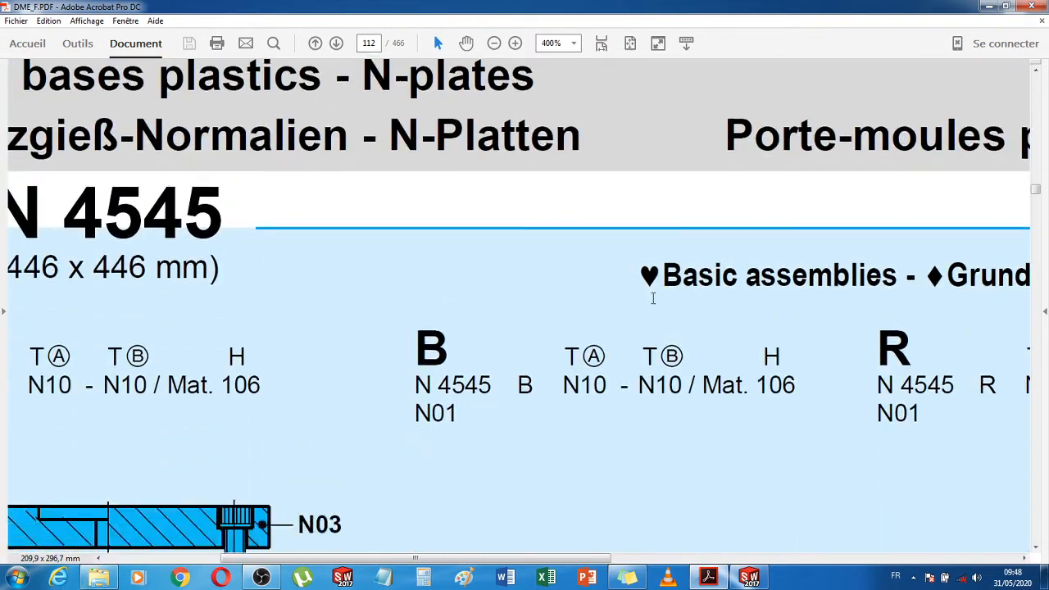
{"action": "scroll", "coordinate": [653, 303], "scroll_direction": "up", "scroll_amount": 10}
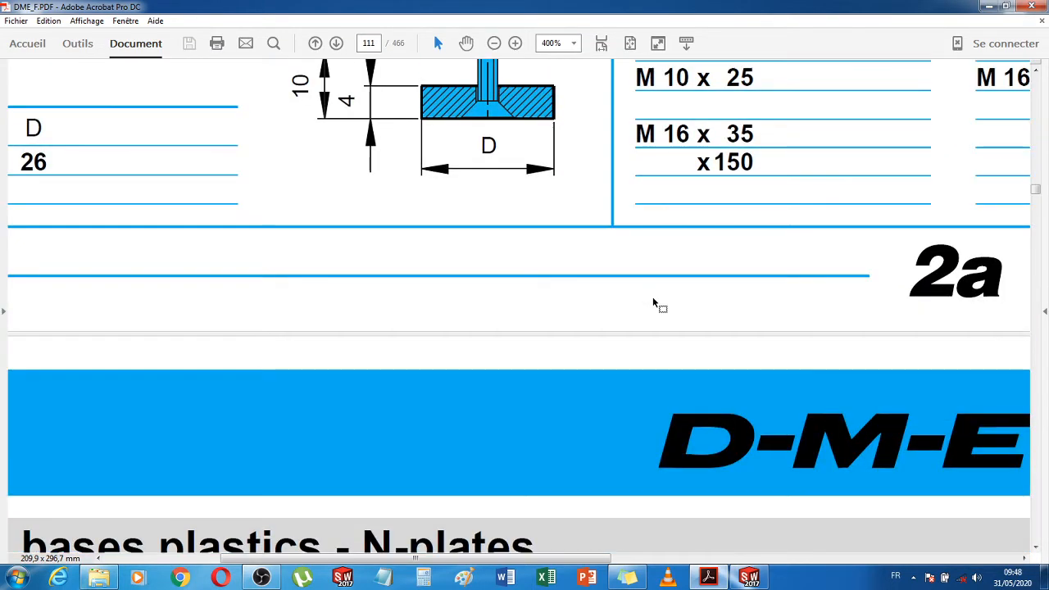
{"action": "scroll", "coordinate": [654, 303], "scroll_direction": "down", "scroll_amount": 12}
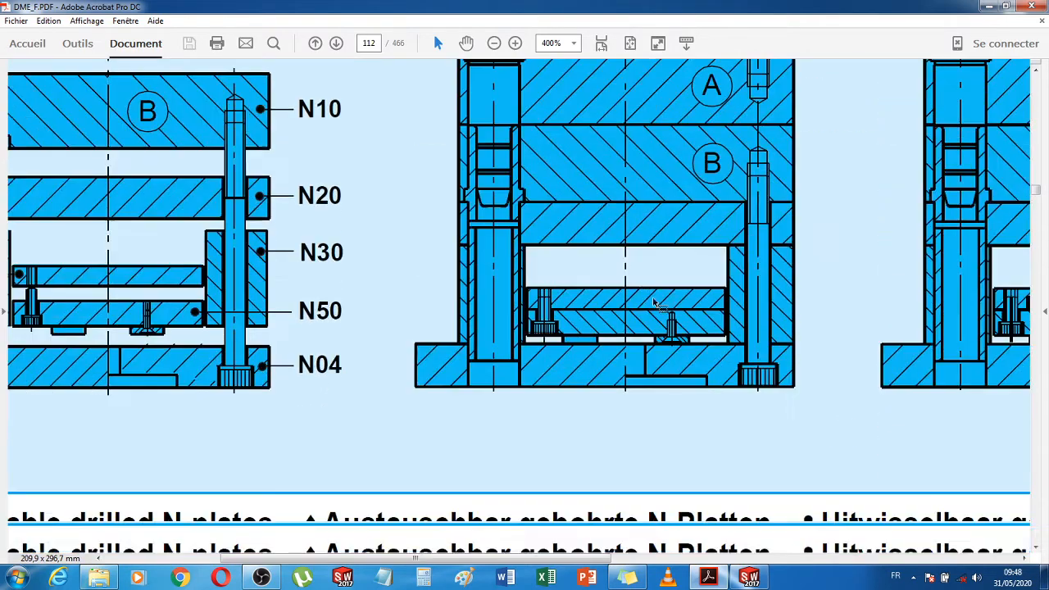
Go to page 113 and examine the N 4545 plan view for the N30 width, length and hole spacings
{"action": "left_click", "coordinate": [1036, 494]}
{"action": "left_click", "coordinate": [1036, 493]}
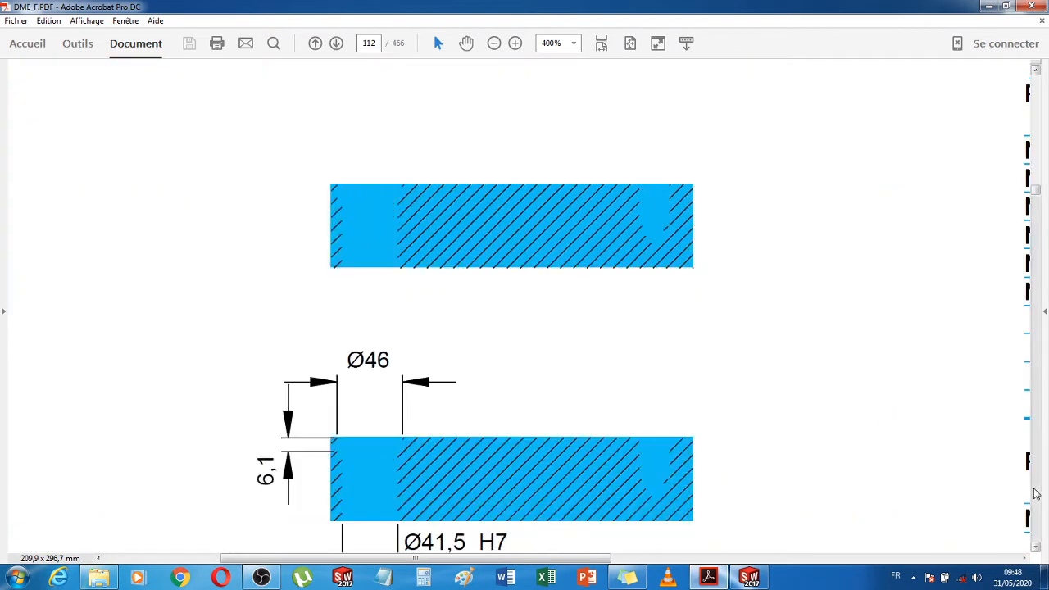
{"action": "left_click", "coordinate": [1036, 494]}
{"action": "left_click", "coordinate": [1036, 493]}
{"action": "left_click", "coordinate": [1036, 493]}
{"action": "left_click", "coordinate": [1036, 493]}
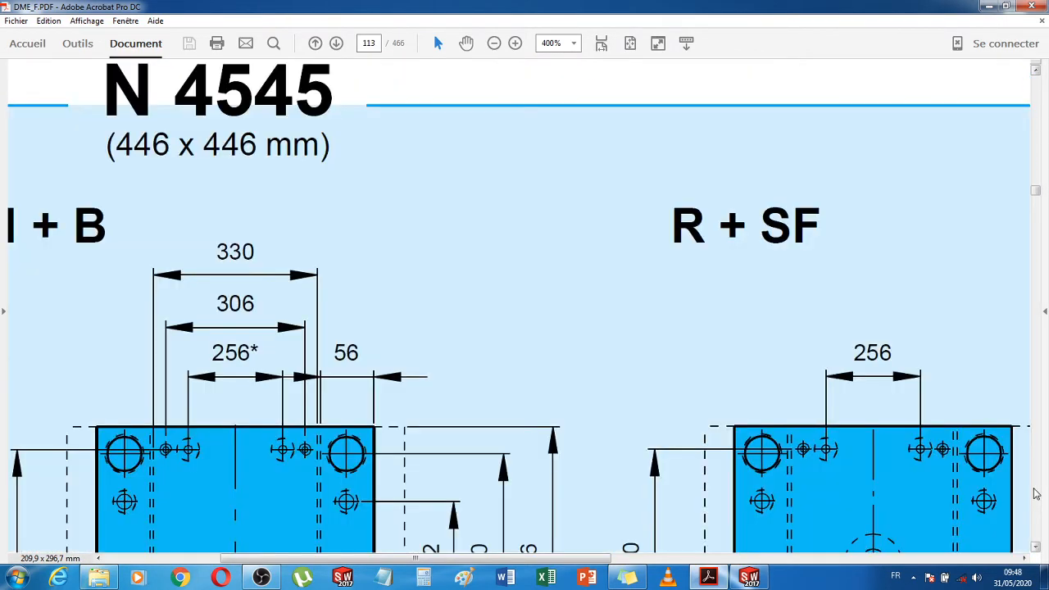
{"action": "scroll", "coordinate": [508, 467], "scroll_direction": "left", "scroll_amount": 3}
{"action": "scroll", "coordinate": [567, 402], "scroll_direction": "down", "scroll_amount": 5}
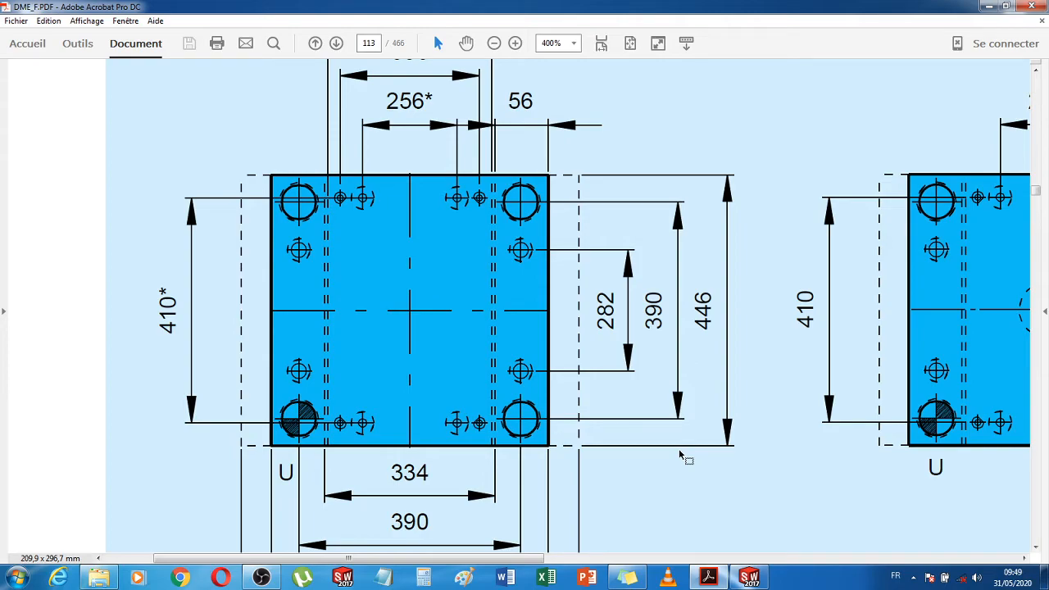
Switch to SOLIDWORKS, create a new part and start a sketch on the top plane (Plan de dessus)
{"action": "left_click", "coordinate": [749, 578]}
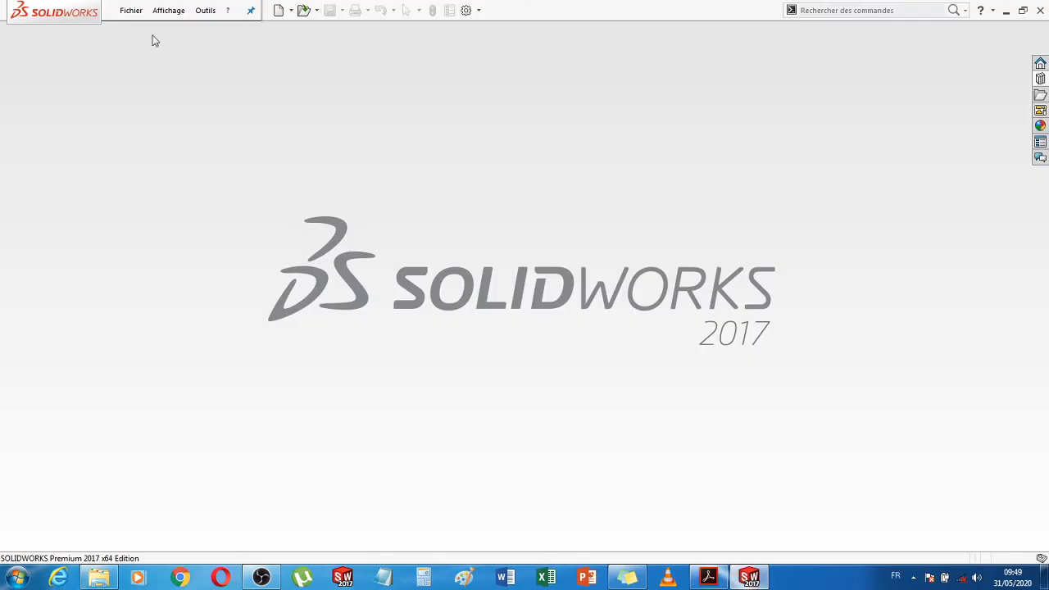
{"action": "left_click", "coordinate": [131, 10]}
{"action": "left_click", "coordinate": [154, 31]}
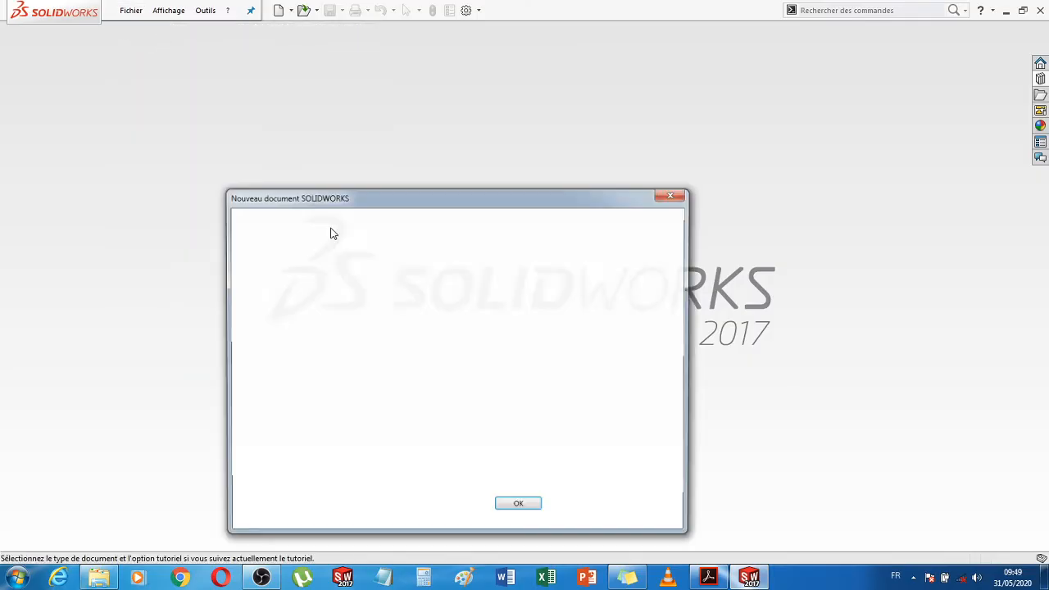
{"action": "double_click", "coordinate": [328, 304]}
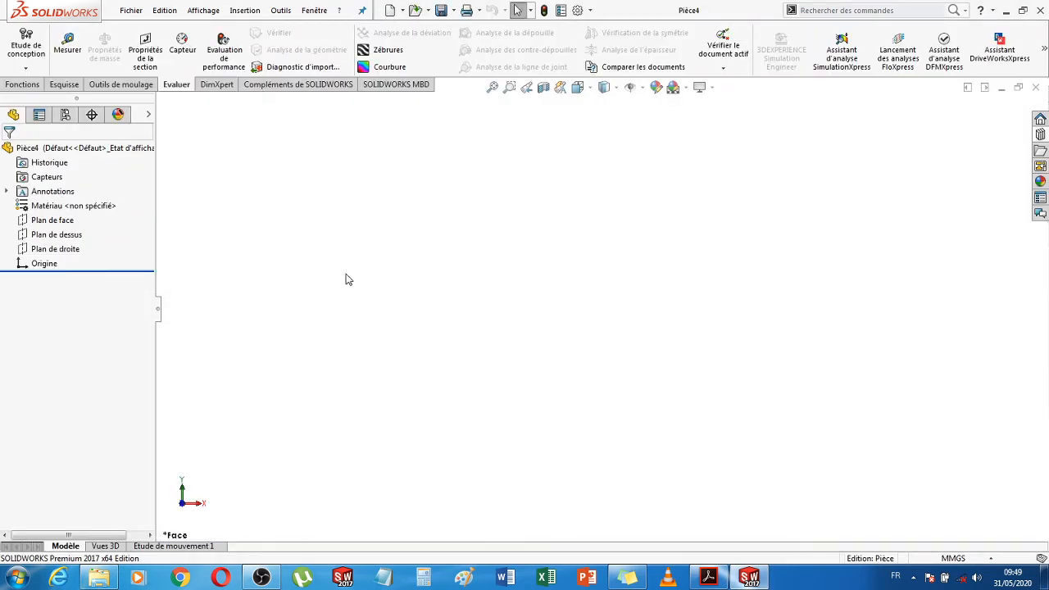
{"action": "left_click", "coordinate": [56, 235]}
{"action": "left_click", "coordinate": [115, 204]}
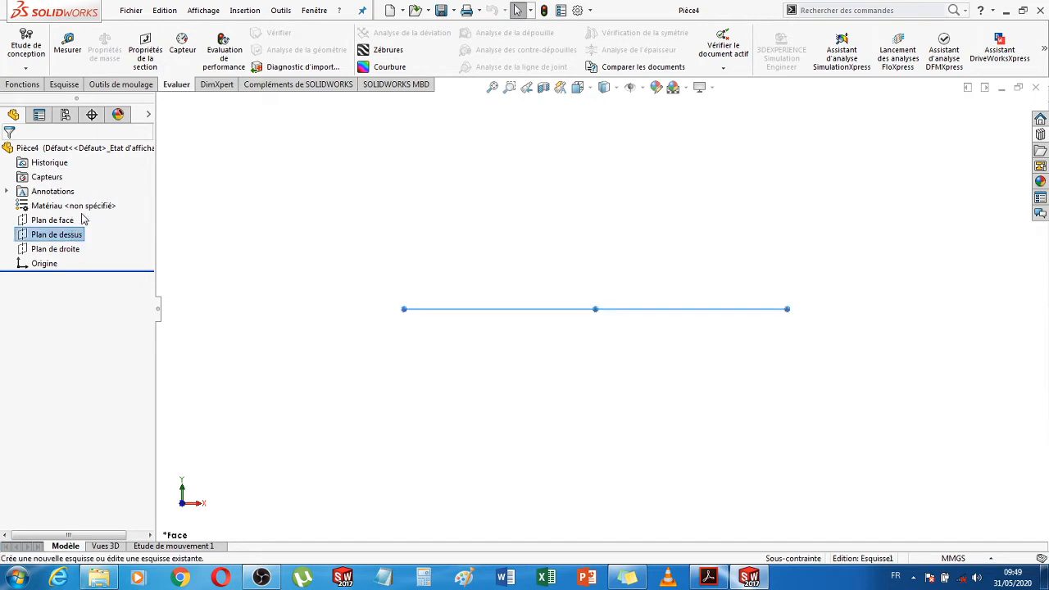
{"action": "left_click", "coordinate": [96, 49]}
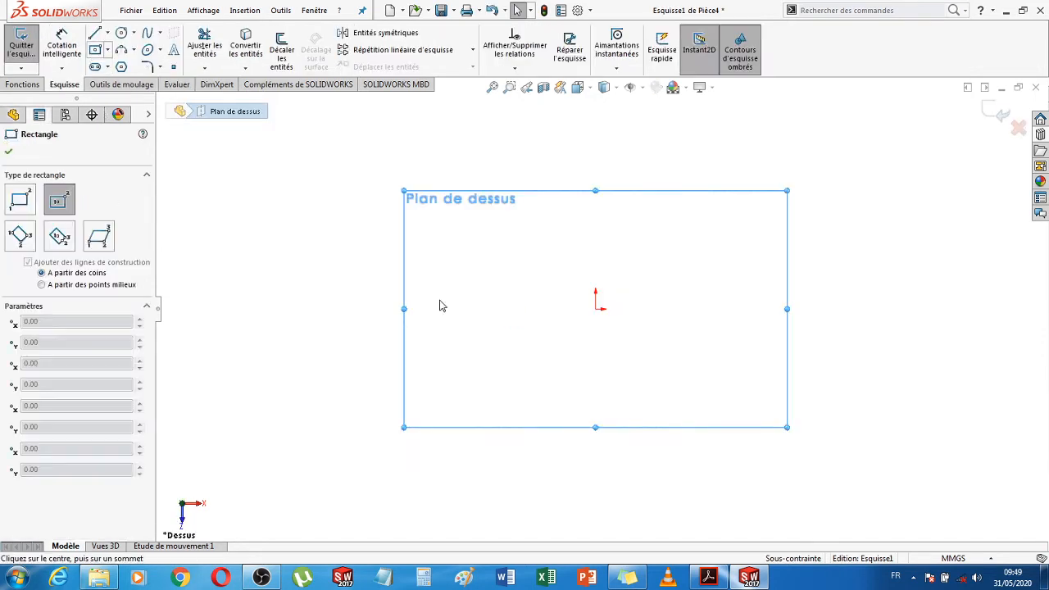
{"action": "left_click", "coordinate": [570, 246]}
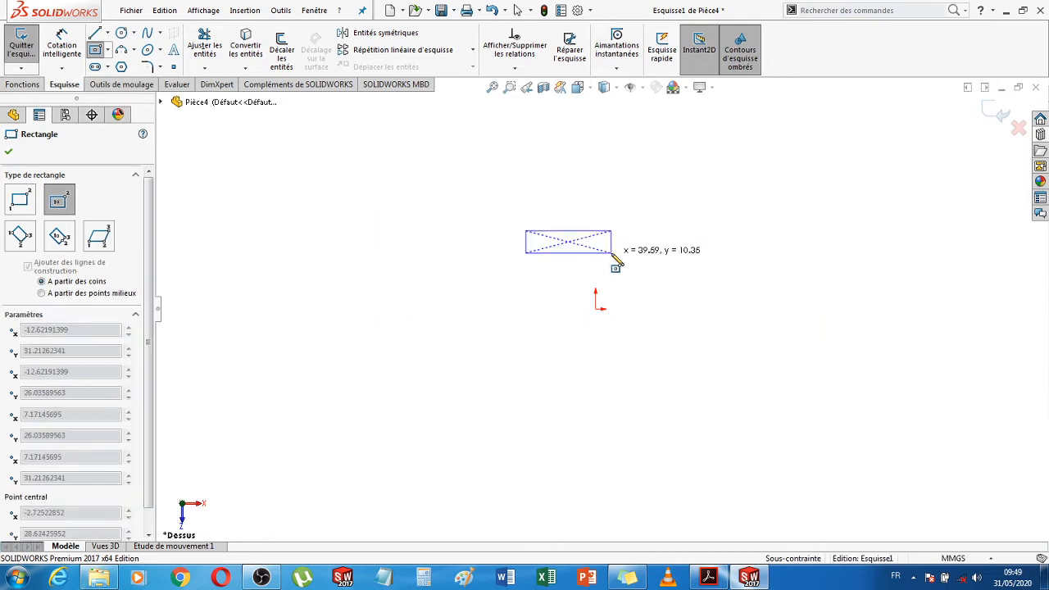
{"action": "key", "text": "Escape"}
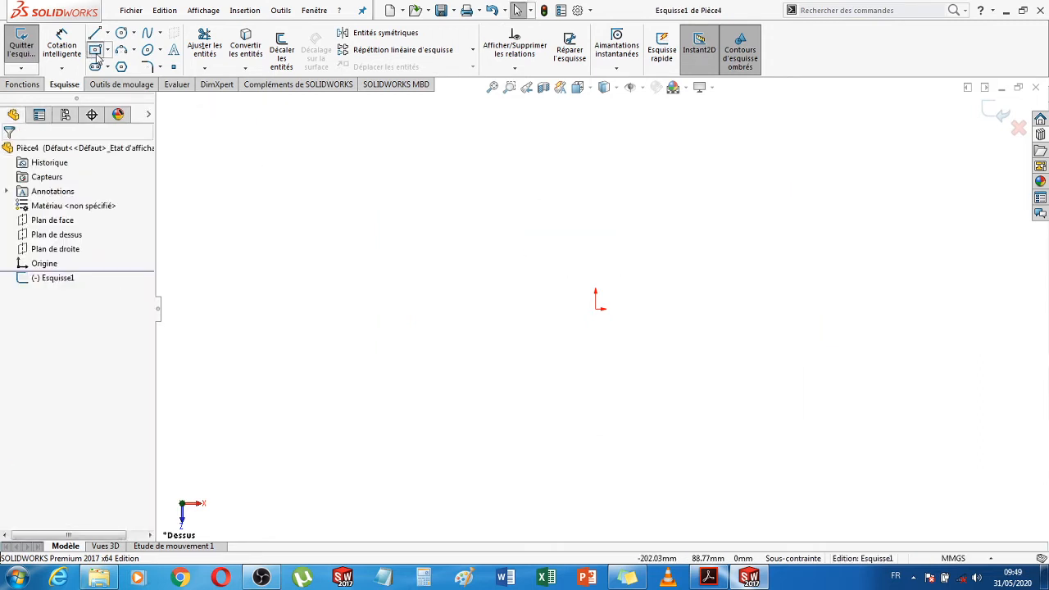
Sketch a narrow vertical centre rectangle about 17 mm wide, centred on the origin
{"action": "left_click", "coordinate": [96, 52]}
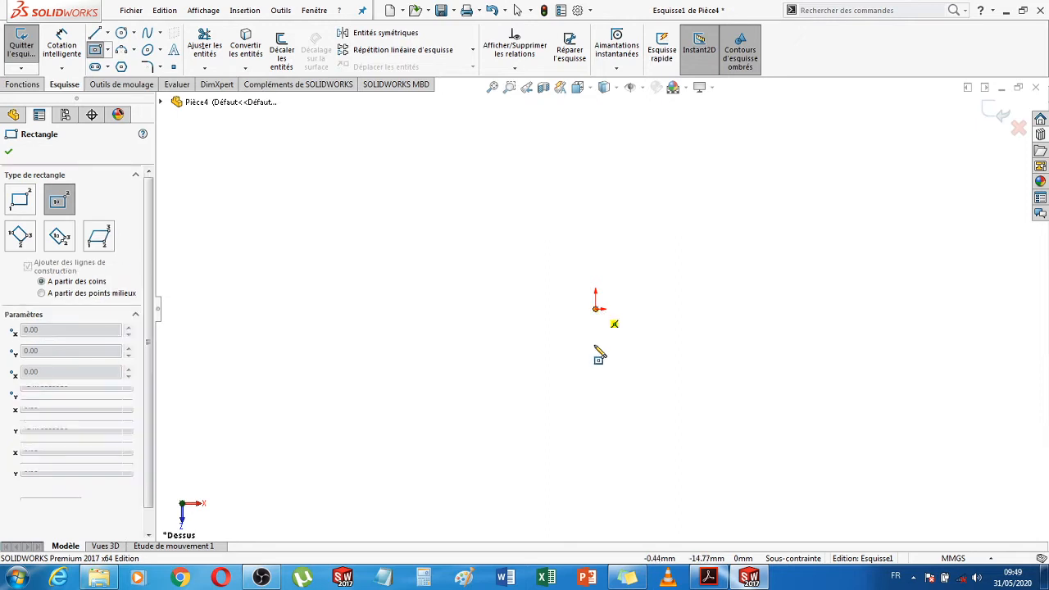
{"action": "left_click", "coordinate": [595, 309]}
{"action": "left_click", "coordinate": [578, 424]}
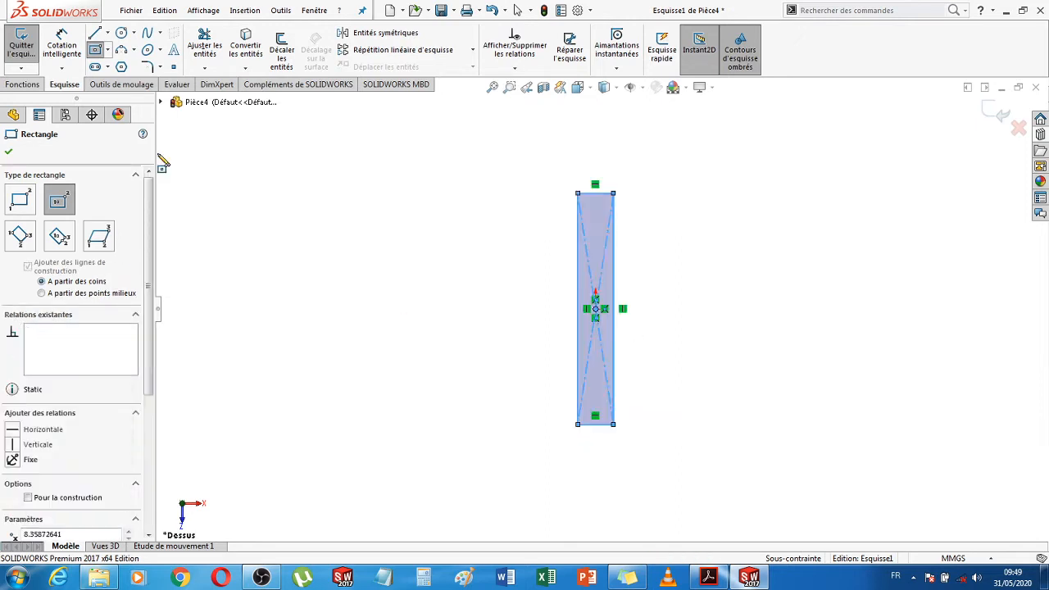
Dimension the centre rectangle to 56 mm wide and 446 mm long
{"action": "left_click", "coordinate": [61, 45]}
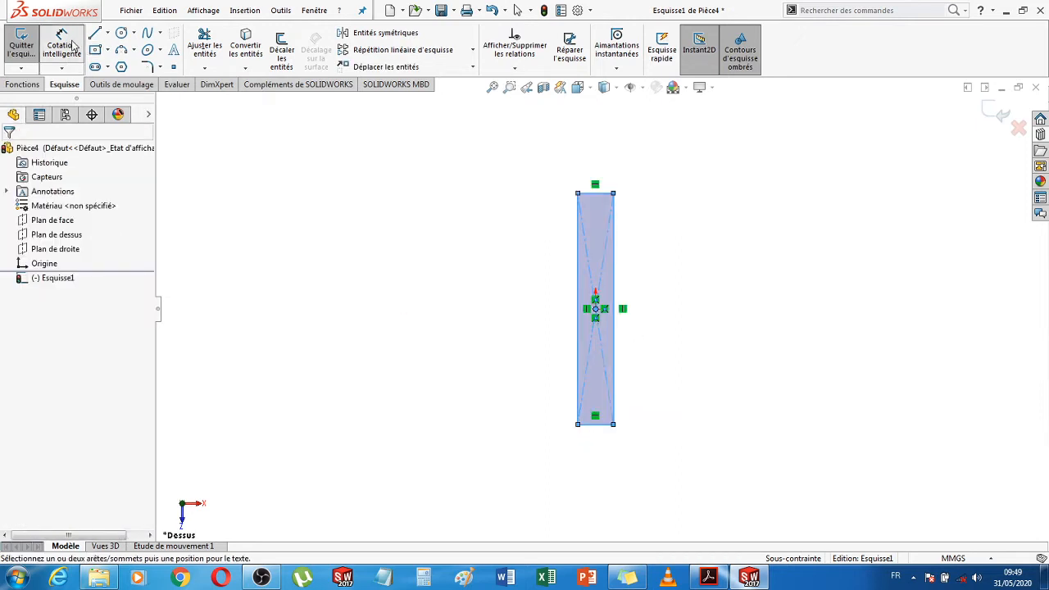
{"action": "left_click", "coordinate": [595, 194]}
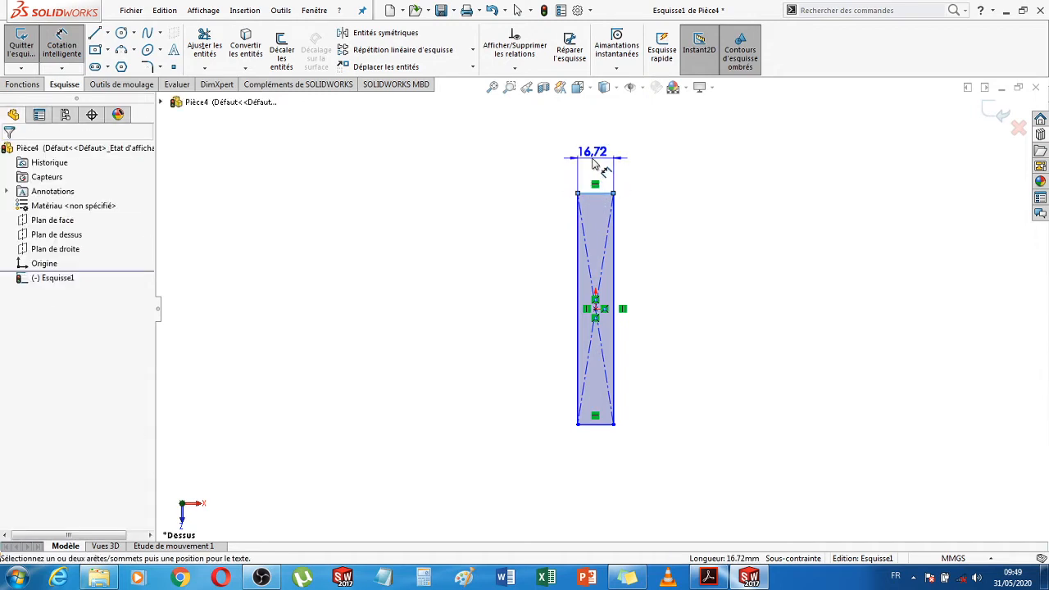
{"action": "left_click", "coordinate": [595, 164]}
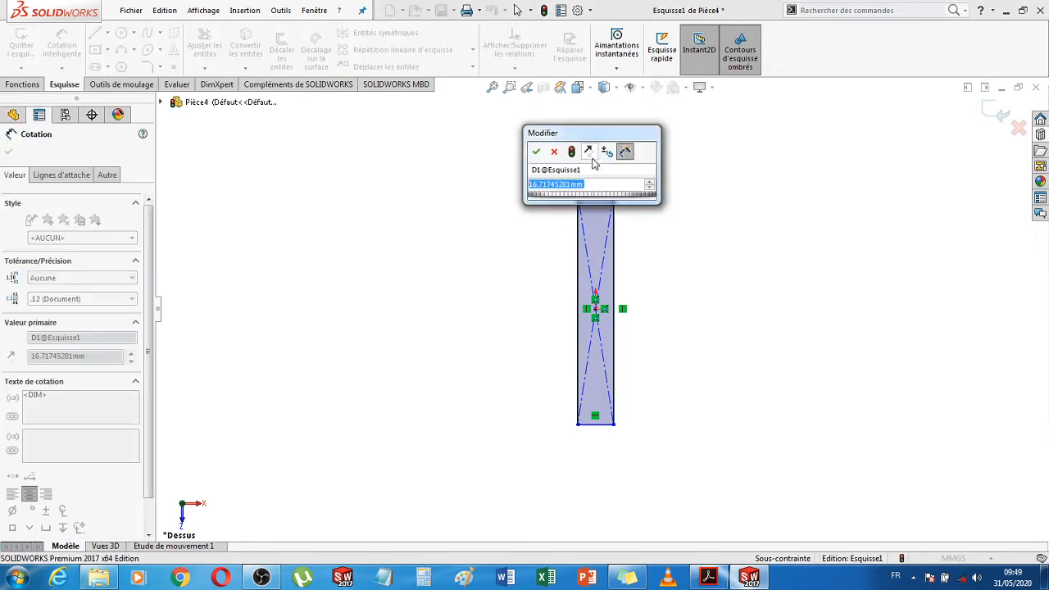
{"action": "type", "text": "56"}
{"action": "key", "text": "Return"}
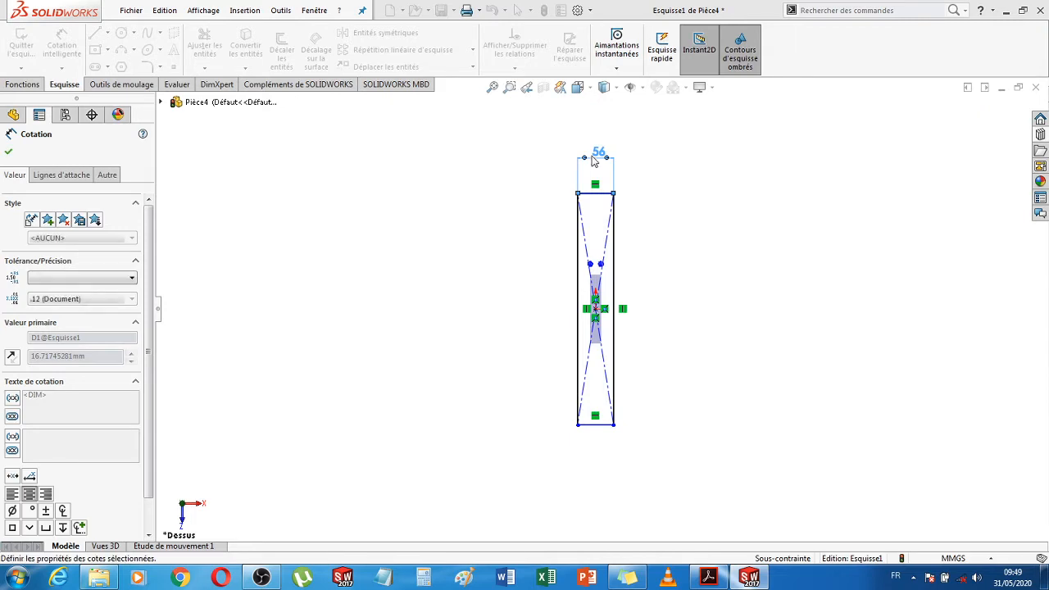
{"action": "left_click", "coordinate": [578, 246]}
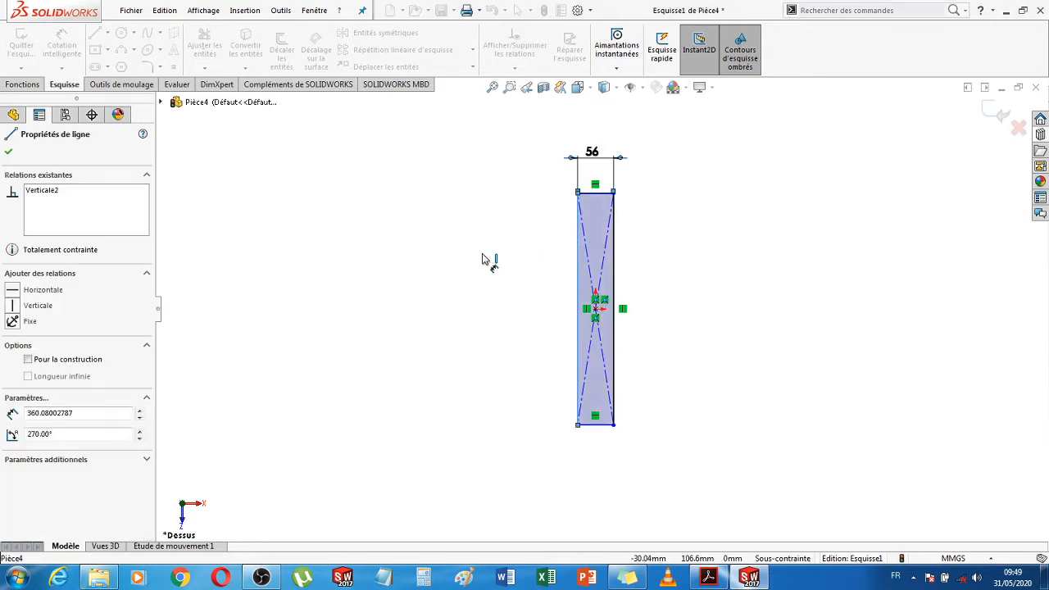
{"action": "left_click", "coordinate": [483, 259]}
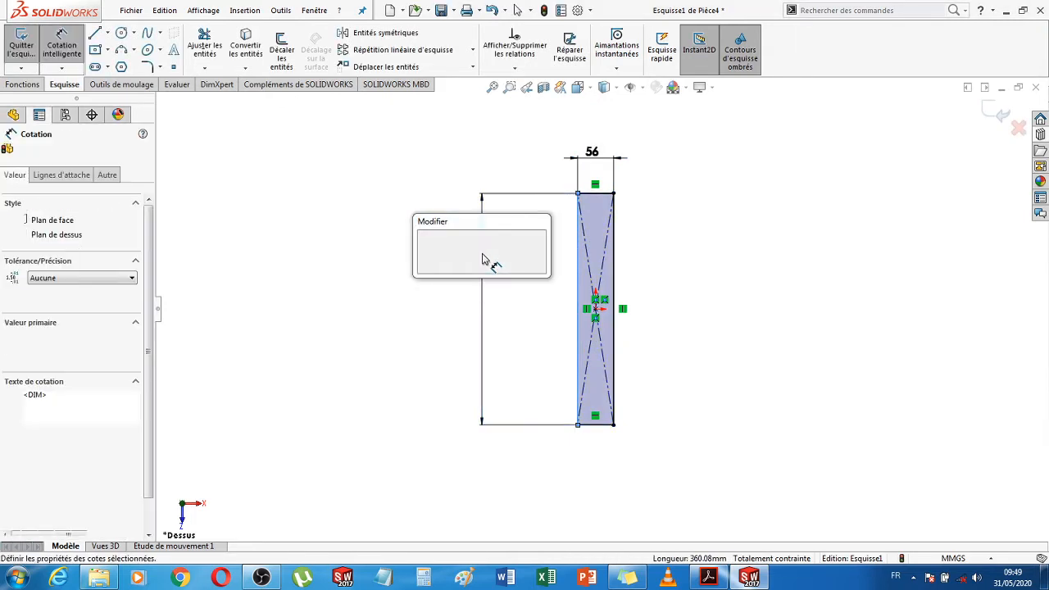
{"action": "key", "text": "Return"}
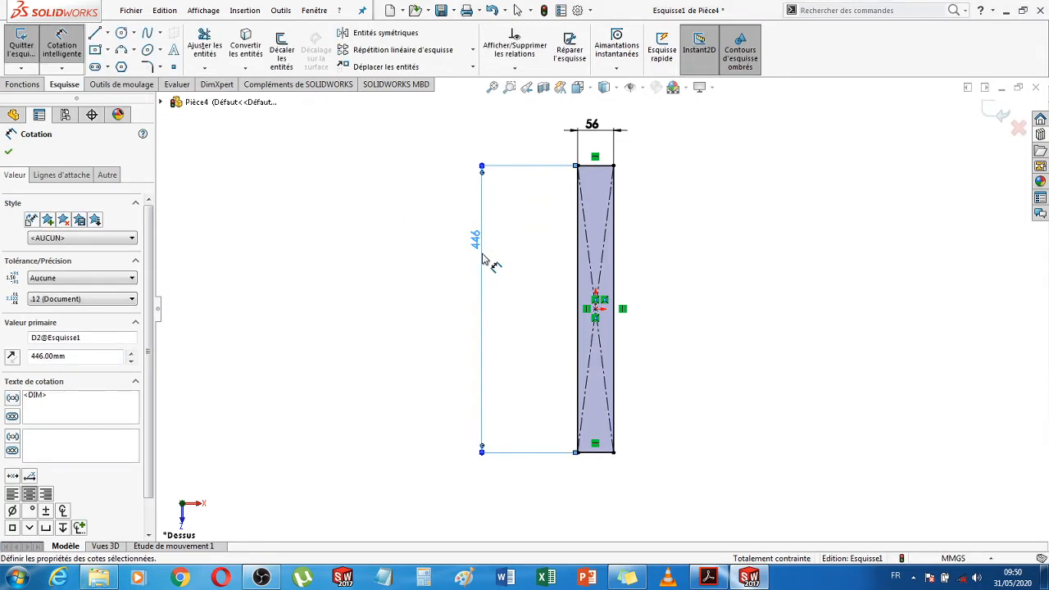
{"action": "key", "text": "Escape"}
Extrude the rectangle 106 mm as a blind boss in the reversed direction, below the sketch plane
{"action": "left_click", "coordinate": [34, 85]}
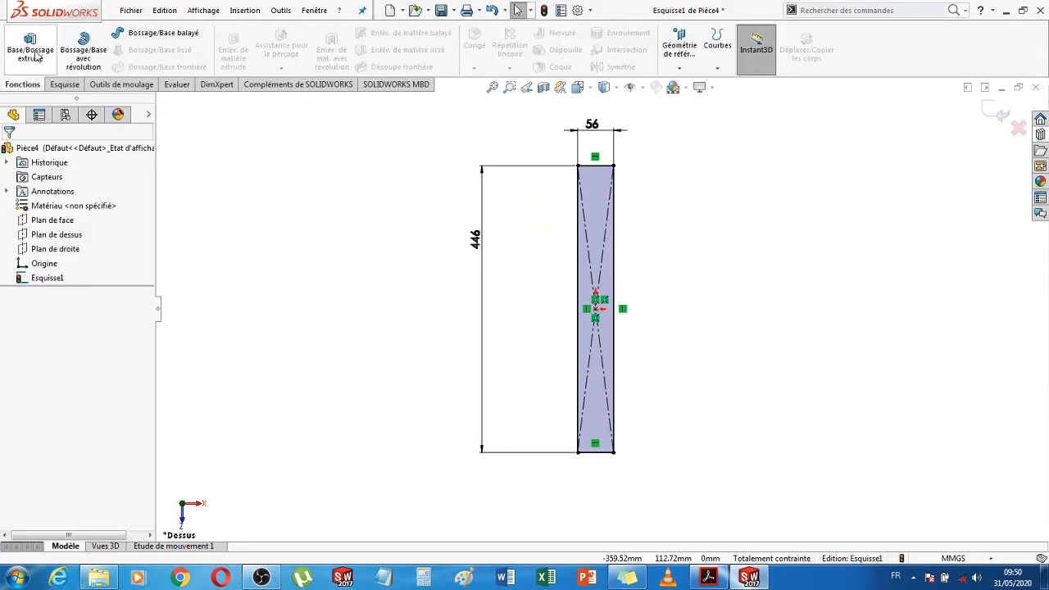
{"action": "left_click", "coordinate": [35, 51]}
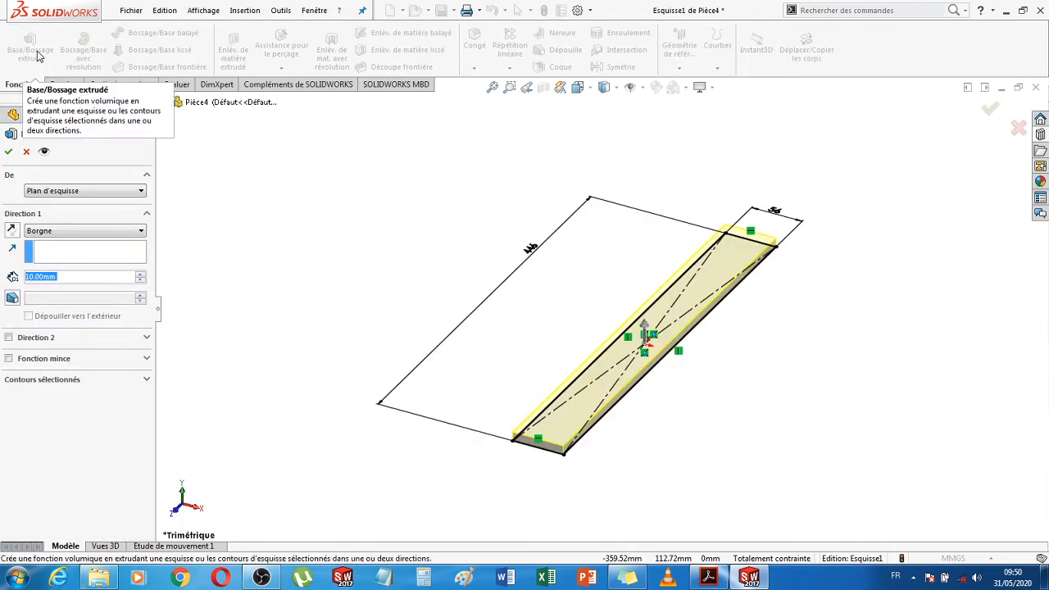
{"action": "type", "text": "106"}
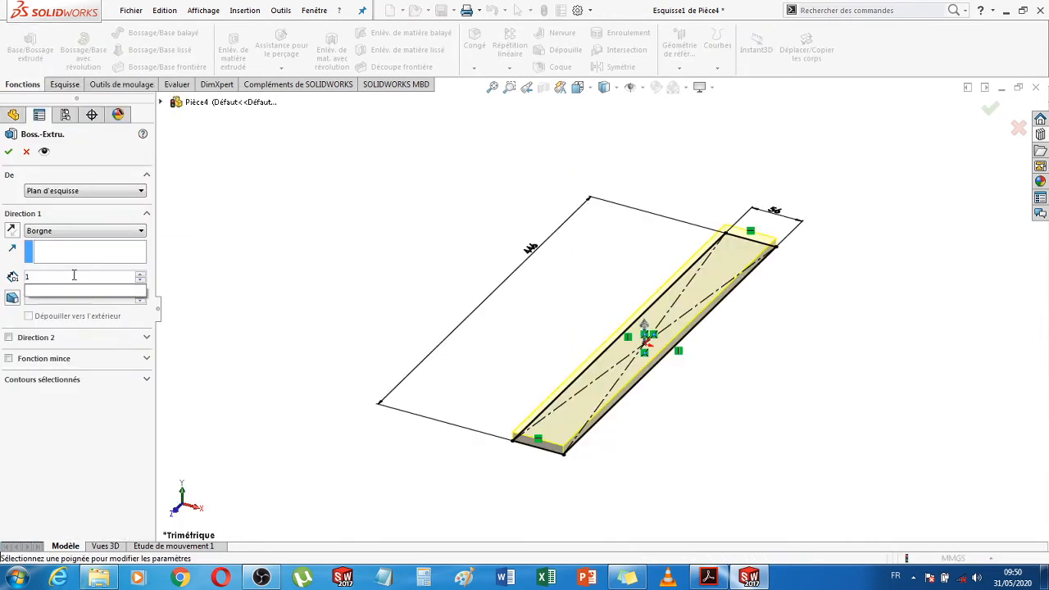
{"action": "key", "text": "Return"}
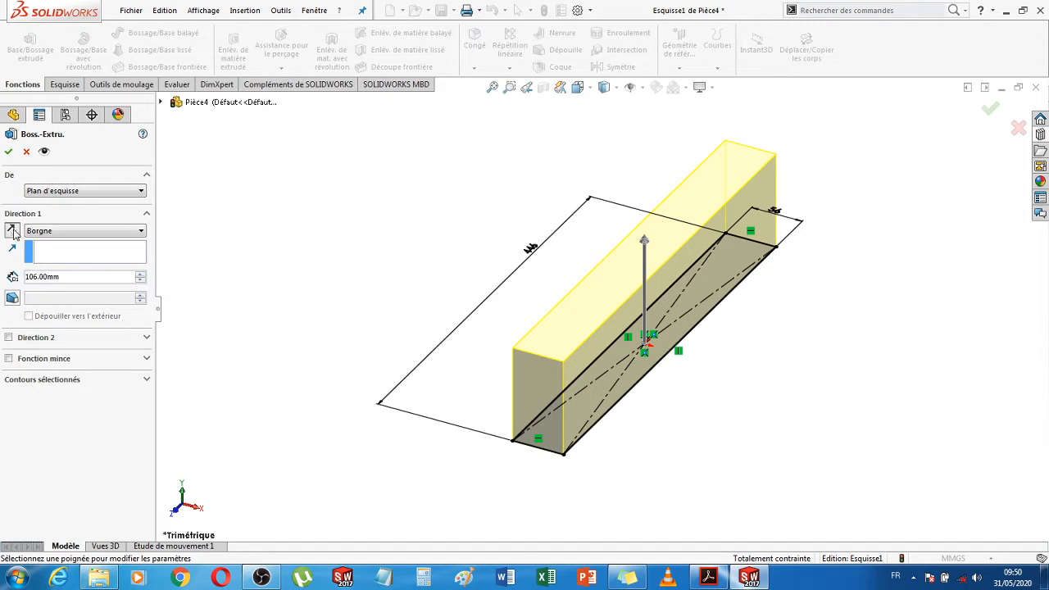
{"action": "left_click", "coordinate": [12, 231]}
{"action": "left_click", "coordinate": [8, 152]}
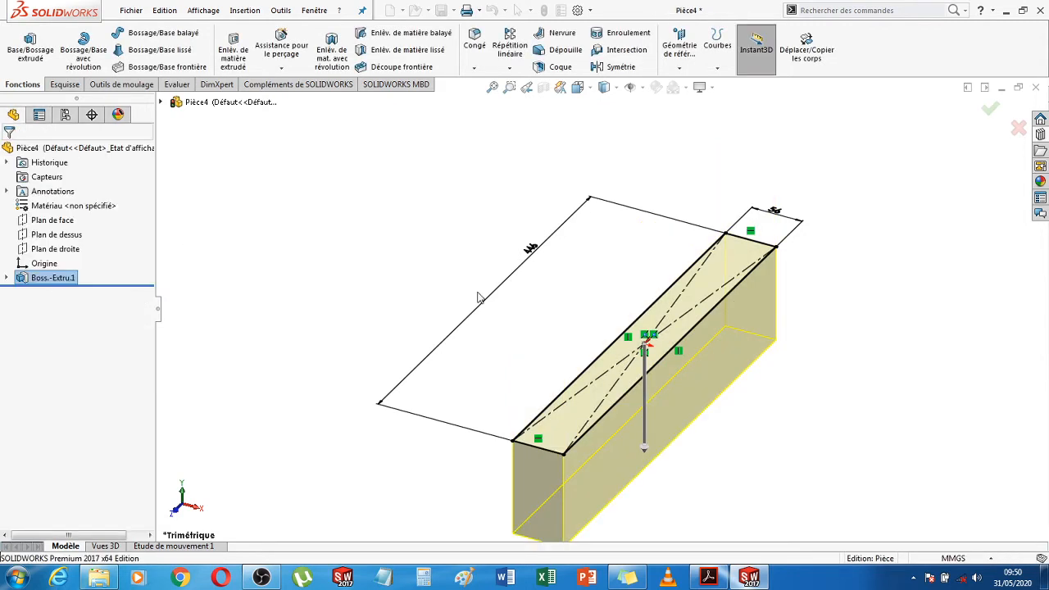
{"action": "left_click", "coordinate": [539, 300]}
{"action": "middle_click_drag", "start_coordinate": [732, 379], "coordinate": [735, 407]}
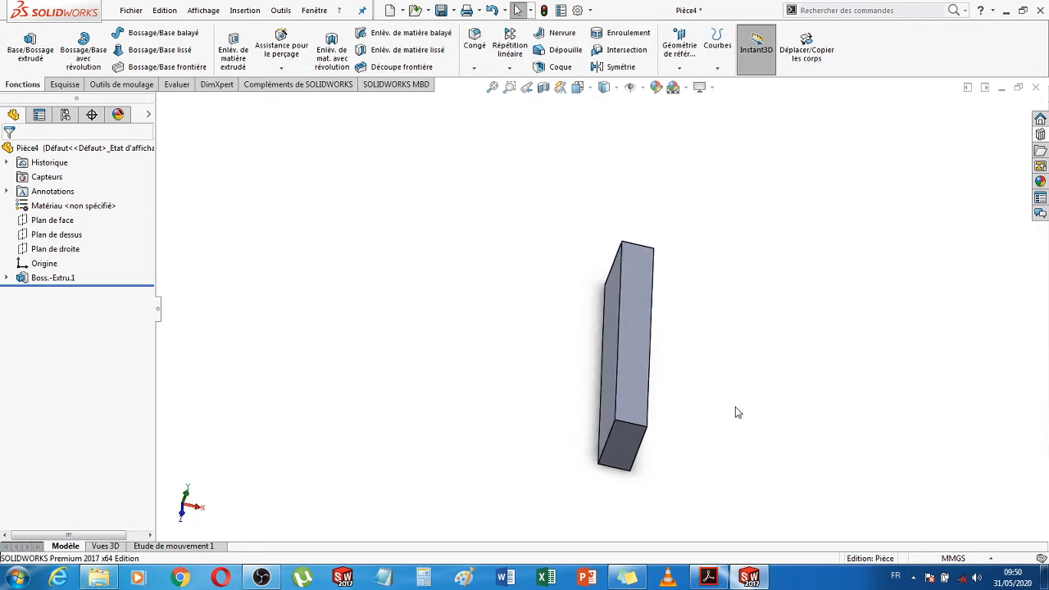
Check the catalogue's hole layout and sketch two circles, about 23 mm and 32 mm in radius, near the ends of the block's top face
{"action": "left_click", "coordinate": [710, 578]}
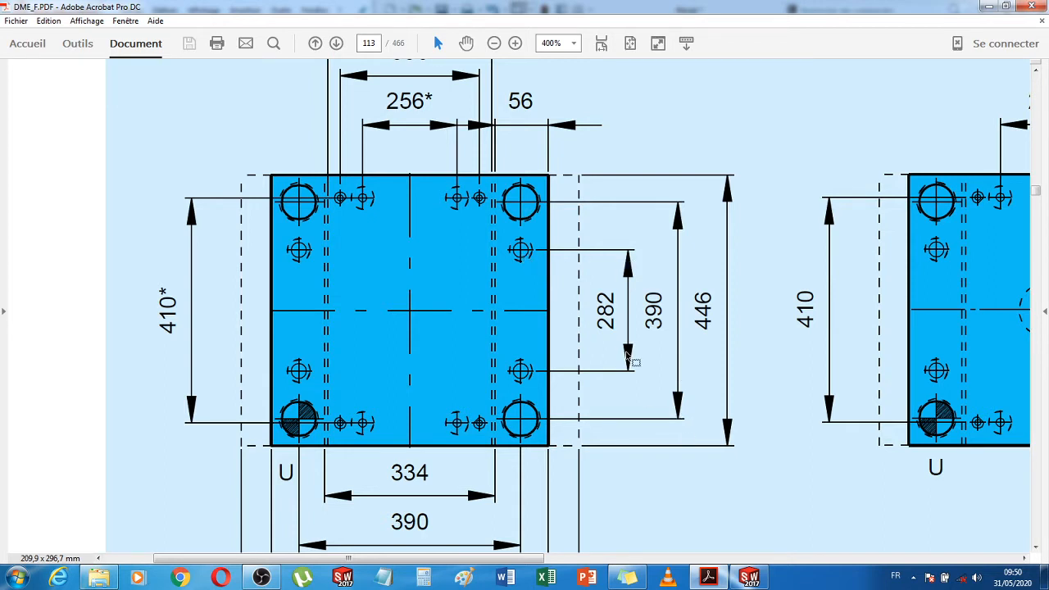
{"action": "left_click", "coordinate": [749, 578]}
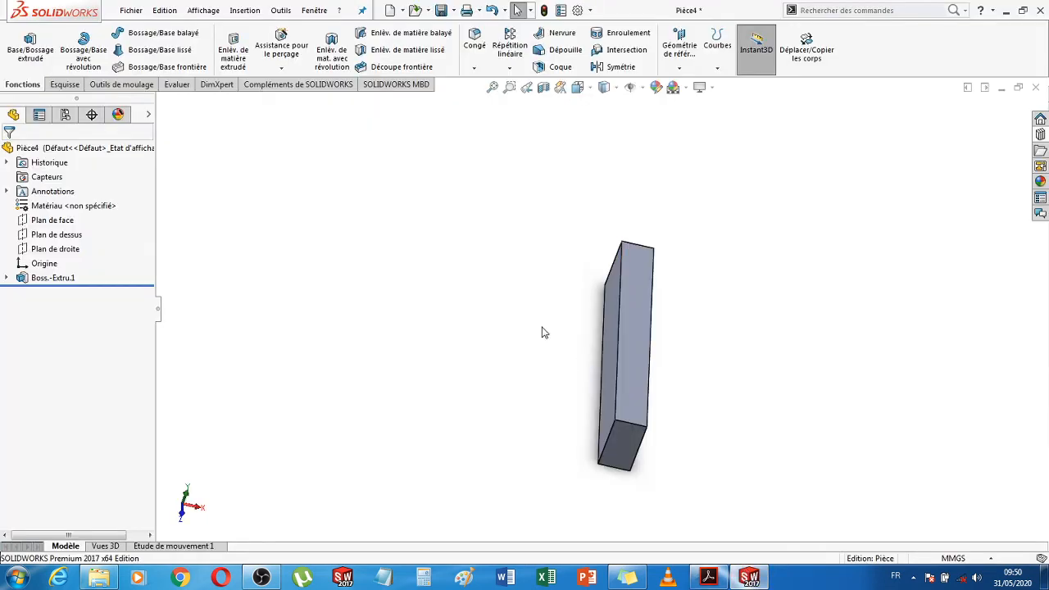
{"action": "left_click", "coordinate": [637, 284]}
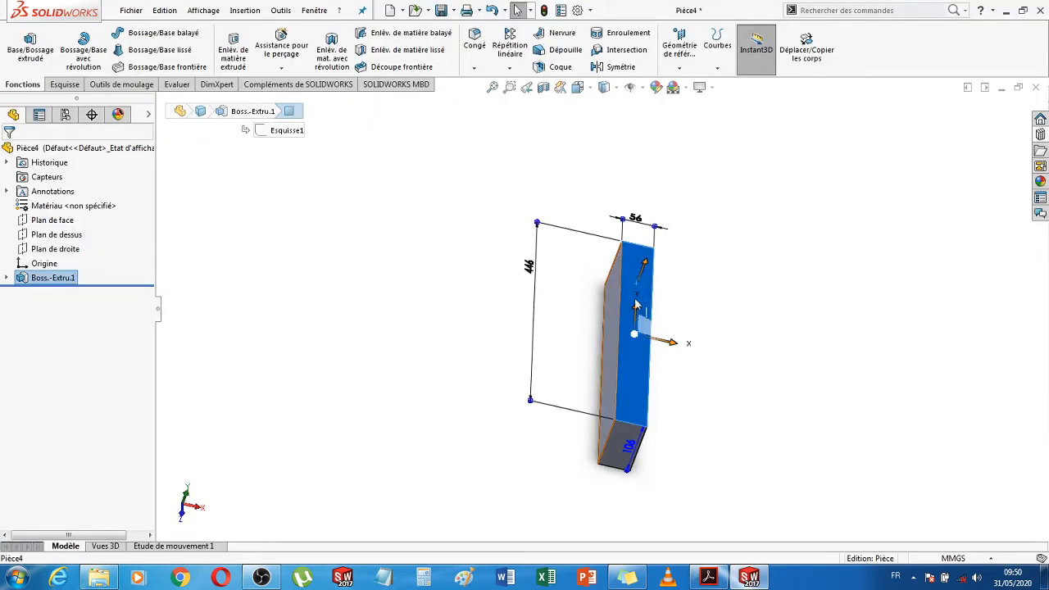
{"action": "left_click", "coordinate": [66, 87]}
{"action": "left_click", "coordinate": [121, 33]}
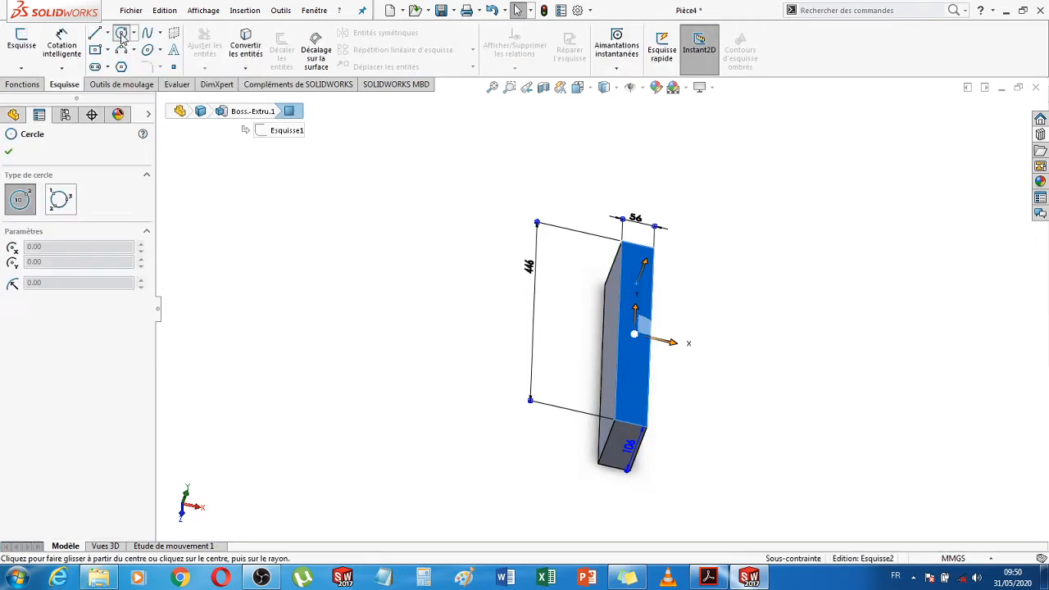
{"action": "left_click", "coordinate": [637, 259]}
{"action": "left_click", "coordinate": [642, 277]}
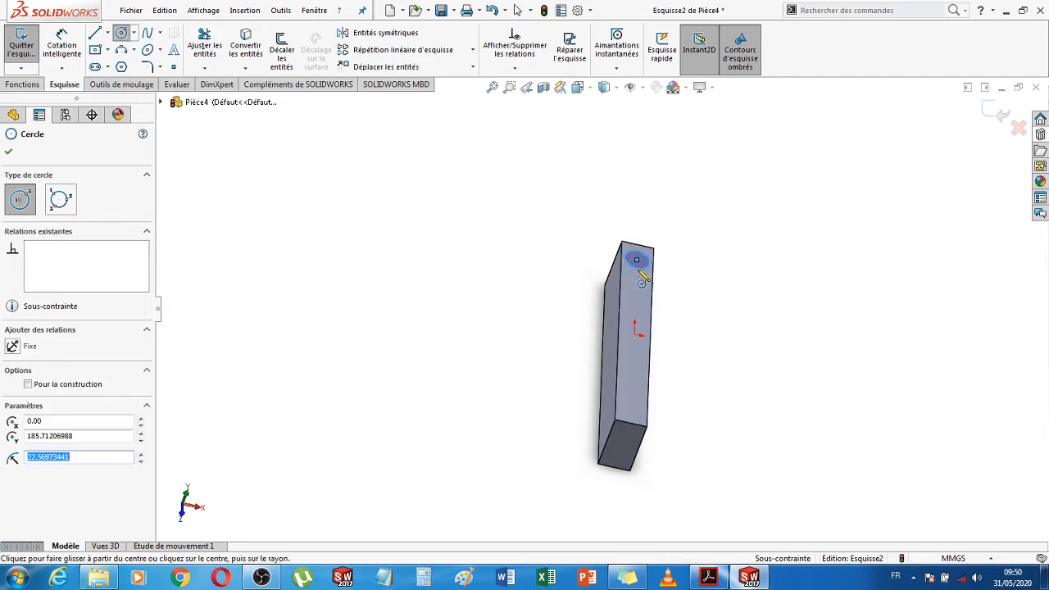
{"action": "left_click", "coordinate": [632, 400]}
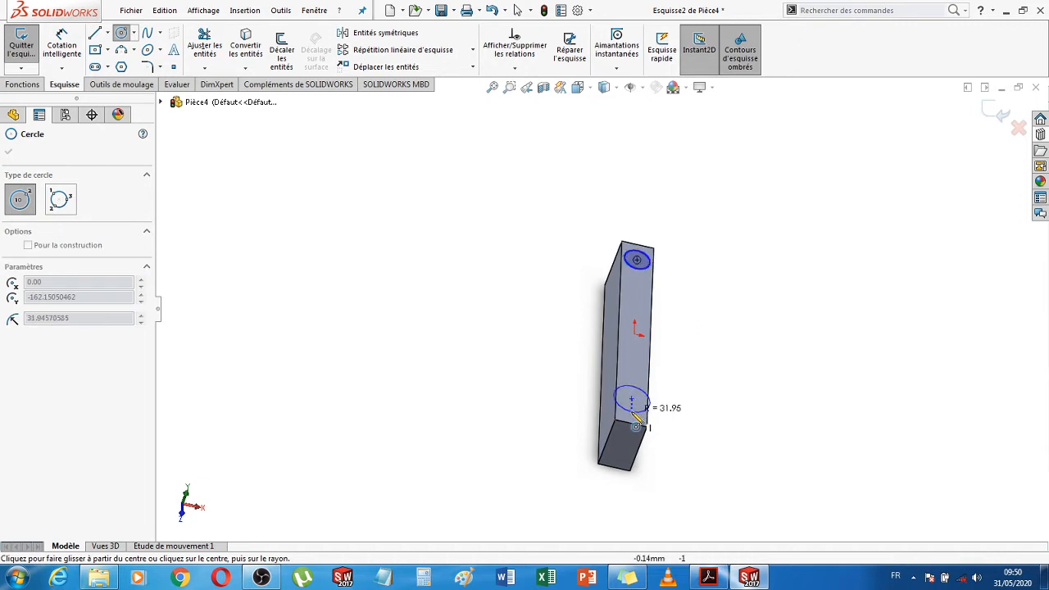
{"action": "left_click", "coordinate": [640, 410]}
Sketch two smaller circles, about 20 mm and 16 mm in radius, between the end circles along the block's centreline
{"action": "left_click", "coordinate": [636, 284]}
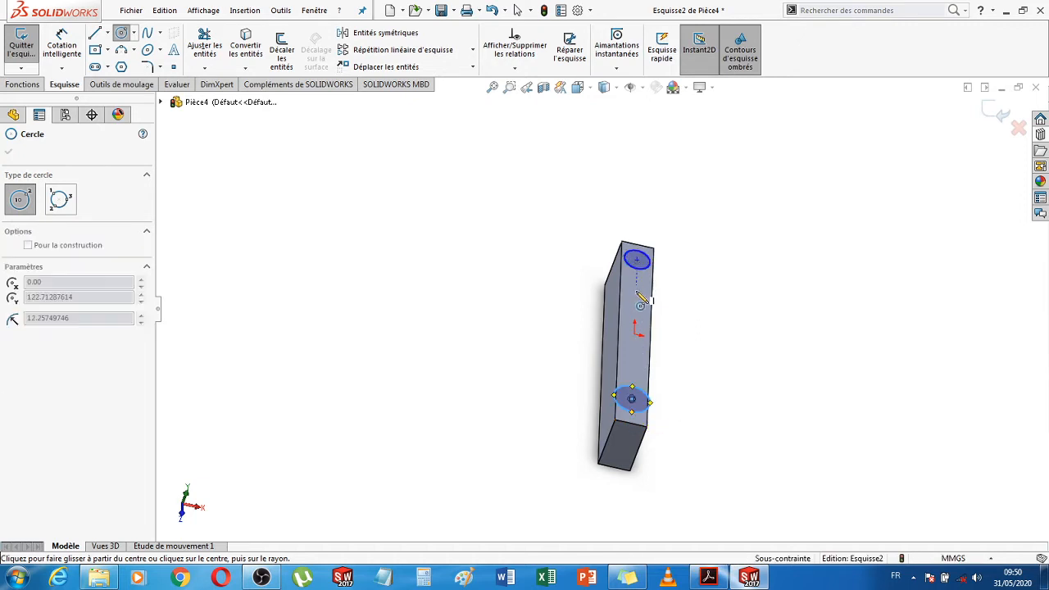
{"action": "left_click", "coordinate": [642, 303]}
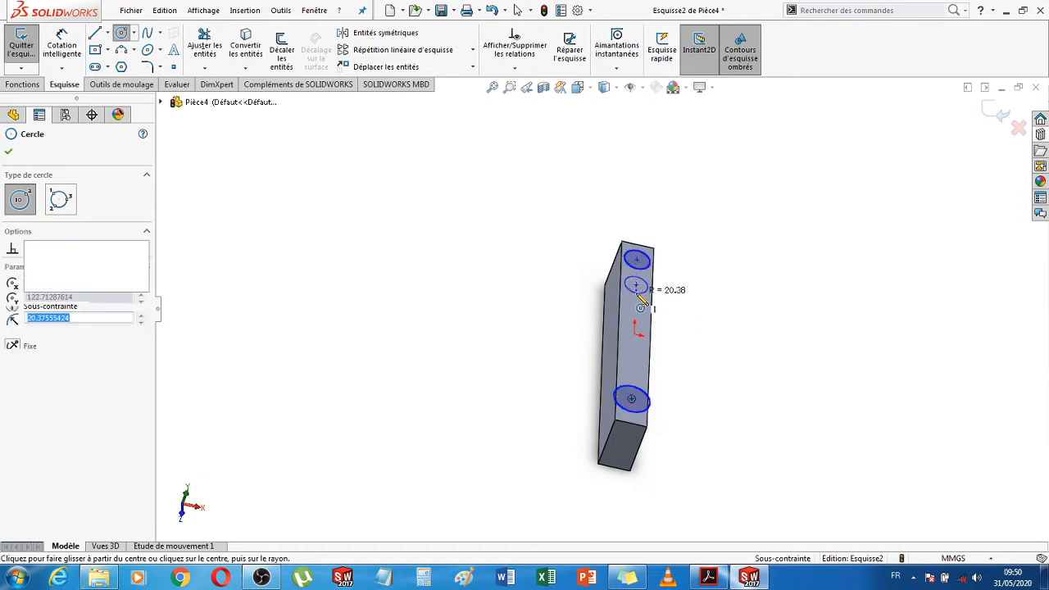
{"action": "left_click", "coordinate": [637, 361]}
{"action": "left_click", "coordinate": [637, 372]}
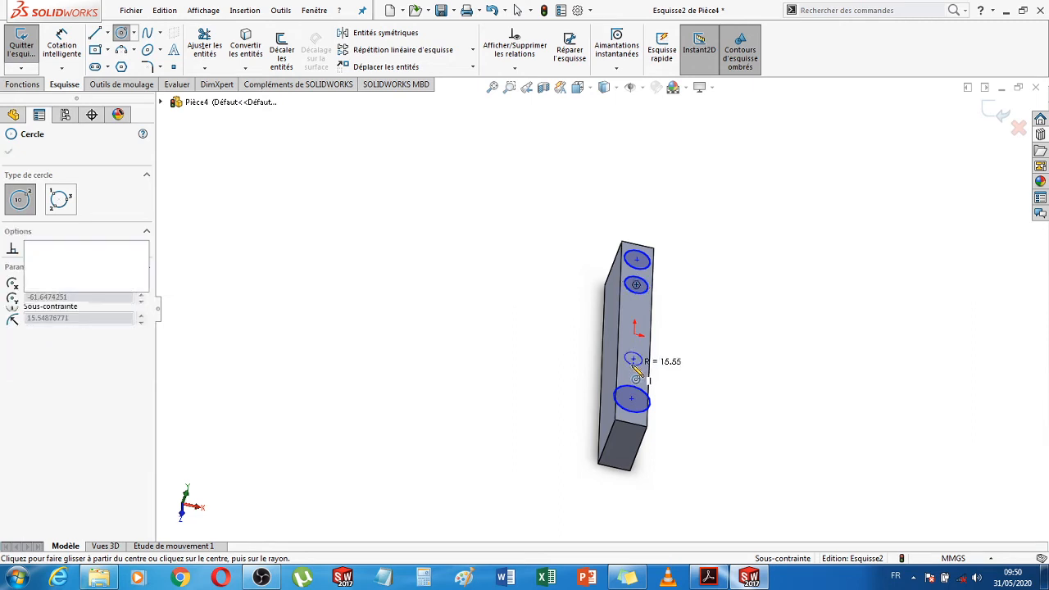
{"action": "key", "text": "Escape"}
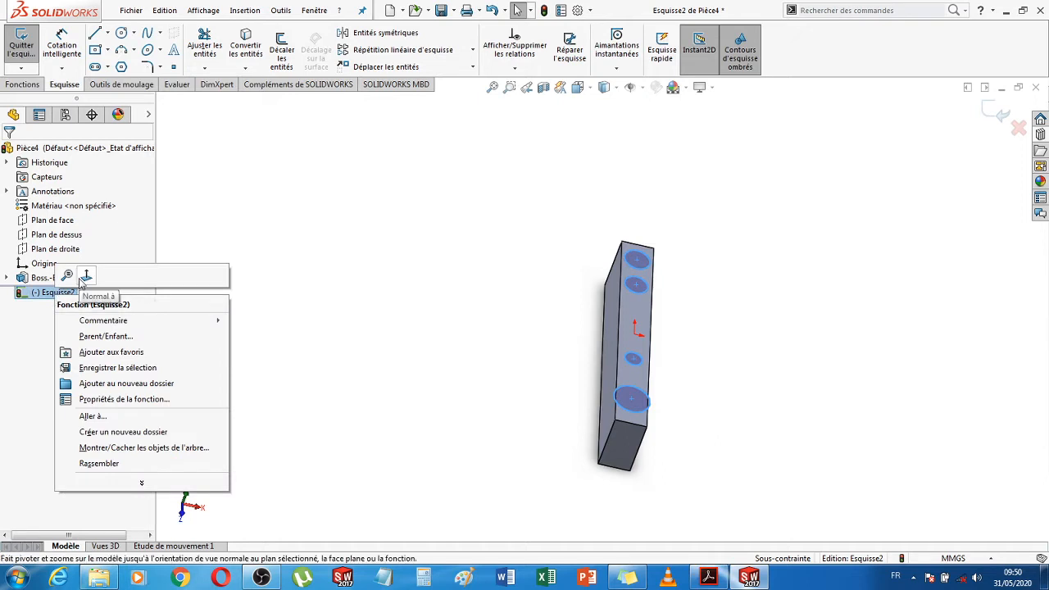
View the circle sketch face-on and set the centre distance between the two outer circles to 390 mm
{"action": "left_click", "coordinate": [86, 275]}
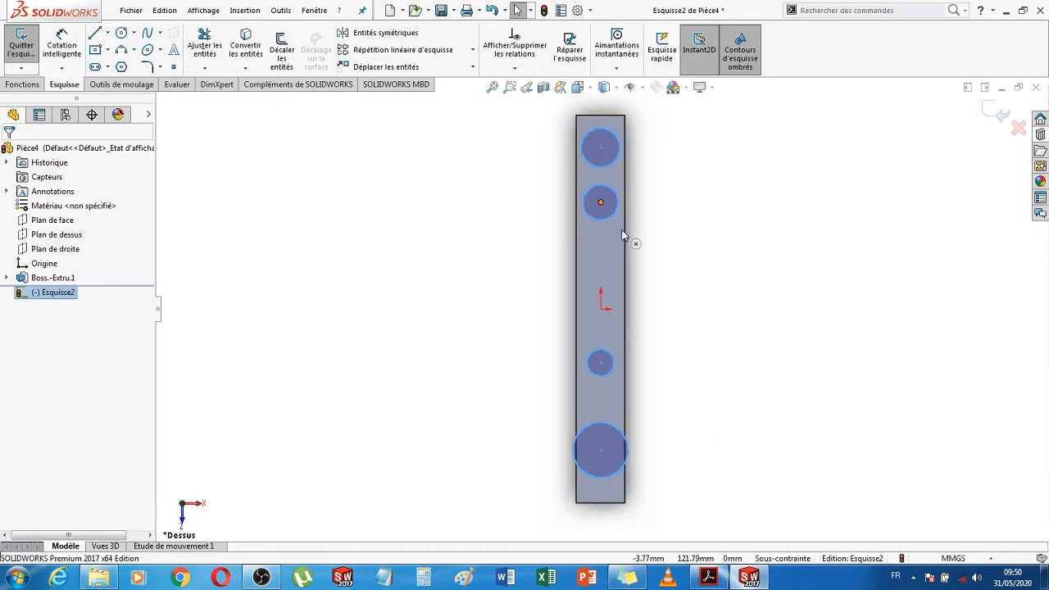
{"action": "left_click", "coordinate": [443, 248]}
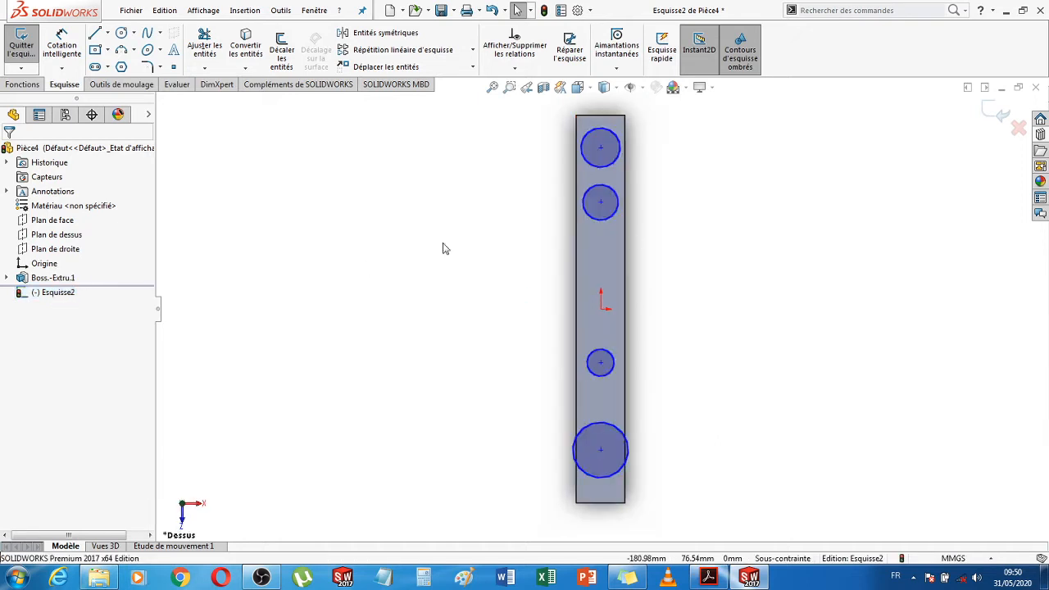
{"action": "left_click", "coordinate": [74, 54]}
{"action": "left_click", "coordinate": [601, 148]}
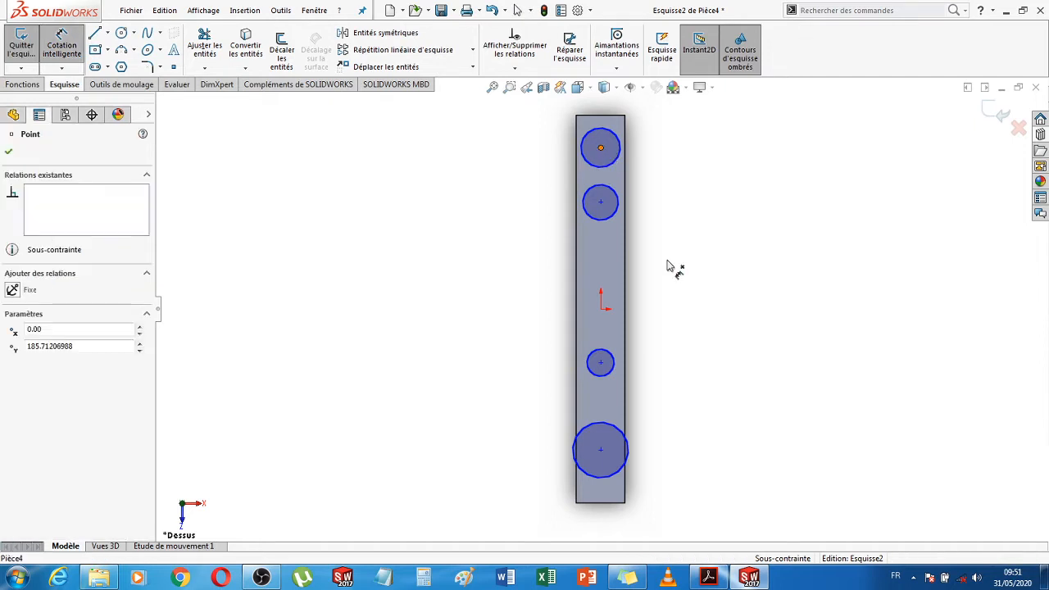
{"action": "left_click", "coordinate": [601, 451]}
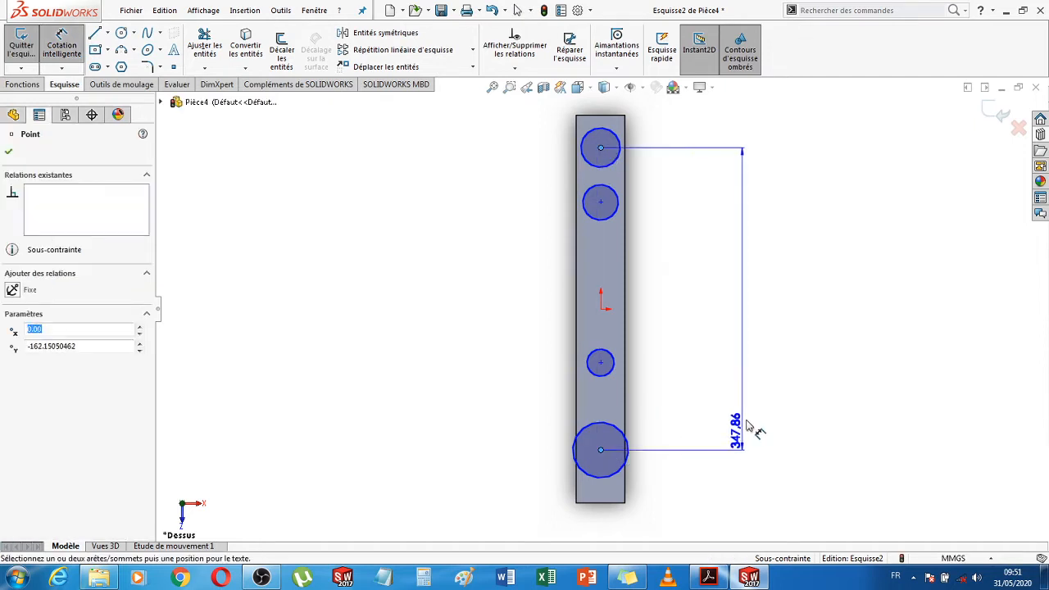
{"action": "left_click", "coordinate": [746, 425]}
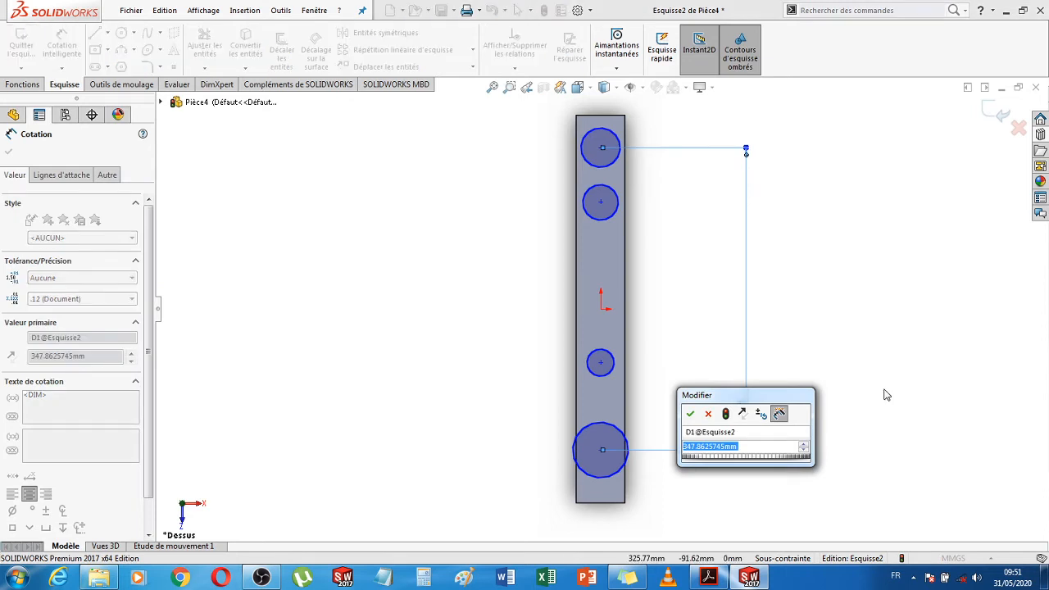
{"action": "type", "text": "390"}
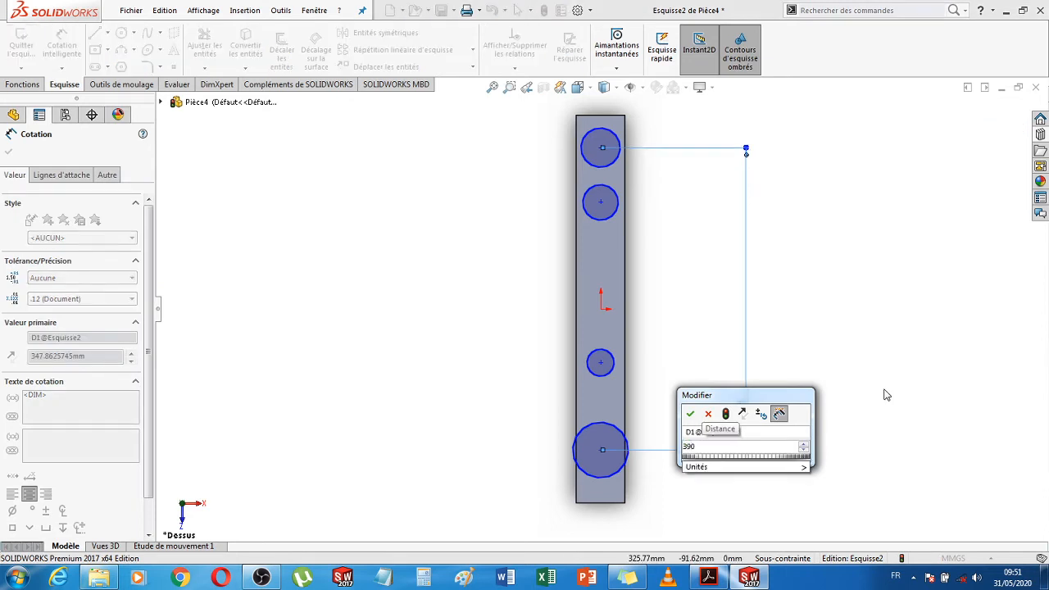
{"action": "key", "text": "Return"}
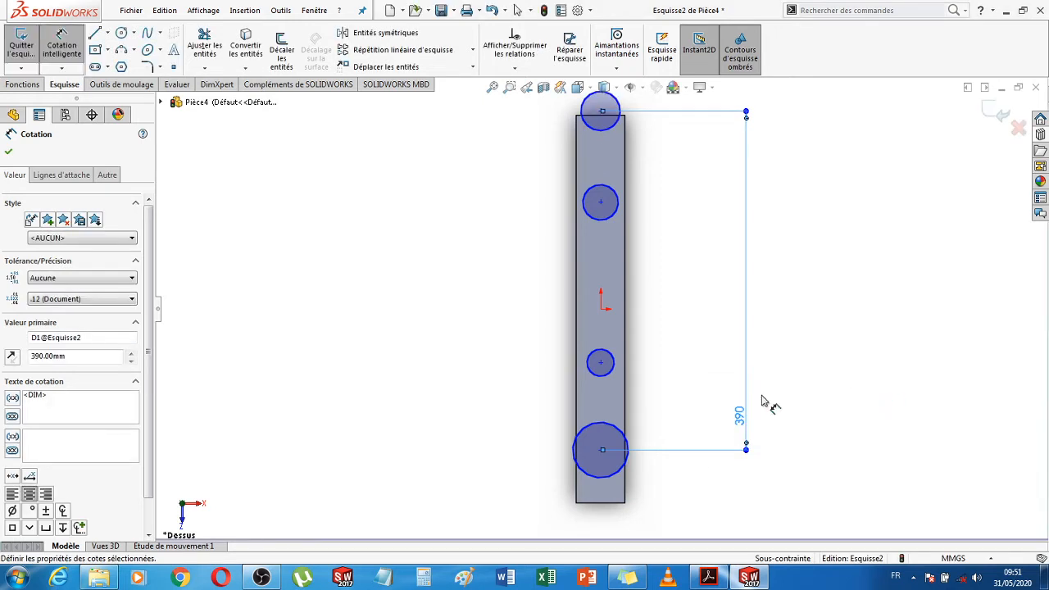
Set the centre distance between the two inner circles to 282 mm
{"action": "left_click", "coordinate": [601, 203]}
{"action": "left_click", "coordinate": [600, 362]}
{"action": "left_click", "coordinate": [465, 371]}
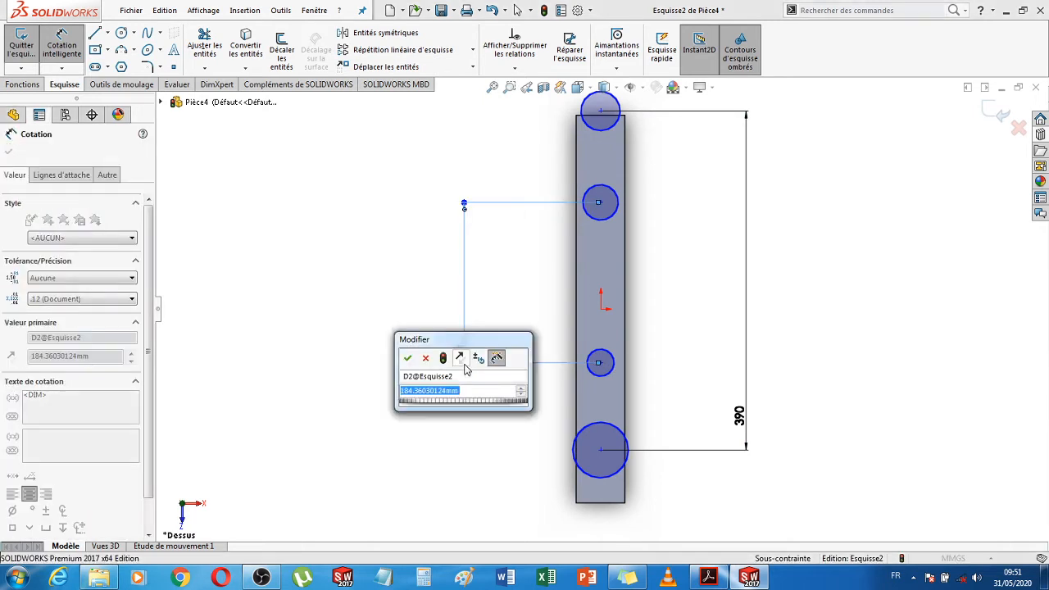
{"action": "type", "text": "282"}
{"action": "key", "text": "Return"}
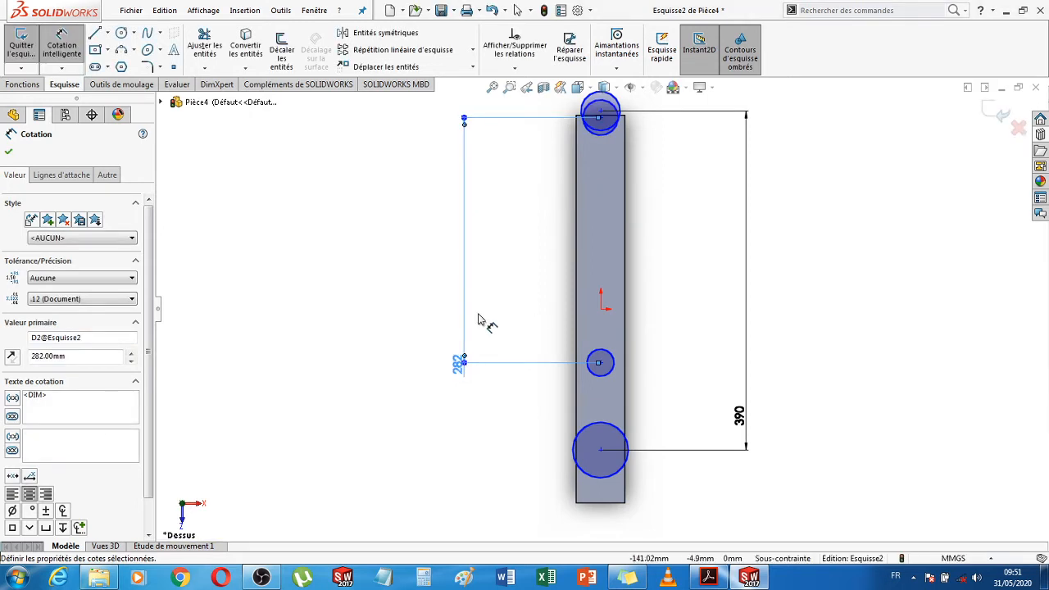
{"action": "key", "text": "Escape"}
{"action": "key", "text": "Escape"}
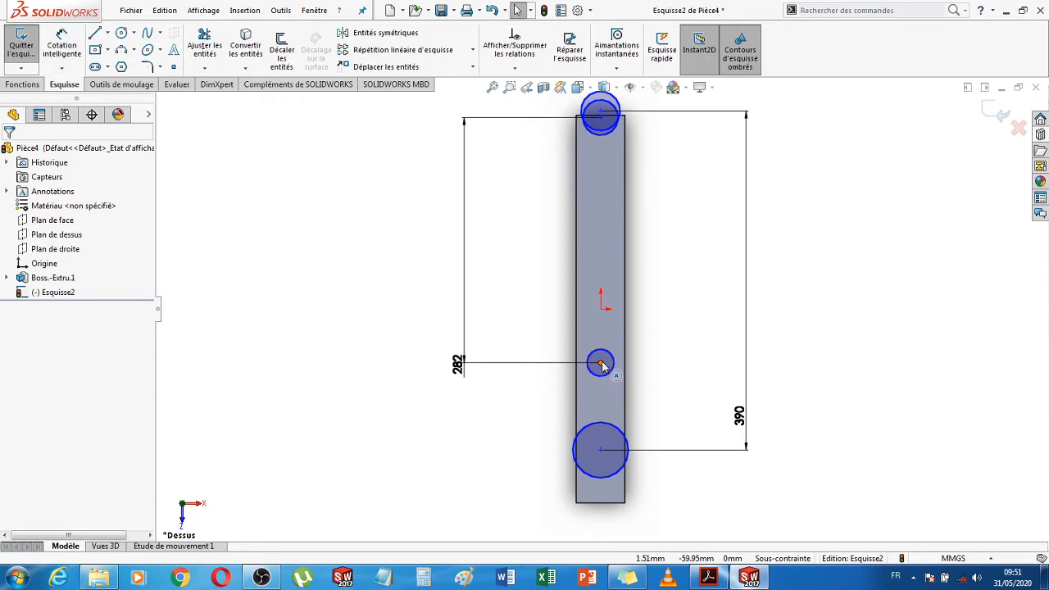
Shift both circle pairs lengthwise so the lower inner centre sits about 105 mm and the lower outer centre about 180 mm from the origin
{"action": "left_click", "coordinate": [600, 363]}
{"action": "left_click_drag", "start_coordinate": [602, 392], "coordinate": [605, 400]}
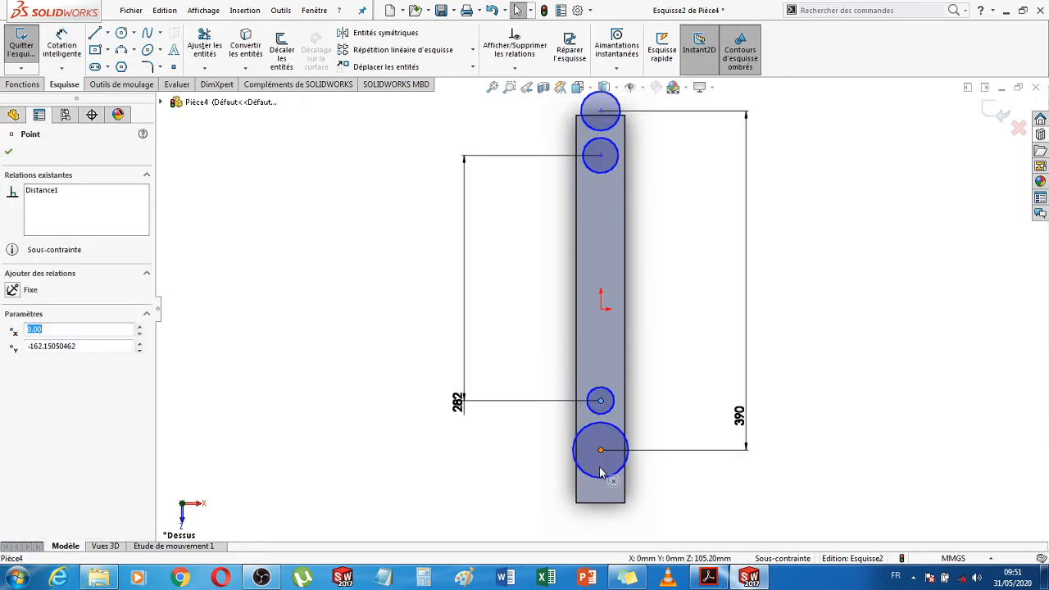
{"action": "left_click_drag", "start_coordinate": [601, 473], "coordinate": [603, 469]}
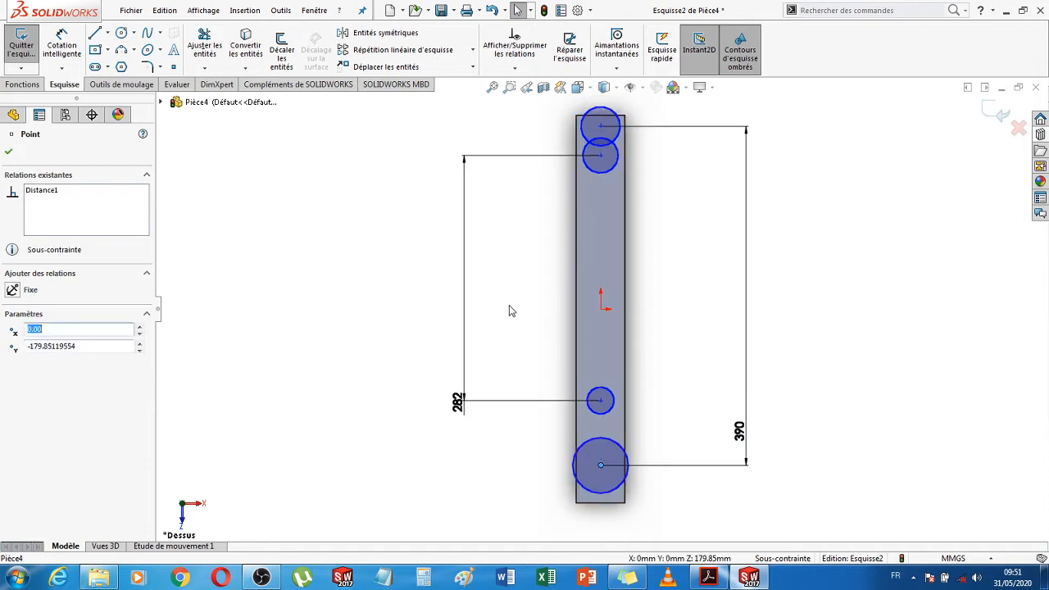
Dimension the lower outer circle's centre from the origin and set the distance to 195 mm
{"action": "left_click", "coordinate": [61, 46]}
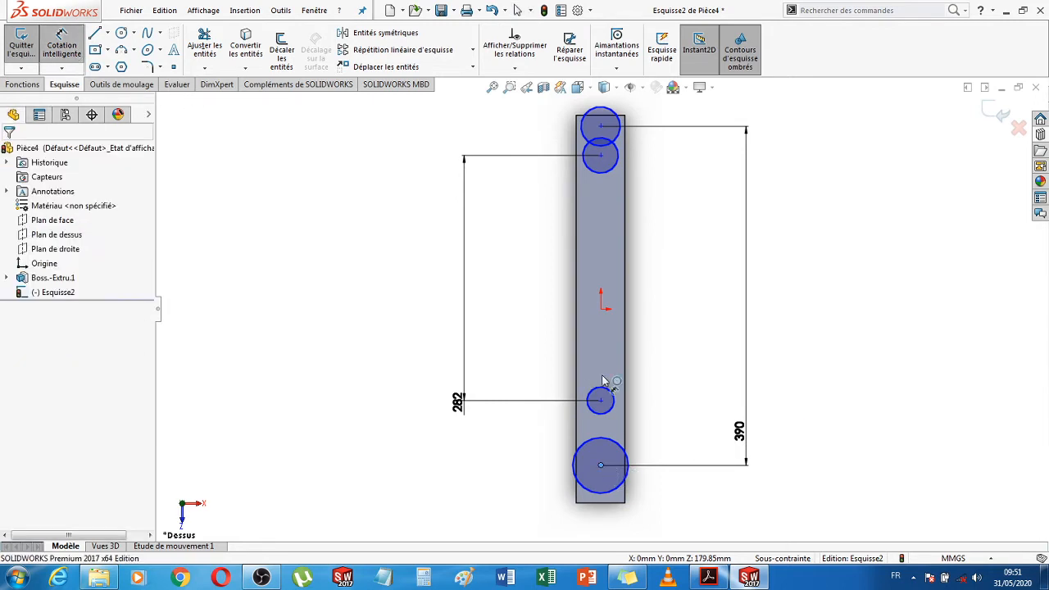
{"action": "left_click", "coordinate": [601, 311]}
{"action": "left_click", "coordinate": [600, 465]}
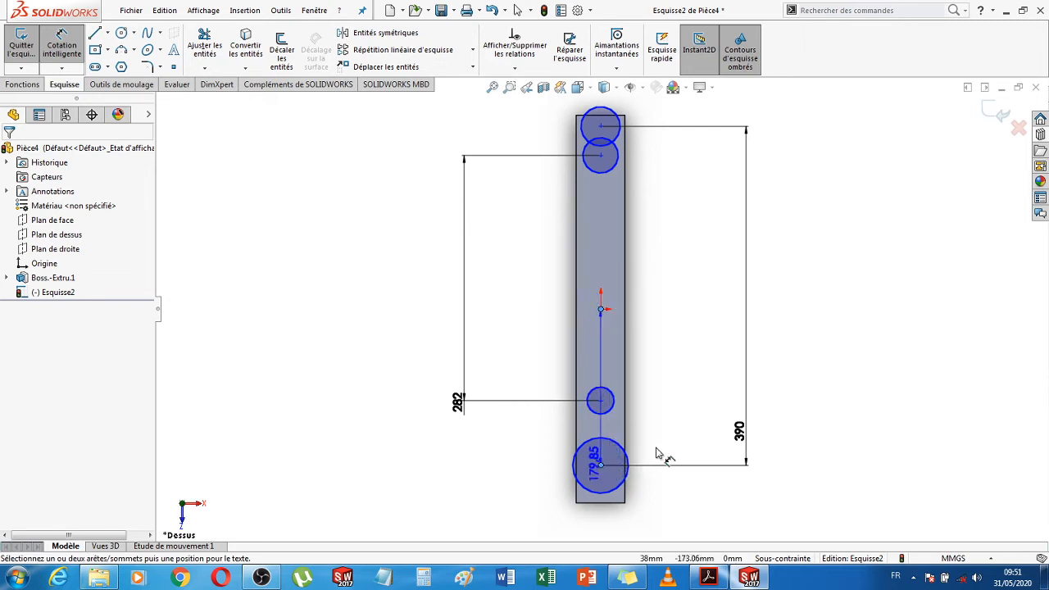
{"action": "left_click", "coordinate": [681, 392]}
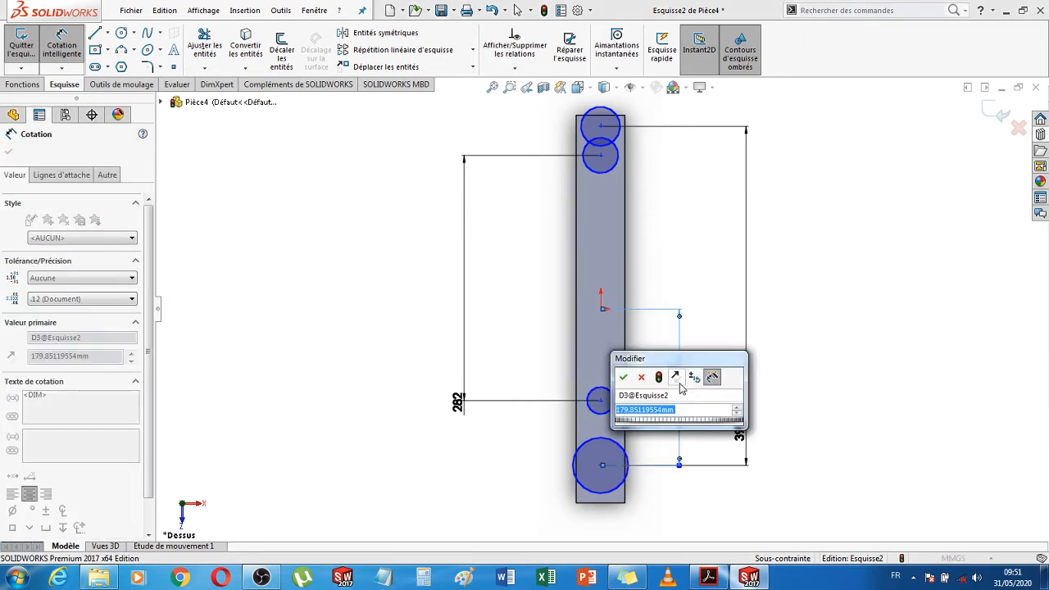
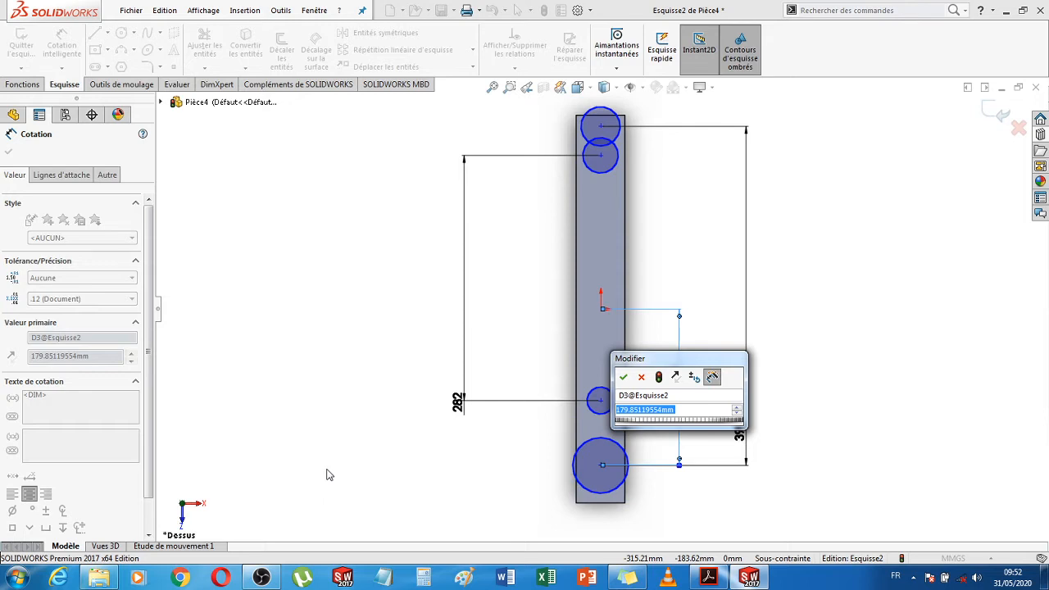
{"action": "key", "text": "Return"}
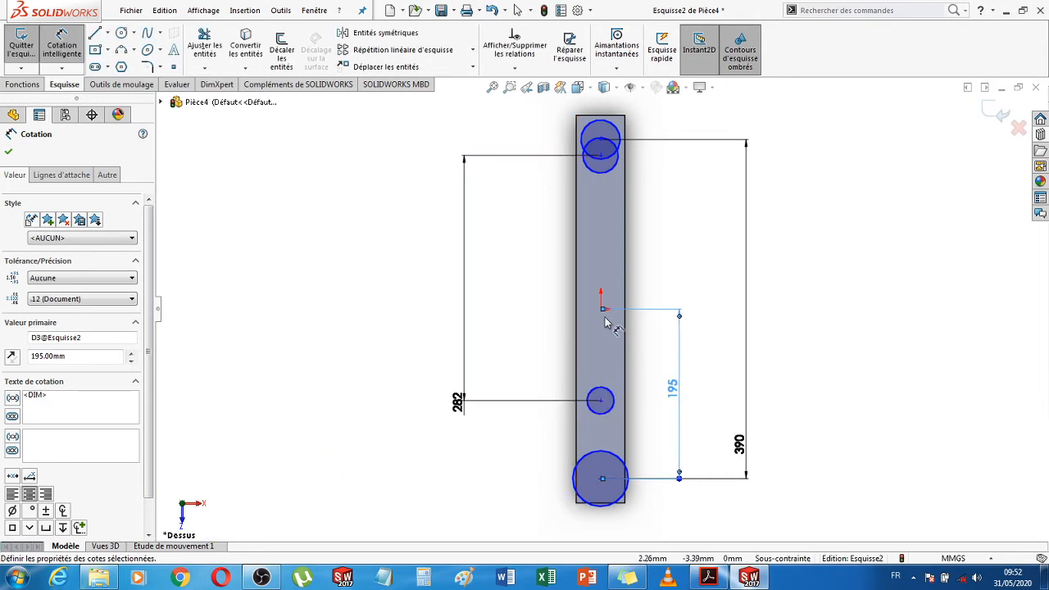
Dimension the lower inner circle's centre from the origin and set the distance to 141 mm
{"action": "left_click", "coordinate": [601, 401]}
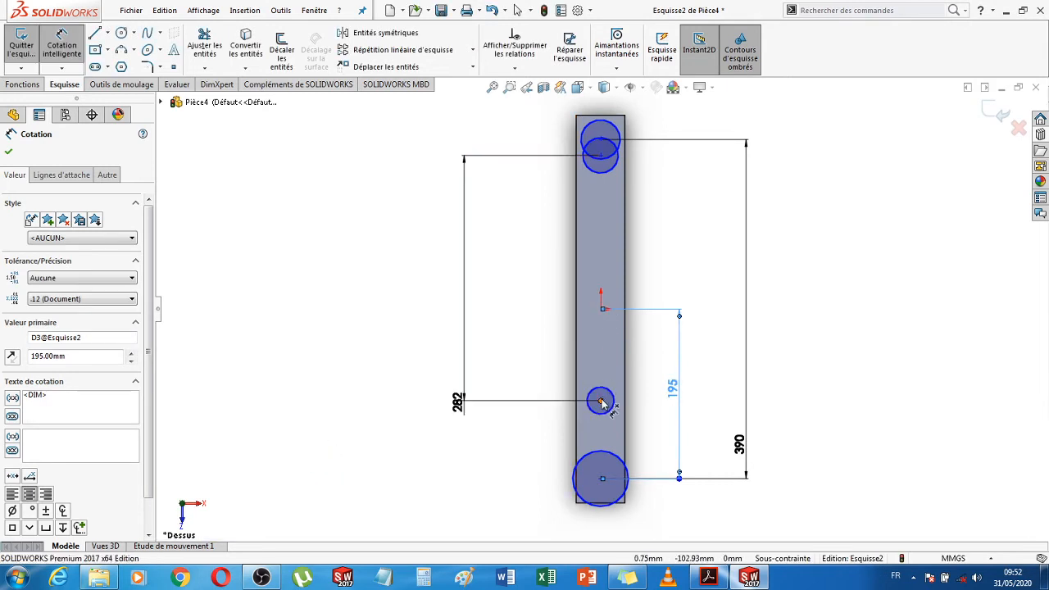
{"action": "left_click", "coordinate": [602, 311]}
{"action": "left_click", "coordinate": [517, 319]}
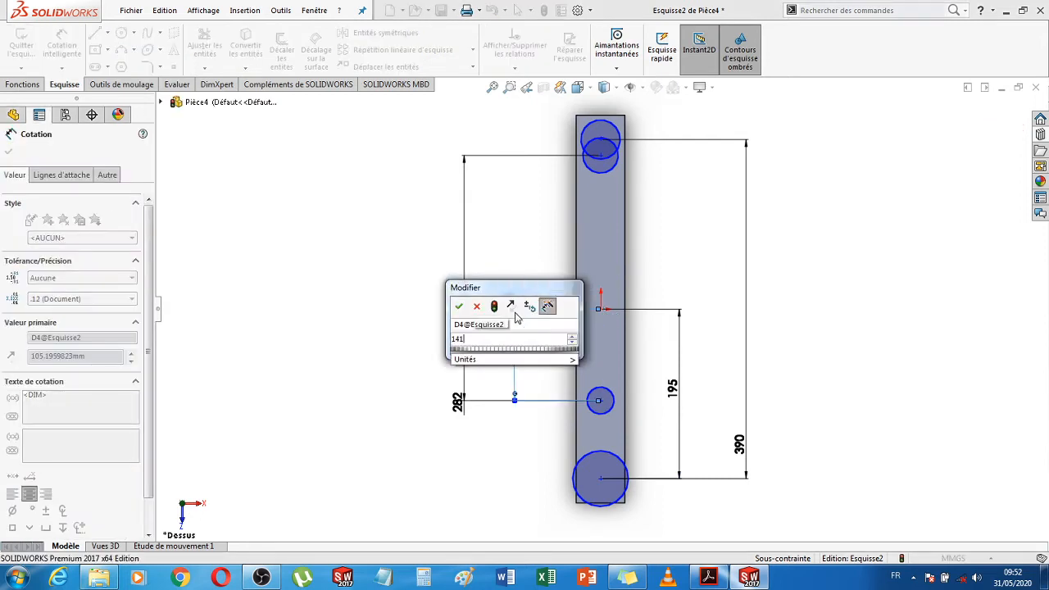
{"action": "key", "text": "Return"}
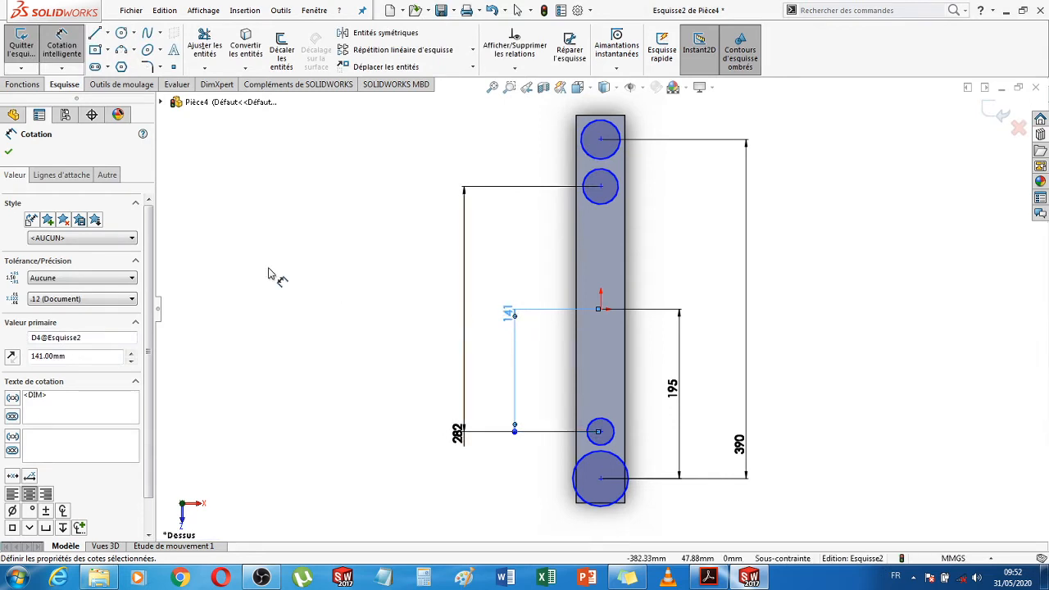
{"action": "key", "text": "Escape"}
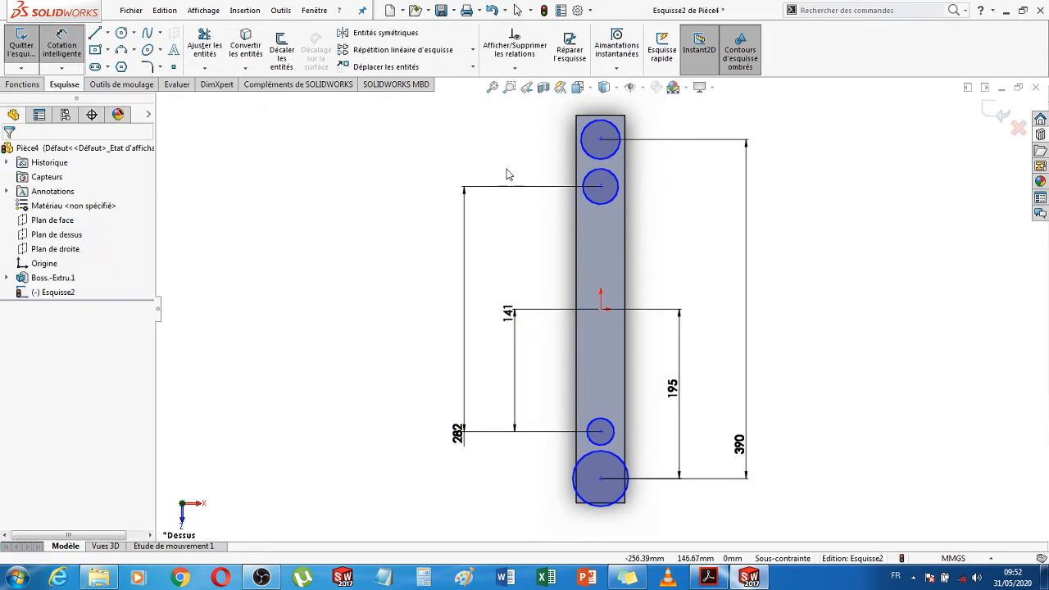
Set the diameter of both outer end circles to 42 mm
{"action": "left_click", "coordinate": [616, 128]}
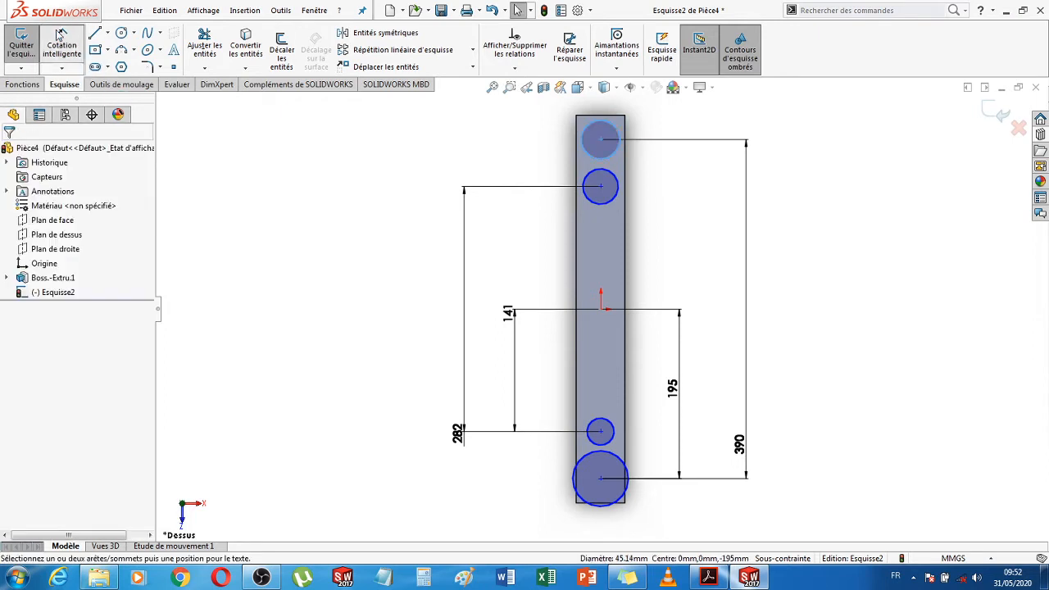
{"action": "left_click", "coordinate": [509, 141]}
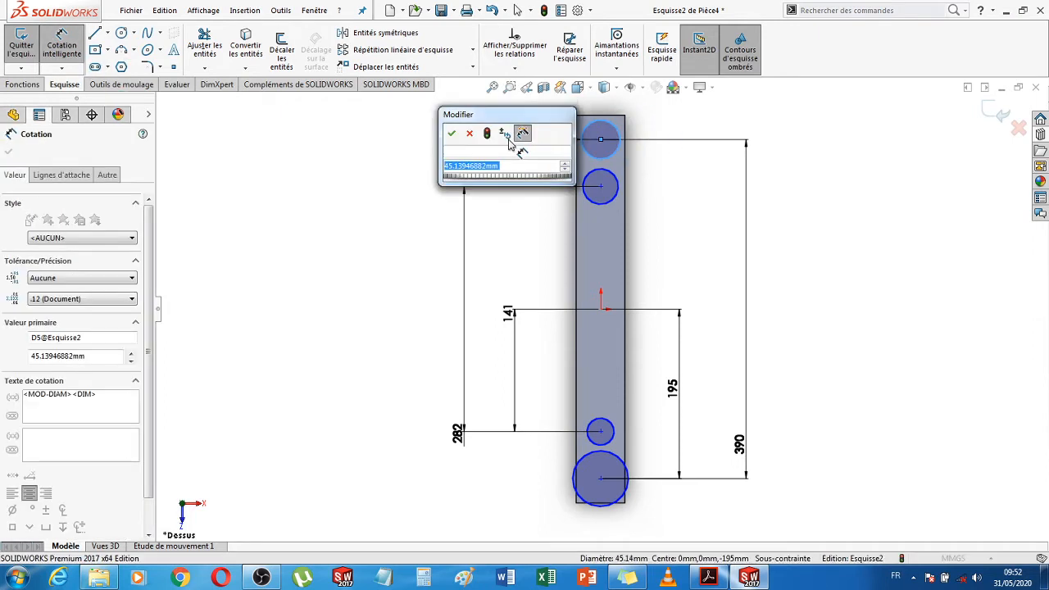
{"action": "type", "text": "42"}
{"action": "key", "text": "Return"}
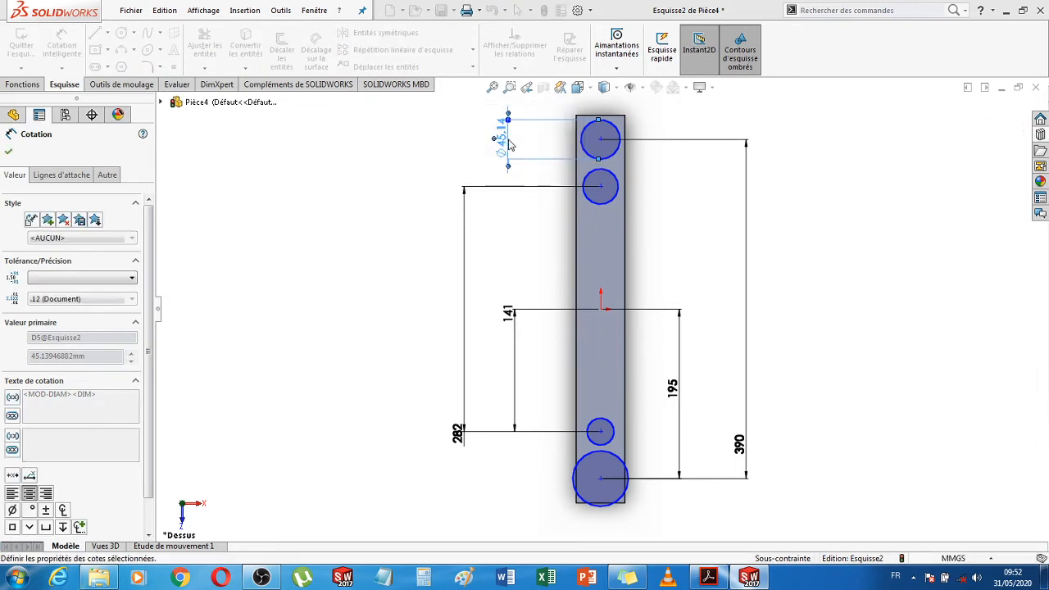
{"action": "left_click", "coordinate": [633, 490]}
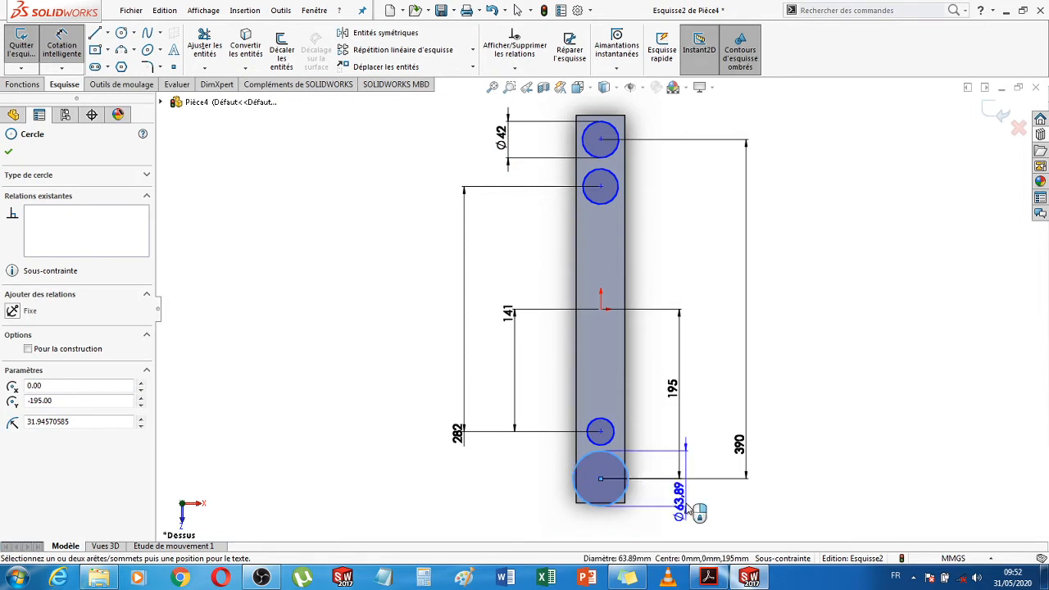
{"action": "left_click", "coordinate": [689, 508]}
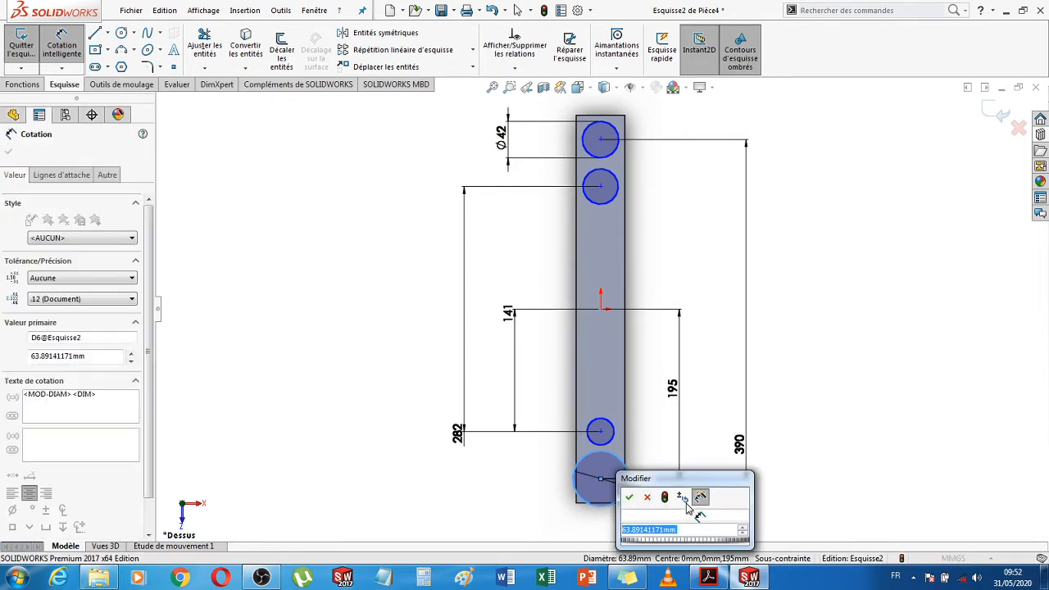
{"action": "key", "text": "Return"}
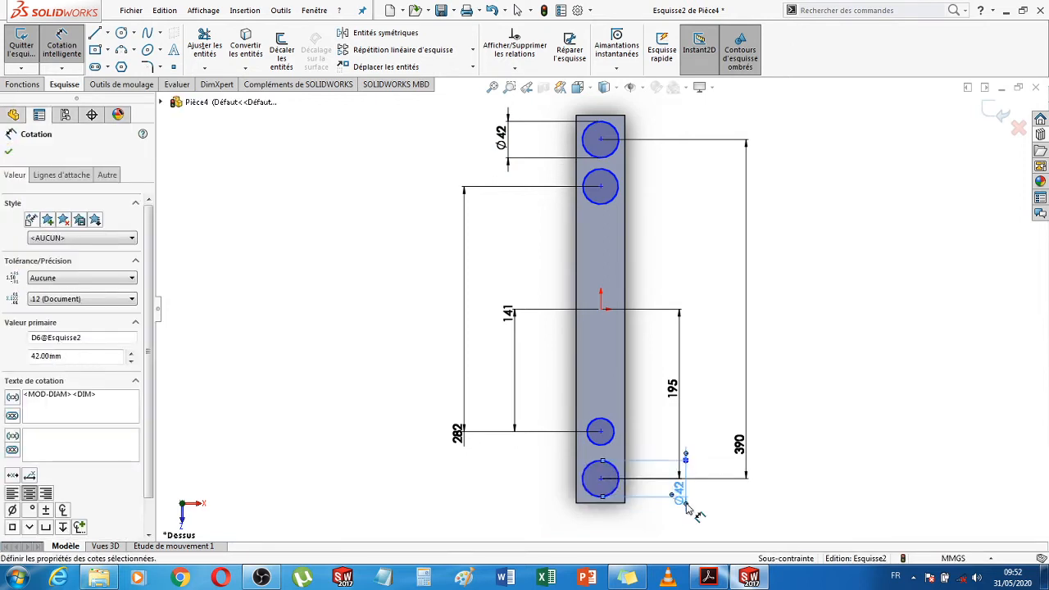
Set the diameter of both inner circles to 17.5 mm and finish the sketch
{"action": "left_click", "coordinate": [587, 424]}
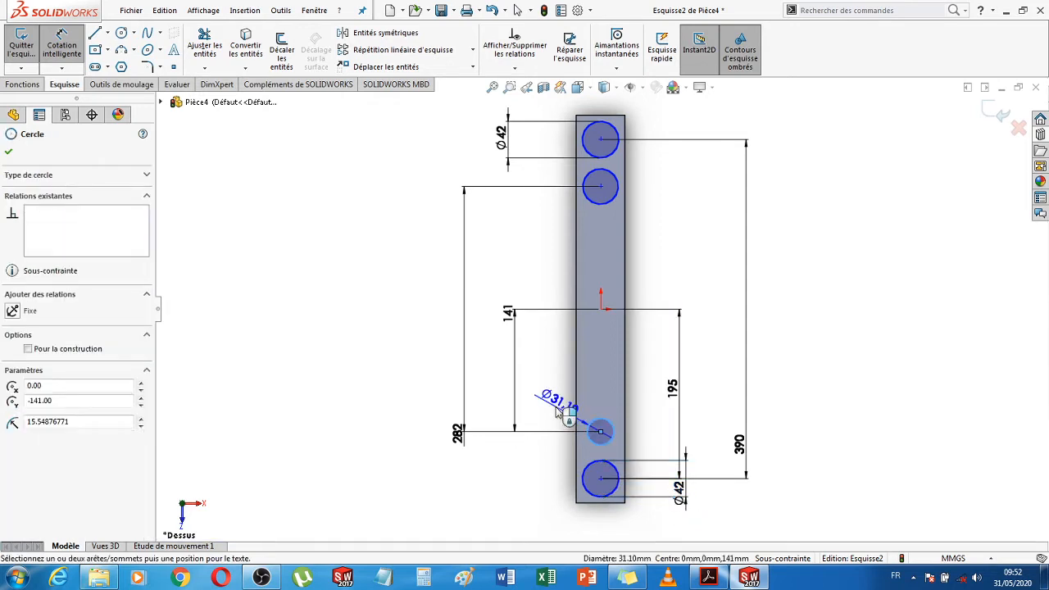
{"action": "left_click", "coordinate": [557, 408]}
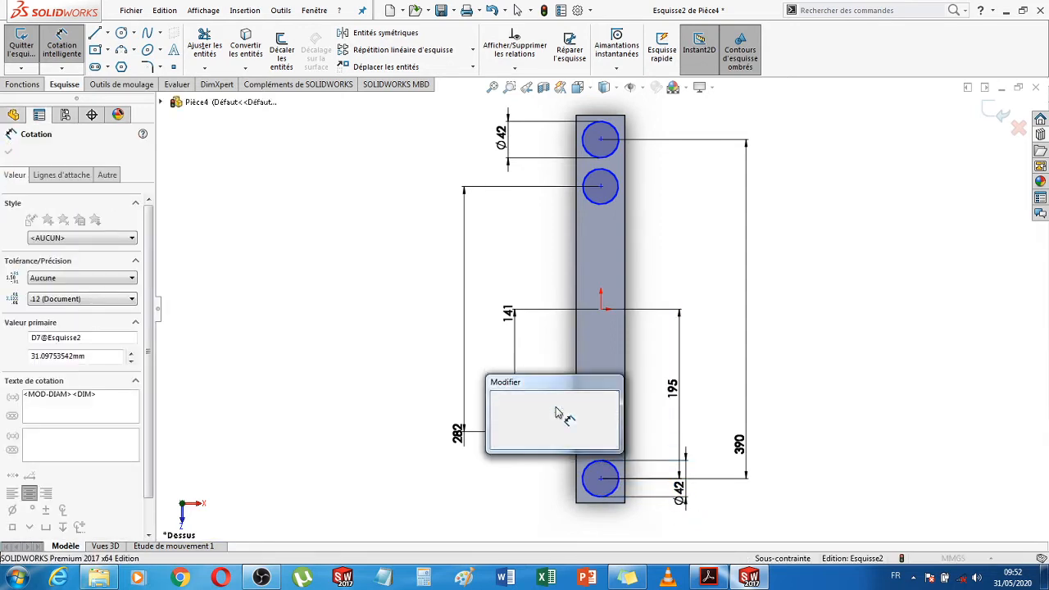
{"action": "type", "text": "17.5"}
{"action": "key", "text": "Return"}
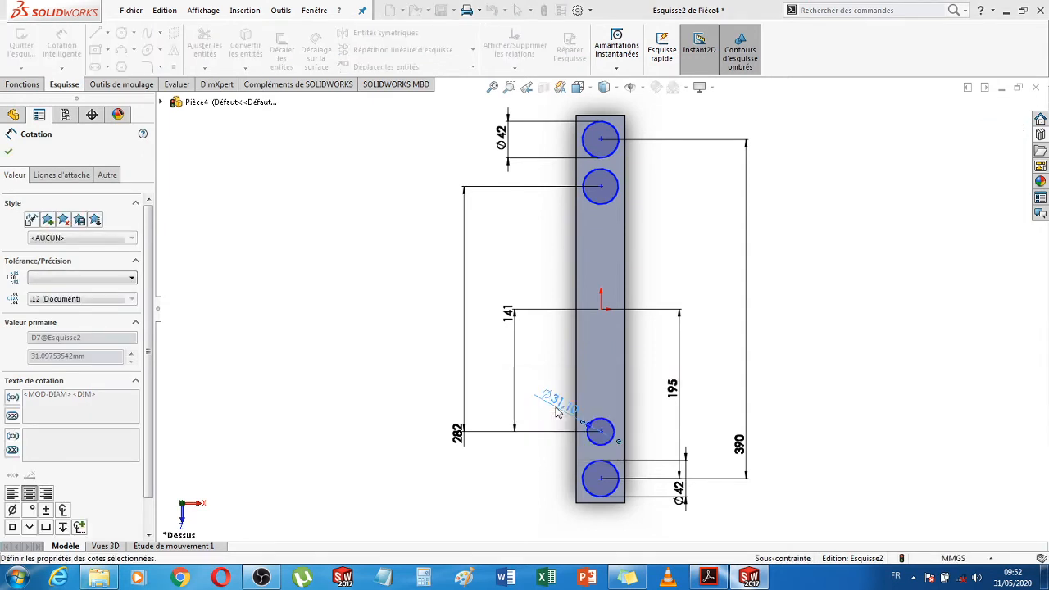
{"action": "left_click", "coordinate": [615, 196]}
{"action": "left_click", "coordinate": [667, 200]}
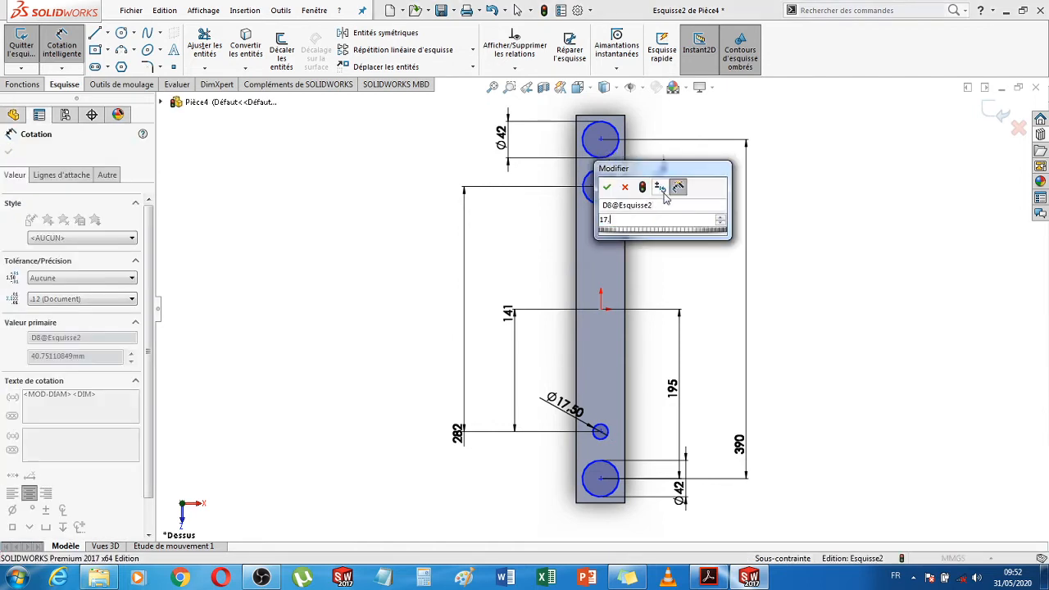
{"action": "key", "text": "Return"}
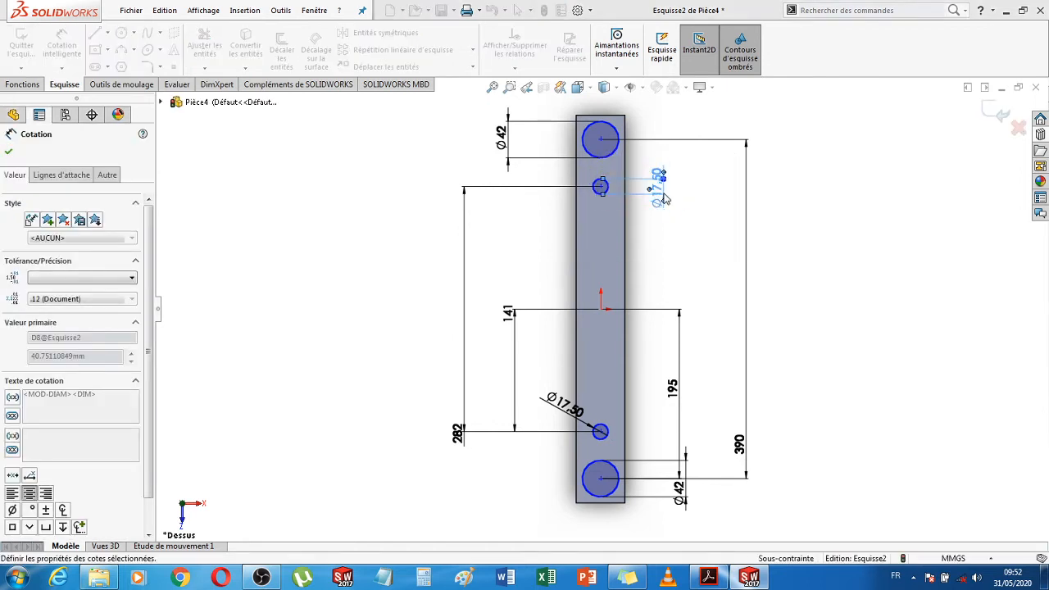
{"action": "left_click", "coordinate": [996, 117]}
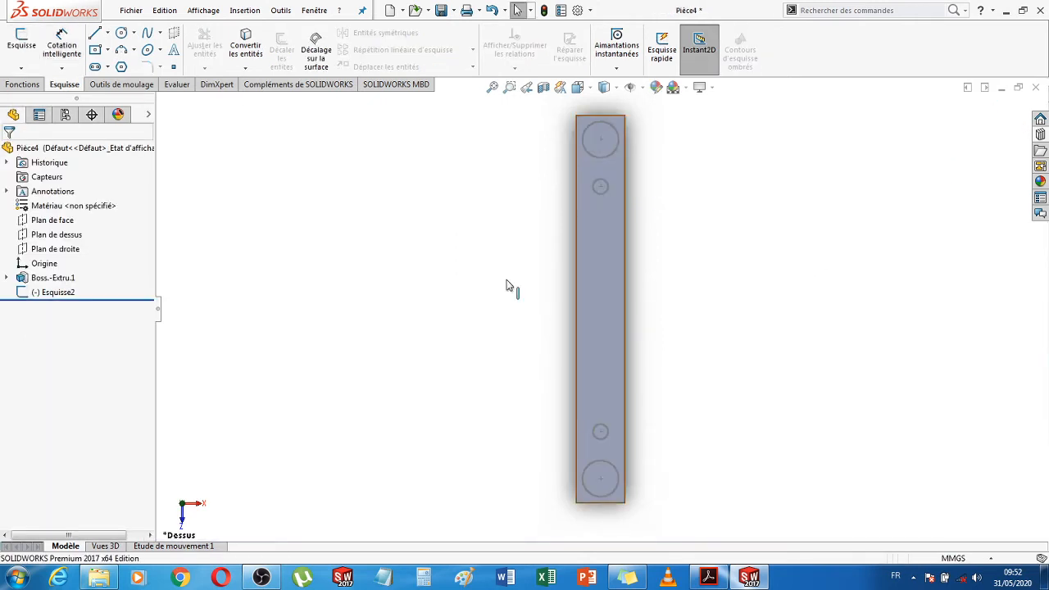
Cut-extrude the sketch with the four circles through the full height of the block
{"action": "left_click", "coordinate": [53, 292]}
{"action": "left_click", "coordinate": [22, 85]}
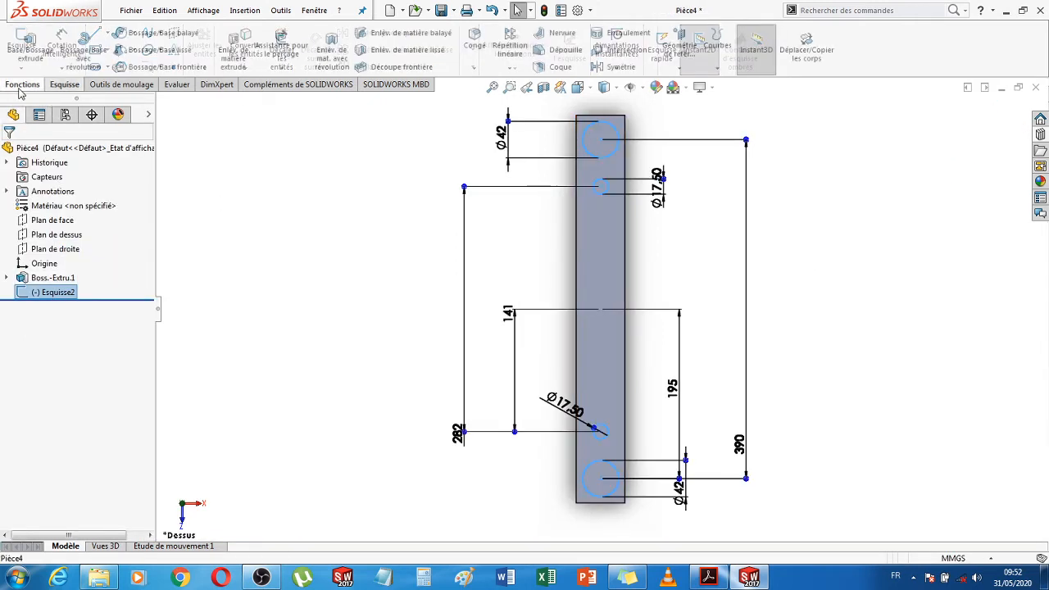
{"action": "left_click", "coordinate": [233, 51]}
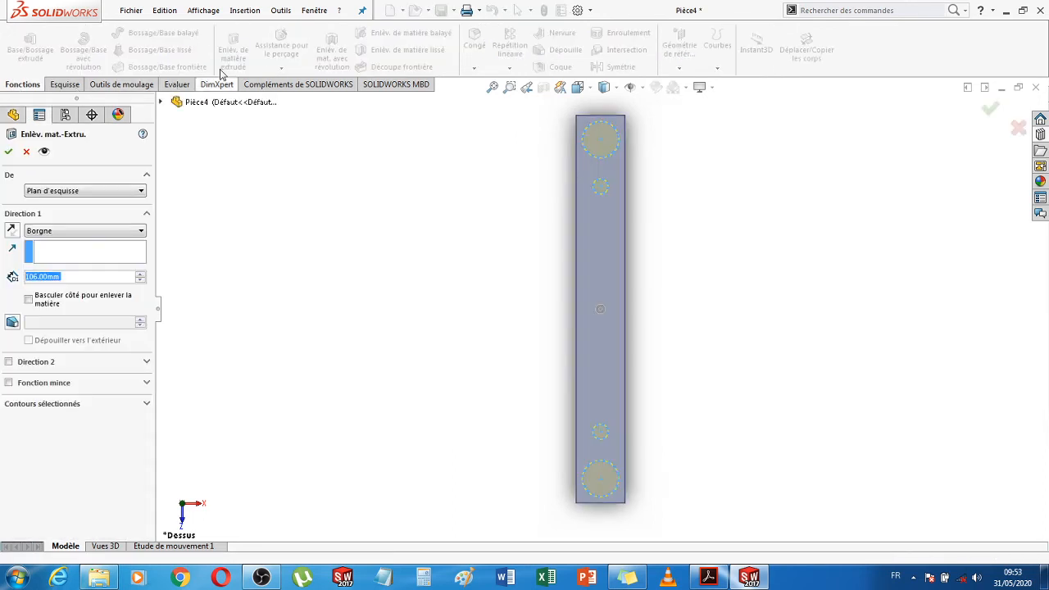
{"action": "left_click", "coordinate": [39, 231]}
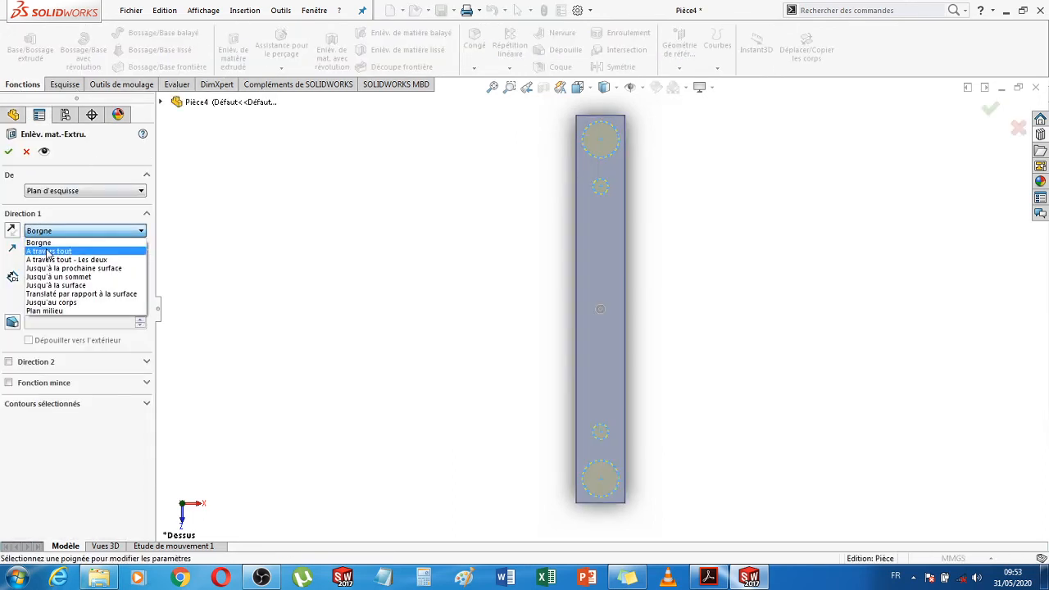
{"action": "left_click", "coordinate": [45, 245]}
{"action": "left_click", "coordinate": [8, 152]}
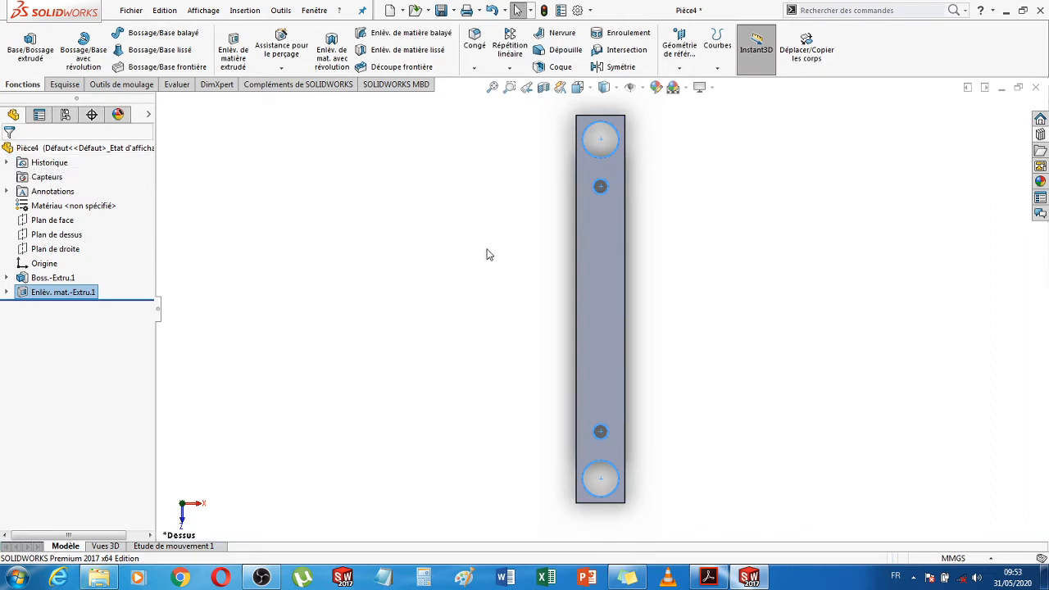
Inspect the drilled block from oblique angles and check the dimensions of its base sketch
{"action": "middle_click_drag", "start_coordinate": [768, 333], "coordinate": [733, 320]}
{"action": "middle_click_drag", "start_coordinate": [519, 337], "coordinate": [525, 361]}
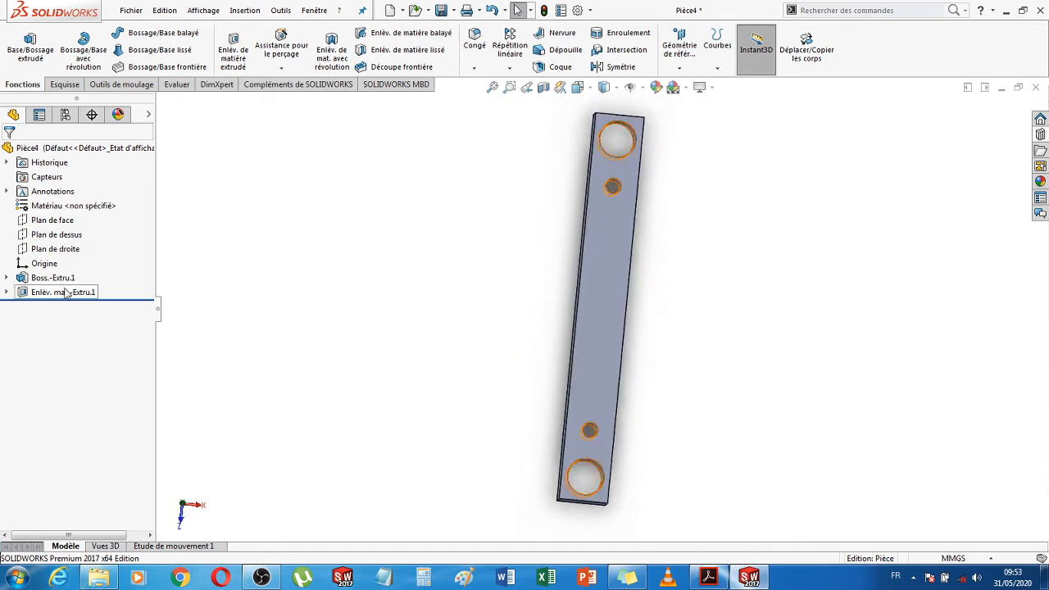
{"action": "left_click", "coordinate": [6, 278]}
{"action": "left_click", "coordinate": [62, 293]}
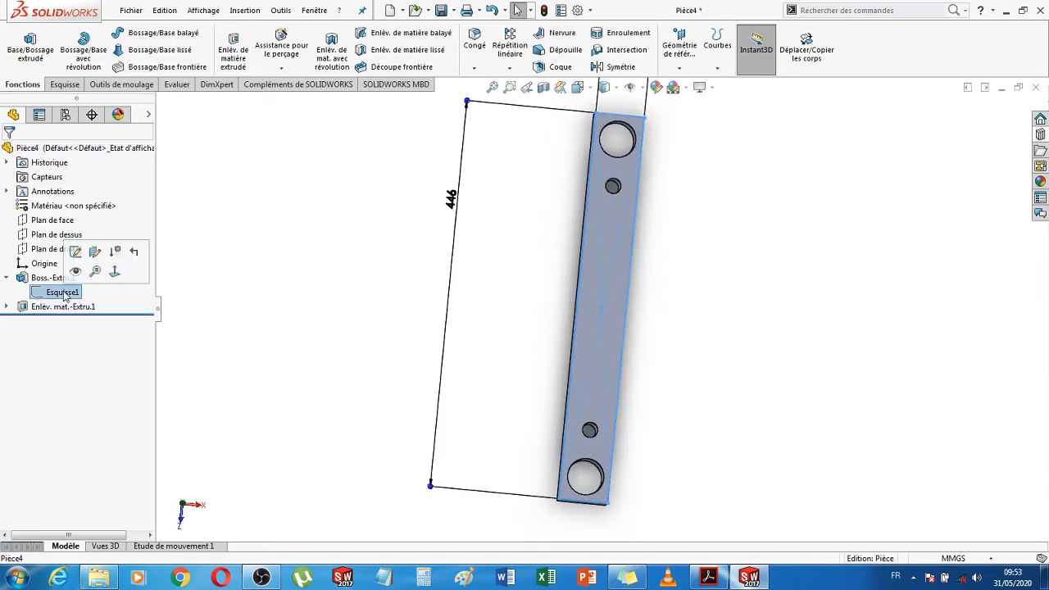
{"action": "left_click", "coordinate": [745, 279]}
{"action": "middle_click_drag", "start_coordinate": [708, 329], "coordinate": [676, 302]}
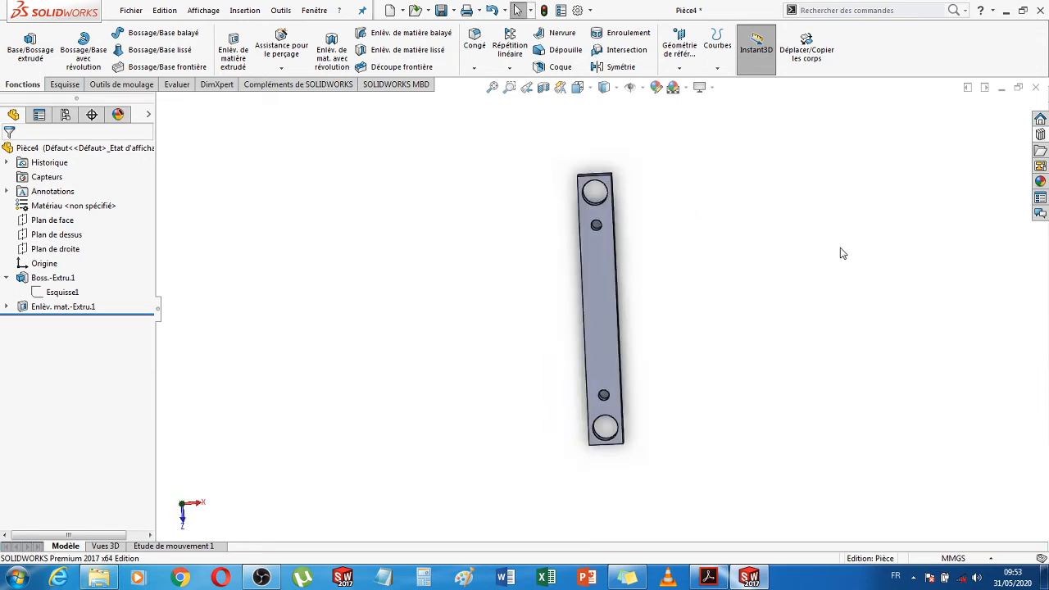
Save the part as Tasseau N30-106 in the TP 2 folder and close it
{"action": "left_click", "coordinate": [442, 11]}
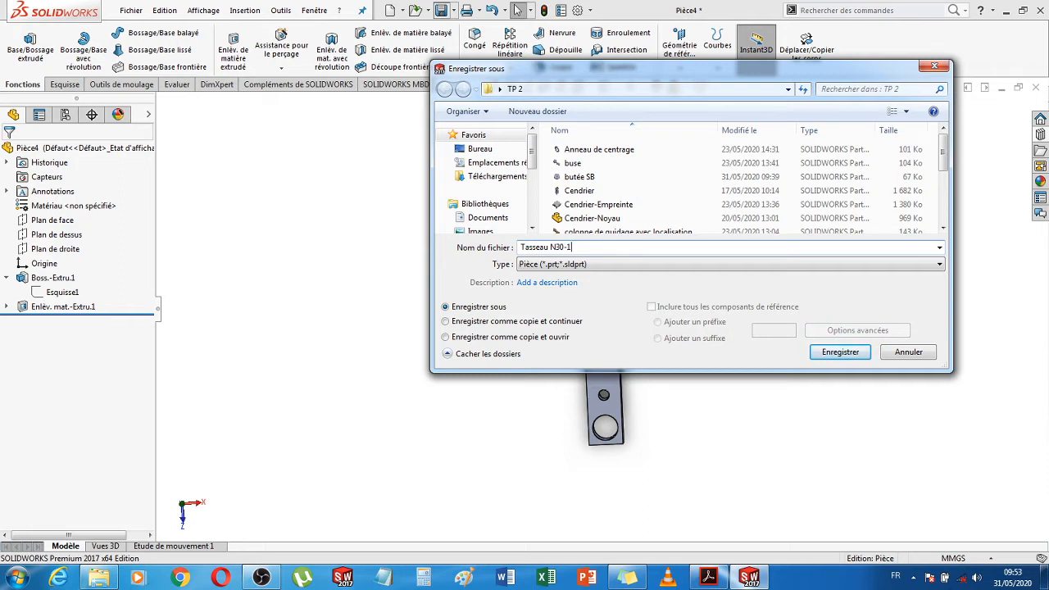
{"action": "key", "text": "Return"}
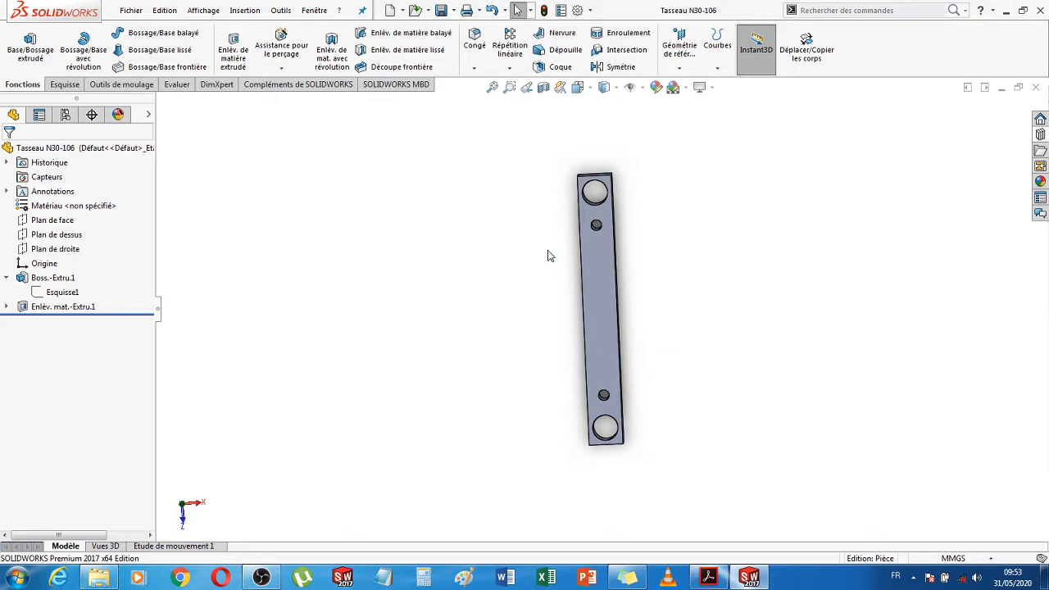
{"action": "left_click", "coordinate": [1037, 88]}
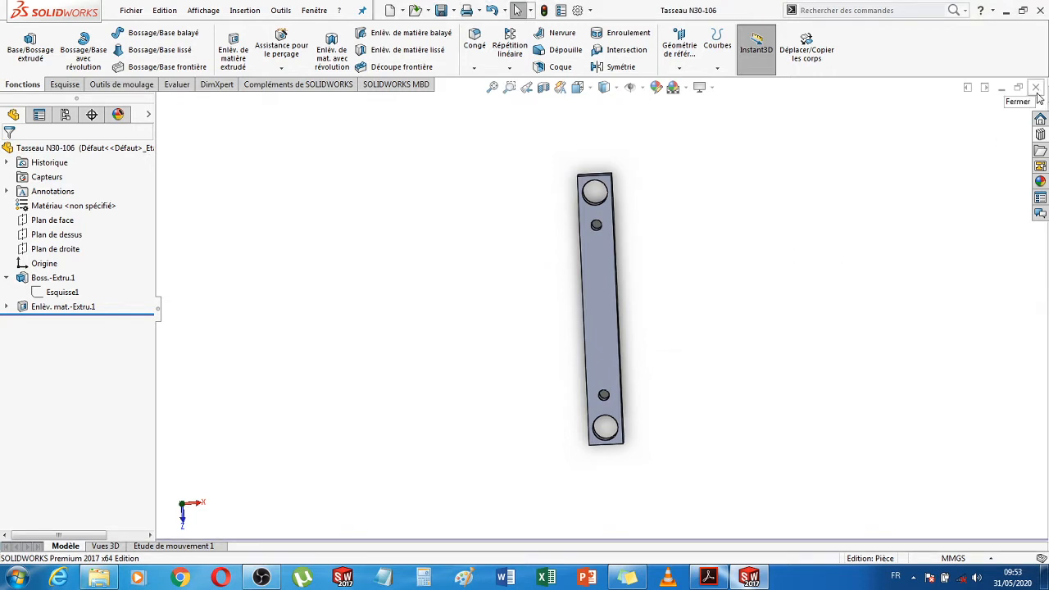
Switch to the DME catalogue PDF in Acrobat and view the N 4545 page fitted to the window width
{"action": "left_click", "coordinate": [709, 578]}
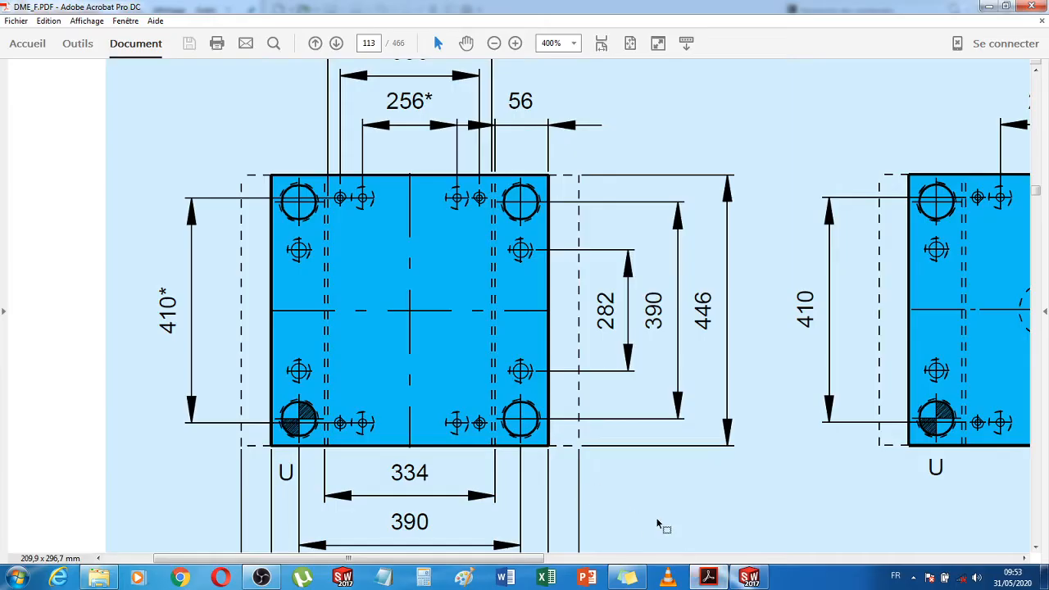
{"action": "scroll", "coordinate": [750, 541], "scroll_direction": "down", "scroll_amount": 5}
{"action": "scroll", "coordinate": [750, 529], "scroll_direction": "up", "scroll_amount": 4}
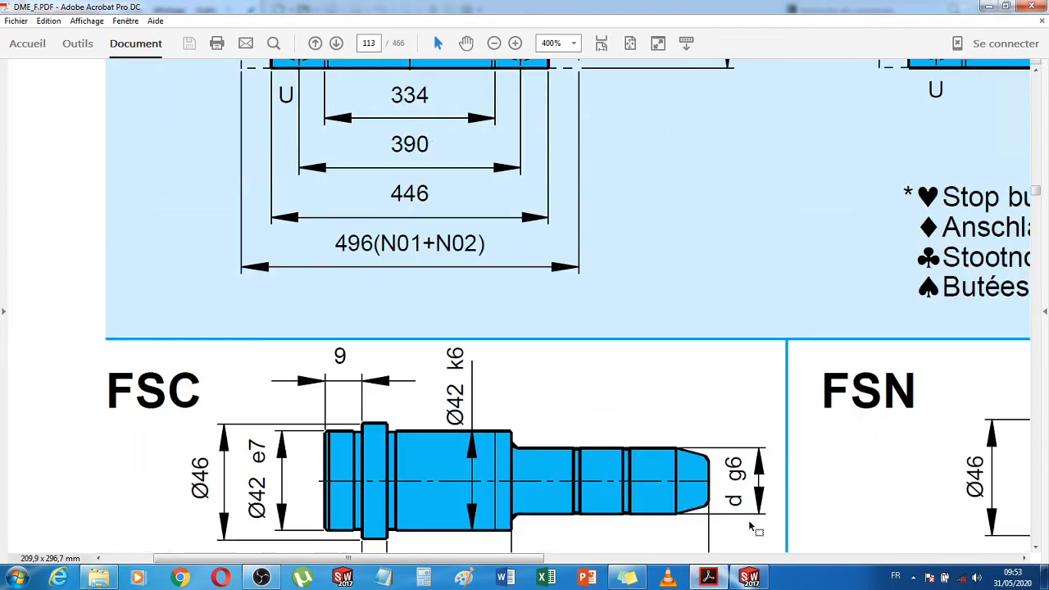
{"action": "scroll", "coordinate": [749, 512], "scroll_direction": "up", "scroll_amount": 10}
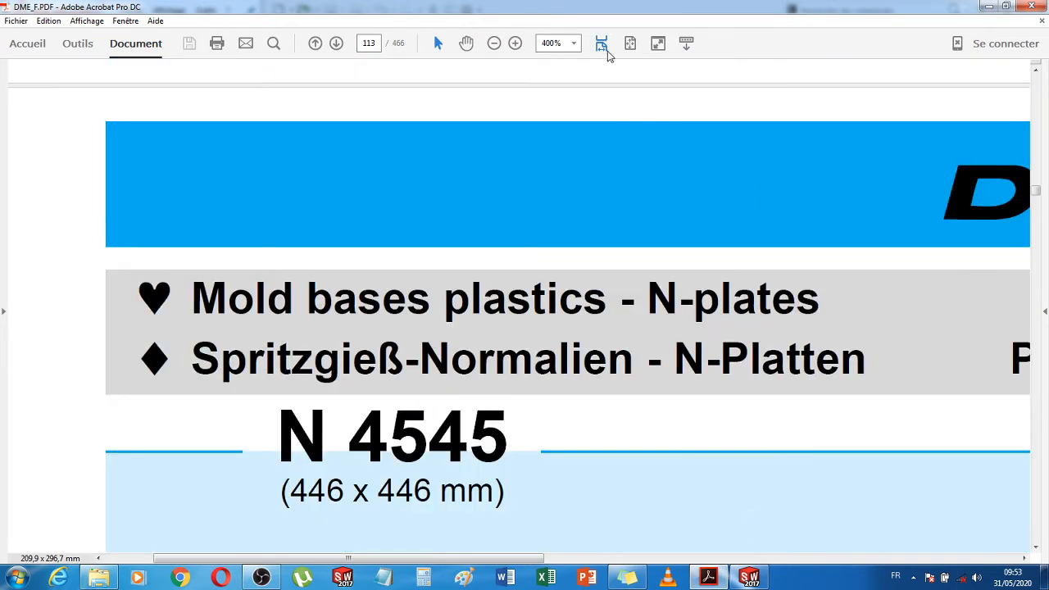
{"action": "left_click", "coordinate": [605, 49]}
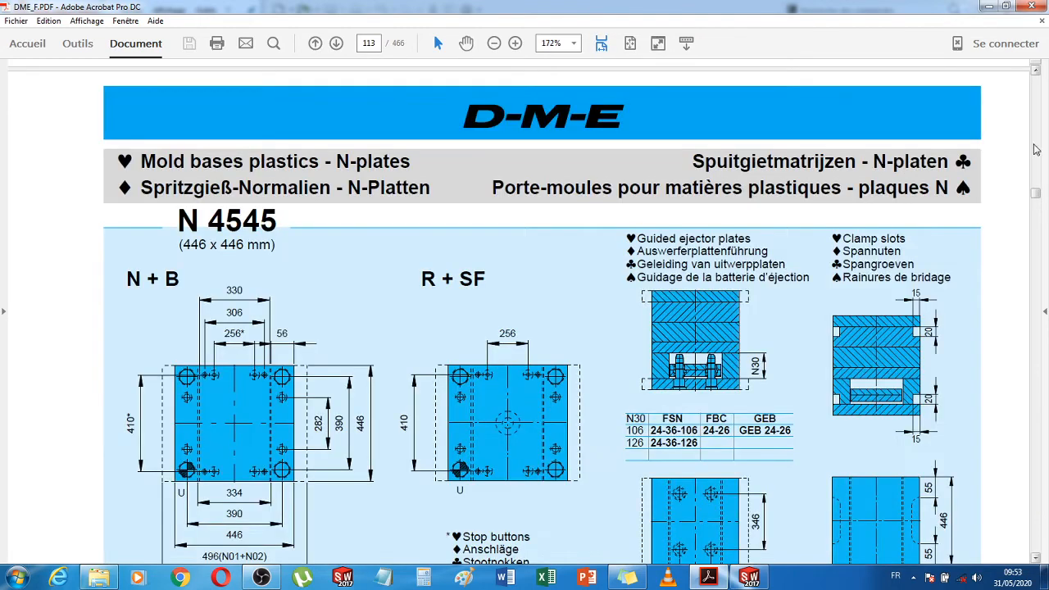
Go to page 112 of the DME catalogue and examine the N 4545 basic assembly drawing at 400% zoom
{"action": "scroll", "coordinate": [1032, 120], "scroll_direction": "up", "scroll_amount": 15}
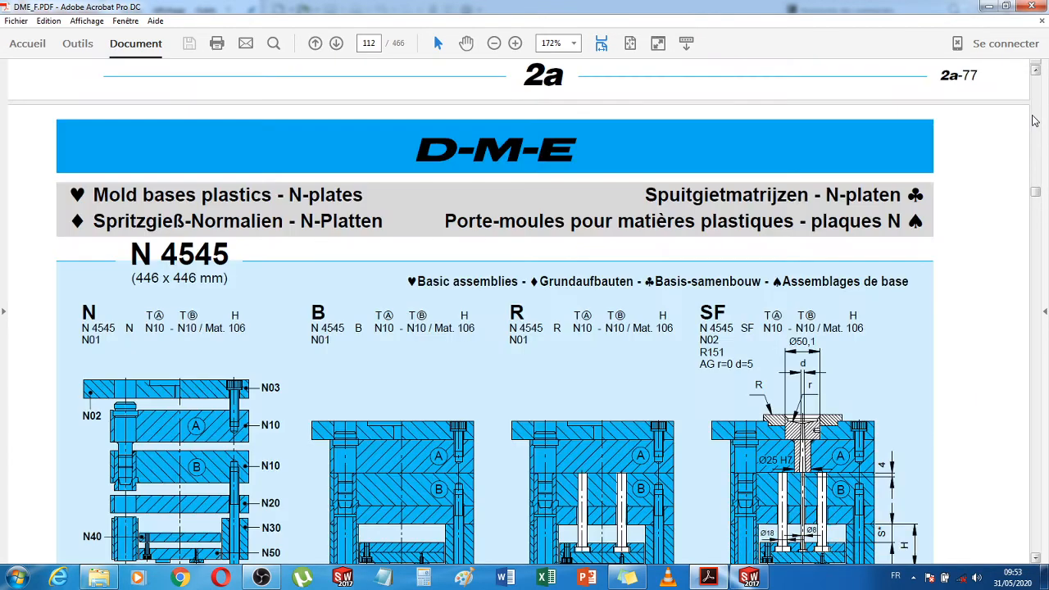
{"action": "scroll", "coordinate": [479, 414], "scroll_direction": "down", "scroll_amount": 3}
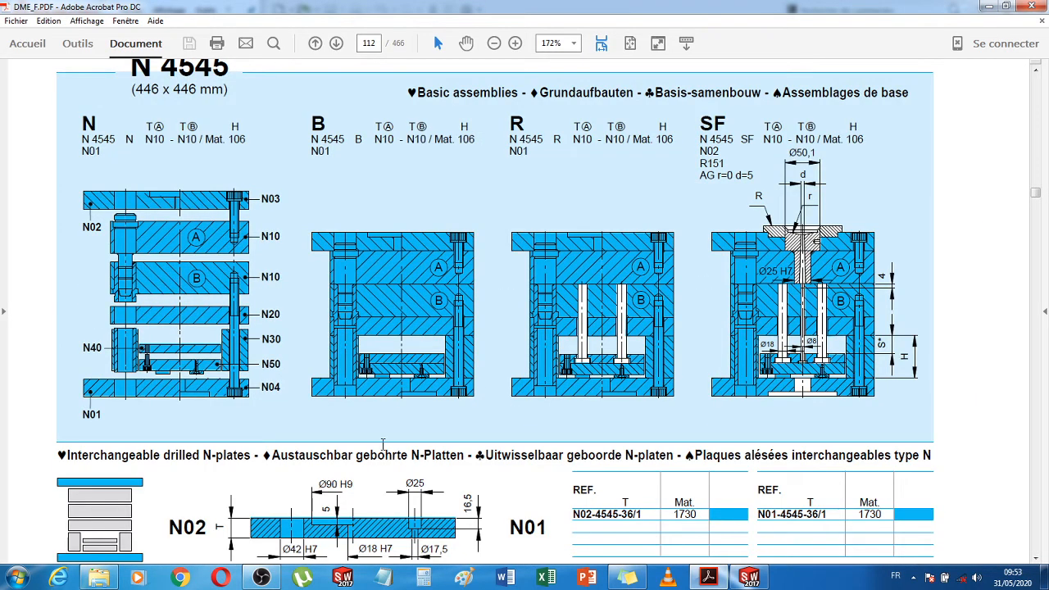
{"action": "double_click", "coordinate": [515, 43]}
{"action": "left_click", "coordinate": [515, 43]}
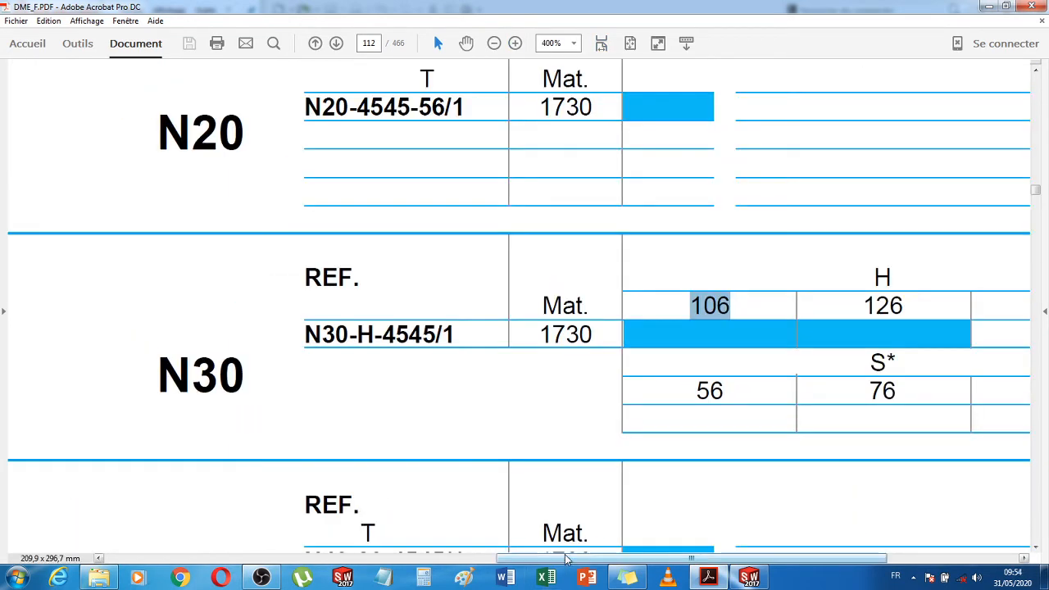
{"action": "scroll", "coordinate": [518, 457], "scroll_direction": "down", "scroll_amount": 5}
{"action": "scroll", "coordinate": [518, 457], "scroll_direction": "up", "scroll_amount": 2}
{"action": "scroll", "coordinate": [517, 457], "scroll_direction": "up", "scroll_amount": 10}
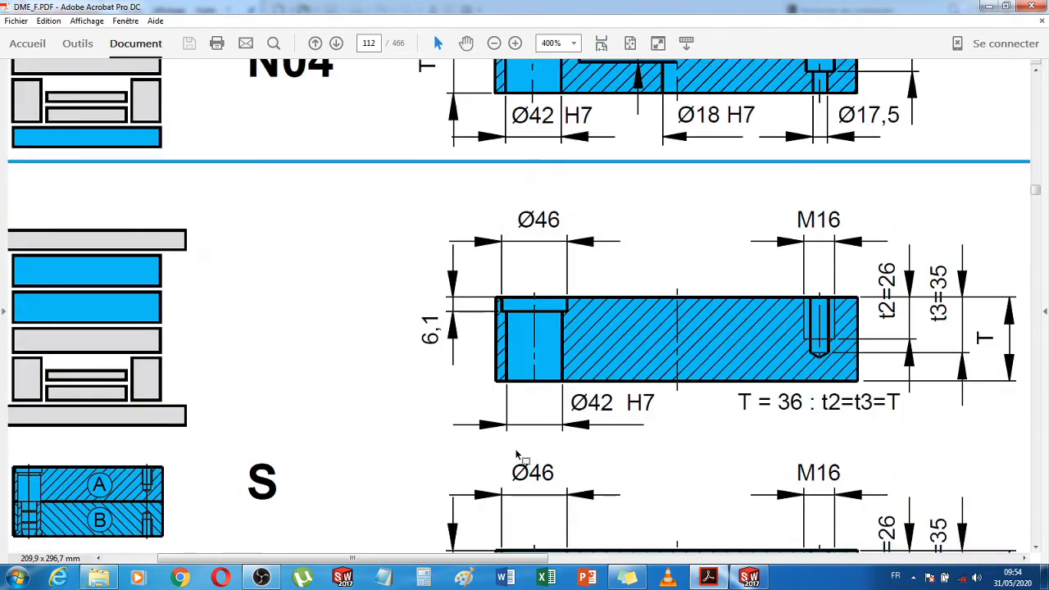
{"action": "scroll", "coordinate": [518, 455], "scroll_direction": "up", "scroll_amount": 5}
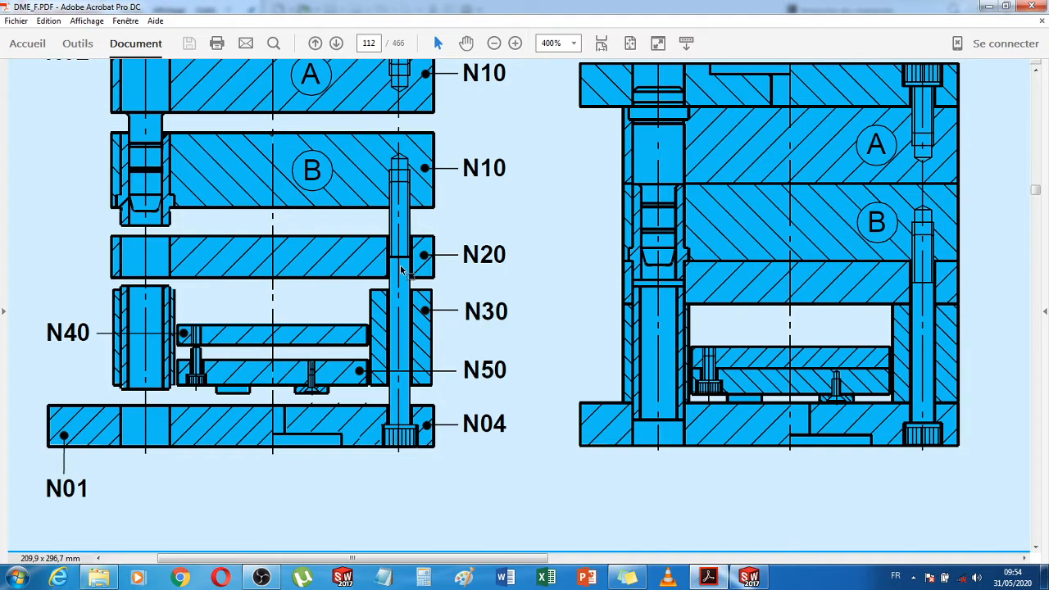
{"action": "scroll", "coordinate": [640, 493], "scroll_direction": "down", "scroll_amount": 12}
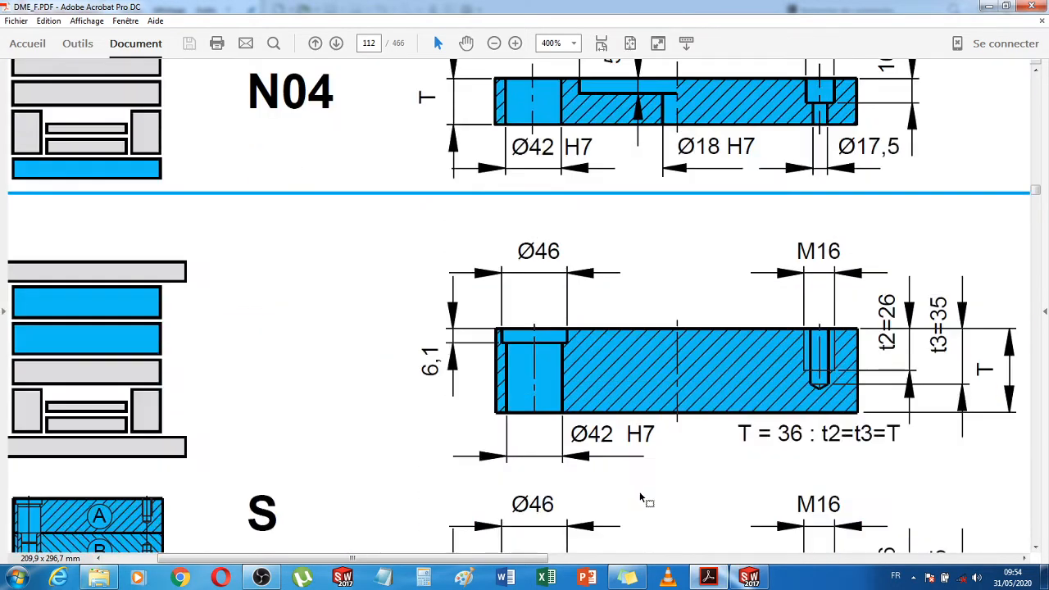
Look up the N20 plate's section drawing and highlight the thickness value in its catalogue reference
{"action": "scroll", "coordinate": [641, 498], "scroll_direction": "down", "scroll_amount": 12}
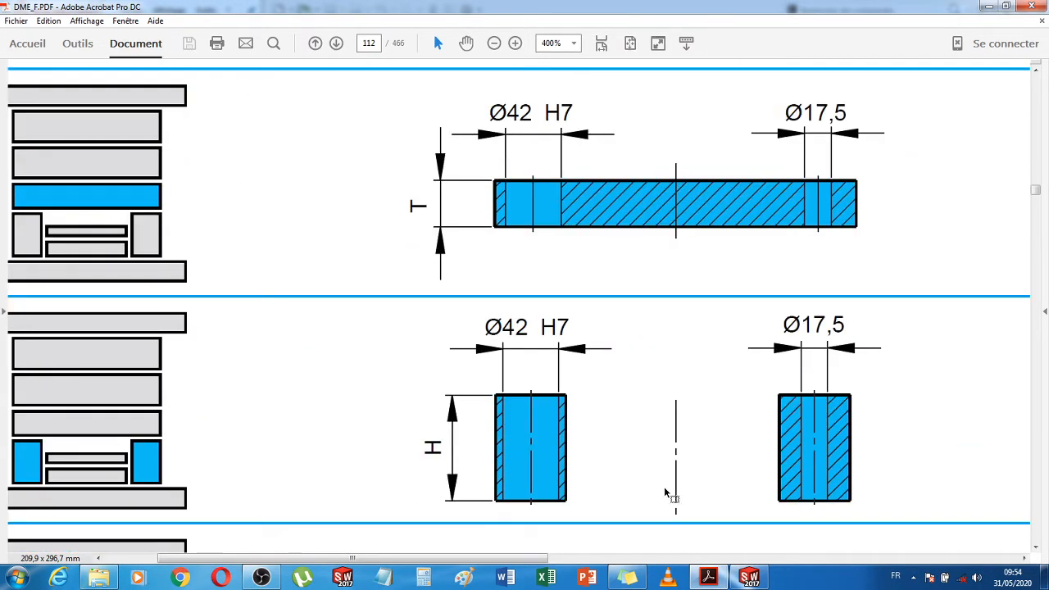
{"action": "scroll", "coordinate": [808, 377], "scroll_direction": "up", "scroll_amount": 3}
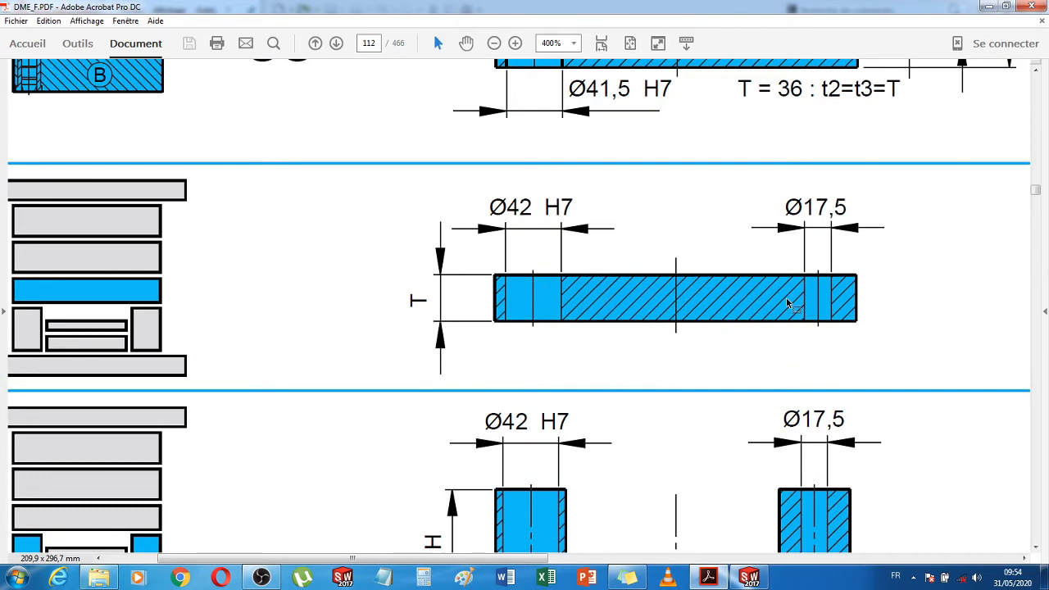
{"action": "left_click_drag", "start_coordinate": [566, 558], "coordinate": [775, 566]}
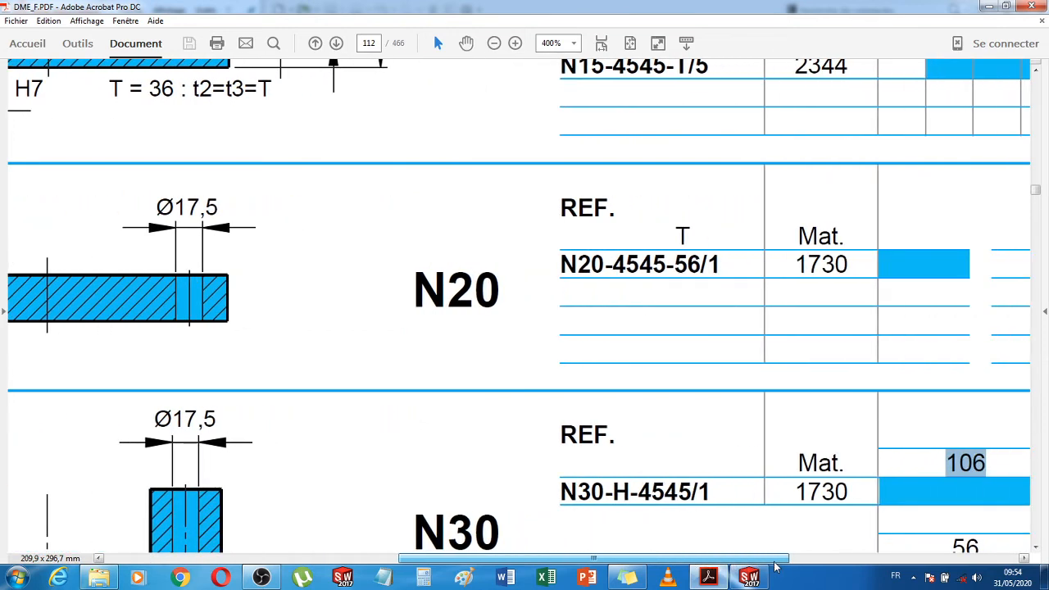
{"action": "left_click_drag", "start_coordinate": [670, 262], "coordinate": [687, 264]}
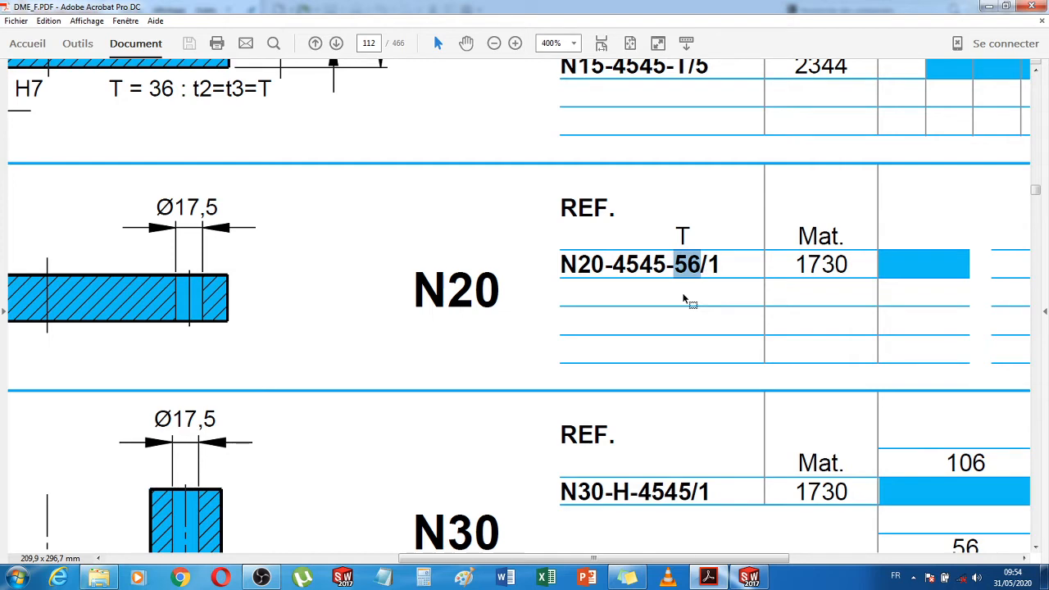
{"action": "left_click_drag", "start_coordinate": [612, 558], "coordinate": [449, 558]}
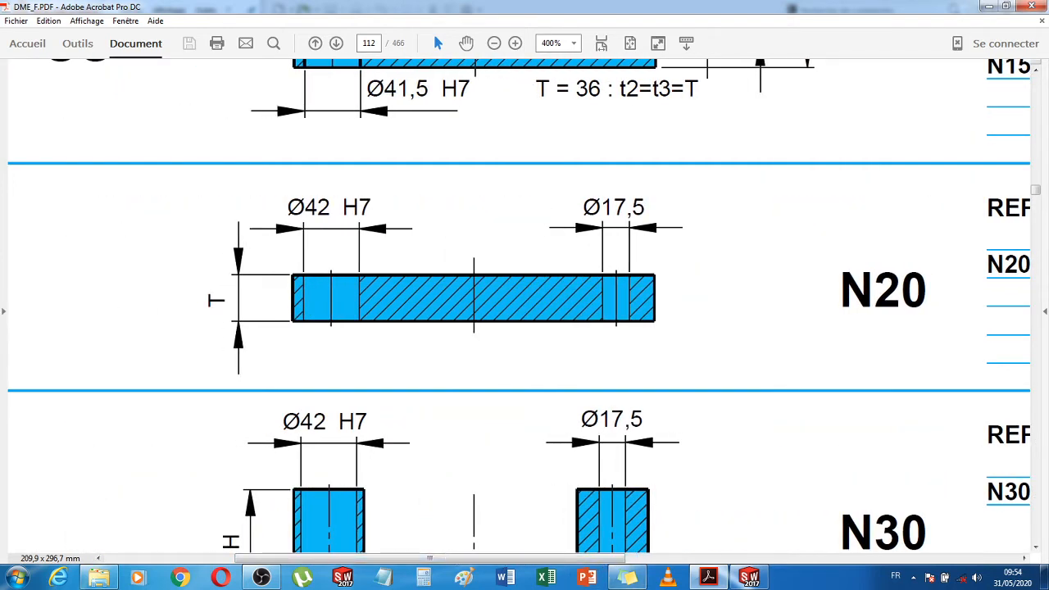
Switch to SOLIDWORKS and create a new part document
{"action": "left_click", "coordinate": [749, 578]}
{"action": "left_click", "coordinate": [136, 14]}
{"action": "left_click", "coordinate": [145, 31]}
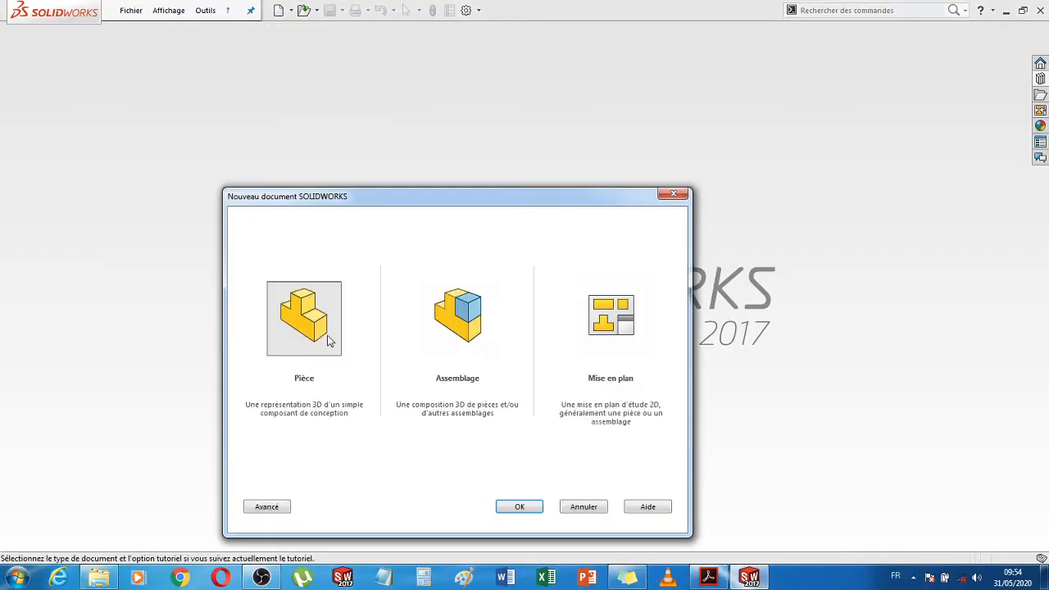
{"action": "double_click", "coordinate": [315, 331]}
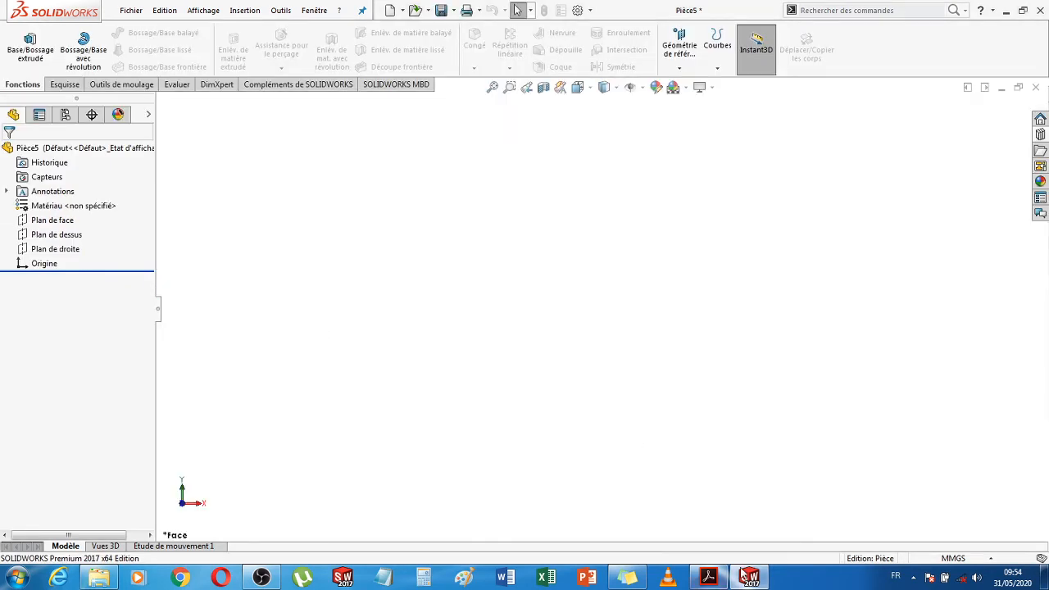
Switch to the DME catalogue in Acrobat and look up the N 4545 plate's plan-view dimensions on page 113
{"action": "left_click", "coordinate": [708, 578]}
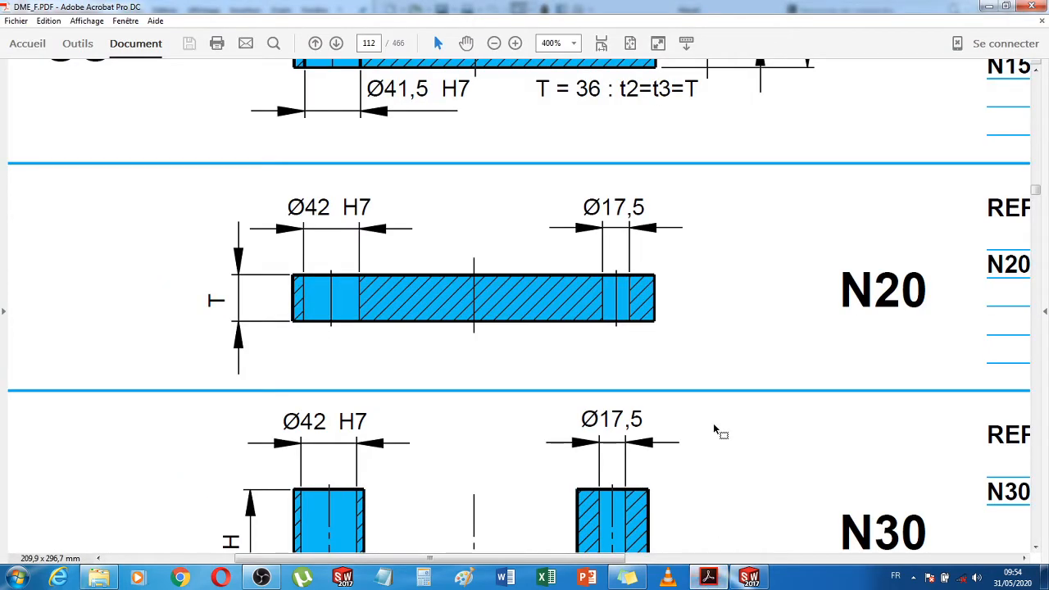
{"action": "scroll", "coordinate": [713, 423], "scroll_direction": "up", "scroll_amount": 10}
{"action": "scroll", "coordinate": [711, 418], "scroll_direction": "down", "scroll_amount": 1}
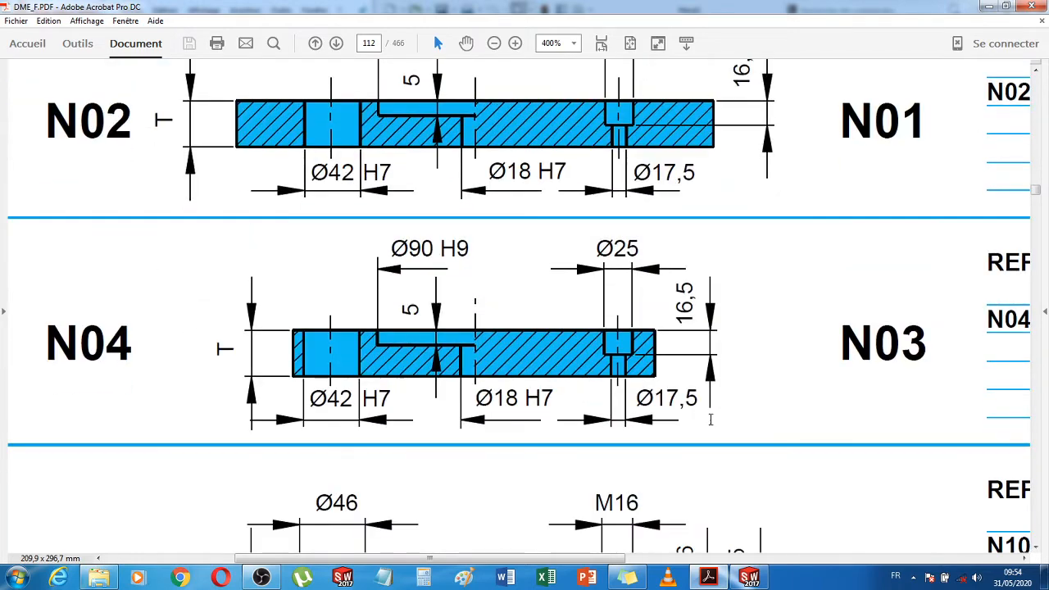
{"action": "scroll", "coordinate": [1040, 478], "scroll_direction": "down", "scroll_amount": 15}
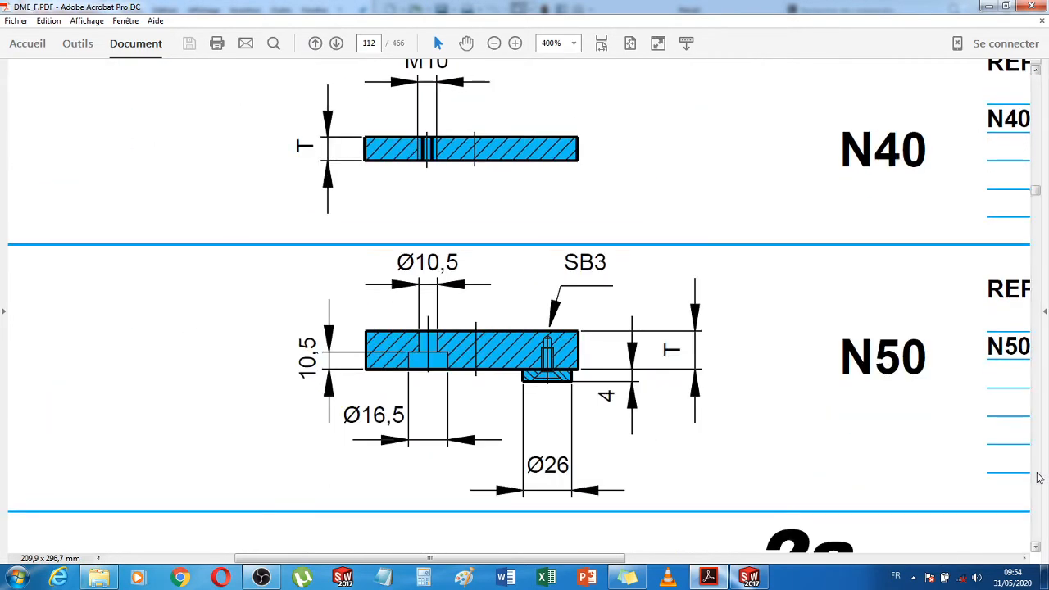
{"action": "scroll", "coordinate": [1039, 477], "scroll_direction": "down", "scroll_amount": 4}
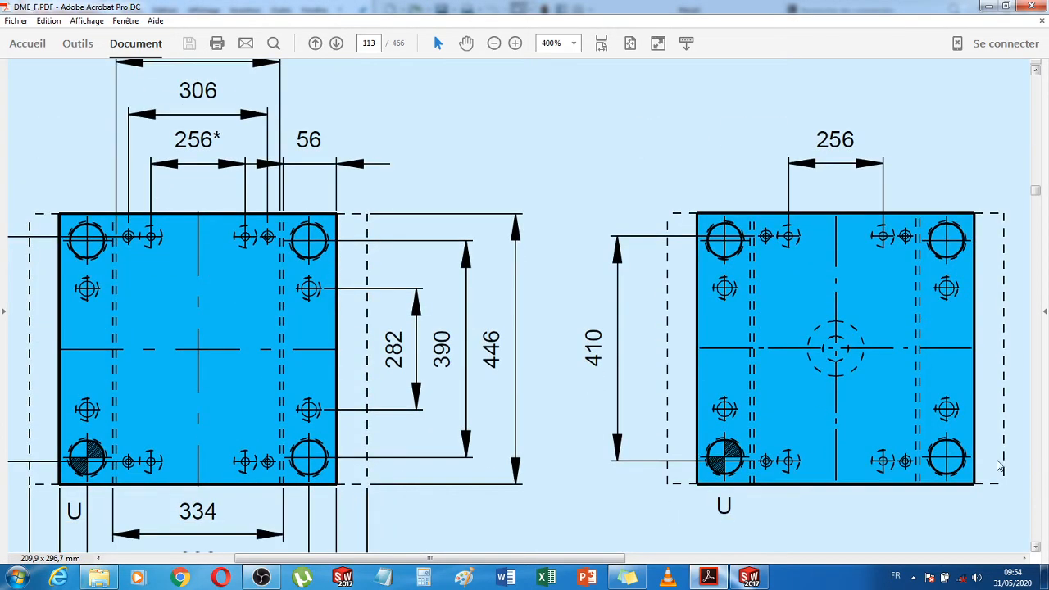
{"action": "scroll", "coordinate": [405, 472], "scroll_direction": "down", "scroll_amount": 3}
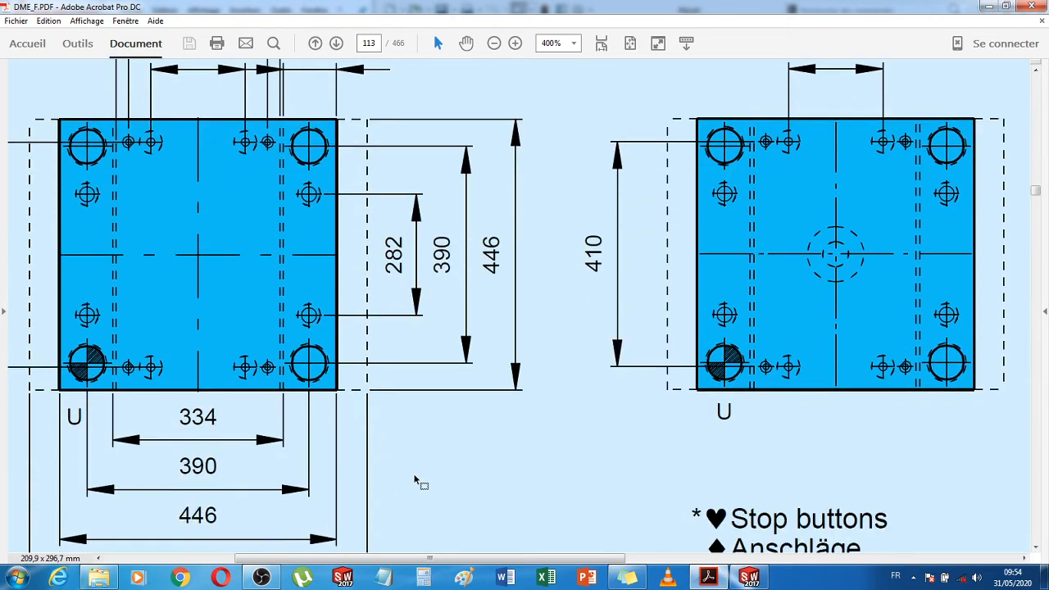
Switch to SOLIDWORKS and sketch a center rectangle about 101 × 82 mm on the top plane, centred on the origin
{"action": "key", "text": "alt+Tab"}
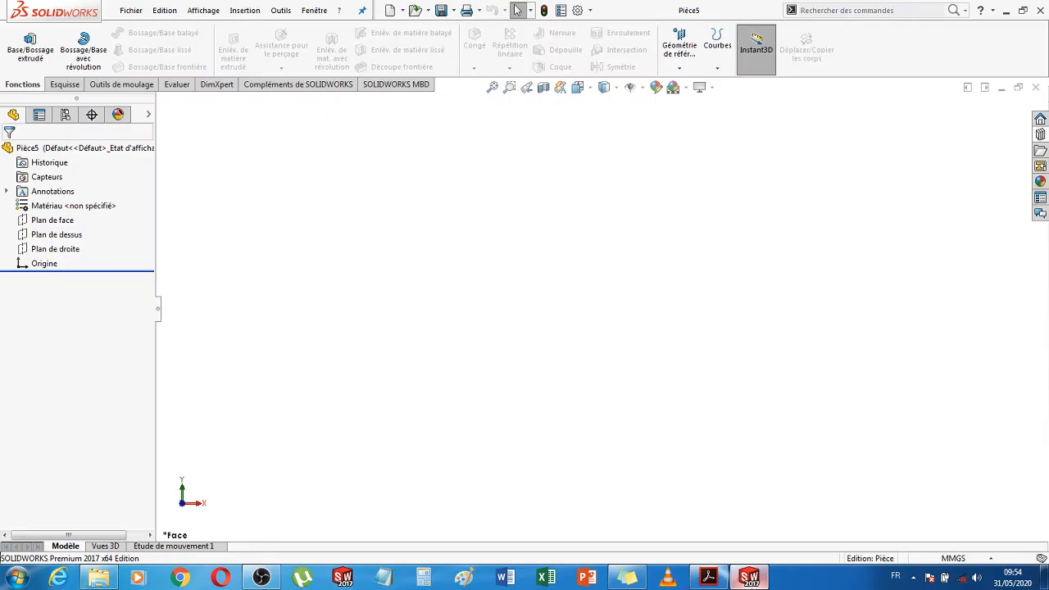
{"action": "left_click", "coordinate": [74, 235]}
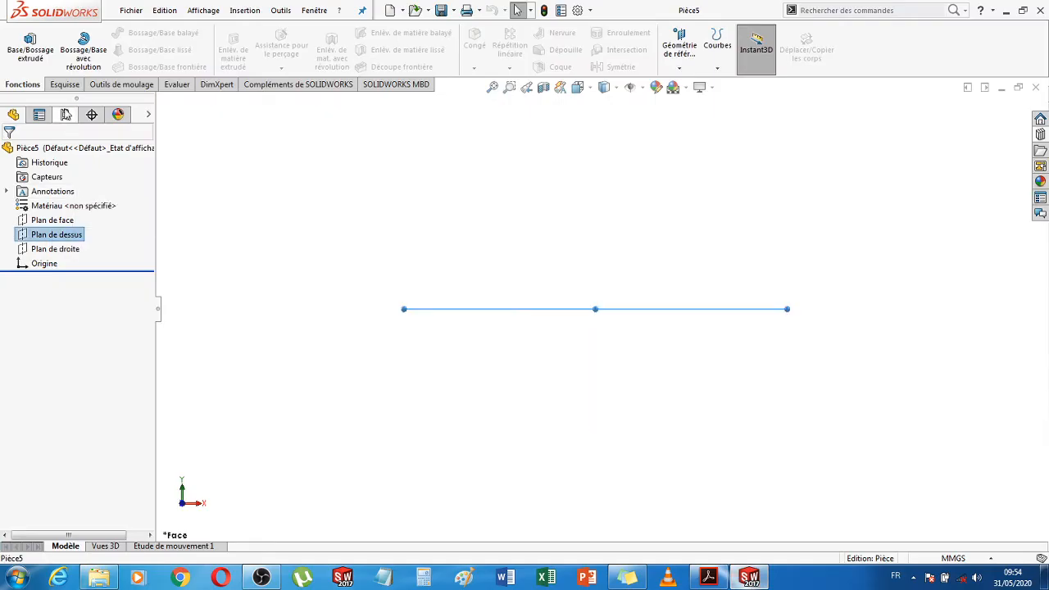
{"action": "left_click", "coordinate": [65, 85]}
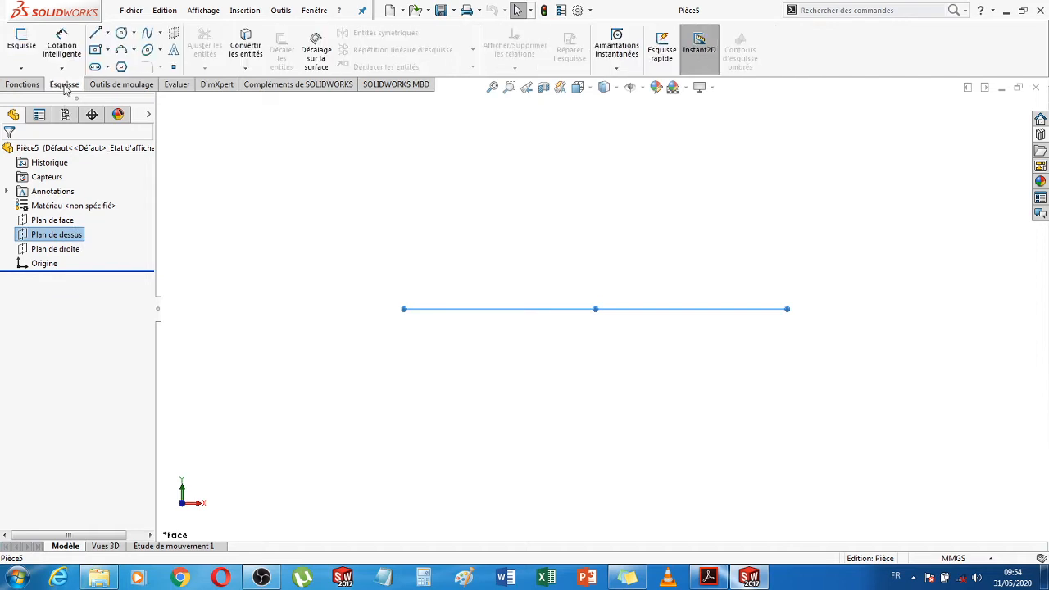
{"action": "left_click", "coordinate": [95, 49]}
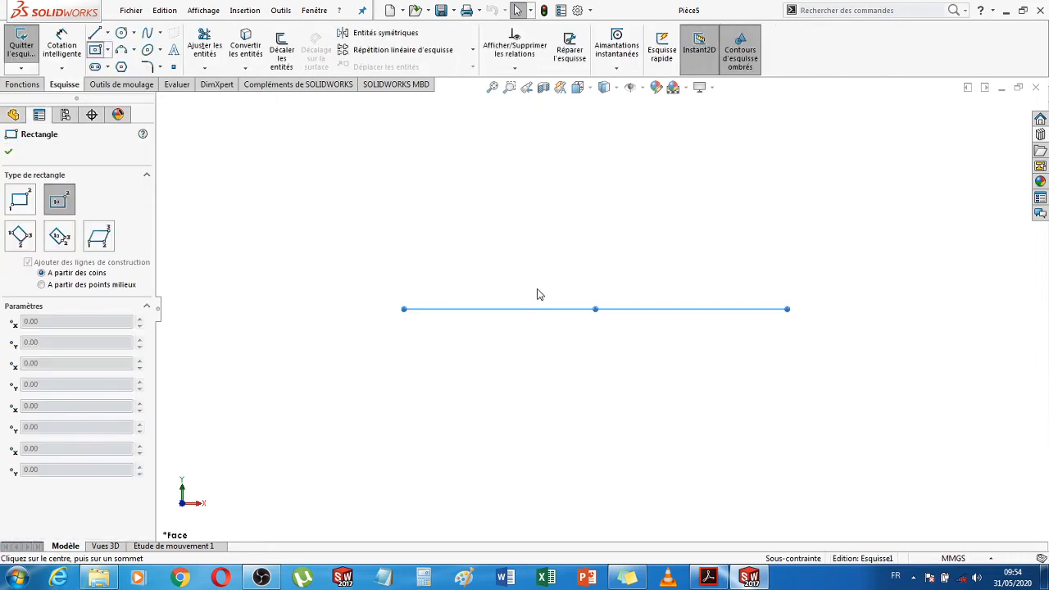
{"action": "left_click", "coordinate": [596, 311]}
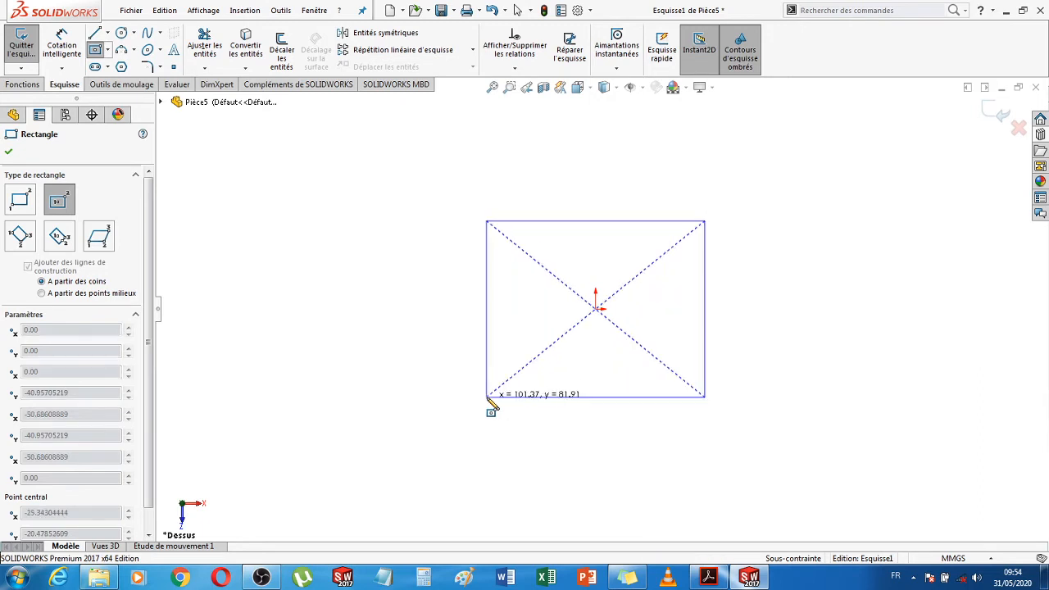
{"action": "left_click", "coordinate": [486, 397]}
Dimension the rectangle's width and height to 446 mm each
{"action": "left_click", "coordinate": [62, 46]}
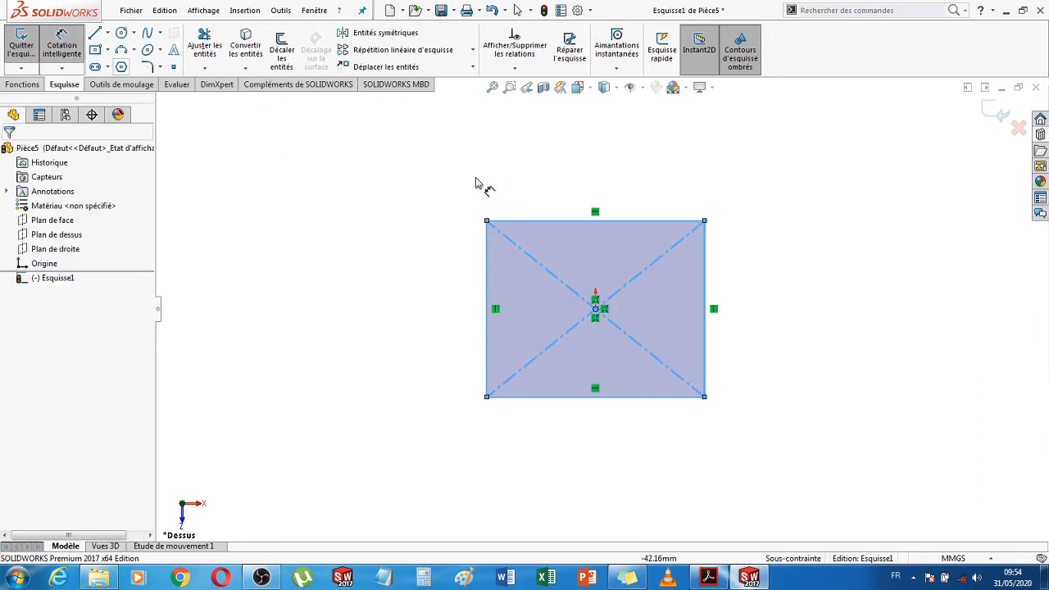
{"action": "left_click", "coordinate": [543, 221]}
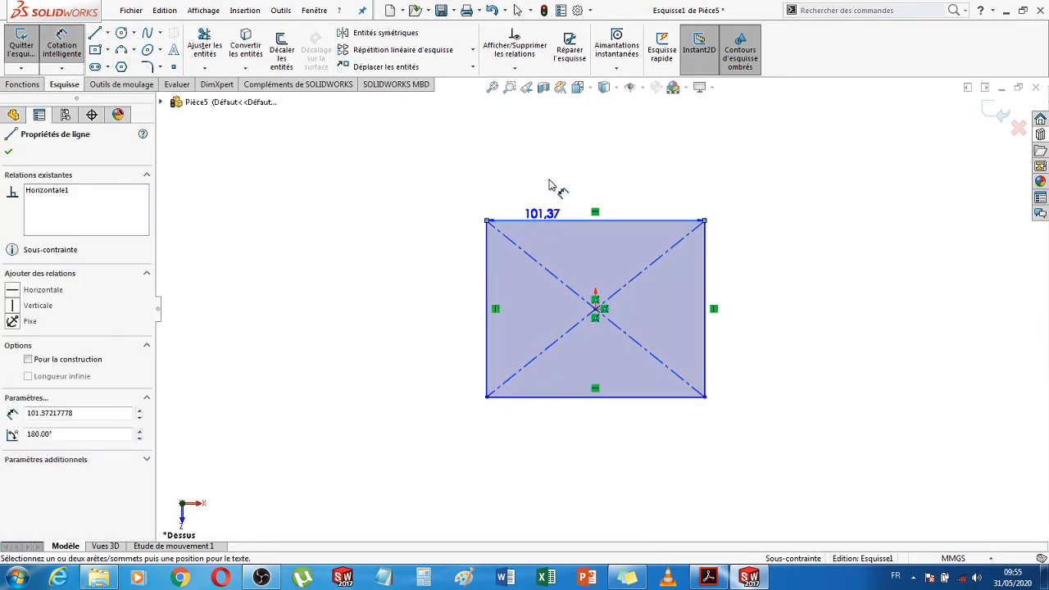
{"action": "left_click", "coordinate": [550, 173]}
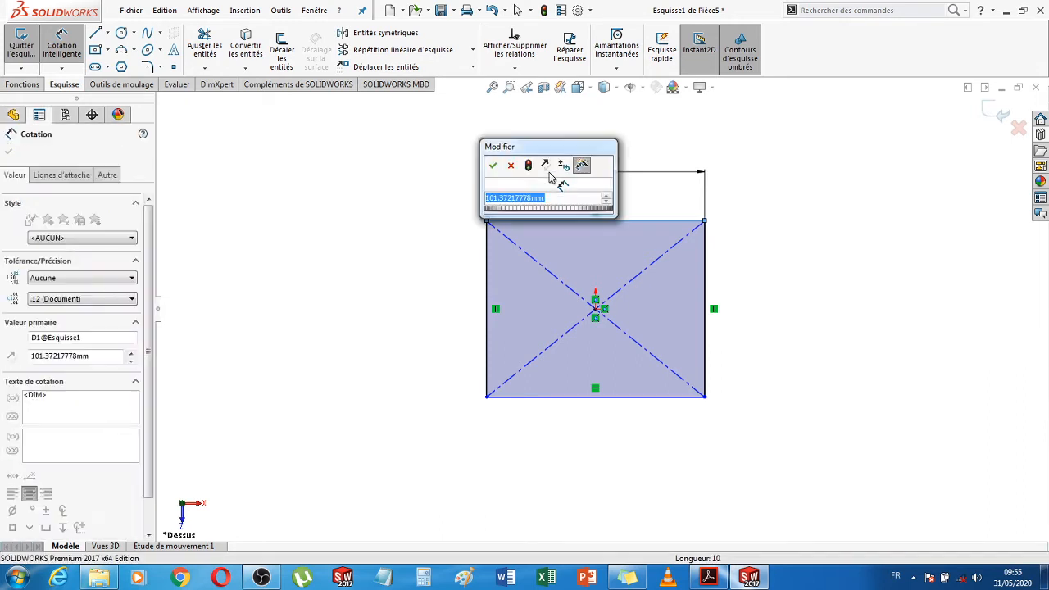
{"action": "type", "text": "446"}
{"action": "key", "text": "Return"}
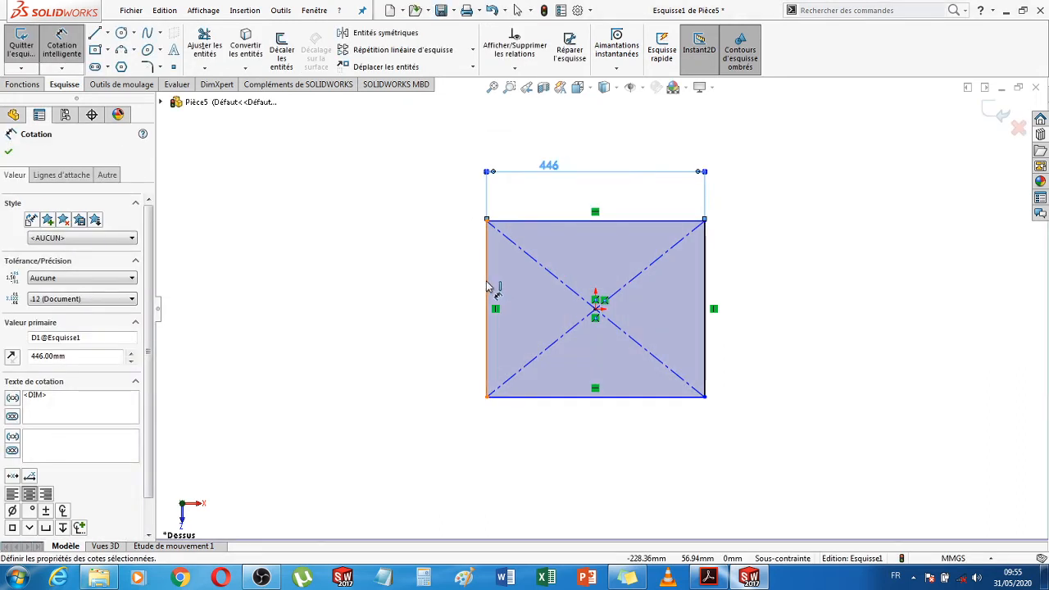
{"action": "left_click", "coordinate": [488, 287]}
{"action": "left_click", "coordinate": [433, 297]}
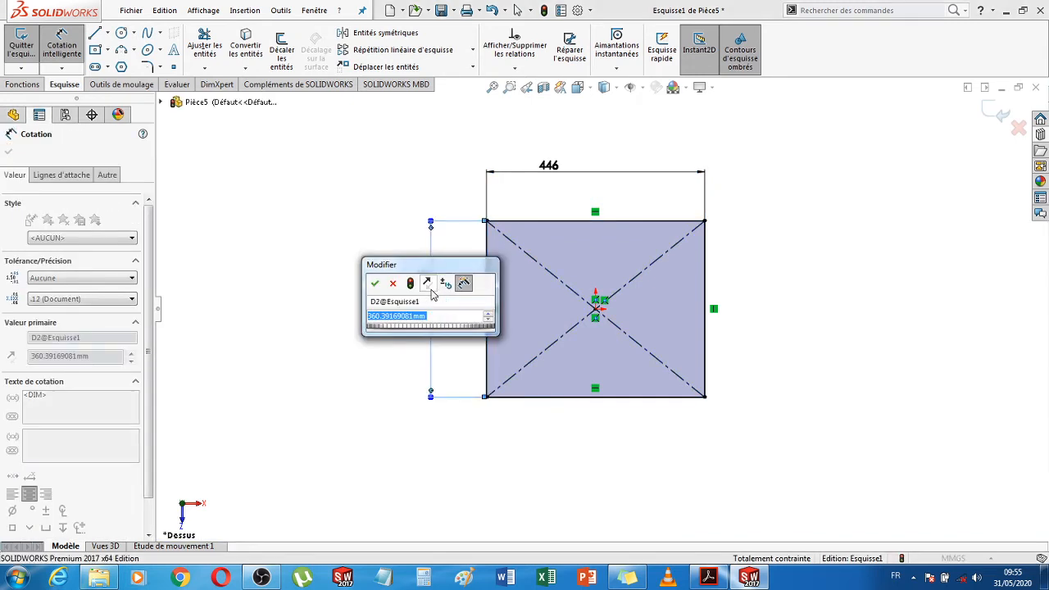
{"action": "type", "text": "446"}
{"action": "key", "text": "Return"}
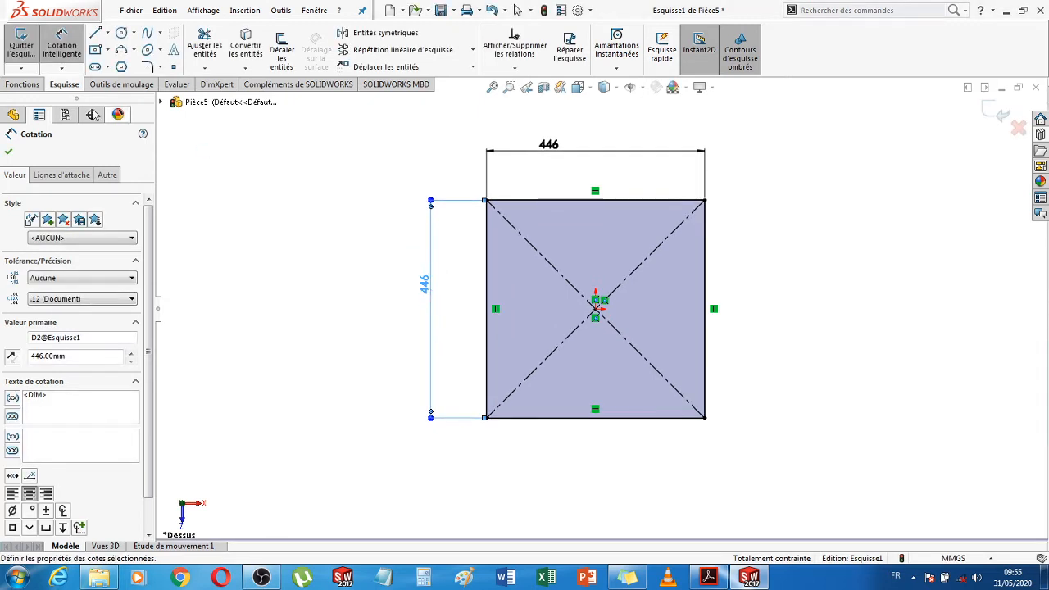
Extrude the square sketch as a blind boss 56 mm deep in the reversed direction, below the sketch plane
{"action": "left_click", "coordinate": [23, 84]}
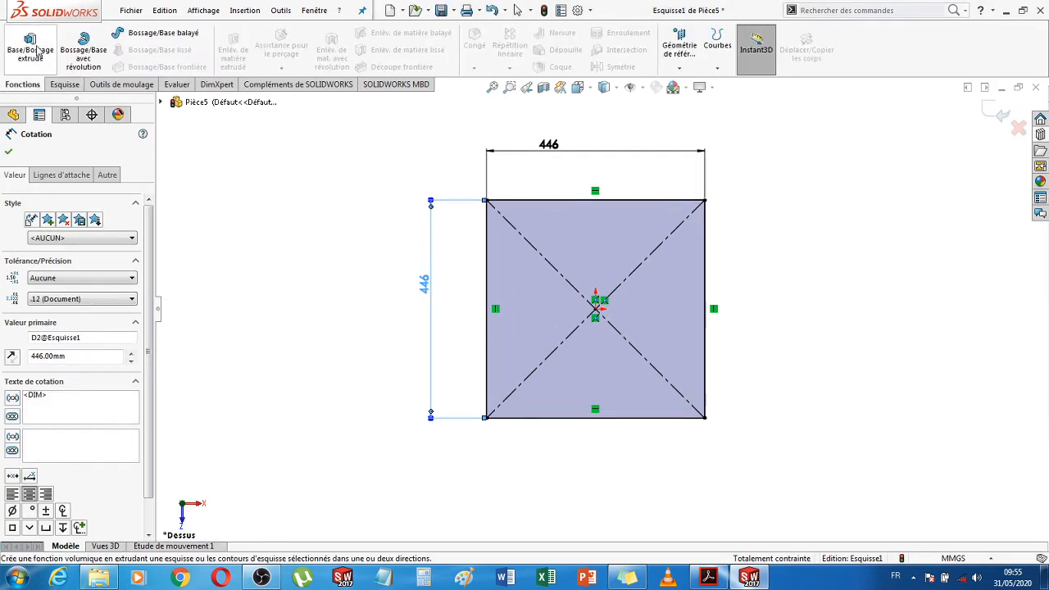
{"action": "left_click", "coordinate": [31, 45]}
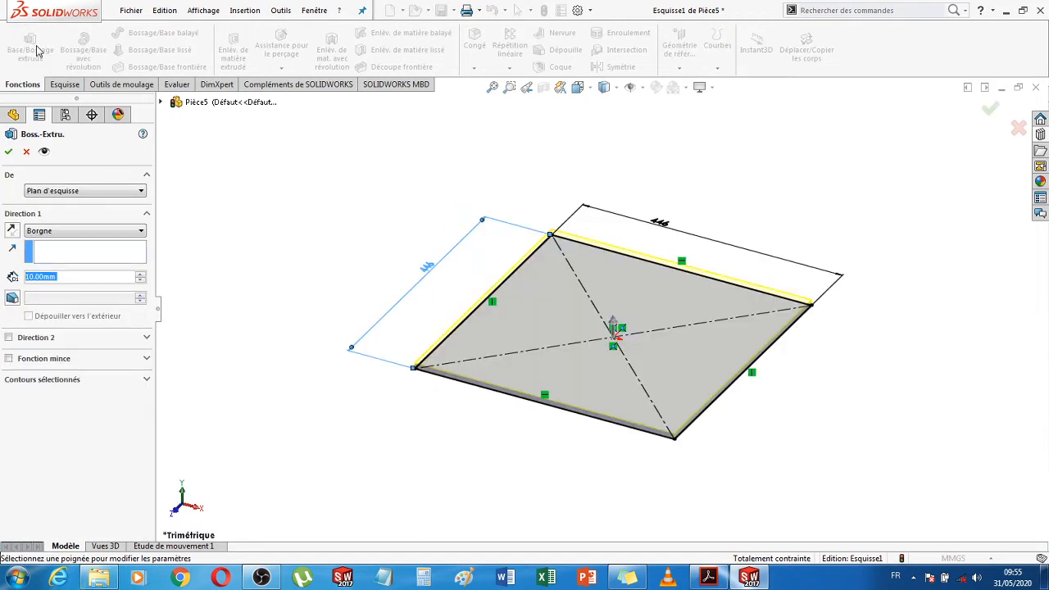
{"action": "type", "text": "56"}
{"action": "key", "text": "Return"}
{"action": "left_click", "coordinate": [11, 232]}
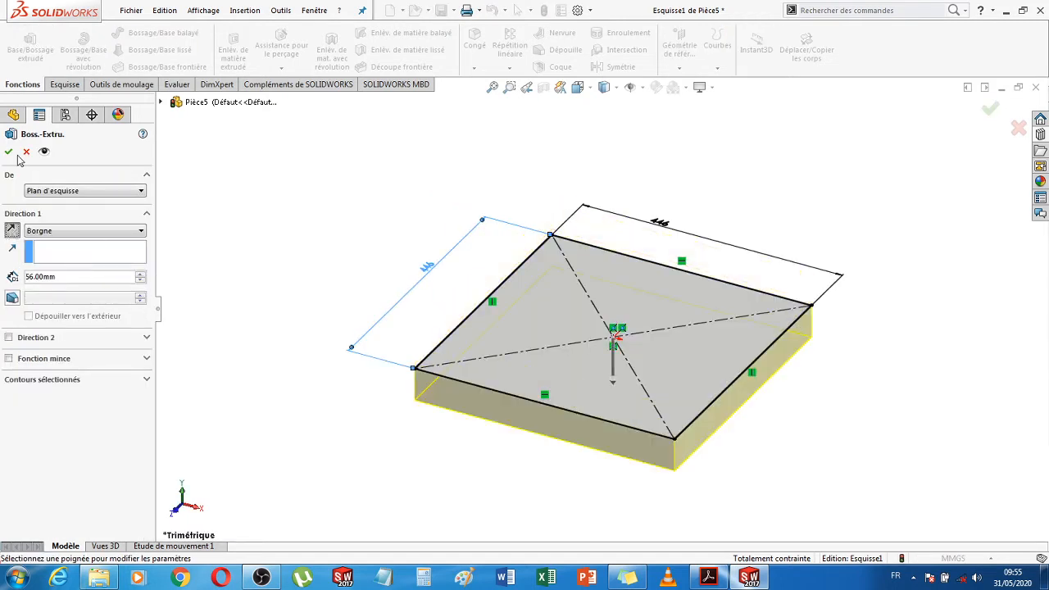
{"action": "left_click", "coordinate": [8, 153]}
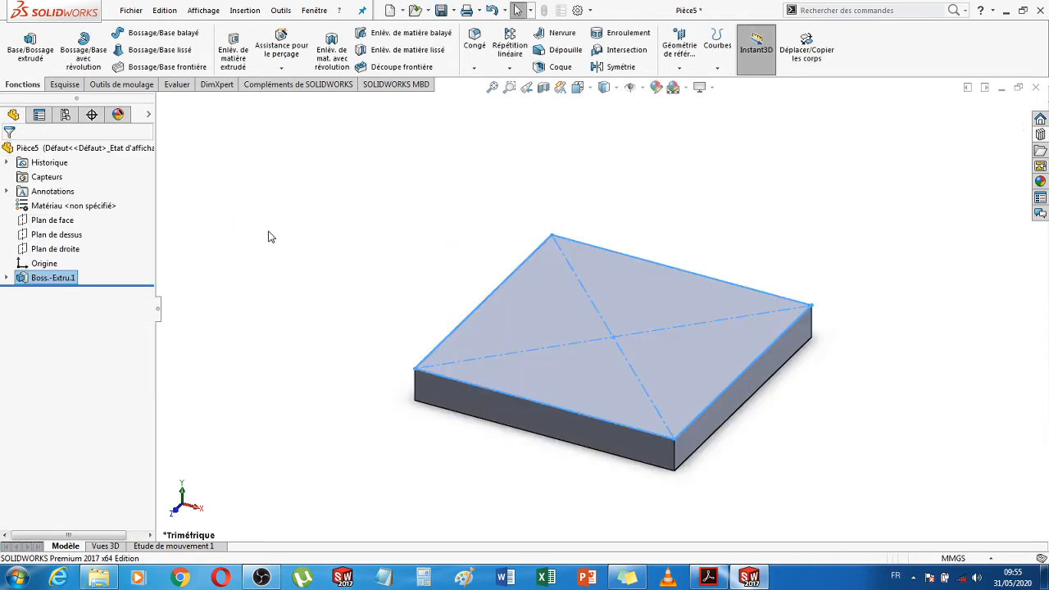
Switch to the DME catalogue in Acrobat and check the hole layout dimensions on the N 4545 plate drawing
{"action": "left_click", "coordinate": [713, 578]}
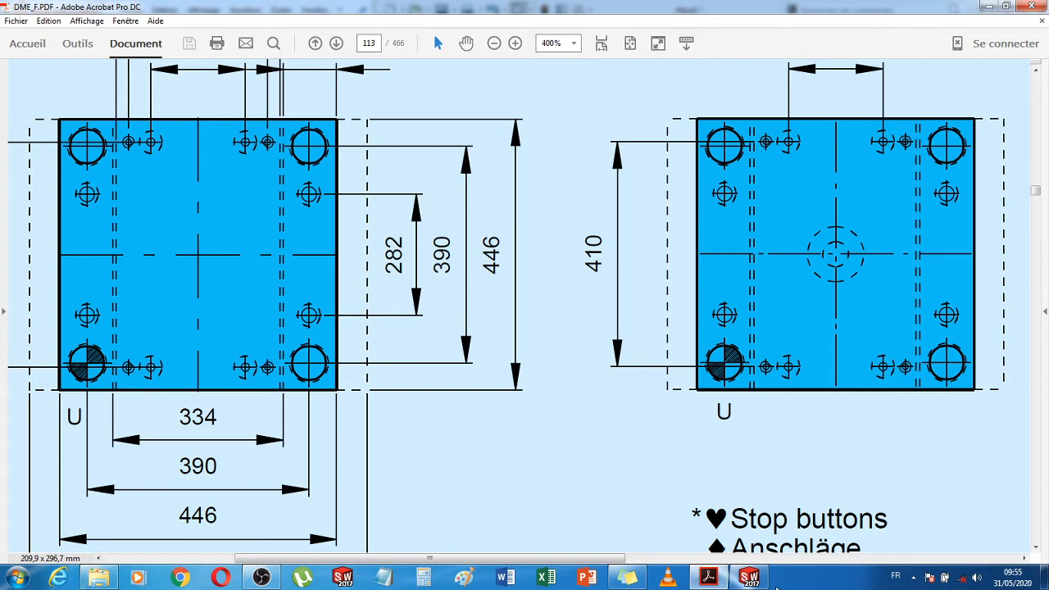
{"action": "mouse_move", "coordinate": [748, 579]}
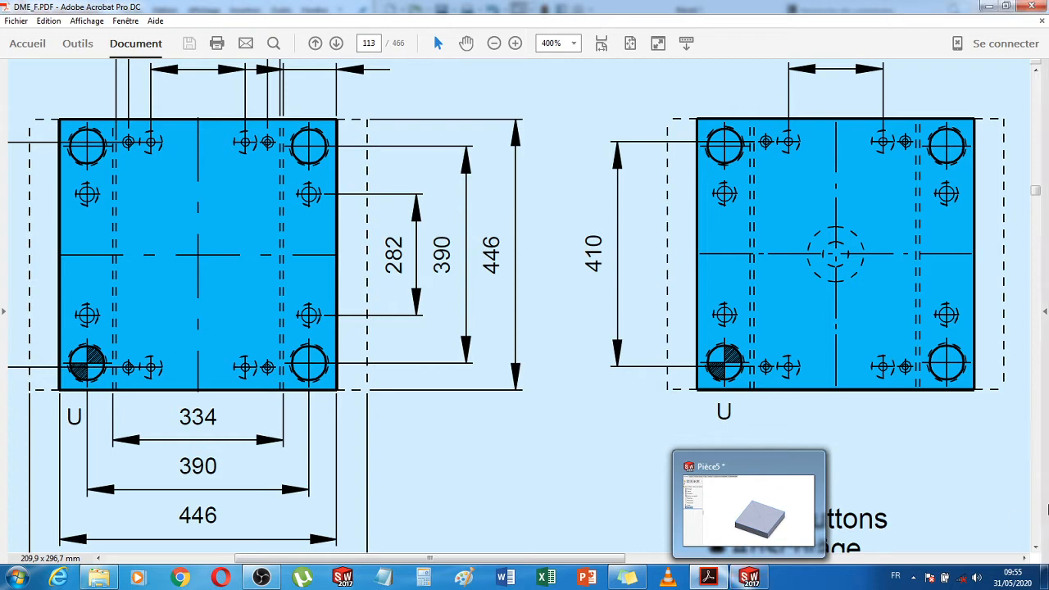
Look up the hole diameters on the N20 plate's section drawing on the next catalogue page
{"action": "scroll", "coordinate": [1035, 516], "scroll_direction": "down", "scroll_amount": 15}
{"action": "scroll", "coordinate": [1035, 517], "scroll_direction": "down", "scroll_amount": 15}
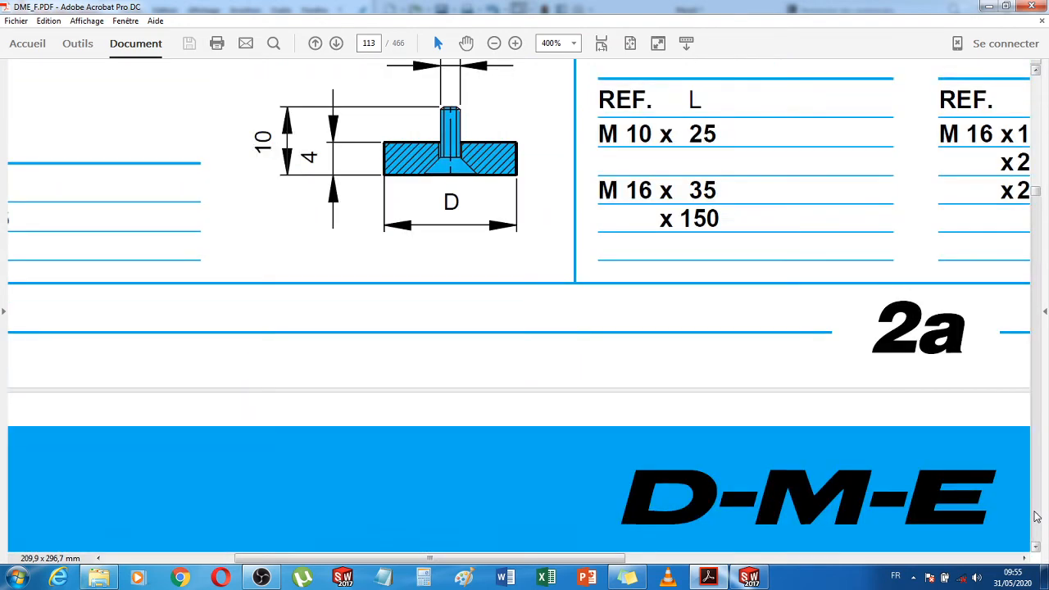
{"action": "scroll", "coordinate": [1035, 516], "scroll_direction": "down", "scroll_amount": 8}
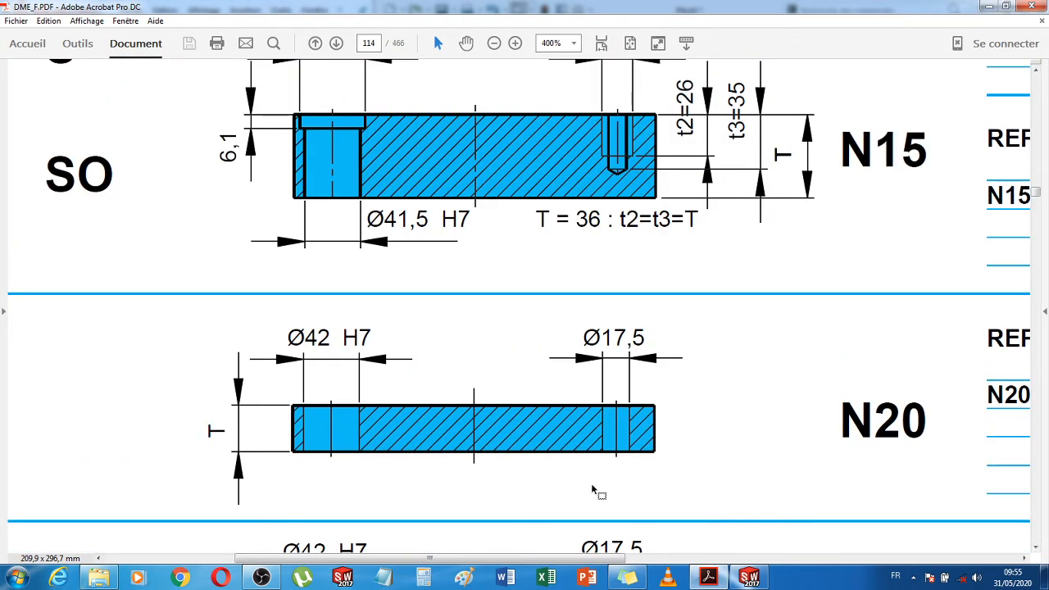
Switch to SOLIDWORKS and sketch a center rectangle about 284 × 197 mm on the plate's top face, centred on the origin
{"action": "left_click", "coordinate": [747, 578]}
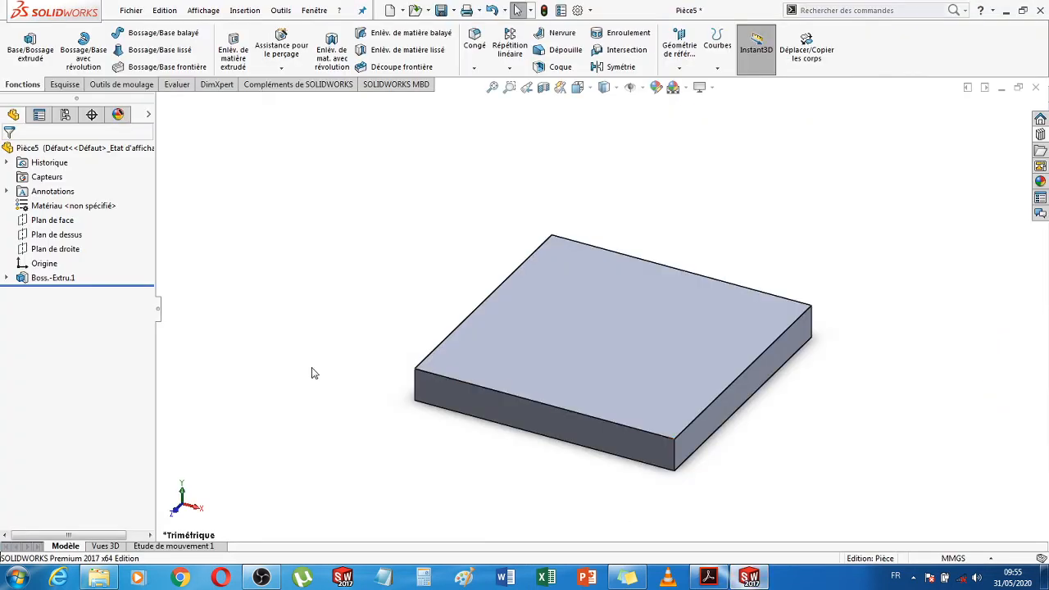
{"action": "left_click", "coordinate": [529, 340]}
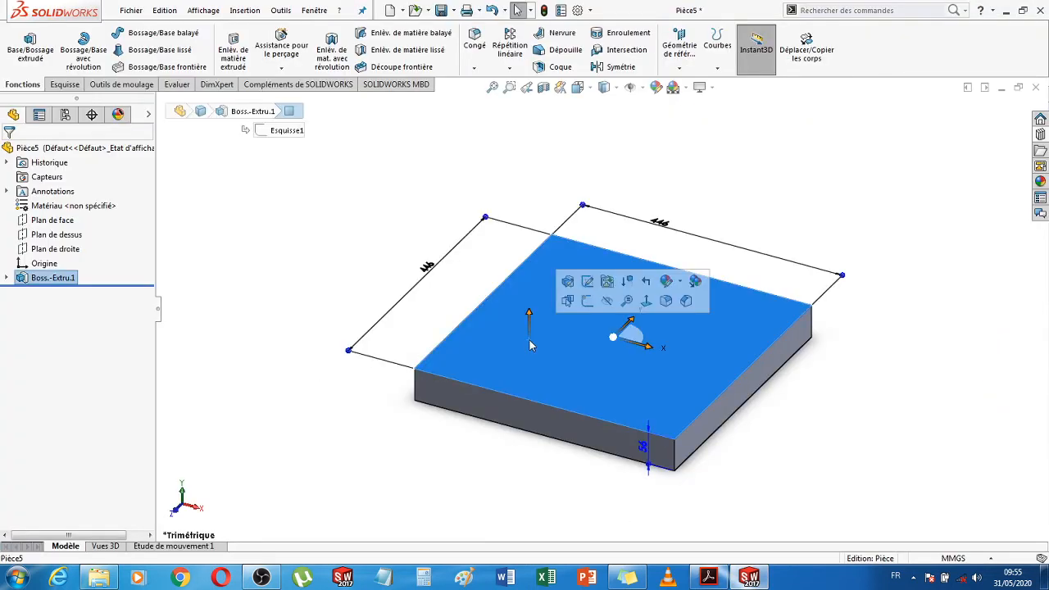
{"action": "left_click", "coordinate": [63, 85]}
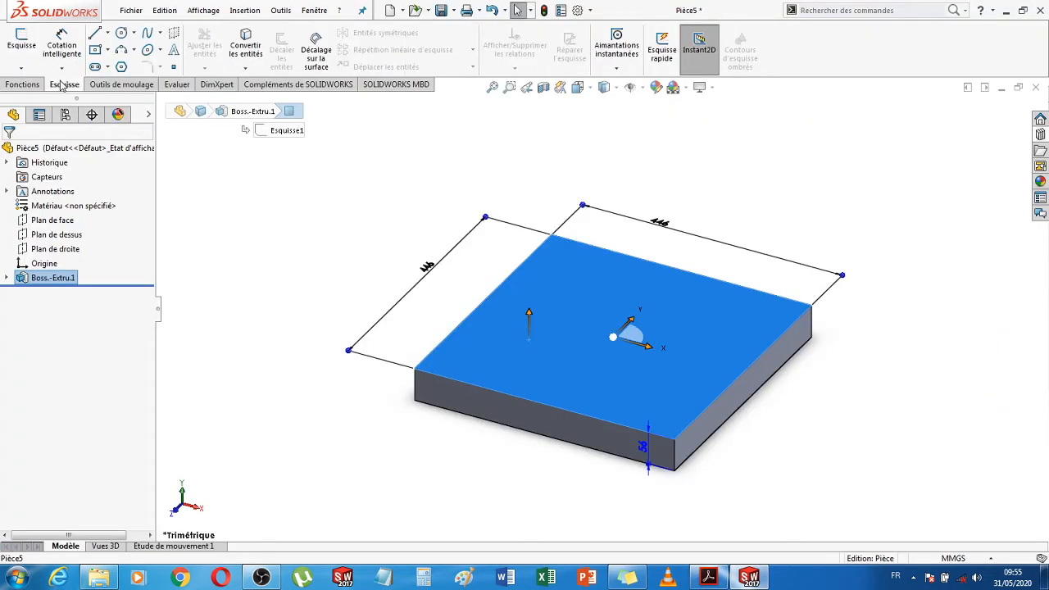
{"action": "left_click", "coordinate": [95, 49]}
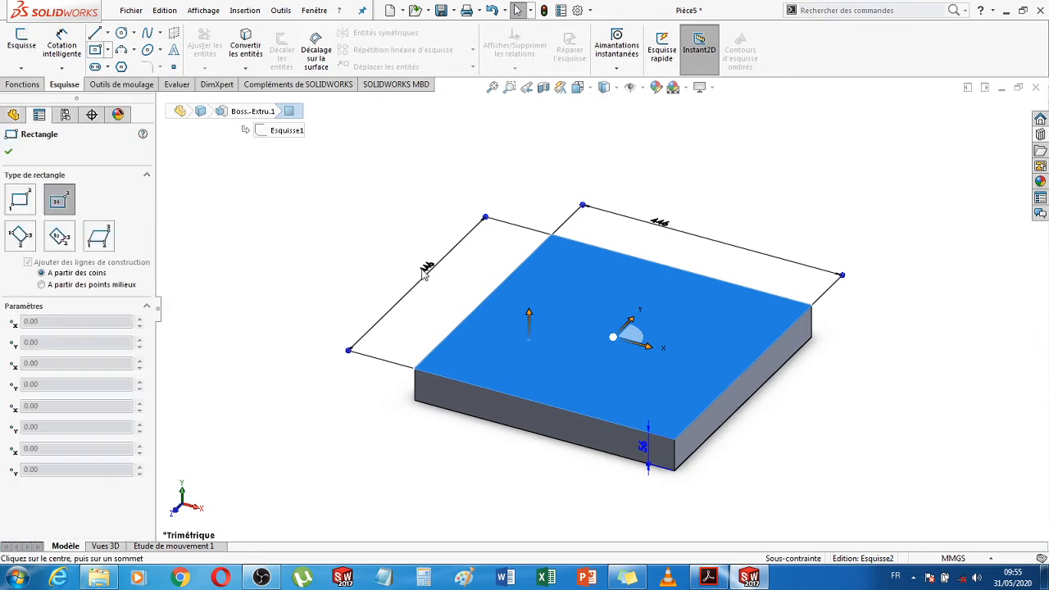
{"action": "left_click", "coordinate": [617, 336]}
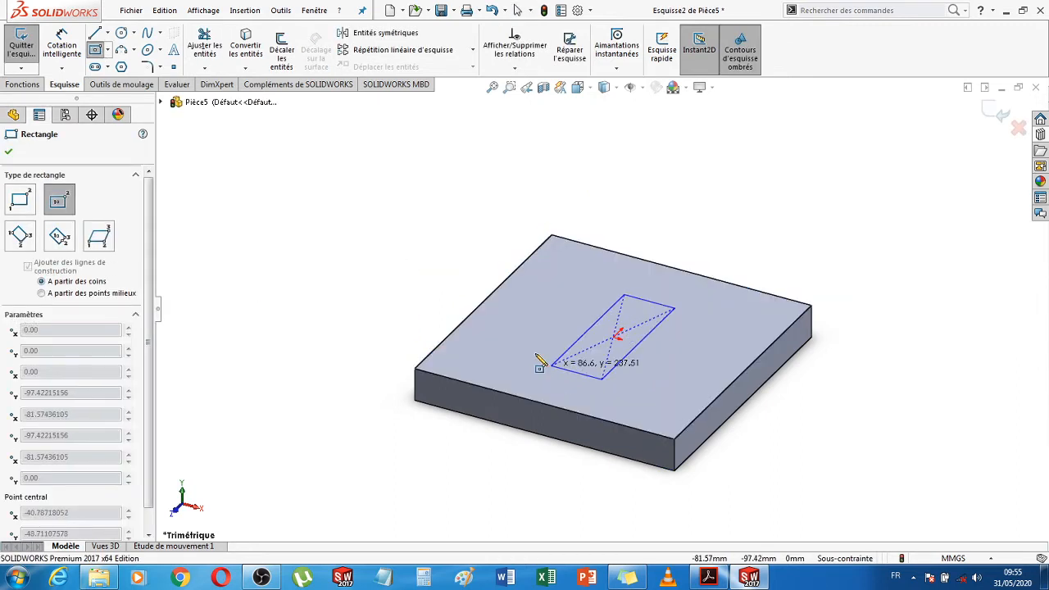
{"action": "left_click", "coordinate": [499, 345]}
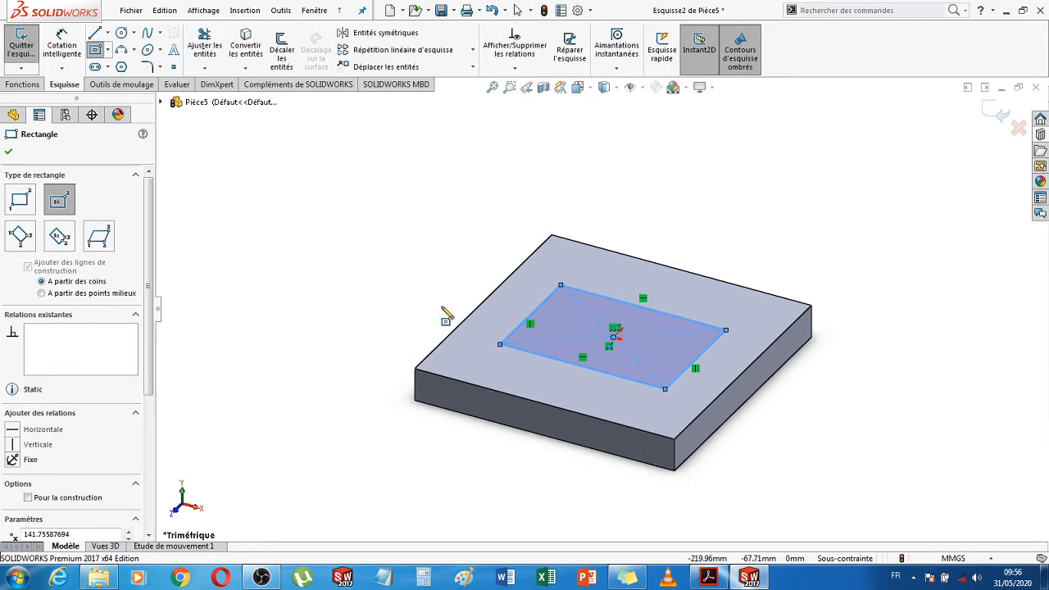
{"action": "key", "text": "Escape"}
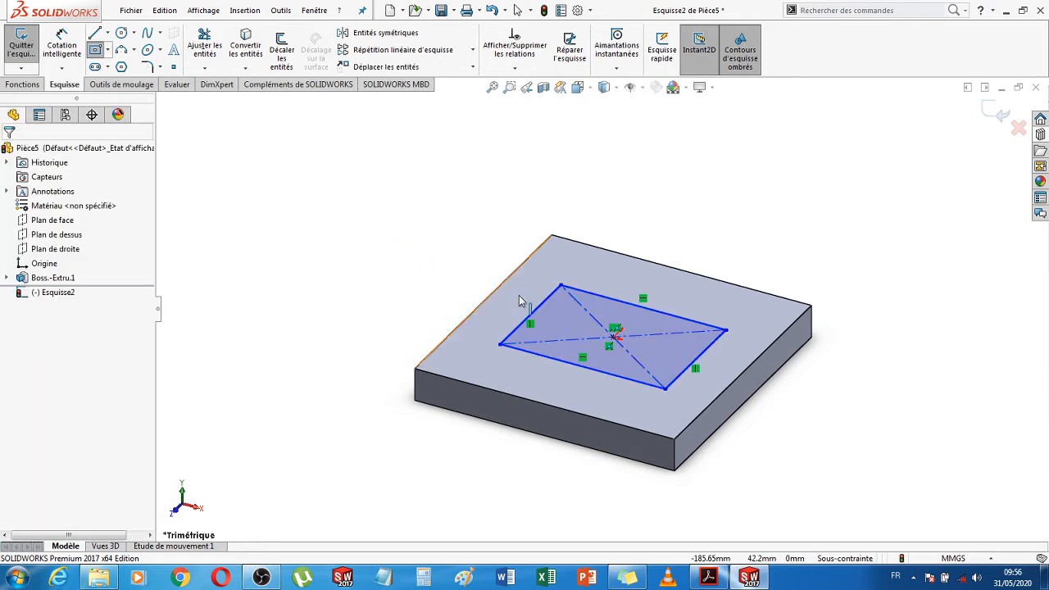
Convert the four sides of the sketched rectangle to construction geometry
{"action": "left_click", "coordinate": [544, 307]}
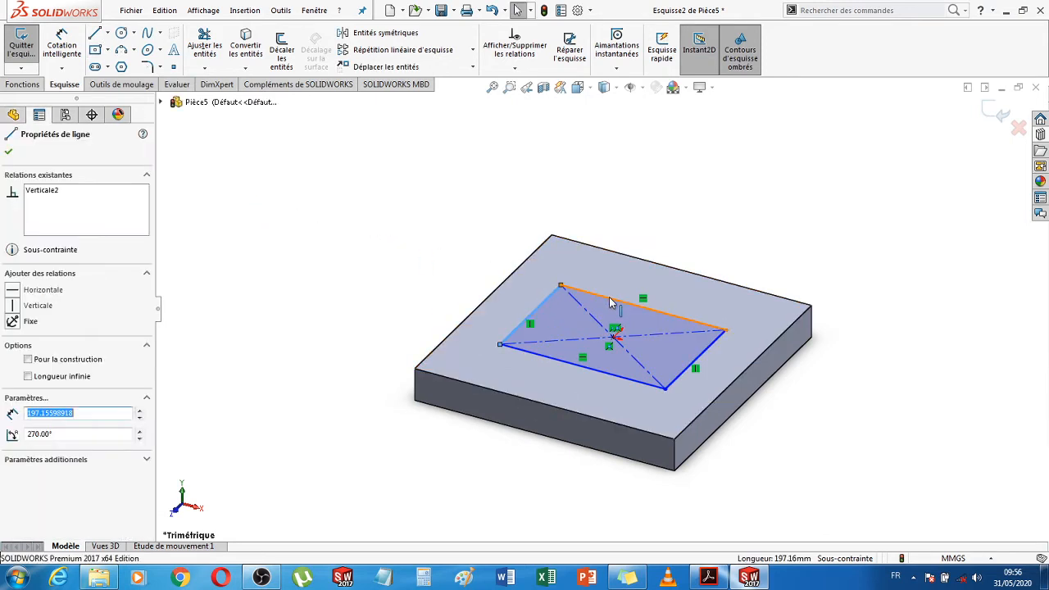
{"action": "left_click", "coordinate": [701, 358], "text": "ctrl"}
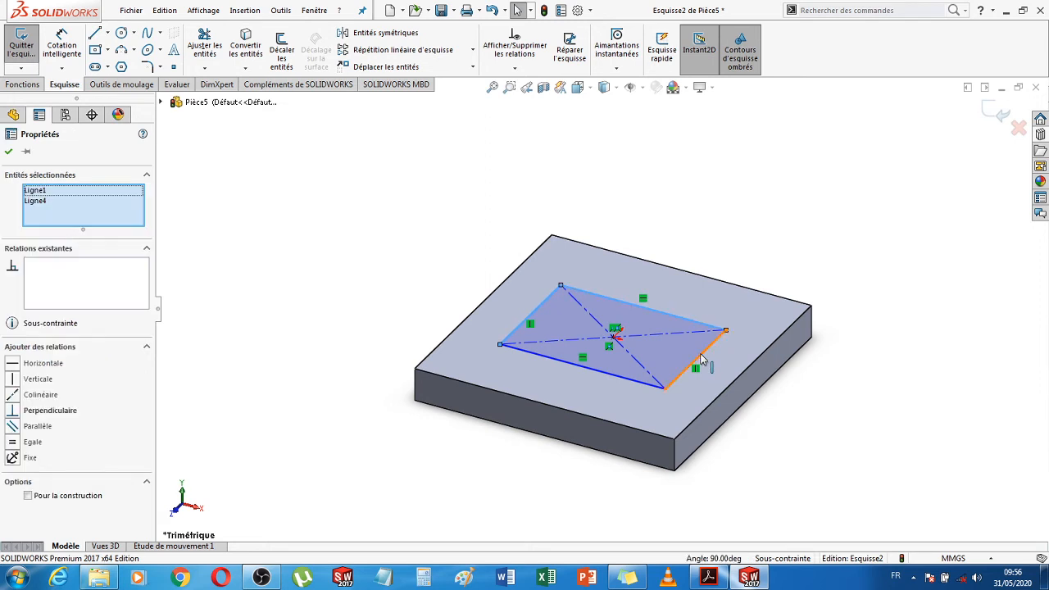
{"action": "left_click", "coordinate": [601, 375]}
{"action": "double_click", "coordinate": [601, 375]}
{"action": "left_click", "coordinate": [662, 338]}
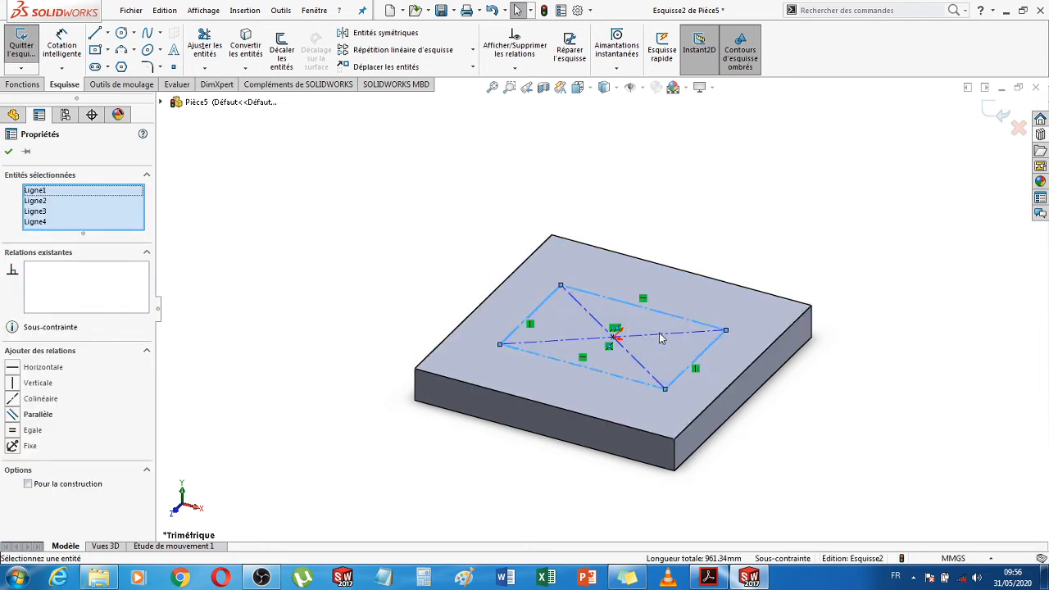
{"action": "key", "text": "Escape"}
Face the sketch plane and dimension the construction rectangle's width and height to 390 mm each
{"action": "left_click", "coordinate": [62, 292]}
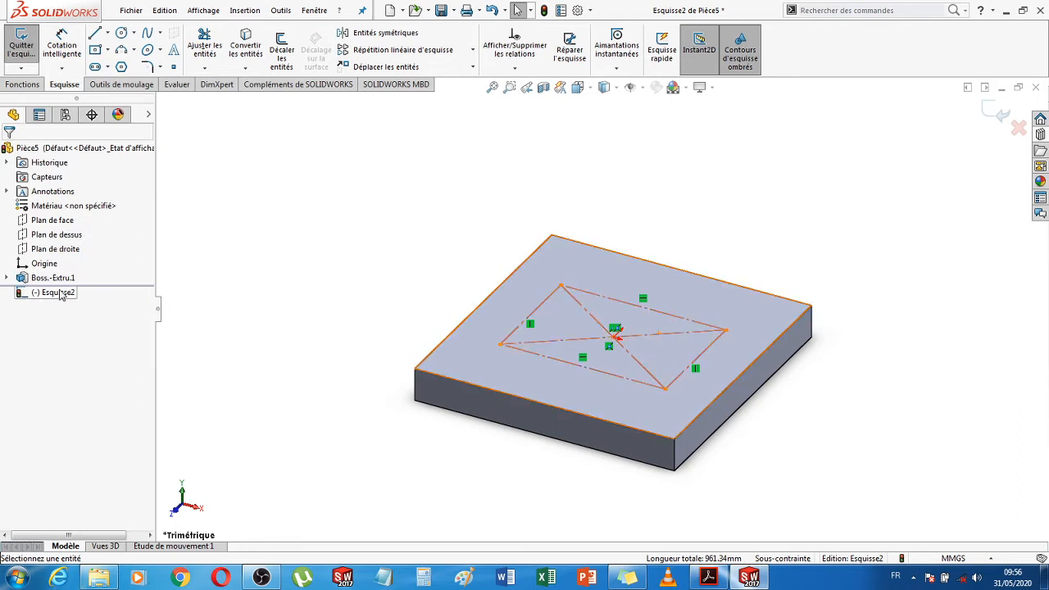
{"action": "left_click", "coordinate": [93, 273]}
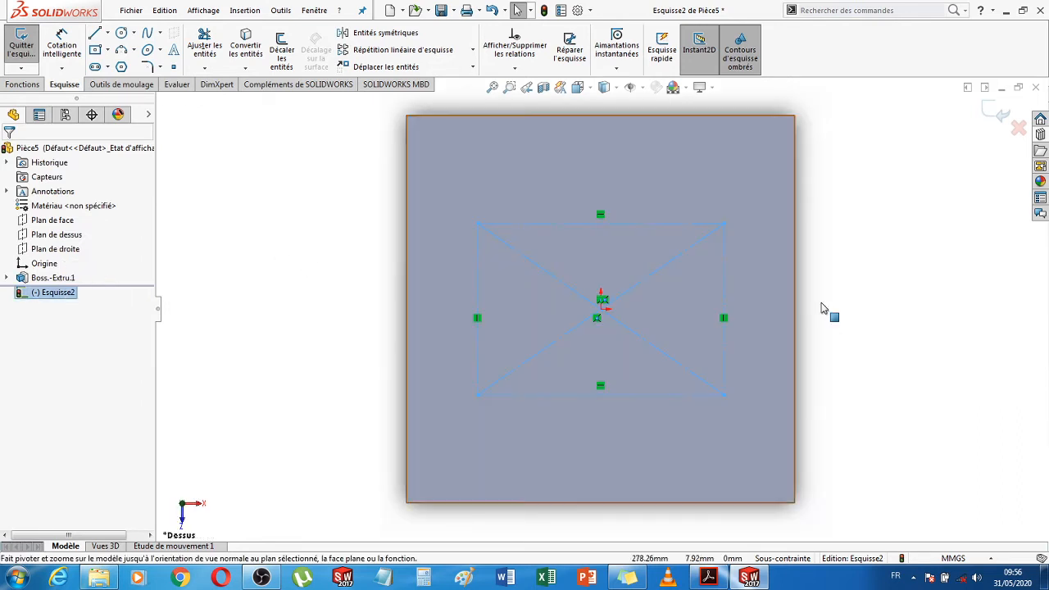
{"action": "left_click", "coordinate": [885, 314]}
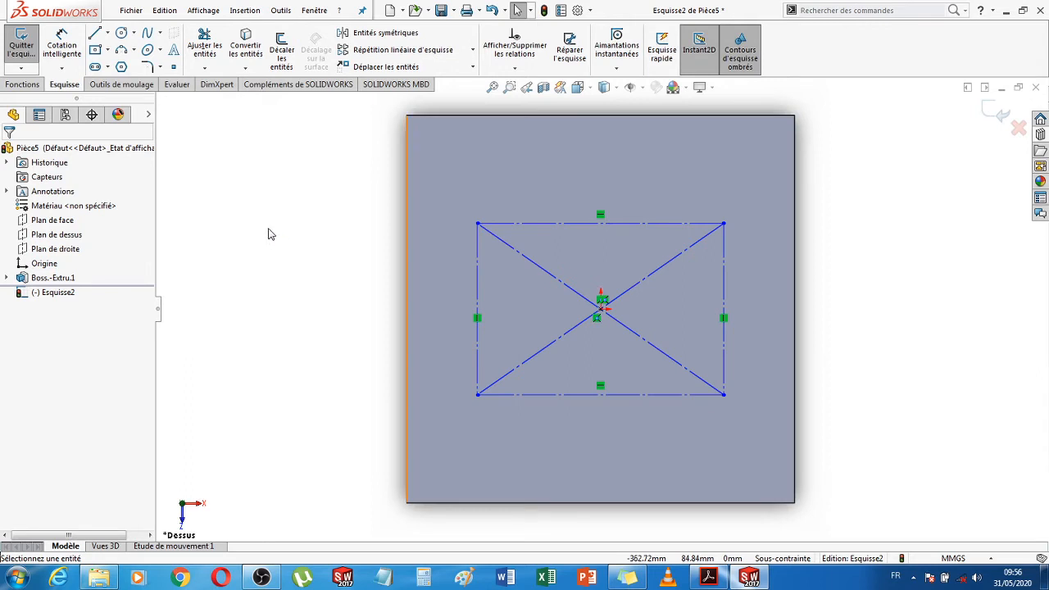
{"action": "left_click", "coordinate": [64, 42]}
{"action": "left_click", "coordinate": [574, 224]}
{"action": "left_click", "coordinate": [586, 166]}
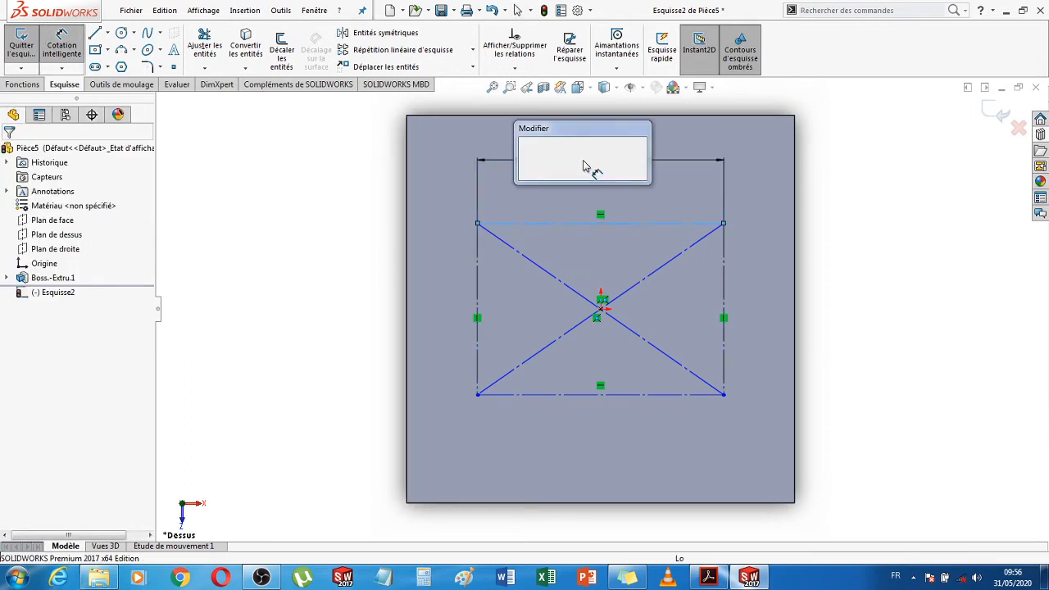
{"action": "type", "text": "390"}
{"action": "key", "text": "Return"}
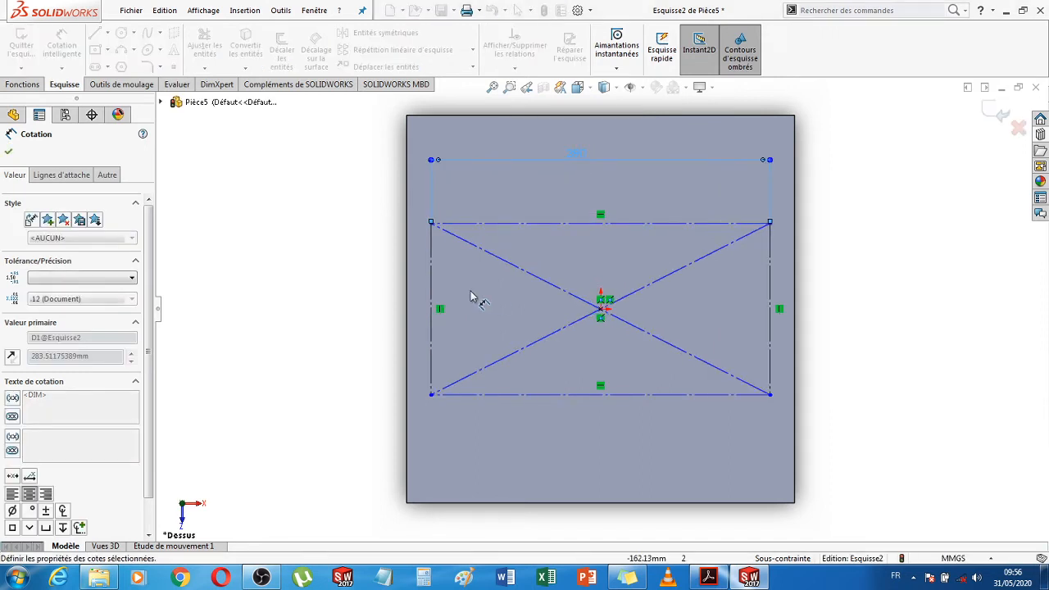
{"action": "left_click", "coordinate": [432, 293]}
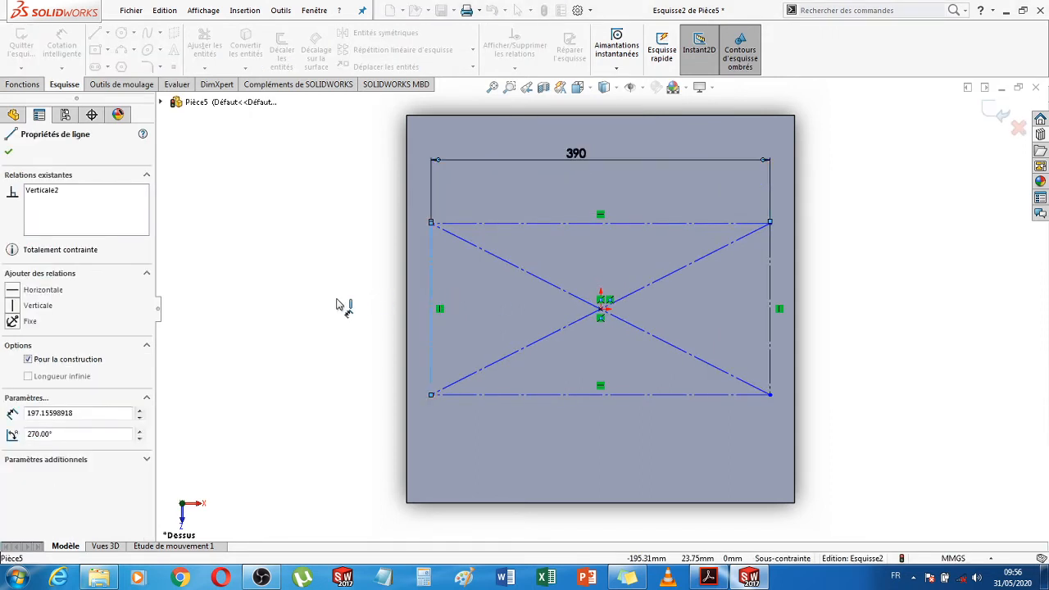
{"action": "left_click", "coordinate": [339, 305]}
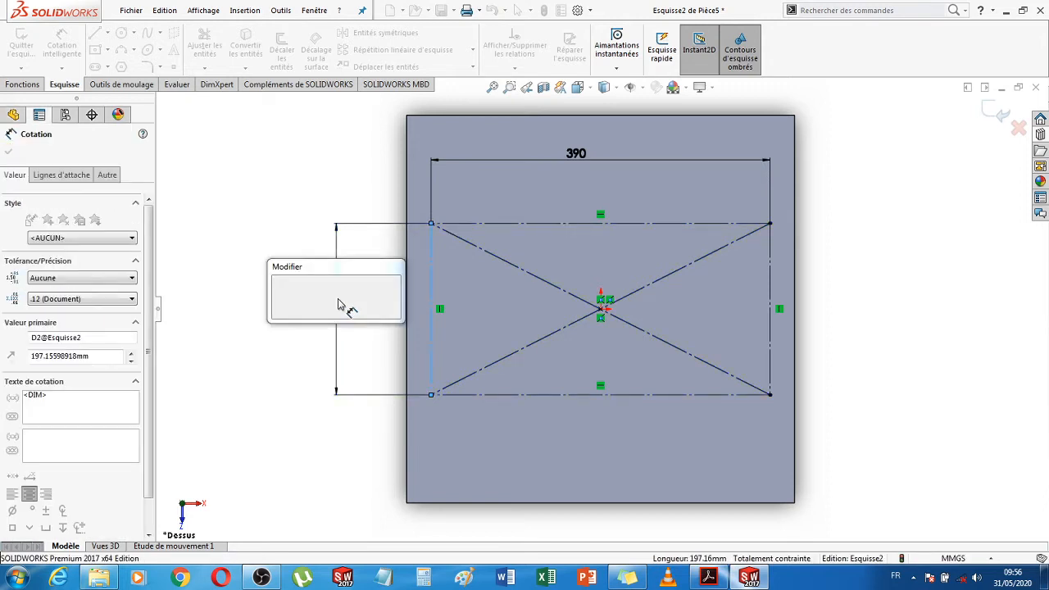
{"action": "type", "text": "390"}
{"action": "key", "text": "Return"}
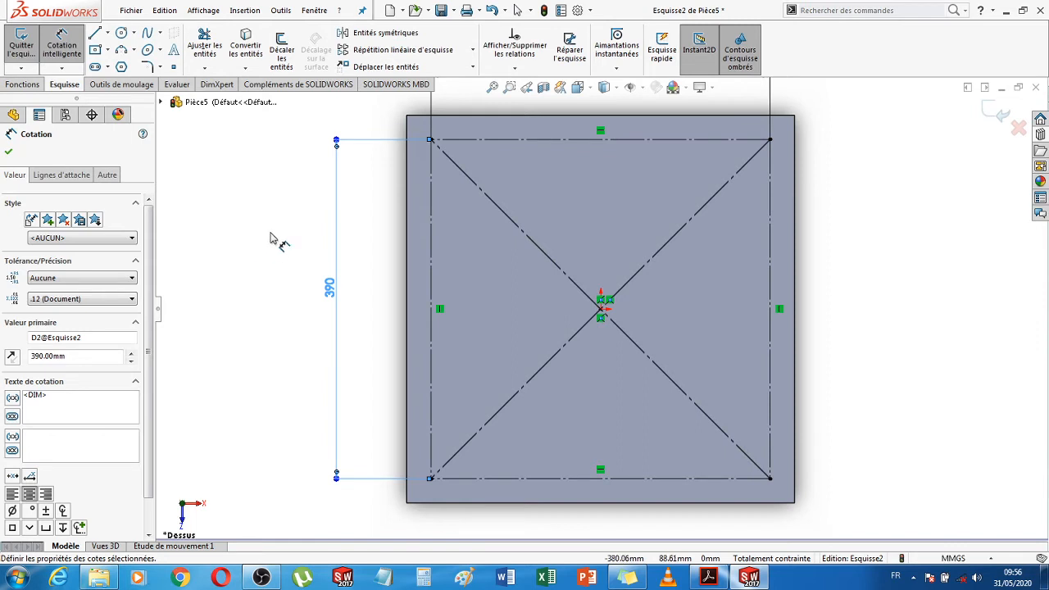
{"action": "key", "text": "Escape"}
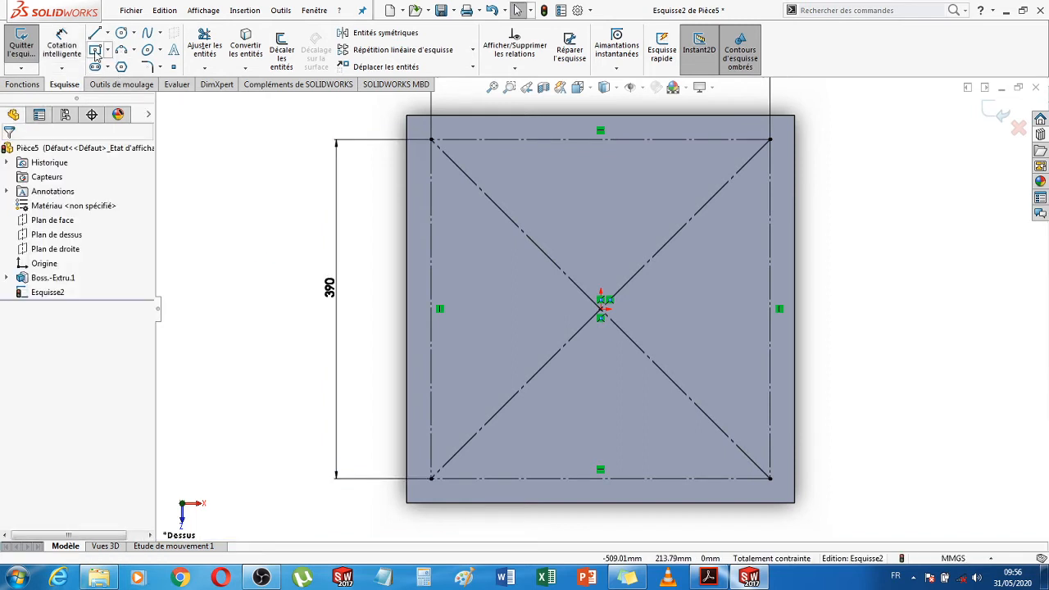
Sketch a second center rectangle about 309 × 188 mm inside the construction square, centred on the origin
{"action": "left_click", "coordinate": [601, 309]}
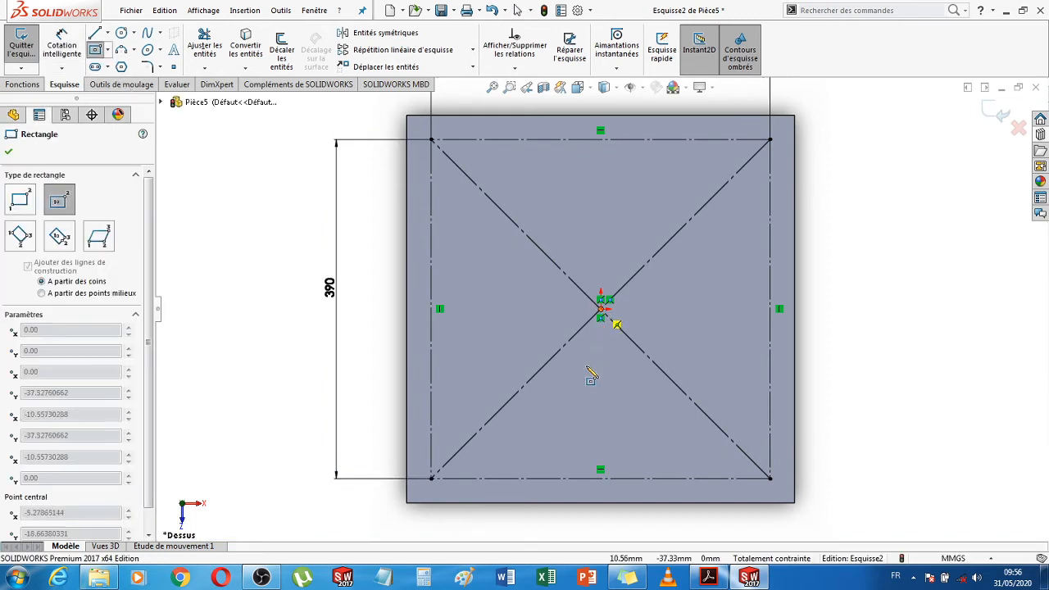
{"action": "left_click", "coordinate": [468, 391]}
{"action": "key", "text": "Escape"}
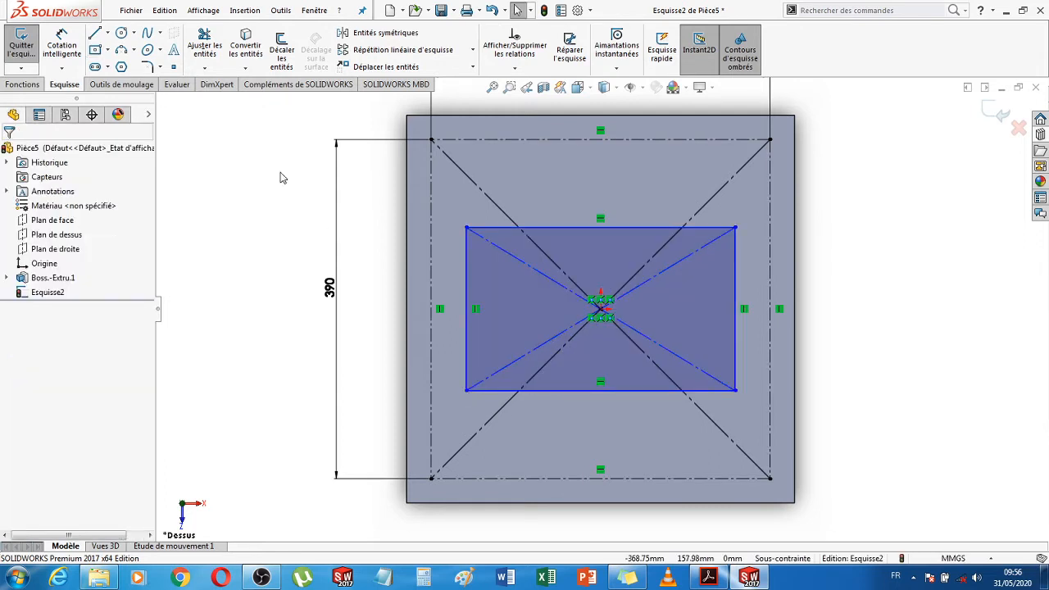
Dimension the inner rectangle to 390 mm wide and 282 mm high
{"action": "left_click", "coordinate": [66, 48]}
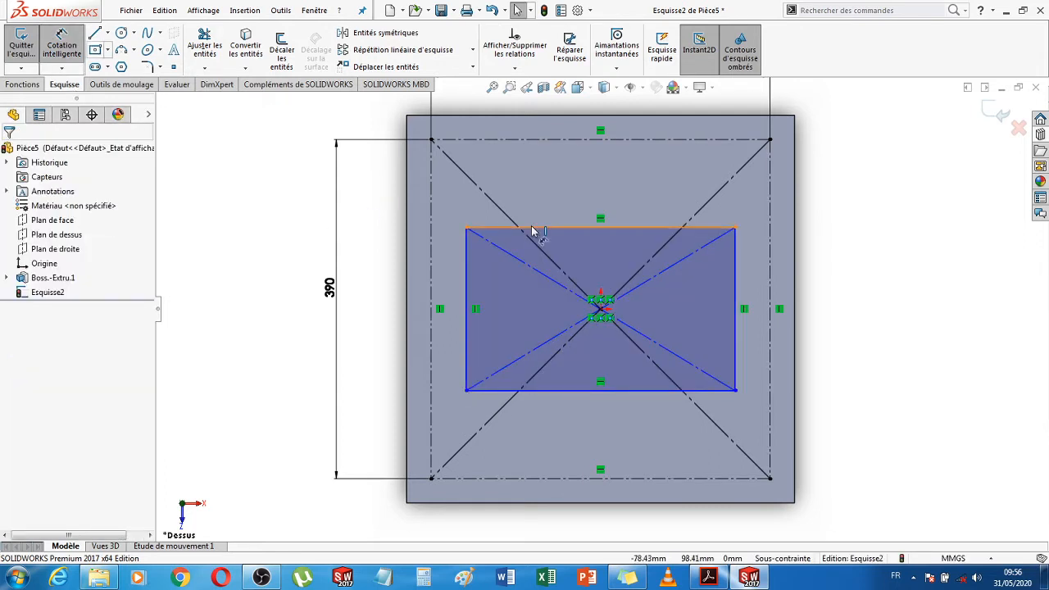
{"action": "left_click", "coordinate": [576, 228]}
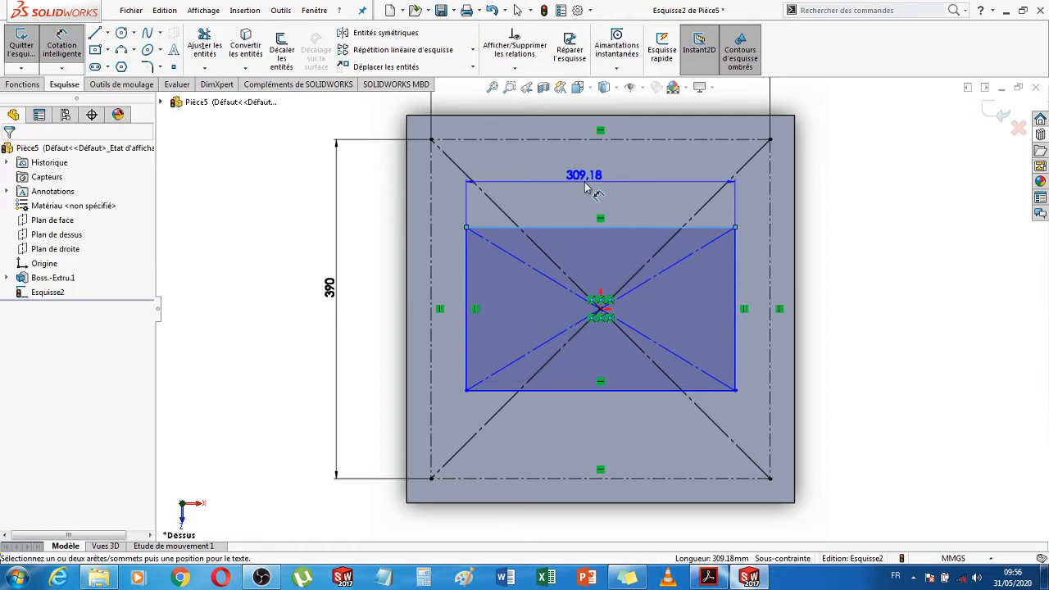
{"action": "left_click", "coordinate": [585, 182]}
{"action": "type", "text": "390"}
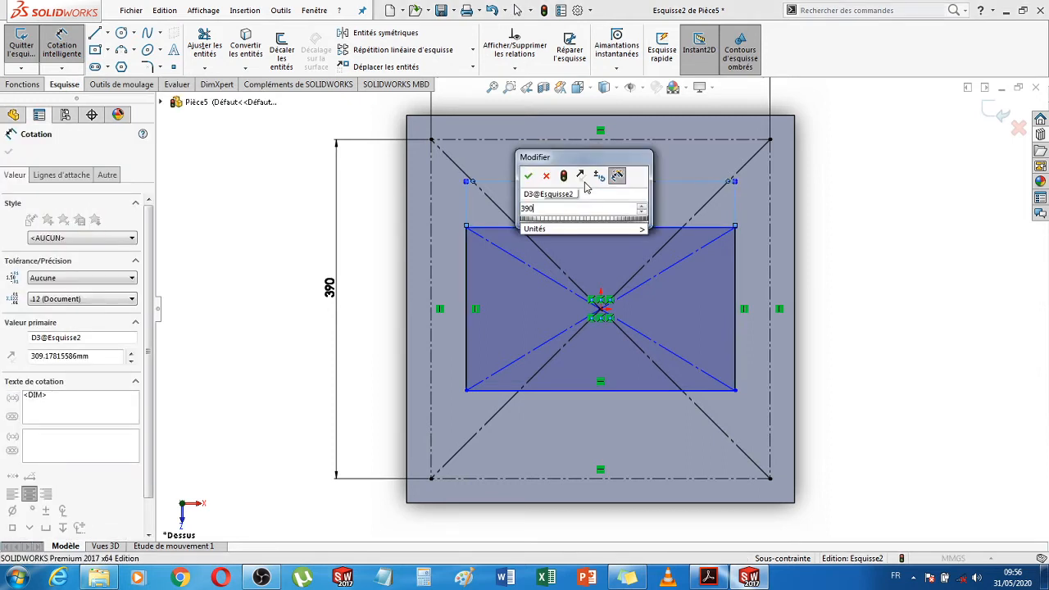
{"action": "key", "text": "Return"}
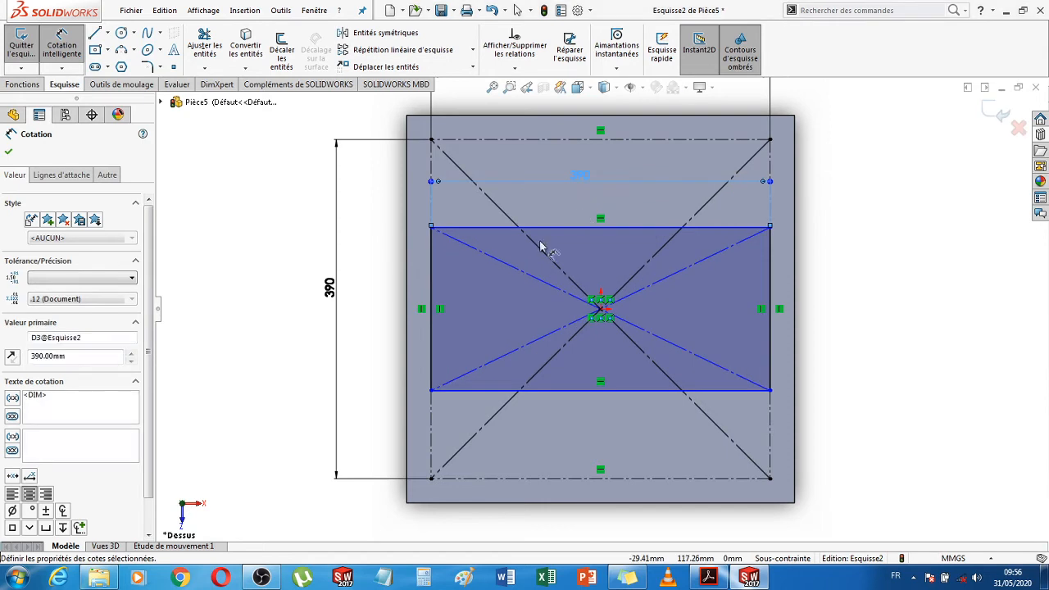
{"action": "left_click", "coordinate": [433, 293]}
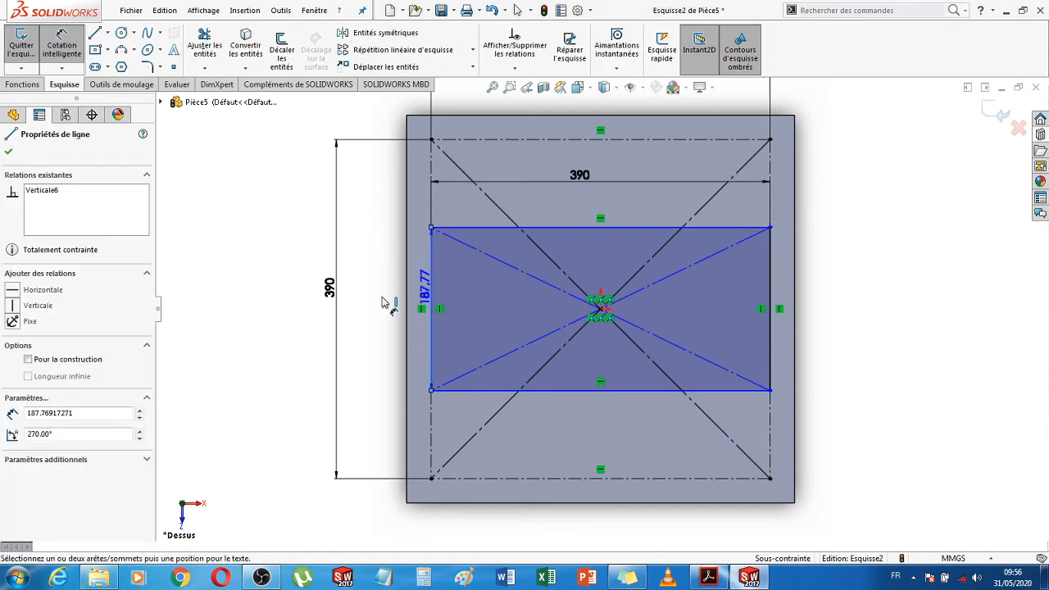
{"action": "left_click", "coordinate": [380, 304]}
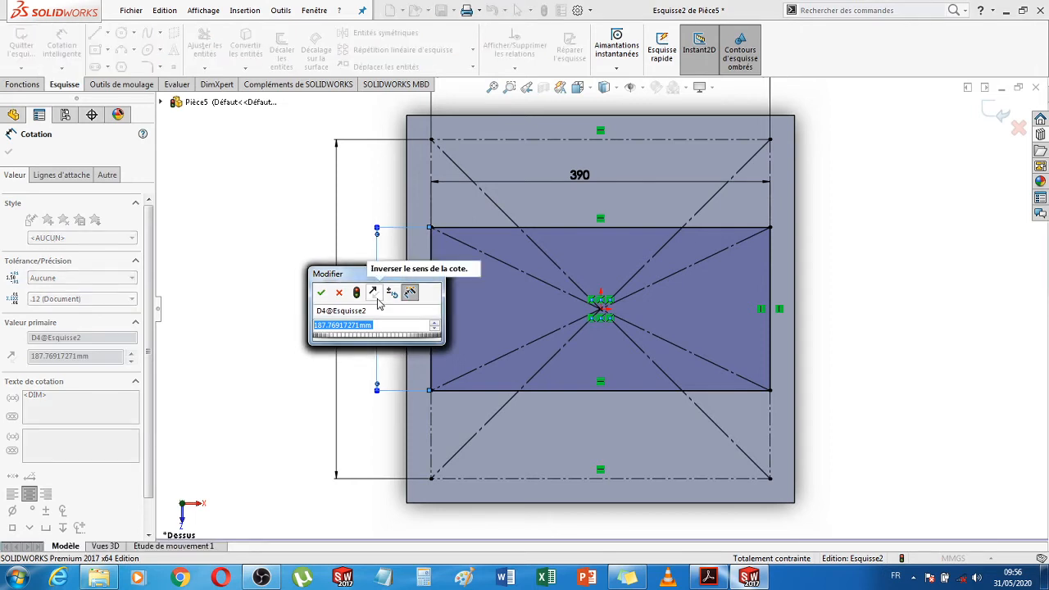
{"action": "key", "text": "Return"}
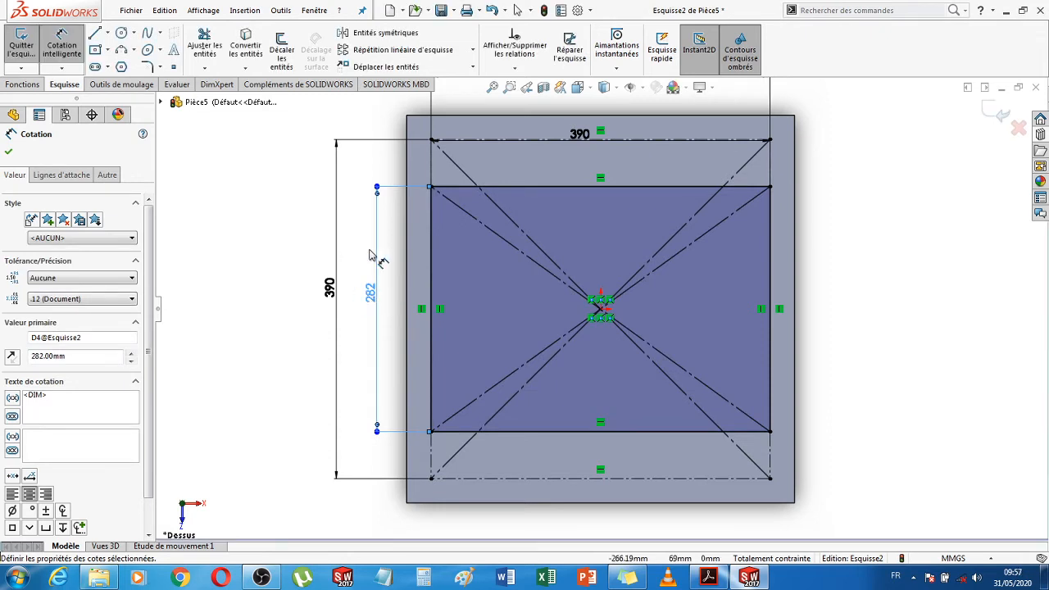
{"action": "key", "text": "Escape"}
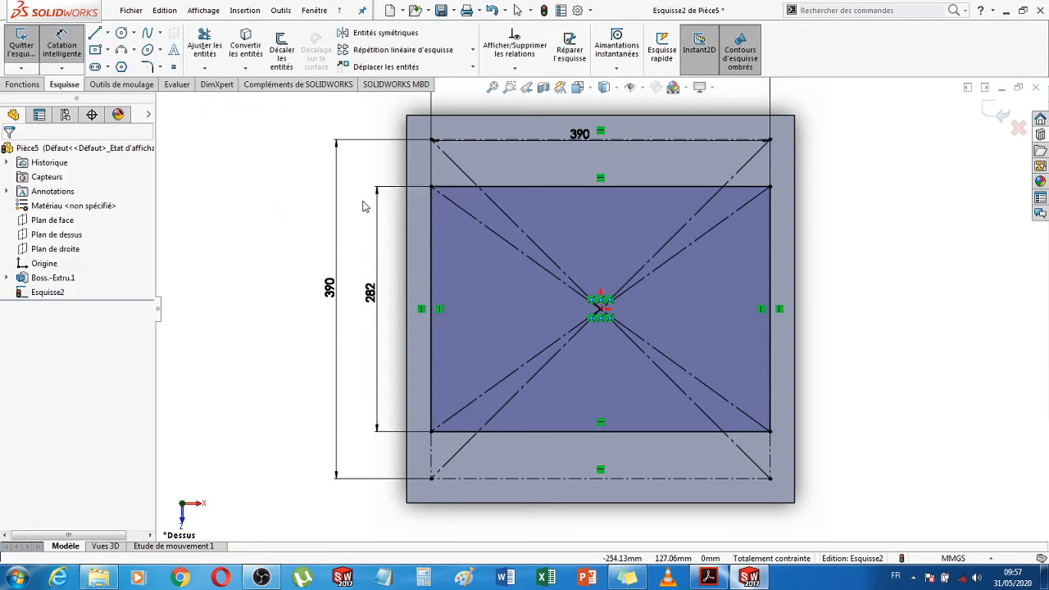
{"action": "key", "text": "Escape"}
Convert the four sides of the 390 × 282 mm rectangle to construction geometry
{"action": "left_click", "coordinate": [431, 216]}
{"action": "left_click", "coordinate": [513, 188], "text": "ctrl"}
{"action": "left_click", "coordinate": [770, 259], "text": "ctrl"}
{"action": "left_click", "coordinate": [650, 432], "text": "ctrl"}
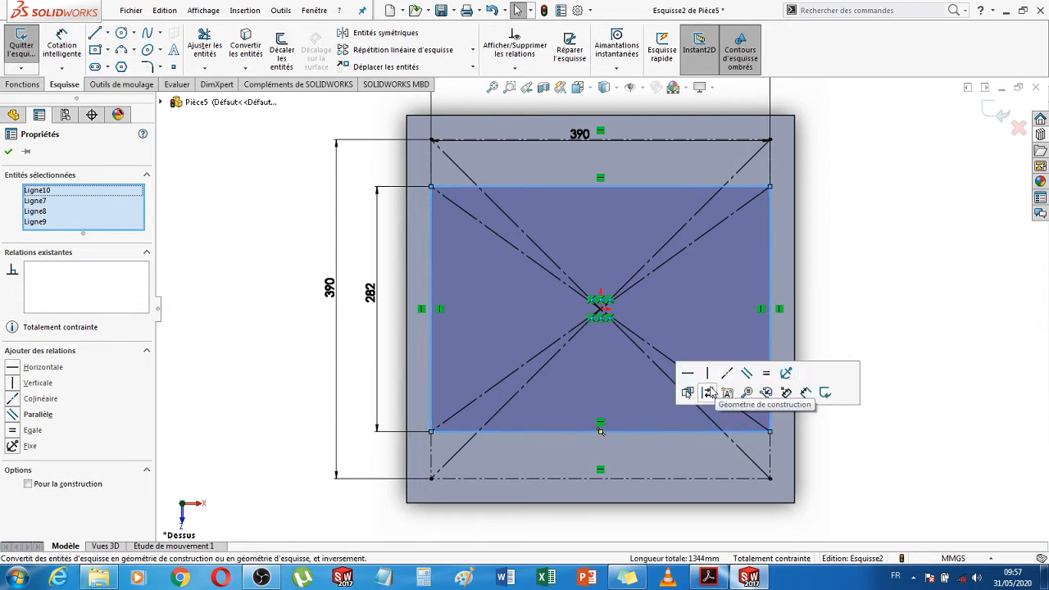
{"action": "left_click", "coordinate": [709, 391]}
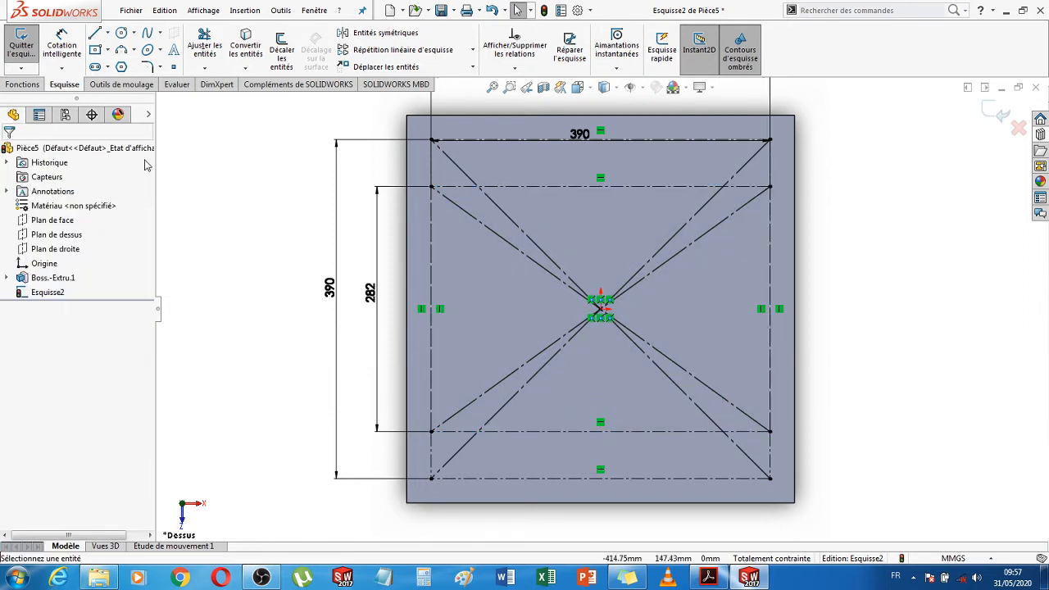
Sketch four circles centred on the corners of the 390 mm construction square, with radii of about 19 to 22 mm
{"action": "left_click", "coordinate": [122, 33]}
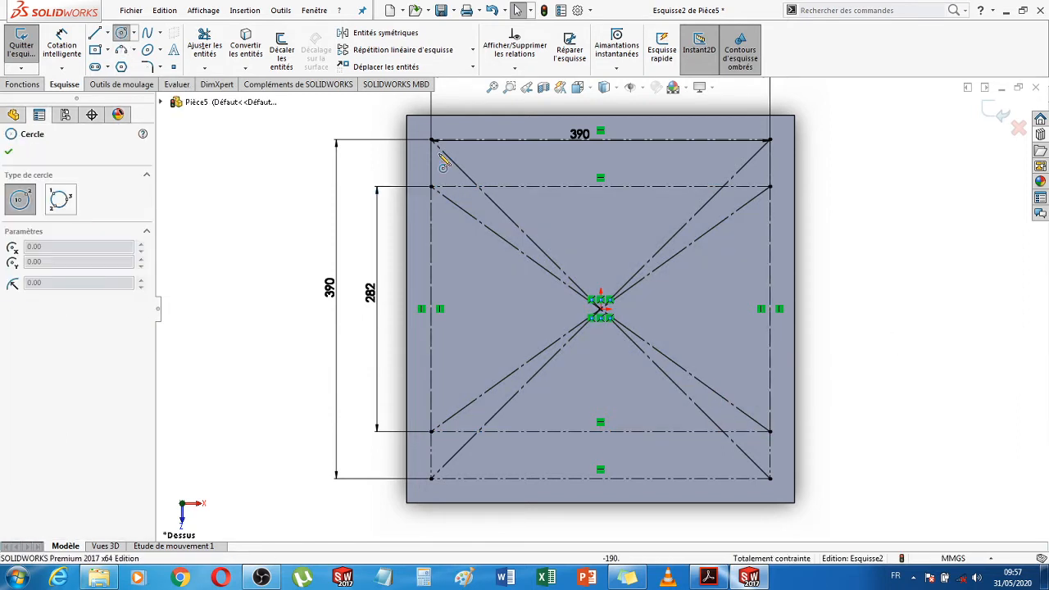
{"action": "left_click", "coordinate": [431, 140]}
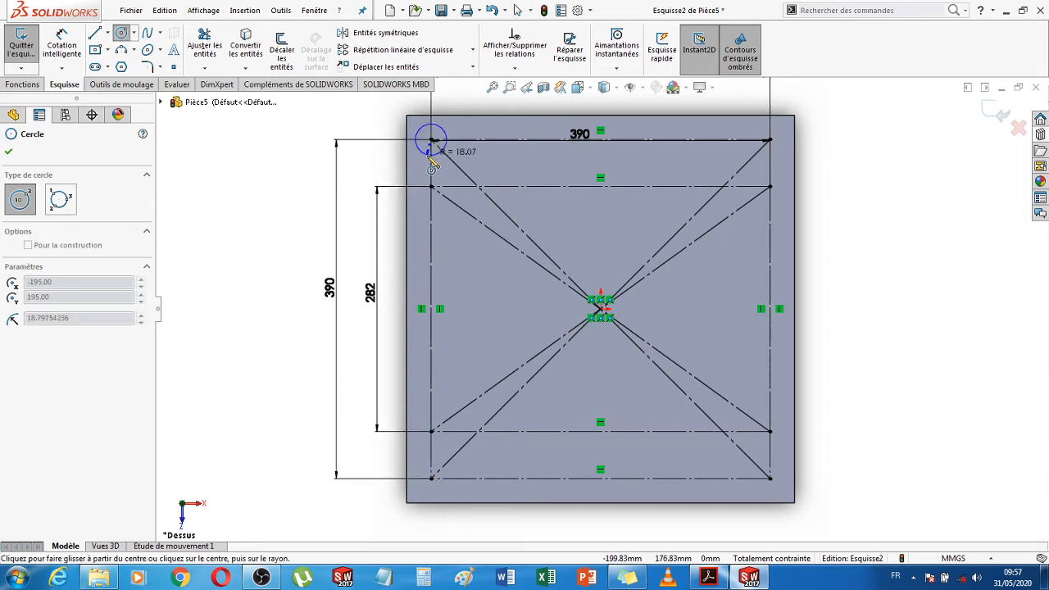
{"action": "left_click", "coordinate": [446, 148]}
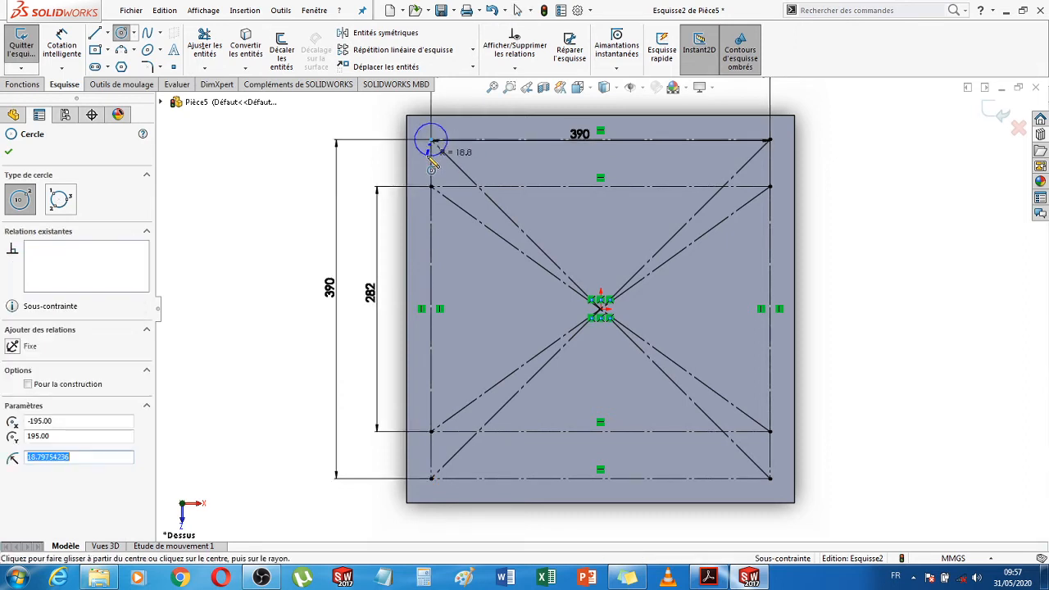
{"action": "left_click", "coordinate": [770, 141]}
{"action": "left_click", "coordinate": [768, 163]}
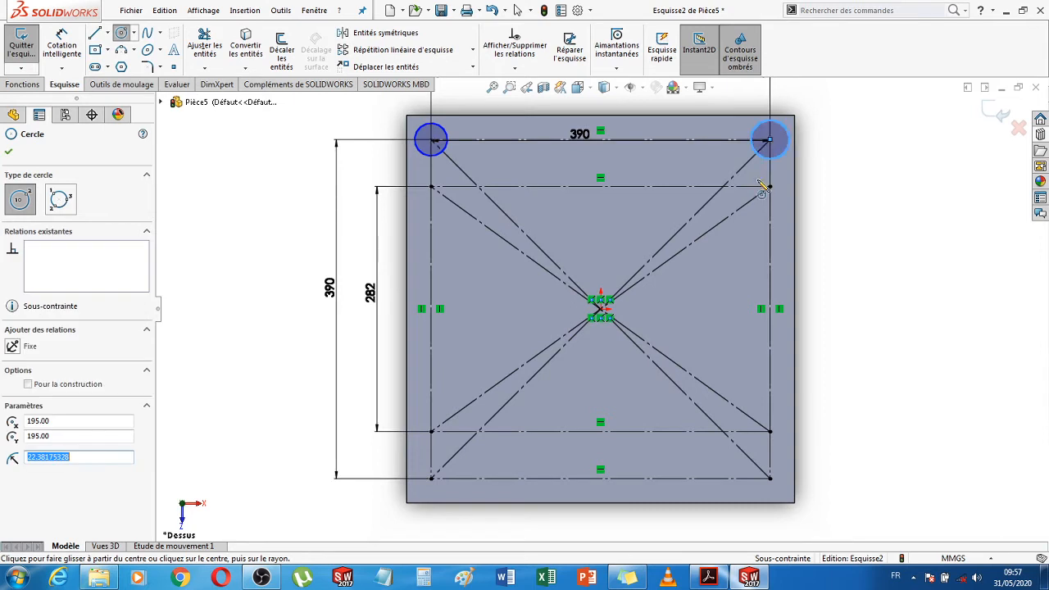
{"action": "left_click", "coordinate": [769, 479]}
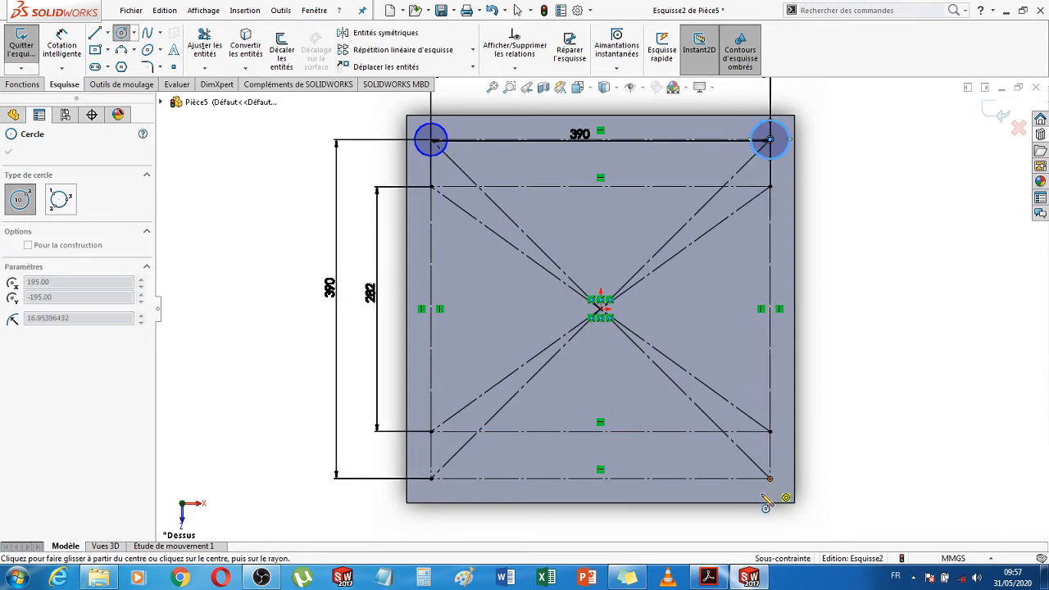
{"action": "left_click", "coordinate": [770, 498]}
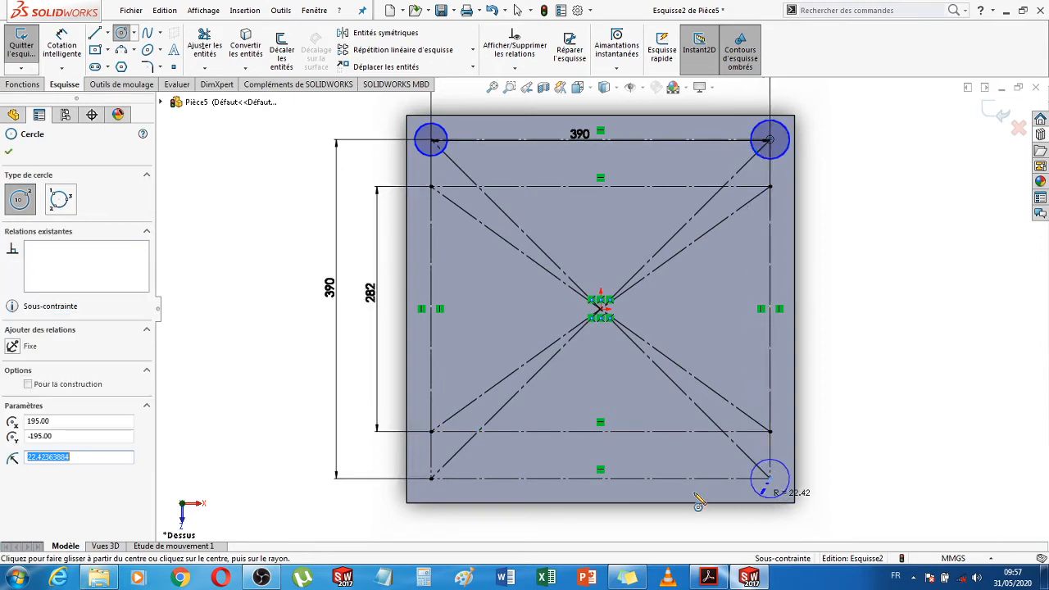
{"action": "left_click", "coordinate": [431, 478]}
{"action": "left_click", "coordinate": [425, 494]}
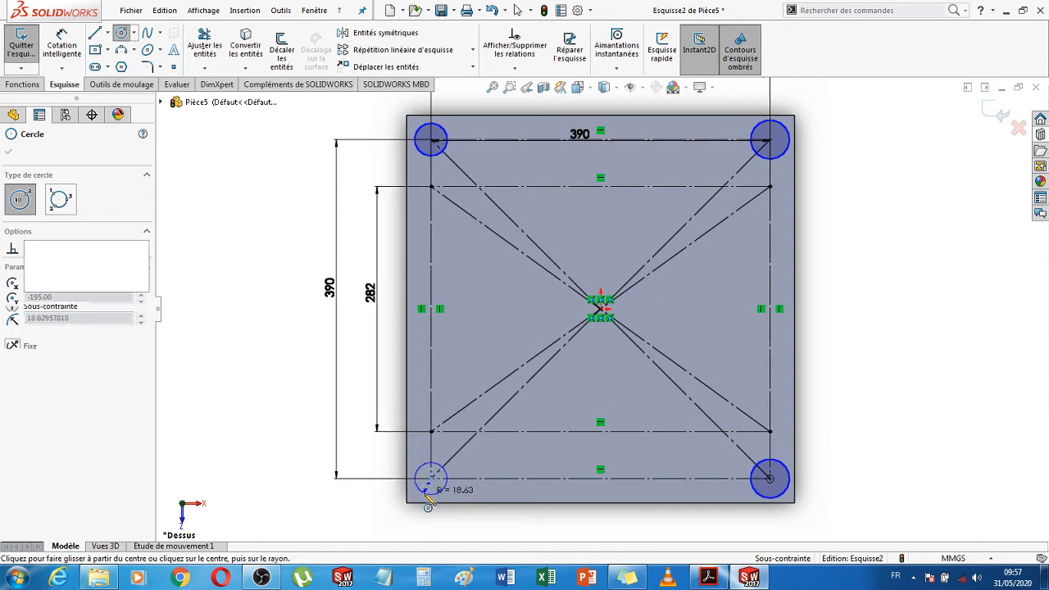
Sketch four circles centred on the corners of the 390 × 282 mm construction rectangle, with radii of about 14 to 20 mm
{"action": "left_click", "coordinate": [431, 187]}
{"action": "left_click", "coordinate": [435, 195]}
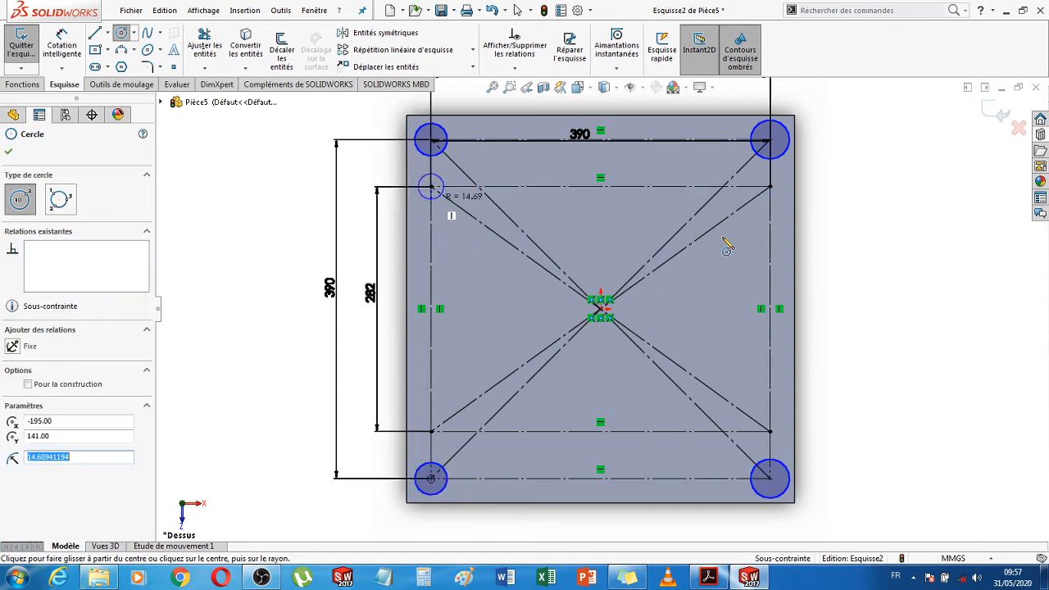
{"action": "left_click", "coordinate": [768, 190]}
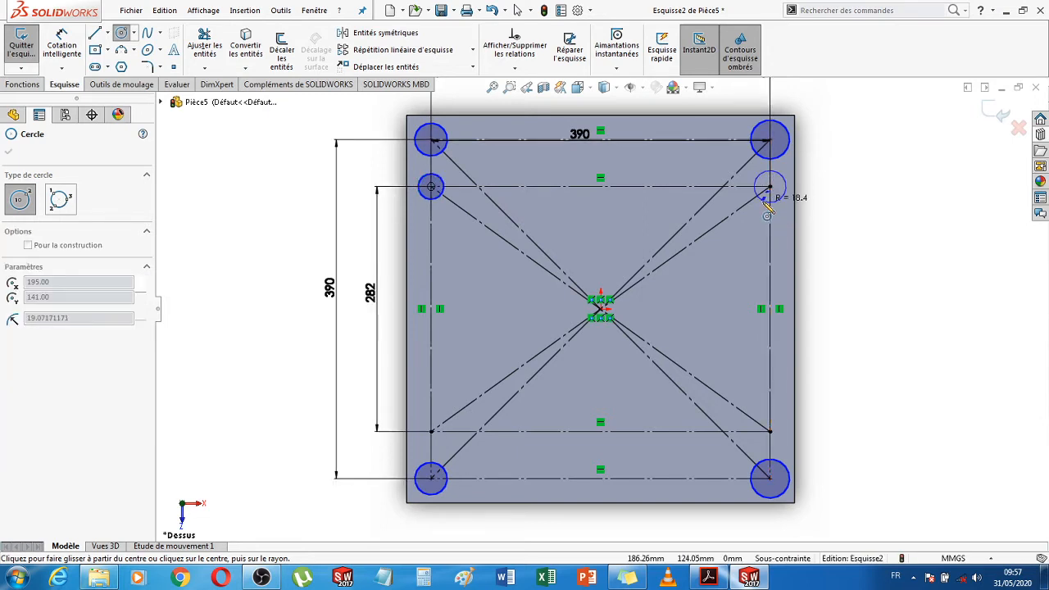
{"action": "left_click", "coordinate": [766, 205]}
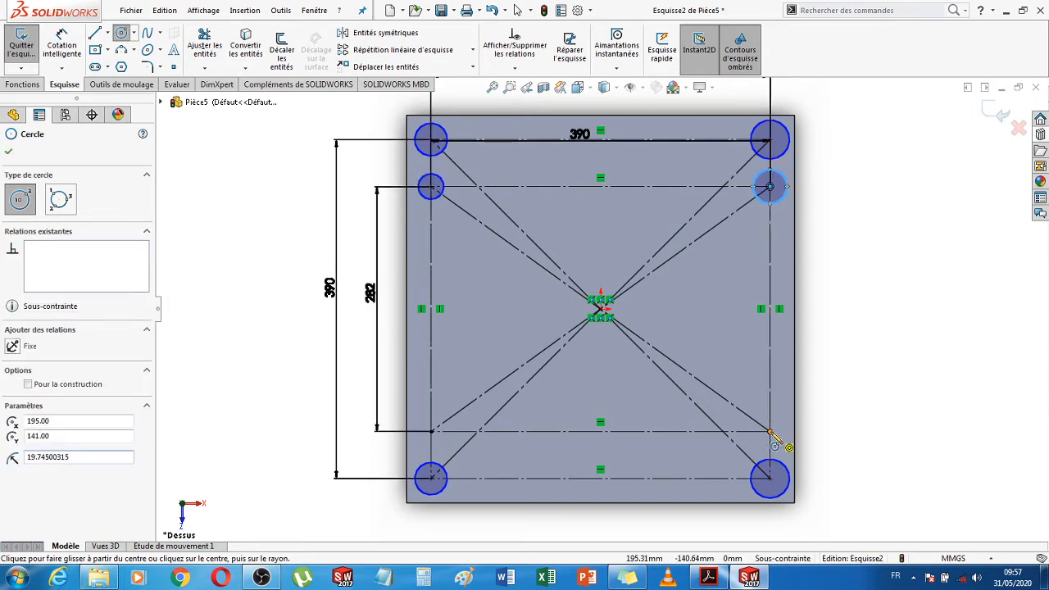
{"action": "left_click", "coordinate": [770, 432]}
{"action": "left_click", "coordinate": [765, 443]}
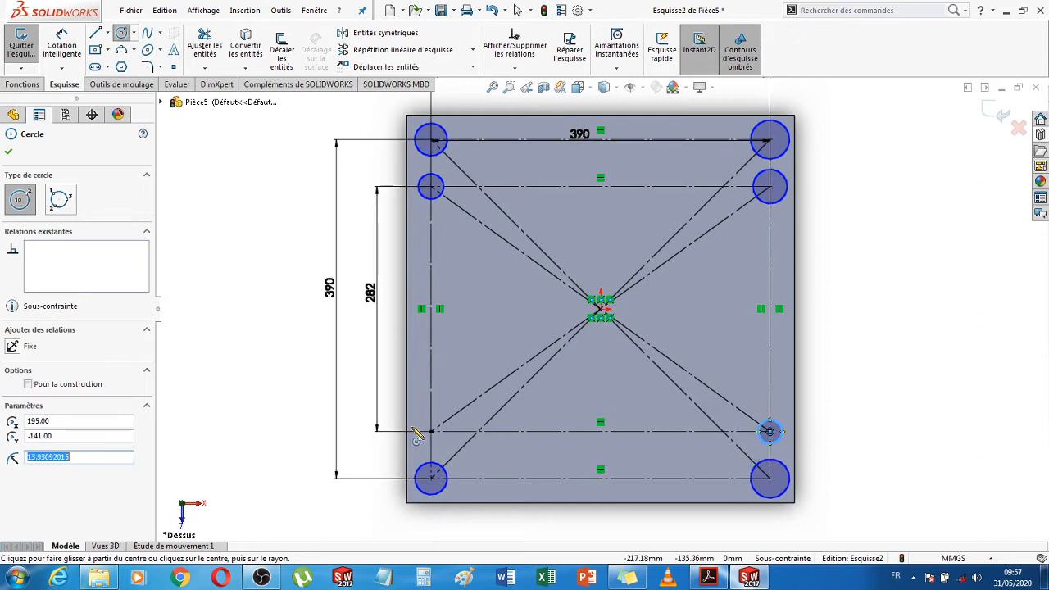
{"action": "left_click", "coordinate": [431, 432]}
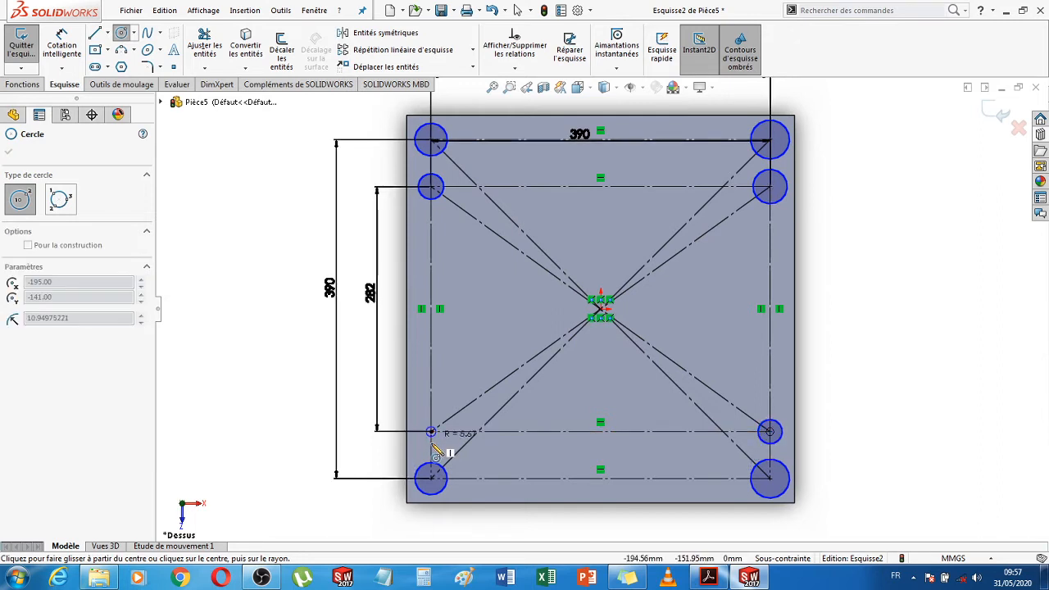
{"action": "left_click", "coordinate": [425, 422]}
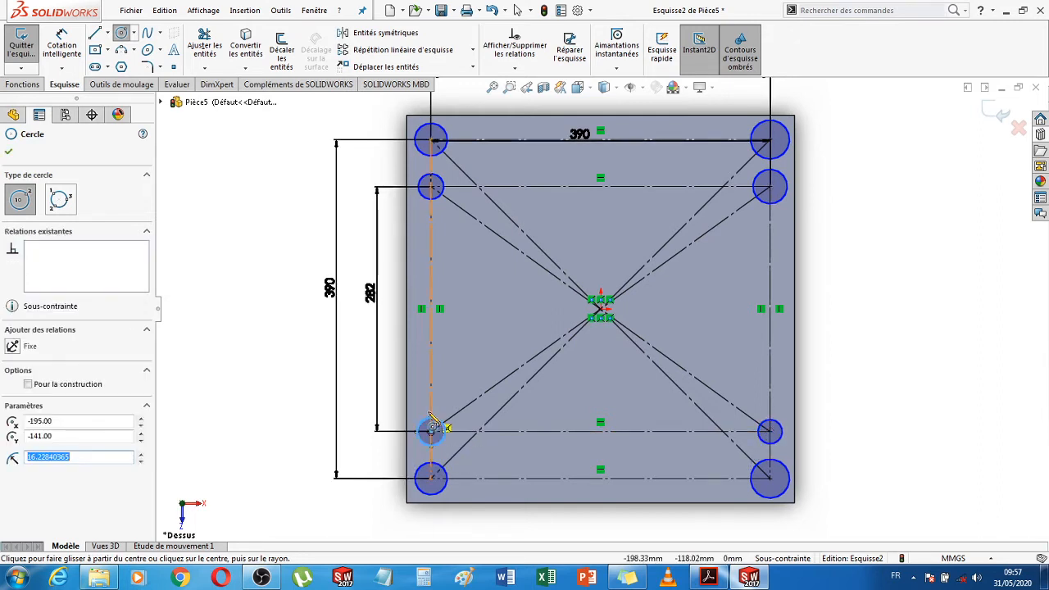
{"action": "key", "text": "Escape"}
Switch to the DME catalogue in Adobe Acrobat and check the hole diameters of the N20 plate
{"action": "left_click", "coordinate": [708, 578]}
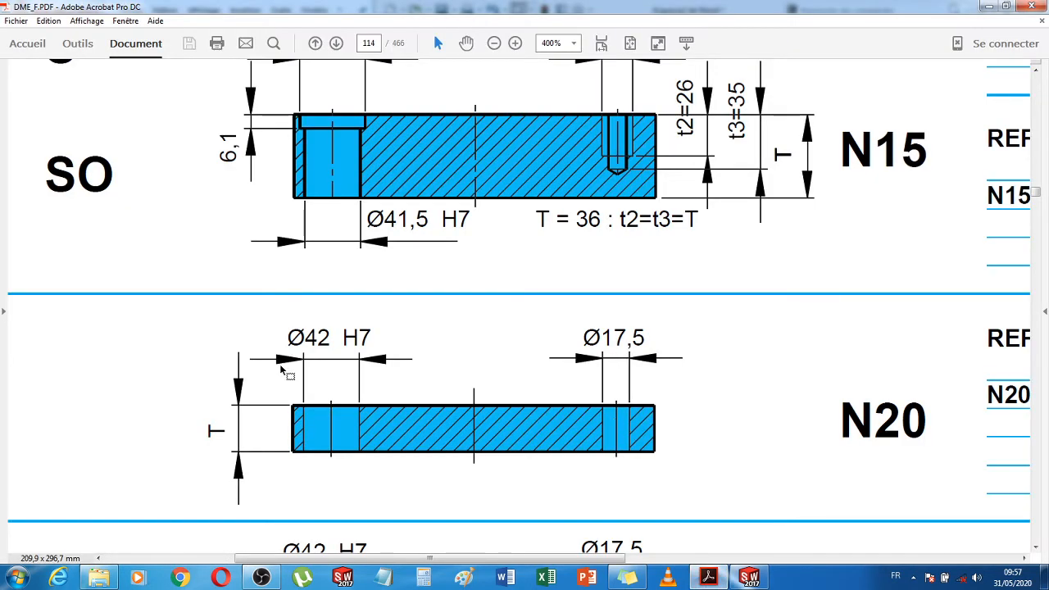
Switch to SOLIDWORKS and dimension the inner circle near the plate's lower-left corner with a diameter of 17.5 mm
{"action": "left_click", "coordinate": [749, 578]}
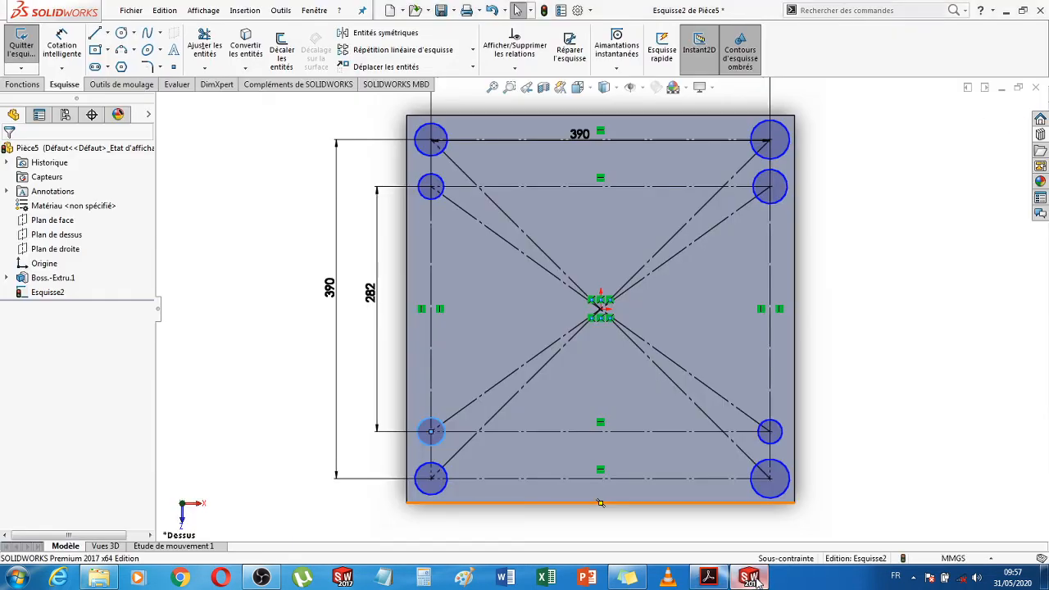
{"action": "left_click", "coordinate": [62, 45]}
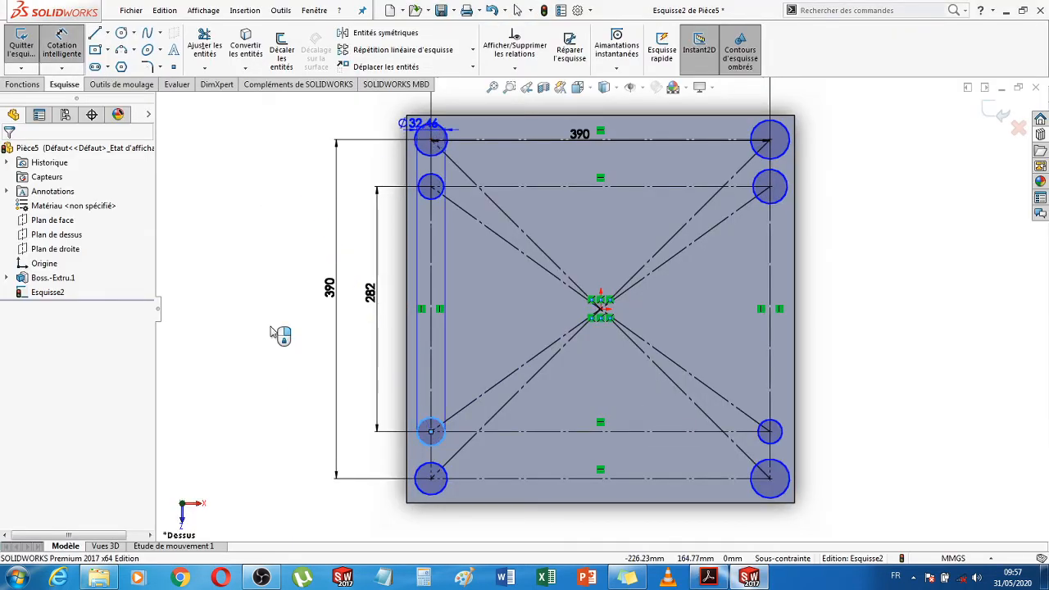
{"action": "left_click", "coordinate": [270, 399]}
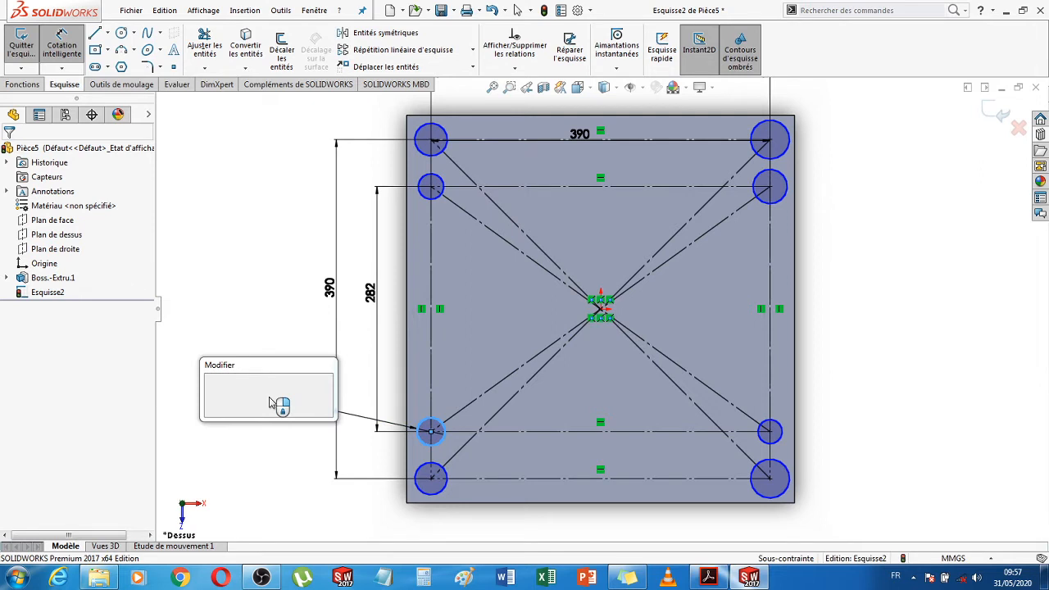
{"action": "type", "text": "17.5"}
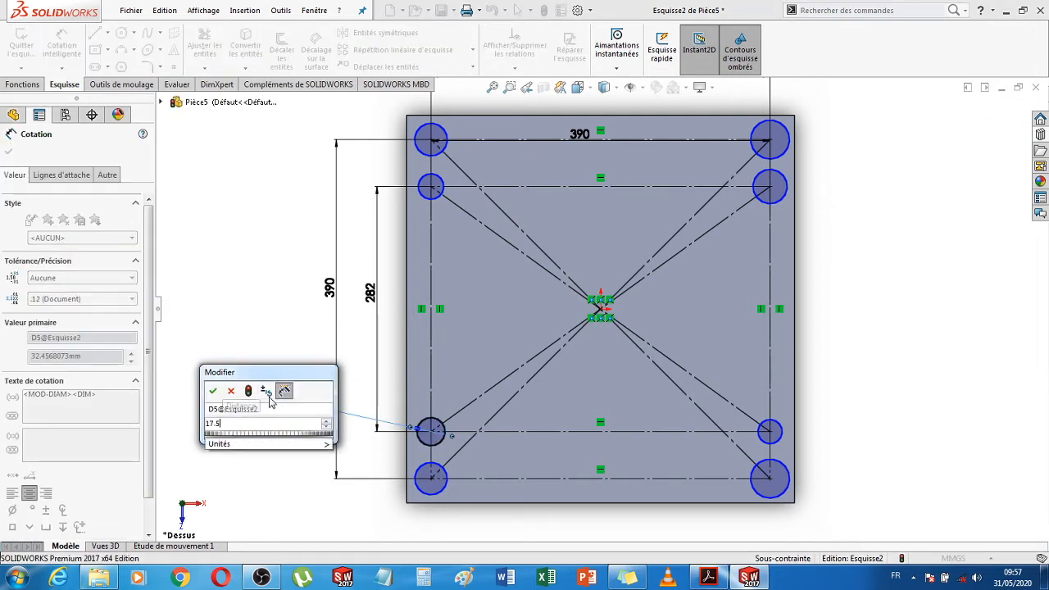
{"action": "key", "text": "Return"}
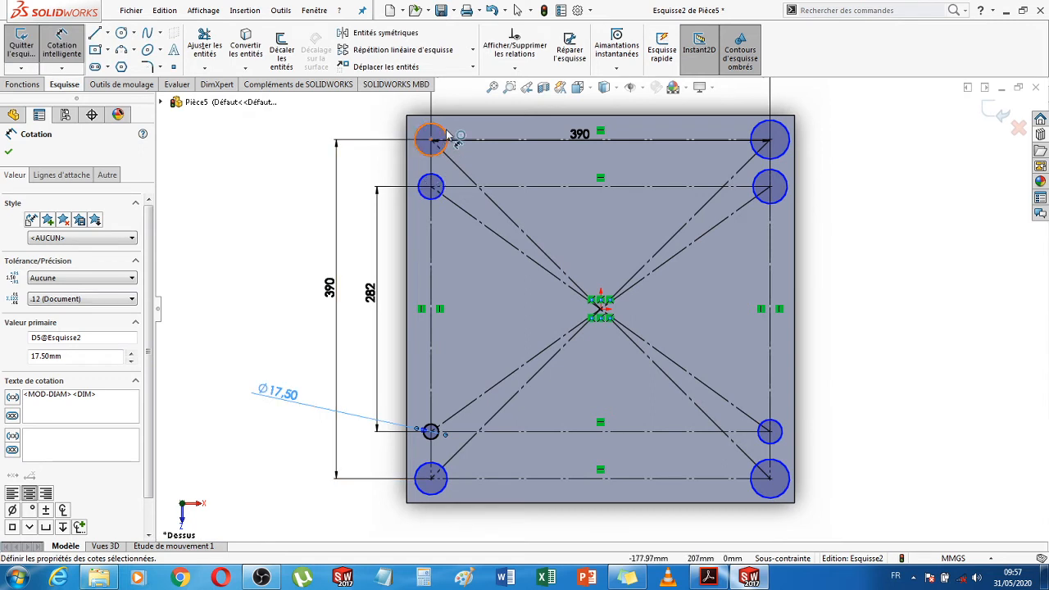
Dimension the outer circle at the plate's upper-left corner with a diameter of 42 mm
{"action": "left_click", "coordinate": [378, 135]}
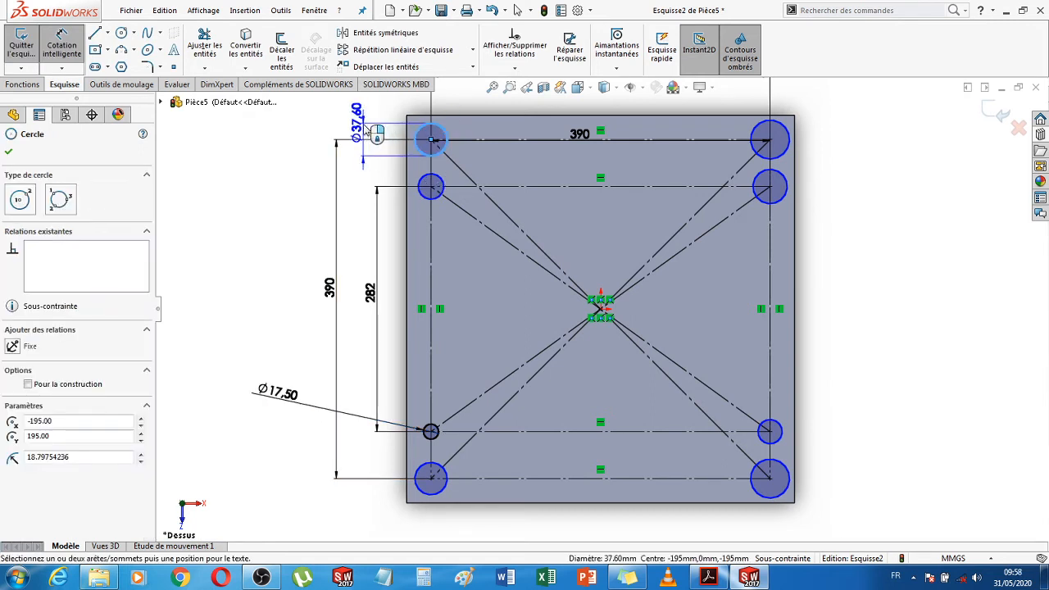
{"action": "left_click", "coordinate": [302, 148]}
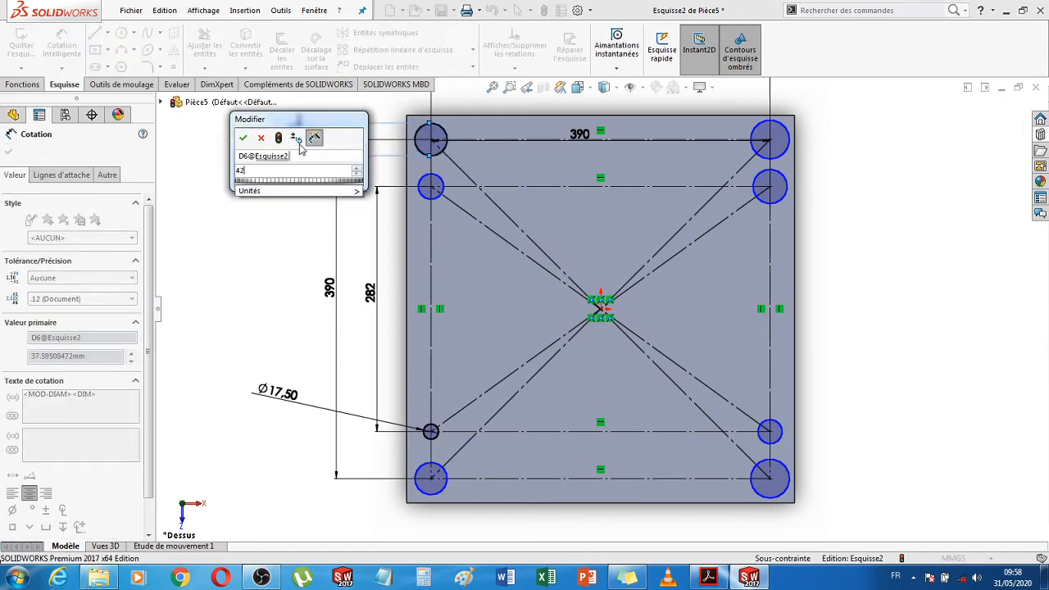
{"action": "key", "text": "Return"}
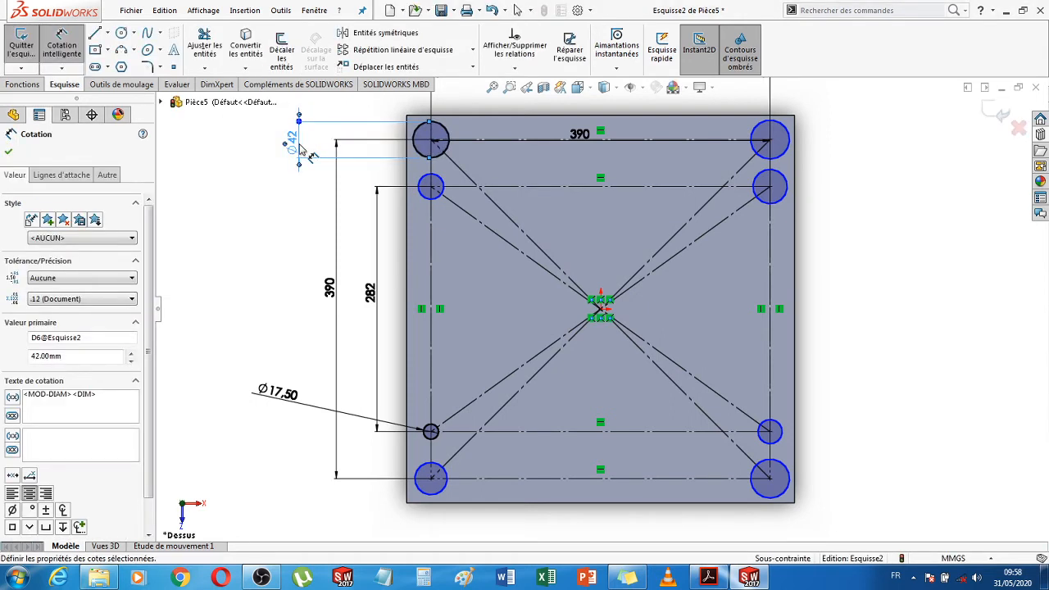
{"action": "left_click", "coordinate": [292, 190]}
{"action": "key", "text": "Escape"}
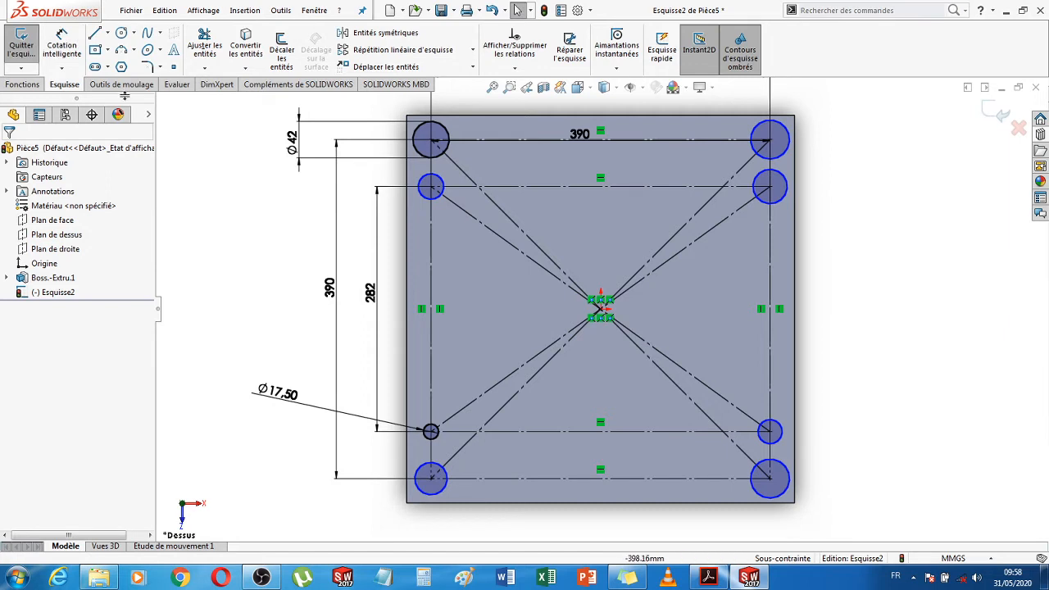
Apply an Equal relation to the four outer corner circles of the sketch
{"action": "left_click", "coordinate": [446, 137]}
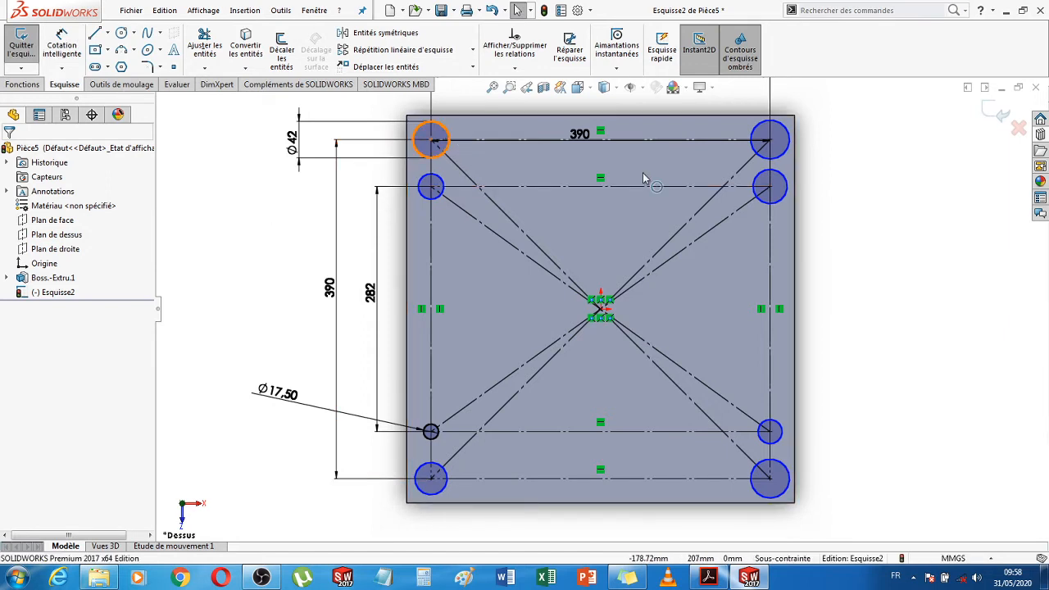
{"action": "left_click", "coordinate": [786, 146], "text": "ctrl"}
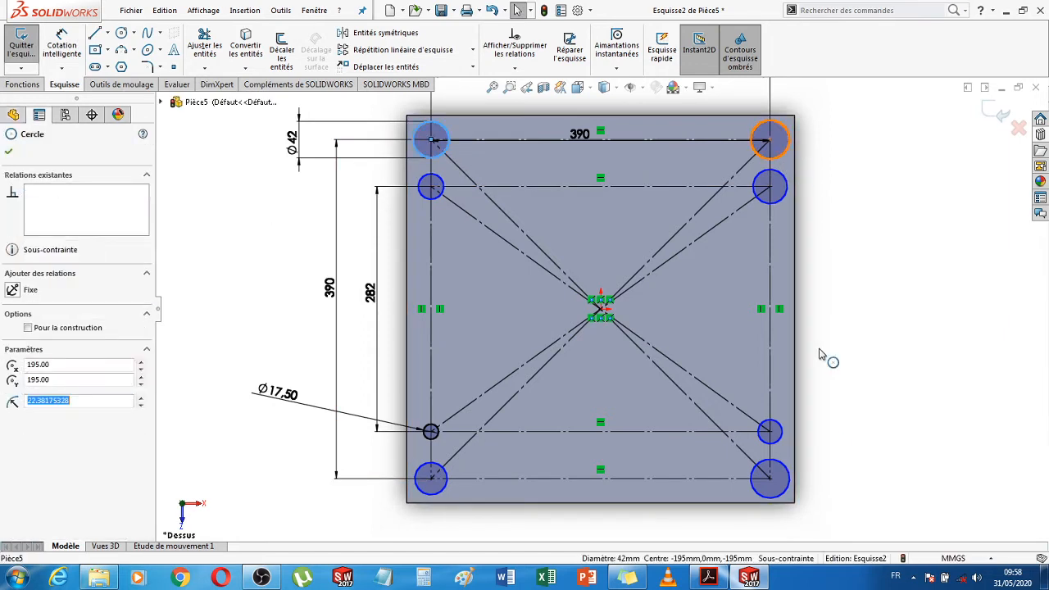
{"action": "left_click", "coordinate": [786, 476], "text": "ctrl"}
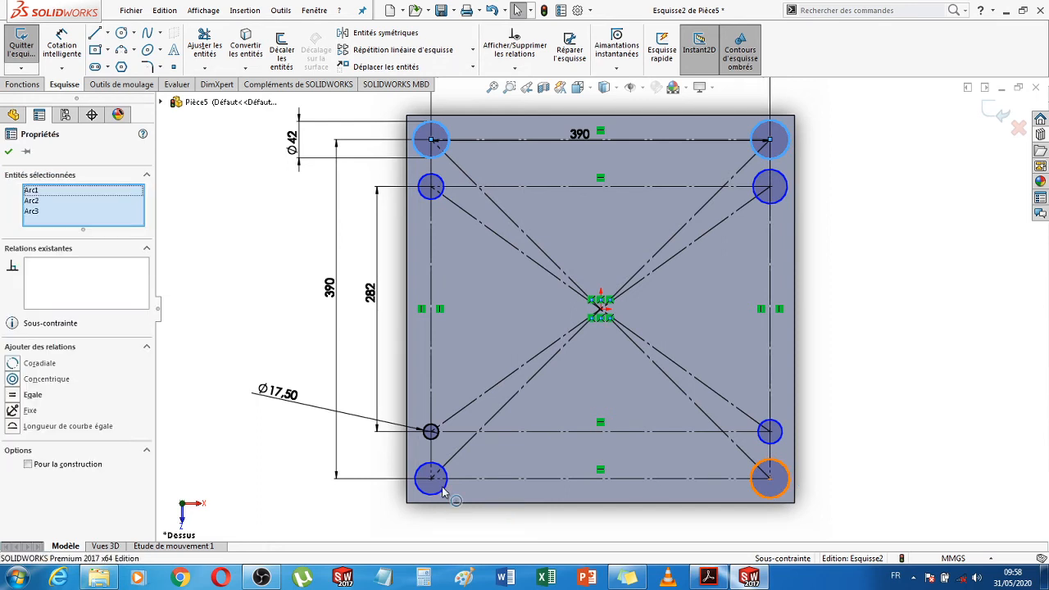
{"action": "left_click", "coordinate": [443, 490], "text": "ctrl"}
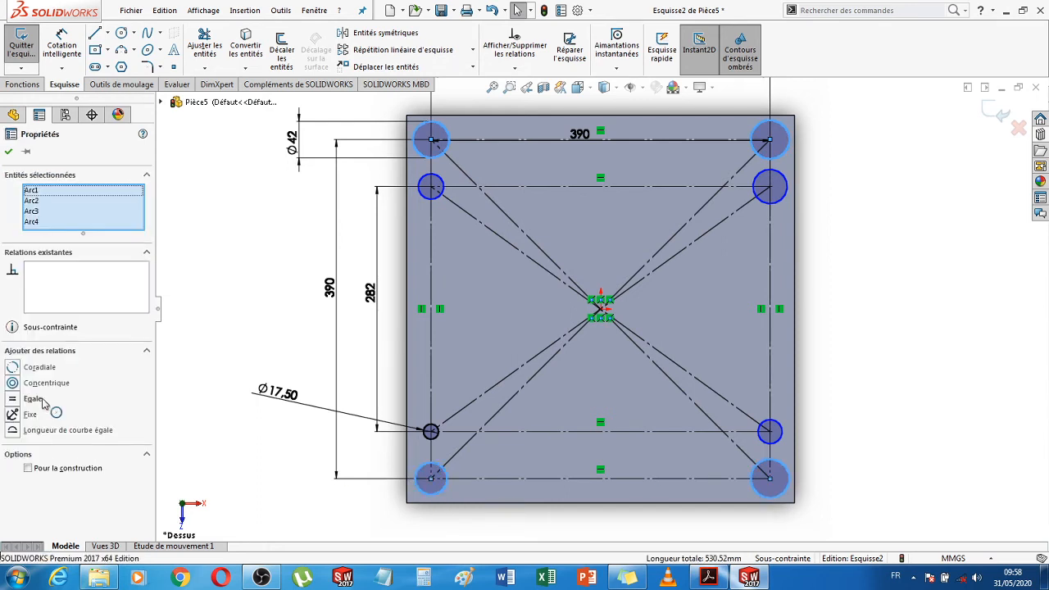
{"action": "left_click", "coordinate": [12, 400]}
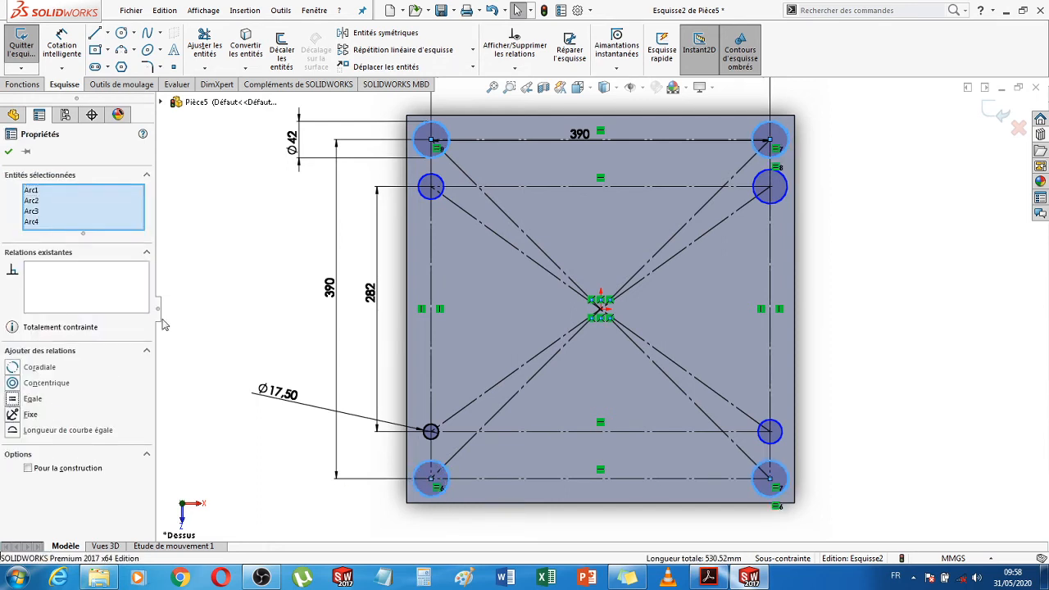
{"action": "left_click", "coordinate": [9, 152]}
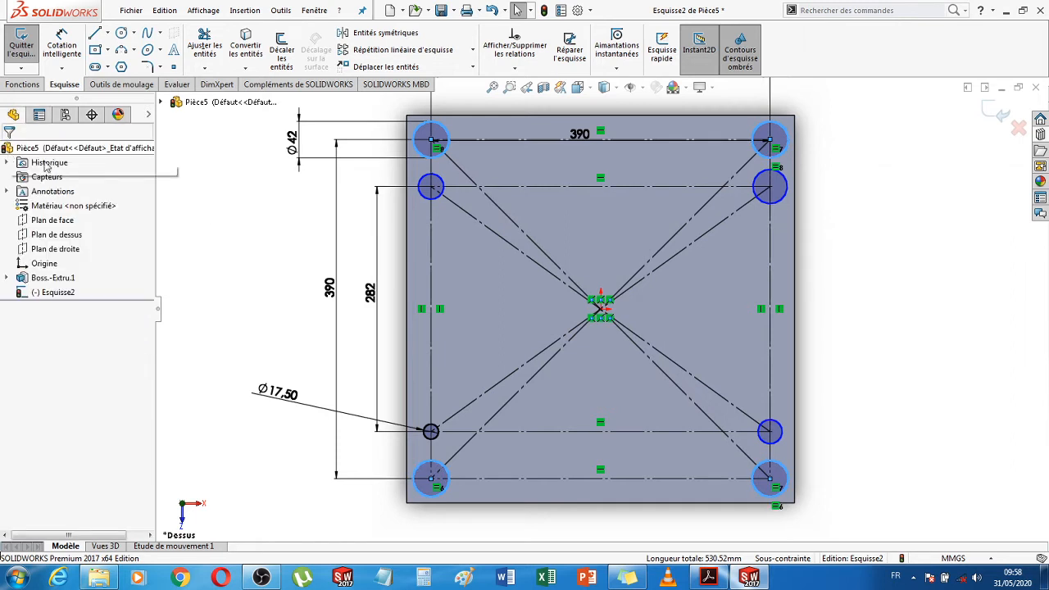
Apply an Equal relation to the four inner circles, including the 17.5 mm one
{"action": "left_click", "coordinate": [431, 186]}
{"action": "left_click", "coordinate": [787, 189], "text": "ctrl"}
{"action": "left_click", "coordinate": [782, 436]}
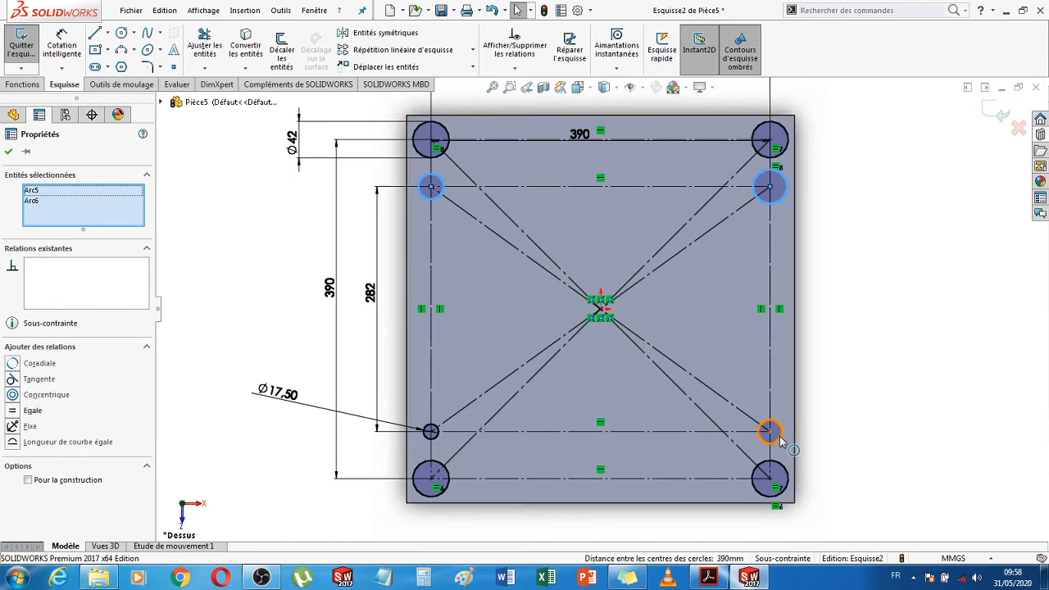
{"action": "left_click", "coordinate": [428, 433], "text": "ctrl"}
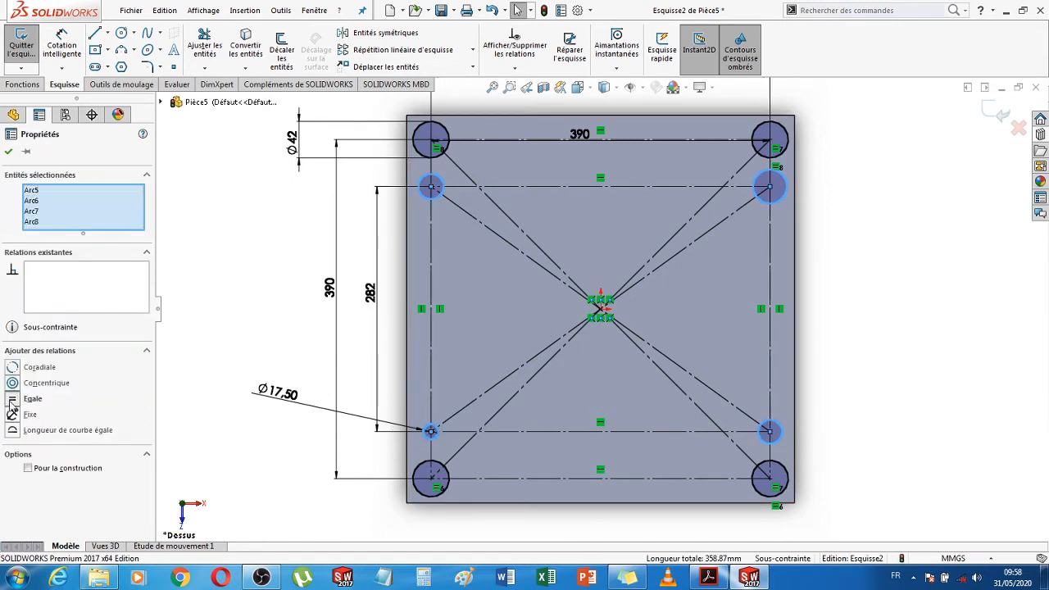
{"action": "left_click", "coordinate": [9, 151]}
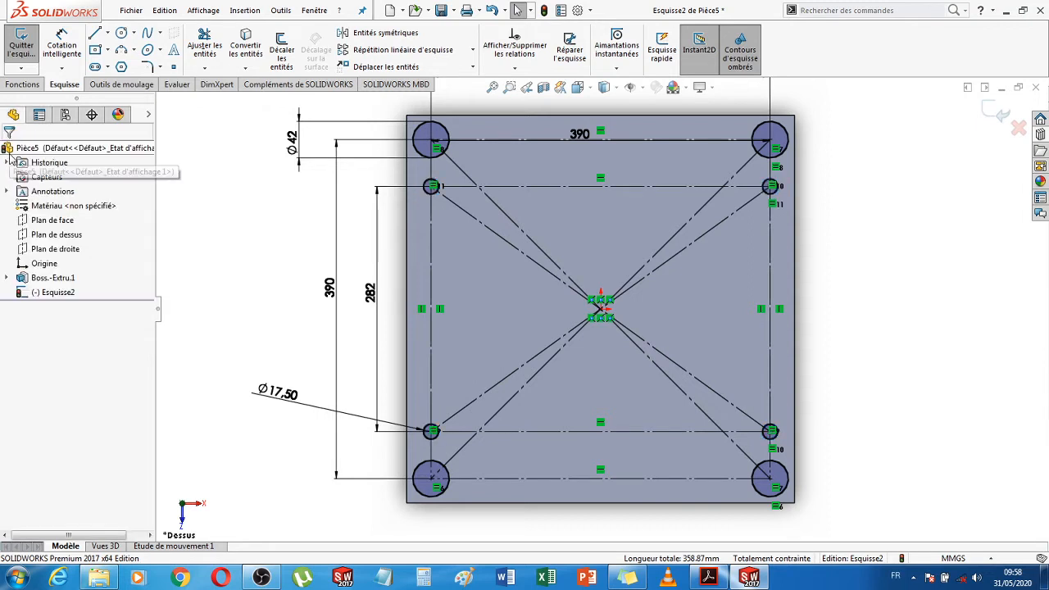
Close the hole sketch and cut-extrude its eight circles through the whole plate
{"action": "left_click", "coordinate": [997, 113]}
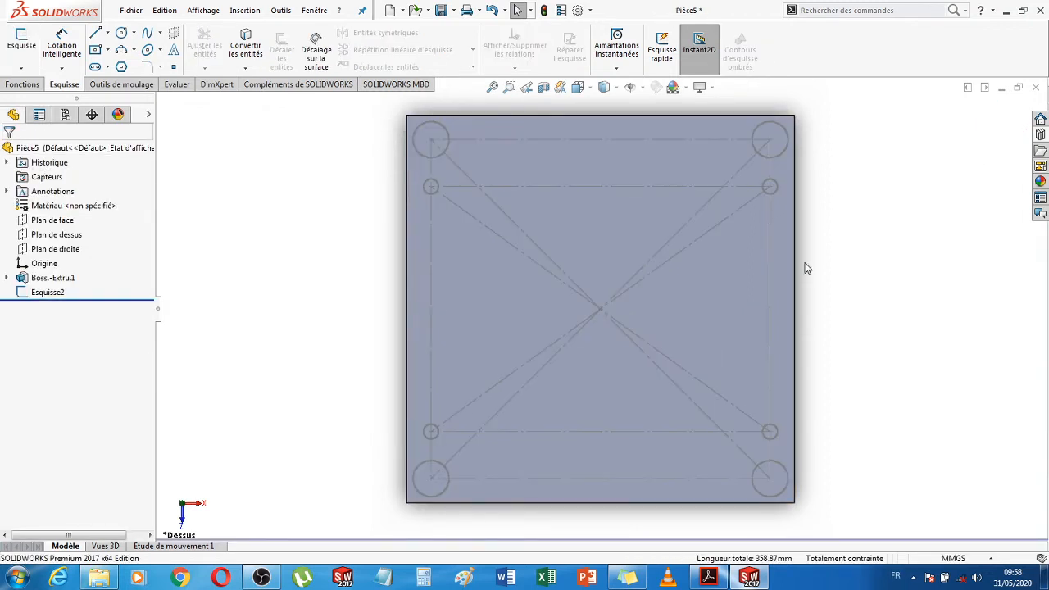
{"action": "left_click", "coordinate": [45, 293]}
{"action": "left_click", "coordinate": [22, 85]}
{"action": "left_click", "coordinate": [233, 50]}
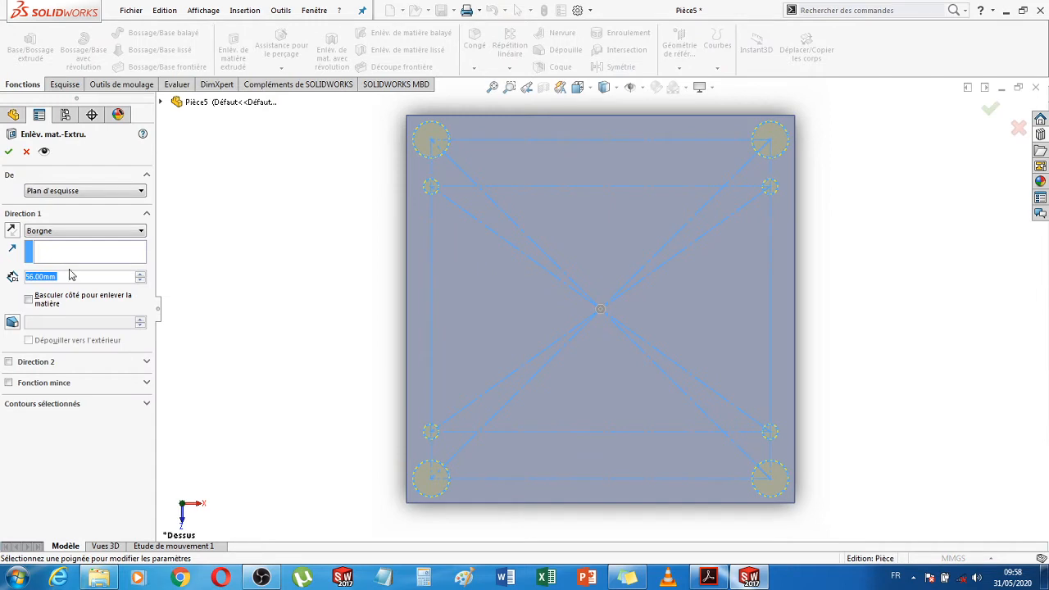
{"action": "left_click", "coordinate": [85, 230]}
{"action": "left_click", "coordinate": [82, 243]}
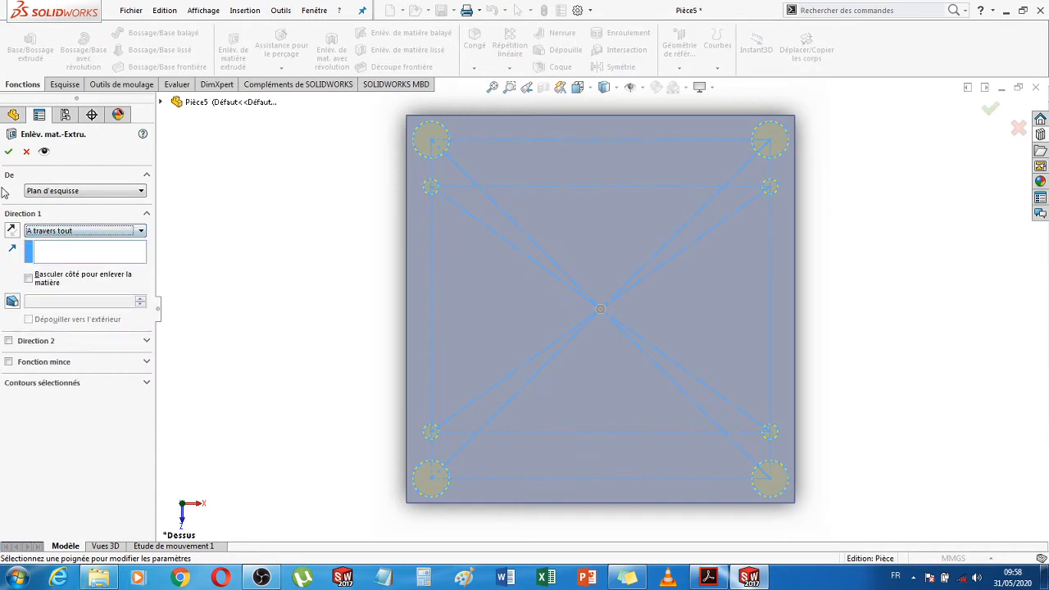
{"action": "left_click", "coordinate": [9, 153]}
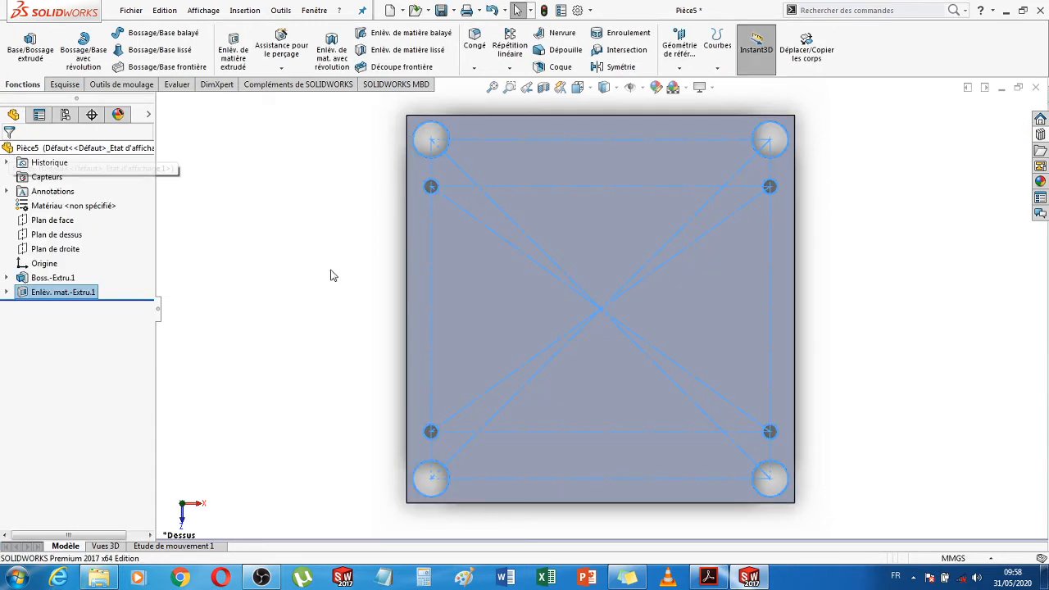
Save the part in the TP 2 folder as "plaque support N20-56"
{"action": "middle_click_drag", "start_coordinate": [859, 313], "coordinate": [848, 283]}
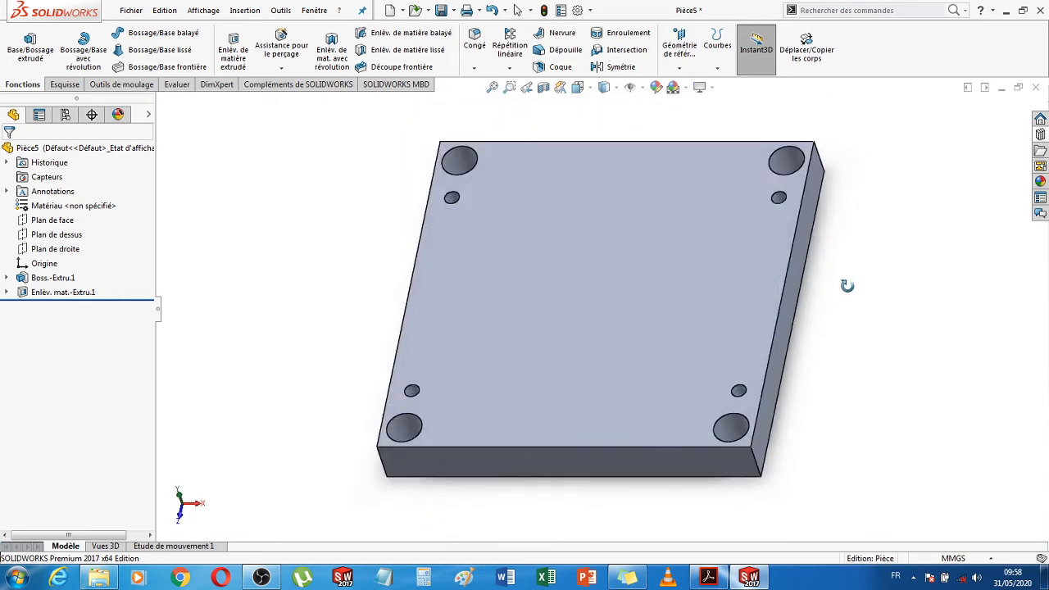
{"action": "left_click", "coordinate": [441, 10]}
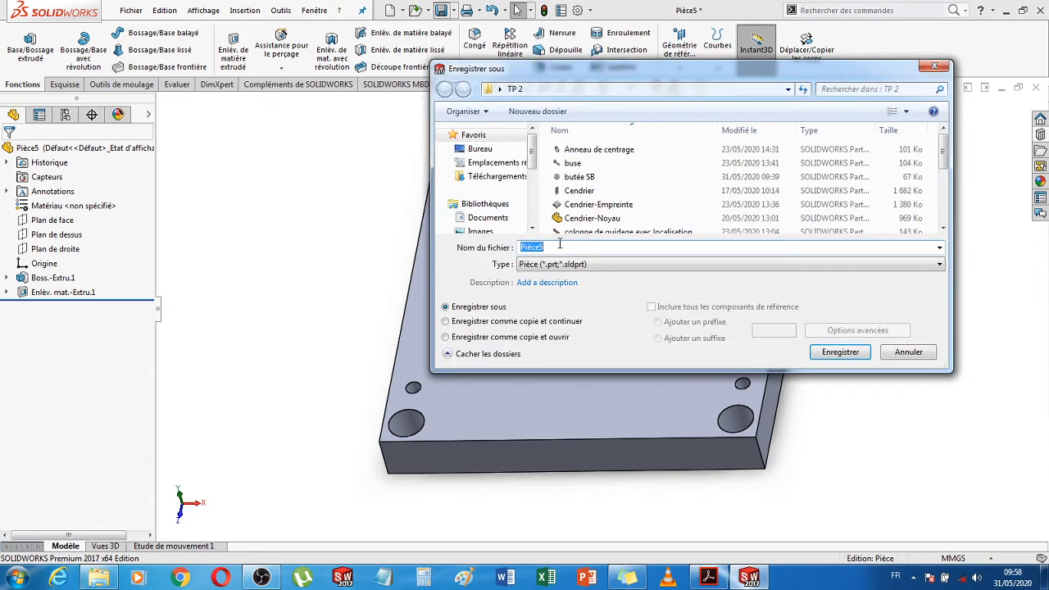
{"action": "type", "text": "plaque support N20-56"}
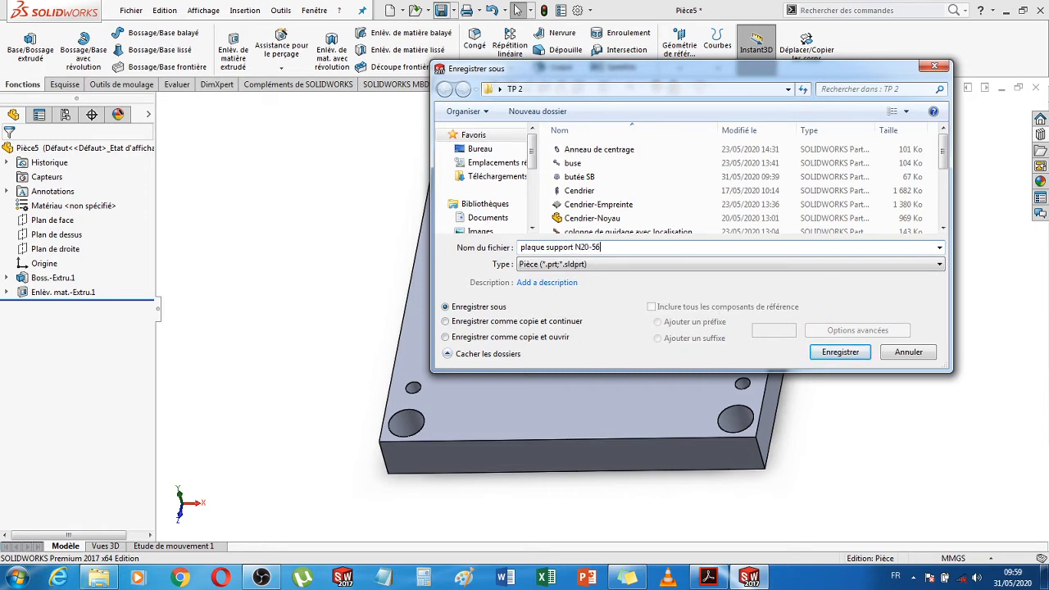
{"action": "key", "text": "Return"}
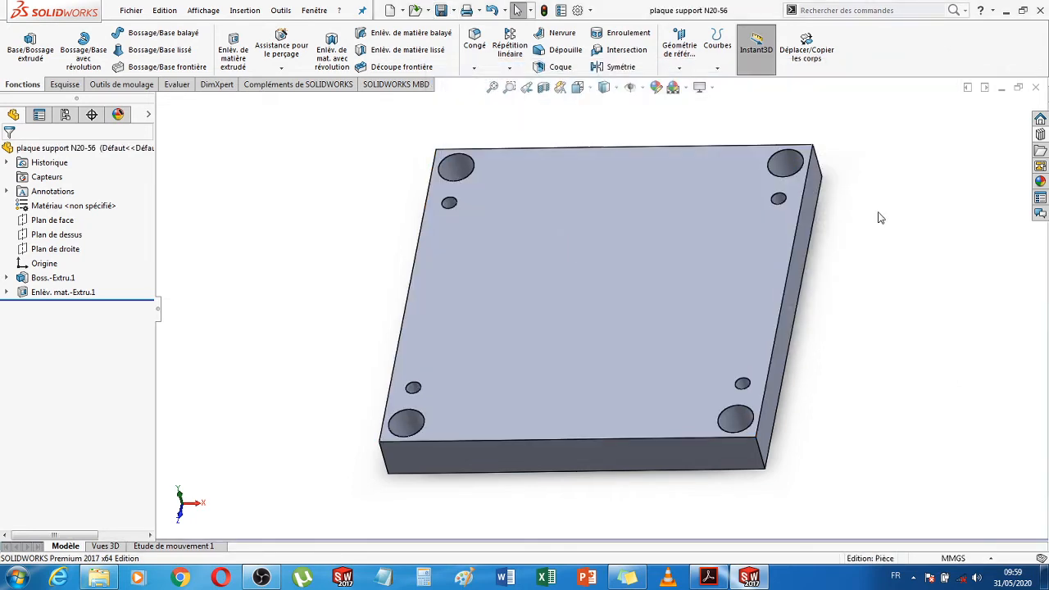
Switch to the DME catalogue PDF in Acrobat and examine the section drawings and references of the N-series plates on page 114
{"action": "left_click", "coordinate": [709, 578]}
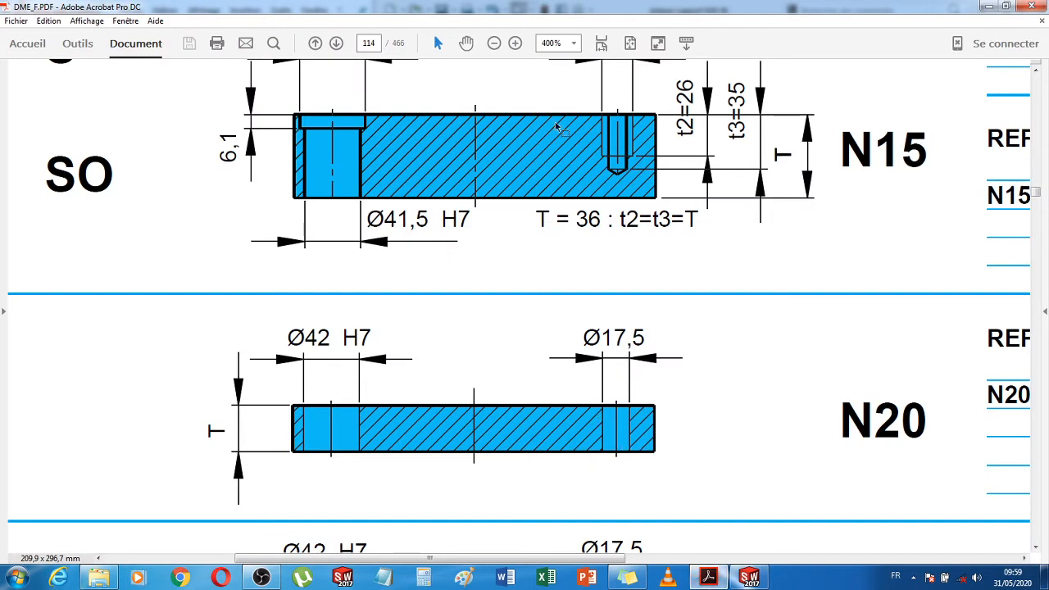
{"action": "left_click", "coordinate": [602, 43]}
{"action": "scroll", "coordinate": [400, 521], "scroll_direction": "down", "scroll_amount": 2}
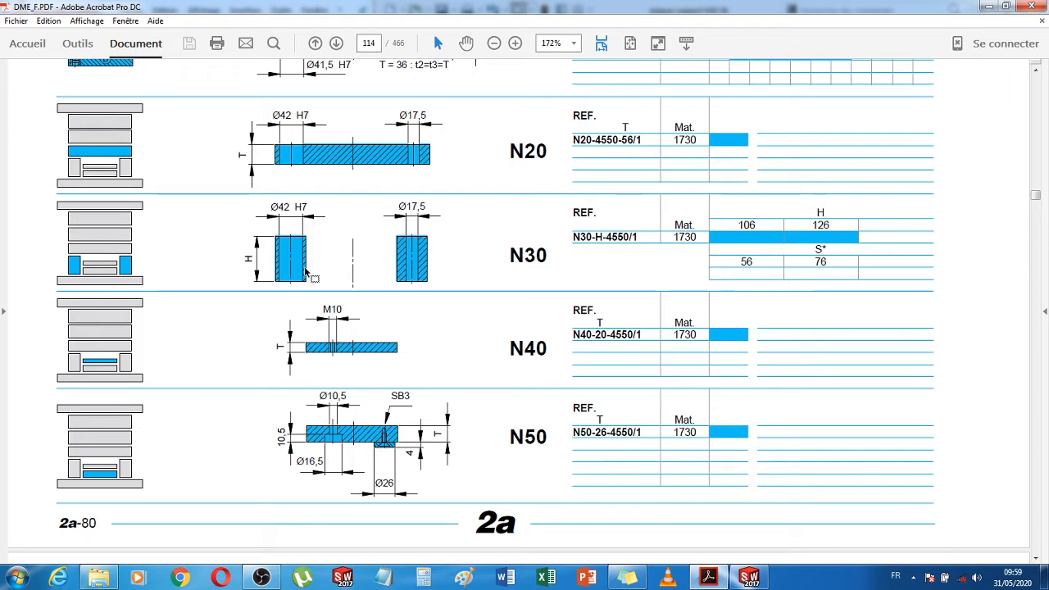
{"action": "scroll", "coordinate": [392, 264], "scroll_direction": "up", "scroll_amount": 1}
{"action": "scroll", "coordinate": [386, 219], "scroll_direction": "up", "scroll_amount": 1}
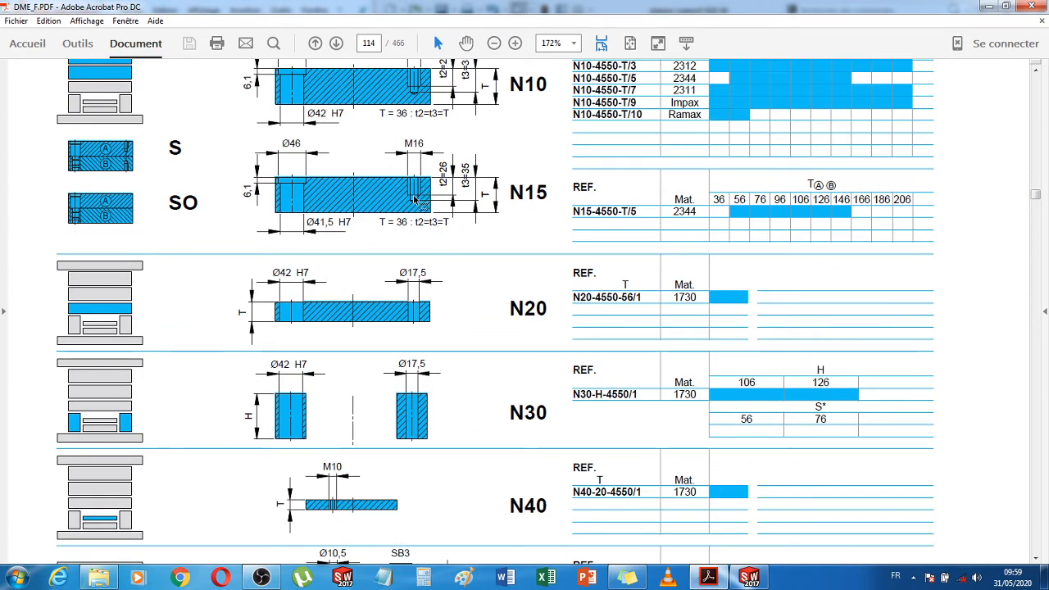
{"action": "scroll", "coordinate": [415, 199], "scroll_direction": "up", "scroll_amount": 1}
{"action": "scroll", "coordinate": [355, 233], "scroll_direction": "up", "scroll_amount": 1}
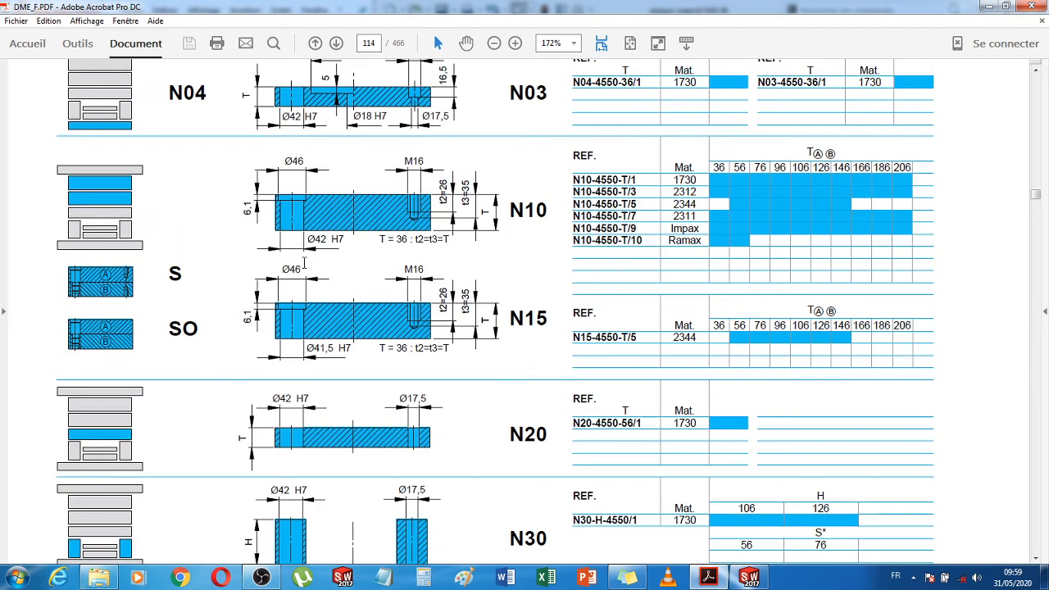
{"action": "scroll", "coordinate": [303, 262], "scroll_direction": "up", "scroll_amount": 1}
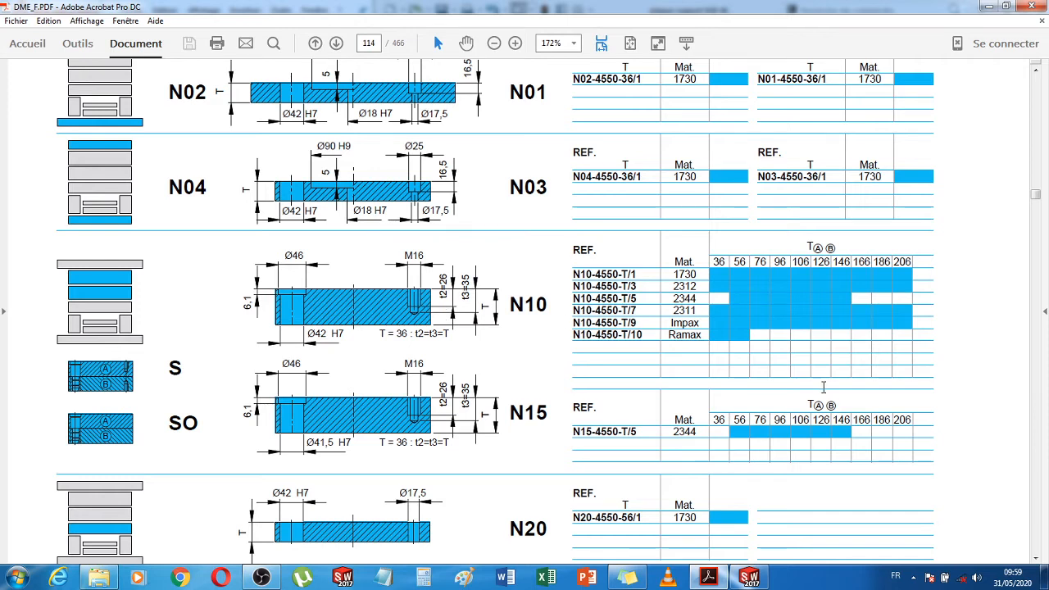
Examine the N 4550 guided ejector plate drawings and the FSN and FBC guide component dimensions on page 115
{"action": "scroll", "coordinate": [1037, 524], "scroll_direction": "down", "scroll_amount": 10}
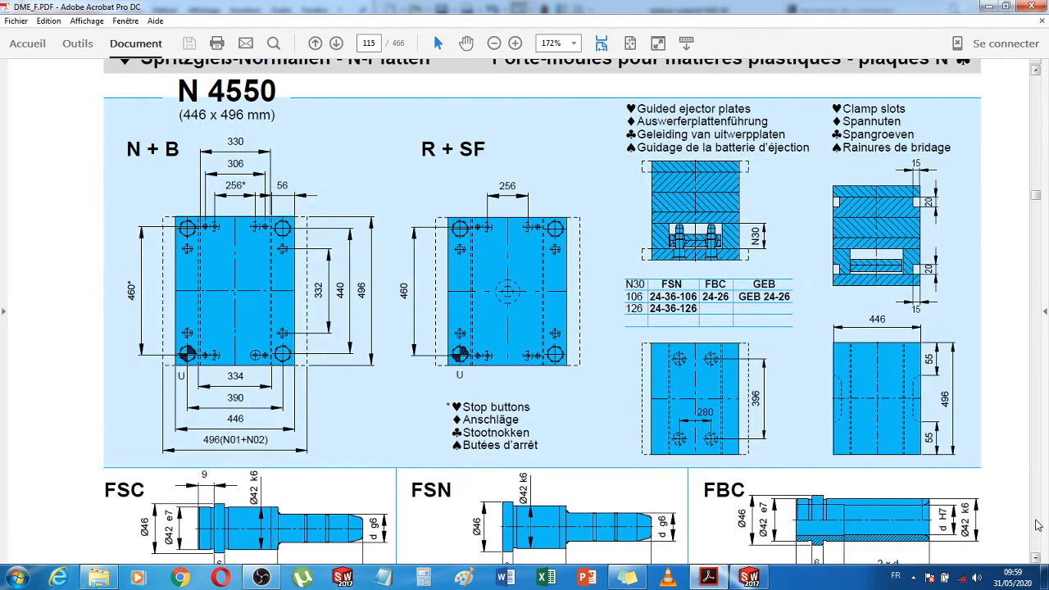
{"action": "scroll", "coordinate": [1037, 525], "scroll_direction": "down", "scroll_amount": 10}
{"action": "scroll", "coordinate": [1038, 524], "scroll_direction": "up", "scroll_amount": 10}
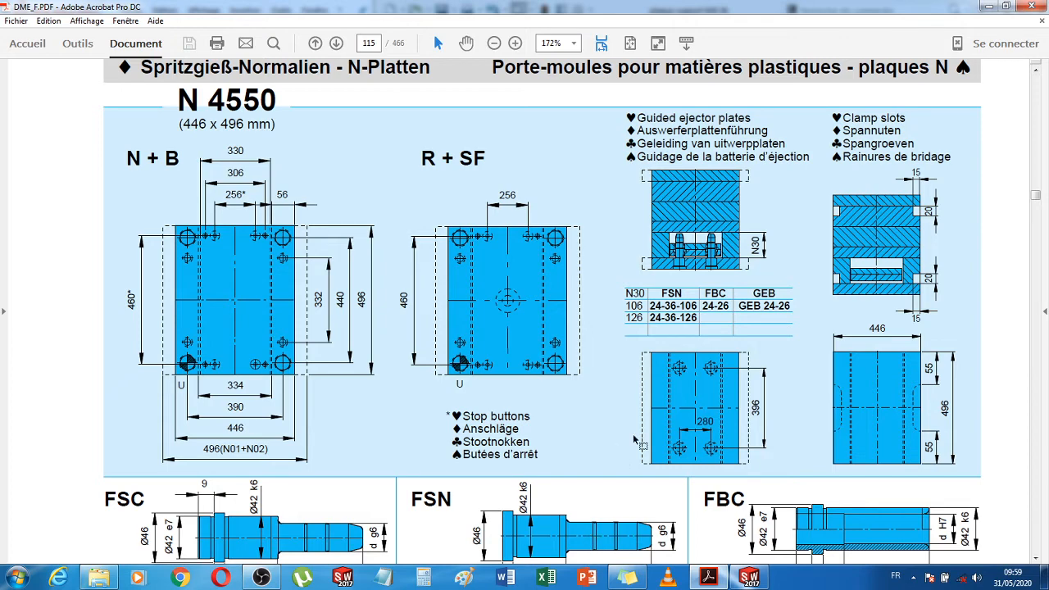
{"action": "left_click", "coordinate": [518, 45]}
{"action": "left_click", "coordinate": [518, 45]}
{"action": "left_click_drag", "start_coordinate": [431, 559], "coordinate": [819, 562]}
{"action": "scroll", "coordinate": [620, 453], "scroll_direction": "down", "scroll_amount": 1}
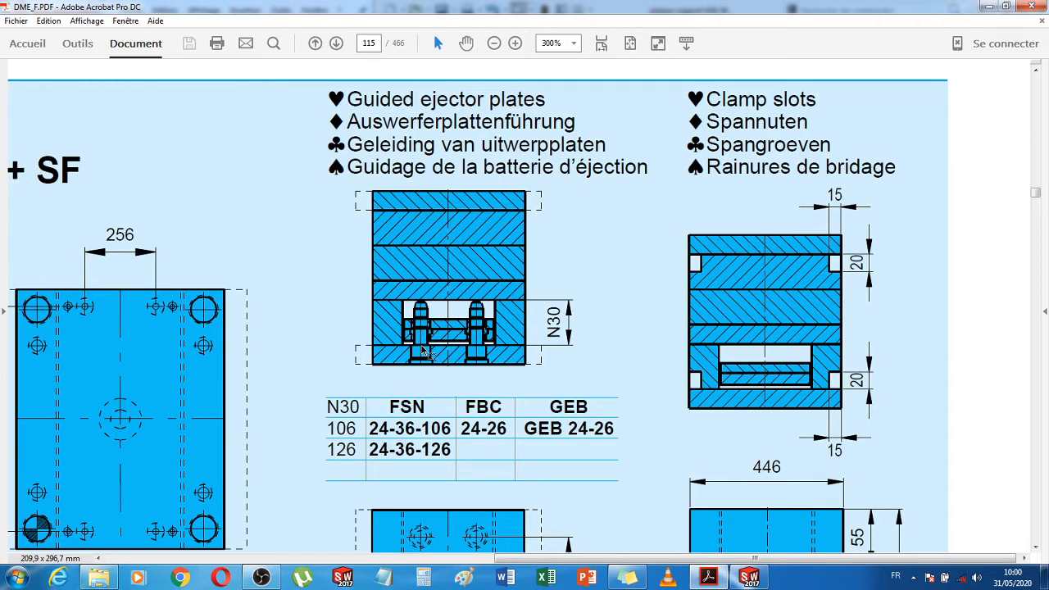
{"action": "scroll", "coordinate": [435, 343], "scroll_direction": "down", "scroll_amount": 10}
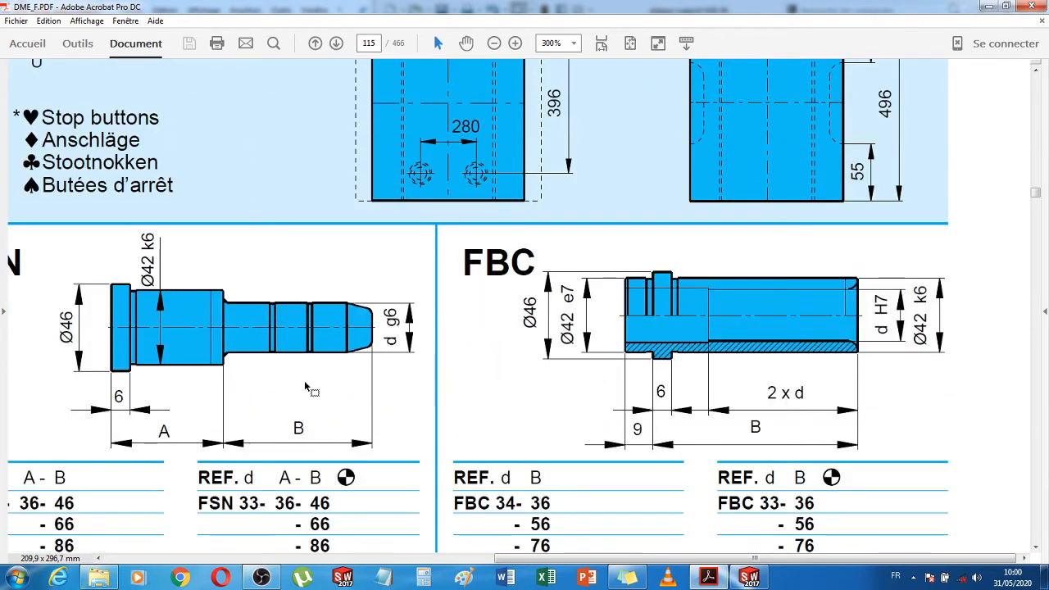
Examine the FSN and FBC guide component drawings and reference tables against the N 4550 guided ejector plate layout on page 115
{"action": "scroll", "coordinate": [360, 393], "scroll_direction": "left", "scroll_amount": 4}
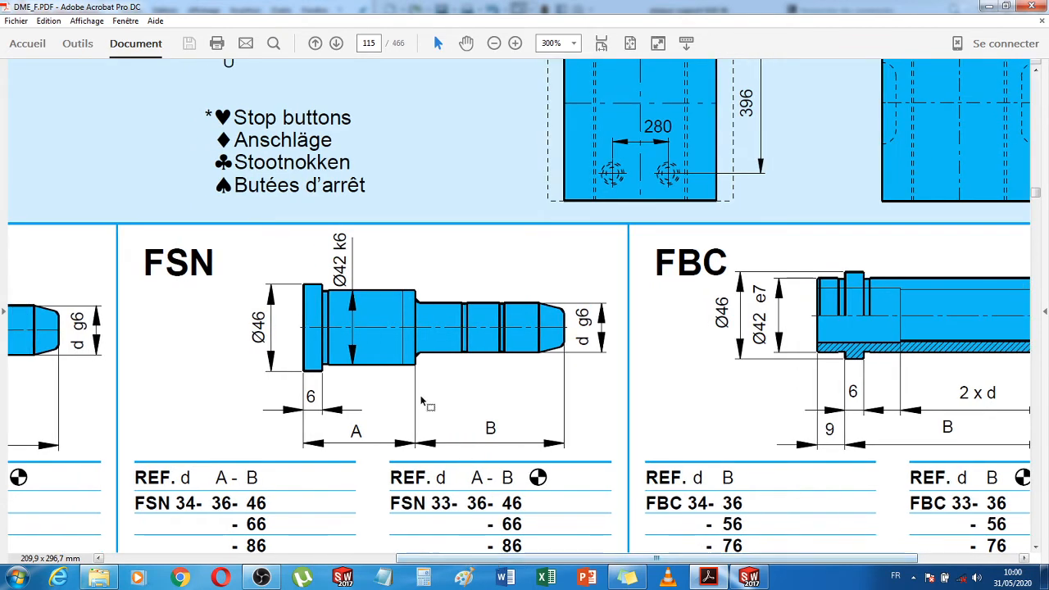
{"action": "scroll", "coordinate": [422, 402], "scroll_direction": "up", "scroll_amount": 7}
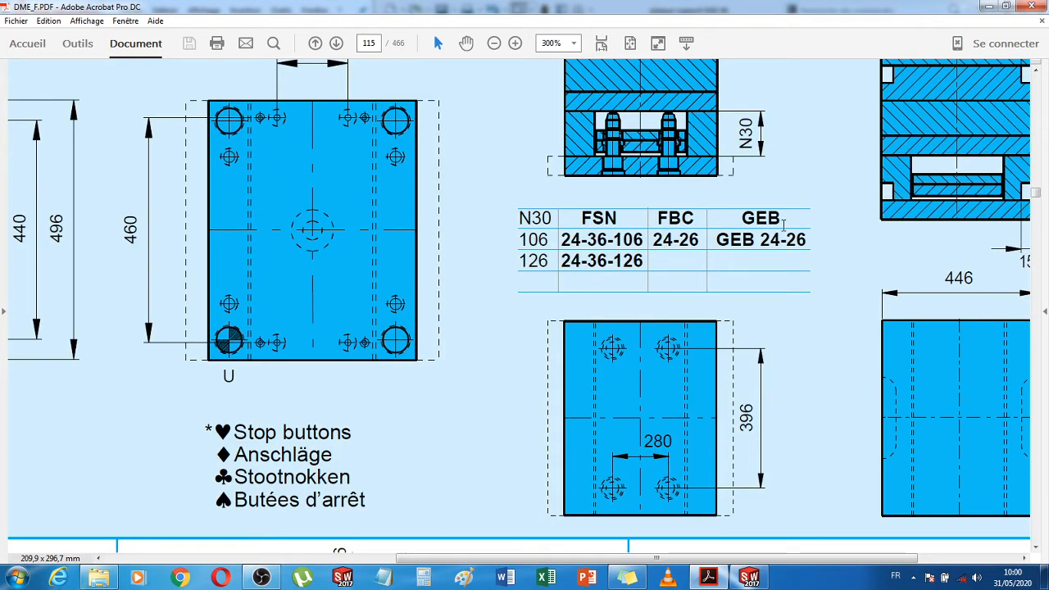
{"action": "scroll", "coordinate": [525, 313], "scroll_direction": "down", "scroll_amount": 9}
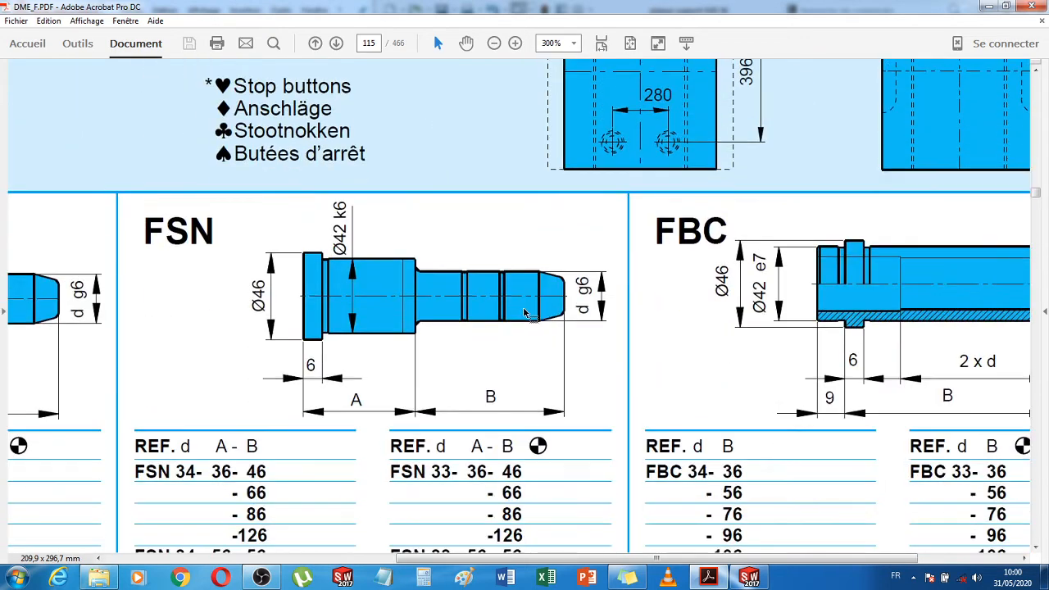
{"action": "scroll", "coordinate": [523, 307], "scroll_direction": "up", "scroll_amount": 1}
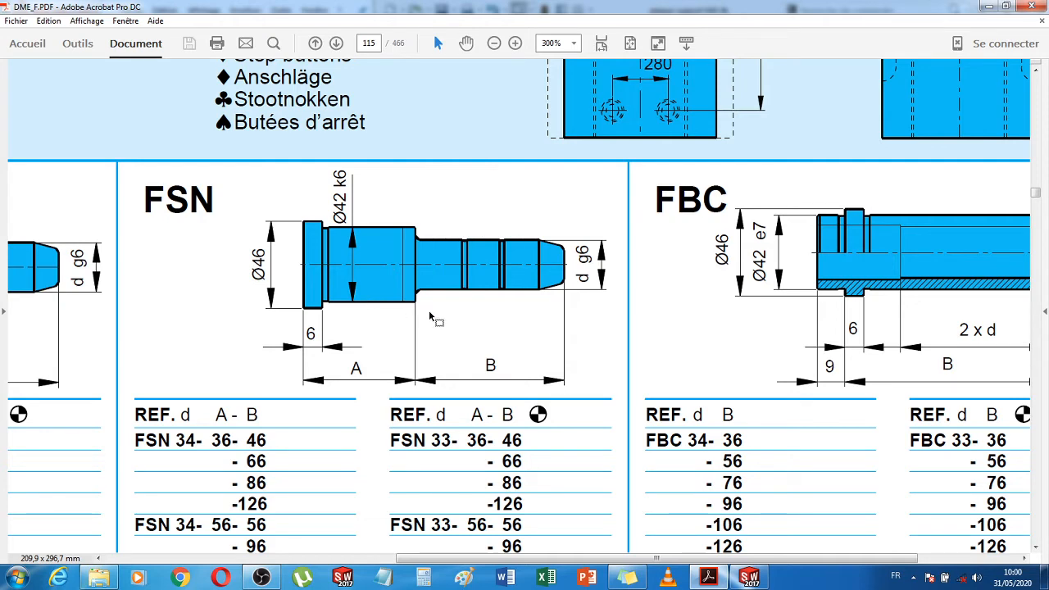
{"action": "scroll", "coordinate": [428, 310], "scroll_direction": "up", "scroll_amount": 4}
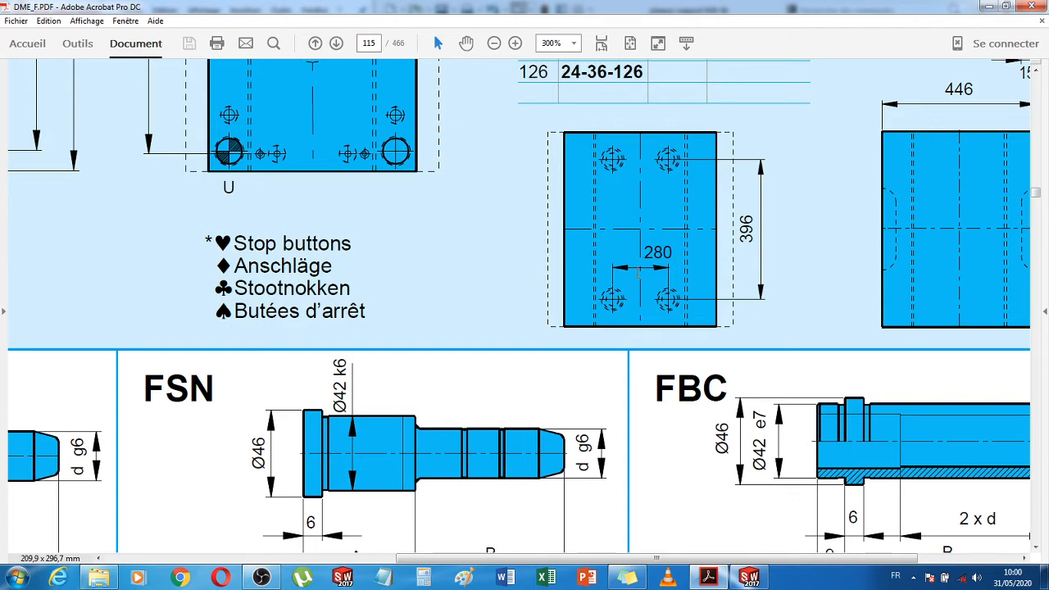
{"action": "scroll", "coordinate": [638, 277], "scroll_direction": "up", "scroll_amount": 2}
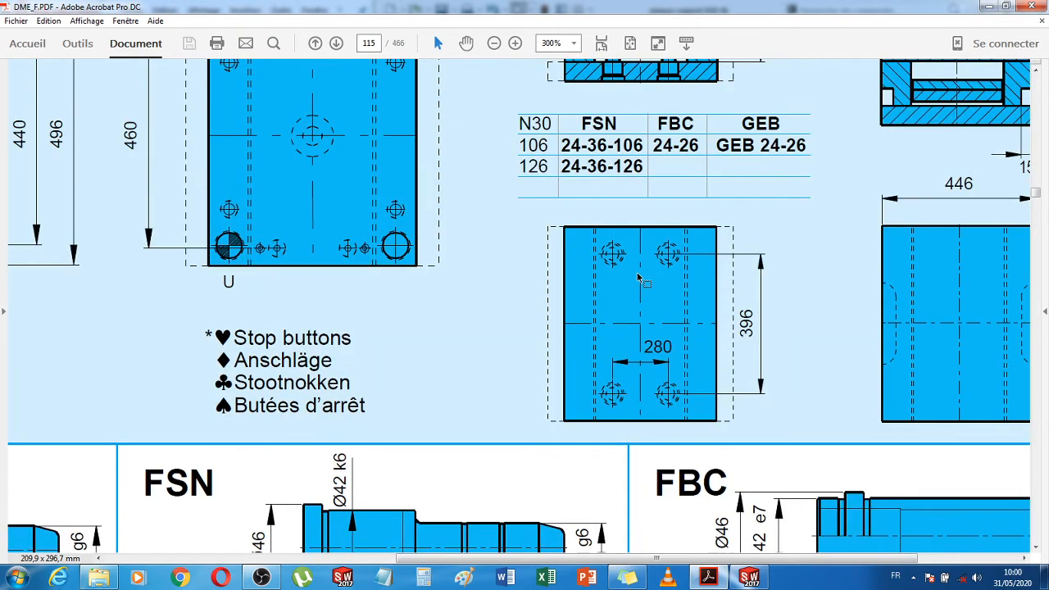
{"action": "scroll", "coordinate": [639, 278], "scroll_direction": "down", "scroll_amount": 8}
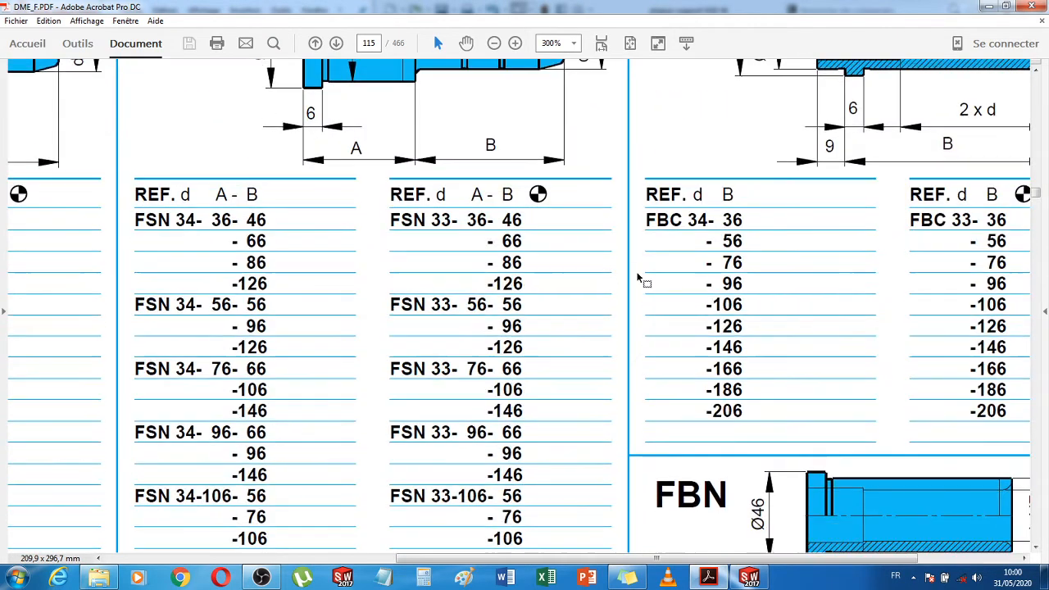
{"action": "scroll", "coordinate": [628, 438], "scroll_direction": "up", "scroll_amount": 6}
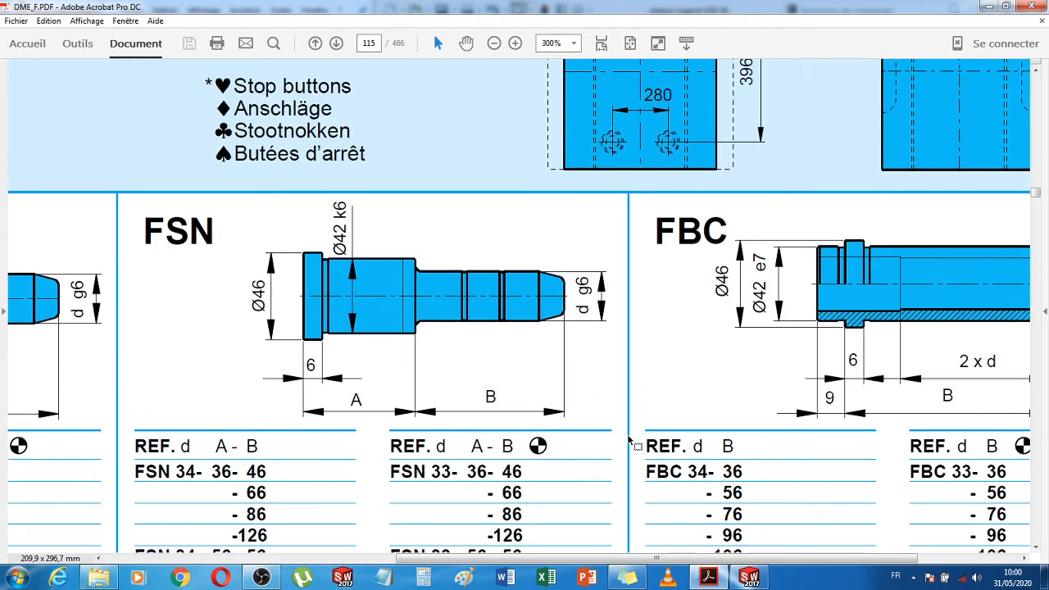
{"action": "scroll", "coordinate": [632, 437], "scroll_direction": "down", "scroll_amount": 6}
{"action": "scroll", "coordinate": [739, 466], "scroll_direction": "down", "scroll_amount": 9}
{"action": "scroll", "coordinate": [739, 464], "scroll_direction": "up", "scroll_amount": 5}
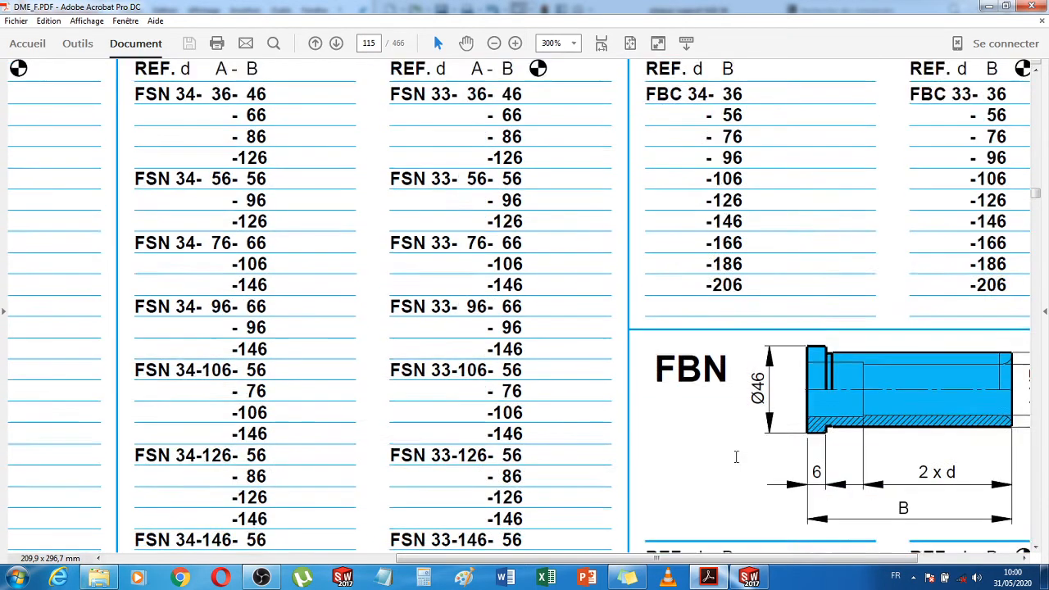
Check the N 4550 guided ejector layout and the M, TD and GEB component drawings and references on page 115
{"action": "scroll", "coordinate": [736, 461], "scroll_direction": "up", "scroll_amount": 14}
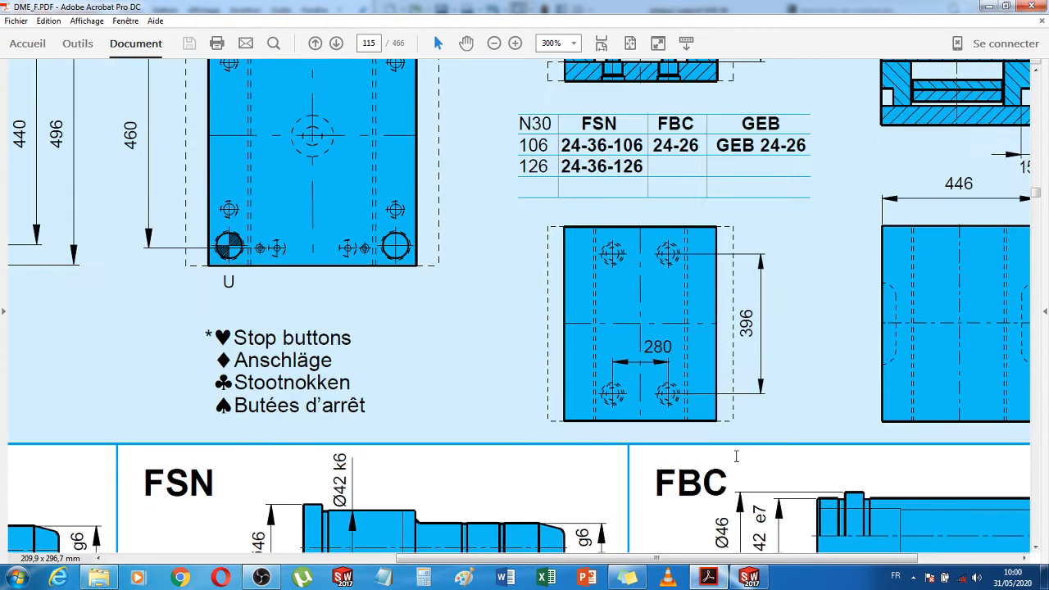
{"action": "scroll", "coordinate": [736, 457], "scroll_direction": "down", "scroll_amount": 1}
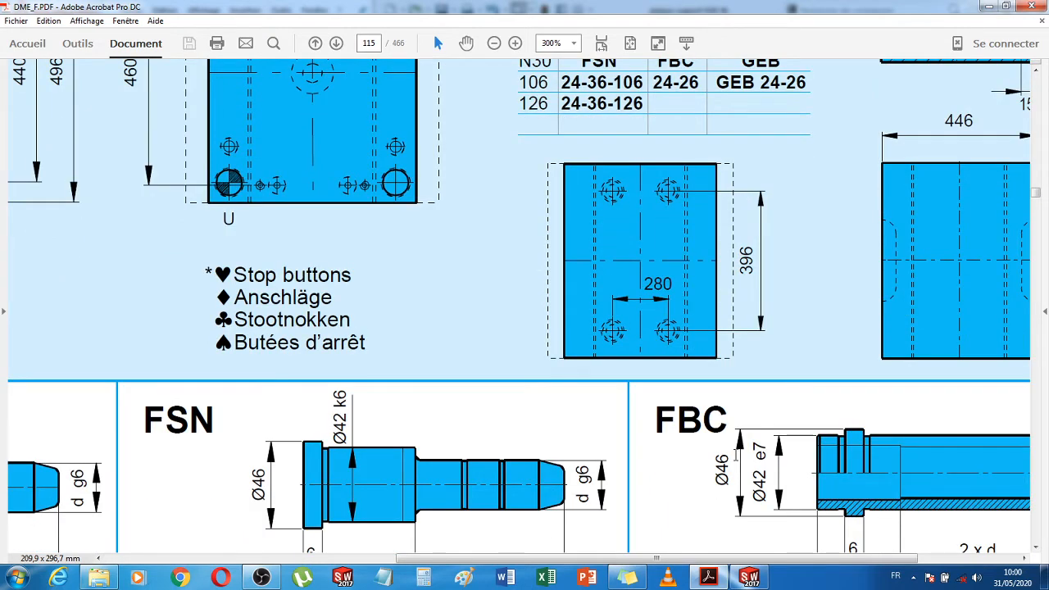
{"action": "scroll", "coordinate": [735, 456], "scroll_direction": "up", "scroll_amount": 2}
{"action": "scroll", "coordinate": [737, 461], "scroll_direction": "down", "scroll_amount": 15}
{"action": "scroll", "coordinate": [736, 457], "scroll_direction": "down", "scroll_amount": 15}
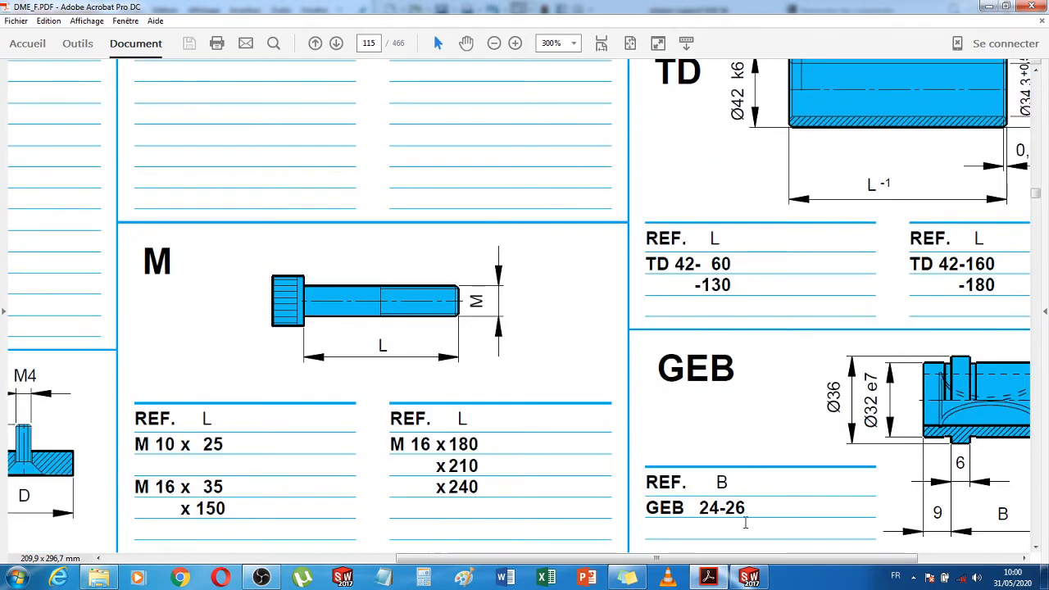
{"action": "left_click_drag", "start_coordinate": [739, 559], "coordinate": [824, 561]}
{"action": "scroll", "coordinate": [741, 416], "scroll_direction": "up", "scroll_amount": 20}
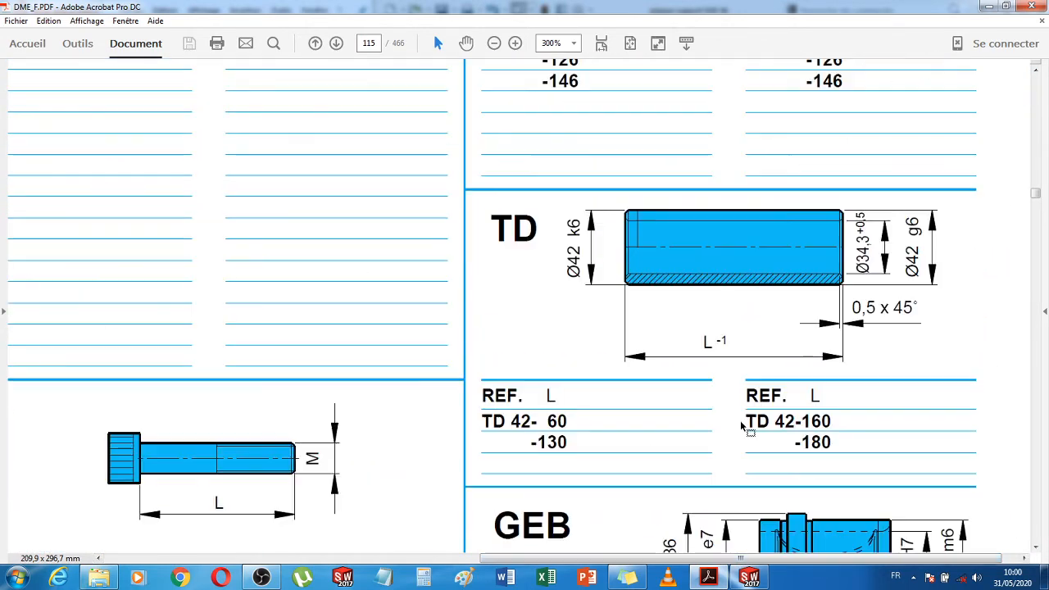
{"action": "scroll", "coordinate": [743, 418], "scroll_direction": "up", "scroll_amount": 10}
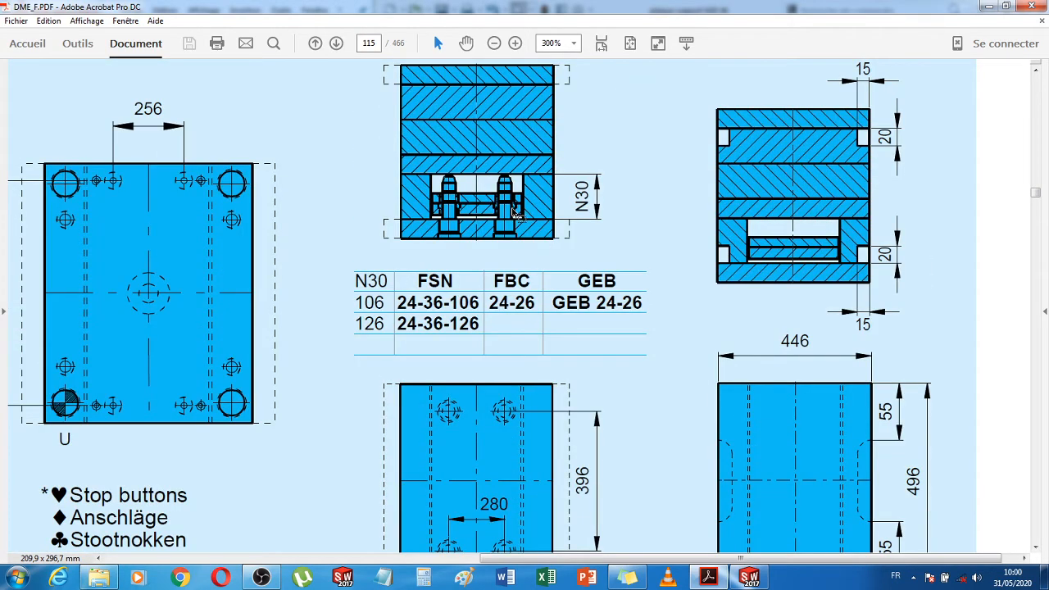
Examine the R + SF hole layout and the guided ejector plate section at 800% zoom, and return to the N 4550 page overview
{"action": "left_click", "coordinate": [516, 43]}
{"action": "left_click", "coordinate": [515, 44]}
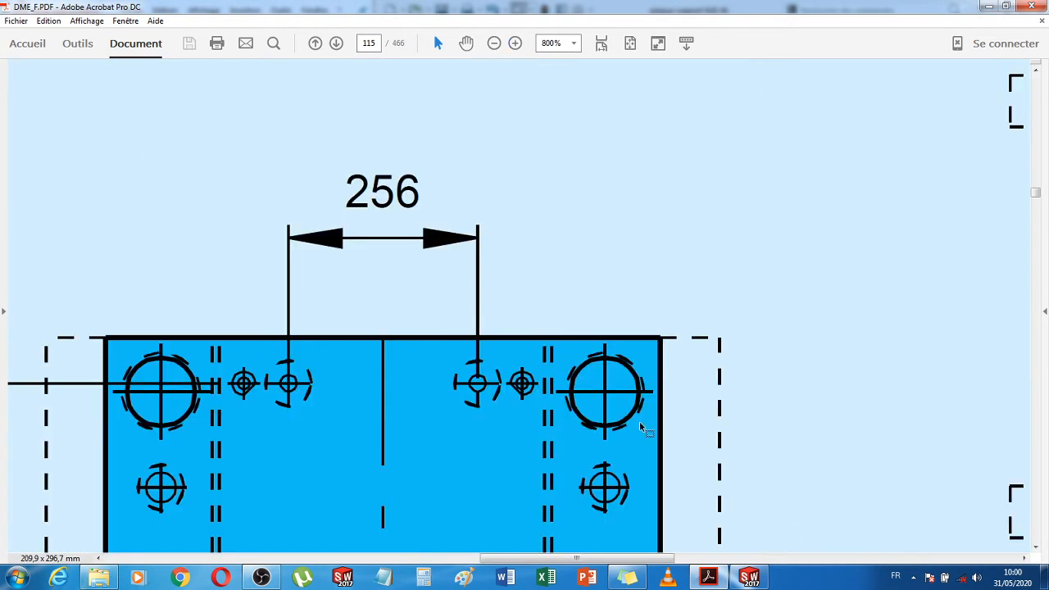
{"action": "scroll", "coordinate": [531, 508], "scroll_direction": "down", "scroll_amount": 6}
{"action": "scroll", "coordinate": [531, 514], "scroll_direction": "down", "scroll_amount": 4}
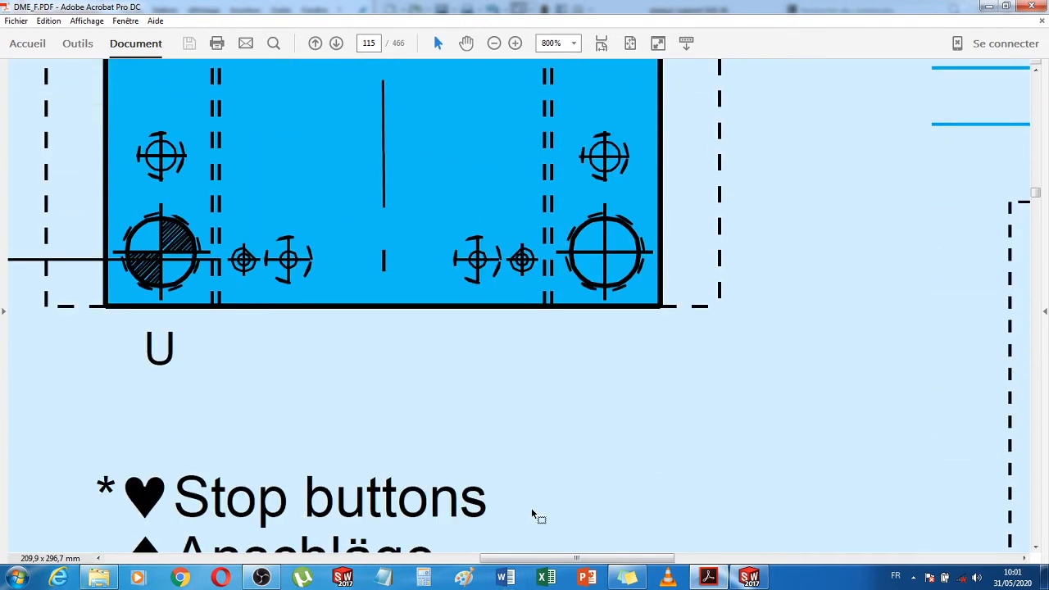
{"action": "left_click_drag", "start_coordinate": [555, 558], "coordinate": [688, 564]}
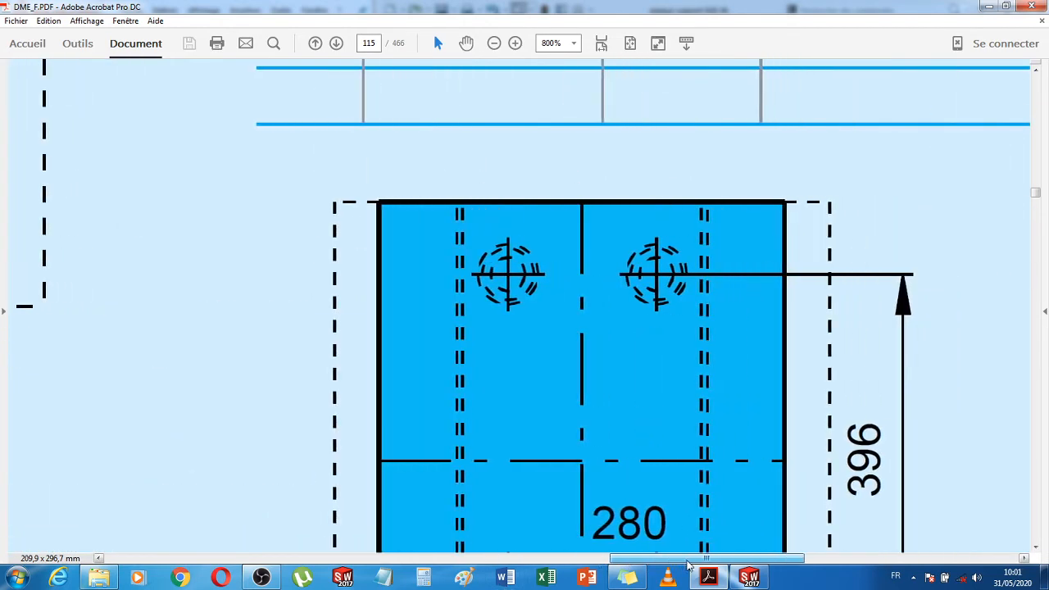
{"action": "scroll", "coordinate": [730, 506], "scroll_direction": "up", "scroll_amount": 8}
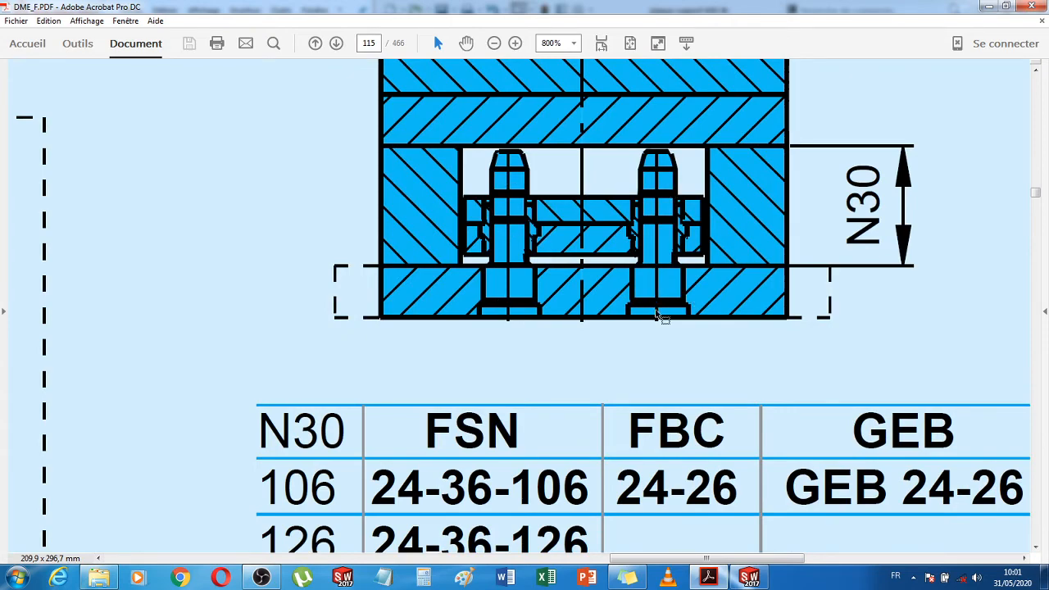
{"action": "left_click", "coordinate": [599, 48]}
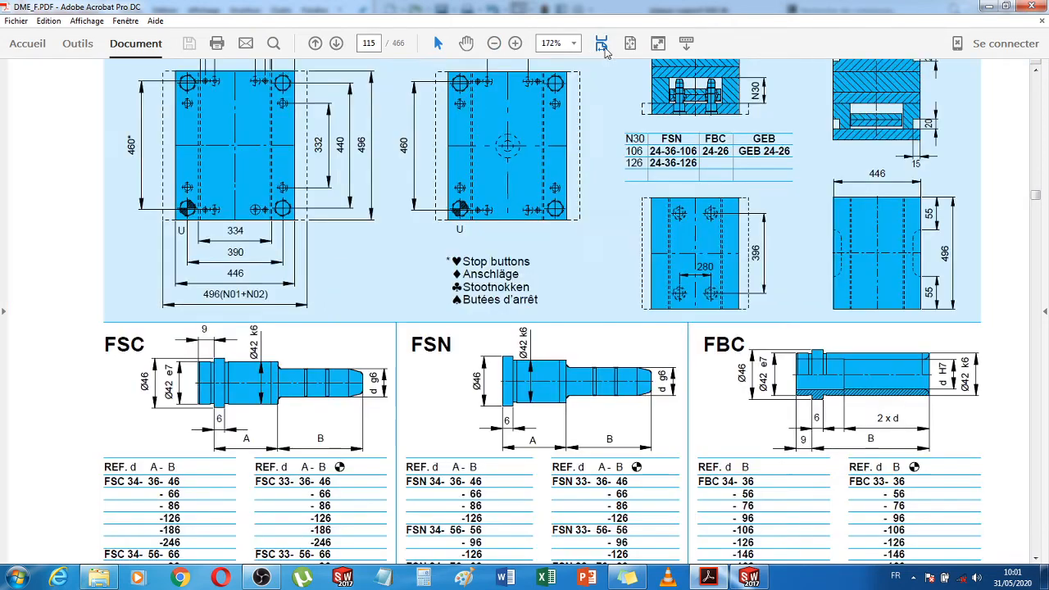
{"action": "scroll", "coordinate": [732, 228], "scroll_direction": "up", "scroll_amount": 3}
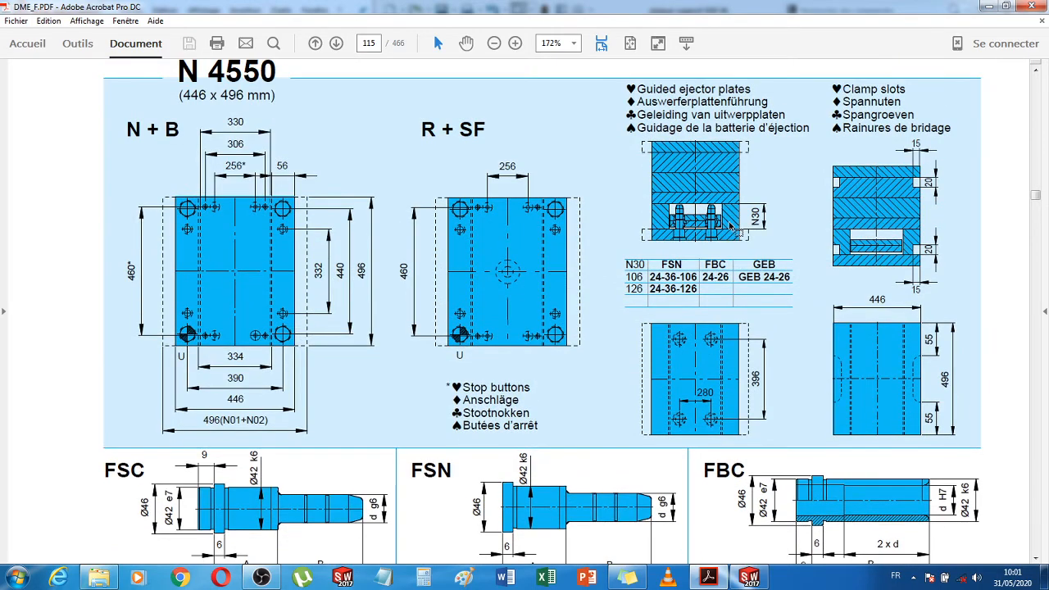
Examine the N 4550 basic assembly sections and the N01 to N04 clamping plate drawings and references on page 114
{"action": "scroll", "coordinate": [731, 228], "scroll_direction": "up", "scroll_amount": 10}
{"action": "scroll", "coordinate": [730, 221], "scroll_direction": "up", "scroll_amount": 20}
{"action": "scroll", "coordinate": [732, 218], "scroll_direction": "up", "scroll_amount": 2}
{"action": "scroll", "coordinate": [595, 239], "scroll_direction": "down", "scroll_amount": 4}
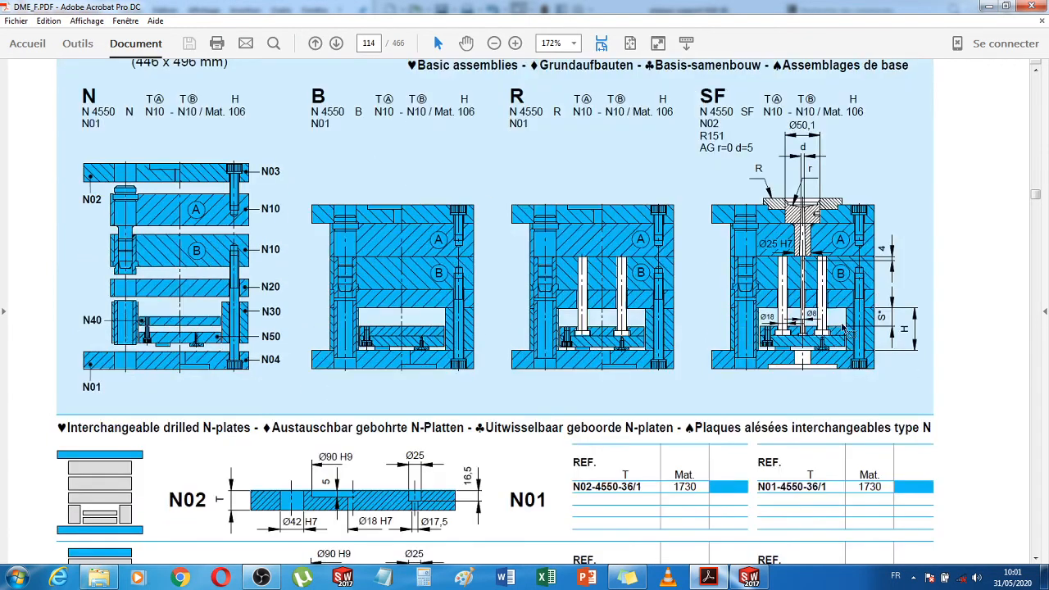
{"action": "left_click", "coordinate": [516, 44]}
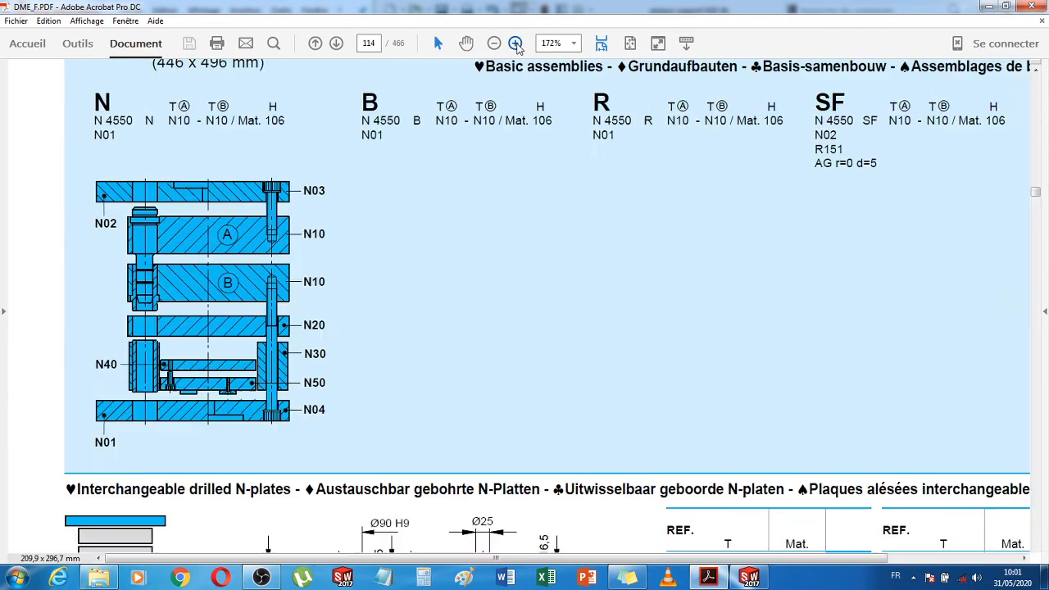
{"action": "left_click", "coordinate": [516, 45]}
{"action": "left_click_drag", "start_coordinate": [484, 557], "coordinate": [738, 557]}
{"action": "scroll", "coordinate": [716, 489], "scroll_direction": "down", "scroll_amount": 10}
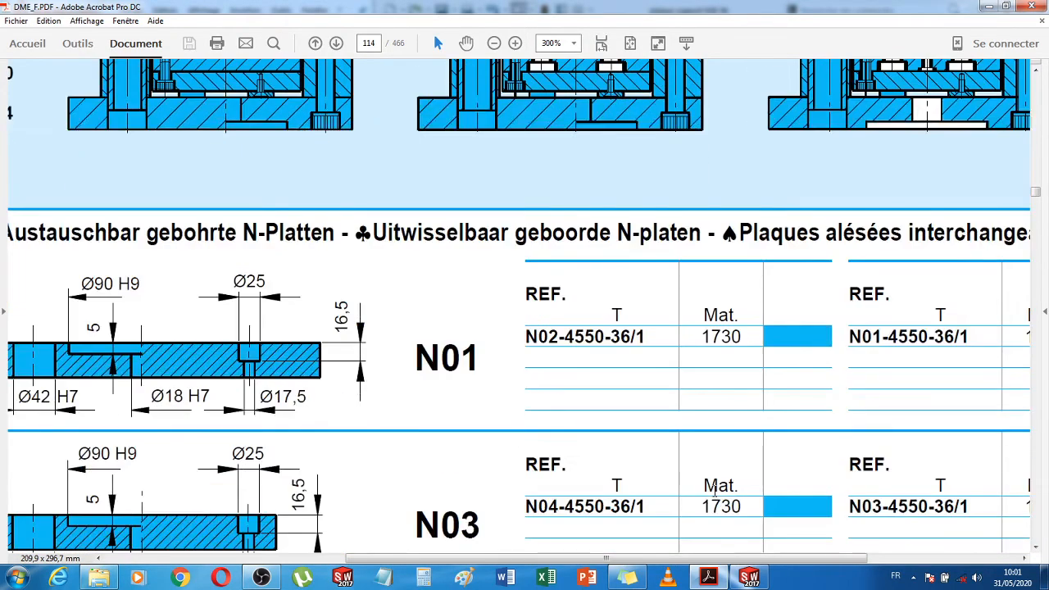
{"action": "scroll", "coordinate": [715, 490], "scroll_direction": "up", "scroll_amount": 5}
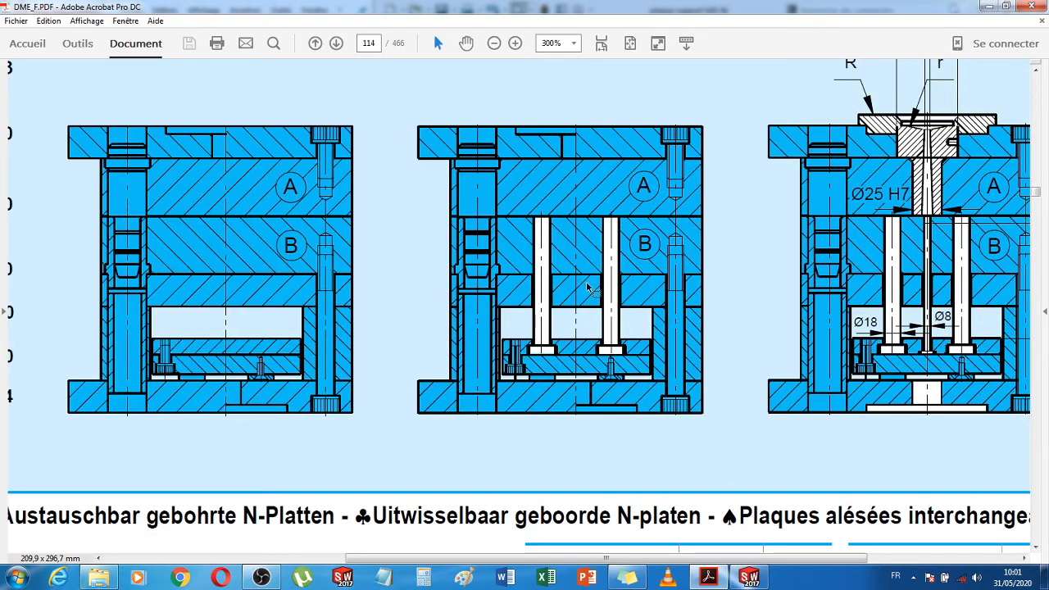
{"action": "scroll", "coordinate": [589, 361], "scroll_direction": "down", "scroll_amount": 5}
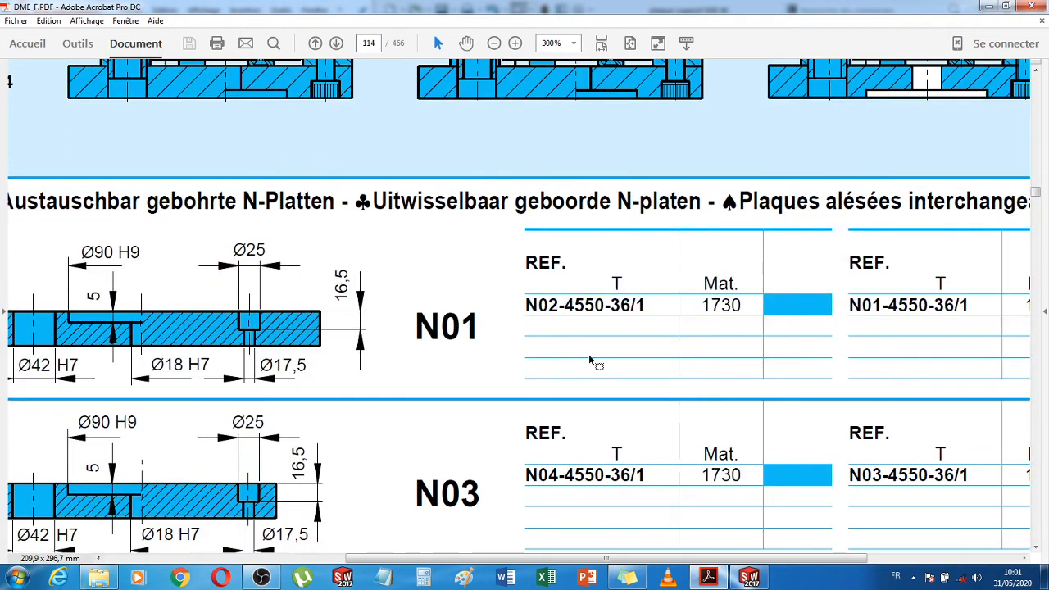
{"action": "scroll", "coordinate": [590, 361], "scroll_direction": "down", "scroll_amount": 4}
{"action": "scroll", "coordinate": [591, 361], "scroll_direction": "up", "scroll_amount": 4}
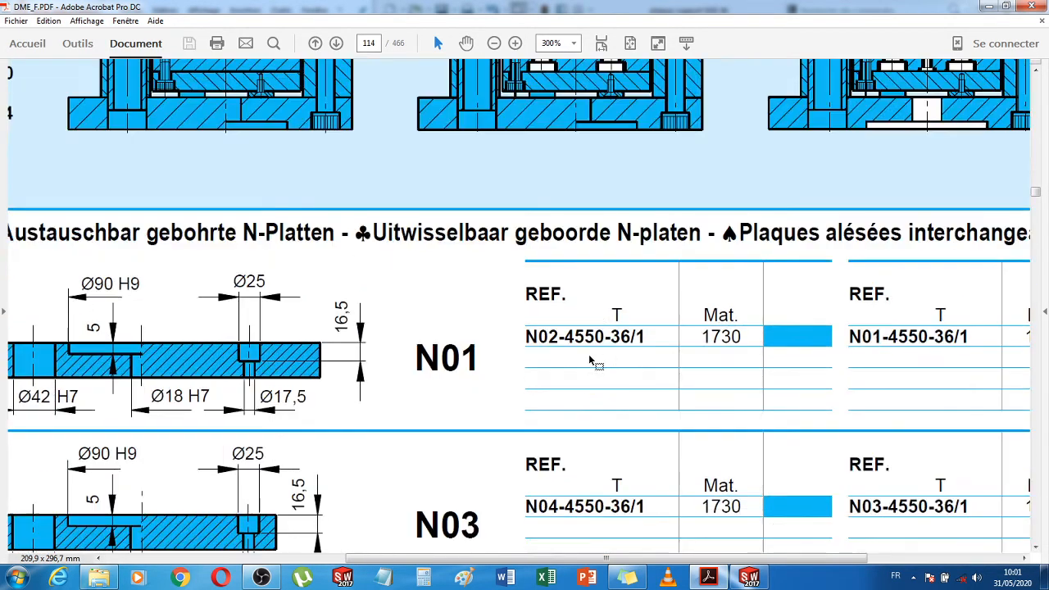
{"action": "scroll", "coordinate": [589, 361], "scroll_direction": "up", "scroll_amount": 5}
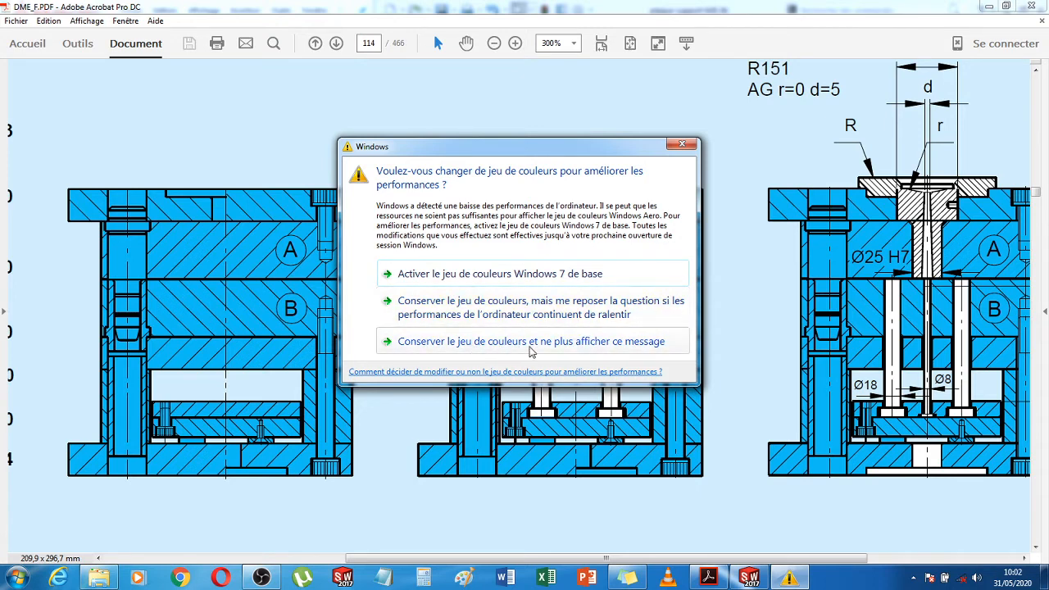
Keep the Windows colour scheme without further prompts, and inspect the Ø18 dimension in the SF assembly section on page 114
{"action": "left_click", "coordinate": [599, 352]}
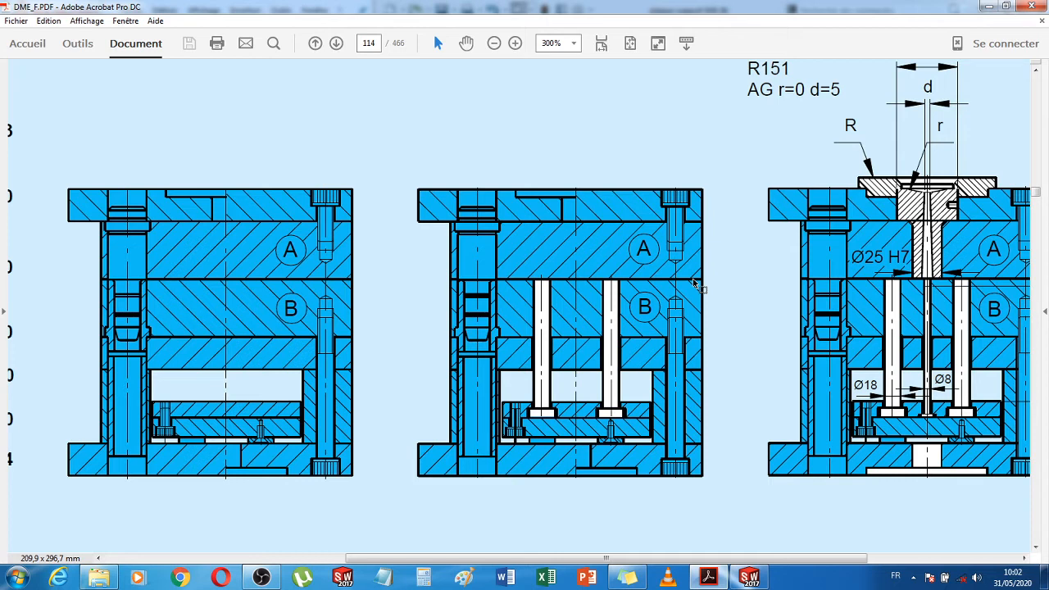
{"action": "left_click_drag", "start_coordinate": [854, 385], "coordinate": [953, 379]}
{"action": "left_click", "coordinate": [866, 386]}
{"action": "left_click_drag", "start_coordinate": [855, 385], "coordinate": [879, 382]}
Examine the N 4550 basic assembly references and the preceding N 4545 plate drawings and references on pages 113 and 112
{"action": "mouse_move", "coordinate": [689, 558]}
{"action": "left_mouse_down"}
{"action": "mouse_move", "coordinate": [461, 565]}
{"action": "mouse_move", "coordinate": [803, 563]}
{"action": "mouse_move", "coordinate": [556, 564]}
{"action": "left_mouse_up"}
{"action": "scroll", "coordinate": [723, 364], "scroll_direction": "up", "scroll_amount": 5}
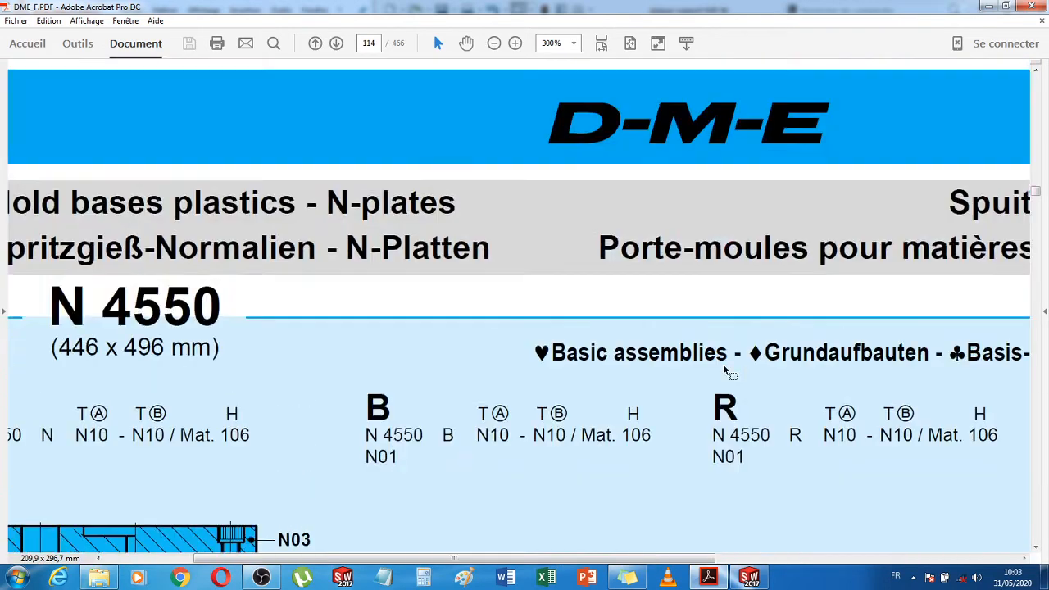
{"action": "scroll", "coordinate": [241, 351], "scroll_direction": "down", "scroll_amount": 2}
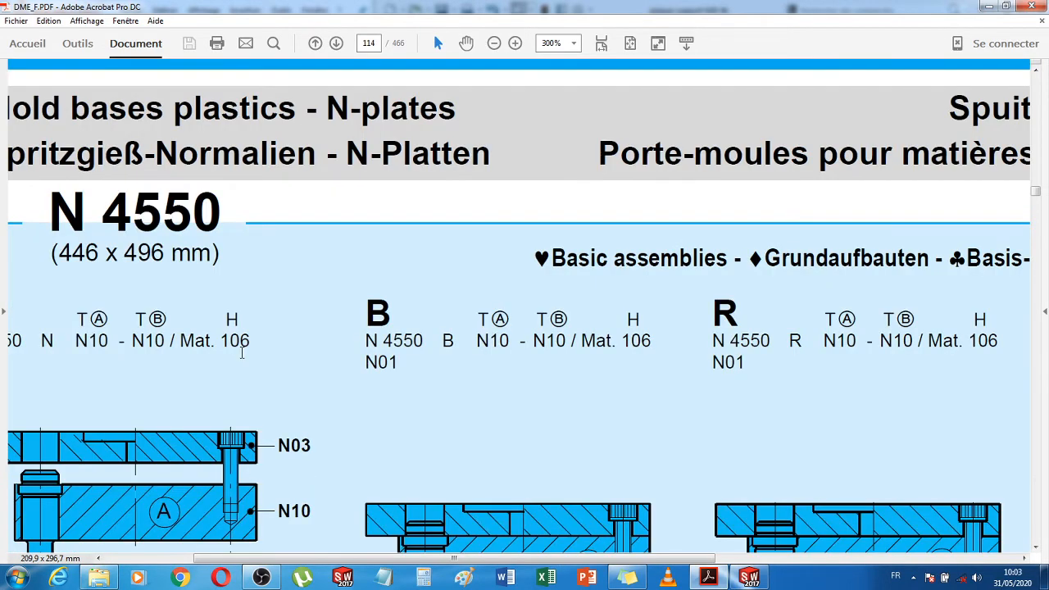
{"action": "scroll", "coordinate": [241, 351], "scroll_direction": "up", "scroll_amount": 7}
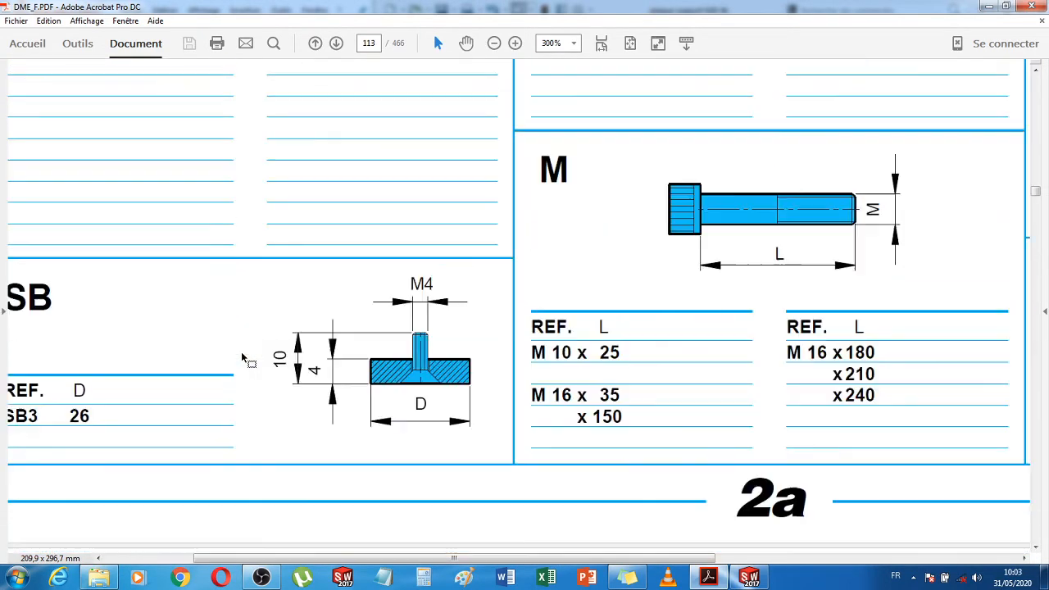
{"action": "left_click", "coordinate": [601, 43]}
{"action": "scroll", "coordinate": [374, 369], "scroll_direction": "up", "scroll_amount": 4}
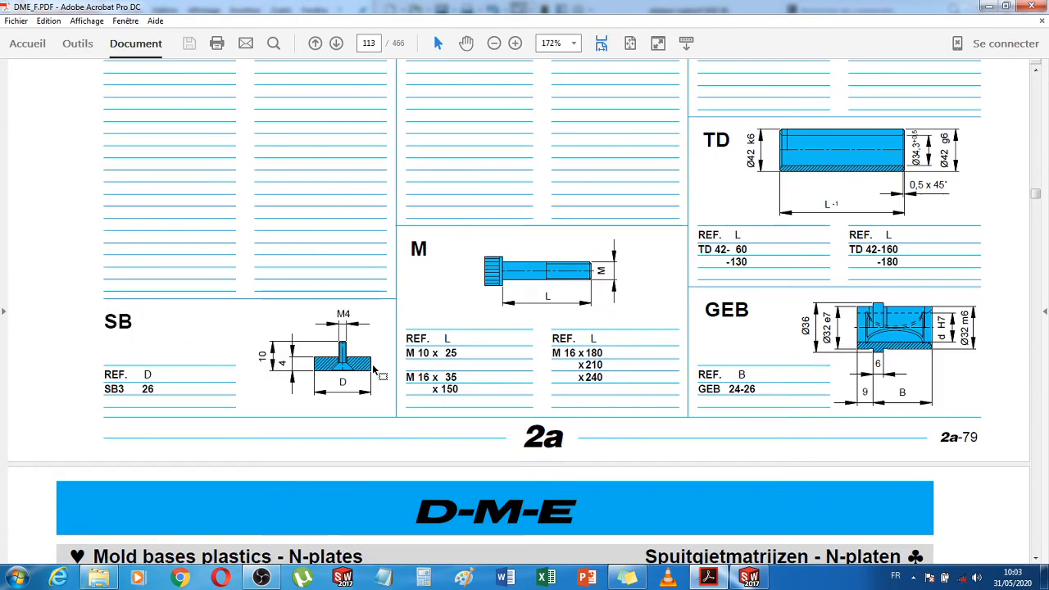
{"action": "scroll", "coordinate": [373, 364], "scroll_direction": "up", "scroll_amount": 9}
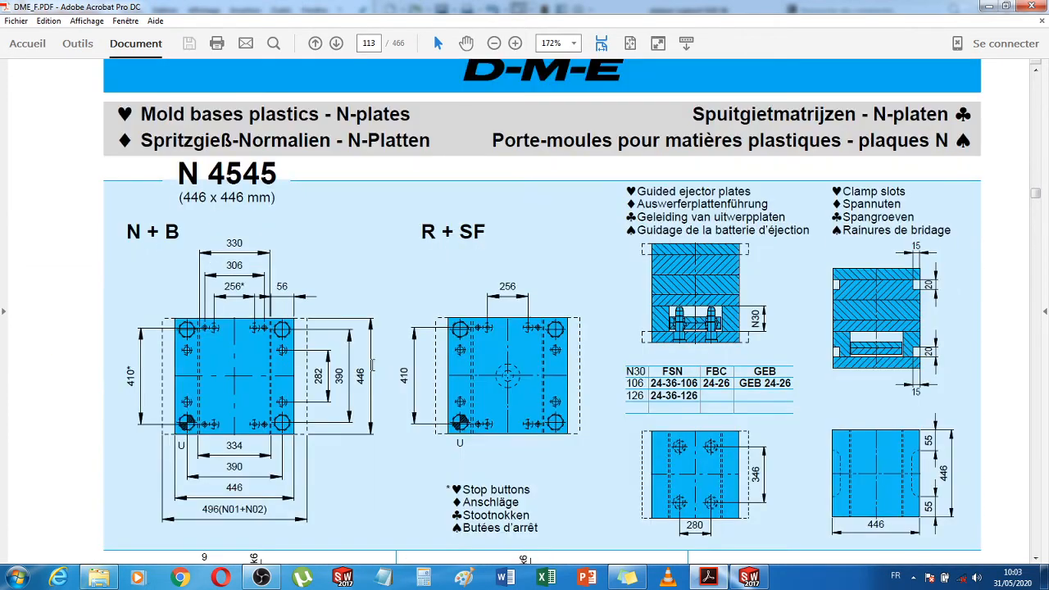
{"action": "scroll", "coordinate": [525, 453], "scroll_direction": "down", "scroll_amount": 1}
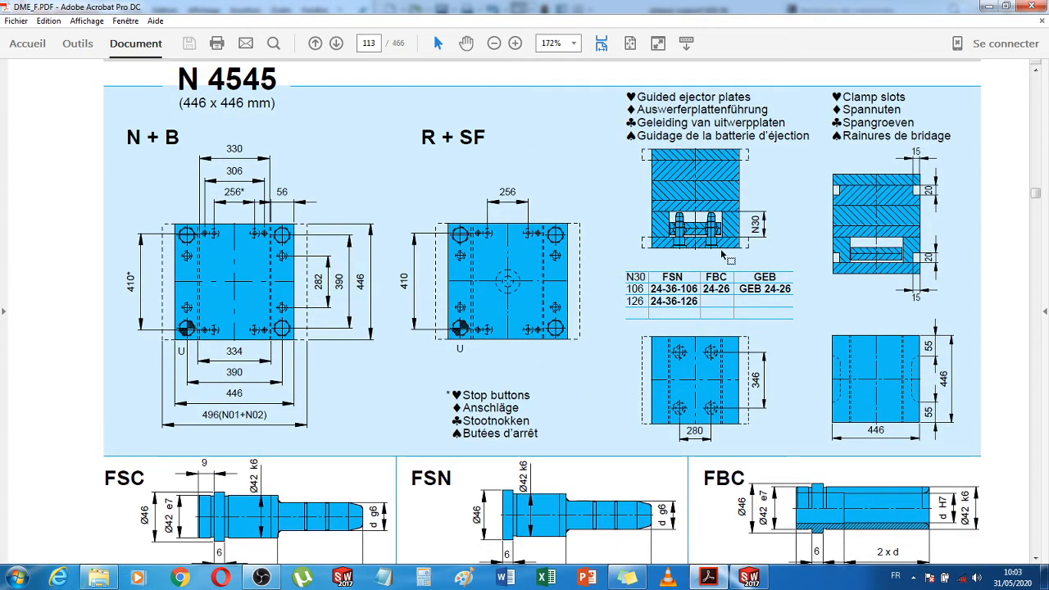
{"action": "scroll", "coordinate": [730, 278], "scroll_direction": "up", "scroll_amount": 10}
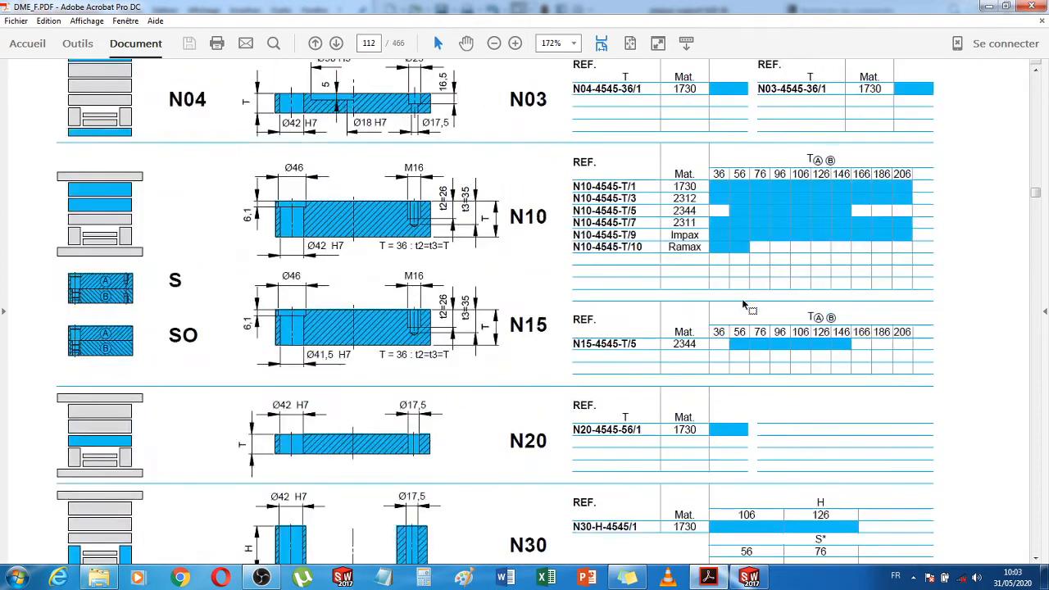
Examine the basic assembly sections on page 112 and the diameter values in the FBC bushing references on page 113
{"action": "scroll", "coordinate": [744, 305], "scroll_direction": "up", "scroll_amount": 6}
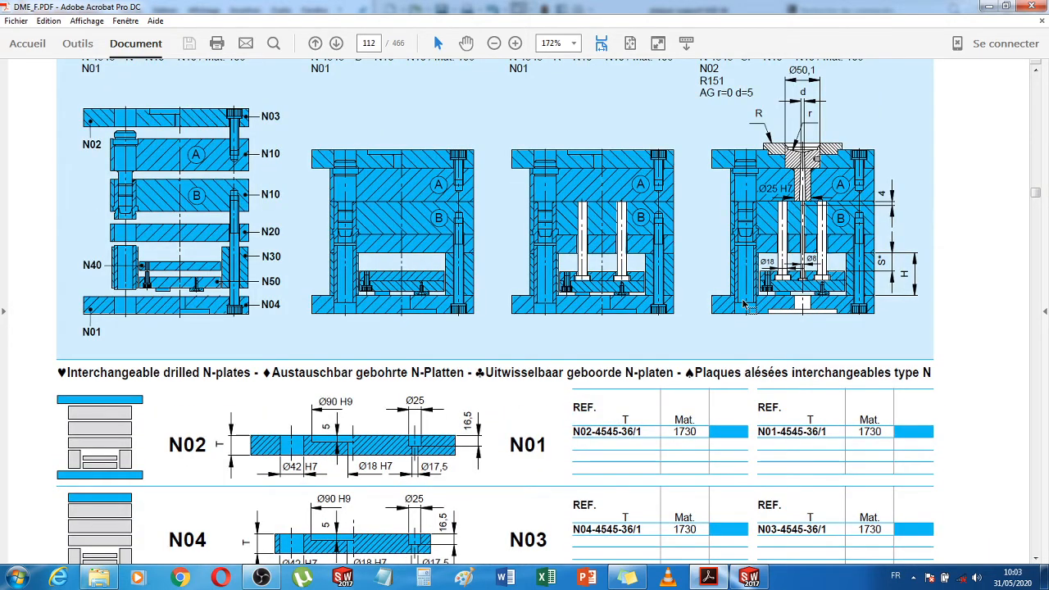
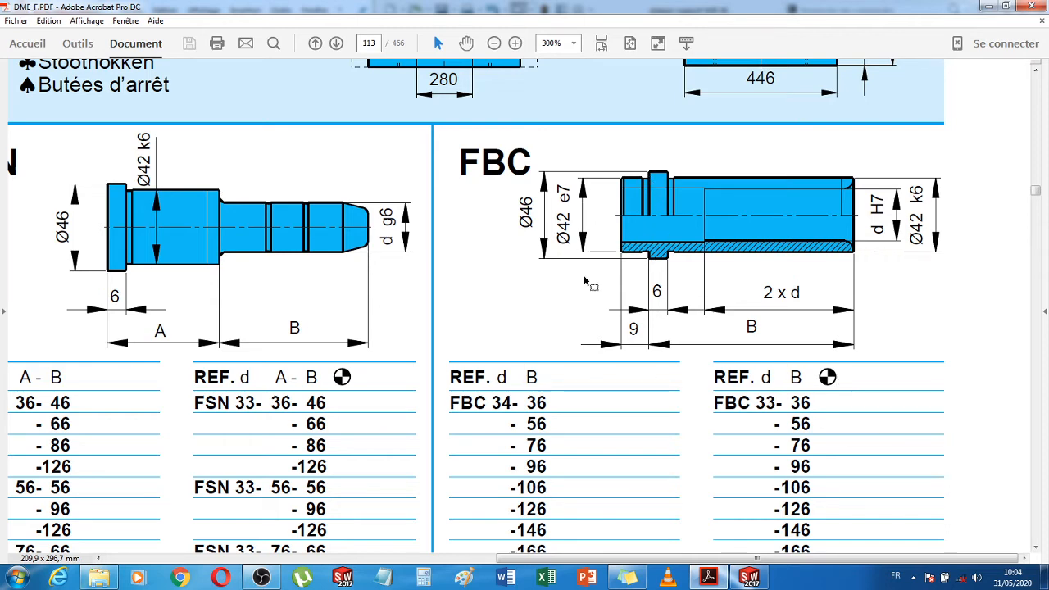
{"action": "double_click", "coordinate": [502, 404]}
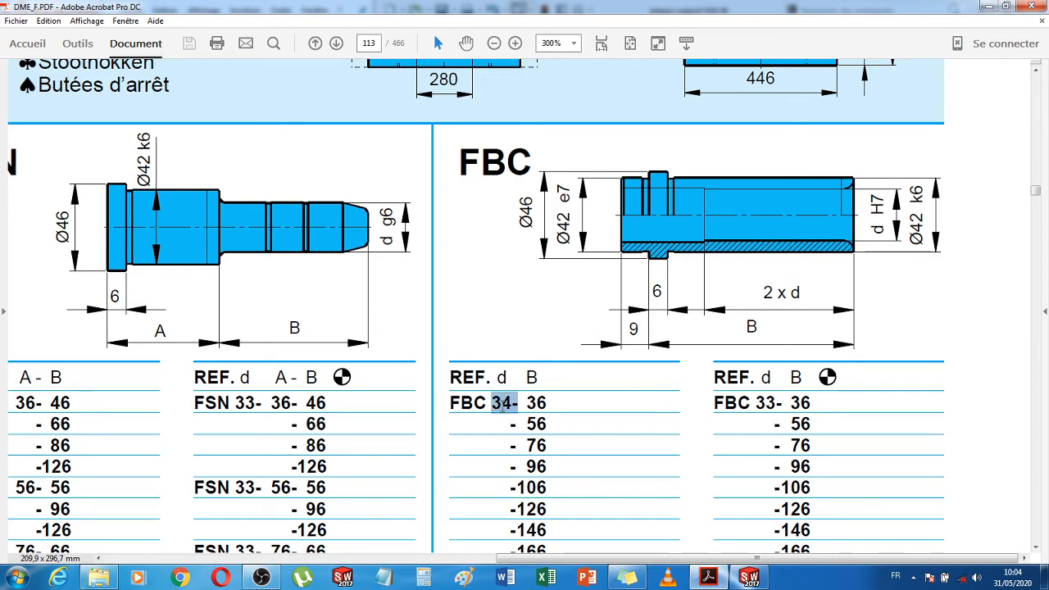
{"action": "double_click", "coordinate": [767, 403]}
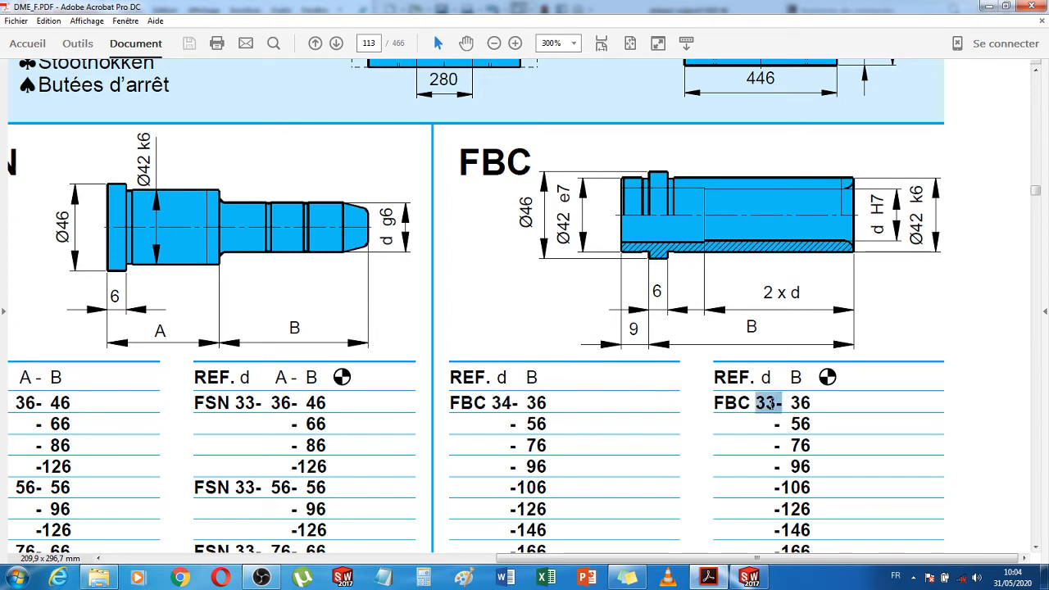
{"action": "triple_click", "coordinate": [767, 414]}
{"action": "left_click", "coordinate": [767, 414]}
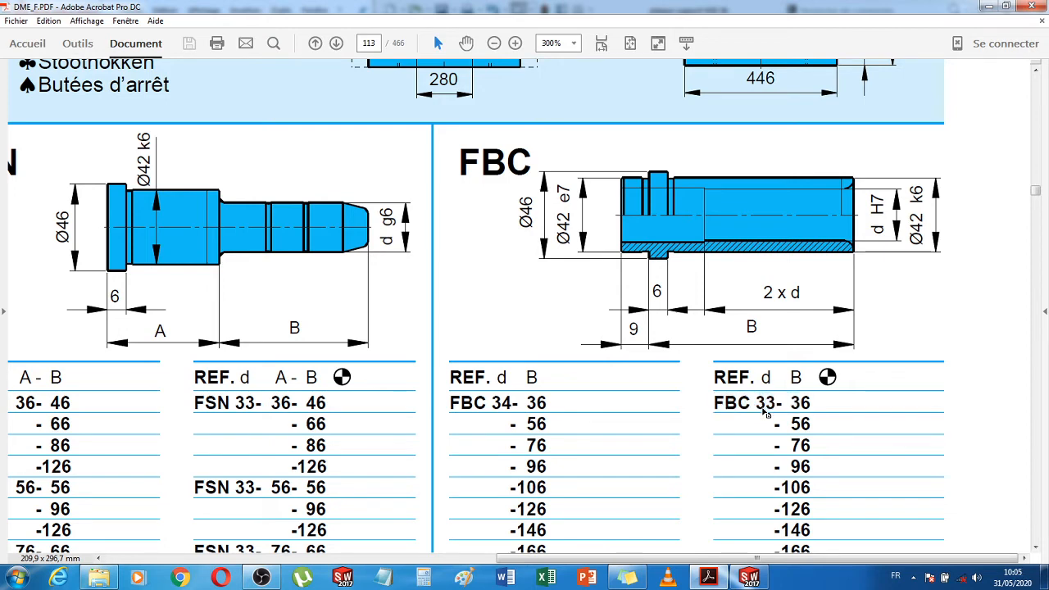
{"action": "double_click", "coordinate": [767, 414]}
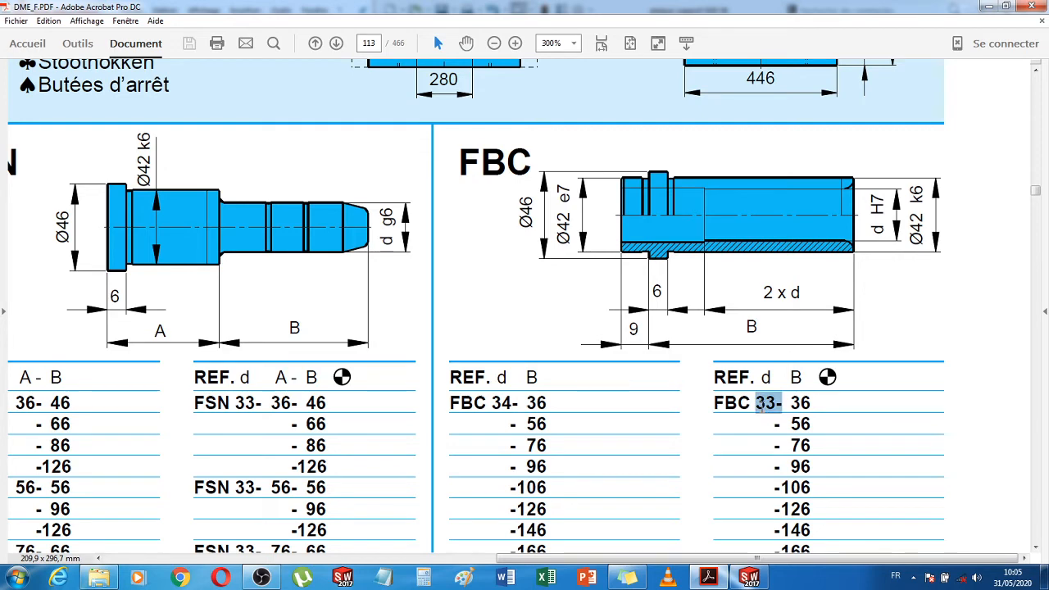
Compare the diameter values in the FSC guide pillar references with the matching values in the FBC bushing references
{"action": "left_click_drag", "start_coordinate": [636, 559], "coordinate": [286, 561]}
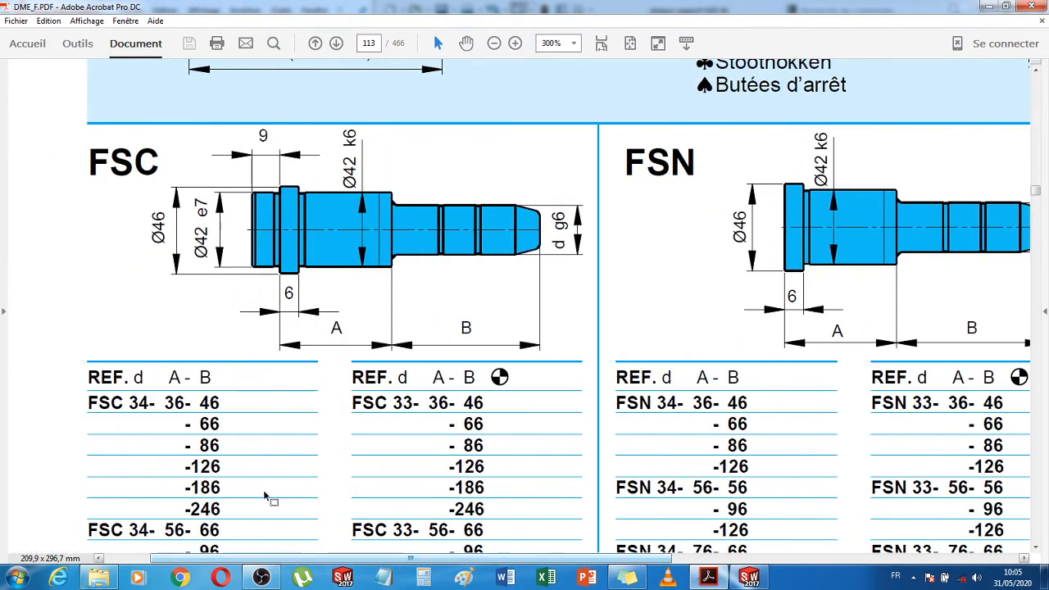
{"action": "double_click", "coordinate": [134, 401]}
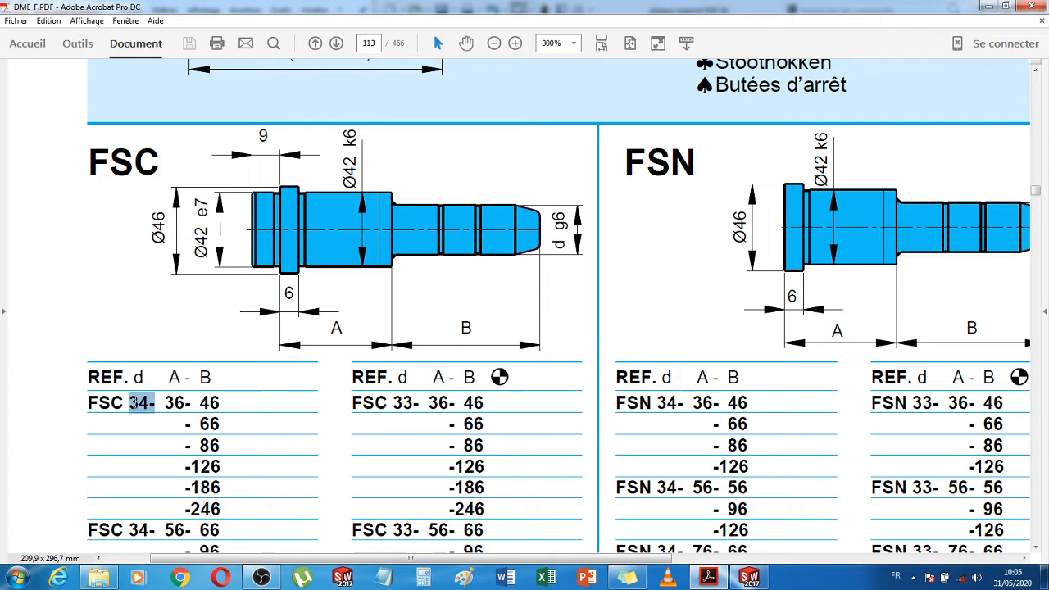
{"action": "double_click", "coordinate": [404, 402]}
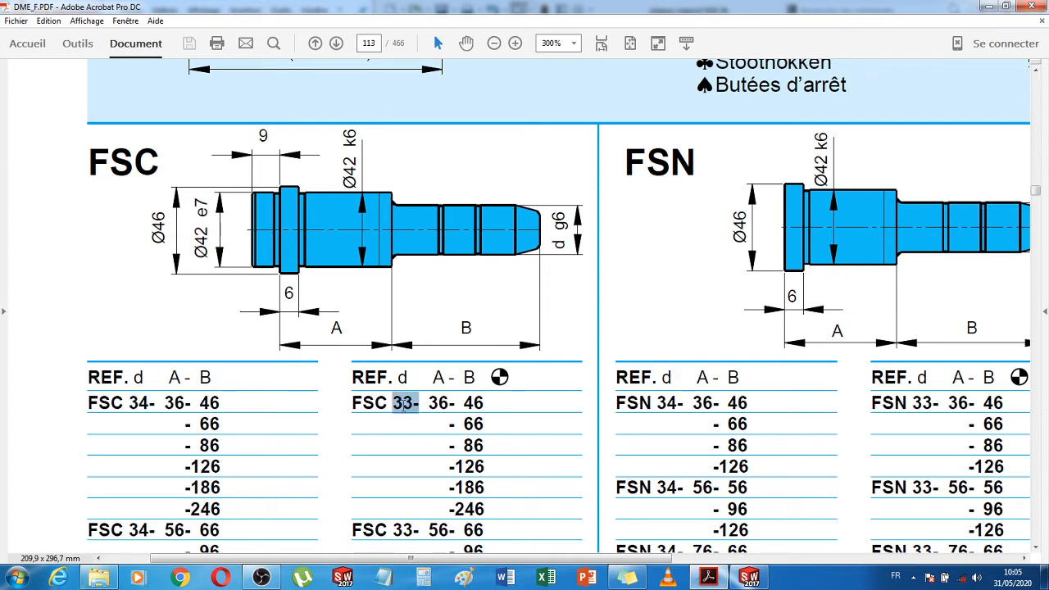
{"action": "left_click", "coordinate": [408, 410]}
{"action": "double_click", "coordinate": [405, 402]}
{"action": "left_click_drag", "start_coordinate": [550, 558], "coordinate": [896, 563]}
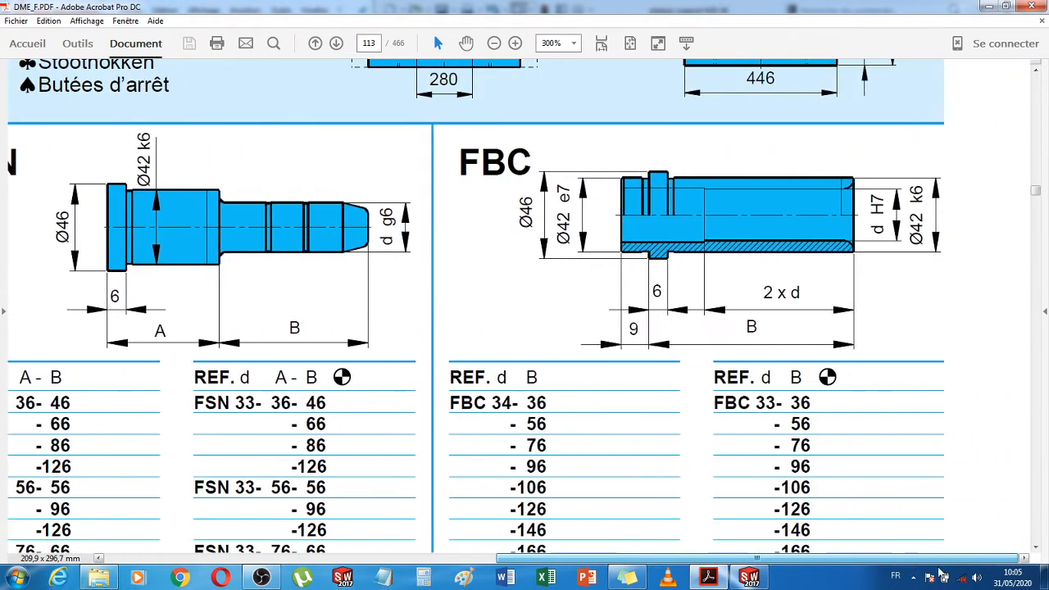
{"action": "double_click", "coordinate": [769, 402]}
{"action": "left_click", "coordinate": [767, 403]}
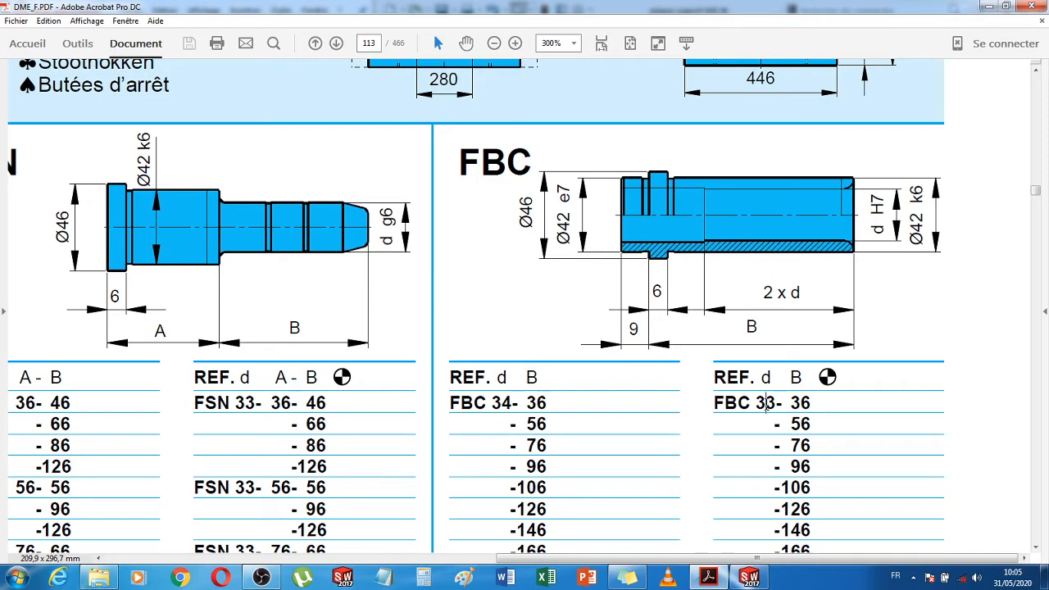
Examine the N 4545 hole layouts on page 113, and the assembly sections and plate drawings on page 112
{"action": "left_click_drag", "start_coordinate": [677, 559], "coordinate": [304, 560]}
{"action": "scroll", "coordinate": [541, 407], "scroll_direction": "up", "scroll_amount": 7}
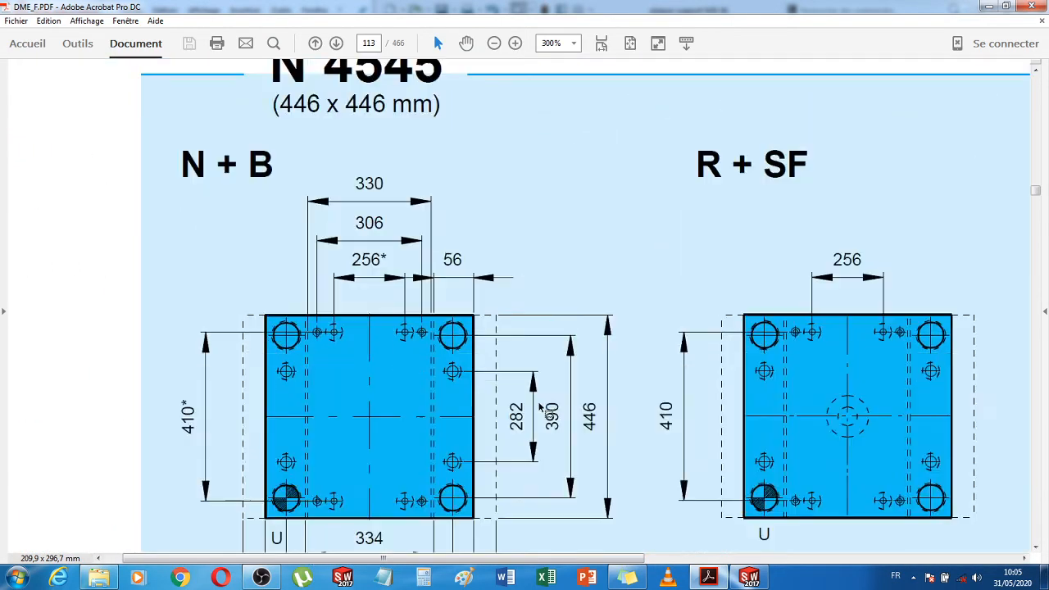
{"action": "scroll", "coordinate": [541, 408], "scroll_direction": "up", "scroll_amount": 12}
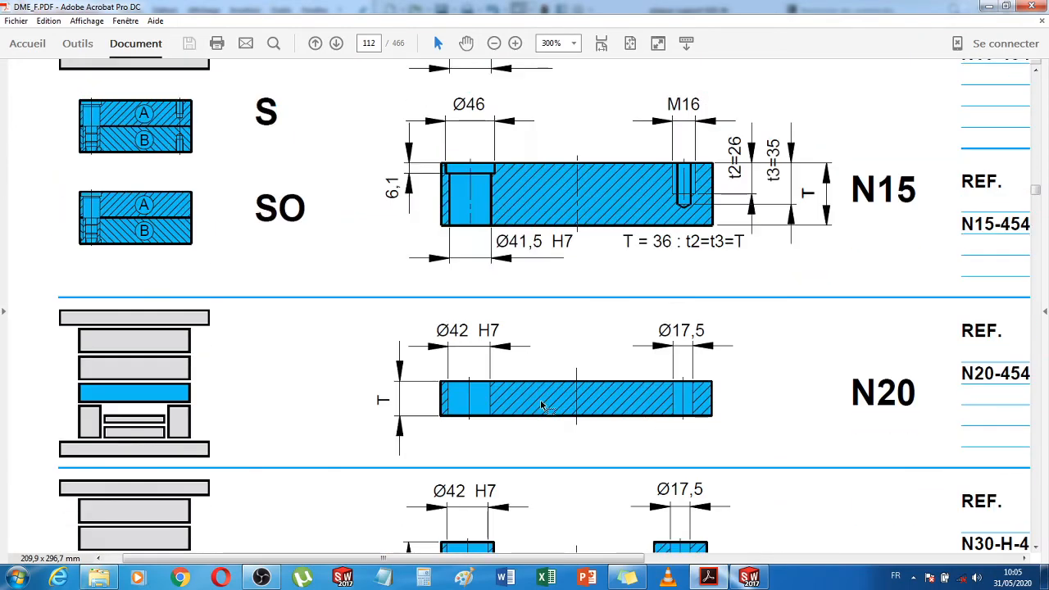
{"action": "scroll", "coordinate": [540, 399], "scroll_direction": "up", "scroll_amount": 15}
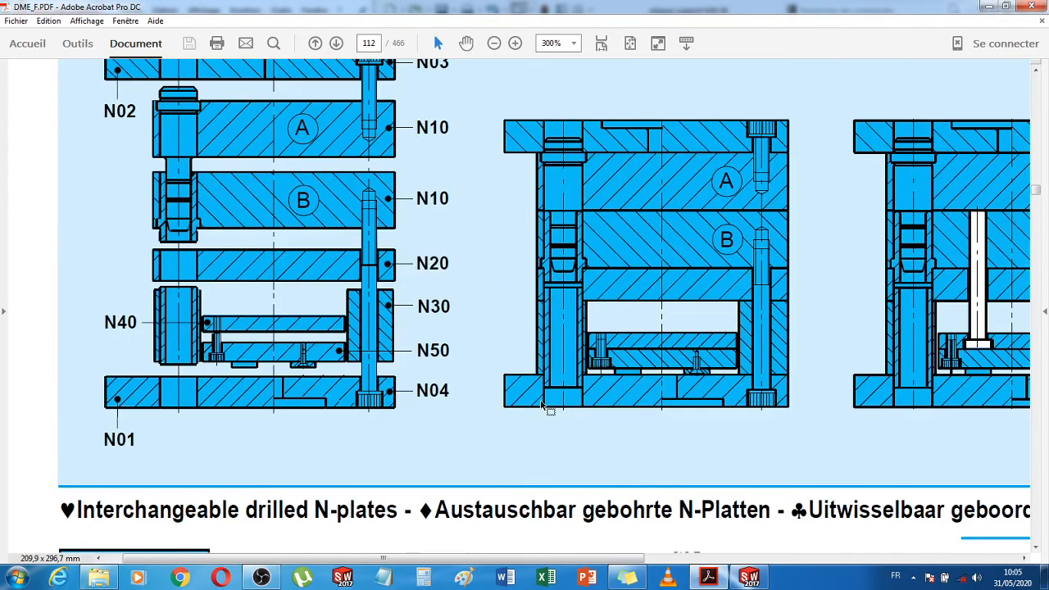
{"action": "scroll", "coordinate": [542, 408], "scroll_direction": "up", "scroll_amount": 2}
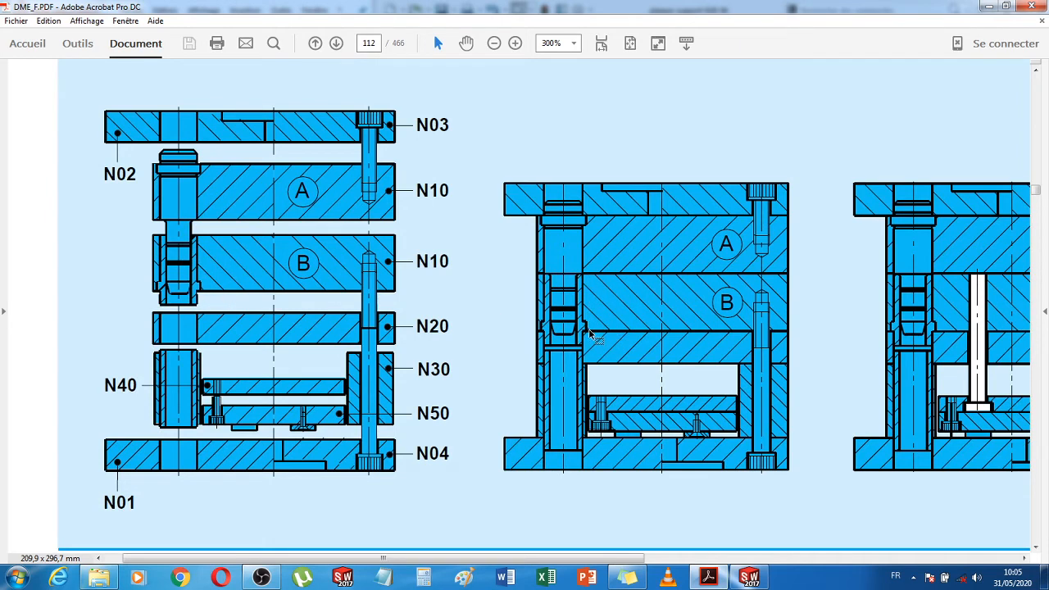
{"action": "scroll", "coordinate": [592, 336], "scroll_direction": "down", "scroll_amount": 10}
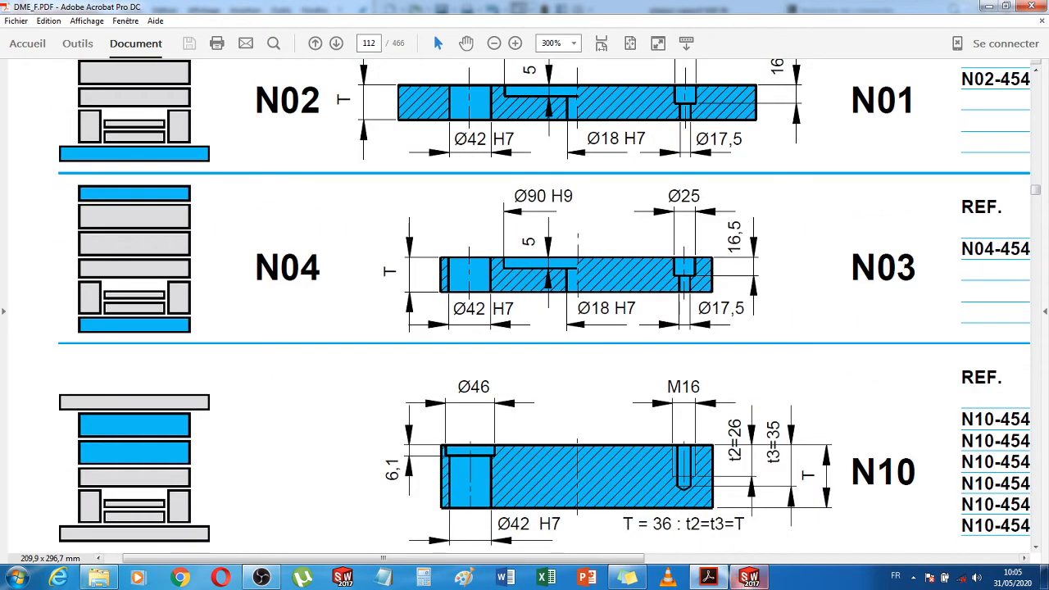
In SOLIDWORKS, replace the open N20-56 support plate with a new part and start a sketch on Plan de dessus
{"action": "left_click", "coordinate": [749, 578]}
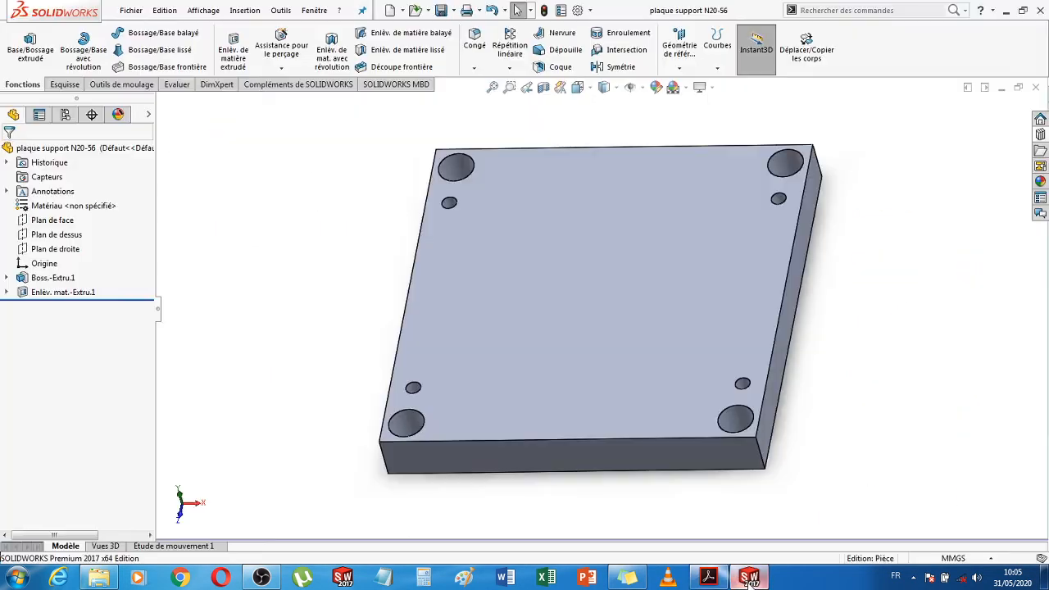
{"action": "left_click", "coordinate": [1035, 86]}
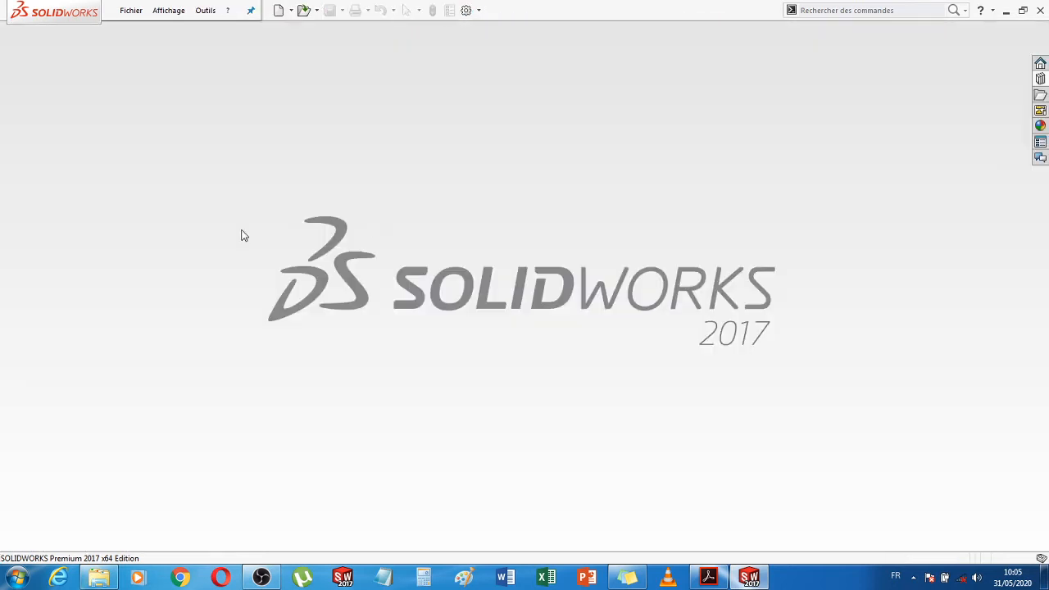
{"action": "left_click", "coordinate": [131, 9]}
{"action": "left_click", "coordinate": [139, 31]}
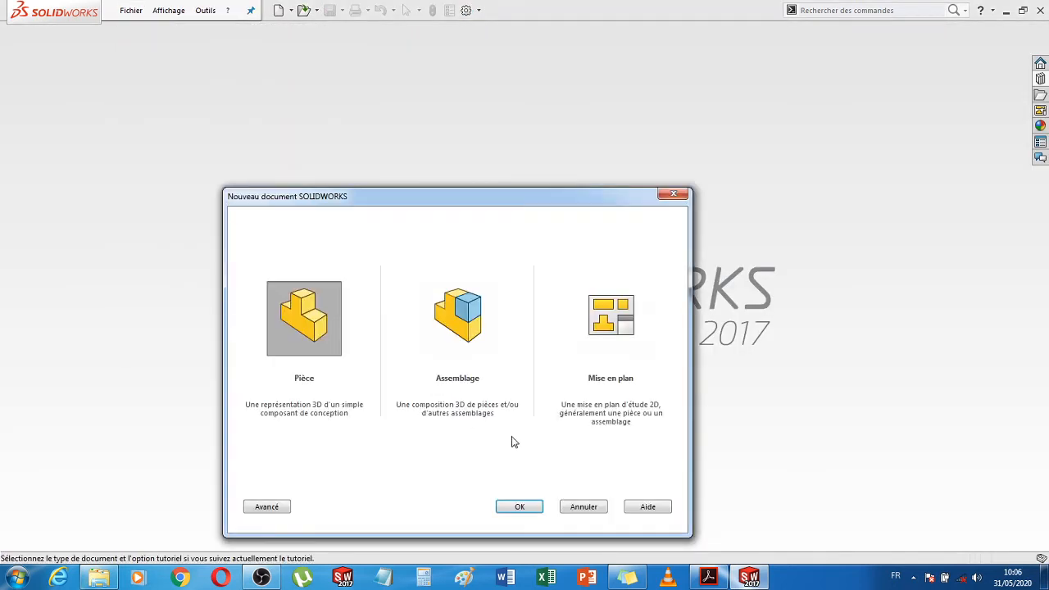
{"action": "double_click", "coordinate": [294, 316]}
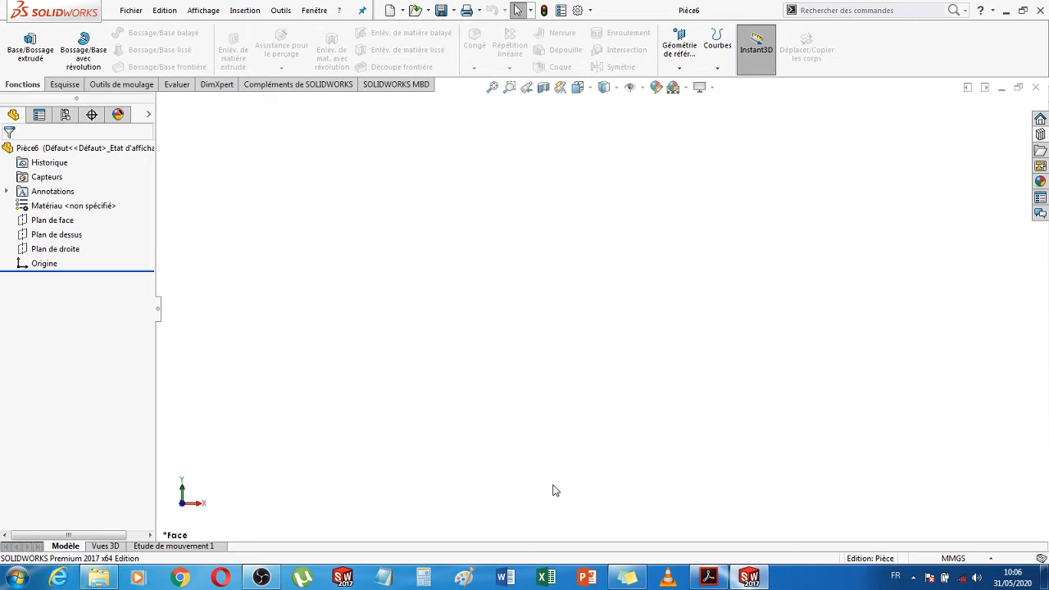
{"action": "left_click", "coordinate": [71, 237]}
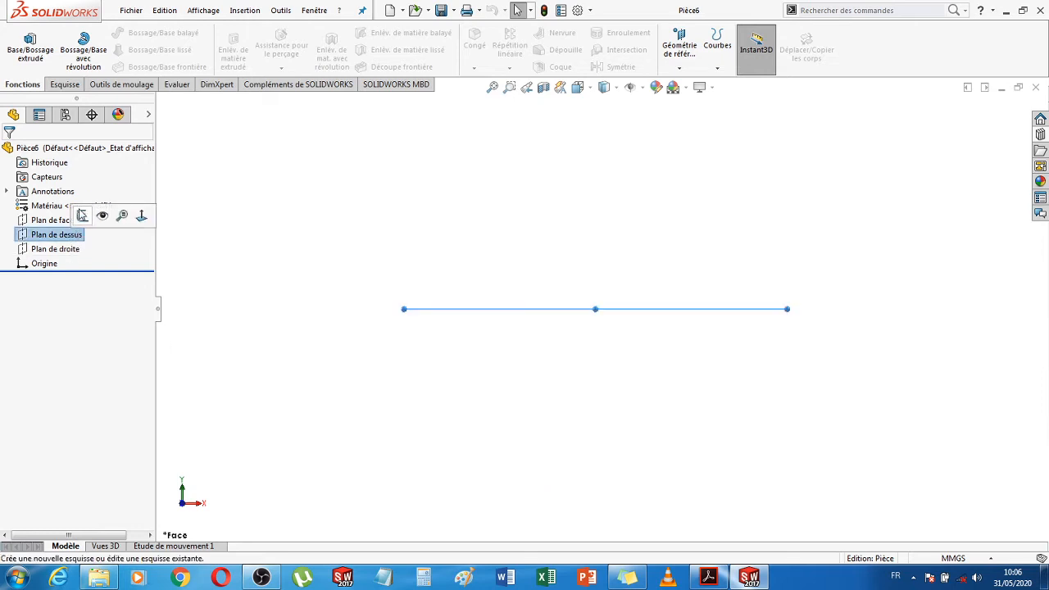
{"action": "left_click", "coordinate": [82, 215]}
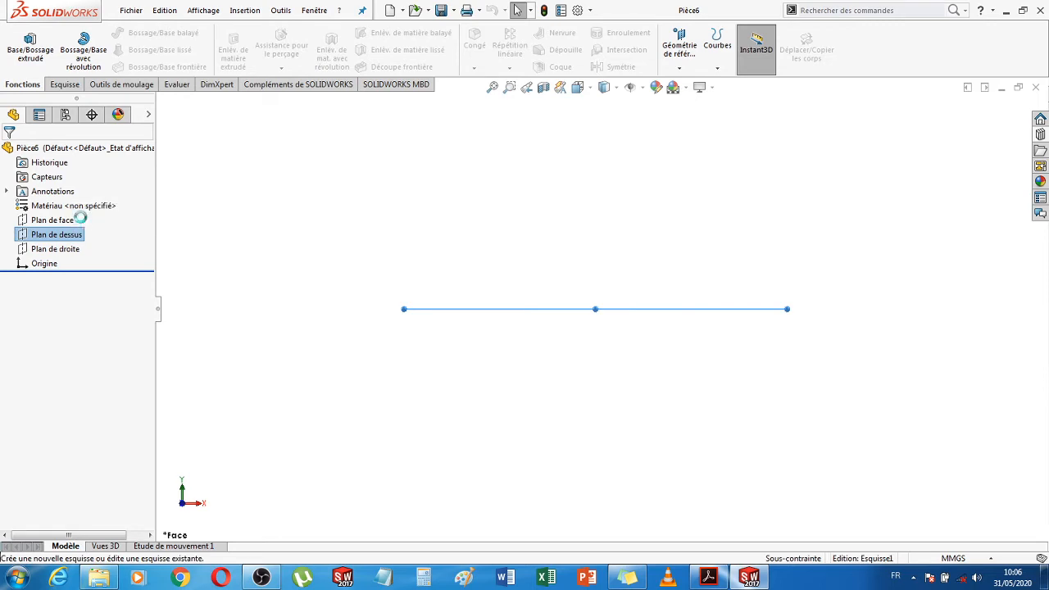
Switch to Adobe Acrobat and examine the FBC guide bushing drawing and its dimensions on page 113 at 400% zoom
{"action": "left_click", "coordinate": [708, 577]}
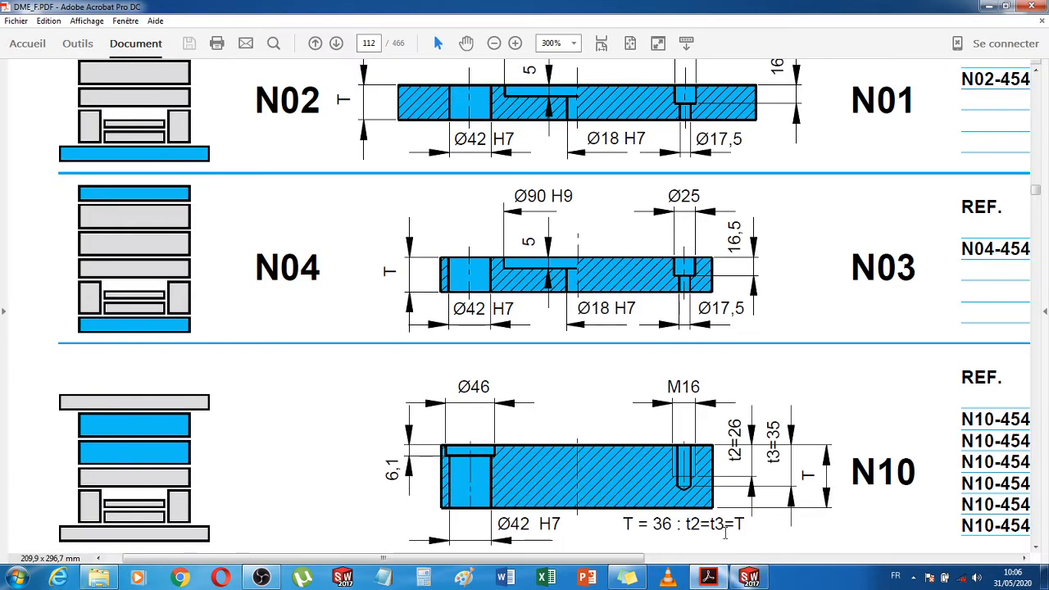
{"action": "left_click_drag", "start_coordinate": [554, 558], "coordinate": [847, 560]}
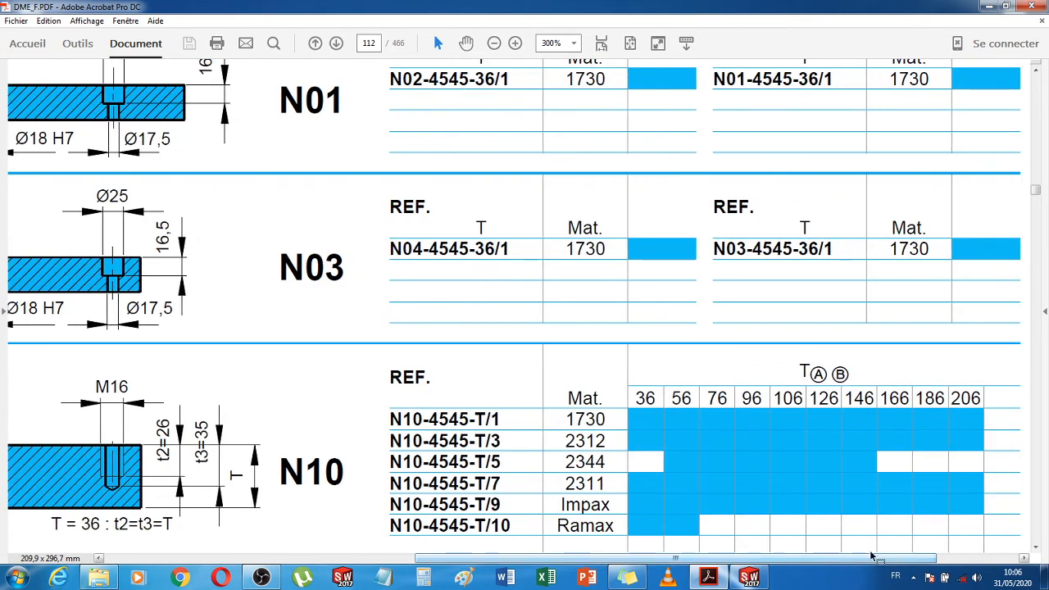
{"action": "scroll", "coordinate": [1041, 476], "scroll_direction": "down", "scroll_amount": 10}
{"action": "scroll", "coordinate": [1041, 476], "scroll_direction": "down", "scroll_amount": 15}
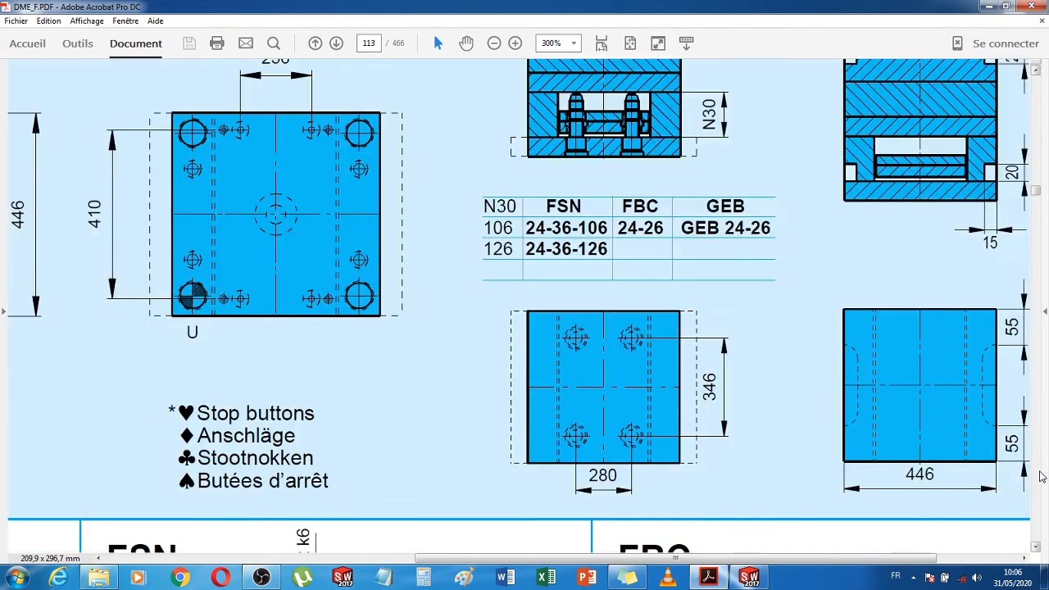
{"action": "scroll", "coordinate": [1041, 476], "scroll_direction": "up", "scroll_amount": 5}
{"action": "scroll", "coordinate": [1041, 476], "scroll_direction": "up", "scroll_amount": 5}
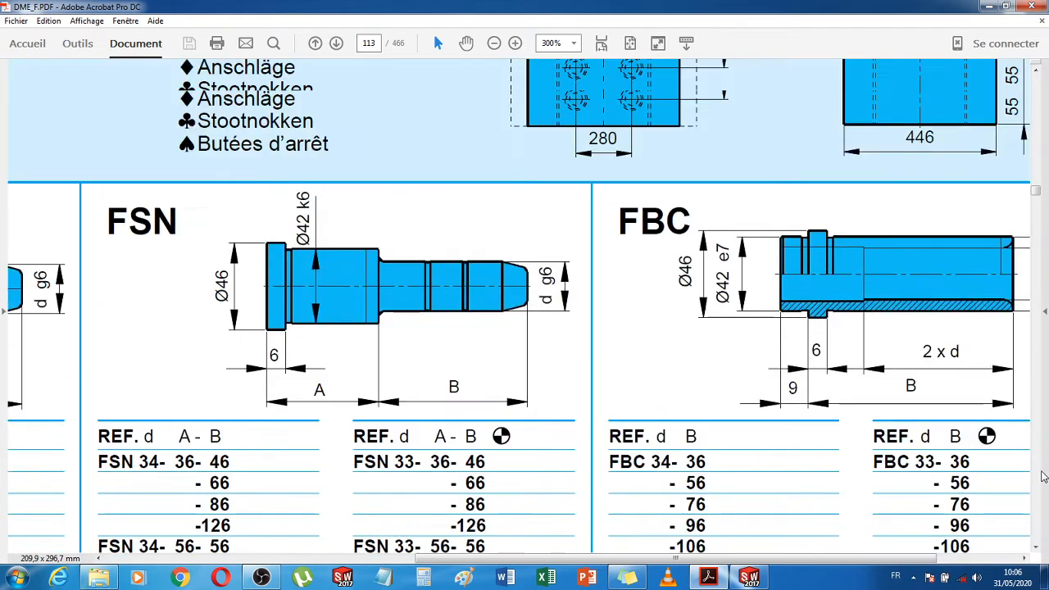
{"action": "left_click_drag", "start_coordinate": [728, 558], "coordinate": [810, 559]}
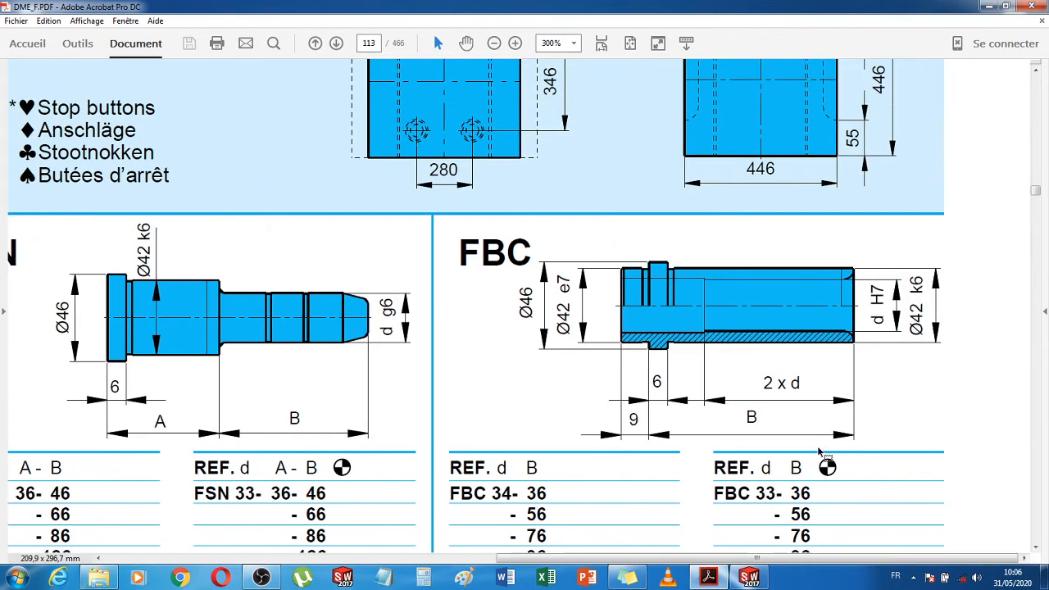
{"action": "left_click", "coordinate": [515, 44]}
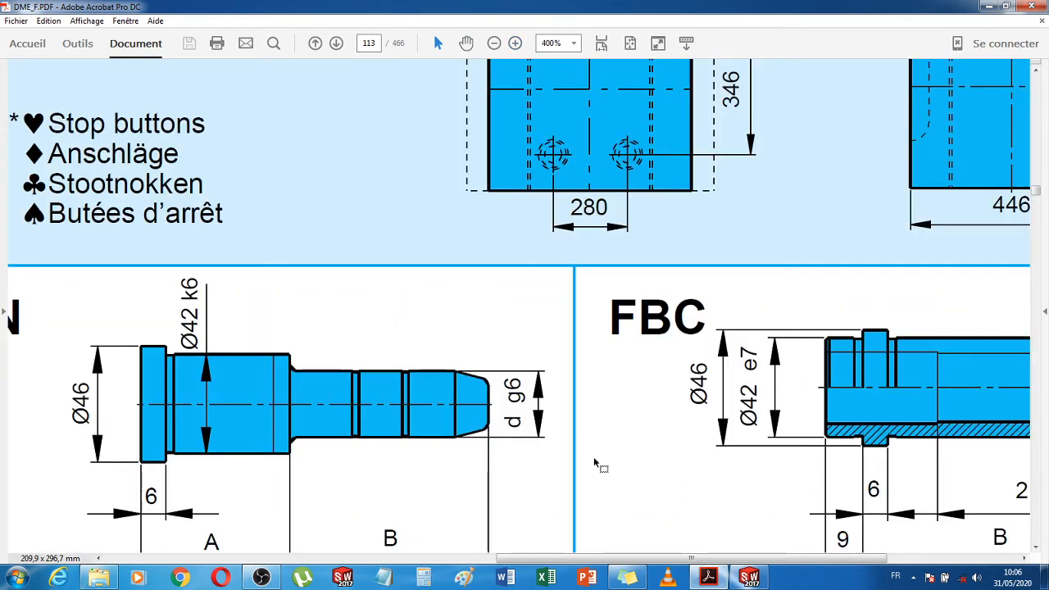
{"action": "left_click_drag", "start_coordinate": [656, 560], "coordinate": [789, 561]}
{"action": "scroll", "coordinate": [923, 492], "scroll_direction": "down", "scroll_amount": 2}
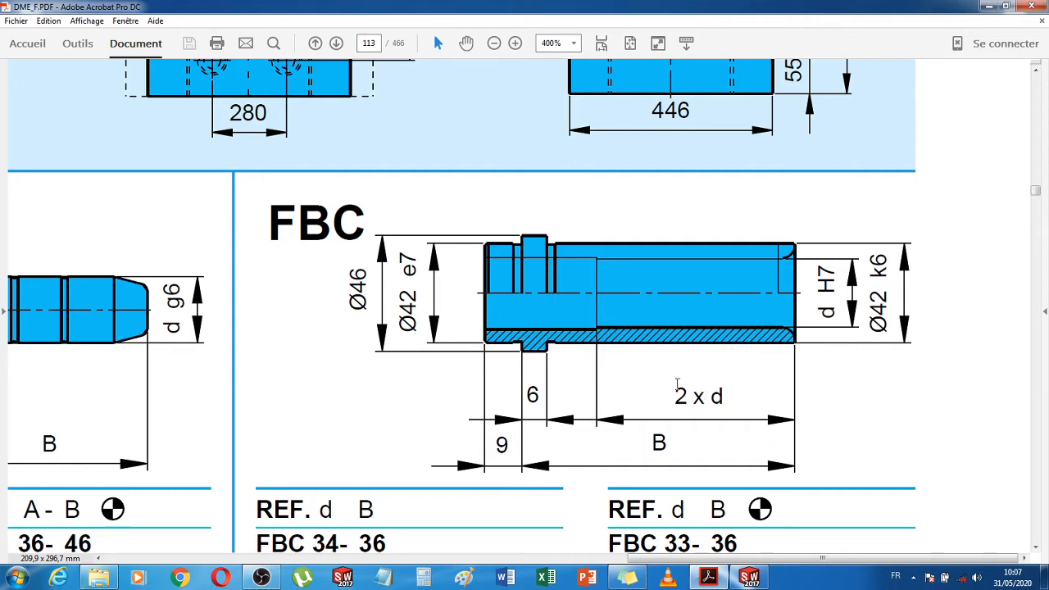
Switch to SOLIDWORKS and sketch a horizontal construction line about 139 mm long passing through the origin
{"action": "left_click", "coordinate": [749, 577]}
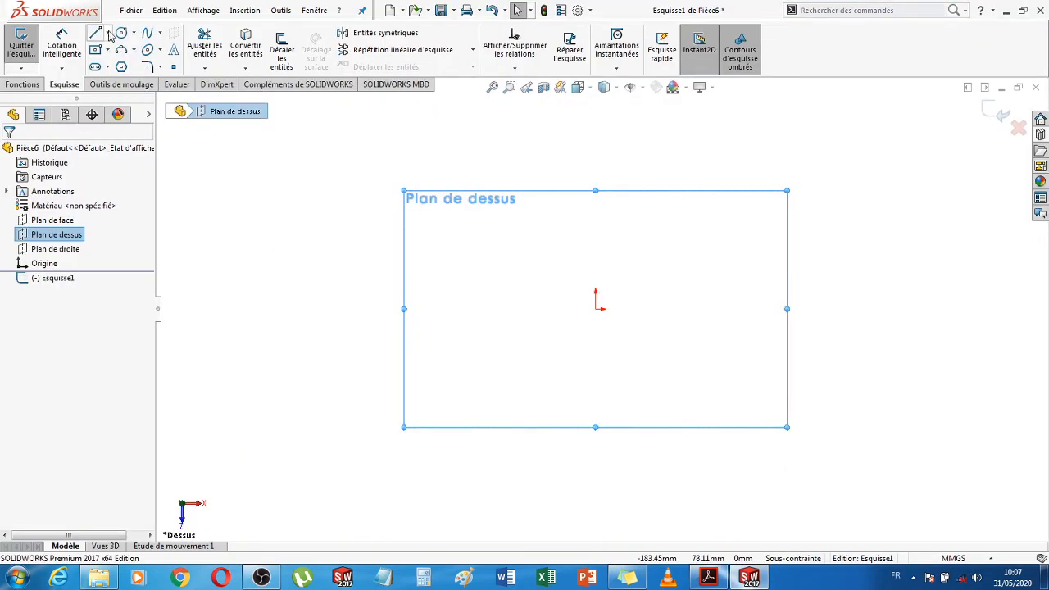
{"action": "left_click", "coordinate": [108, 33]}
{"action": "left_click", "coordinate": [123, 66]}
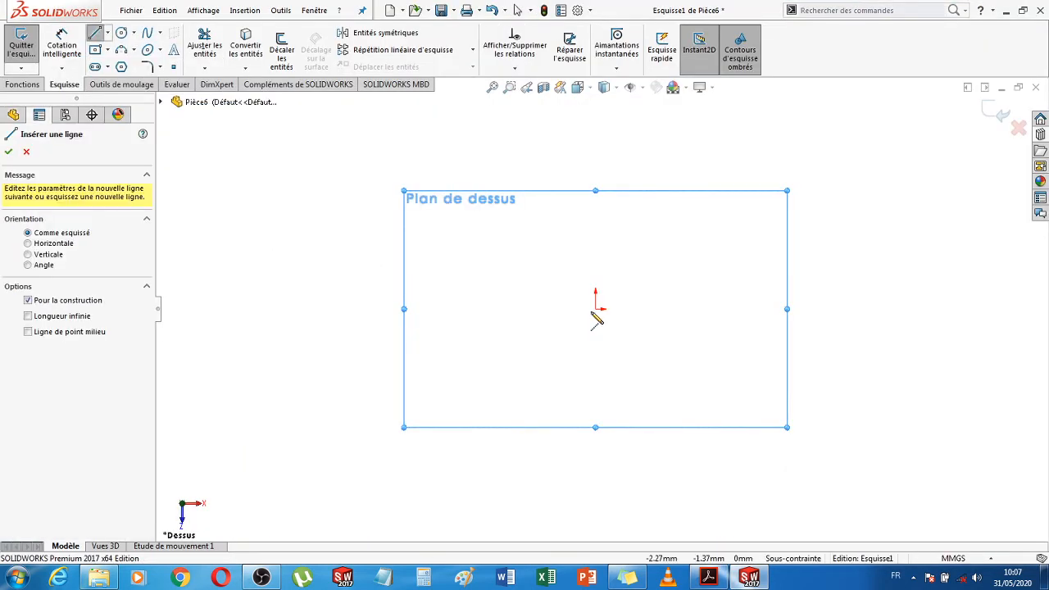
{"action": "left_click_drag", "start_coordinate": [596, 310], "coordinate": [495, 309]}
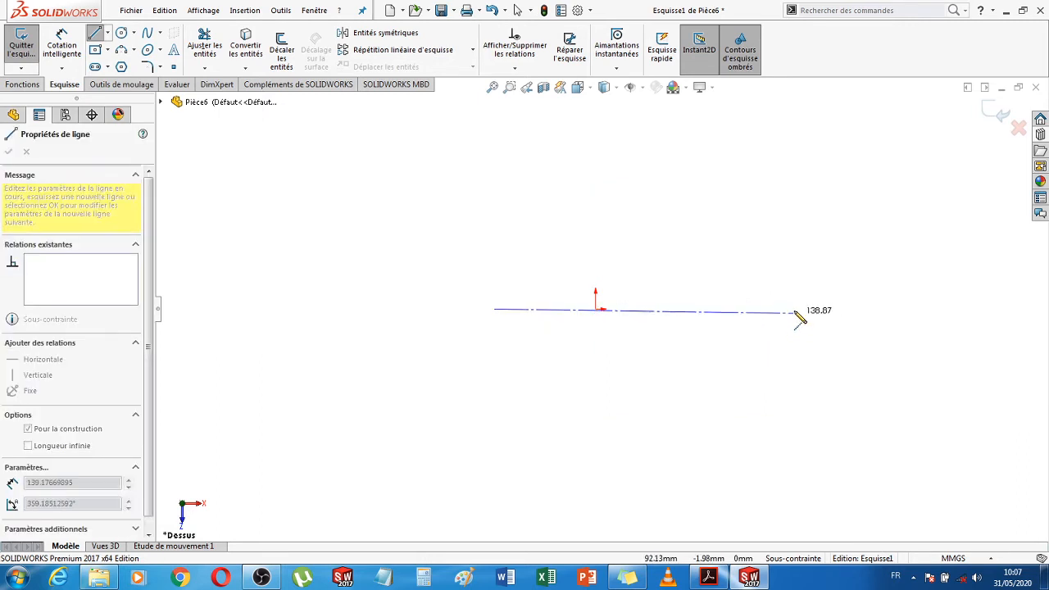
{"action": "left_click", "coordinate": [794, 309]}
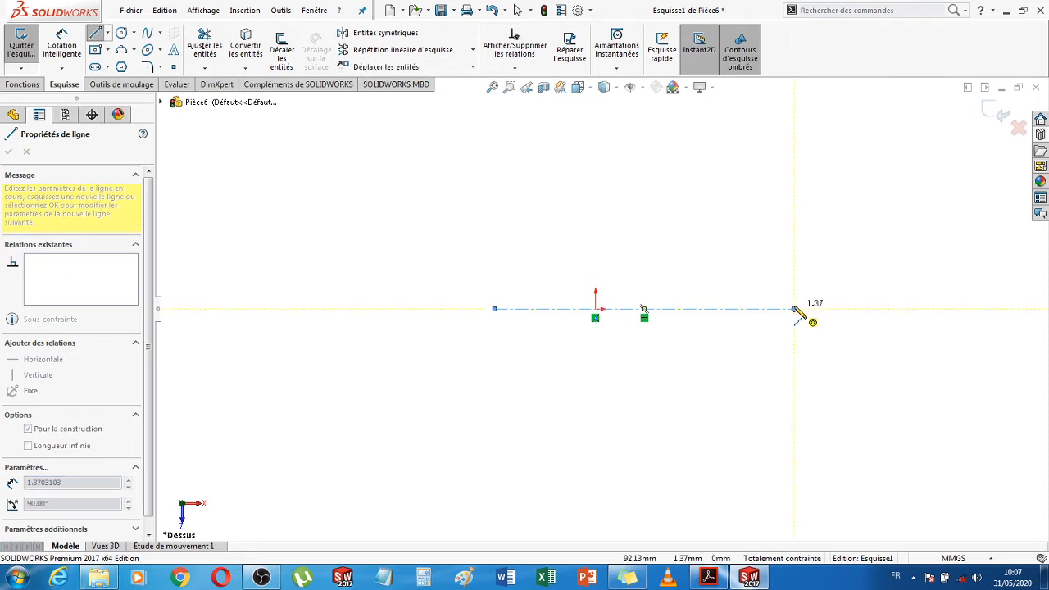
{"action": "key", "text": "Escape"}
{"action": "key", "text": "Escape"}
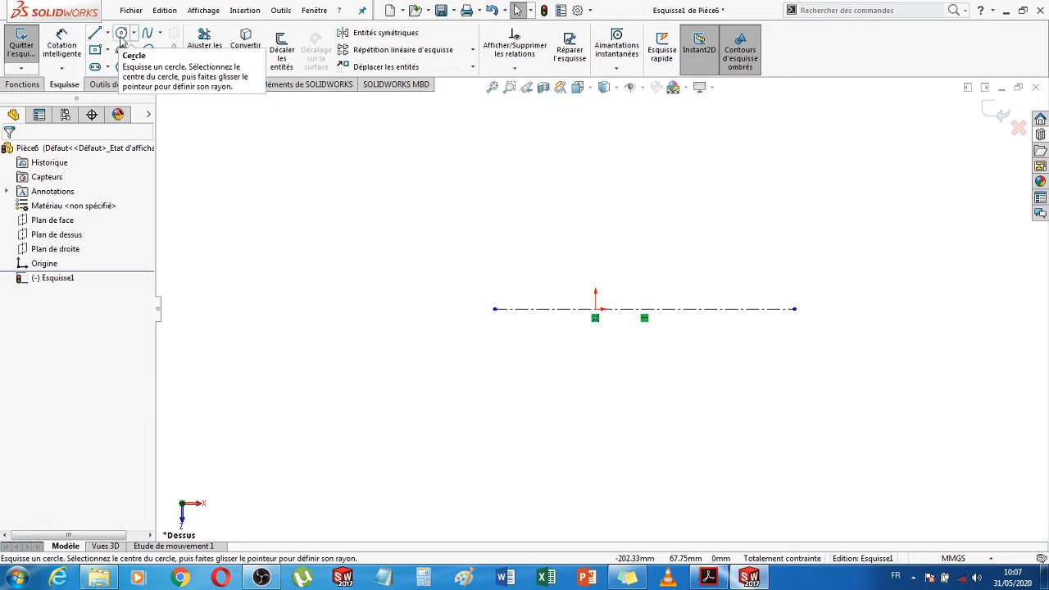
Sketch the bushing profile's left end with a vertical line about 10 mm long, a short chamfer and a horizontal line about 22 mm long
{"action": "left_click", "coordinate": [95, 33]}
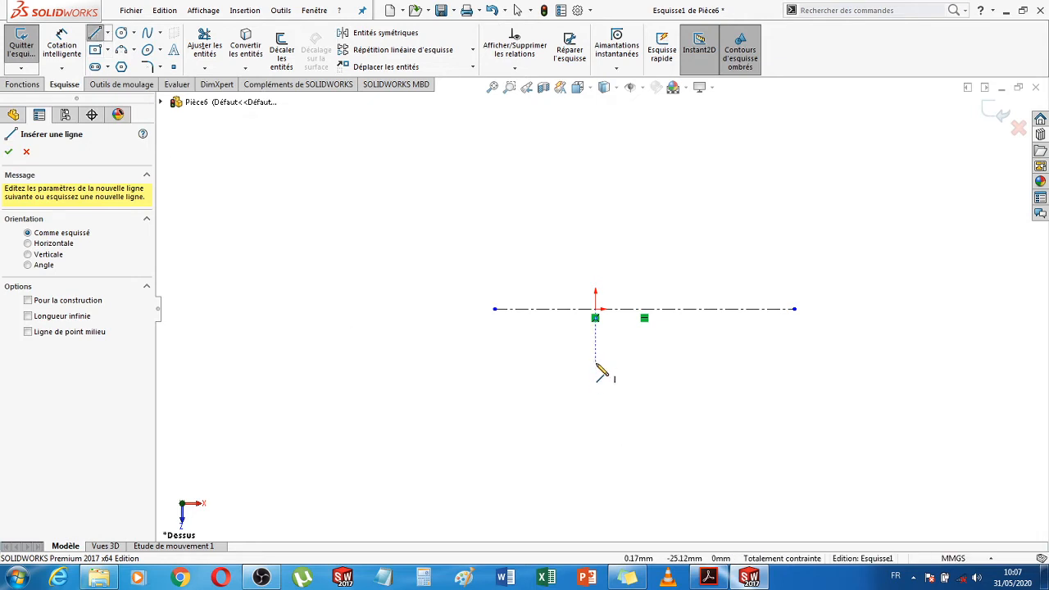
{"action": "left_click", "coordinate": [595, 364]}
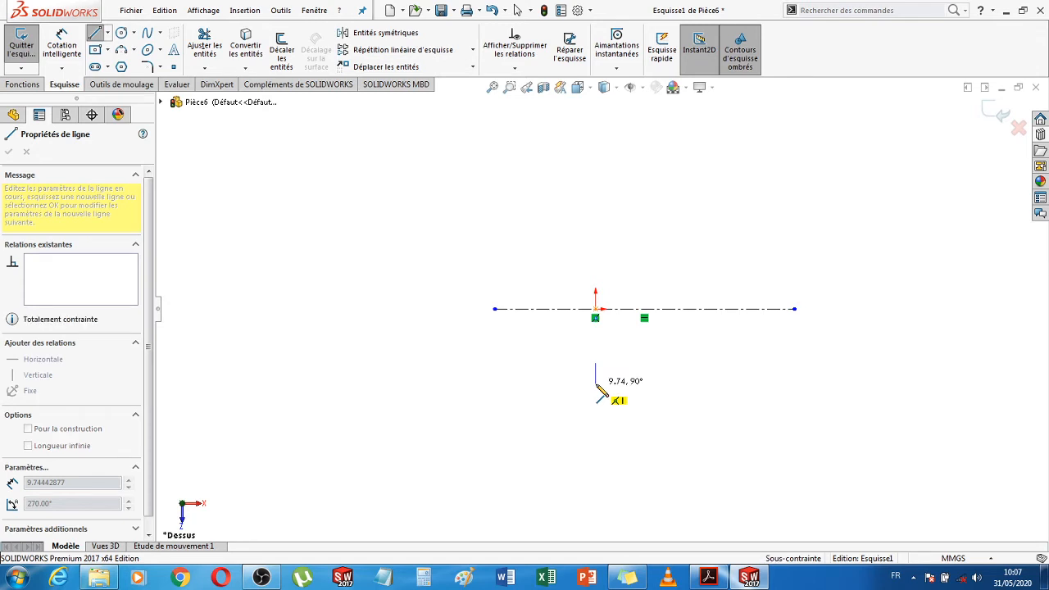
{"action": "left_click", "coordinate": [596, 383]}
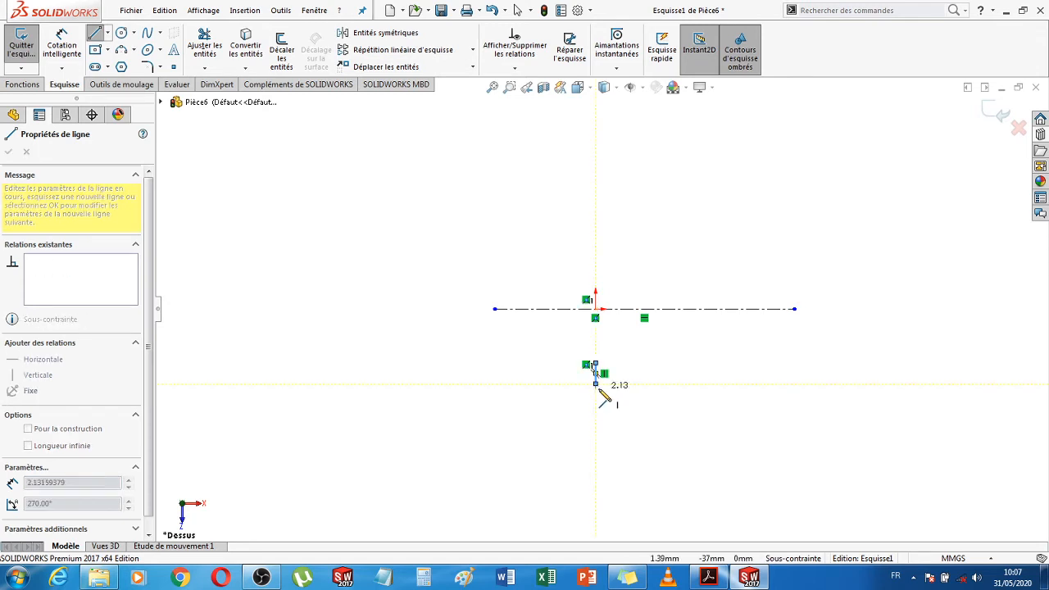
{"action": "left_click", "coordinate": [599, 387]}
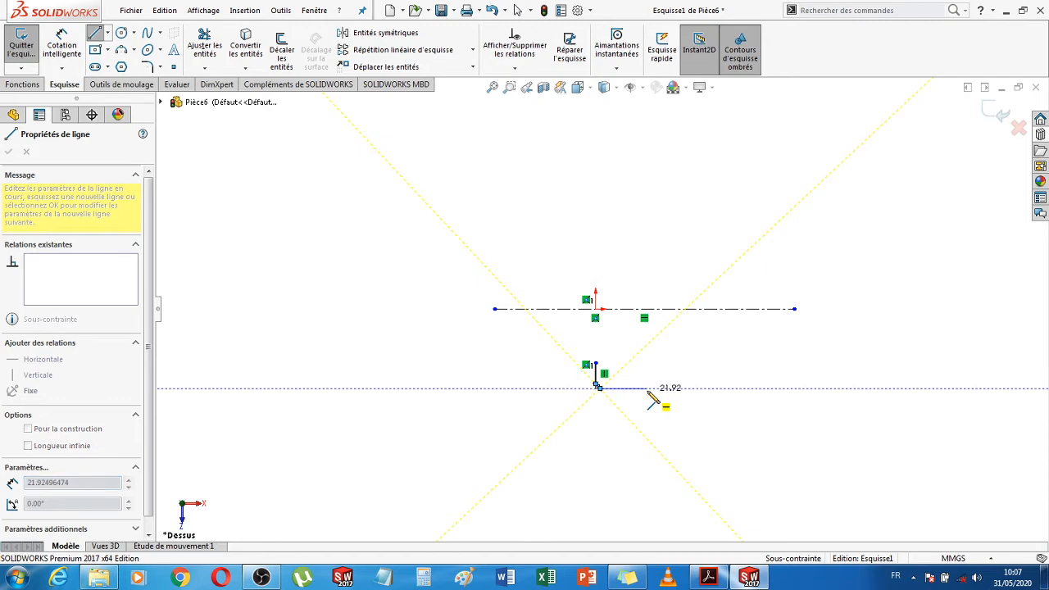
{"action": "left_click", "coordinate": [647, 389]}
Continue the outer profile with a collar about 14 mm wide, flanked by two relief grooves about 4 mm wide
{"action": "scroll", "coordinate": [648, 389], "scroll_direction": "down", "scroll_amount": 5}
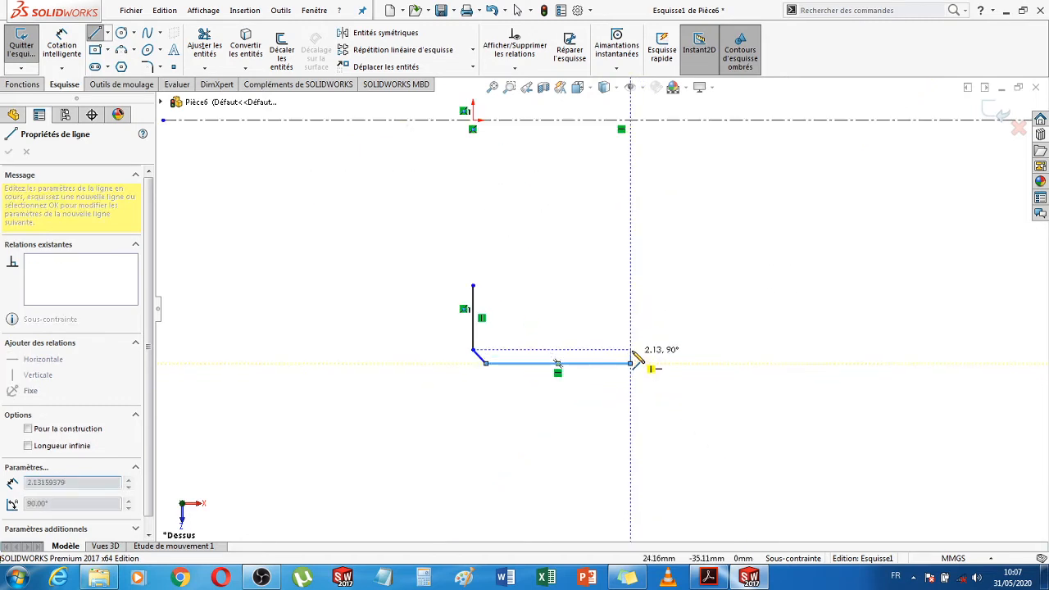
{"action": "left_click", "coordinate": [631, 351]}
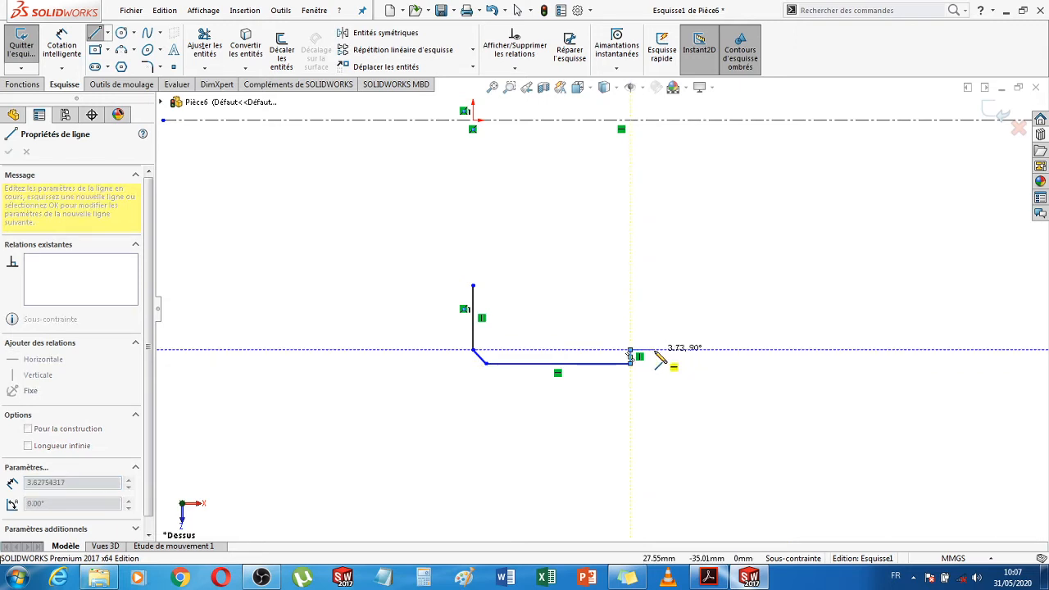
{"action": "left_click", "coordinate": [654, 350]}
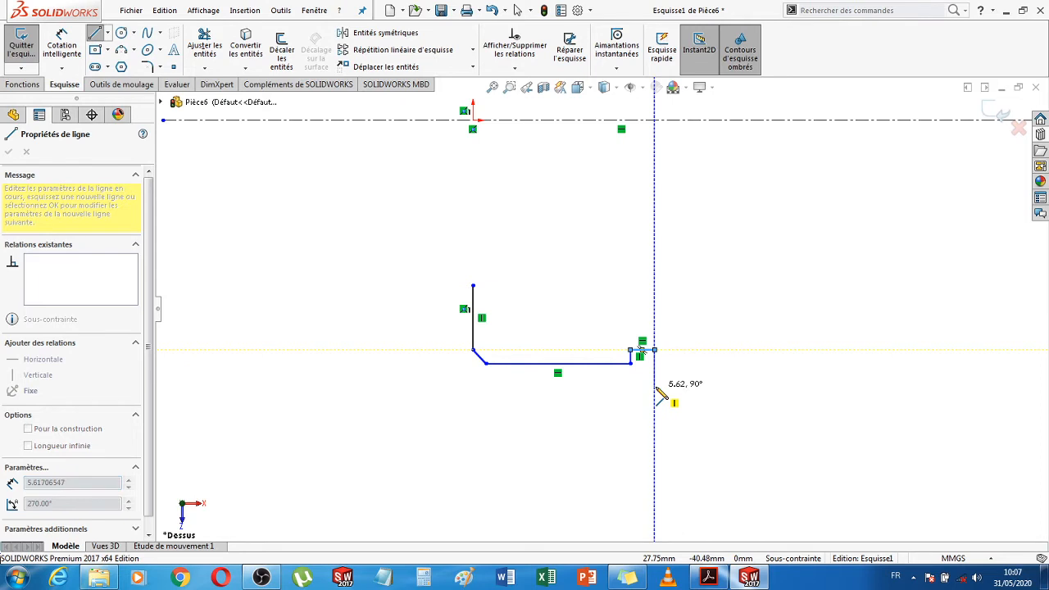
{"action": "left_click", "coordinate": [680, 387]}
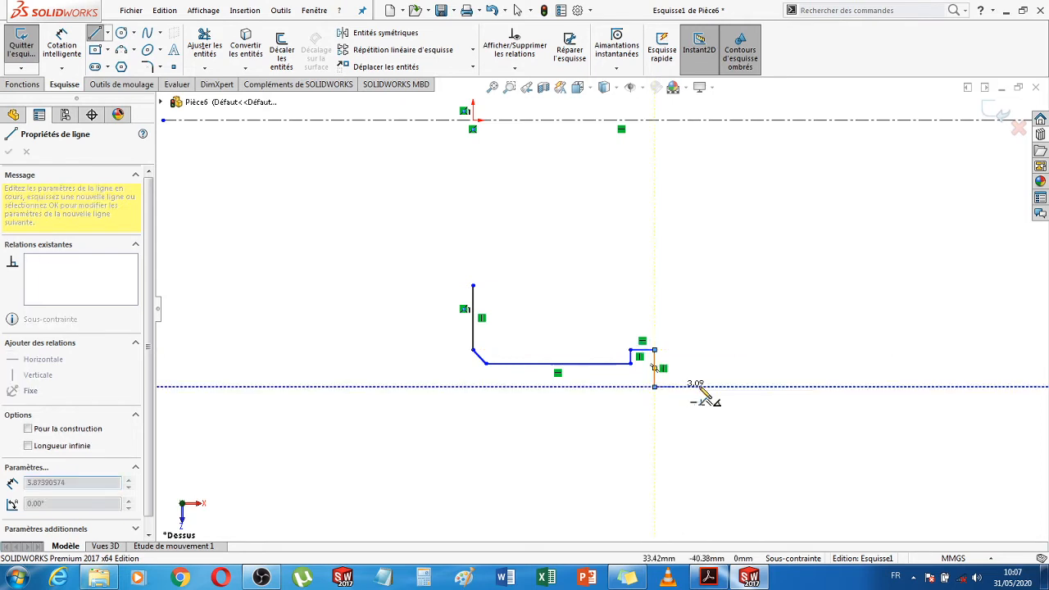
{"action": "left_click", "coordinate": [751, 386]}
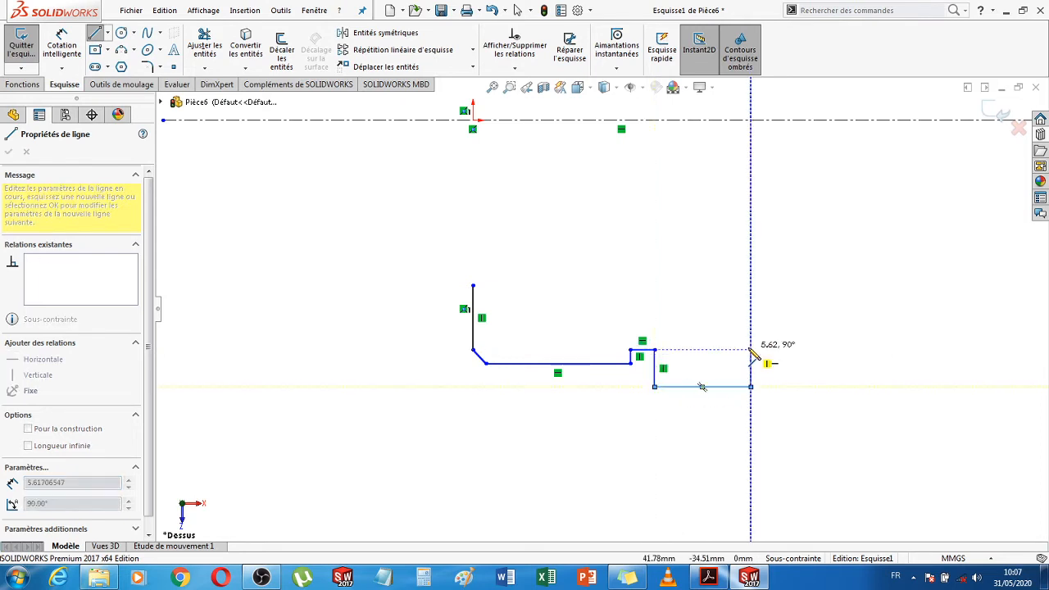
{"action": "left_click", "coordinate": [750, 350]}
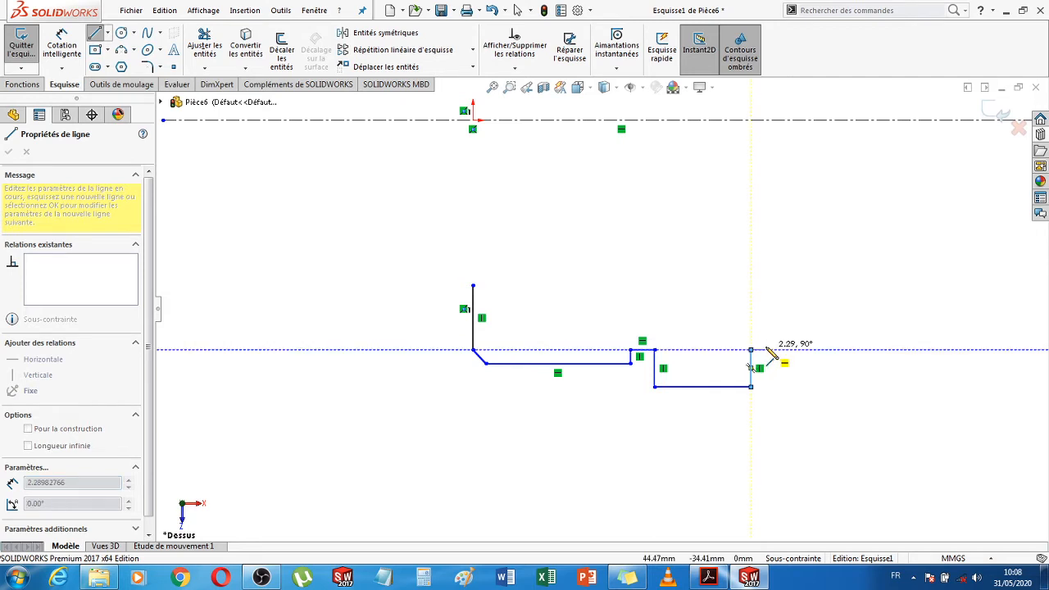
{"action": "left_click", "coordinate": [775, 351]}
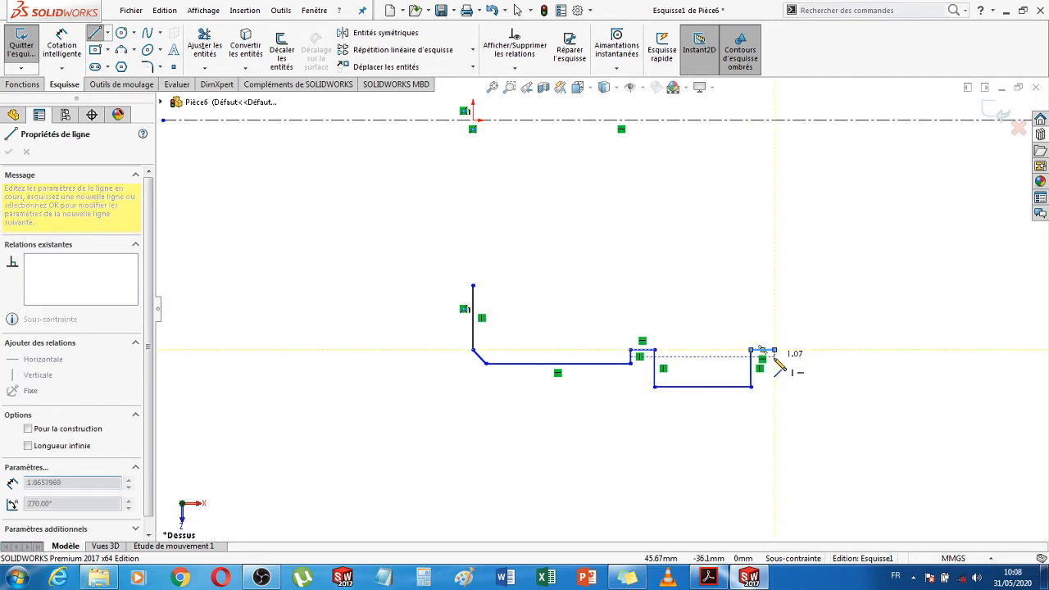
{"action": "left_click", "coordinate": [774, 368]}
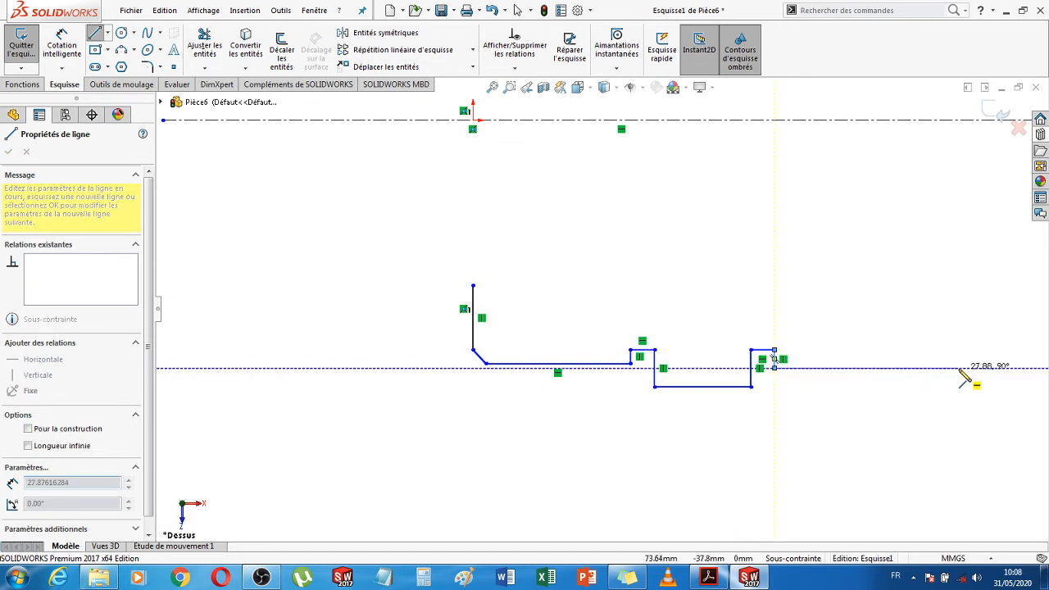
Extend the outer profile with a horizontal line about 84 mm long and a vertical end line about 10 mm high
{"action": "key", "text": "f"}
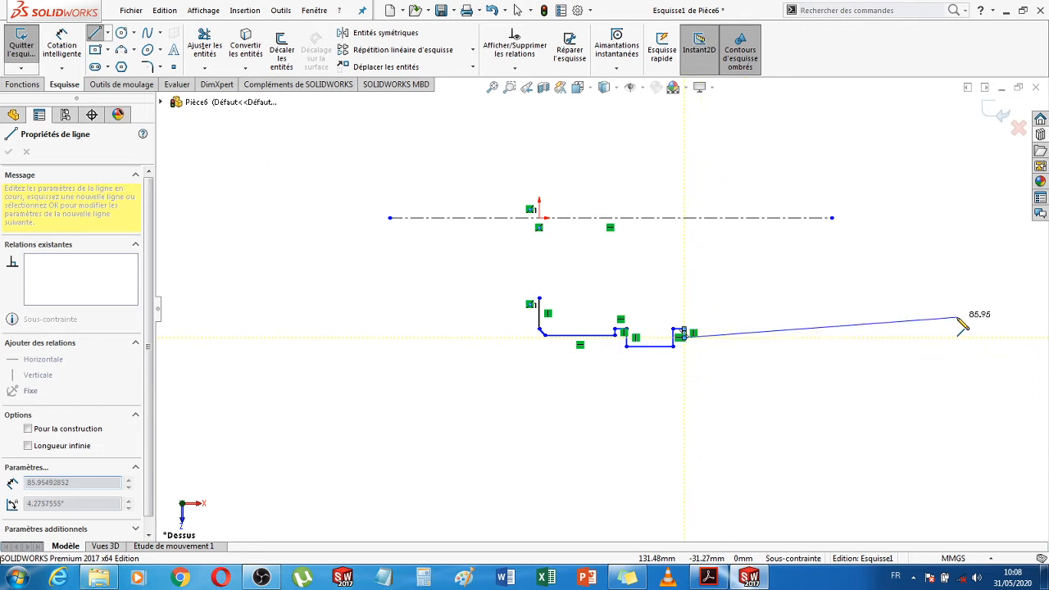
{"action": "key", "text": "ctrl+Left"}
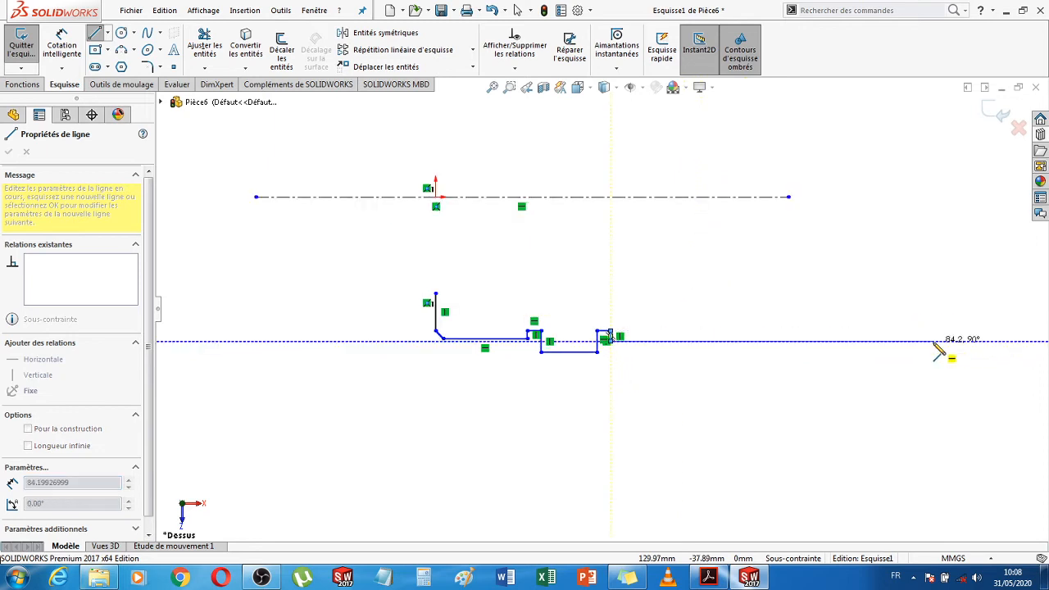
{"action": "left_click", "coordinate": [935, 342]}
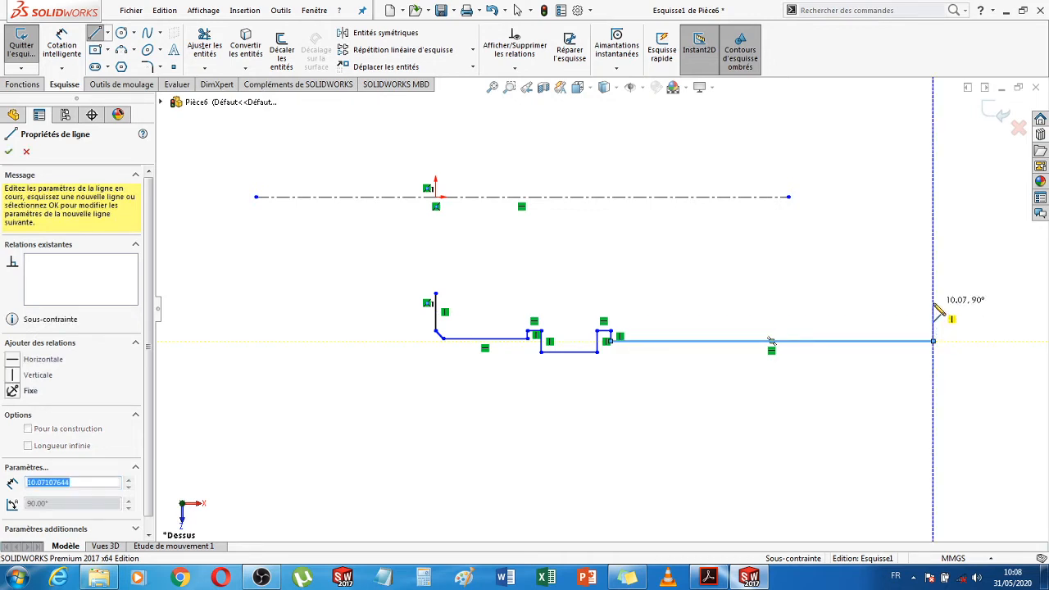
{"action": "left_click", "coordinate": [934, 304]}
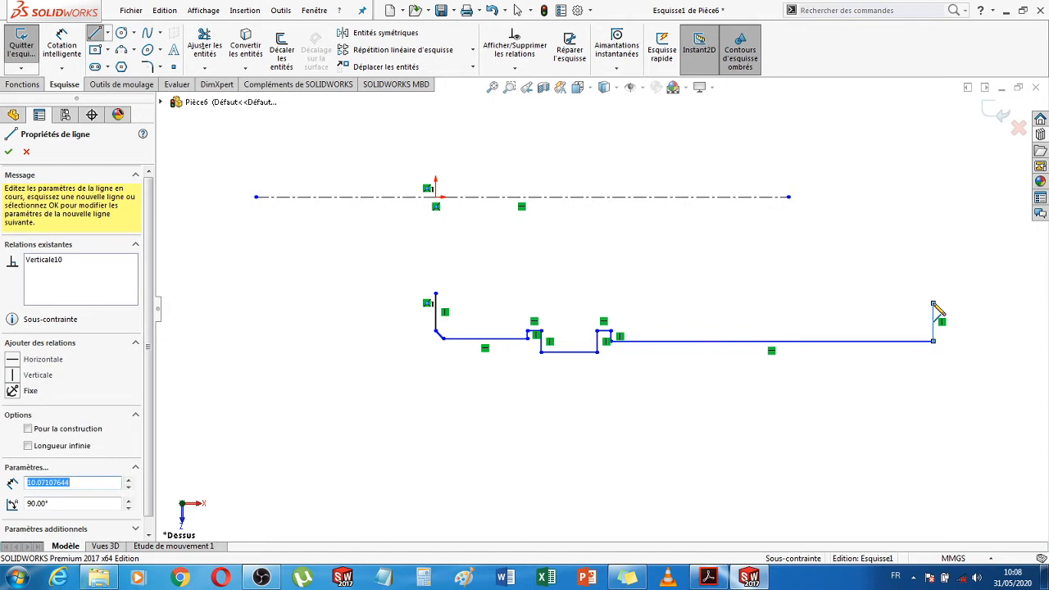
Sketch the stepped inner edge with lines about 73 mm, 2.4 mm and 52 mm long, and close it onto the left end line's endpoint
{"action": "left_click", "coordinate": [654, 303]}
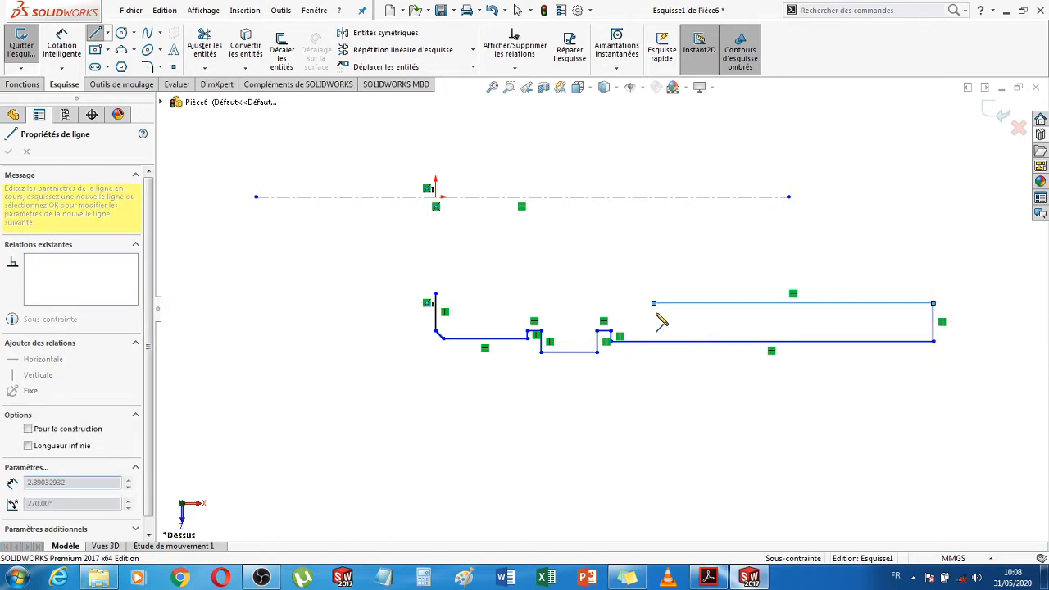
{"action": "left_click", "coordinate": [654, 313]}
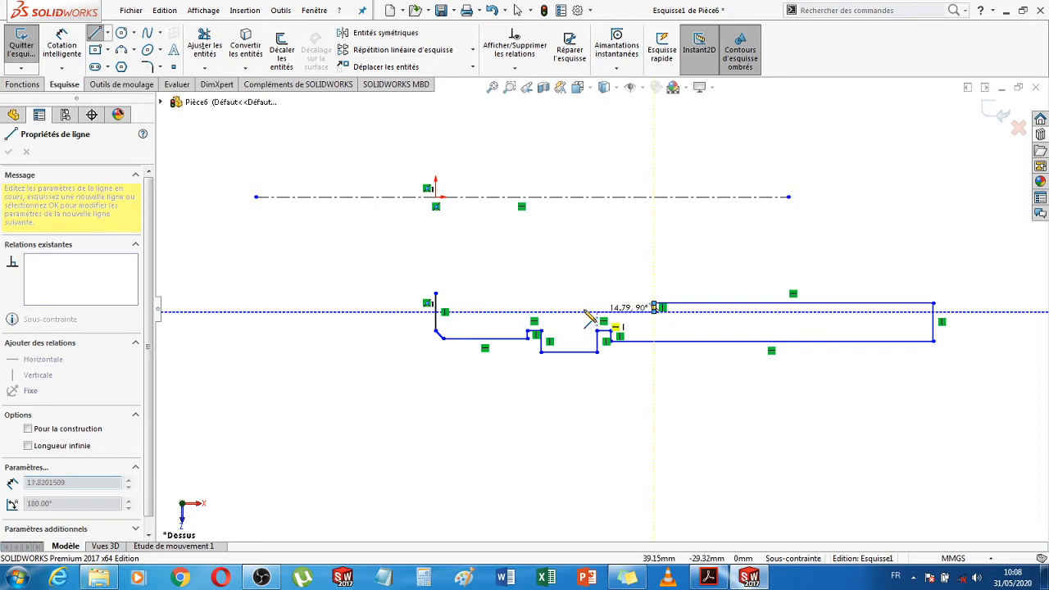
{"action": "left_click", "coordinate": [457, 312]}
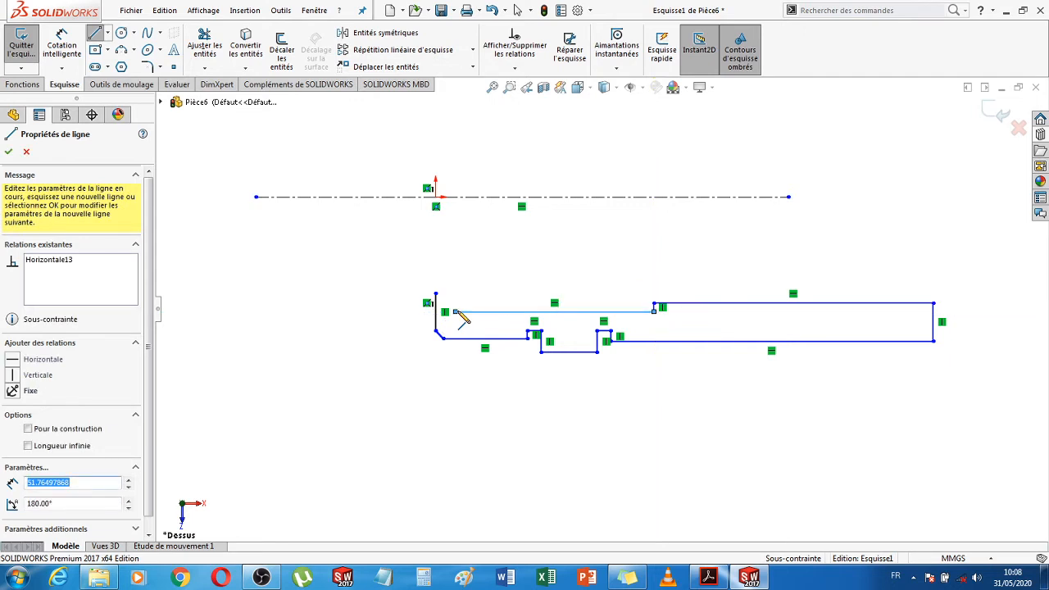
{"action": "key", "text": "Escape"}
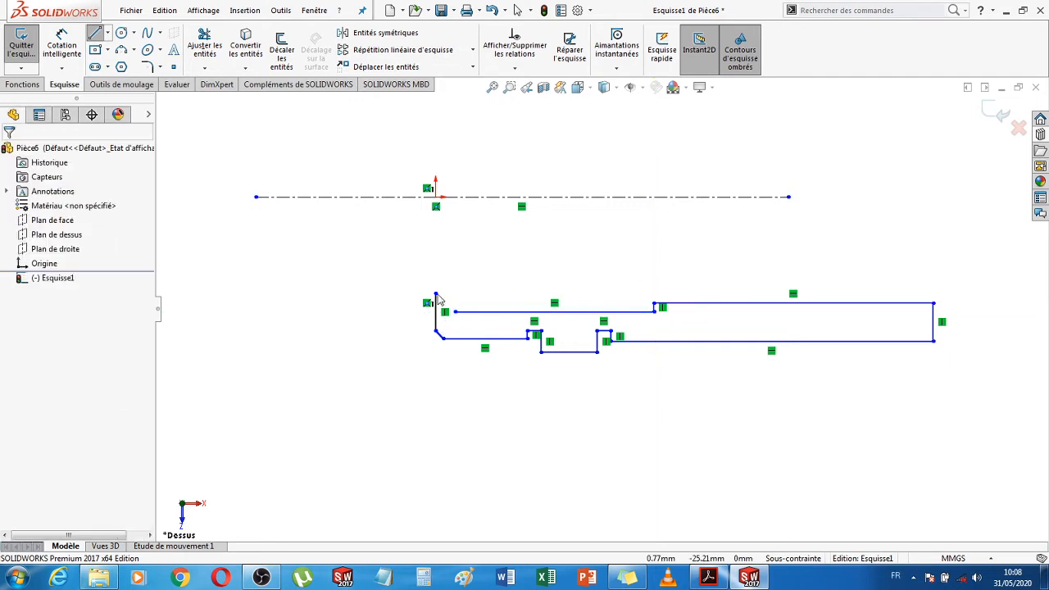
{"action": "left_click", "coordinate": [435, 295]}
{"action": "left_click_drag", "start_coordinate": [435, 309], "coordinate": [436, 313]}
{"action": "scroll", "coordinate": [434, 344], "scroll_direction": "down", "scroll_amount": 1}
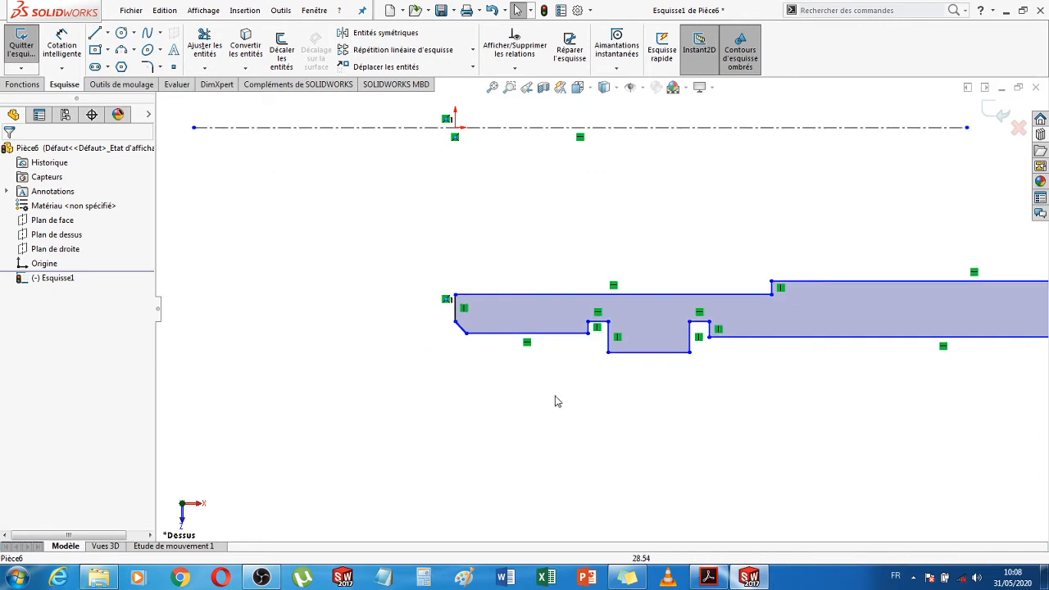
Add a vertical relation between the profile's inner left corner and the origin
{"action": "scroll", "coordinate": [738, 417], "scroll_direction": "up", "scroll_amount": 3}
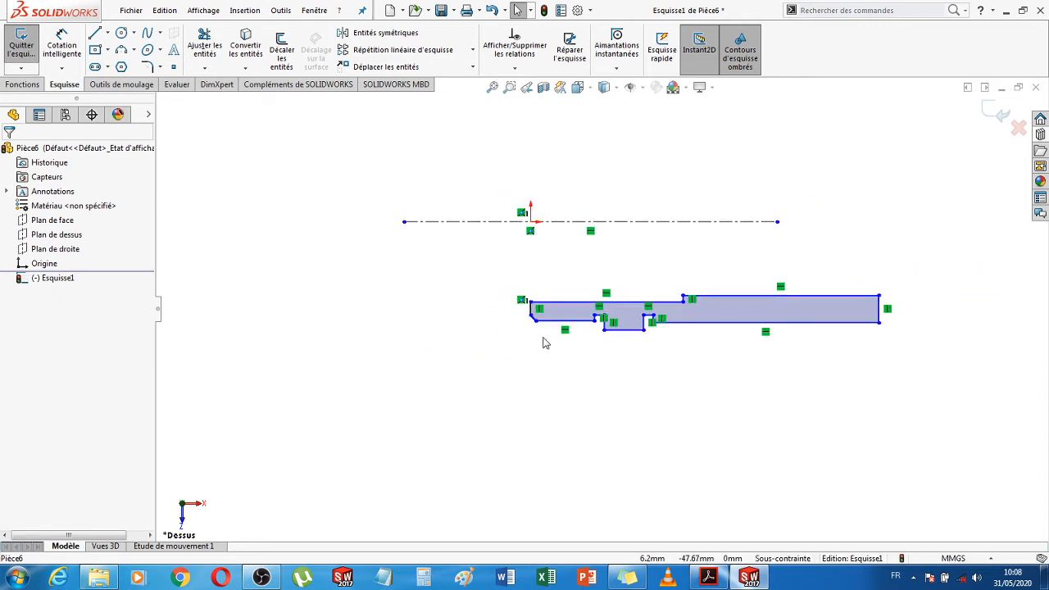
{"action": "scroll", "coordinate": [543, 342], "scroll_direction": "down", "scroll_amount": 3}
{"action": "left_click", "coordinate": [511, 238]}
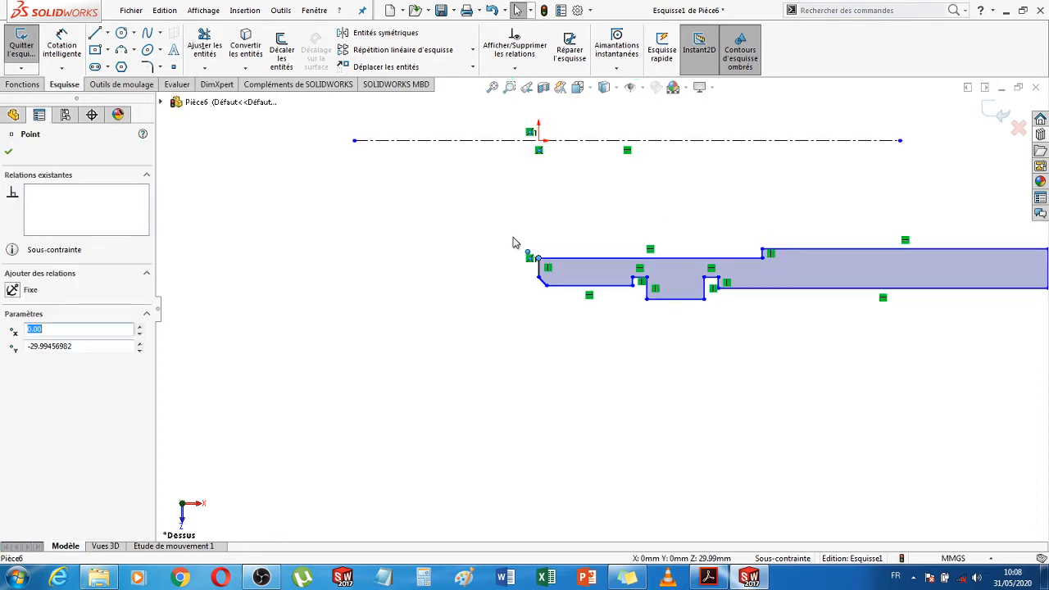
{"action": "left_click", "coordinate": [539, 142], "text": "ctrl"}
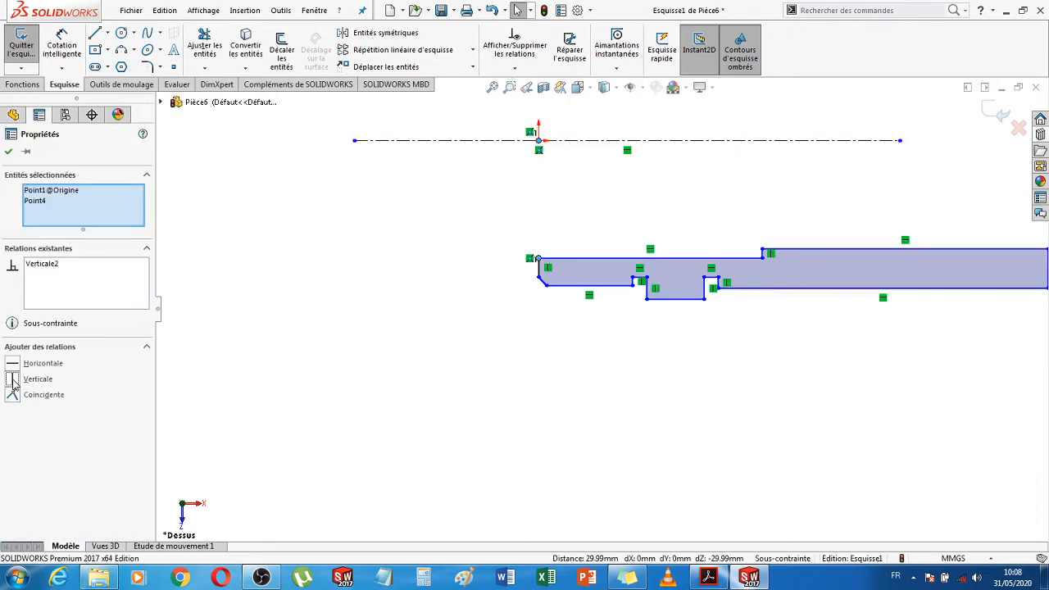
{"action": "left_click", "coordinate": [8, 152]}
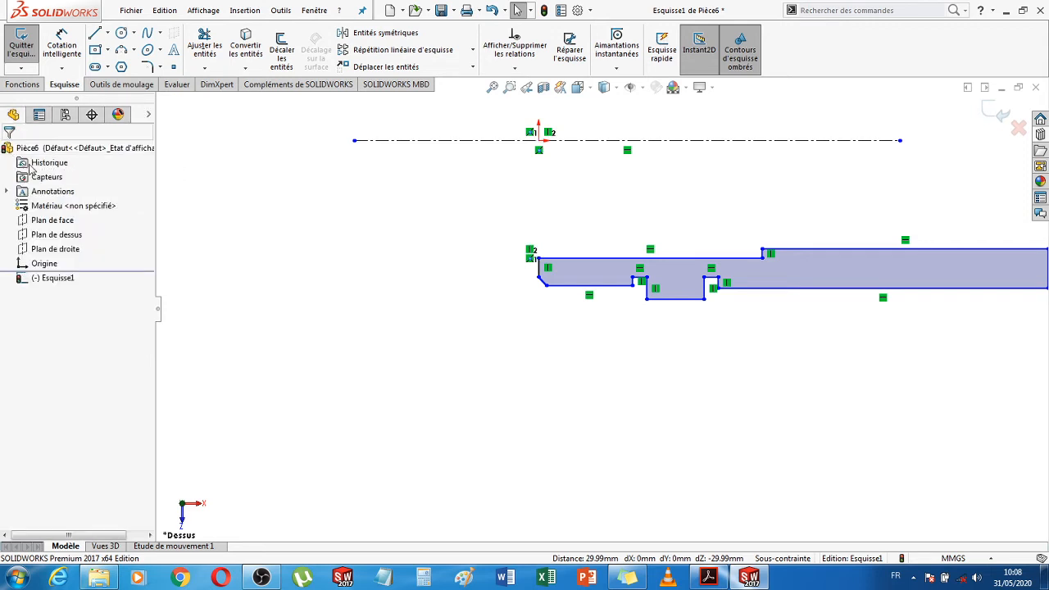
{"action": "key", "text": "f"}
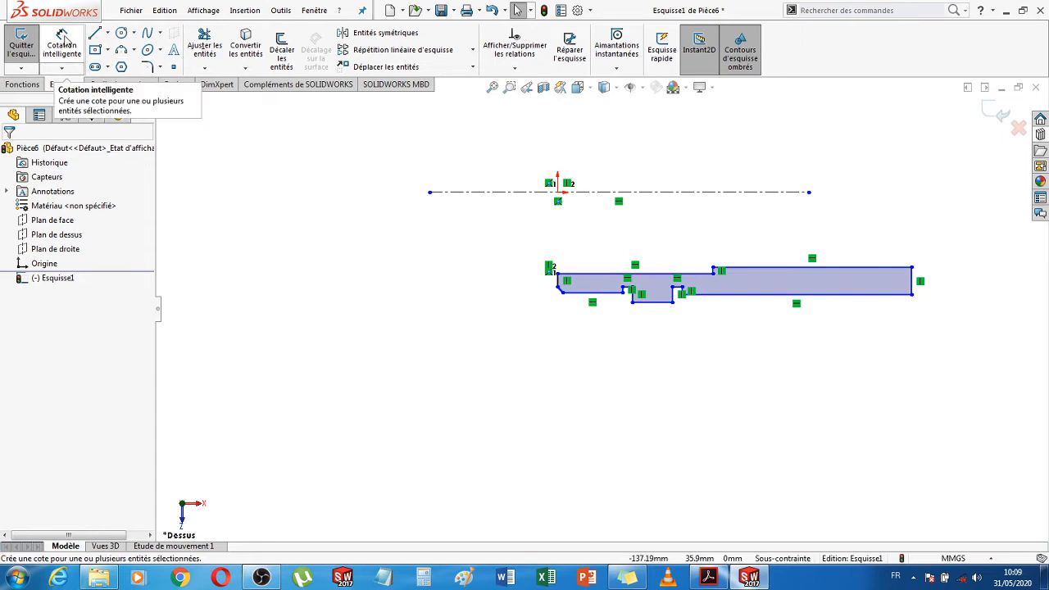
Dimension the inner edge's wider right section and set its length to 34 mm
{"action": "left_click", "coordinate": [61, 47]}
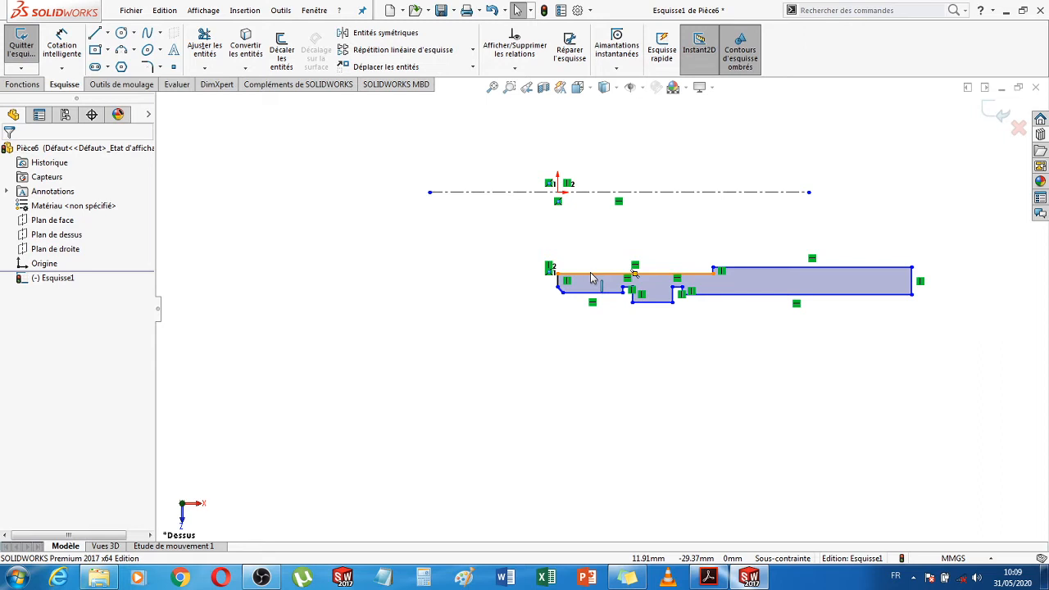
{"action": "left_click", "coordinate": [894, 266]}
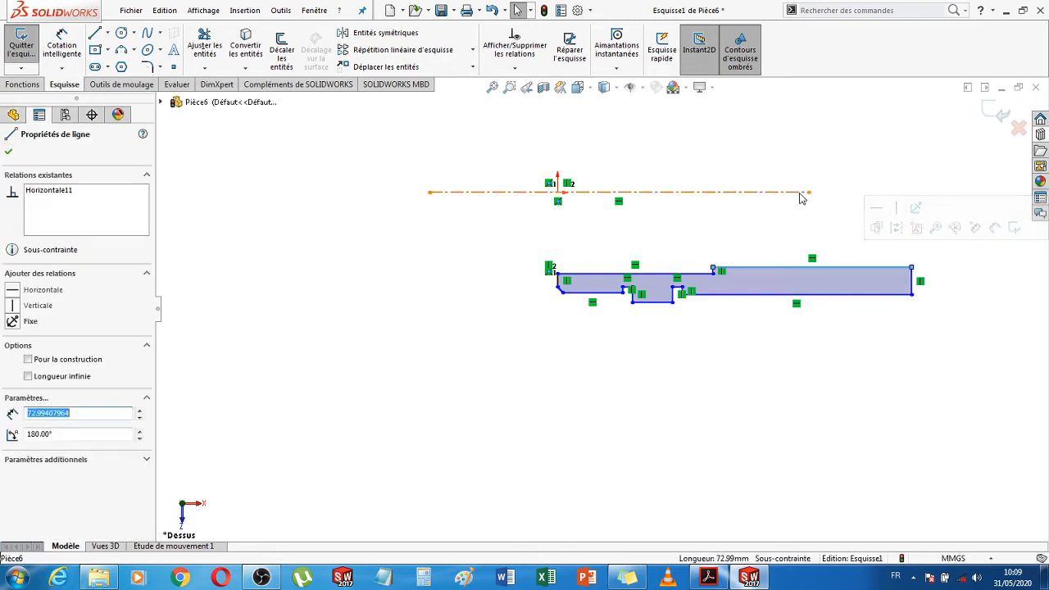
{"action": "left_click", "coordinate": [61, 45]}
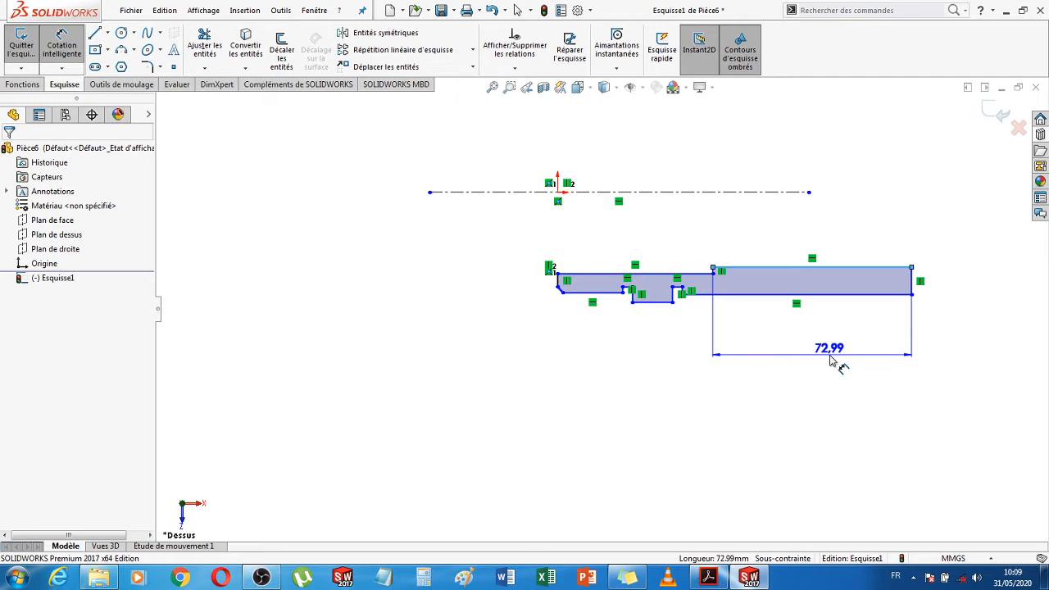
{"action": "left_click", "coordinate": [832, 360]}
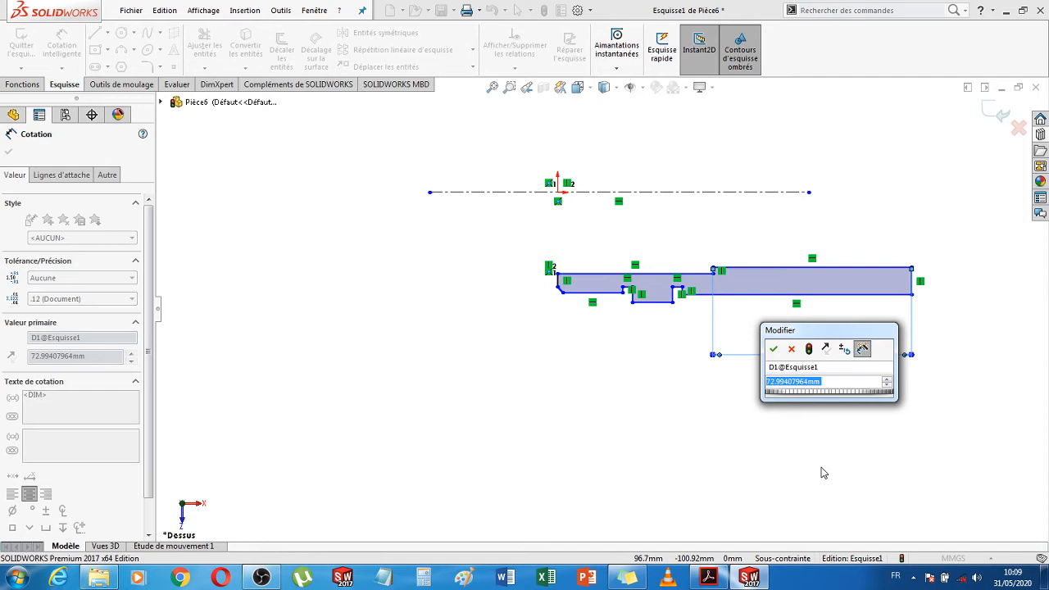
{"action": "type", "text": "34"}
{"action": "key", "text": "Return"}
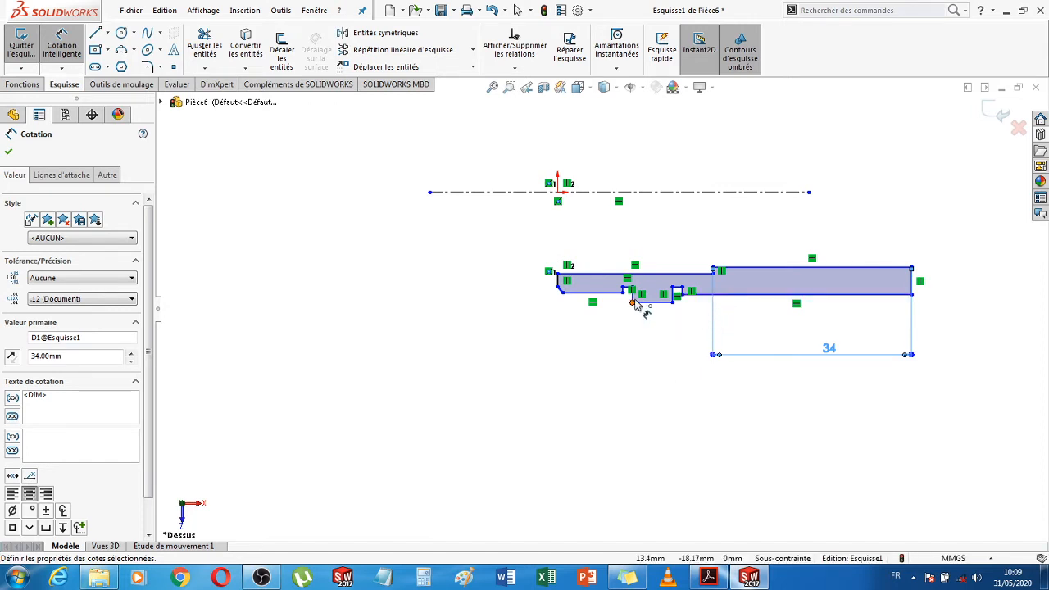
Dimension the horizontal distance from the collar's left face to the profile's right end and set it to 56 mm
{"action": "scroll", "coordinate": [640, 301], "scroll_direction": "down", "scroll_amount": 4}
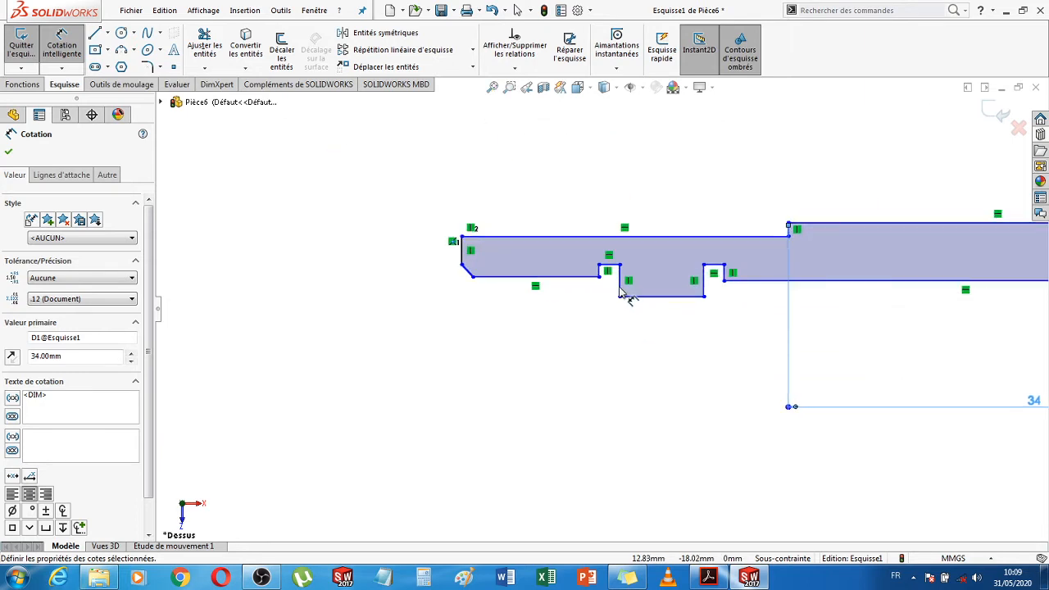
{"action": "left_click", "coordinate": [623, 295]}
{"action": "scroll", "coordinate": [770, 370], "scroll_direction": "up", "scroll_amount": 2}
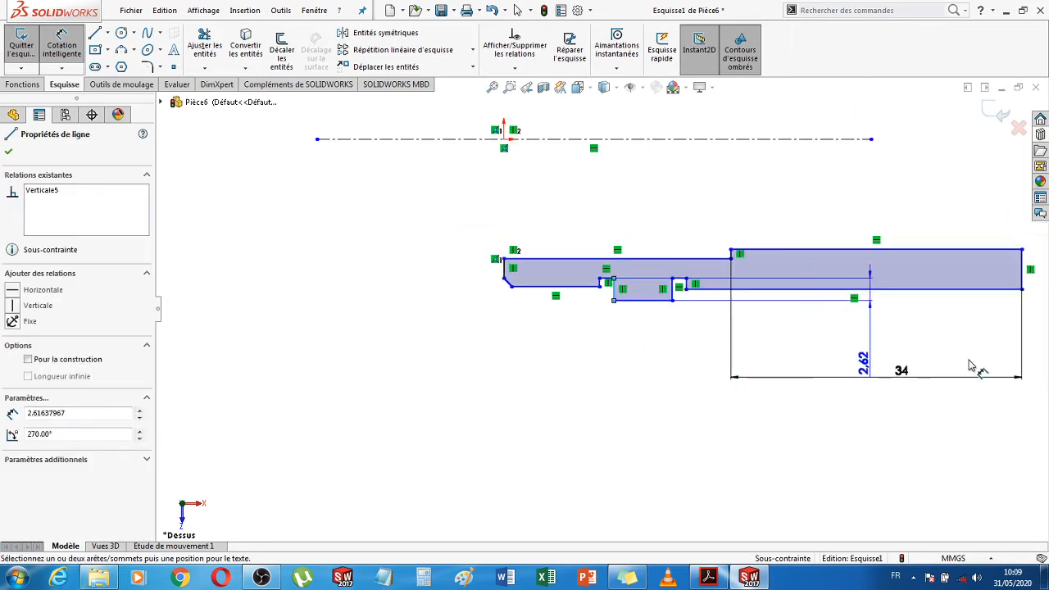
{"action": "left_click", "coordinate": [1021, 276]}
{"action": "left_click", "coordinate": [914, 427]}
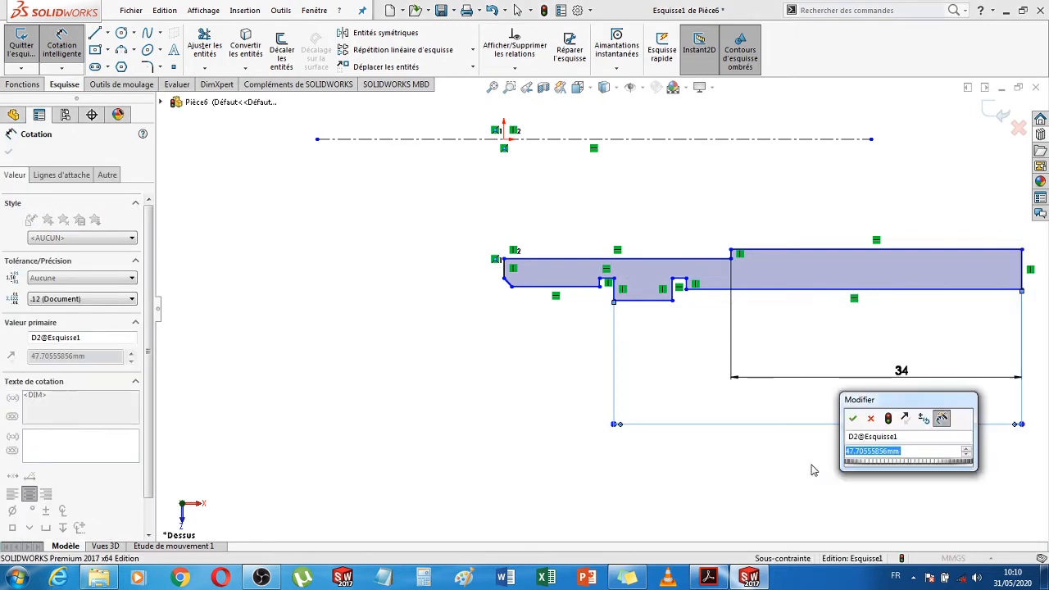
{"action": "key", "text": "Return"}
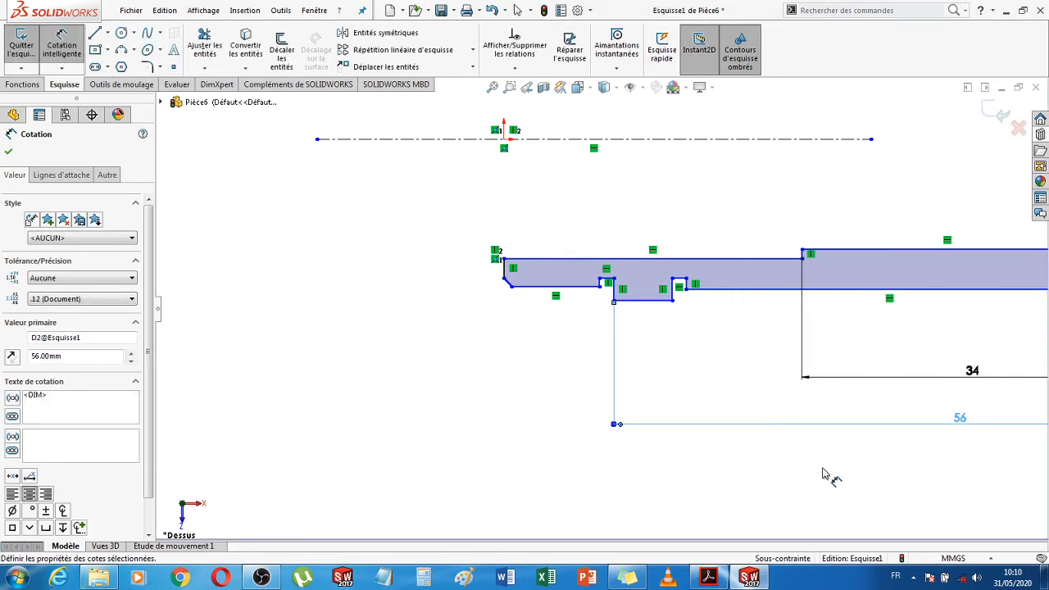
Dimension the distance from the collar's outer edge to the centreline and set it to 46 mm
{"action": "key", "text": "f"}
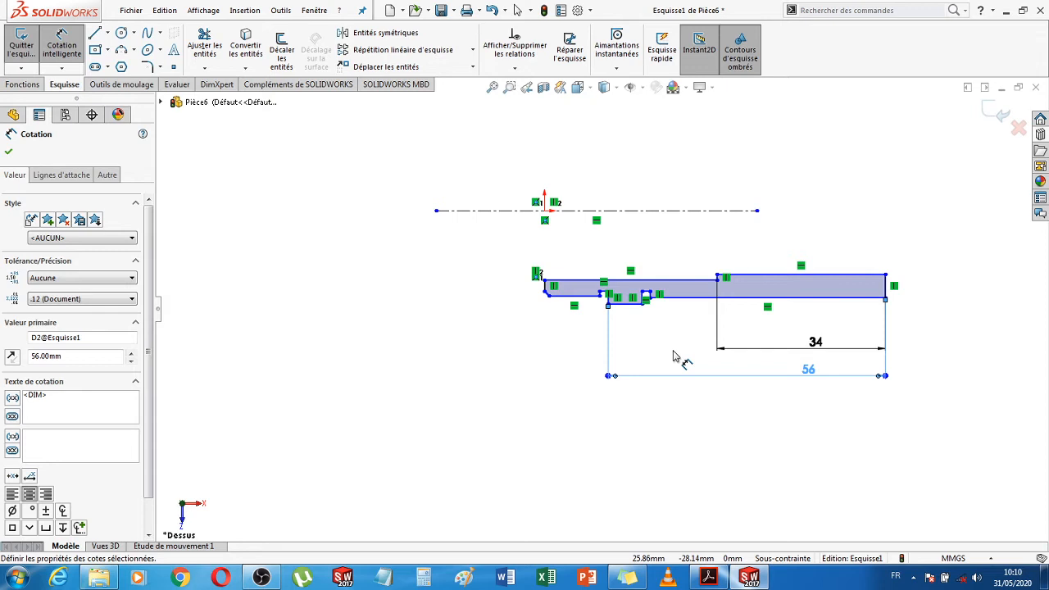
{"action": "left_click", "coordinate": [627, 306]}
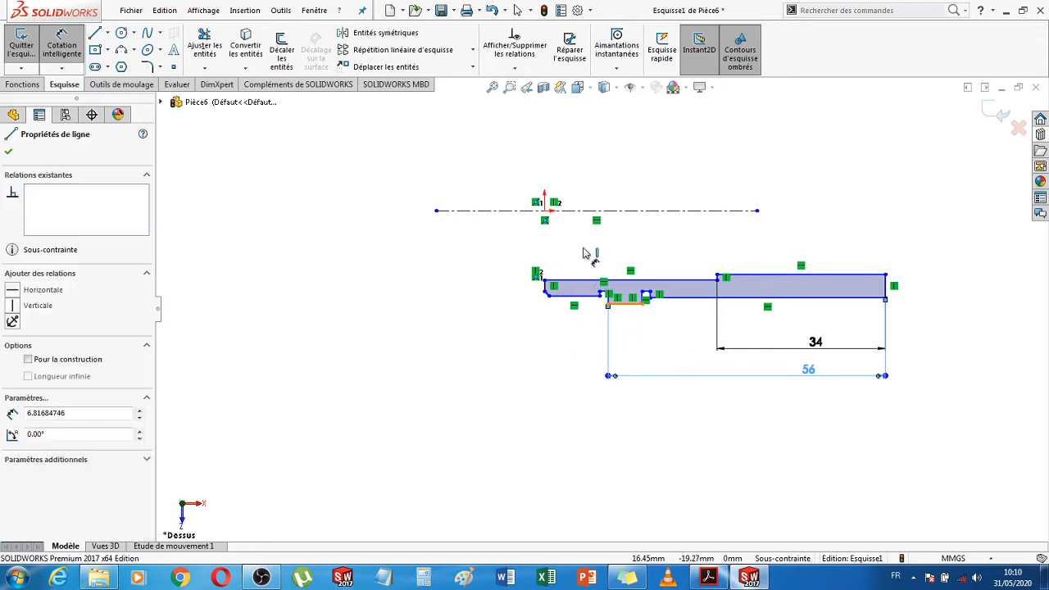
{"action": "left_click", "coordinate": [577, 212]}
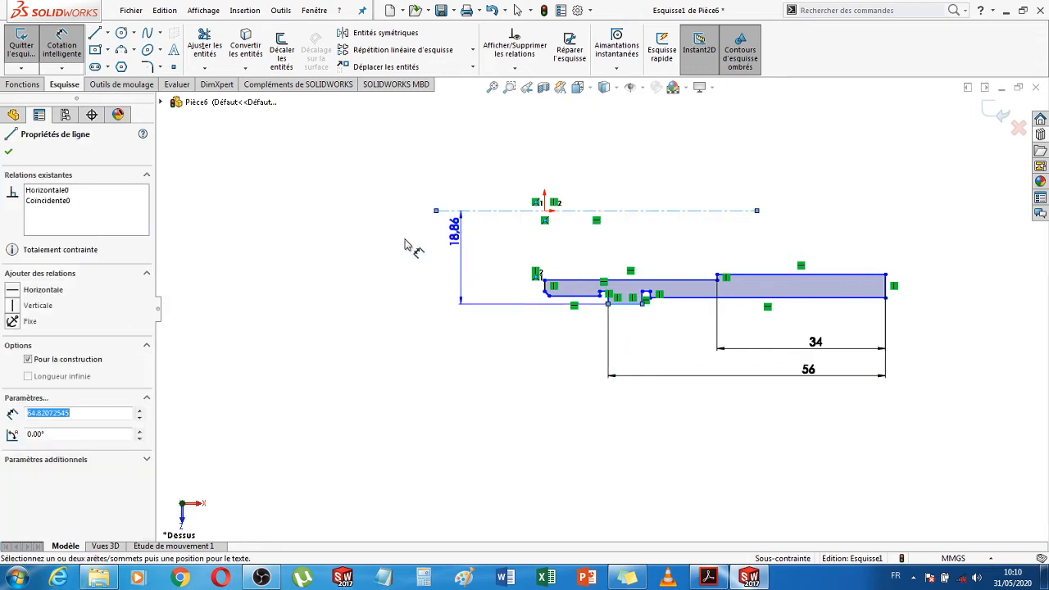
{"action": "left_click", "coordinate": [366, 253]}
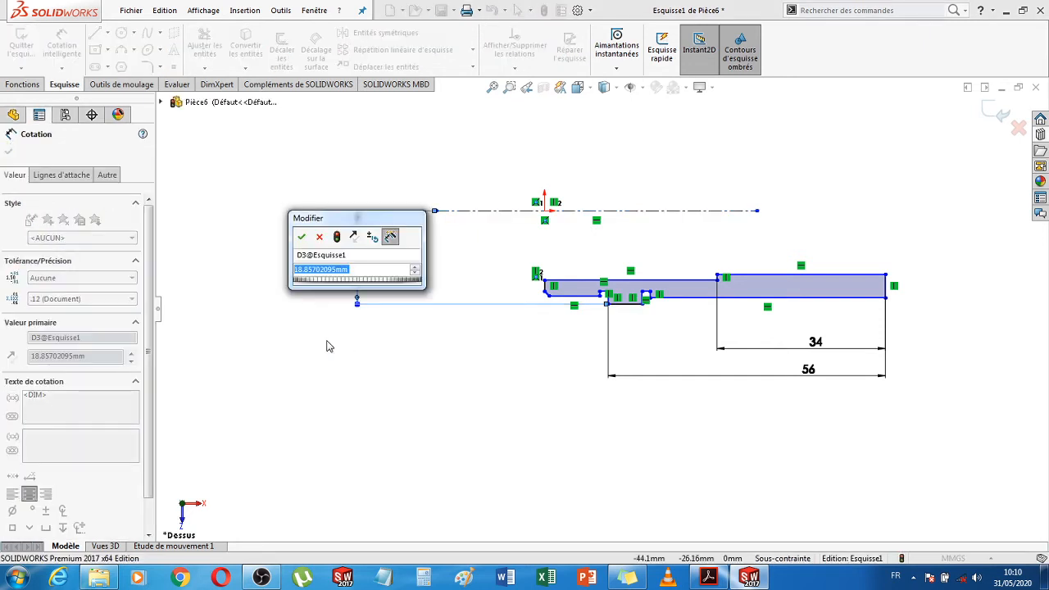
{"action": "type", "text": "46"}
{"action": "key", "text": "Return"}
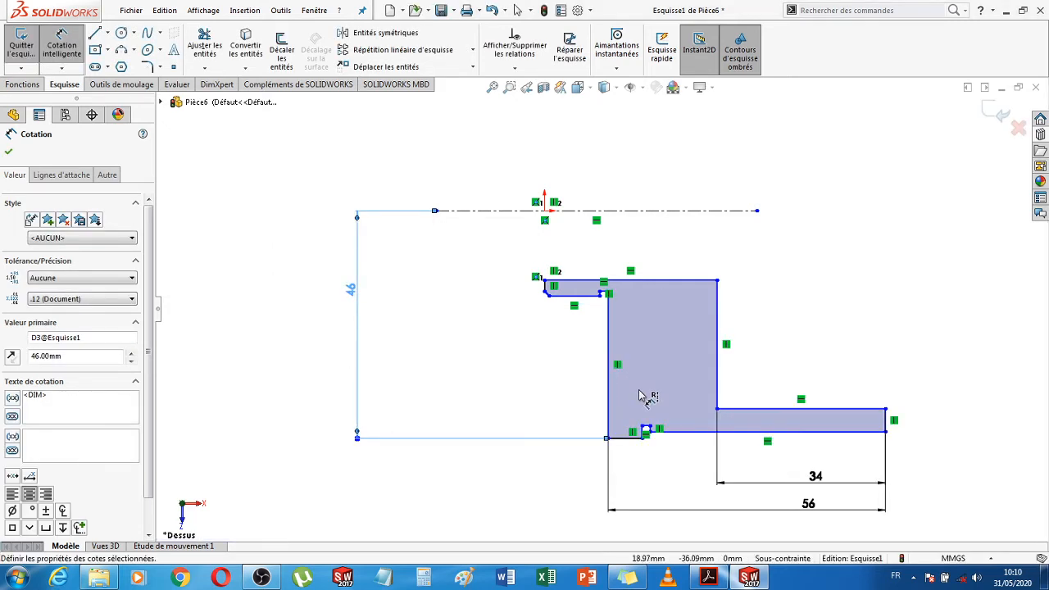
Dimension the relief groove on the collar's right side, setting its width and its depth to 1 mm
{"action": "scroll", "coordinate": [654, 407], "scroll_direction": "down", "scroll_amount": 5}
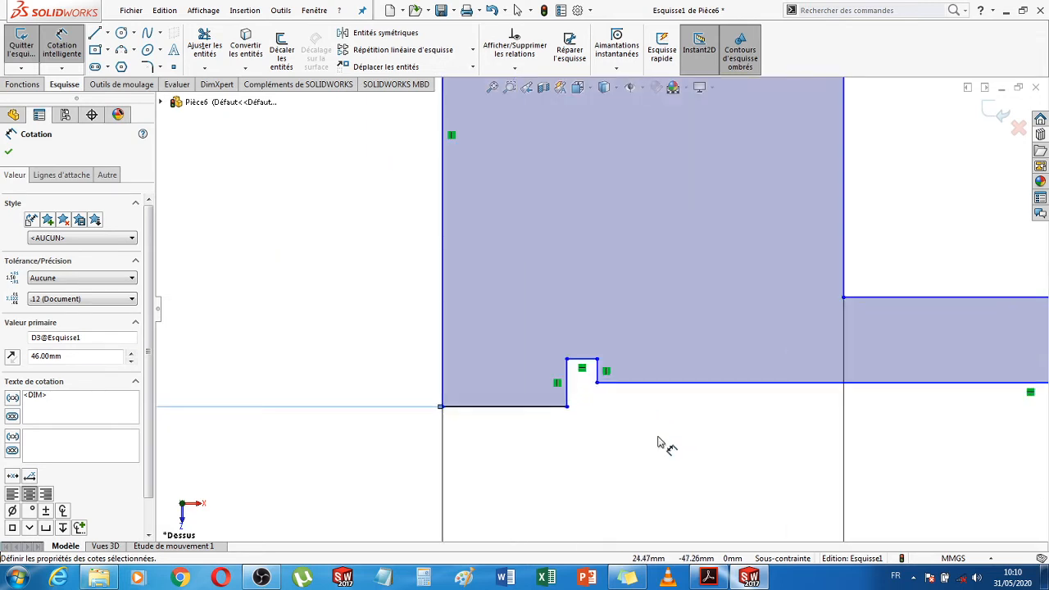
{"action": "scroll", "coordinate": [604, 422], "scroll_direction": "down", "scroll_amount": 3}
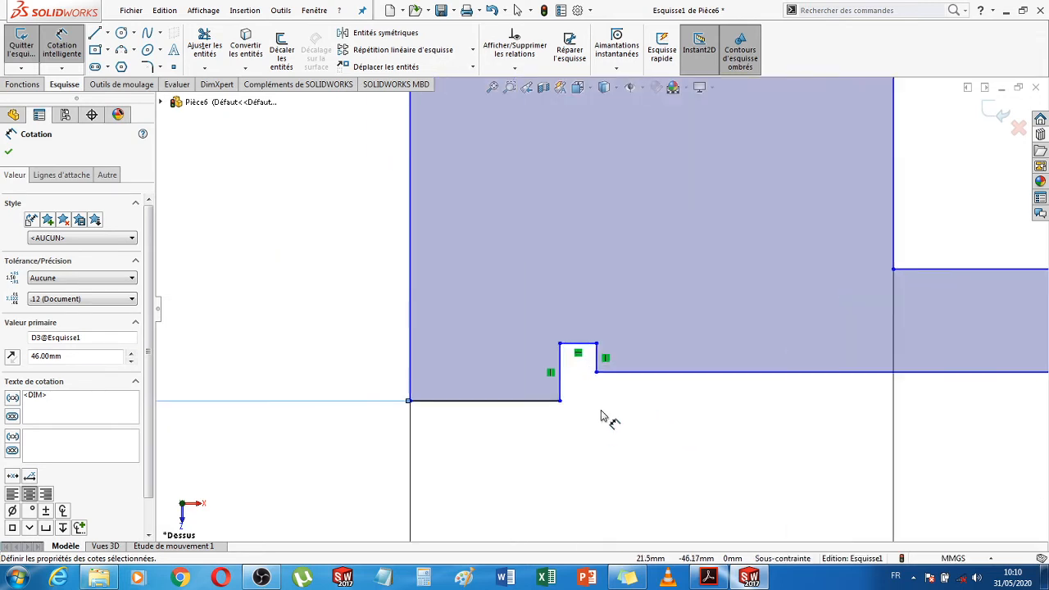
{"action": "left_click", "coordinate": [573, 327]}
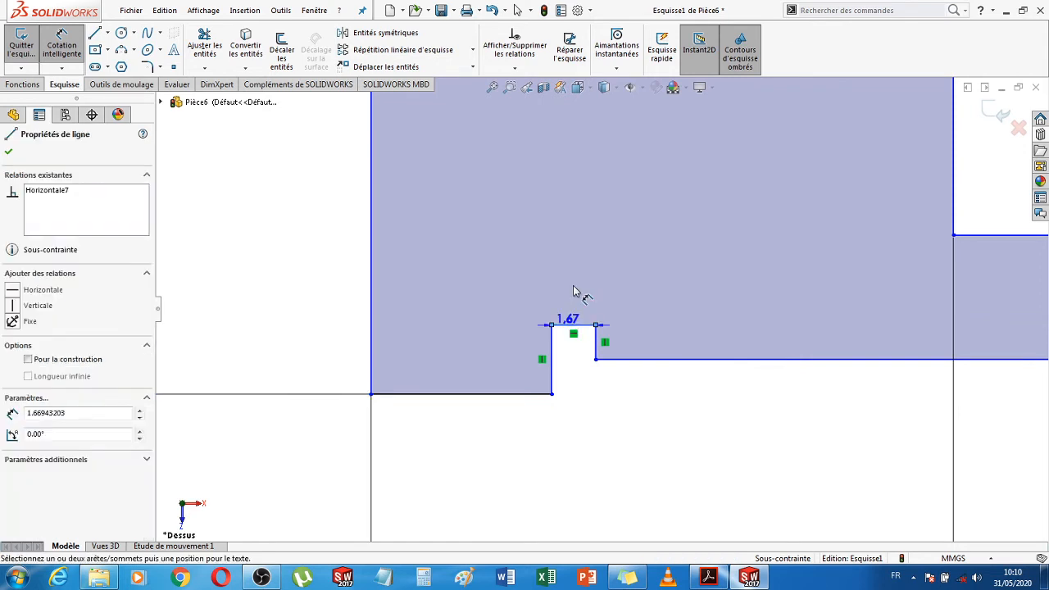
{"action": "left_click", "coordinate": [575, 293]}
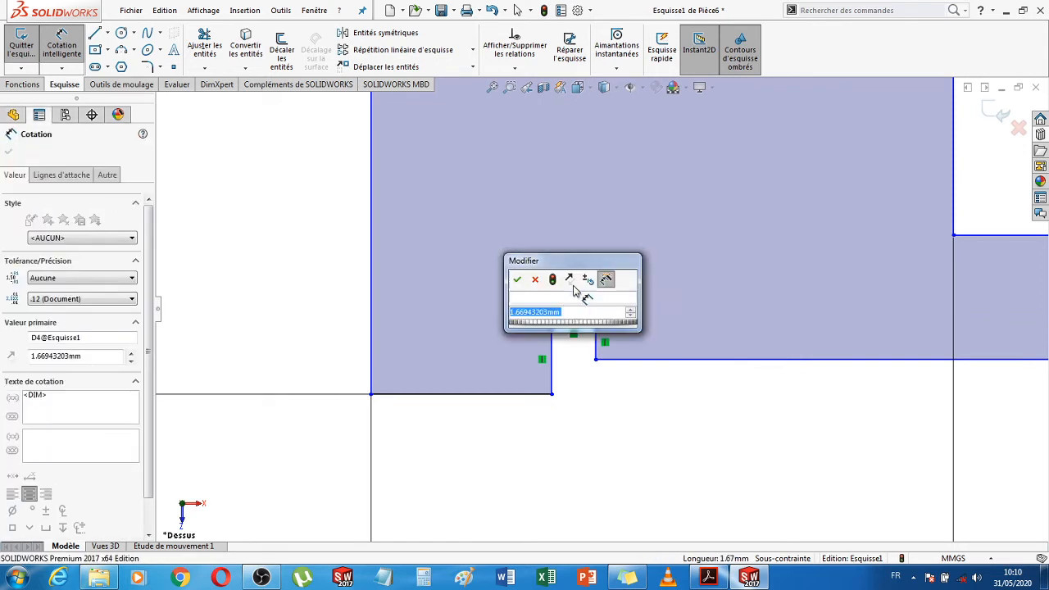
{"action": "type", "text": "1"}
{"action": "key", "text": "Return"}
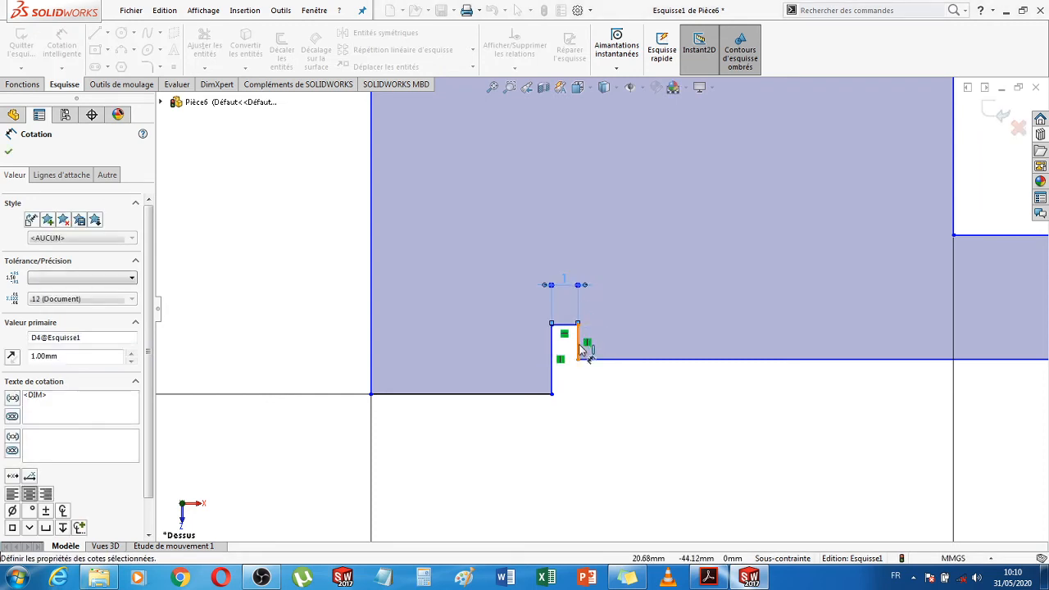
{"action": "left_click", "coordinate": [579, 346]}
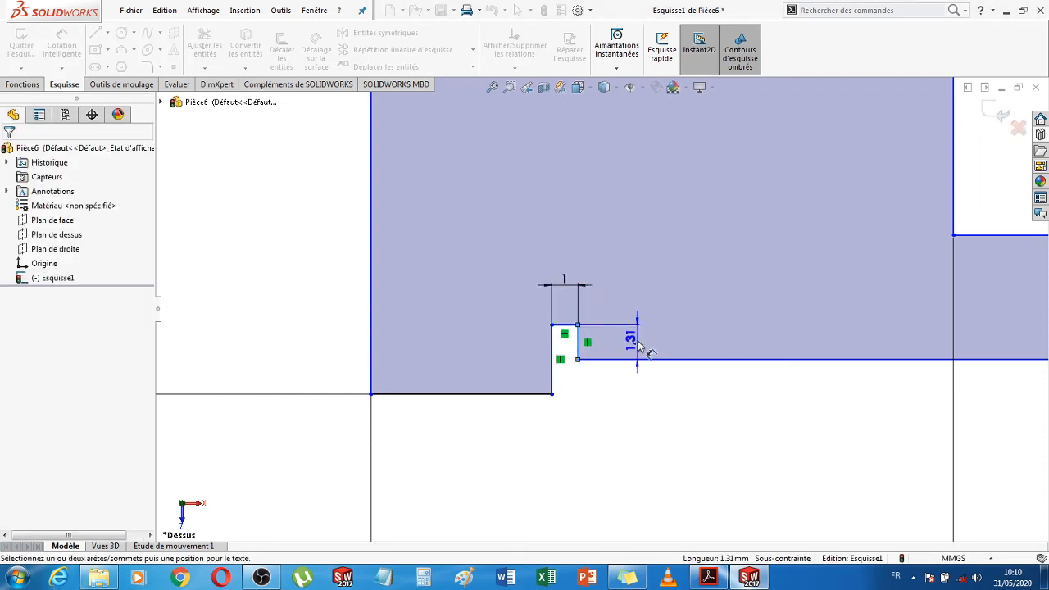
{"action": "left_click", "coordinate": [638, 347]}
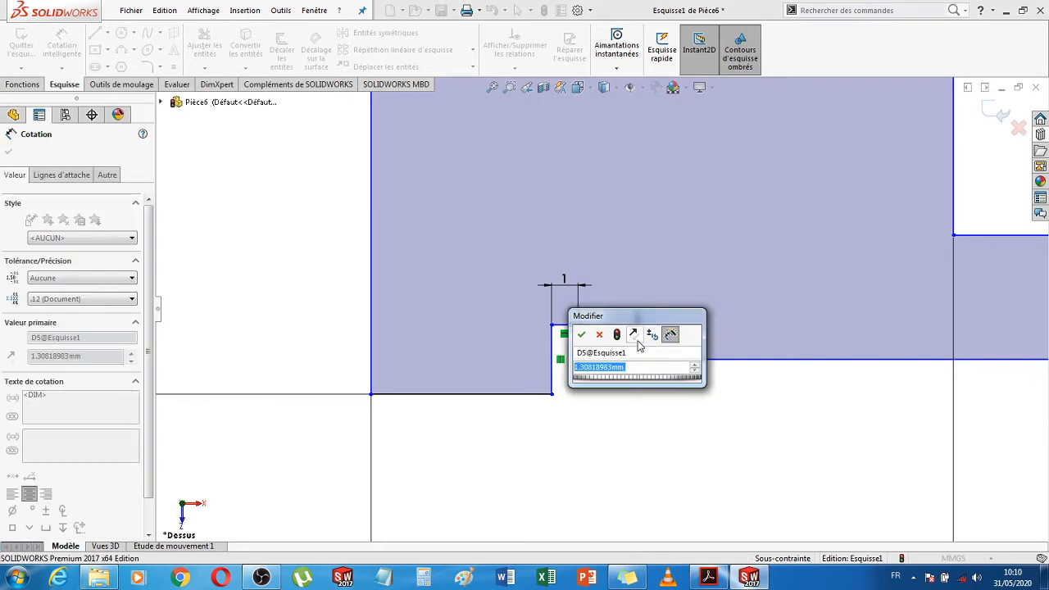
{"action": "type", "text": "1"}
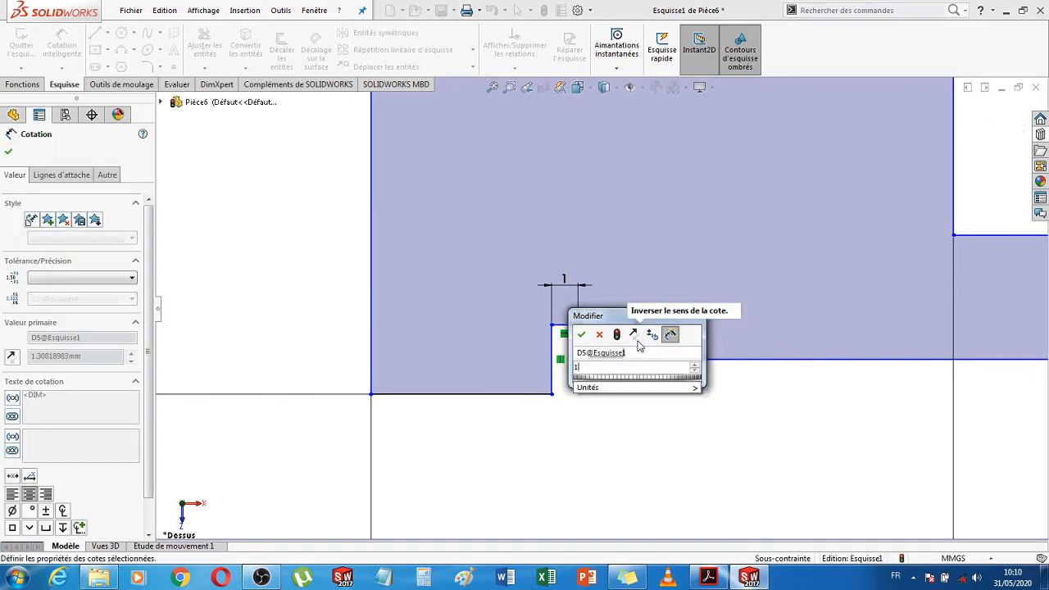
{"action": "key", "text": "Return"}
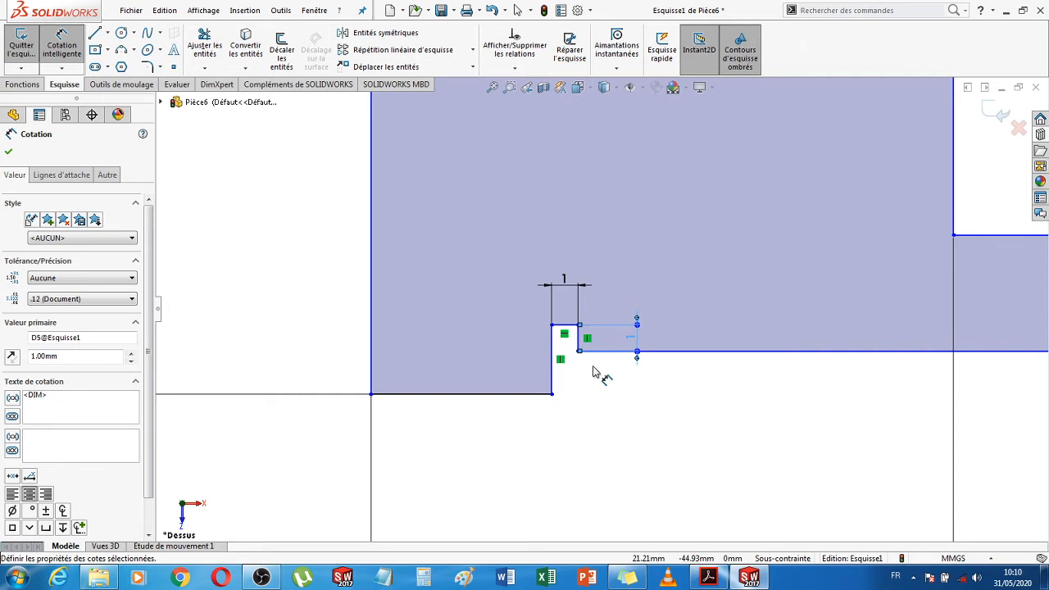
Dimension the distance from the outer edge left of the collar to the centreline and set it to 42 mm
{"action": "scroll", "coordinate": [594, 384], "scroll_direction": "up", "scroll_amount": 2}
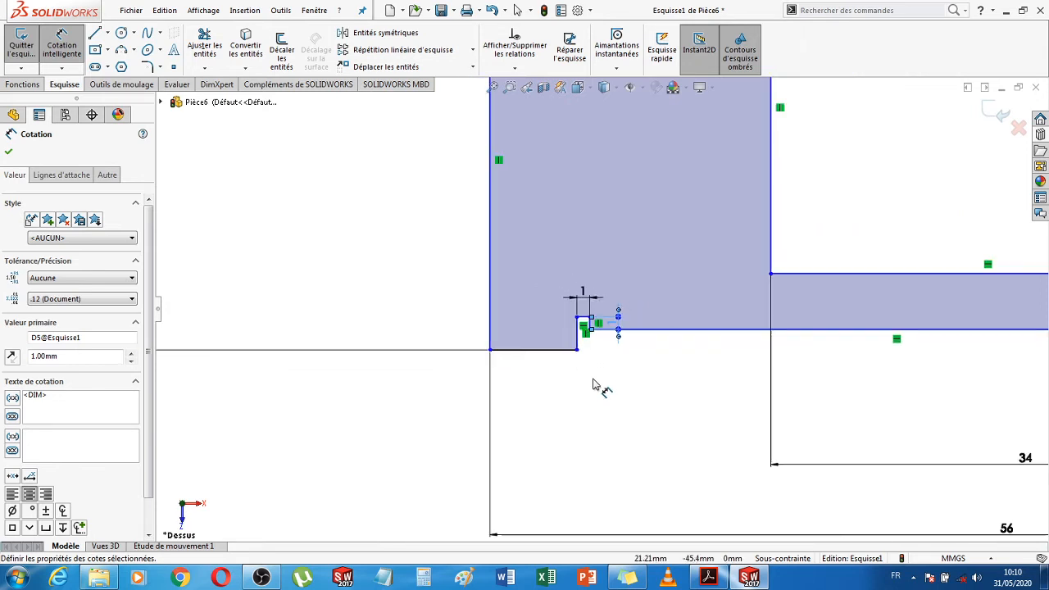
{"action": "scroll", "coordinate": [593, 384], "scroll_direction": "up", "scroll_amount": 5}
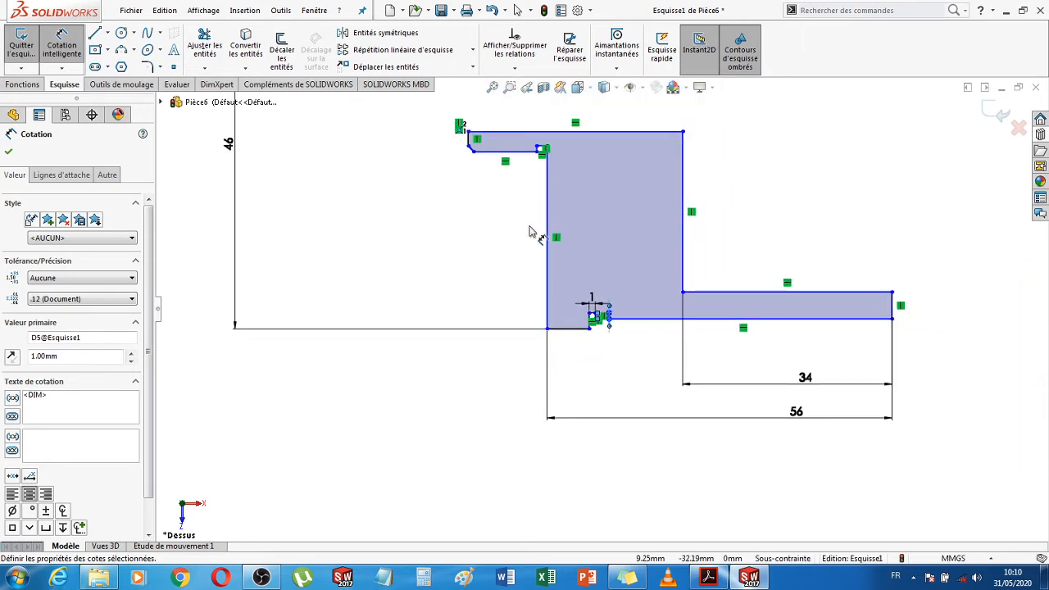
{"action": "scroll", "coordinate": [525, 250], "scroll_direction": "up", "scroll_amount": 2}
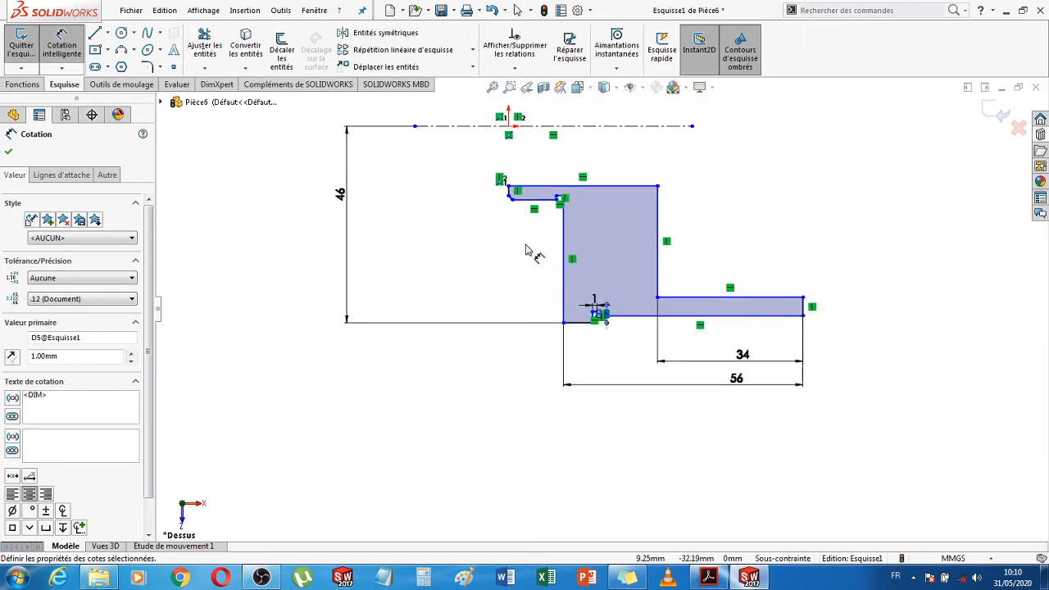
{"action": "left_click", "coordinate": [537, 198]}
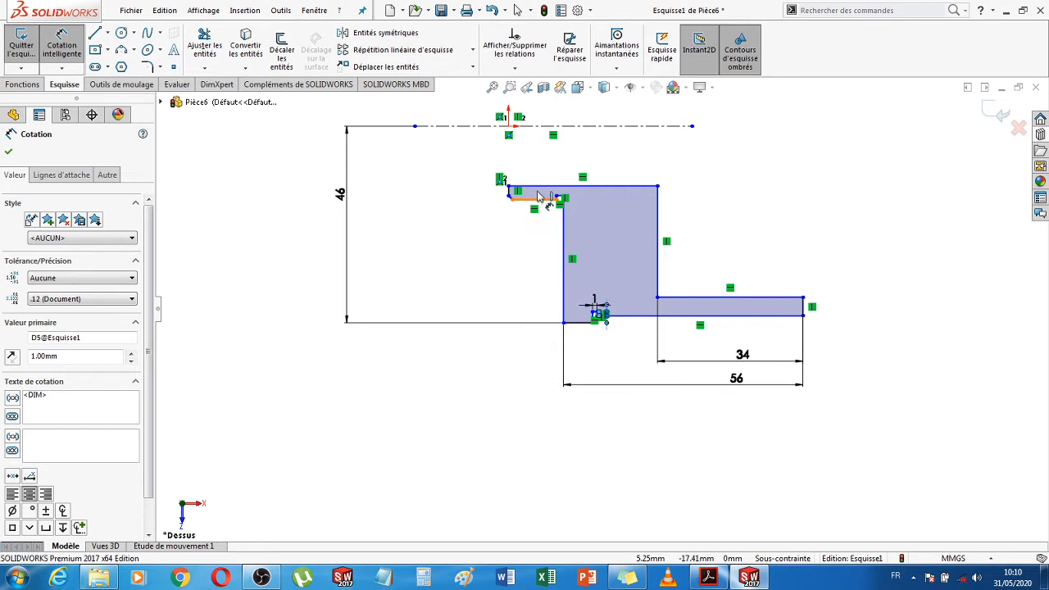
{"action": "left_click", "coordinate": [541, 127]}
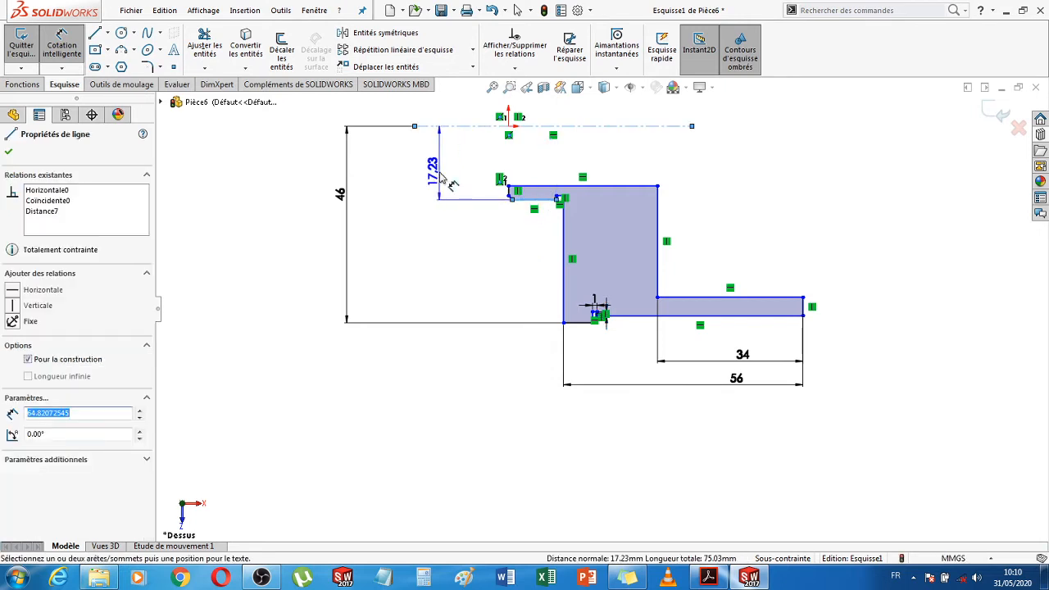
{"action": "left_click", "coordinate": [442, 178]}
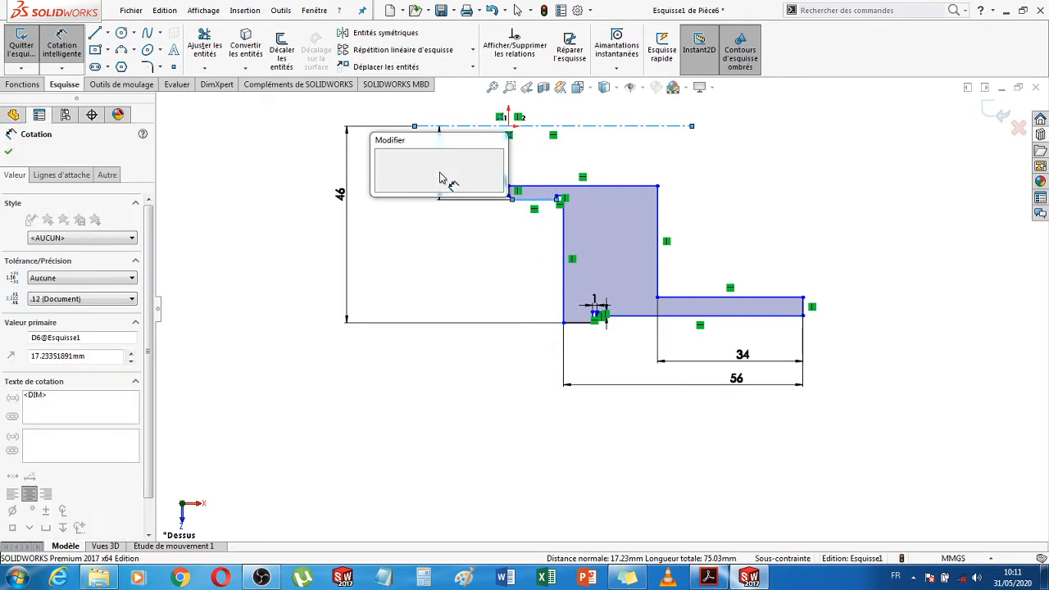
{"action": "key", "text": "Return"}
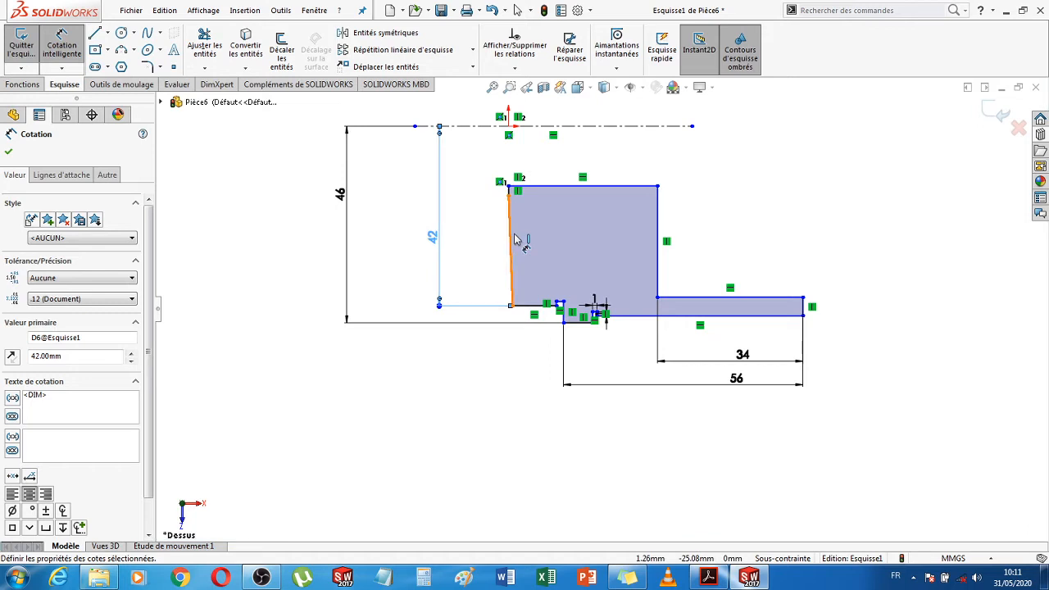
{"action": "key", "text": "Escape"}
{"action": "key", "text": "Escape"}
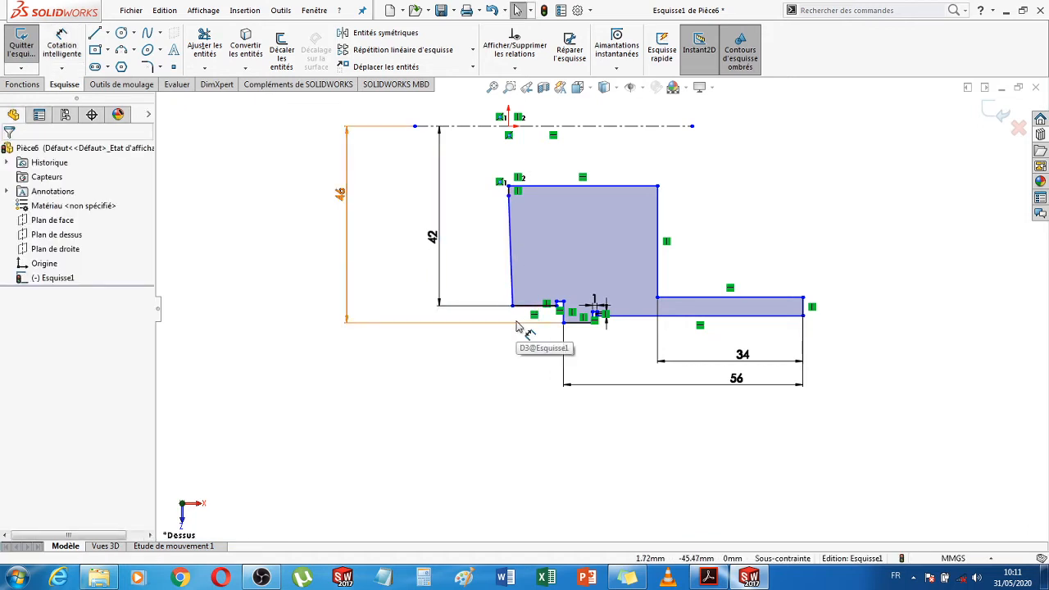
Dimension the relief groove on the collar's left side, setting its width and its depth to 1 mm
{"action": "scroll", "coordinate": [518, 325], "scroll_direction": "down", "scroll_amount": 3}
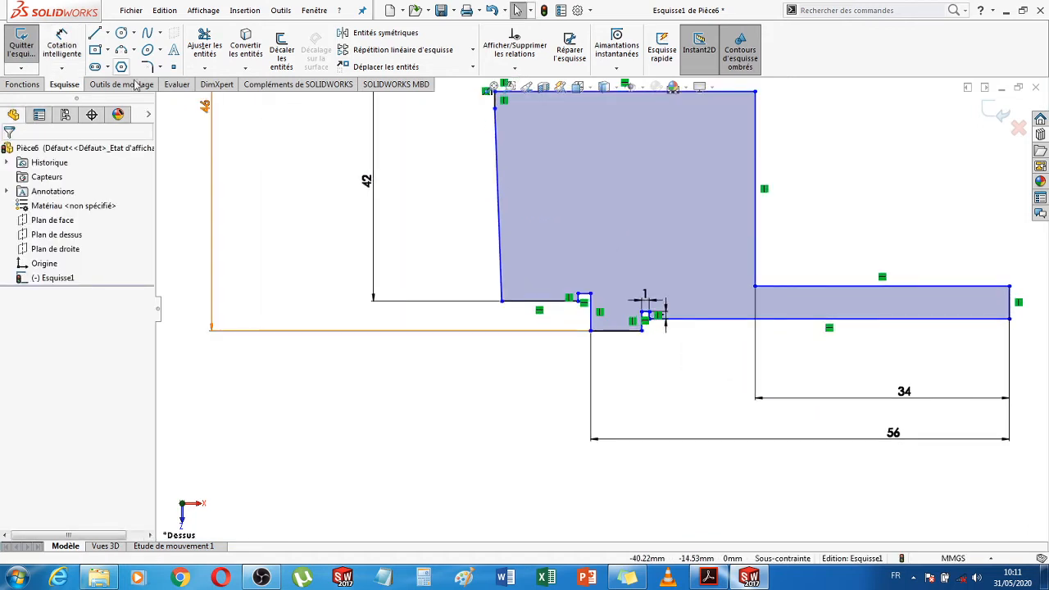
{"action": "left_click", "coordinate": [76, 42]}
{"action": "scroll", "coordinate": [590, 303], "scroll_direction": "down", "scroll_amount": 4}
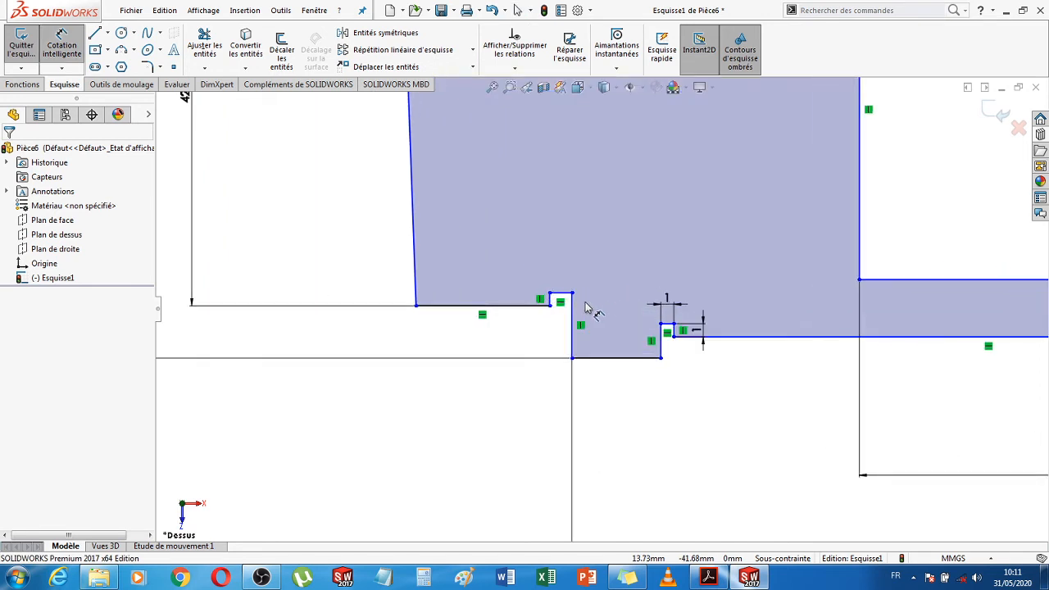
{"action": "left_click", "coordinate": [560, 298]}
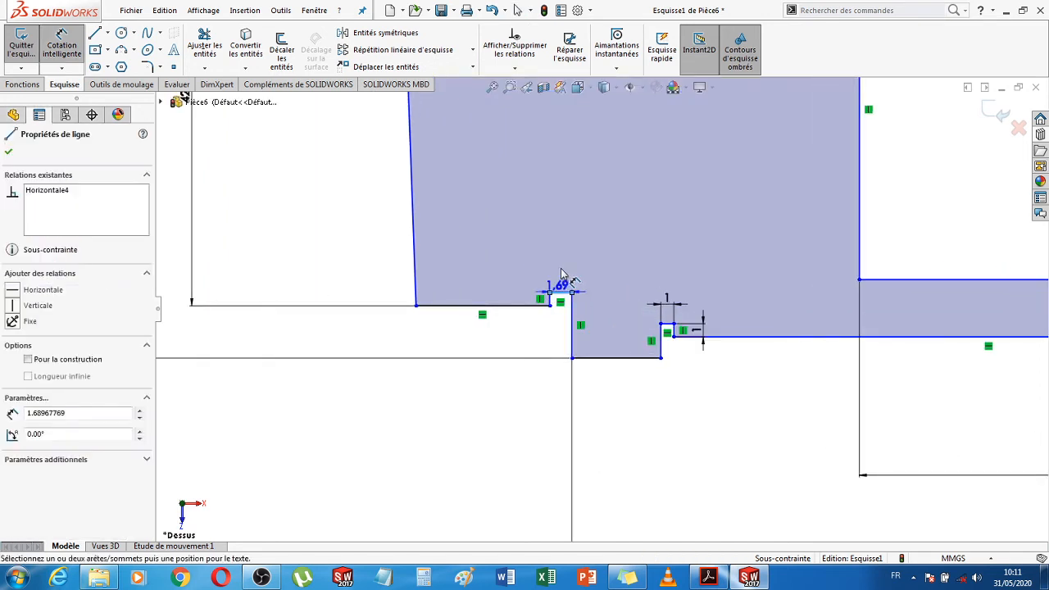
{"action": "left_click", "coordinate": [560, 274]}
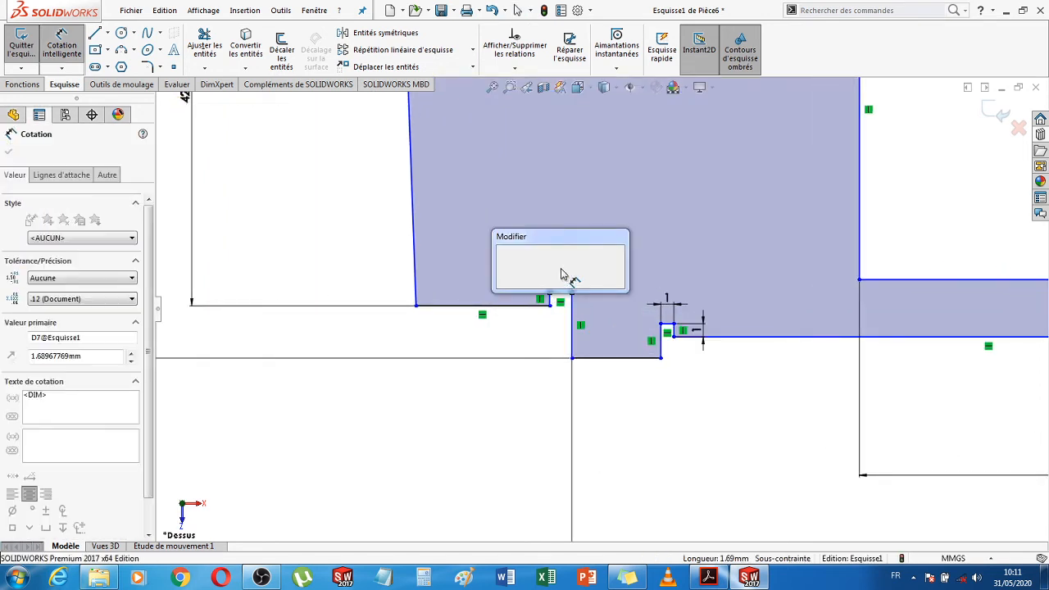
{"action": "type", "text": "1"}
{"action": "key", "text": "Return"}
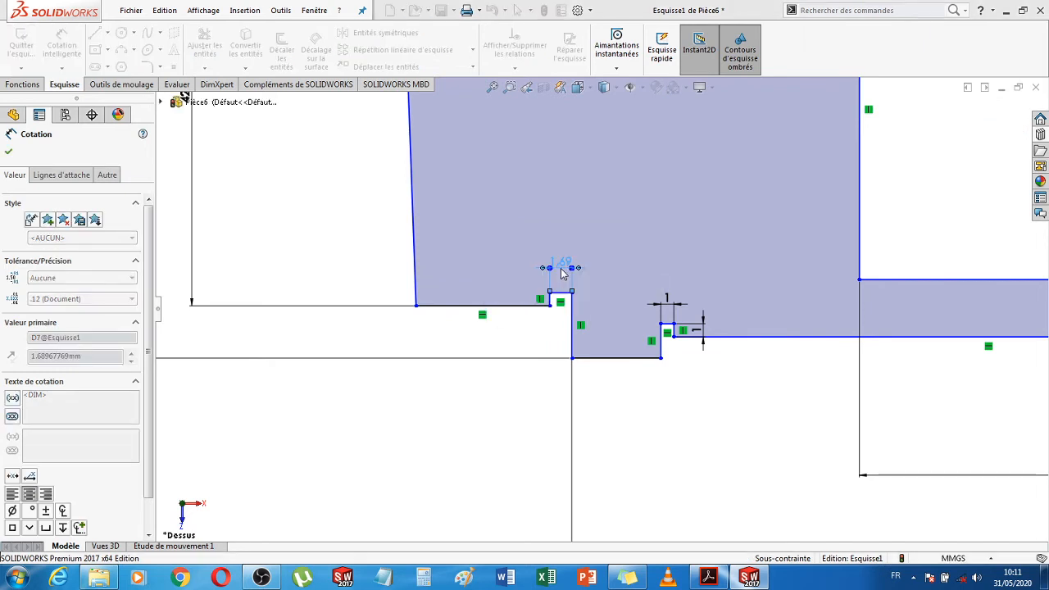
{"action": "left_click", "coordinate": [528, 303]}
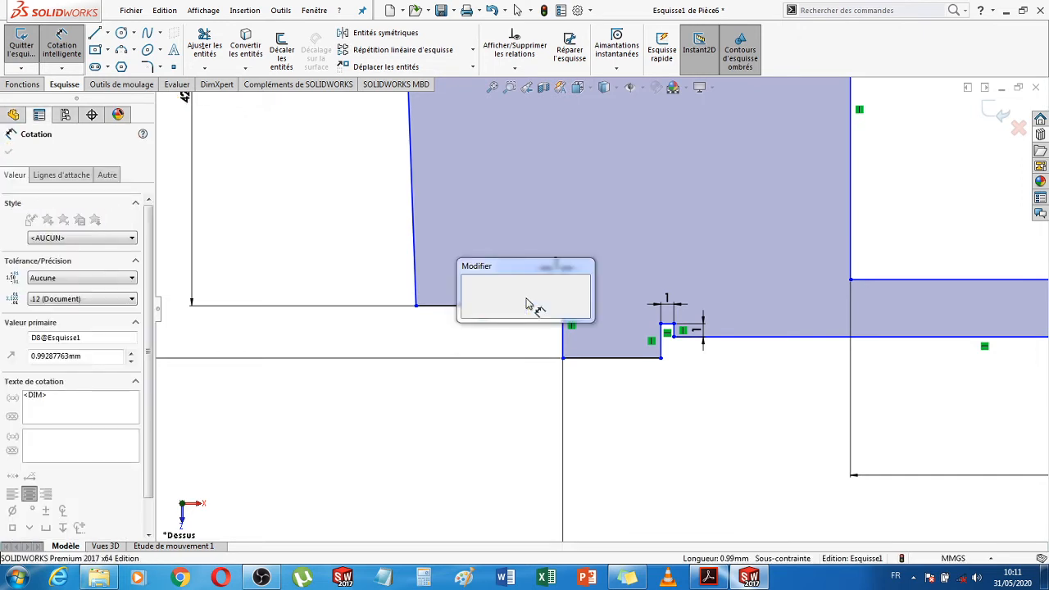
{"action": "type", "text": "1"}
{"action": "key", "text": "Return"}
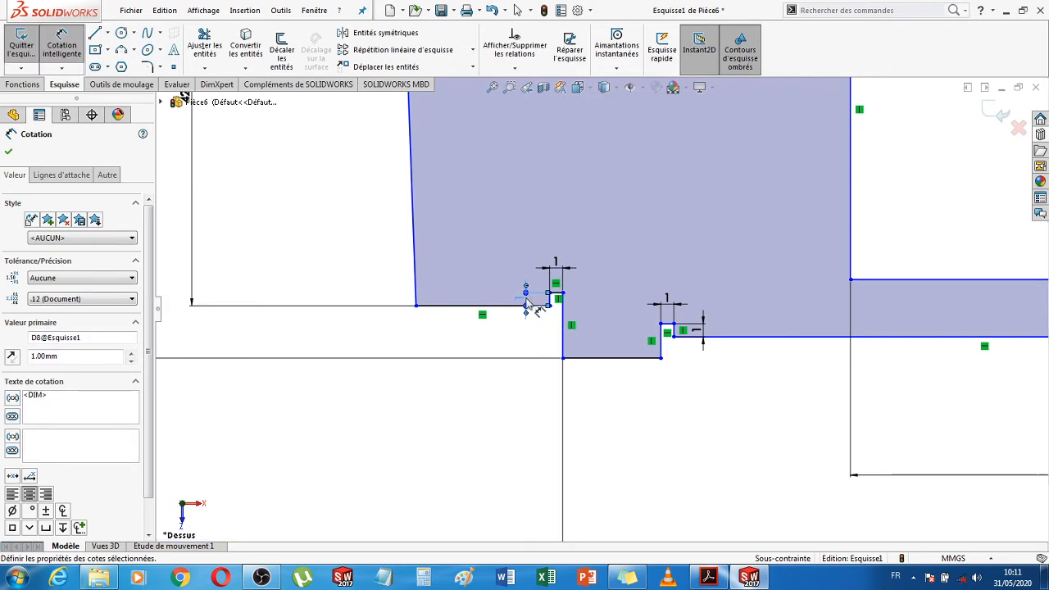
{"action": "key", "text": "Escape"}
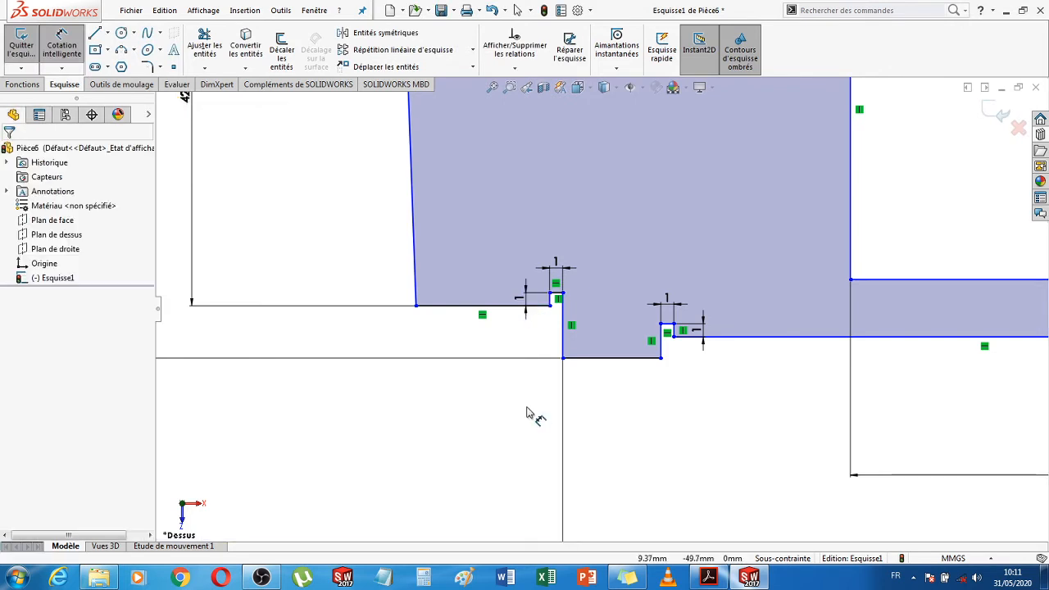
Check the FBC drawing in the Acrobat catalogue and move the left end line's outer endpoint to about 40 mm from the centreline in SOLIDWORKS
{"action": "key", "text": "f"}
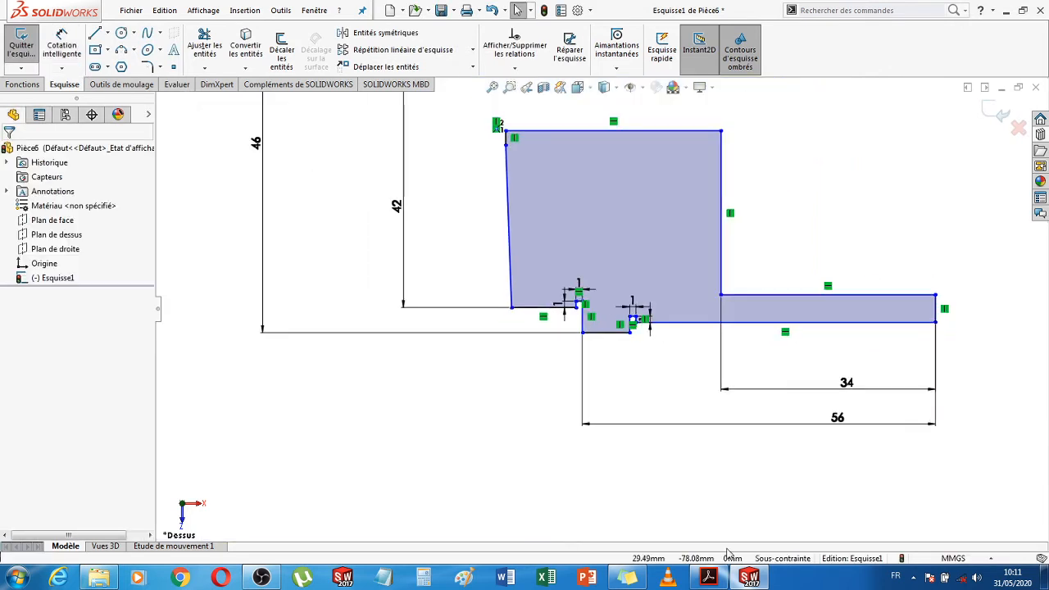
{"action": "left_click", "coordinate": [709, 578]}
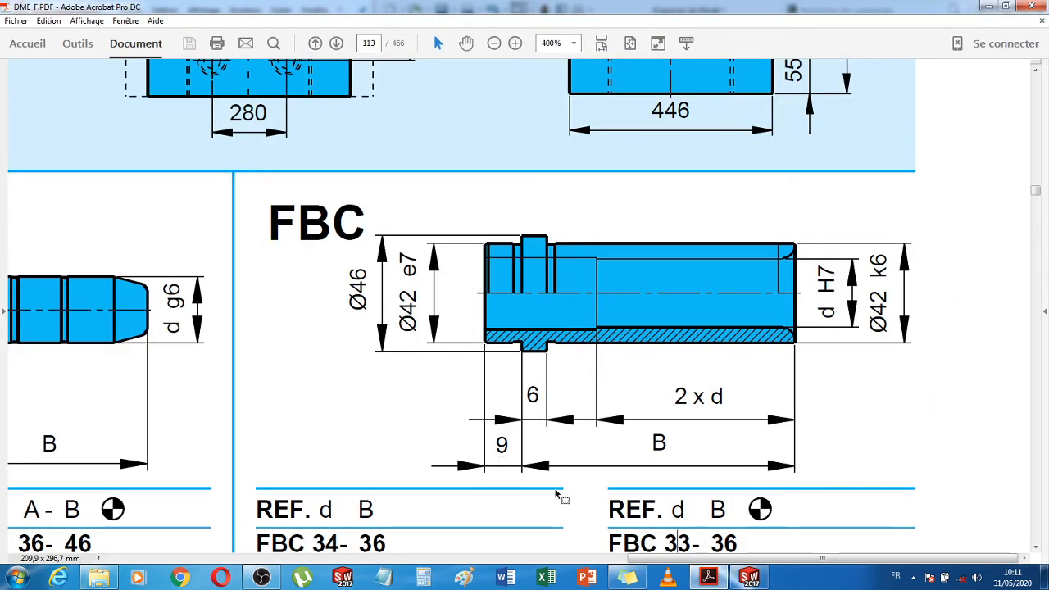
{"action": "left_click", "coordinate": [749, 577]}
{"action": "scroll", "coordinate": [529, 344], "scroll_direction": "up", "scroll_amount": 1}
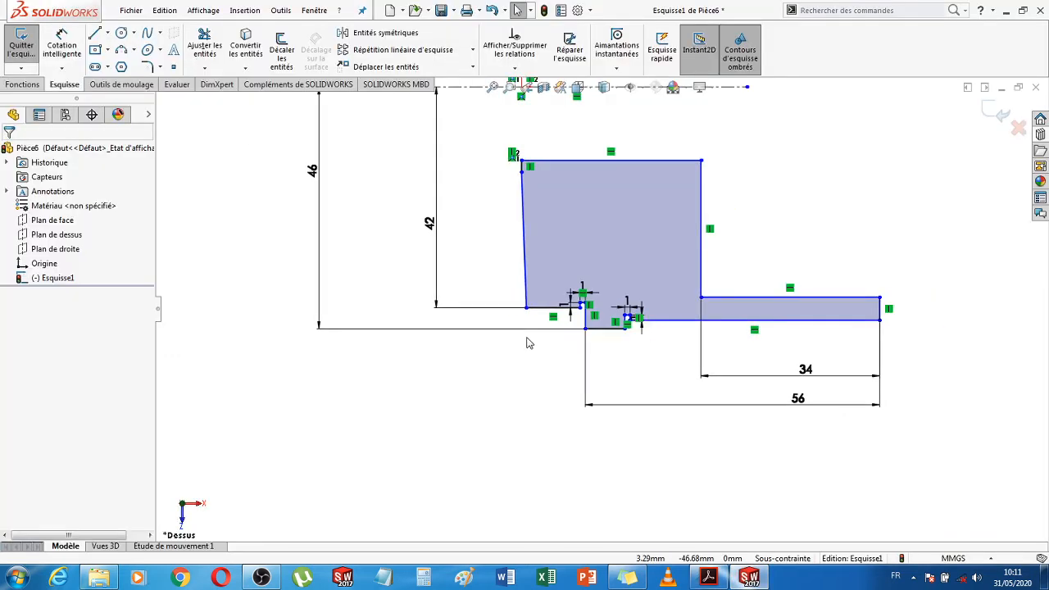
{"action": "scroll", "coordinate": [528, 191], "scroll_direction": "down", "scroll_amount": 2}
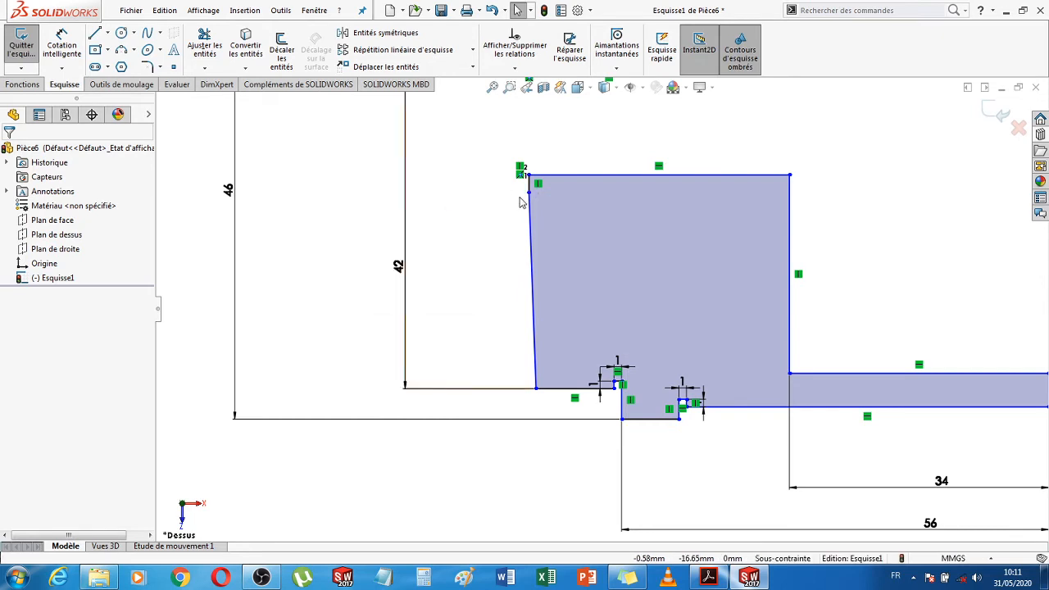
{"action": "left_click_drag", "start_coordinate": [529, 194], "coordinate": [528, 374]}
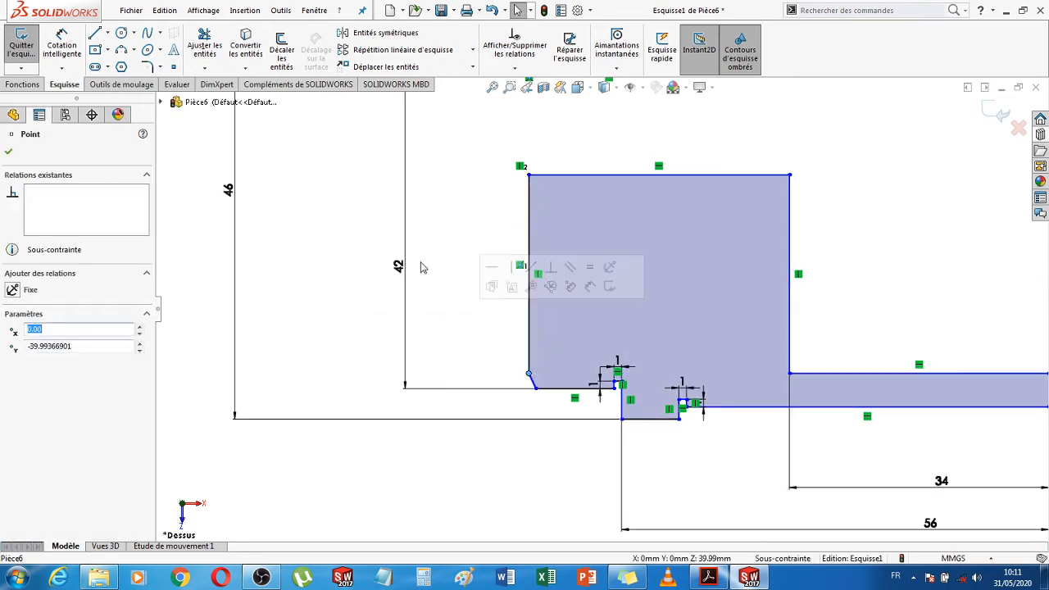
{"action": "left_click", "coordinate": [62, 47]}
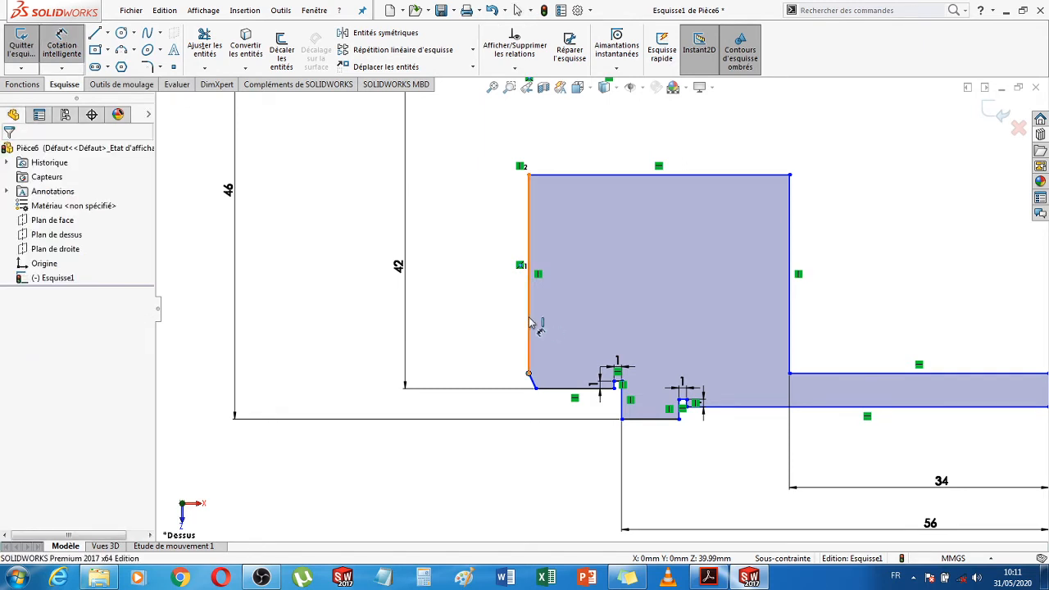
{"action": "left_click", "coordinate": [621, 409]}
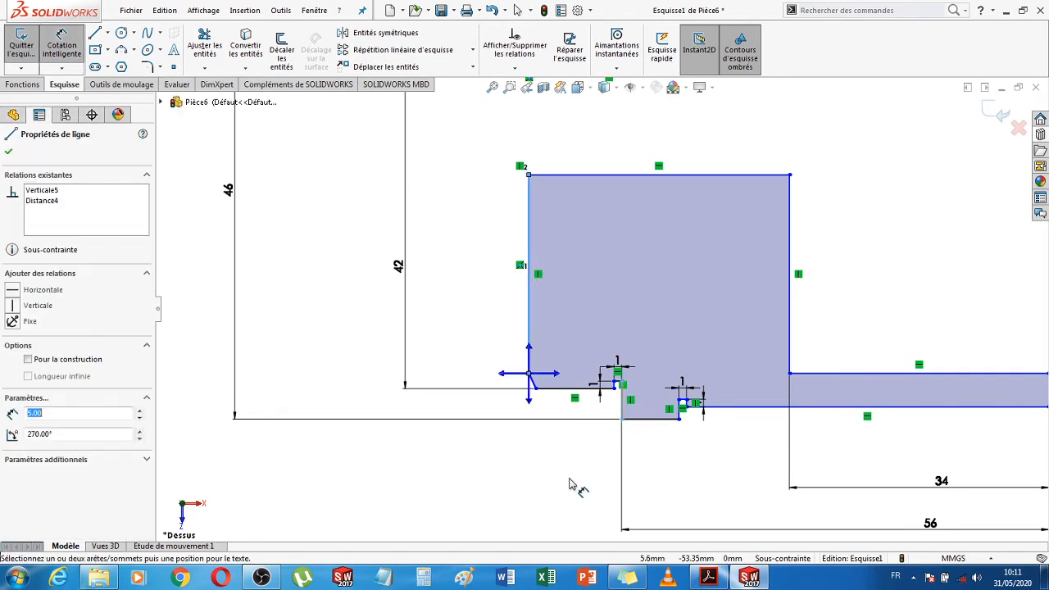
{"action": "left_click", "coordinate": [567, 487]}
{"action": "left_click", "coordinate": [533, 486]}
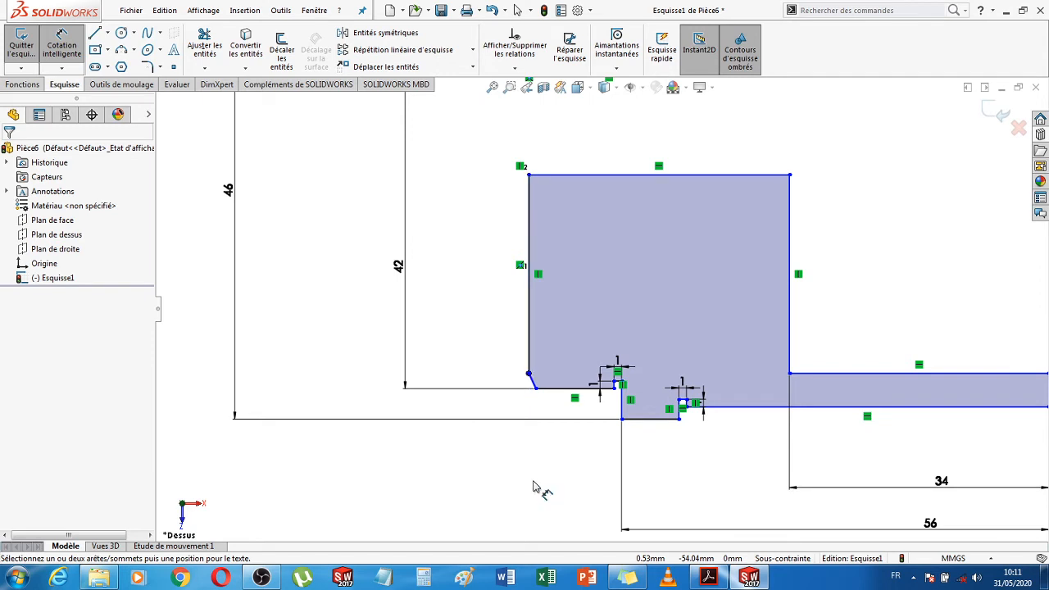
{"action": "key", "text": "Escape"}
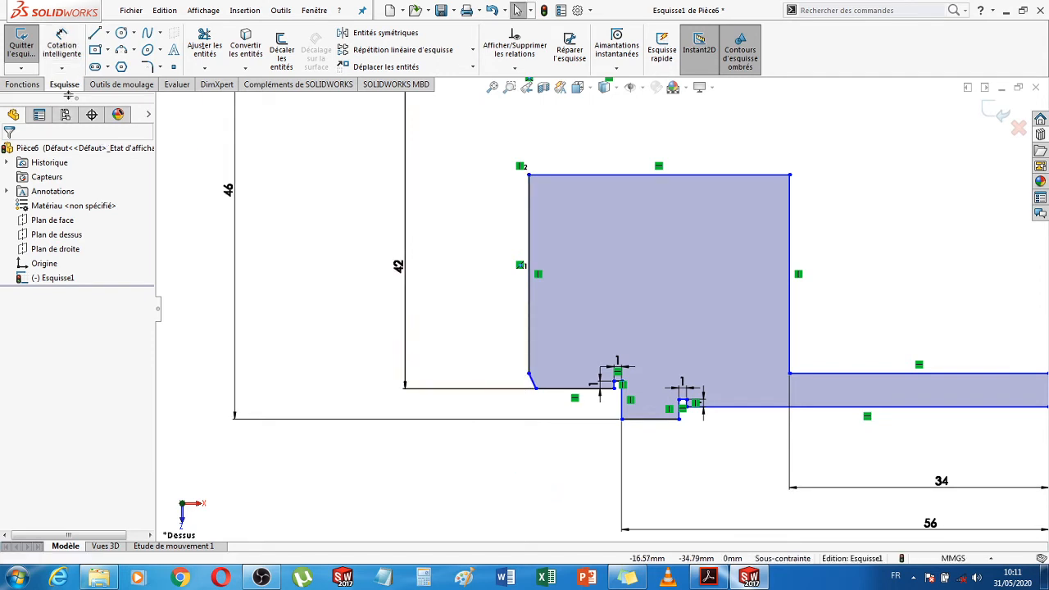
Dimension the horizontal distance between the profile's left end line and the collar's left face and set it to 9 mm
{"action": "left_click", "coordinate": [62, 47]}
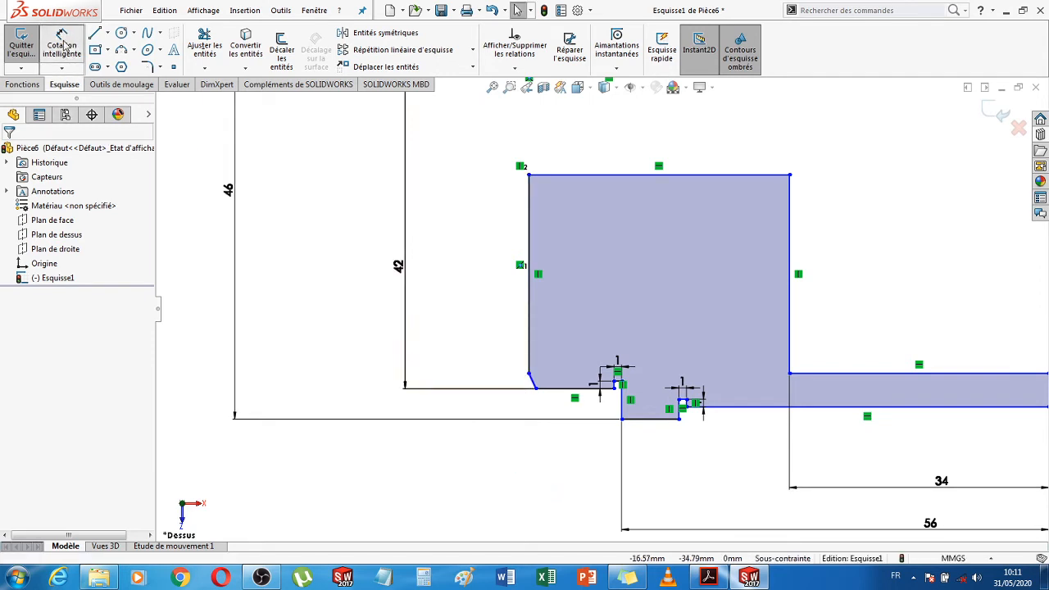
{"action": "left_click", "coordinate": [529, 245]}
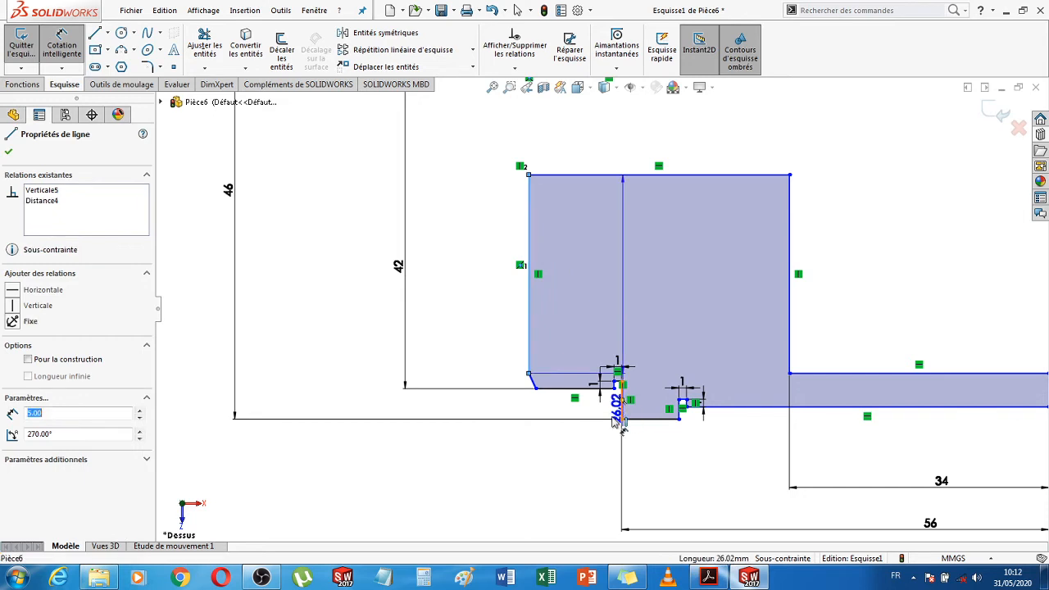
{"action": "left_click", "coordinate": [621, 420]}
{"action": "left_click", "coordinate": [597, 474]}
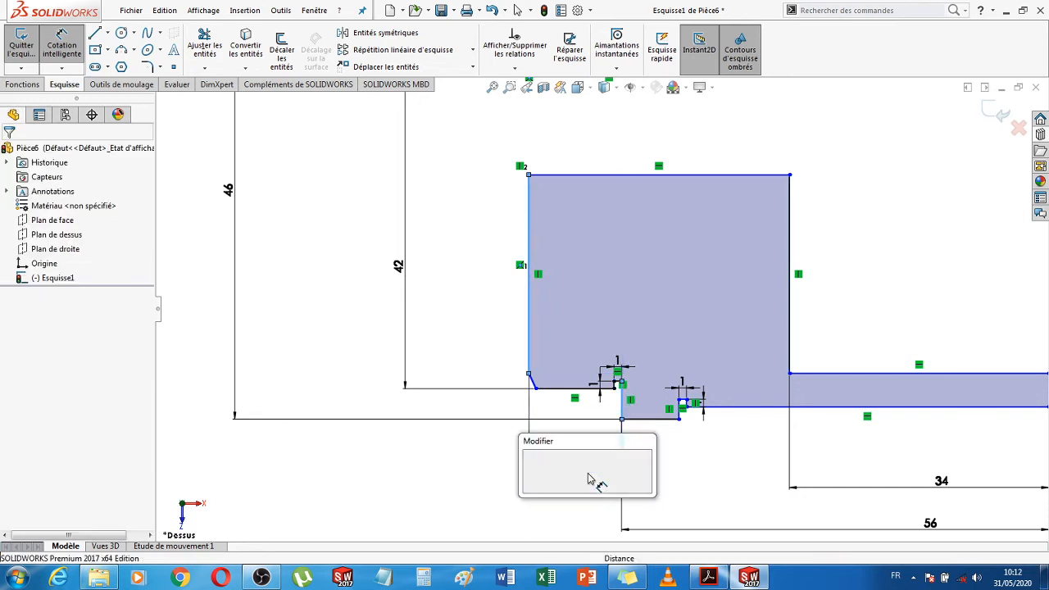
{"action": "type", "text": "9"}
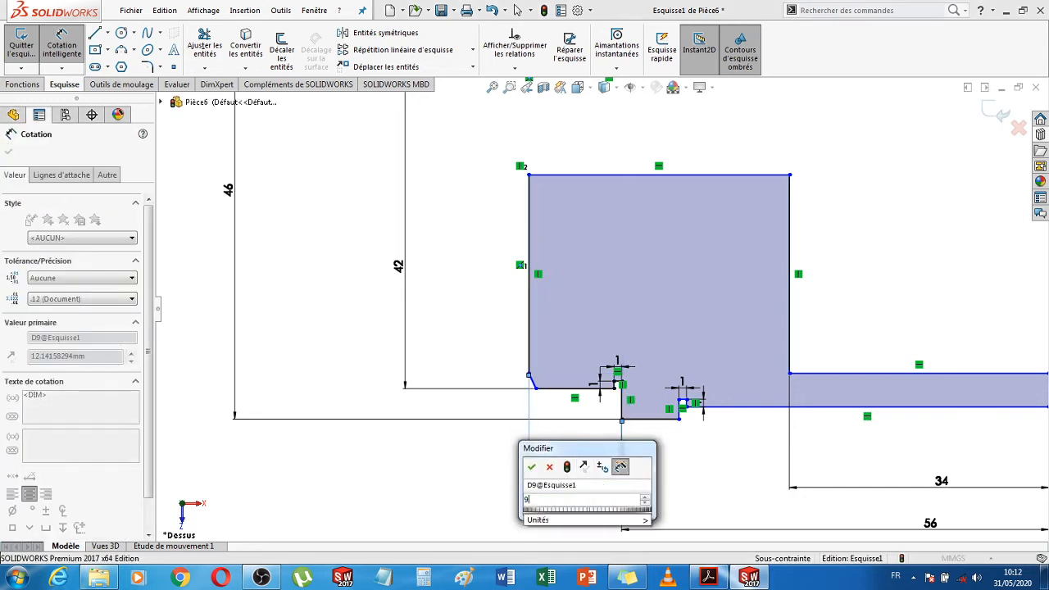
{"action": "key", "text": "Return"}
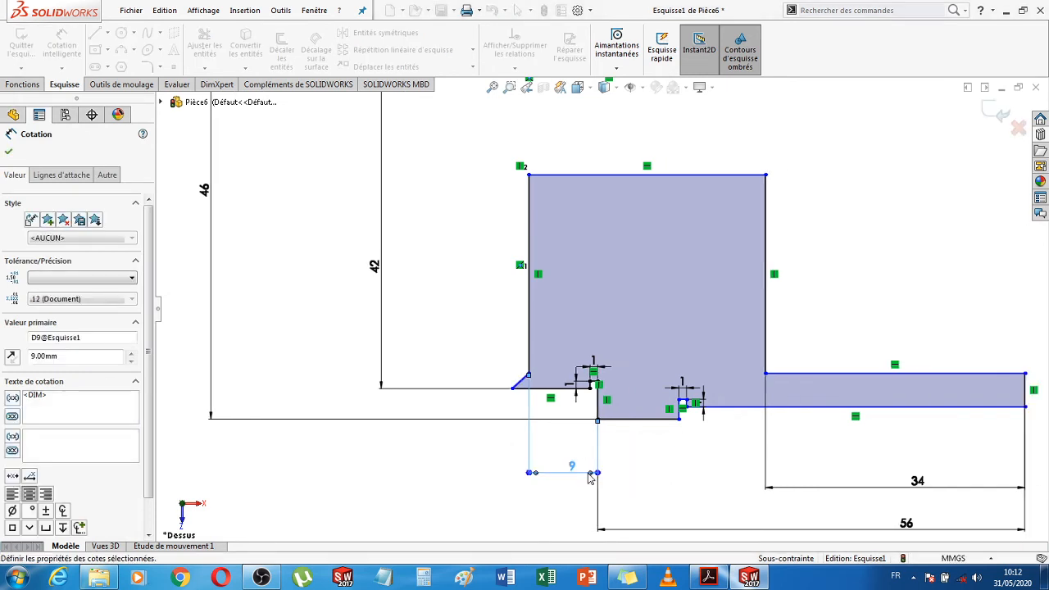
{"action": "key", "text": "Escape"}
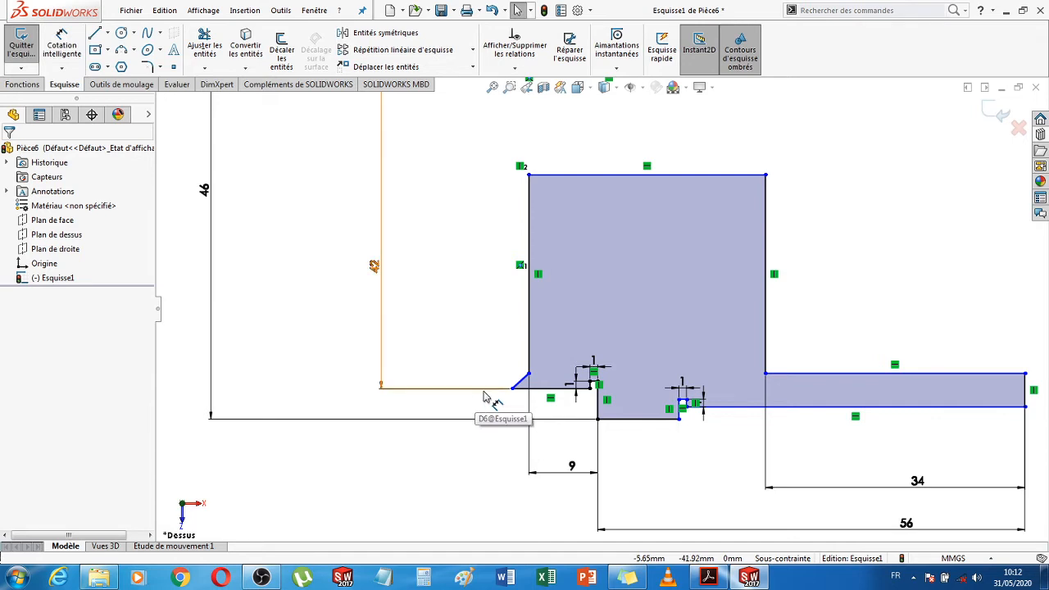
Move the lower endpoint of the slanted corner line along the outer edge to about 1.2 mm right of the left end line
{"action": "scroll", "coordinate": [487, 395], "scroll_direction": "down", "scroll_amount": 1}
{"action": "scroll", "coordinate": [539, 390], "scroll_direction": "down", "scroll_amount": 3}
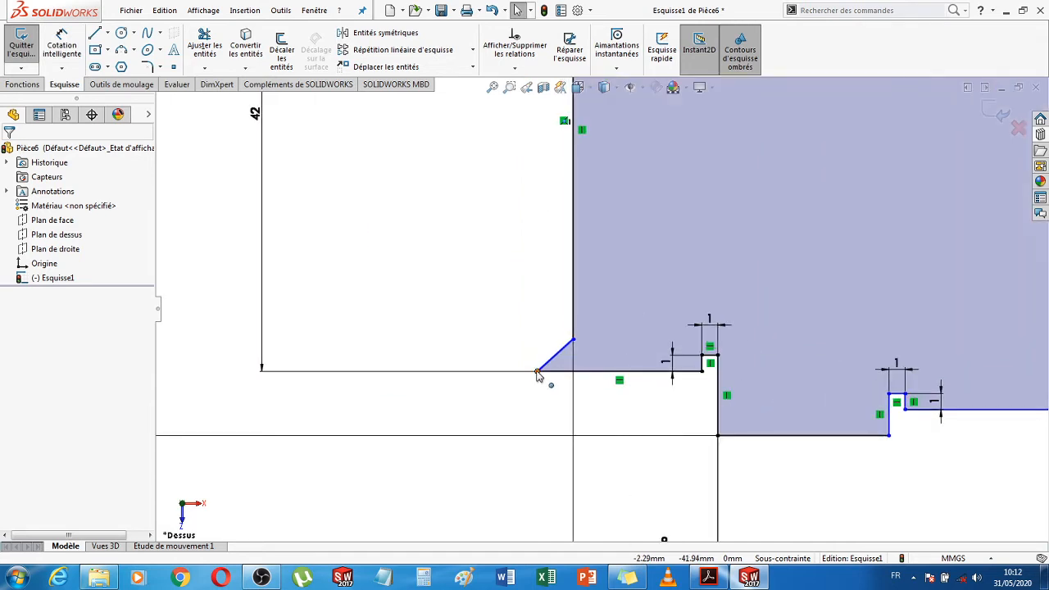
{"action": "left_click", "coordinate": [523, 384]}
{"action": "left_click_drag", "start_coordinate": [574, 379], "coordinate": [581, 377]}
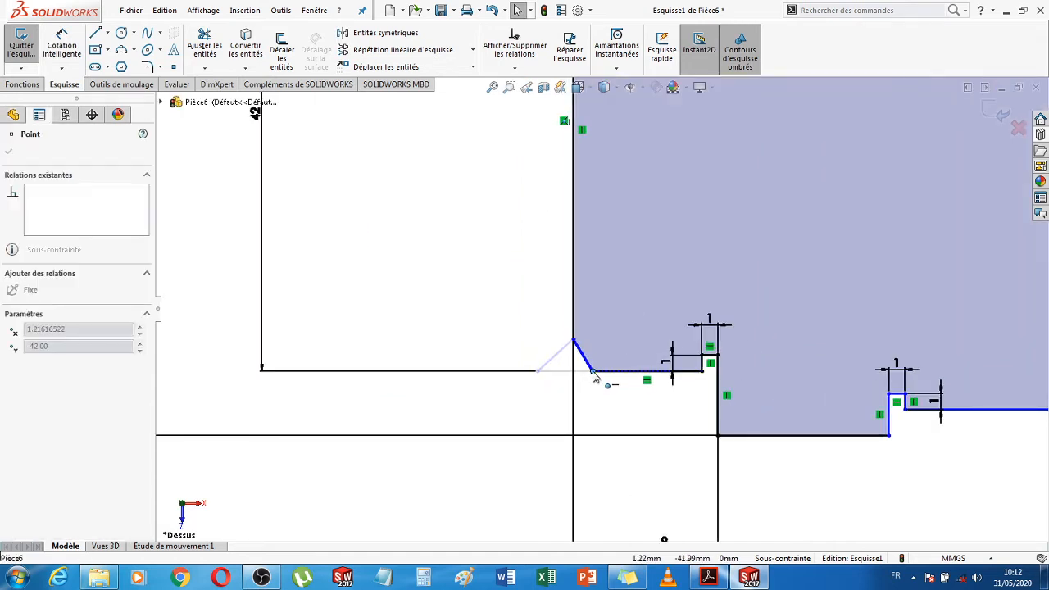
Dimension the vertical height of the slanted corner line at the left end and set it to 0.5 mm
{"action": "left_click", "coordinate": [62, 44]}
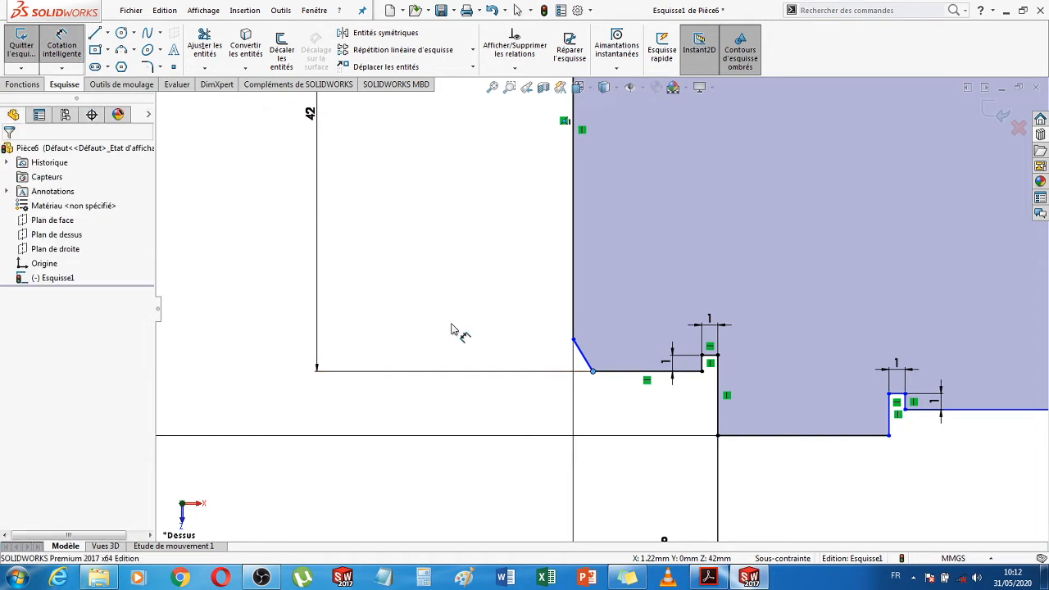
{"action": "left_click", "coordinate": [586, 360]}
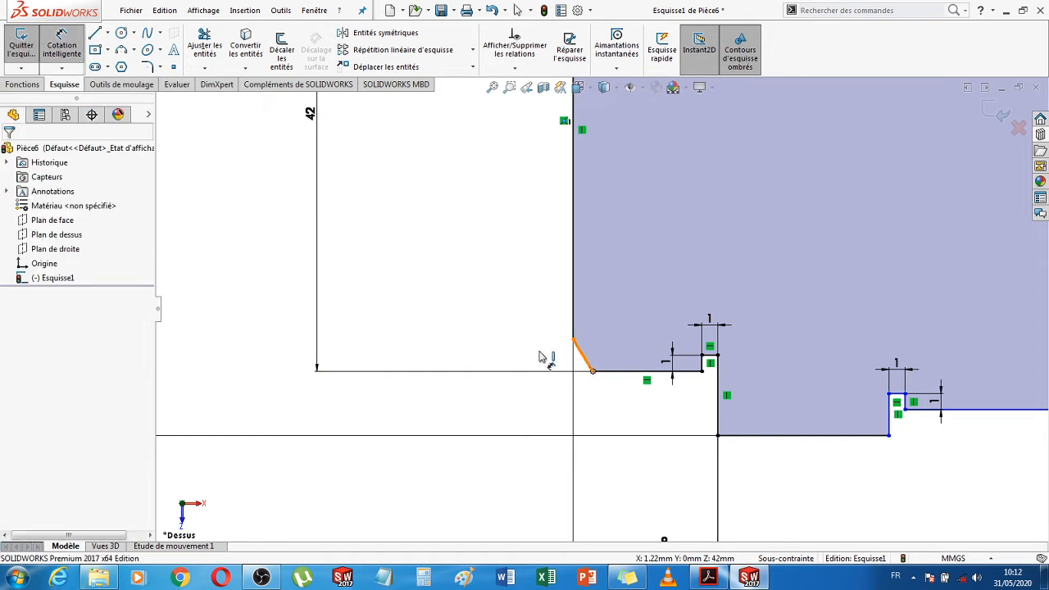
{"action": "key", "text": "Escape"}
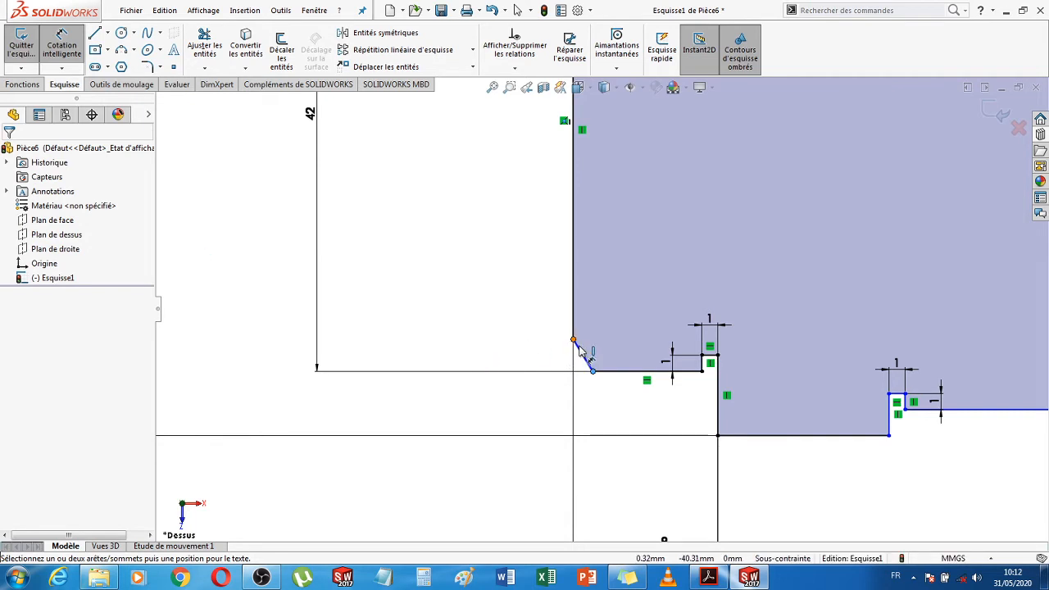
{"action": "left_click", "coordinate": [583, 356]}
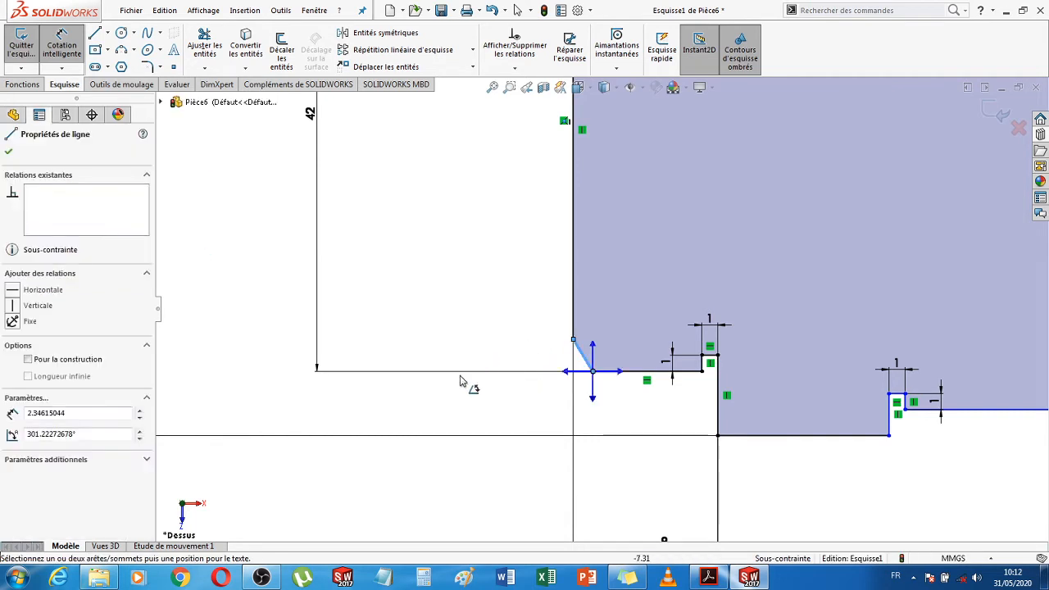
{"action": "key", "text": "Escape"}
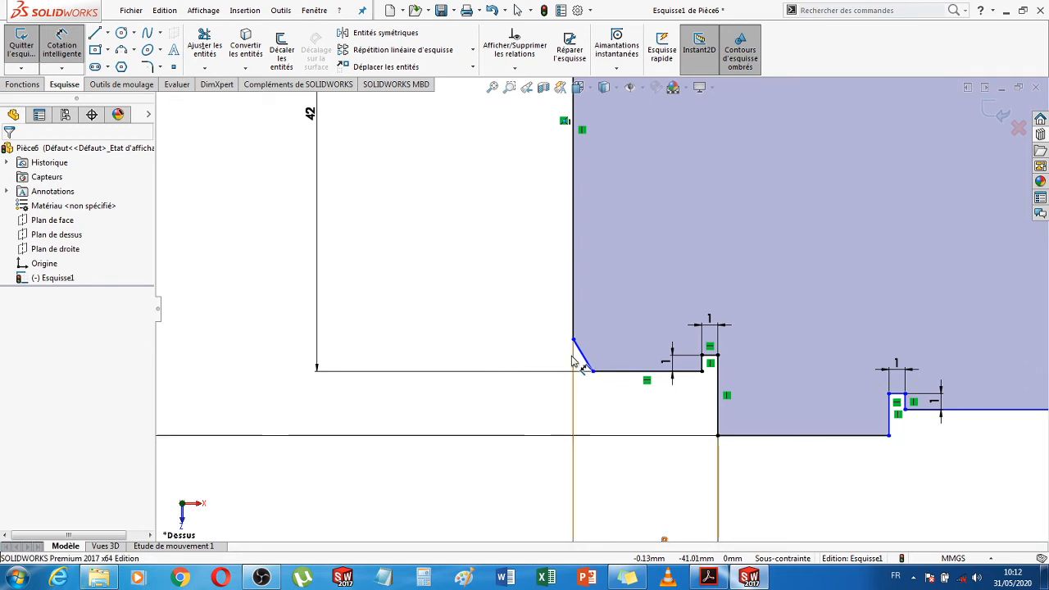
{"action": "left_click", "coordinate": [549, 362]}
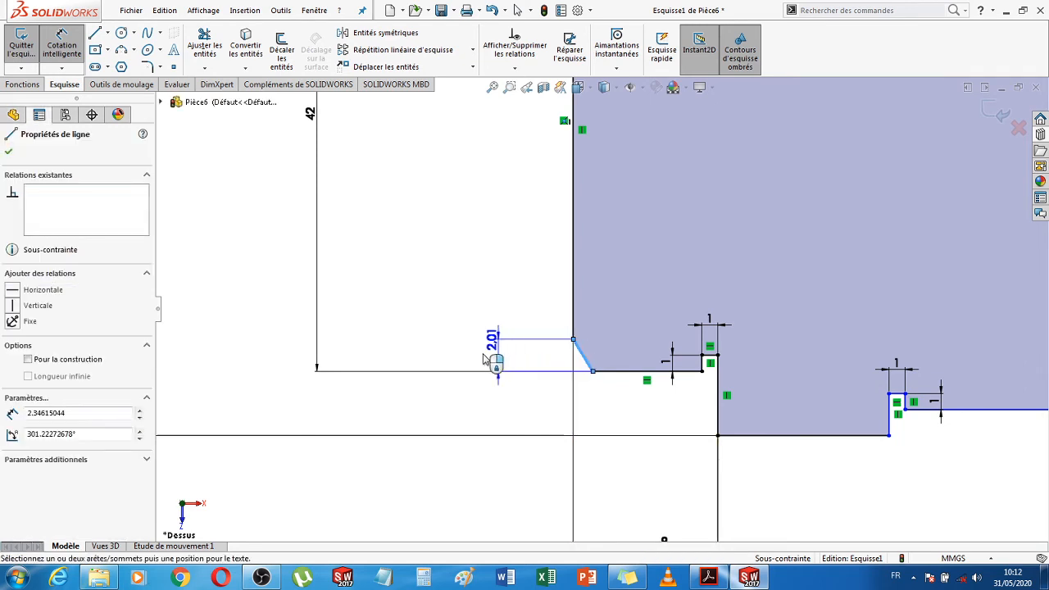
{"action": "left_click", "coordinate": [495, 359]}
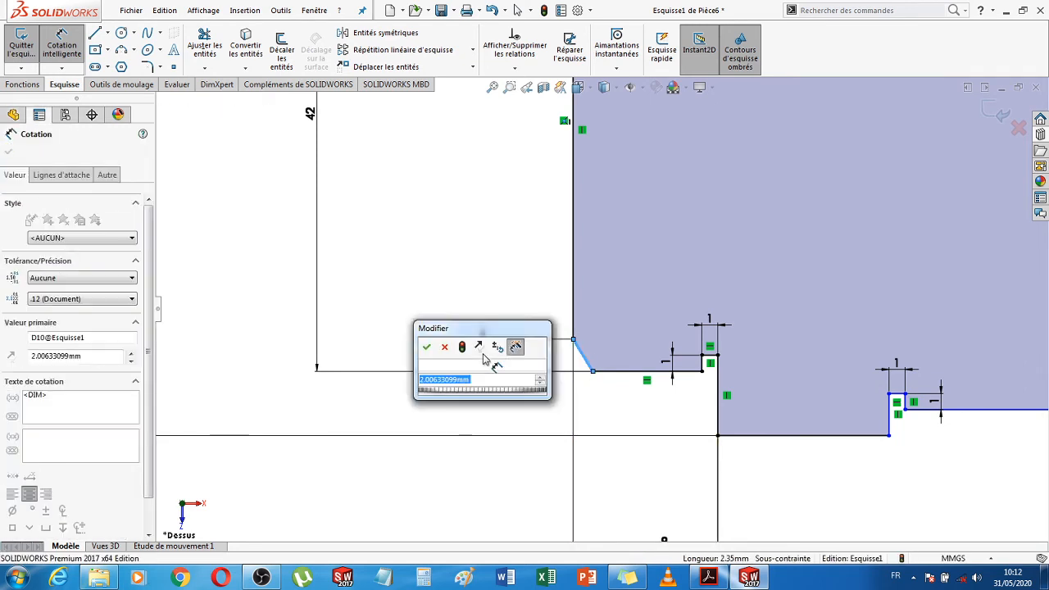
{"action": "type", "text": "0.5"}
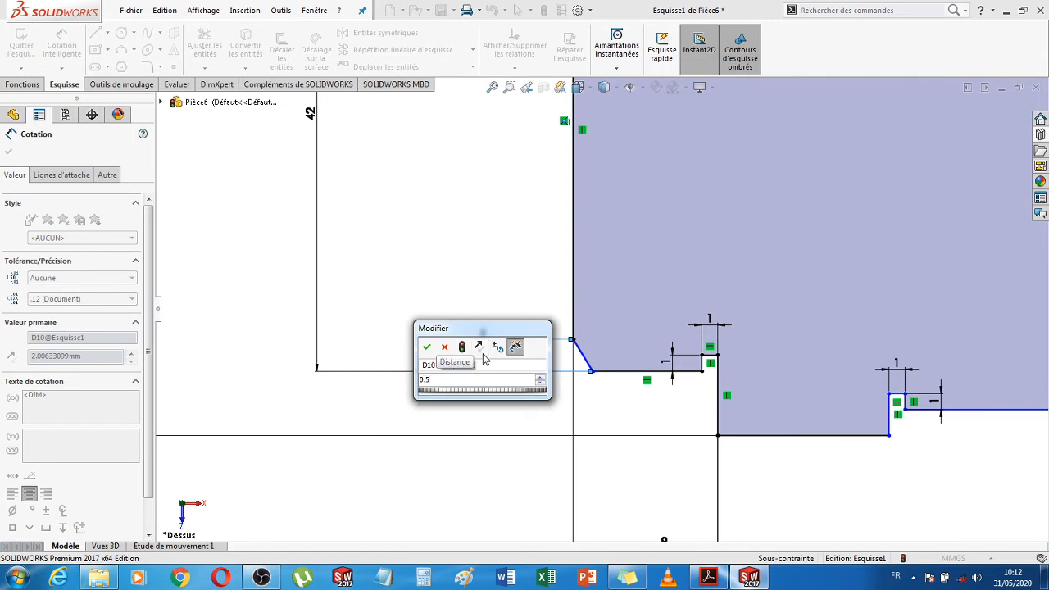
{"action": "key", "text": "Escape"}
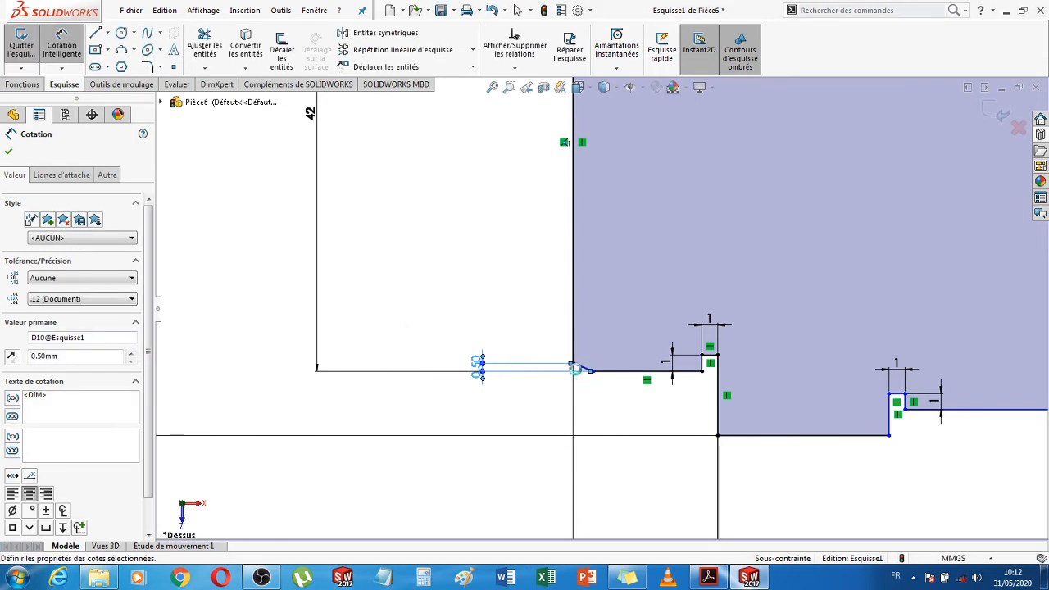
Dimension the horizontal width of the slanted corner line at the left end and set it to 0.5 mm
{"action": "left_click", "coordinate": [584, 370]}
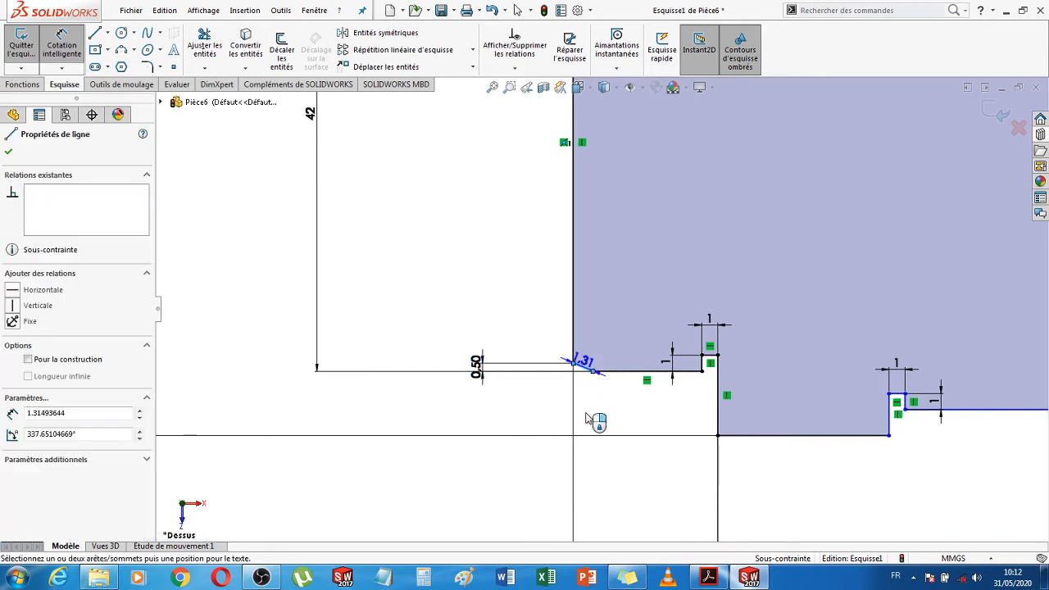
{"action": "left_click", "coordinate": [587, 418]}
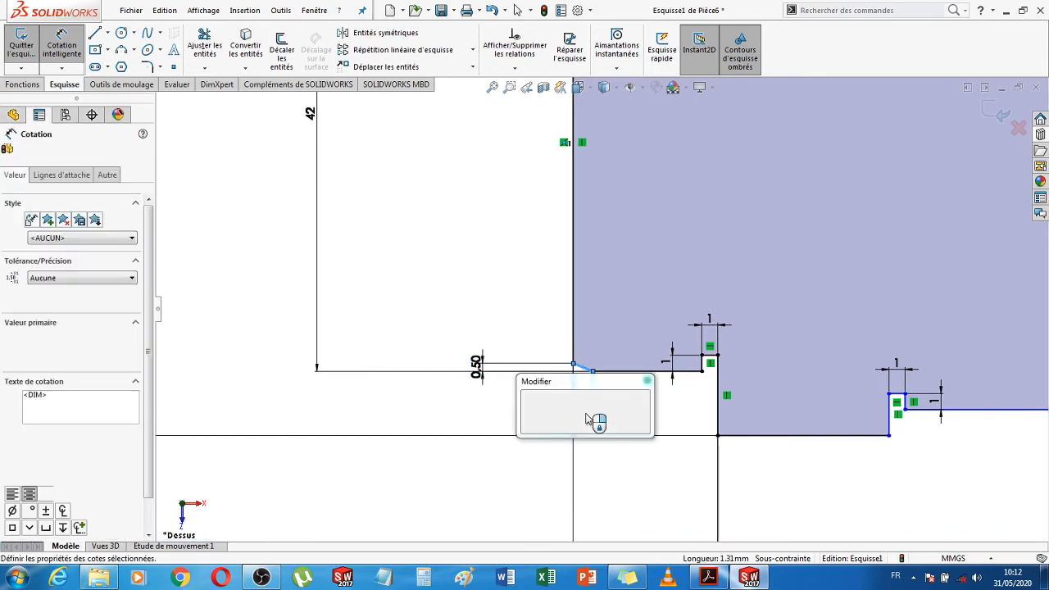
{"action": "type", "text": "0.5"}
{"action": "key", "text": "Return"}
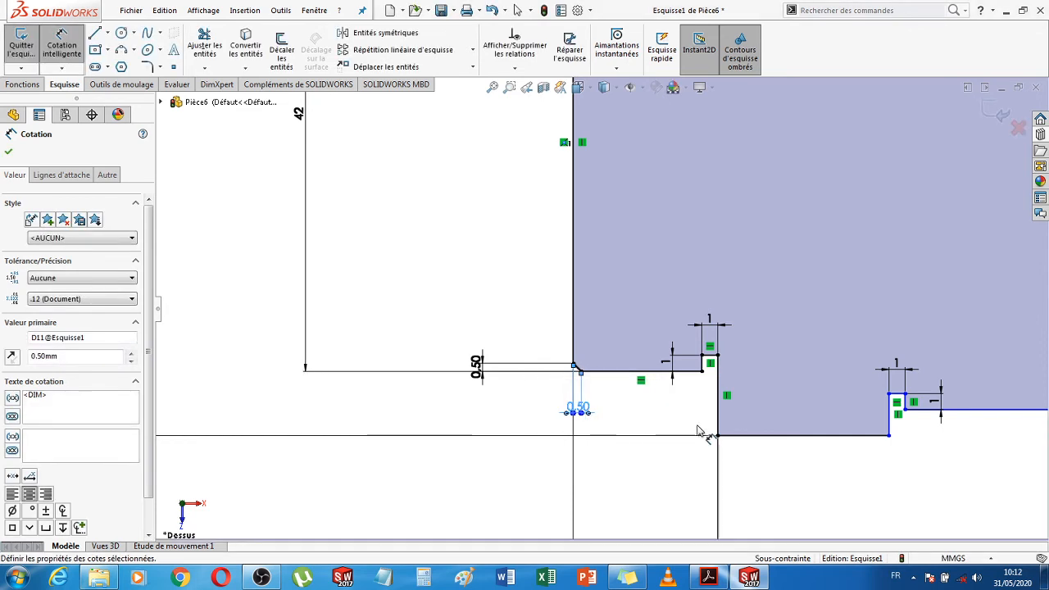
{"action": "scroll", "coordinate": [875, 419], "scroll_direction": "up", "scroll_amount": 1}
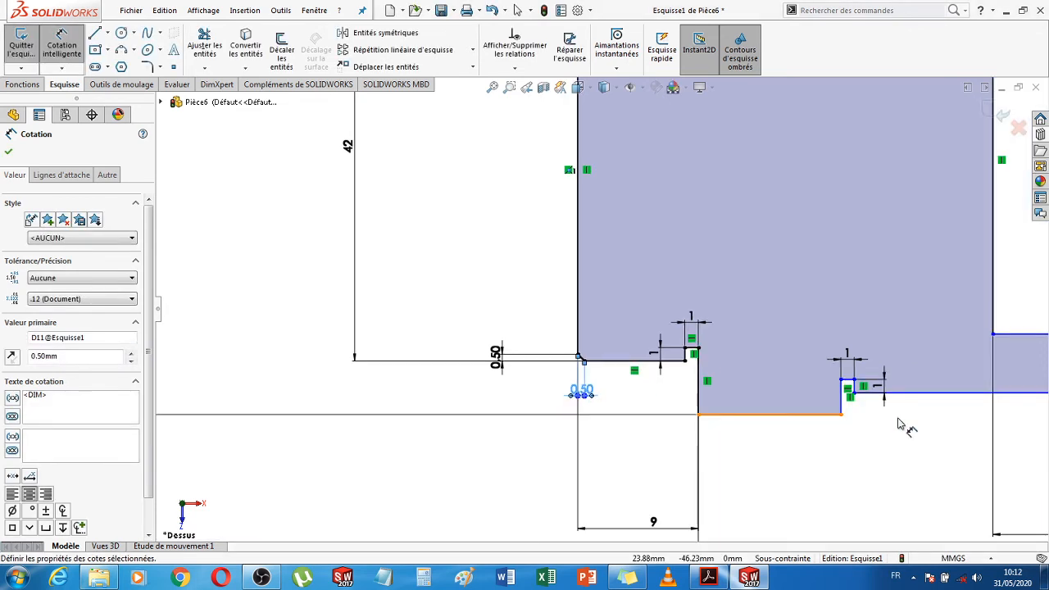
{"action": "scroll", "coordinate": [898, 424], "scroll_direction": "up", "scroll_amount": 3}
{"action": "scroll", "coordinate": [916, 409], "scroll_direction": "up", "scroll_amount": 2}
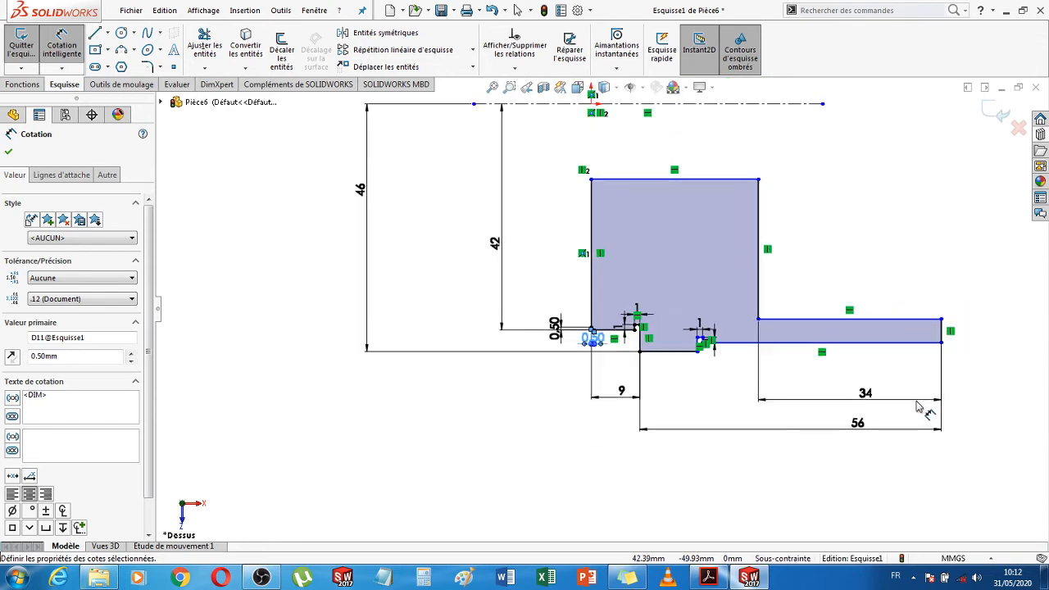
{"action": "scroll", "coordinate": [917, 409], "scroll_direction": "up", "scroll_amount": 1}
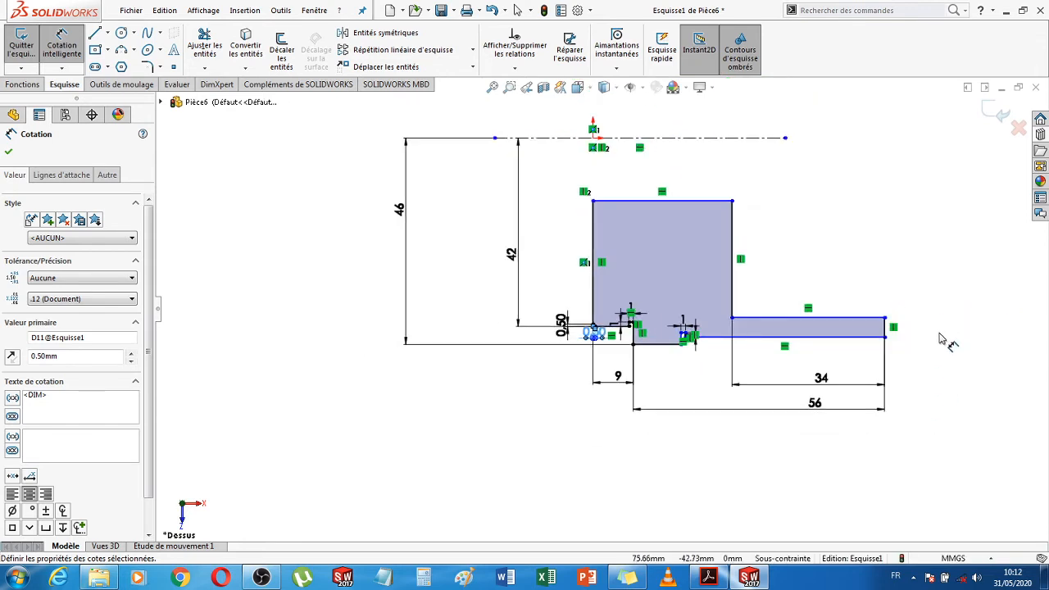
{"action": "key", "text": "Escape"}
{"action": "key", "text": "Escape"}
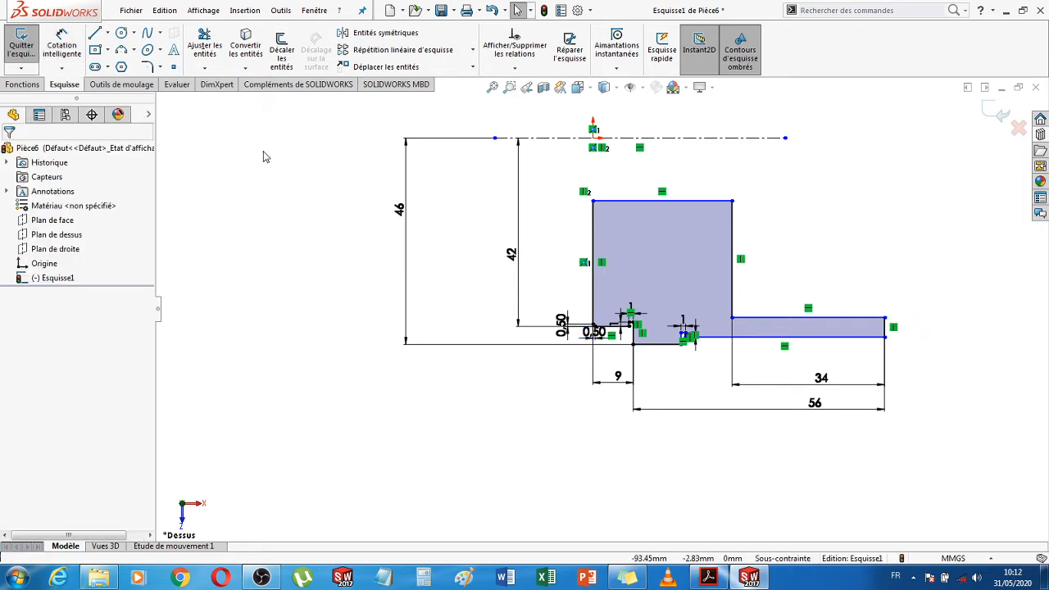
Dimension the distance from the centreline to the inner edge of the 34 mm long right section and set it to 17 mm
{"action": "left_click", "coordinate": [67, 42]}
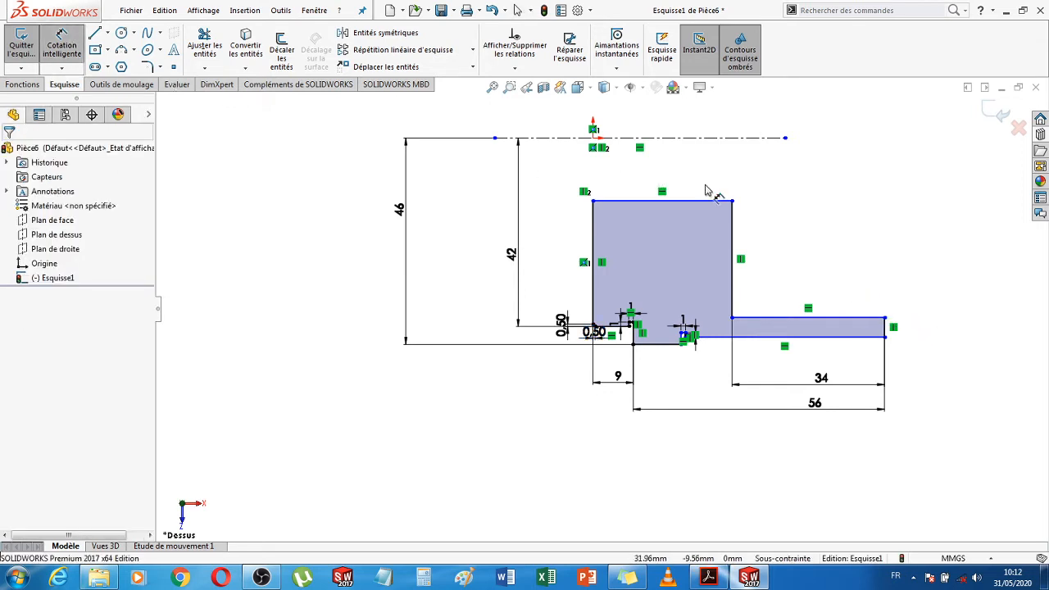
{"action": "left_click", "coordinate": [770, 145]}
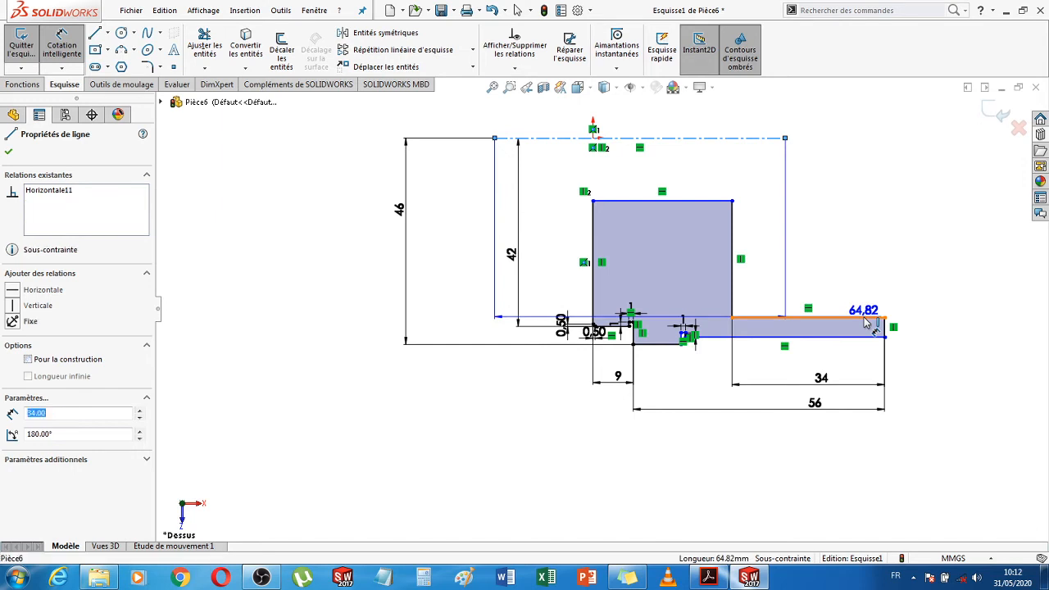
{"action": "left_click", "coordinate": [865, 318]}
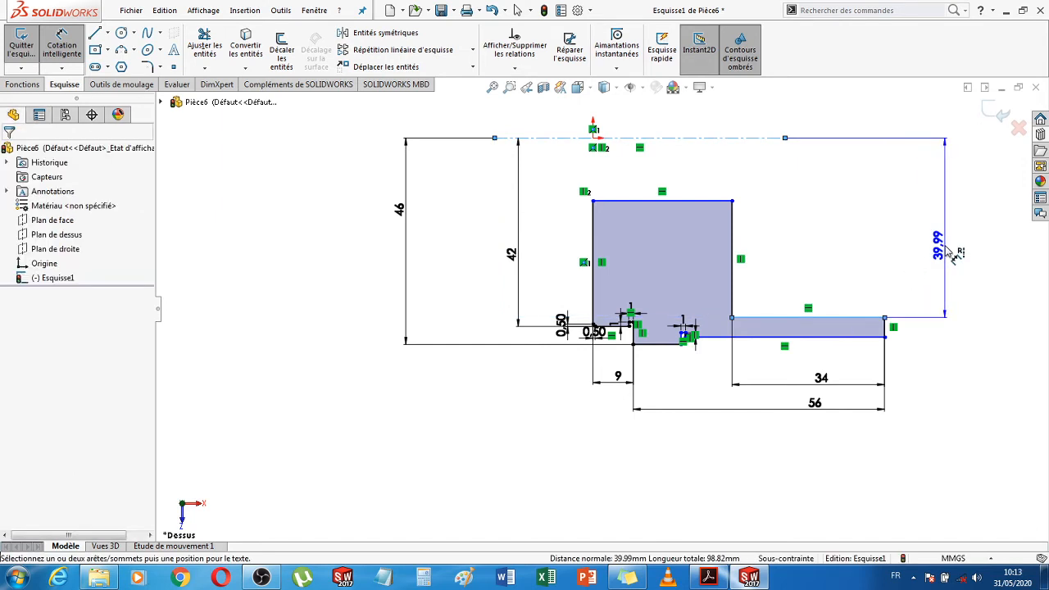
{"action": "left_click", "coordinate": [951, 253]}
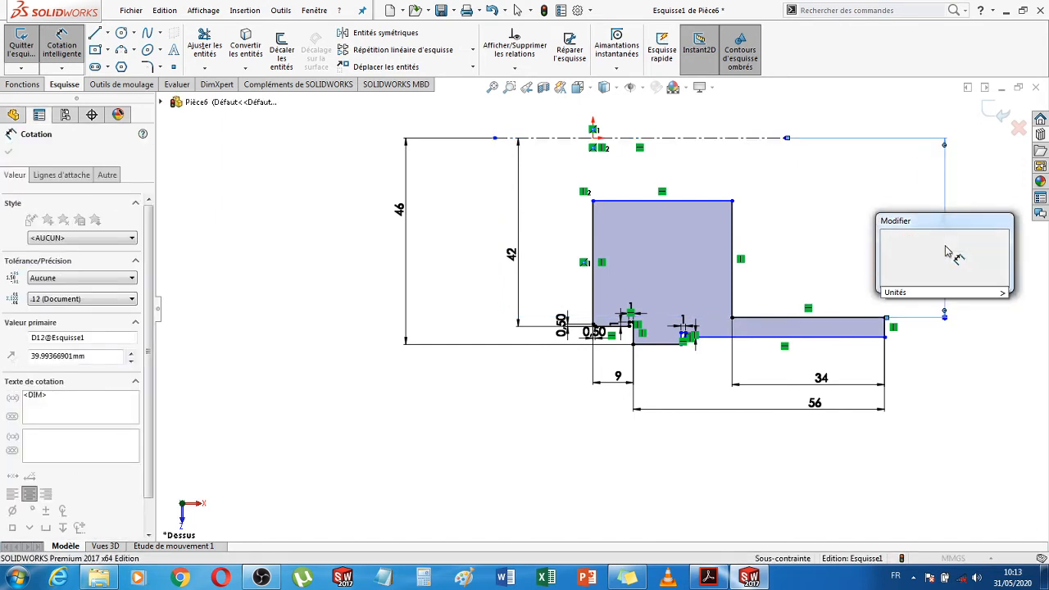
{"action": "key", "text": "Return"}
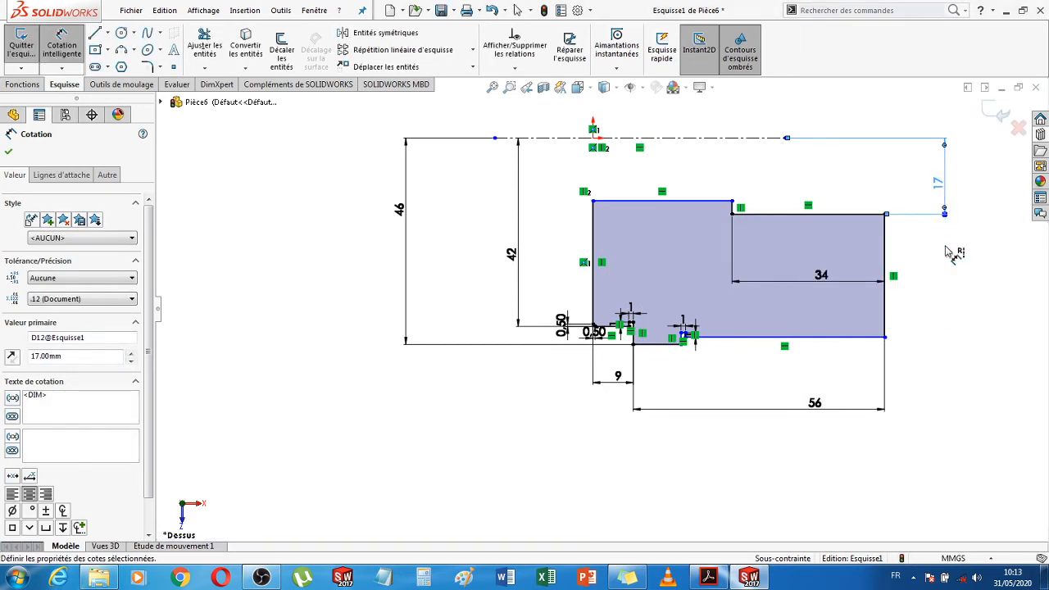
Dimension the inner edge of the left section as a diameter across the centreline and set it to 36 mm
{"action": "left_click", "coordinate": [702, 202]}
{"action": "left_click", "coordinate": [705, 137]}
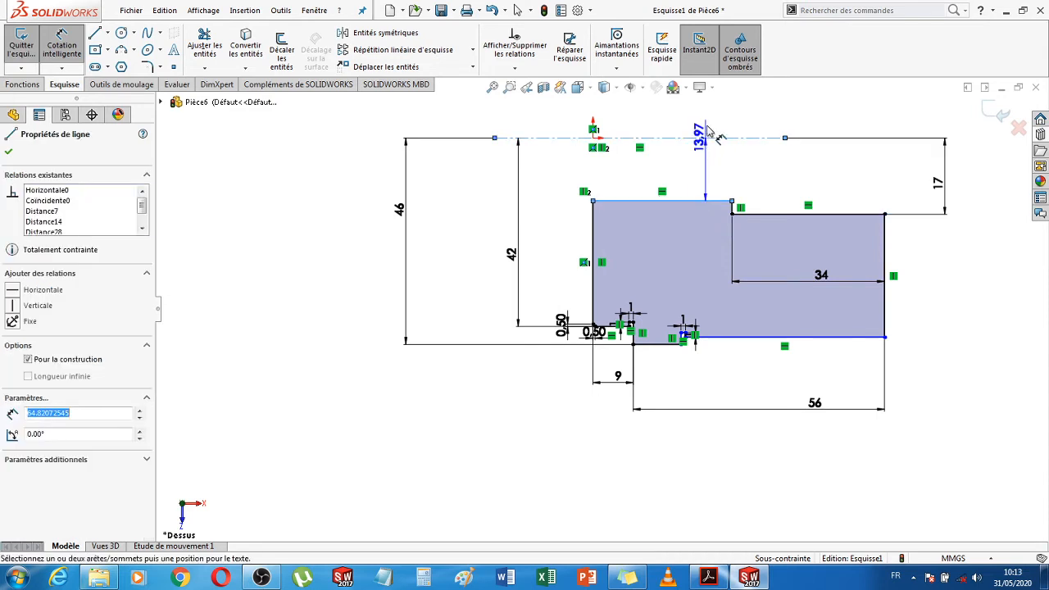
{"action": "left_click", "coordinate": [712, 131]}
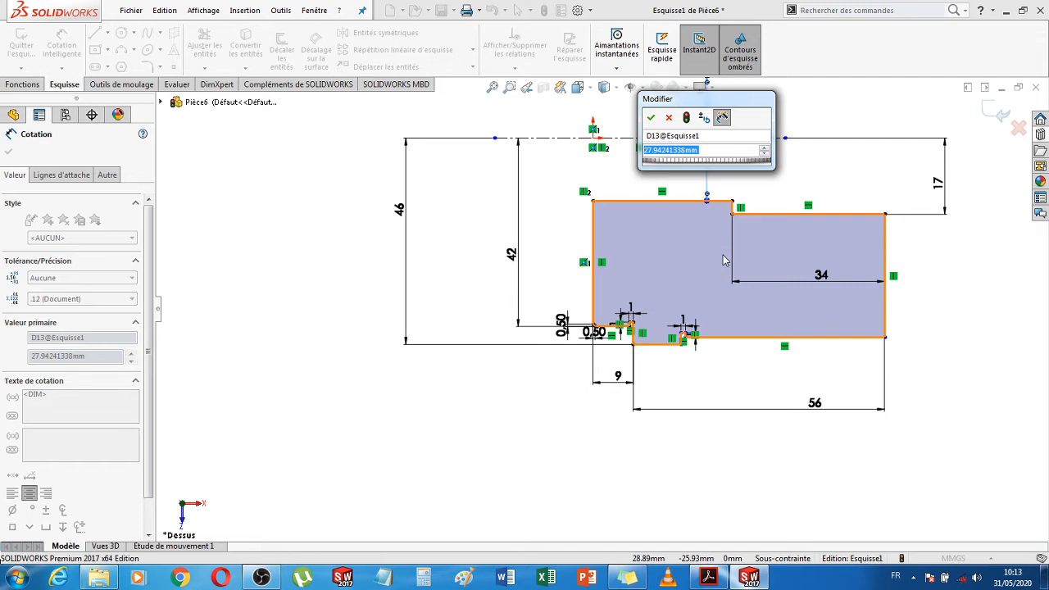
{"action": "key", "text": "Return"}
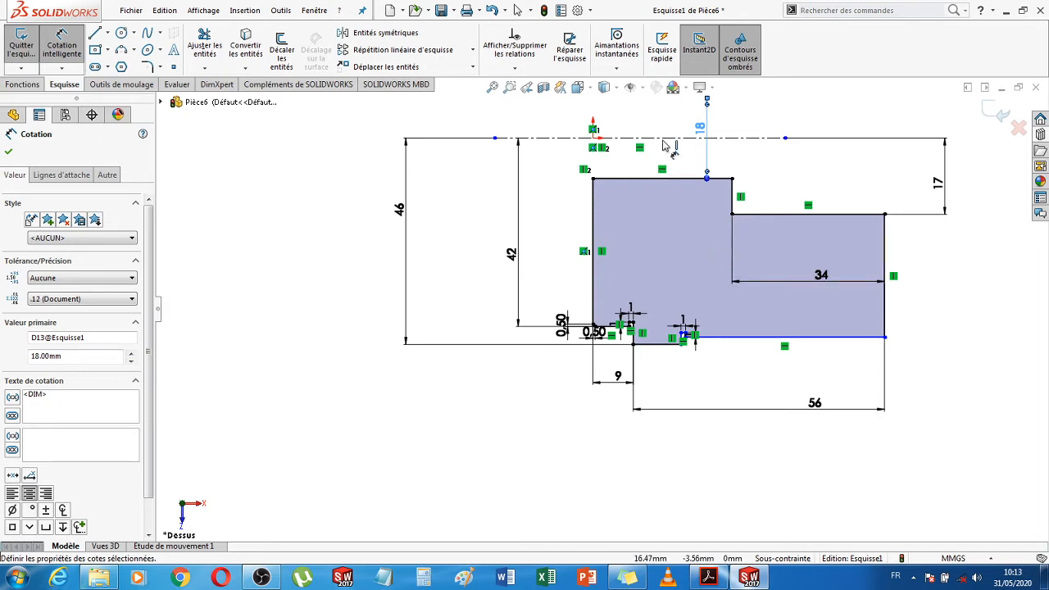
{"action": "key", "text": "Escape"}
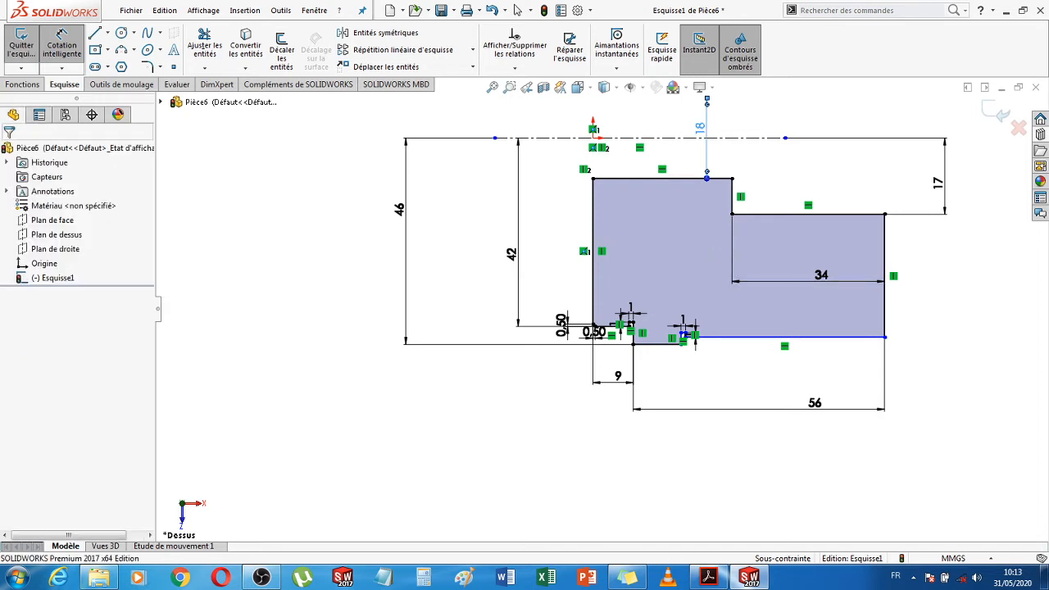
{"action": "double_click", "coordinate": [699, 129]}
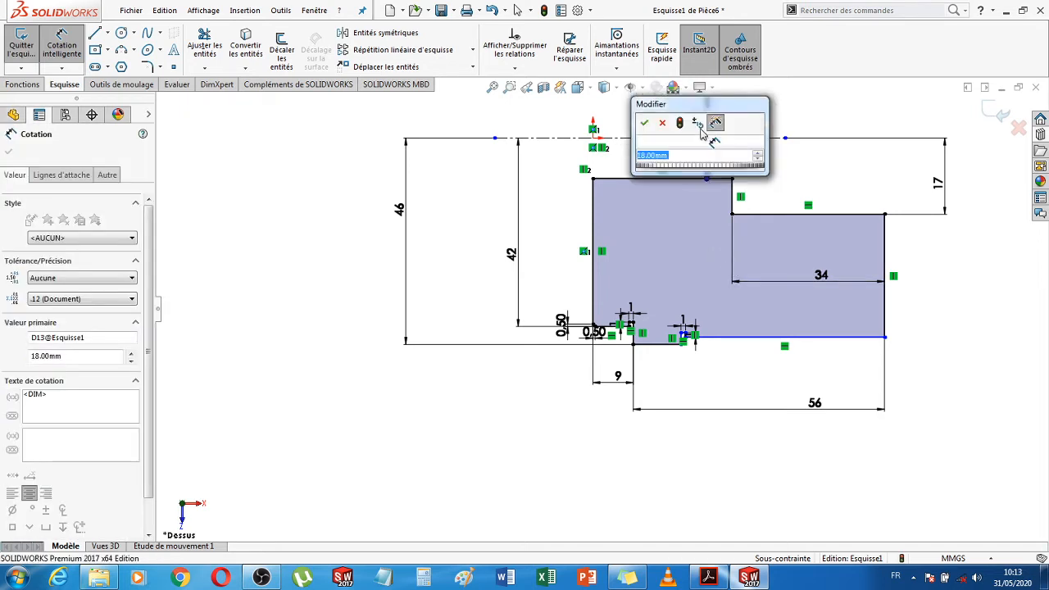
{"action": "key", "text": "Return"}
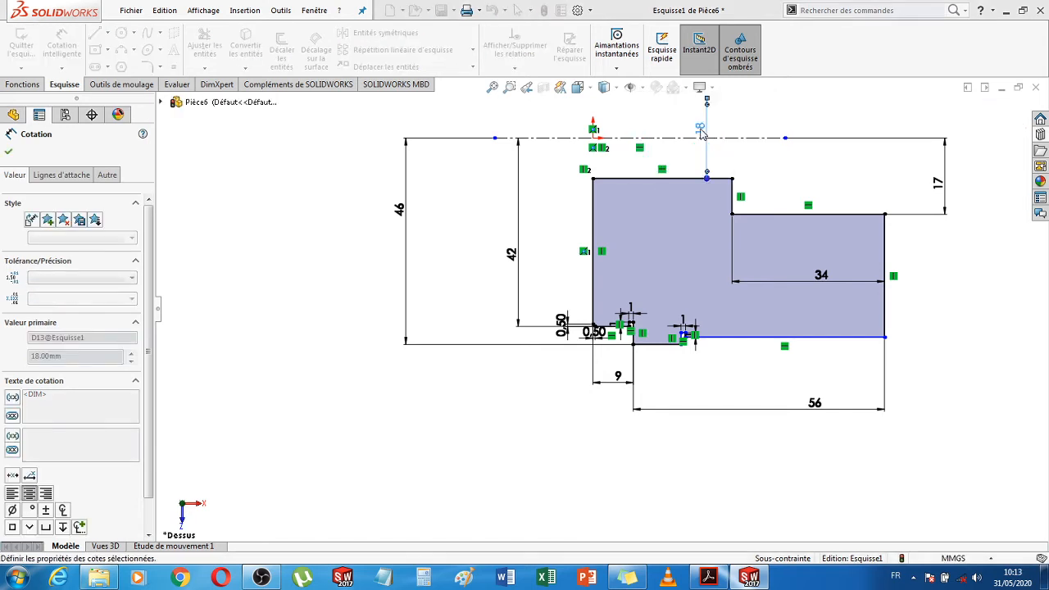
{"action": "left_click", "coordinate": [989, 359]}
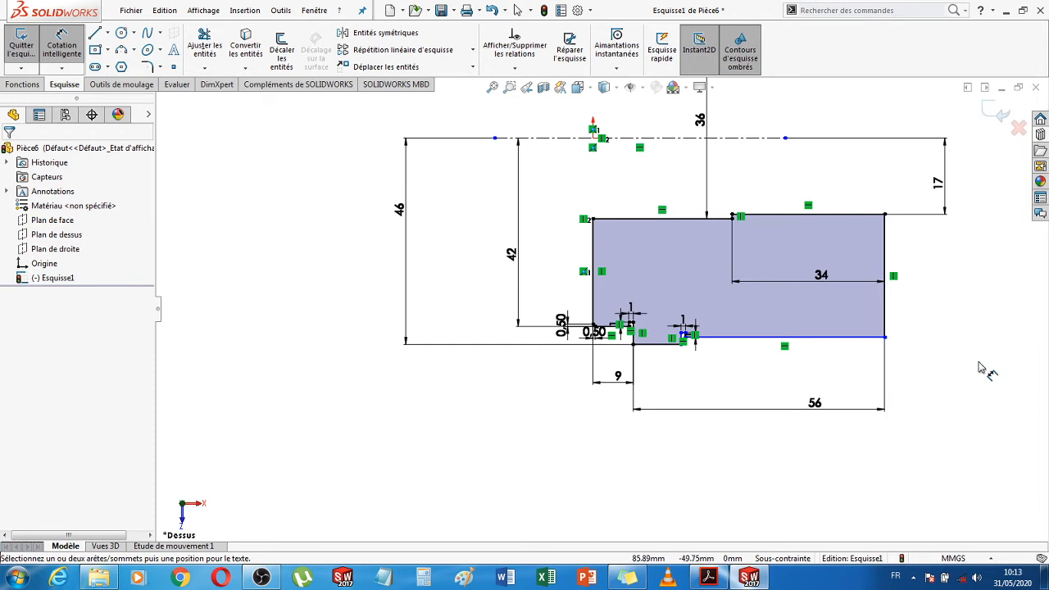
Dimension the distance from the centreline to the outer edge of the long right section and set it to 23 mm
{"action": "scroll", "coordinate": [981, 369], "scroll_direction": "up", "scroll_amount": 3}
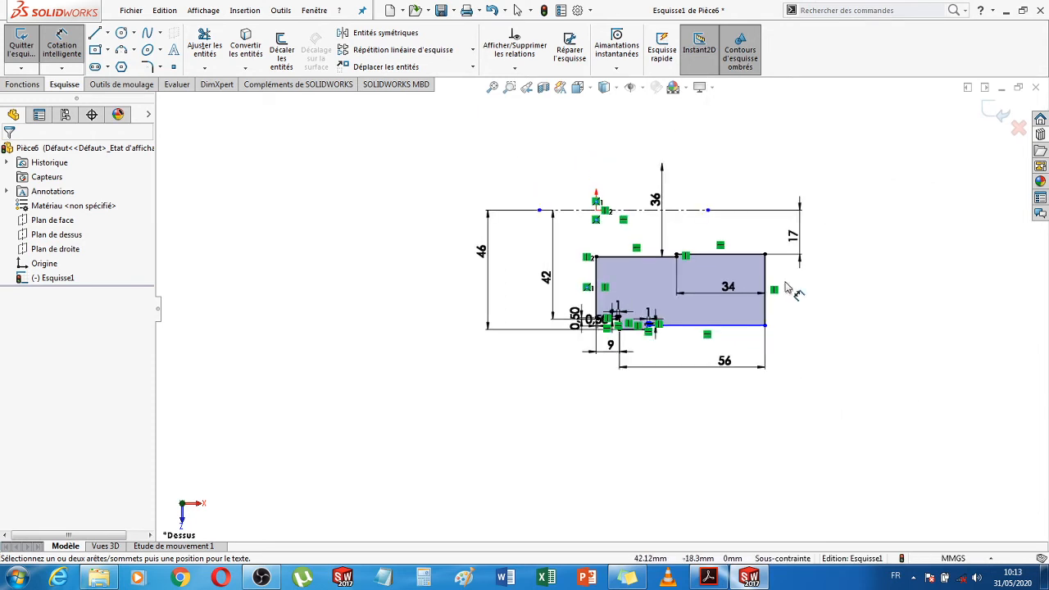
{"action": "left_click", "coordinate": [703, 326]}
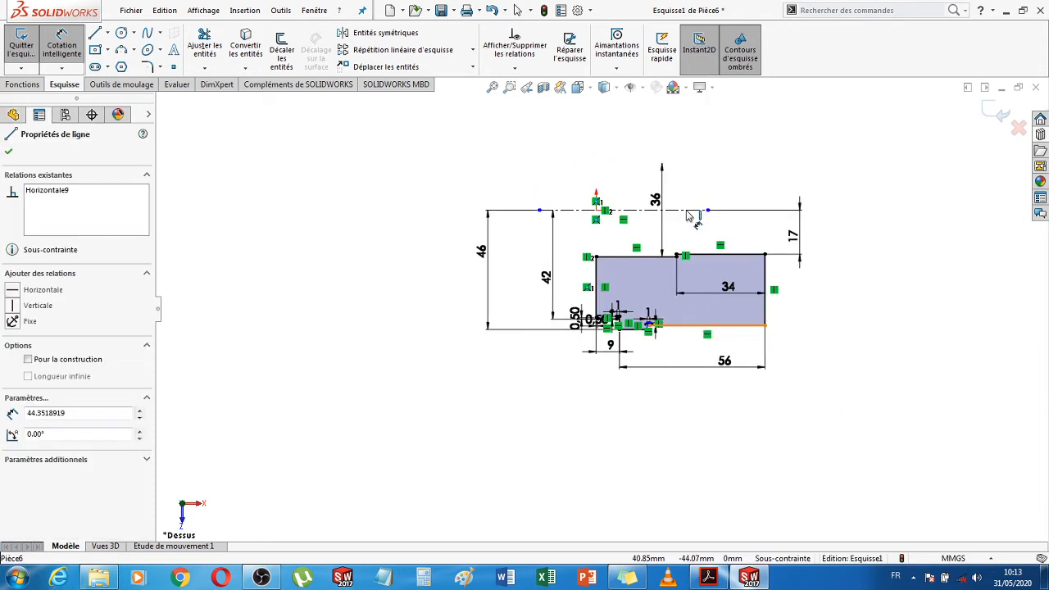
{"action": "left_click", "coordinate": [686, 210]}
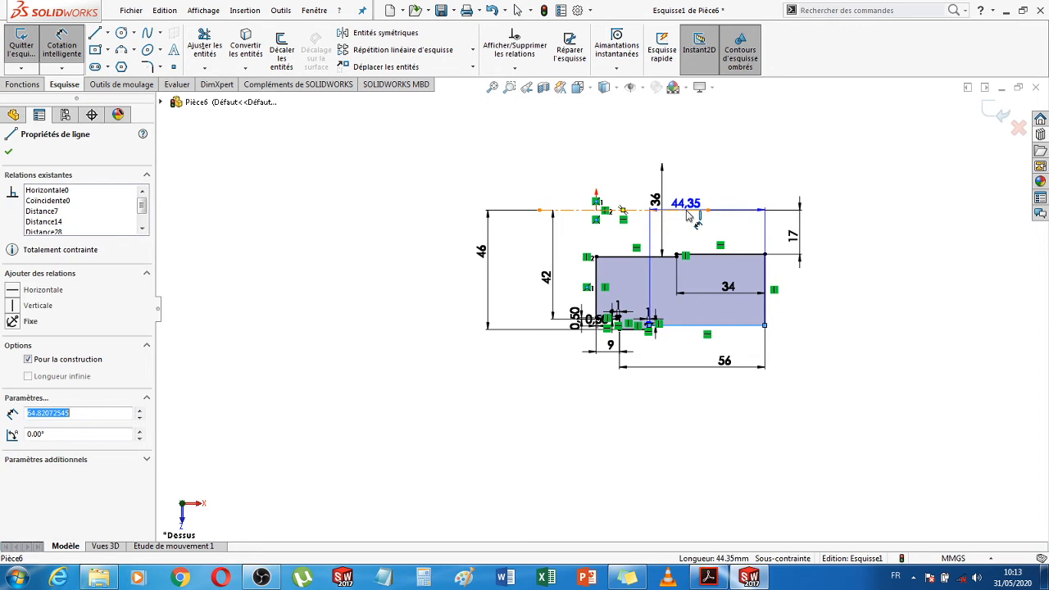
{"action": "left_click", "coordinate": [895, 254]}
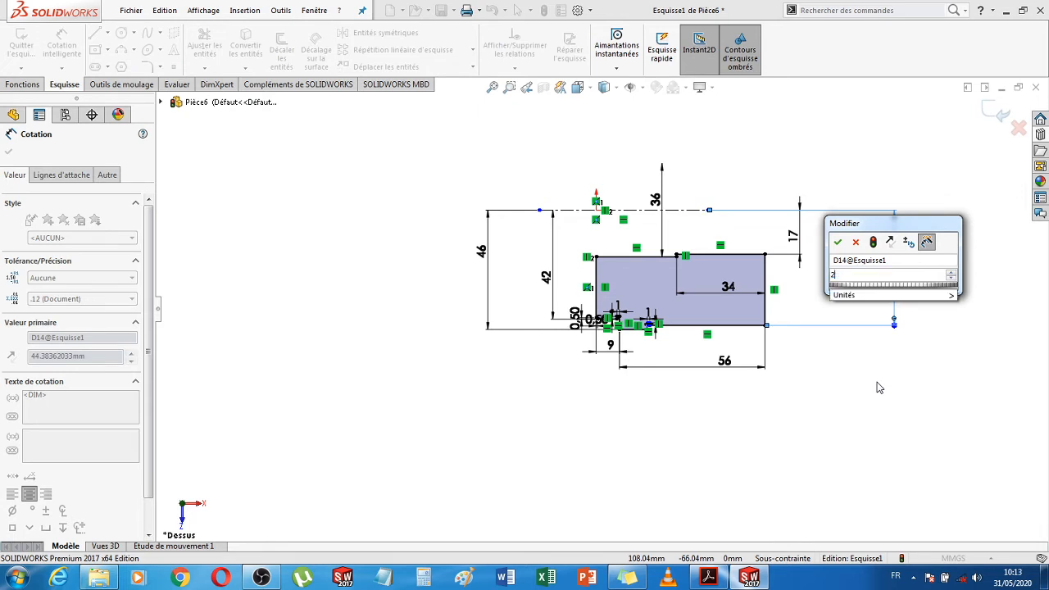
{"action": "key", "text": "Return"}
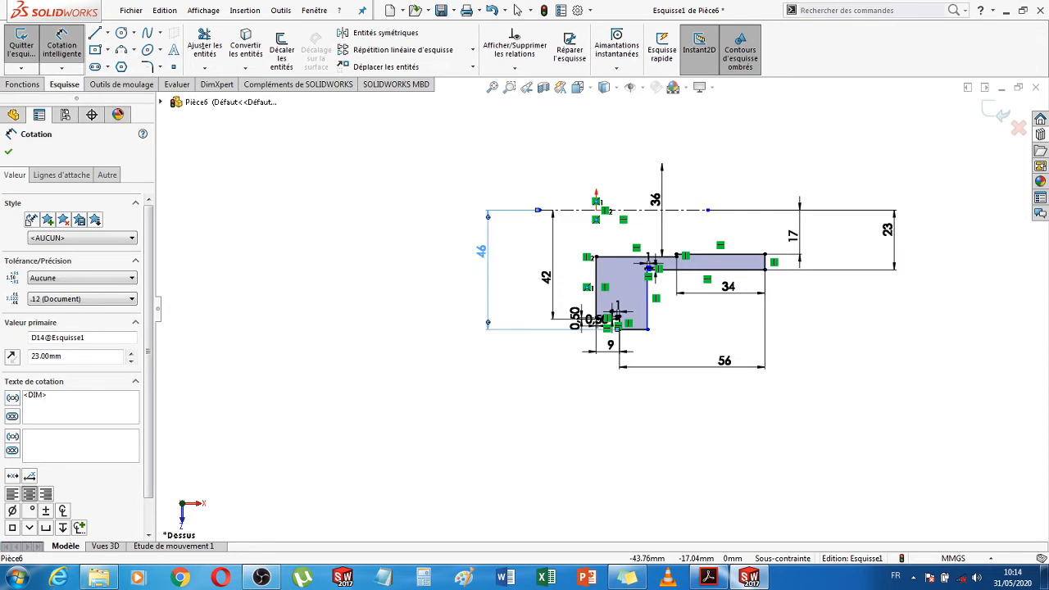
Set the distance from the centreline to the outer edge of the 9 mm left end section to 21 mm
{"action": "double_click", "coordinate": [483, 254]}
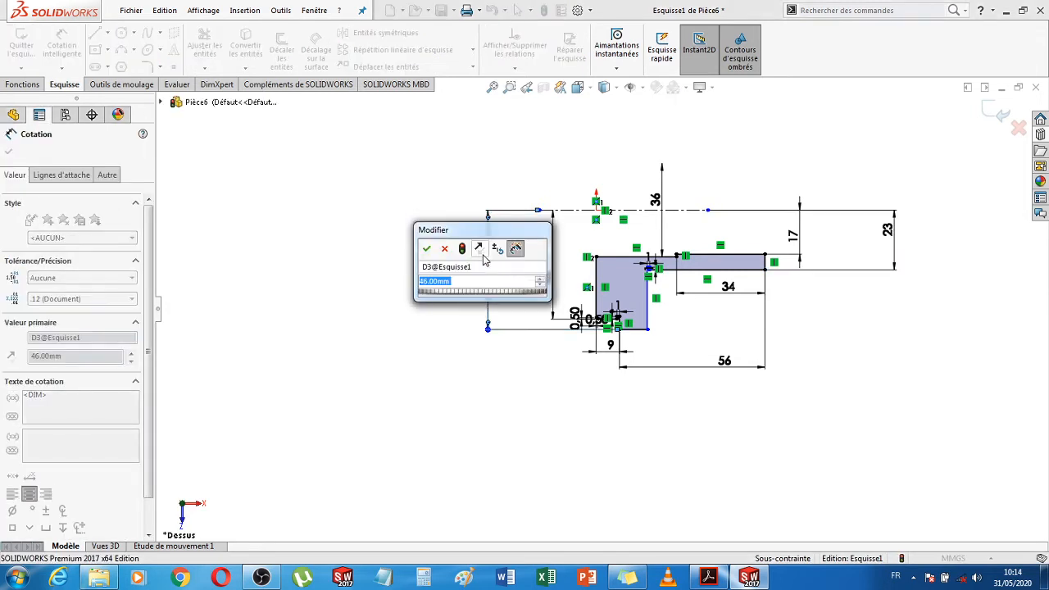
{"action": "left_click", "coordinate": [446, 248]}
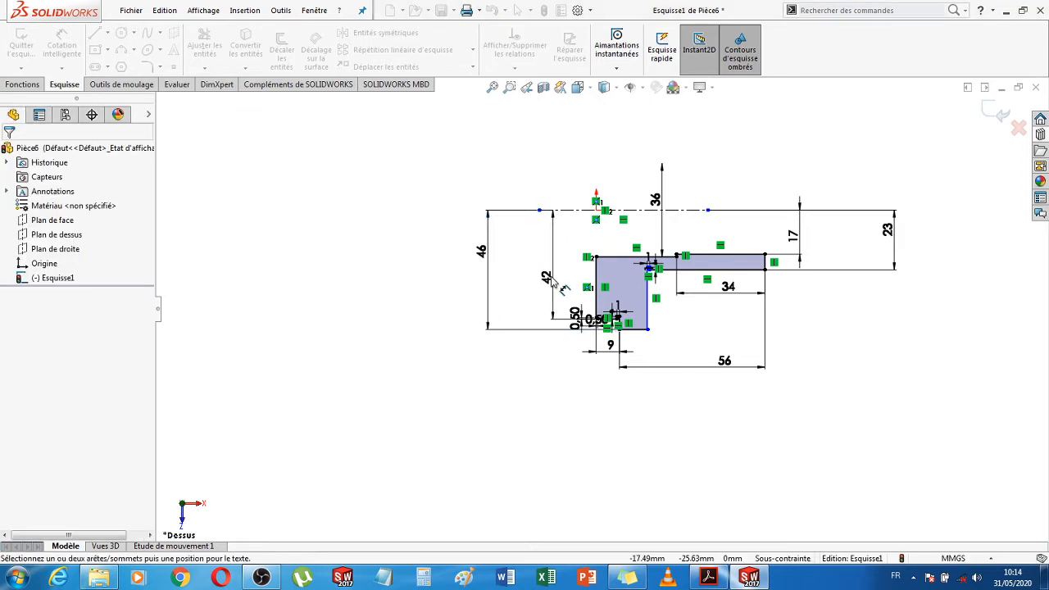
{"action": "left_click", "coordinate": [548, 277]}
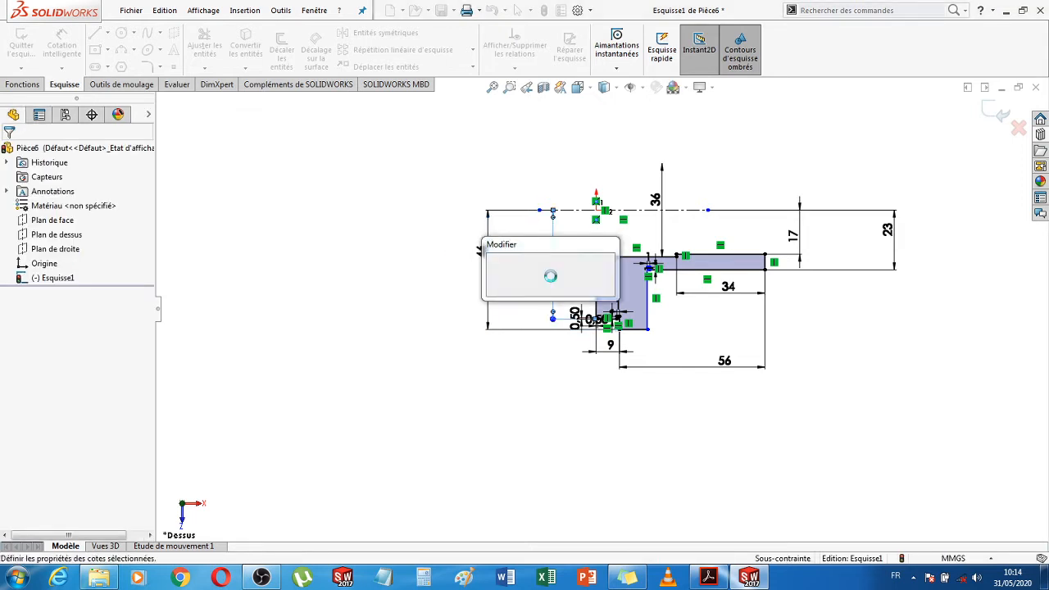
{"action": "type", "text": "21"}
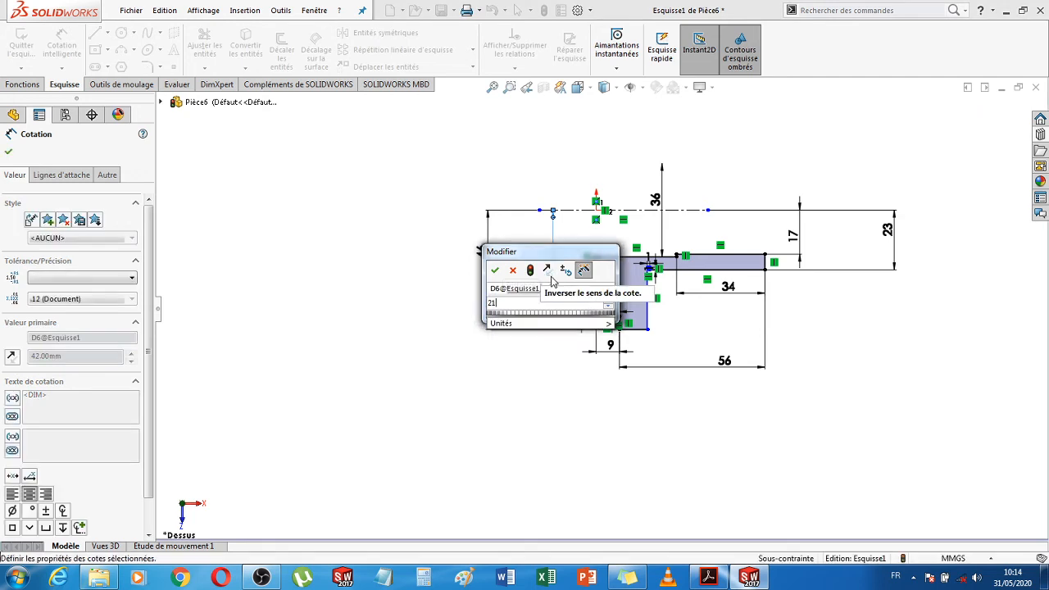
{"action": "key", "text": "Return"}
Set the distance from the centreline to the outer edge of the collar to 23 mm
{"action": "left_click", "coordinate": [495, 261]}
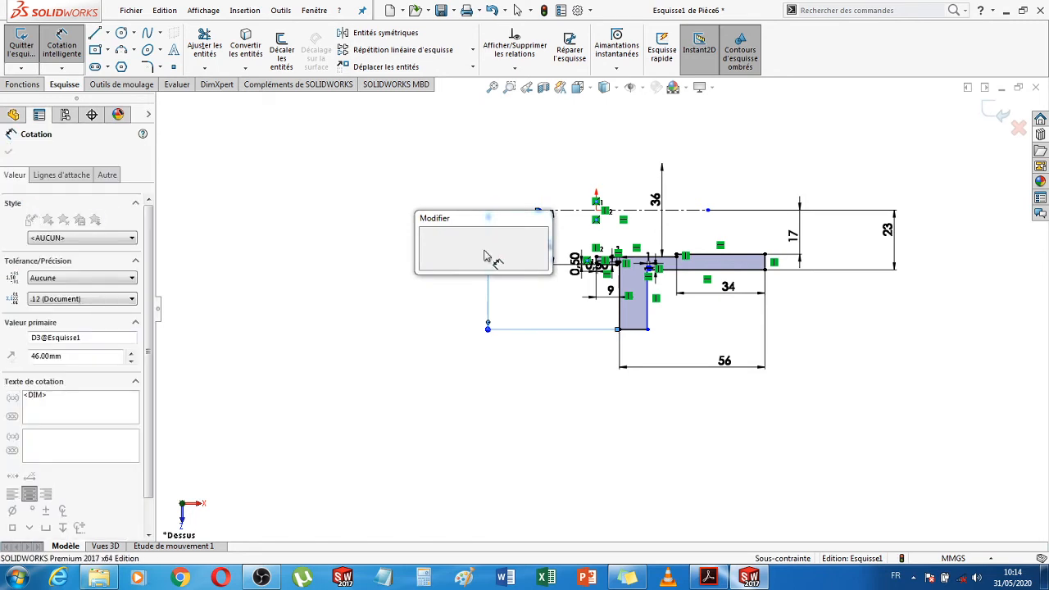
{"action": "type", "text": "23"}
{"action": "key", "text": "Return"}
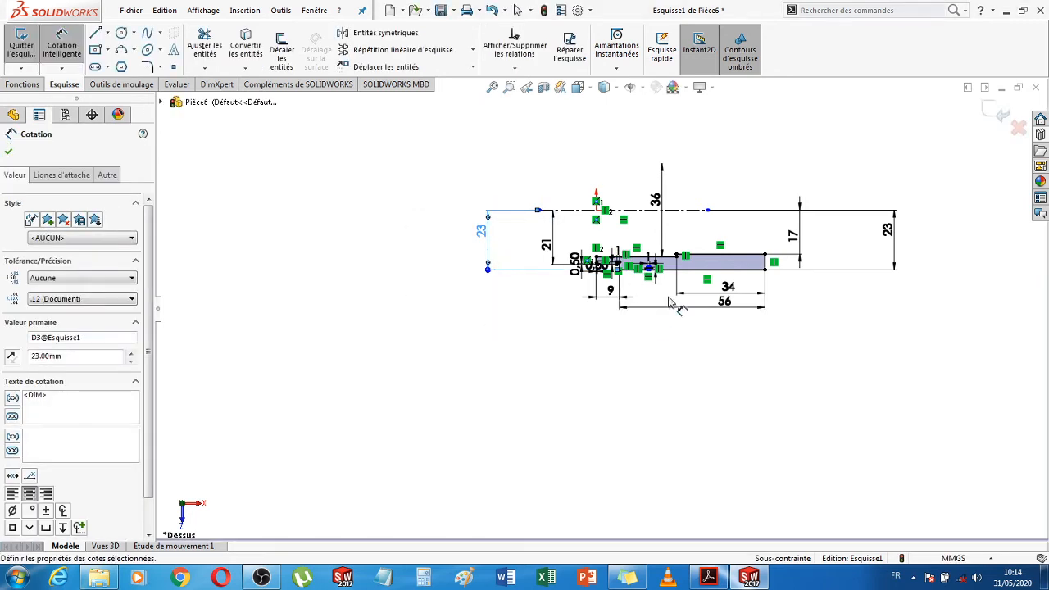
Dimension the length of the collar's outer edge between the two relief grooves and set it to 6 mm
{"action": "scroll", "coordinate": [679, 270], "scroll_direction": "down", "scroll_amount": 5}
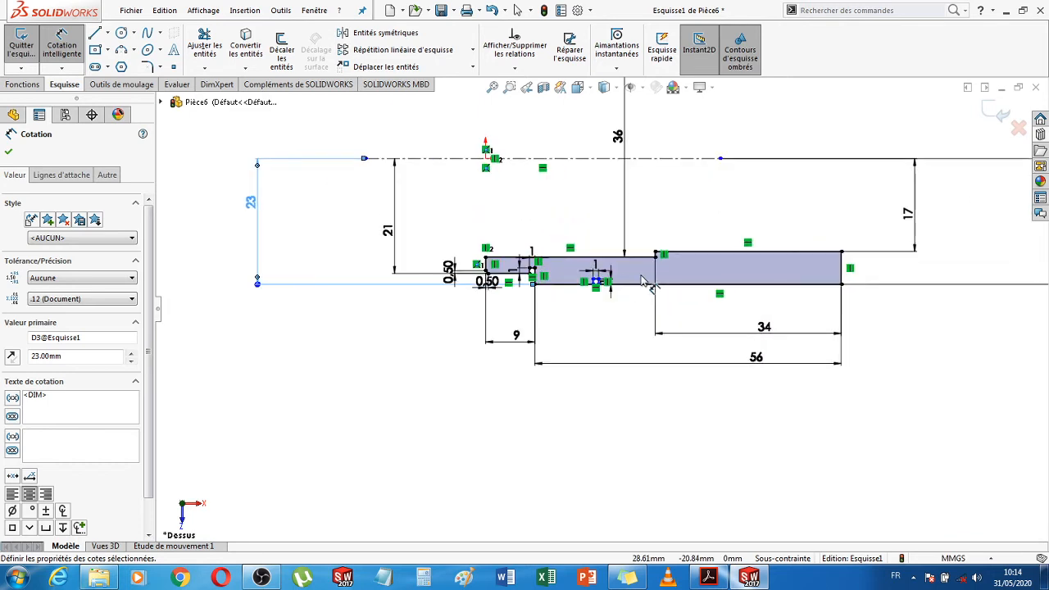
{"action": "scroll", "coordinate": [590, 290], "scroll_direction": "down", "scroll_amount": 4}
{"action": "scroll", "coordinate": [545, 377], "scroll_direction": "down", "scroll_amount": 1}
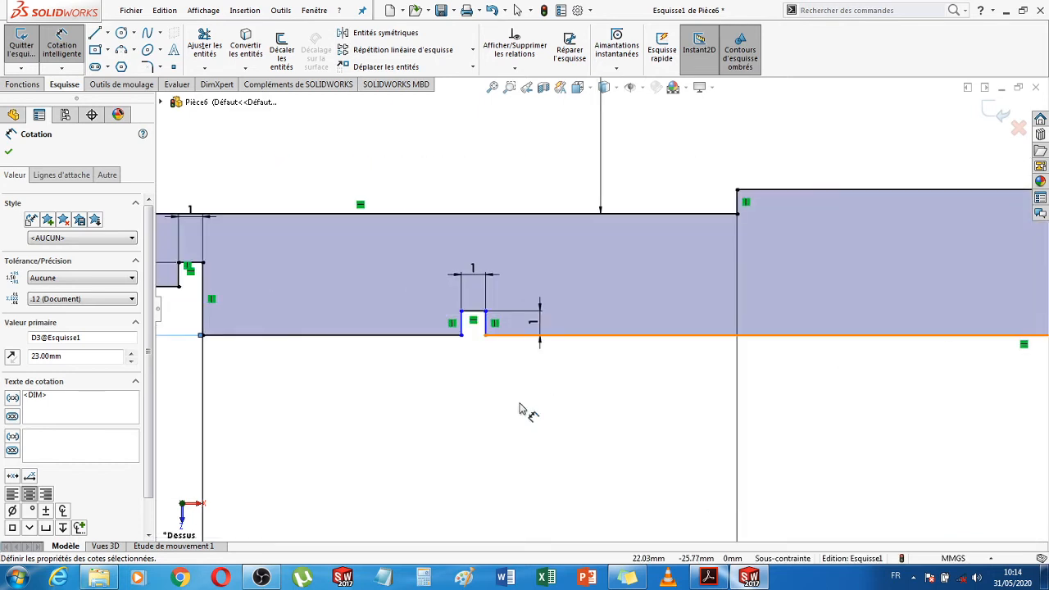
{"action": "left_click", "coordinate": [516, 402]}
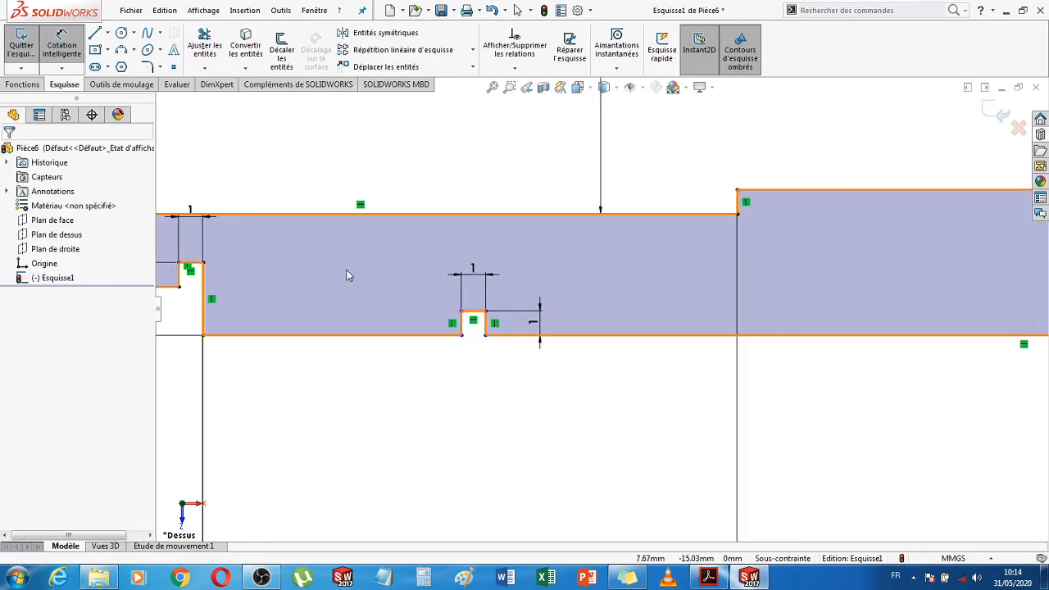
{"action": "key", "text": "Escape"}
{"action": "key", "text": "Return"}
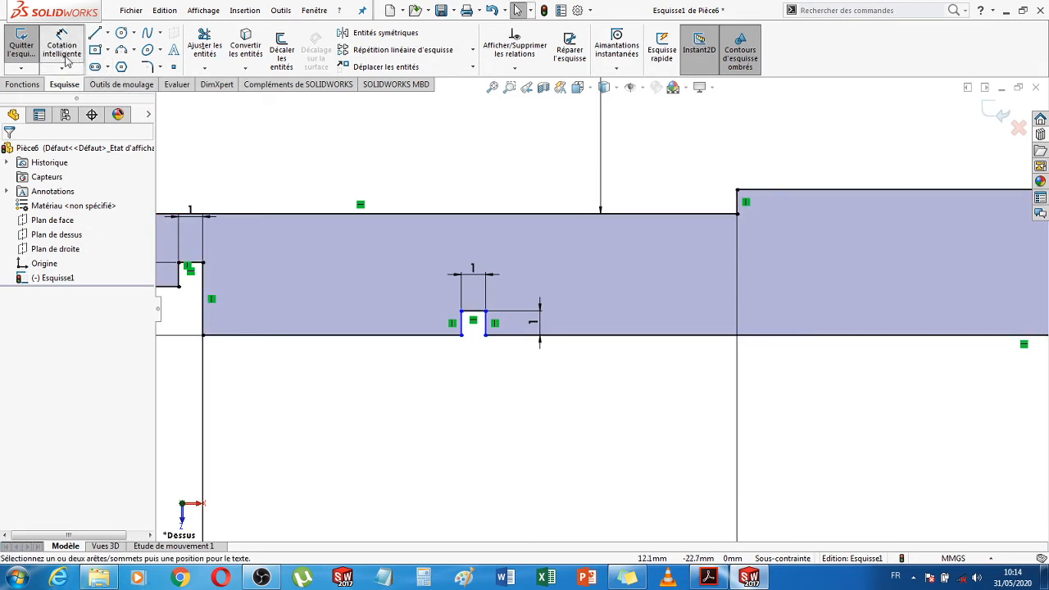
{"action": "left_click", "coordinate": [334, 339]}
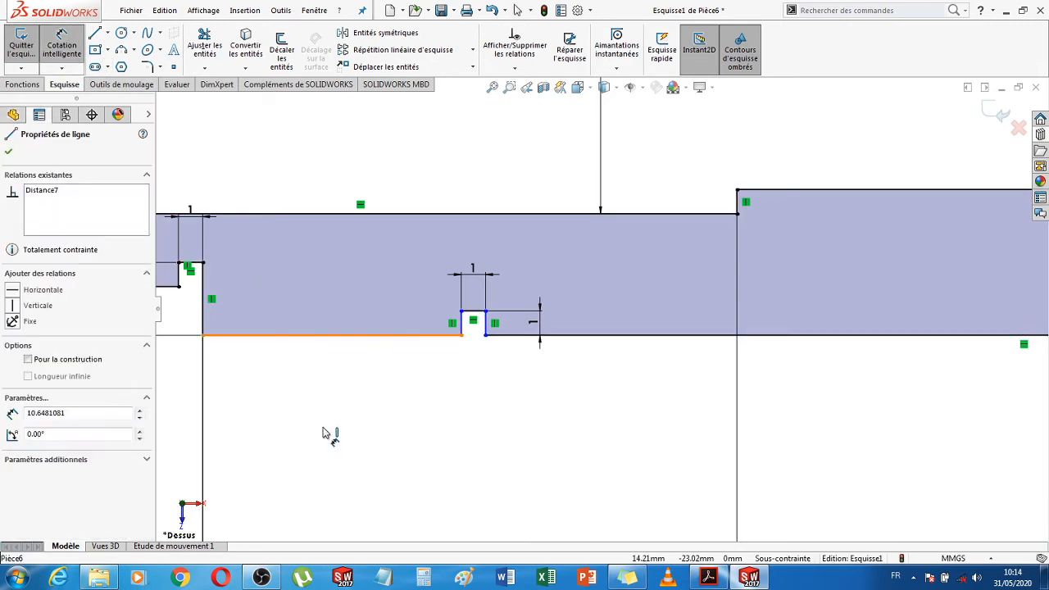
{"action": "left_click", "coordinate": [321, 447]}
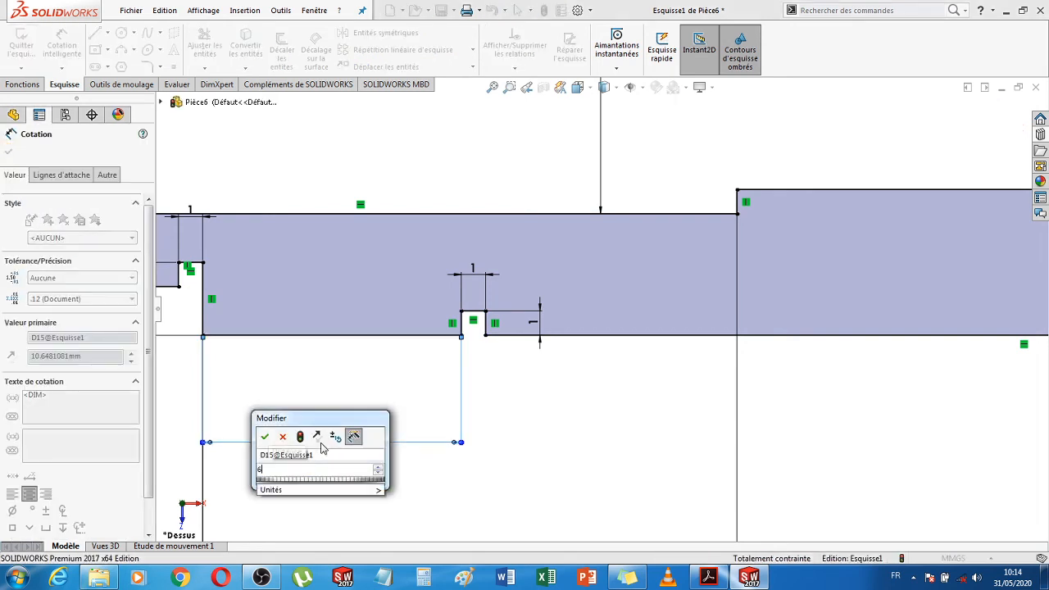
{"action": "key", "text": "Return"}
Check the bushing sketch's dimensions against the FBC drawing in the DME_F.PDF catalogue in Adobe Acrobat, returning to SOLIDWORKS
{"action": "left_click", "coordinate": [709, 578]}
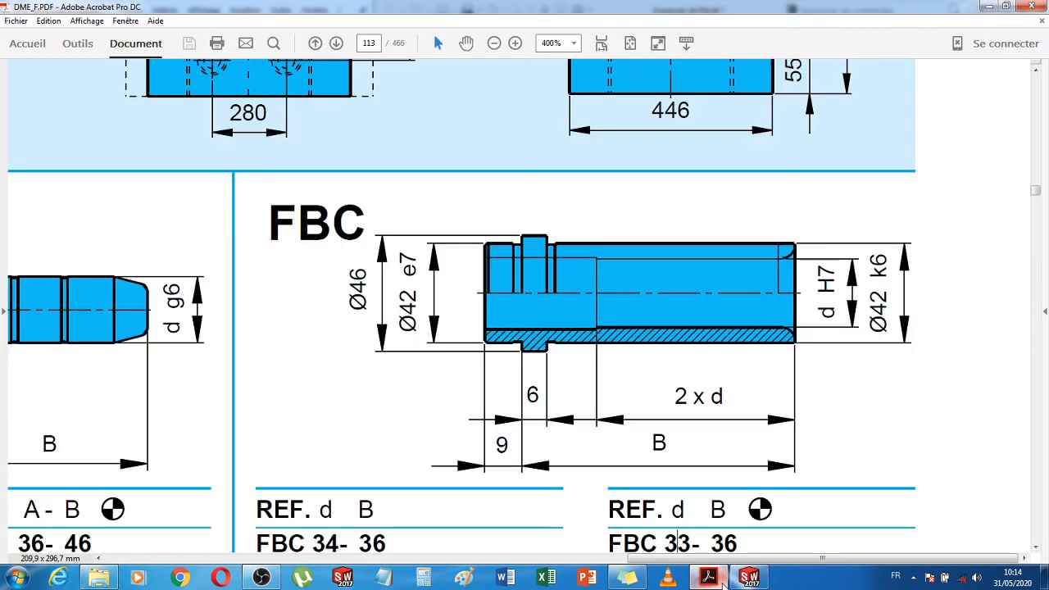
{"action": "left_click", "coordinate": [749, 578]}
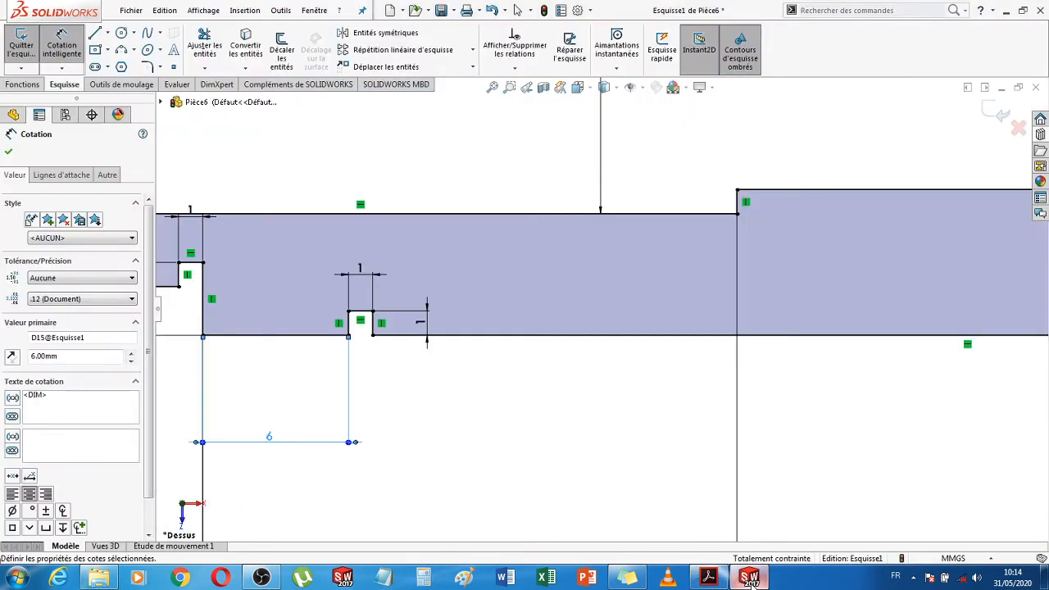
{"action": "scroll", "coordinate": [555, 449], "scroll_direction": "up", "scroll_amount": 2}
{"action": "scroll", "coordinate": [558, 451], "scroll_direction": "up", "scroll_amount": 2}
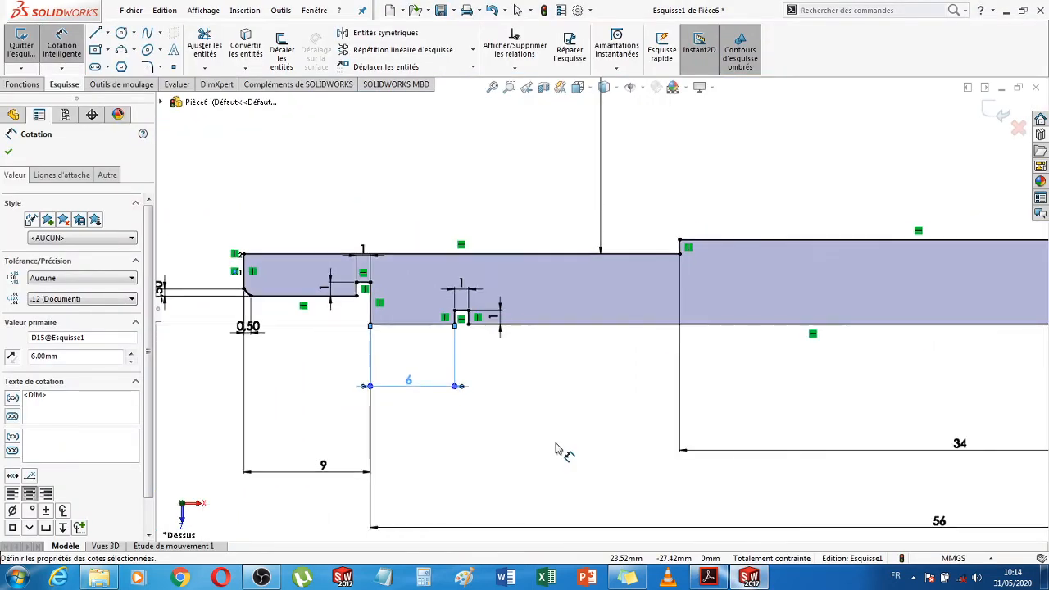
{"action": "scroll", "coordinate": [902, 418], "scroll_direction": "up", "scroll_amount": 3}
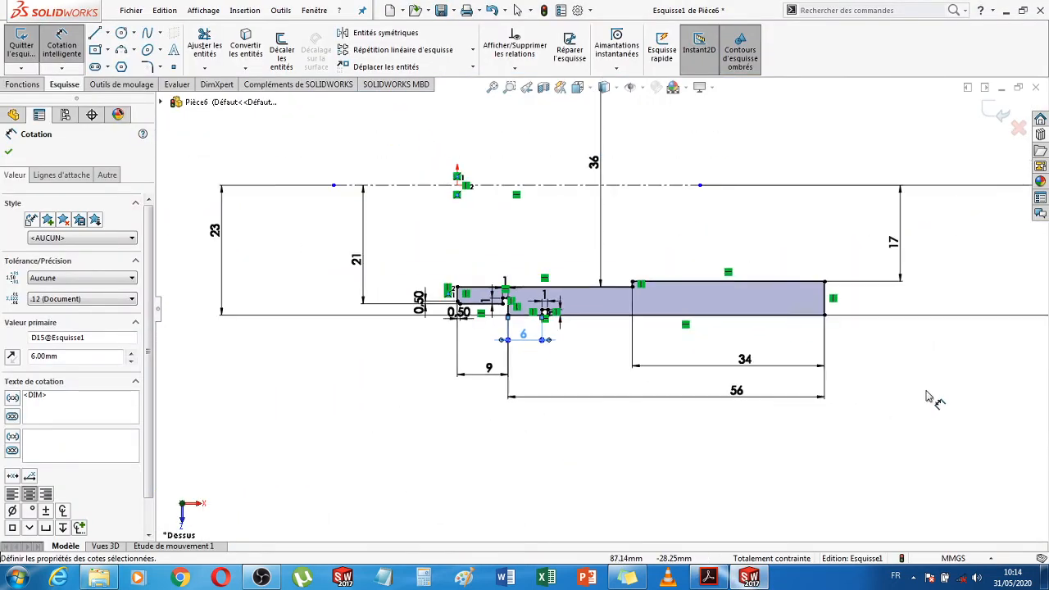
{"action": "left_click", "coordinate": [752, 578]}
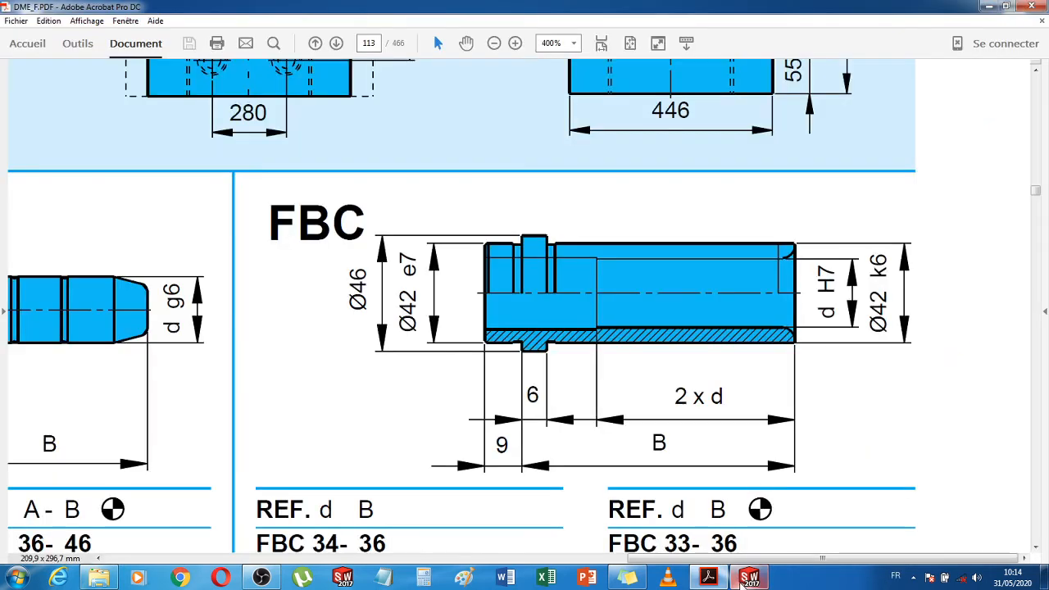
{"action": "left_click", "coordinate": [748, 578]}
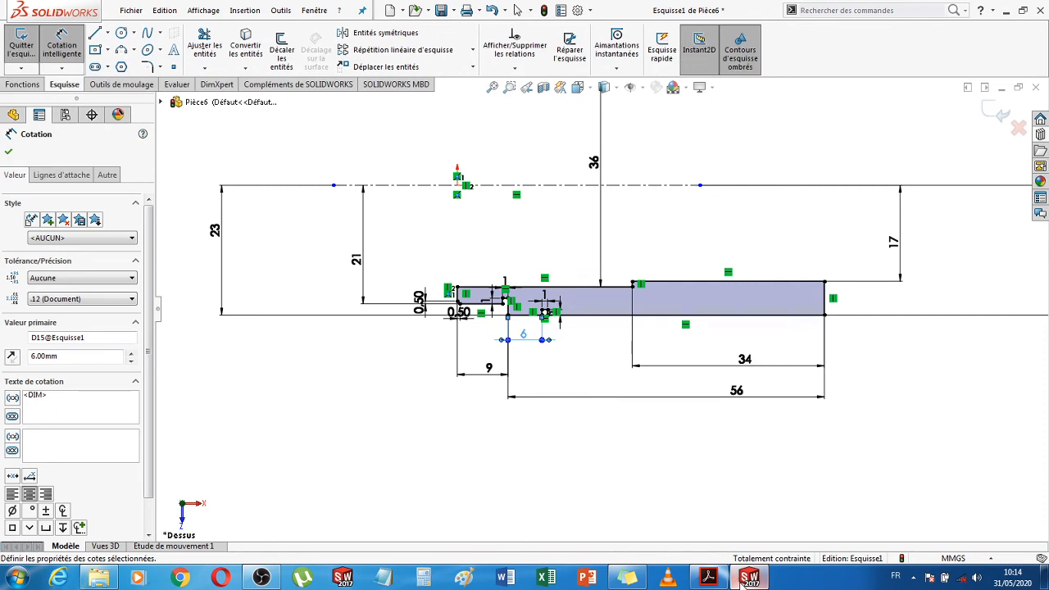
{"action": "scroll", "coordinate": [866, 468], "scroll_direction": "up", "scroll_amount": 3}
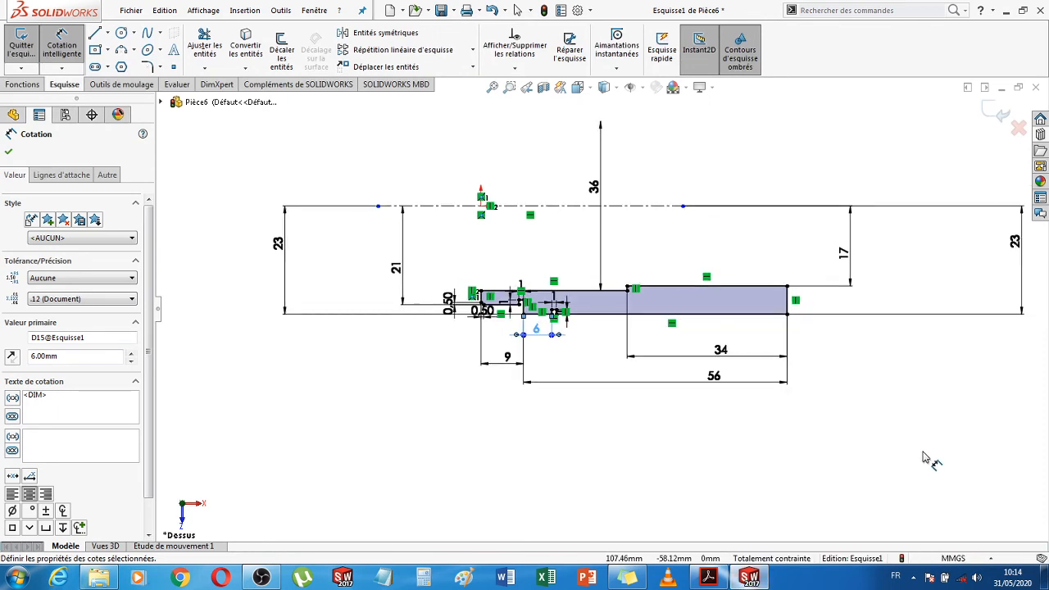
Exit the finished sketch and revolve the bushing profile about the centreline into a solid
{"action": "left_click", "coordinate": [996, 112]}
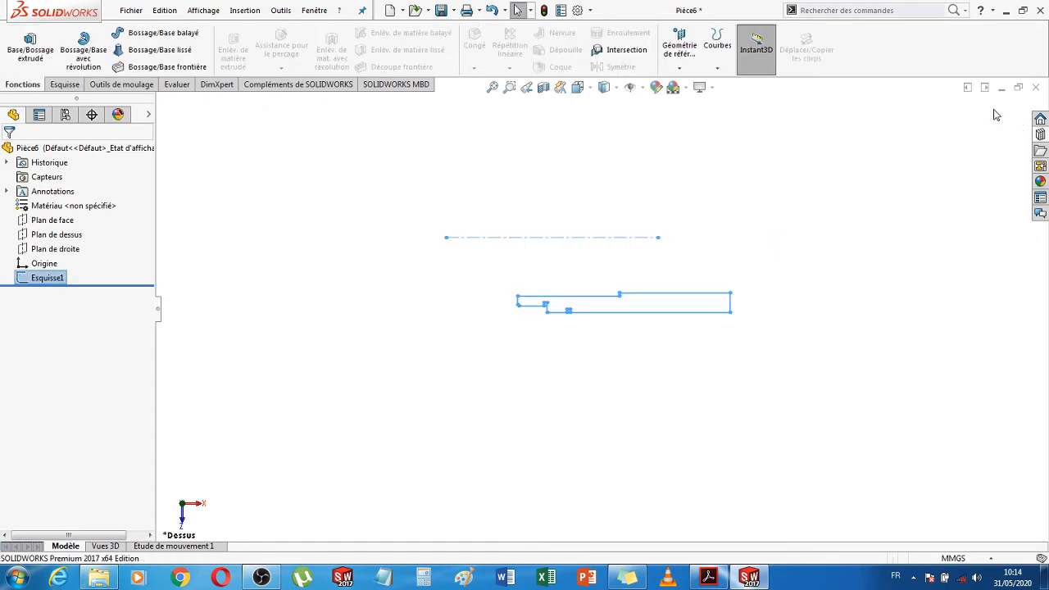
{"action": "left_click", "coordinate": [503, 238]}
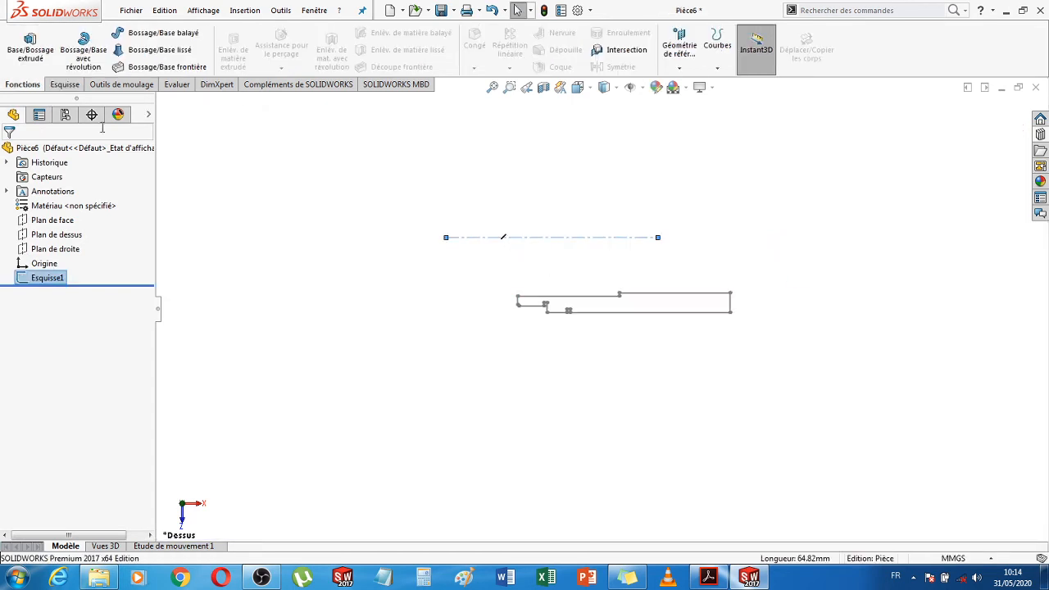
{"action": "left_click", "coordinate": [80, 53]}
{"action": "left_click", "coordinate": [8, 151]}
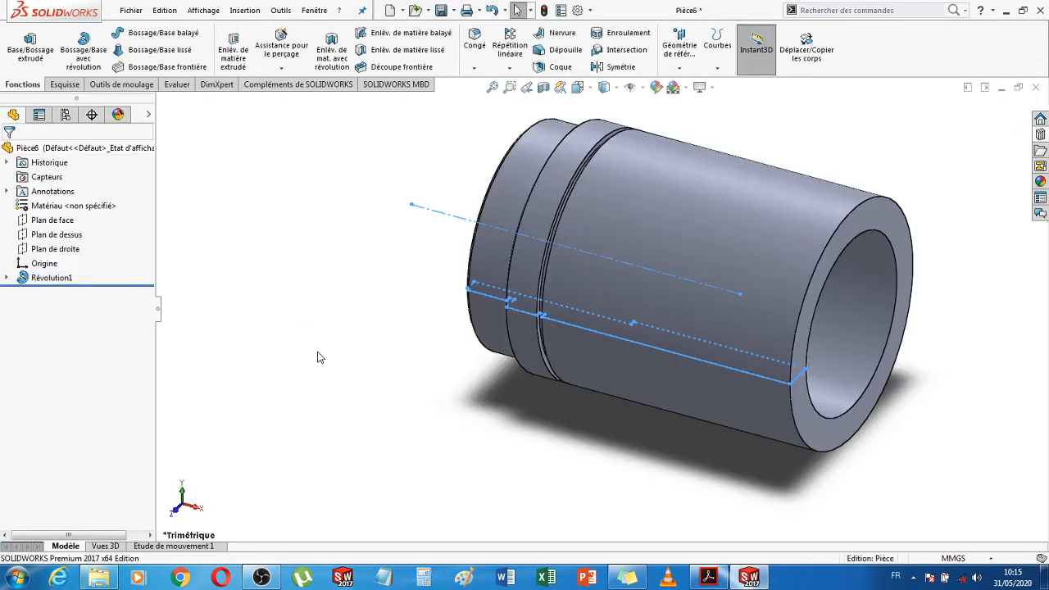
{"action": "mouse_move", "coordinate": [319, 356]}
{"action": "middle_mouse_down"}
{"action": "mouse_move", "coordinate": [491, 380]}
{"action": "mouse_move", "coordinate": [484, 410]}
{"action": "mouse_move", "coordinate": [427, 375]}
{"action": "mouse_move", "coordinate": [432, 313]}
{"action": "mouse_move", "coordinate": [480, 405]}
{"action": "mouse_move", "coordinate": [484, 392]}
{"action": "middle_mouse_up"}
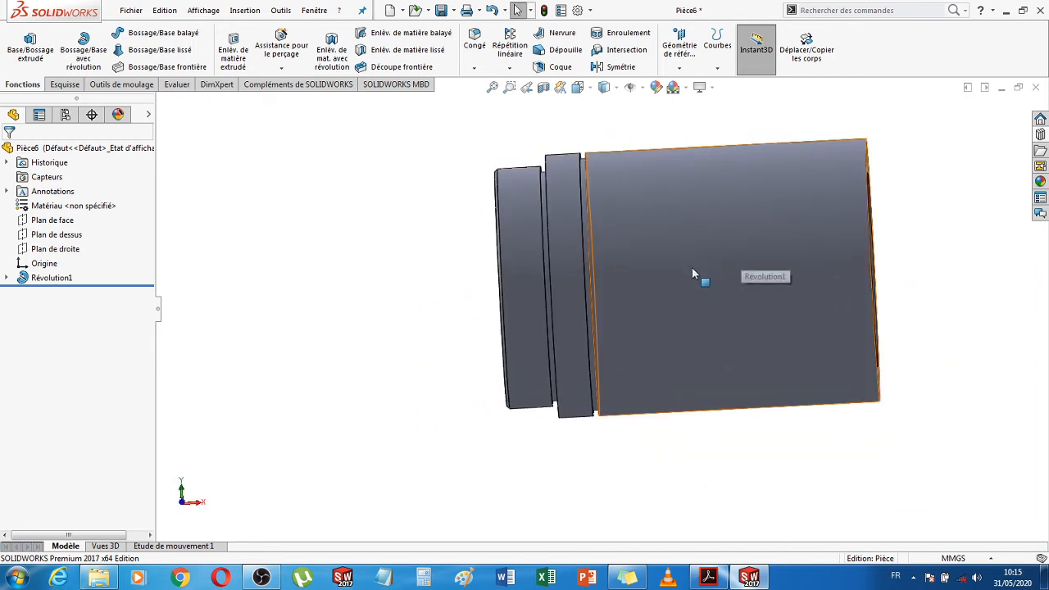
Edit the revolve's sketch, set the distance from the centreline to the long body's outer edge to 21 mm, and exit the sketch
{"action": "left_click", "coordinate": [6, 278]}
{"action": "left_click", "coordinate": [53, 293]}
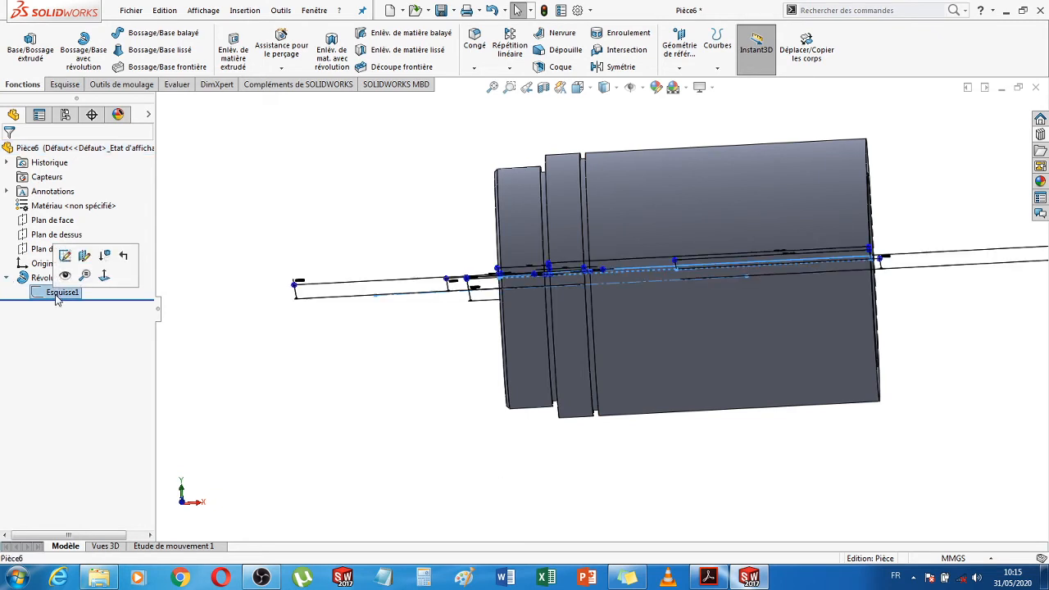
{"action": "left_click", "coordinate": [64, 251]}
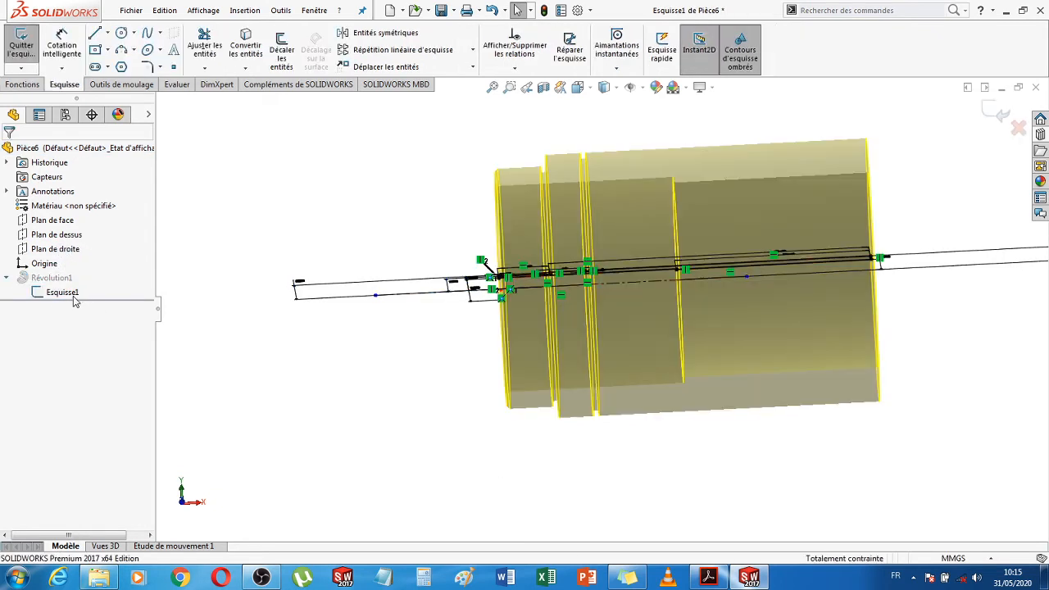
{"action": "right_click", "coordinate": [64, 293]}
{"action": "left_click", "coordinate": [102, 275]}
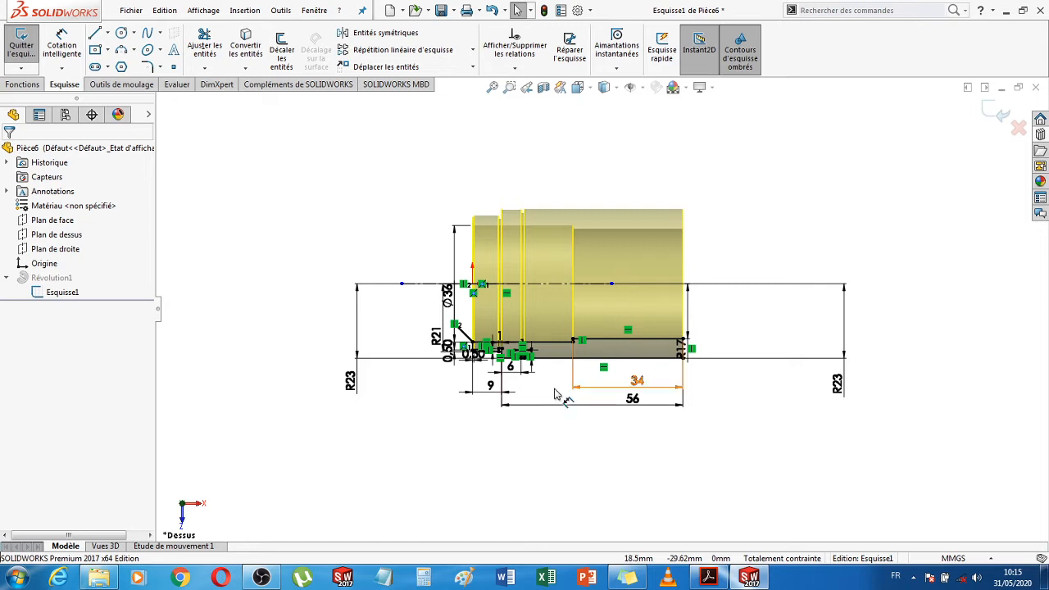
{"action": "scroll", "coordinate": [453, 364], "scroll_direction": "down", "scroll_amount": 5}
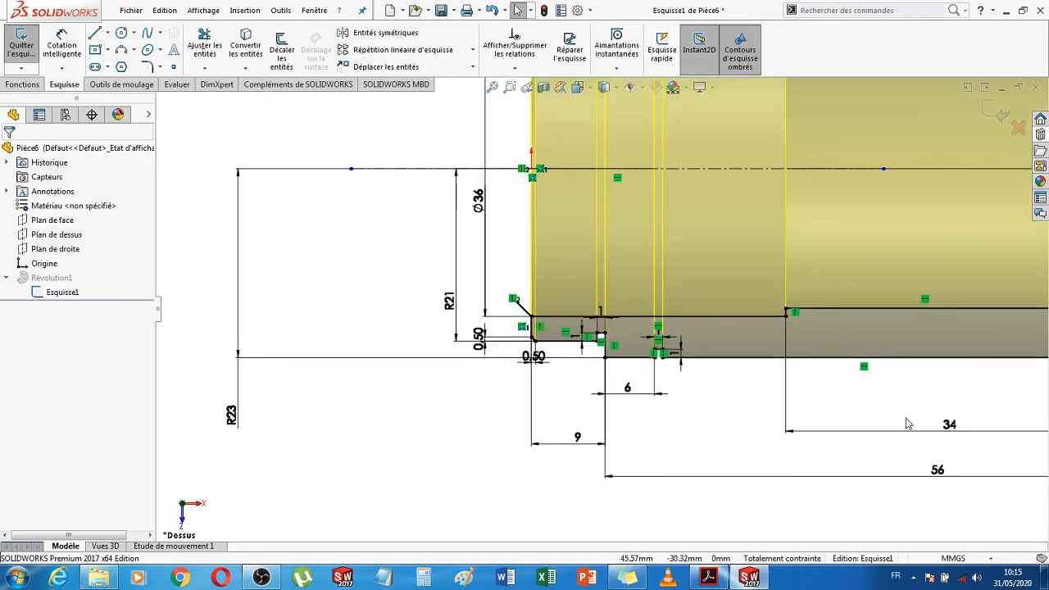
{"action": "key", "text": "f"}
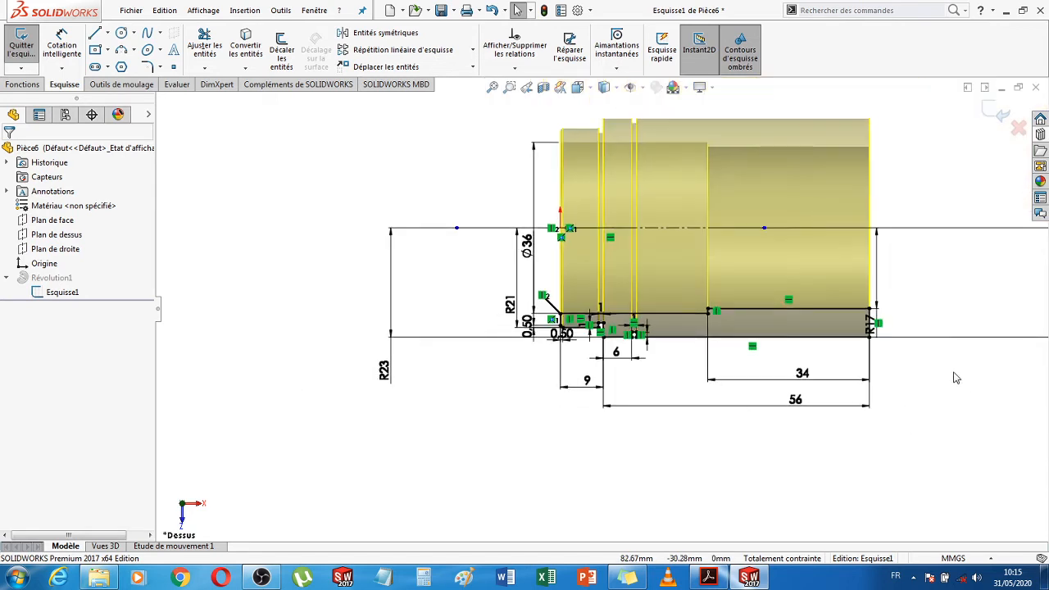
{"action": "scroll", "coordinate": [964, 378], "scroll_direction": "up", "scroll_amount": 2}
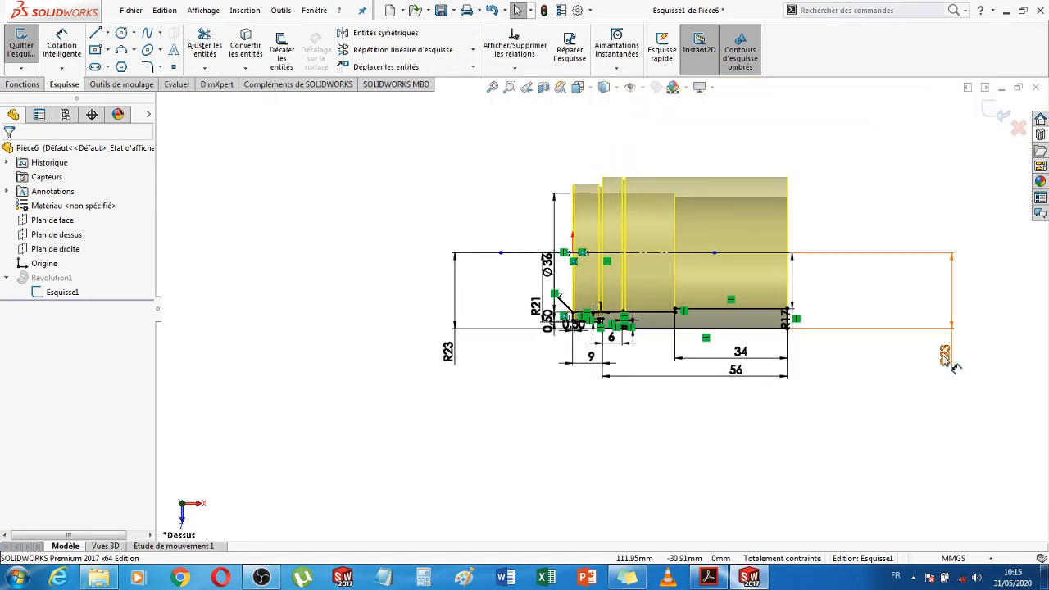
{"action": "double_click", "coordinate": [953, 366]}
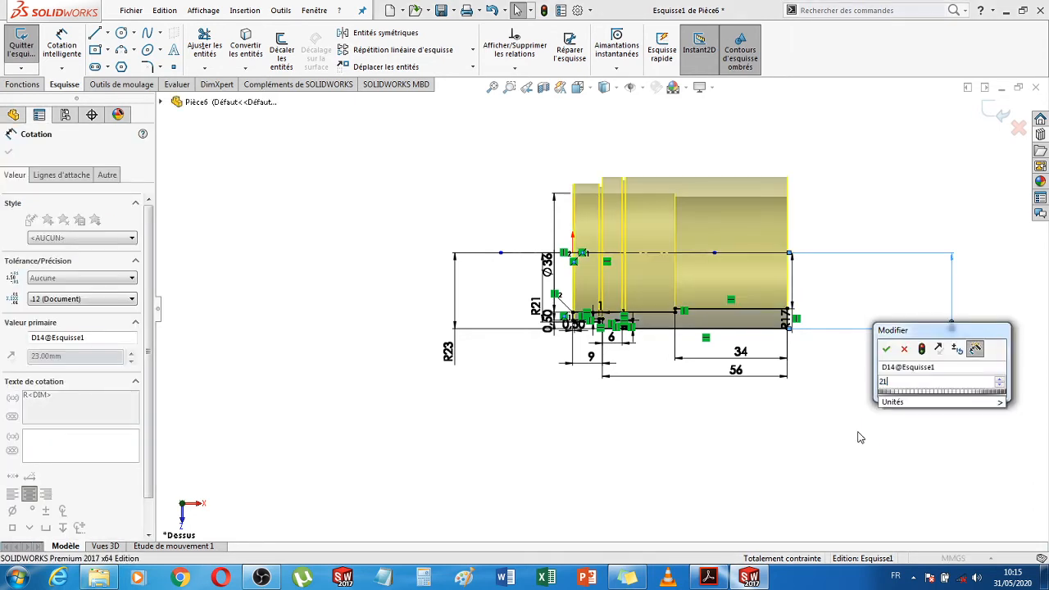
{"action": "type", "text": "21"}
{"action": "key", "text": "Return"}
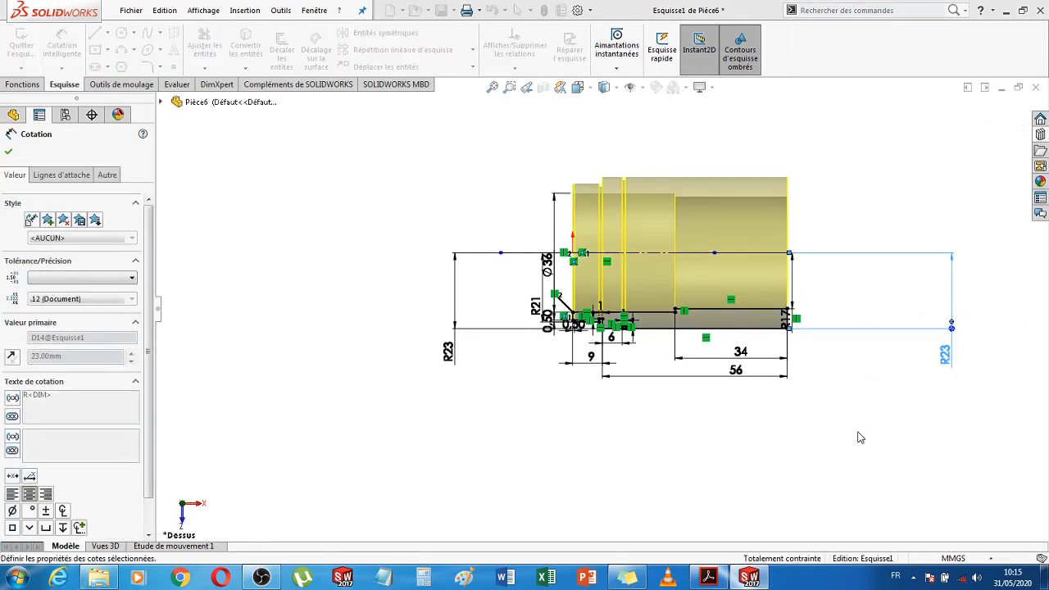
{"action": "left_click", "coordinate": [989, 111]}
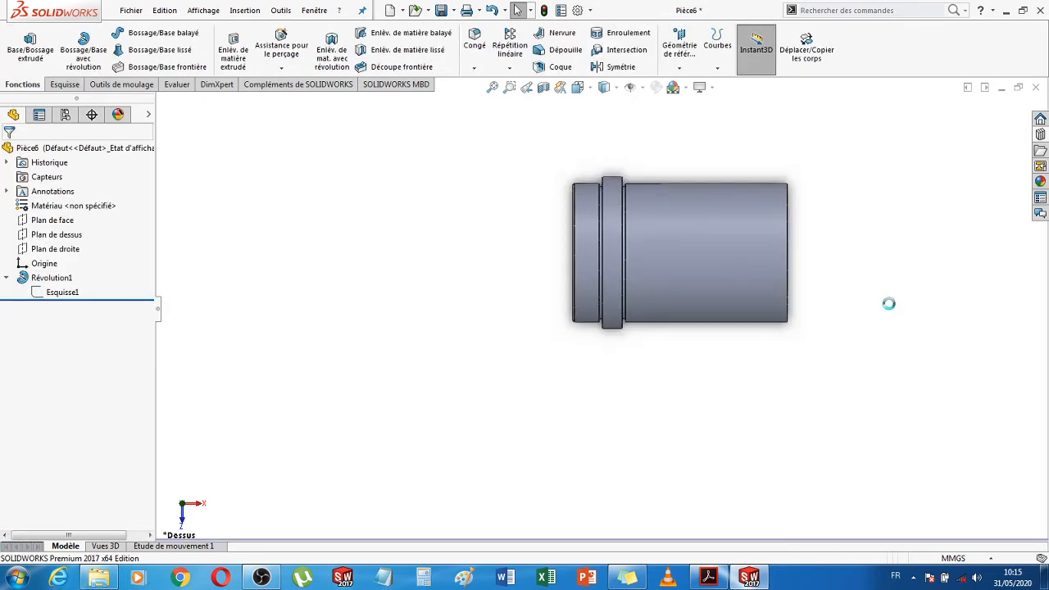
Inspect the bushing from both ends and compare it with the FBC drawing in Adobe Acrobat, returning to SOLIDWORKS
{"action": "middle_click_drag", "start_coordinate": [858, 334], "coordinate": [646, 343]}
{"action": "scroll", "coordinate": [726, 272], "scroll_direction": "down", "scroll_amount": 5}
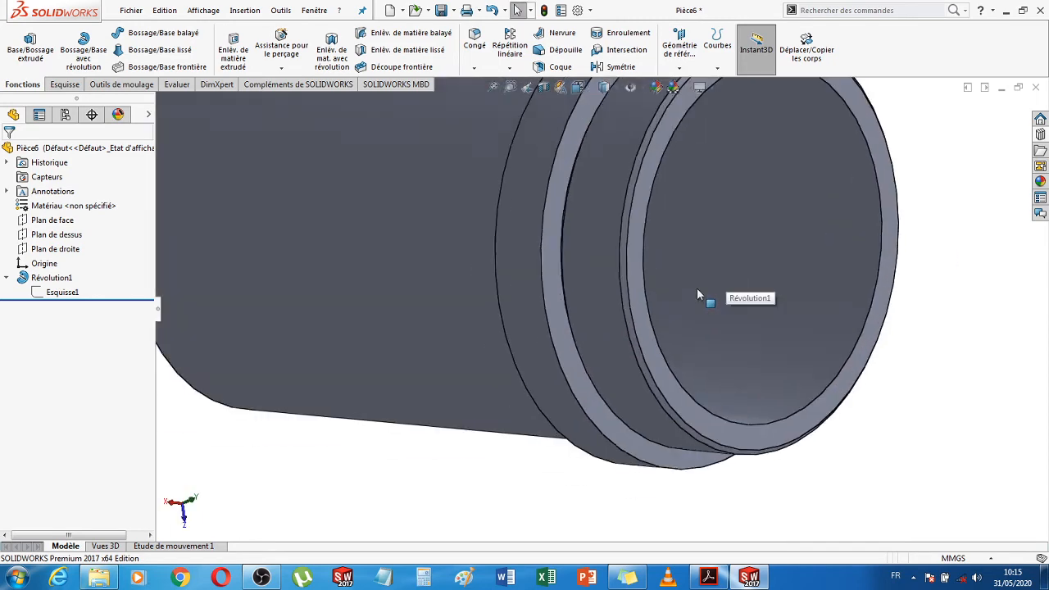
{"action": "scroll", "coordinate": [697, 288], "scroll_direction": "up", "scroll_amount": 6}
{"action": "middle_click_drag", "start_coordinate": [358, 331], "coordinate": [319, 313]}
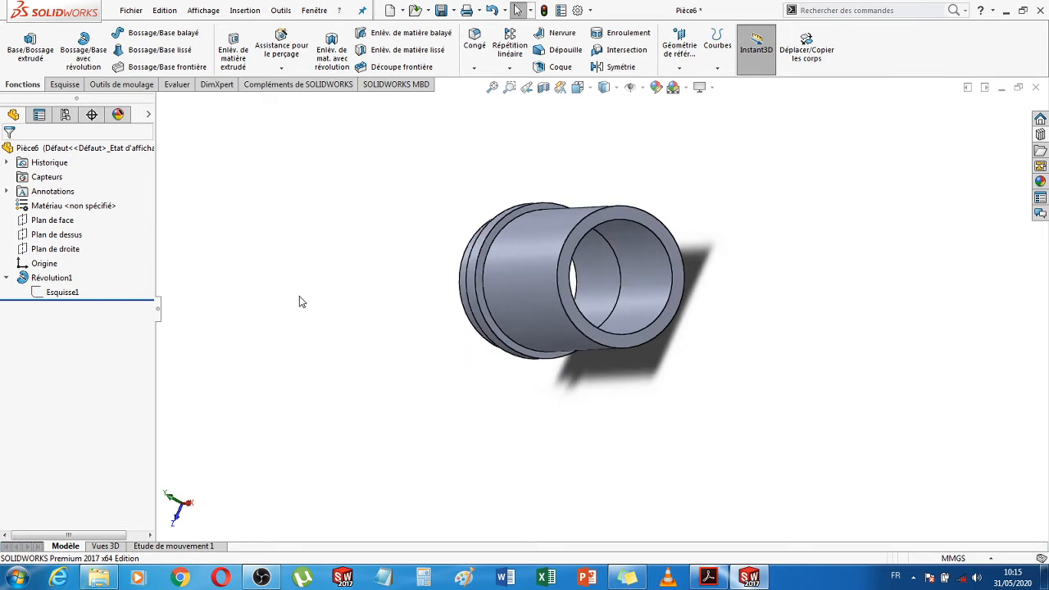
{"action": "left_click", "coordinate": [710, 577]}
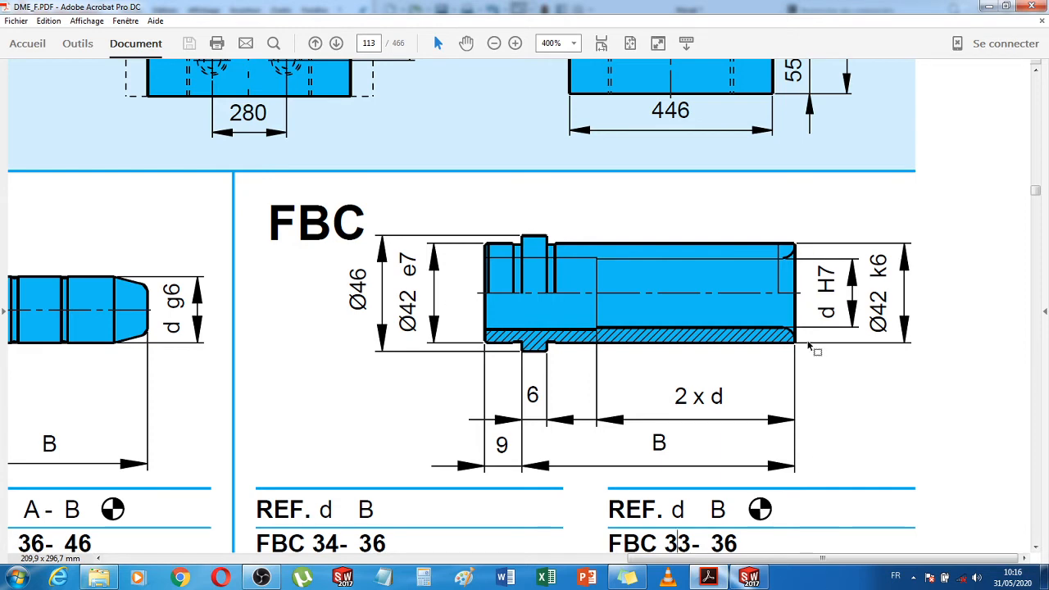
{"action": "left_click", "coordinate": [749, 577]}
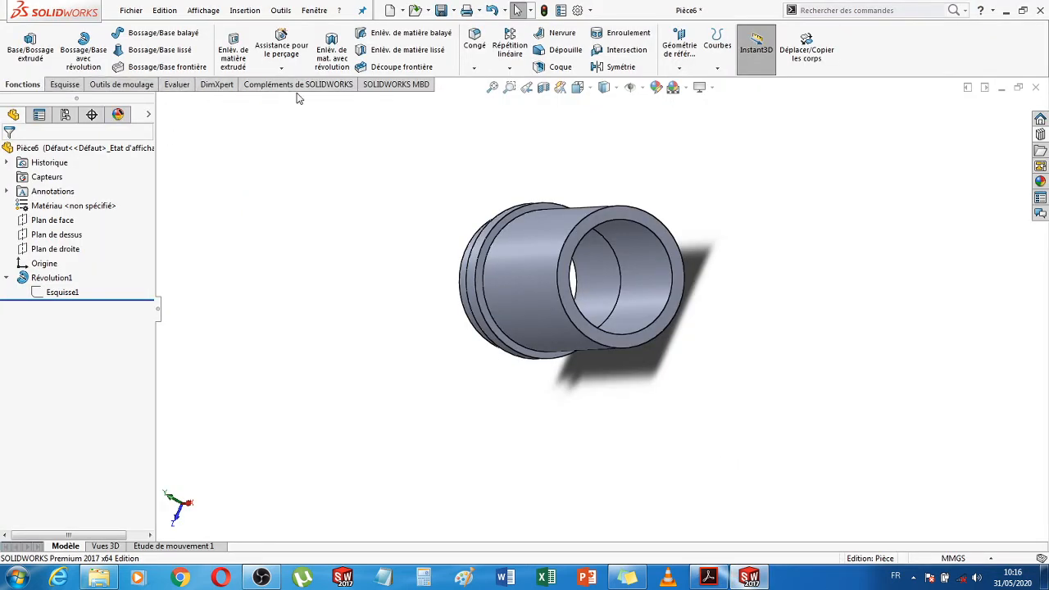
Fillet the inner bore edge at the bushing's long plain end with a radius of 2.5 mm
{"action": "left_click", "coordinate": [474, 45]}
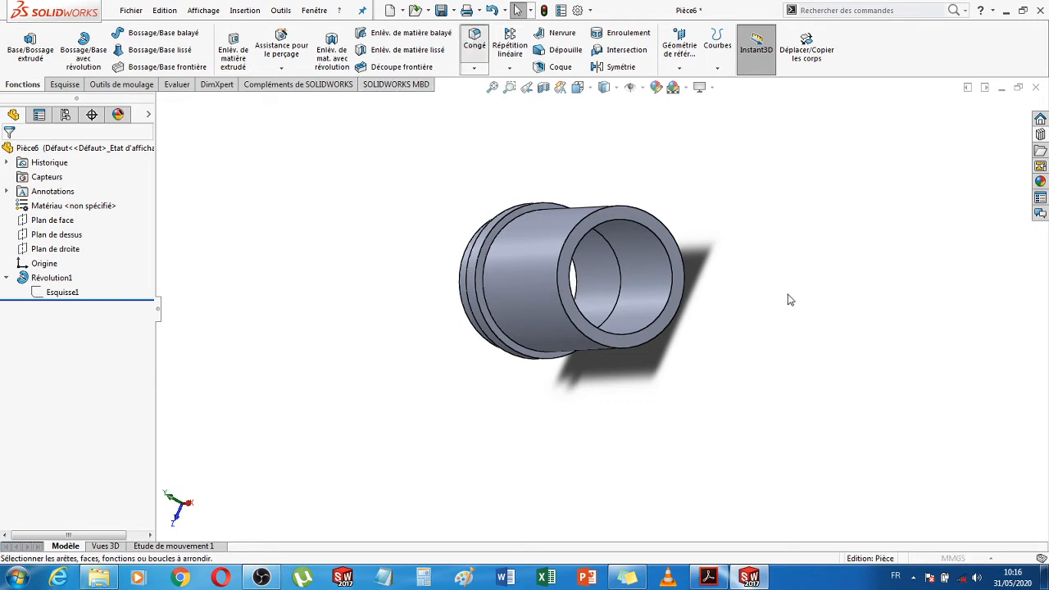
{"action": "middle_click_drag", "start_coordinate": [789, 286], "coordinate": [762, 229]}
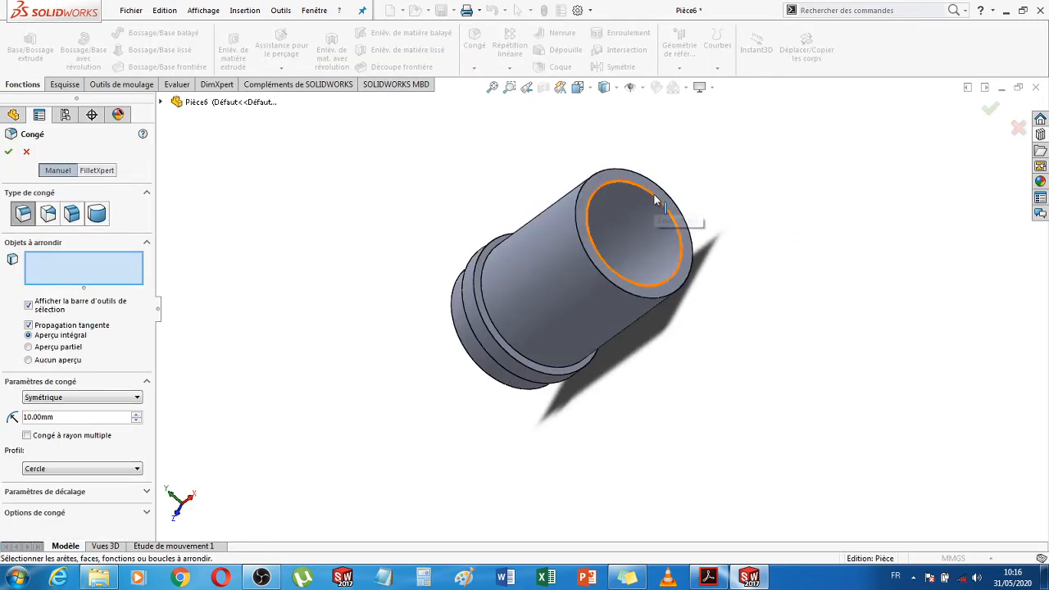
{"action": "left_click", "coordinate": [653, 194]}
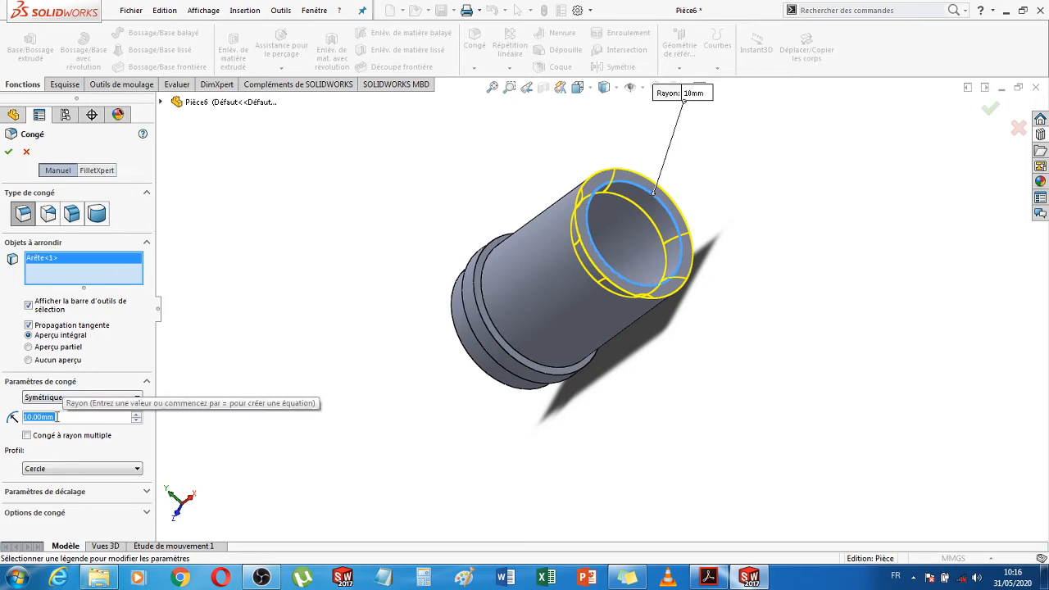
{"action": "type", "text": "3"}
{"action": "key", "text": "Return"}
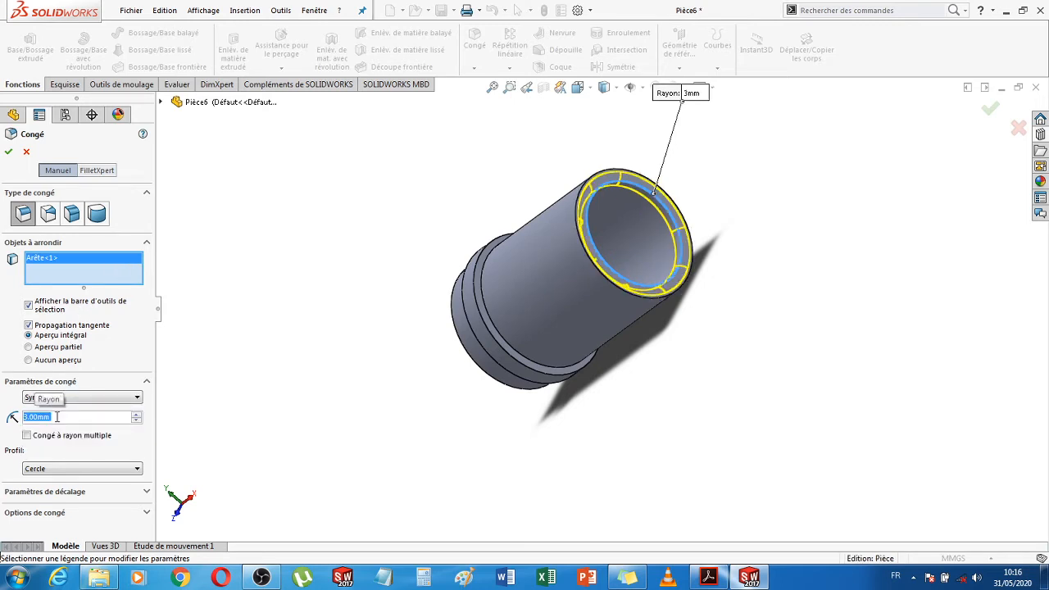
{"action": "scroll", "coordinate": [718, 296], "scroll_direction": "down", "scroll_amount": 5}
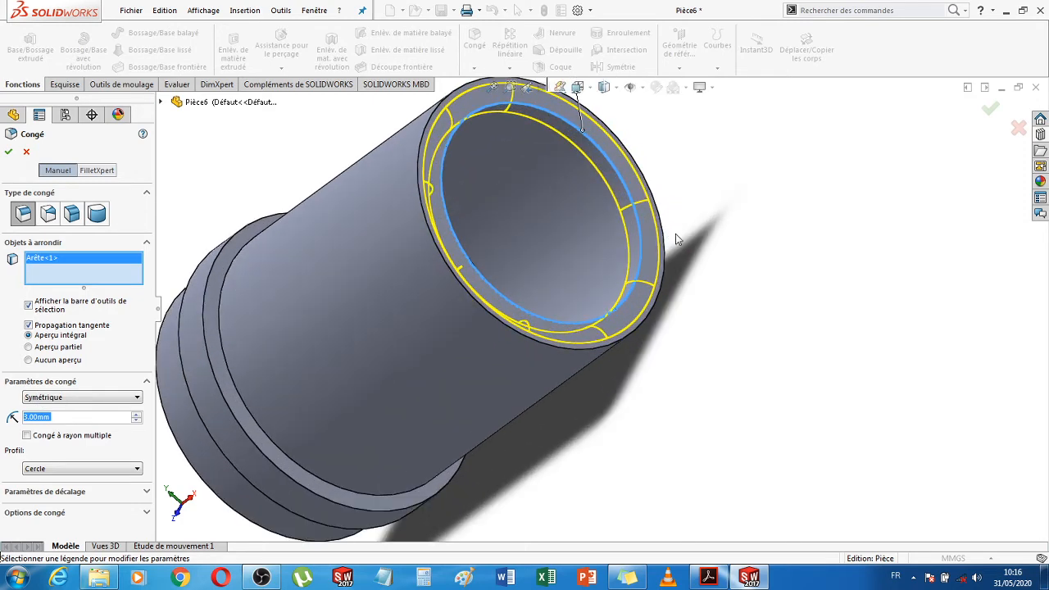
{"action": "middle_click_drag", "start_coordinate": [759, 274], "coordinate": [726, 304]}
{"action": "scroll", "coordinate": [620, 321], "scroll_direction": "up", "scroll_amount": 1}
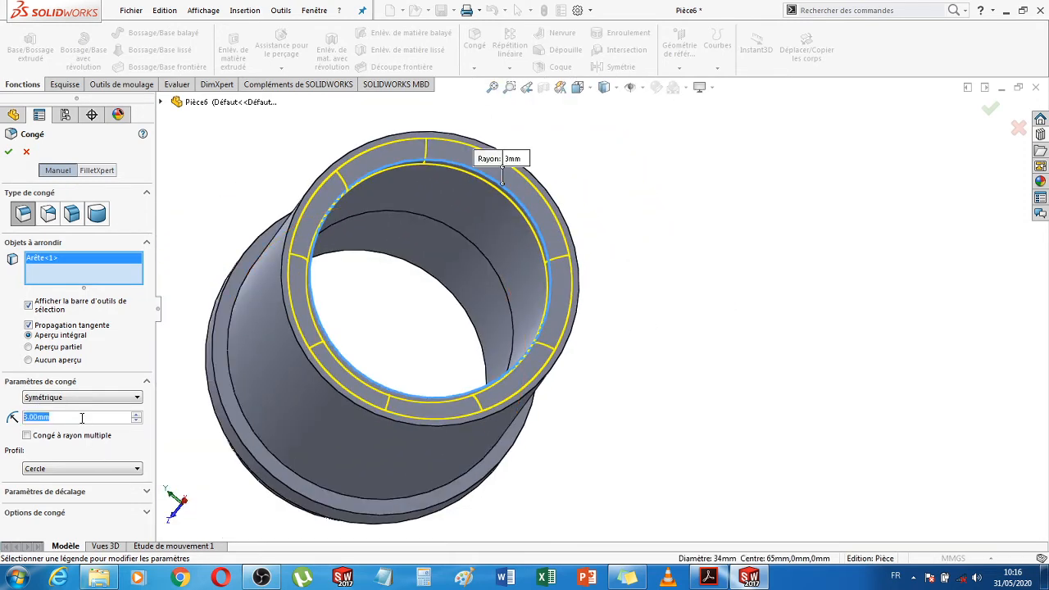
{"action": "type", "text": "2.5"}
{"action": "key", "text": "Return"}
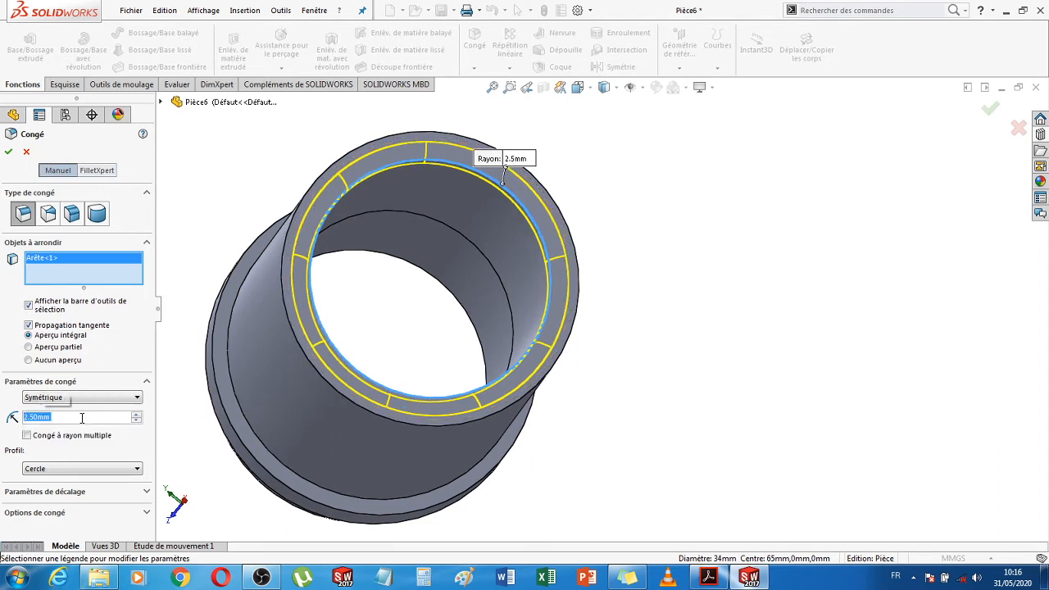
{"action": "left_click", "coordinate": [9, 152]}
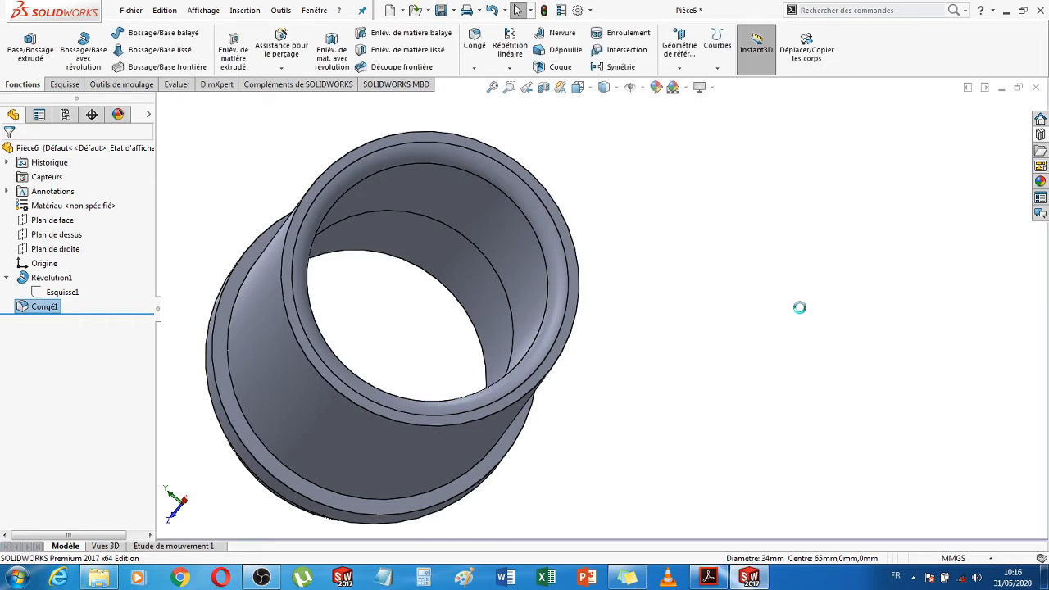
Save the finished bushing part as "douille épaulée FBC" in the TP 2 folder
{"action": "scroll", "coordinate": [644, 380], "scroll_direction": "up", "scroll_amount": 1}
{"action": "middle_click_drag", "start_coordinate": [643, 380], "coordinate": [520, 225]}
{"action": "scroll", "coordinate": [745, 384], "scroll_direction": "up", "scroll_amount": 2}
{"action": "scroll", "coordinate": [743, 337], "scroll_direction": "up", "scroll_amount": 1}
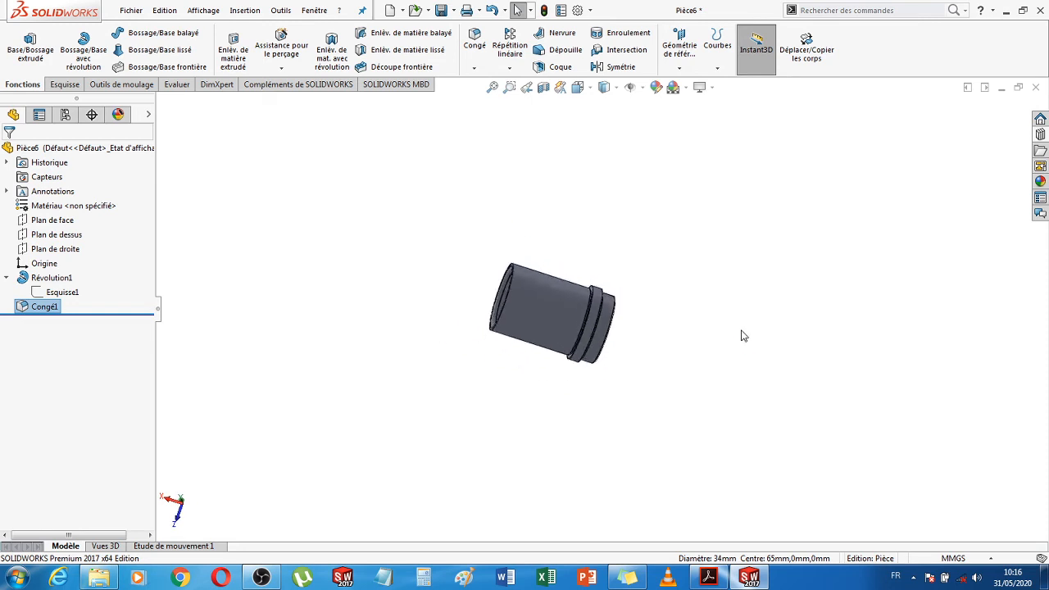
{"action": "left_click", "coordinate": [443, 11]}
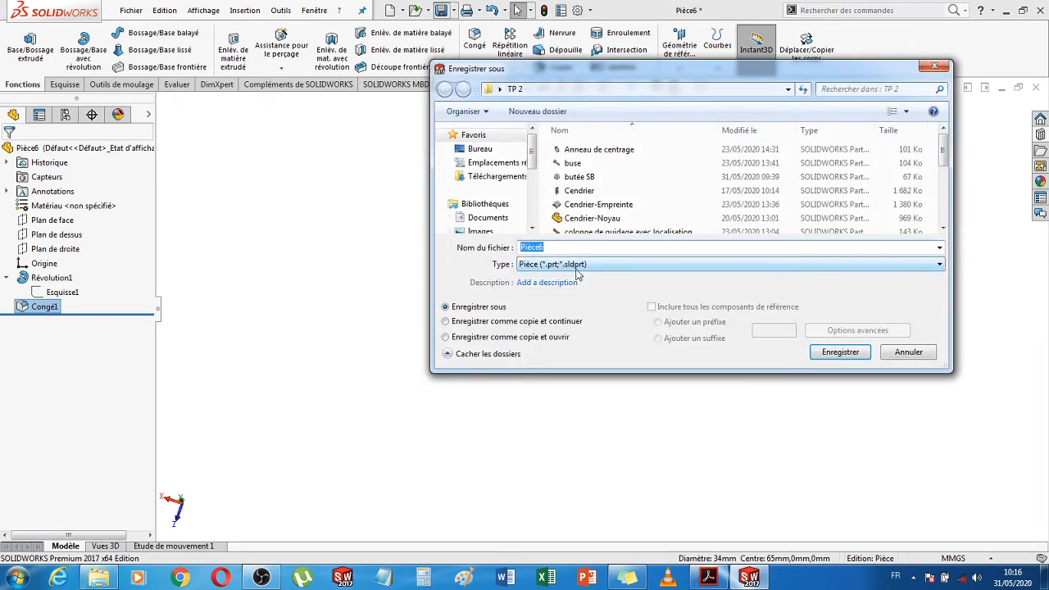
{"action": "type", "text": "douille épaulée FBC"}
{"action": "left_click", "coordinate": [832, 352]}
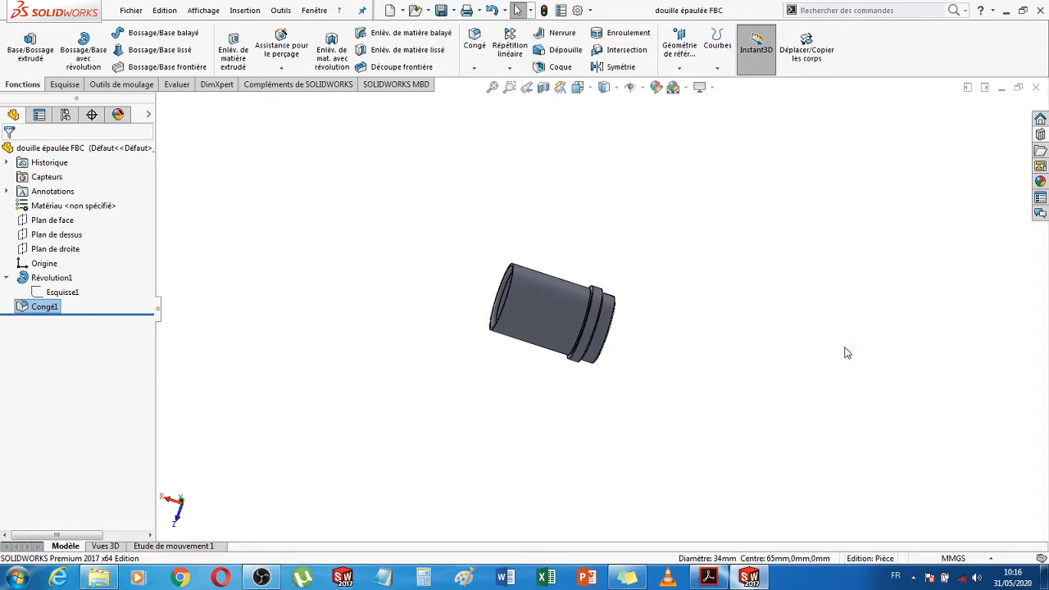
Save the bushing under the new name "douille épaulée avec localisation FBC" in the TP 2 folder
{"action": "middle_click_drag", "start_coordinate": [689, 277], "coordinate": [794, 269]}
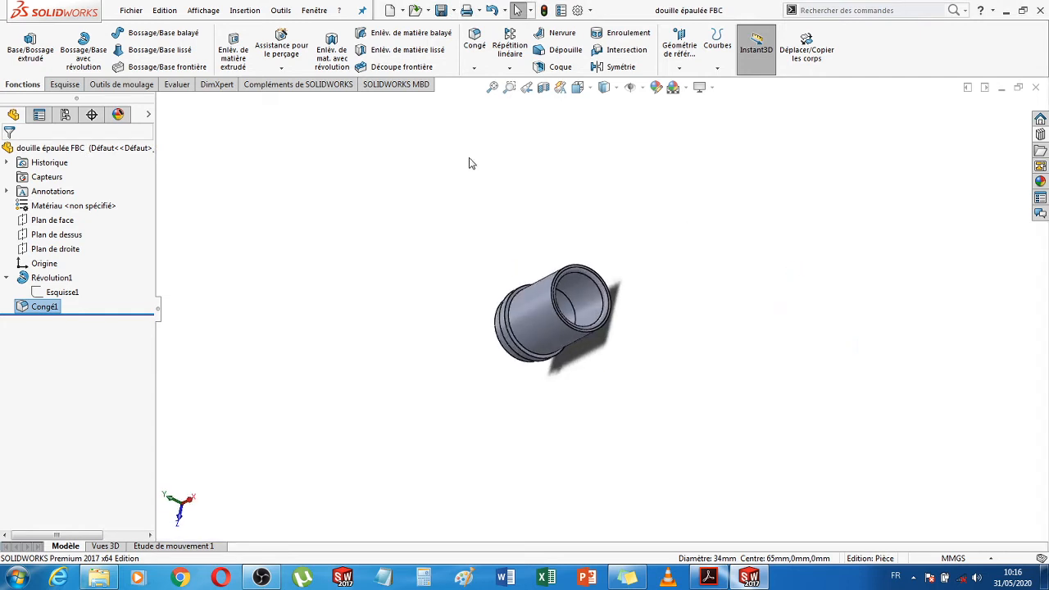
{"action": "left_click", "coordinate": [453, 10]}
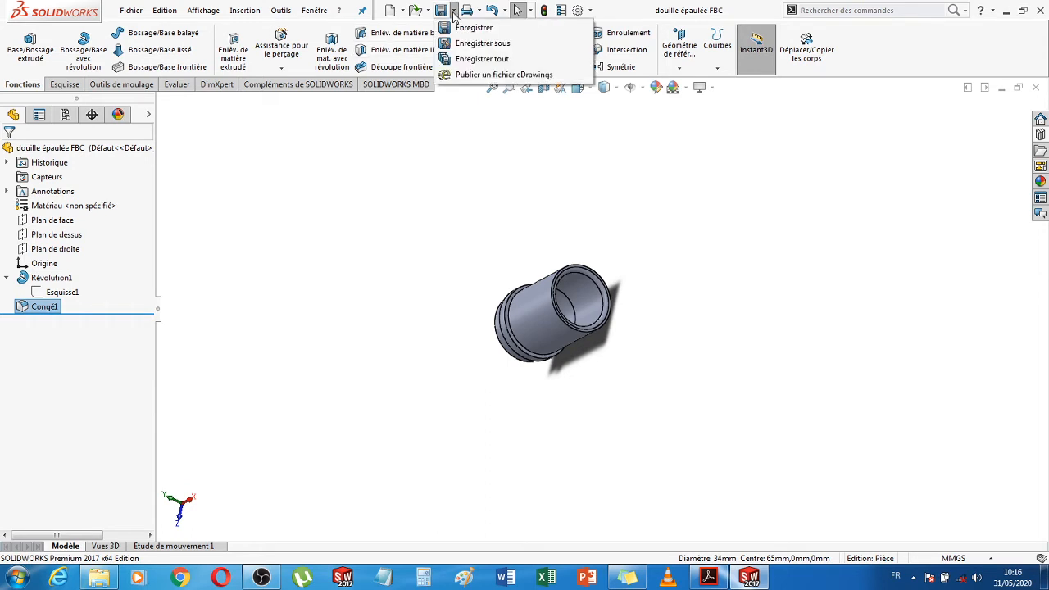
{"action": "left_click", "coordinate": [459, 60]}
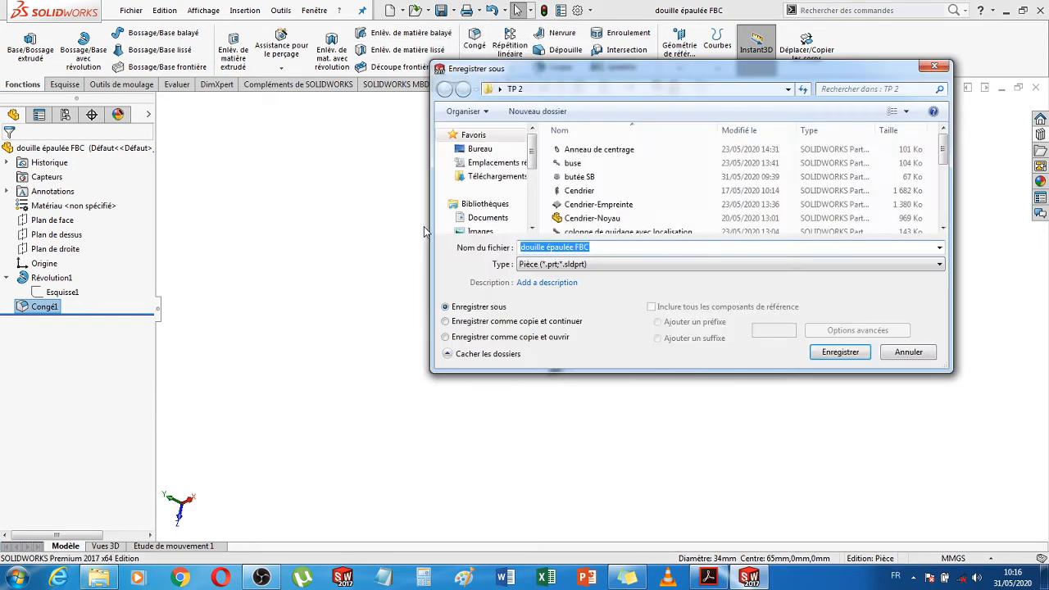
{"action": "left_click", "coordinate": [609, 247]}
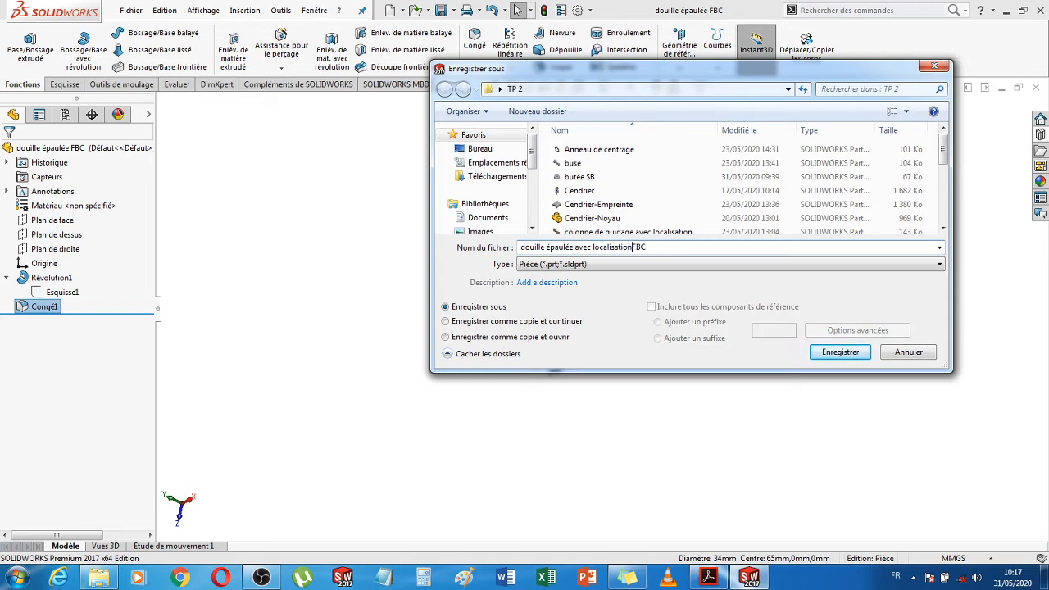
{"action": "key", "text": "Return"}
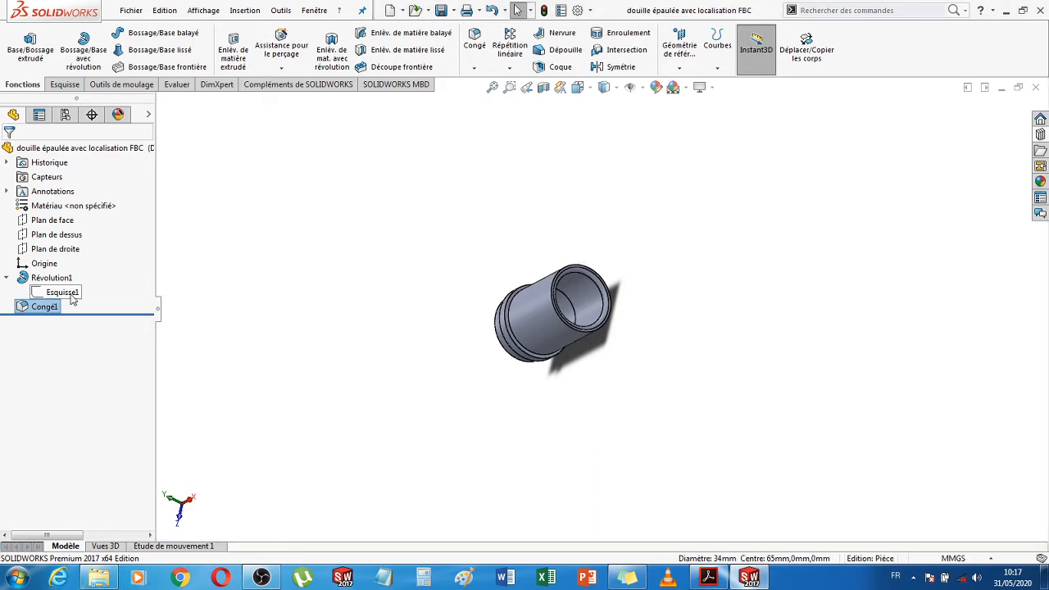
Edit the revolve's sketch and set the bore radius at the long plain end to 16.5 mm
{"action": "left_click", "coordinate": [66, 293]}
{"action": "left_click", "coordinate": [82, 263]}
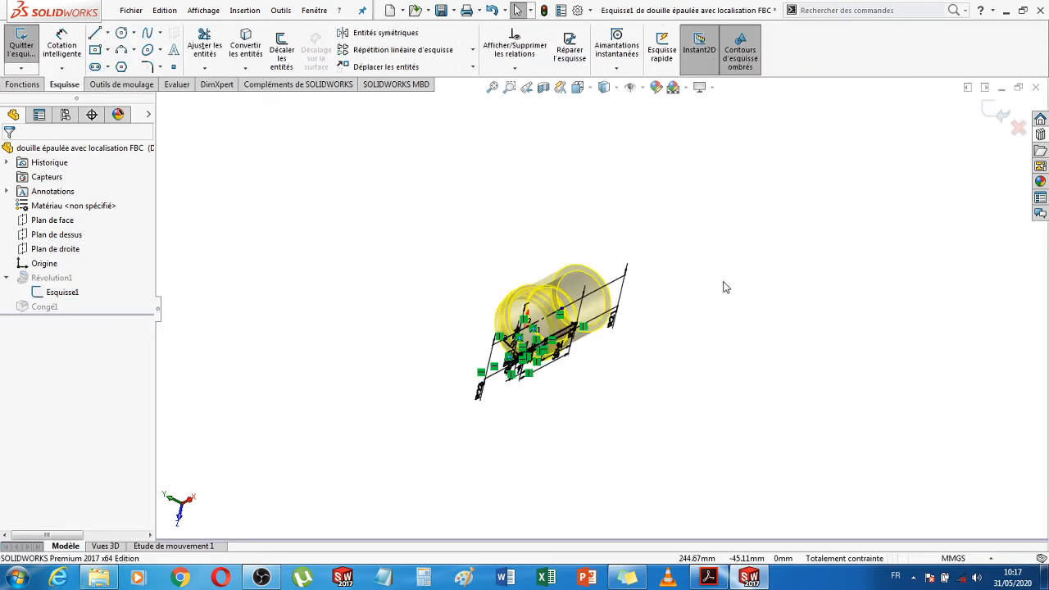
{"action": "mouse_move", "coordinate": [685, 299]}
{"action": "middle_mouse_down"}
{"action": "mouse_move", "coordinate": [716, 321]}
{"action": "mouse_move", "coordinate": [750, 369]}
{"action": "middle_mouse_up"}
{"action": "scroll", "coordinate": [617, 349], "scroll_direction": "down", "scroll_amount": 8}
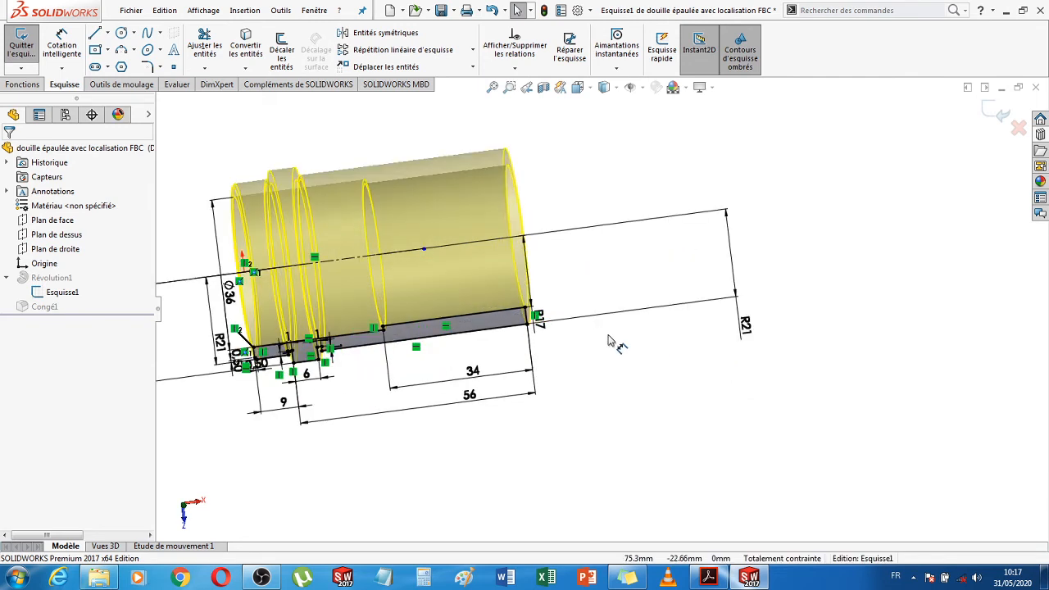
{"action": "double_click", "coordinate": [524, 313]}
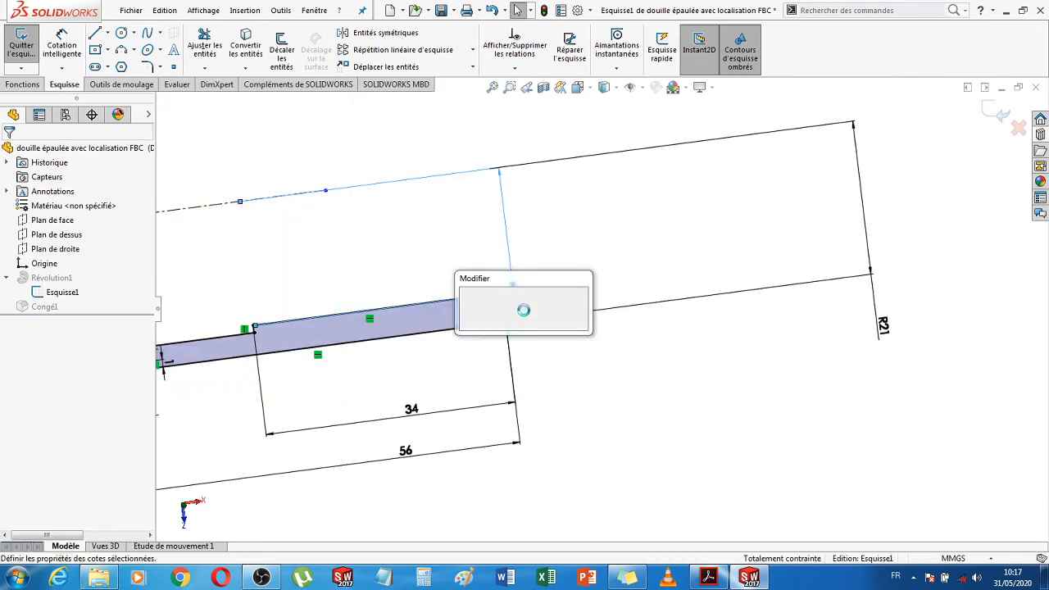
{"action": "type", "text": "16."}
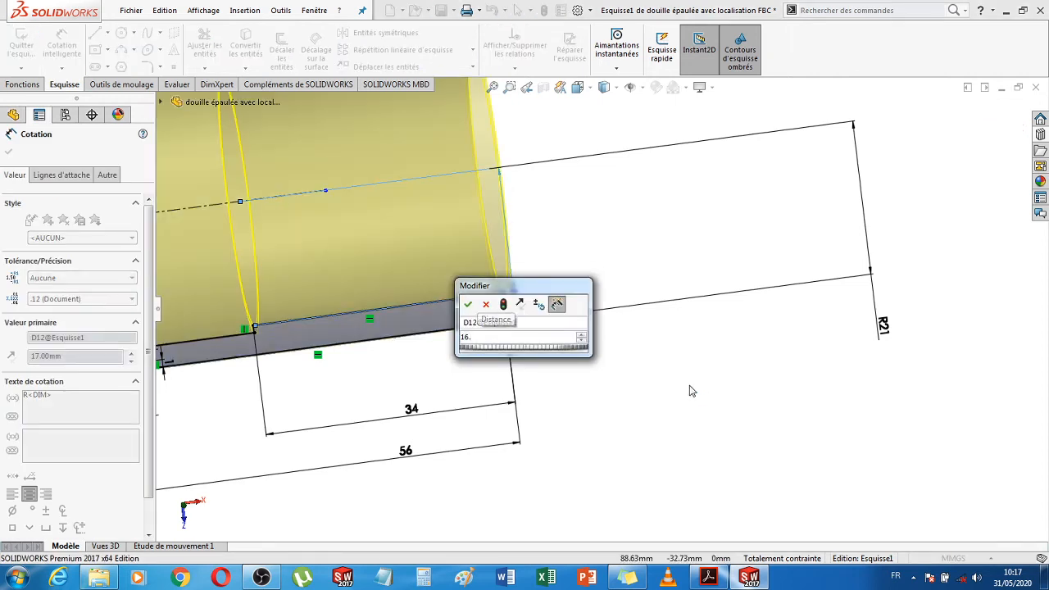
{"action": "key", "text": "Return"}
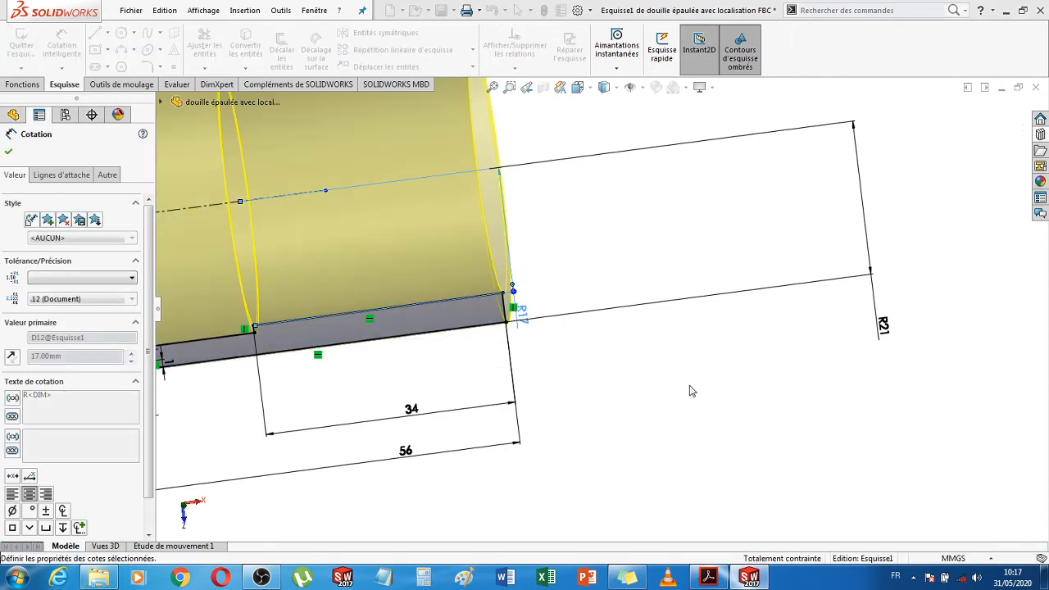
Set the length of the reduced bore section at the bushing's long plain end to 33 mm
{"action": "double_click", "coordinate": [411, 405]}
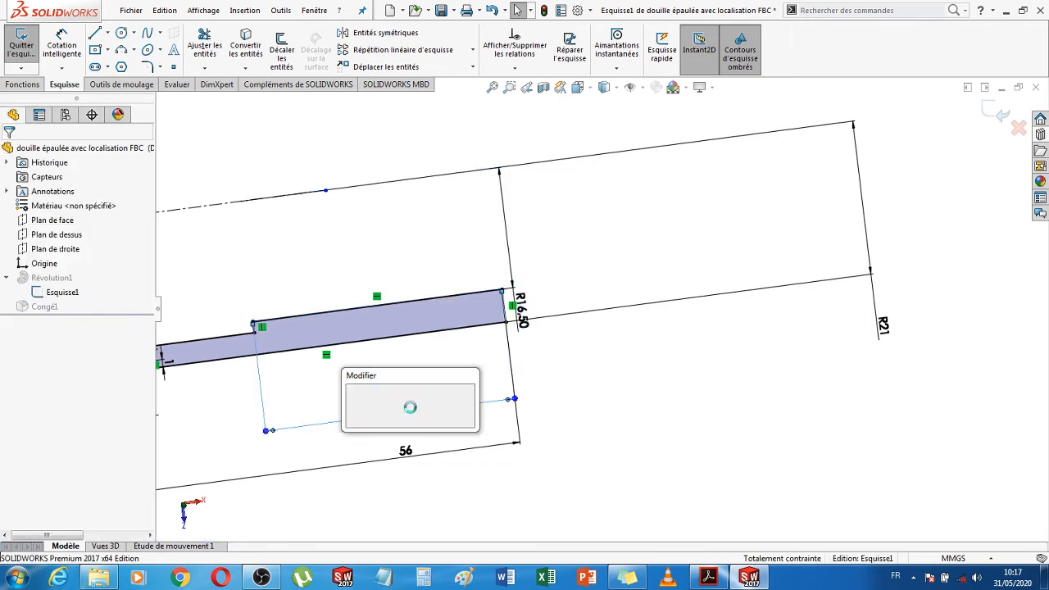
{"action": "type", "text": "33"}
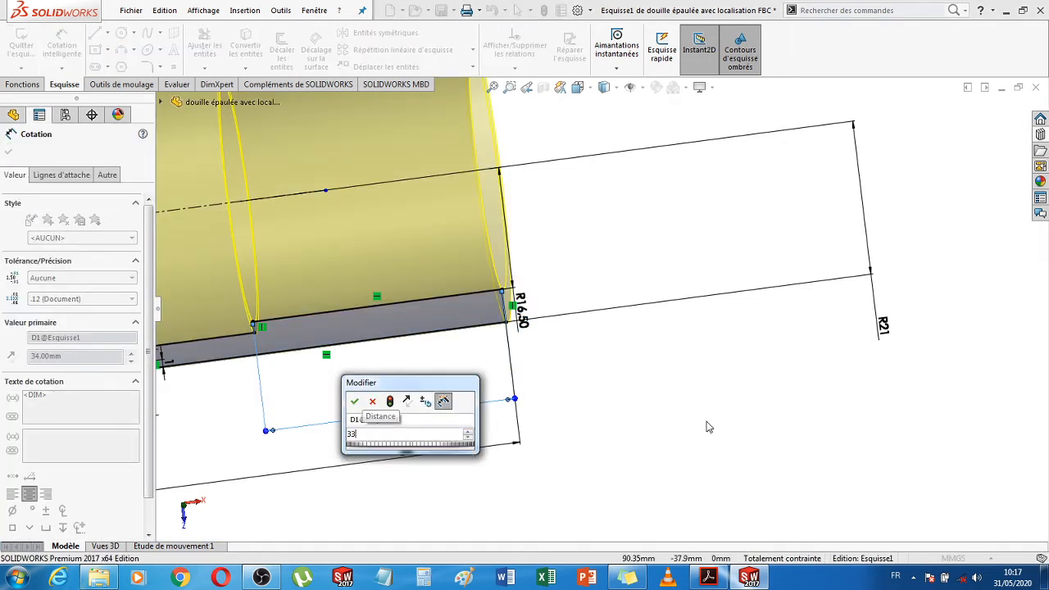
{"action": "key", "text": "Return"}
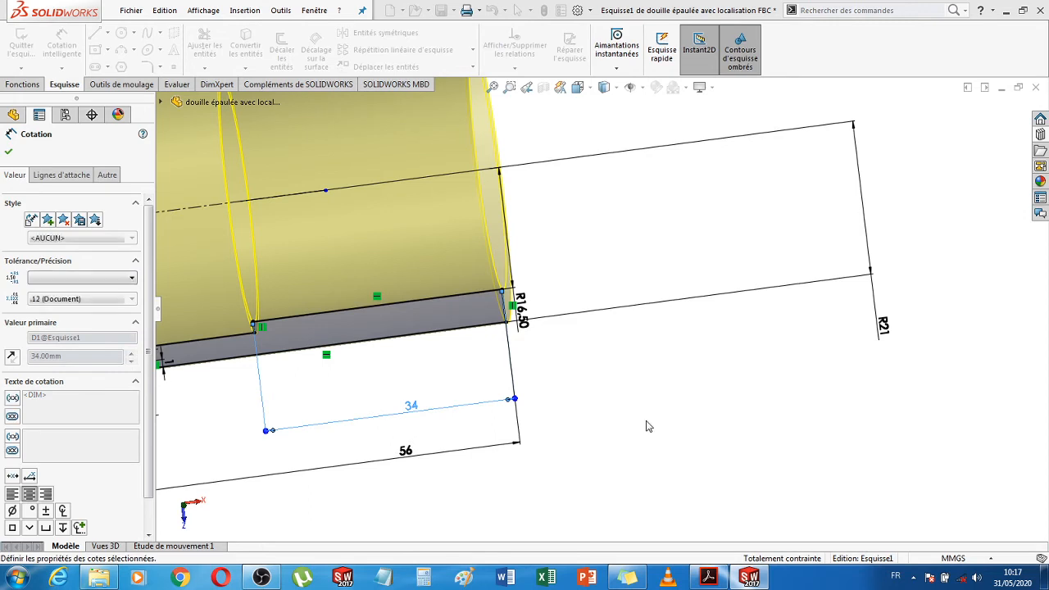
{"action": "scroll", "coordinate": [645, 421], "scroll_direction": "up", "scroll_amount": 4}
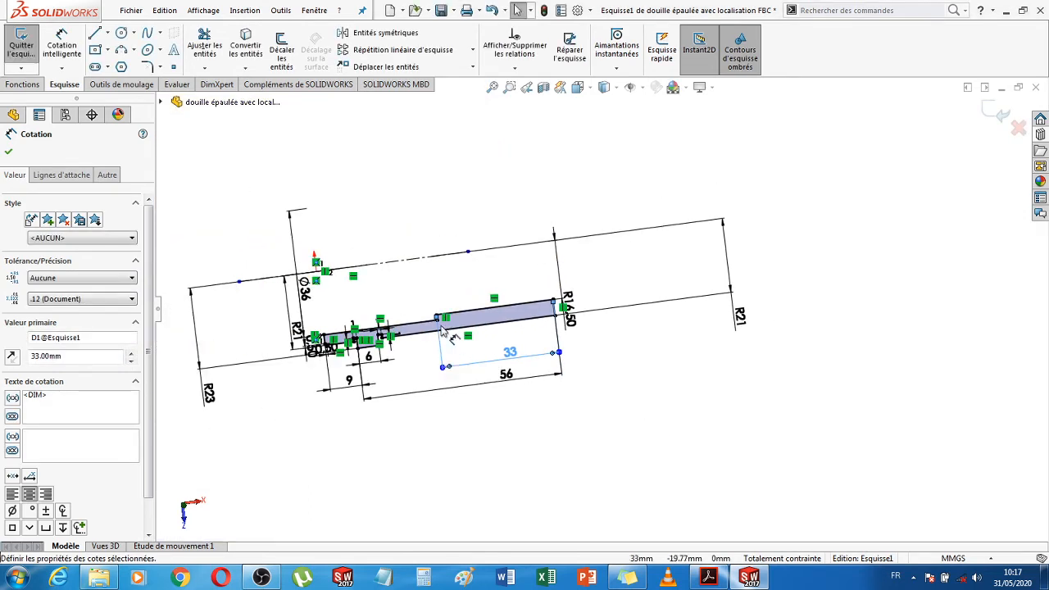
{"action": "scroll", "coordinate": [410, 329], "scroll_direction": "down", "scroll_amount": 5}
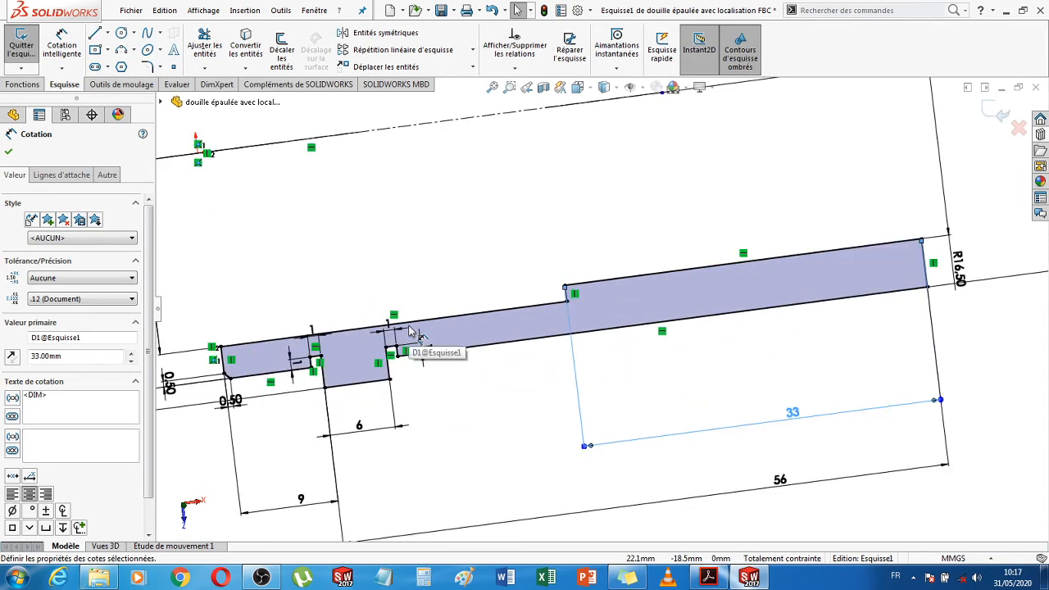
{"action": "scroll", "coordinate": [410, 330], "scroll_direction": "up", "scroll_amount": 3}
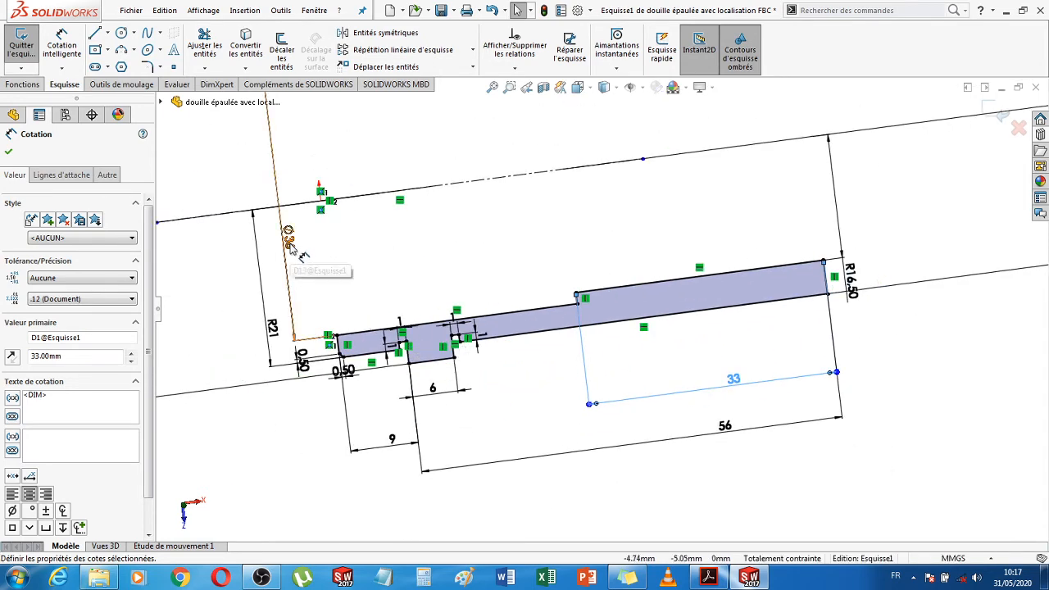
{"action": "key", "text": "Escape"}
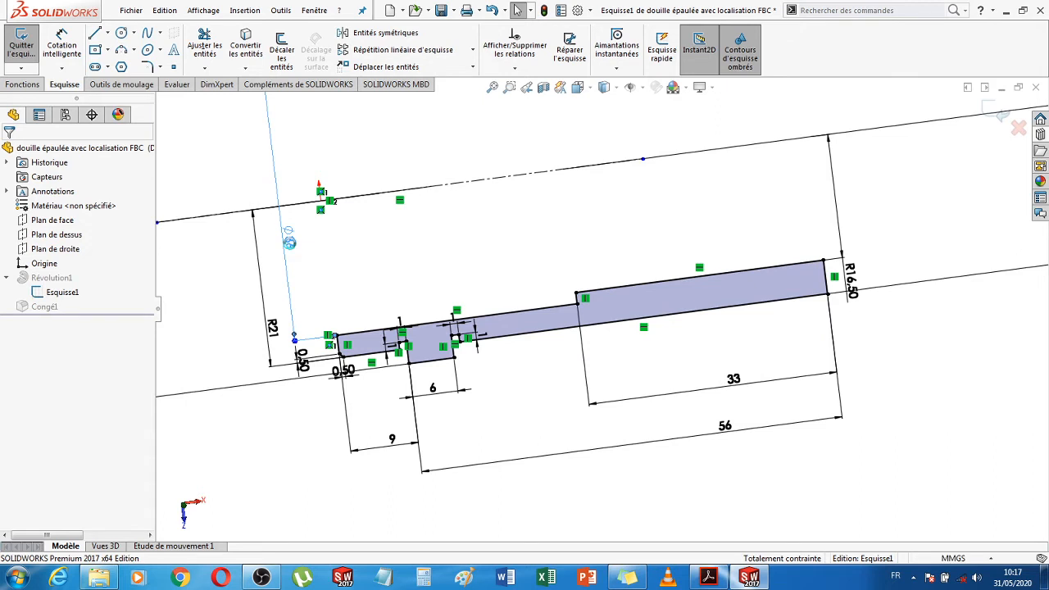
Accept the 36 mm bore diameter at the shoulder end unchanged, exit the sketch to rebuild the bushing, and save the part
{"action": "double_click", "coordinate": [289, 242]}
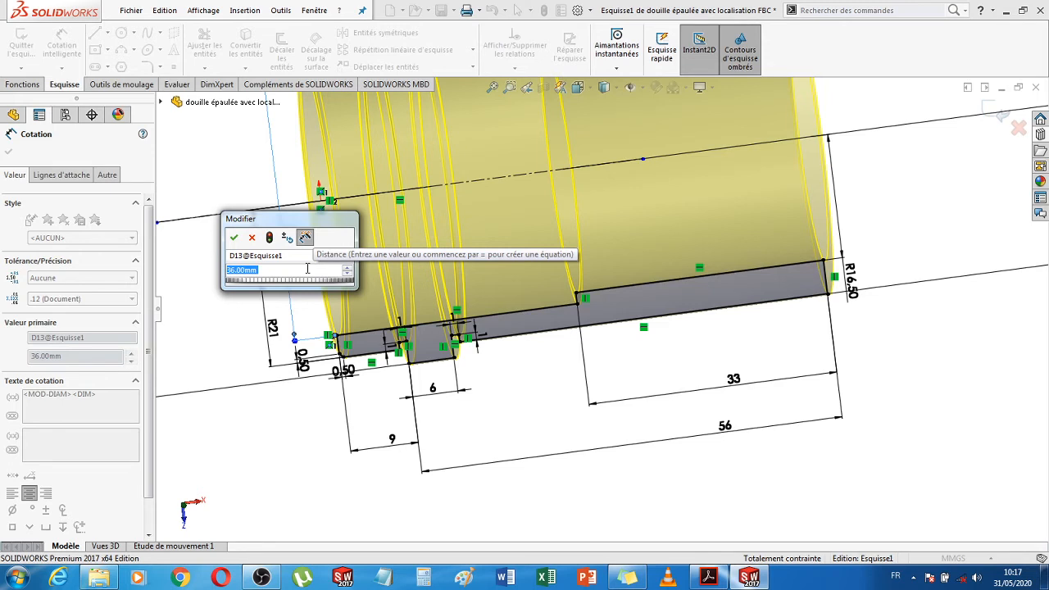
{"action": "key", "text": "Return"}
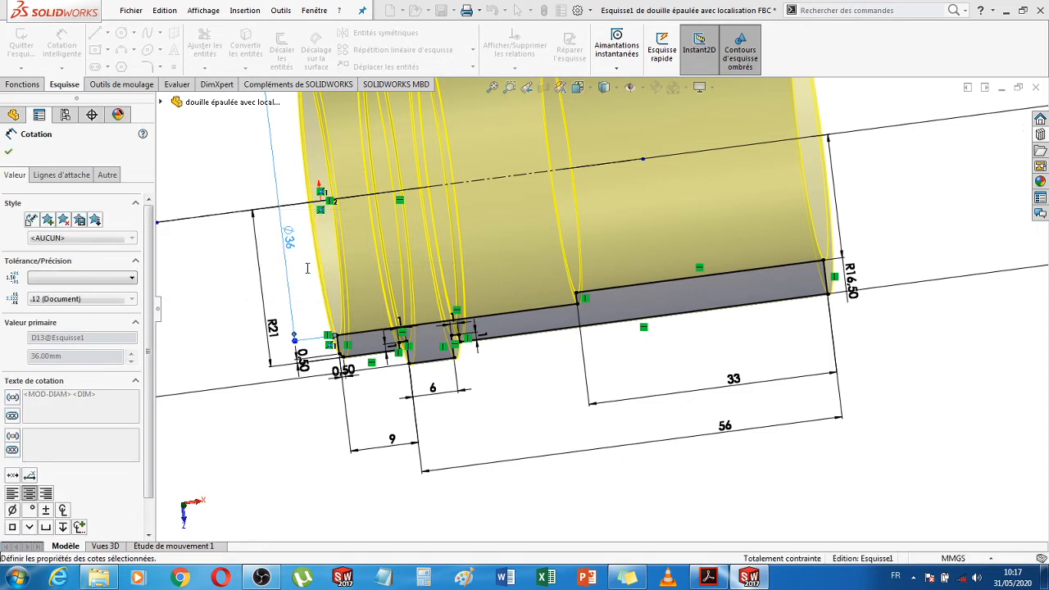
{"action": "left_click", "coordinate": [1002, 115]}
{"action": "left_click", "coordinate": [1001, 114]}
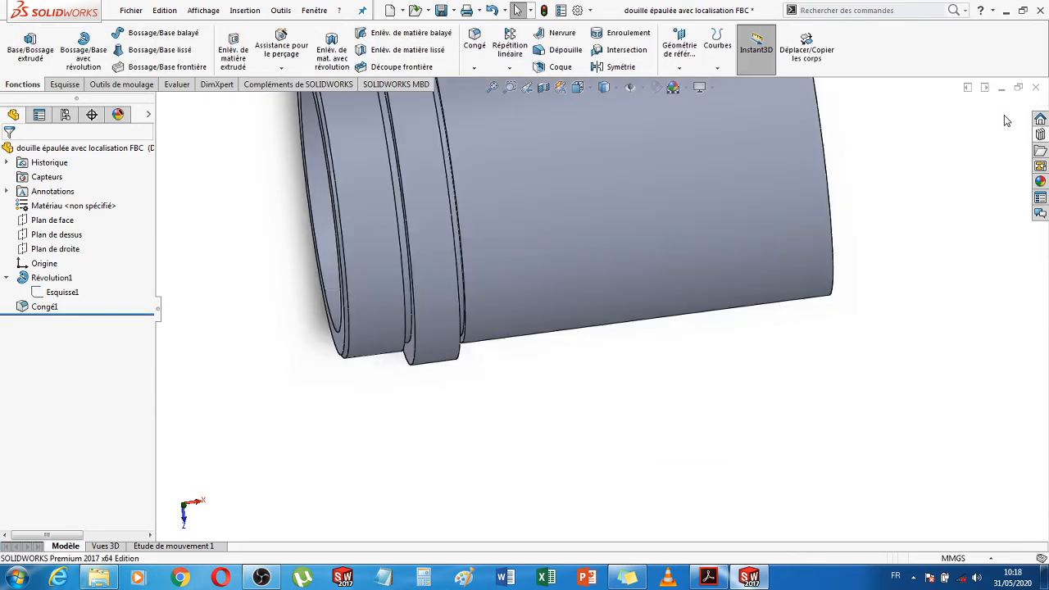
{"action": "mouse_move", "coordinate": [658, 364]}
{"action": "middle_mouse_down"}
{"action": "mouse_move", "coordinate": [697, 405]}
{"action": "mouse_move", "coordinate": [726, 398]}
{"action": "mouse_move", "coordinate": [506, 358]}
{"action": "mouse_move", "coordinate": [506, 303]}
{"action": "middle_mouse_up"}
{"action": "scroll", "coordinate": [743, 398], "scroll_direction": "up", "scroll_amount": 5}
{"action": "middle_click_drag", "start_coordinate": [743, 398], "coordinate": [819, 361]}
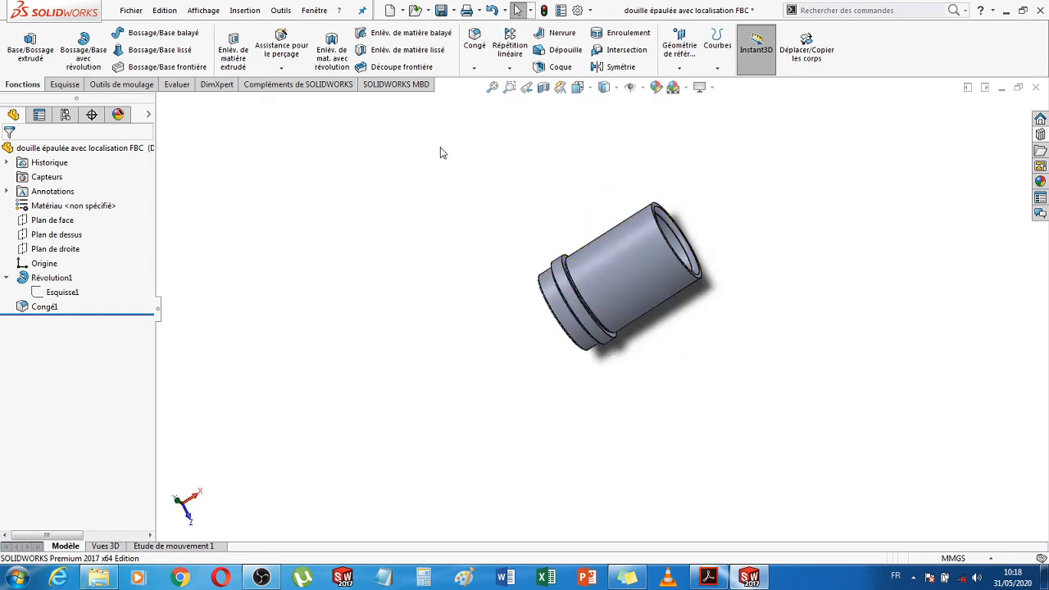
{"action": "left_click", "coordinate": [441, 9]}
Change the whole bushing's appearance to the light orange colour from the standard palette
{"action": "left_click", "coordinate": [148, 115]}
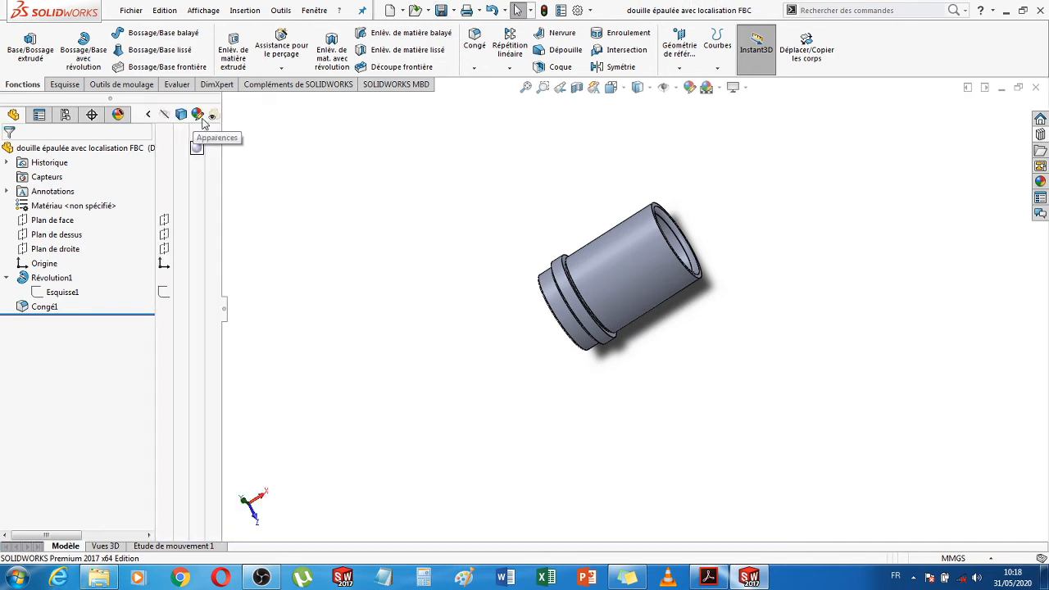
{"action": "left_click", "coordinate": [197, 147]}
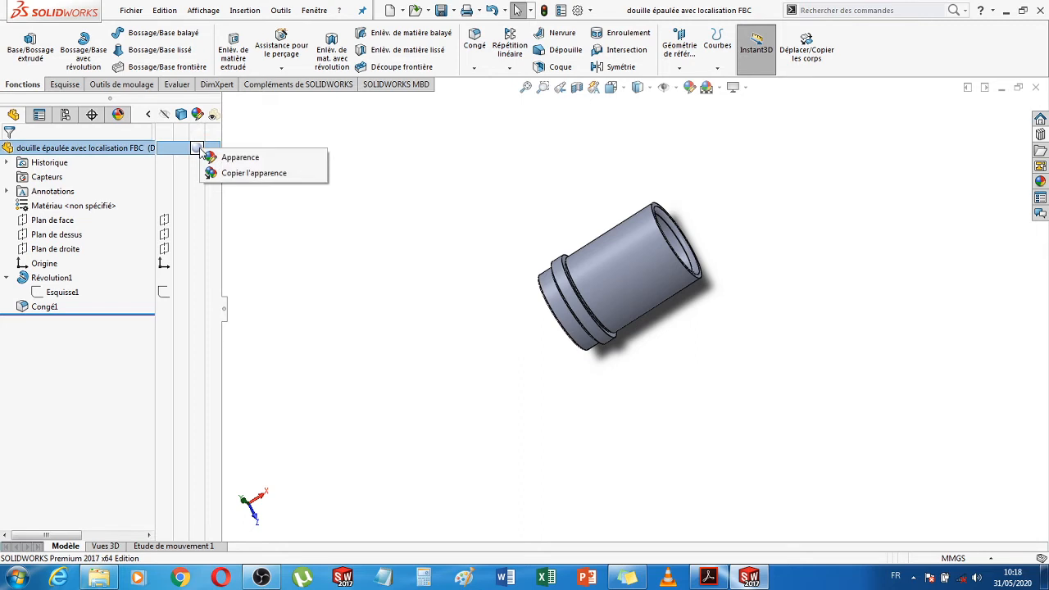
{"action": "left_click", "coordinate": [242, 158]}
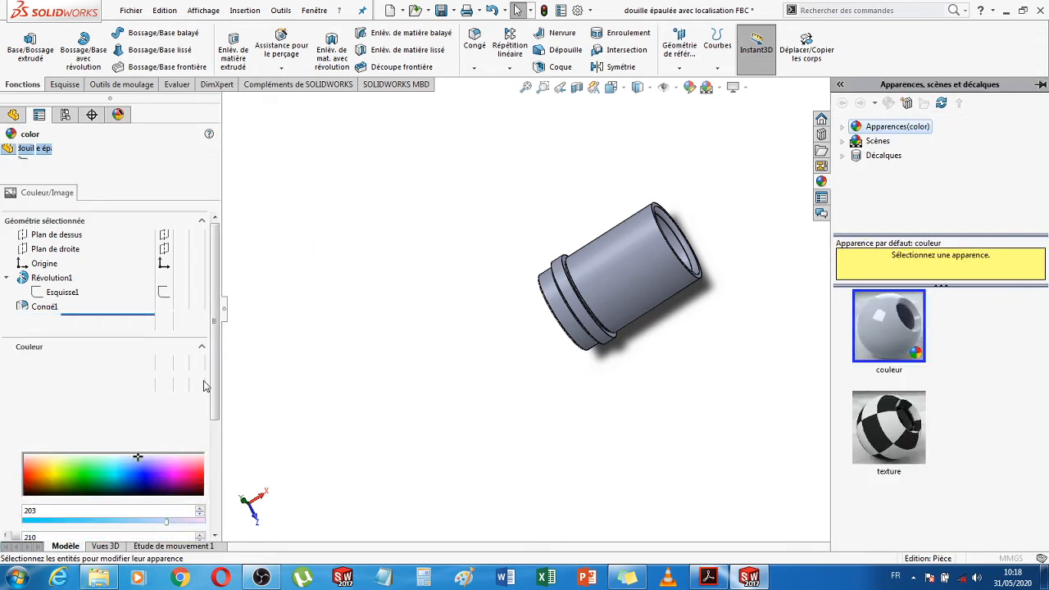
{"action": "left_click_drag", "start_coordinate": [216, 408], "coordinate": [219, 486]}
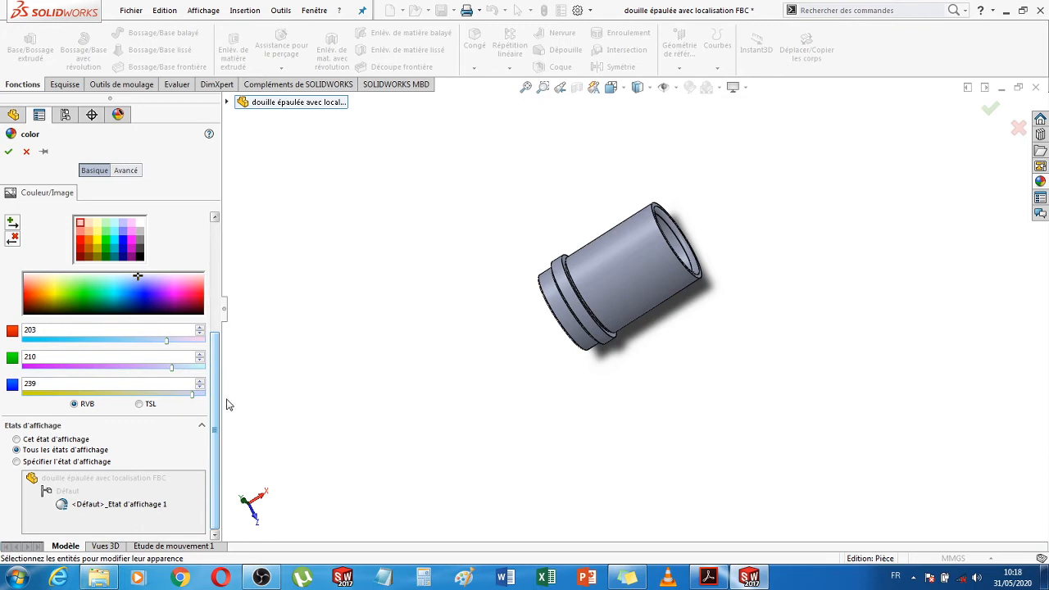
{"action": "left_click_drag", "start_coordinate": [218, 403], "coordinate": [220, 316]}
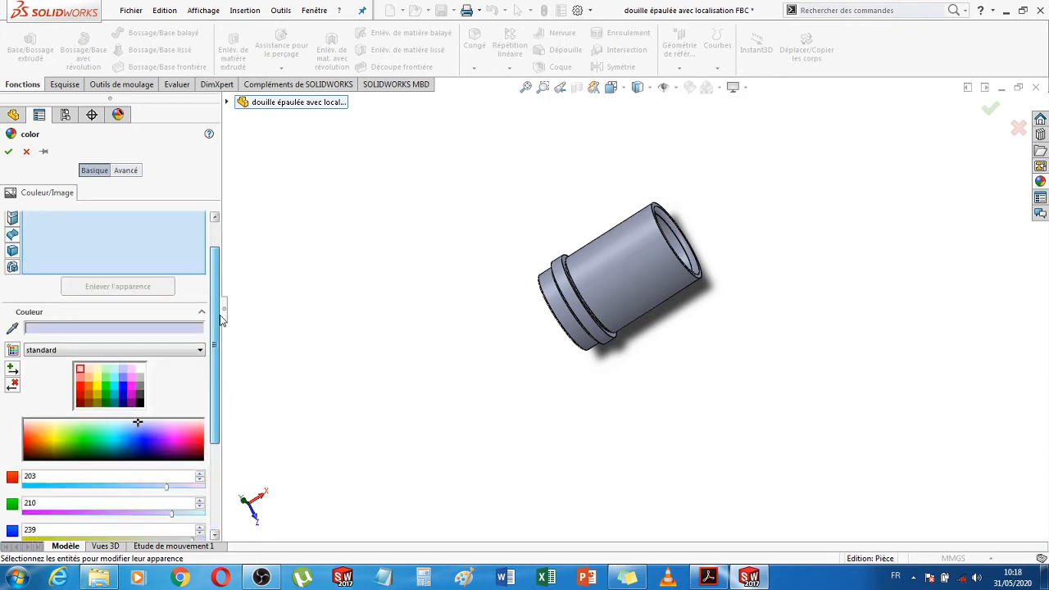
{"action": "left_click", "coordinate": [177, 351]}
{"action": "left_click", "coordinate": [177, 352]}
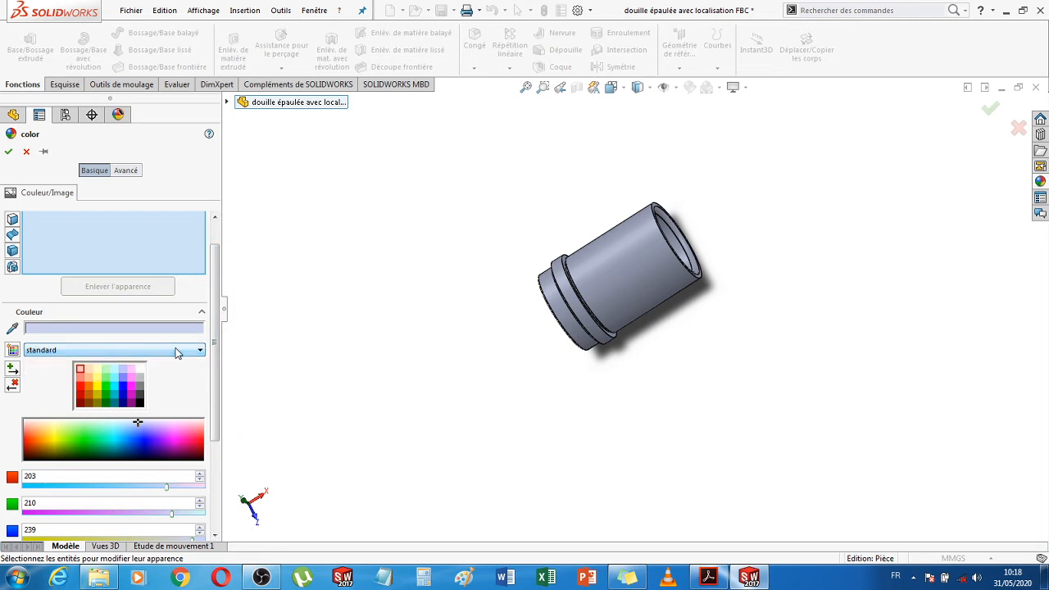
{"action": "left_click", "coordinate": [88, 370]}
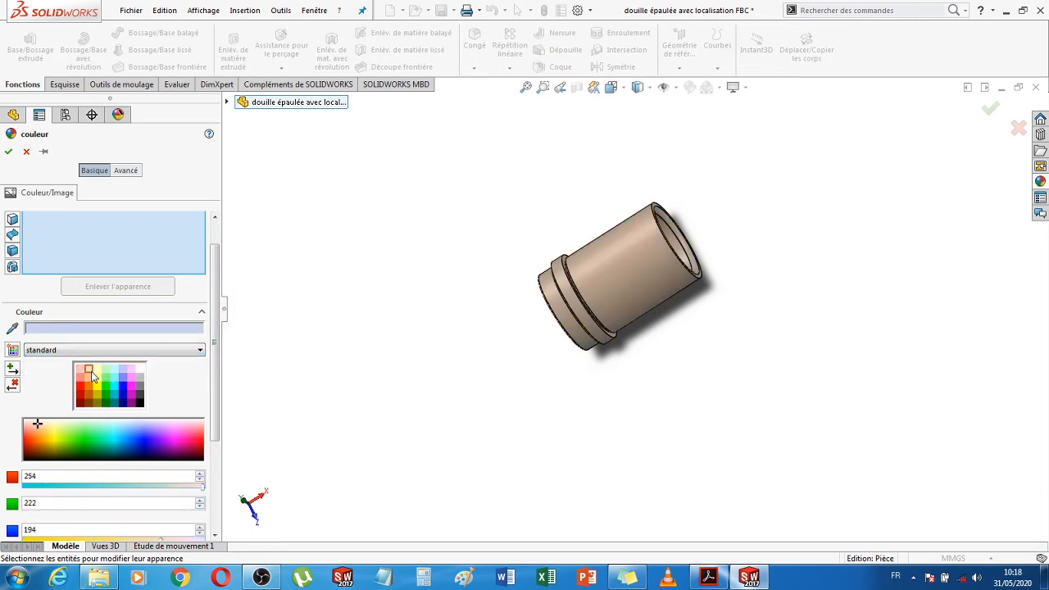
{"action": "left_click", "coordinate": [89, 379]}
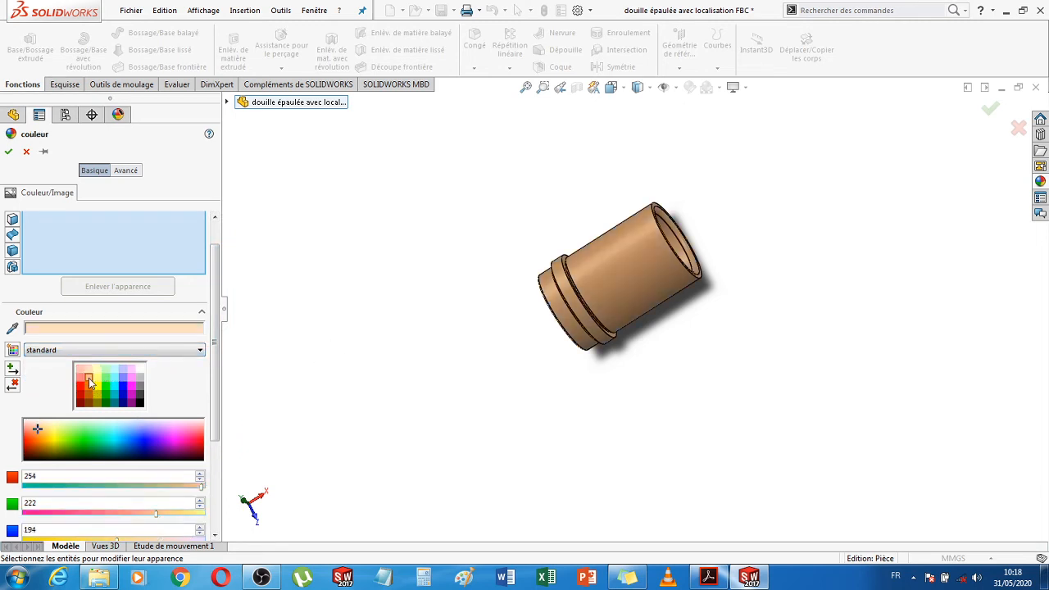
{"action": "left_click", "coordinate": [8, 152]}
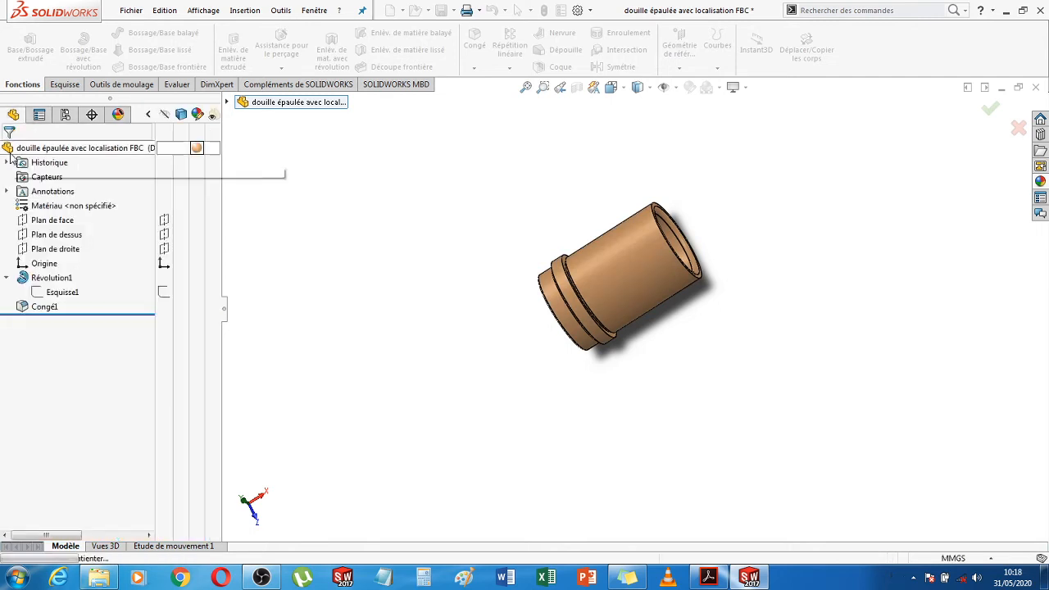
{"action": "left_click", "coordinate": [149, 114]}
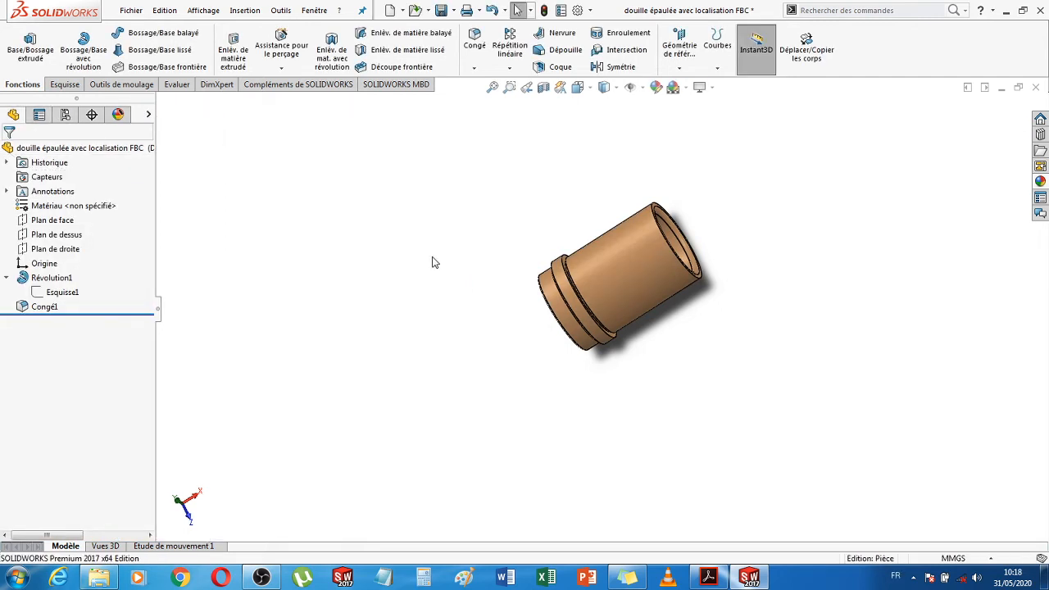
Save the recoloured bushing part and close it
{"action": "left_click", "coordinate": [441, 9]}
{"action": "middle_click_drag", "start_coordinate": [492, 325], "coordinate": [809, 235]}
{"action": "left_click", "coordinate": [1038, 87]}
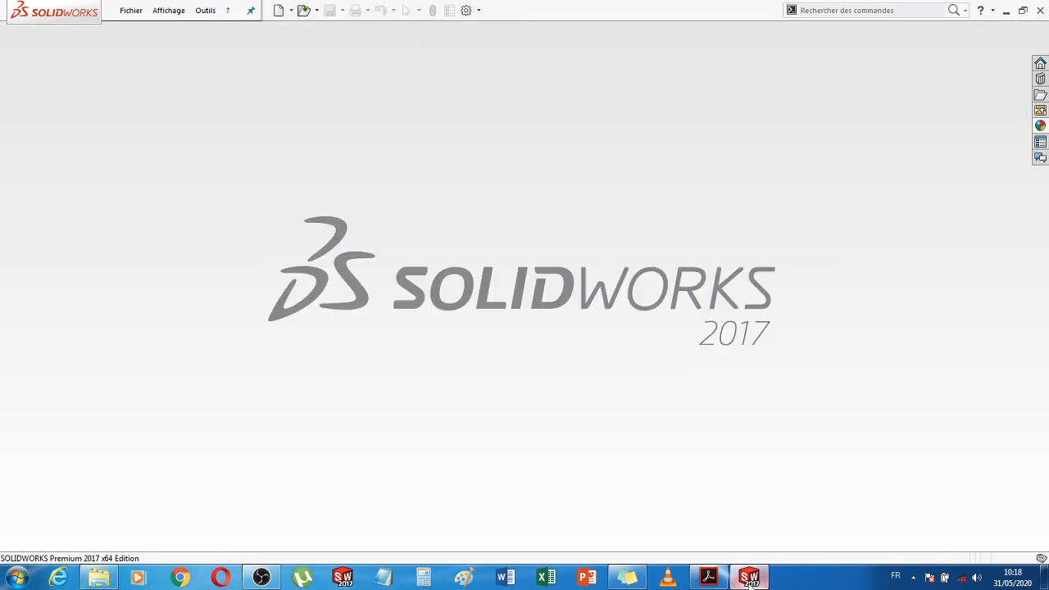
Switch to the DME catalogue in Acrobat and examine the FBC and FBN reference tables and the TD tube drawing on page 113
{"action": "left_click", "coordinate": [781, 473]}
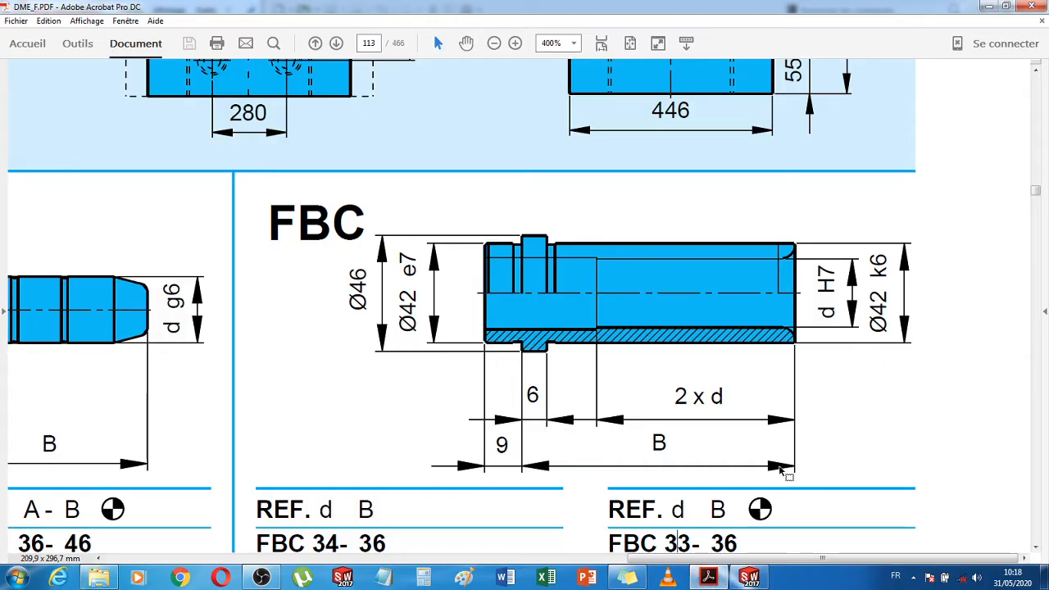
{"action": "scroll", "coordinate": [764, 447], "scroll_direction": "down", "scroll_amount": 5}
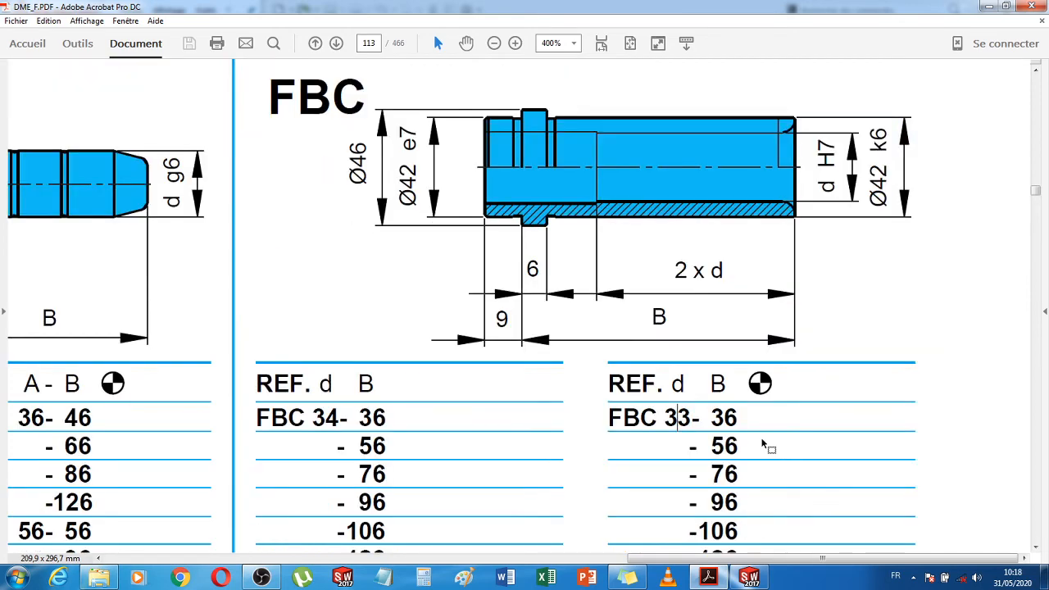
{"action": "scroll", "coordinate": [764, 445], "scroll_direction": "down", "scroll_amount": 12}
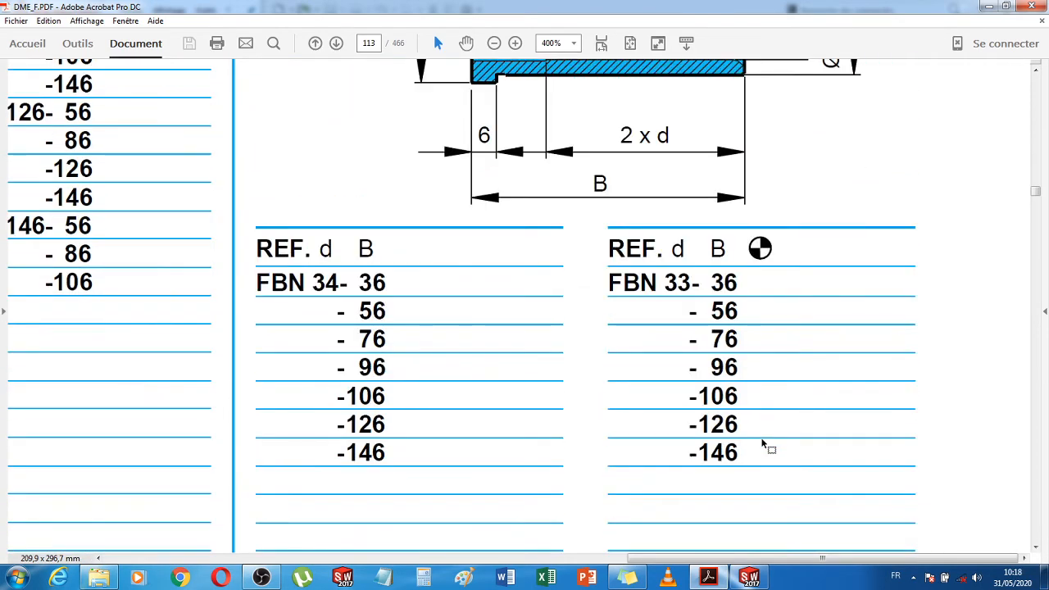
{"action": "scroll", "coordinate": [762, 443], "scroll_direction": "down", "scroll_amount": 2}
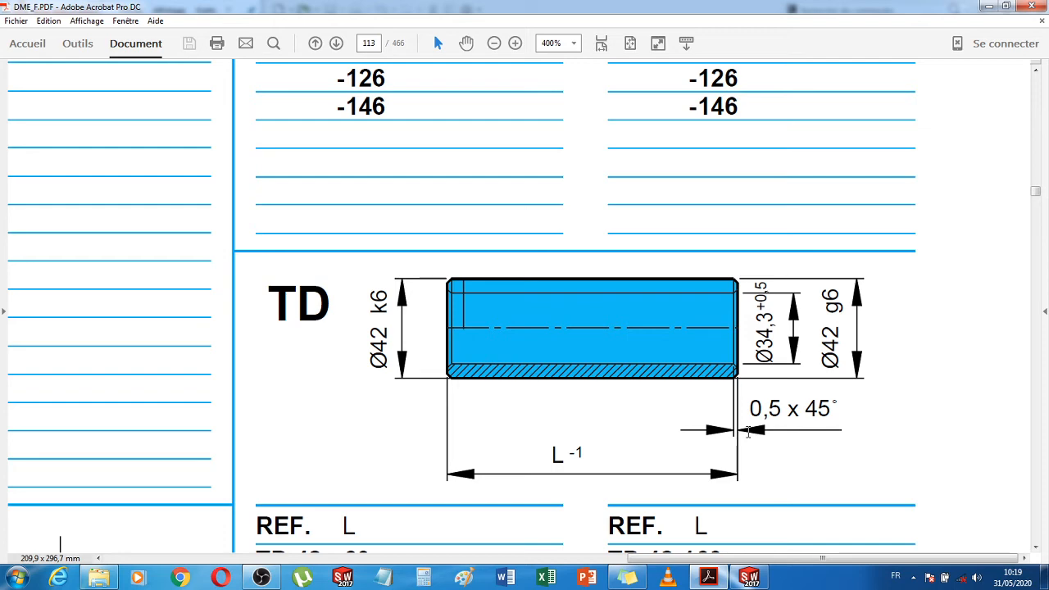
{"action": "left_click", "coordinate": [753, 581]}
{"action": "left_click", "coordinate": [753, 581]}
{"action": "left_click", "coordinate": [710, 578]}
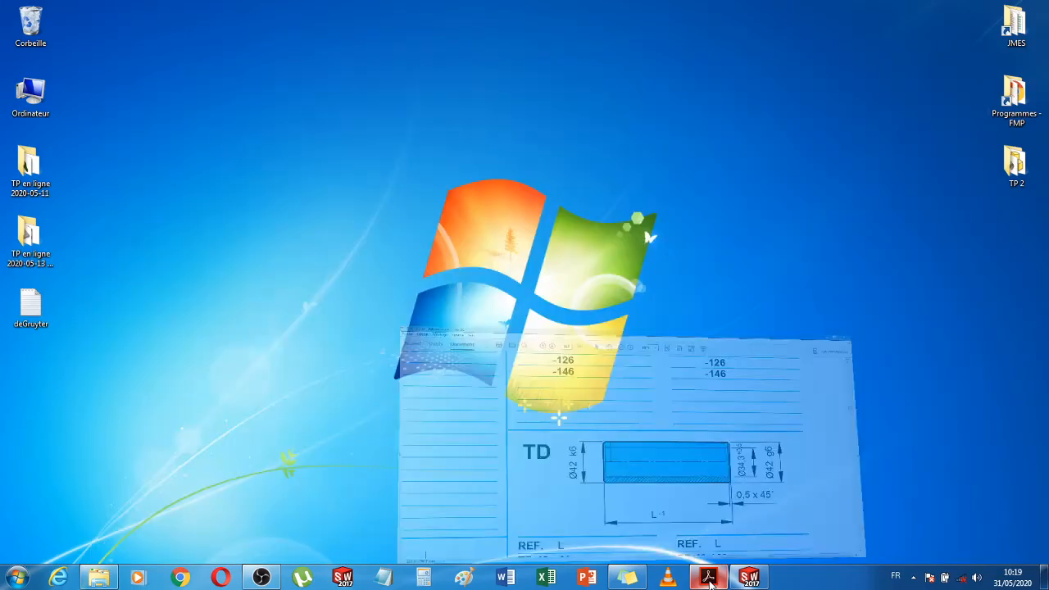
{"action": "left_click", "coordinate": [710, 579]}
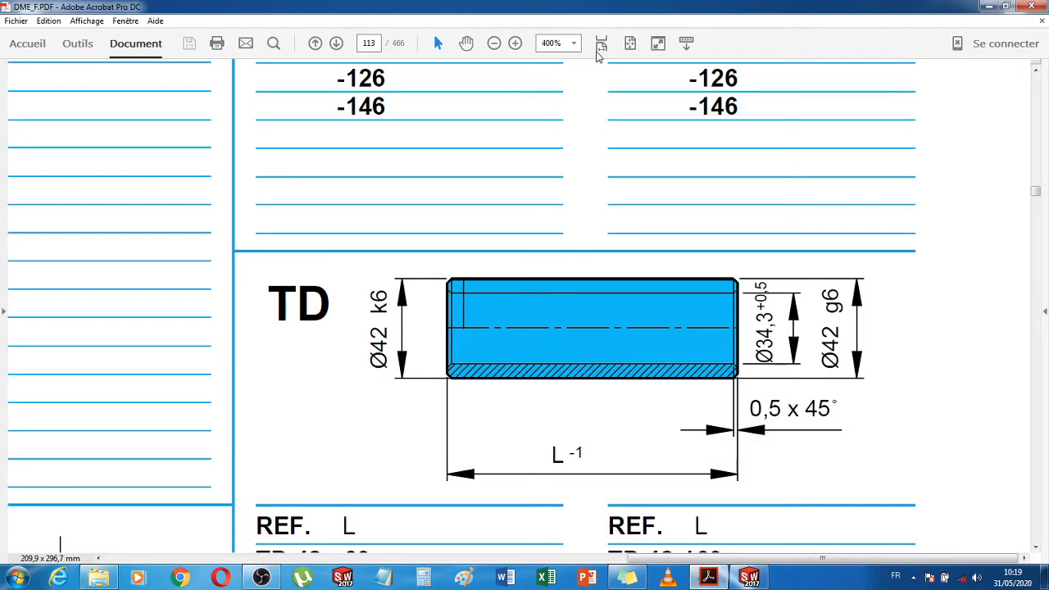
Examine the exploded N-type mould base section on page 112 and the individual plate drawings below it
{"action": "left_click", "coordinate": [602, 45]}
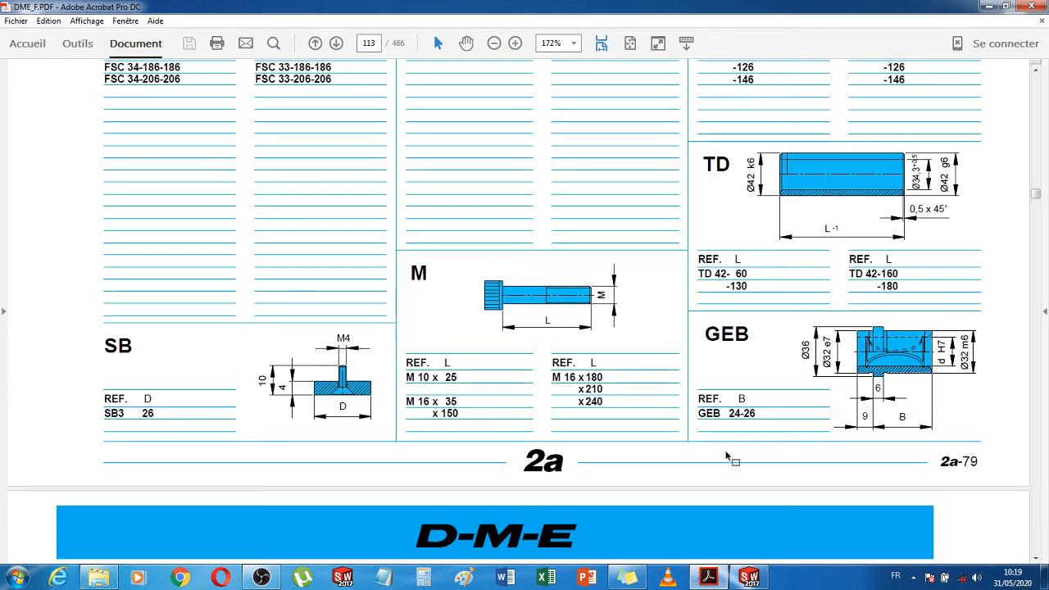
{"action": "scroll", "coordinate": [725, 451], "scroll_direction": "up", "scroll_amount": 10}
{"action": "scroll", "coordinate": [725, 451], "scroll_direction": "up", "scroll_amount": 12}
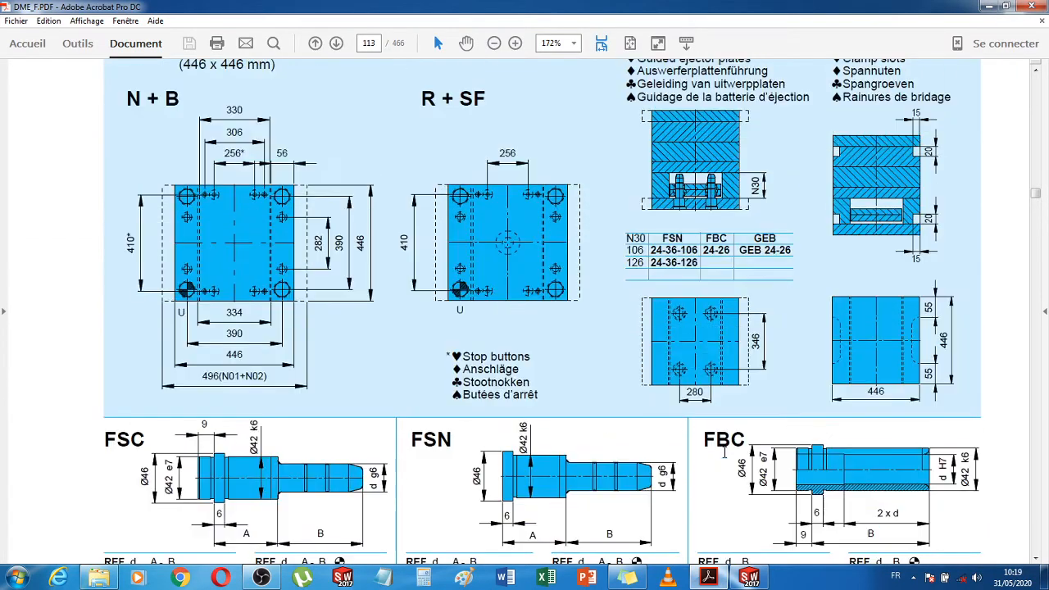
{"action": "scroll", "coordinate": [725, 452], "scroll_direction": "up", "scroll_amount": 8}
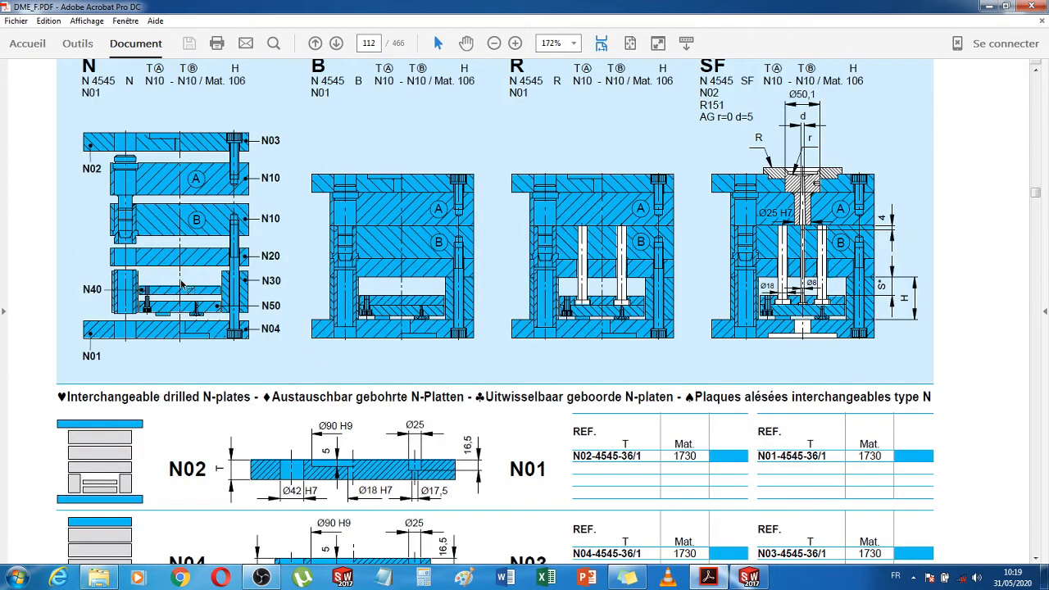
{"action": "left_click", "coordinate": [515, 42]}
{"action": "left_click", "coordinate": [516, 45]}
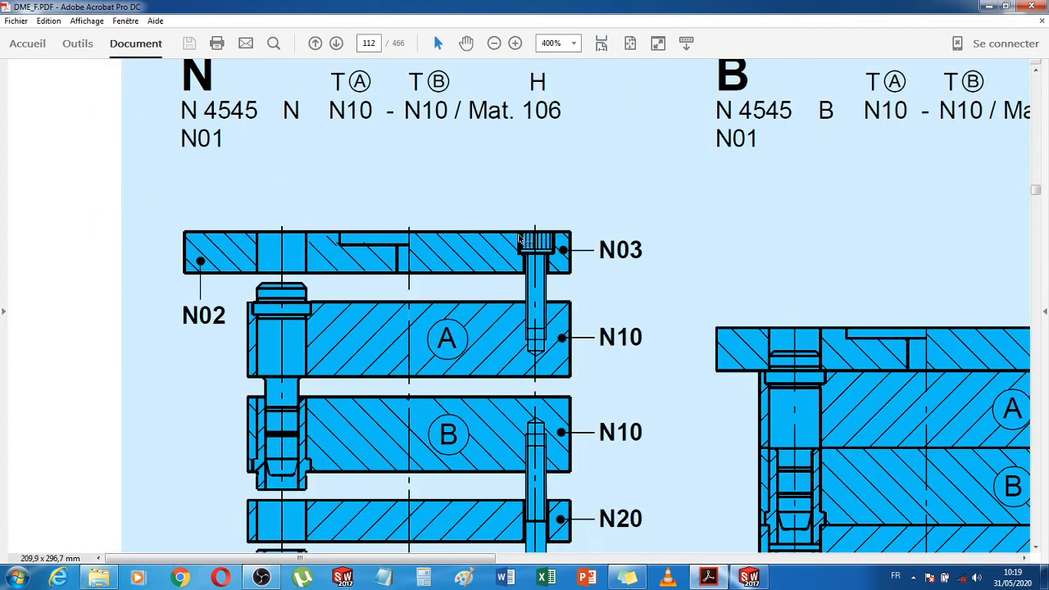
{"action": "scroll", "coordinate": [522, 239], "scroll_direction": "down", "scroll_amount": 5}
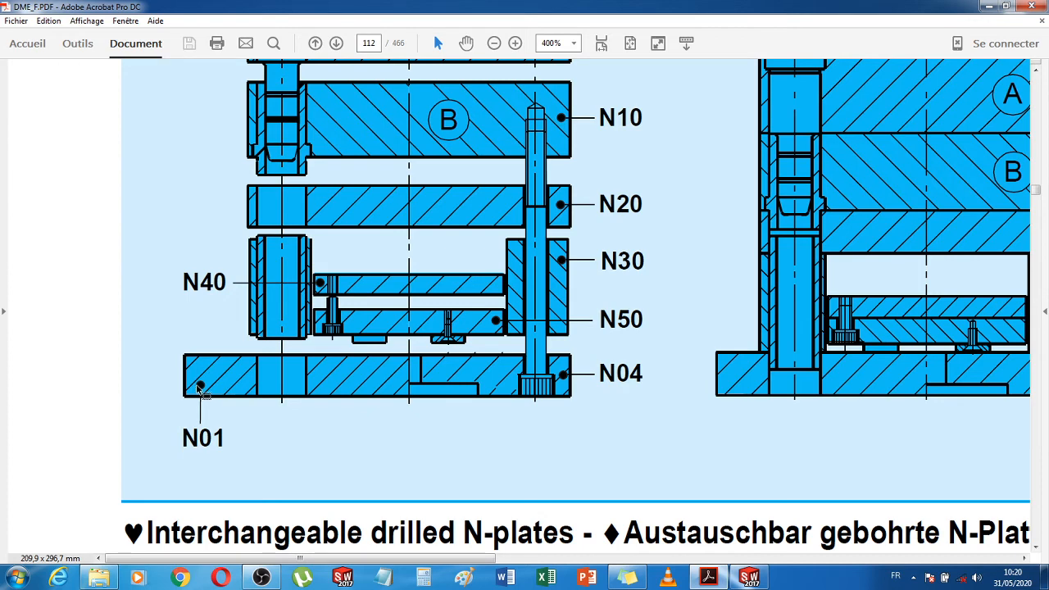
{"action": "scroll", "coordinate": [199, 387], "scroll_direction": "down", "scroll_amount": 15}
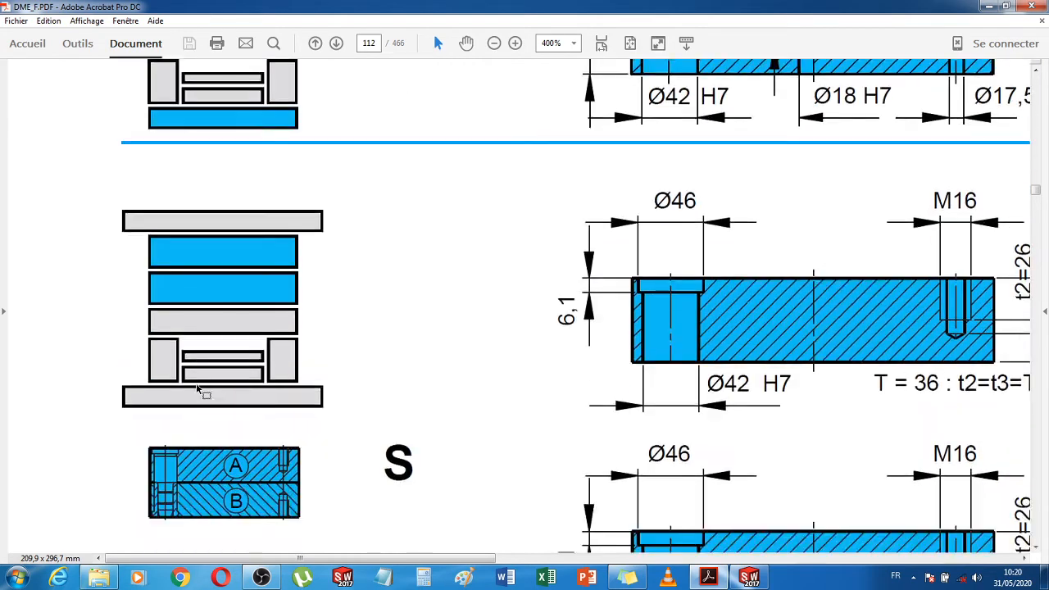
{"action": "scroll", "coordinate": [199, 388], "scroll_direction": "down", "scroll_amount": 15}
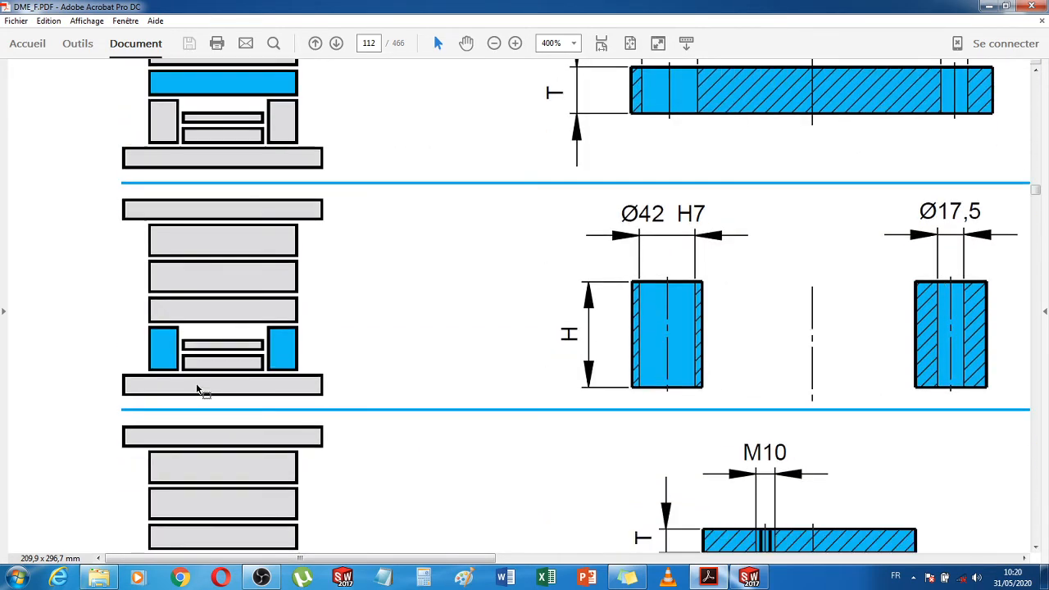
Check the N40 and N50 reference tables on page 112 and return to the TD tube drawing on page 113
{"action": "scroll", "coordinate": [199, 390], "scroll_direction": "down", "scroll_amount": 8}
{"action": "left_click_drag", "start_coordinate": [283, 558], "coordinate": [641, 564]}
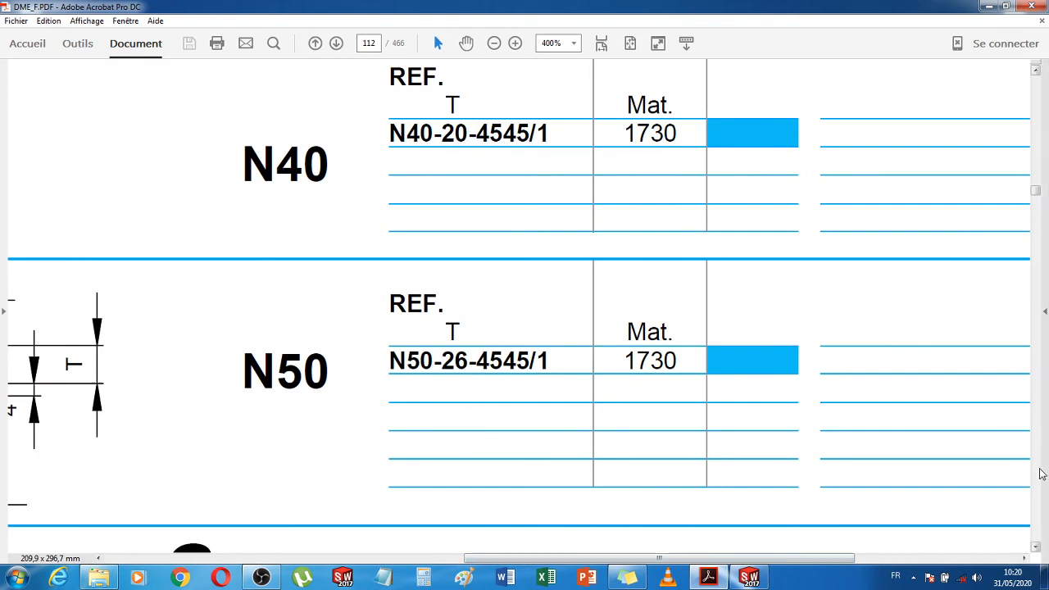
{"action": "scroll", "coordinate": [1040, 473], "scroll_direction": "down", "scroll_amount": 15}
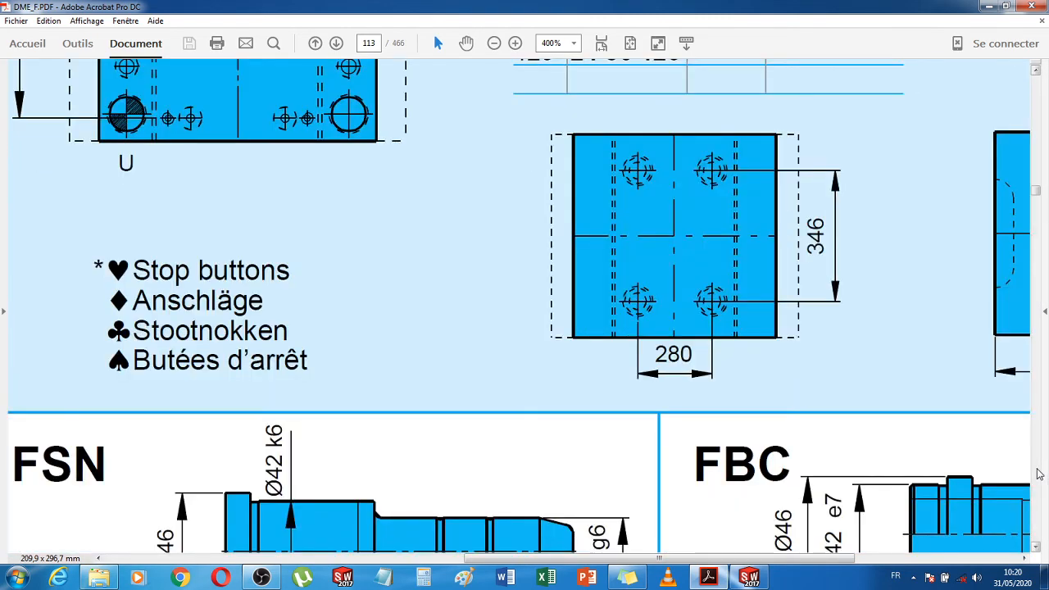
{"action": "scroll", "coordinate": [1039, 474], "scroll_direction": "down", "scroll_amount": 15}
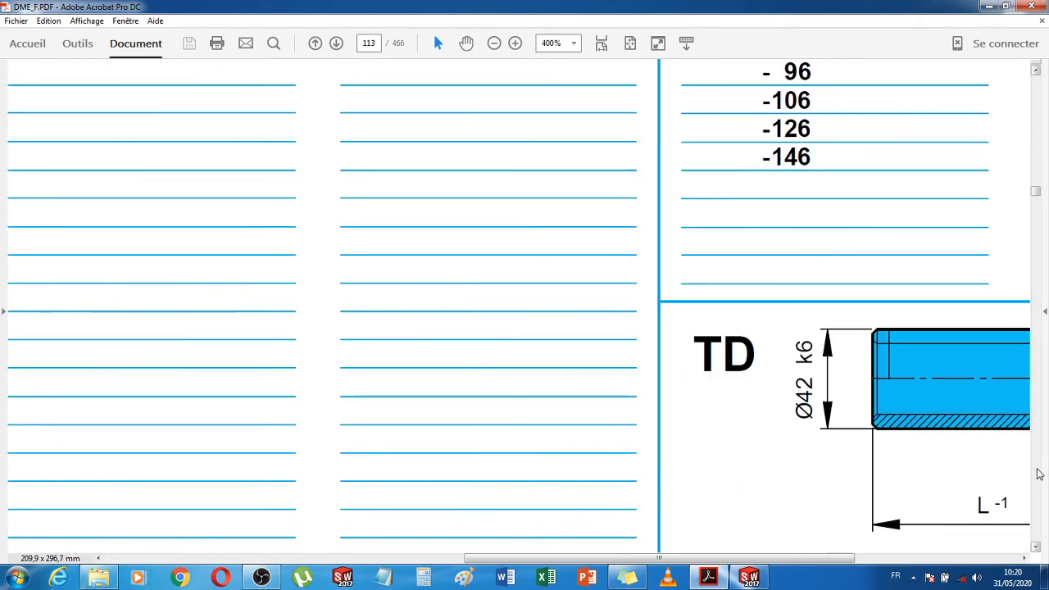
{"action": "left_click_drag", "start_coordinate": [771, 558], "coordinate": [931, 558]}
{"action": "scroll", "coordinate": [802, 537], "scroll_direction": "down", "scroll_amount": 5}
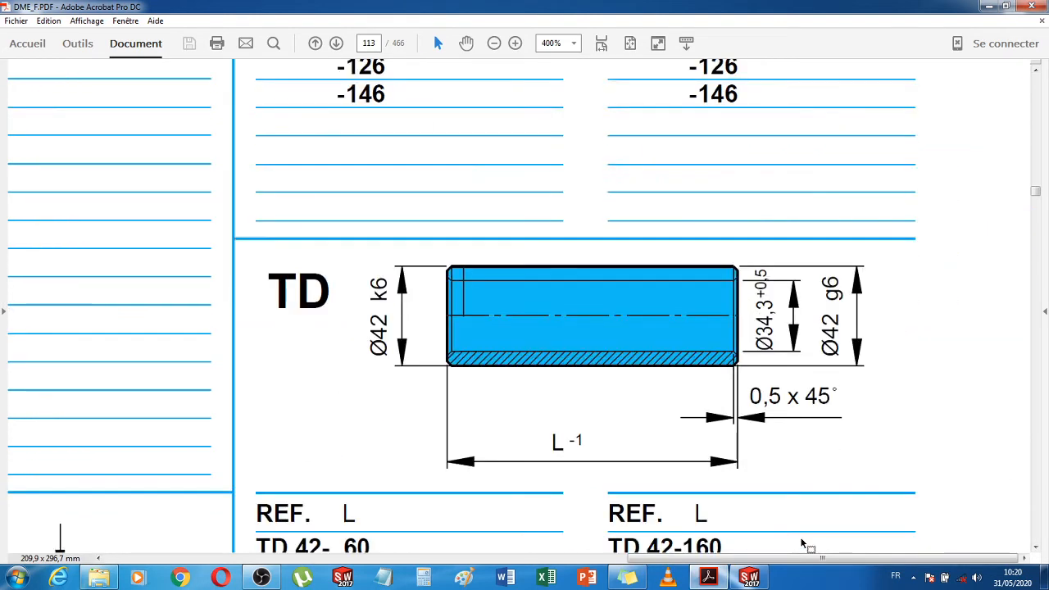
Compare the available TD 42 tube lengths in the reference table, marking the 60, 130 and 160 entries
{"action": "double_click", "coordinate": [359, 389]}
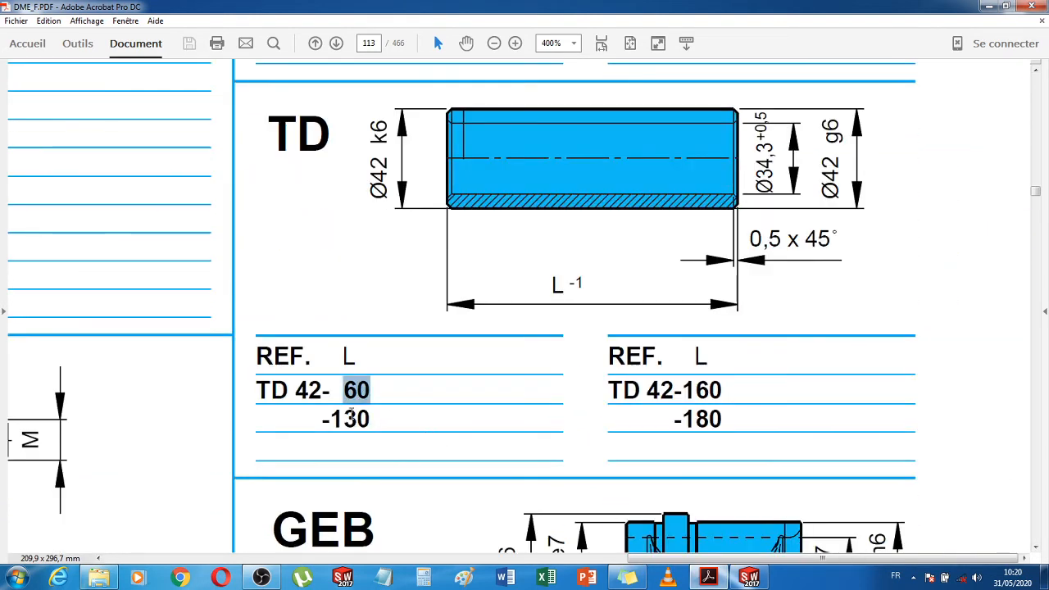
{"action": "double_click", "coordinate": [351, 418]}
{"action": "double_click", "coordinate": [706, 392]}
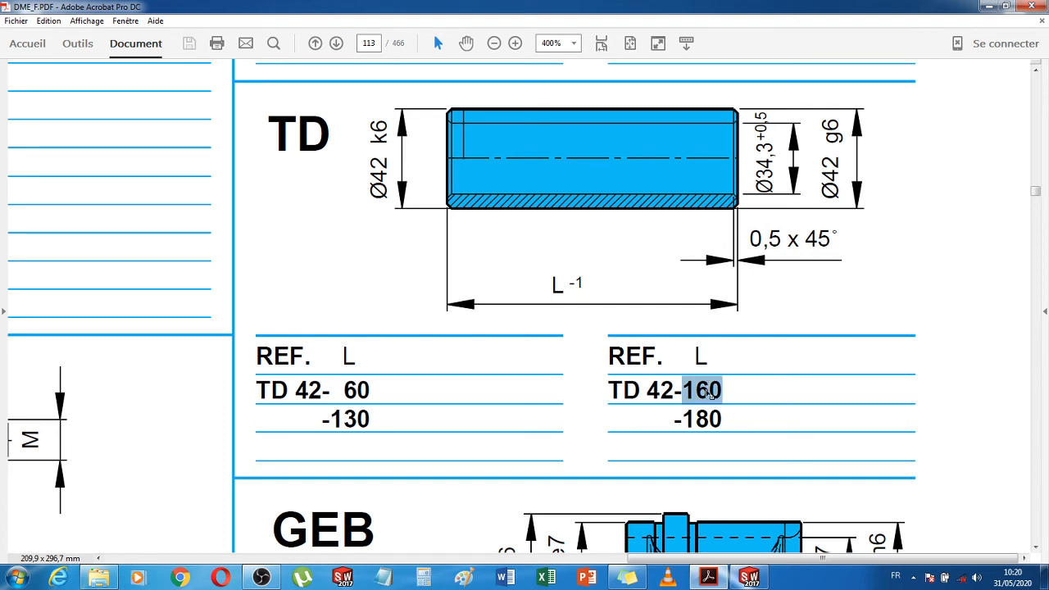
{"action": "double_click", "coordinate": [347, 420]}
{"action": "left_click", "coordinate": [373, 418]}
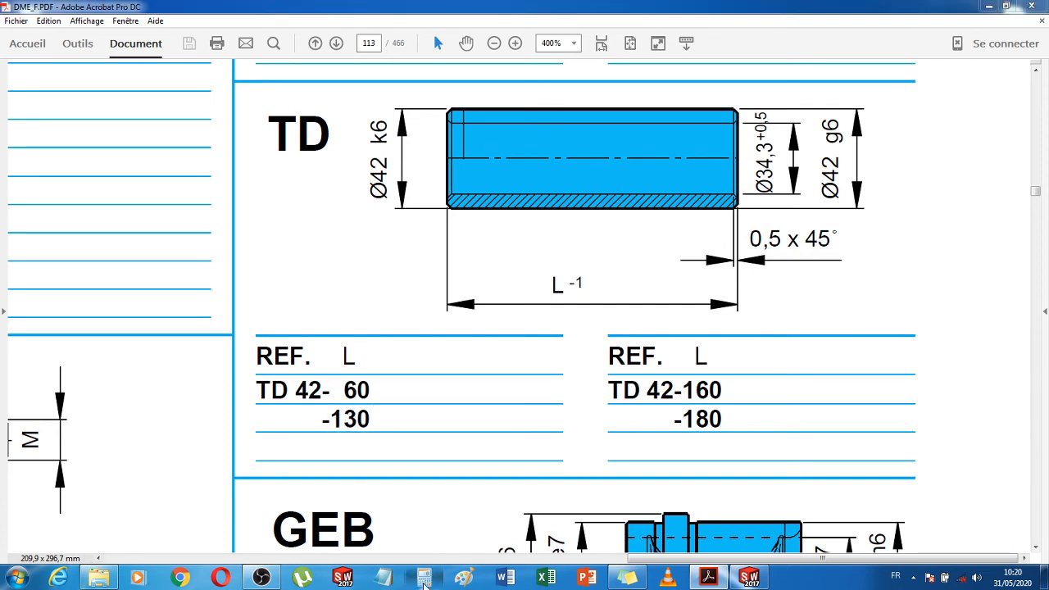
Switch to the Calculator alongside the TD tube reference table
{"action": "key", "text": "alt+Tab"}
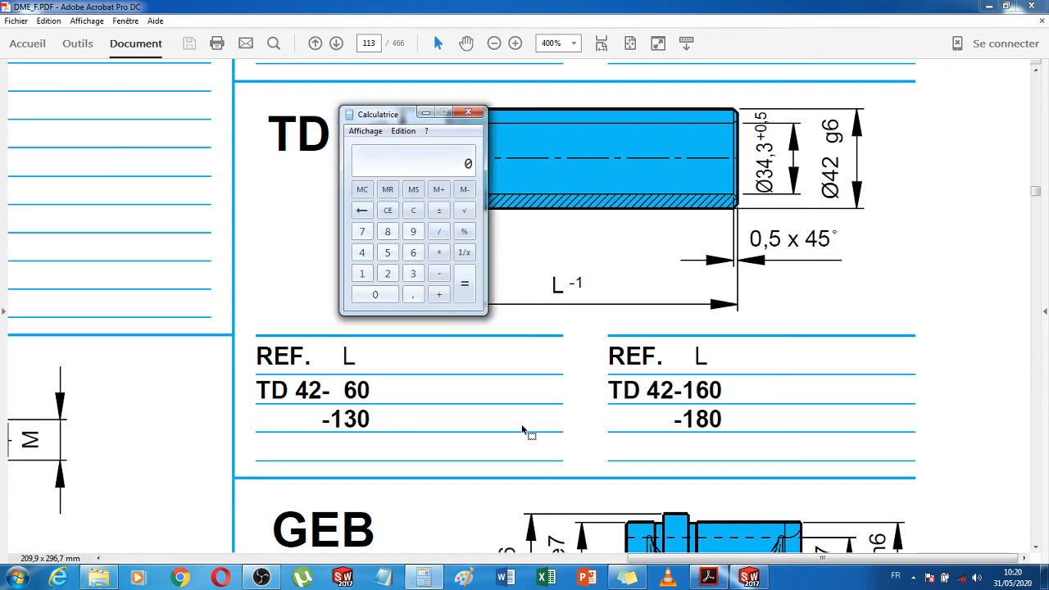
Close the calculator covering the TD drawing on the catalogue page
{"action": "type", "text": "0-106=/1"}
{"action": "left_click", "coordinate": [468, 112]}
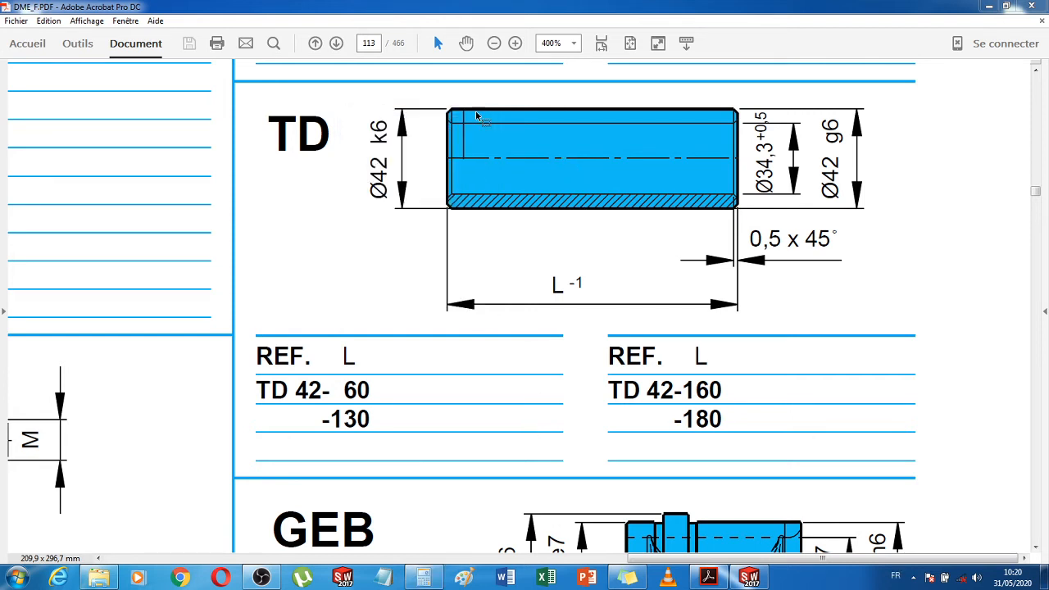
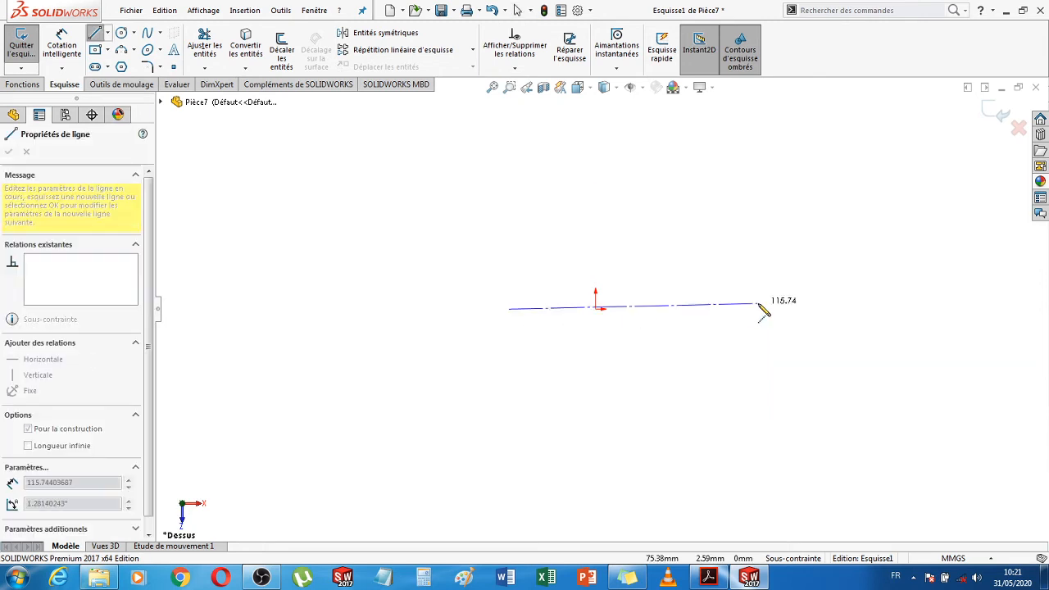
Sketch a horizontal construction line about 116 mm long through the origin on the top plane
{"action": "left_click", "coordinate": [762, 311]}
{"action": "key", "text": "Escape"}
{"action": "key", "text": "Escape"}
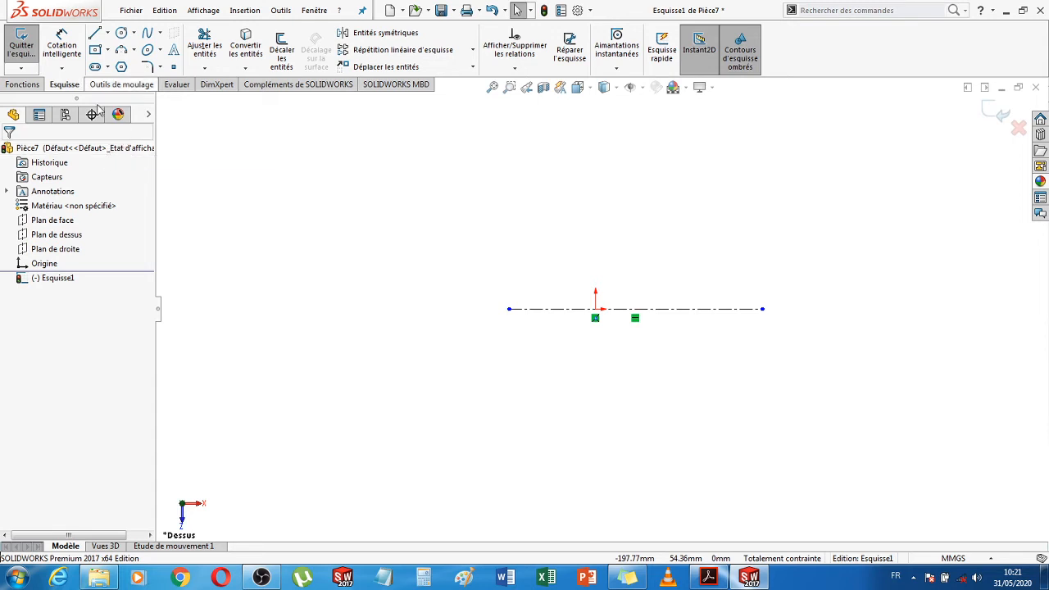
Sketch a thin horizontal center rectangle about 200 mm long below the construction line
{"action": "left_click", "coordinate": [95, 50]}
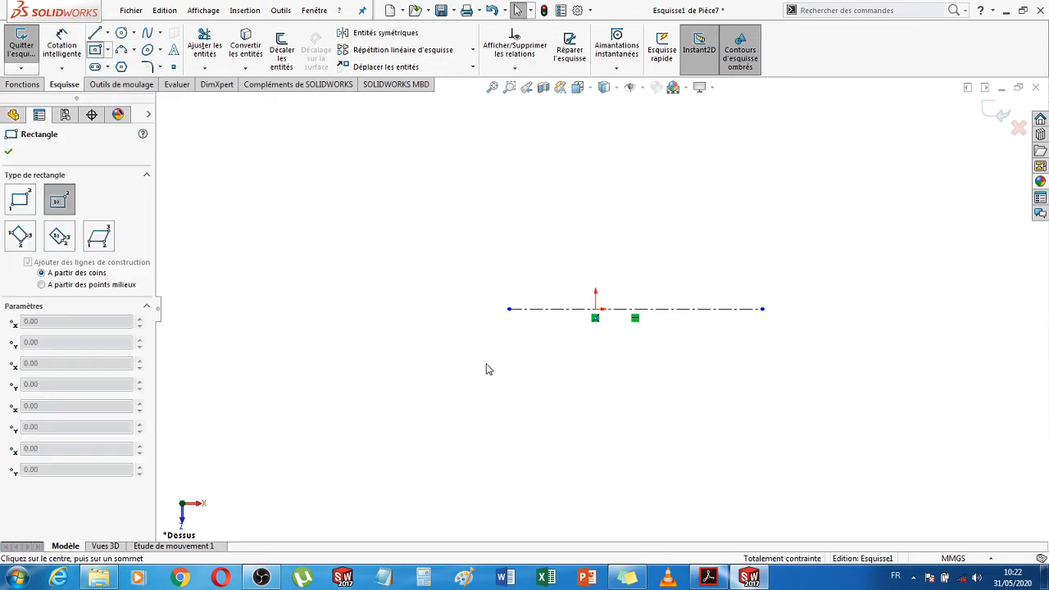
{"action": "left_click", "coordinate": [530, 348]}
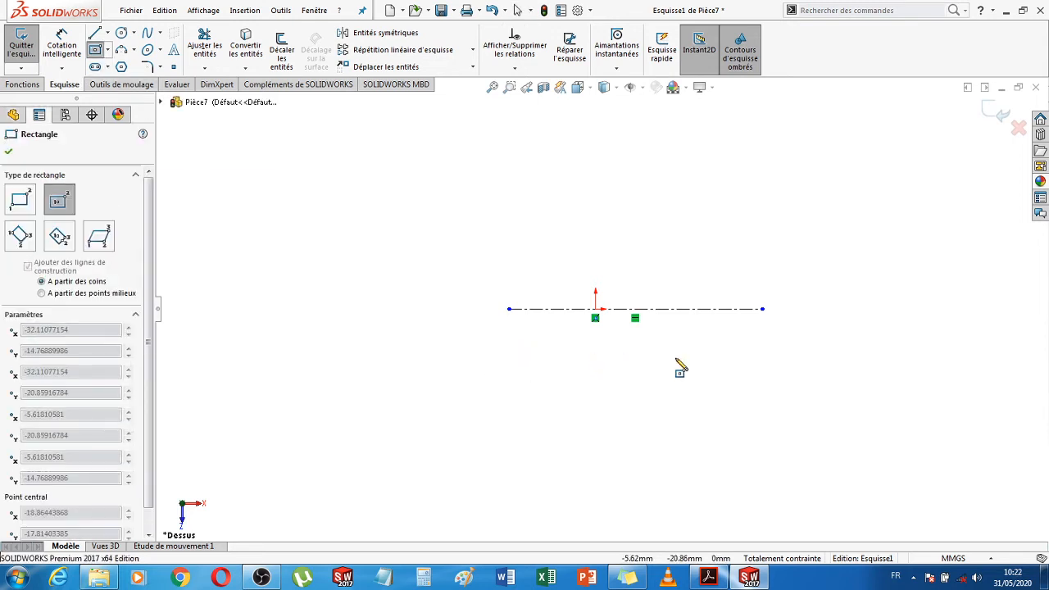
{"action": "left_click", "coordinate": [743, 348]}
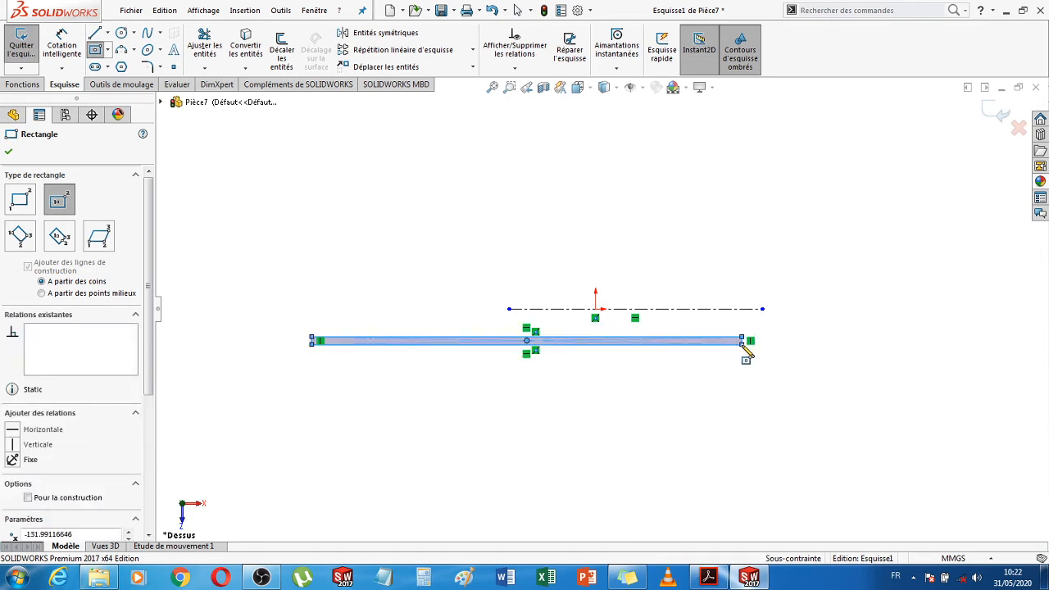
{"action": "key", "text": "Escape"}
Dimension the rectangle's length and set it to 130 mm
{"action": "left_click", "coordinate": [61, 43]}
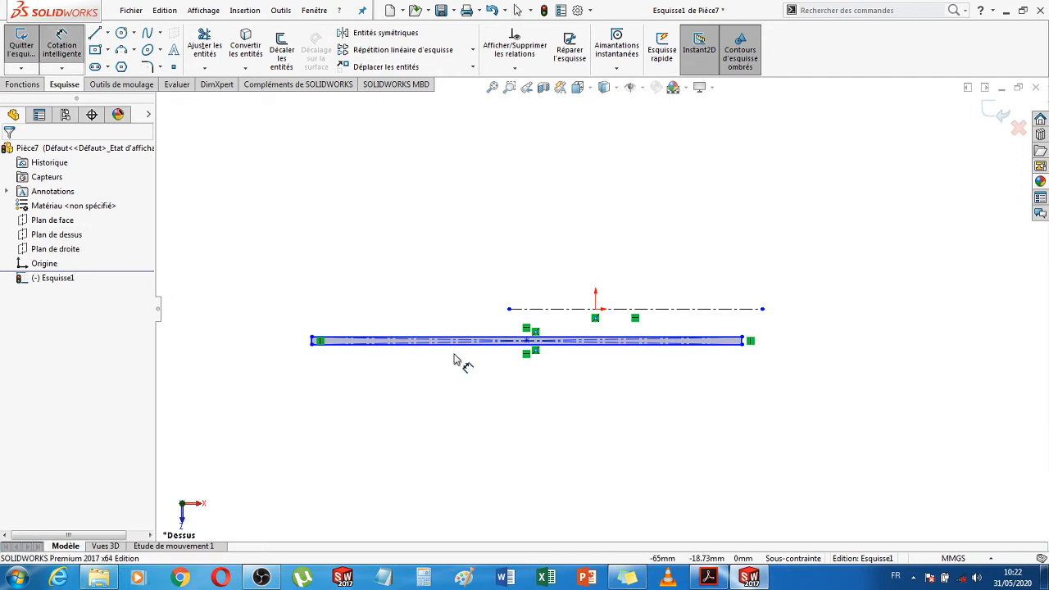
{"action": "left_click", "coordinate": [465, 368]}
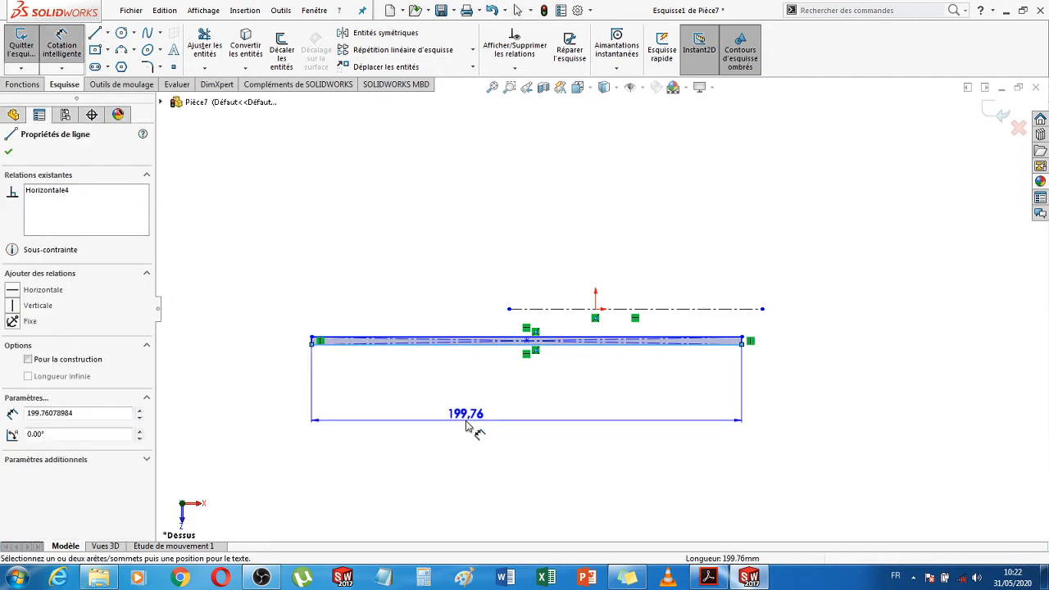
{"action": "left_click", "coordinate": [465, 424]}
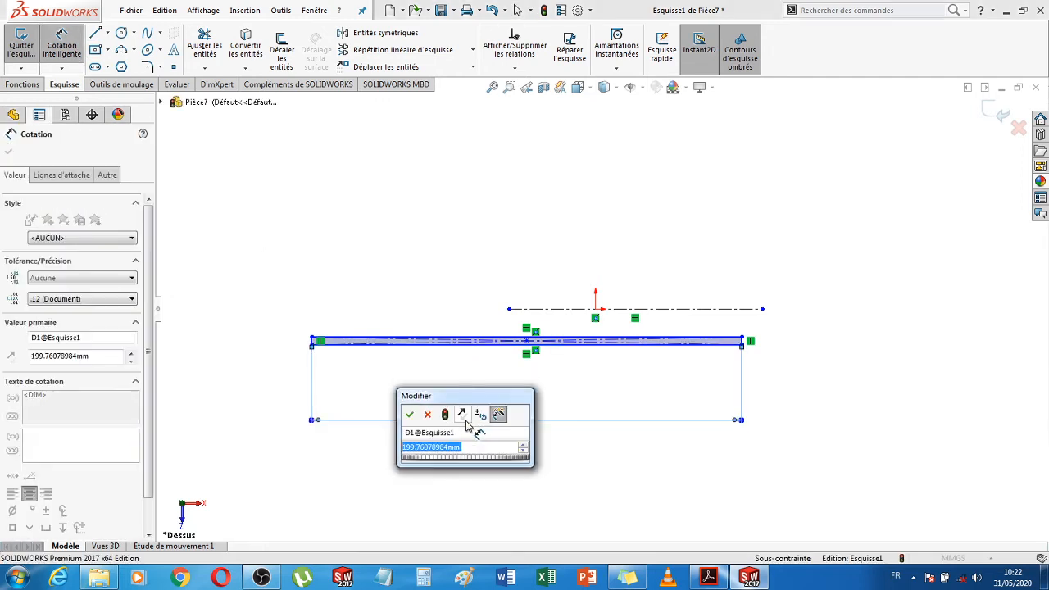
{"action": "type", "text": "130"}
{"action": "key", "text": "Return"}
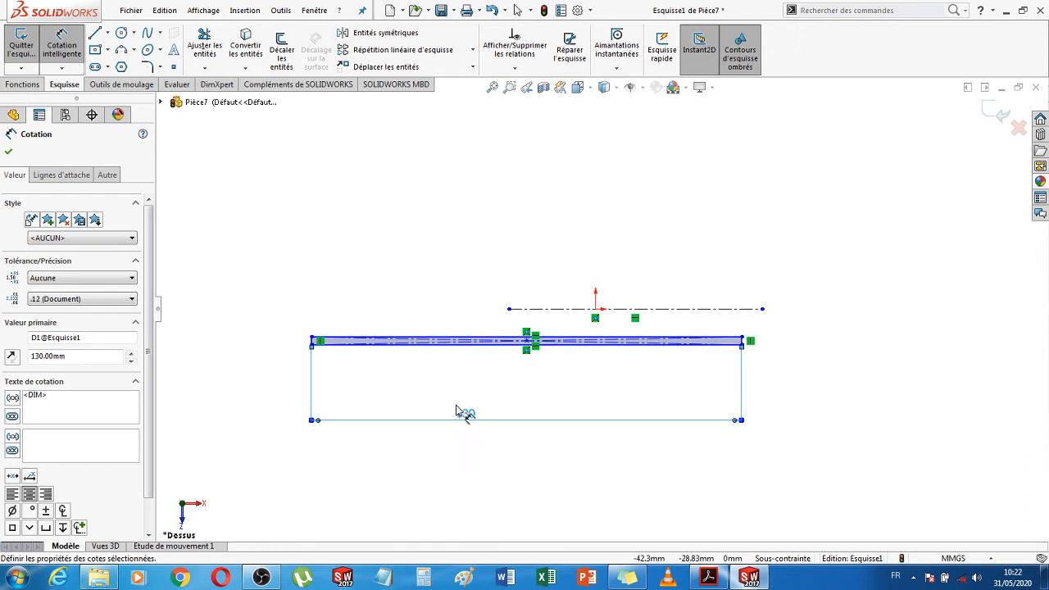
{"action": "key", "text": "Escape"}
{"action": "key", "text": "Escape"}
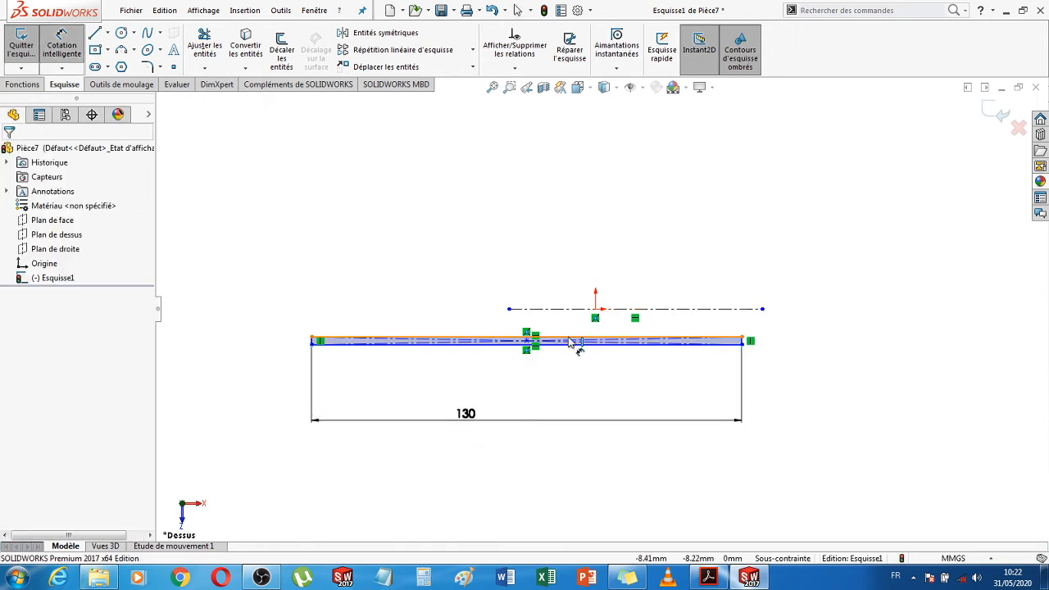
Dimension the distance from the rectangle's upper edge to the construction line as 17.15 mm
{"action": "left_click", "coordinate": [570, 337]}
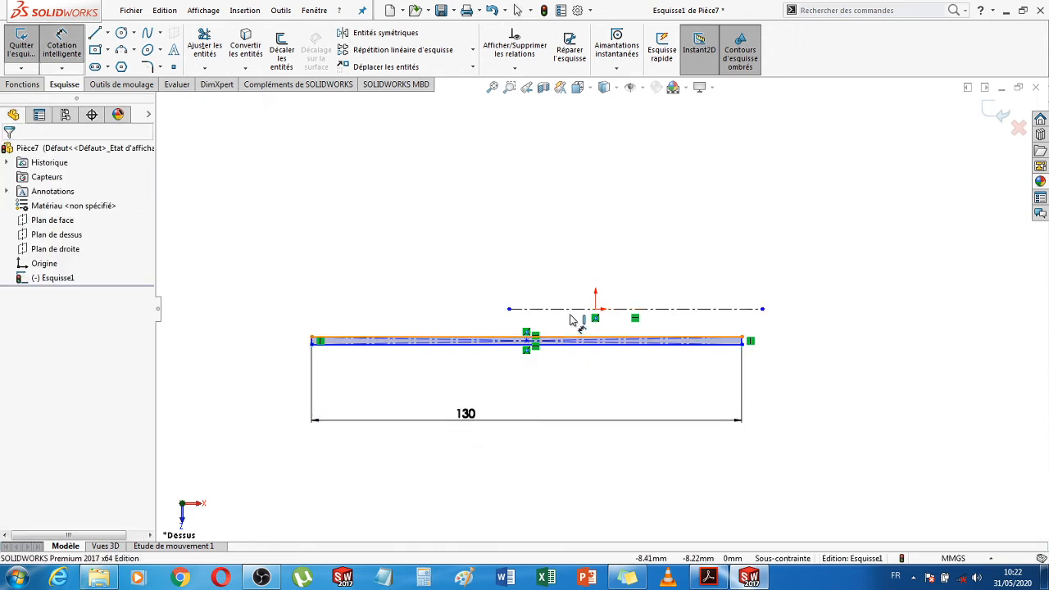
{"action": "left_click", "coordinate": [746, 310]}
{"action": "left_click", "coordinate": [817, 318]}
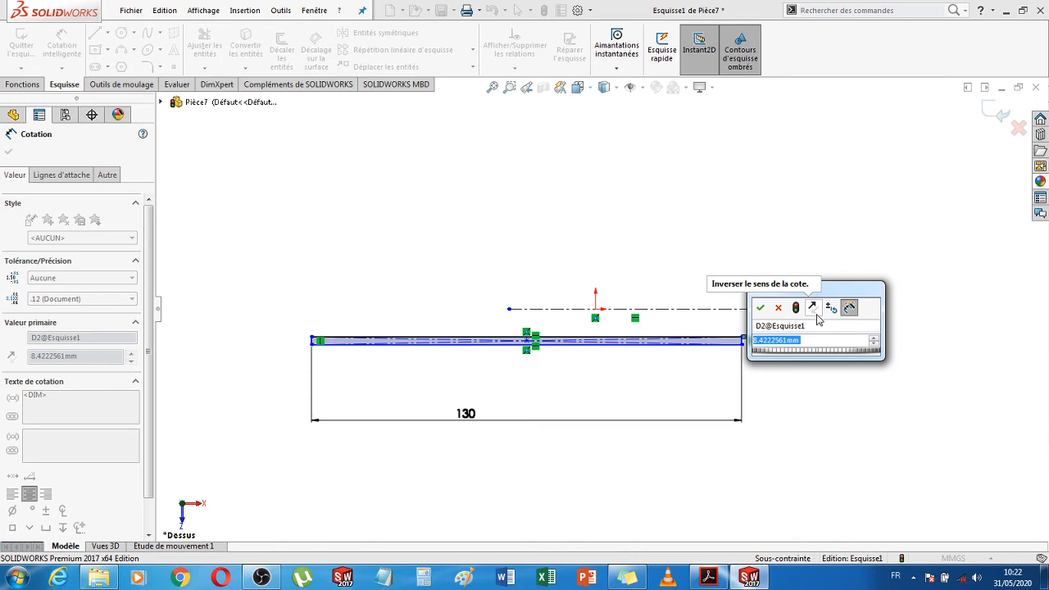
{"action": "type", "text": "17.15"}
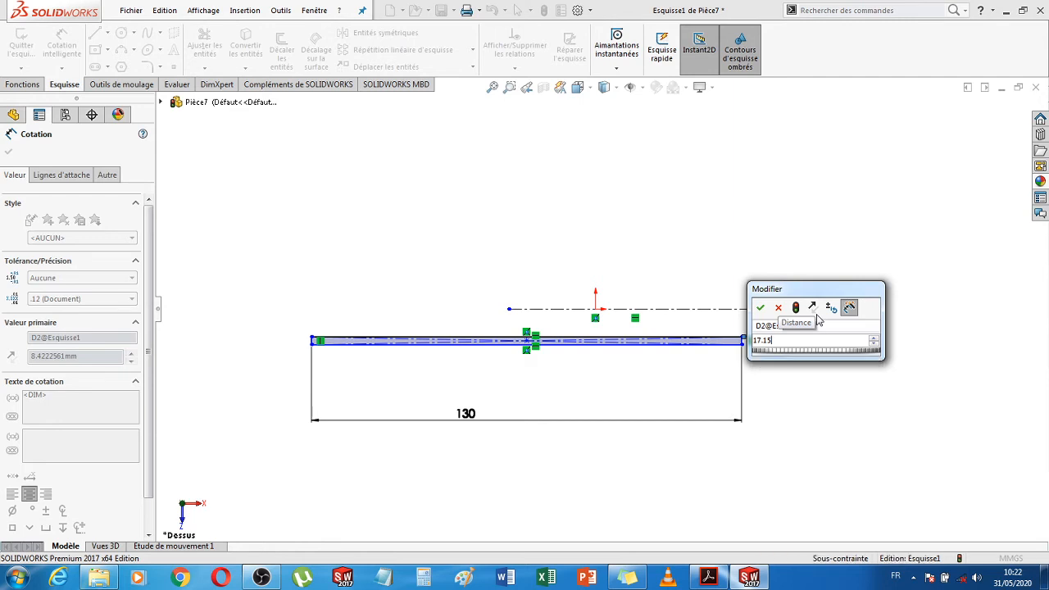
{"action": "key", "text": "Return"}
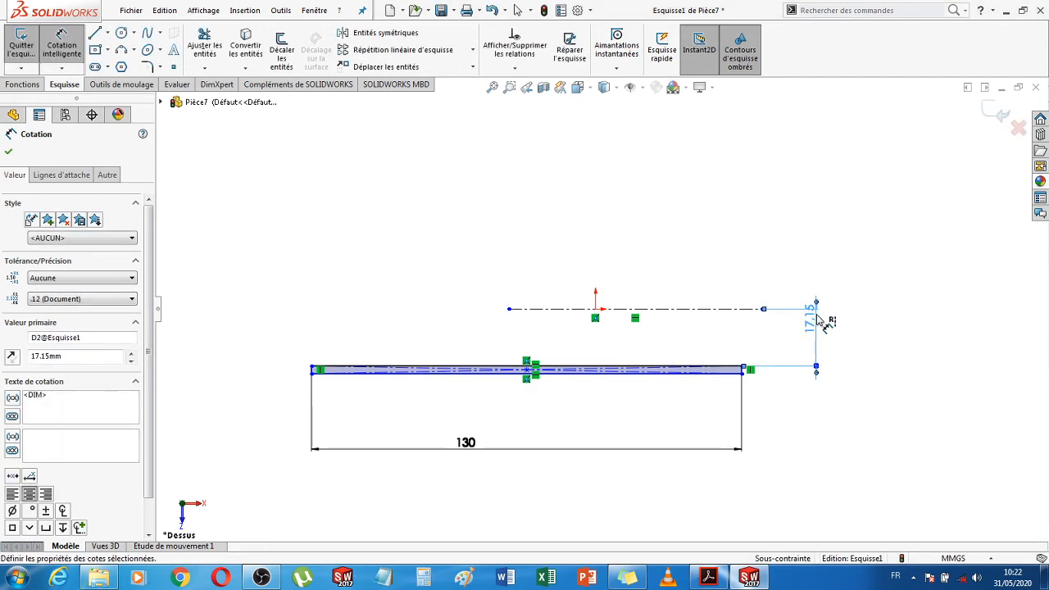
Dimension the distance from the rectangle's lower edge to the construction line as 21 mm and exit the sketch
{"action": "left_click", "coordinate": [719, 311]}
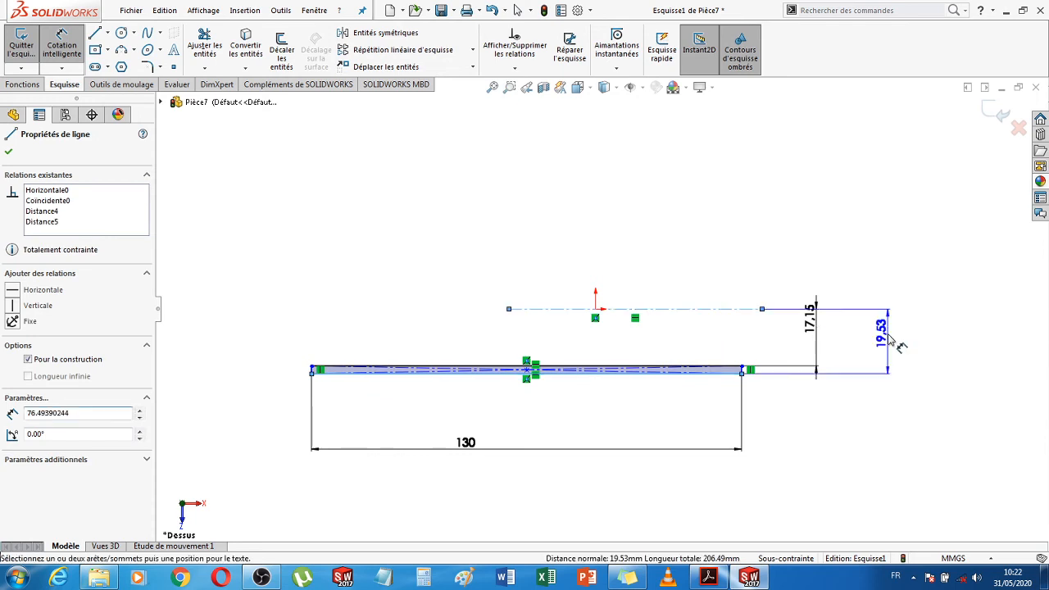
{"action": "left_click", "coordinate": [829, 344]}
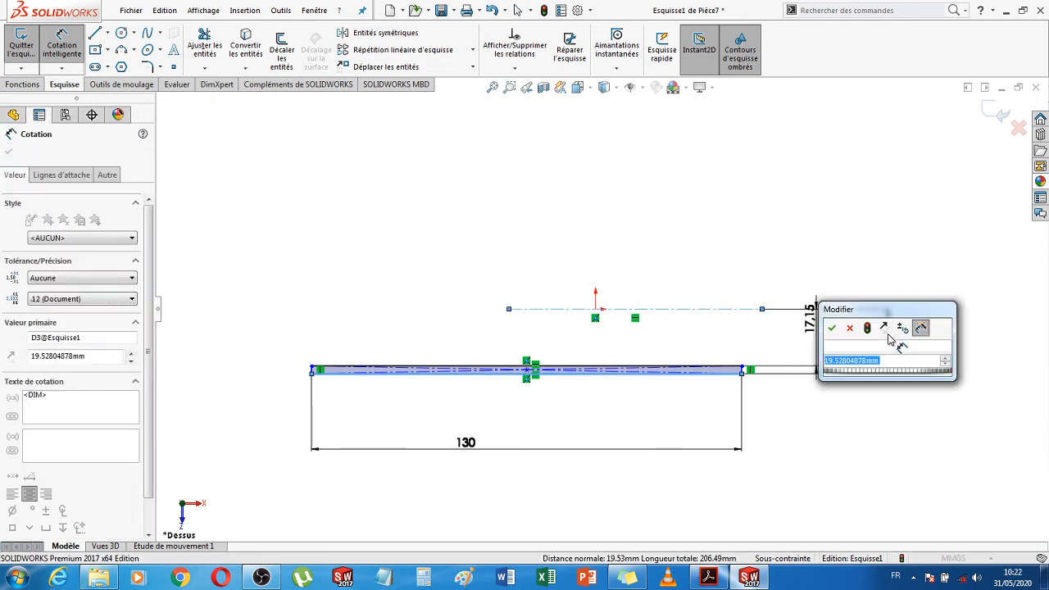
{"action": "key", "text": "Return"}
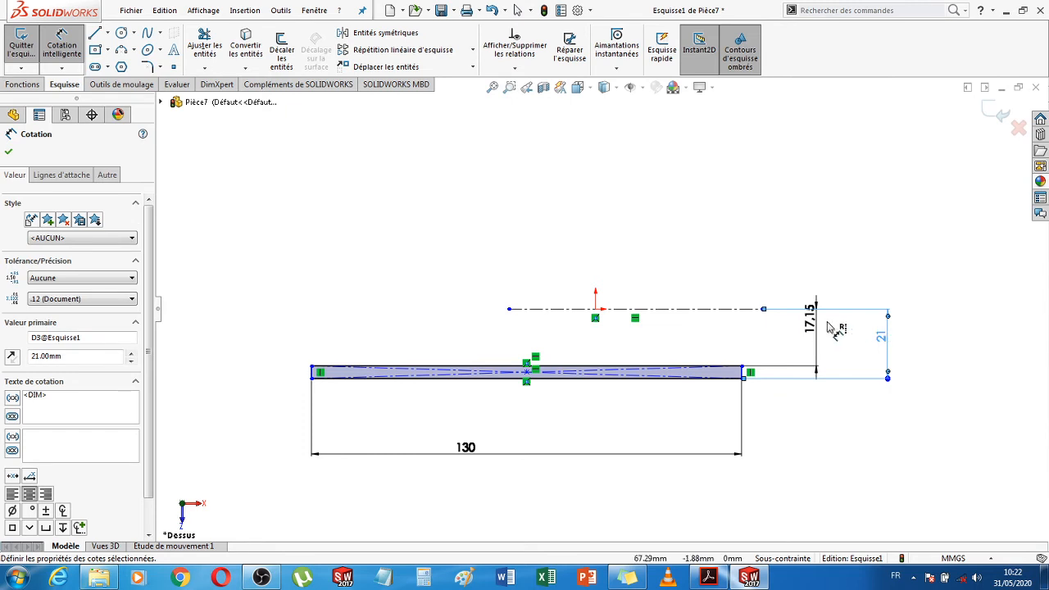
{"action": "left_click", "coordinate": [997, 115]}
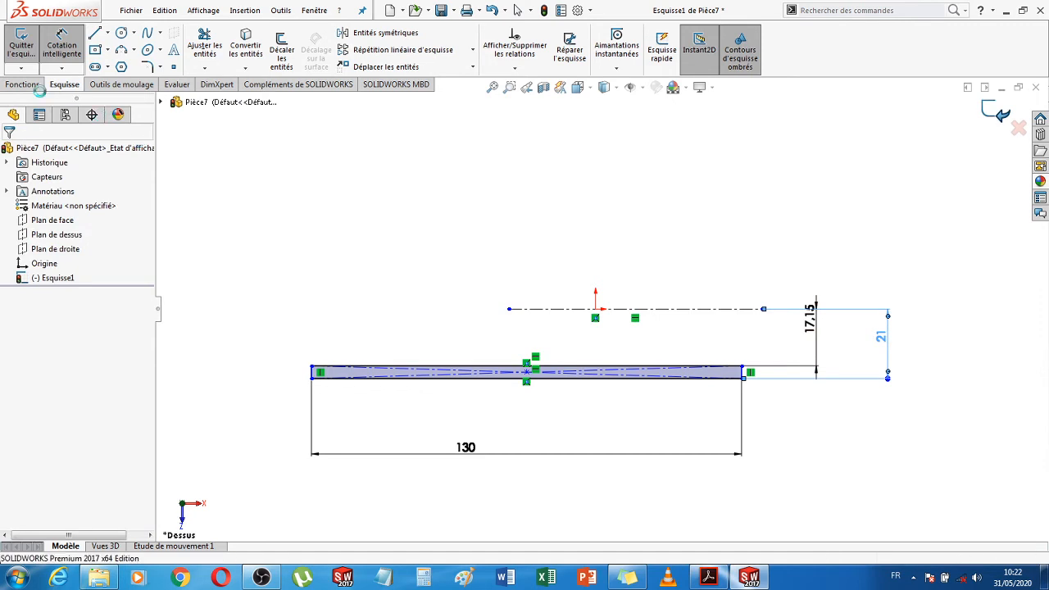
Revolve the rectangle sketch 360 degrees around the construction line into a hollow tube
{"action": "left_click", "coordinate": [58, 279]}
{"action": "left_click", "coordinate": [57, 279]}
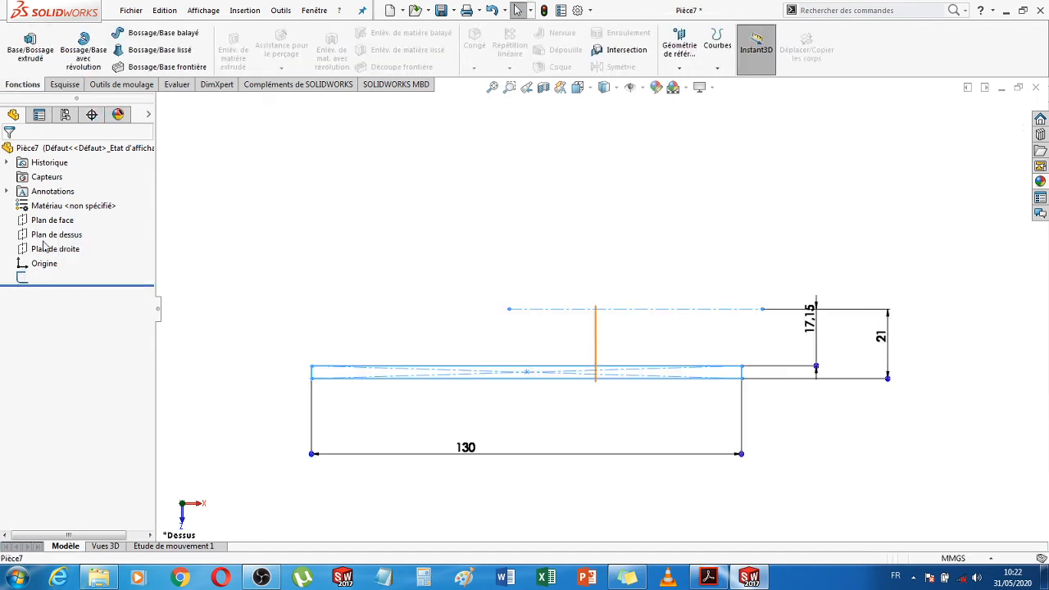
{"action": "left_click", "coordinate": [82, 51]}
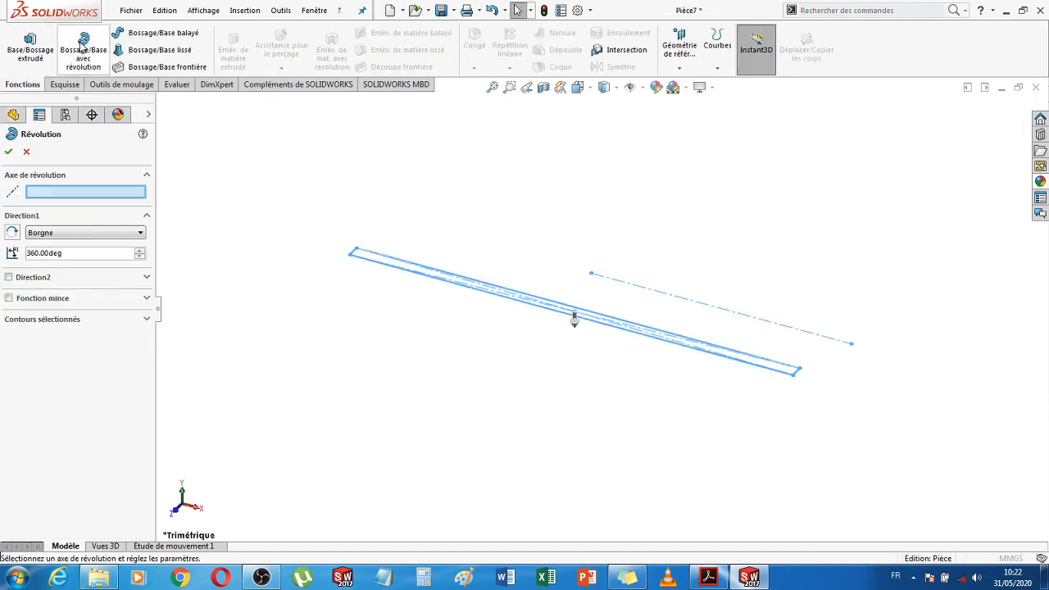
{"action": "left_click", "coordinate": [658, 292]}
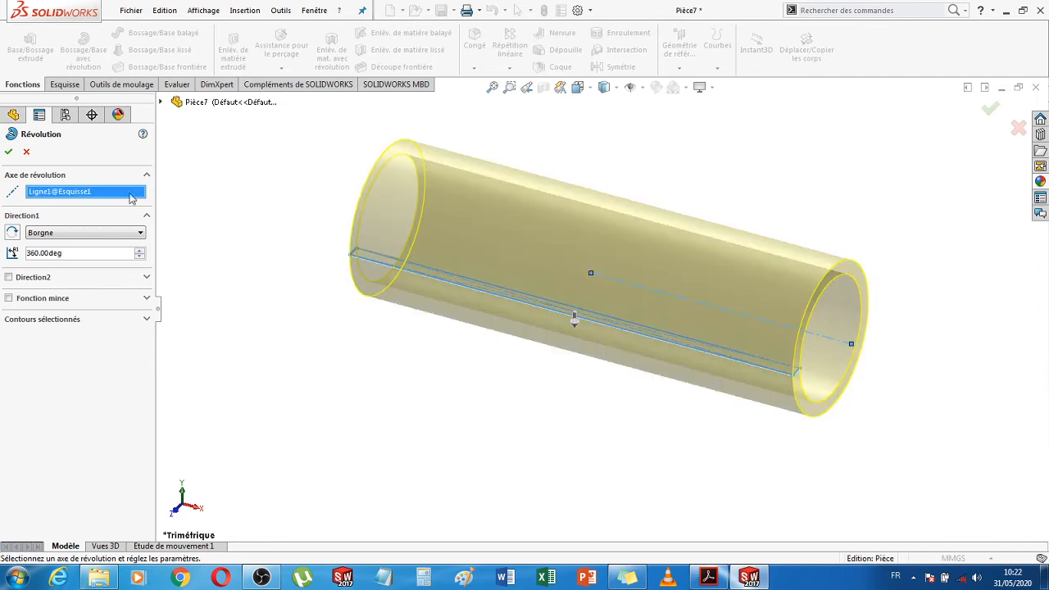
{"action": "left_click", "coordinate": [9, 153]}
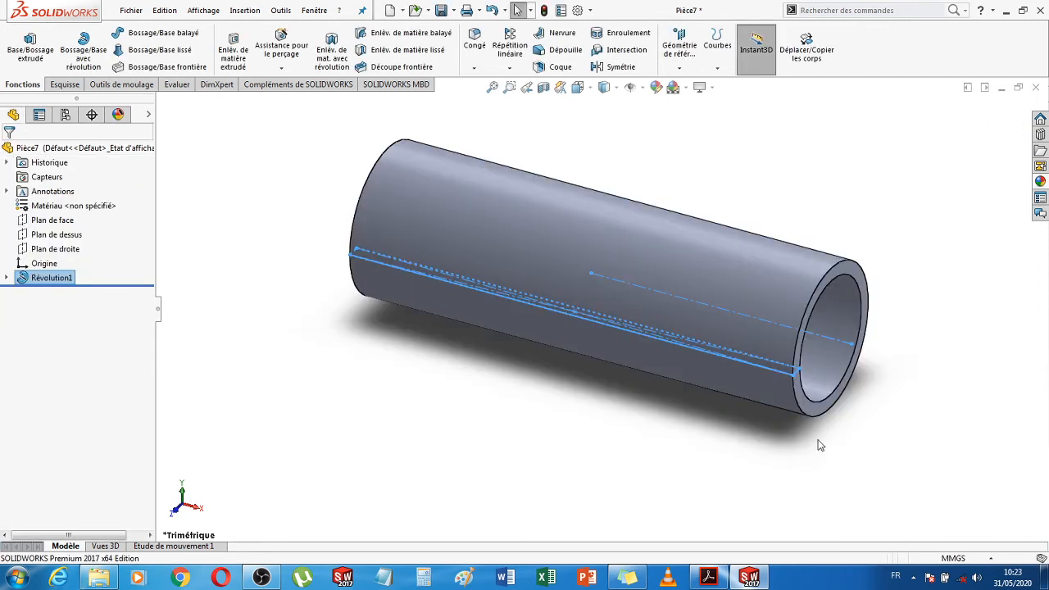
{"action": "left_click", "coordinate": [914, 443]}
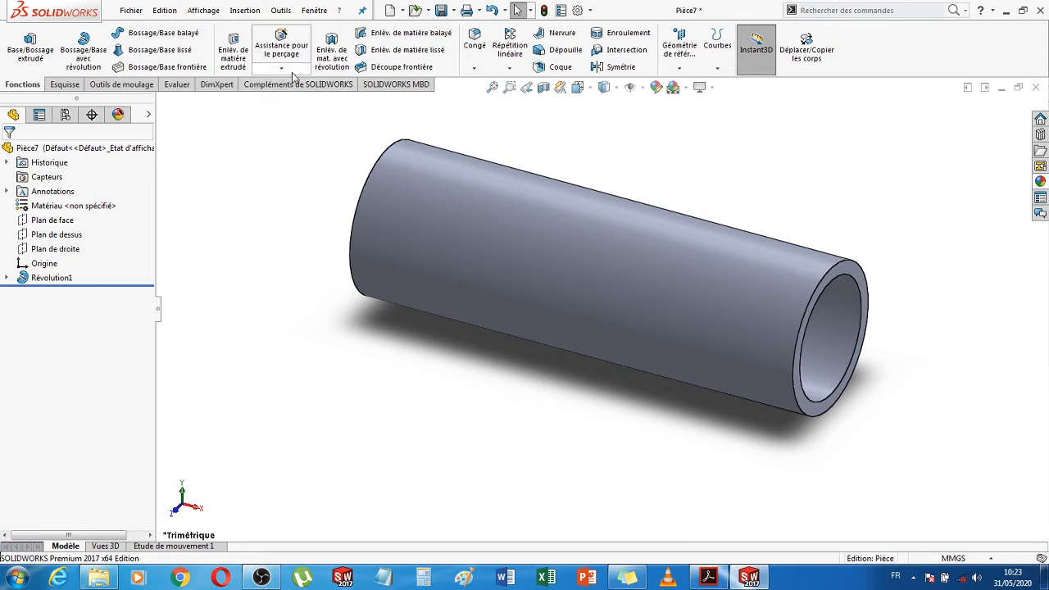
Start a chamfer of 0.5 mm at 45 degrees on the inner and outer edges of the tube's front end
{"action": "left_click", "coordinate": [474, 68]}
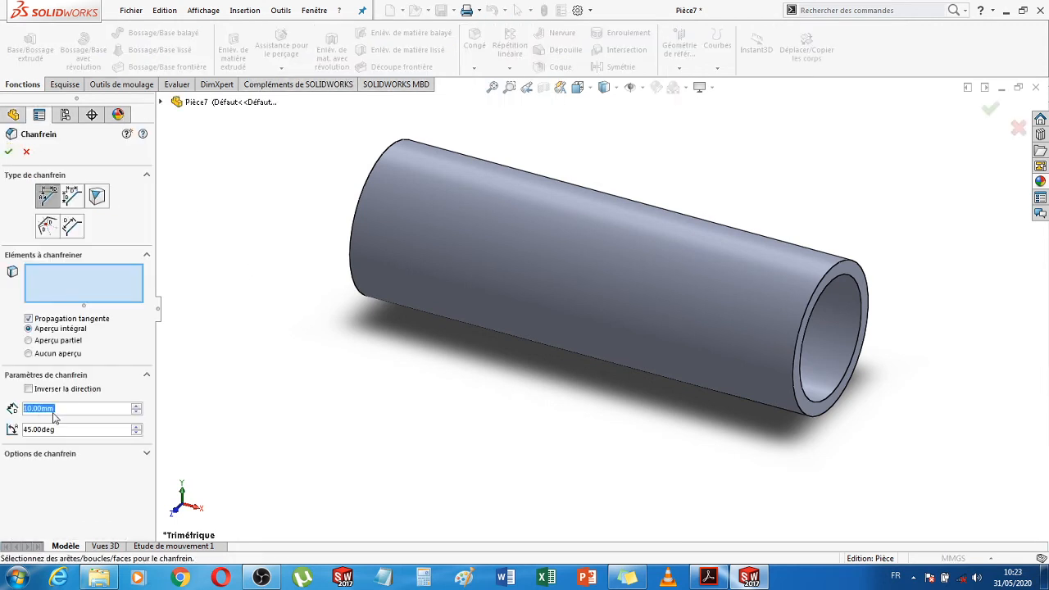
{"action": "type", "text": "0.5"}
{"action": "key", "text": "Return"}
{"action": "middle_click_drag", "start_coordinate": [936, 370], "coordinate": [907, 384]}
{"action": "scroll", "coordinate": [755, 354], "scroll_direction": "down", "scroll_amount": 5}
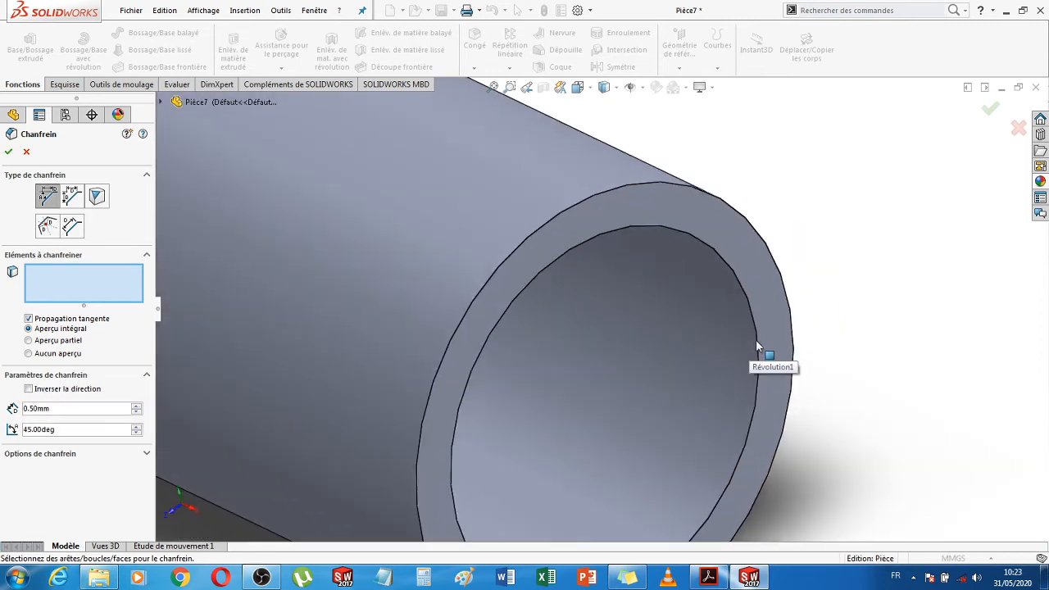
{"action": "left_click", "coordinate": [757, 338]}
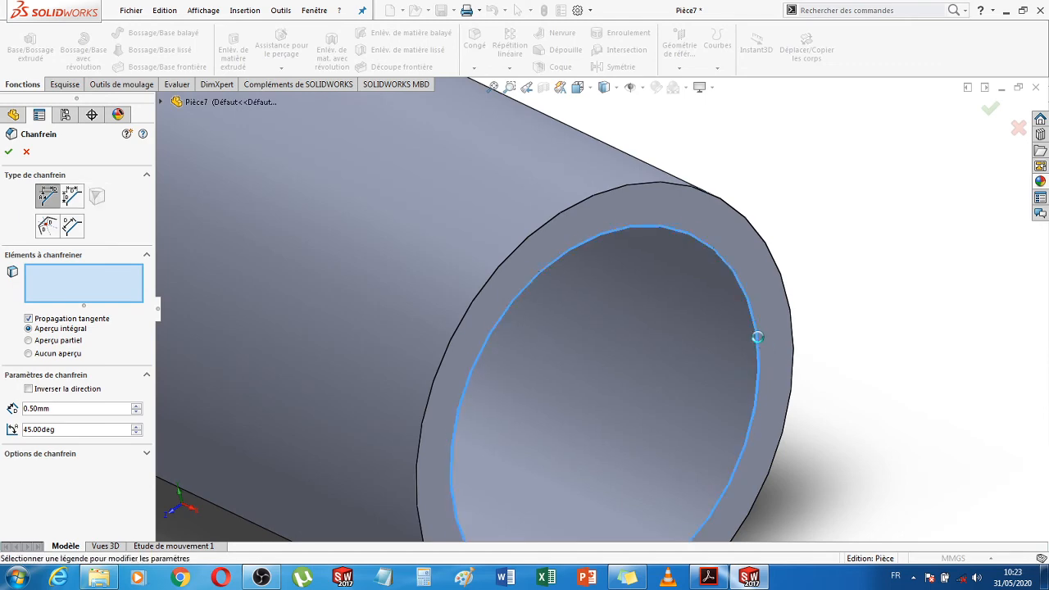
{"action": "left_click", "coordinate": [794, 332]}
{"action": "scroll", "coordinate": [818, 377], "scroll_direction": "up", "scroll_amount": 5}
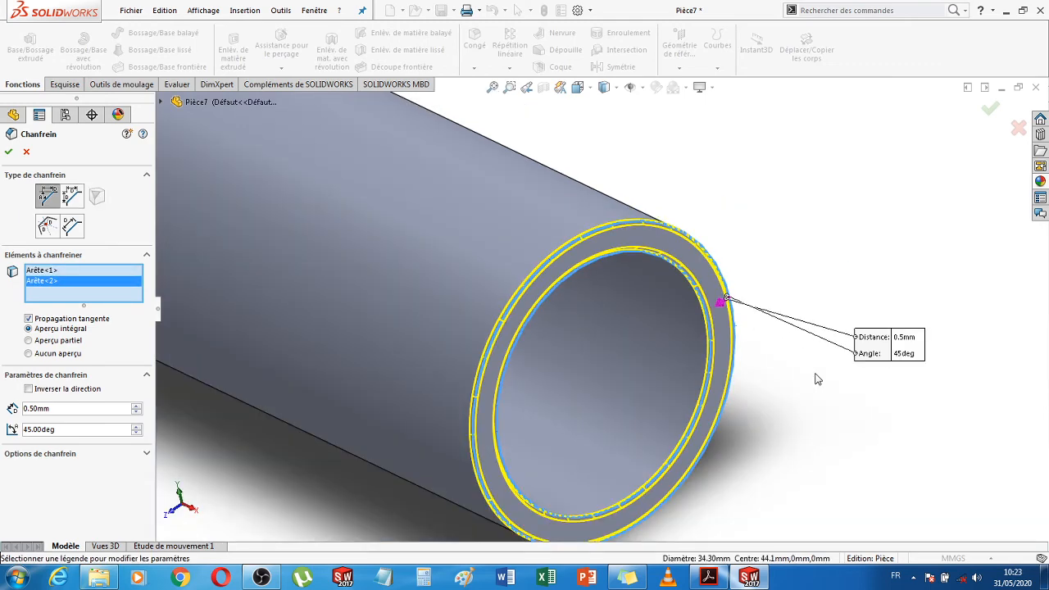
Add the inner and outer edges of the tube's opposite end to the chamfer and apply it
{"action": "middle_click_drag", "start_coordinate": [403, 342], "coordinate": [470, 386]}
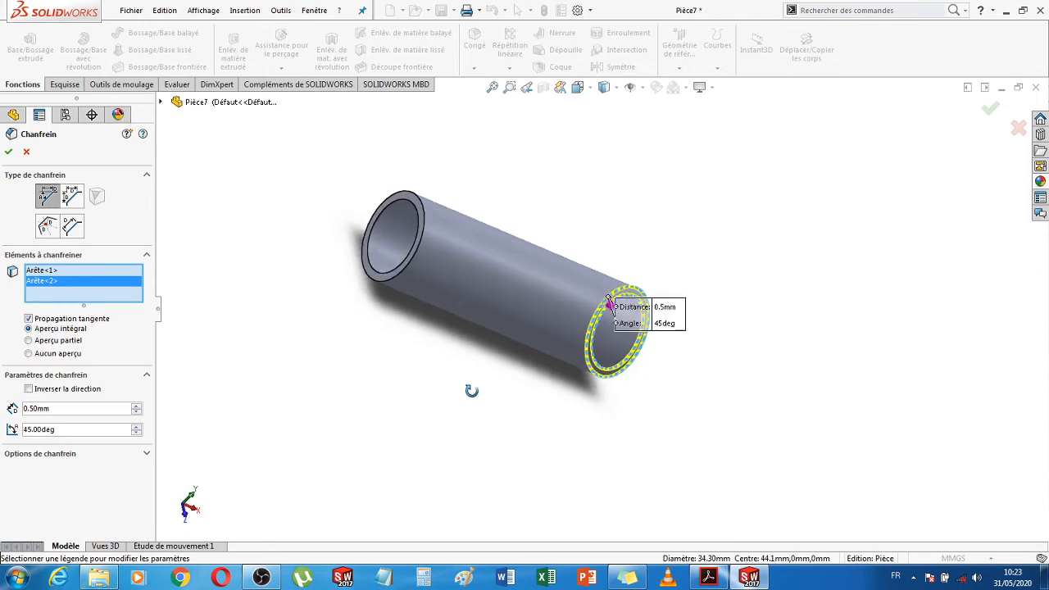
{"action": "scroll", "coordinate": [437, 225], "scroll_direction": "down", "scroll_amount": 4}
{"action": "scroll", "coordinate": [516, 258], "scroll_direction": "down", "scroll_amount": 2}
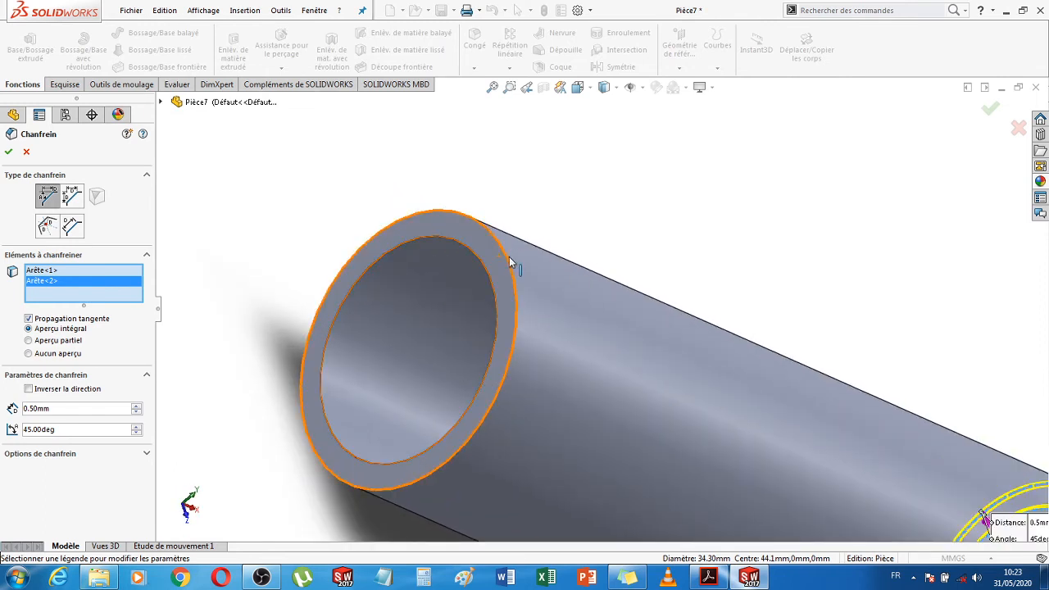
{"action": "left_click", "coordinate": [508, 262]}
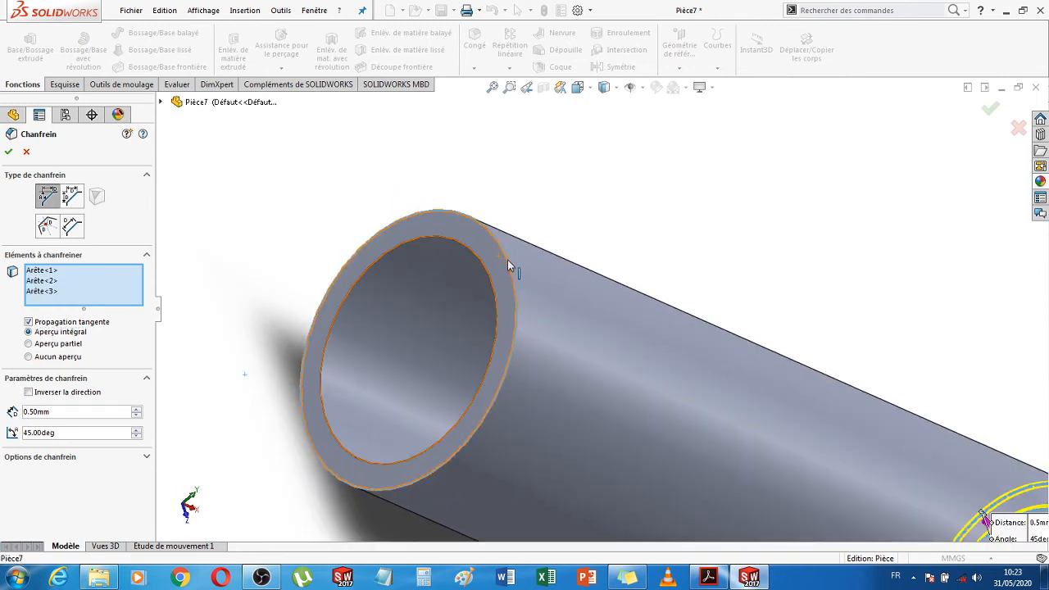
{"action": "left_click", "coordinate": [362, 271]}
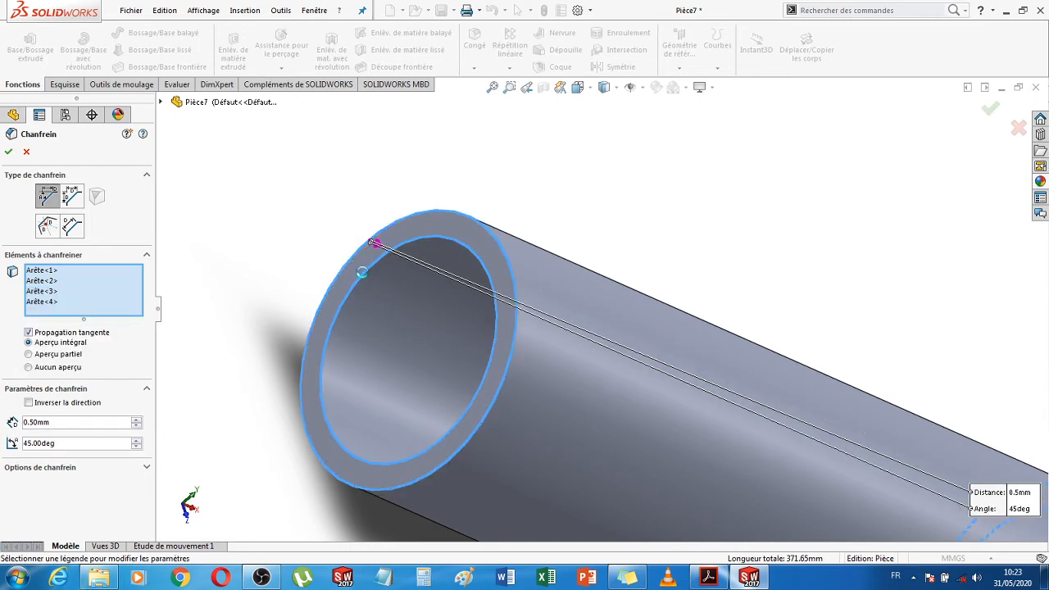
{"action": "left_click", "coordinate": [8, 153]}
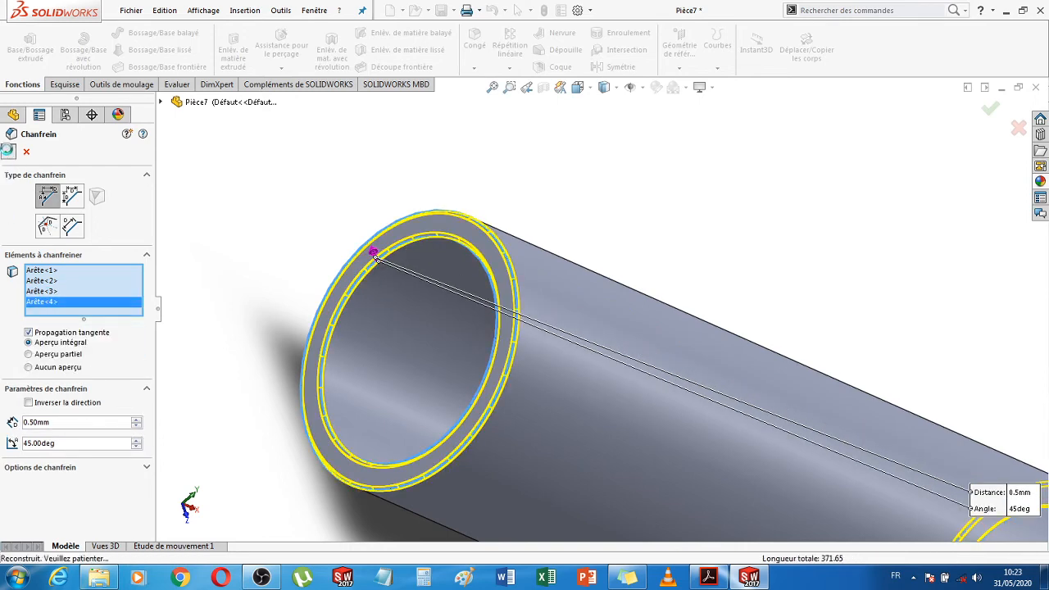
{"action": "scroll", "coordinate": [815, 232], "scroll_direction": "up", "scroll_amount": 5}
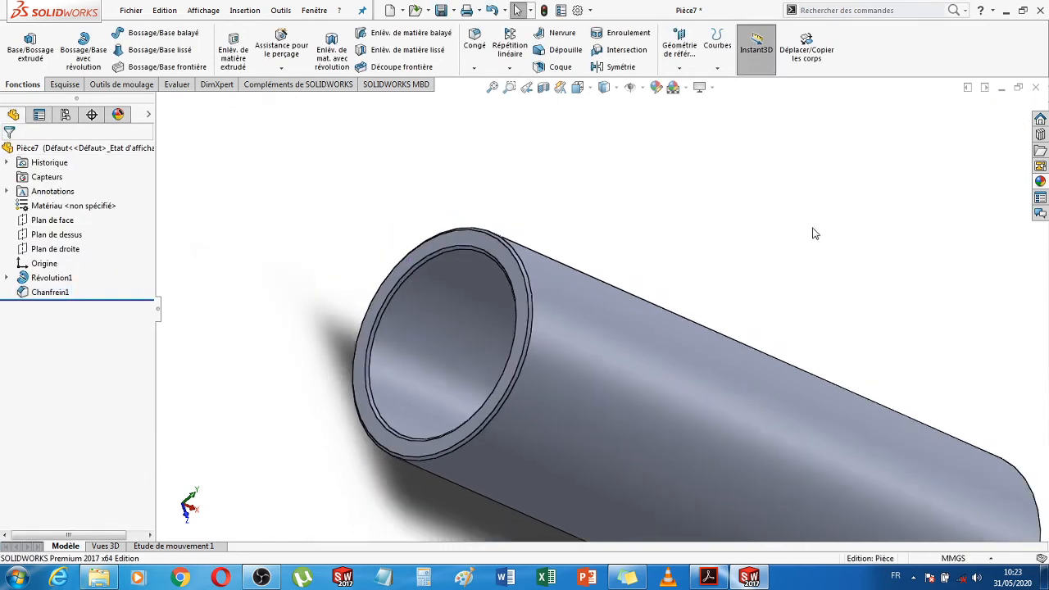
{"action": "middle_click_drag", "start_coordinate": [848, 282], "coordinate": [735, 181]}
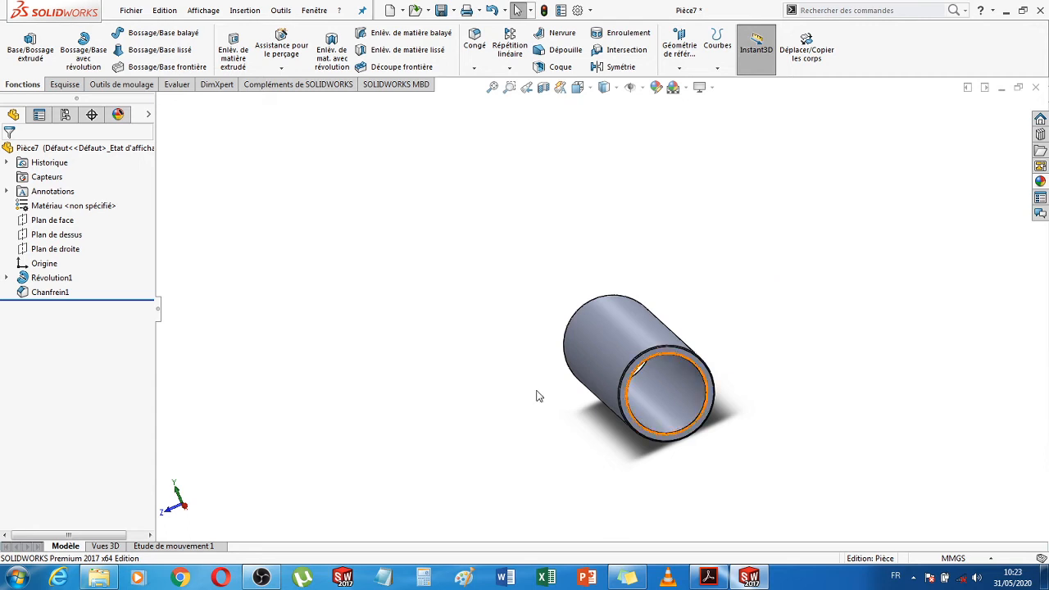
Save the tubular dowel part as "douille TD 42-130" in the TP 2 folder and close it
{"action": "middle_click_drag", "start_coordinate": [396, 306], "coordinate": [451, 200]}
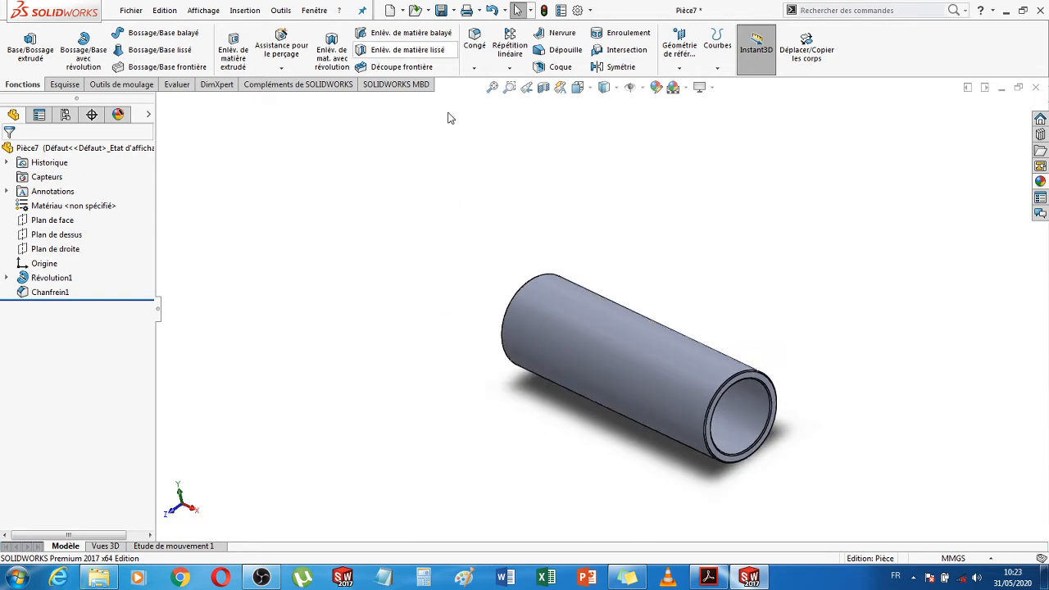
{"action": "left_click", "coordinate": [441, 11]}
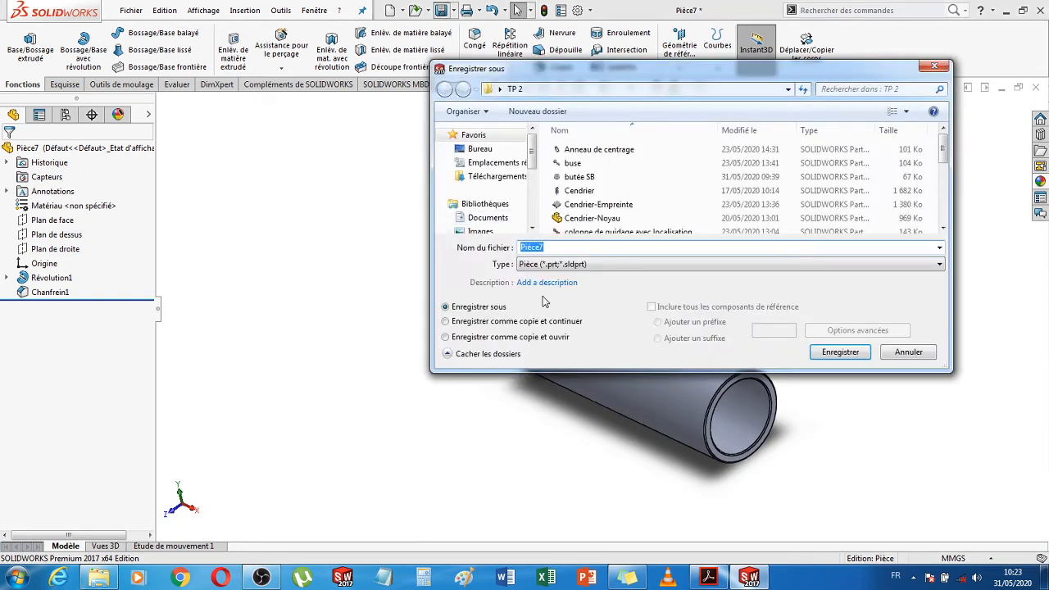
{"action": "type", "text": "douil"}
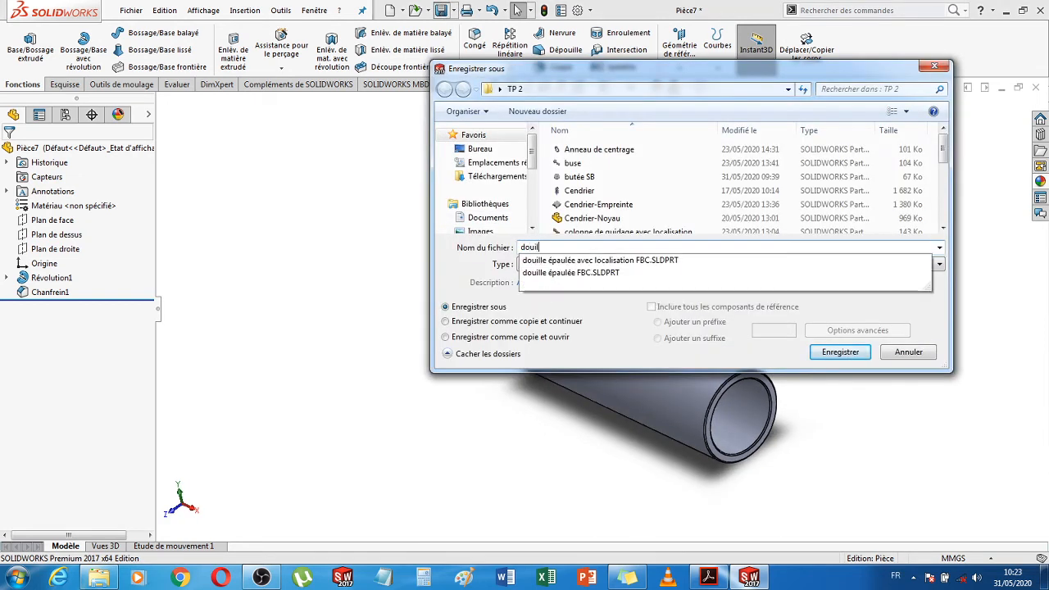
{"action": "type", "text": "le TD 42-130"}
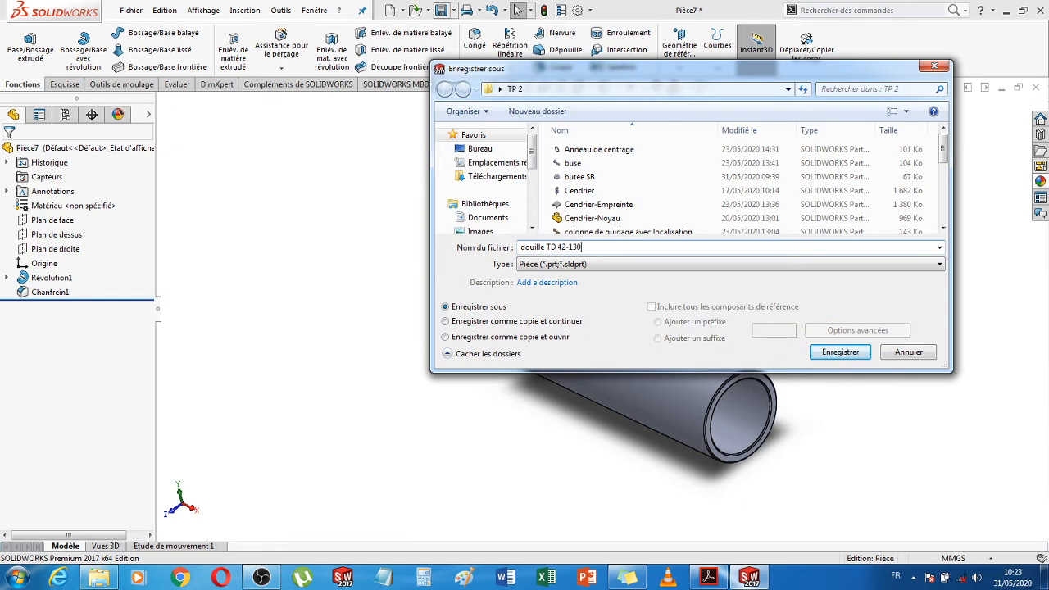
{"action": "key", "text": "Return"}
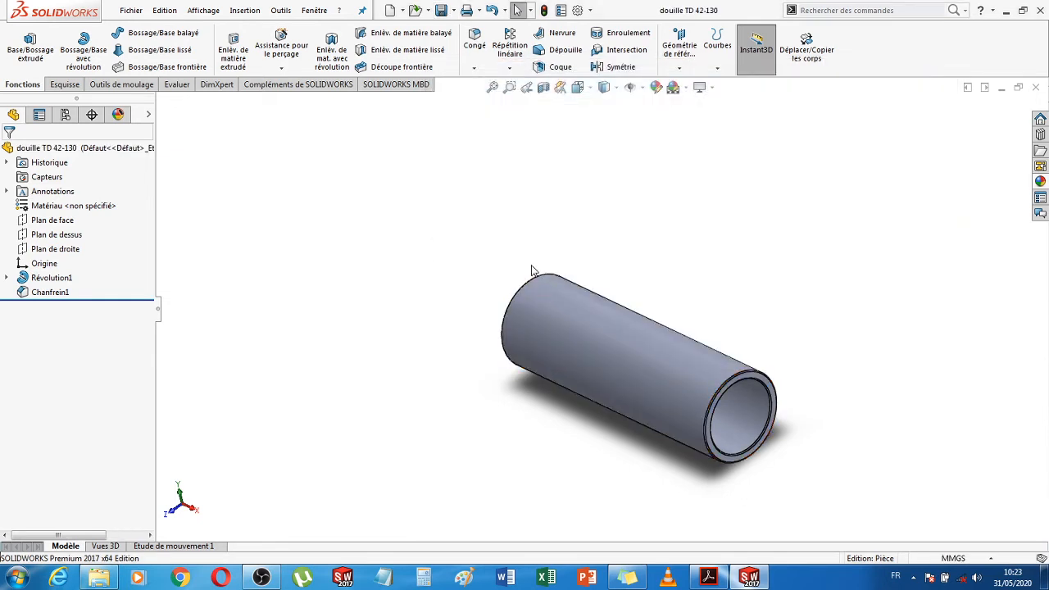
{"action": "left_click", "coordinate": [1035, 87]}
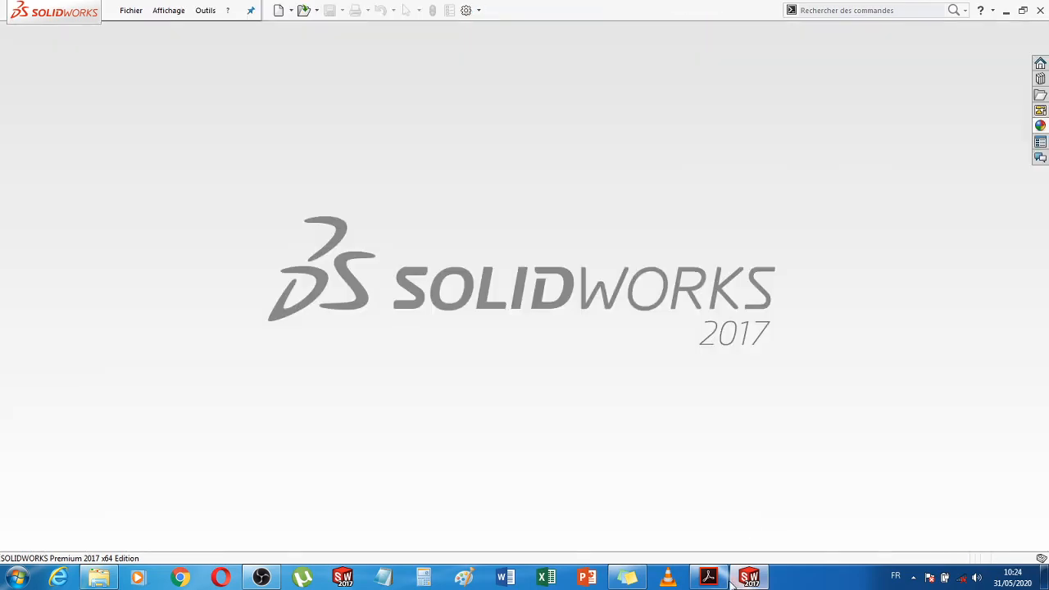
Switch to the DME_F.PDF catalogue in Acrobat and go back to the N 4545 basic assemblies on page 112
{"action": "left_click", "coordinate": [711, 579]}
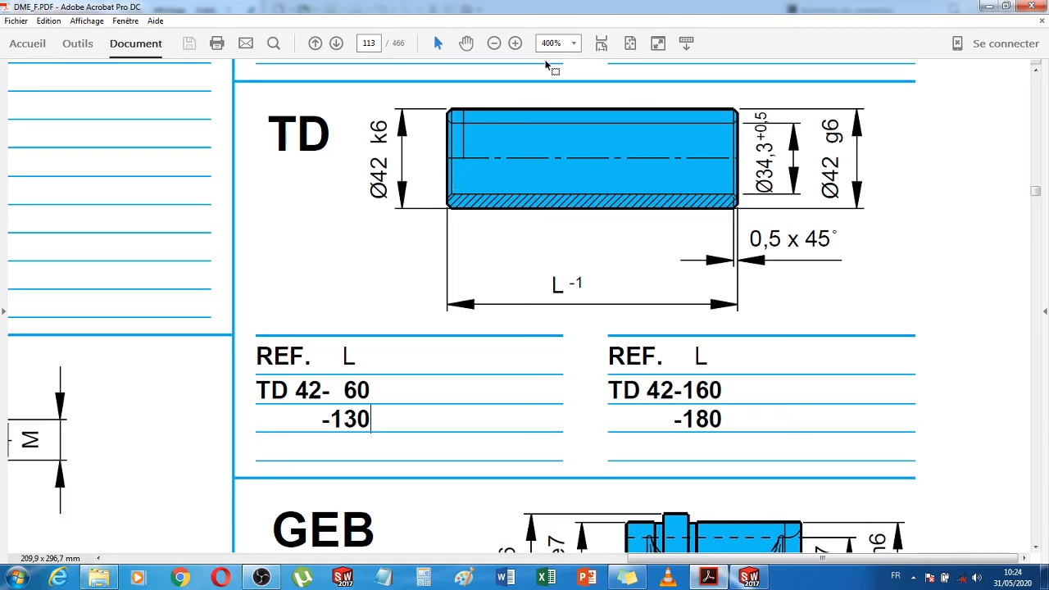
{"action": "left_click", "coordinate": [601, 44]}
{"action": "scroll", "coordinate": [451, 434], "scroll_direction": "up", "scroll_amount": 10}
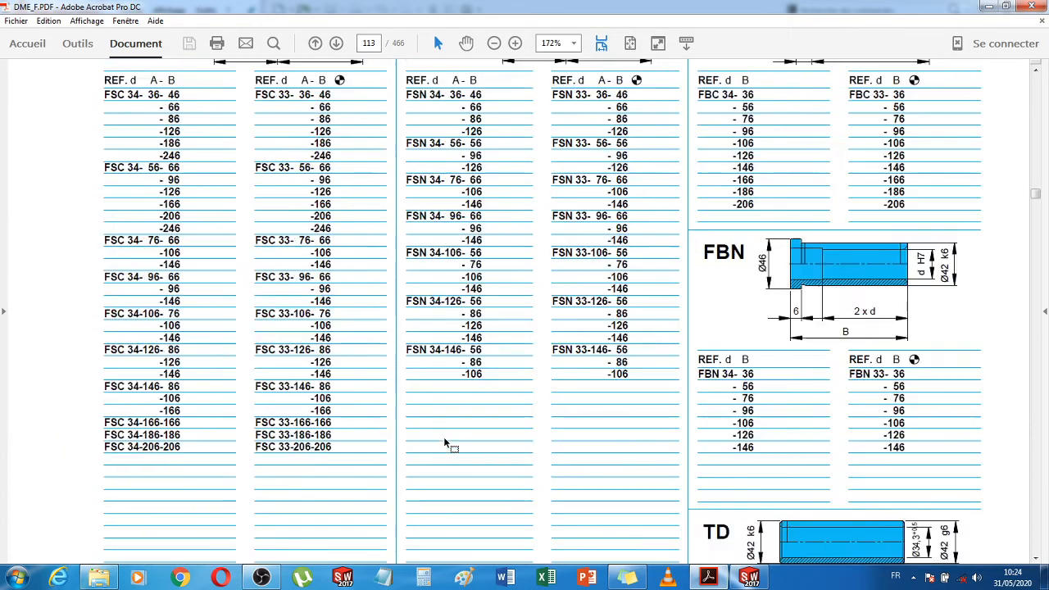
{"action": "scroll", "coordinate": [445, 443], "scroll_direction": "up", "scroll_amount": 10}
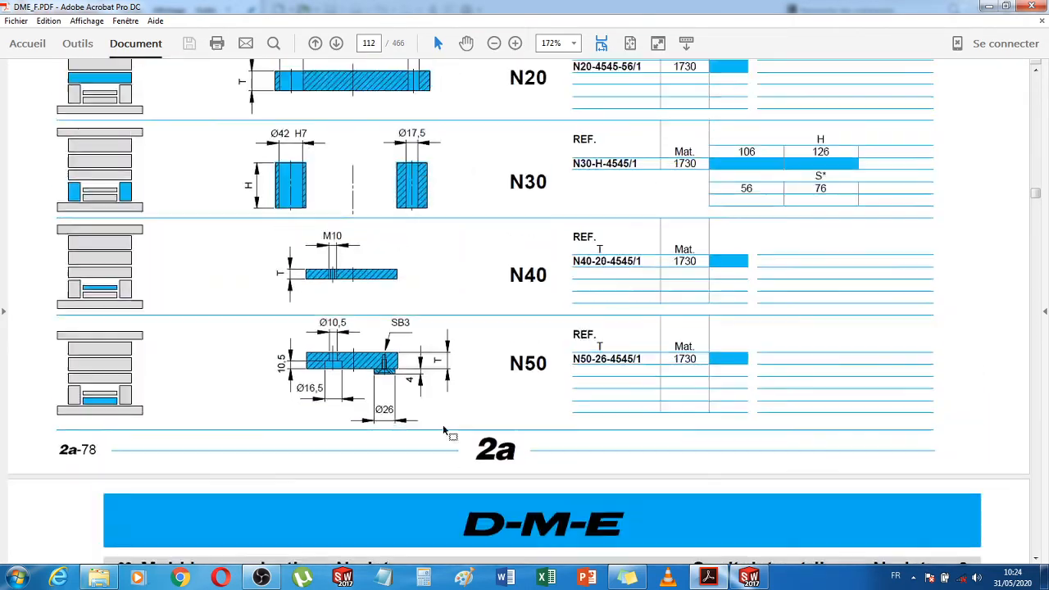
{"action": "scroll", "coordinate": [443, 425], "scroll_direction": "up", "scroll_amount": 5}
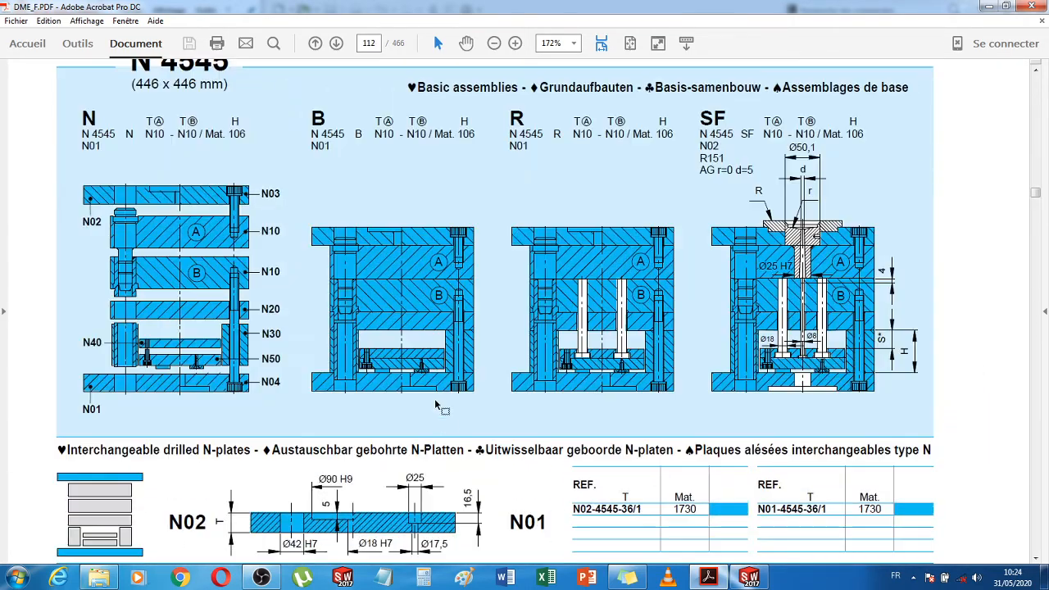
Enlarge the N 4545 assembly sections to 400% and examine the plate stack and guide elements of types N and B
{"action": "left_click", "coordinate": [514, 43]}
{"action": "left_click", "coordinate": [515, 43]}
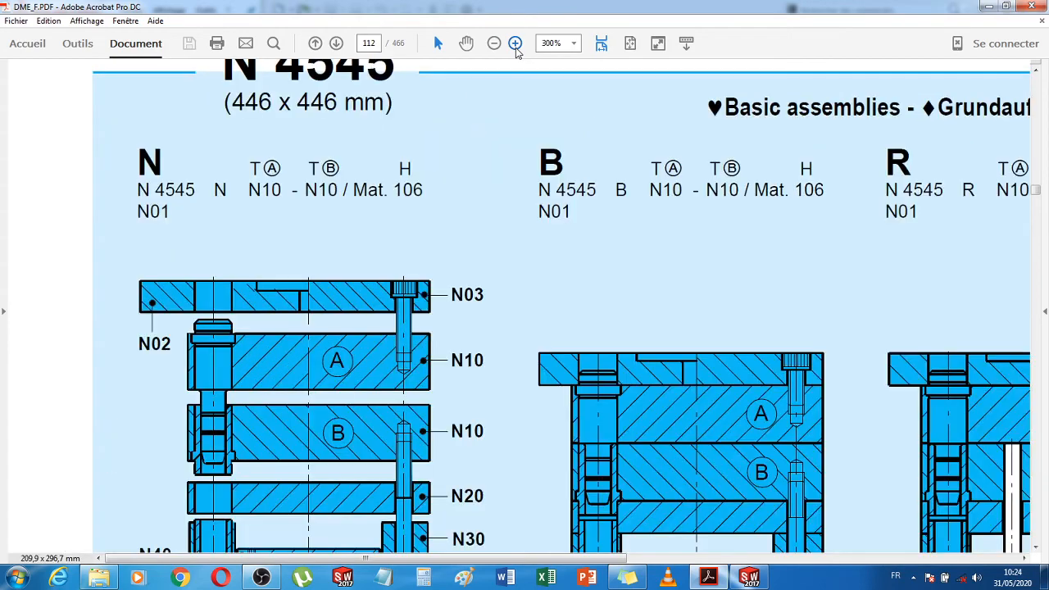
{"action": "left_click", "coordinate": [514, 43]}
{"action": "scroll", "coordinate": [500, 462], "scroll_direction": "down", "scroll_amount": 5}
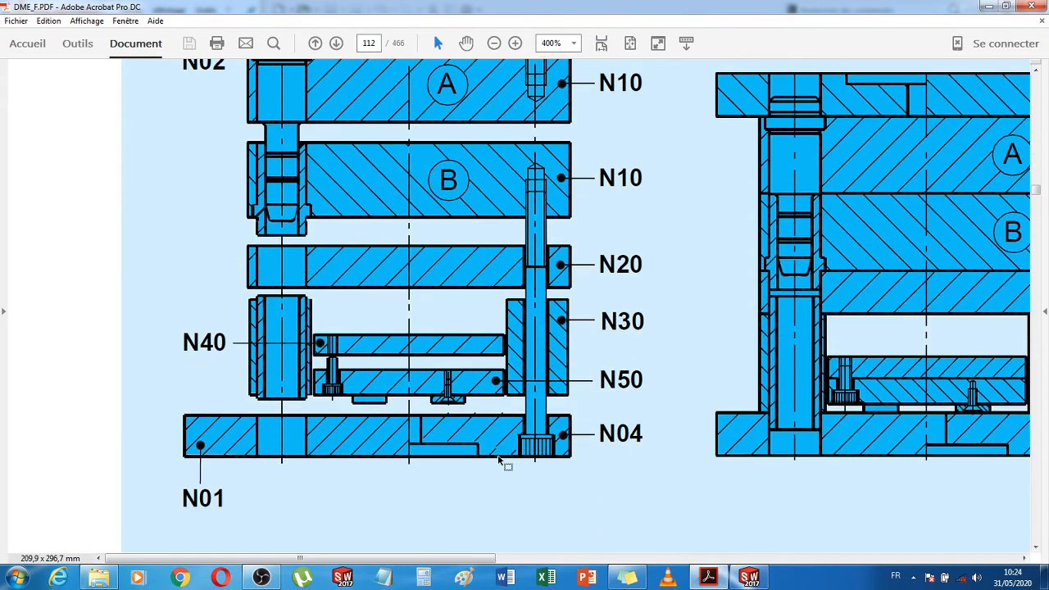
{"action": "mouse_move", "coordinate": [483, 560]}
{"action": "left_mouse_down"}
{"action": "mouse_move", "coordinate": [593, 555]}
{"action": "mouse_move", "coordinate": [615, 533]}
{"action": "left_mouse_up"}
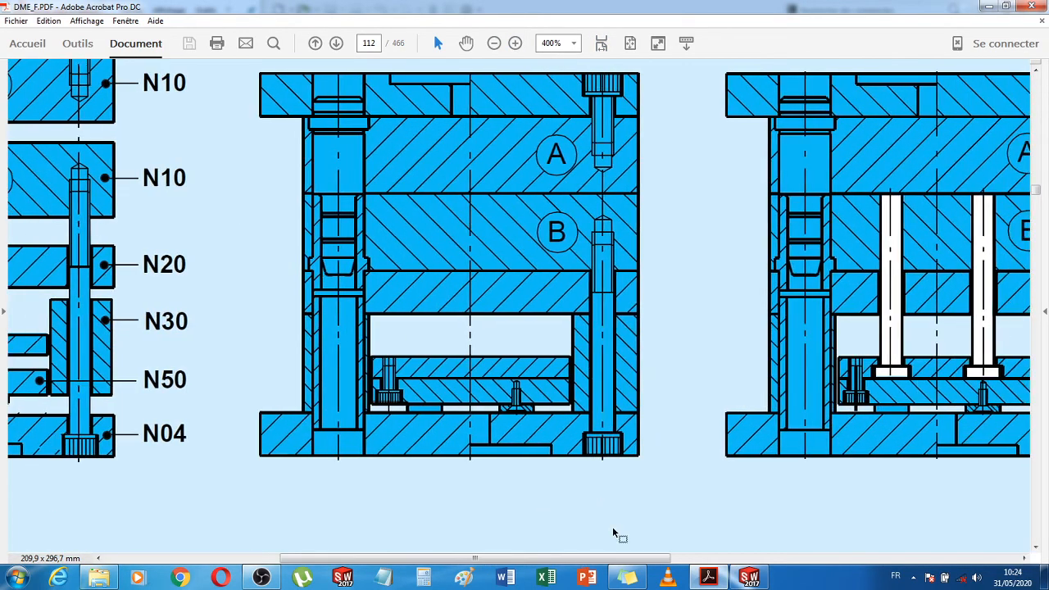
{"action": "scroll", "coordinate": [613, 526], "scroll_direction": "up", "scroll_amount": 2}
{"action": "scroll", "coordinate": [590, 518], "scroll_direction": "down", "scroll_amount": 1}
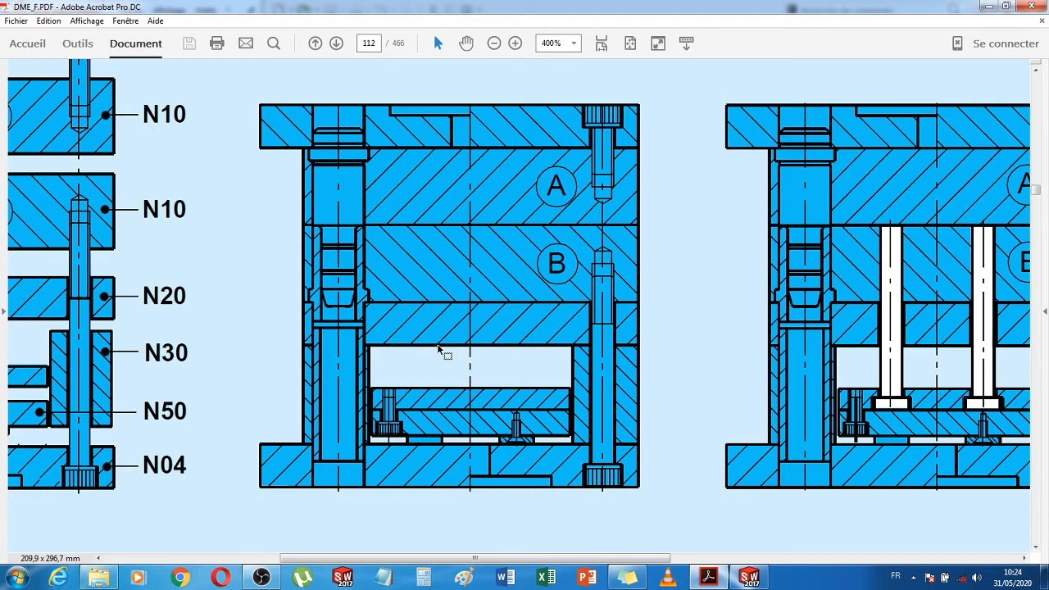
Switch back to SolidWorks and open the Cendrier part from the TP 2 folder
{"action": "left_click", "coordinate": [749, 577]}
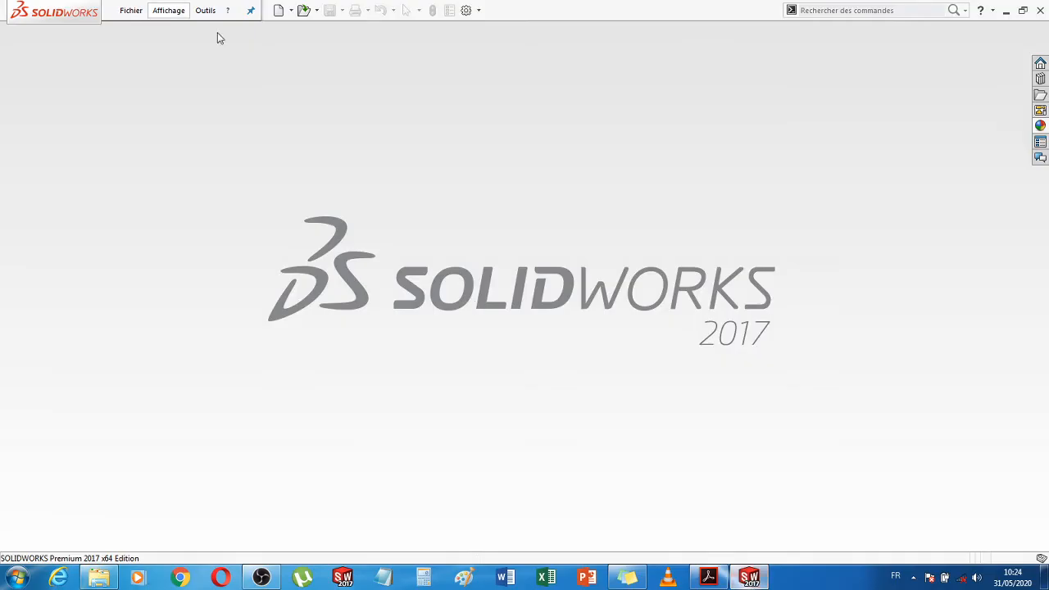
{"action": "left_click", "coordinate": [131, 10]}
{"action": "left_click", "coordinate": [145, 48]}
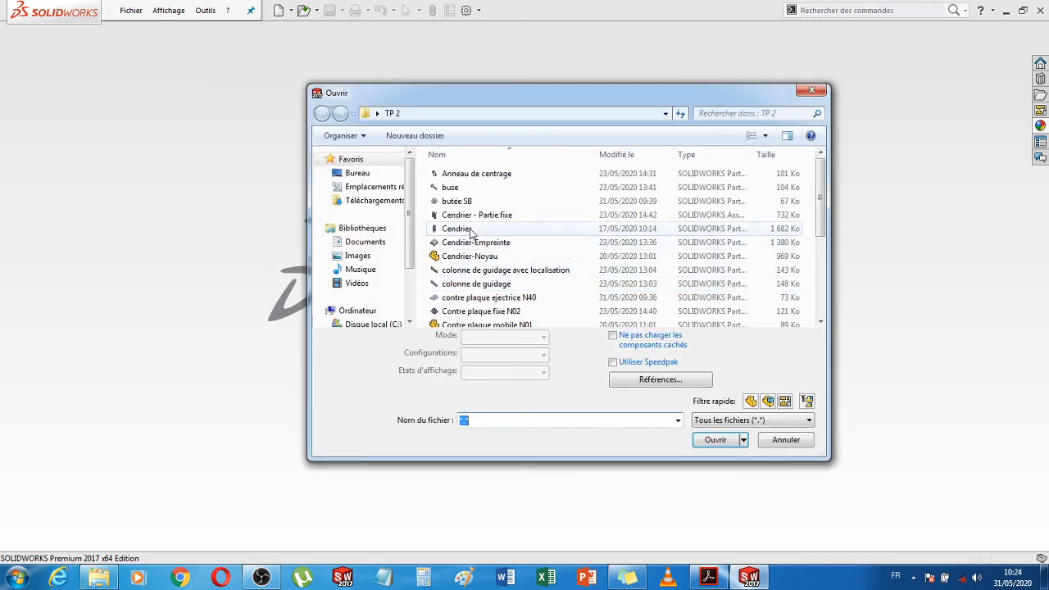
{"action": "left_click", "coordinate": [470, 230]}
{"action": "scroll", "coordinate": [479, 235], "scroll_direction": "down", "scroll_amount": 4}
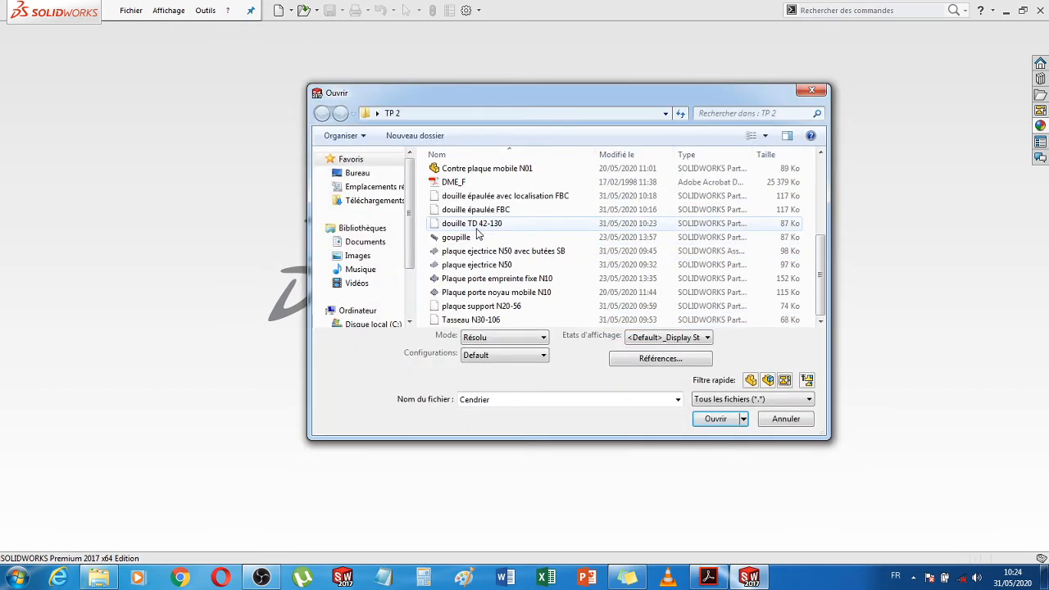
{"action": "scroll", "coordinate": [479, 234], "scroll_direction": "up", "scroll_amount": 4}
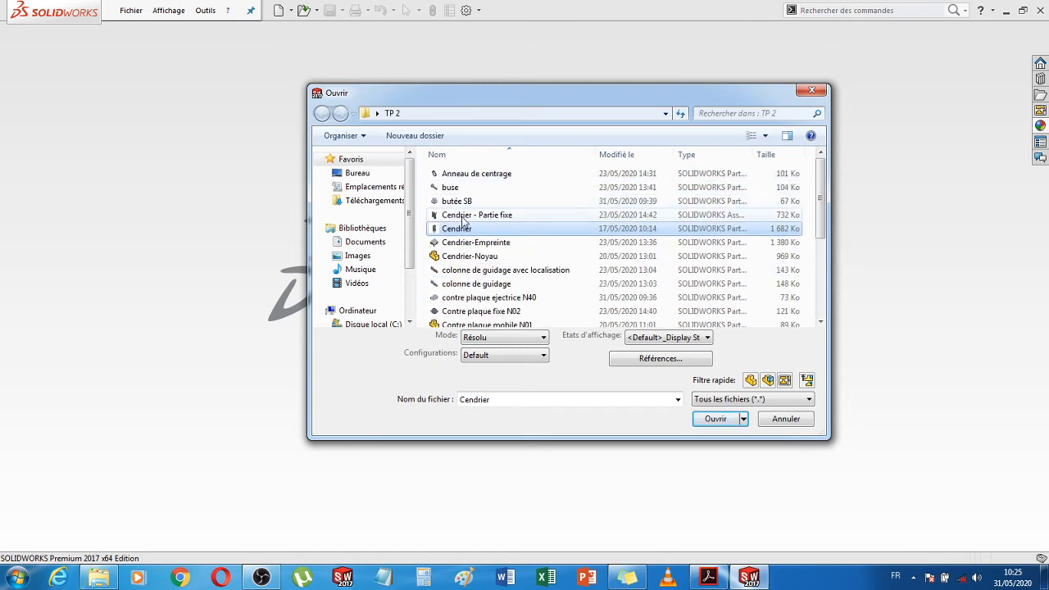
{"action": "double_click", "coordinate": [462, 233]}
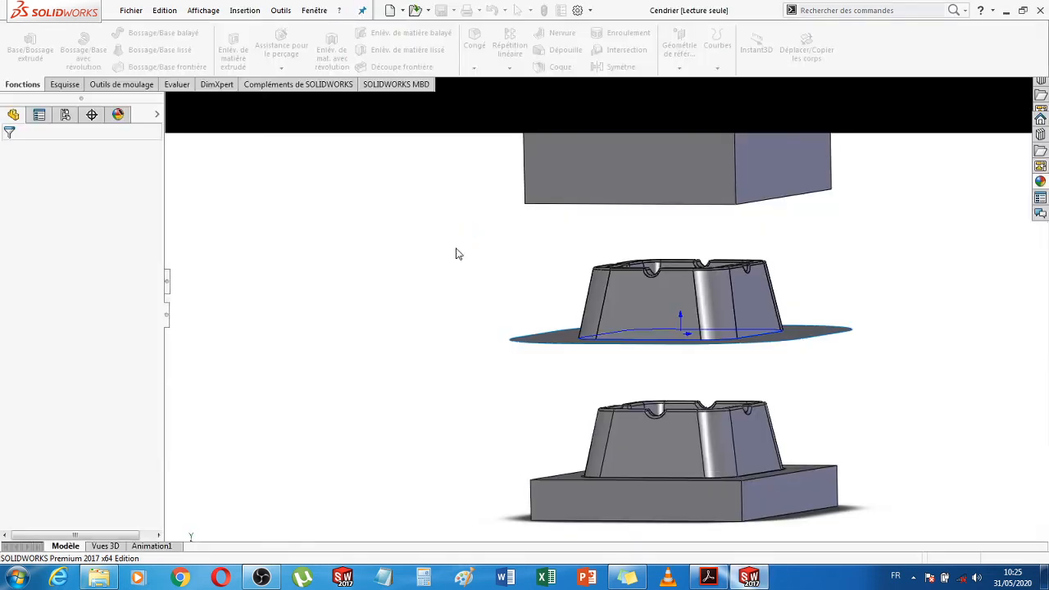
Roll the Cendrier feature history back to just after Echelle1, before Ligne de joint1
{"action": "left_click_drag", "start_coordinate": [116, 535], "coordinate": [156, 519]}
{"action": "scroll", "coordinate": [155, 520], "scroll_direction": "up", "scroll_amount": 2}
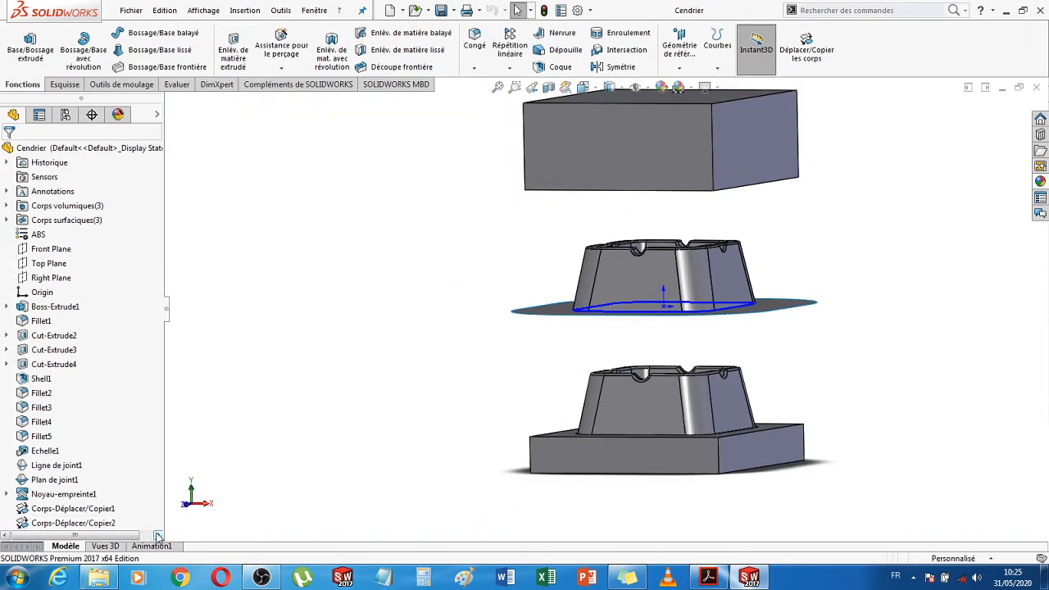
{"action": "left_click_drag", "start_coordinate": [148, 530], "coordinate": [145, 459]}
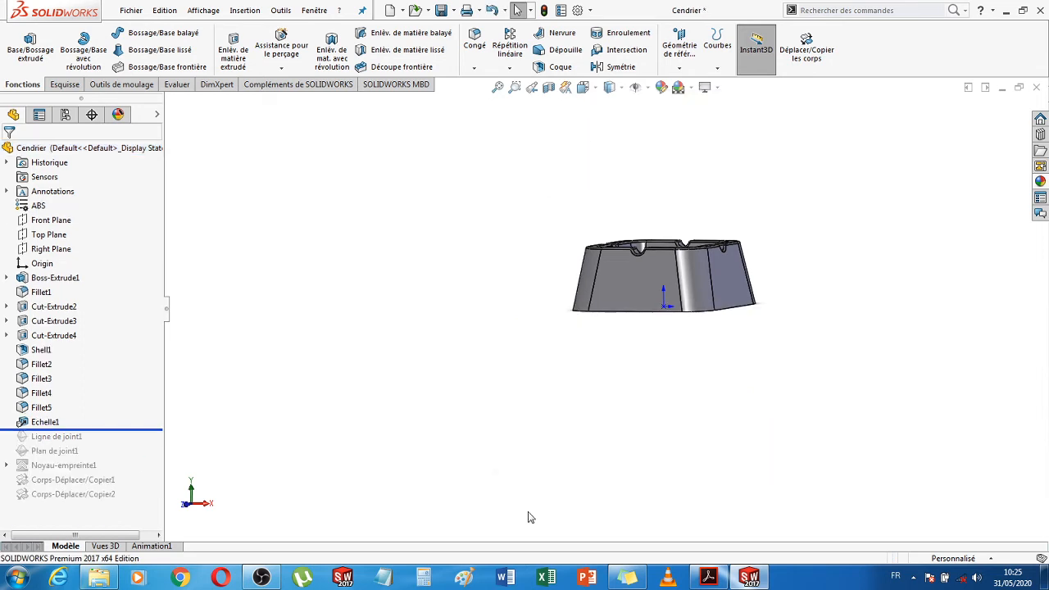
Inspect the ashtray's hollow underside and top, ending in the bottom view (Dessous)
{"action": "middle_click_drag", "start_coordinate": [762, 452], "coordinate": [810, 277]}
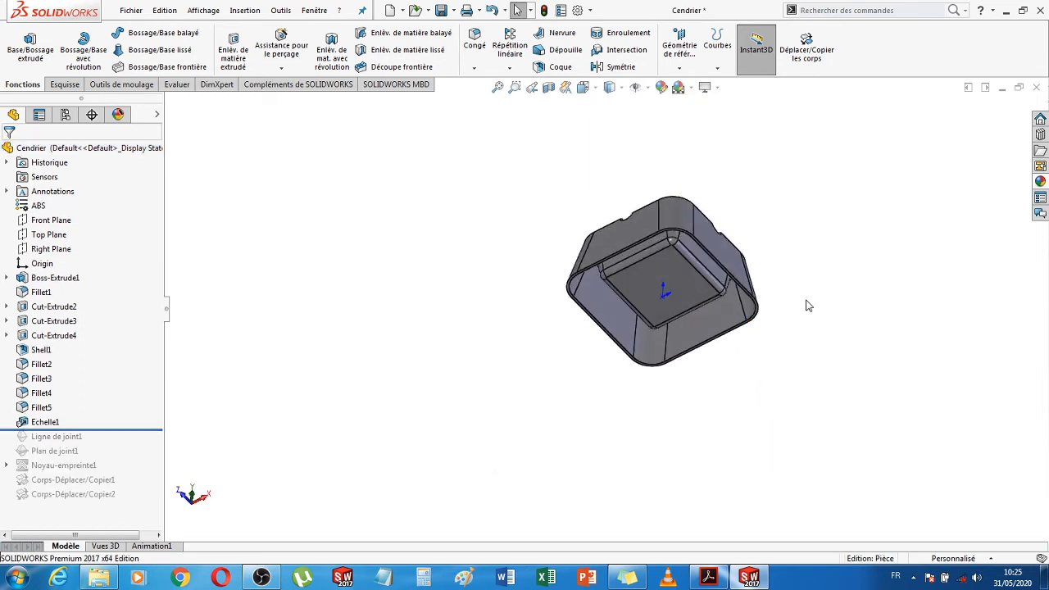
{"action": "middle_click_drag", "start_coordinate": [632, 435], "coordinate": [656, 336]}
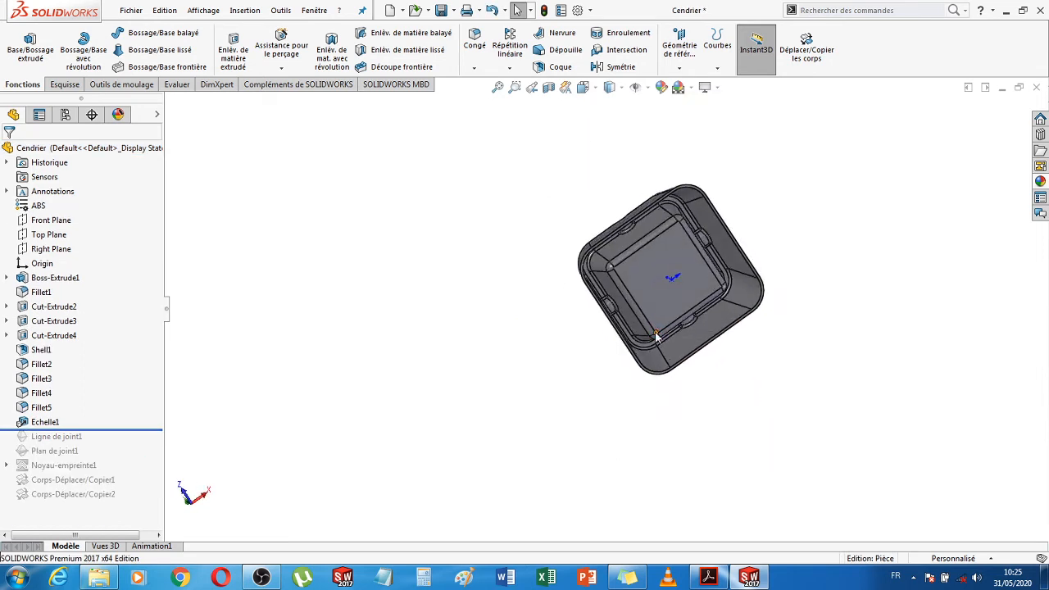
{"action": "left_click", "coordinate": [583, 87]}
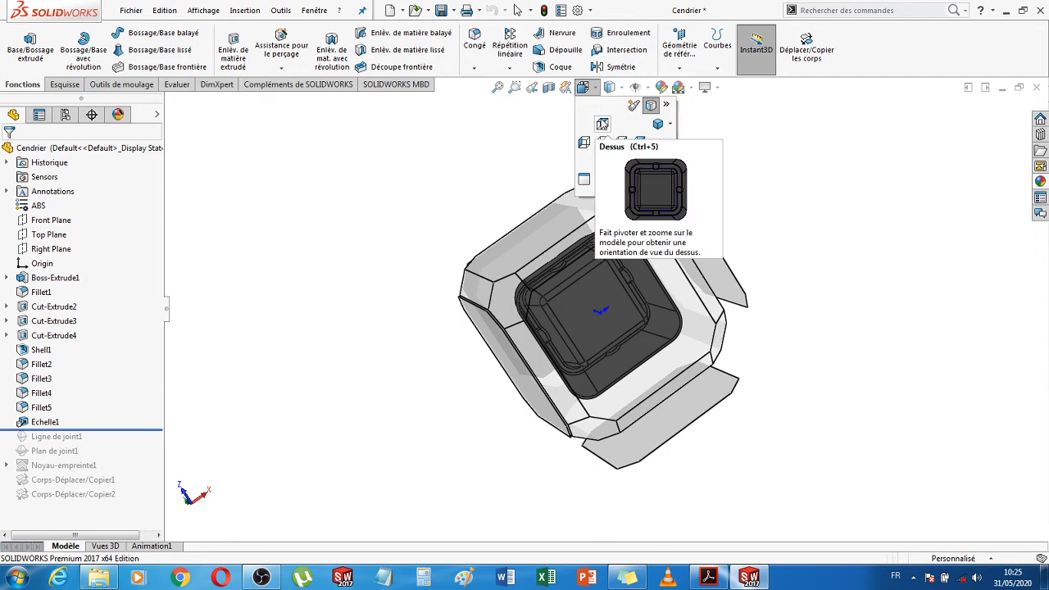
{"action": "left_click", "coordinate": [603, 124]}
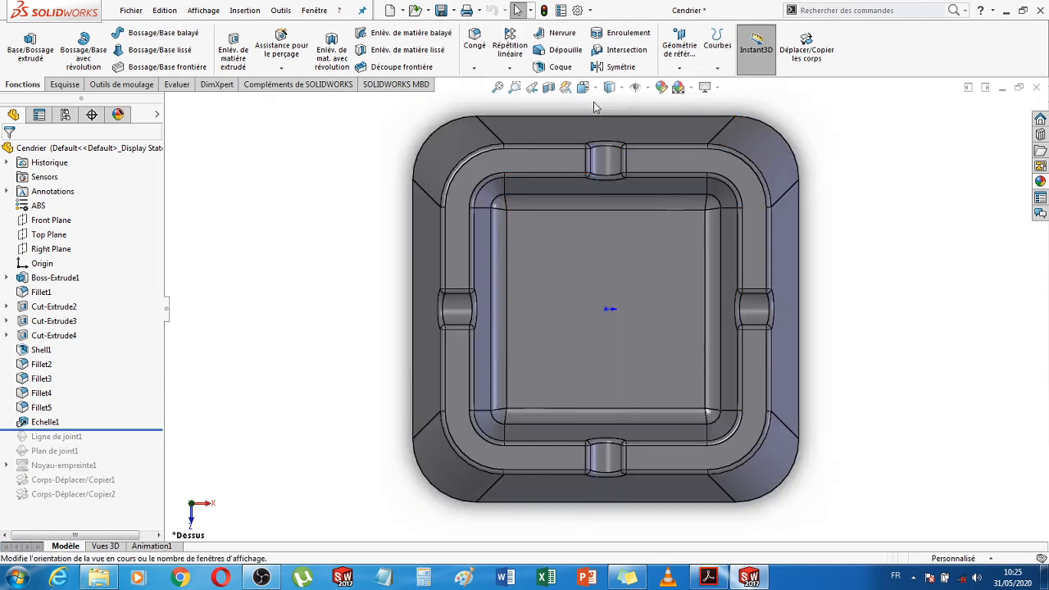
{"action": "left_click", "coordinate": [589, 89]}
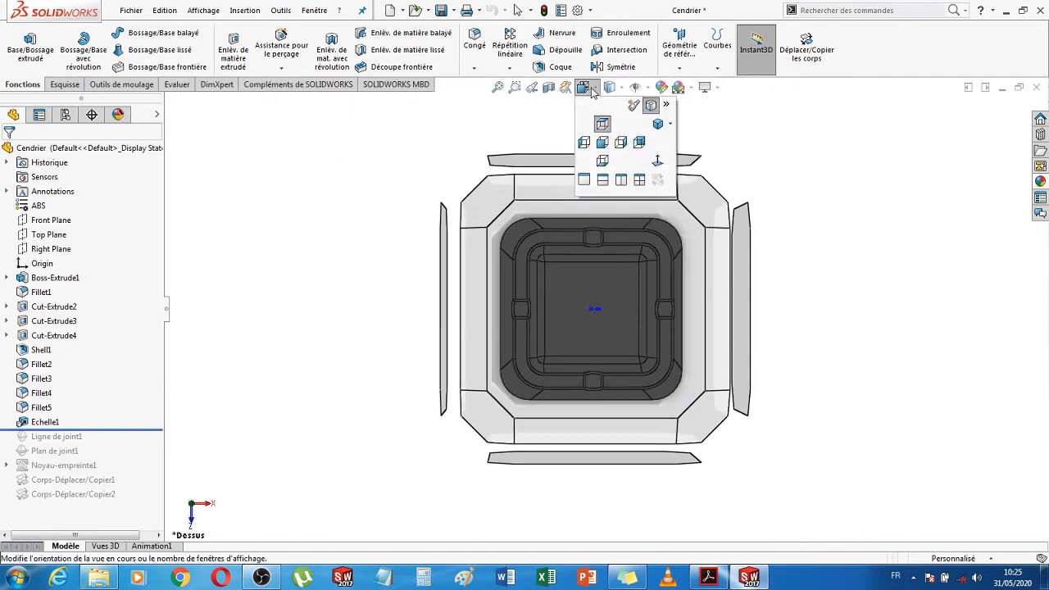
{"action": "left_click", "coordinate": [603, 162]}
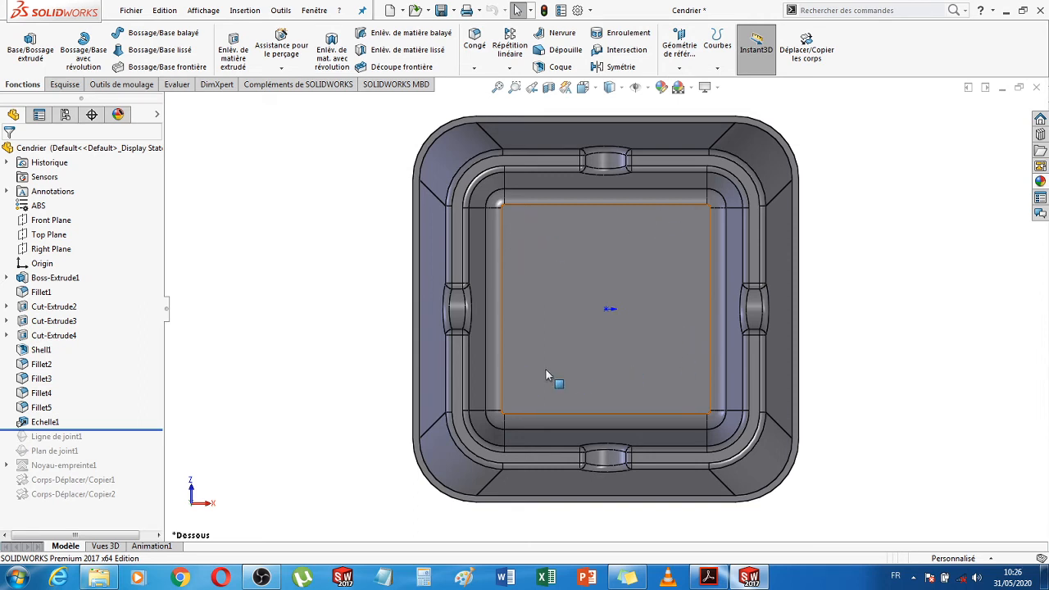
Examine the ashtray's flat central face and outer rim from below, selecting each face in turn and ending on the central face
{"action": "left_click", "coordinate": [654, 224]}
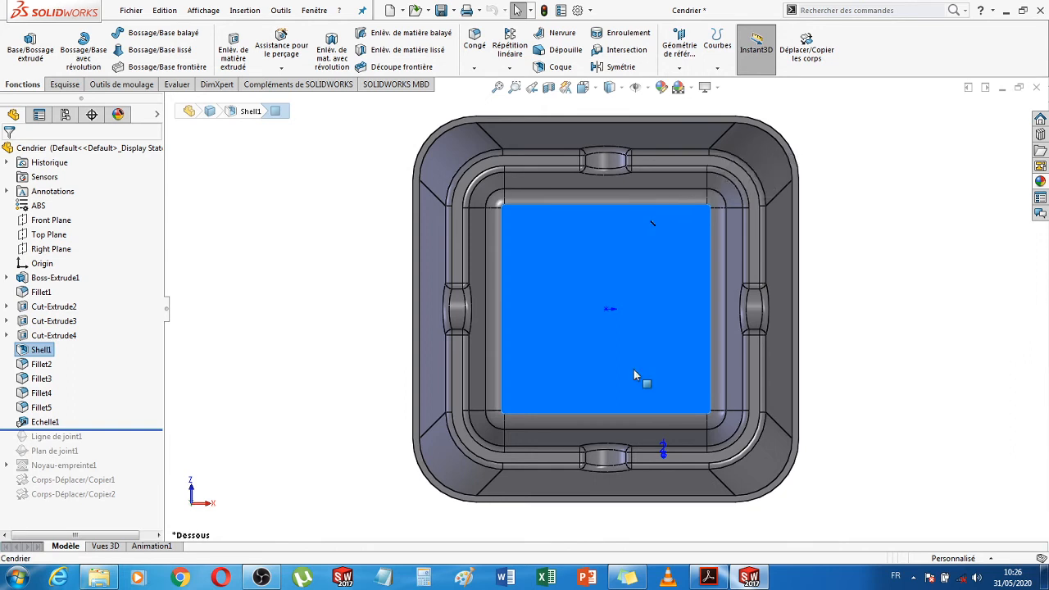
{"action": "left_click", "coordinate": [941, 281]}
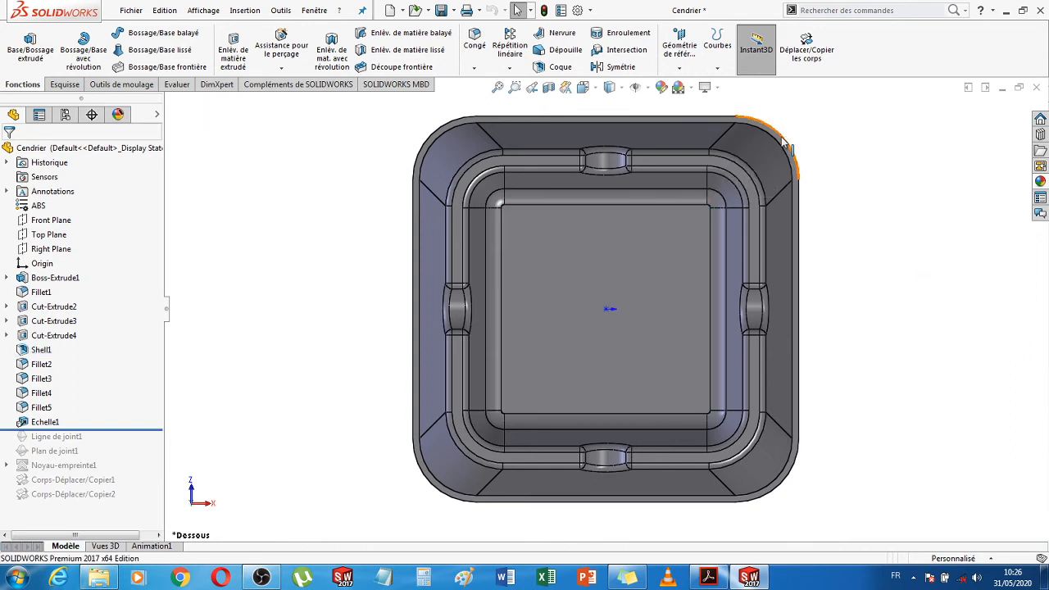
{"action": "scroll", "coordinate": [792, 152], "scroll_direction": "down", "scroll_amount": 2}
{"action": "left_click", "coordinate": [691, 139]}
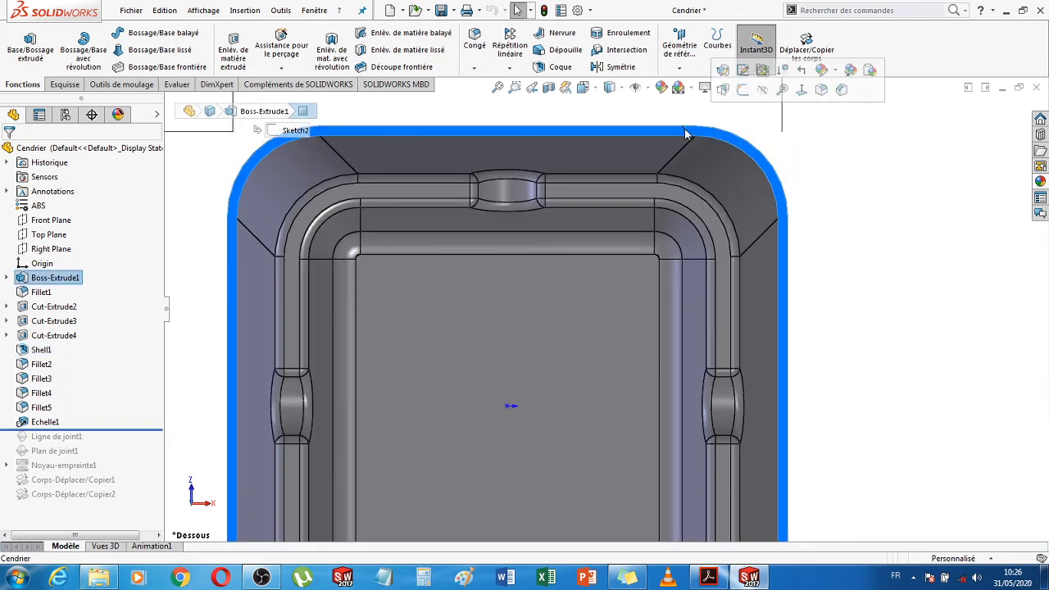
{"action": "scroll", "coordinate": [602, 318], "scroll_direction": "up", "scroll_amount": 3}
{"action": "scroll", "coordinate": [726, 369], "scroll_direction": "down", "scroll_amount": 2}
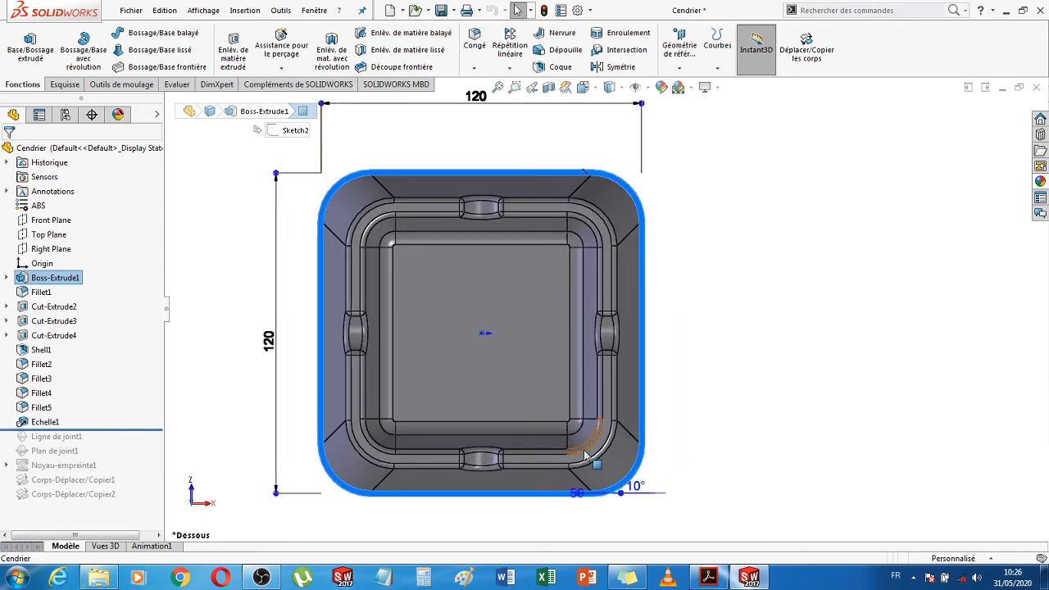
{"action": "left_click", "coordinate": [519, 296]}
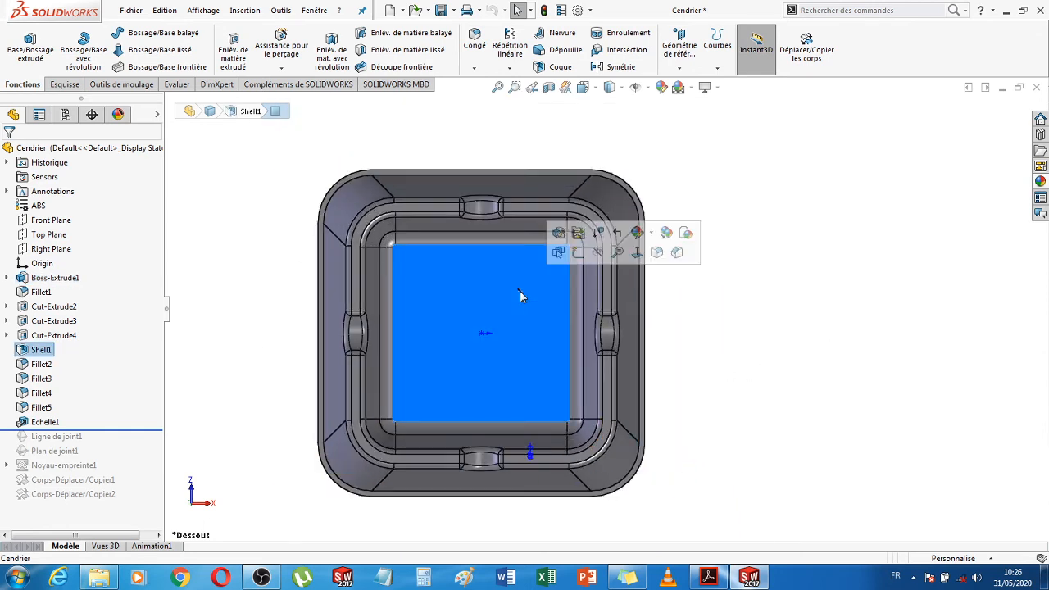
{"action": "left_click", "coordinate": [812, 360]}
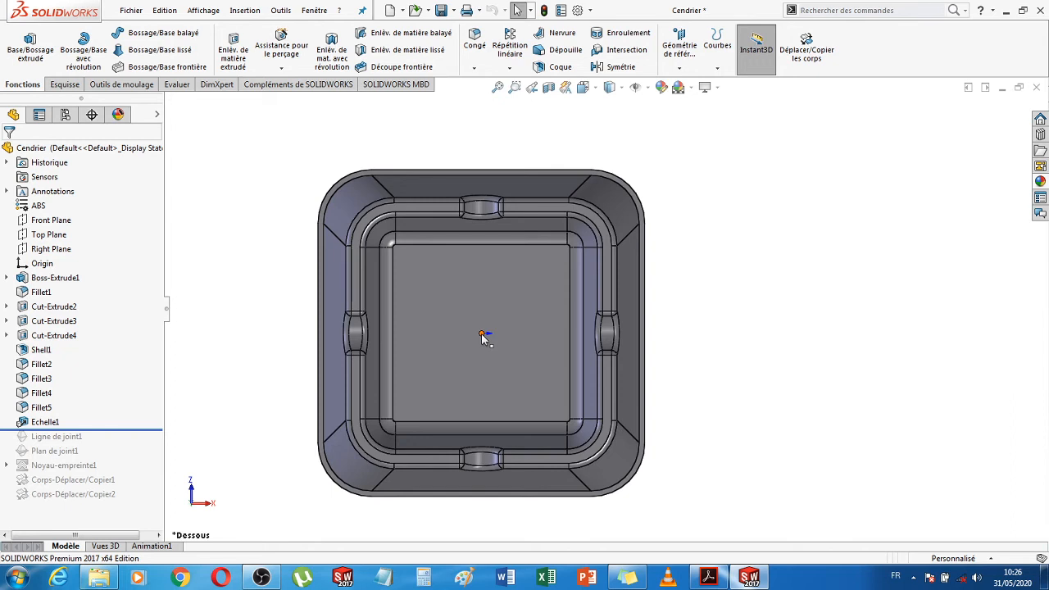
{"action": "left_click", "coordinate": [433, 292]}
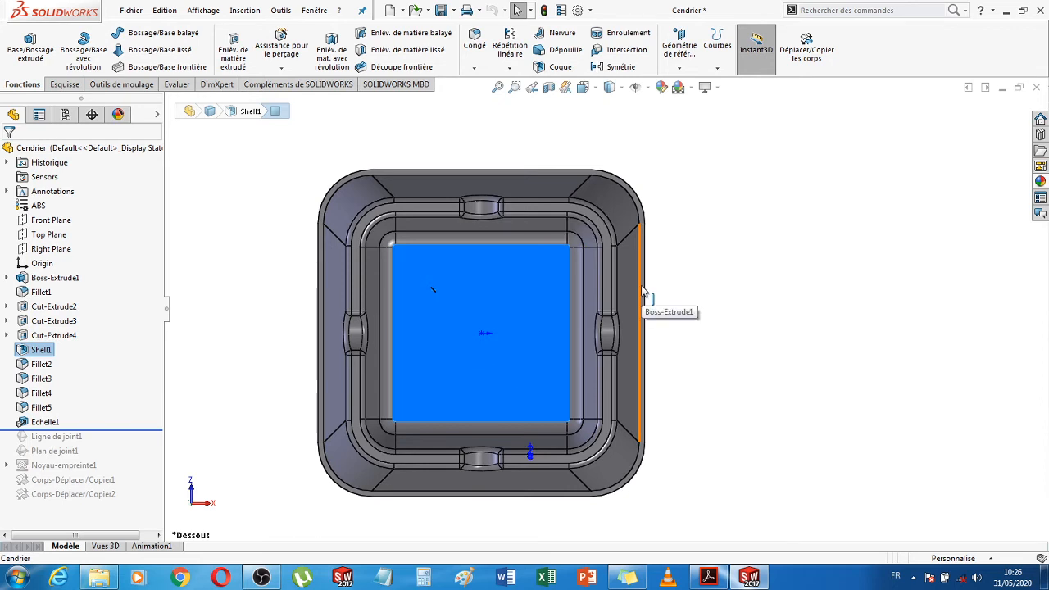
{"action": "left_click", "coordinate": [239, 305]}
{"action": "left_click", "coordinate": [427, 313]}
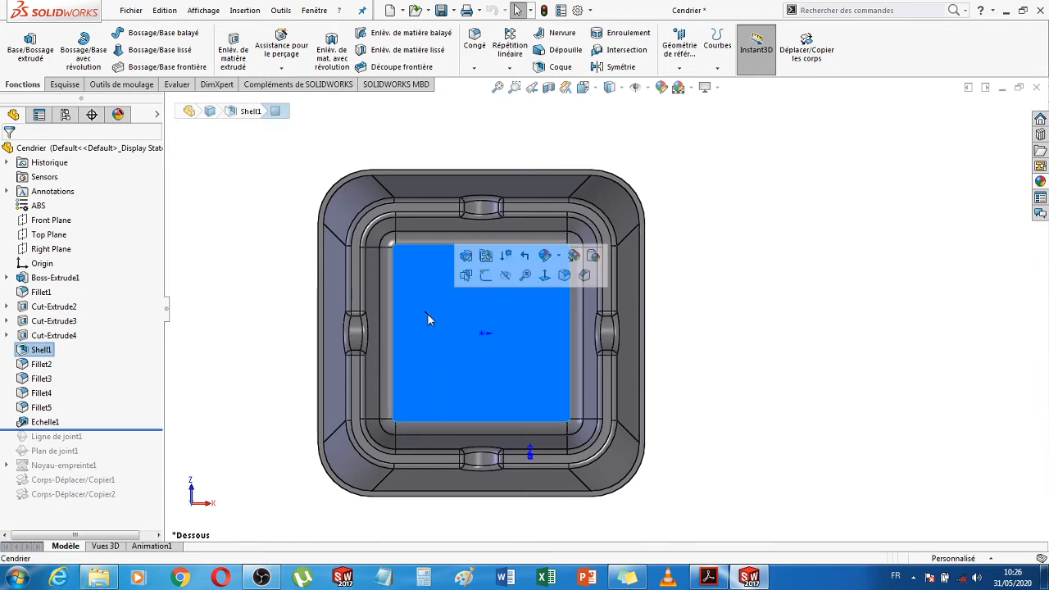
Examine the corners and surface of the ashtray's central face from below, then clear the face selection
{"action": "left_click", "coordinate": [405, 255]}
{"action": "left_click", "coordinate": [553, 254]}
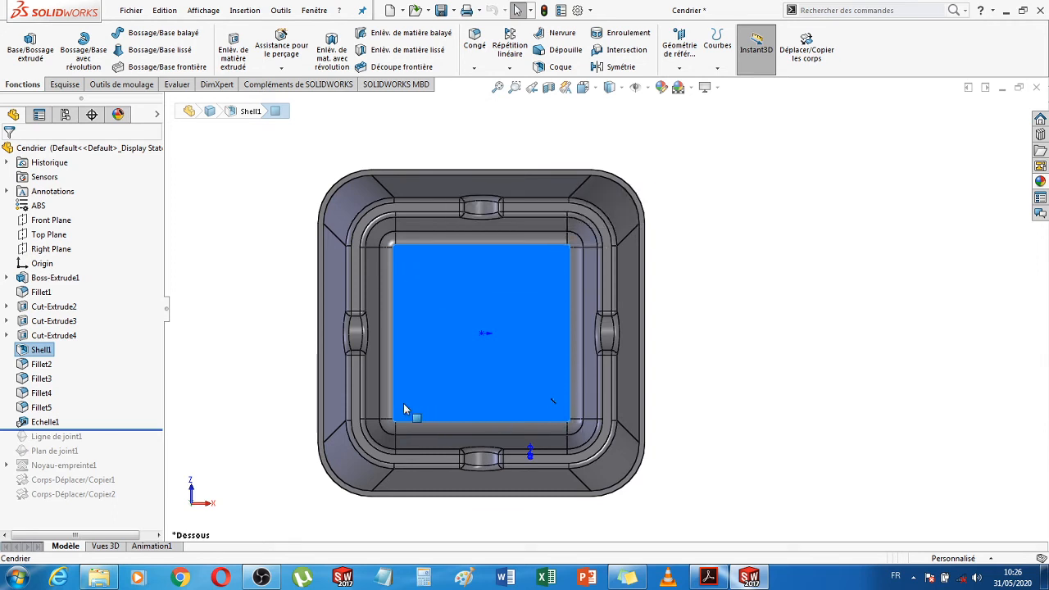
{"action": "left_click", "coordinate": [778, 348]}
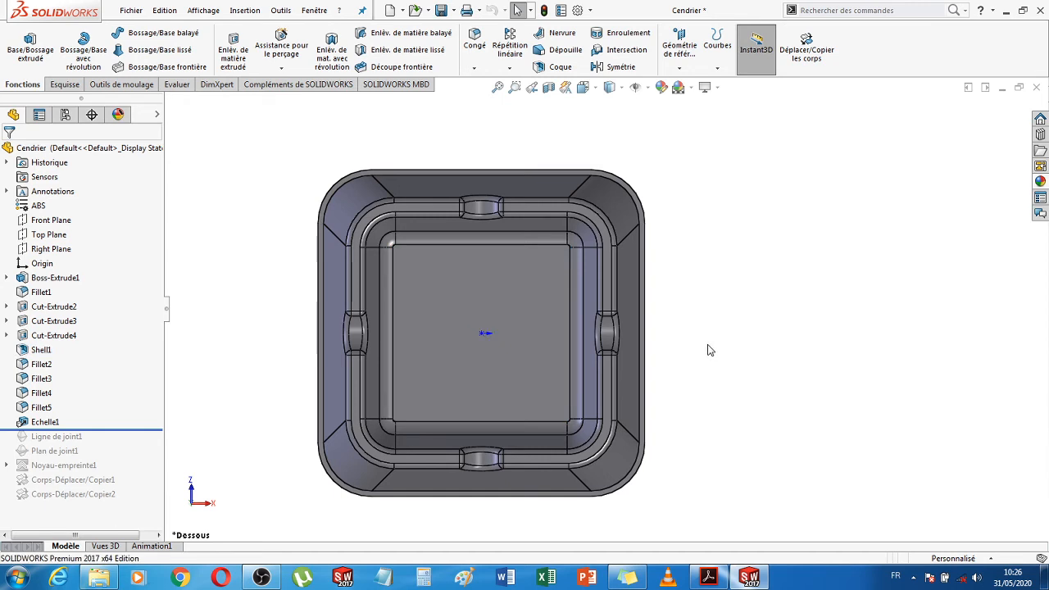
{"action": "left_click", "coordinate": [500, 275]}
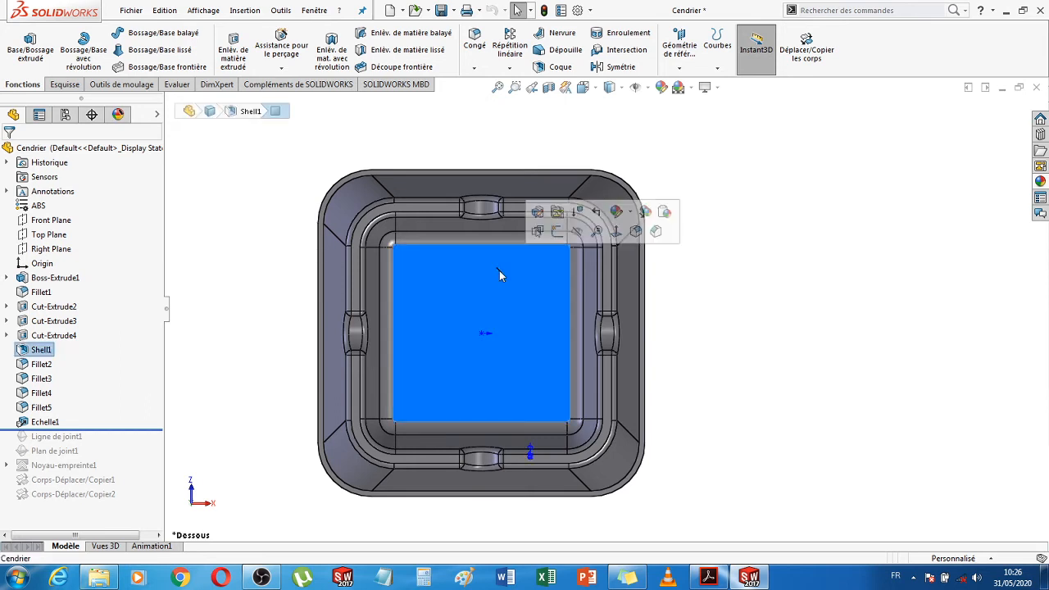
{"action": "left_click", "coordinate": [714, 303]}
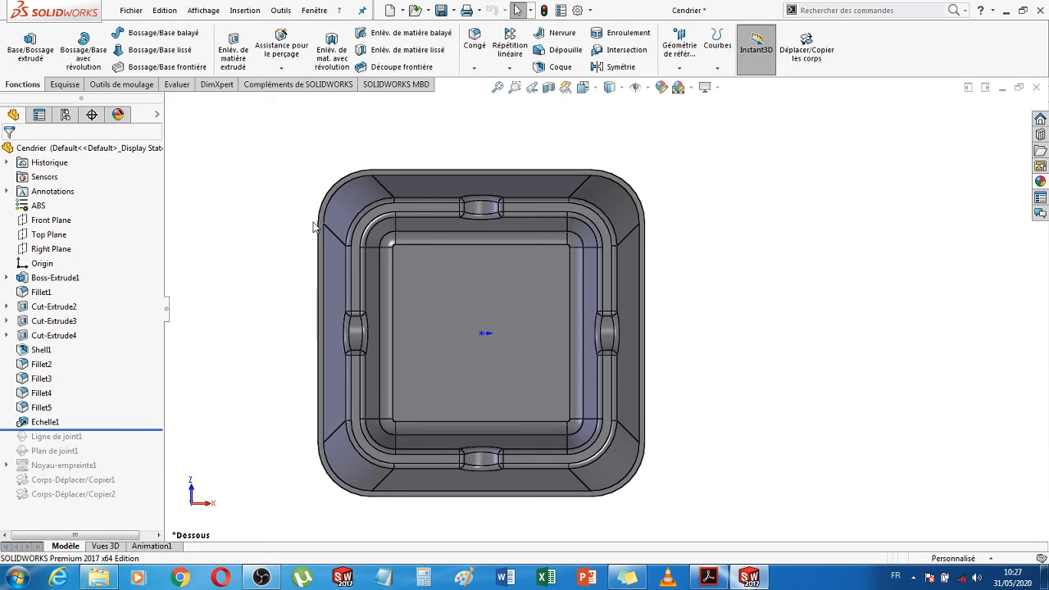
Examine the ashtray's narrow outer rim face up close and as a whole, then deselect it
{"action": "scroll", "coordinate": [595, 196], "scroll_direction": "down", "scroll_amount": 6}
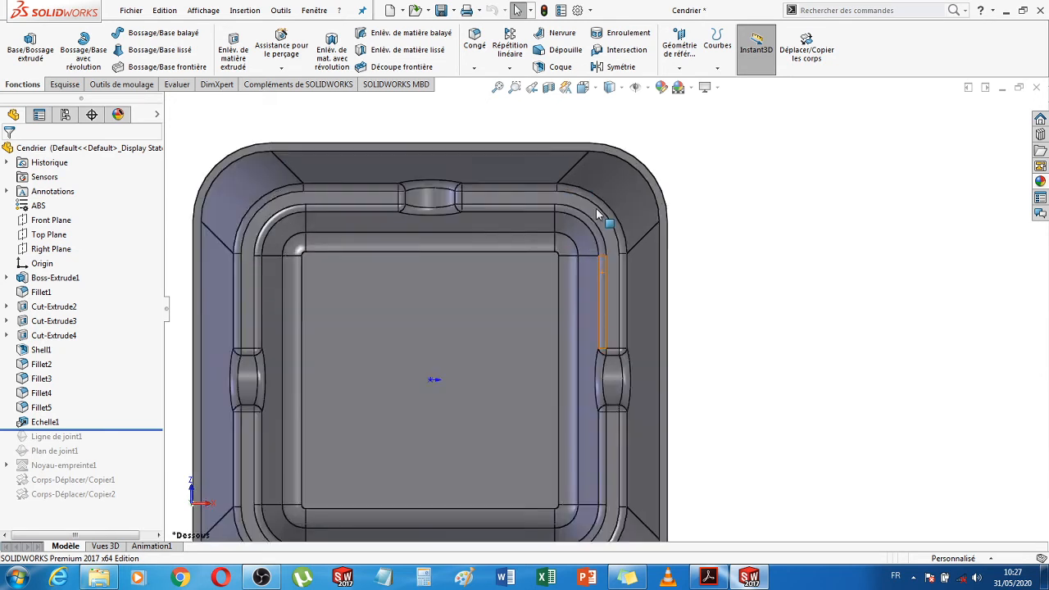
{"action": "left_click", "coordinate": [587, 129]}
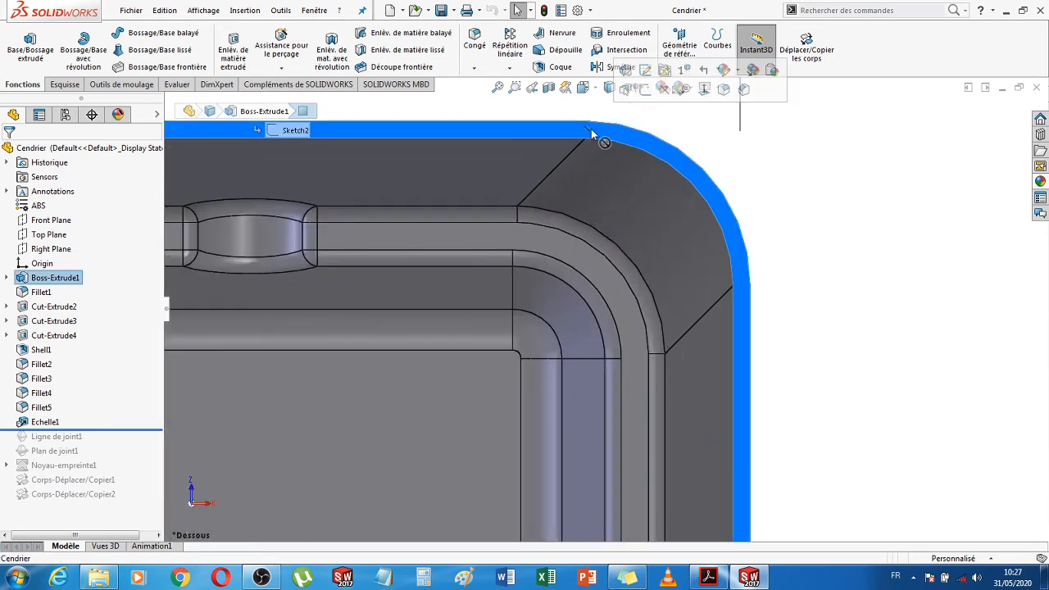
{"action": "scroll", "coordinate": [745, 374], "scroll_direction": "up", "scroll_amount": 10}
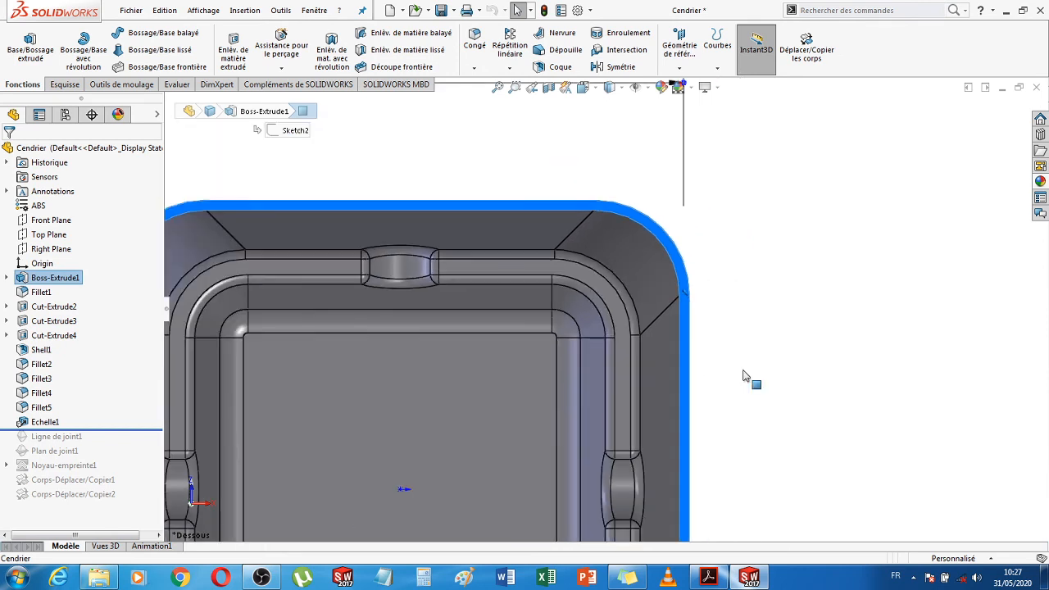
{"action": "scroll", "coordinate": [480, 325], "scroll_direction": "down", "scroll_amount": 5}
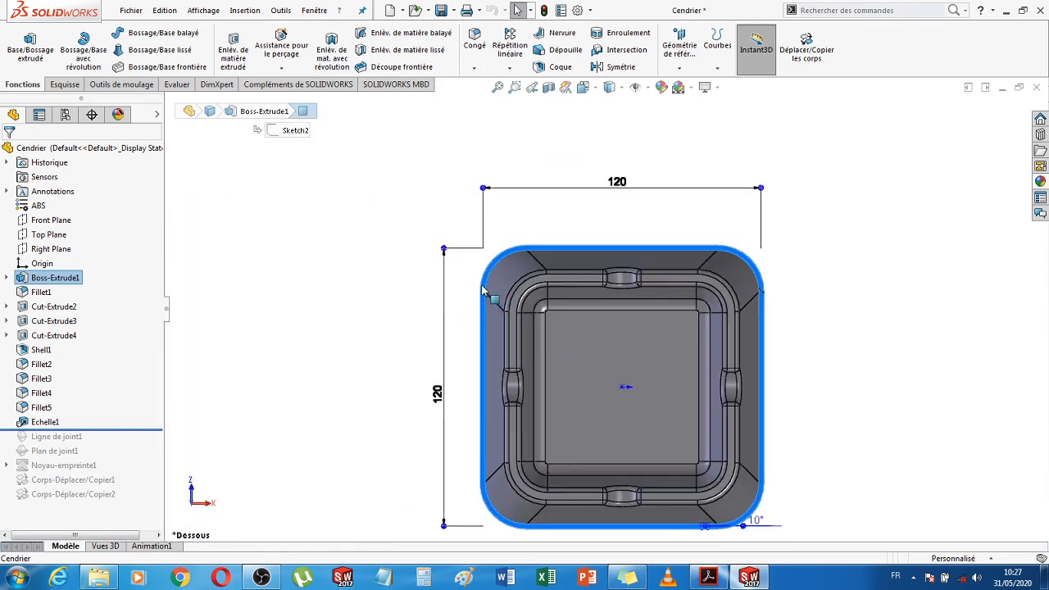
{"action": "left_click", "coordinate": [850, 336]}
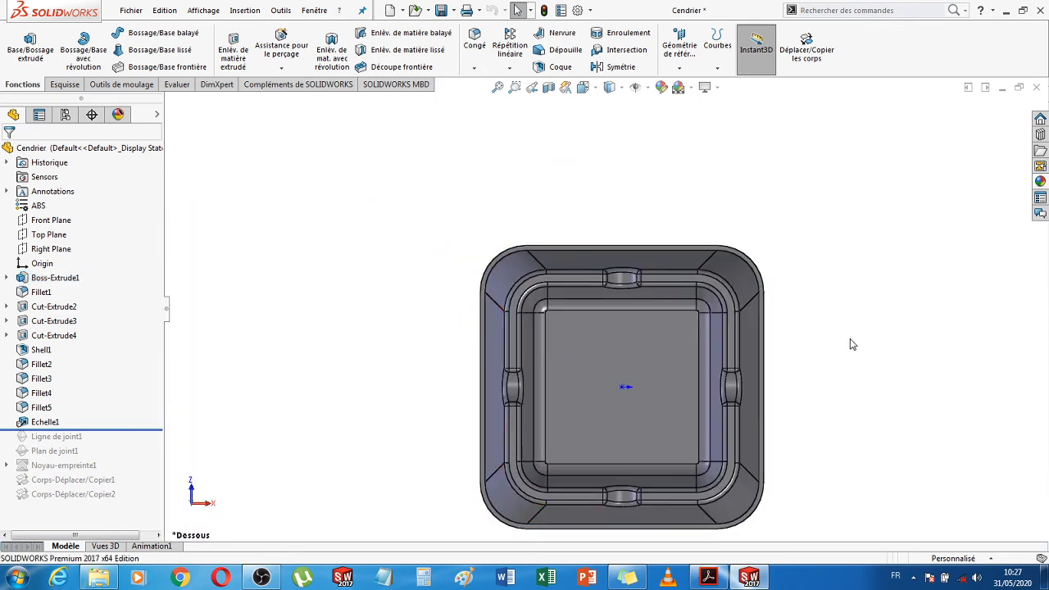
Measure the distance between the outer and inner straight edges along one side of the ashtray's rim
{"action": "scroll", "coordinate": [499, 342], "scroll_direction": "down", "scroll_amount": 5}
{"action": "scroll", "coordinate": [714, 313], "scroll_direction": "down", "scroll_amount": 5}
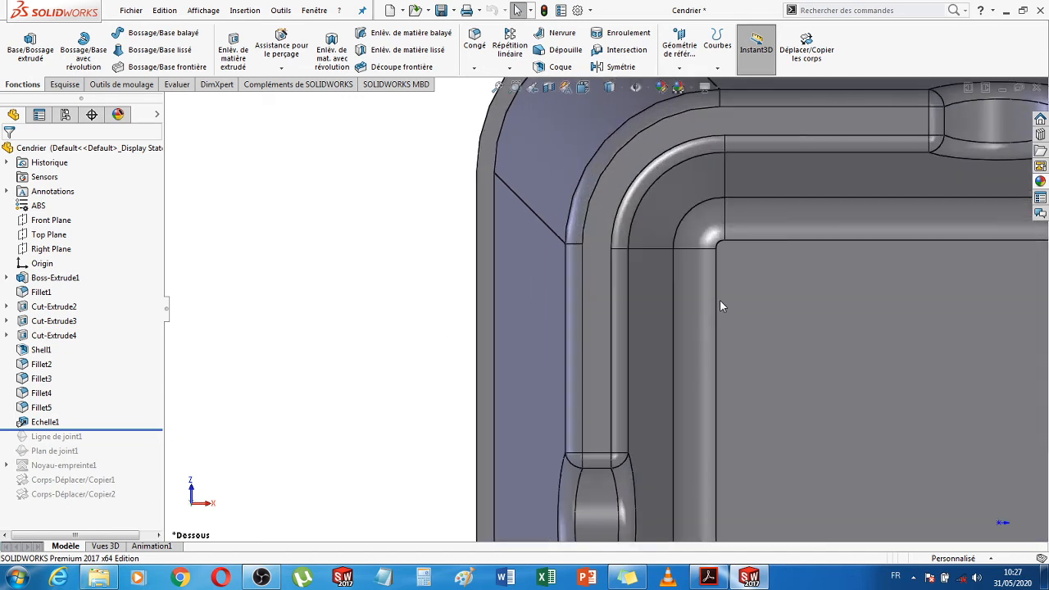
{"action": "left_click", "coordinate": [176, 85]}
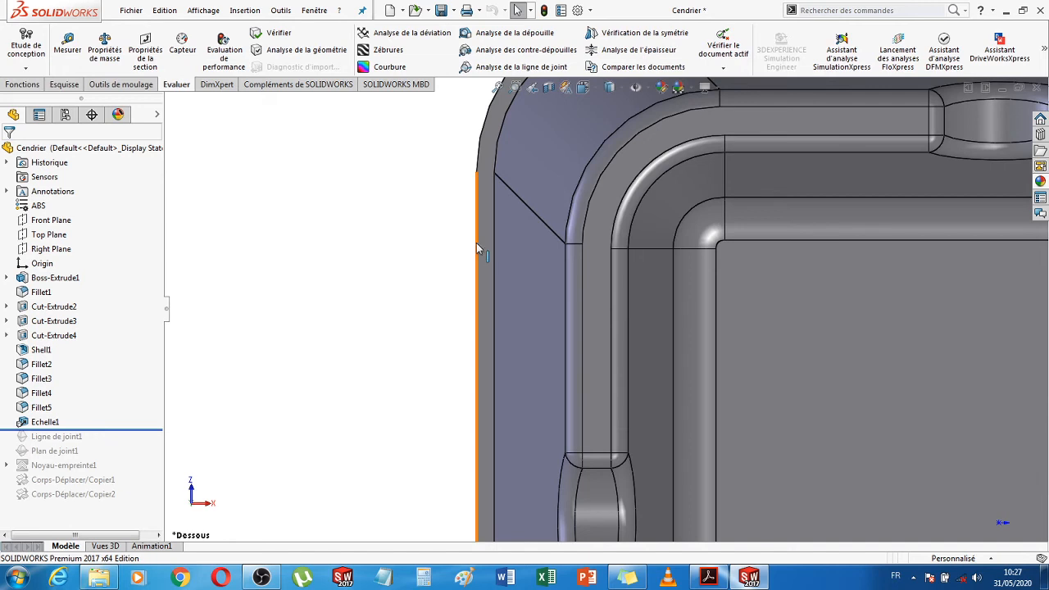
{"action": "left_click", "coordinate": [65, 45]}
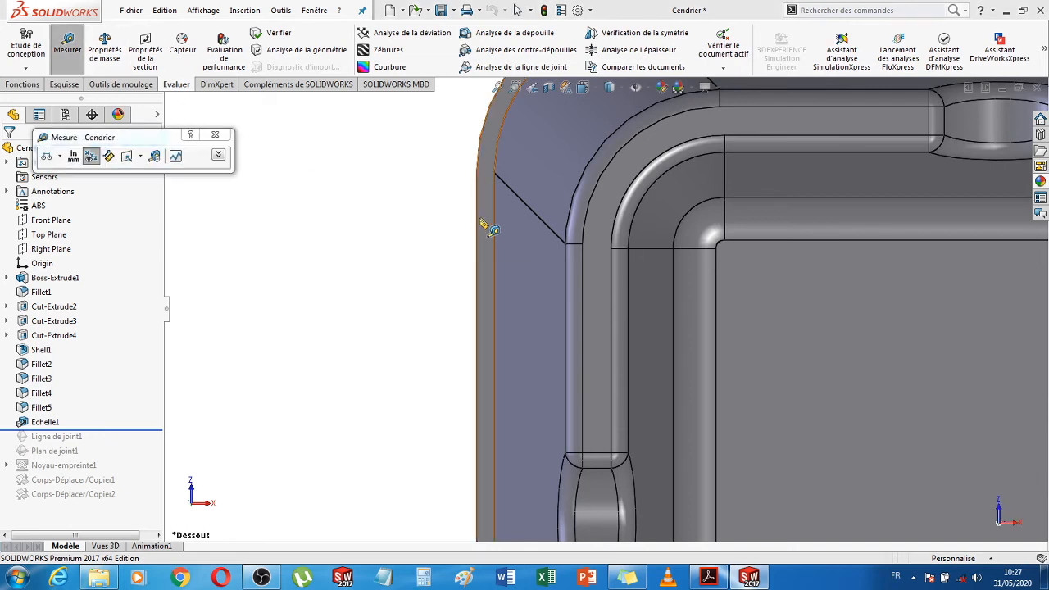
{"action": "left_click", "coordinate": [477, 221]}
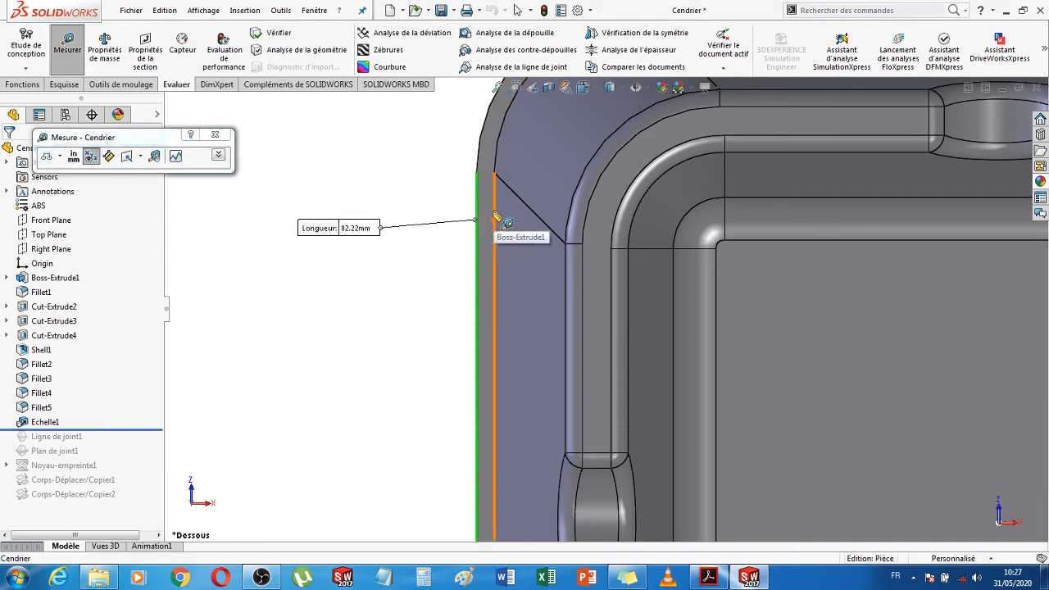
{"action": "left_click", "coordinate": [494, 225]}
{"action": "scroll", "coordinate": [475, 292], "scroll_direction": "up", "scroll_amount": 5}
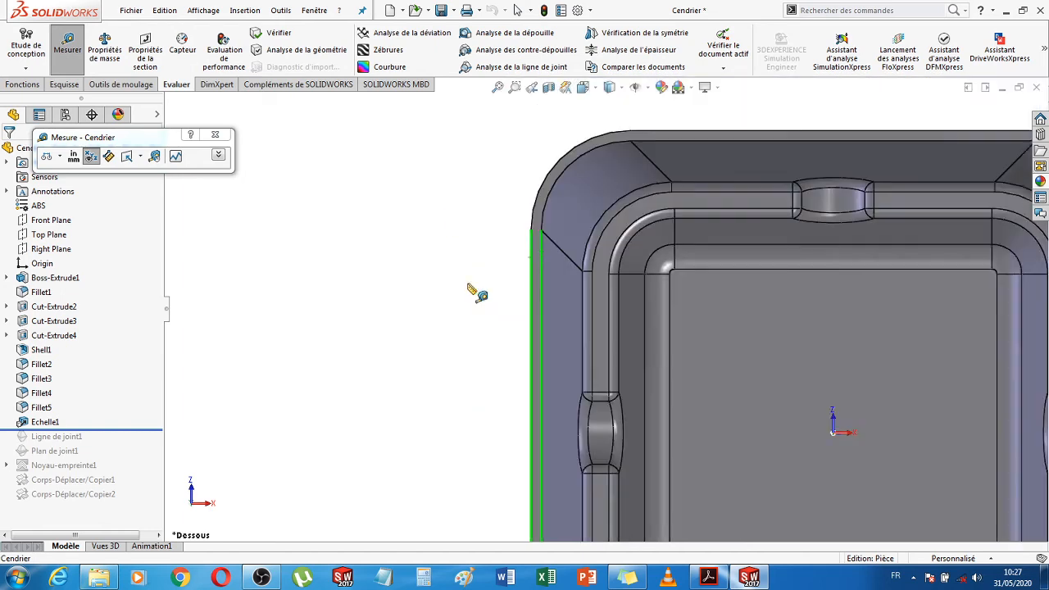
{"action": "scroll", "coordinate": [587, 398], "scroll_direction": "down", "scroll_amount": 4}
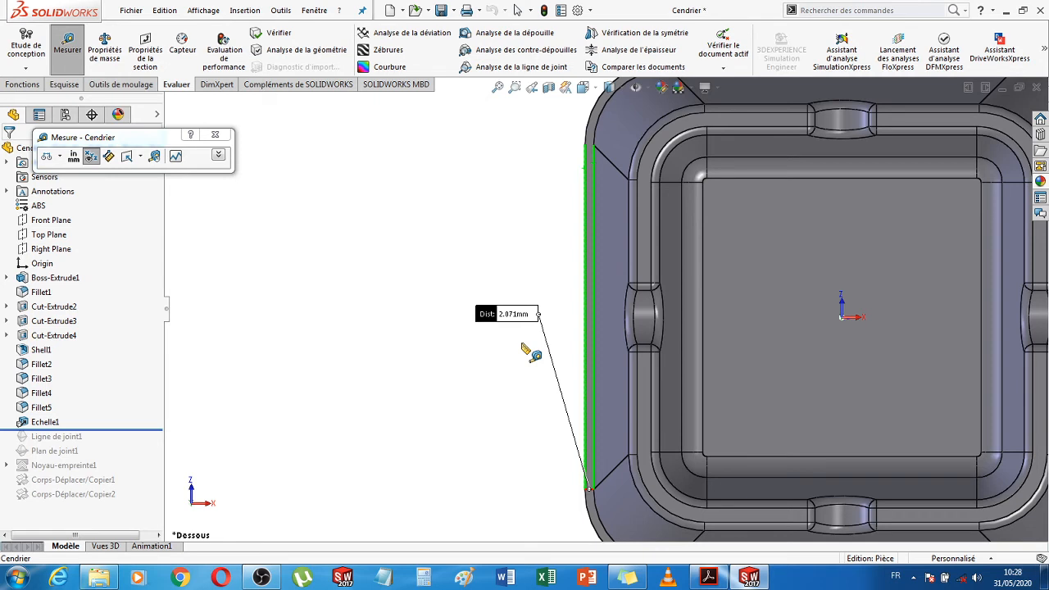
{"action": "key", "text": "Escape"}
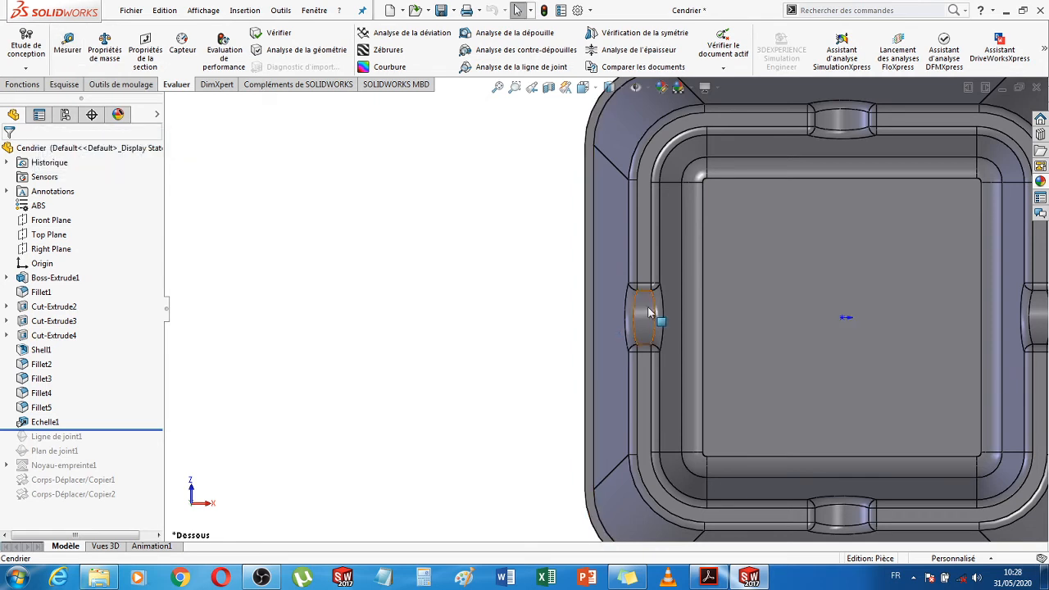
Close the Cendrier part without saving its changes
{"action": "key", "text": "f"}
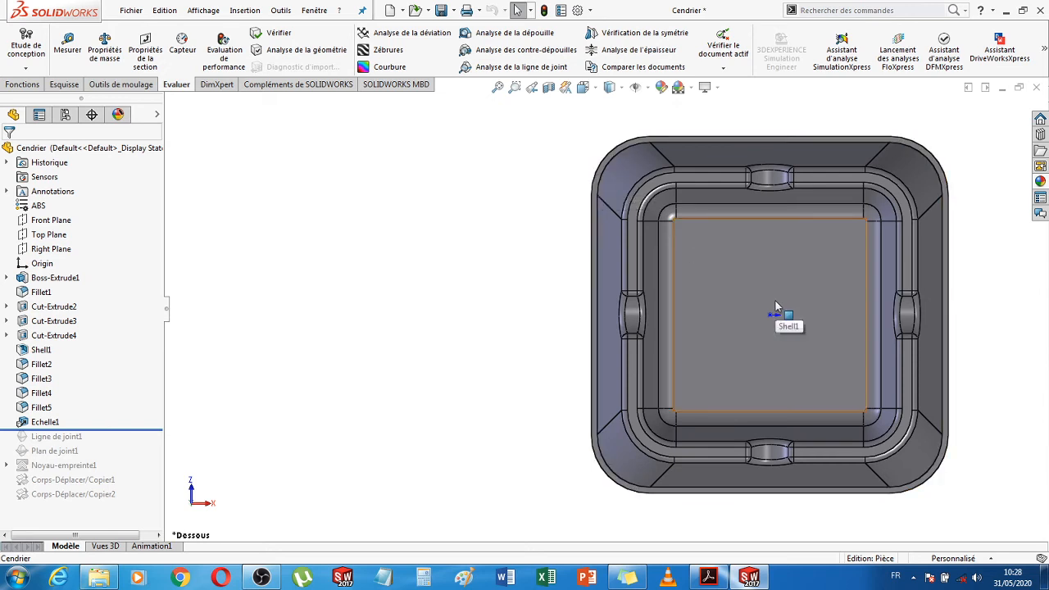
{"action": "scroll", "coordinate": [775, 301], "scroll_direction": "up", "scroll_amount": 5}
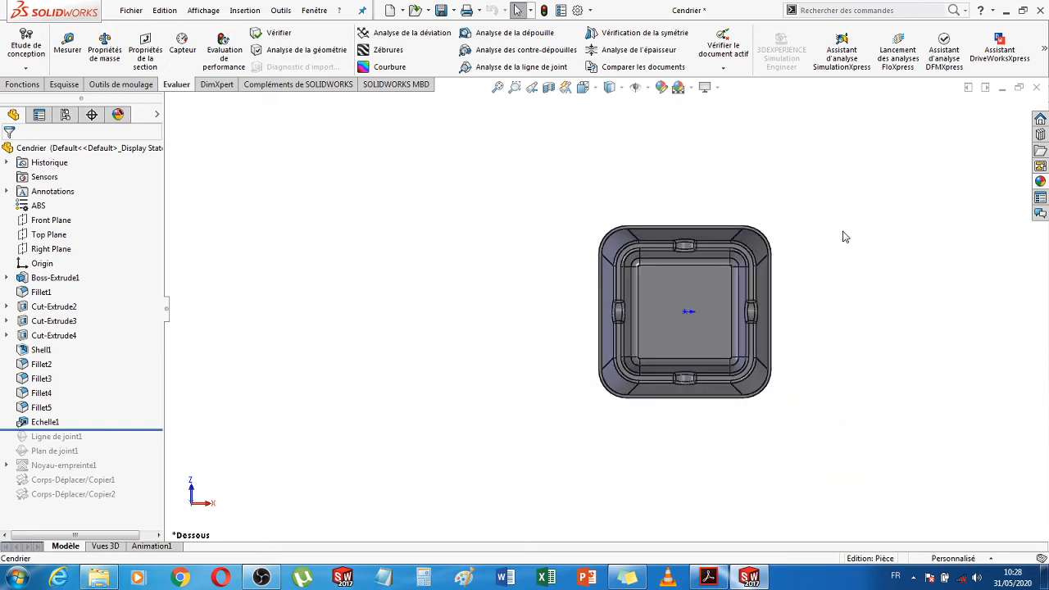
{"action": "middle_click_drag", "start_coordinate": [844, 234], "coordinate": [819, 478]}
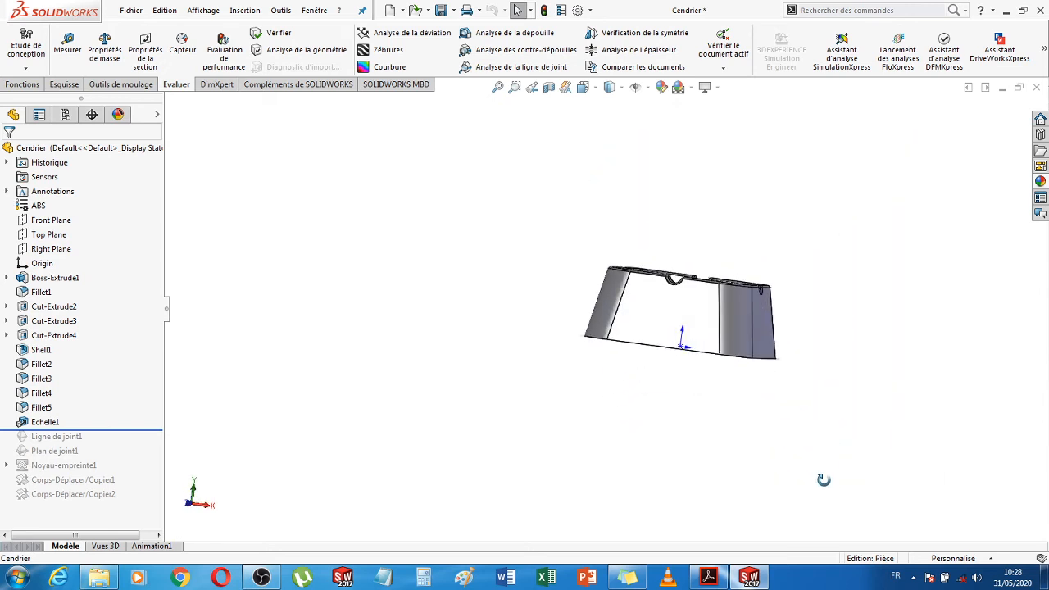
{"action": "left_click", "coordinate": [1036, 88]}
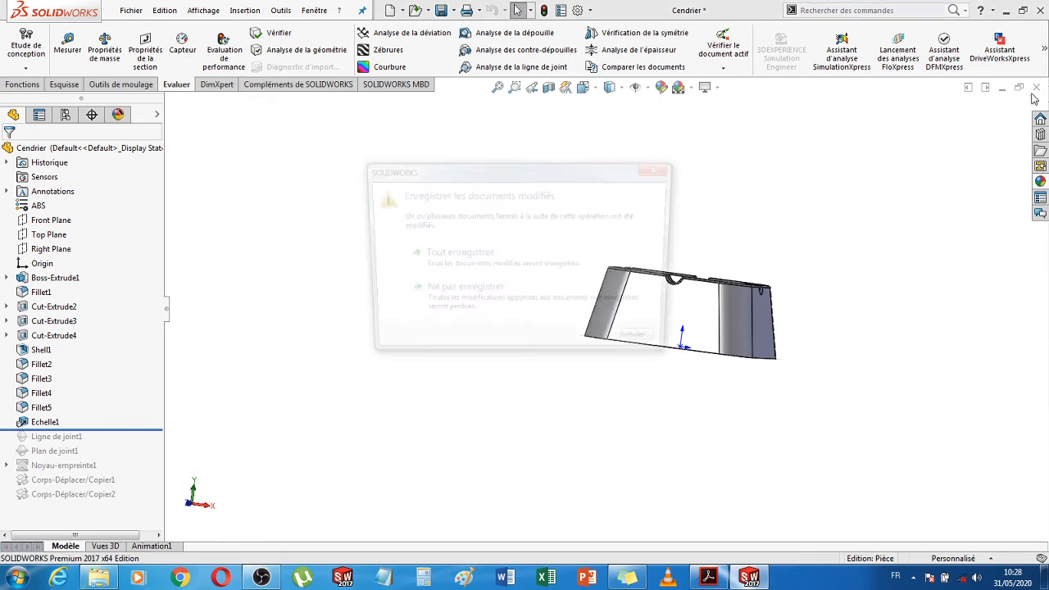
{"action": "left_click", "coordinate": [448, 314]}
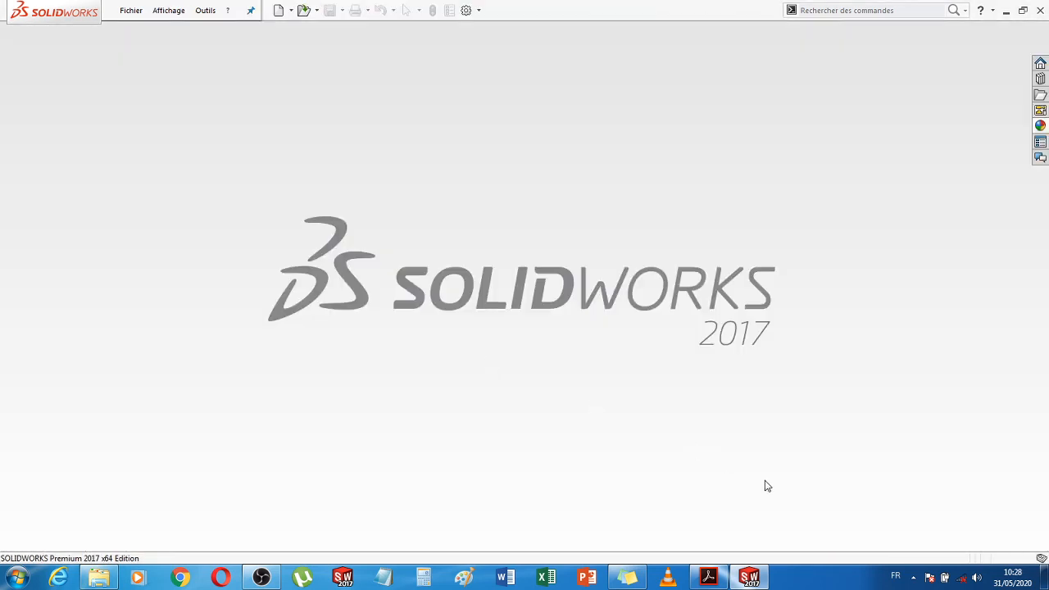
Switch to the DME_F.PDF catalogue in Acrobat and open section 4, Ejecteurs broches & tubulaires, from the cover page
{"action": "left_click", "coordinate": [739, 583]}
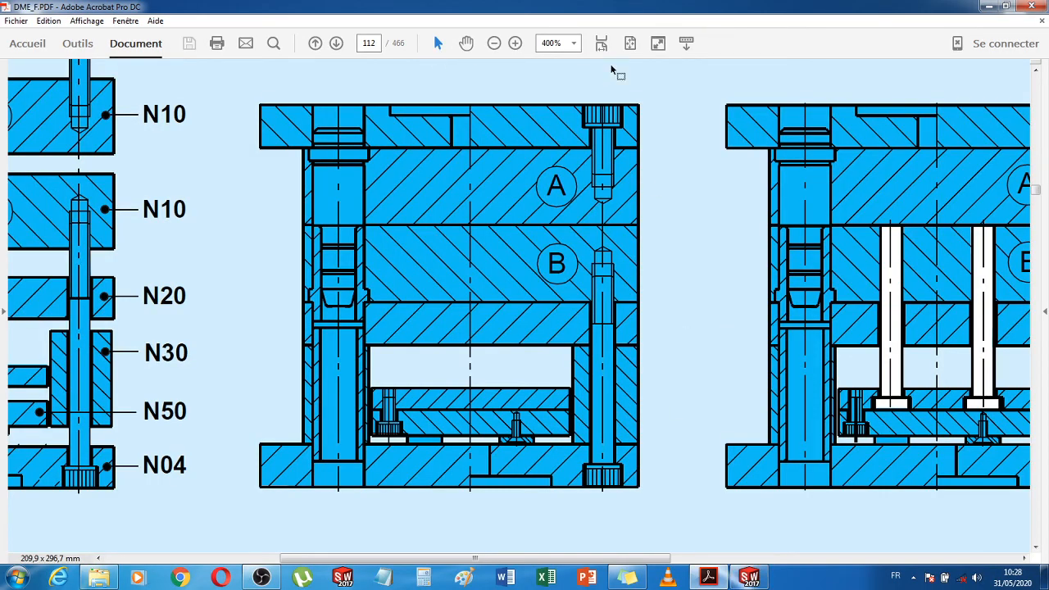
{"action": "left_click", "coordinate": [601, 44]}
{"action": "key", "text": "Home"}
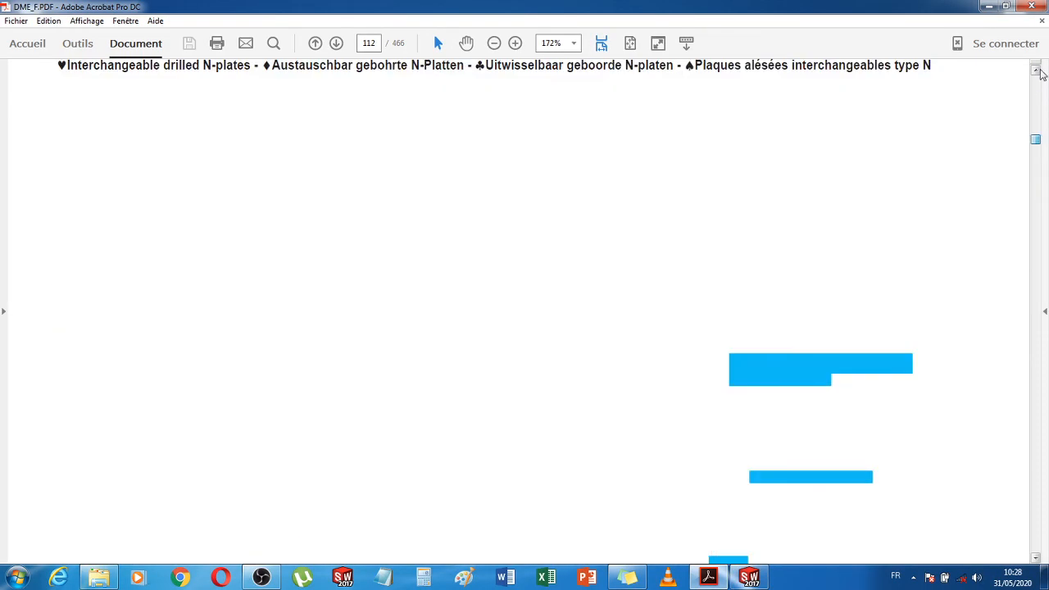
{"action": "scroll", "coordinate": [640, 310], "scroll_direction": "down", "scroll_amount": 3}
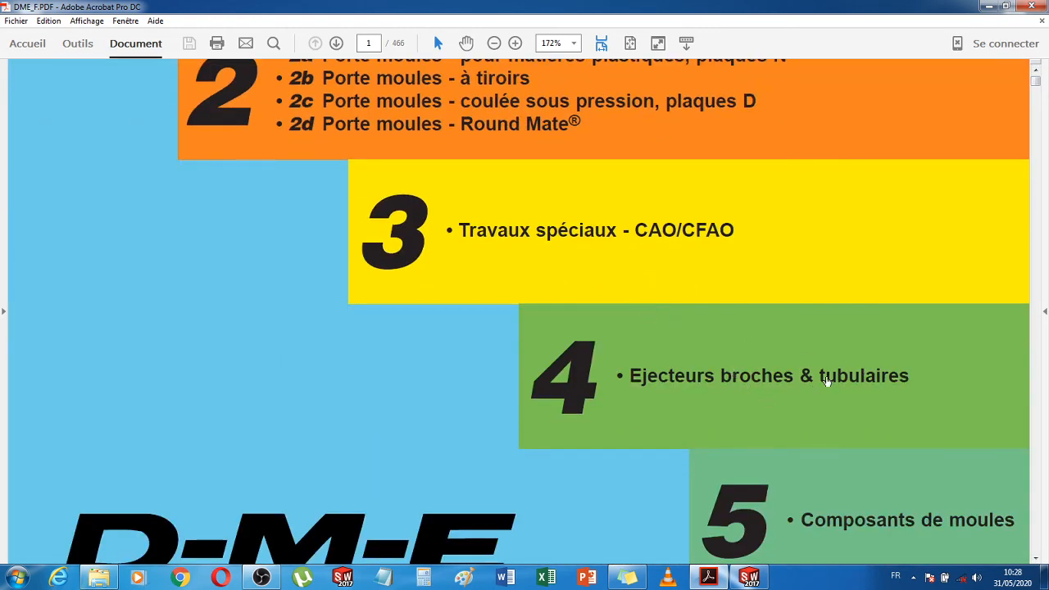
{"action": "left_click", "coordinate": [775, 382]}
Display the Type A nitrided ejector pin page (246) of the catalogue at full page width
{"action": "scroll", "coordinate": [458, 313], "scroll_direction": "down", "scroll_amount": 10}
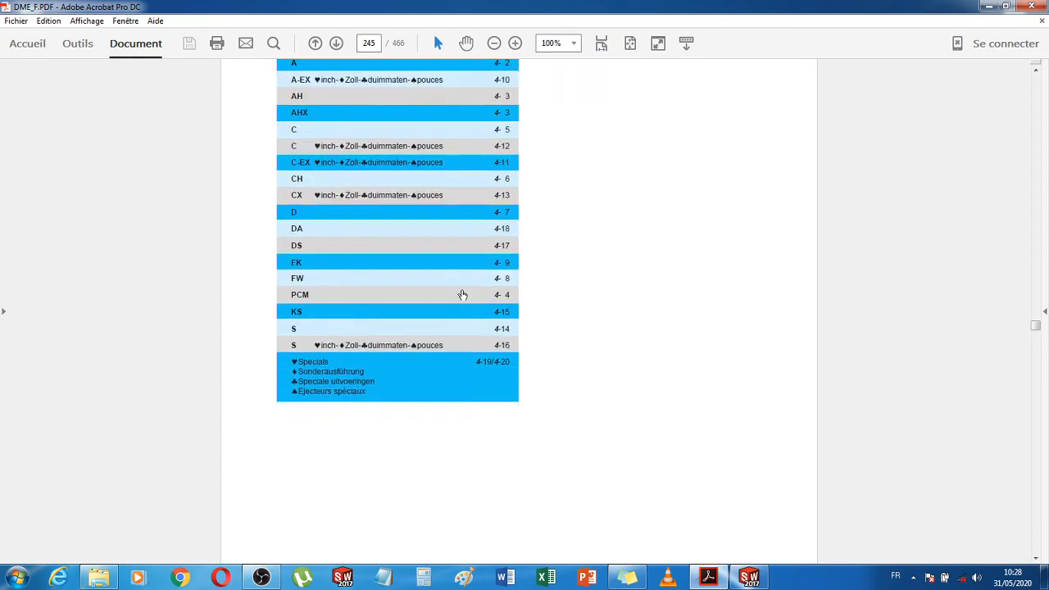
{"action": "scroll", "coordinate": [464, 297], "scroll_direction": "down", "scroll_amount": 3}
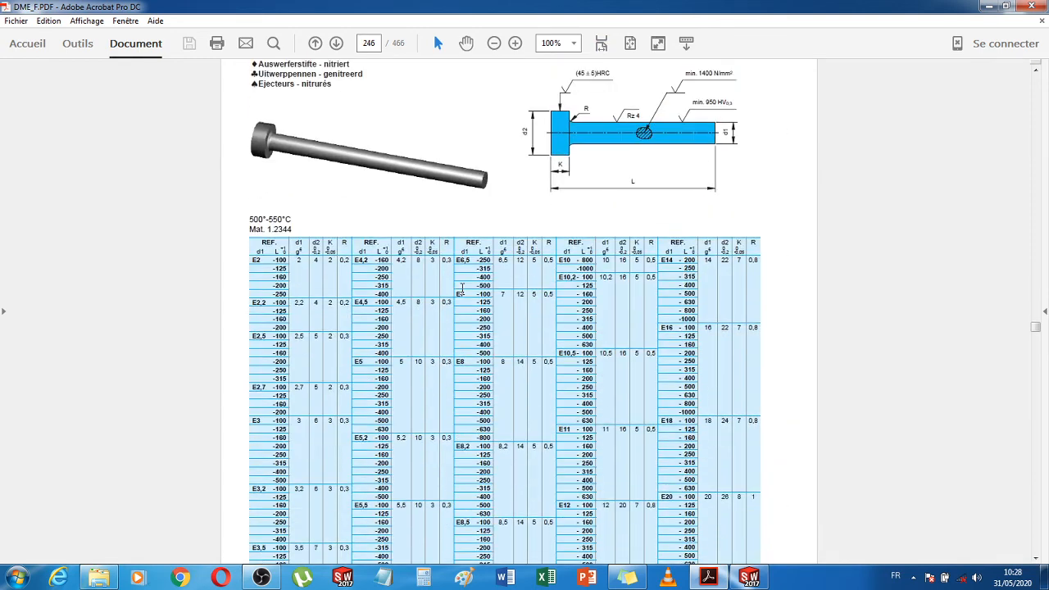
{"action": "scroll", "coordinate": [462, 289], "scroll_direction": "up", "scroll_amount": 2}
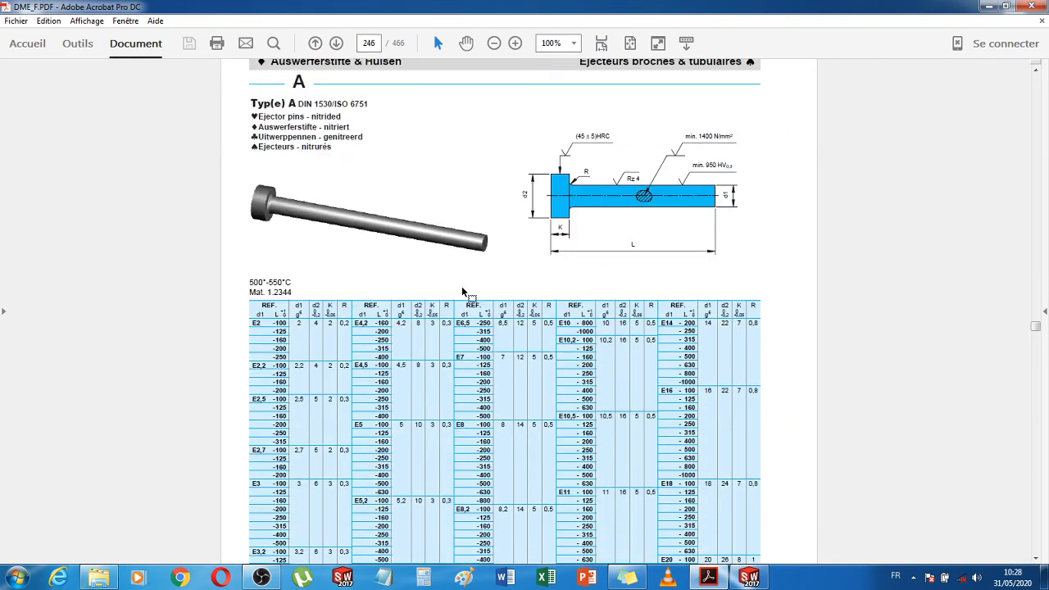
{"action": "left_click", "coordinate": [602, 42]}
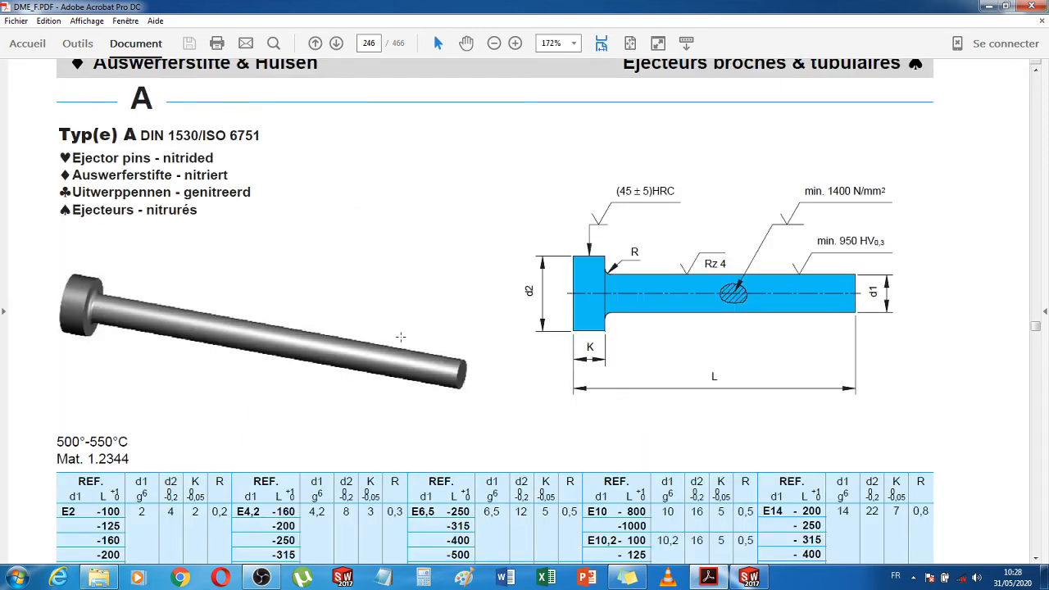
Examine the Type A ejector pin drawing and its table of d1, d2, K, R and L sizes, continuing to the AH/AHX page
{"action": "scroll", "coordinate": [385, 327], "scroll_direction": "down", "scroll_amount": 3}
{"action": "scroll", "coordinate": [383, 324], "scroll_direction": "up", "scroll_amount": 2}
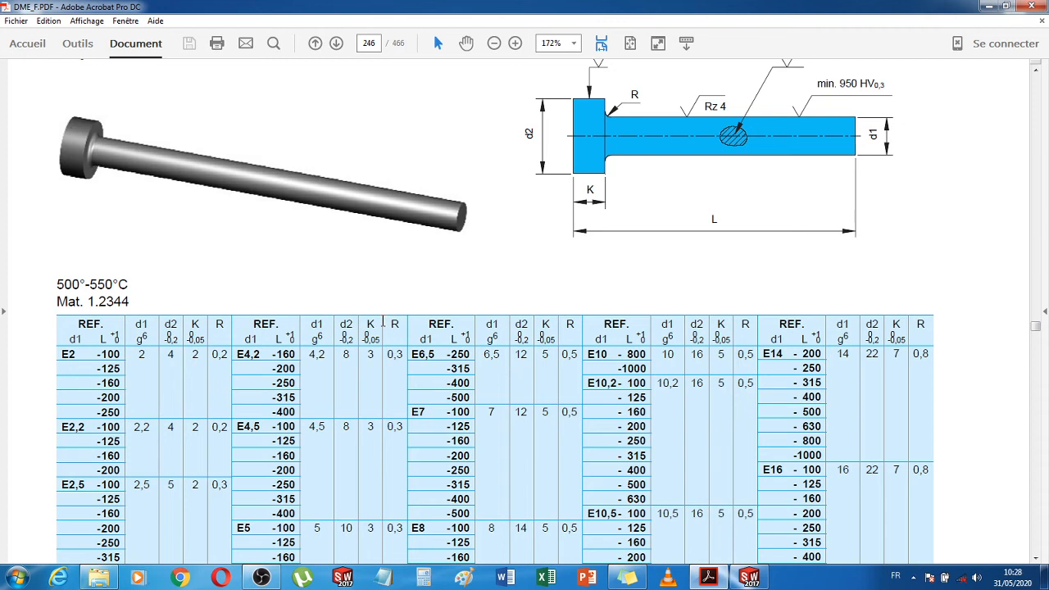
{"action": "scroll", "coordinate": [382, 322], "scroll_direction": "down", "scroll_amount": 15}
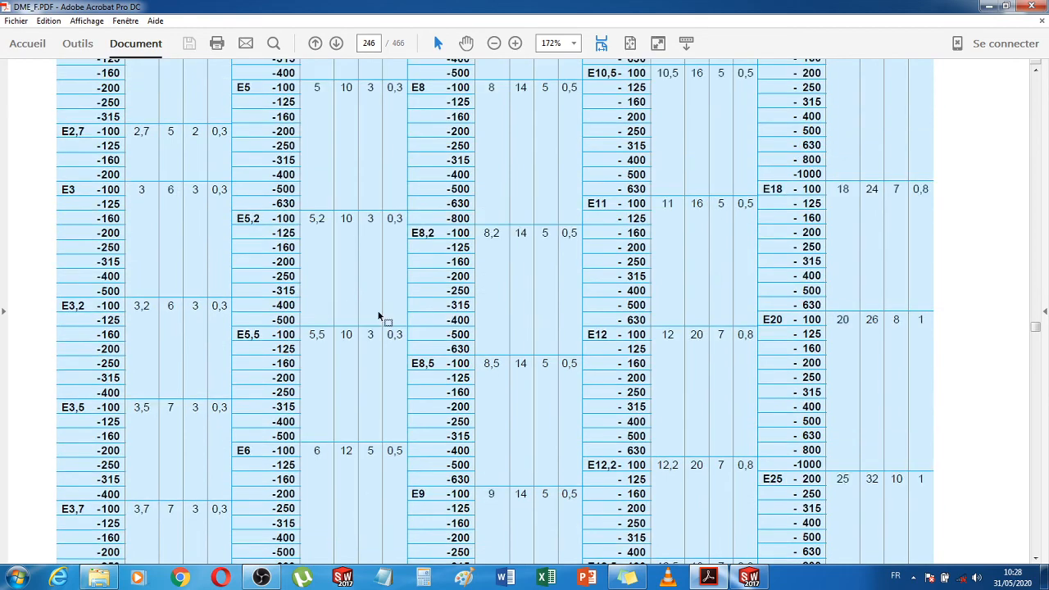
{"action": "scroll", "coordinate": [378, 312], "scroll_direction": "down", "scroll_amount": 5}
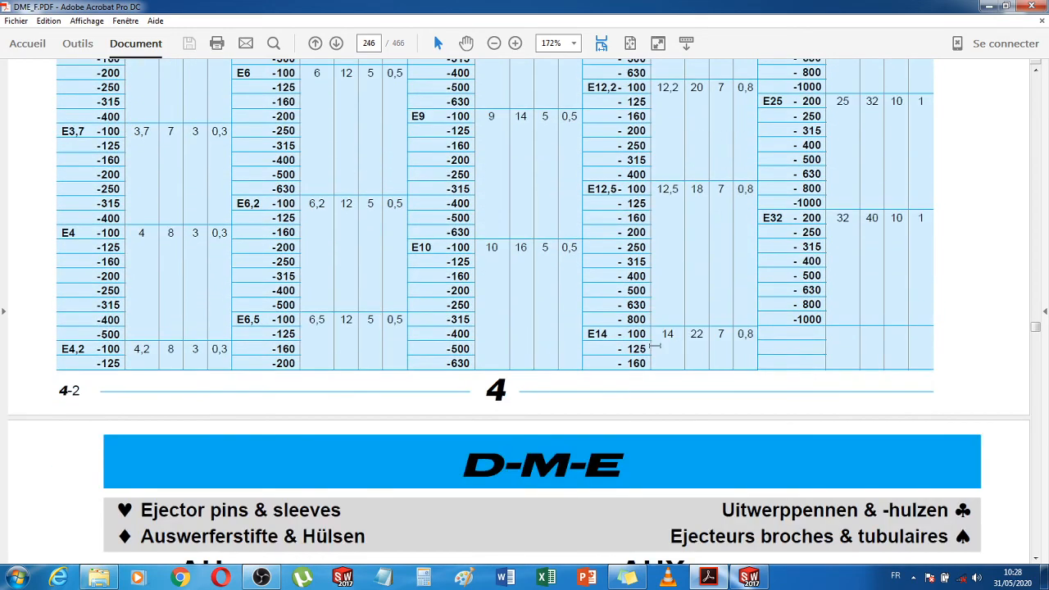
{"action": "scroll", "coordinate": [655, 344], "scroll_direction": "up", "scroll_amount": 3}
{"action": "scroll", "coordinate": [655, 344], "scroll_direction": "up", "scroll_amount": 15}
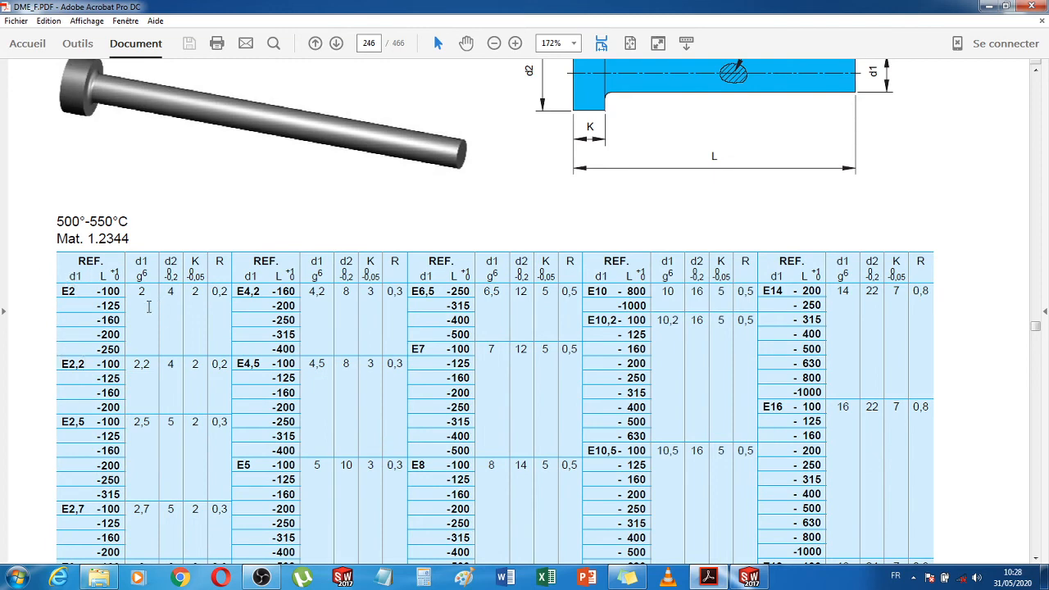
{"action": "scroll", "coordinate": [148, 306], "scroll_direction": "up", "scroll_amount": 2}
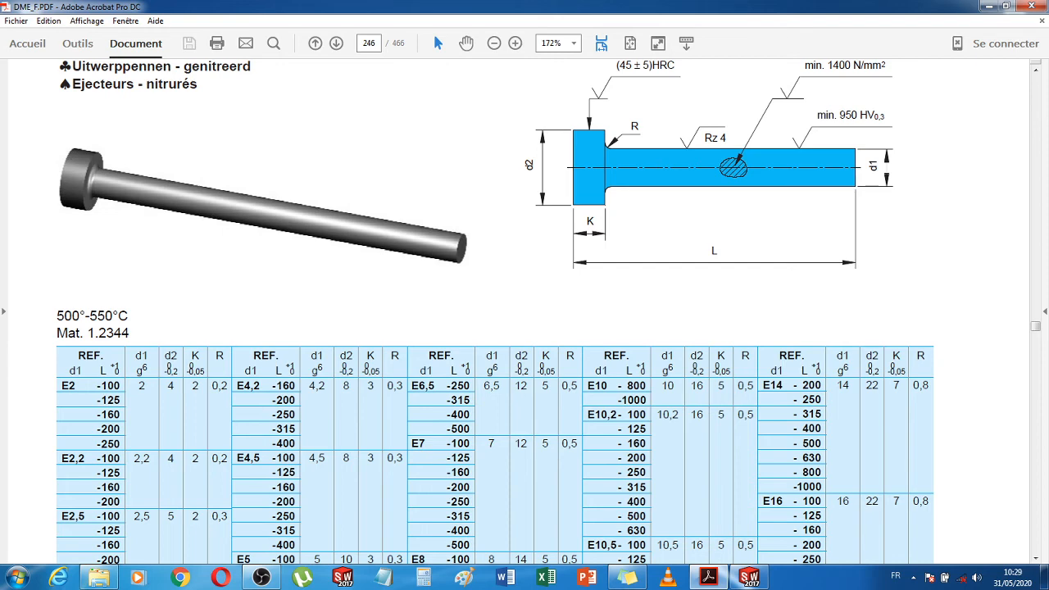
{"action": "scroll", "coordinate": [849, 179], "scroll_direction": "down", "scroll_amount": 13}
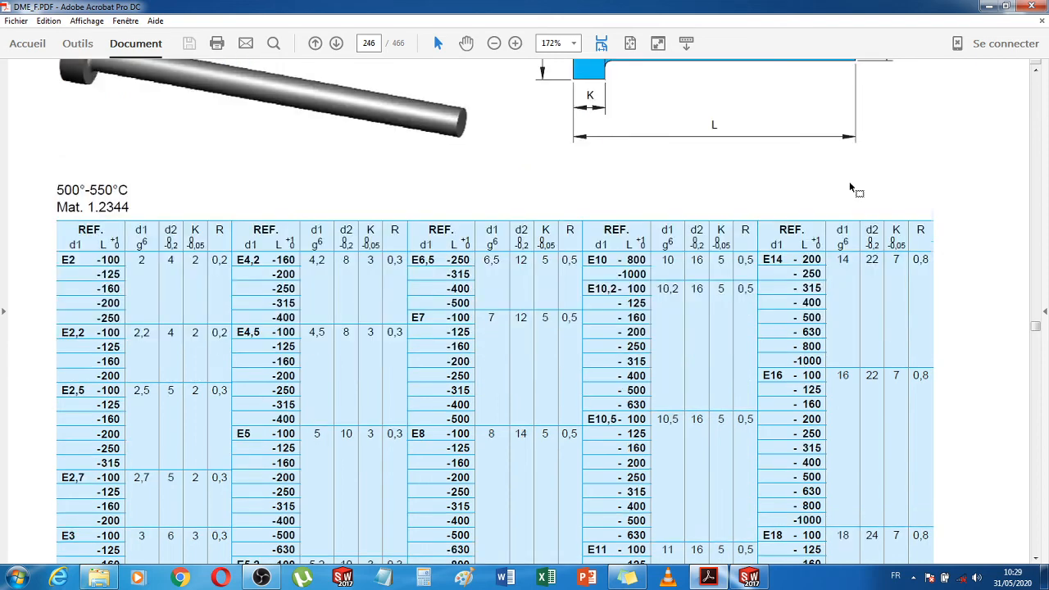
{"action": "scroll", "coordinate": [849, 176], "scroll_direction": "down", "scroll_amount": 17}
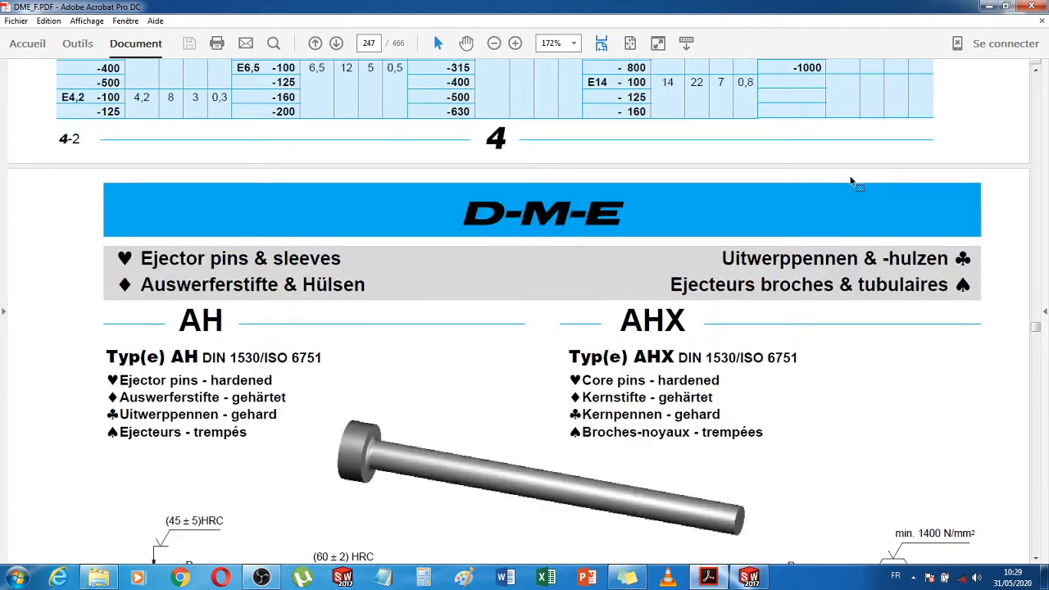
Examine the AH and AHX hardened pin drawings and read their size table through to the end of page 247
{"action": "scroll", "coordinate": [851, 180], "scroll_direction": "down", "scroll_amount": 3}
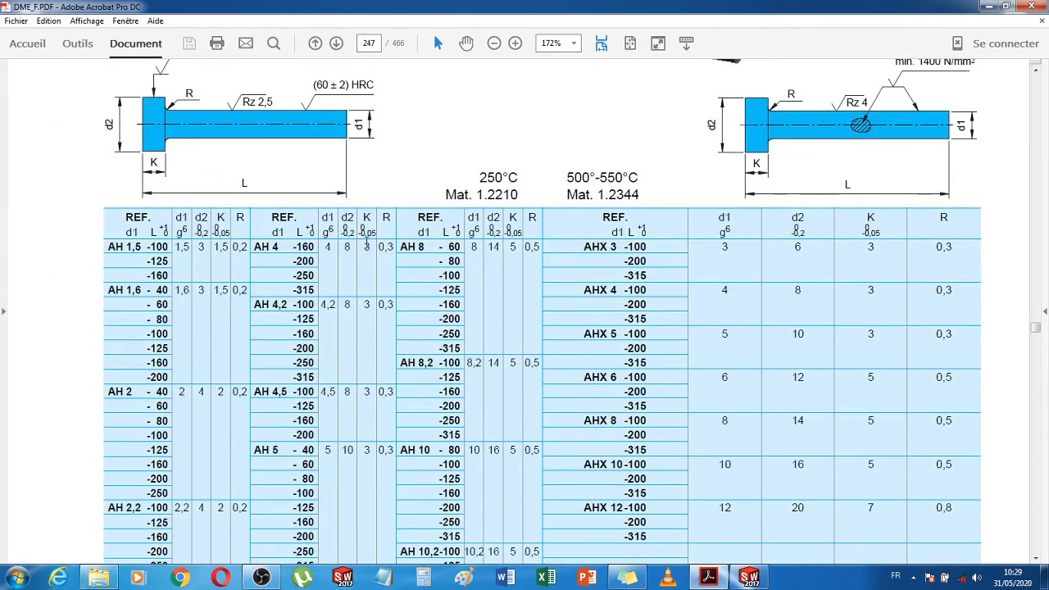
{"action": "double_click", "coordinate": [179, 248]}
{"action": "triple_click", "coordinate": [179, 249]}
{"action": "left_click", "coordinate": [181, 249]}
{"action": "double_click", "coordinate": [181, 249]}
{"action": "left_click", "coordinate": [181, 248]}
{"action": "scroll", "coordinate": [180, 248], "scroll_direction": "down", "scroll_amount": 6}
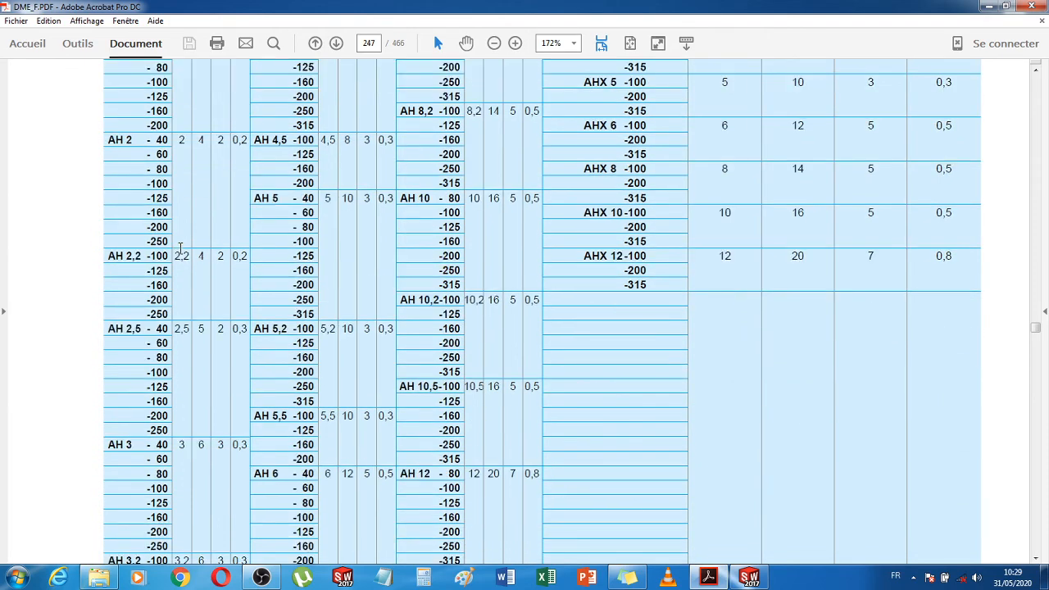
{"action": "scroll", "coordinate": [632, 286], "scroll_direction": "down", "scroll_amount": 15}
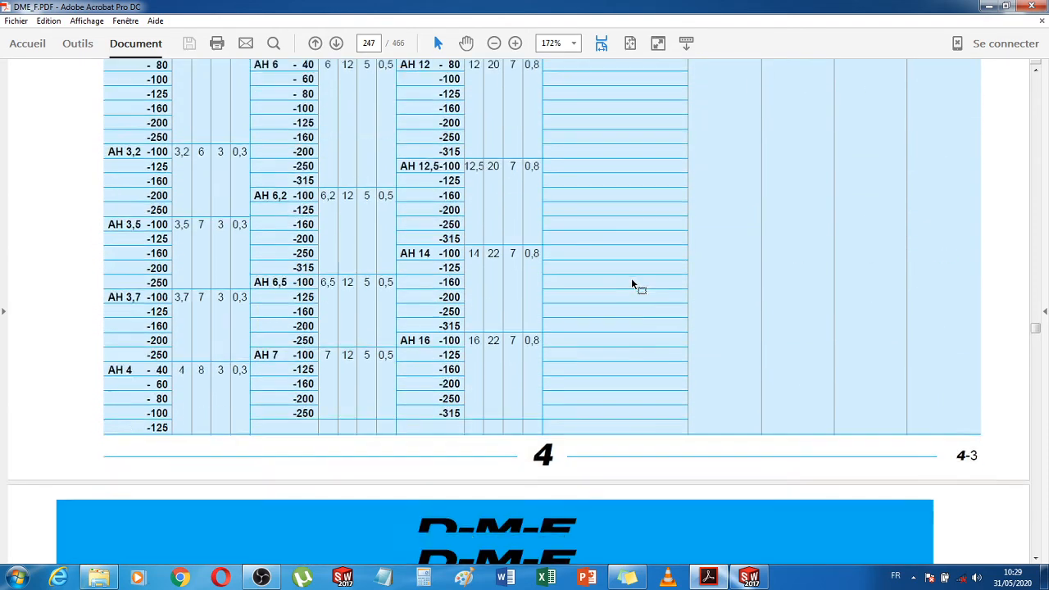
Look through the PCM performance core pin page and on to the start of the Type C nitrided ejector page
{"action": "scroll", "coordinate": [632, 285], "scroll_direction": "down", "scroll_amount": 6}
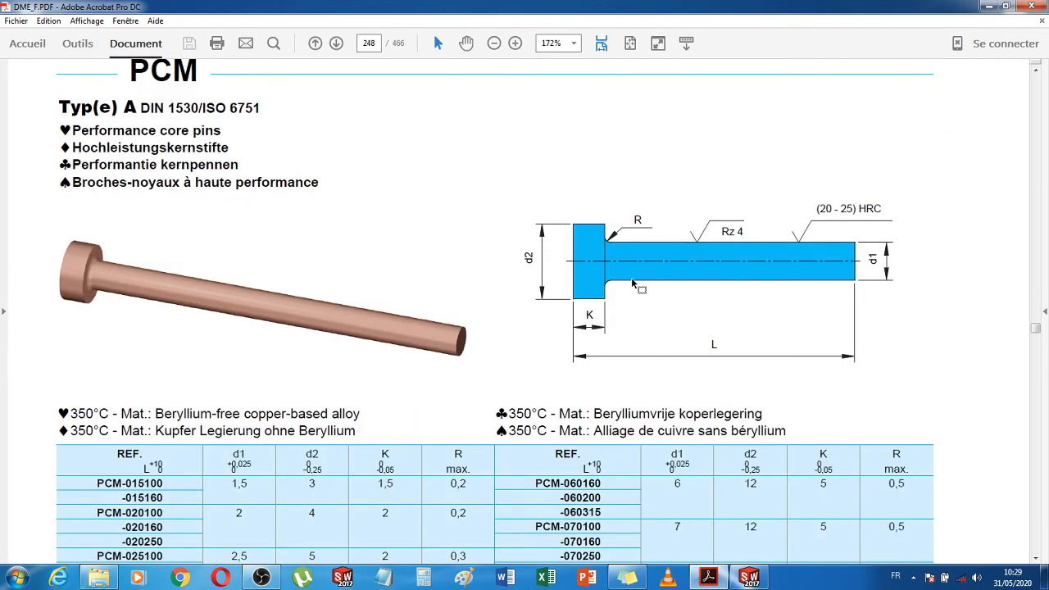
{"action": "scroll", "coordinate": [632, 281], "scroll_direction": "down", "scroll_amount": 12}
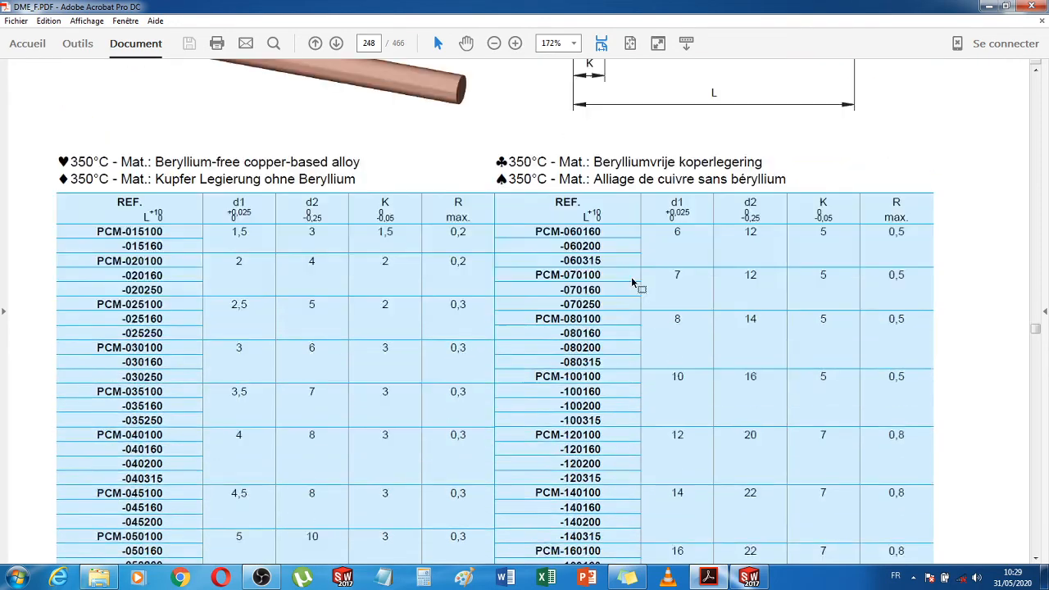
{"action": "scroll", "coordinate": [632, 281], "scroll_direction": "down", "scroll_amount": 17}
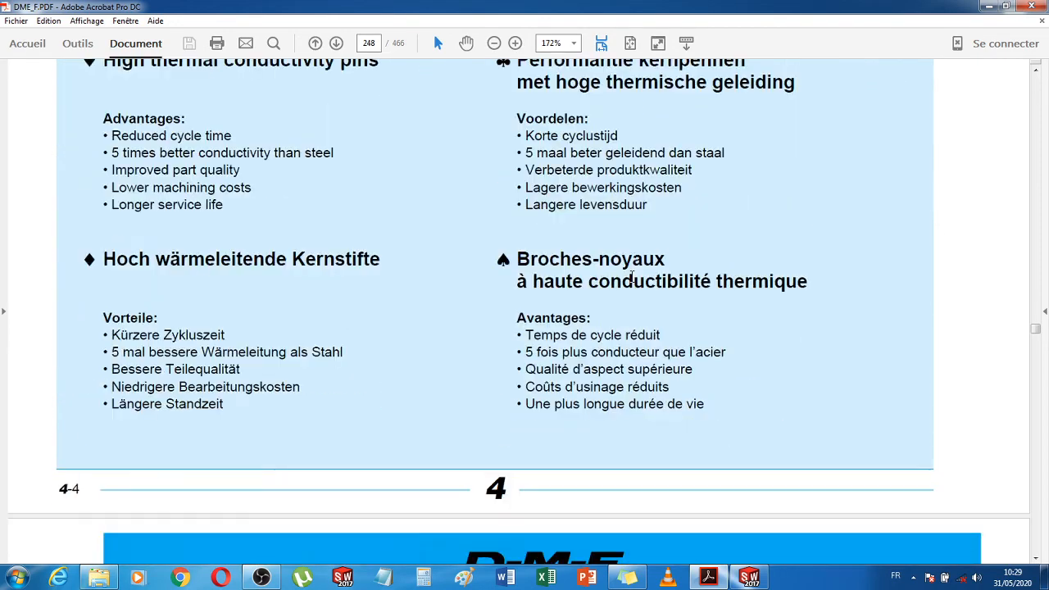
{"action": "scroll", "coordinate": [631, 275], "scroll_direction": "down", "scroll_amount": 3}
Go back past the PCM and AH/AHX pages to the Type A ejector pin table on page 246
{"action": "scroll", "coordinate": [634, 273], "scroll_direction": "up", "scroll_amount": 20}
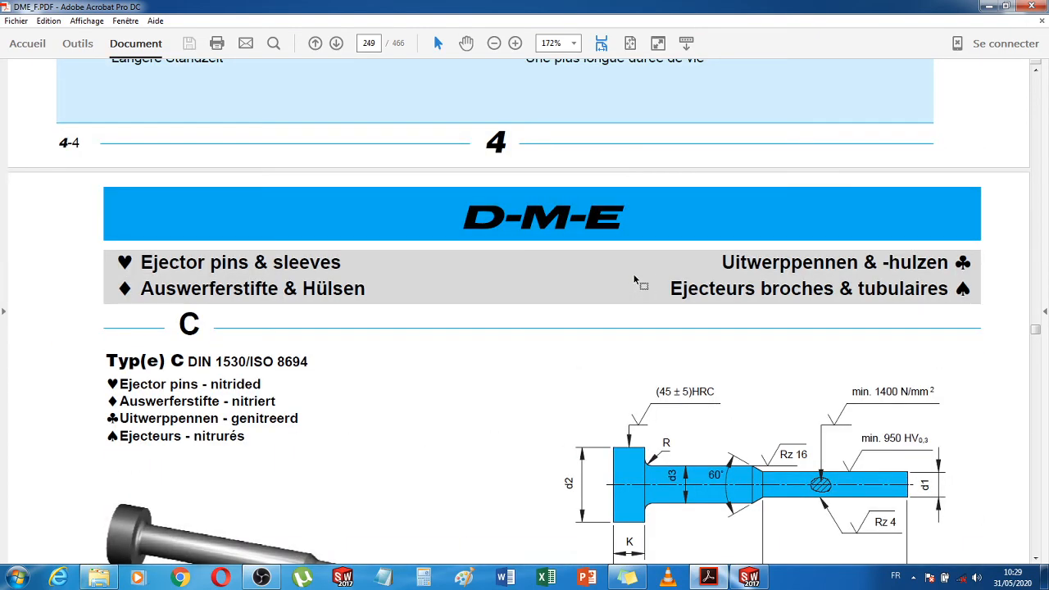
{"action": "left_click", "coordinate": [1033, 84]}
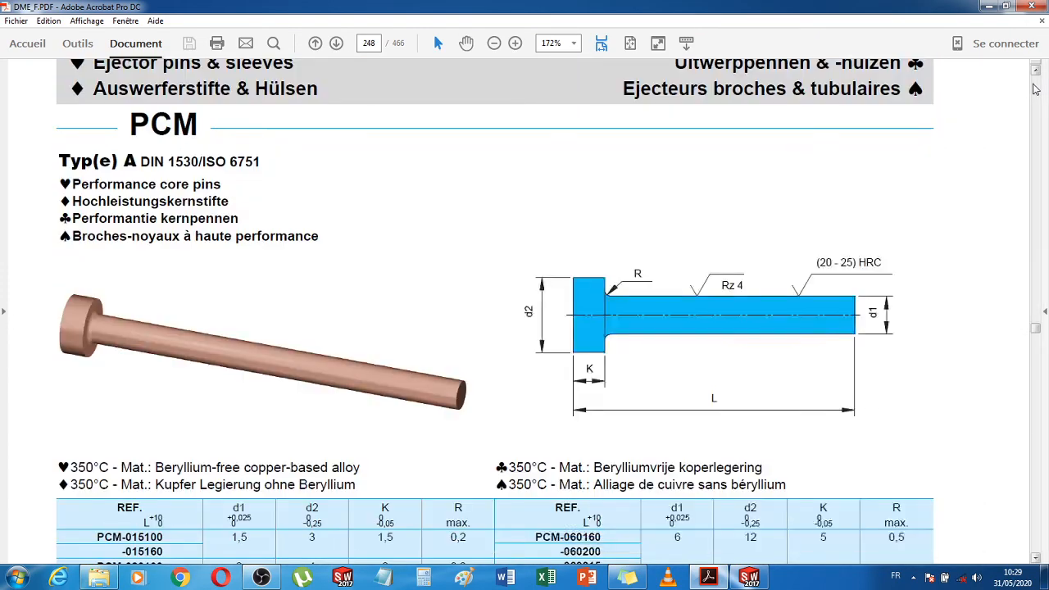
{"action": "left_click", "coordinate": [1034, 84]}
{"action": "left_click", "coordinate": [1034, 85]}
{"action": "left_click", "coordinate": [1034, 84]}
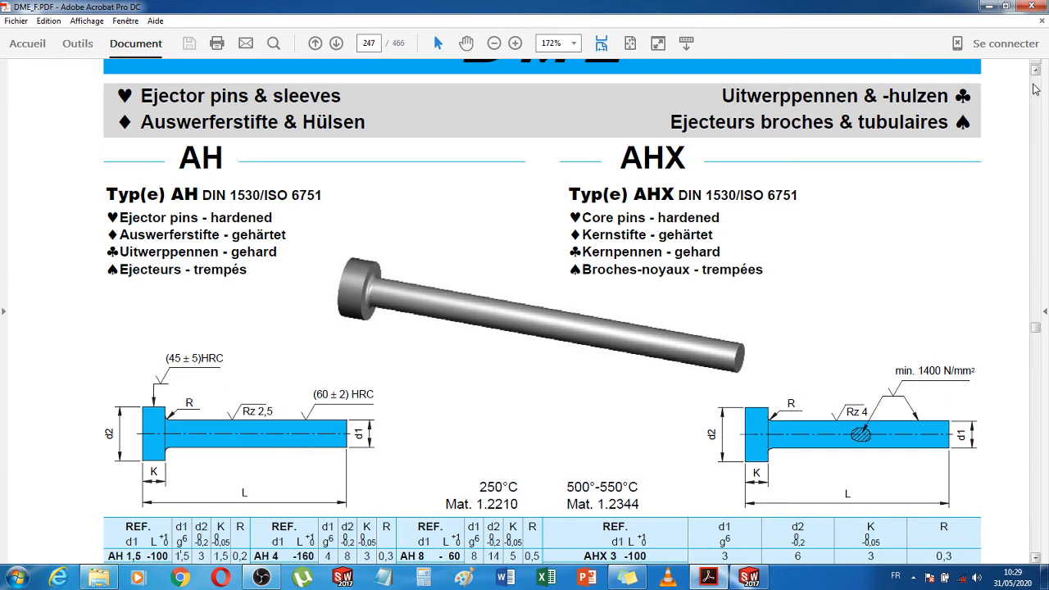
{"action": "left_click", "coordinate": [1035, 89]}
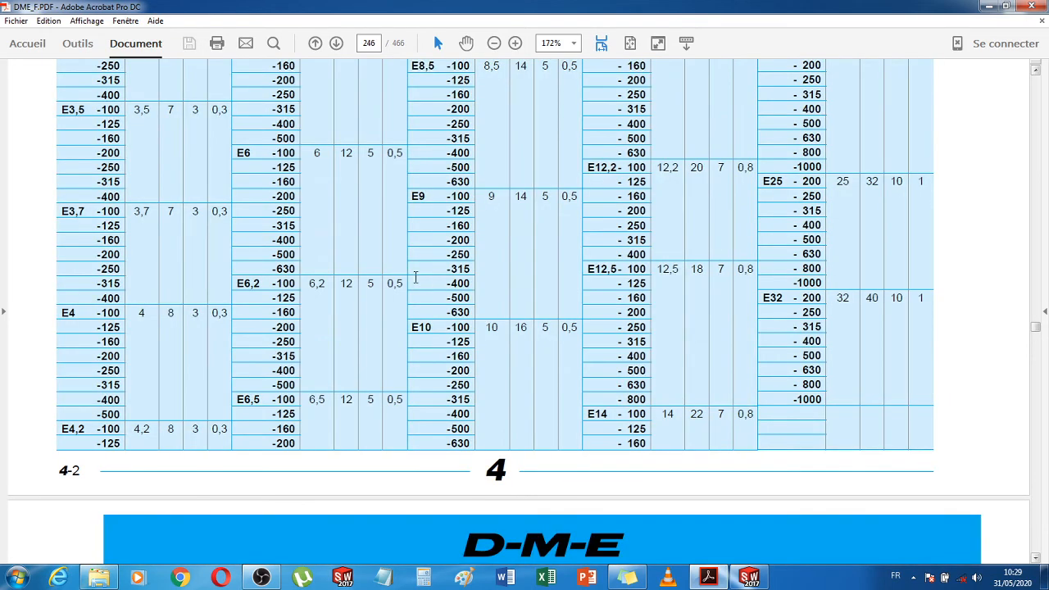
Review the Type A pin sizes, return to the AH table and highlight the d1 value of AH 1,6
{"action": "scroll", "coordinate": [416, 279], "scroll_direction": "up", "scroll_amount": 7}
{"action": "scroll", "coordinate": [415, 274], "scroll_direction": "up", "scroll_amount": 6}
{"action": "scroll", "coordinate": [415, 277], "scroll_direction": "down", "scroll_amount": 12}
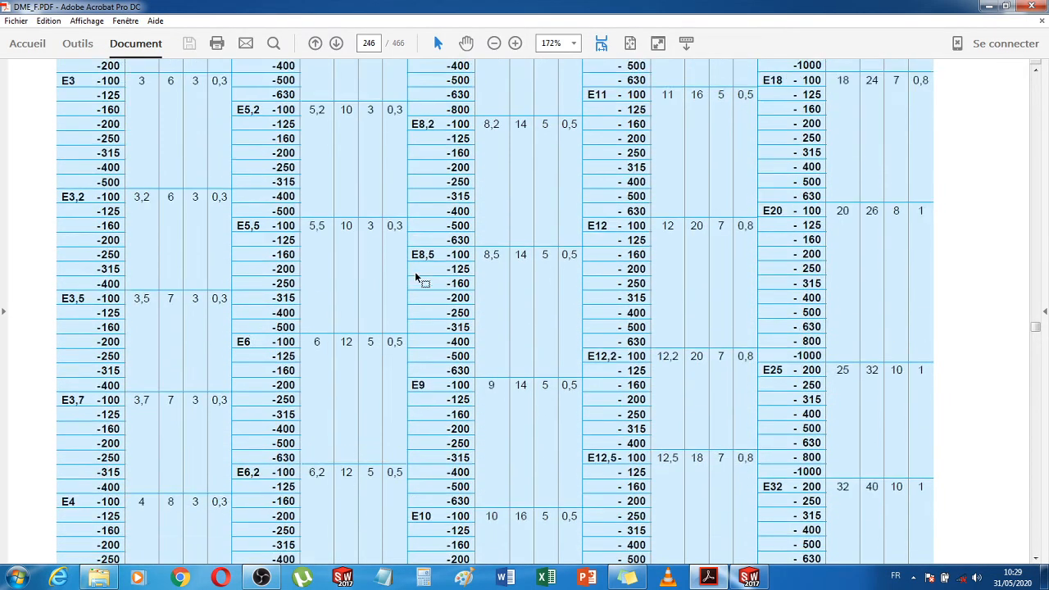
{"action": "scroll", "coordinate": [417, 279], "scroll_direction": "down", "scroll_amount": 12}
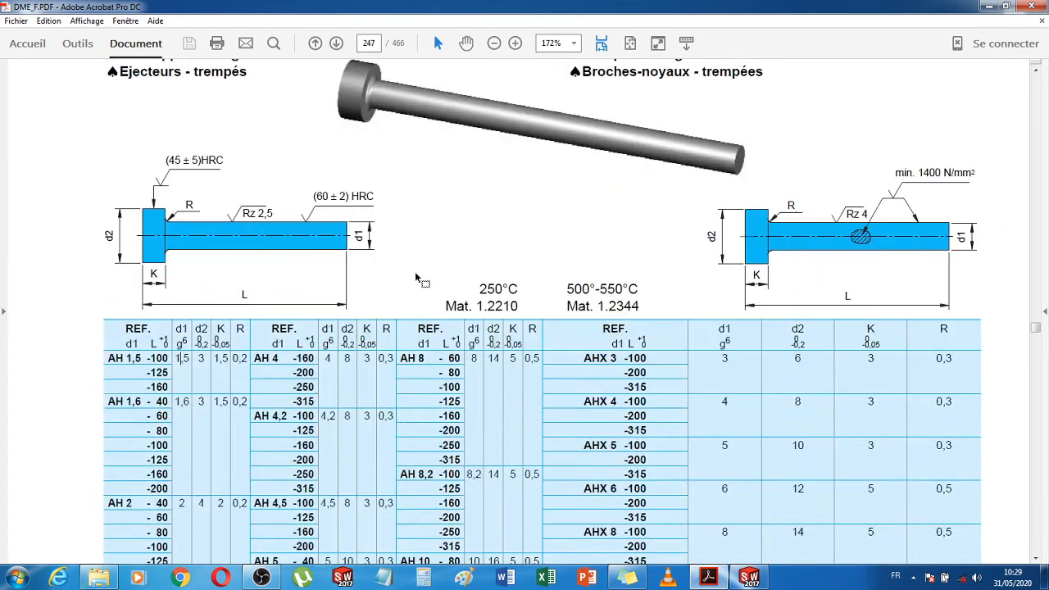
{"action": "double_click", "coordinate": [182, 307]}
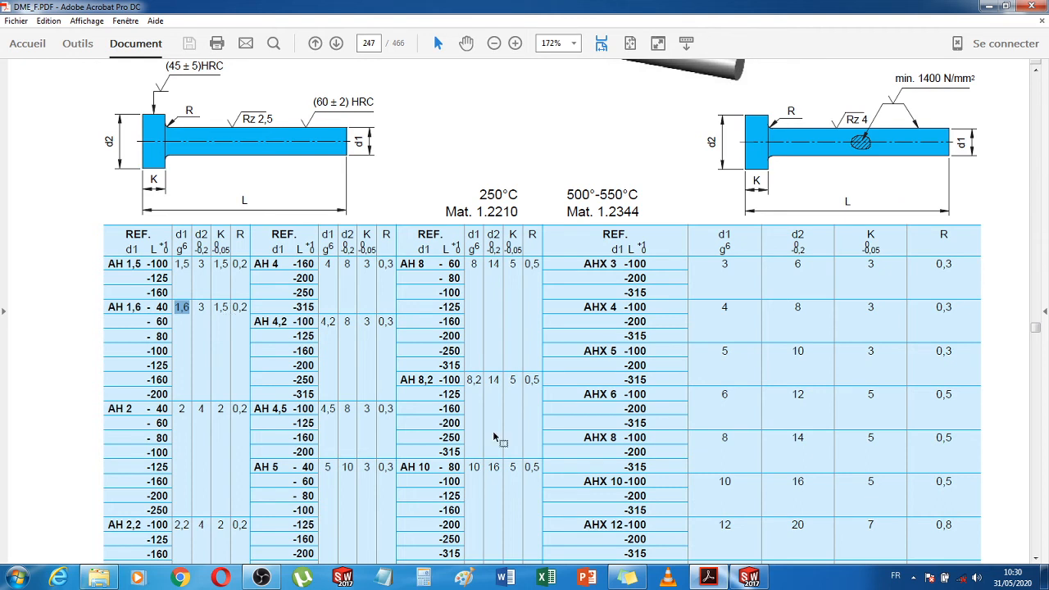
{"action": "mouse_move", "coordinate": [748, 581]}
{"action": "left_click", "coordinate": [749, 578]}
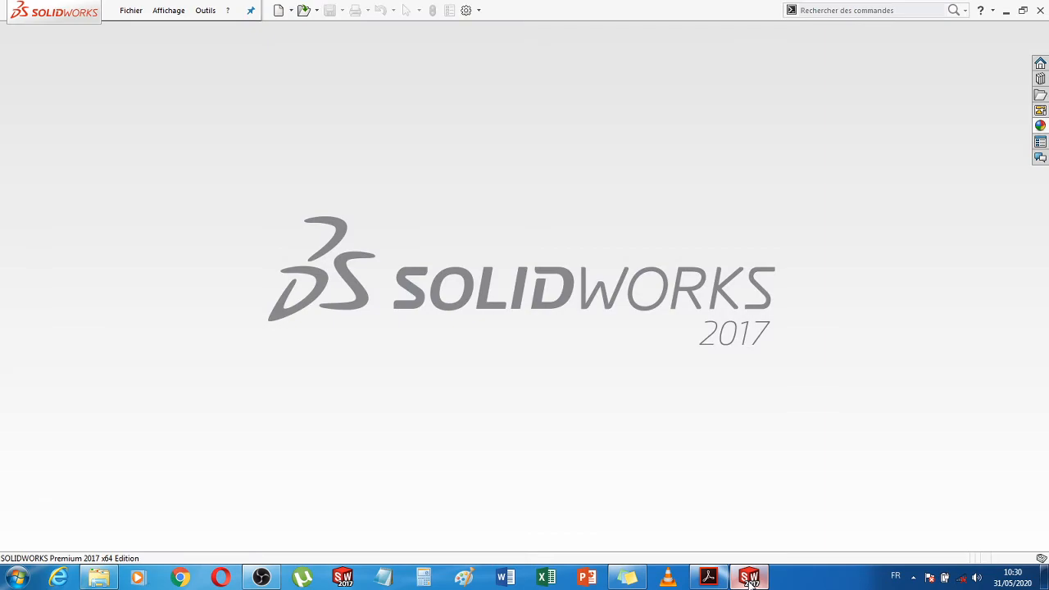
{"action": "left_click", "coordinate": [709, 578]}
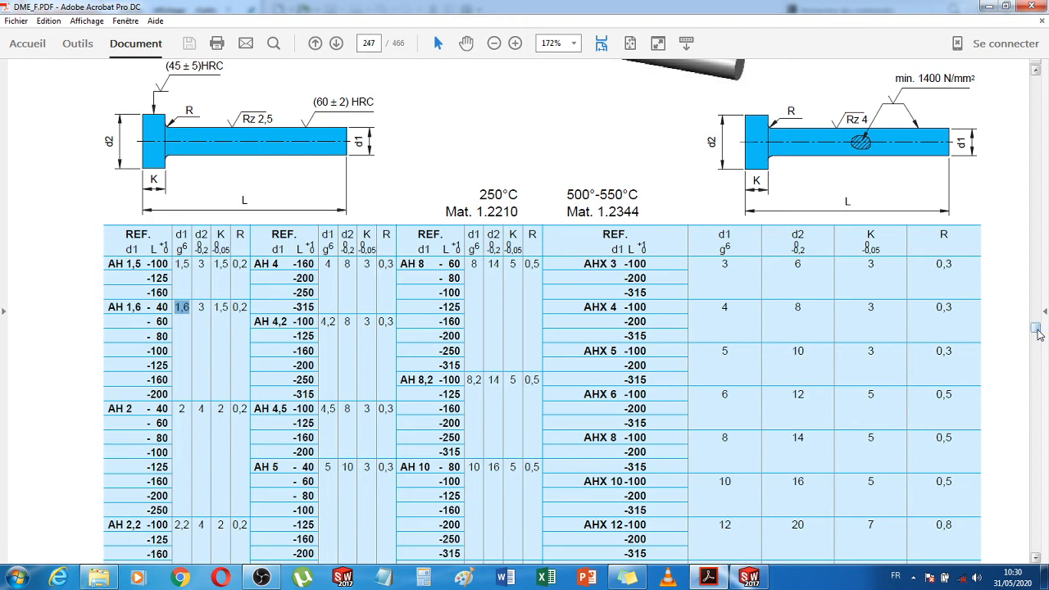
Go back to the catalogue cover, open the section 2a N-plates index and display the N 4545 (446 x 446 mm) mould base page
{"action": "left_click_drag", "start_coordinate": [1039, 334], "coordinate": [1036, 83]}
{"action": "left_click", "coordinate": [669, 248]}
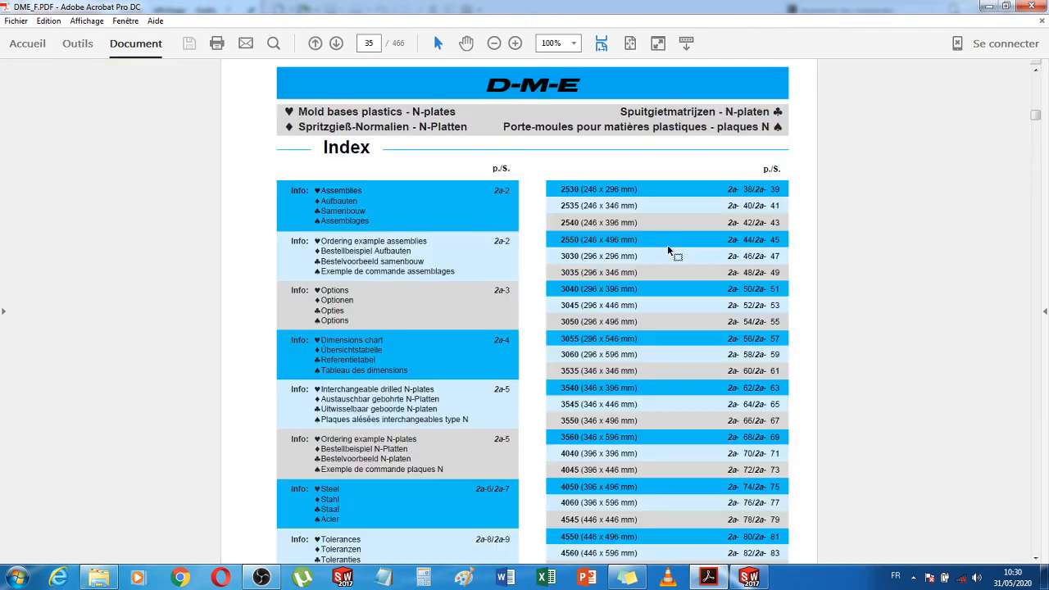
{"action": "left_click", "coordinate": [345, 221]}
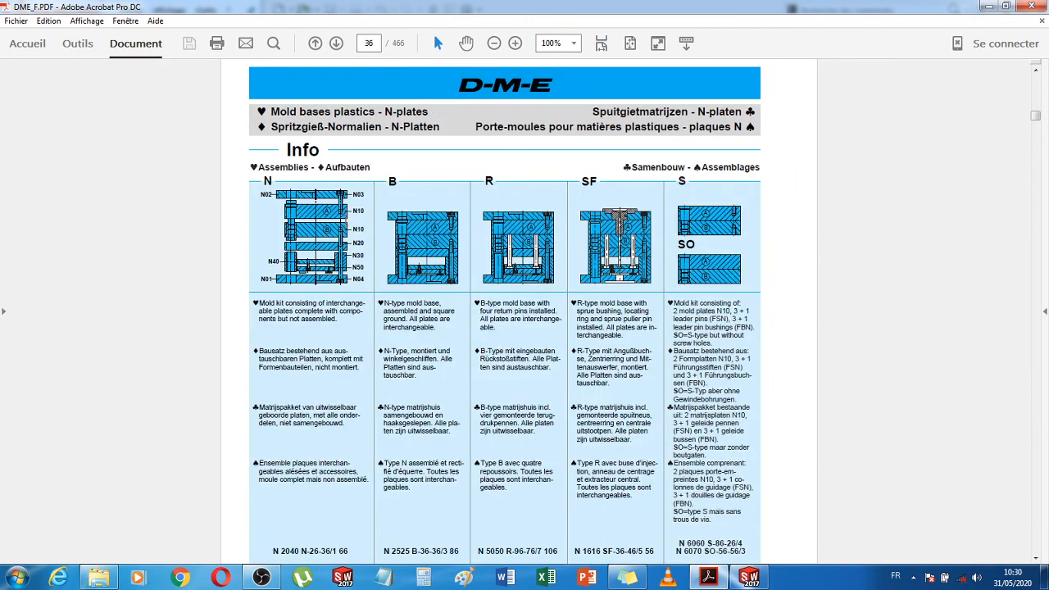
{"action": "left_click_drag", "start_coordinate": [1036, 117], "coordinate": [1037, 73]}
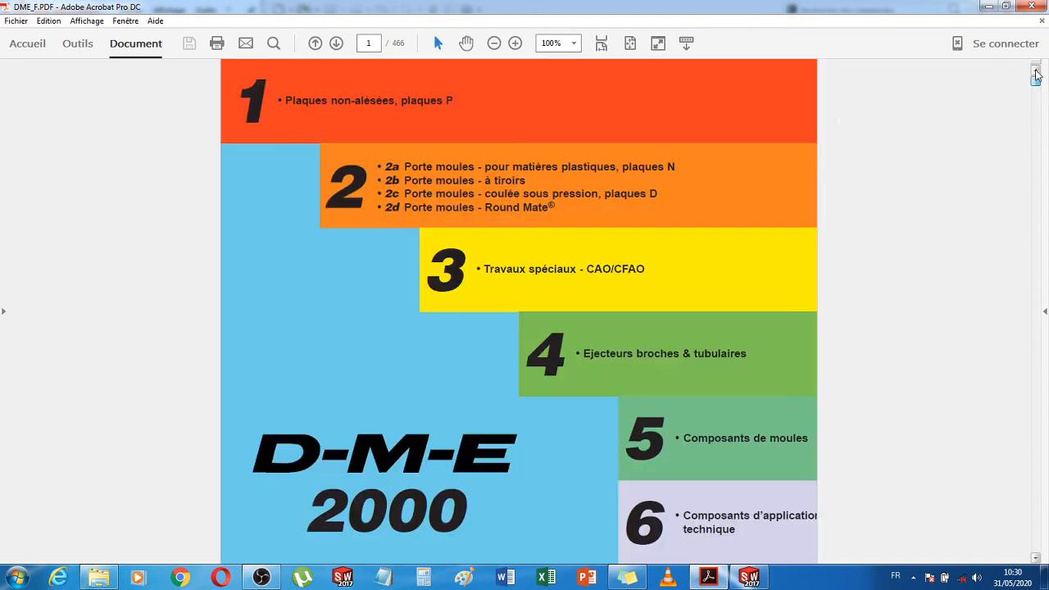
{"action": "left_click", "coordinate": [574, 171]}
{"action": "scroll", "coordinate": [630, 339], "scroll_direction": "down", "scroll_amount": 3}
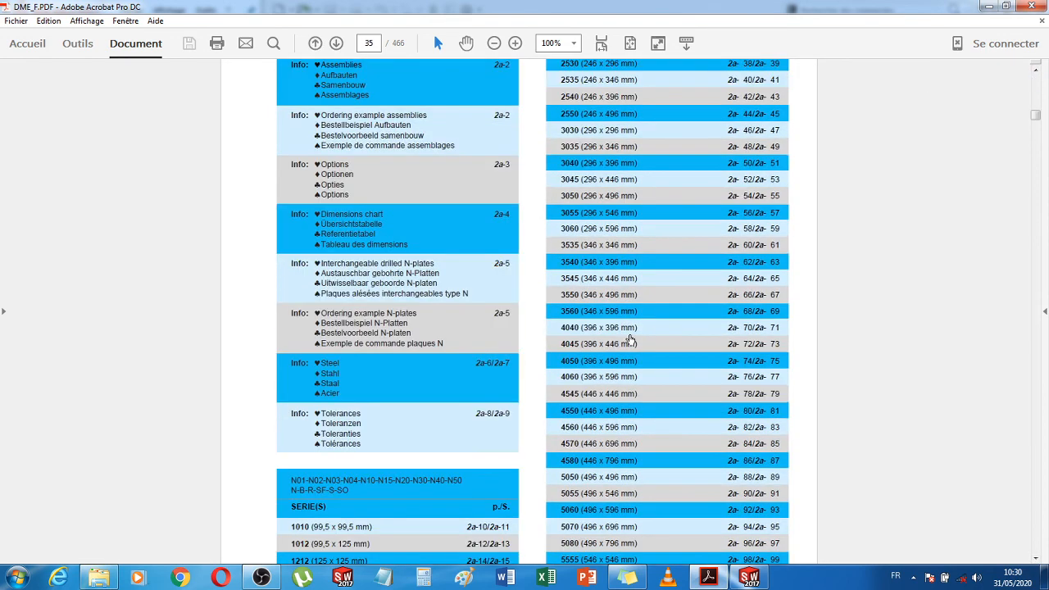
{"action": "left_click", "coordinate": [588, 396]}
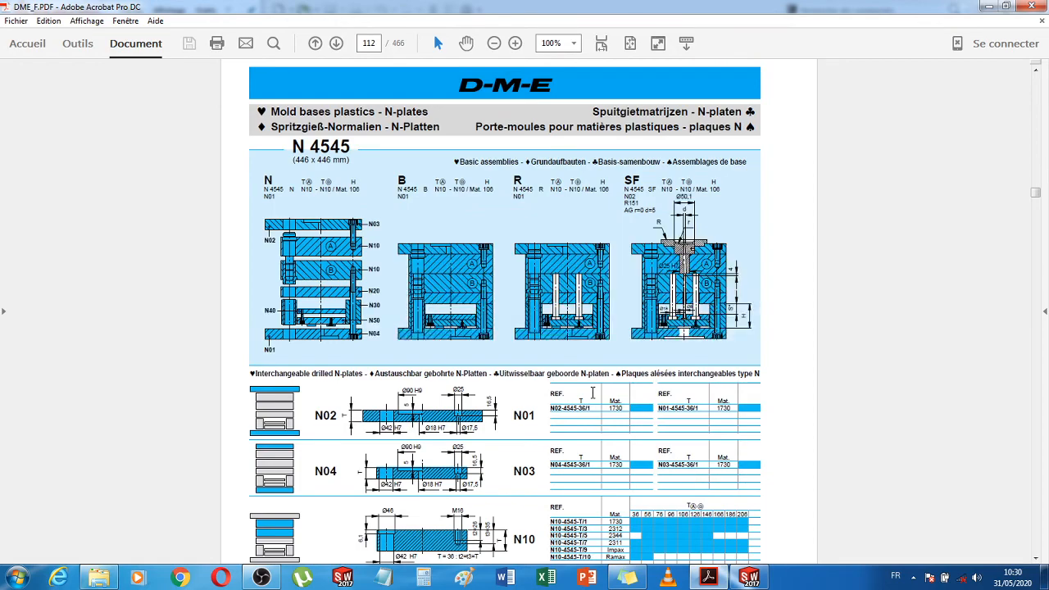
Enlarge the N 4545 page to 300% and examine the N and B basic assembly drawings down to the N04 base plate
{"action": "left_click", "coordinate": [515, 43]}
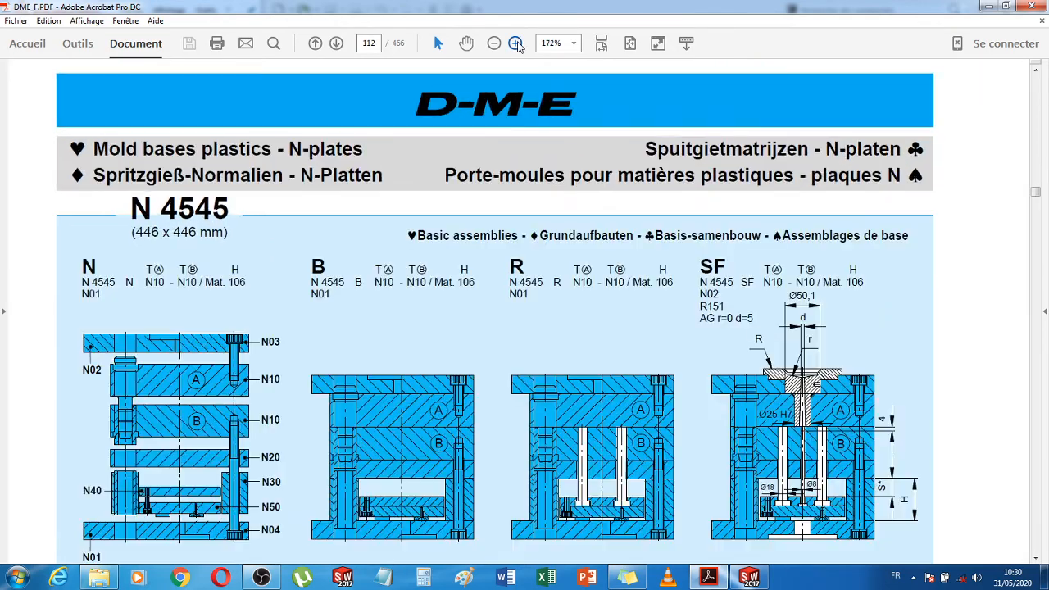
{"action": "left_click", "coordinate": [516, 44]}
{"action": "scroll", "coordinate": [314, 352], "scroll_direction": "down", "scroll_amount": 4}
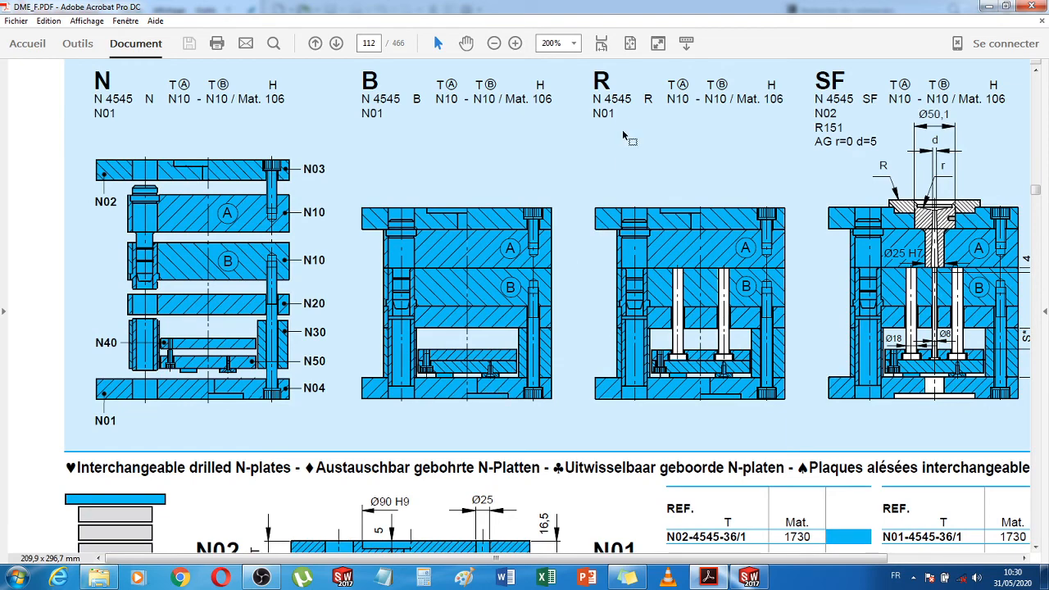
{"action": "left_click", "coordinate": [515, 44]}
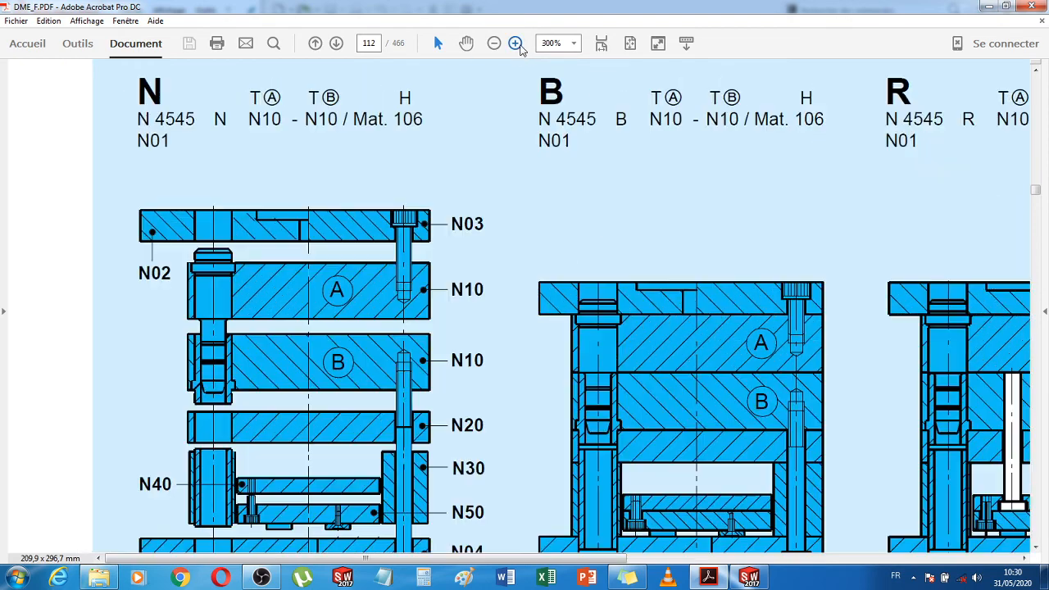
{"action": "scroll", "coordinate": [722, 332], "scroll_direction": "down", "scroll_amount": 5}
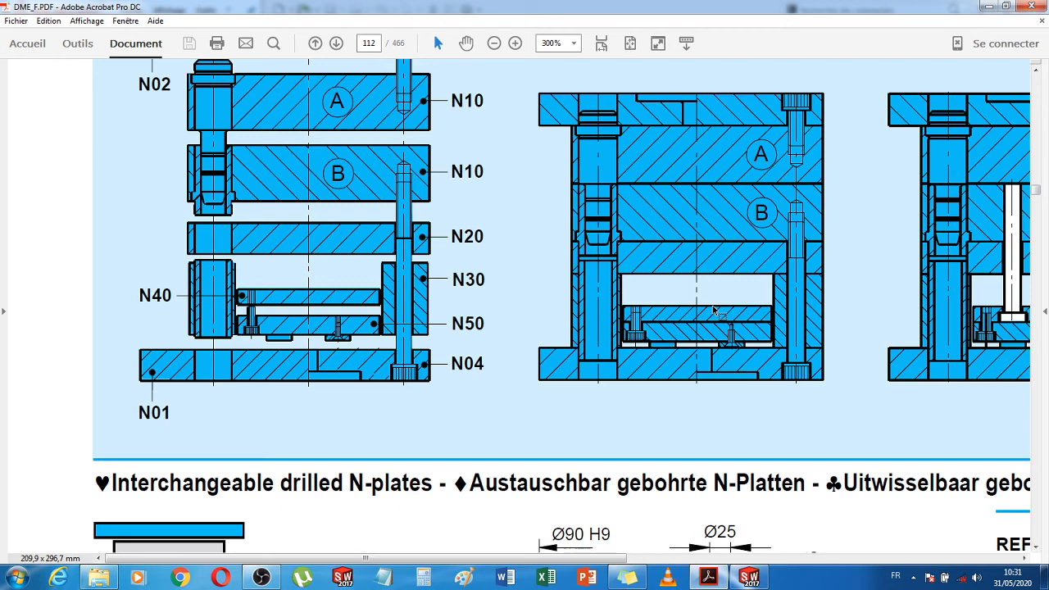
Open the calculator and start a sum of thicknesses with 20 + 56
{"action": "left_click", "coordinate": [425, 580]}
{"action": "type", "text": "20+"}
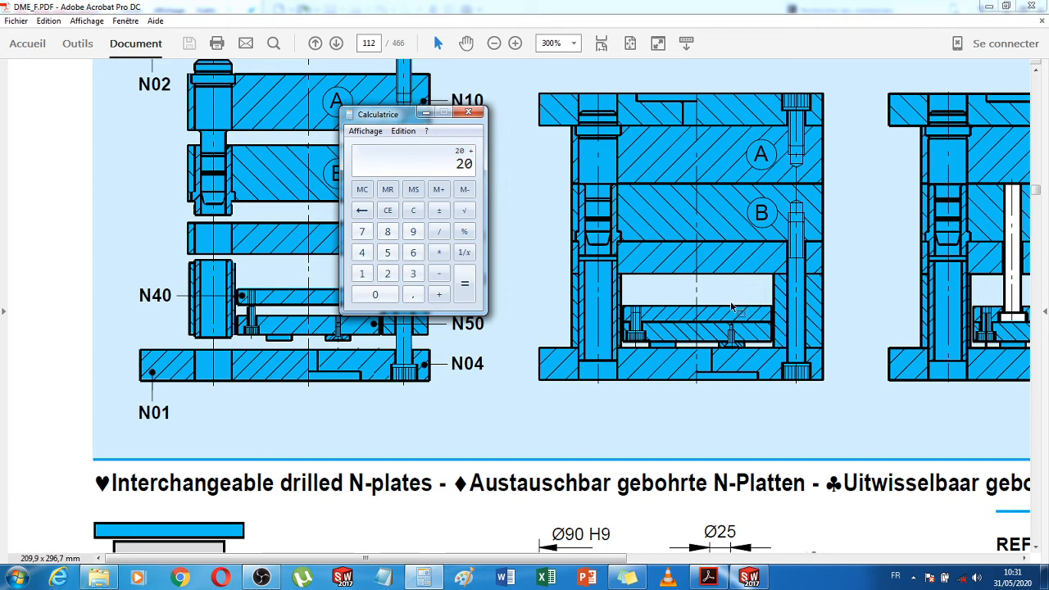
{"action": "type", "text": "56+"}
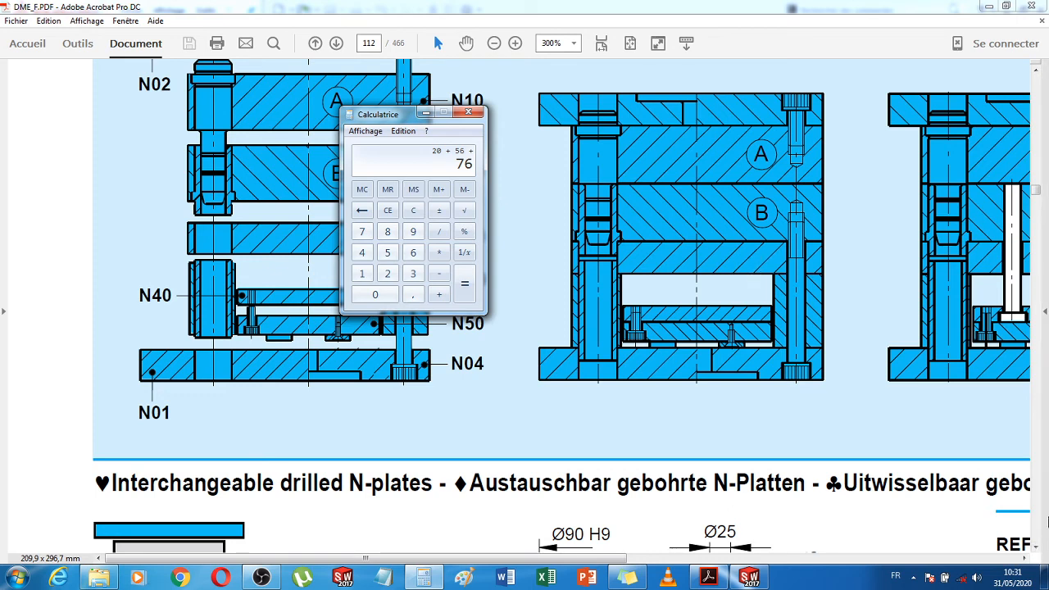
Look over the N15 and N20 plate drawings further down the N 4545 page and return to the basic assemblies
{"action": "left_click", "coordinate": [1038, 529]}
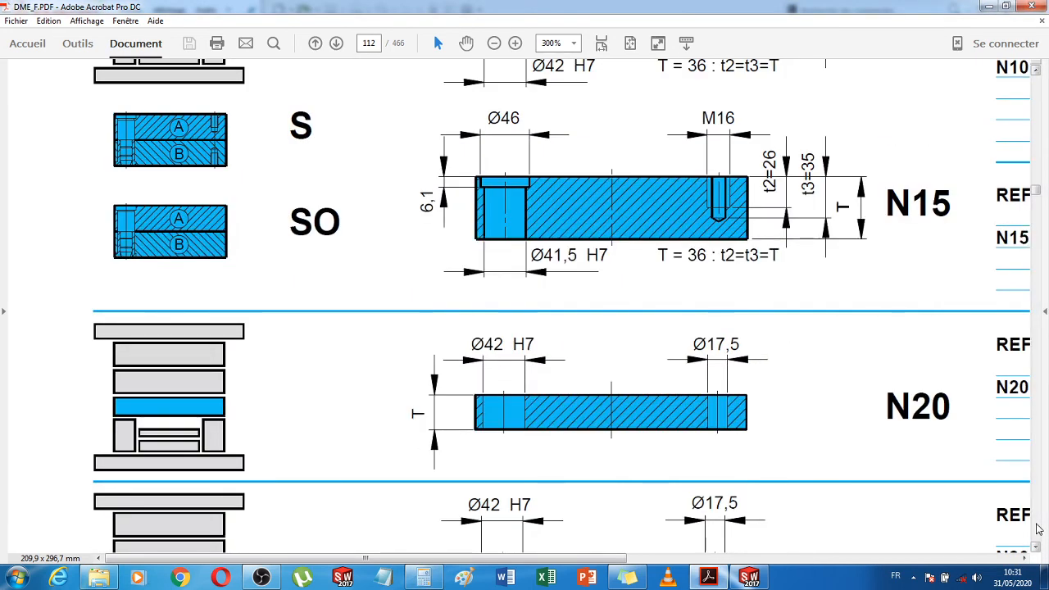
{"action": "left_click_drag", "start_coordinate": [602, 562], "coordinate": [674, 562]}
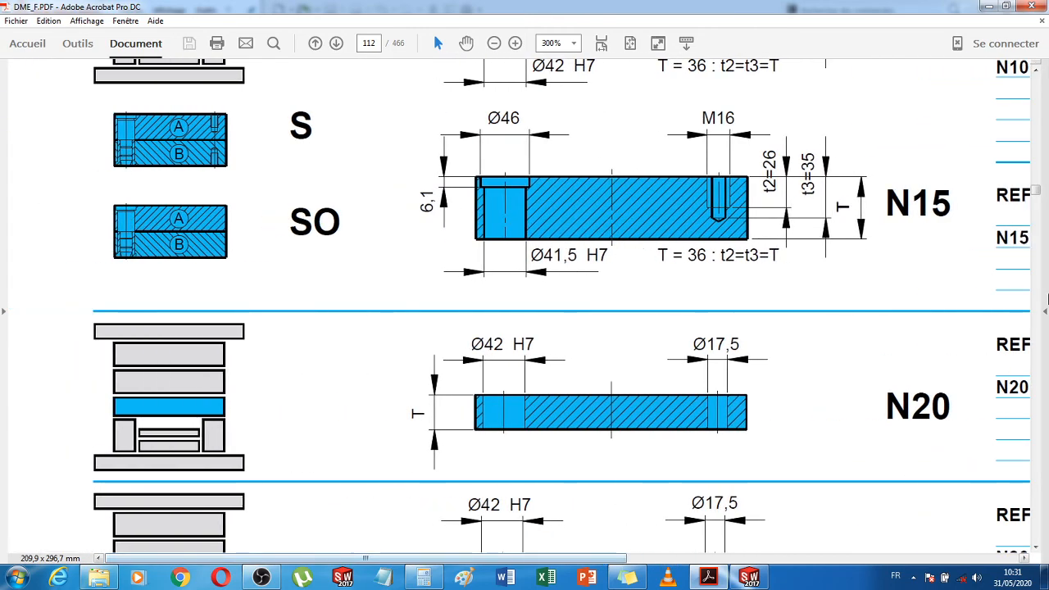
{"action": "scroll", "coordinate": [1046, 260], "scroll_direction": "up", "scroll_amount": 10}
{"action": "scroll", "coordinate": [1041, 336], "scroll_direction": "down", "scroll_amount": 10}
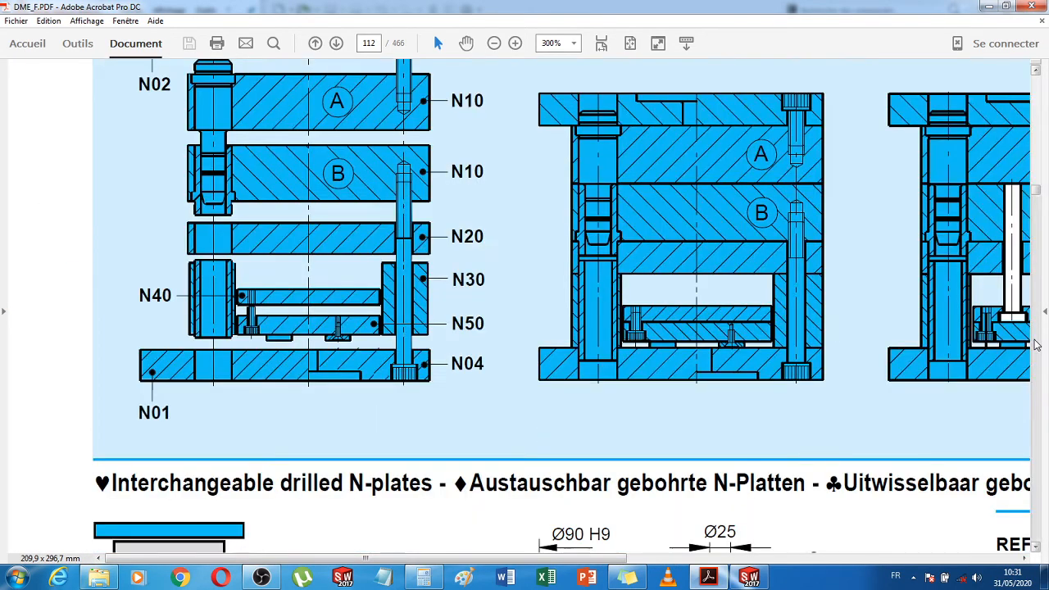
Complete the calculator sum as 20 + 56 + 56 + 56 and close the calculator
{"action": "left_click", "coordinate": [424, 578]}
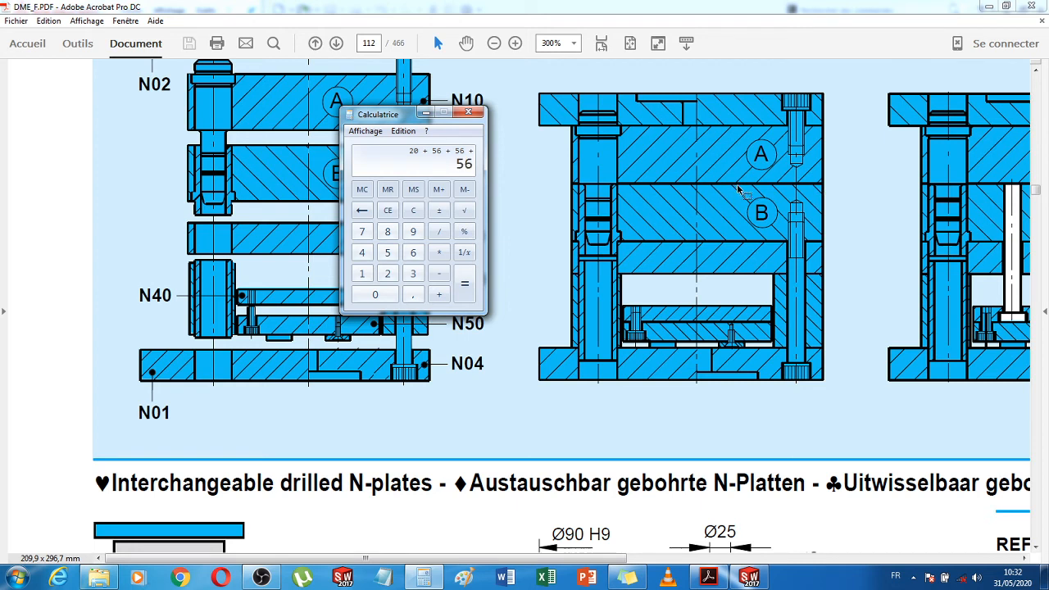
{"action": "key", "text": "Return"}
{"action": "left_click", "coordinate": [468, 112]}
Enlarge the N 4545 drawings to 400% and examine the B and R assemblies side by side
{"action": "left_click", "coordinate": [515, 42]}
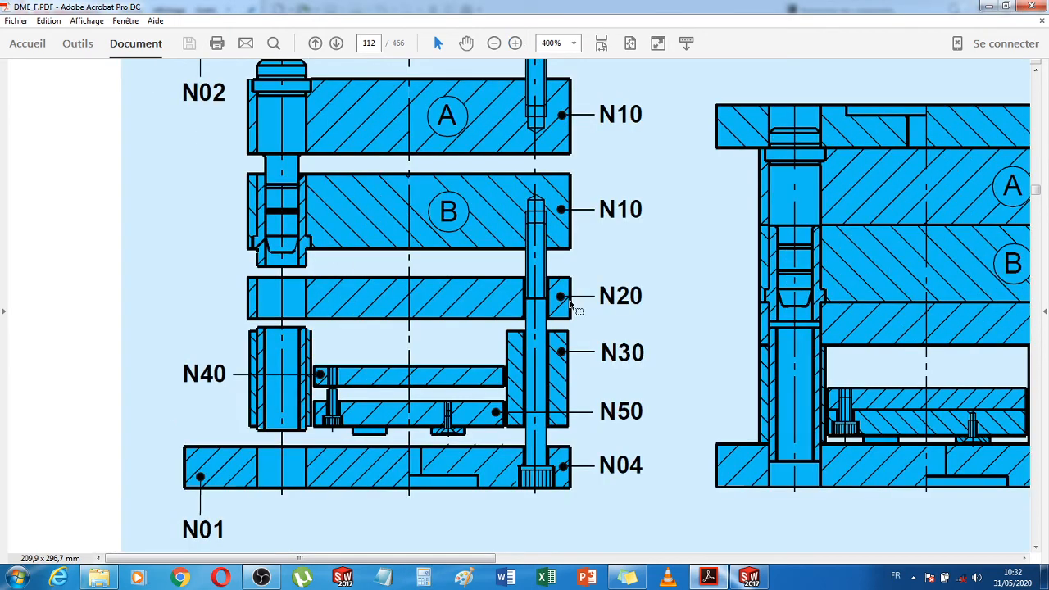
{"action": "left_click", "coordinate": [527, 558]}
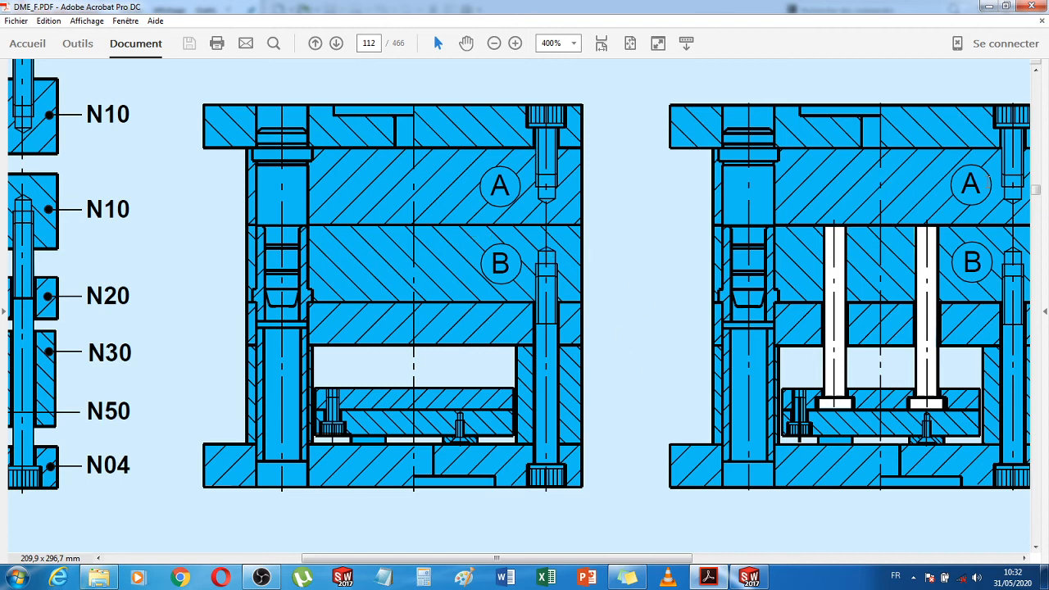
Return to the catalogue cover and open the index of section 4, Ejecteurs broches & tubulaires
{"action": "left_click_drag", "start_coordinate": [1038, 188], "coordinate": [1037, 68]}
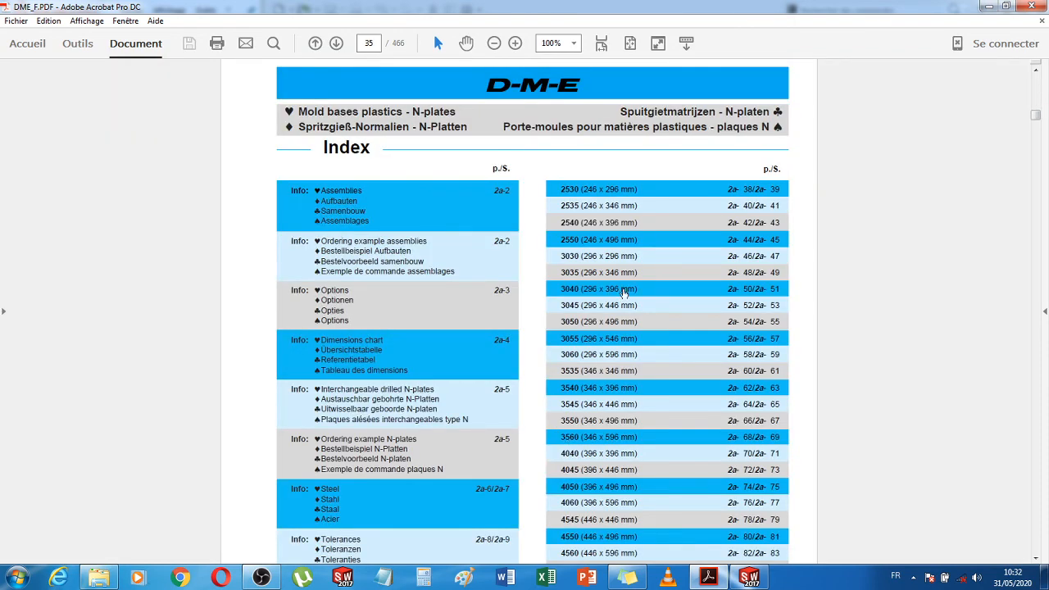
{"action": "left_click_drag", "start_coordinate": [1039, 106], "coordinate": [1037, 72]}
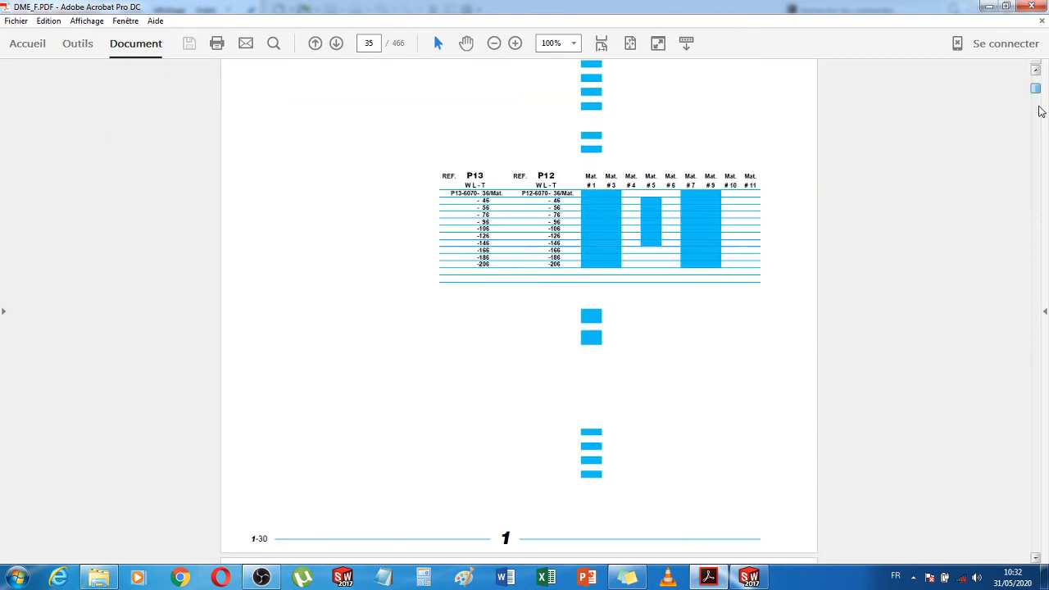
{"action": "left_click", "coordinate": [640, 361]}
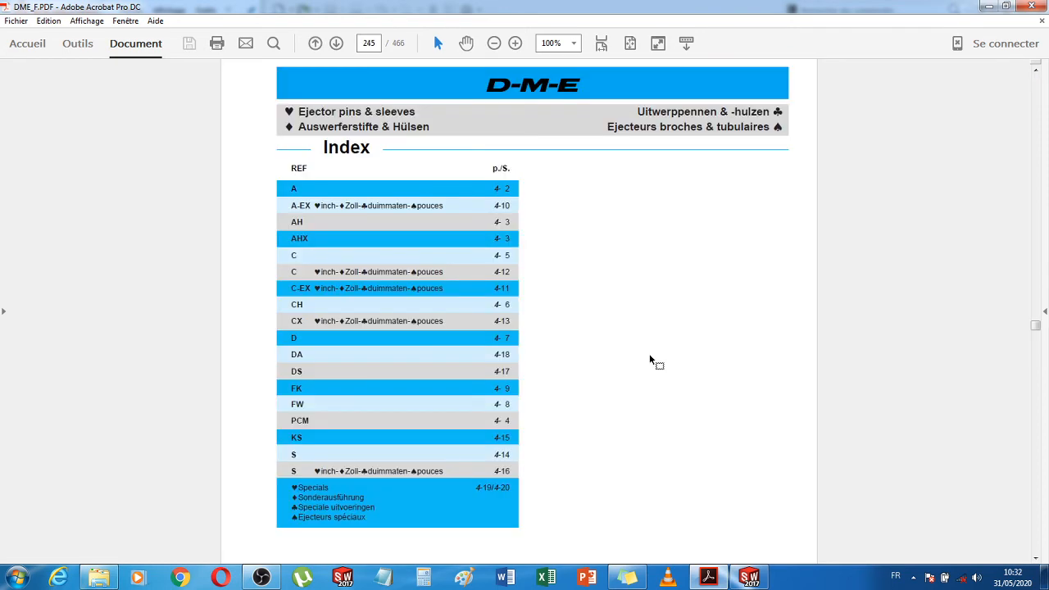
Find the AH and AHX ejector pin tables on page 247 and examine their drawings and dimensions at 200%
{"action": "scroll", "coordinate": [1034, 472], "scroll_direction": "down", "scroll_amount": 15}
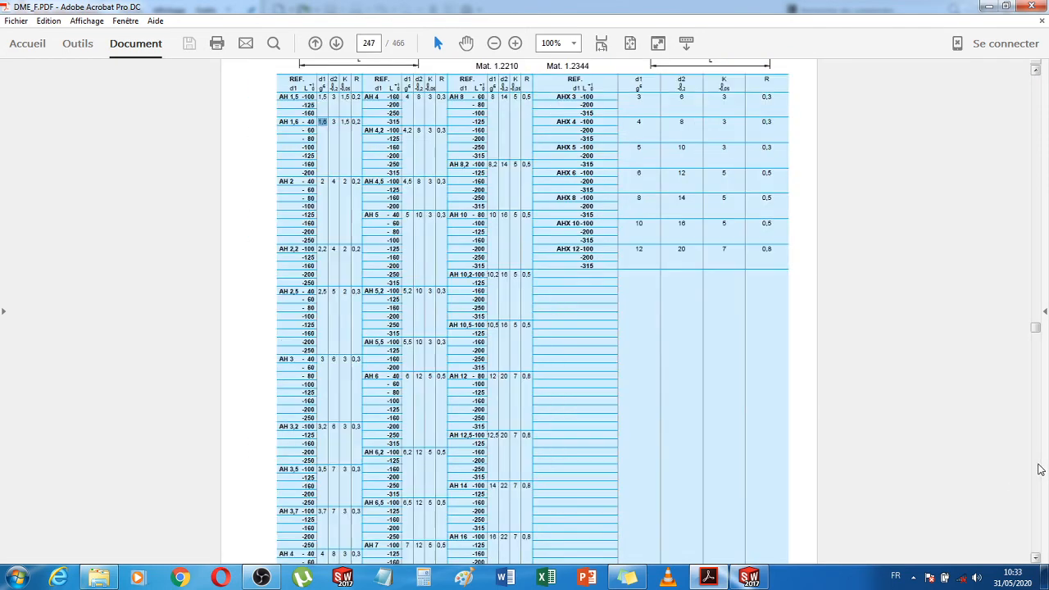
{"action": "scroll", "coordinate": [712, 395], "scroll_direction": "up", "scroll_amount": 2}
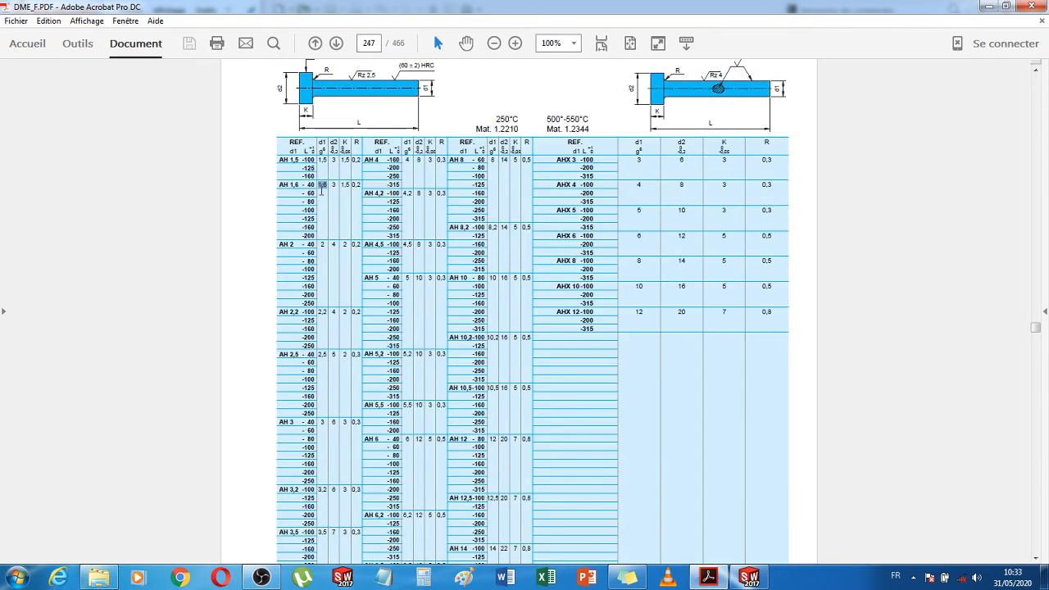
{"action": "left_click", "coordinate": [516, 43]}
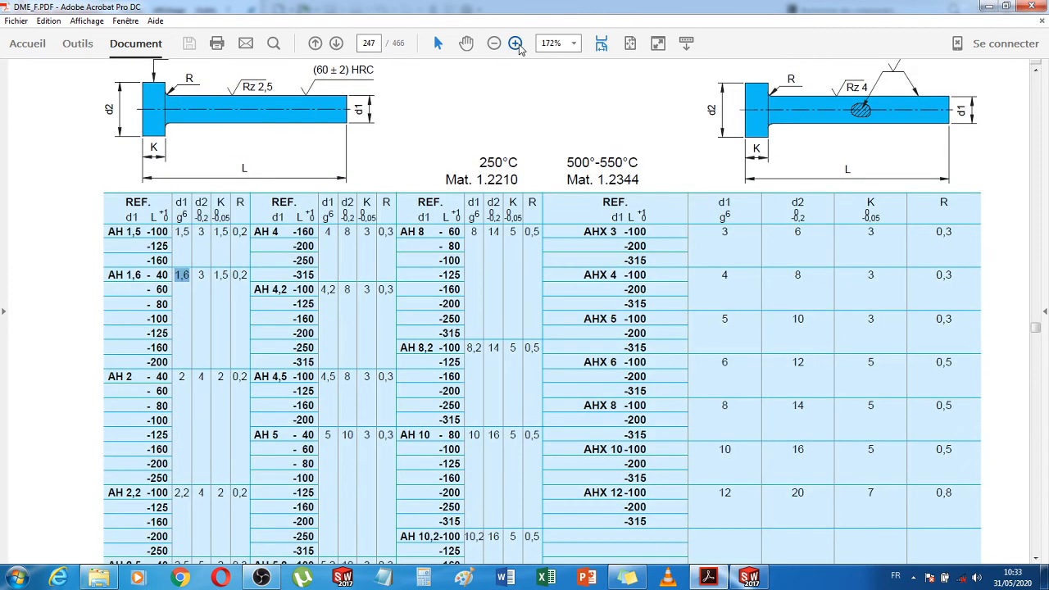
{"action": "left_click", "coordinate": [515, 44]}
{"action": "scroll", "coordinate": [367, 309], "scroll_direction": "up", "scroll_amount": 1}
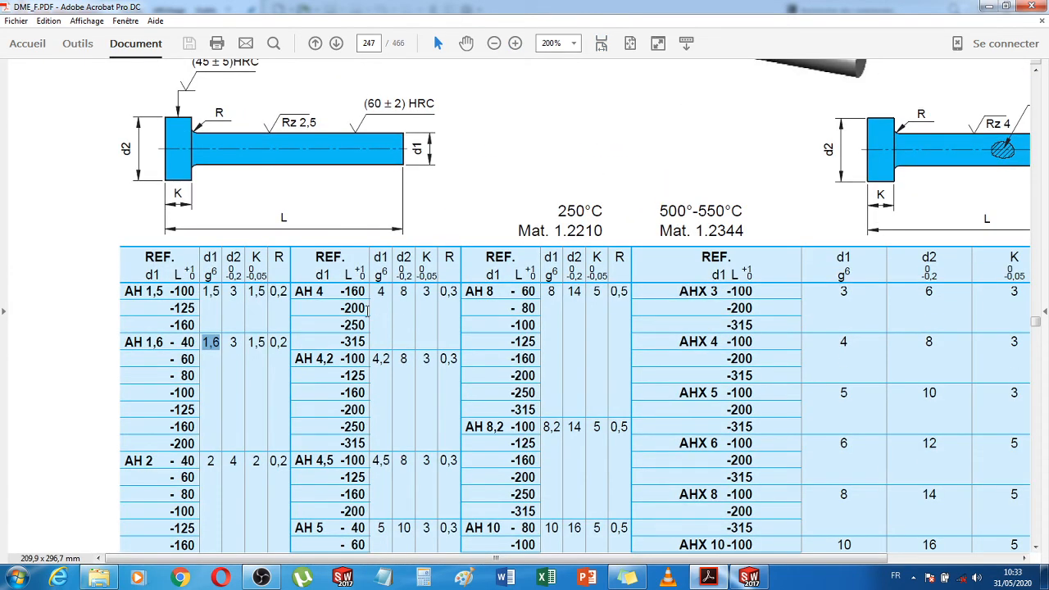
{"action": "left_click_drag", "start_coordinate": [423, 559], "coordinate": [566, 561]}
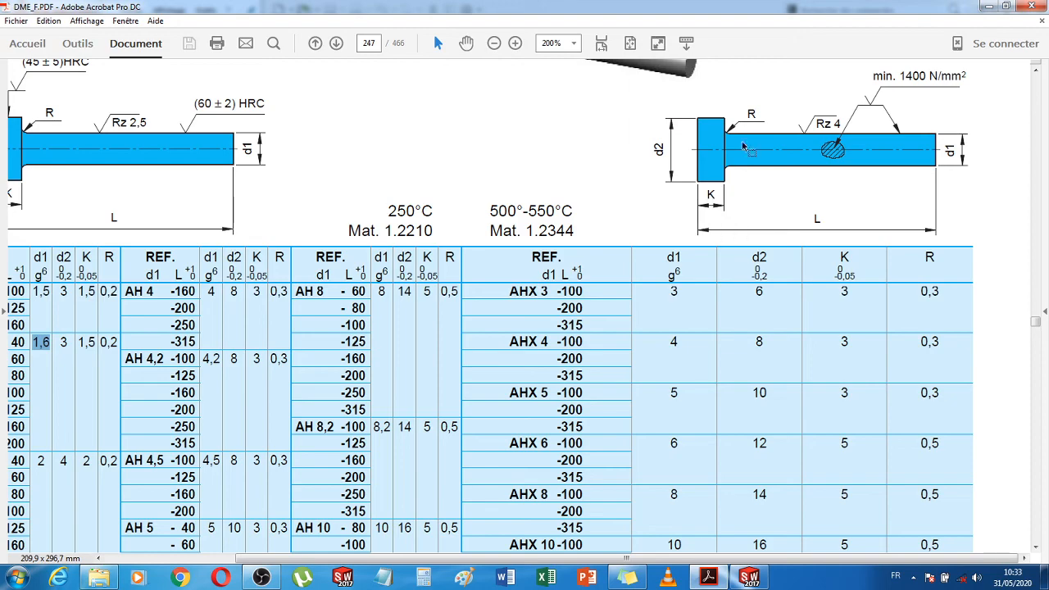
Switch to SolidWorks, create a new part and open a sketch on the Plan de dessus
{"action": "left_click", "coordinate": [751, 579]}
{"action": "left_click", "coordinate": [123, 13]}
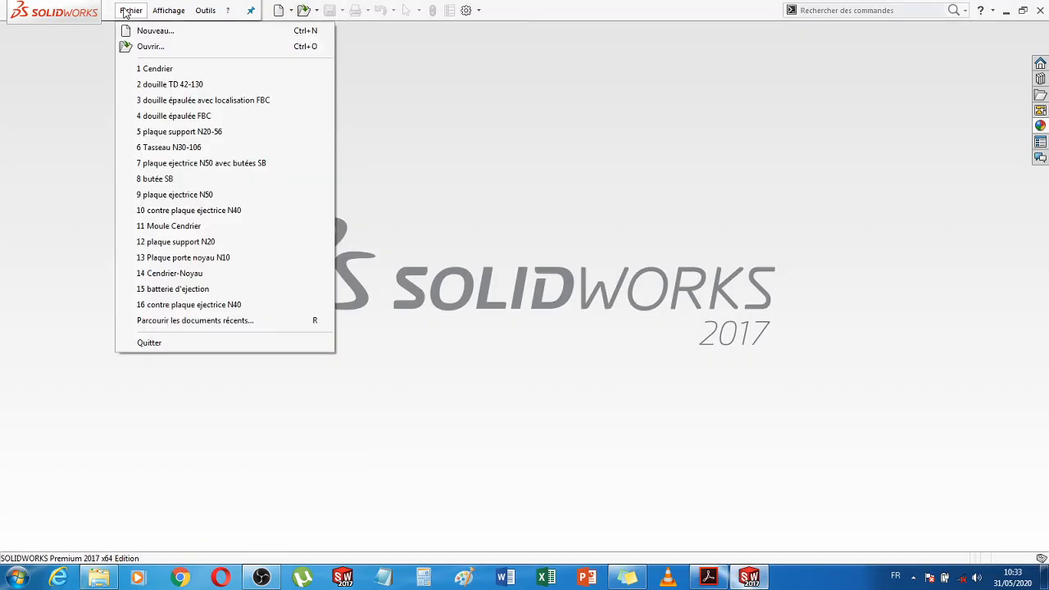
{"action": "left_click", "coordinate": [156, 31]}
{"action": "double_click", "coordinate": [323, 321]}
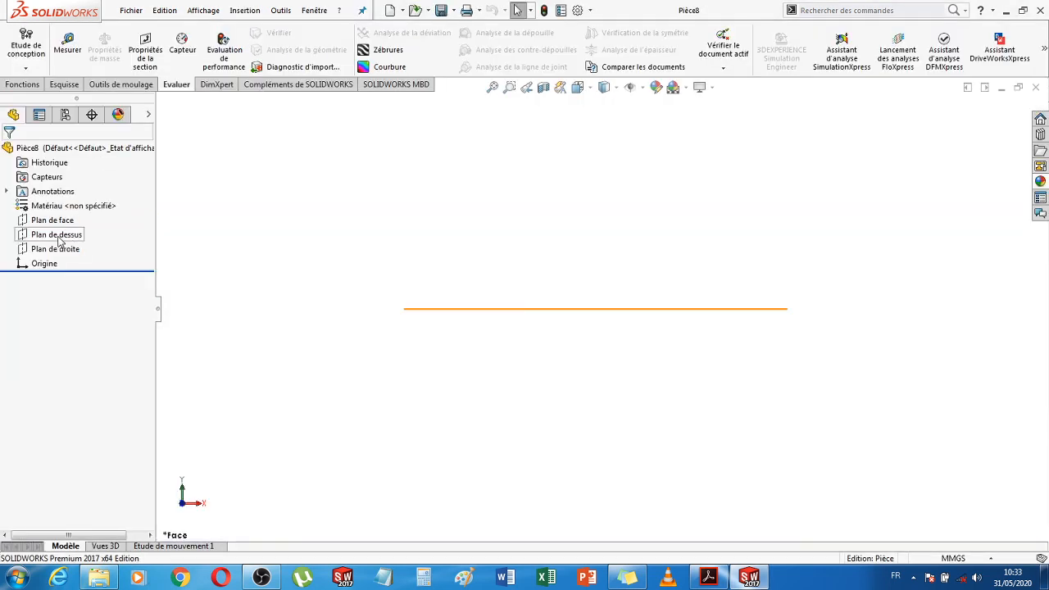
{"action": "left_click", "coordinate": [58, 235]}
{"action": "left_click", "coordinate": [70, 216]}
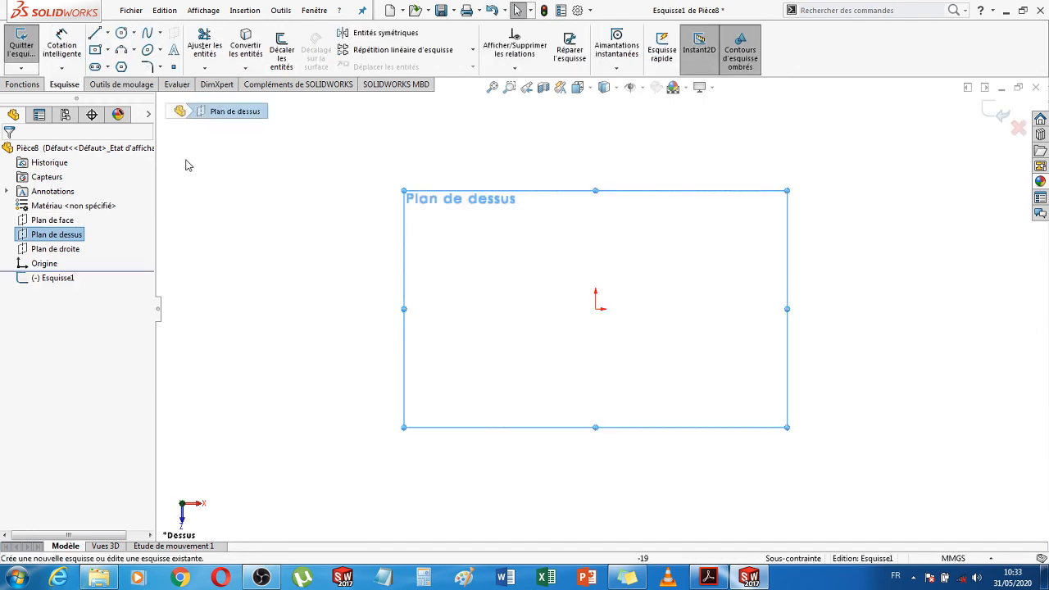
Sketch a closed stepped half-profile of the pin from the origin, about 153 mm long, with a head about 17 mm thick and 19 mm high
{"action": "left_click", "coordinate": [95, 34]}
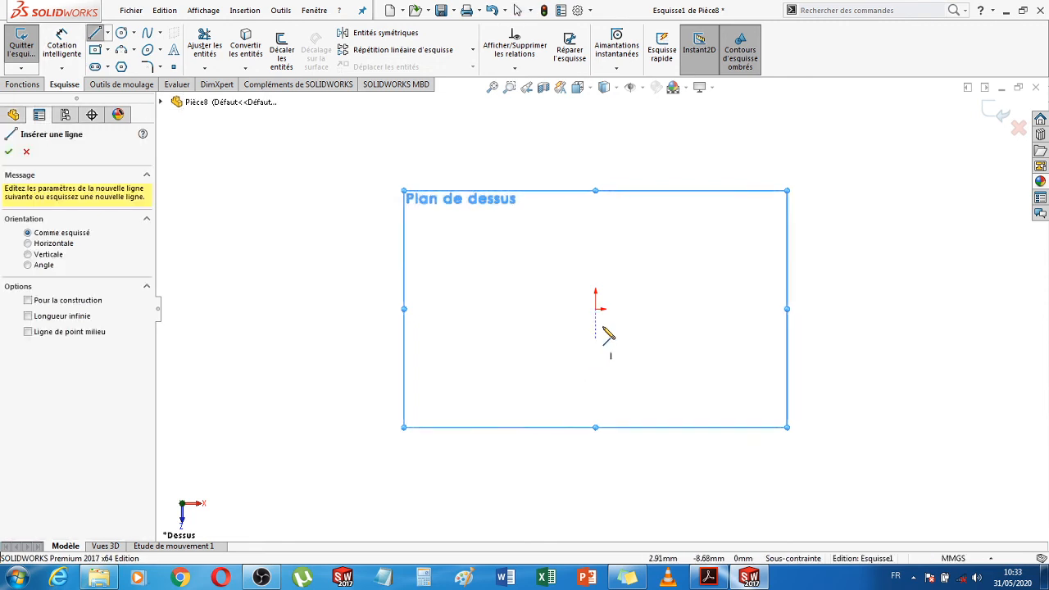
{"action": "left_click", "coordinate": [596, 309]}
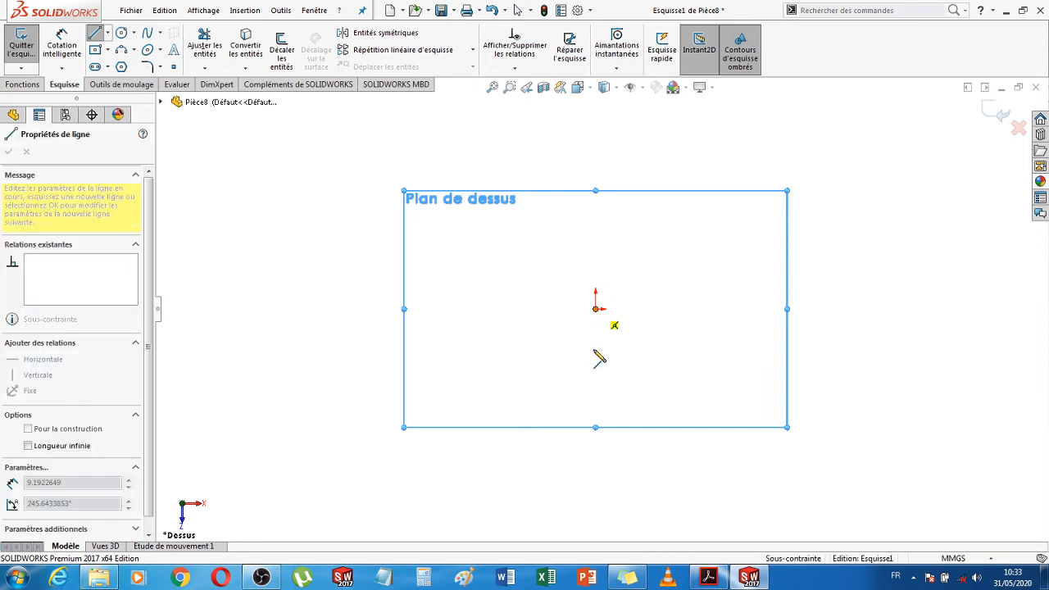
{"action": "left_click", "coordinate": [596, 350]}
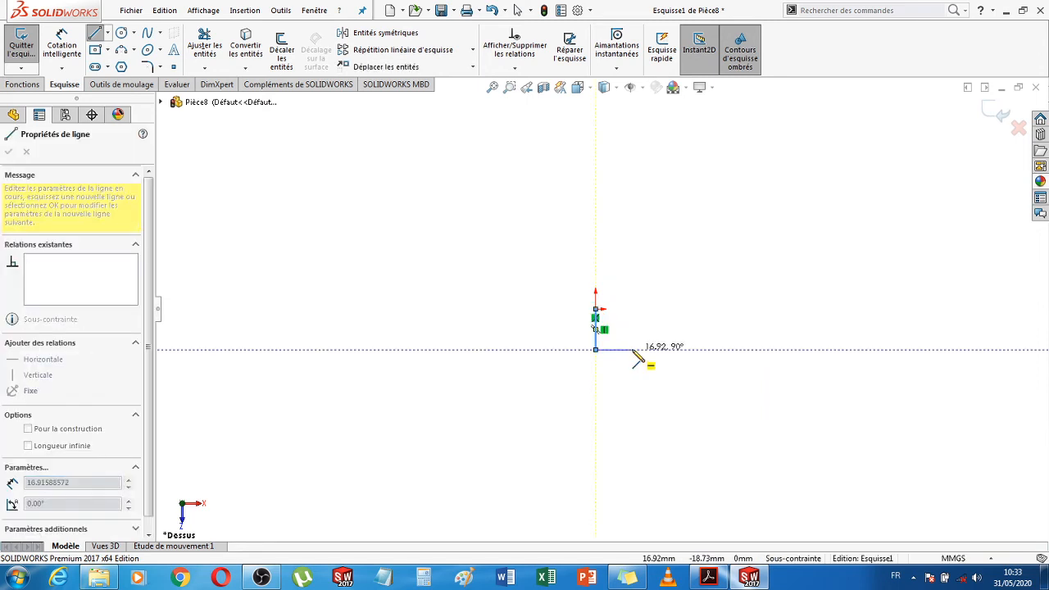
{"action": "left_click", "coordinate": [632, 350]}
{"action": "left_click", "coordinate": [632, 330]}
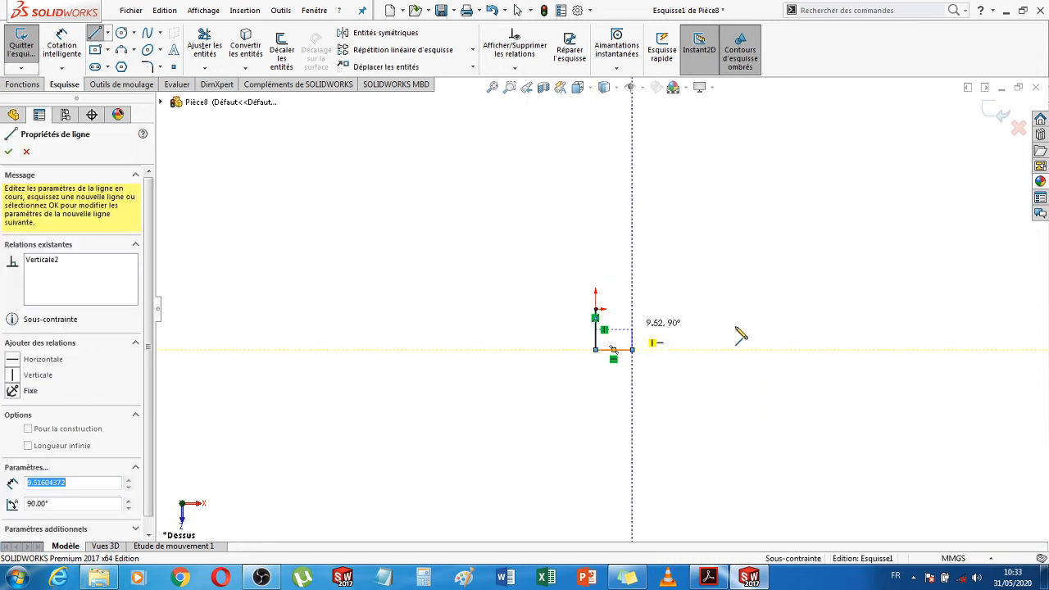
{"action": "left_click", "coordinate": [926, 329]}
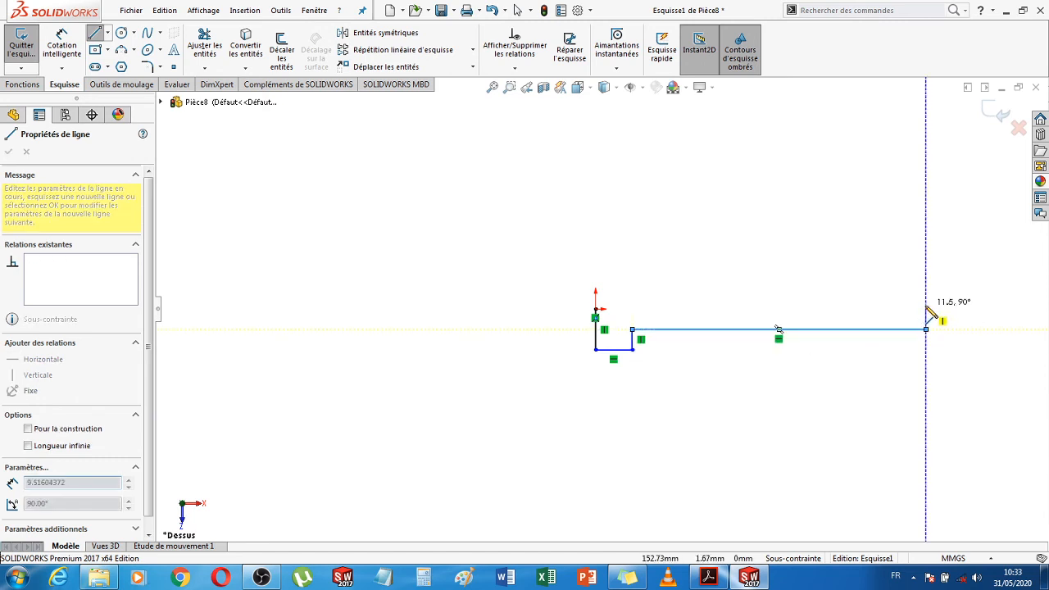
{"action": "left_click", "coordinate": [927, 310]}
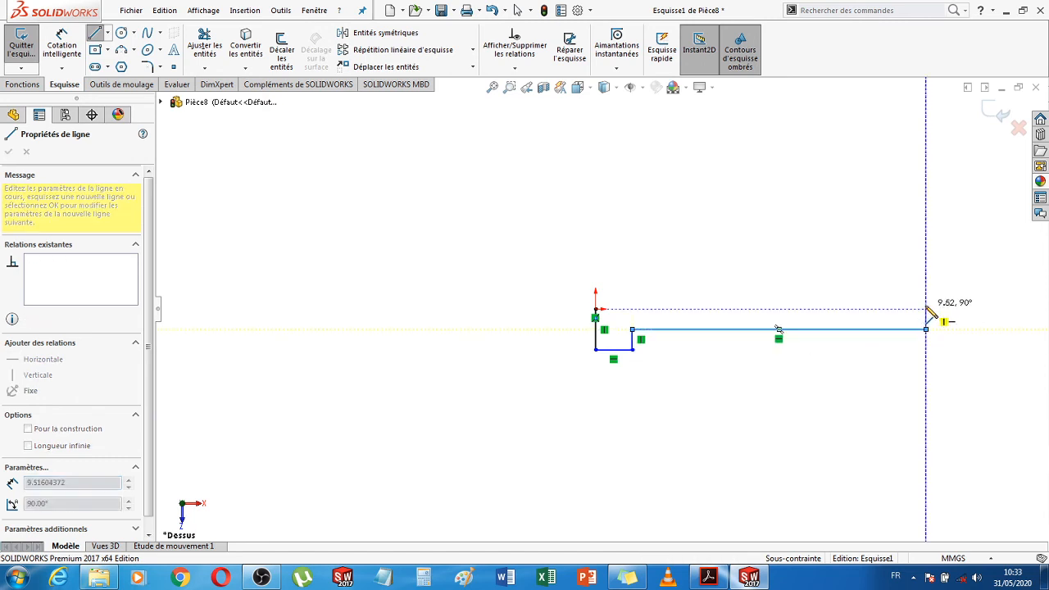
{"action": "left_click", "coordinate": [596, 309]}
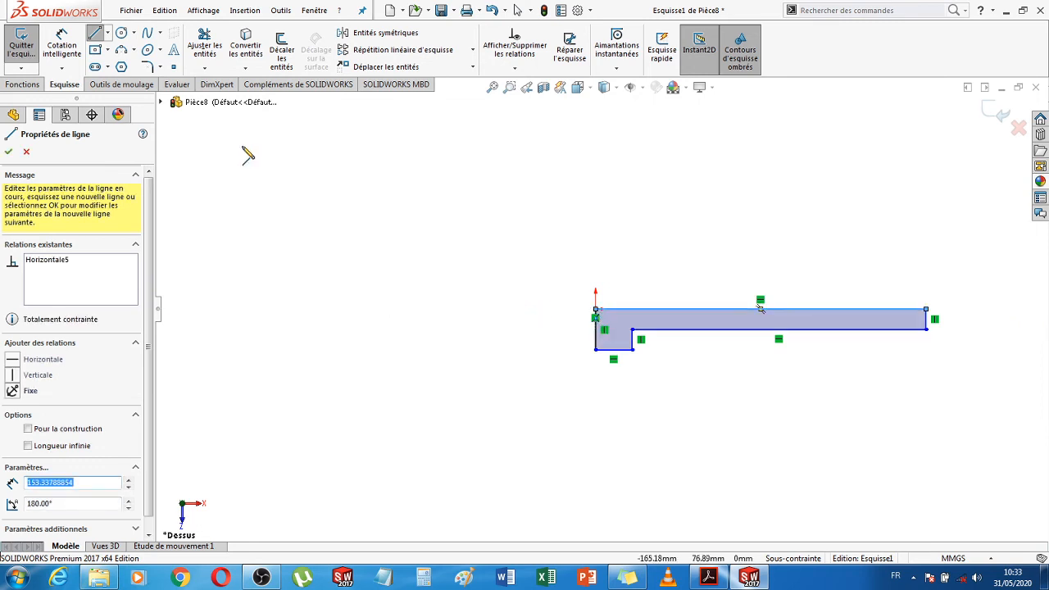
Dimension the pin profile's overall length between its two end lines as 188 mm
{"action": "left_click", "coordinate": [62, 45]}
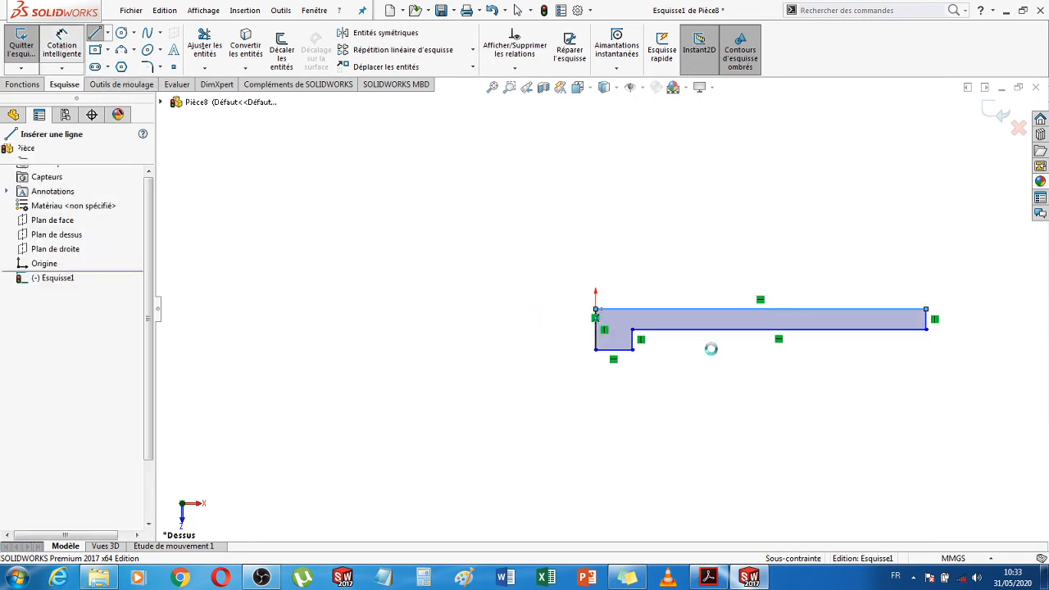
{"action": "left_click", "coordinate": [928, 325]}
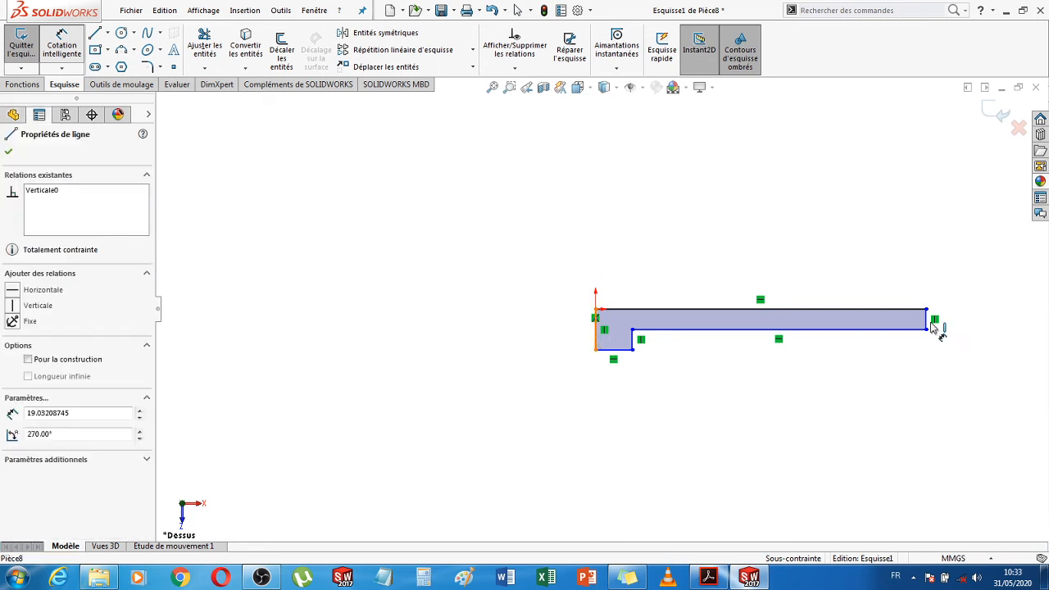
{"action": "left_click", "coordinate": [929, 325]}
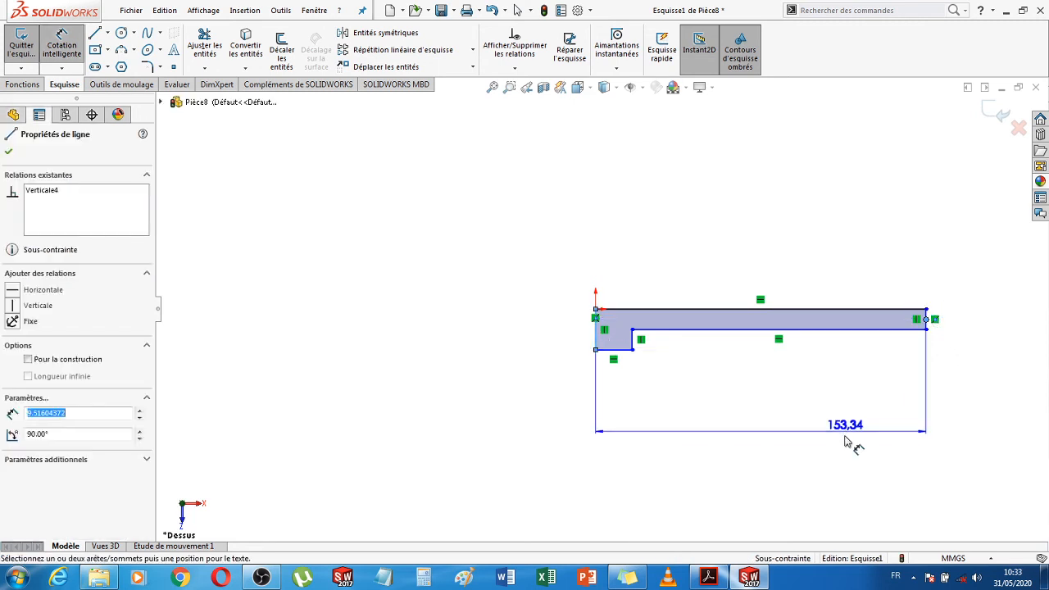
{"action": "left_click", "coordinate": [845, 441]}
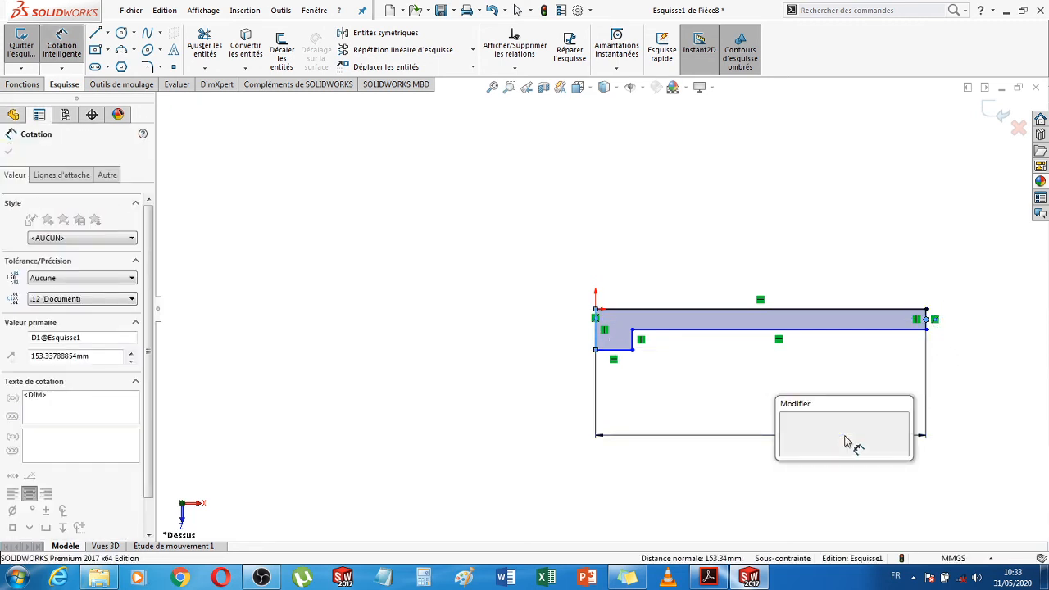
{"action": "type", "text": "188"}
{"action": "key", "text": "Return"}
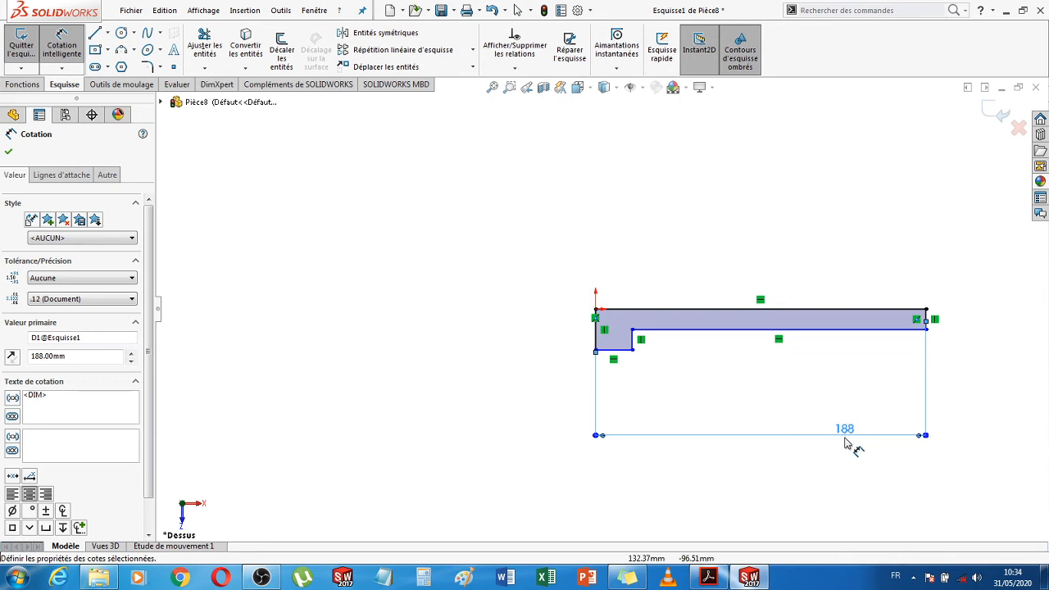
Dimension the shank's half-thickness between its two long horizontal lines as 0.8 mm
{"action": "left_click", "coordinate": [60, 53]}
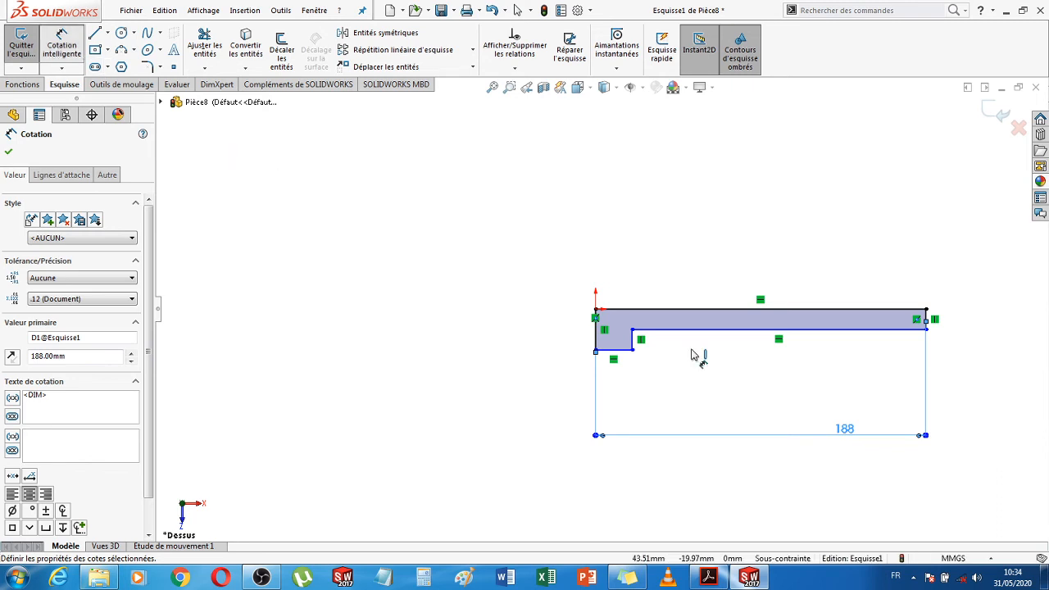
{"action": "left_click", "coordinate": [897, 312]}
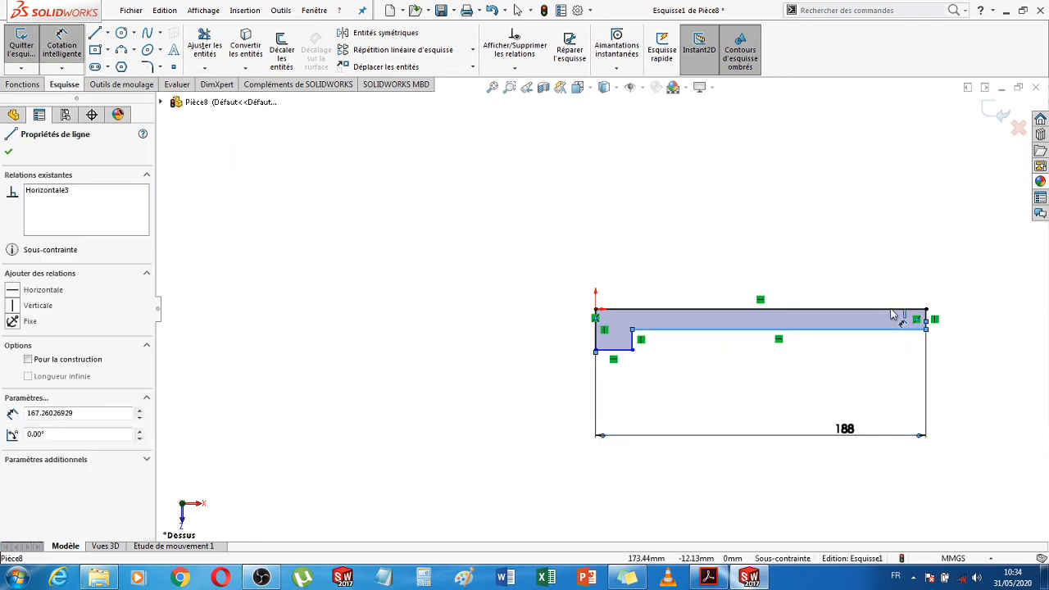
{"action": "left_click", "coordinate": [979, 320]}
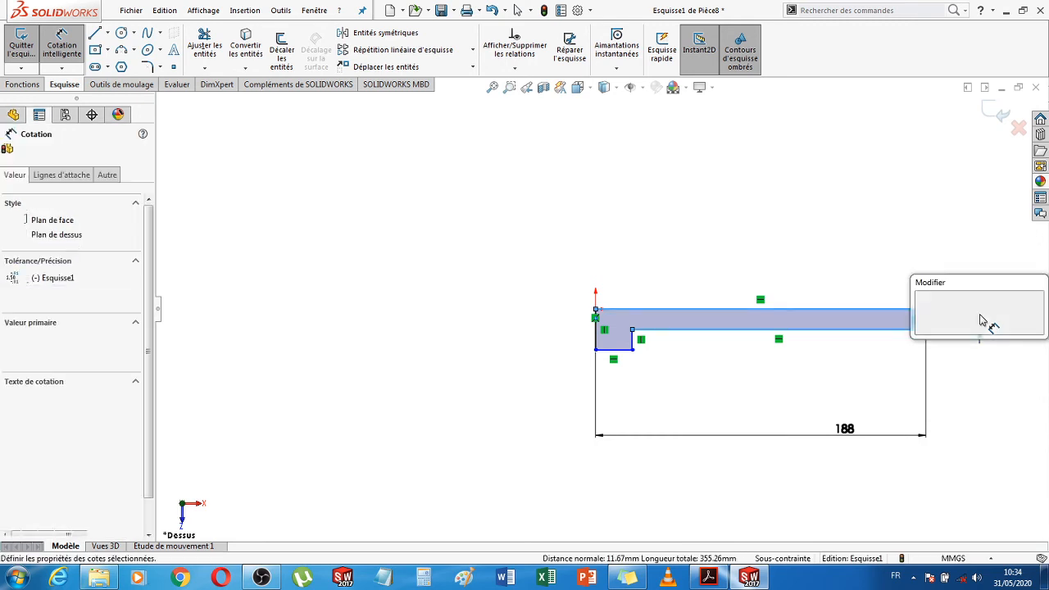
{"action": "type", "text": "0.8"}
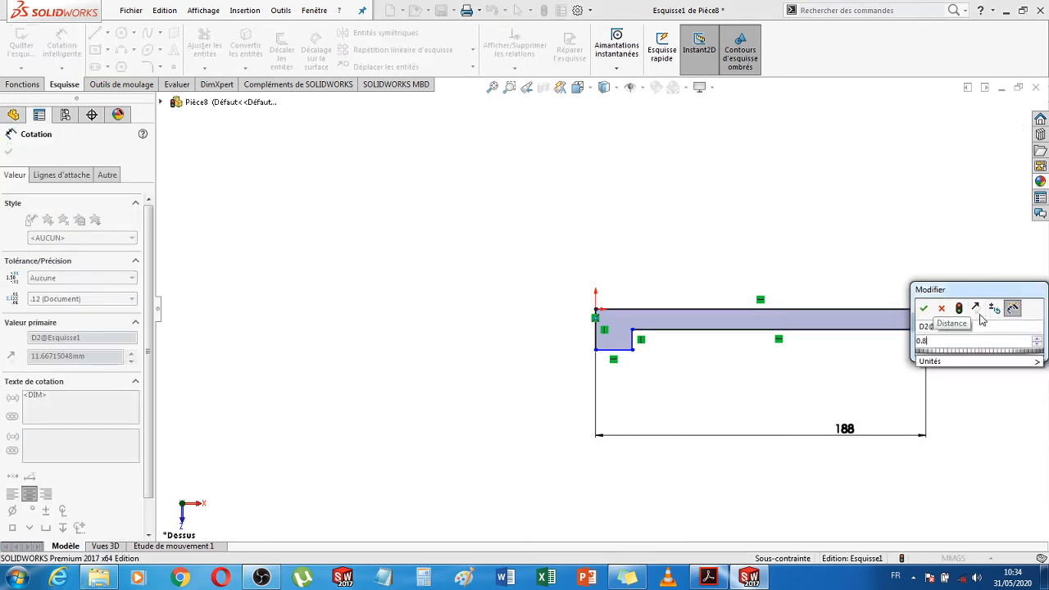
{"action": "key", "text": "Return"}
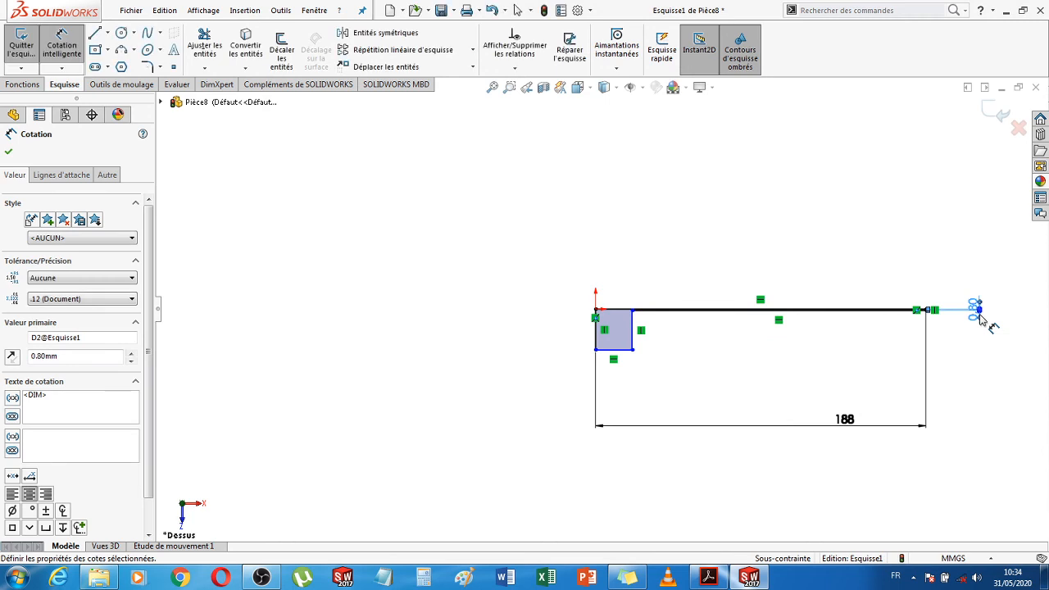
Dimension the head's height between its outer edge and the axis line as 3 mm, consulting the AH pin table in the DME catalogue
{"action": "scroll", "coordinate": [691, 307], "scroll_direction": "down", "scroll_amount": 5}
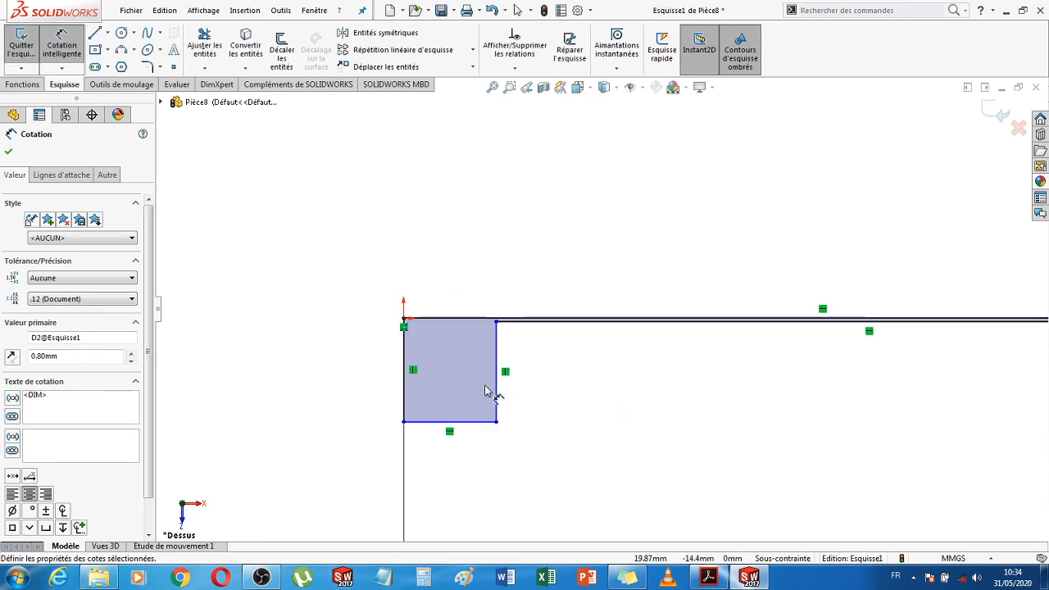
{"action": "left_click", "coordinate": [479, 402]}
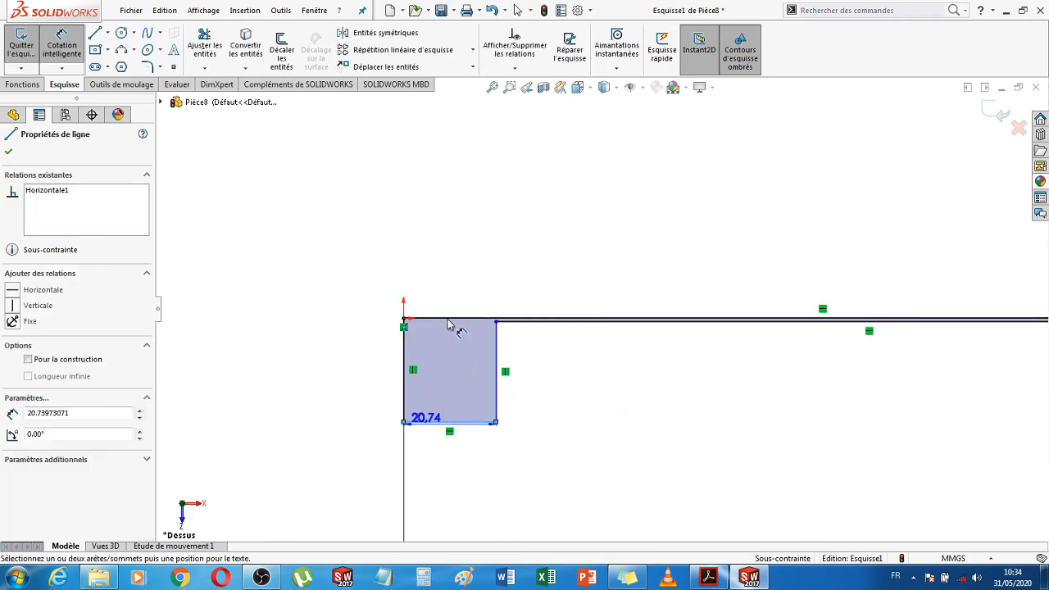
{"action": "left_click", "coordinate": [455, 320]}
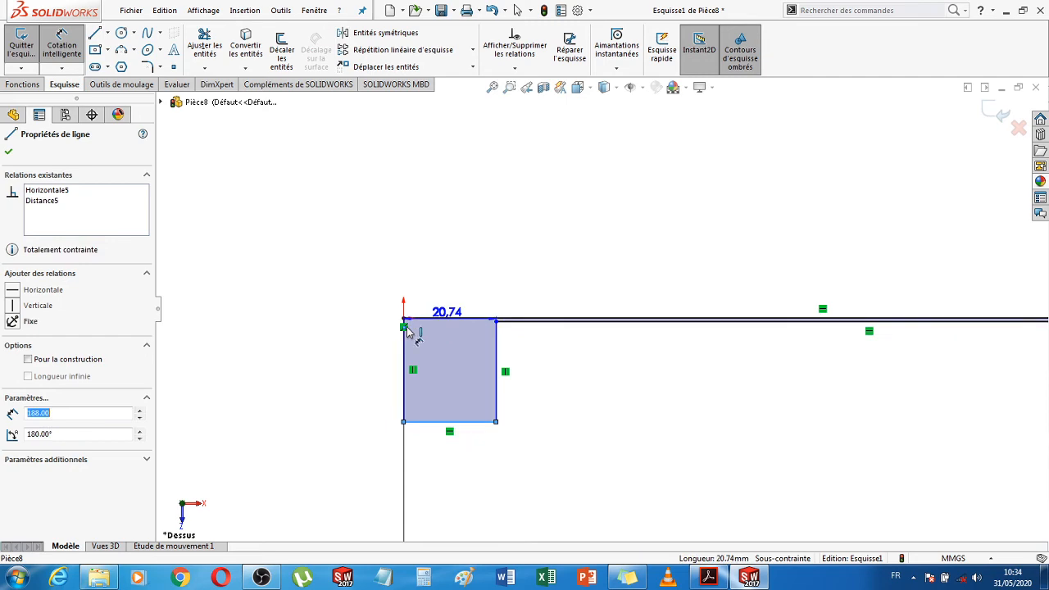
{"action": "left_click", "coordinate": [326, 352]}
{"action": "left_click", "coordinate": [706, 579]}
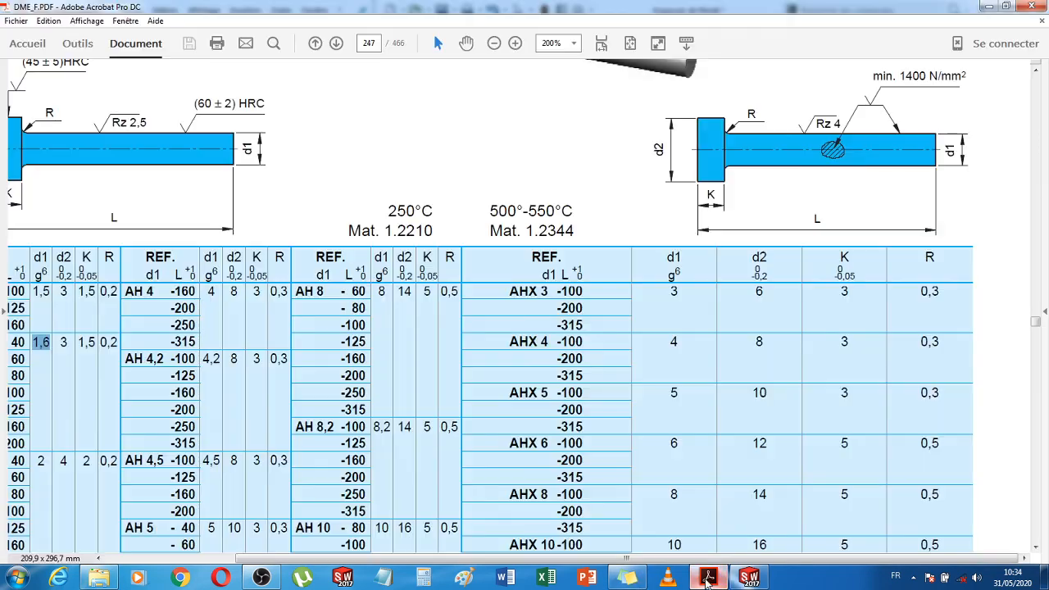
{"action": "left_click", "coordinate": [735, 579]}
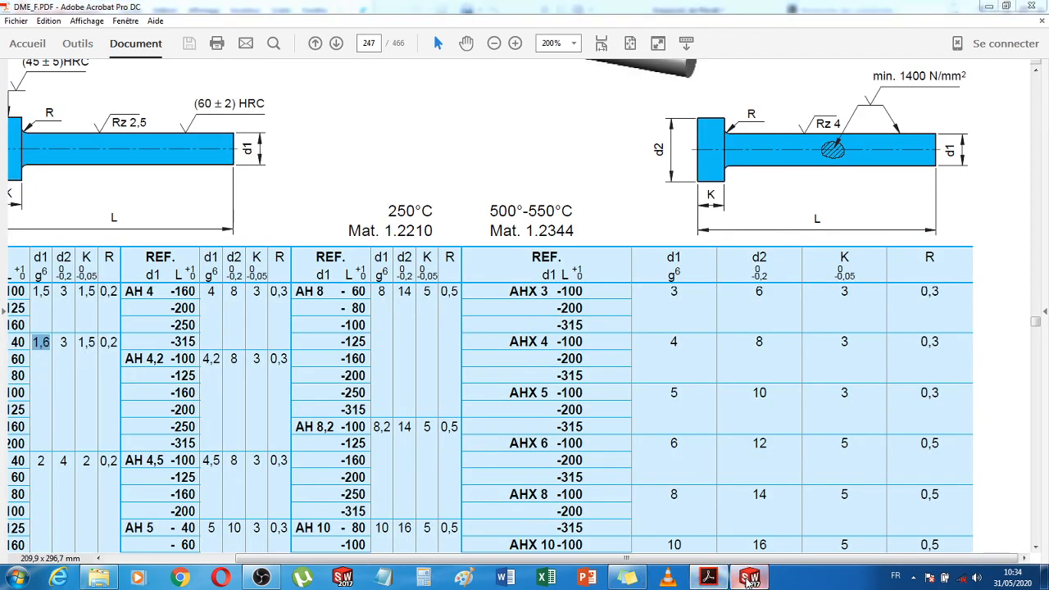
{"action": "type", "text": "3"}
{"action": "key", "text": "Return"}
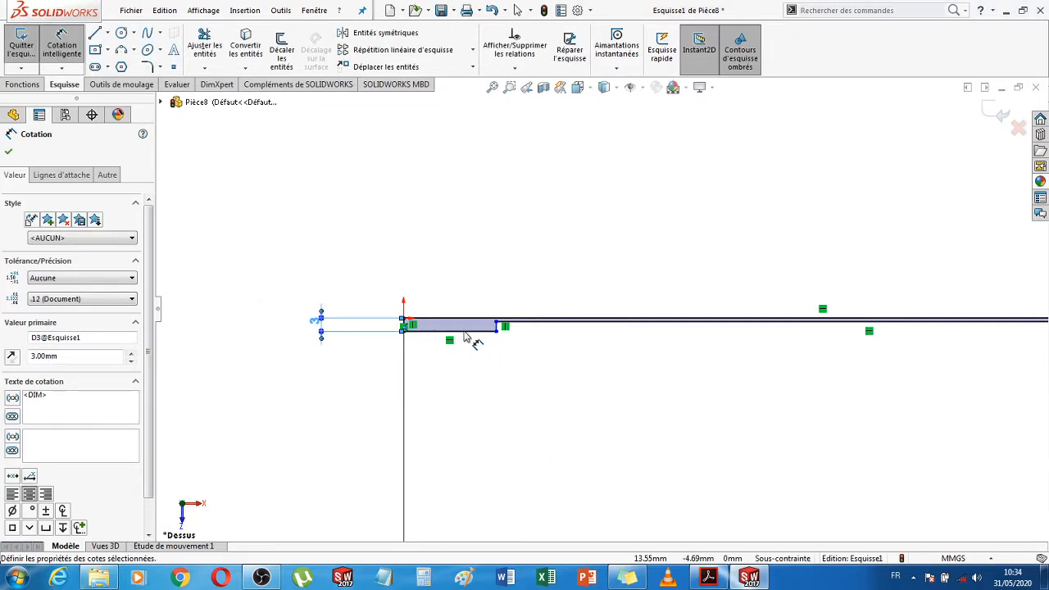
Dimension the head's thickness along the pin axis as 1.5 mm
{"action": "left_click", "coordinate": [463, 353]}
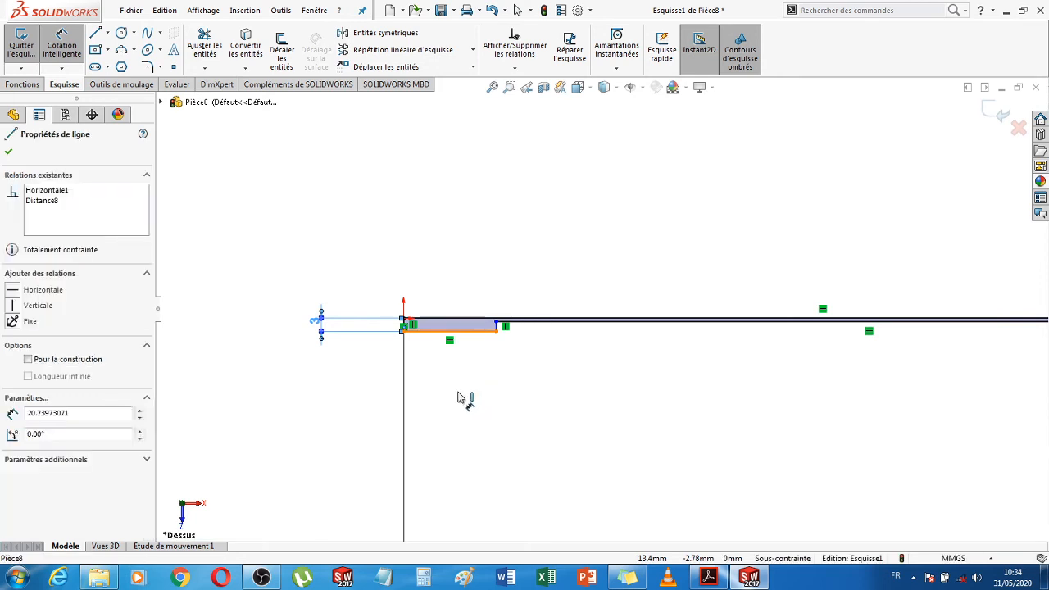
{"action": "left_click", "coordinate": [463, 401]}
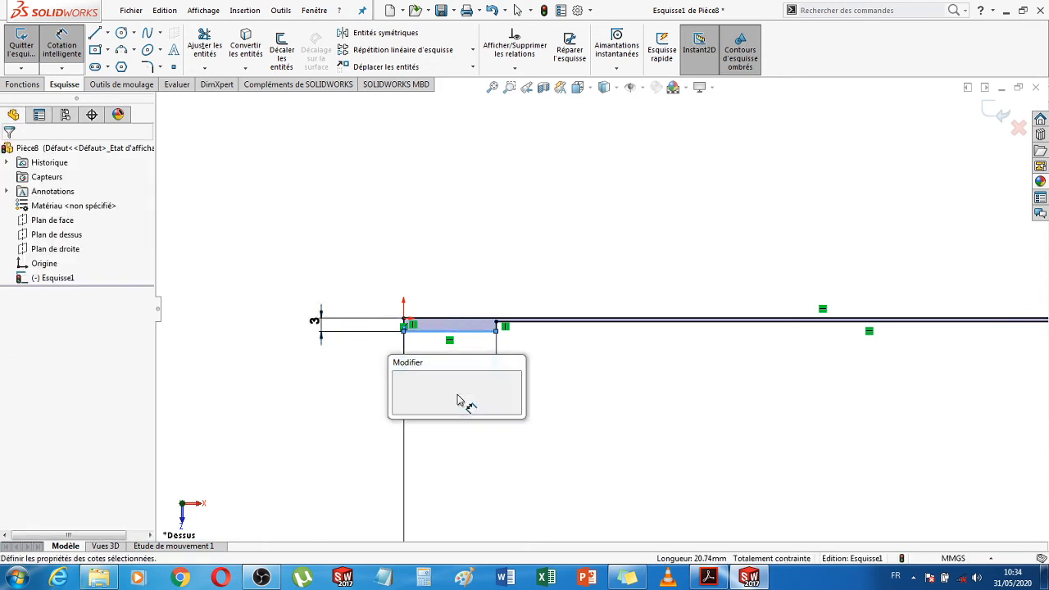
{"action": "type", "text": "1.5"}
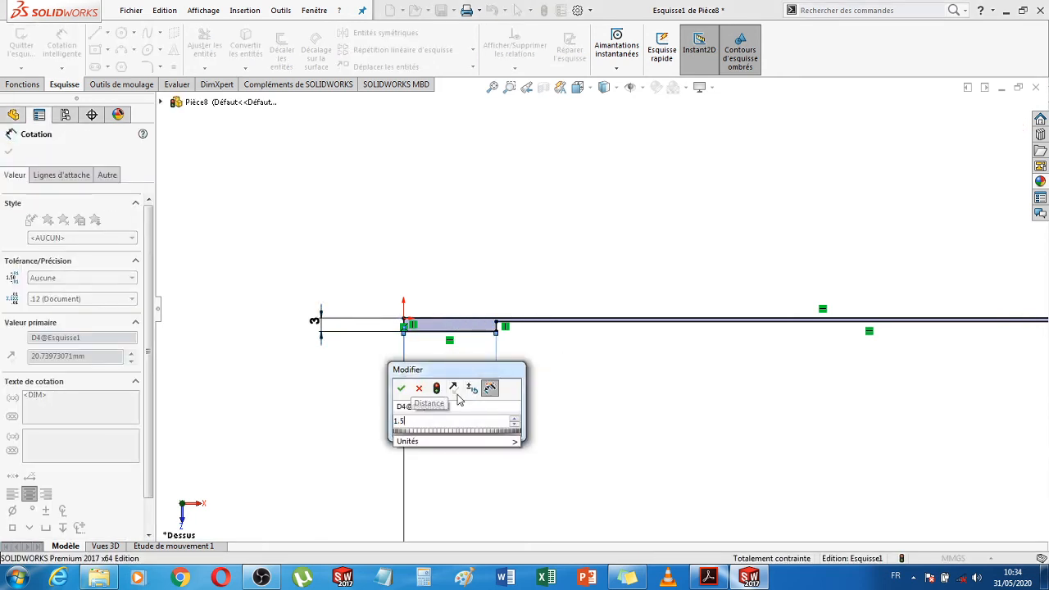
{"action": "key", "text": "Return"}
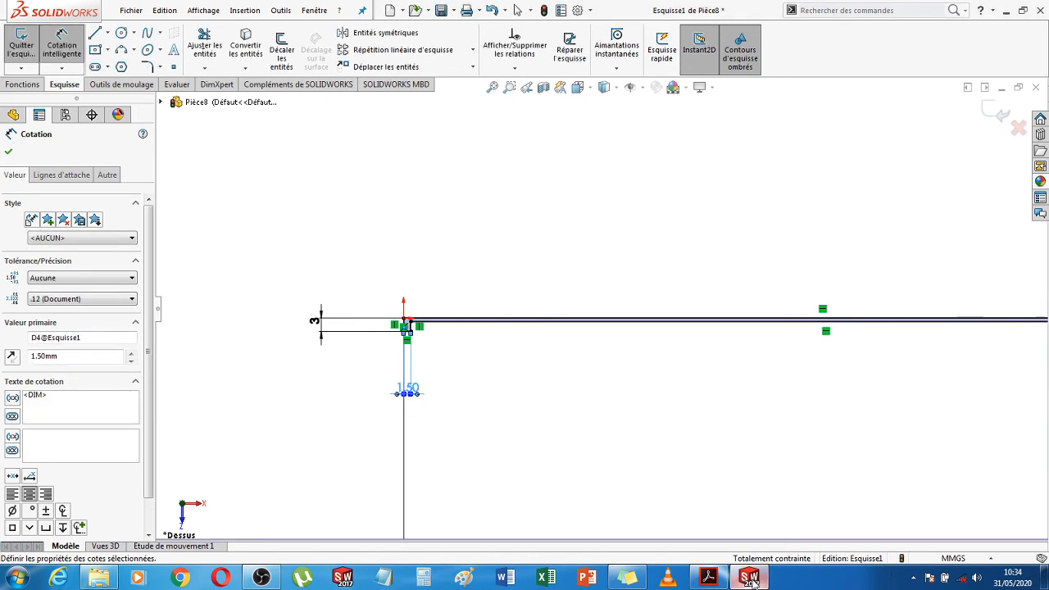
Round the inner corner between the pin's head and shank with a 0.2 mm sketch fillet, consulting the catalogue's R value
{"action": "left_click", "coordinate": [747, 579]}
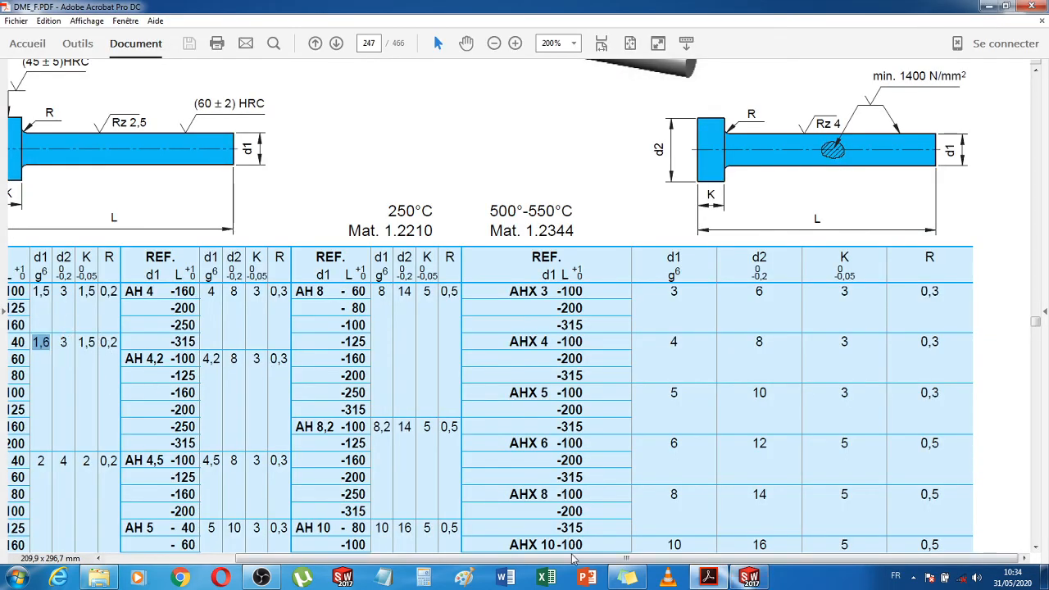
{"action": "left_click", "coordinate": [747, 579]}
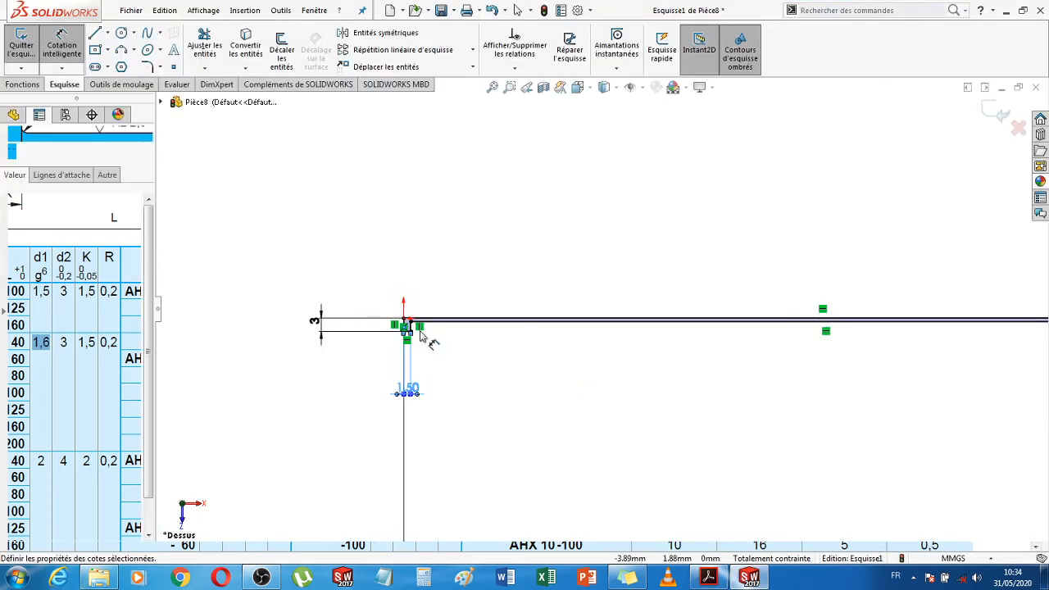
{"action": "scroll", "coordinate": [425, 336], "scroll_direction": "down", "scroll_amount": 4}
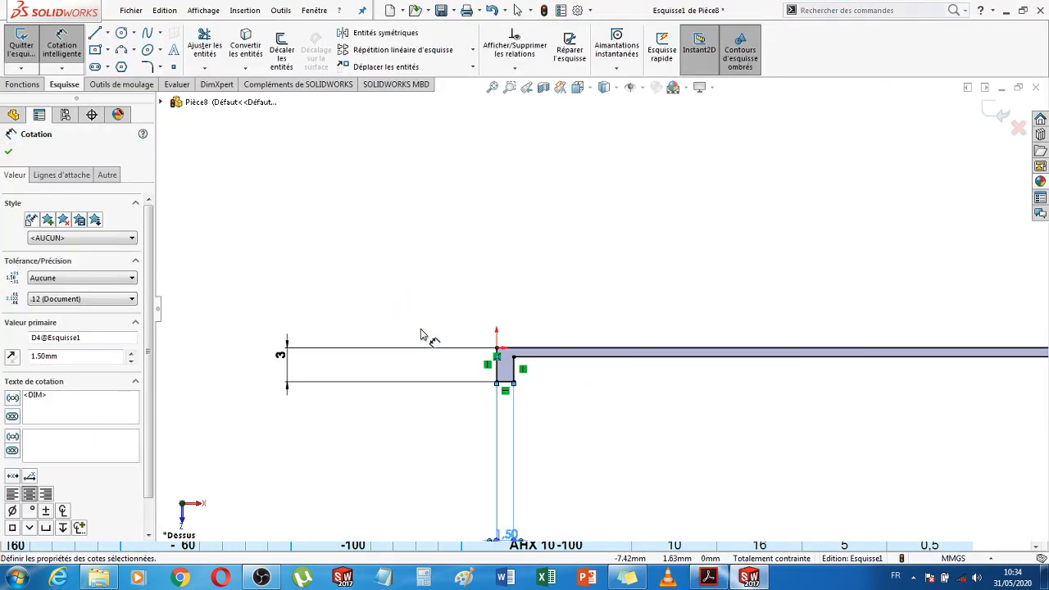
{"action": "left_click", "coordinate": [148, 66]}
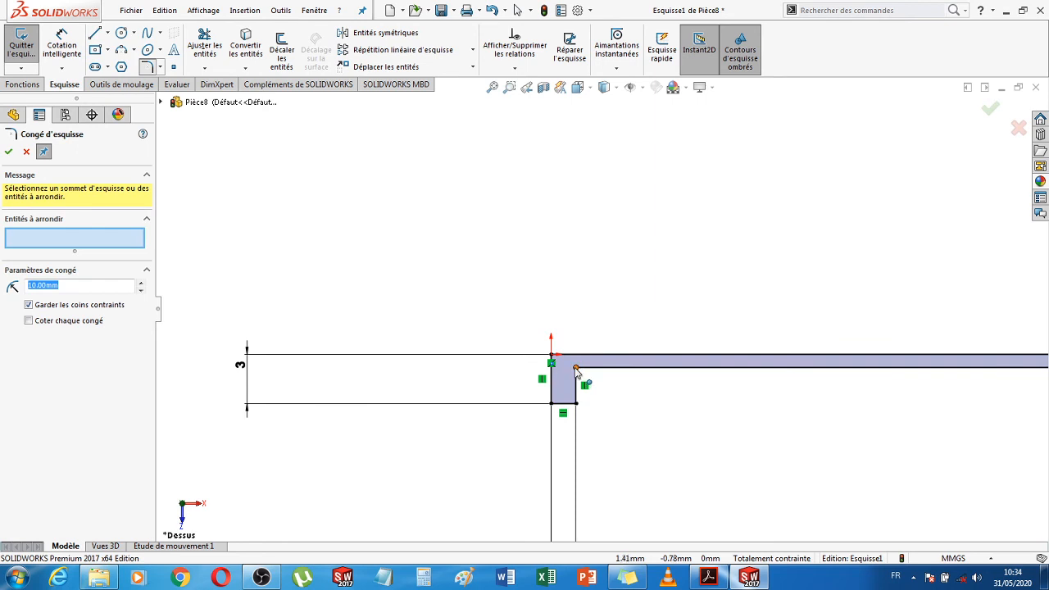
{"action": "left_click", "coordinate": [576, 368]}
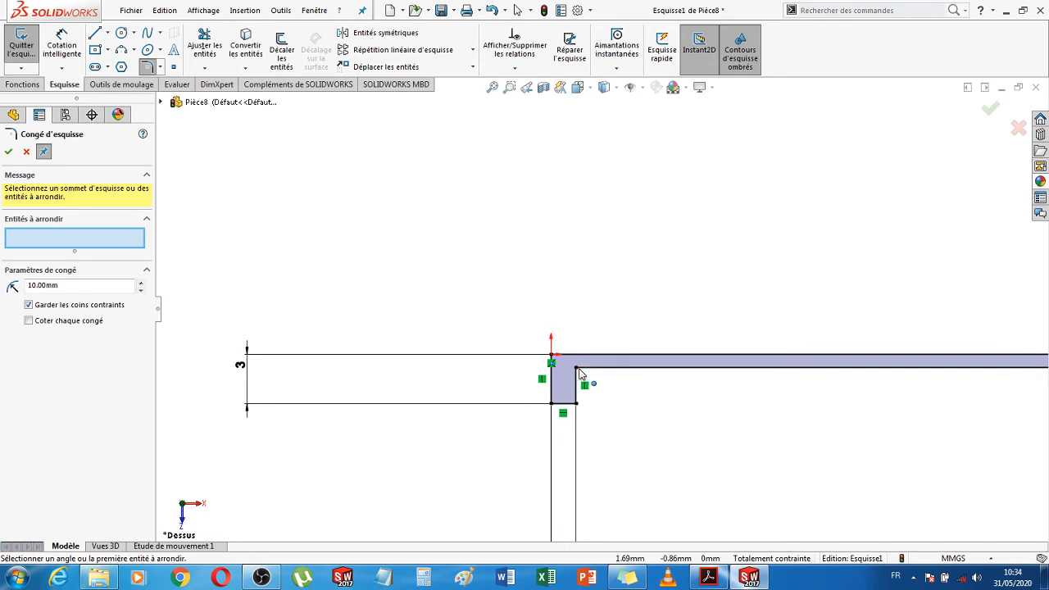
{"action": "left_click", "coordinate": [576, 368]}
{"action": "double_click", "coordinate": [75, 285]}
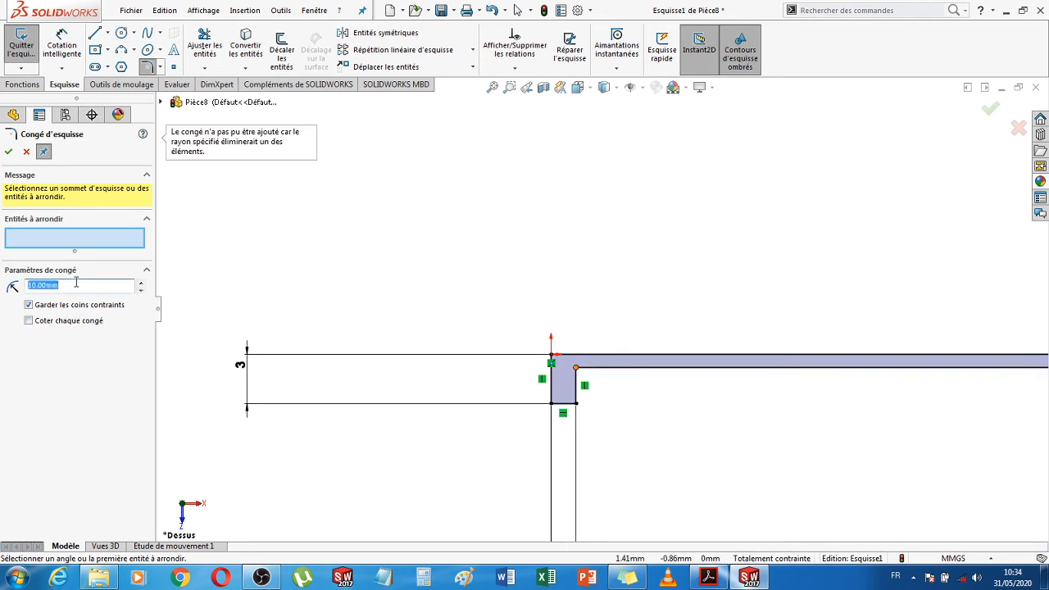
{"action": "type", "text": "0.2"}
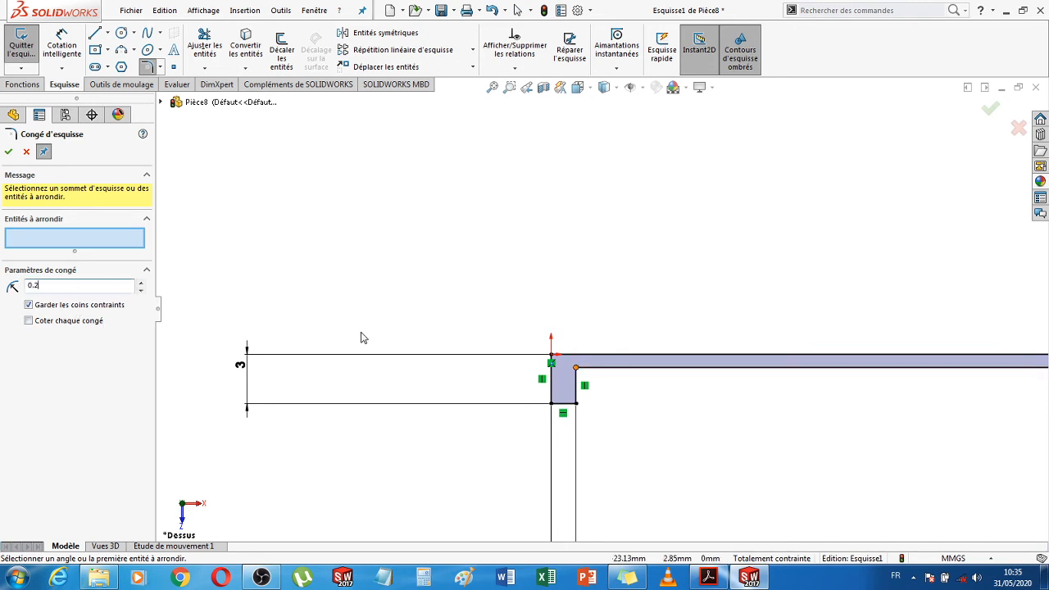
{"action": "left_click", "coordinate": [576, 372]}
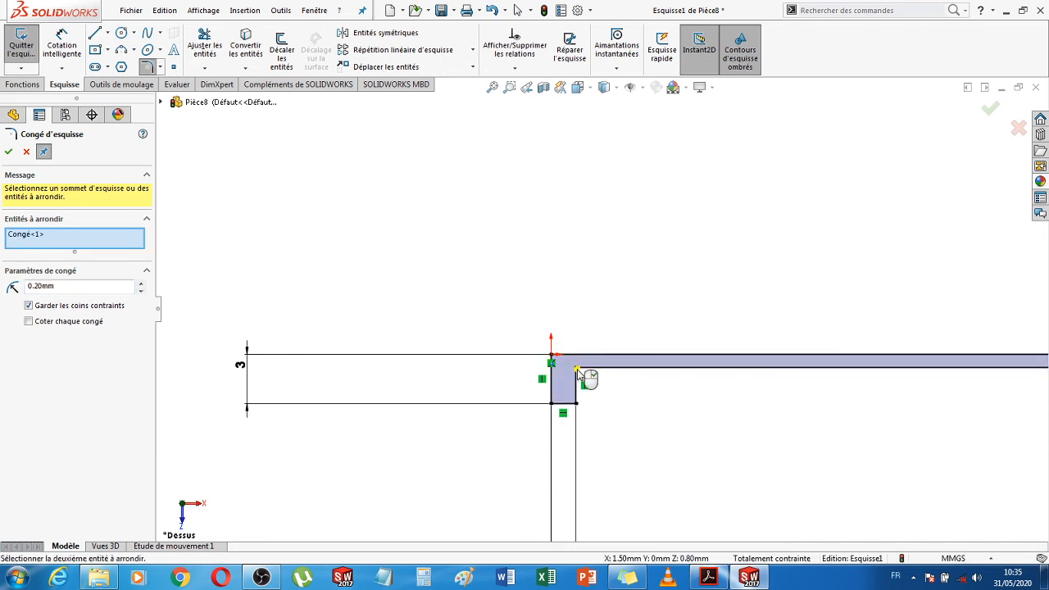
{"action": "scroll", "coordinate": [685, 367], "scroll_direction": "down", "scroll_amount": 1}
{"action": "scroll", "coordinate": [627, 373], "scroll_direction": "down", "scroll_amount": 2}
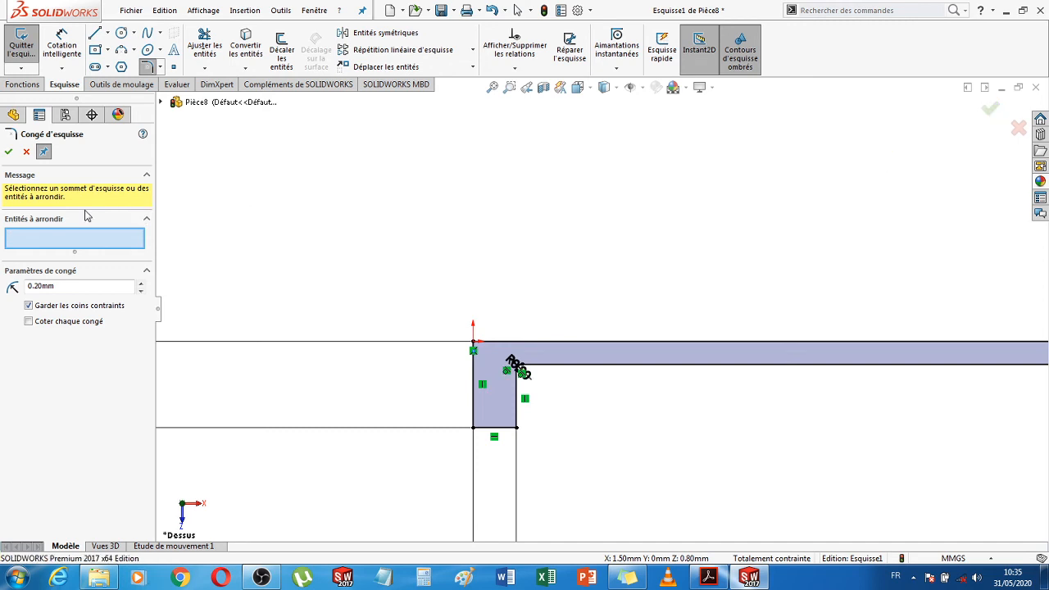
{"action": "left_click", "coordinate": [8, 152]}
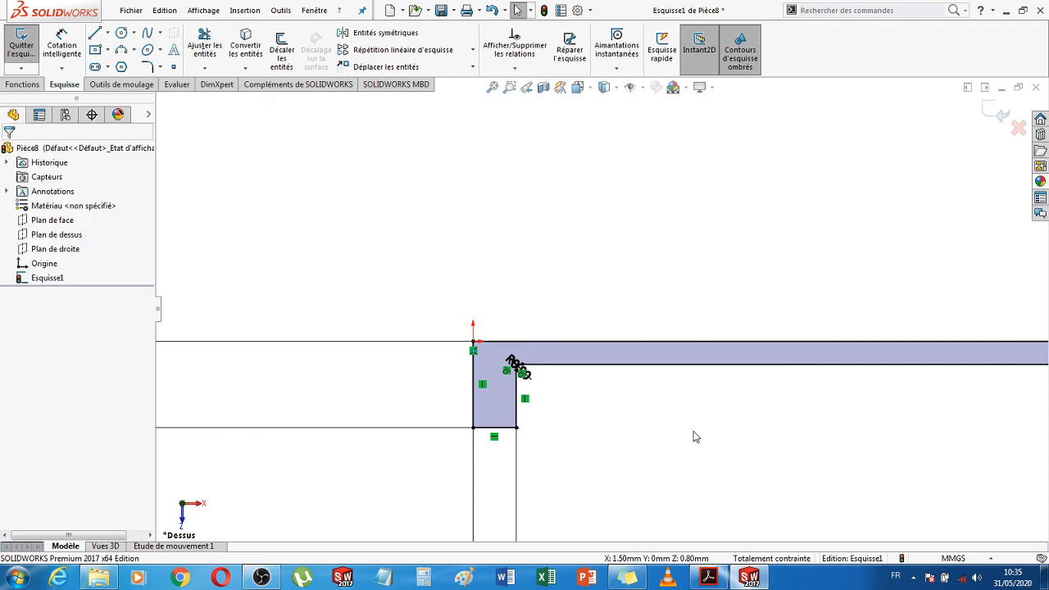
Revolve the pin profile 360° about its long axis line and inspect the resulting head and shank
{"action": "scroll", "coordinate": [693, 437], "scroll_direction": "up", "scroll_amount": 10}
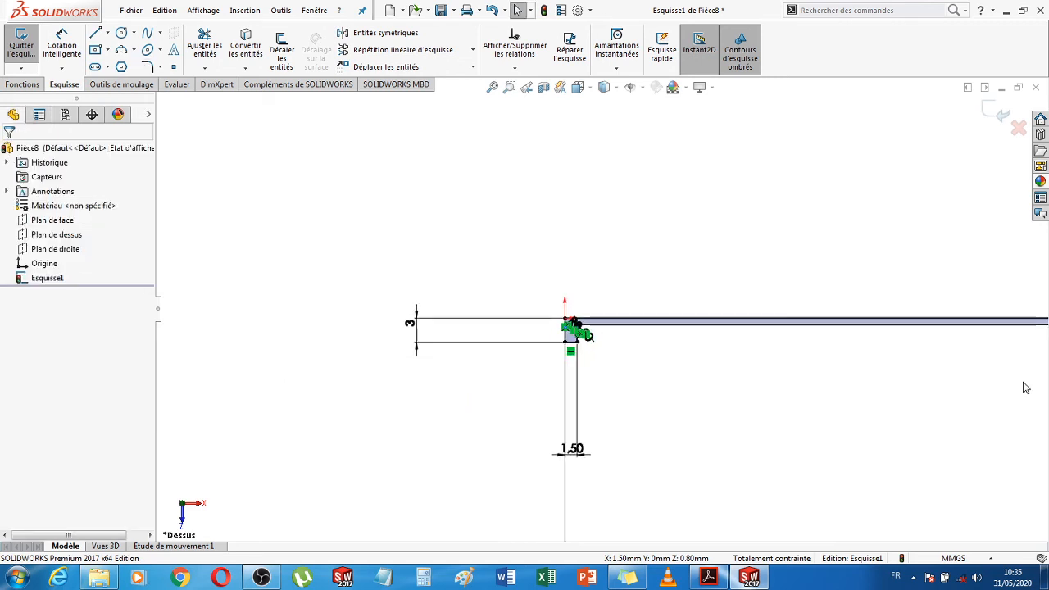
{"action": "scroll", "coordinate": [1000, 373], "scroll_direction": "up", "scroll_amount": 5}
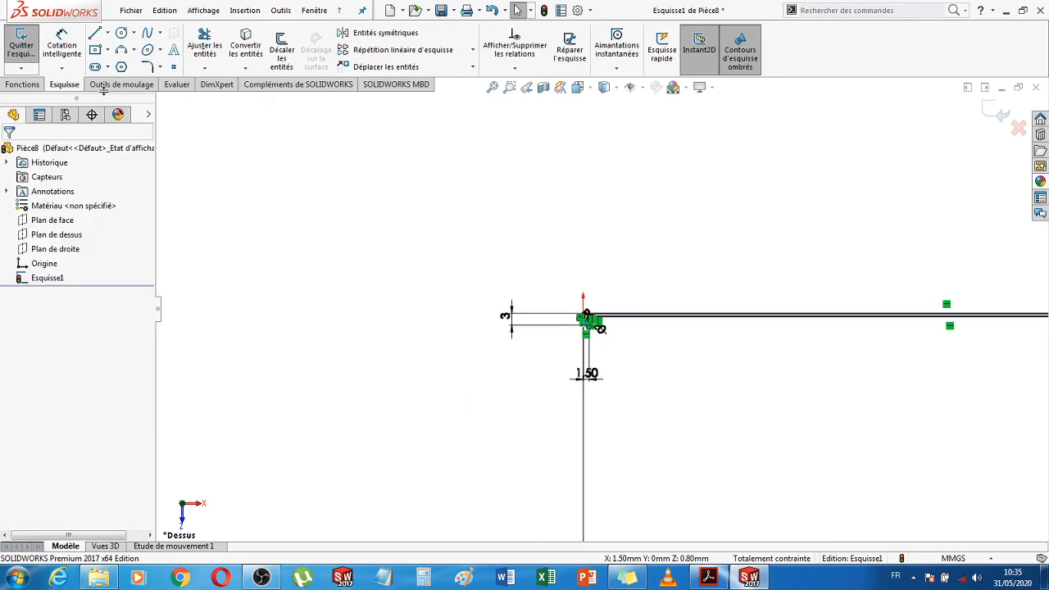
{"action": "left_click", "coordinate": [22, 85]}
{"action": "left_click", "coordinate": [83, 56]}
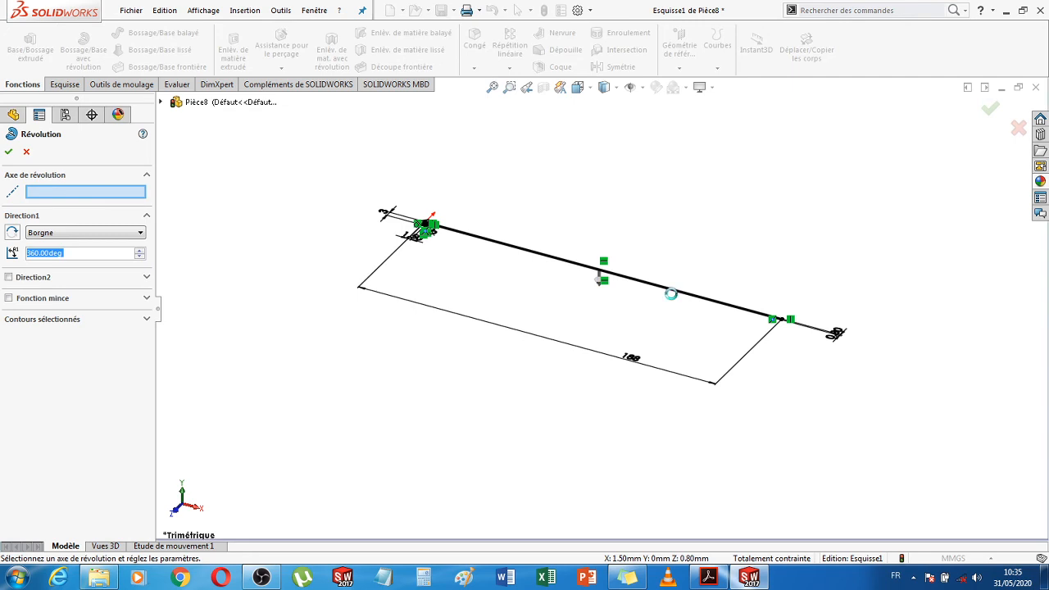
{"action": "scroll", "coordinate": [672, 300], "scroll_direction": "down", "scroll_amount": 3}
{"action": "scroll", "coordinate": [568, 237], "scroll_direction": "down", "scroll_amount": 4}
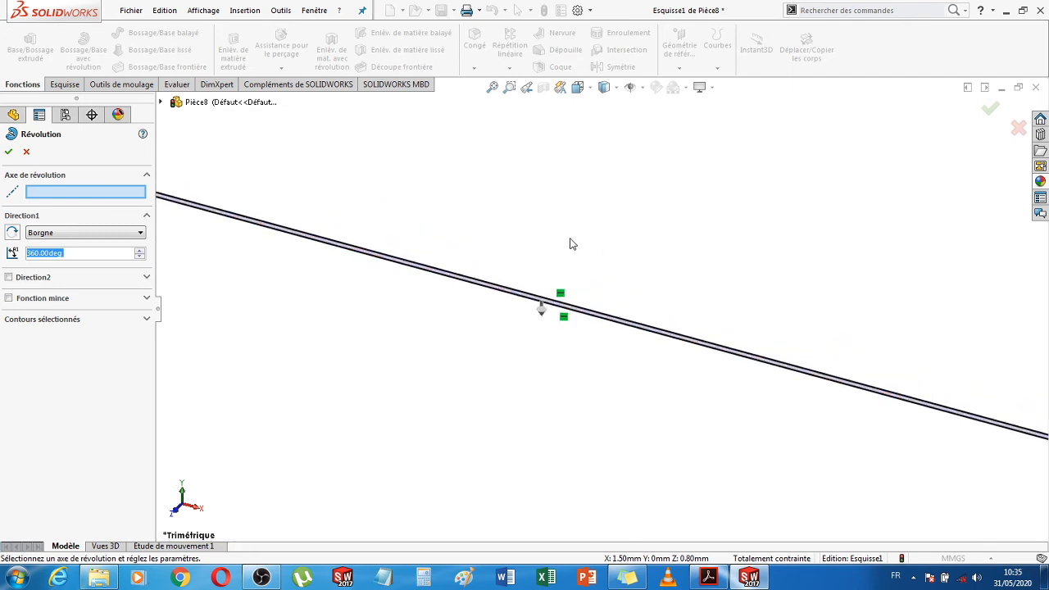
{"action": "left_click", "coordinate": [596, 356]}
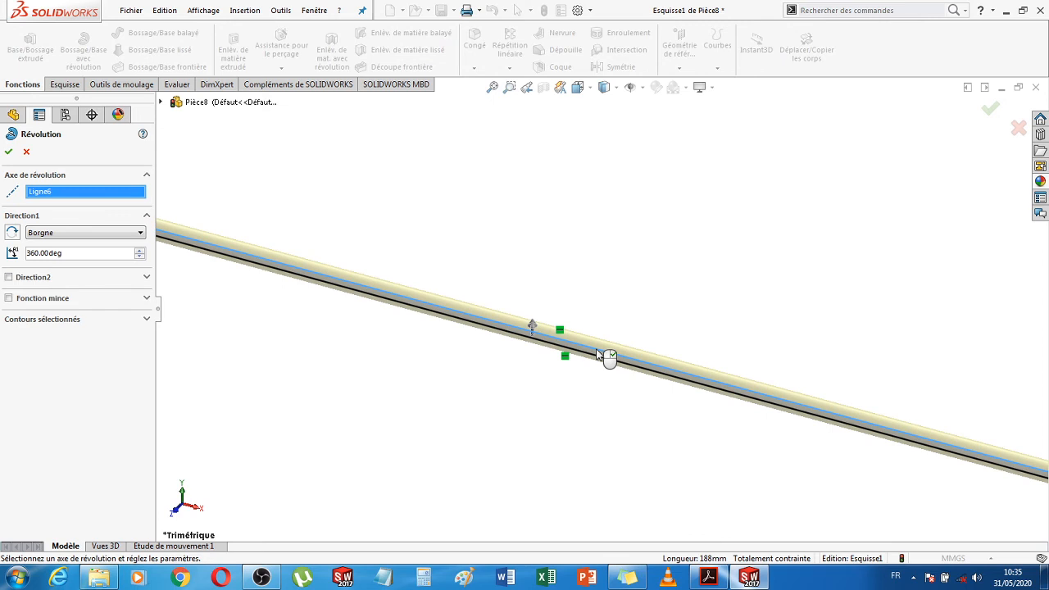
{"action": "left_click", "coordinate": [8, 151]}
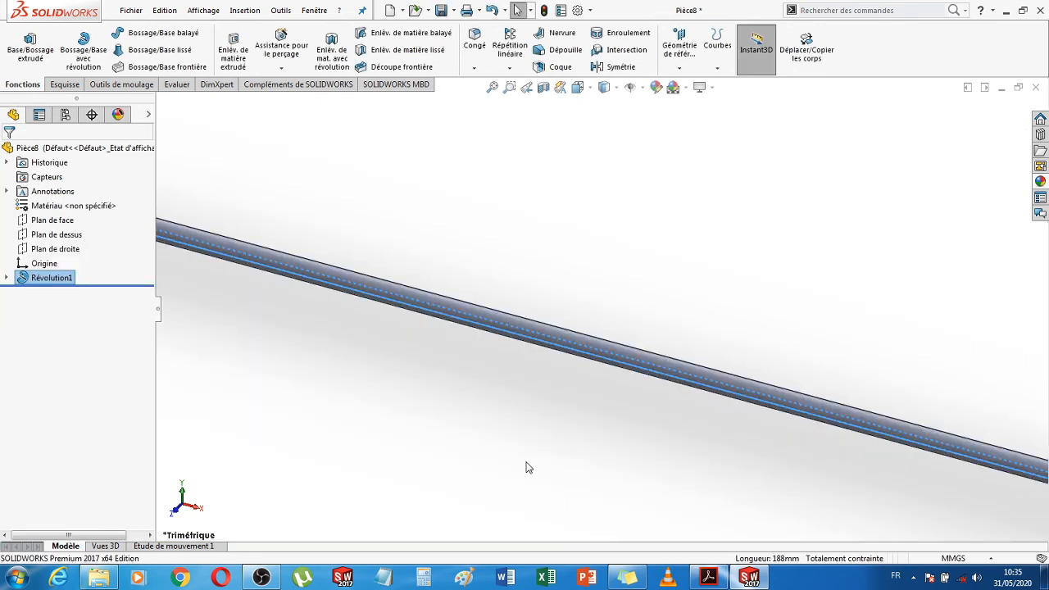
{"action": "key", "text": "f"}
{"action": "left_click", "coordinate": [590, 428]}
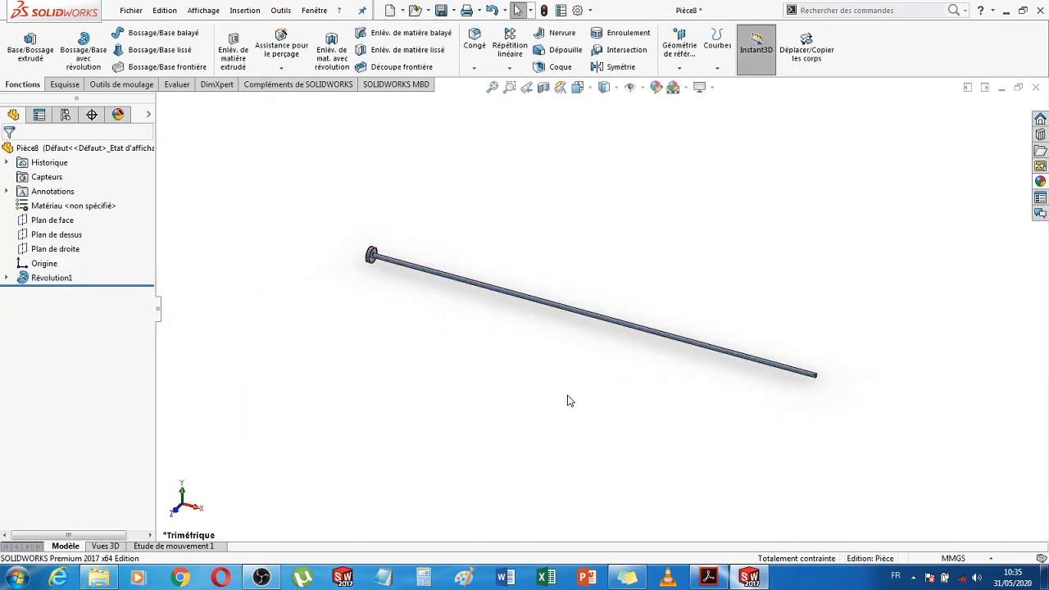
{"action": "middle_click_drag", "start_coordinate": [642, 411], "coordinate": [614, 370]}
{"action": "scroll", "coordinate": [459, 312], "scroll_direction": "down", "scroll_amount": 6}
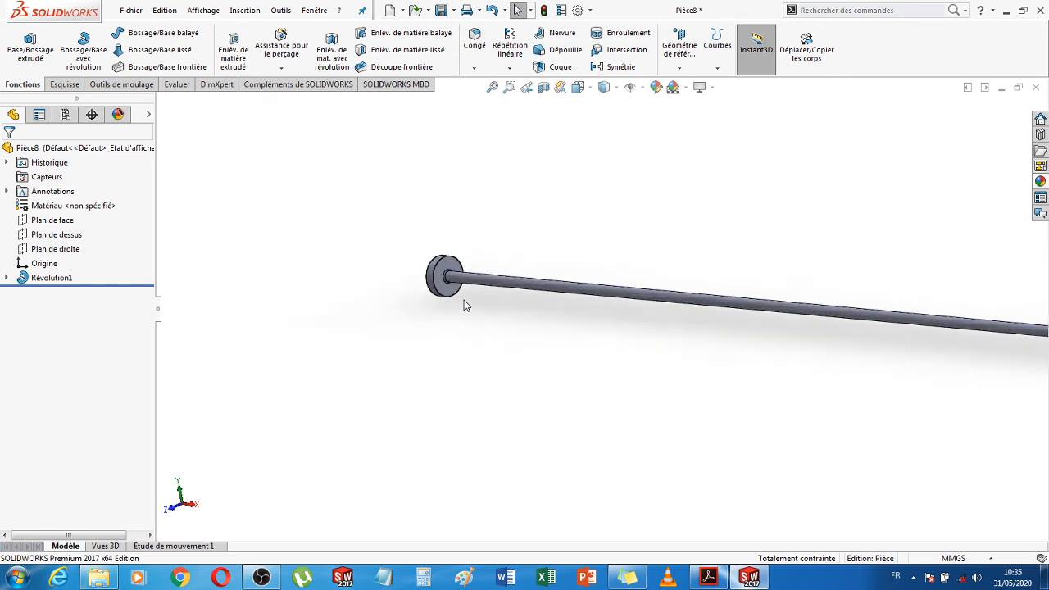
{"action": "middle_click_drag", "start_coordinate": [551, 336], "coordinate": [600, 373]}
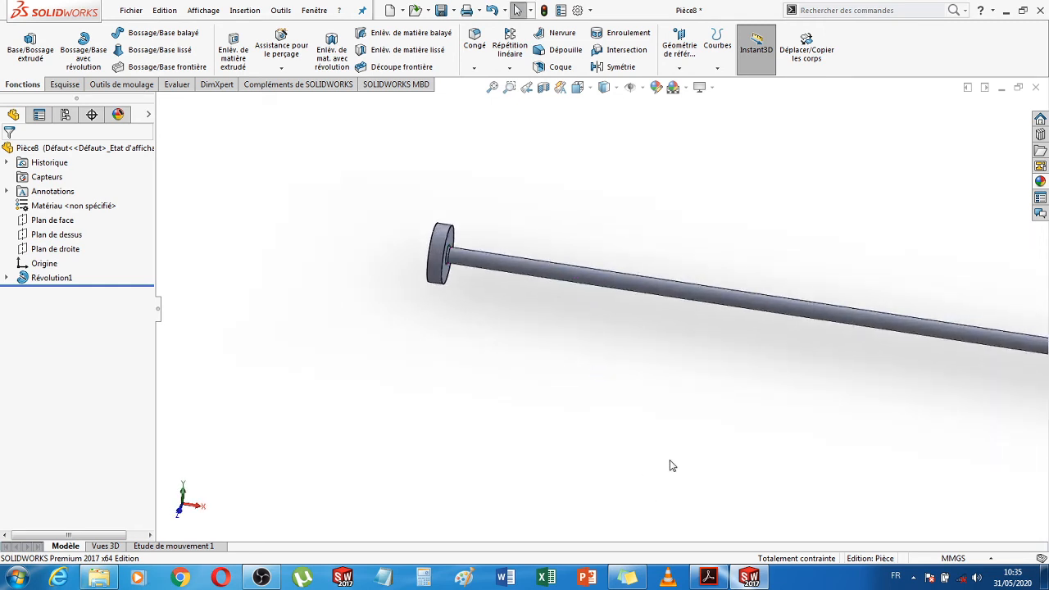
{"action": "scroll", "coordinate": [670, 466], "scroll_direction": "up", "scroll_amount": 5}
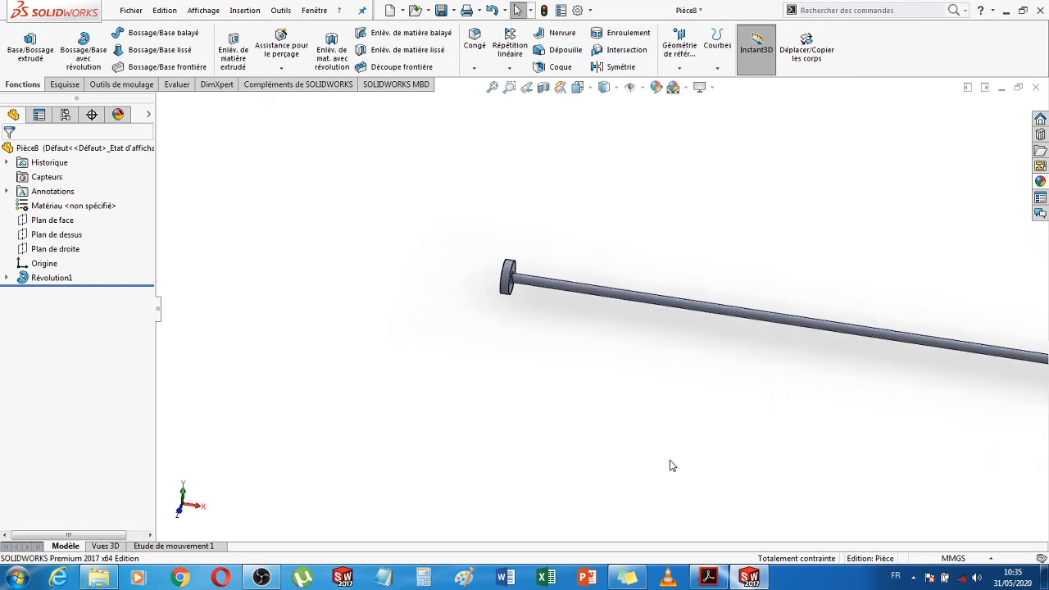
Check the catalogue's head diameter, set the head's radius dimension in the revolve's sketch to 1.5 mm, and rebuild the part
{"action": "left_click", "coordinate": [720, 580]}
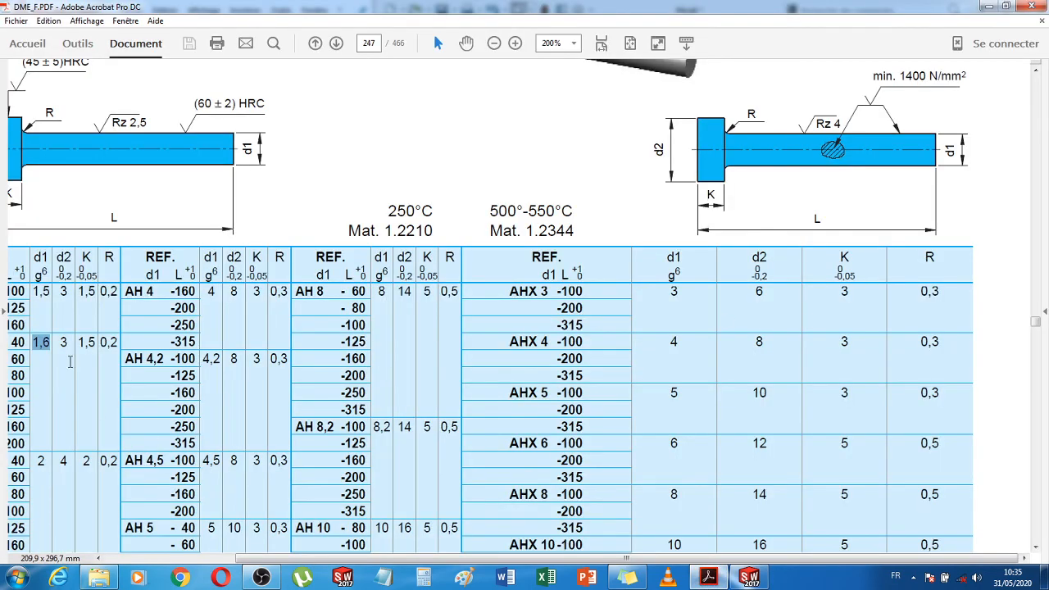
{"action": "left_click", "coordinate": [750, 578]}
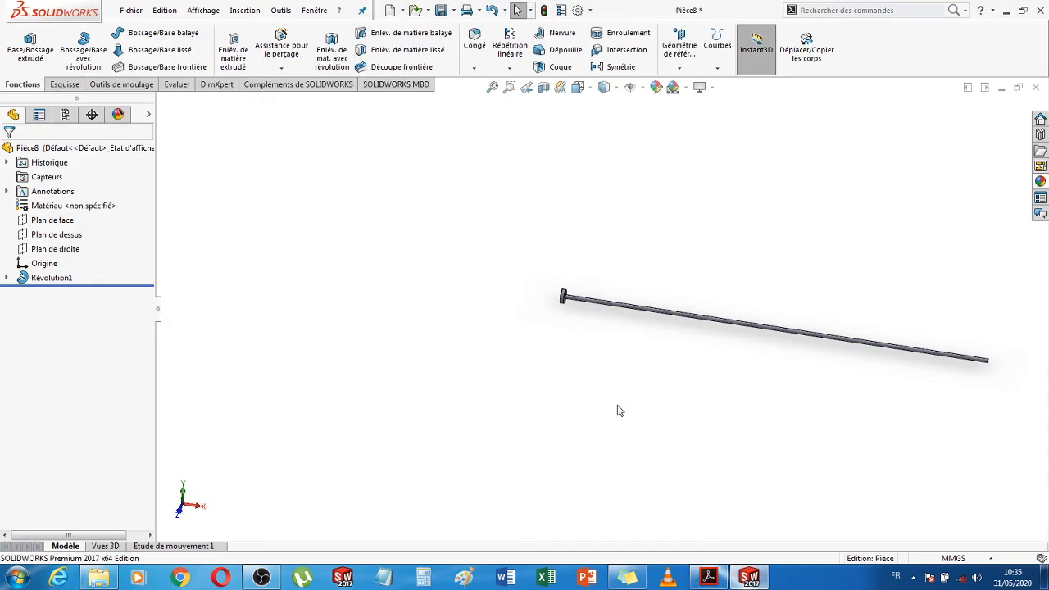
{"action": "left_click", "coordinate": [7, 278]}
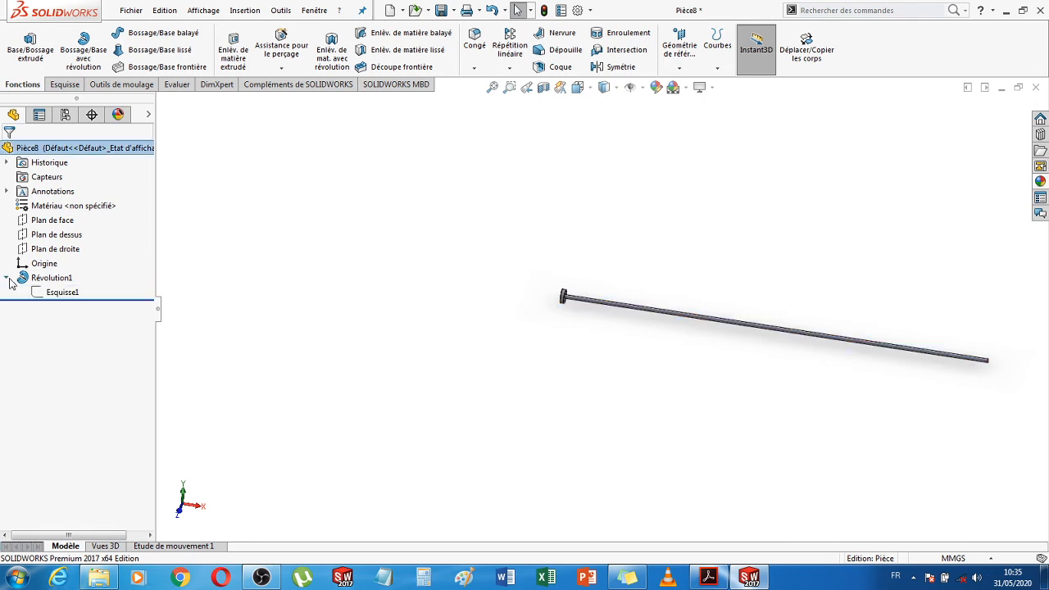
{"action": "left_click", "coordinate": [72, 295]}
{"action": "scroll", "coordinate": [521, 301], "scroll_direction": "down", "scroll_amount": 8}
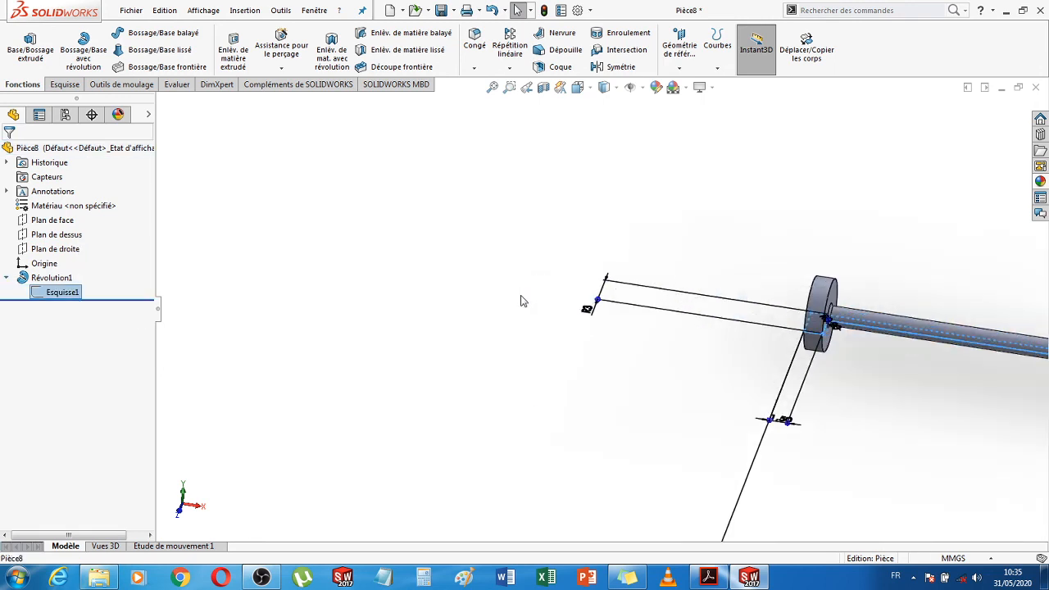
{"action": "scroll", "coordinate": [521, 300], "scroll_direction": "down", "scroll_amount": 2}
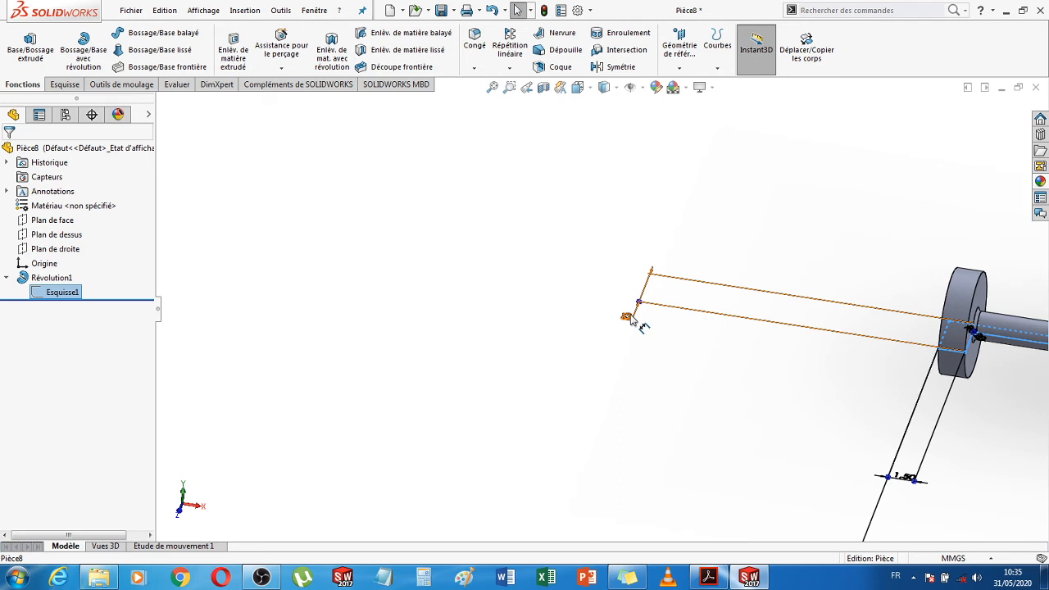
{"action": "double_click", "coordinate": [627, 317]}
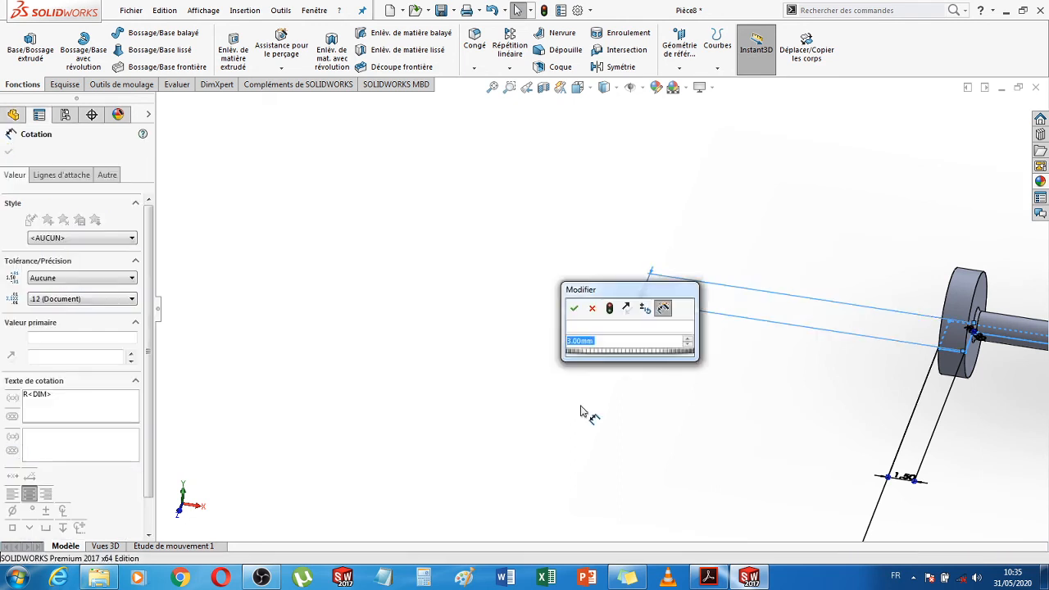
{"action": "type", "text": "1.5"}
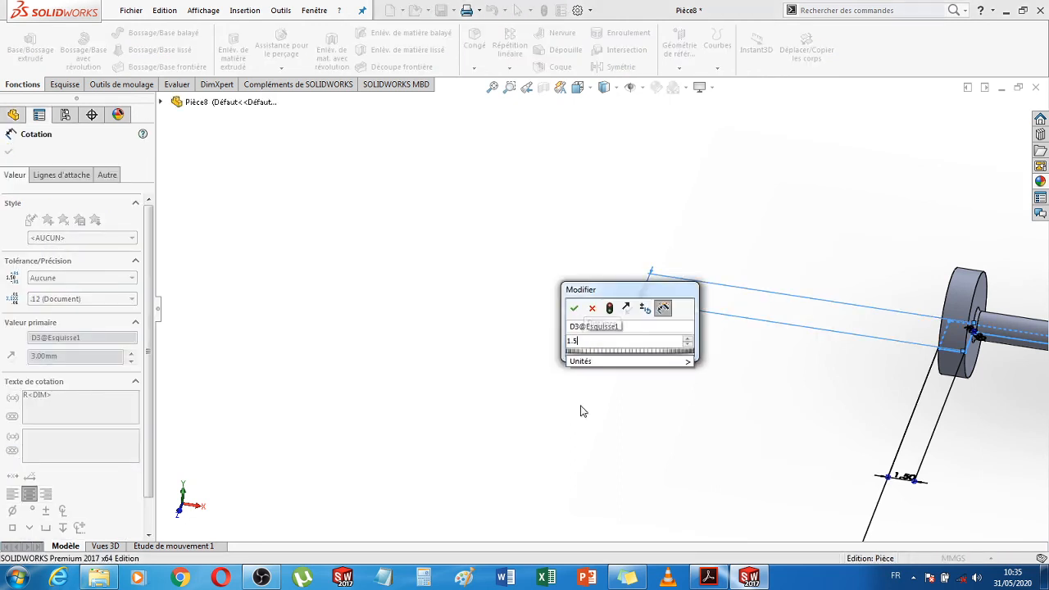
{"action": "key", "text": "Return"}
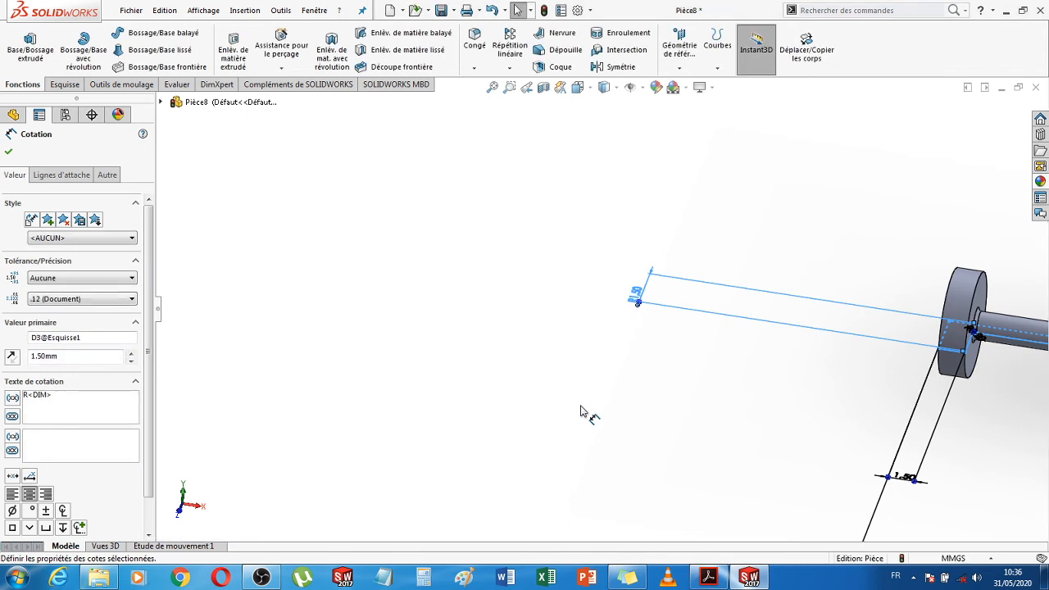
{"action": "left_click", "coordinate": [8, 152]}
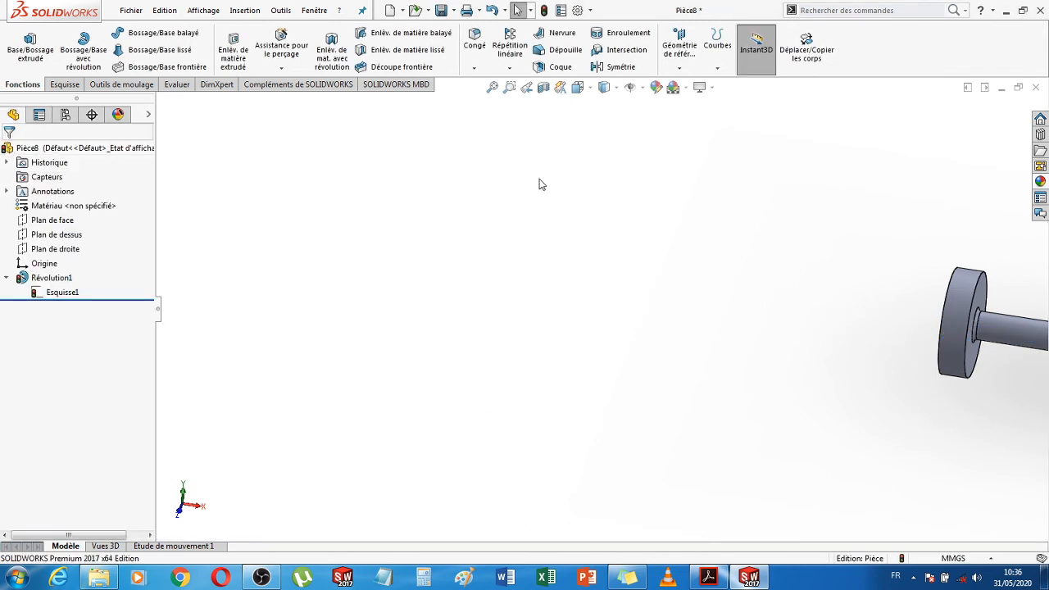
{"action": "left_click", "coordinate": [544, 12]}
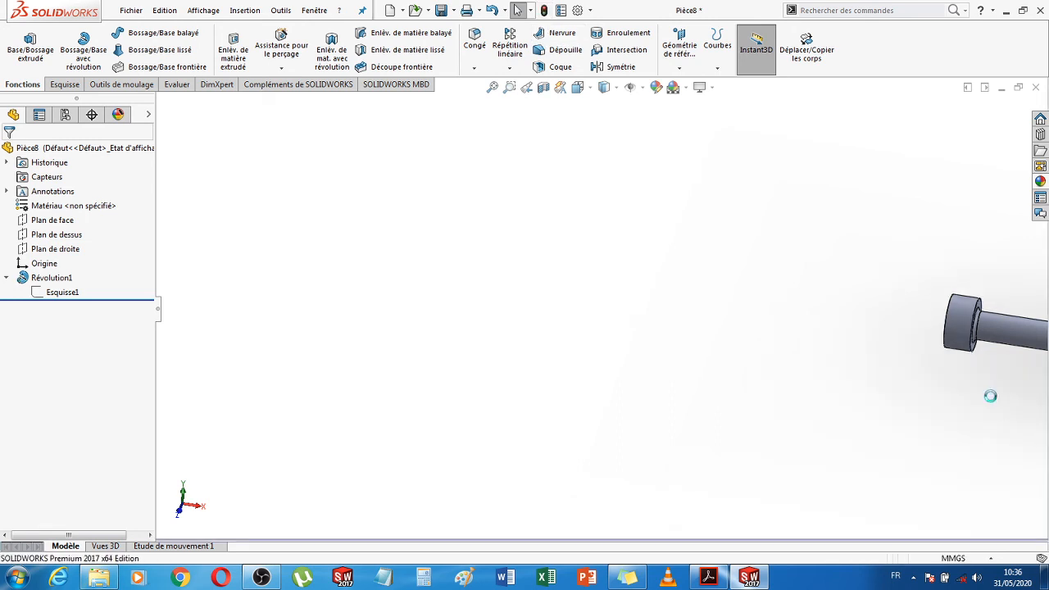
{"action": "scroll", "coordinate": [992, 398], "scroll_direction": "up", "scroll_amount": 10}
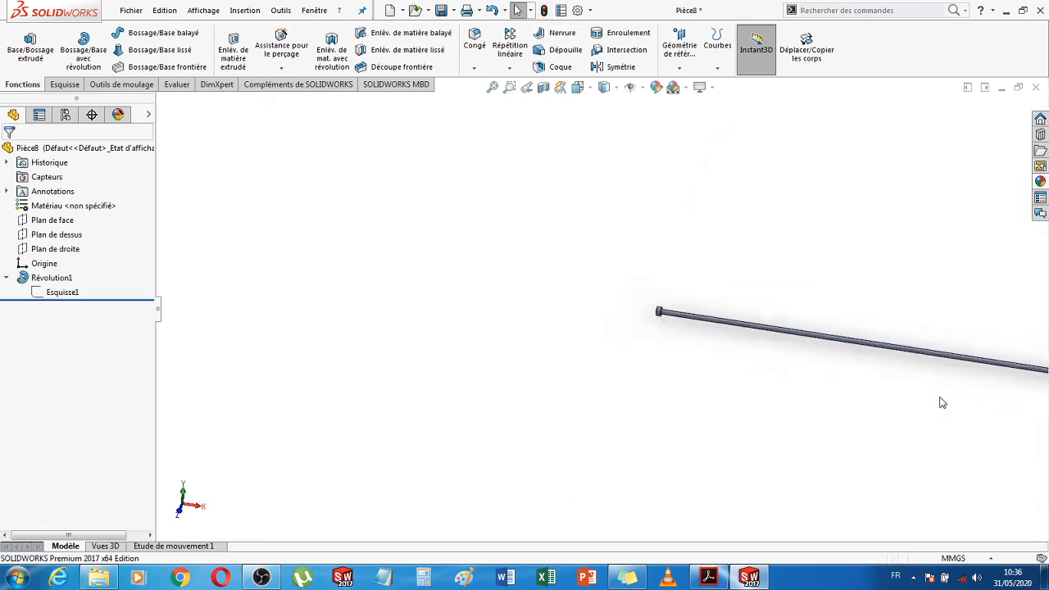
{"action": "scroll", "coordinate": [971, 407], "scroll_direction": "up", "scroll_amount": 1}
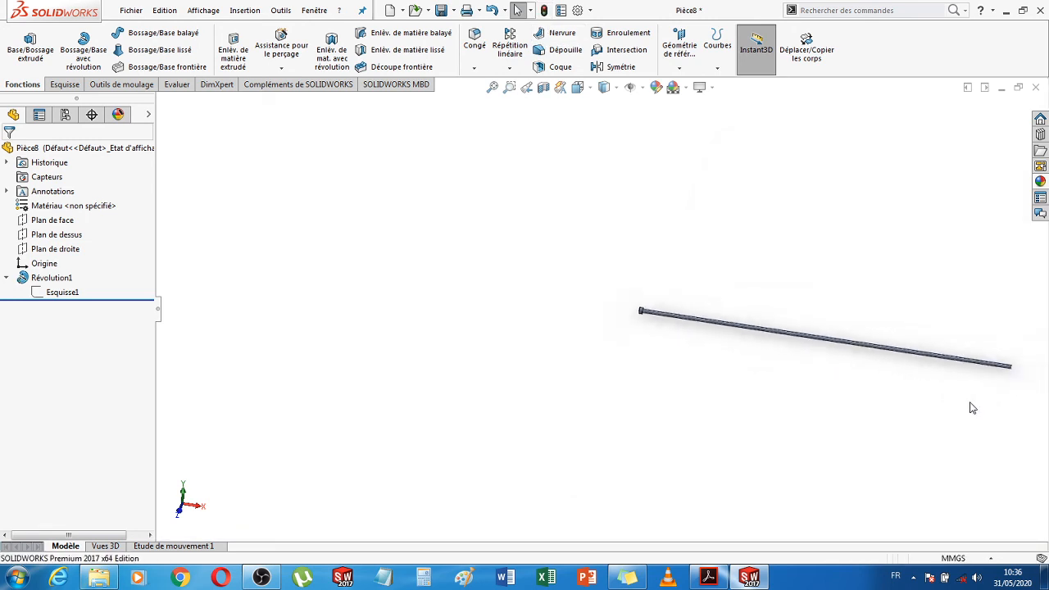
Save the pin part in the TP 2 folder as "ejecteur 1.6"
{"action": "left_click", "coordinate": [441, 10]}
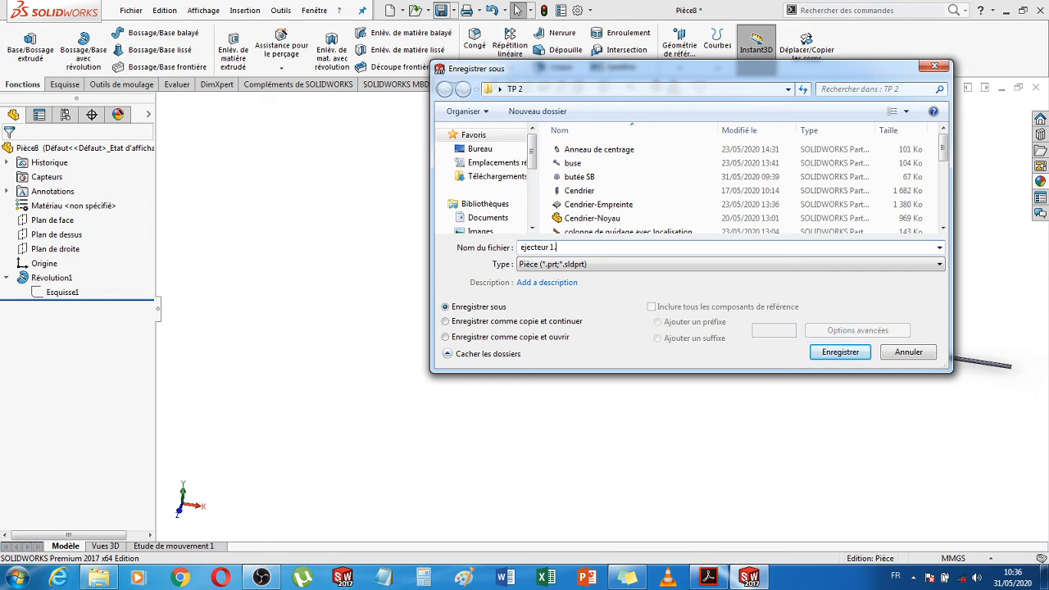
{"action": "key", "text": "Return"}
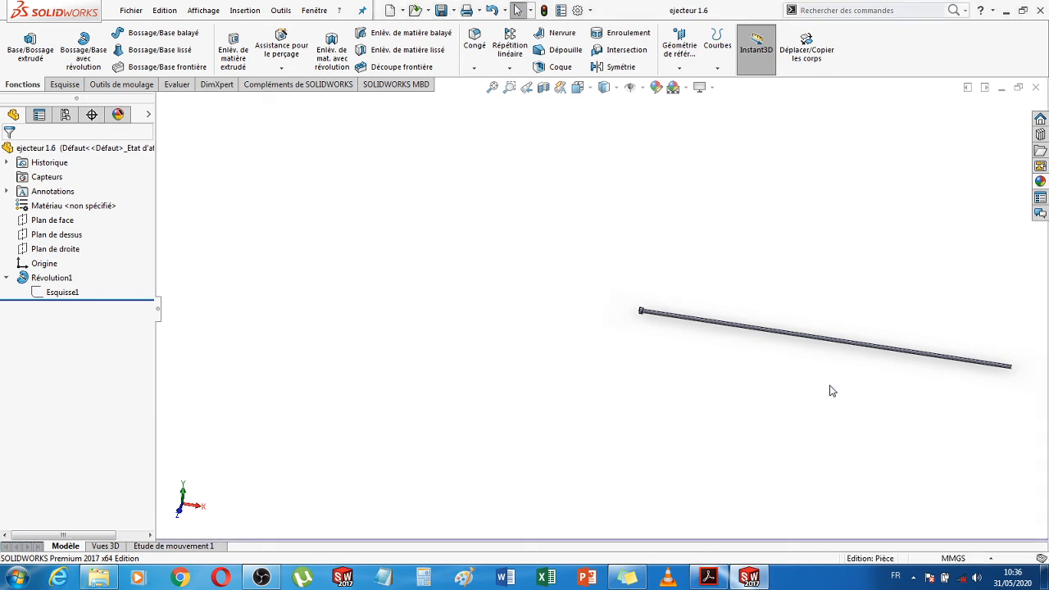
Open the revolve's sketch for editing and look up the AH 3 ejector pin's dimensions in the DME catalogue
{"action": "left_click", "coordinate": [71, 292]}
{"action": "left_click", "coordinate": [96, 260]}
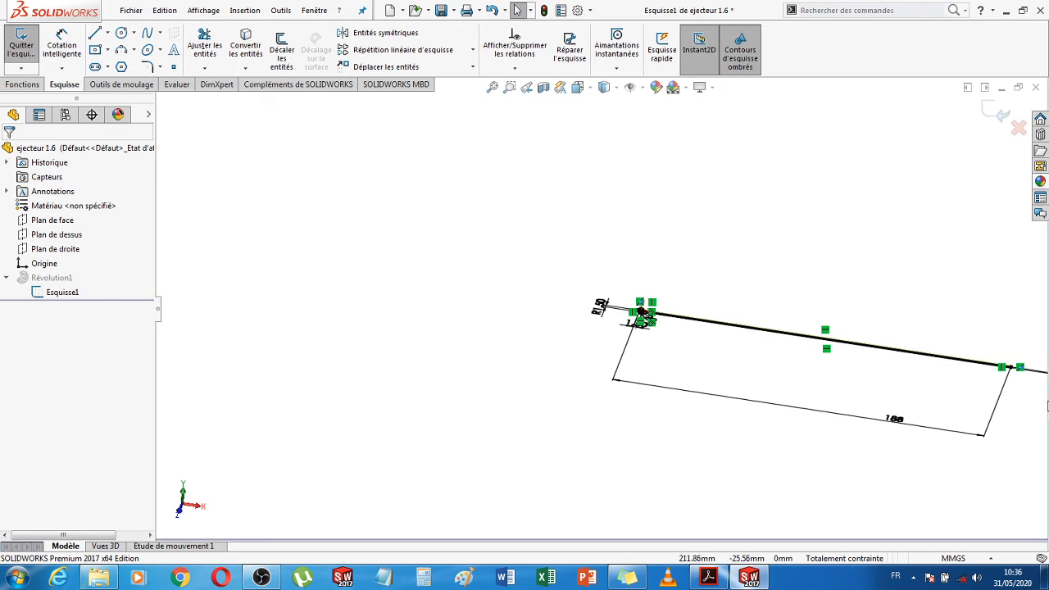
{"action": "left_click", "coordinate": [709, 578]}
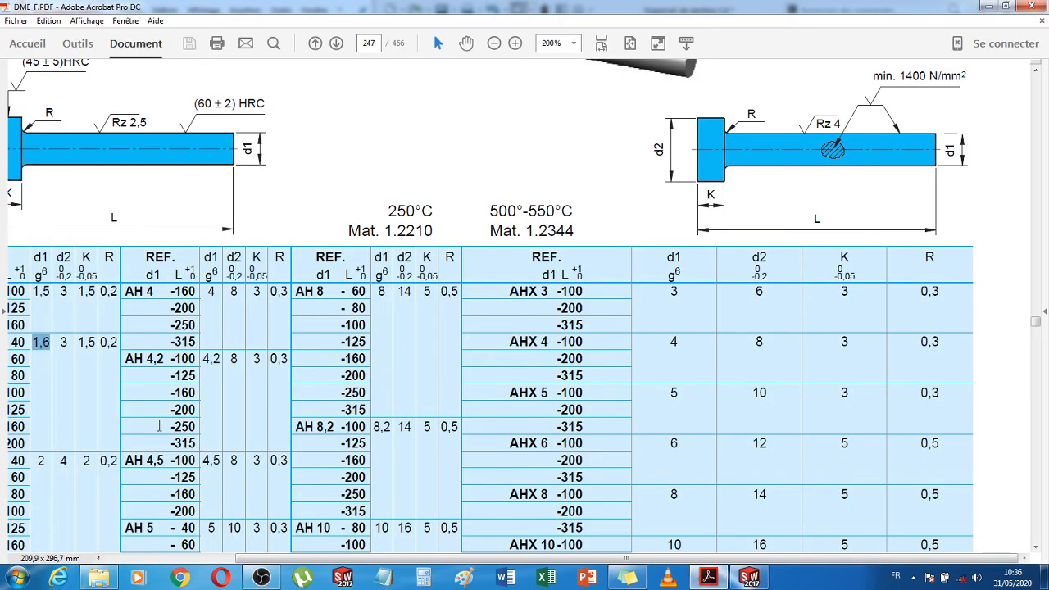
{"action": "scroll", "coordinate": [108, 465], "scroll_direction": "down", "scroll_amount": 10}
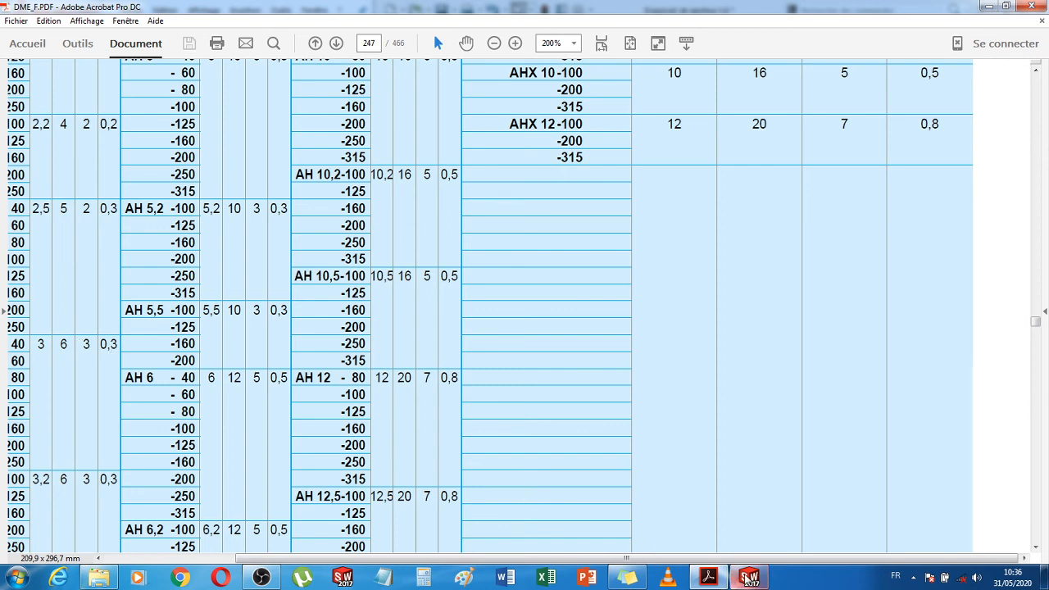
{"action": "left_click_drag", "start_coordinate": [35, 344], "coordinate": [103, 344]}
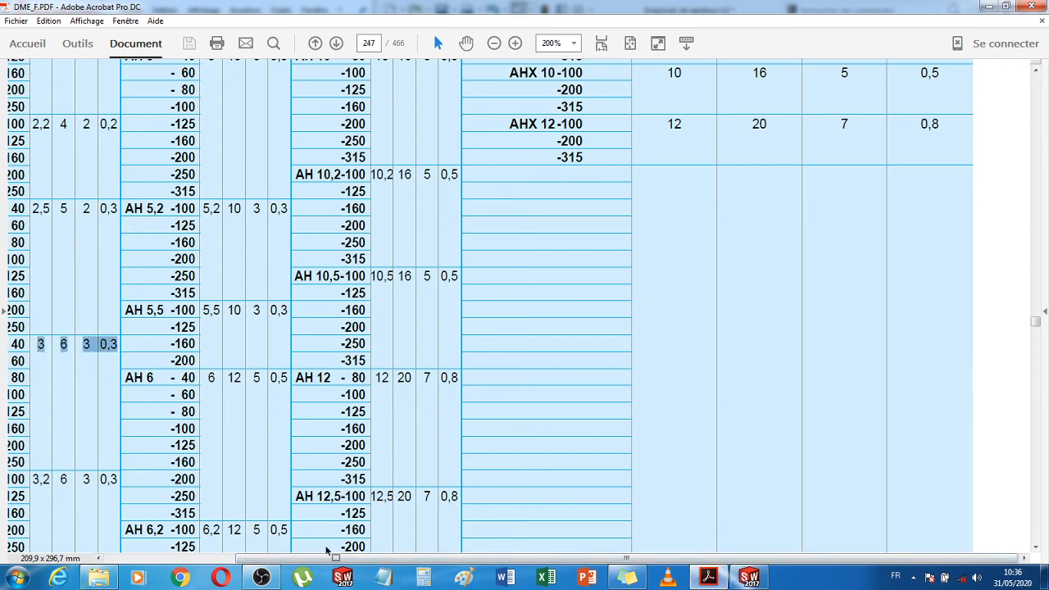
{"action": "left_click_drag", "start_coordinate": [326, 558], "coordinate": [248, 558]}
{"action": "scroll", "coordinate": [229, 448], "scroll_direction": "up", "scroll_amount": 3}
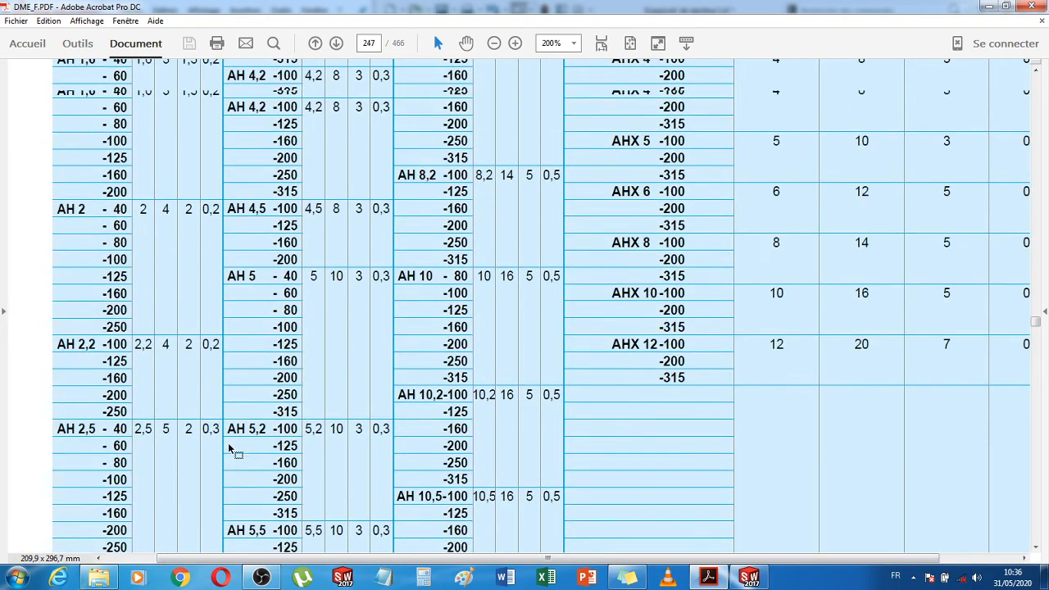
{"action": "scroll", "coordinate": [230, 448], "scroll_direction": "up", "scroll_amount": 3}
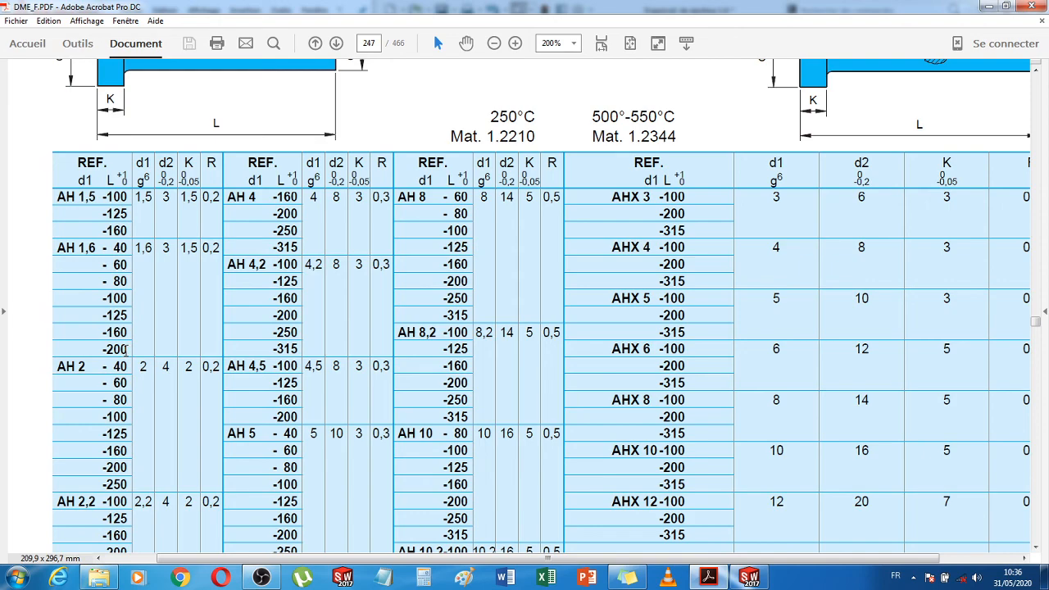
{"action": "scroll", "coordinate": [127, 349], "scroll_direction": "down", "scroll_amount": 10}
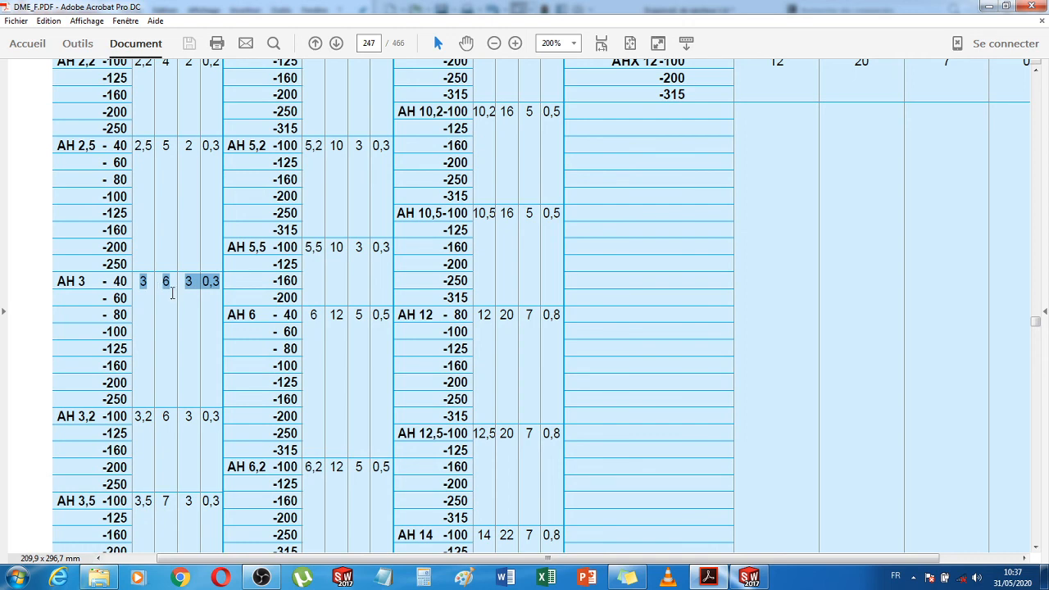
Check the available AH 3 lengths in the catalogue and set the pin's overall length to 250 mm in the SolidWorks sketch
{"action": "left_click", "coordinate": [749, 578]}
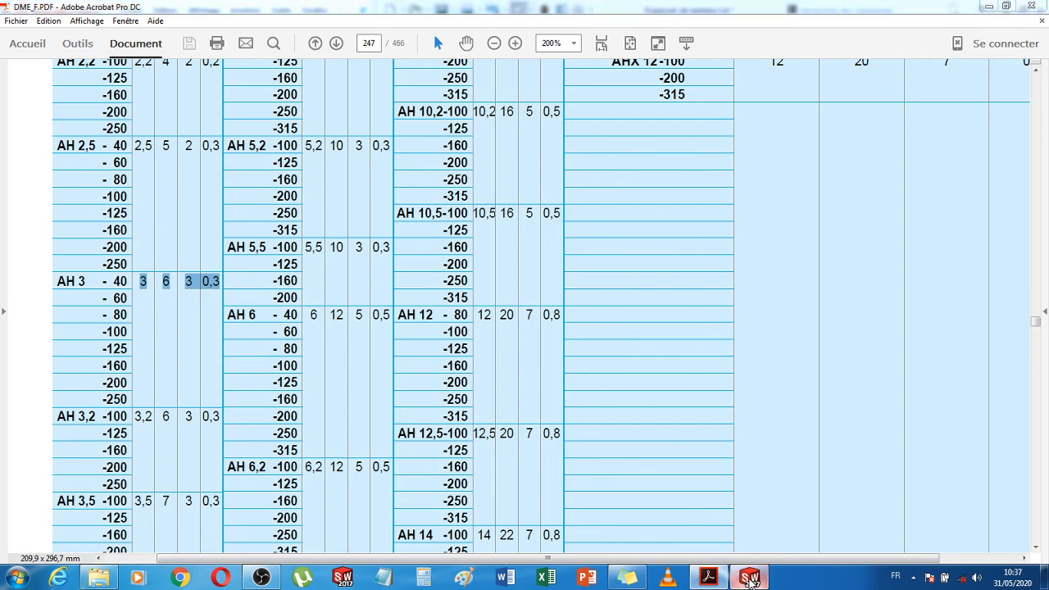
{"action": "scroll", "coordinate": [829, 424], "scroll_direction": "down", "scroll_amount": 6}
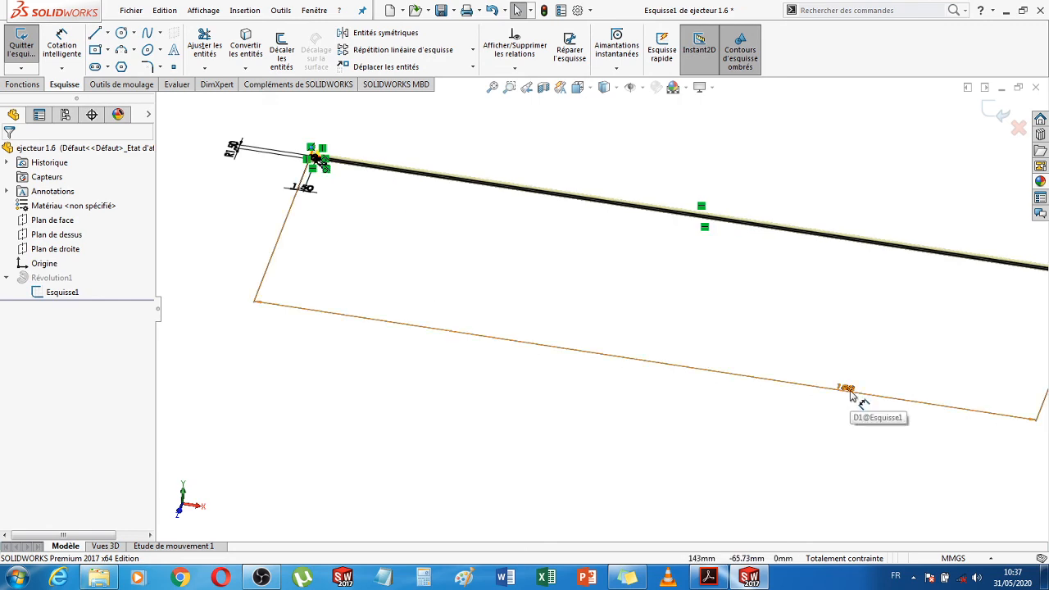
{"action": "scroll", "coordinate": [852, 398], "scroll_direction": "up", "scroll_amount": 5}
{"action": "left_click", "coordinate": [709, 577]}
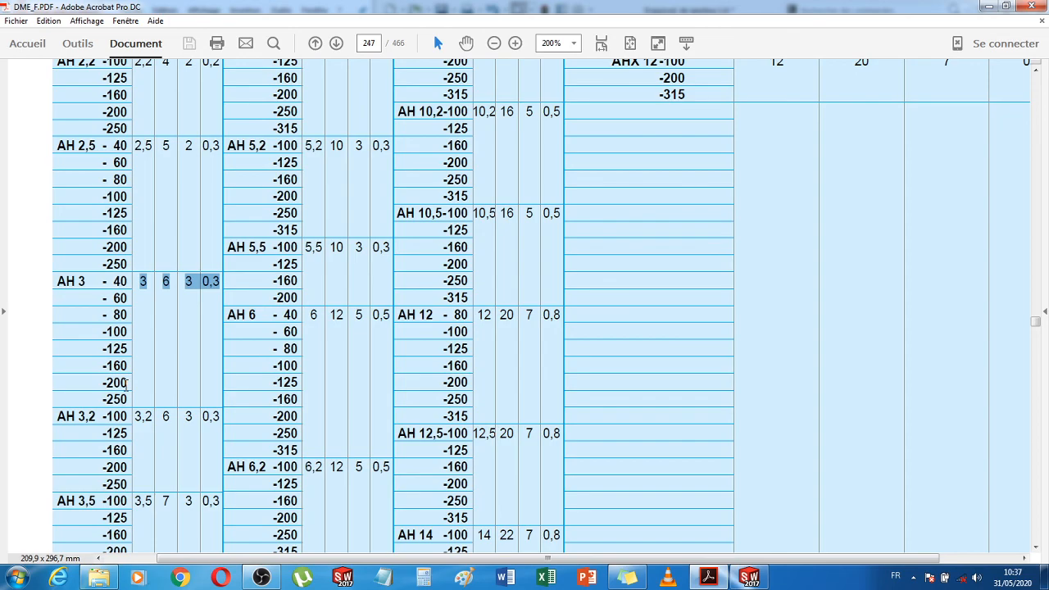
{"action": "left_click", "coordinate": [765, 579]}
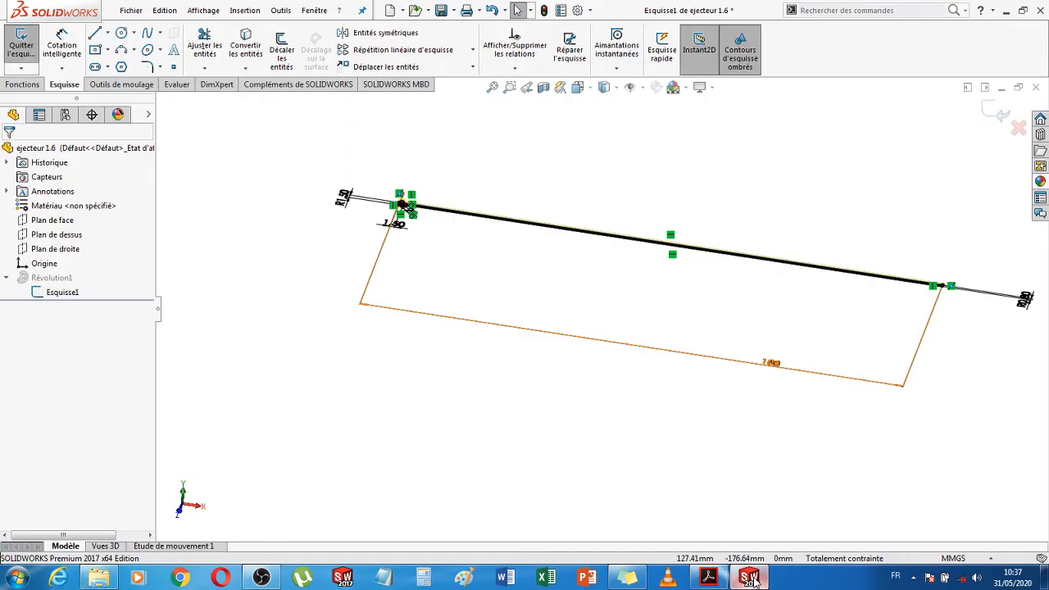
{"action": "double_click", "coordinate": [771, 363]}
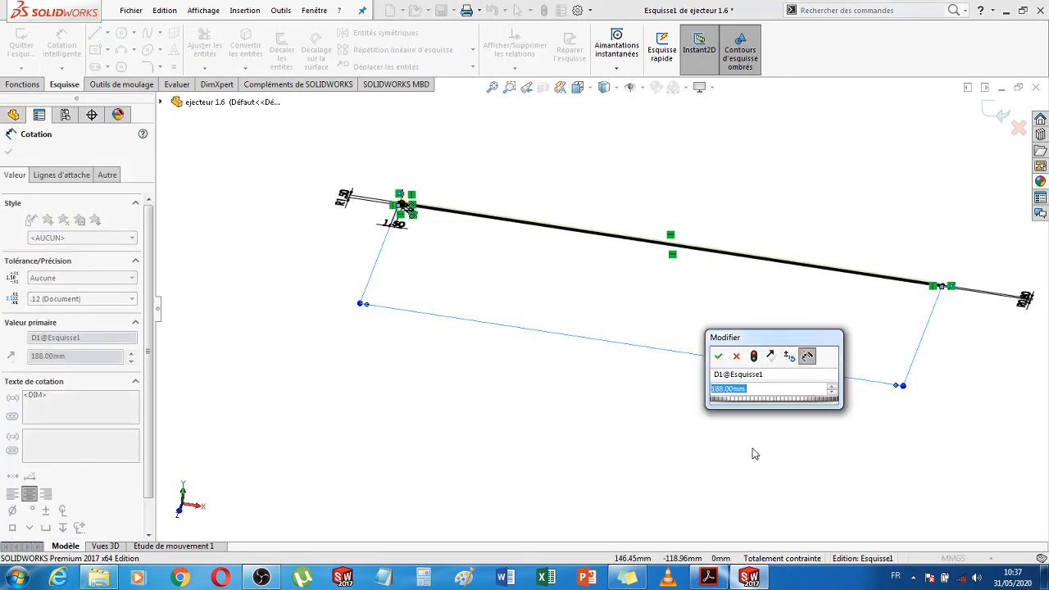
{"action": "type", "text": "188"}
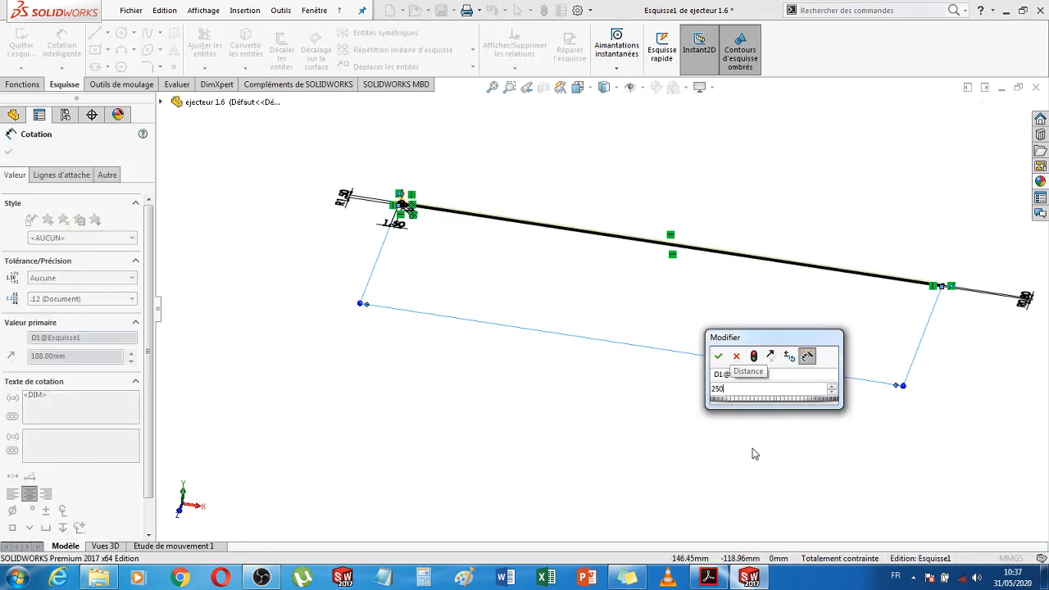
{"action": "key", "text": "Return"}
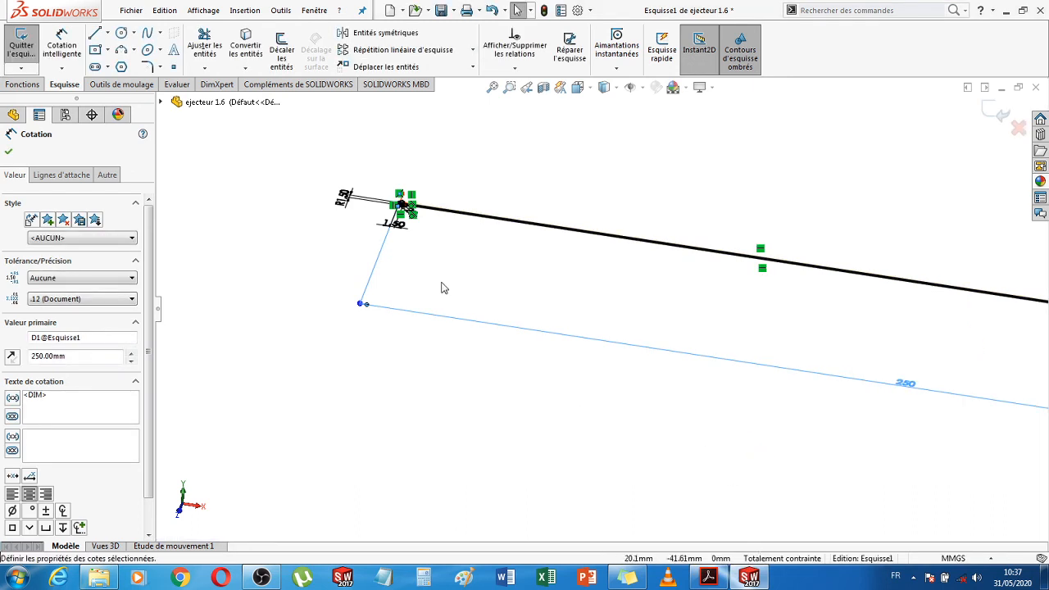
Set the thickness of the pin's head to 3 mm
{"action": "scroll", "coordinate": [411, 247], "scroll_direction": "down", "scroll_amount": 4}
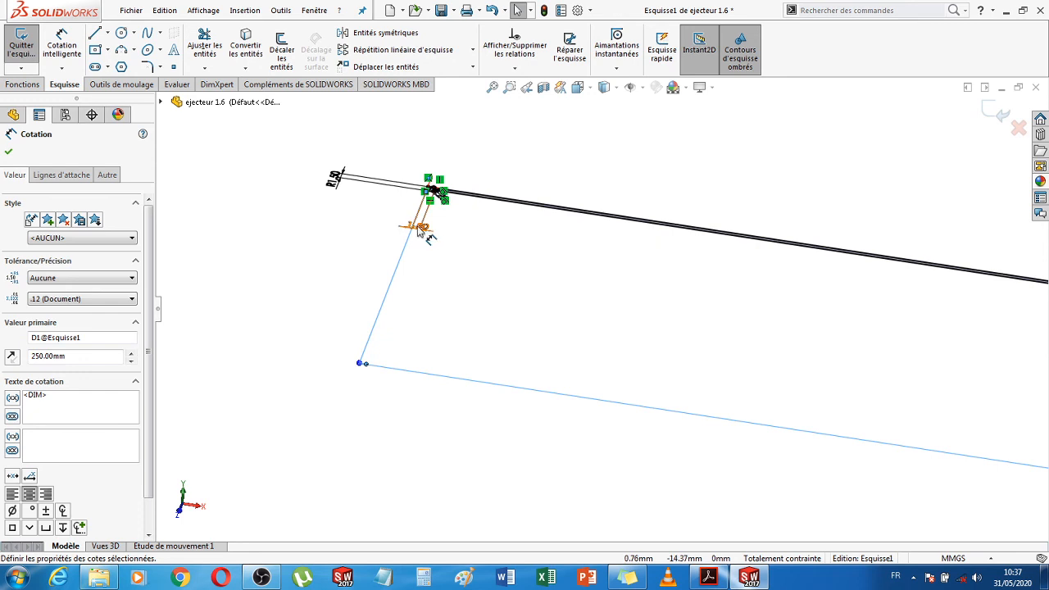
{"action": "key", "text": "Escape"}
{"action": "double_click", "coordinate": [416, 226]}
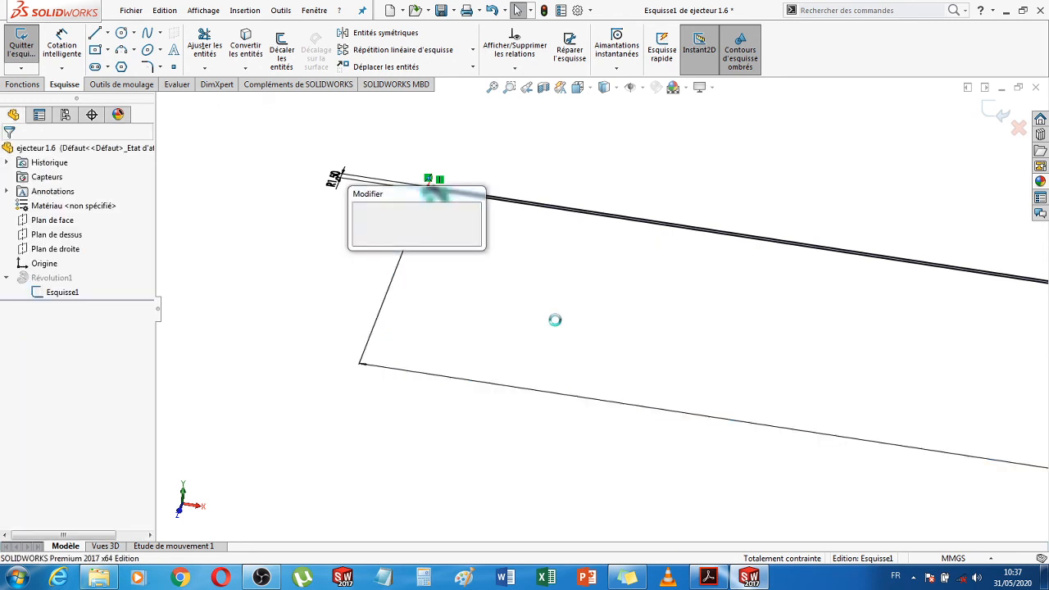
{"action": "type", "text": "3"}
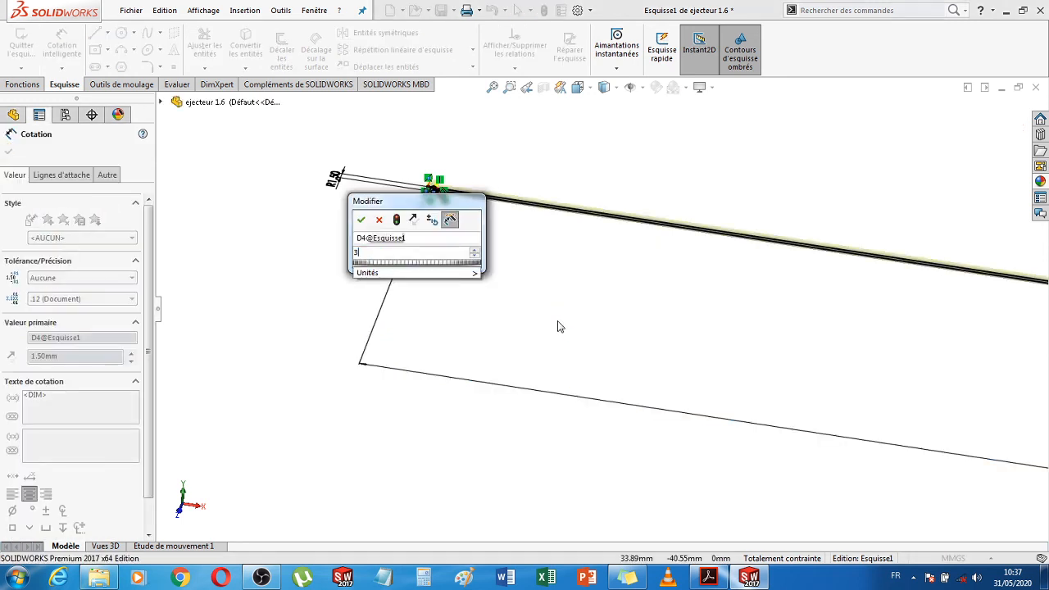
{"action": "key", "text": "Return"}
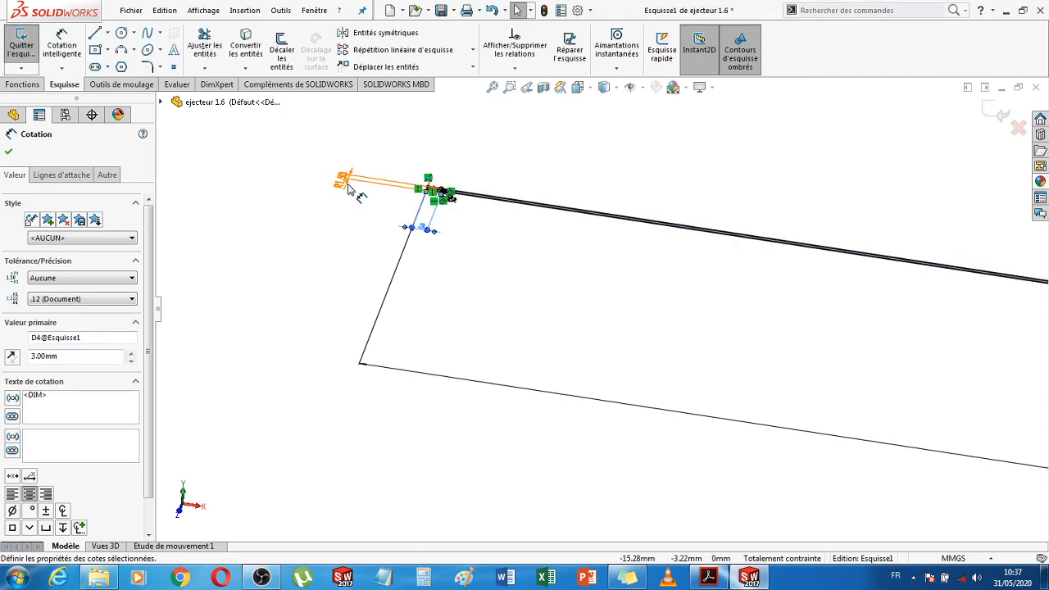
{"action": "key", "text": "Escape"}
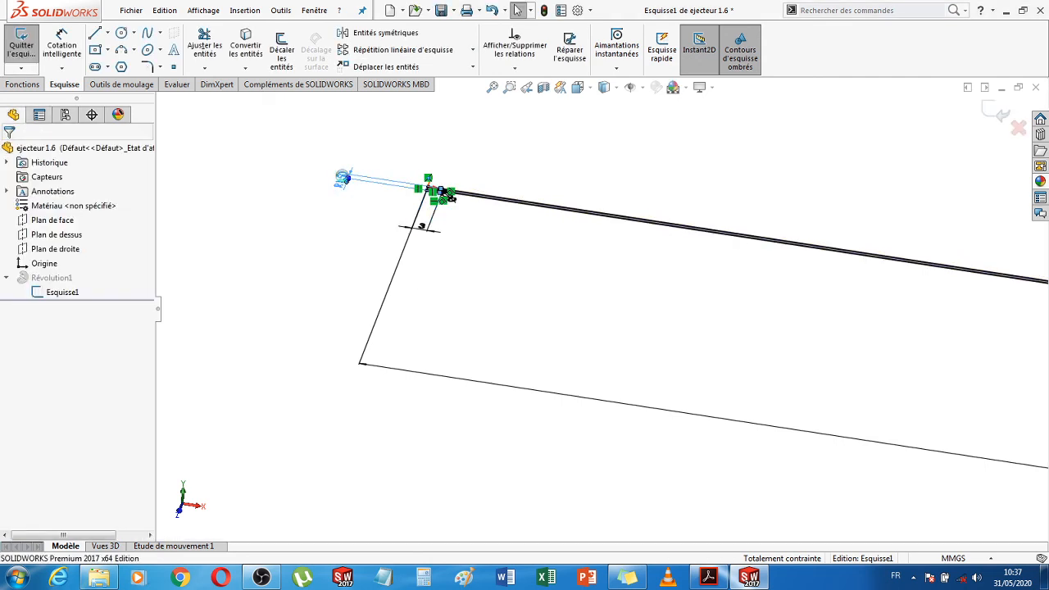
Set the radius dimension of the pin's head to 3 mm
{"action": "double_click", "coordinate": [421, 226]}
{"action": "type", "text": "3"}
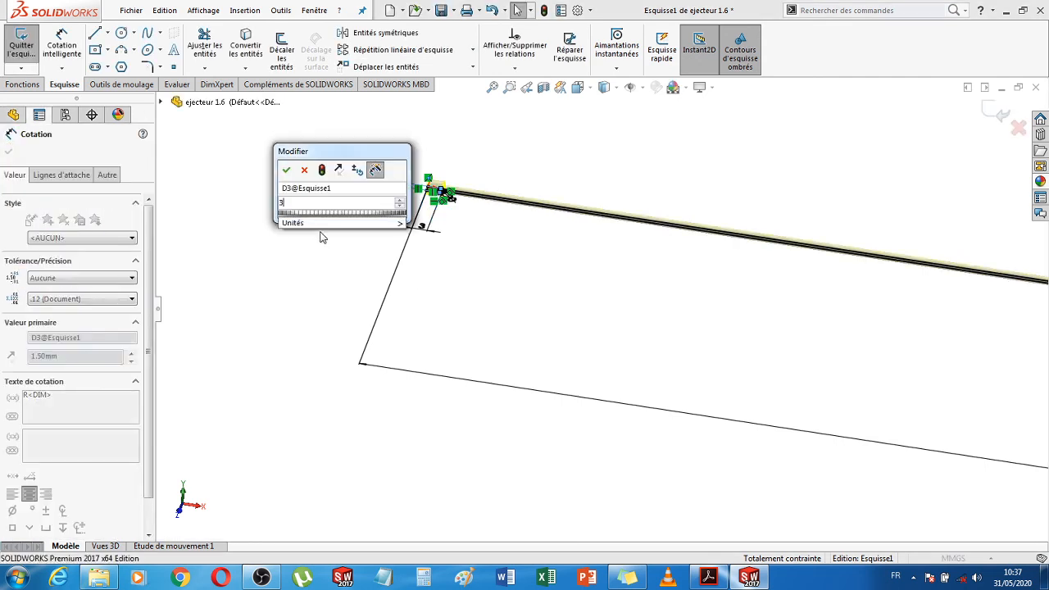
{"action": "key", "text": "Return"}
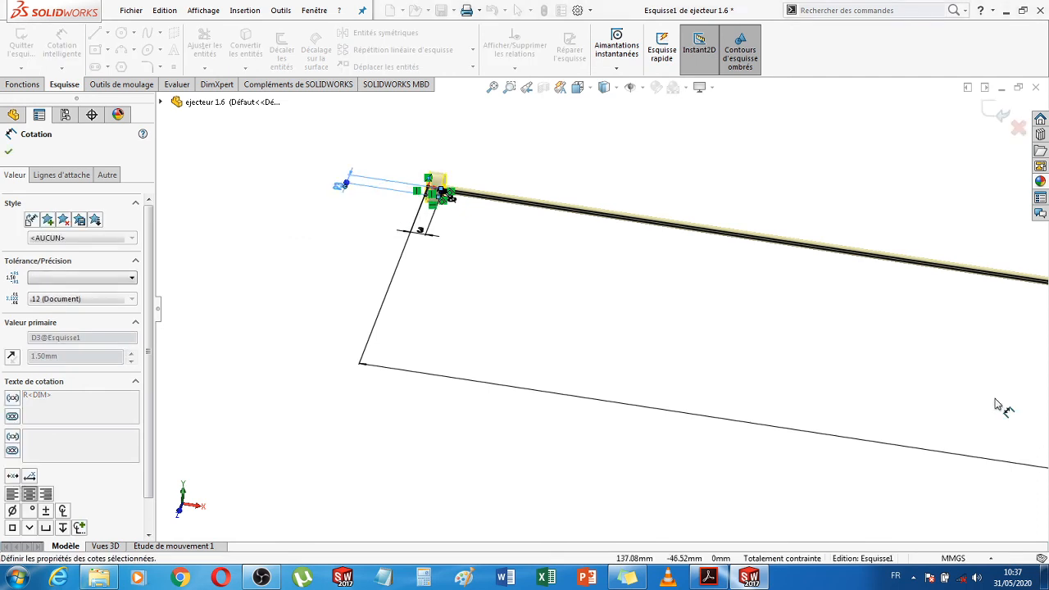
Set the shank's radius dimension at the free end of the pin to 1.5 mm
{"action": "key", "text": "f"}
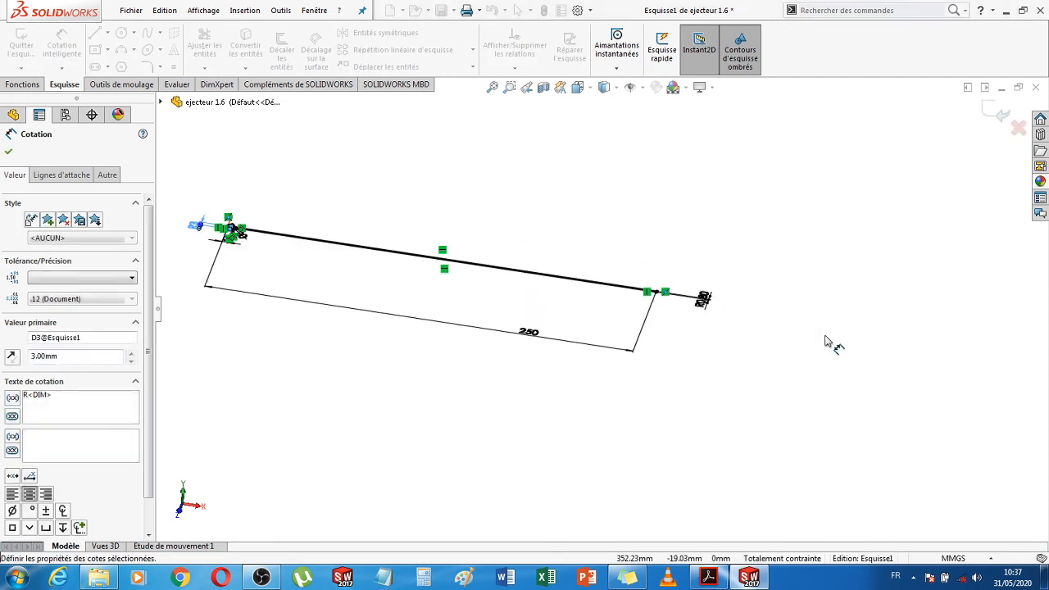
{"action": "scroll", "coordinate": [826, 342], "scroll_direction": "down", "scroll_amount": 3}
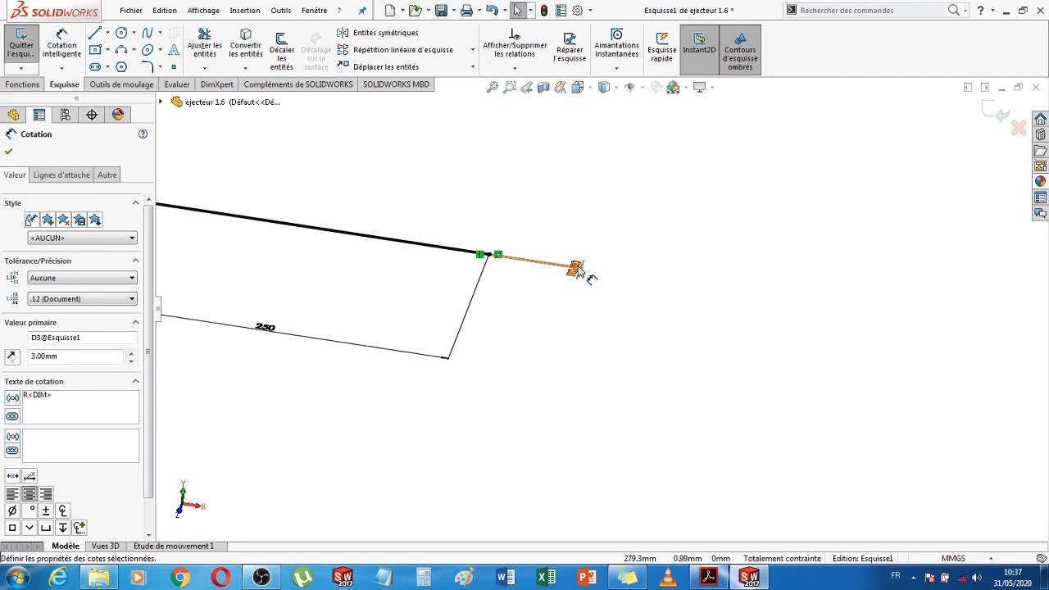
{"action": "double_click", "coordinate": [577, 270]}
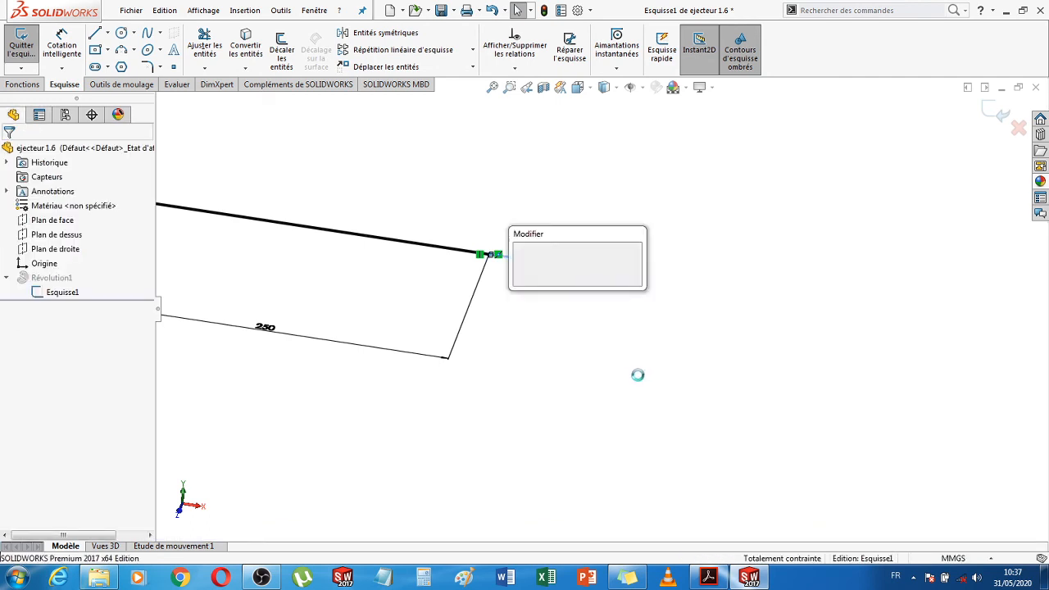
{"action": "type", "text": "1"}
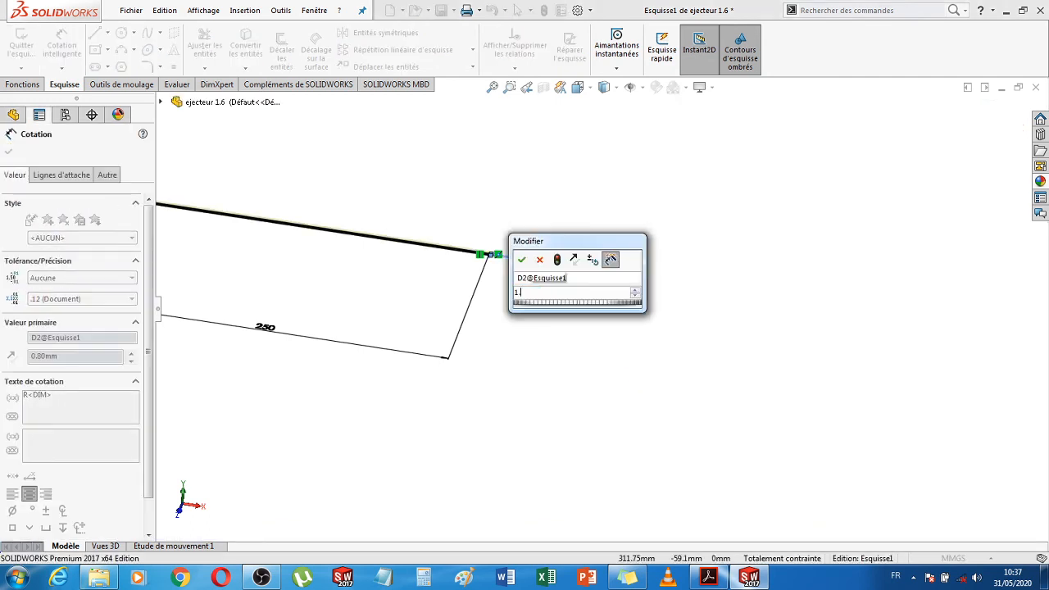
{"action": "type", "text": ".5"}
{"action": "key", "text": "Return"}
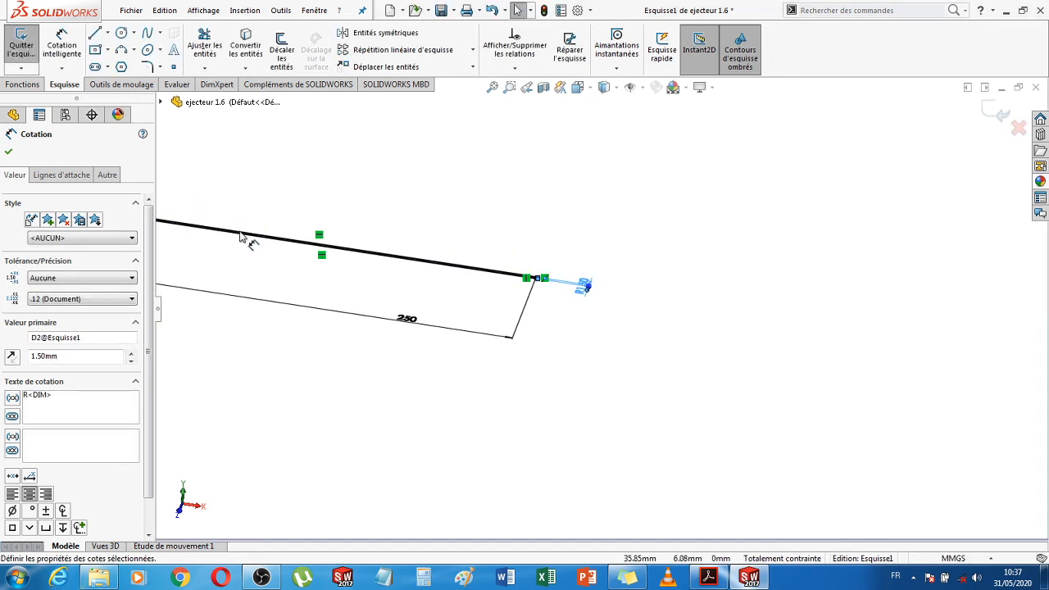
Set the radius of the sketch fillet between the pin's head and shank to 0.3 mm
{"action": "scroll", "coordinate": [246, 246], "scroll_direction": "down", "scroll_amount": 5}
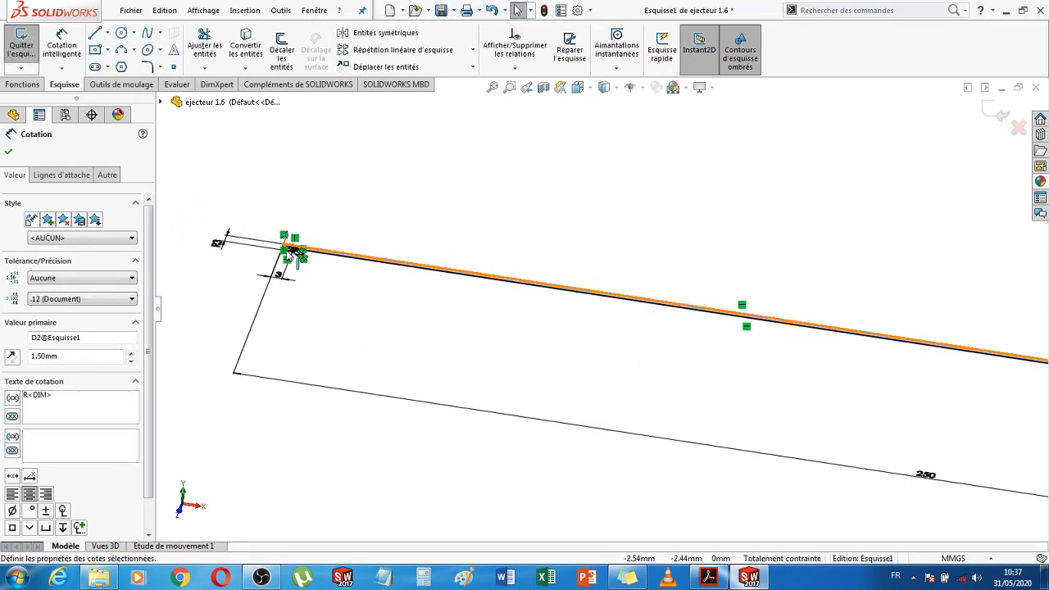
{"action": "scroll", "coordinate": [385, 287], "scroll_direction": "down", "scroll_amount": 5}
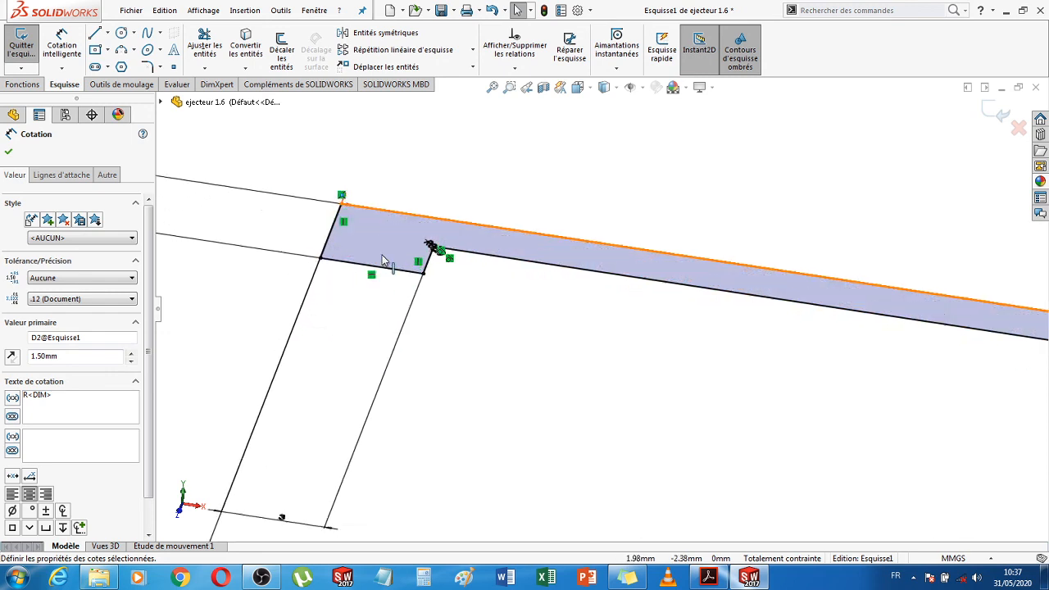
{"action": "scroll", "coordinate": [459, 262], "scroll_direction": "down", "scroll_amount": 5}
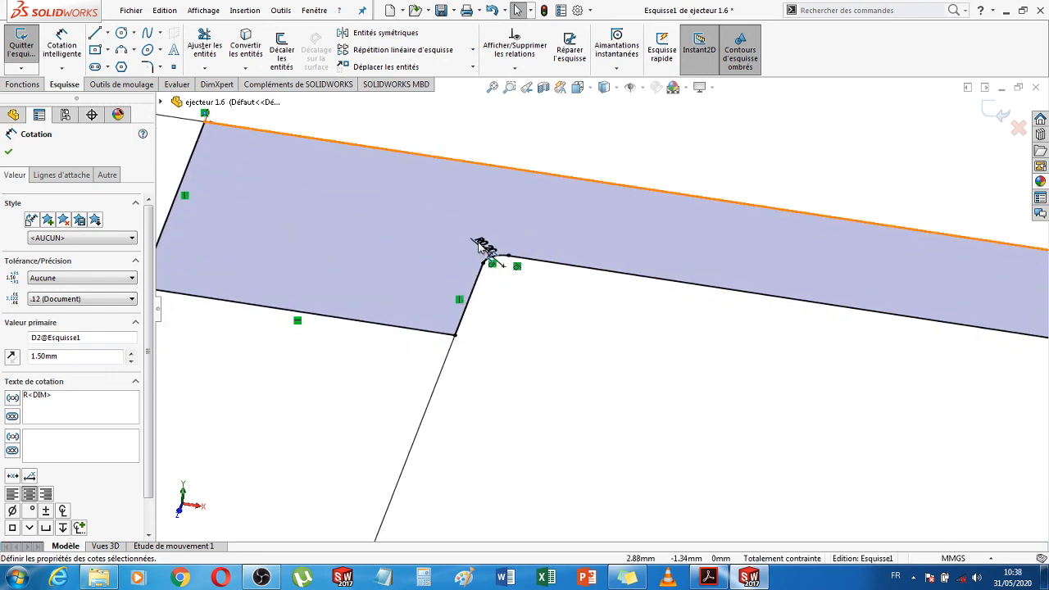
{"action": "double_click", "coordinate": [484, 244]}
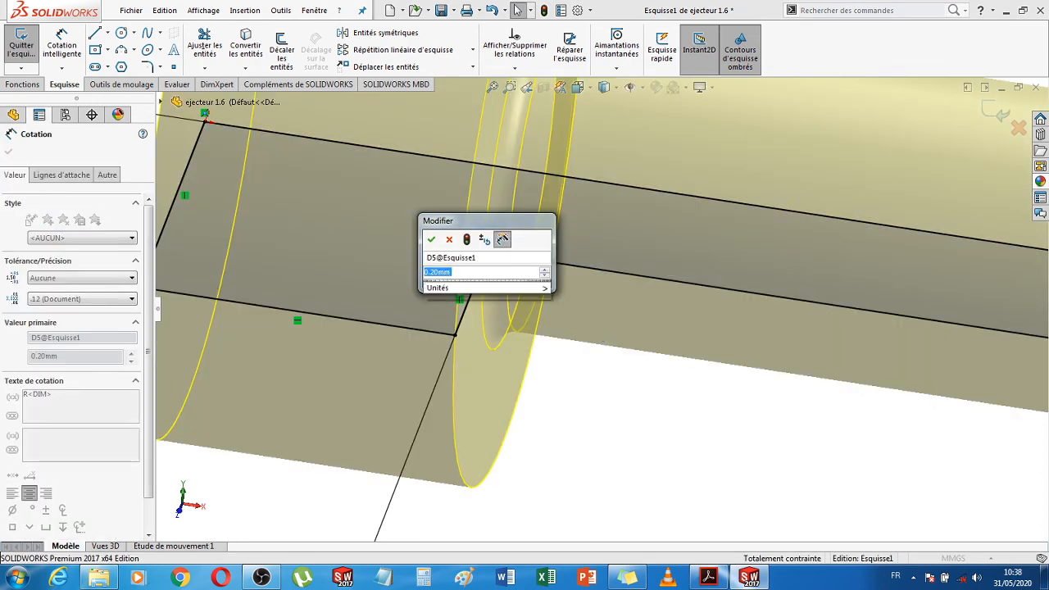
{"action": "type", "text": "0.3"}
{"action": "key", "text": "Return"}
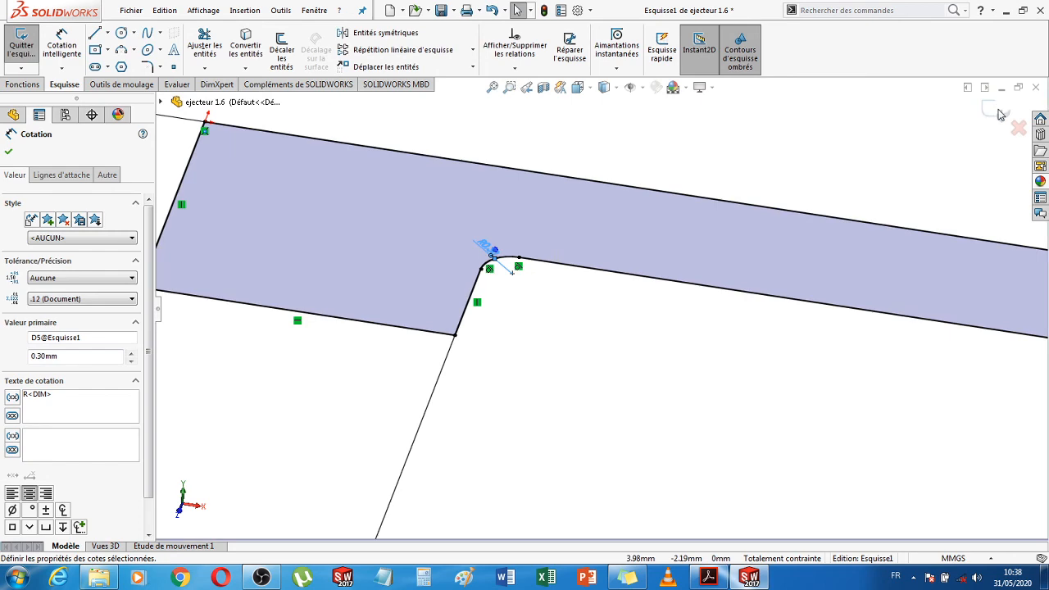
Exit the sketch to rebuild the revolved pin and inspect the whole part
{"action": "left_click", "coordinate": [997, 112]}
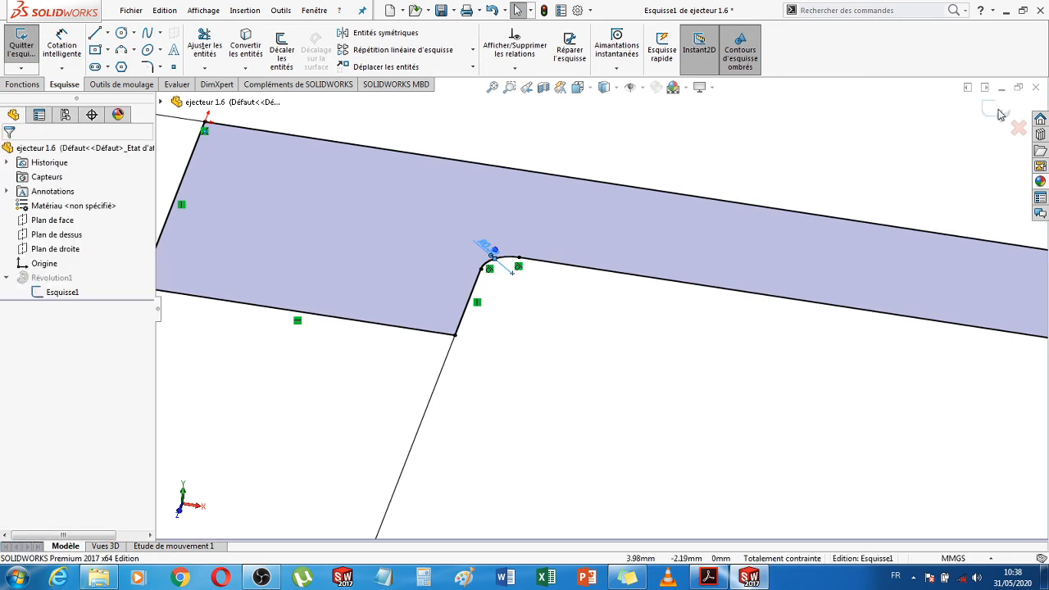
{"action": "scroll", "coordinate": [816, 218], "scroll_direction": "up", "scroll_amount": 10}
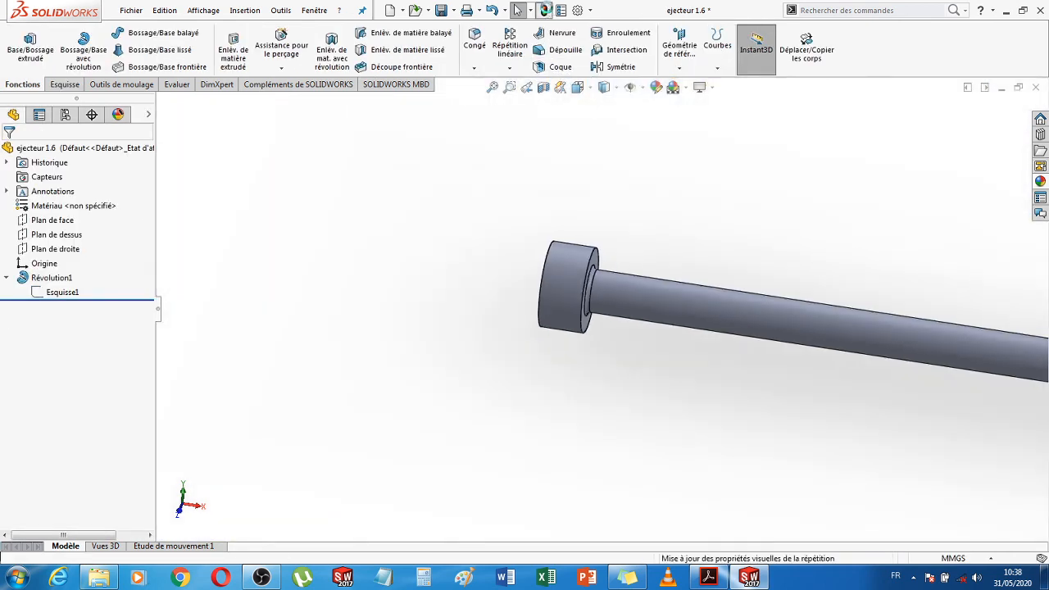
{"action": "scroll", "coordinate": [889, 254], "scroll_direction": "up", "scroll_amount": 2}
{"action": "scroll", "coordinate": [892, 255], "scroll_direction": "up", "scroll_amount": 3}
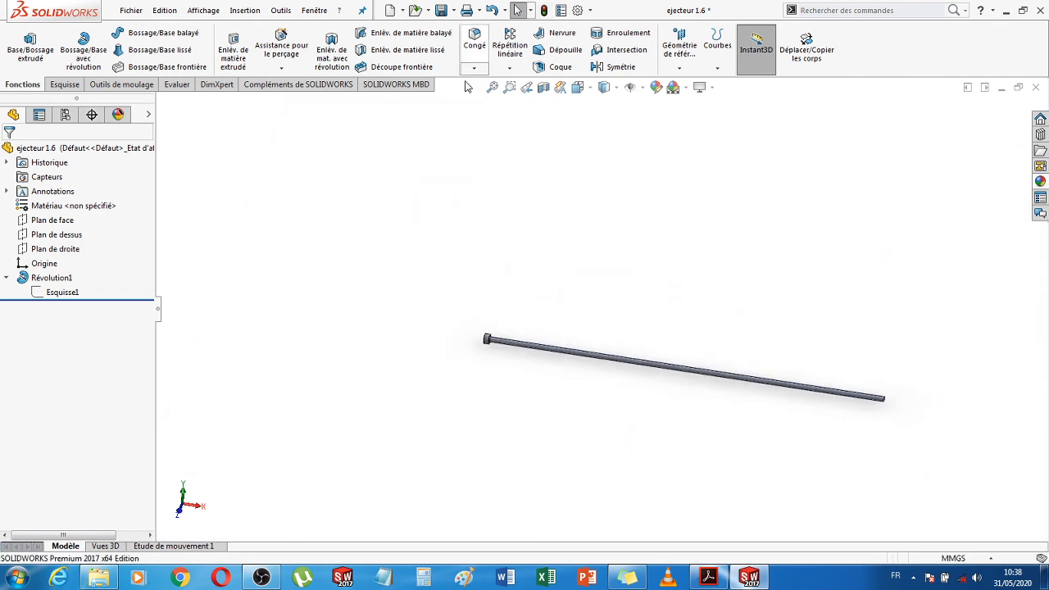
Save the modified pin as a separate part file named ejecteur 3
{"action": "left_click", "coordinate": [453, 10]}
{"action": "left_click", "coordinate": [457, 45]}
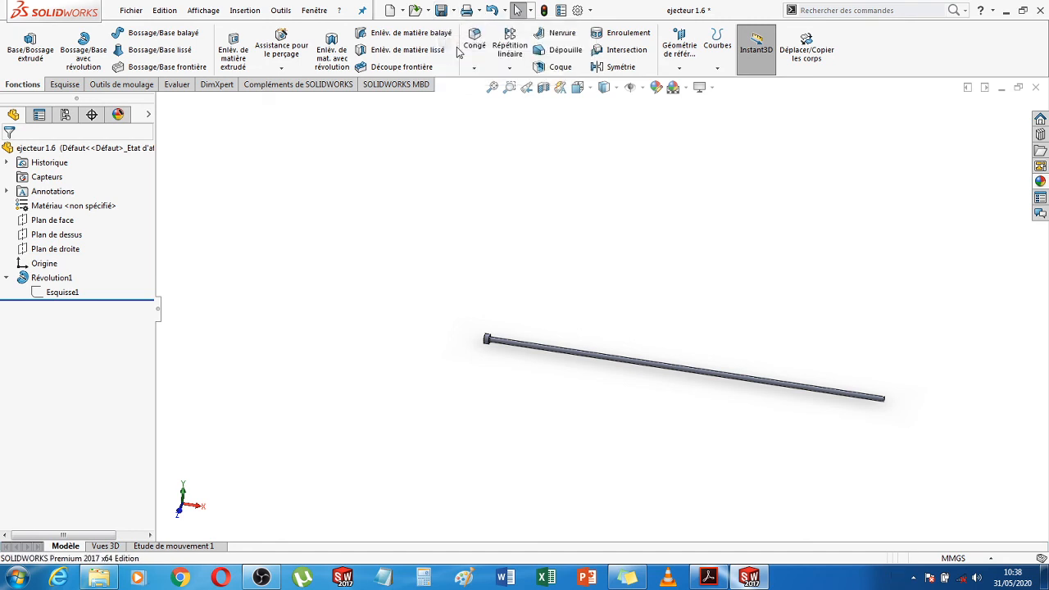
{"action": "left_click", "coordinate": [557, 246]}
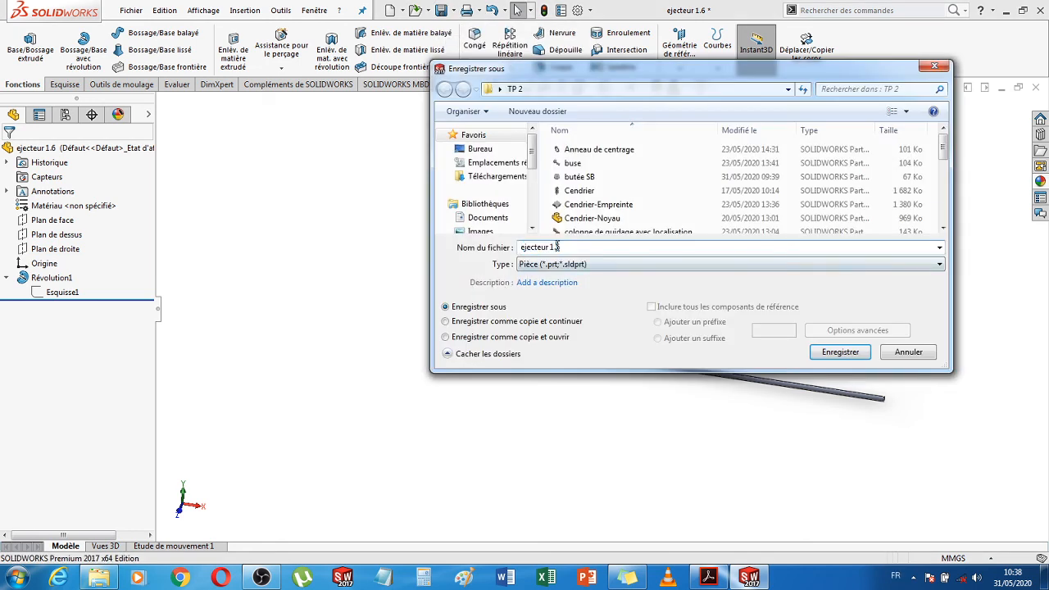
{"action": "key", "text": "BackSpace"}
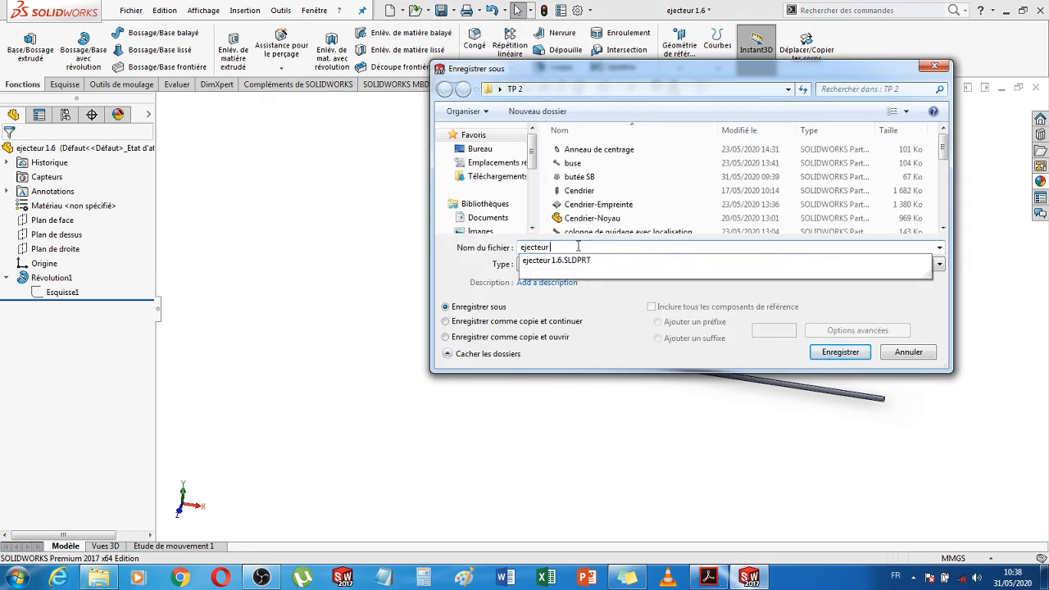
{"action": "type", "text": "8"}
{"action": "key", "text": "Return"}
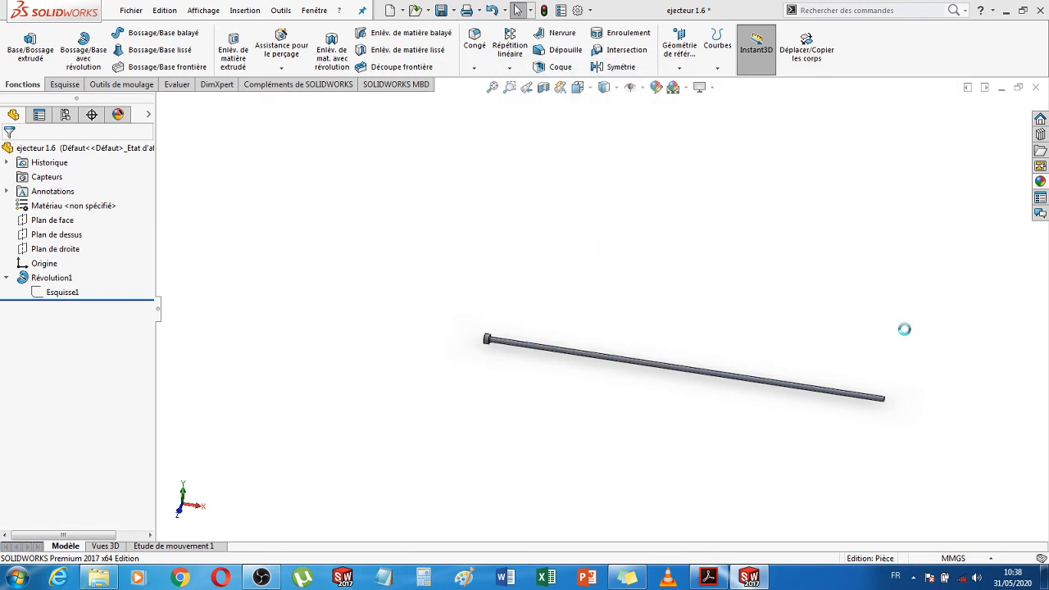
Switch to the DME catalogue PDF and examine the AH ejector pin table and the PCM core pin table and drawing
{"action": "mouse_move", "coordinate": [720, 580]}
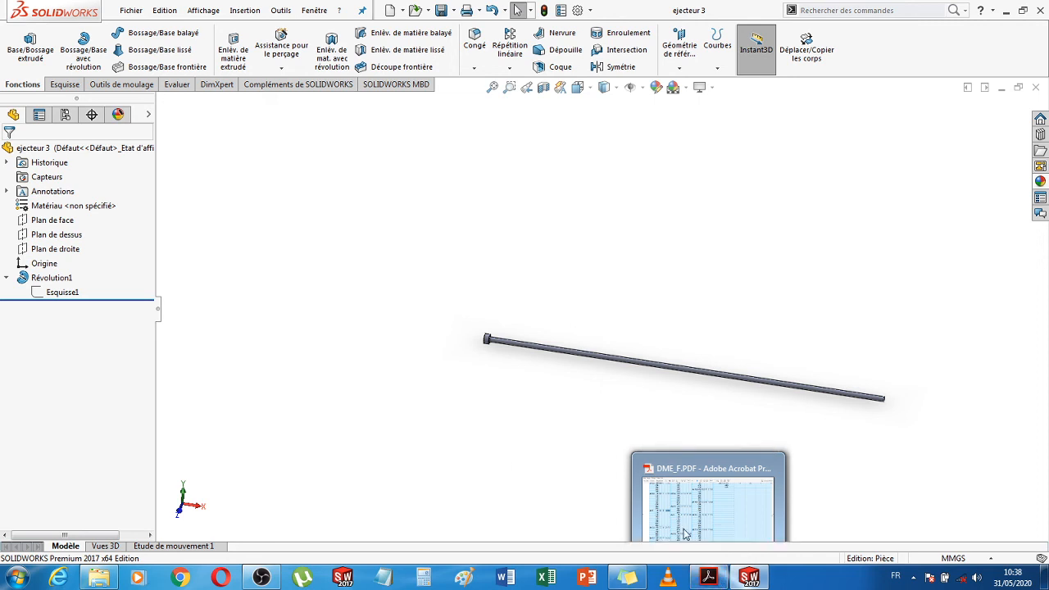
{"action": "left_click", "coordinate": [710, 579]}
{"action": "scroll", "coordinate": [350, 371], "scroll_direction": "down", "scroll_amount": 1}
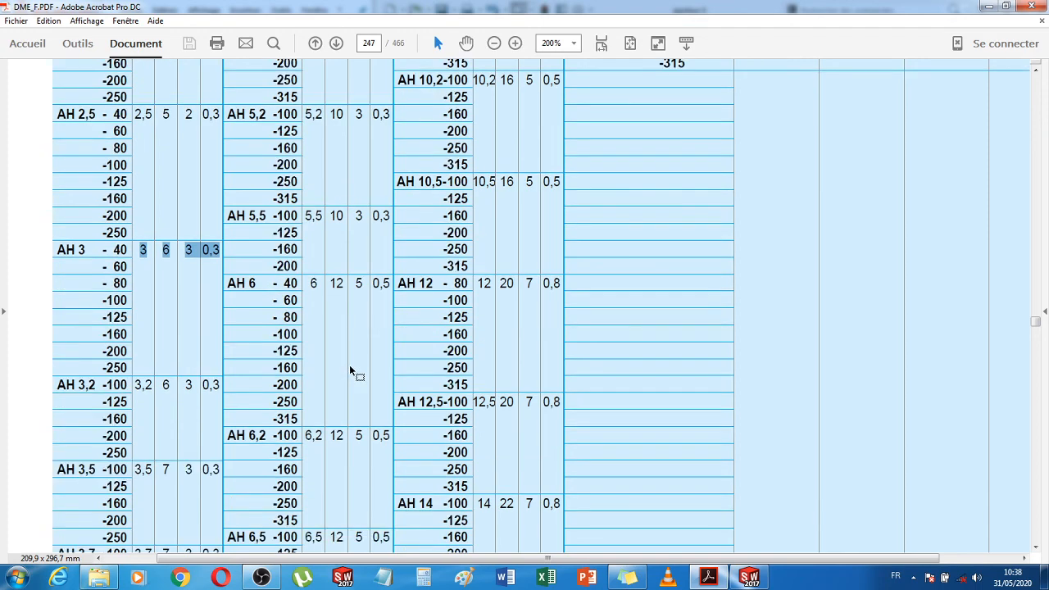
{"action": "scroll", "coordinate": [352, 304], "scroll_direction": "up", "scroll_amount": 4}
{"action": "scroll", "coordinate": [653, 304], "scroll_direction": "down", "scroll_amount": 12}
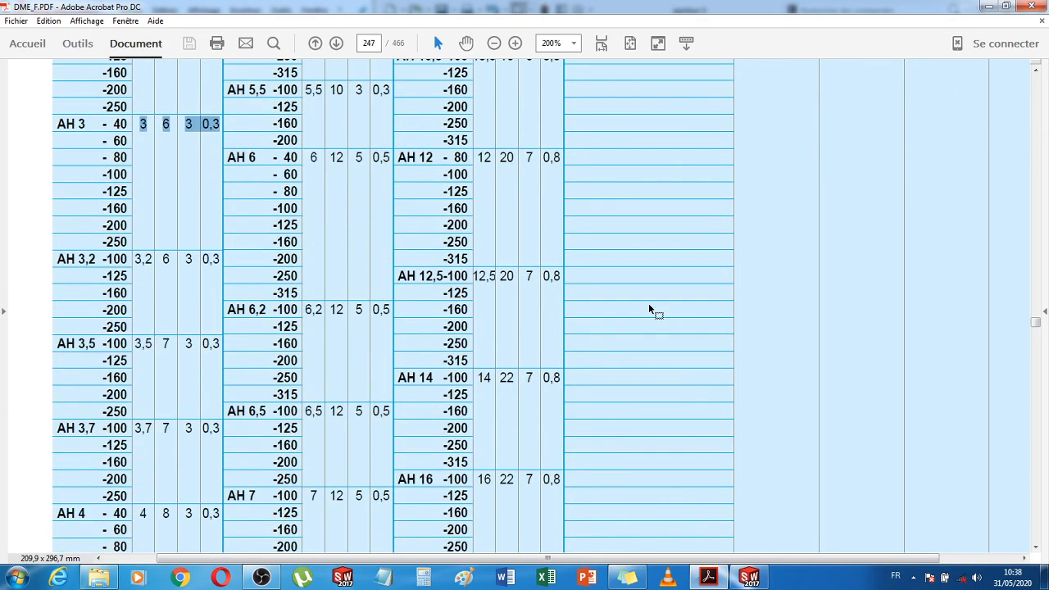
{"action": "scroll", "coordinate": [648, 309], "scroll_direction": "down", "scroll_amount": 15}
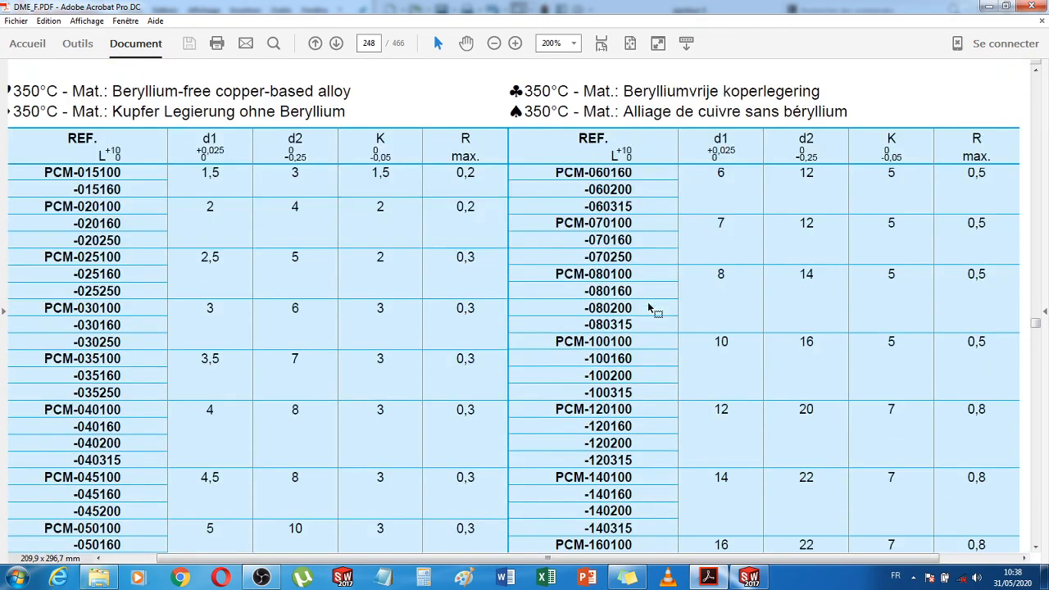
{"action": "scroll", "coordinate": [735, 298], "scroll_direction": "down", "scroll_amount": 6}
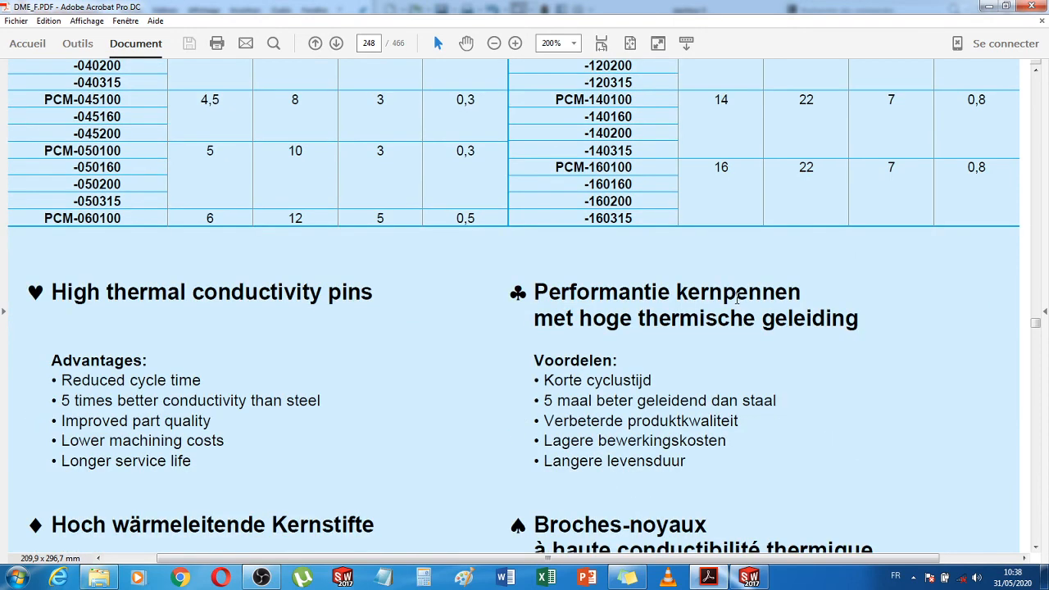
{"action": "scroll", "coordinate": [736, 297], "scroll_direction": "up", "scroll_amount": 5}
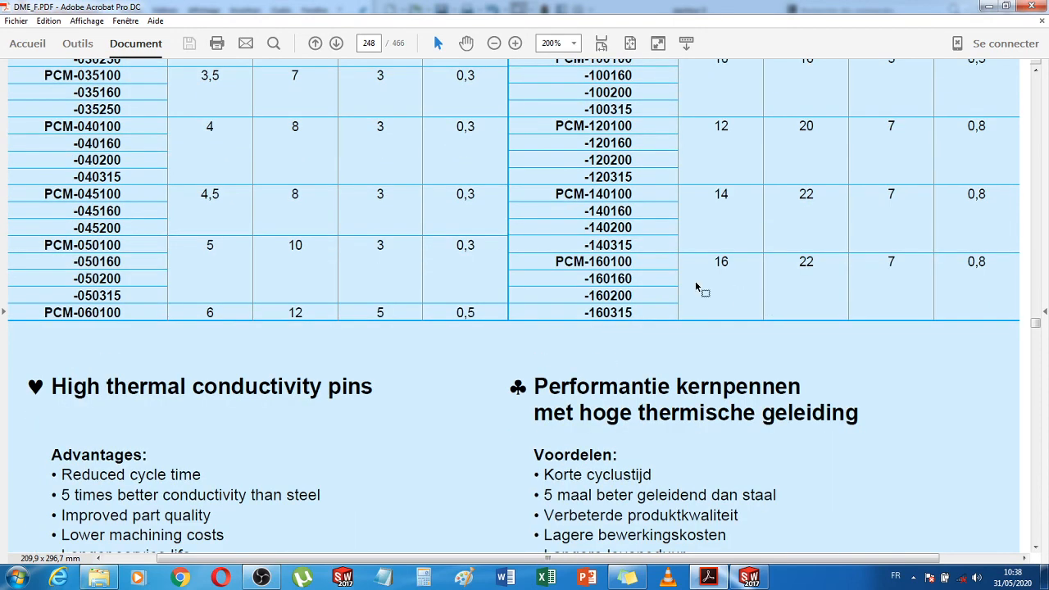
{"action": "scroll", "coordinate": [719, 275], "scroll_direction": "up", "scroll_amount": 18}
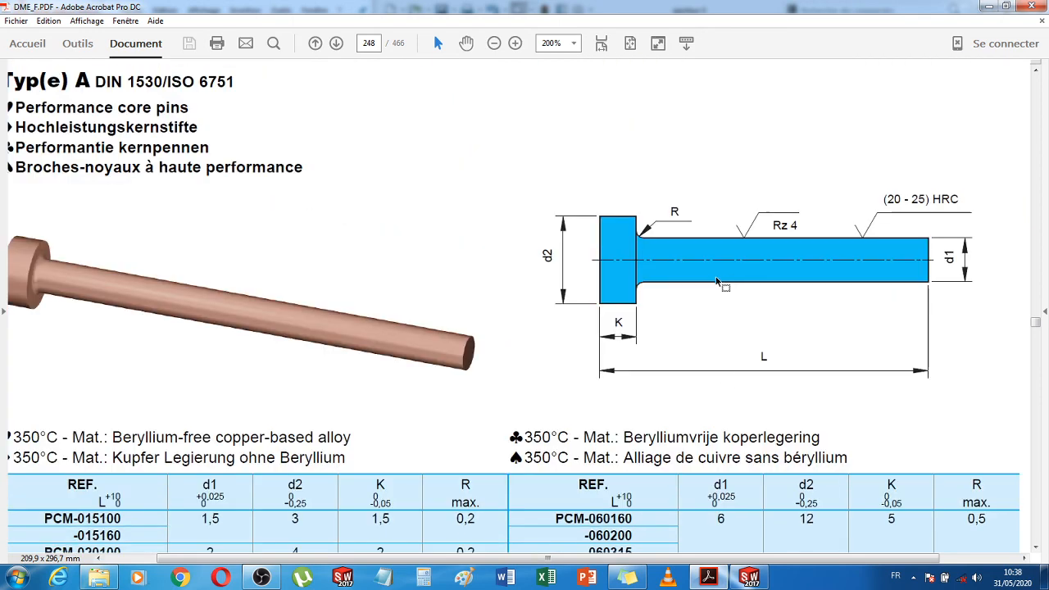
Return to SOLIDWORKS and edit the revolve's sketch, setting the pin's overall length to 188 mm and its shank radius to 9 mm
{"action": "left_click", "coordinate": [749, 578]}
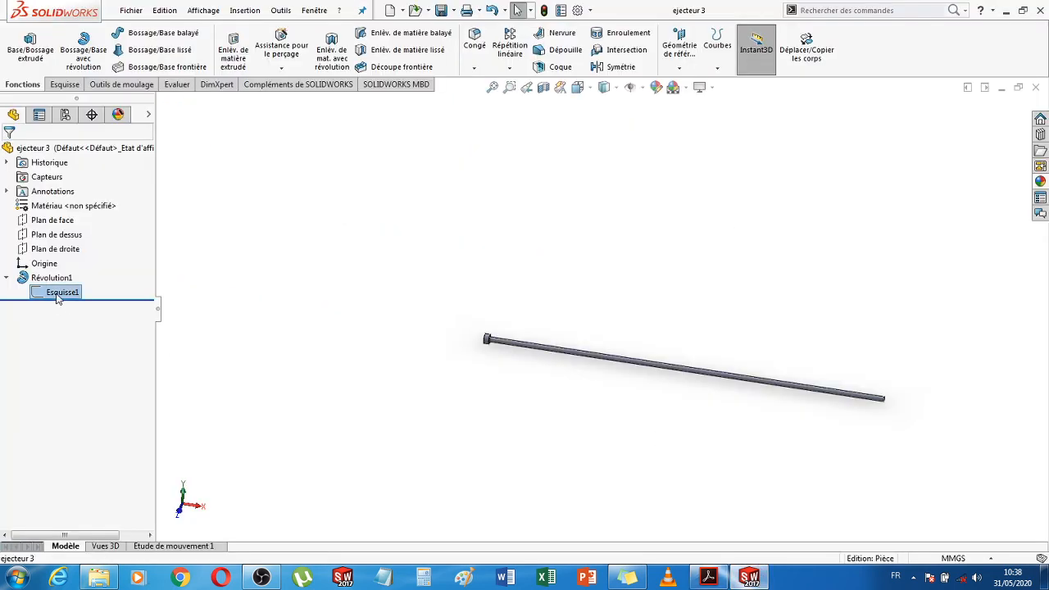
{"action": "left_click", "coordinate": [62, 292]}
{"action": "left_click", "coordinate": [65, 256]}
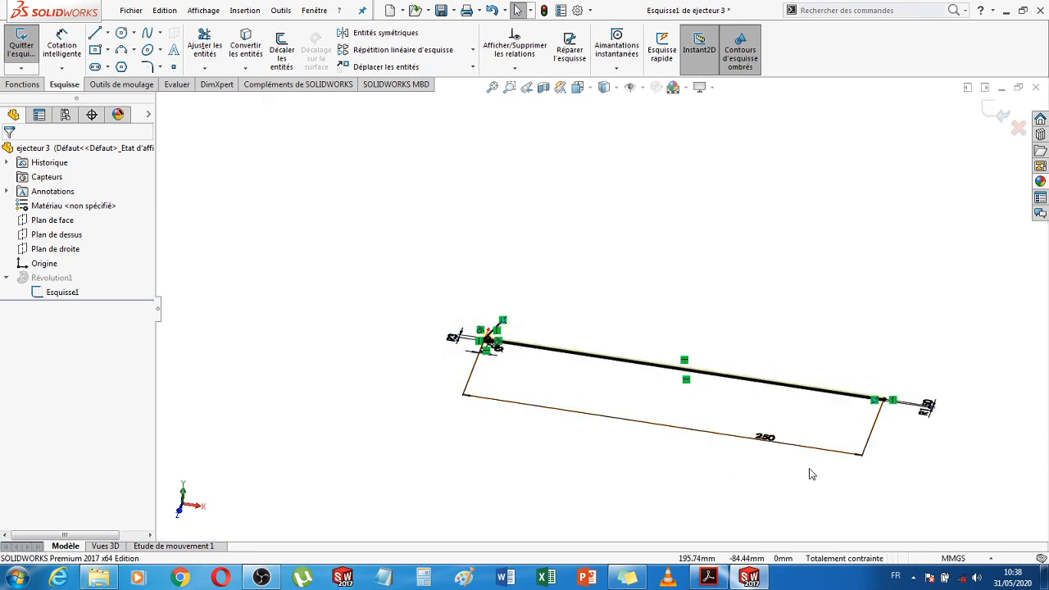
{"action": "double_click", "coordinate": [765, 437]}
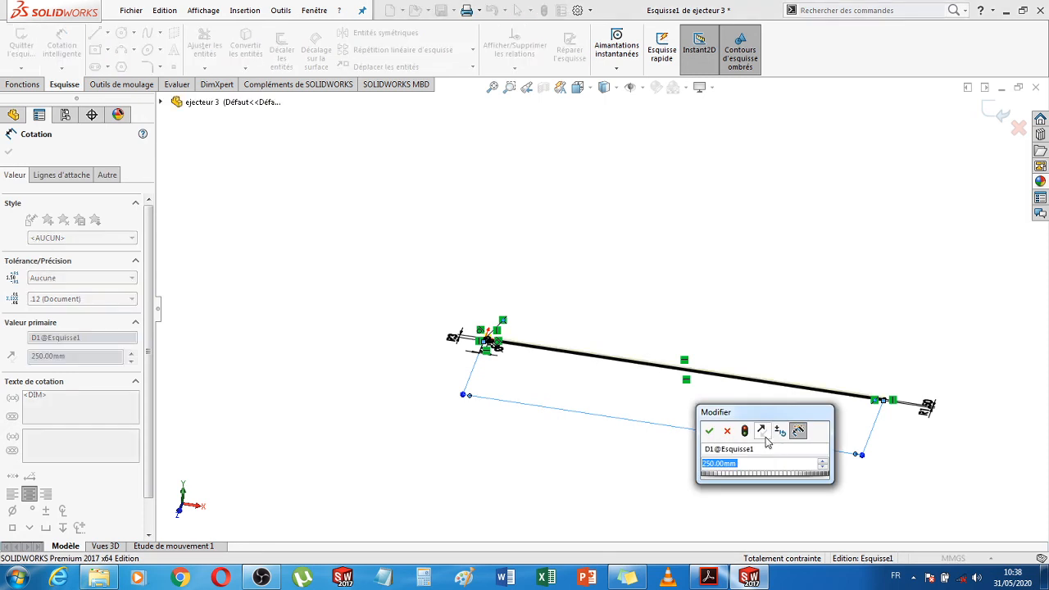
{"action": "type", "text": "188"}
{"action": "key", "text": "Return"}
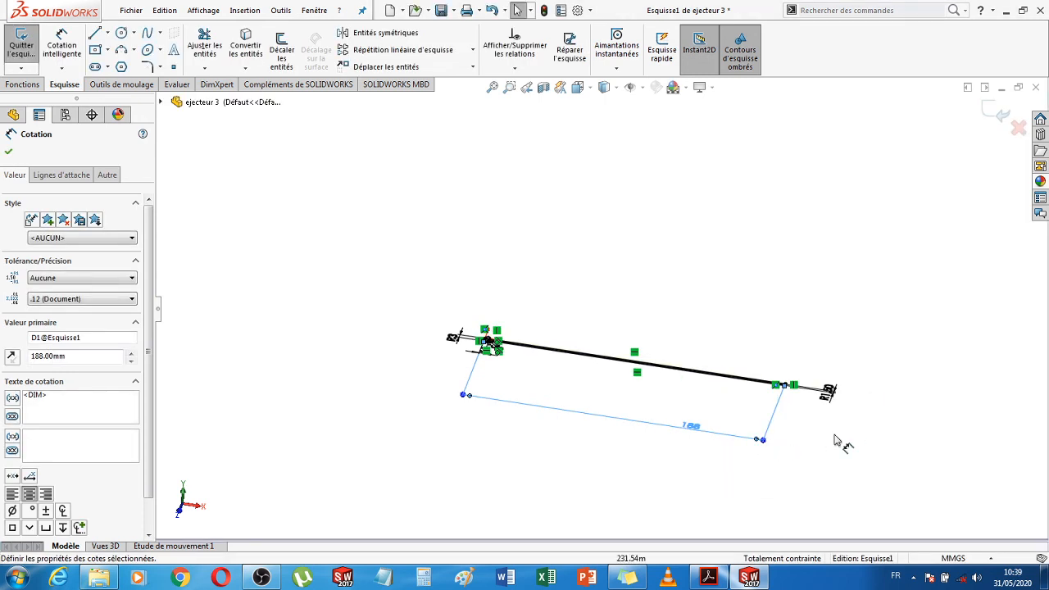
{"action": "double_click", "coordinate": [830, 393]}
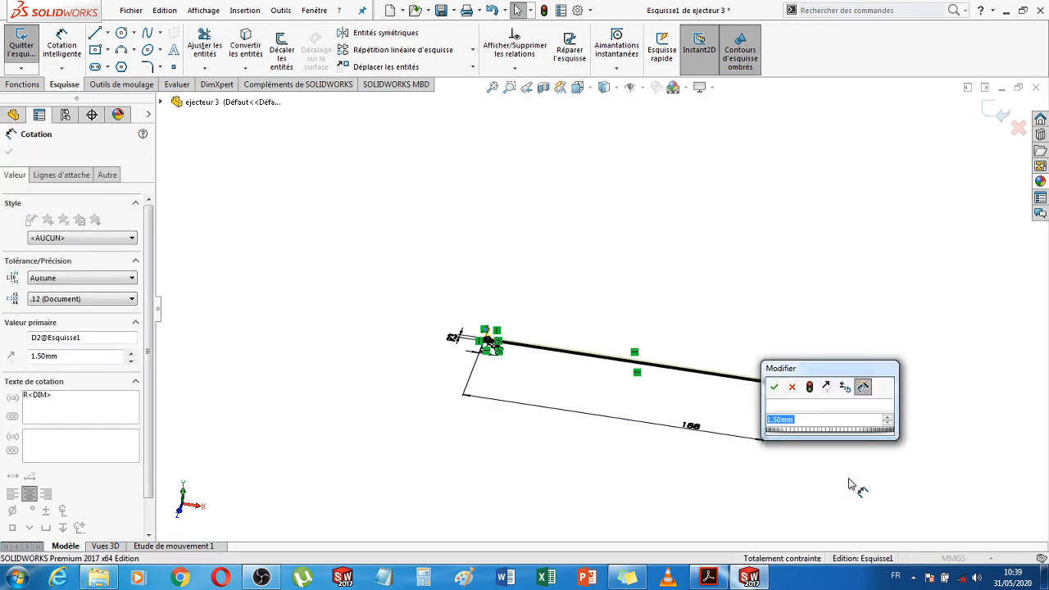
{"action": "key", "text": "Return"}
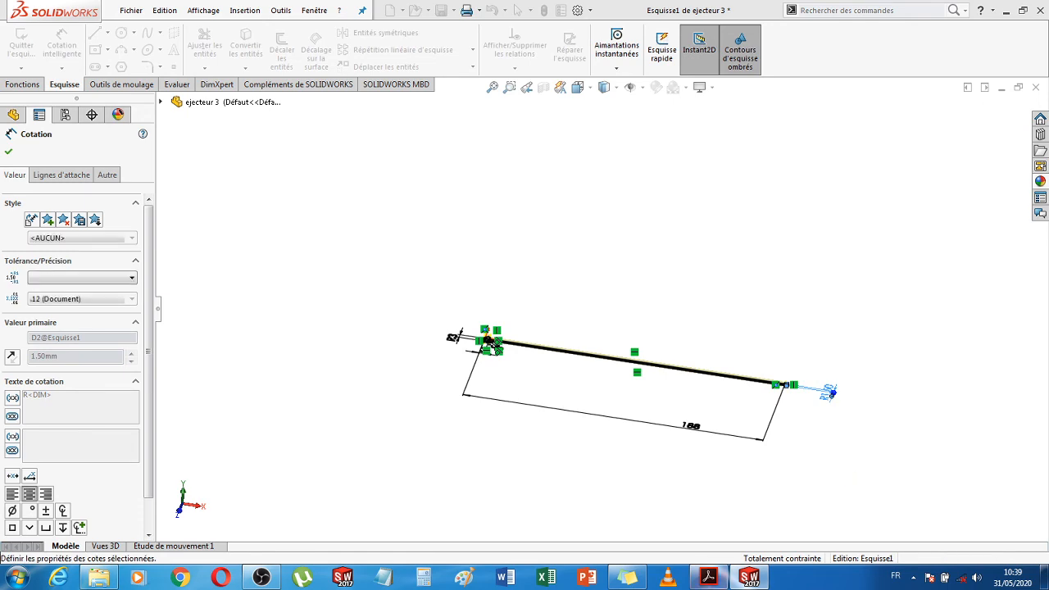
Switch to the DME catalogue PDF and go to the N 4545 mould base page through the N-plates index
{"action": "key", "text": "alt+Tab"}
{"action": "left_click_drag", "start_coordinate": [1036, 326], "coordinate": [1034, 78]}
{"action": "left_click", "coordinate": [590, 275]}
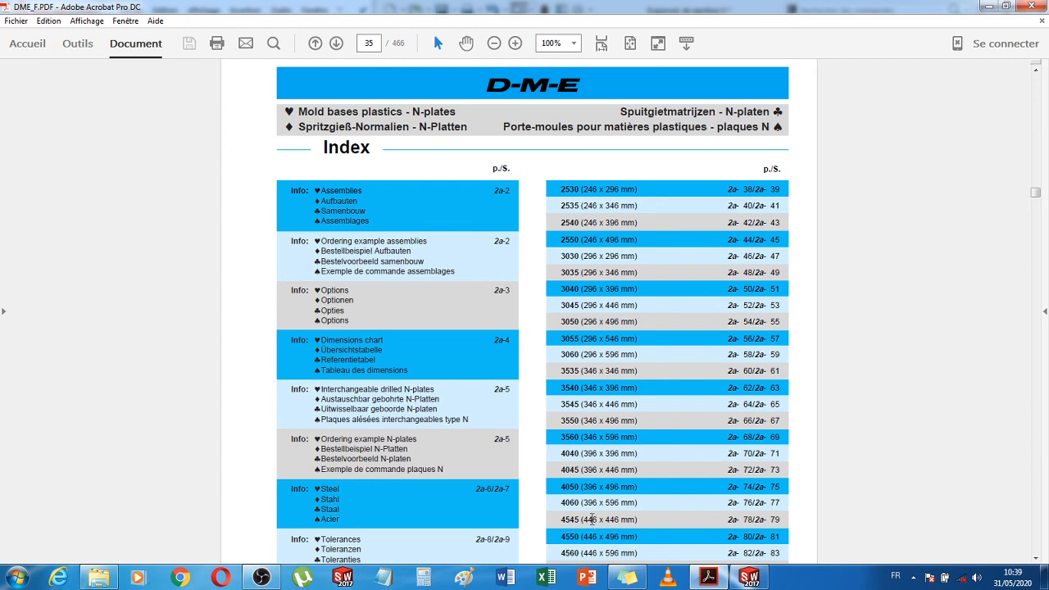
{"action": "left_click", "coordinate": [590, 522]}
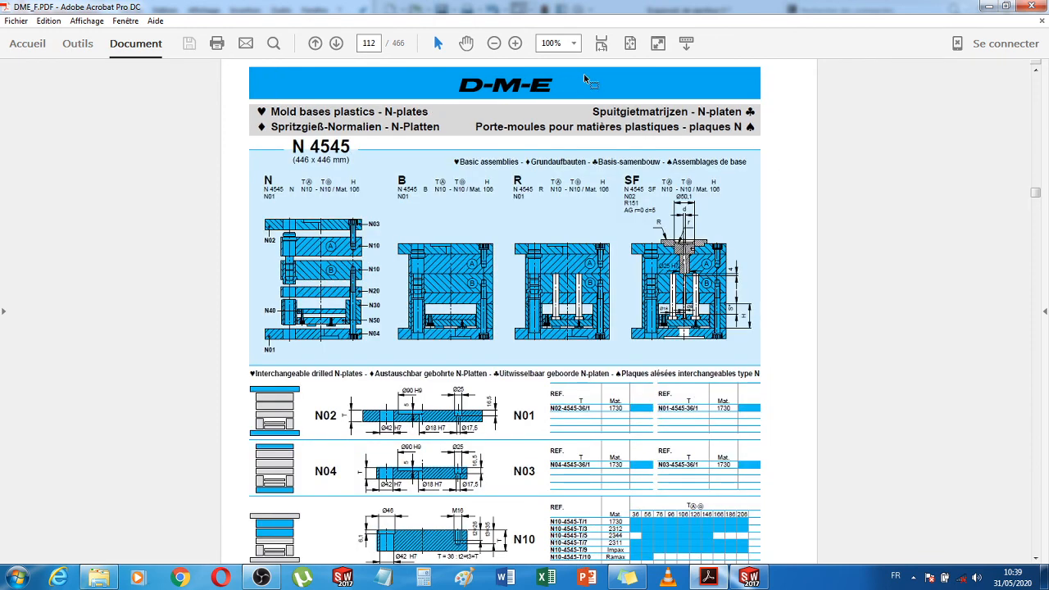
Enlarge the SF basic assembly drawing of mould base N 4545 and examine the pin diameters and lengths in its section view
{"action": "left_click", "coordinate": [602, 43]}
{"action": "scroll", "coordinate": [753, 461], "scroll_direction": "down", "scroll_amount": 3}
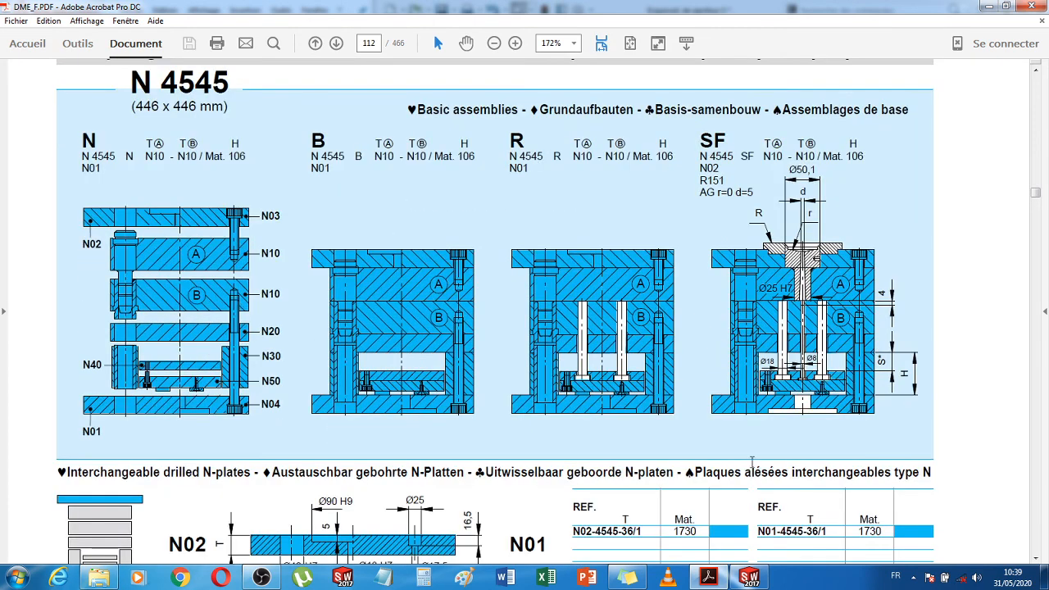
{"action": "left_click", "coordinate": [516, 46]}
{"action": "left_click", "coordinate": [516, 45]}
{"action": "left_click", "coordinate": [517, 45]}
{"action": "left_click", "coordinate": [517, 45]}
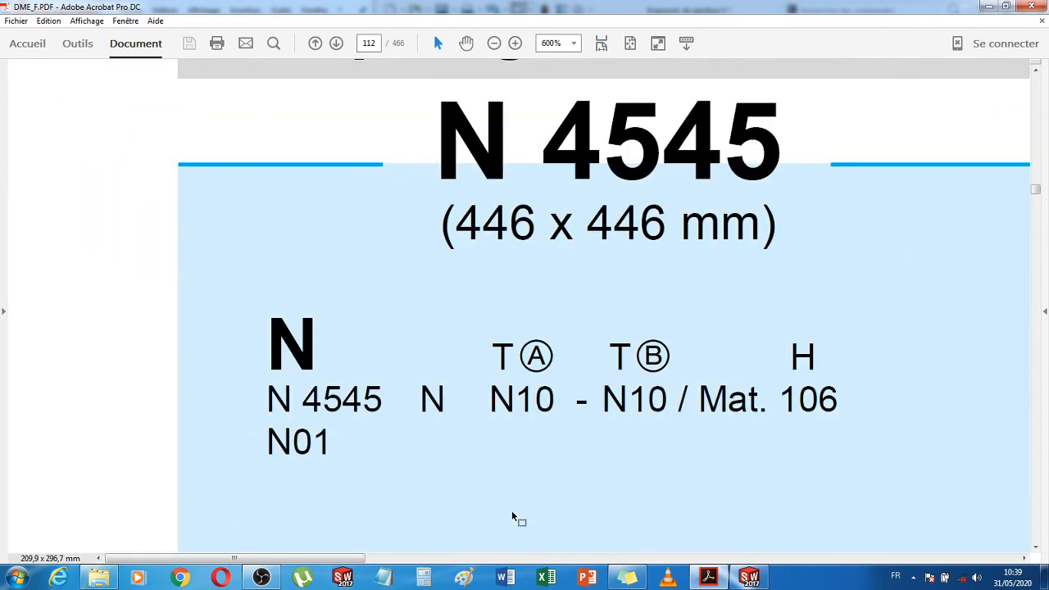
{"action": "left_click_drag", "start_coordinate": [328, 559], "coordinate": [955, 562]}
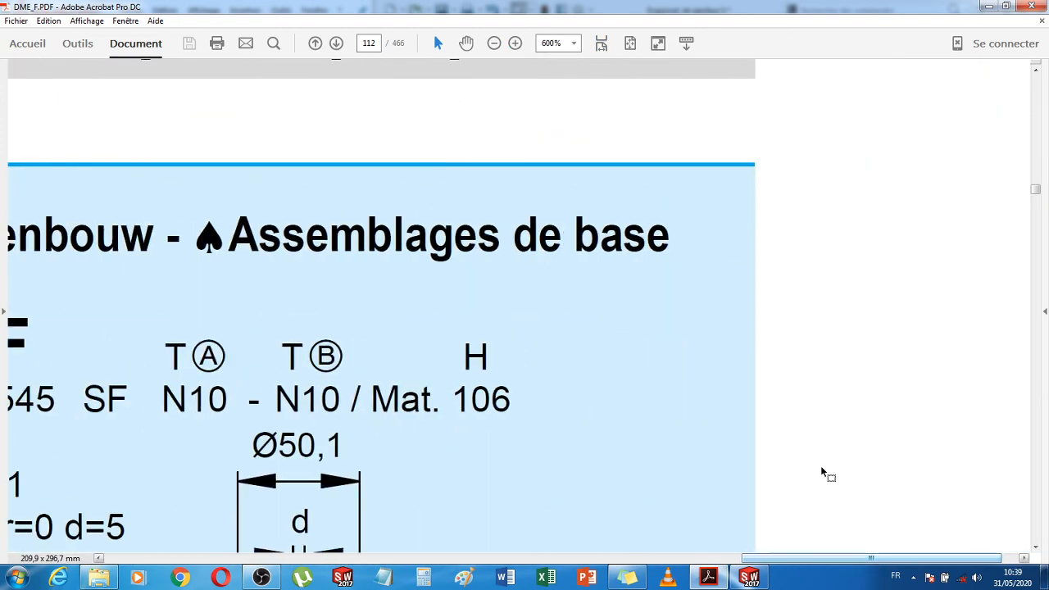
{"action": "scroll", "coordinate": [569, 451], "scroll_direction": "up", "scroll_amount": 8}
{"action": "scroll", "coordinate": [566, 444], "scroll_direction": "down", "scroll_amount": 20}
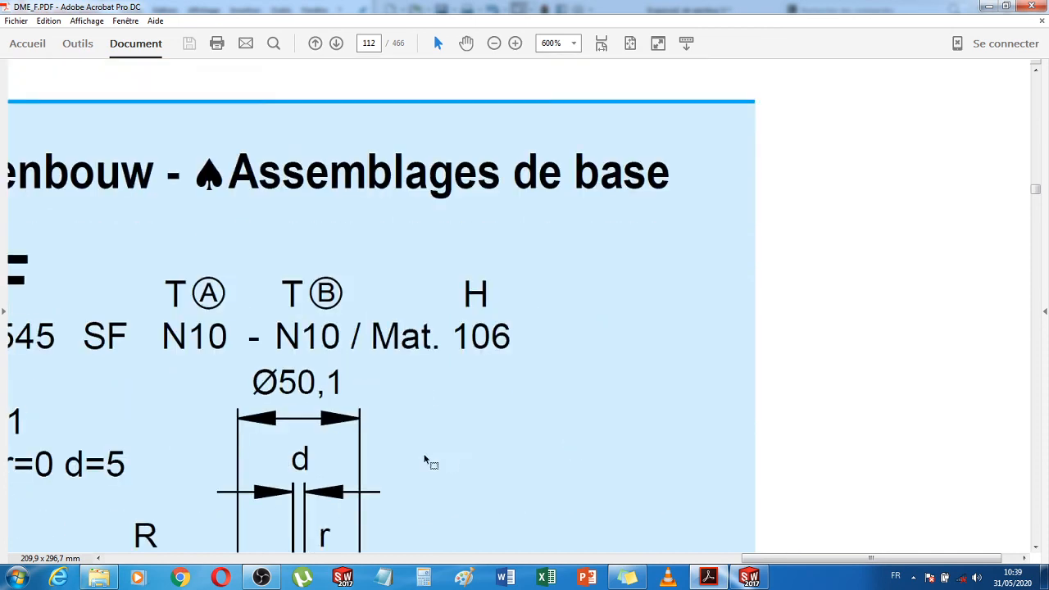
{"action": "scroll", "coordinate": [419, 455], "scroll_direction": "down", "scroll_amount": 4}
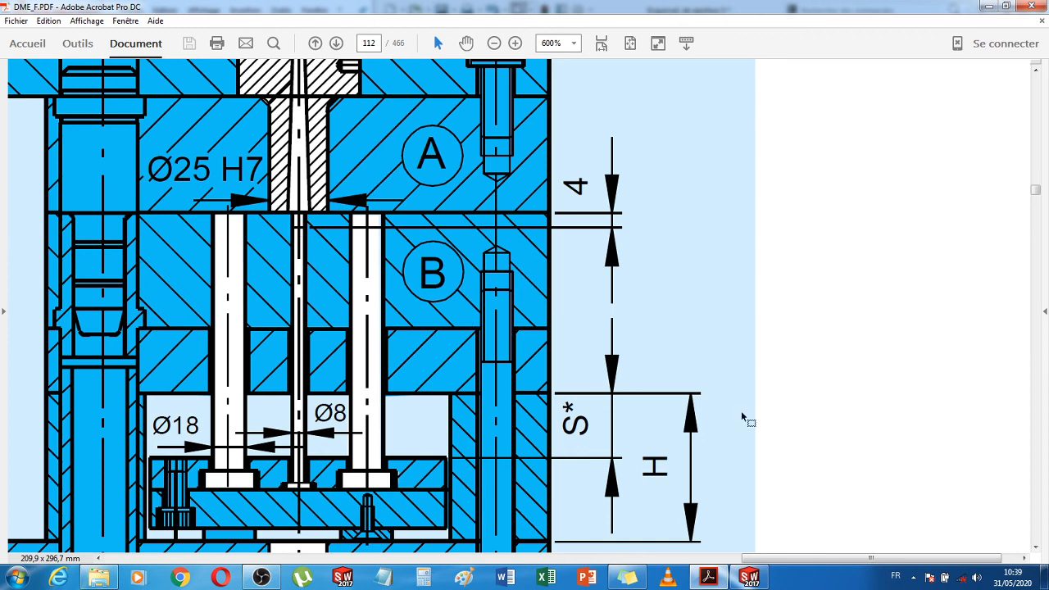
Return to SOLIDWORKS and set the radius dimension of the pin's head to 13 mm
{"action": "left_click", "coordinate": [753, 579]}
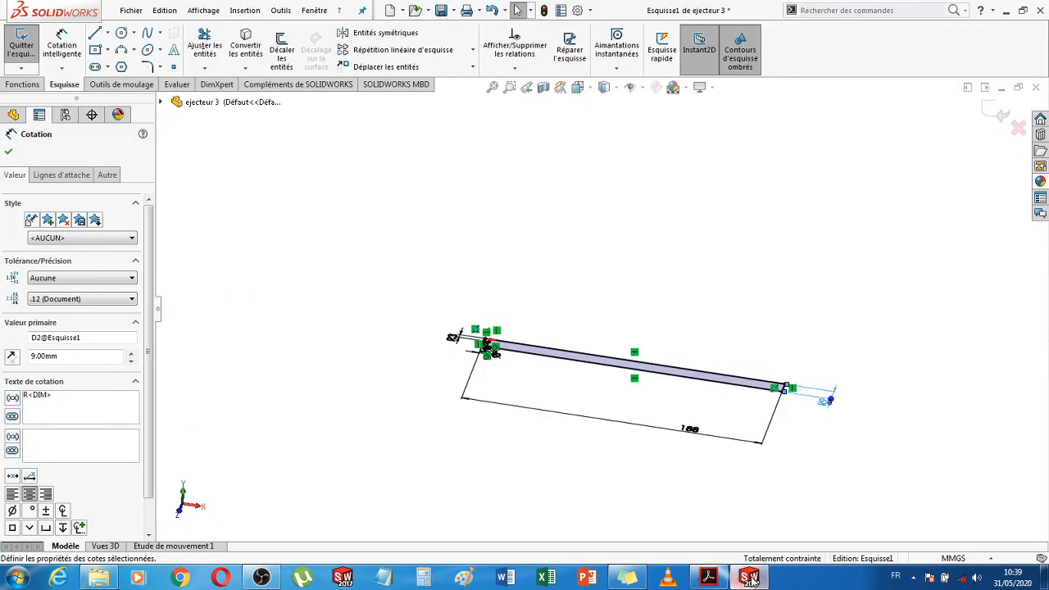
{"action": "scroll", "coordinate": [823, 416], "scroll_direction": "down", "scroll_amount": 3}
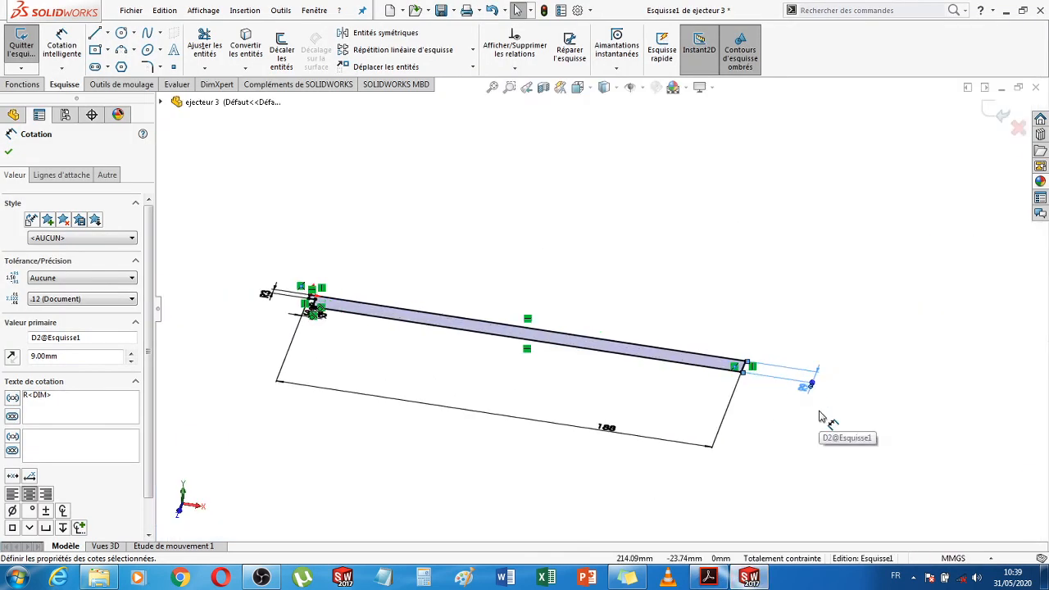
{"action": "scroll", "coordinate": [823, 416], "scroll_direction": "down", "scroll_amount": 4}
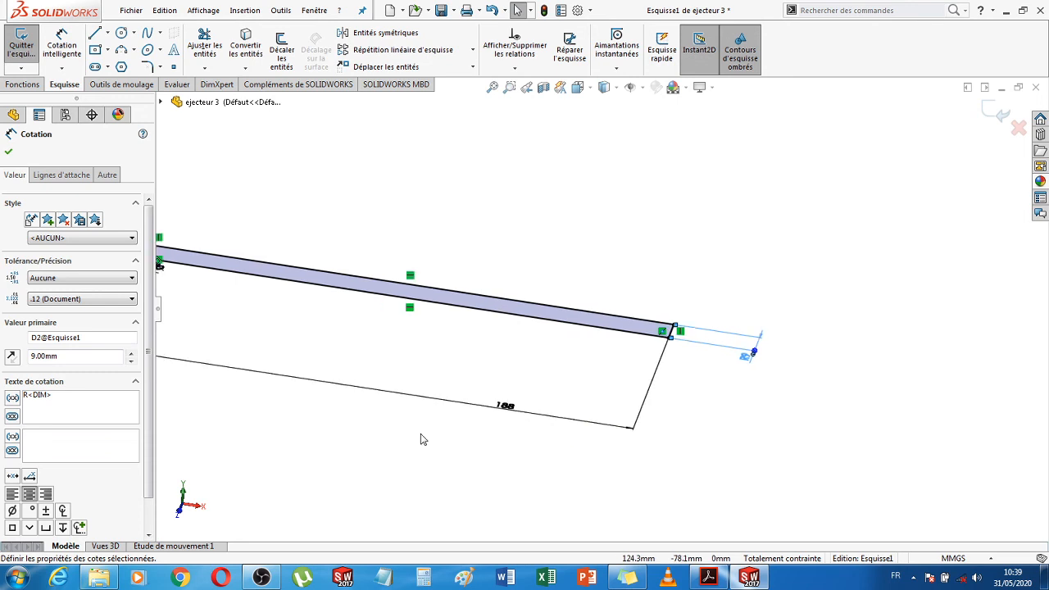
{"action": "scroll", "coordinate": [421, 436], "scroll_direction": "up", "scroll_amount": 4}
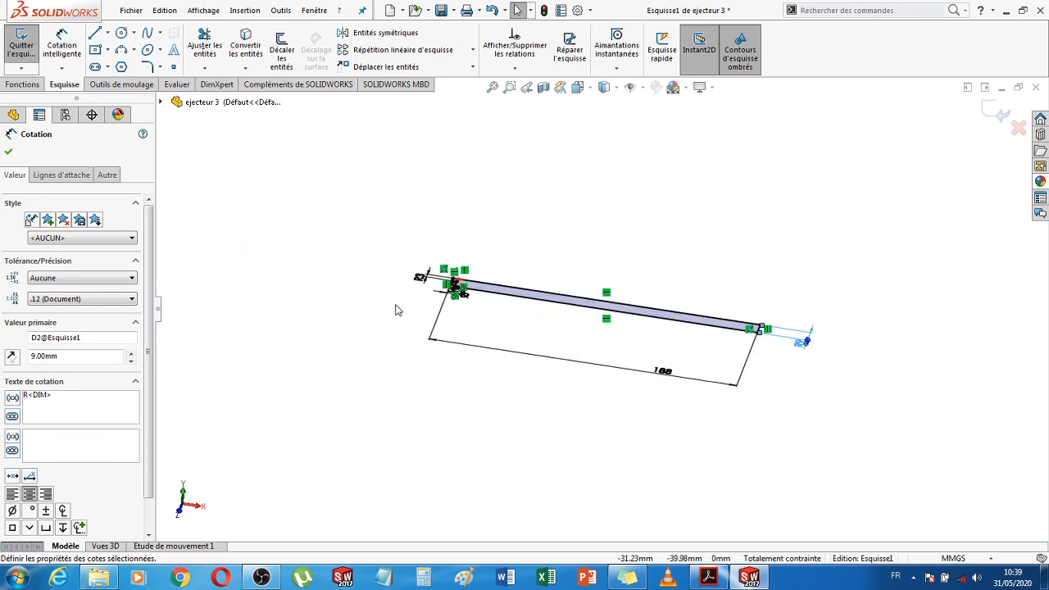
{"action": "scroll", "coordinate": [422, 308], "scroll_direction": "down", "scroll_amount": 5}
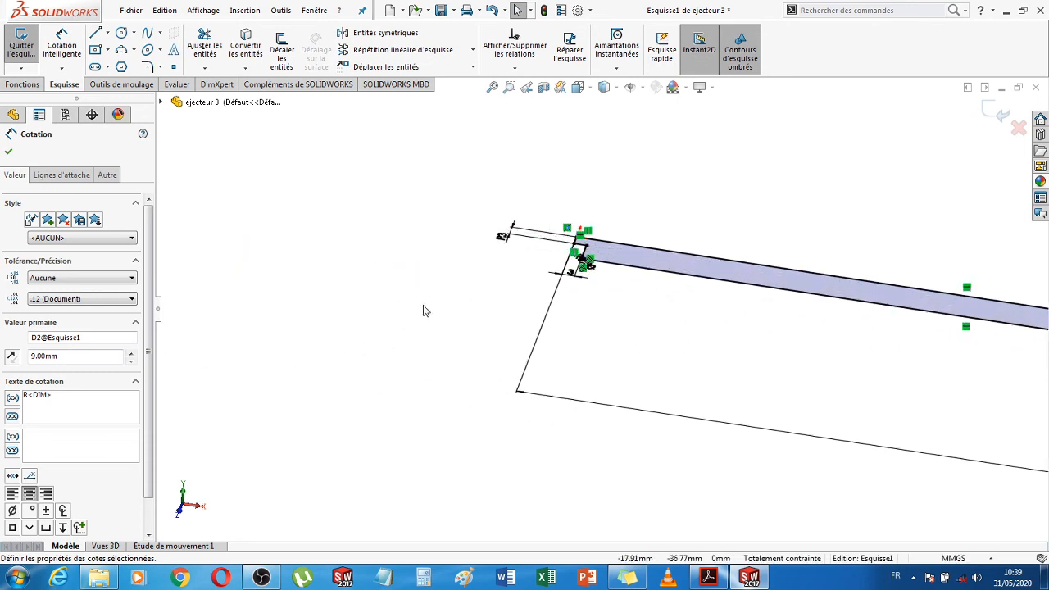
{"action": "scroll", "coordinate": [423, 311], "scroll_direction": "down", "scroll_amount": 1}
{"action": "double_click", "coordinate": [537, 224]}
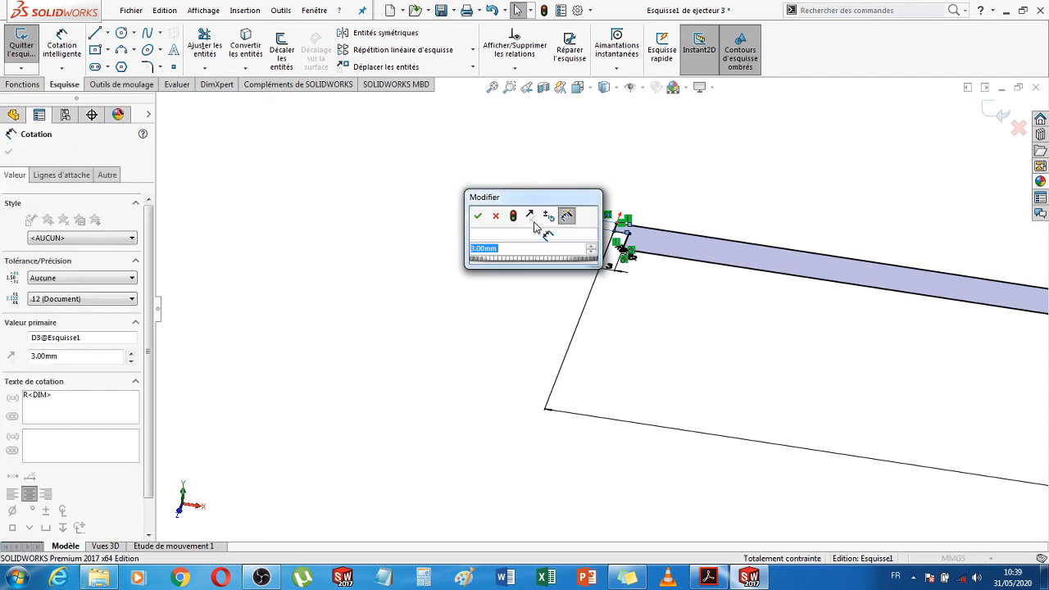
{"action": "type", "text": "1.5"}
{"action": "key", "text": "Return"}
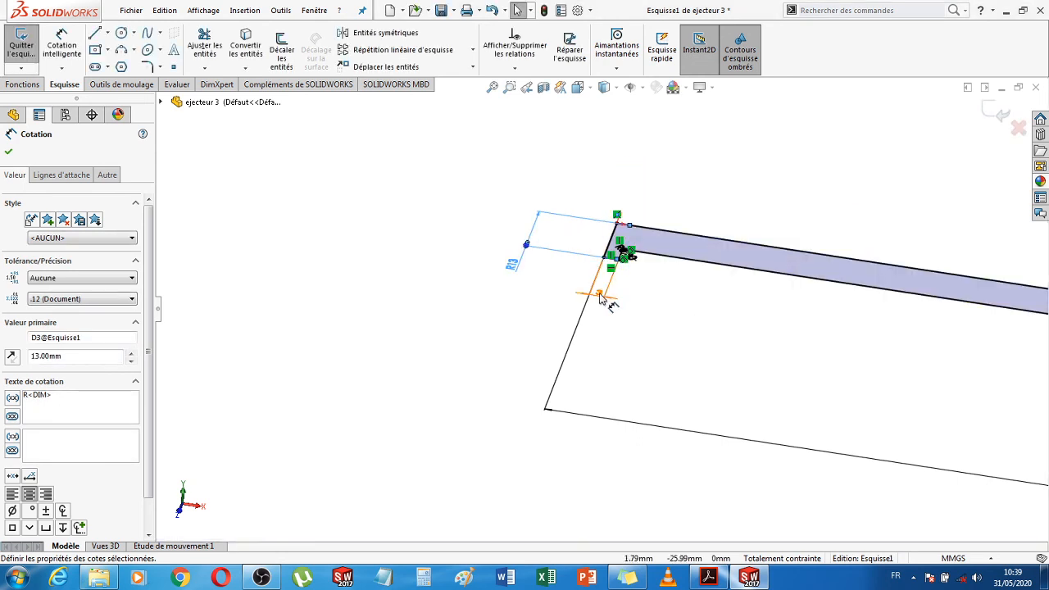
Set the thickness dimension of the pin's head to 7 mm
{"action": "left_click", "coordinate": [602, 299]}
{"action": "left_click", "coordinate": [600, 293]}
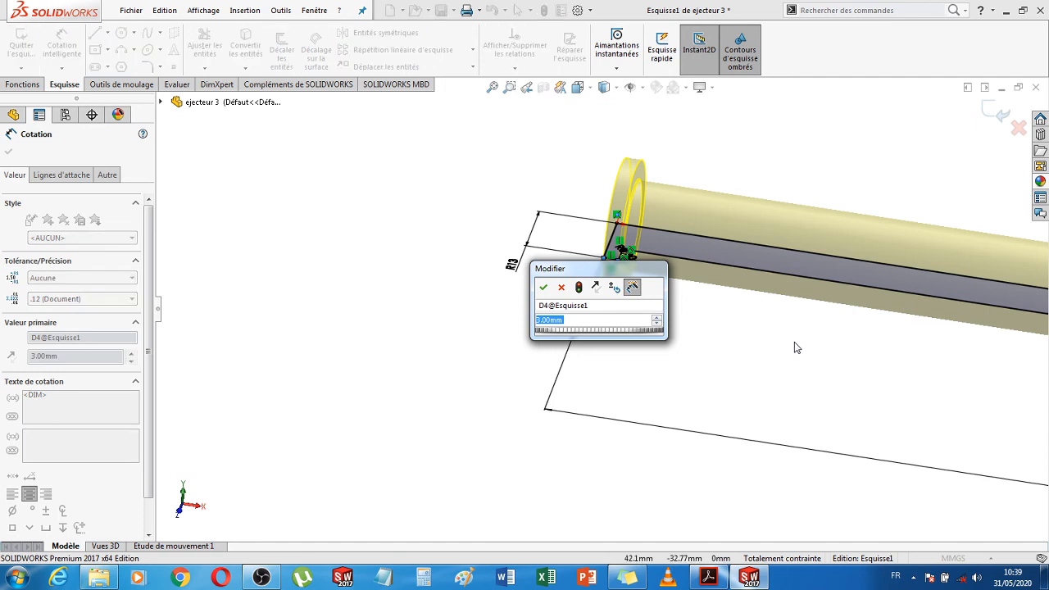
{"action": "type", "text": "3"}
{"action": "key", "text": "Return"}
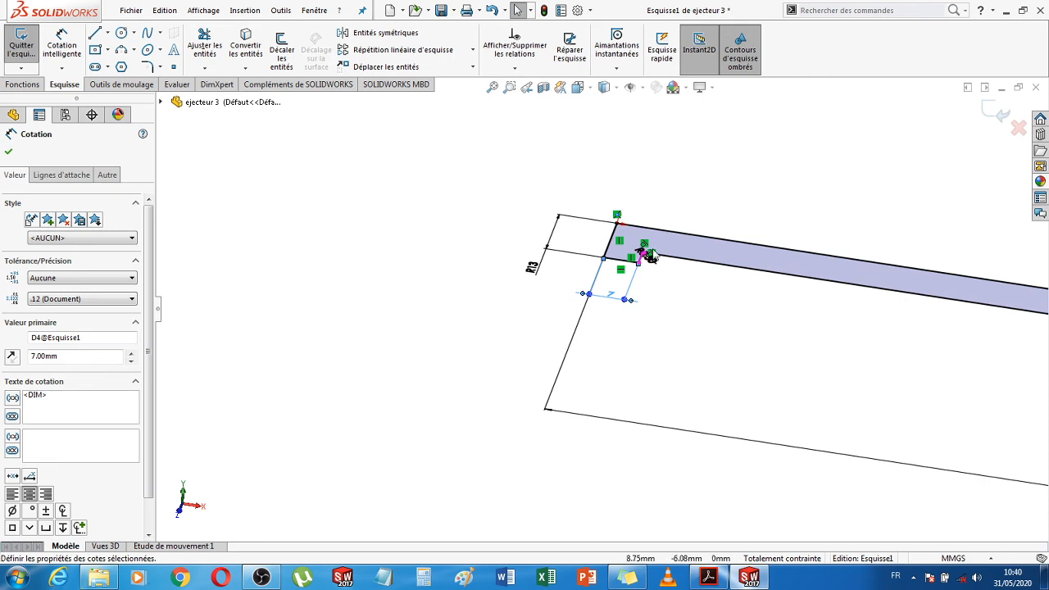
Set the fillet radius beneath the pin's head to 2.5 mm, exit the sketch and rebuild the part
{"action": "scroll", "coordinate": [650, 253], "scroll_direction": "down", "scroll_amount": 4}
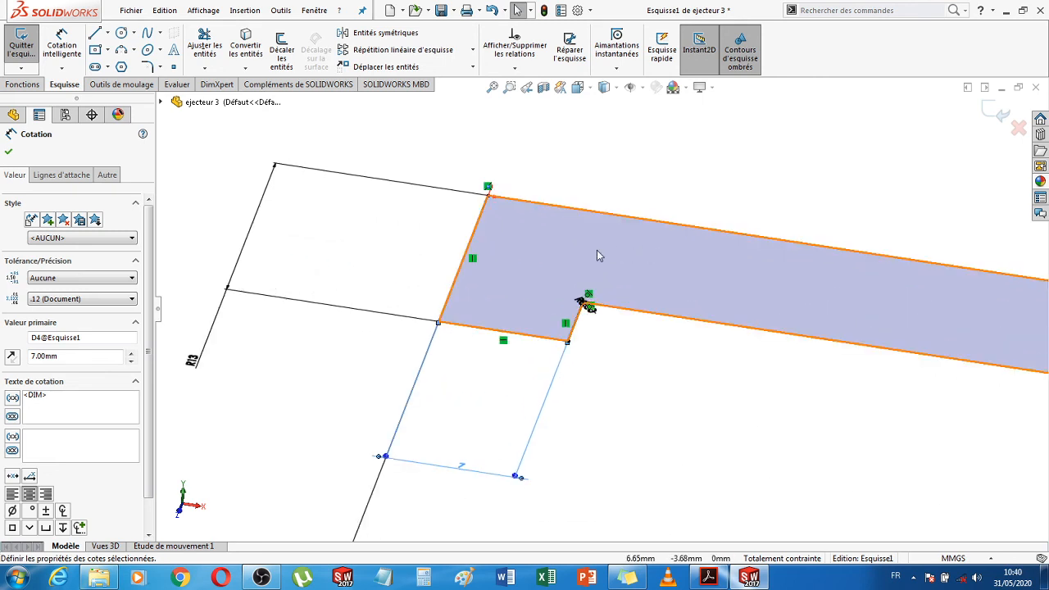
{"action": "scroll", "coordinate": [597, 255], "scroll_direction": "down", "scroll_amount": 5}
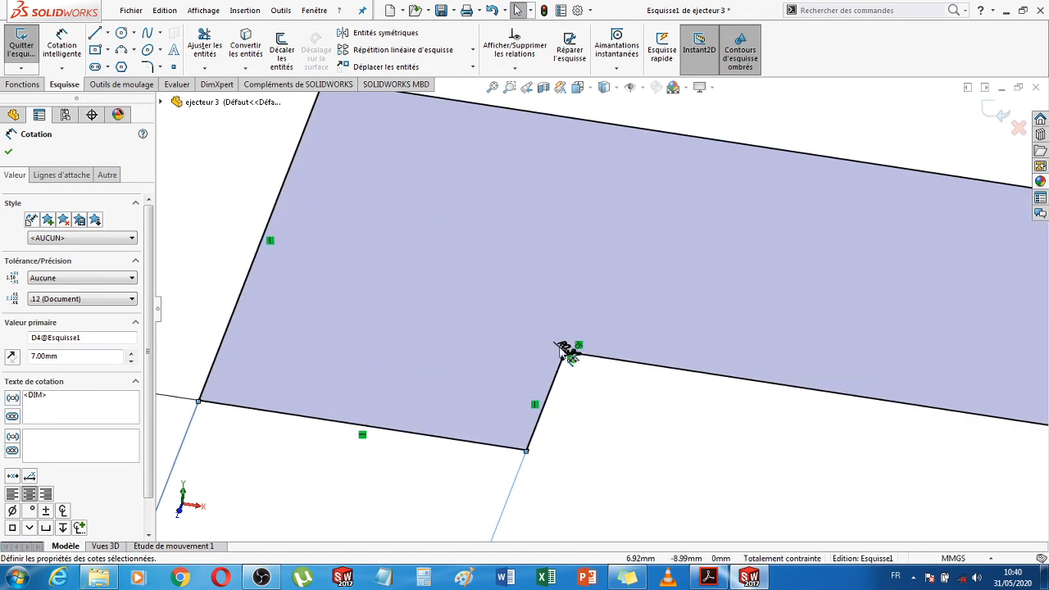
{"action": "double_click", "coordinate": [564, 346]}
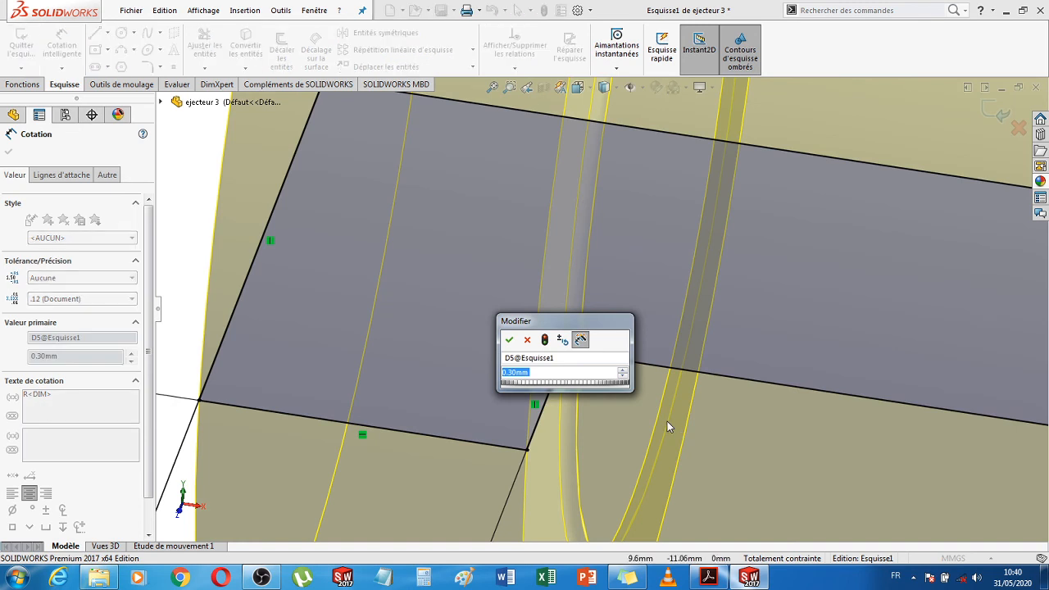
{"action": "type", "text": "2.5"}
{"action": "key", "text": "Return"}
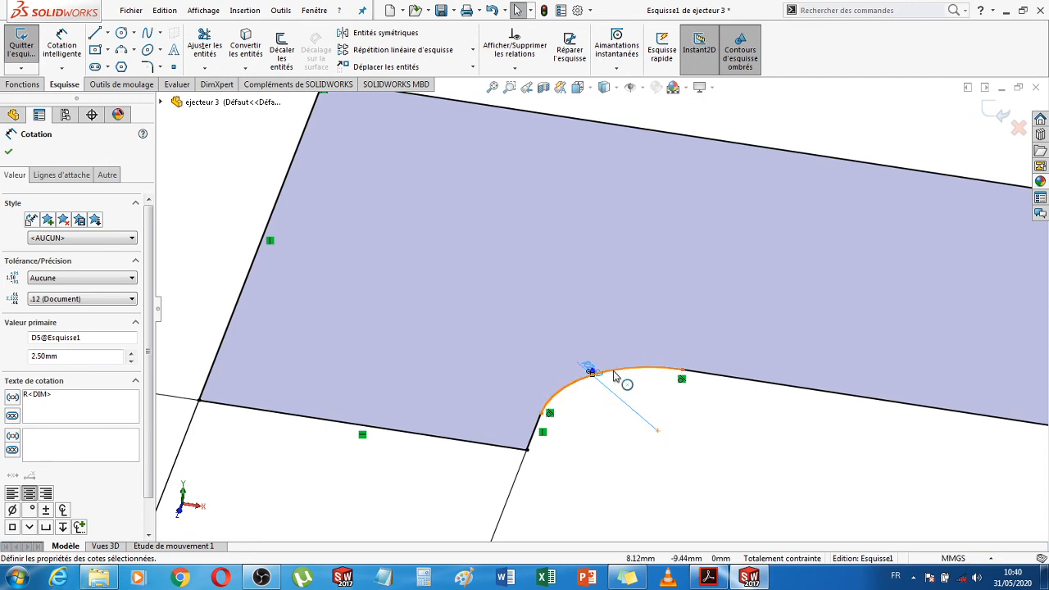
{"action": "key", "text": "Escape"}
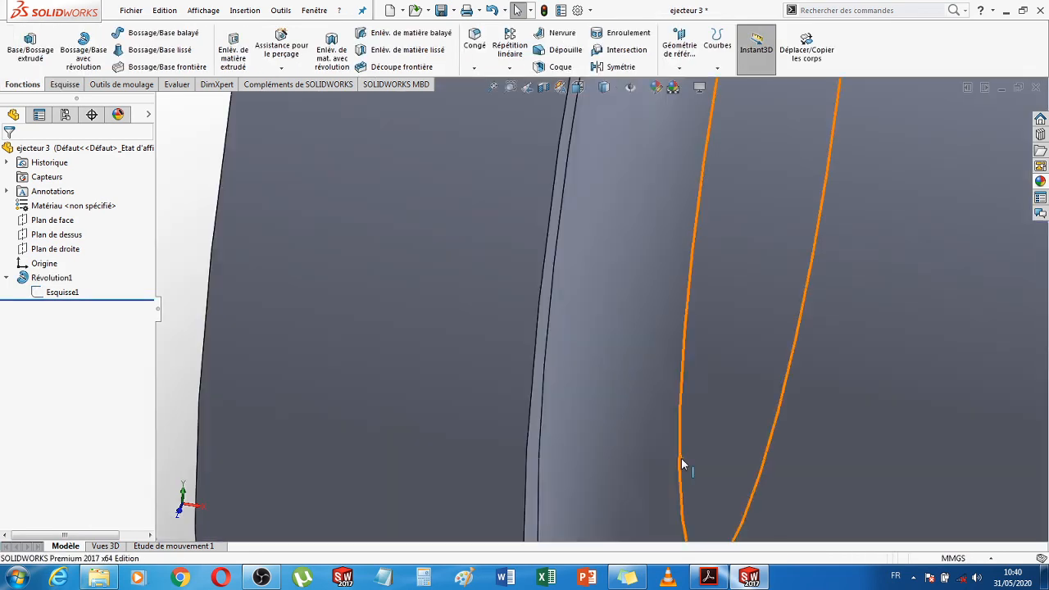
{"action": "scroll", "coordinate": [681, 458], "scroll_direction": "up", "scroll_amount": 5}
{"action": "scroll", "coordinate": [681, 464], "scroll_direction": "up", "scroll_amount": 3}
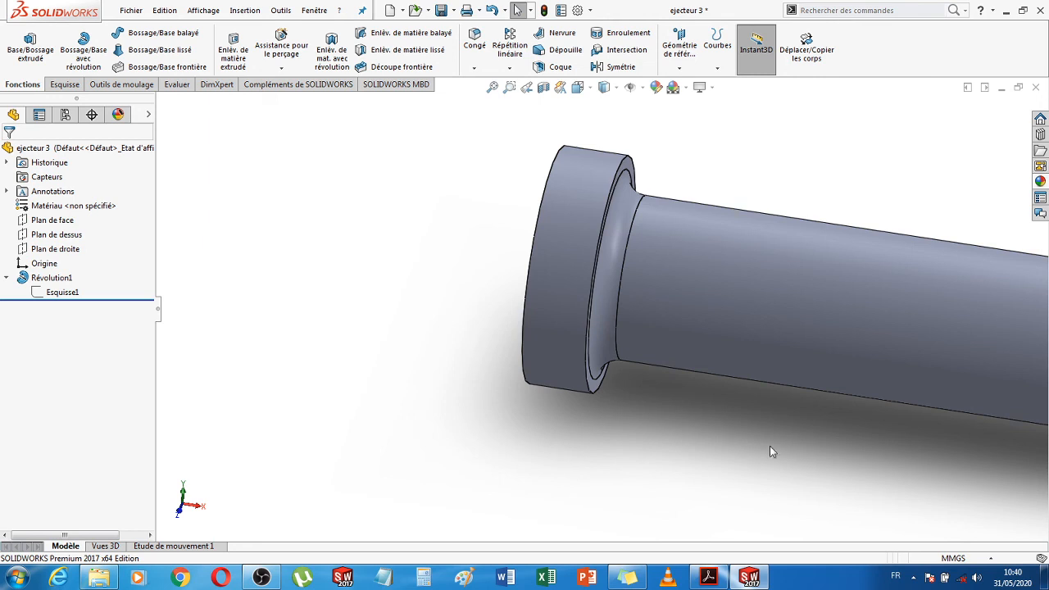
{"action": "scroll", "coordinate": [769, 452], "scroll_direction": "up", "scroll_amount": 5}
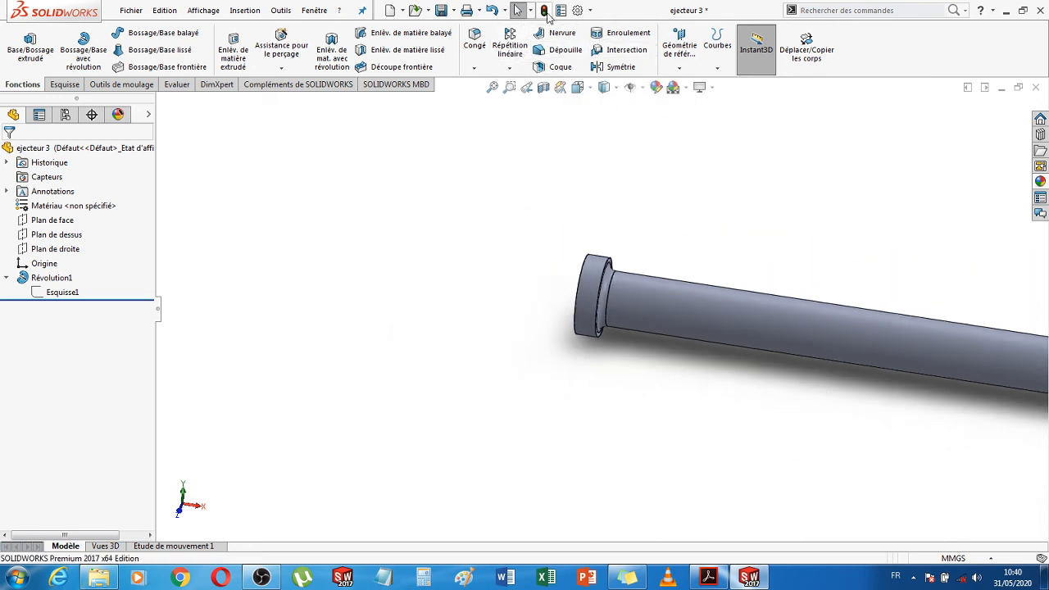
{"action": "left_click", "coordinate": [543, 16]}
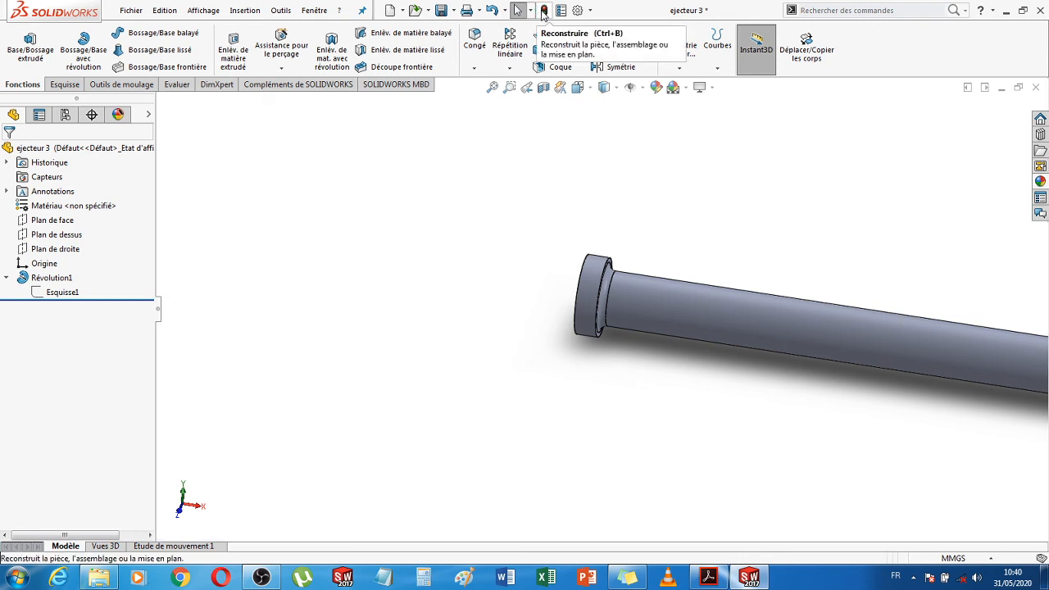
Reopen the revolve's sketch and set the fillet radius beneath the pin's head to 1 mm
{"action": "left_click", "coordinate": [63, 292]}
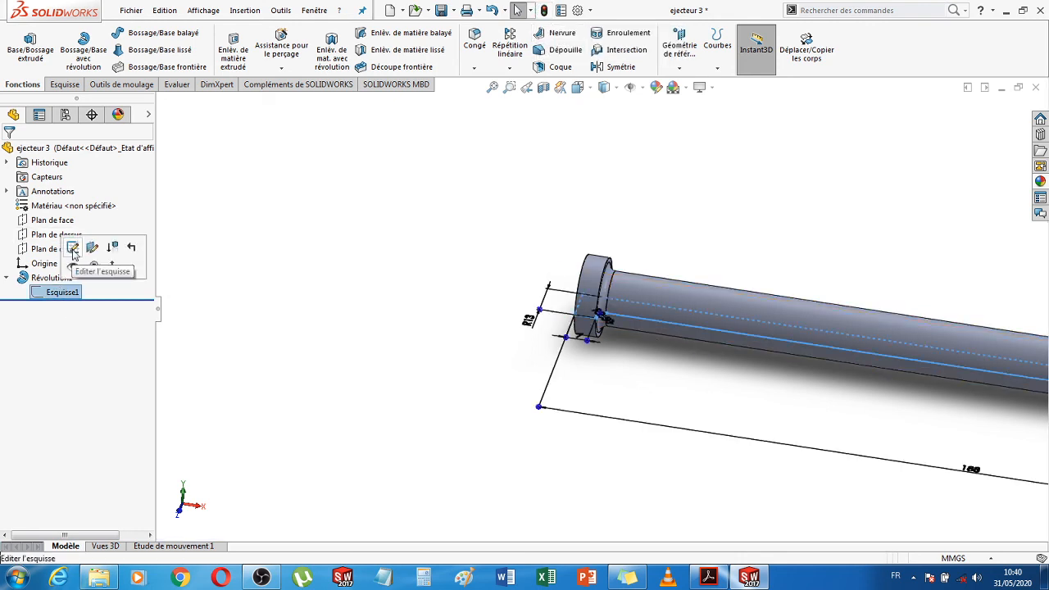
{"action": "left_click", "coordinate": [75, 248]}
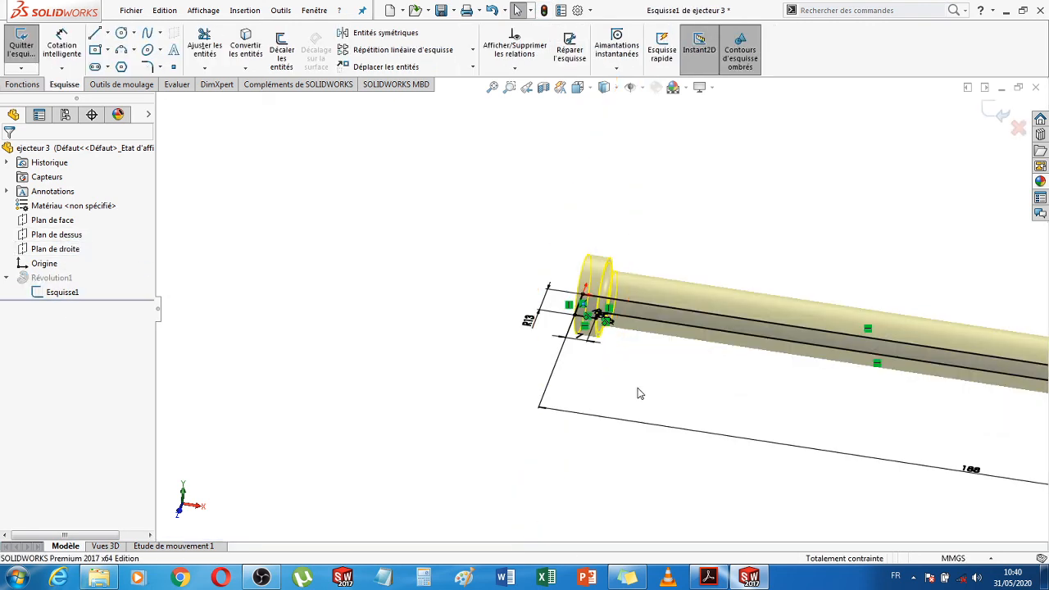
{"action": "scroll", "coordinate": [812, 405], "scroll_direction": "up", "scroll_amount": 3}
{"action": "scroll", "coordinate": [896, 367], "scroll_direction": "down", "scroll_amount": 2}
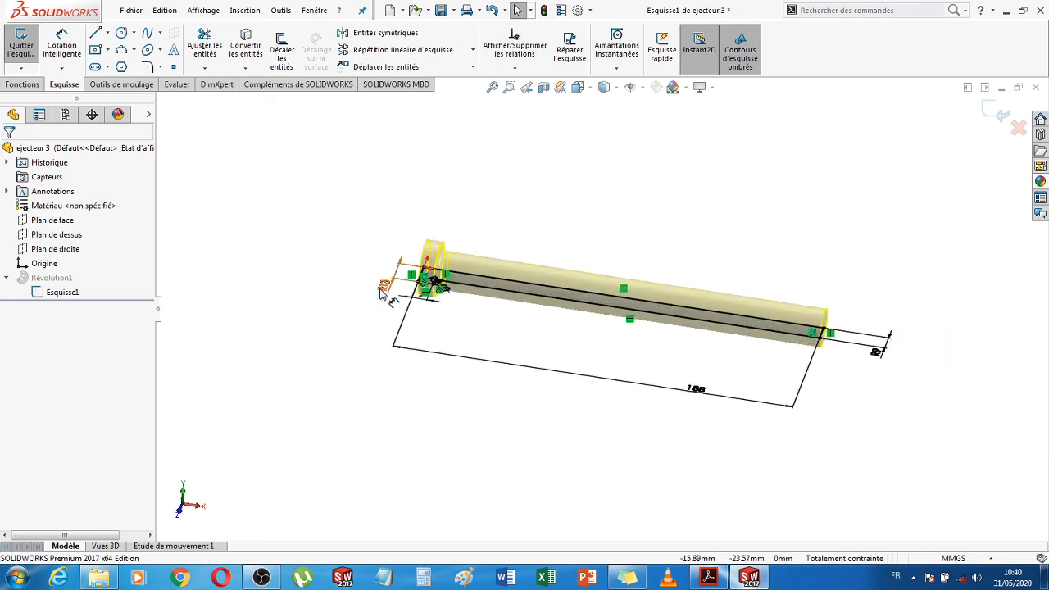
{"action": "scroll", "coordinate": [423, 307], "scroll_direction": "down", "scroll_amount": 3}
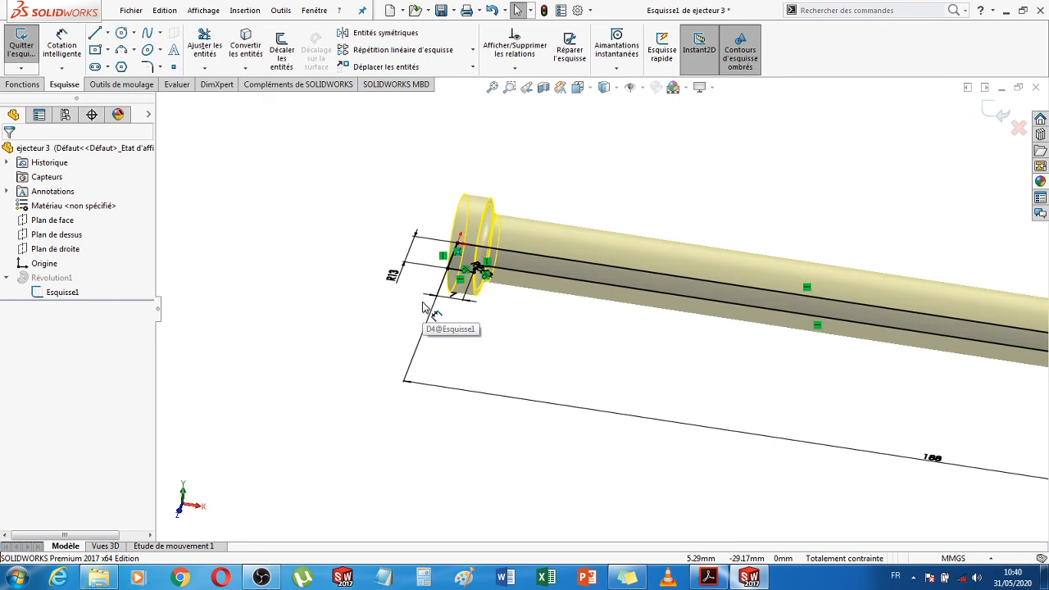
{"action": "scroll", "coordinate": [459, 262], "scroll_direction": "down", "scroll_amount": 5}
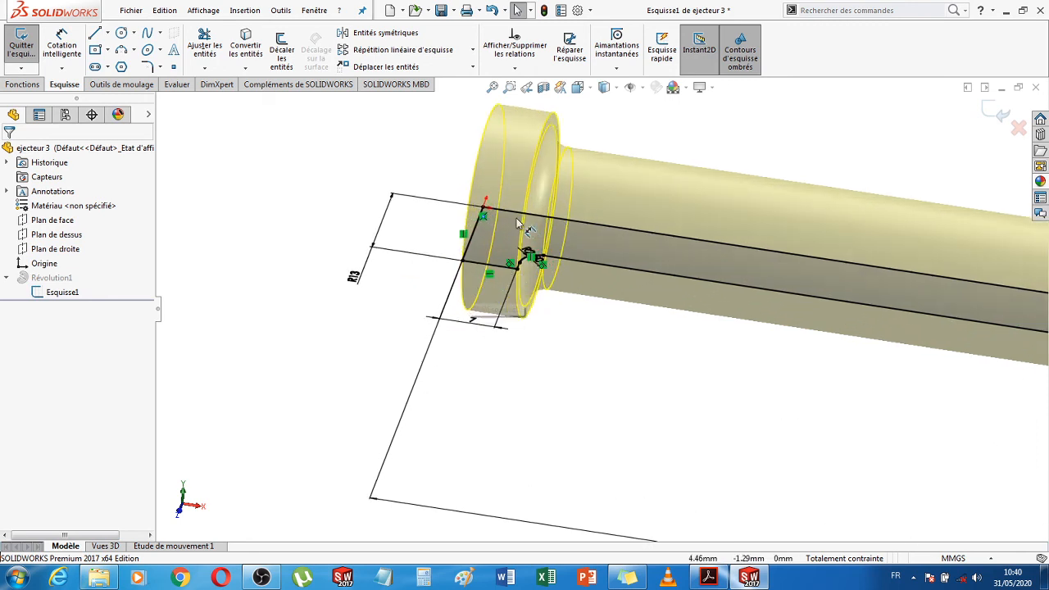
{"action": "scroll", "coordinate": [533, 287], "scroll_direction": "down", "scroll_amount": 4}
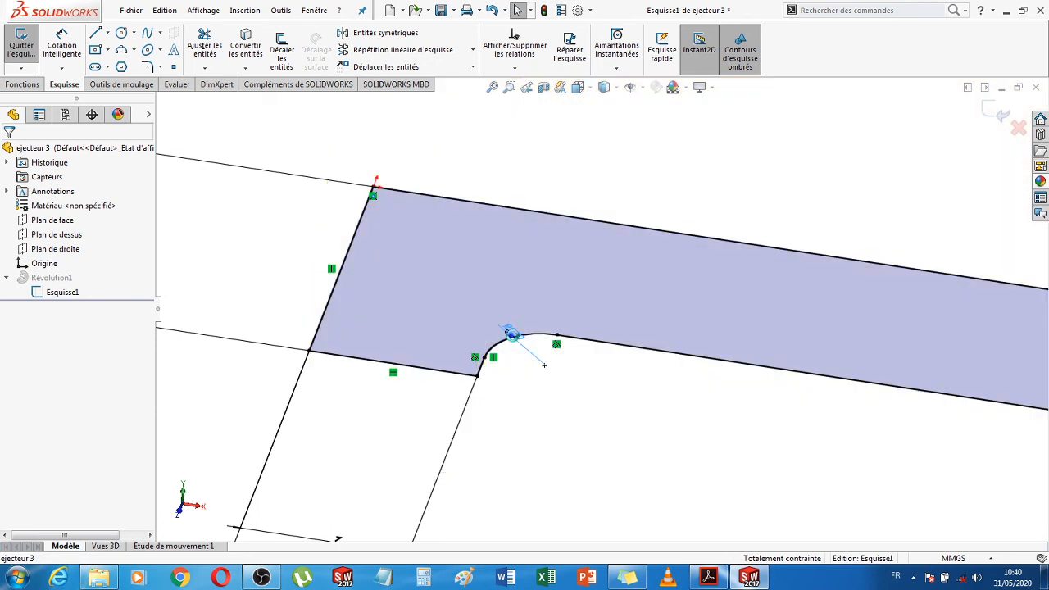
{"action": "left_click", "coordinate": [511, 336]}
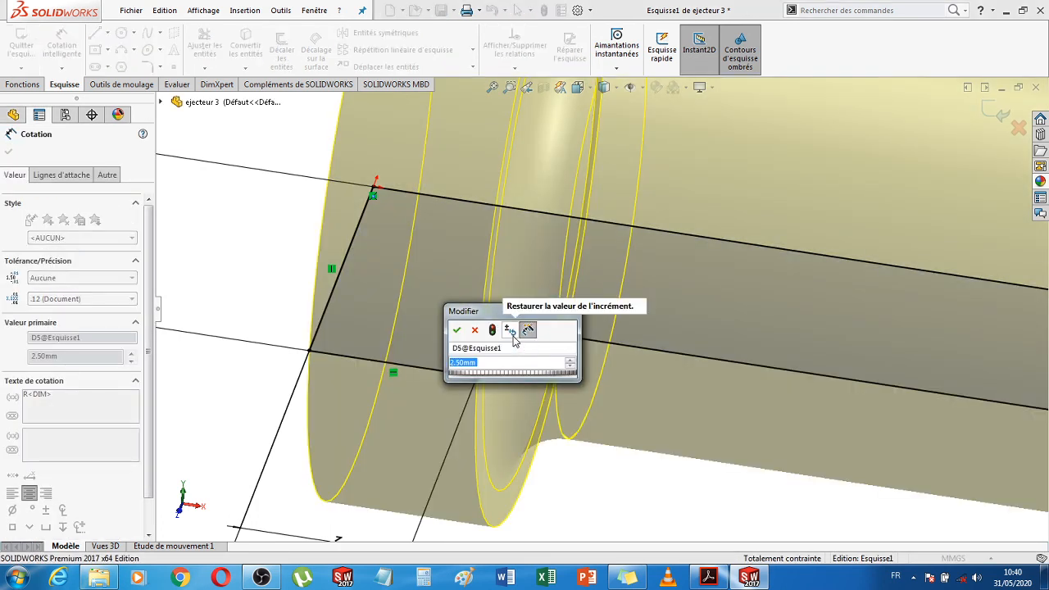
{"action": "key", "text": "Return"}
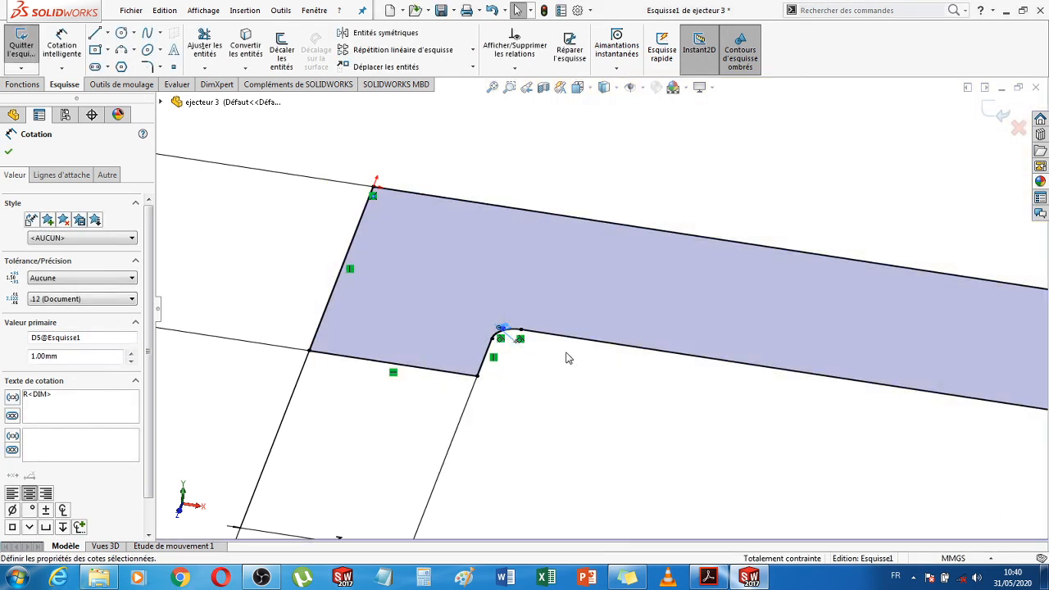
Set the fillet radius beneath the pin's head to 0.5 mm and exit the sketch to update the revolved pin
{"action": "double_click", "coordinate": [505, 328]}
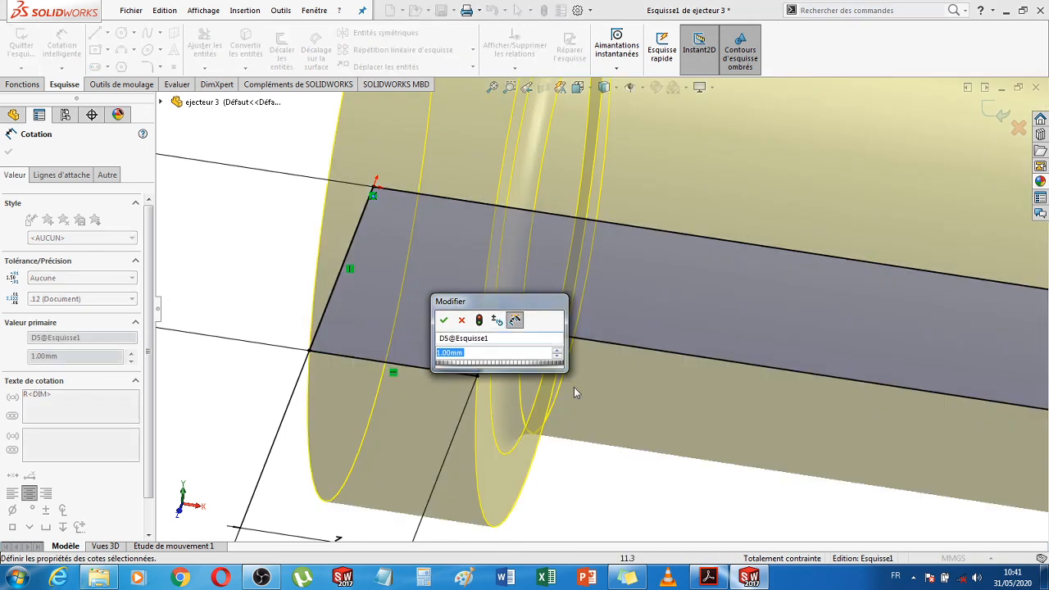
{"action": "type", "text": "0.5"}
{"action": "key", "text": "Return"}
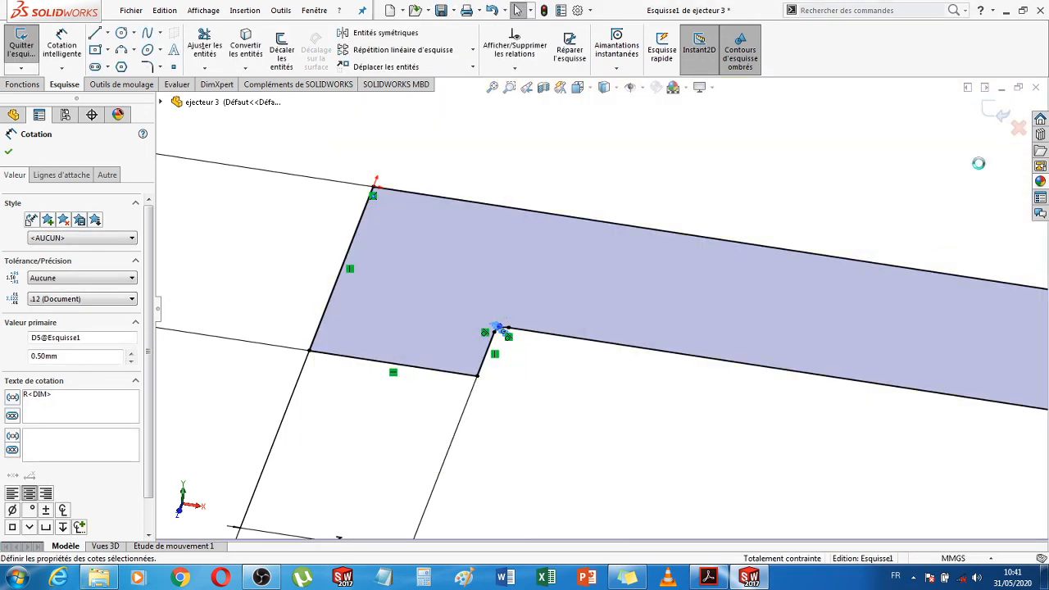
{"action": "left_click", "coordinate": [998, 112]}
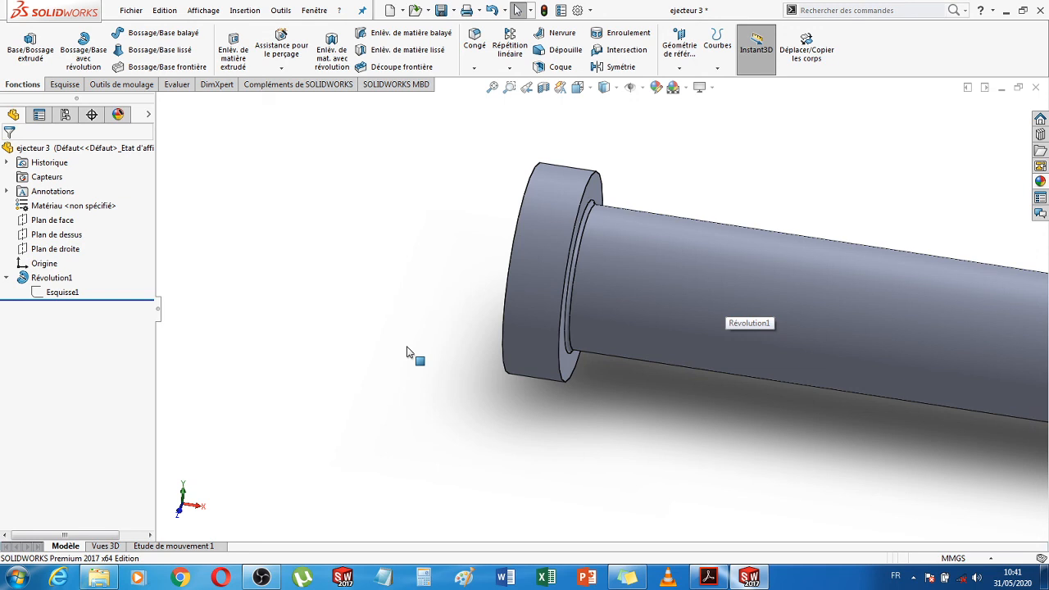
{"action": "scroll", "coordinate": [733, 391], "scroll_direction": "up", "scroll_amount": 5}
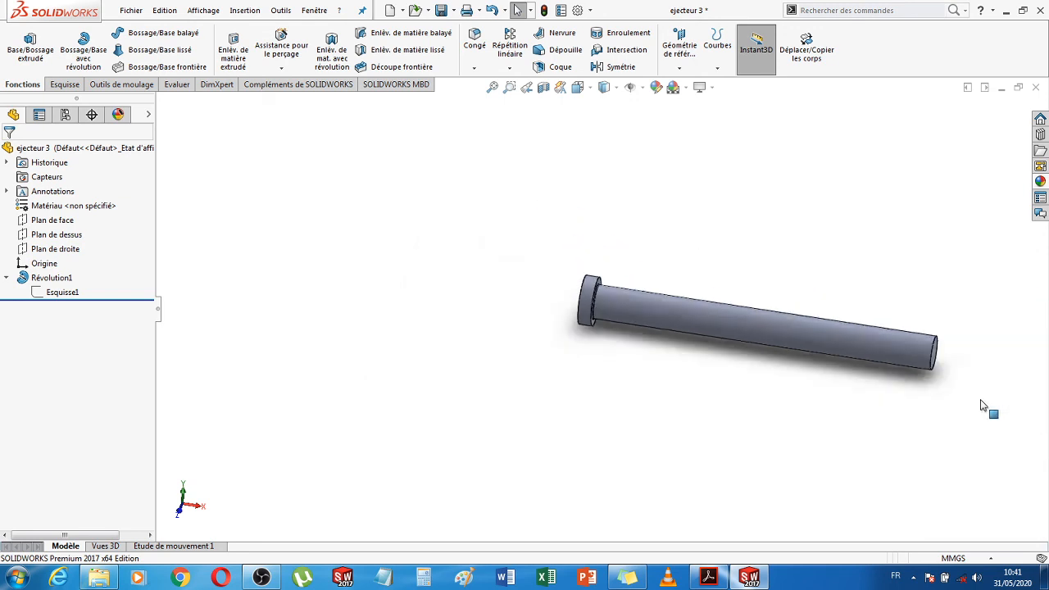
{"action": "middle_click_drag", "start_coordinate": [859, 398], "coordinate": [775, 317]}
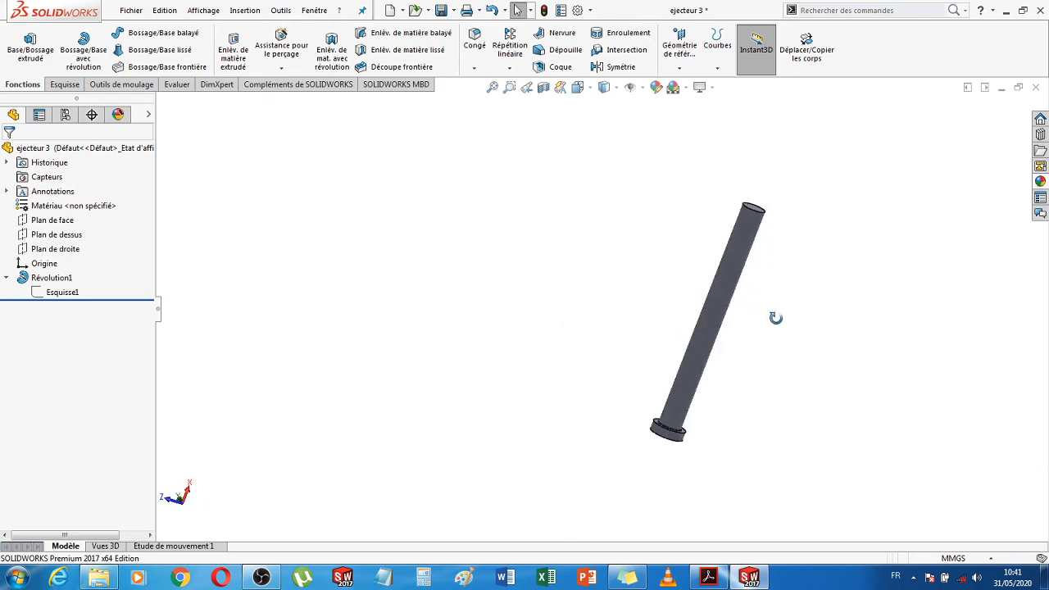
{"action": "scroll", "coordinate": [702, 427], "scroll_direction": "down", "scroll_amount": 5}
{"action": "mouse_move", "coordinate": [663, 442]}
{"action": "middle_mouse_down"}
{"action": "mouse_move", "coordinate": [683, 401]}
{"action": "mouse_move", "coordinate": [661, 432]}
{"action": "middle_mouse_up"}
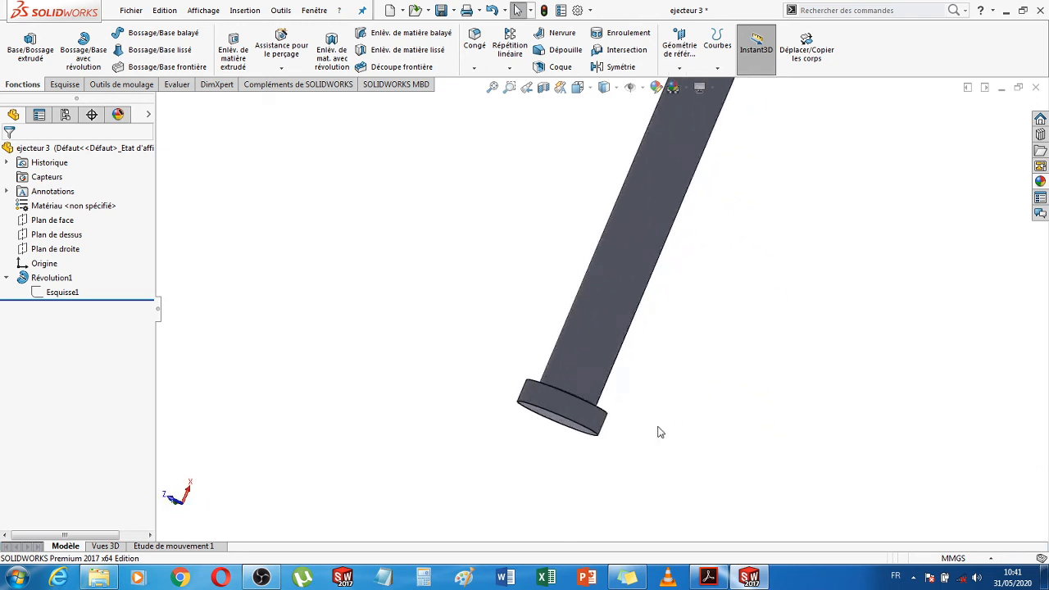
{"action": "scroll", "coordinate": [775, 426], "scroll_direction": "up", "scroll_amount": 5}
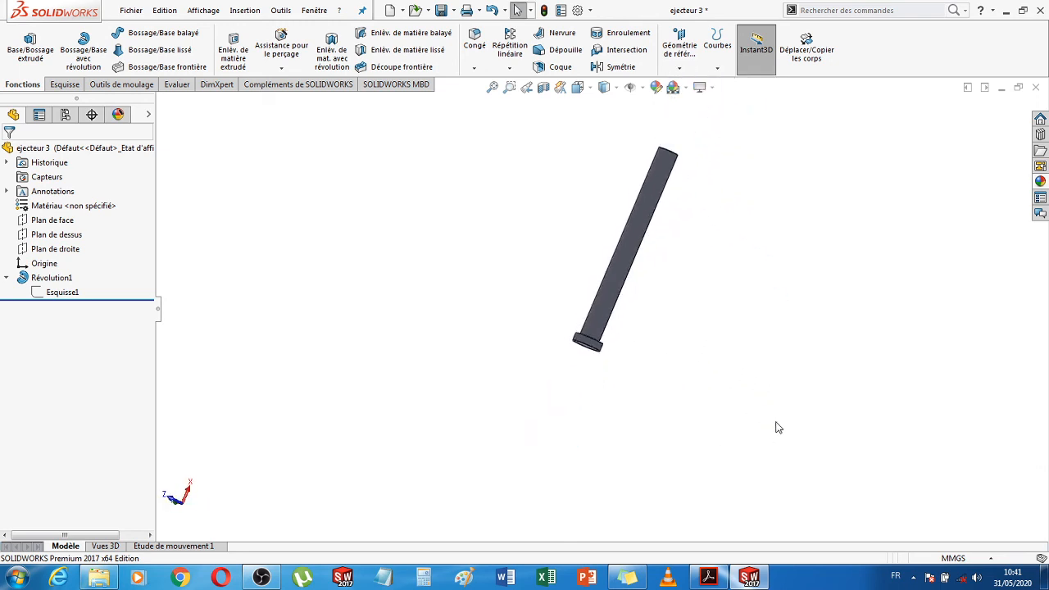
Save the modified pin as a new part named repoussoir in the TP 2 folder and close it
{"action": "left_click", "coordinate": [452, 11]}
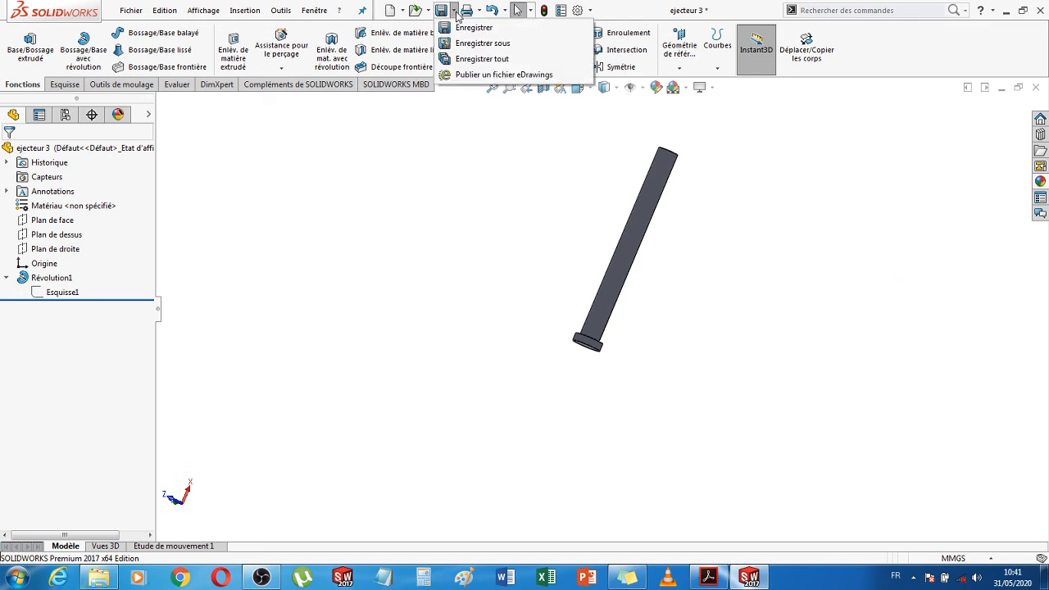
{"action": "left_click", "coordinate": [465, 44]}
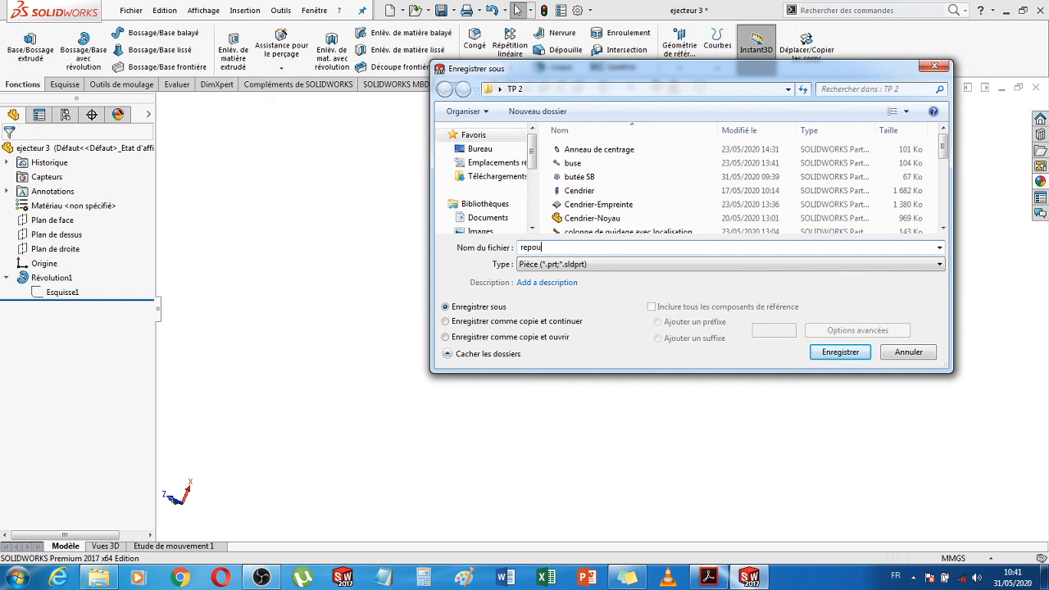
{"action": "key", "text": "Return"}
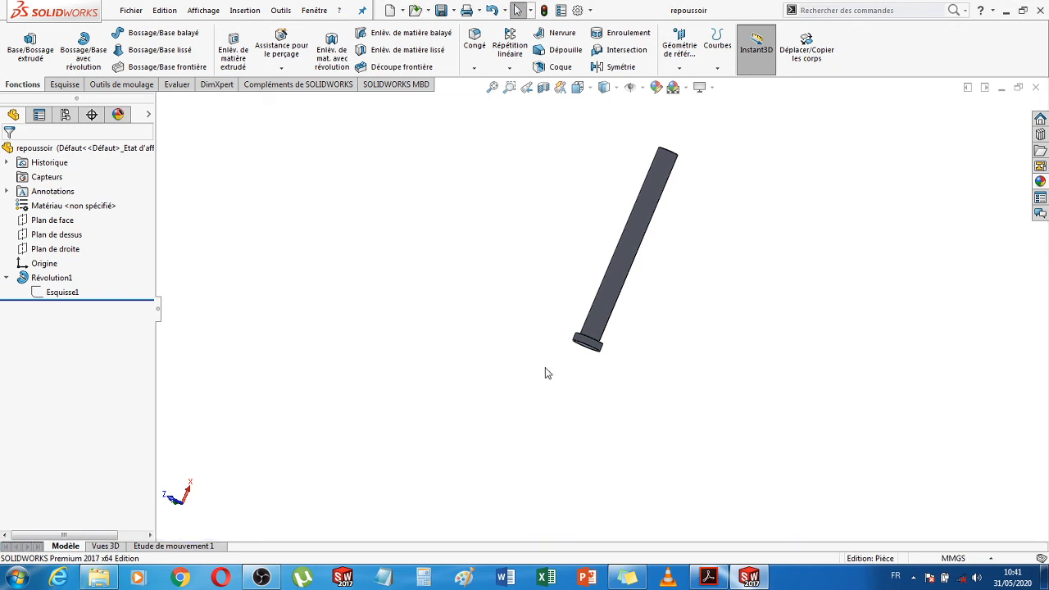
{"action": "left_click", "coordinate": [1037, 89]}
Switch to the DME catalogue PDF, examine the guide components in the enlarged assembled section of mould base N 4545, and return to SOLIDWORKS
{"action": "left_click", "coordinate": [709, 578]}
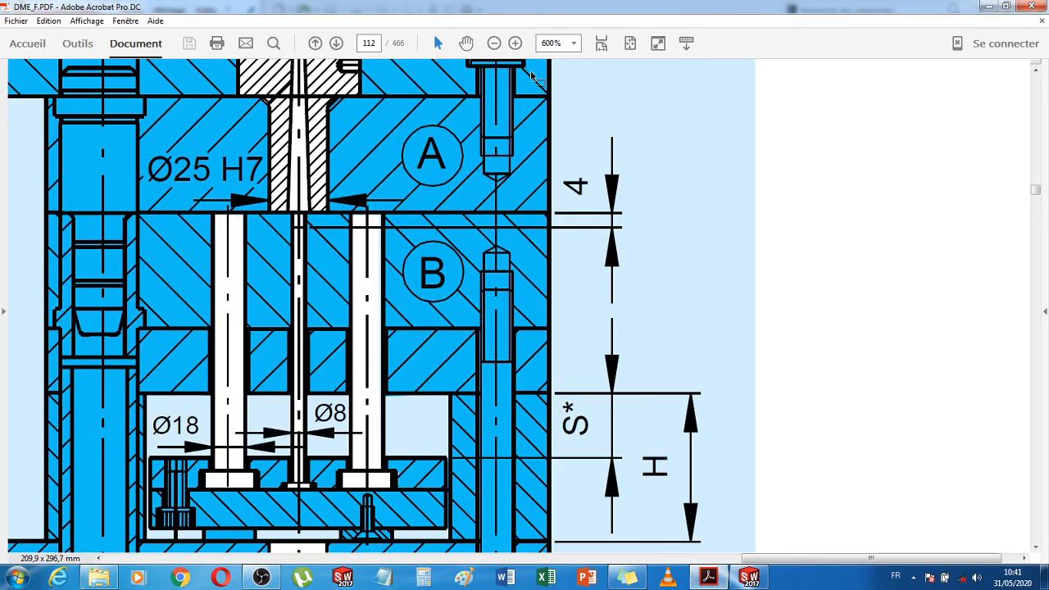
{"action": "left_click", "coordinate": [600, 45]}
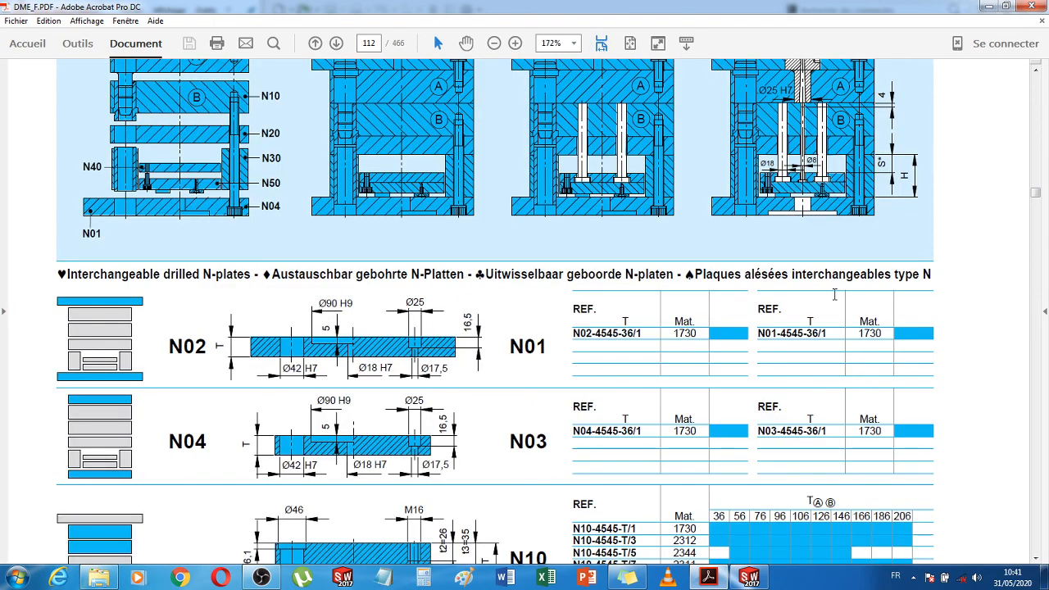
{"action": "scroll", "coordinate": [441, 287], "scroll_direction": "up", "scroll_amount": 2}
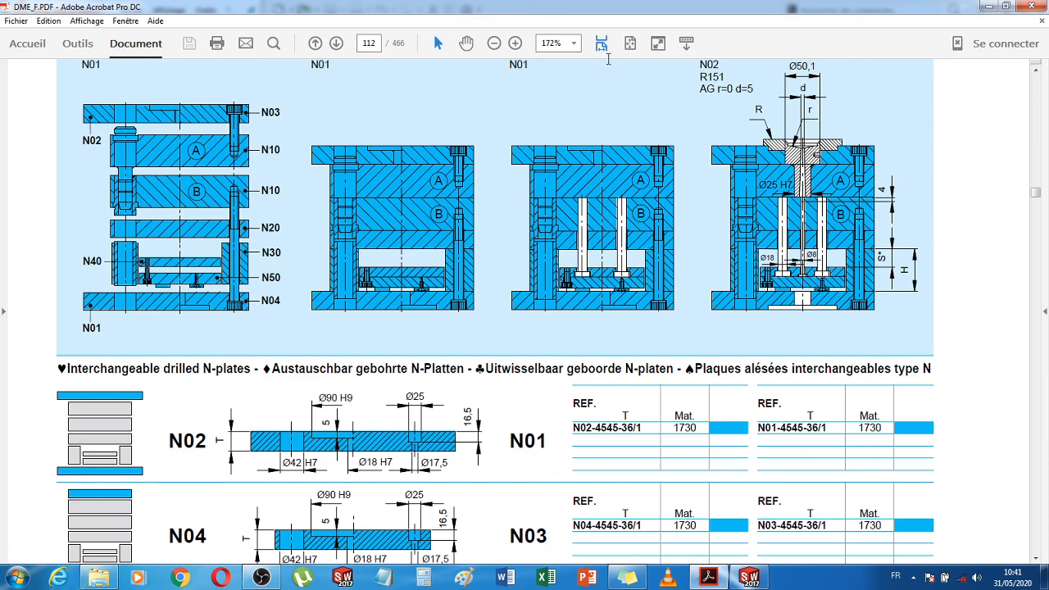
{"action": "left_click", "coordinate": [516, 44]}
{"action": "left_click", "coordinate": [519, 47]}
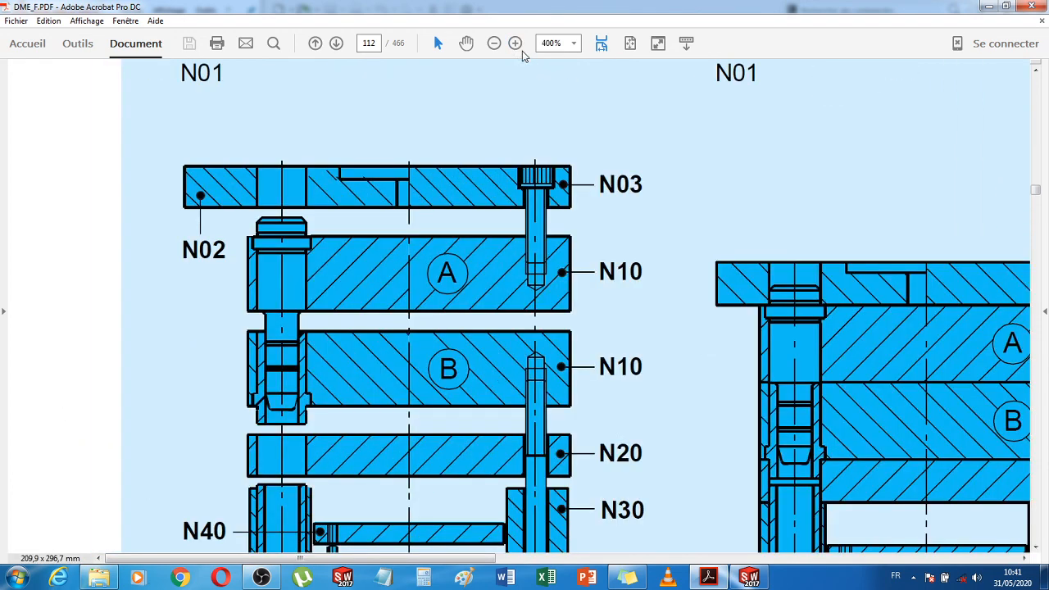
{"action": "left_click_drag", "start_coordinate": [465, 560], "coordinate": [635, 563]}
{"action": "scroll", "coordinate": [574, 541], "scroll_direction": "down", "scroll_amount": 3}
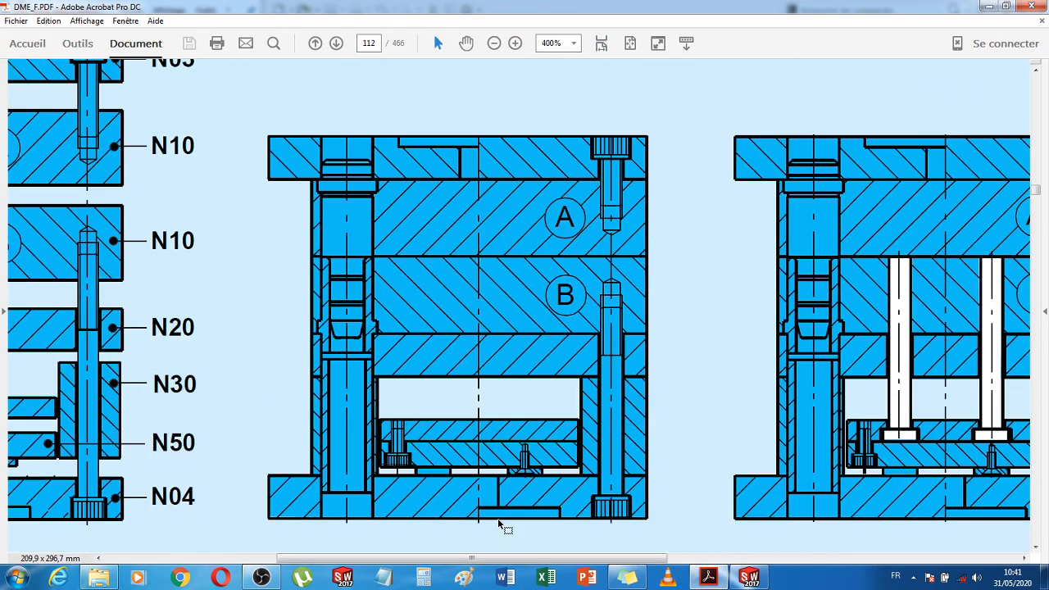
{"action": "left_click", "coordinate": [516, 44]}
{"action": "scroll", "coordinate": [850, 443], "scroll_direction": "down", "scroll_amount": 5}
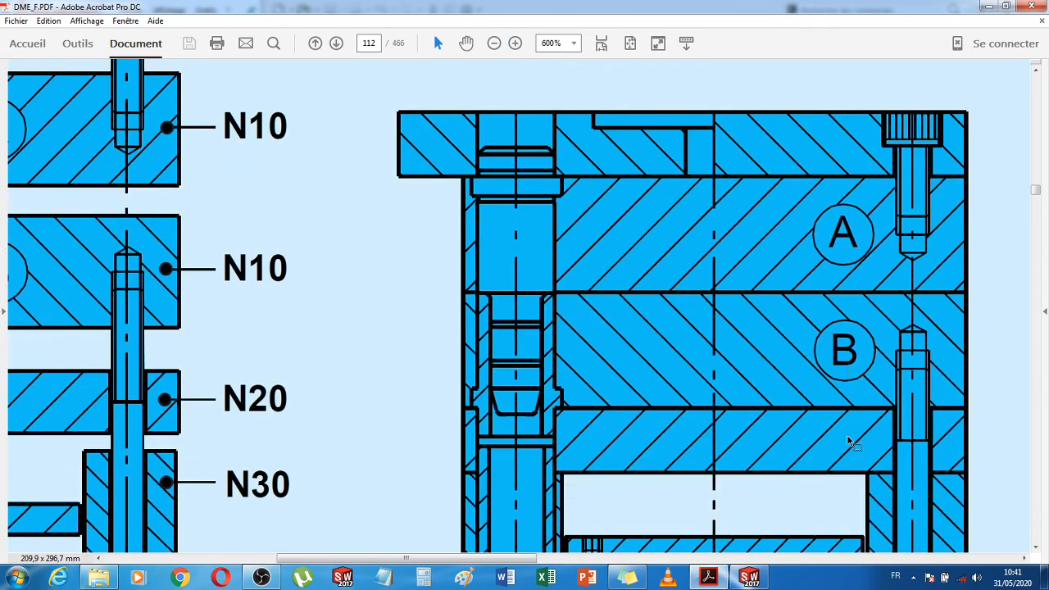
{"action": "scroll", "coordinate": [850, 442], "scroll_direction": "down", "scroll_amount": 1}
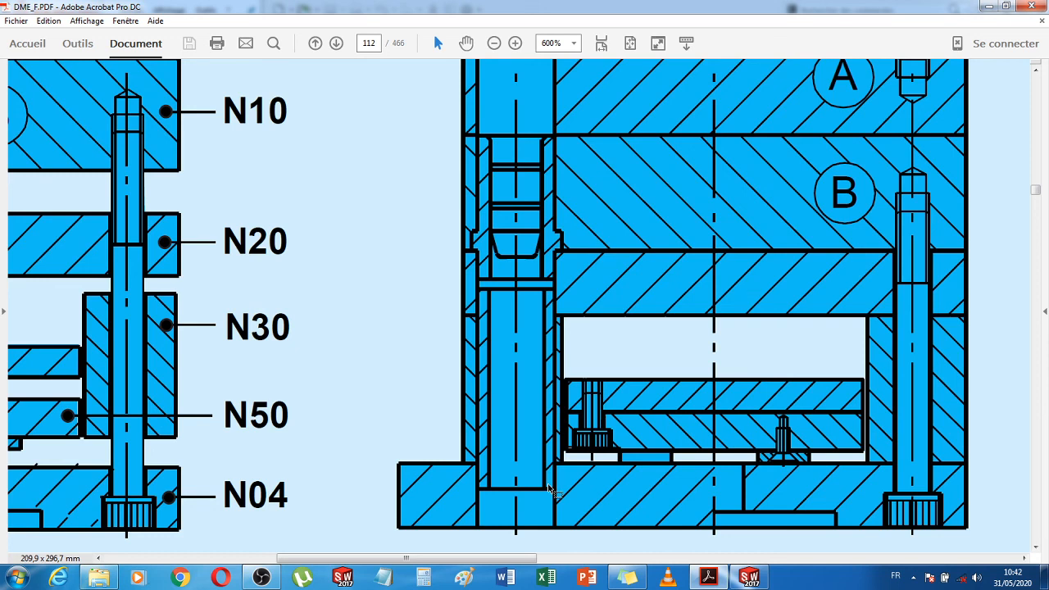
{"action": "scroll", "coordinate": [550, 489], "scroll_direction": "up", "scroll_amount": 3}
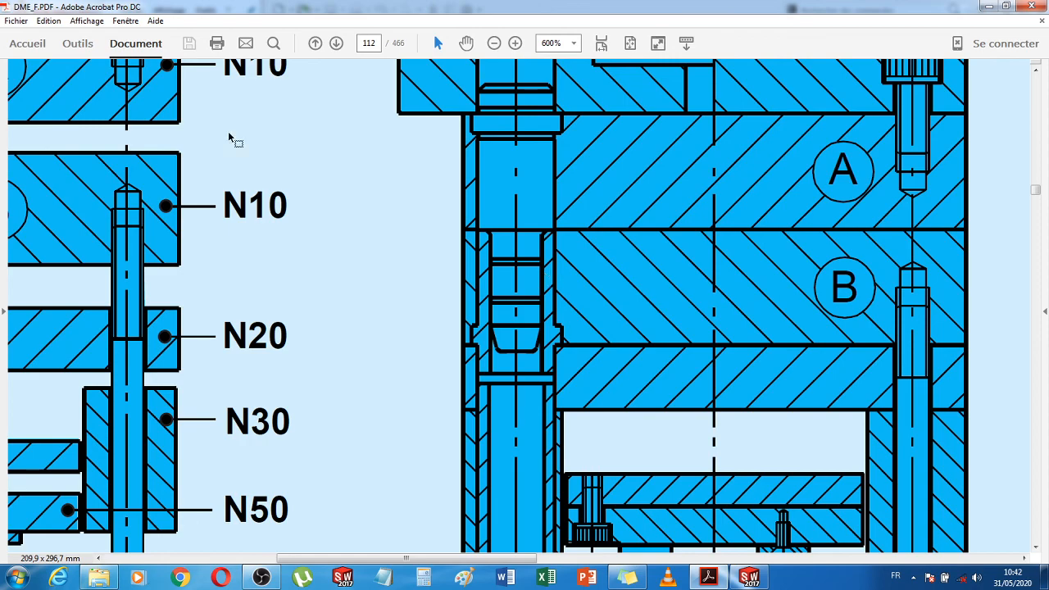
{"action": "left_click", "coordinate": [748, 577]}
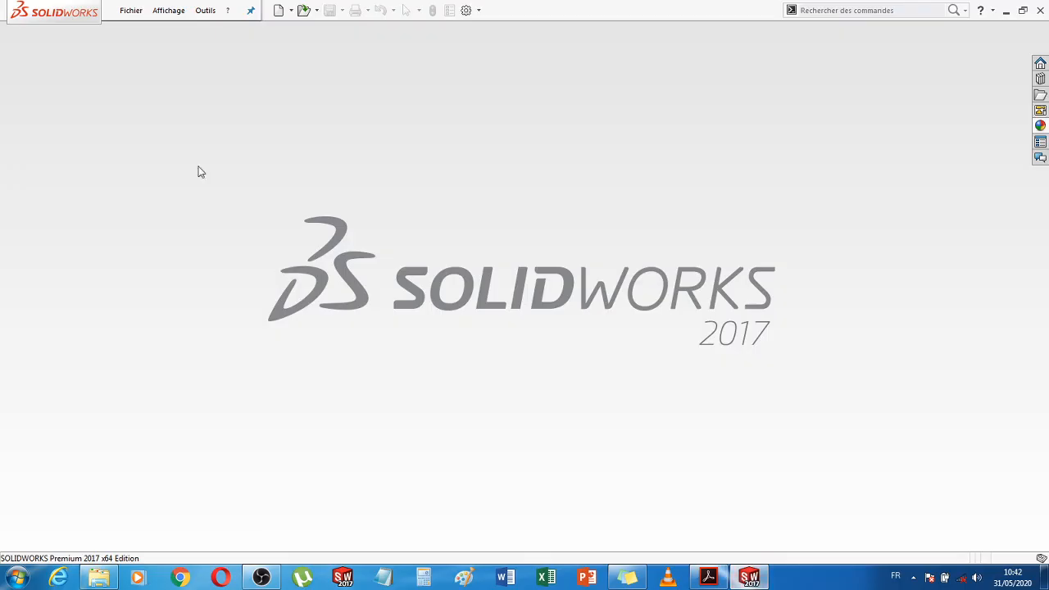
Open the part Plaque porte noyau mobile N10 from the TP 2 folder, inspect its underside and holes, and close it
{"action": "left_click", "coordinate": [139, 14]}
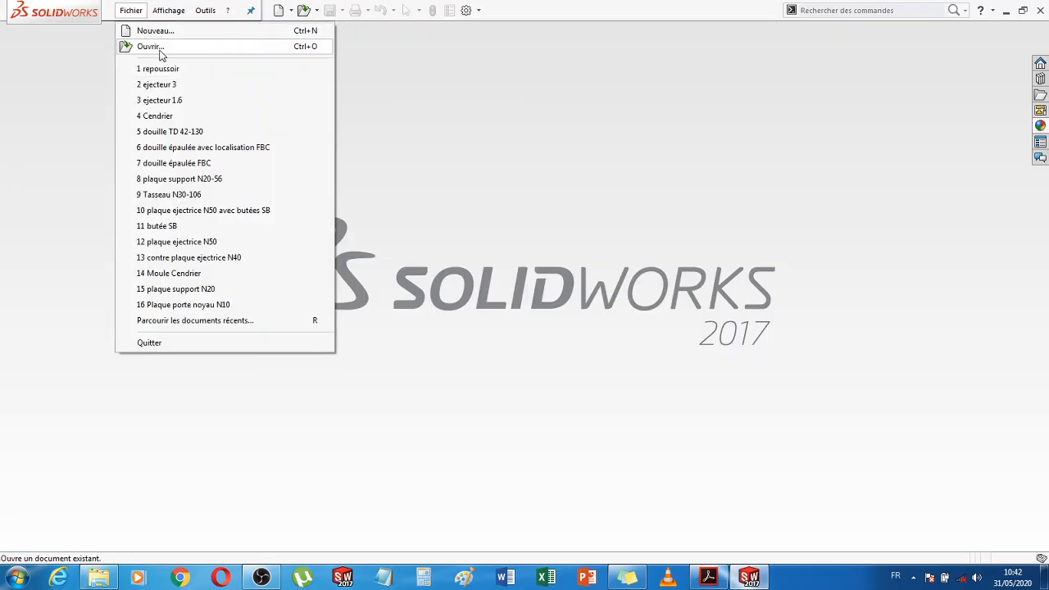
{"action": "left_click", "coordinate": [151, 46]}
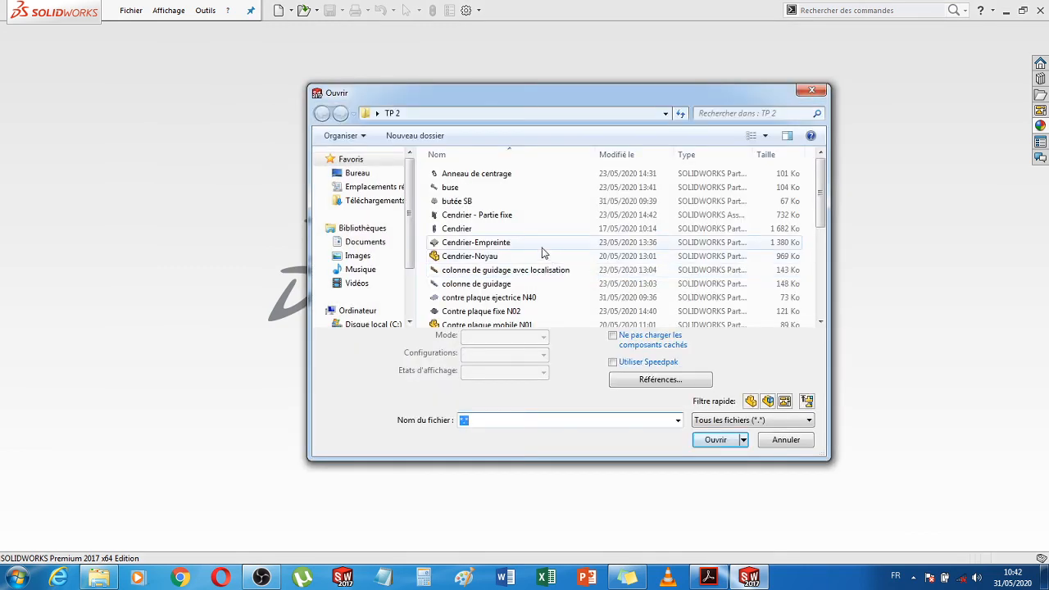
{"action": "left_click_drag", "start_coordinate": [824, 191], "coordinate": [837, 310]}
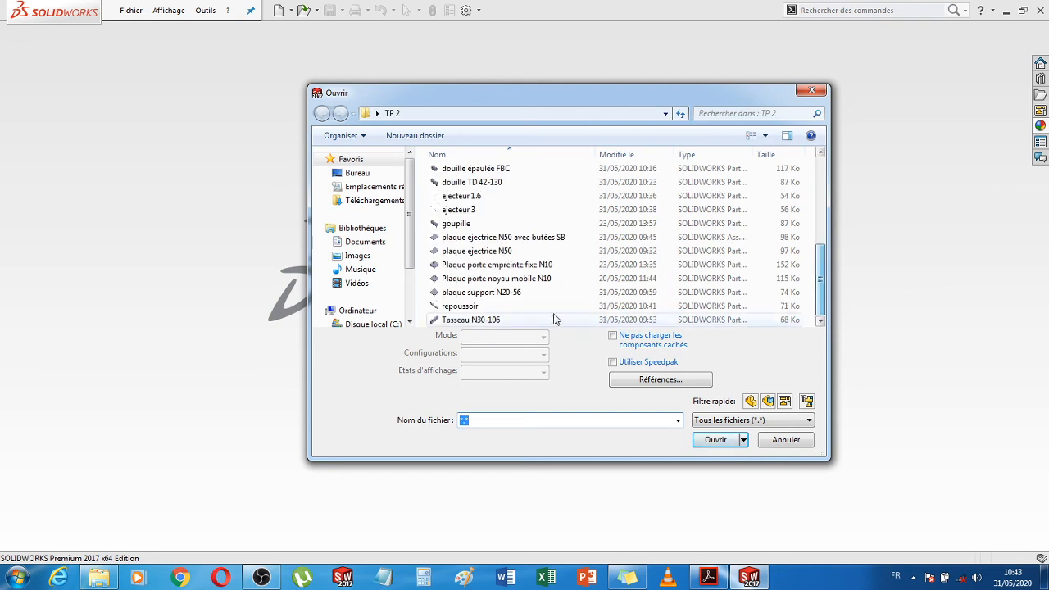
{"action": "double_click", "coordinate": [511, 282]}
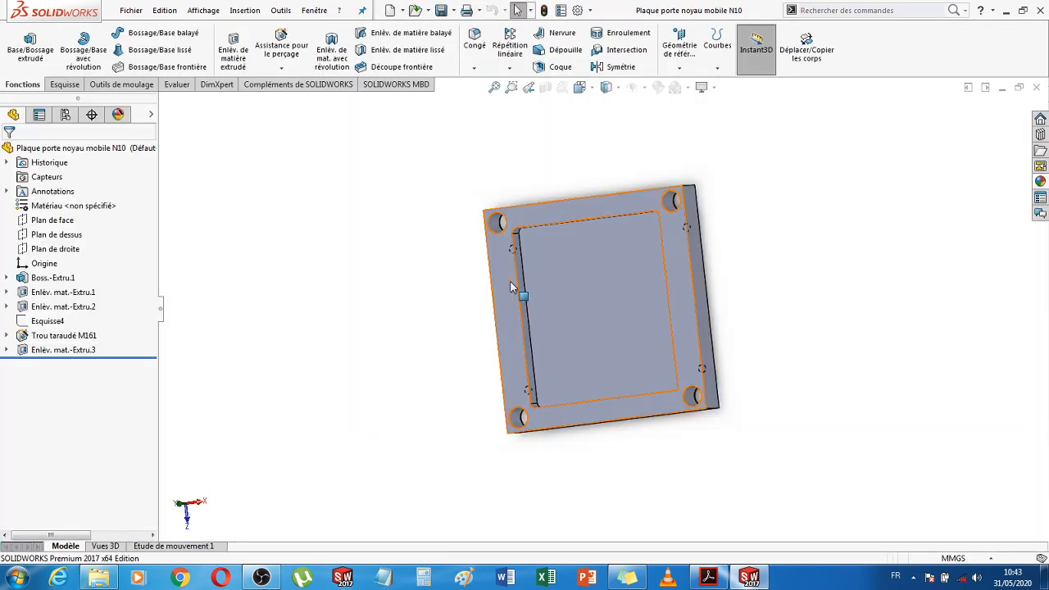
{"action": "middle_click_drag", "start_coordinate": [828, 347], "coordinate": [845, 277]}
{"action": "left_click", "coordinate": [1036, 87]}
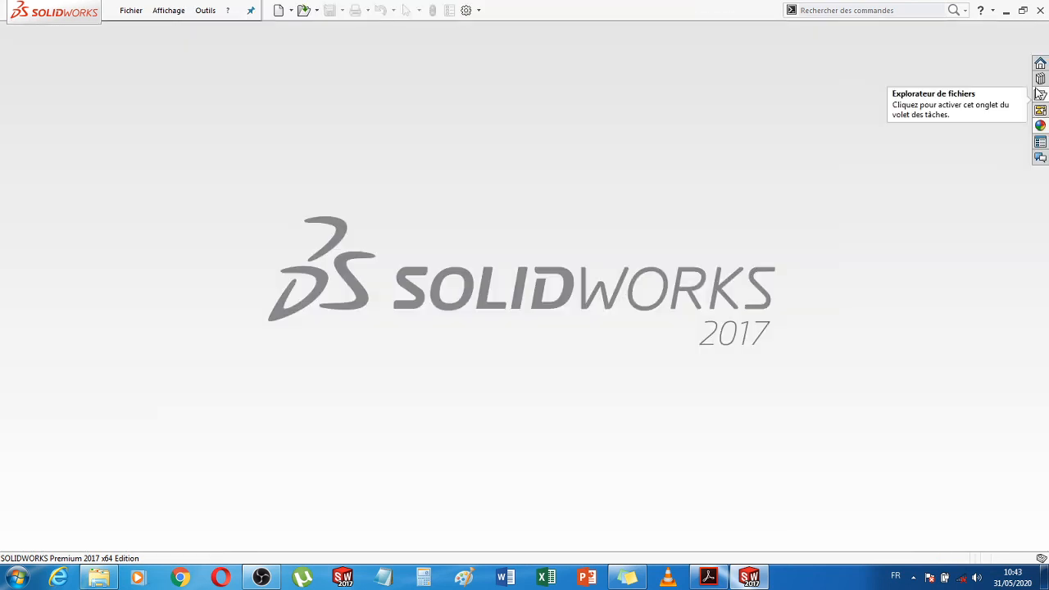
Switch to the DME catalogue PDF, fit page 112 to the window width and examine the exploded and assembled mould base sections
{"action": "left_click", "coordinate": [763, 579]}
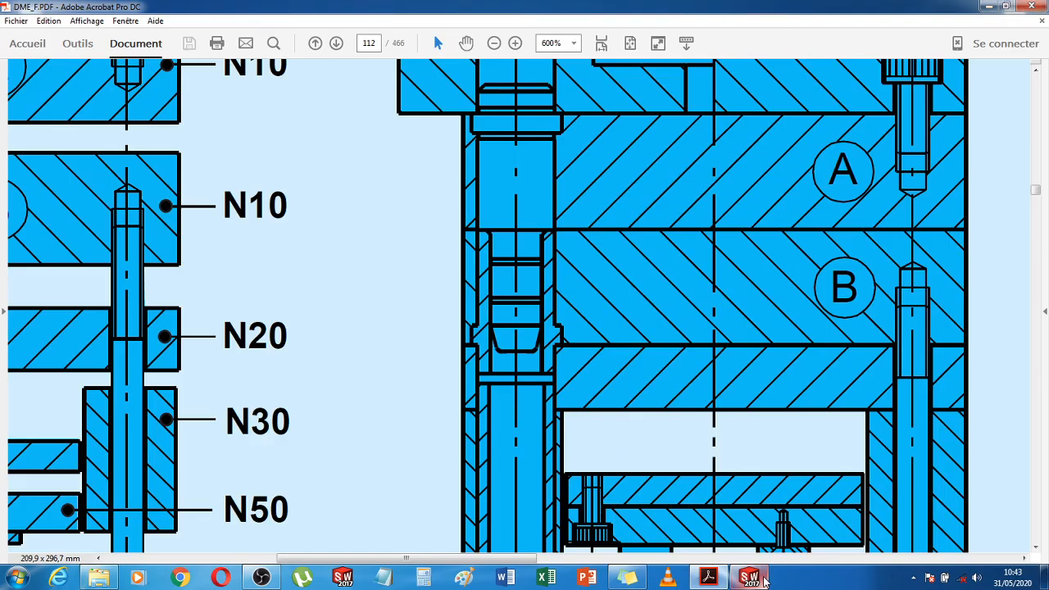
{"action": "left_click", "coordinate": [602, 45]}
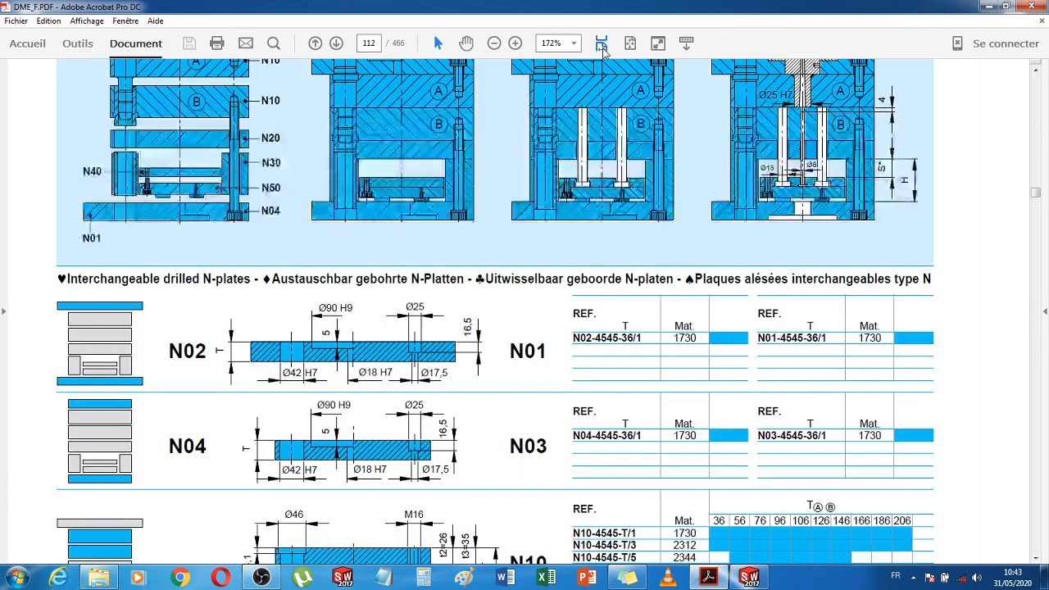
{"action": "scroll", "coordinate": [657, 270], "scroll_direction": "up", "scroll_amount": 1}
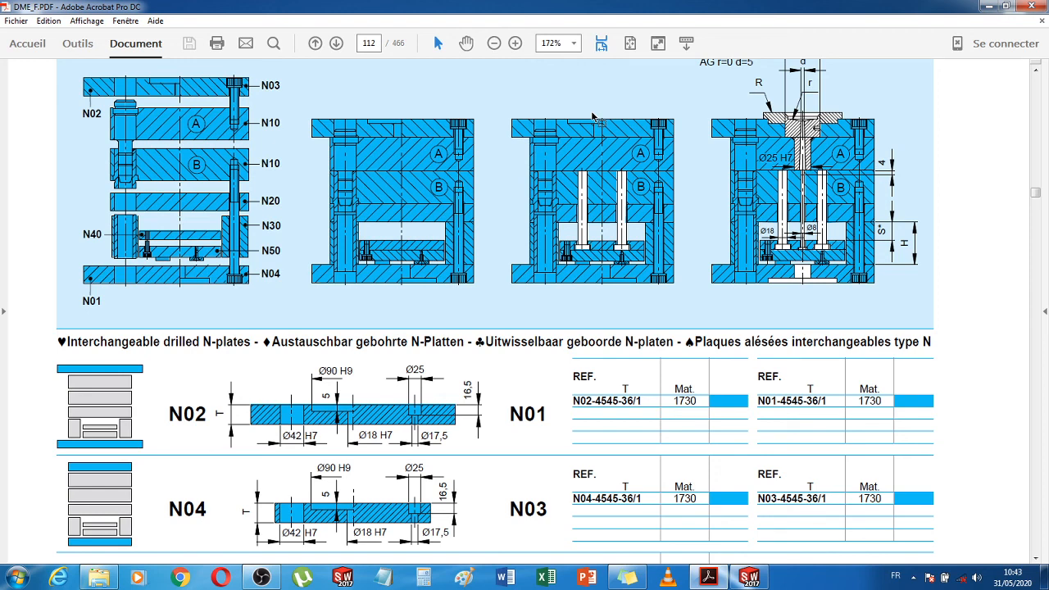
{"action": "mouse_move", "coordinate": [751, 579]}
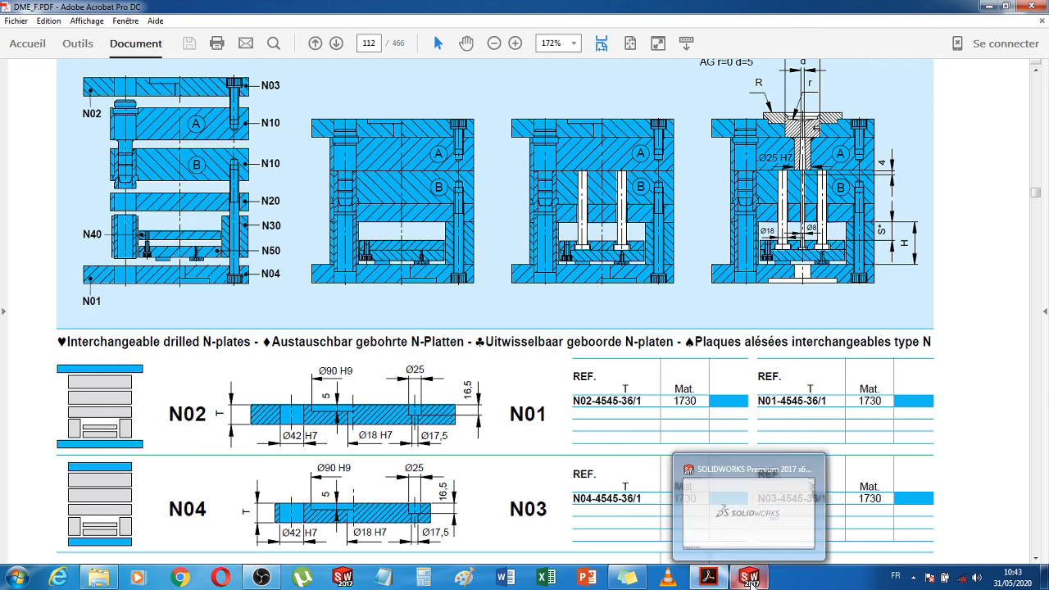